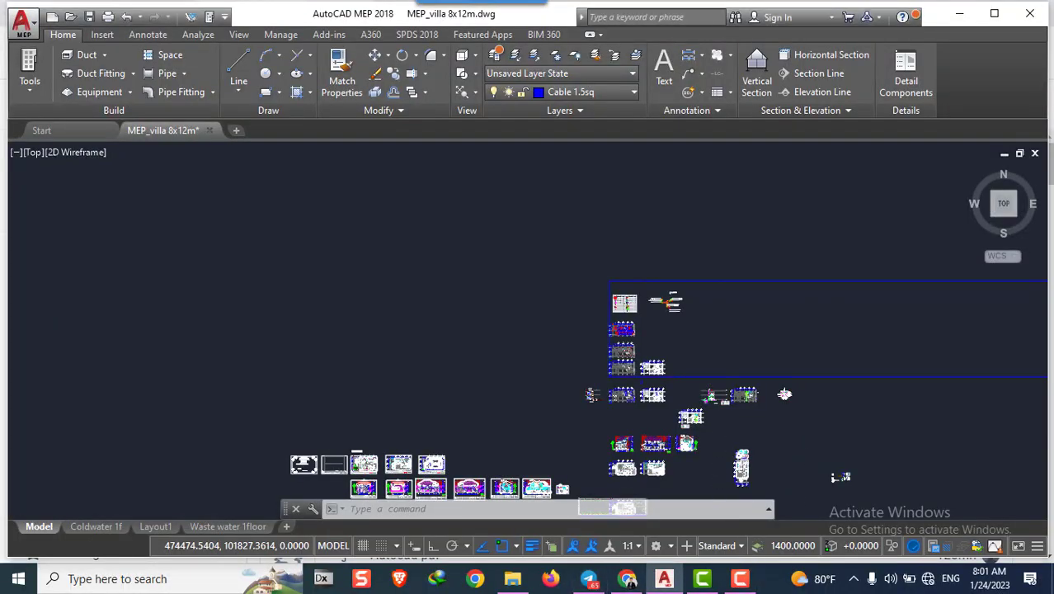
Zoom and pan across the villa sheets until the enlarged floor plans sit centred
{"action": "scroll", "coordinate": [731, 329], "scroll_direction": "down", "scroll_amount": 2}
{"action": "scroll", "coordinate": [699, 358], "scroll_direction": "up", "scroll_amount": 3}
{"action": "scroll", "coordinate": [676, 359], "scroll_direction": "up", "scroll_amount": 2}
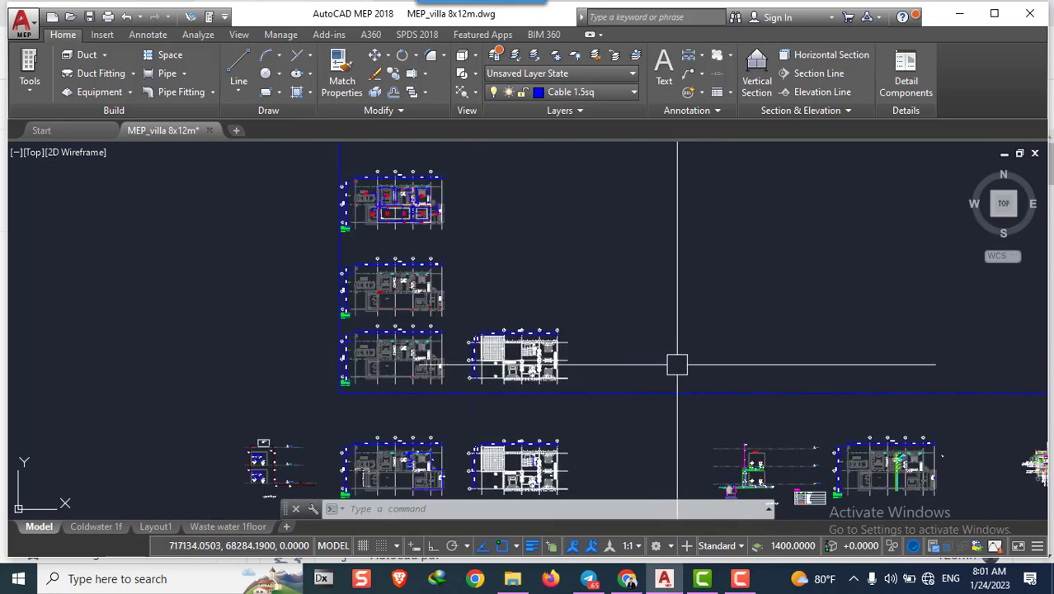
{"action": "middle_click_drag", "start_coordinate": [683, 365], "coordinate": [603, 347]}
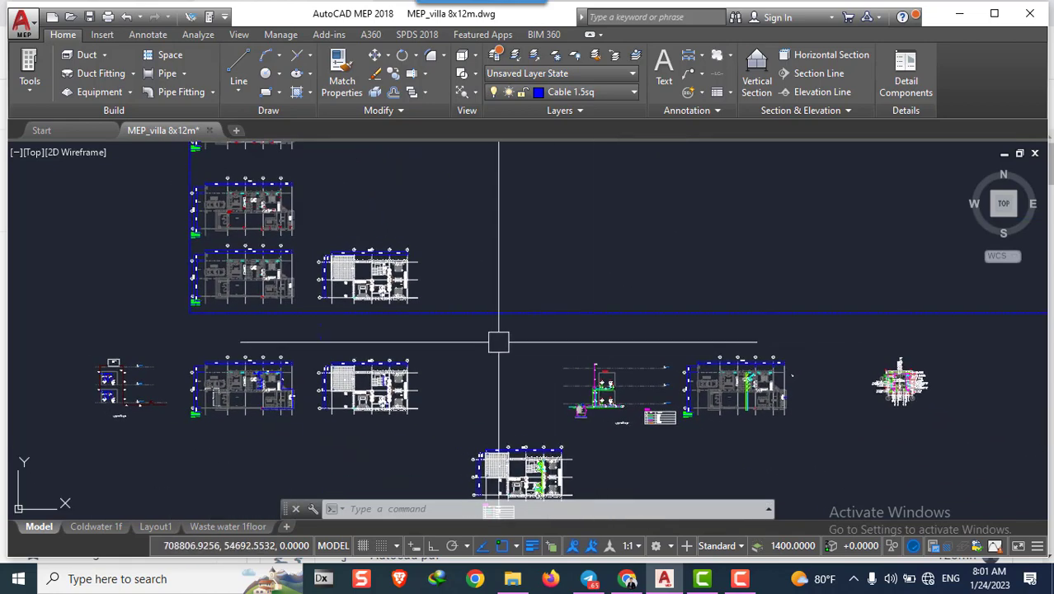
{"action": "middle_click_drag", "start_coordinate": [478, 265], "coordinate": [617, 240]}
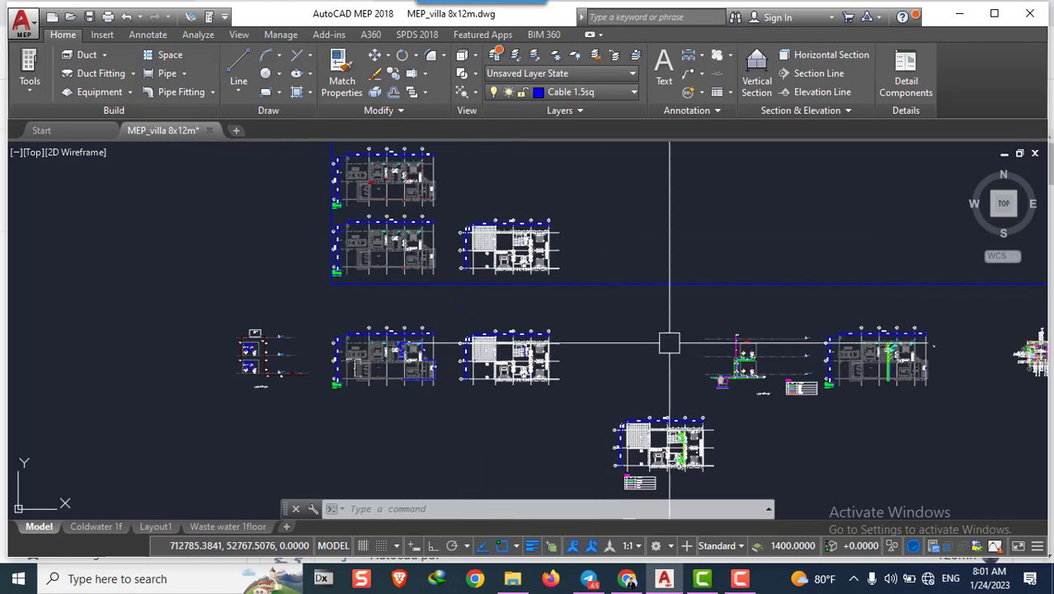
{"action": "mouse_move", "coordinate": [638, 372]}
{"action": "middle_mouse_down"}
{"action": "mouse_move", "coordinate": [510, 406]}
{"action": "mouse_move", "coordinate": [473, 461]}
{"action": "middle_mouse_up"}
{"action": "scroll", "coordinate": [447, 353], "scroll_direction": "up", "scroll_amount": 2}
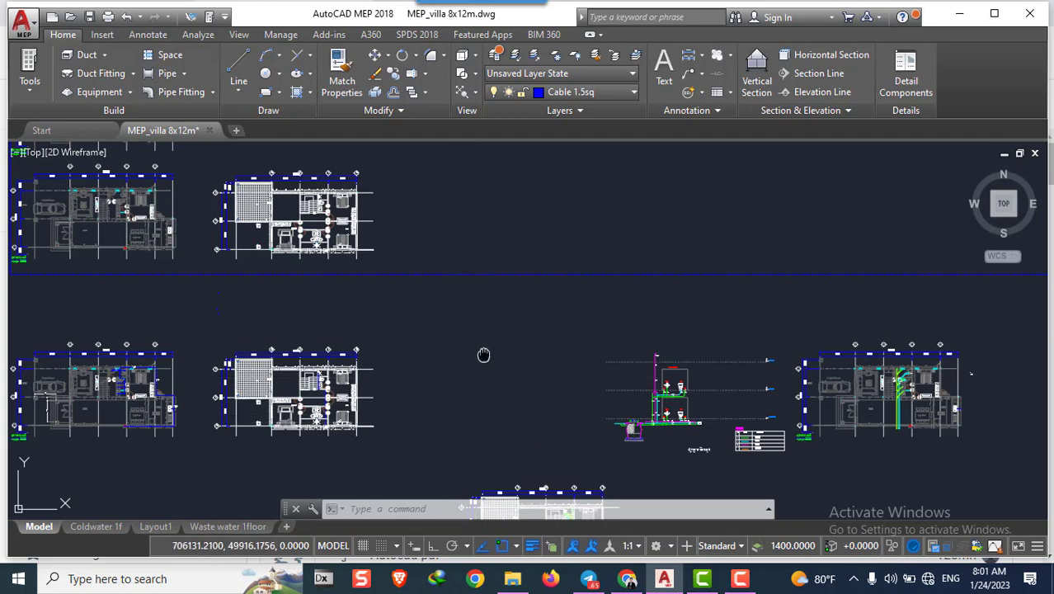
{"action": "middle_click_drag", "start_coordinate": [482, 353], "coordinate": [555, 363]}
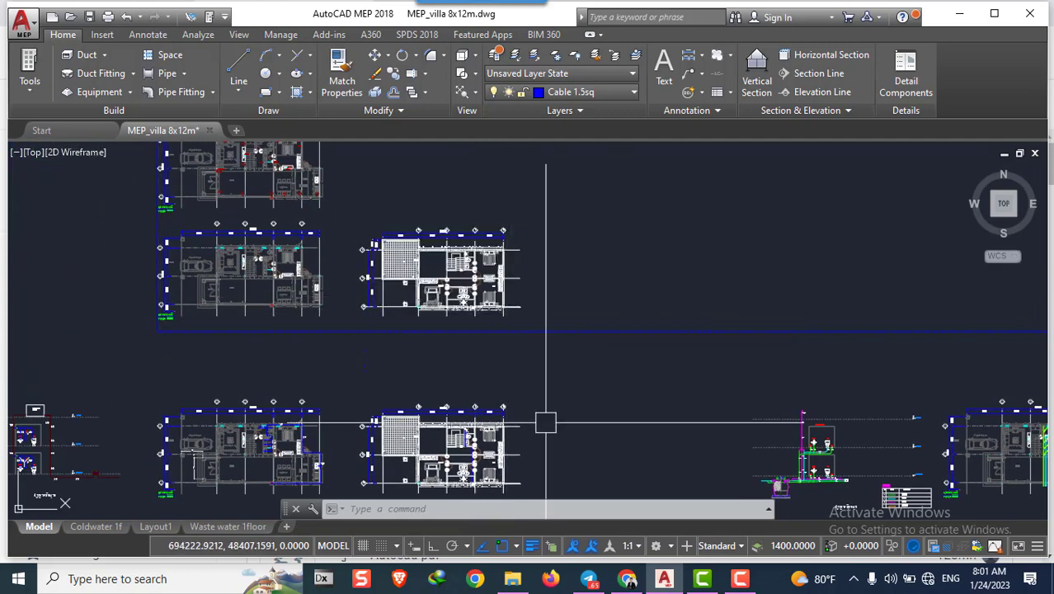
Glance at the YouTube Studio channel content page in Chrome, then return to the villa drawing
{"action": "left_click", "coordinate": [627, 577]}
{"action": "left_click", "coordinate": [161, 14]}
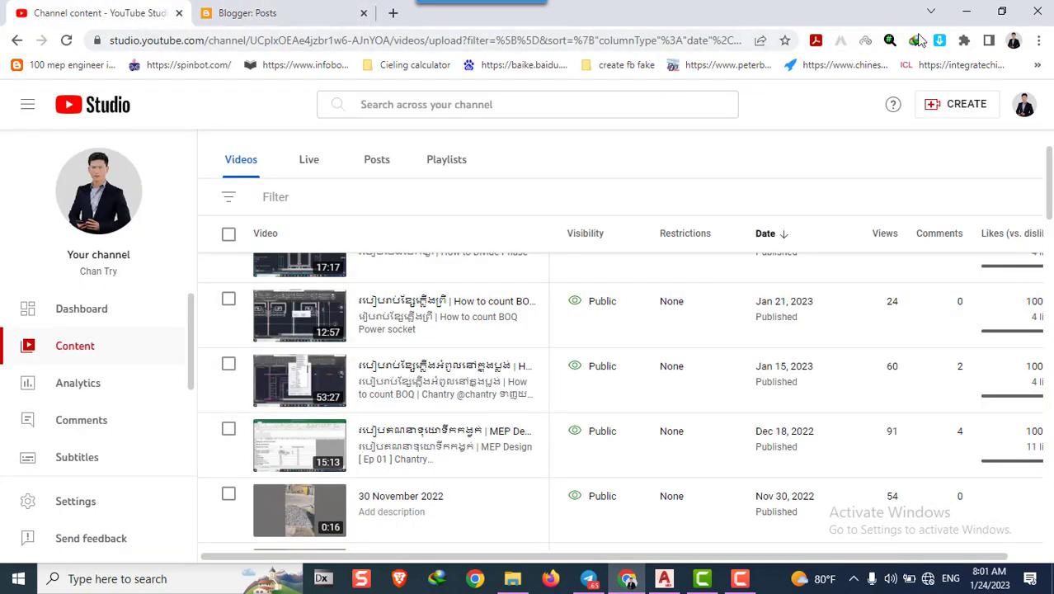
{"action": "left_click", "coordinate": [967, 20]}
{"action": "scroll", "coordinate": [548, 313], "scroll_direction": "up", "scroll_amount": 3}
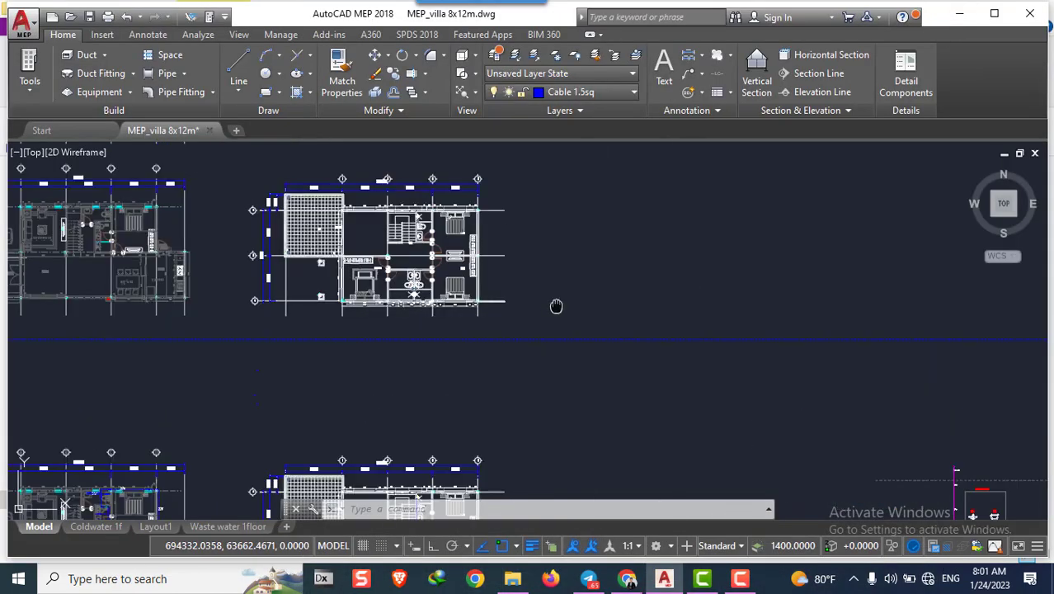
{"action": "scroll", "coordinate": [592, 275], "scroll_direction": "down", "scroll_amount": 4}
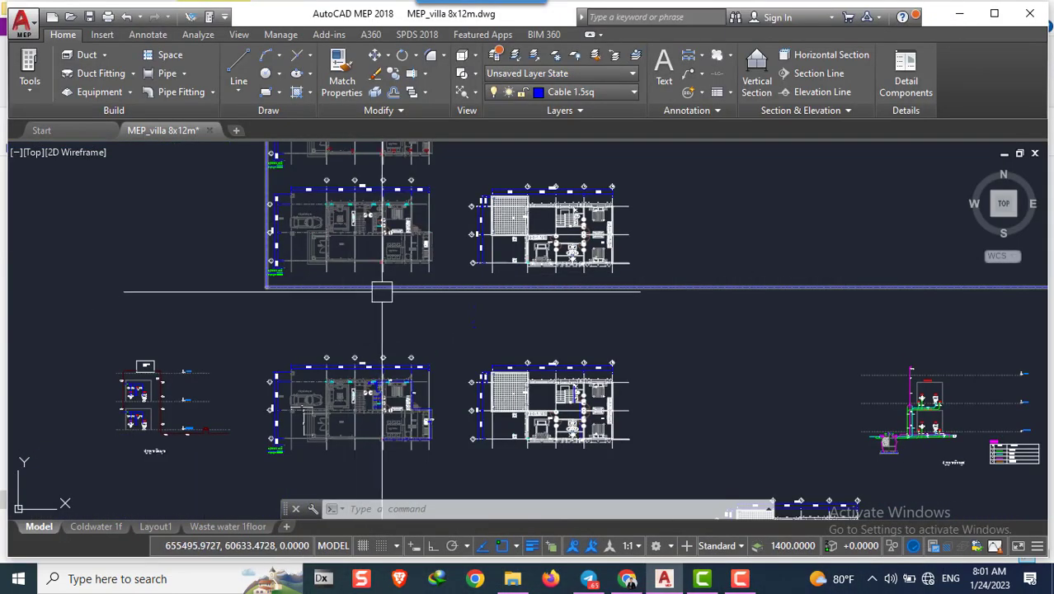
{"action": "scroll", "coordinate": [386, 288], "scroll_direction": "up", "scroll_amount": 2}
{"action": "mouse_move", "coordinate": [386, 288]}
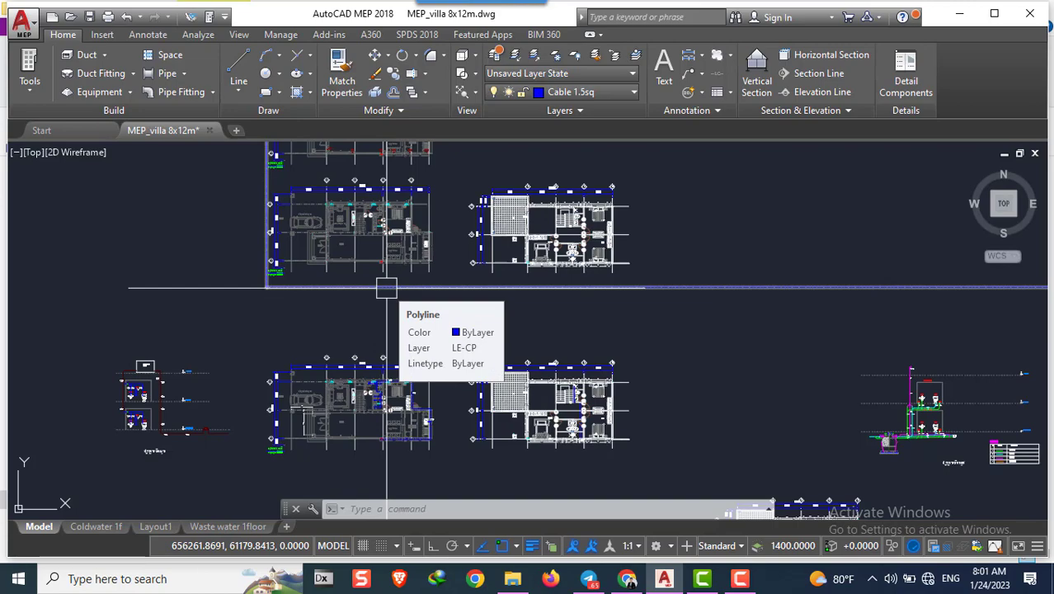
Bring up the Chantry folder window, then minimize it again
{"action": "left_click", "coordinate": [512, 578]}
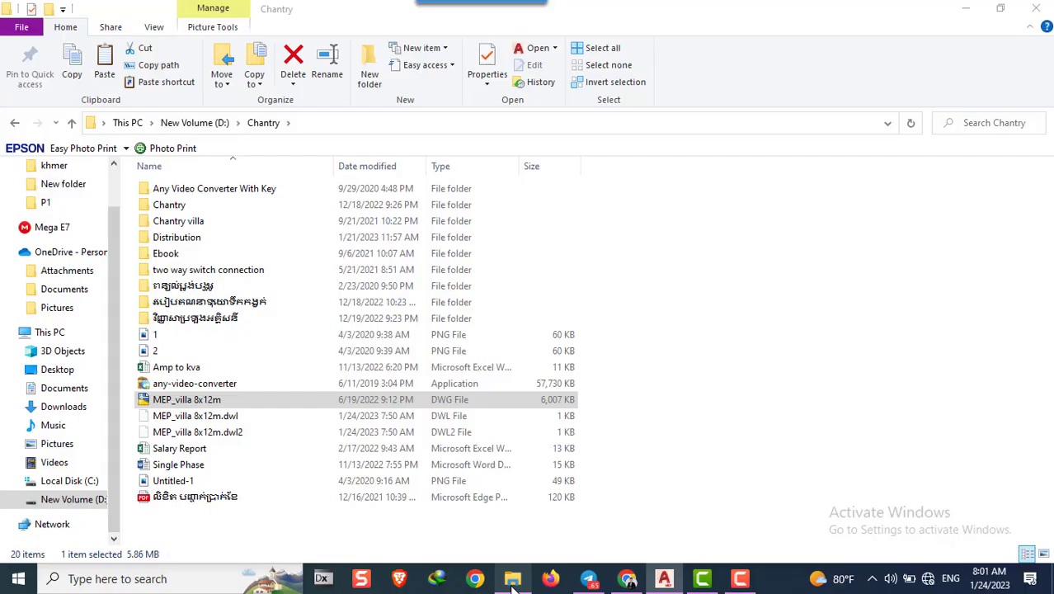
{"action": "left_click", "coordinate": [512, 583]}
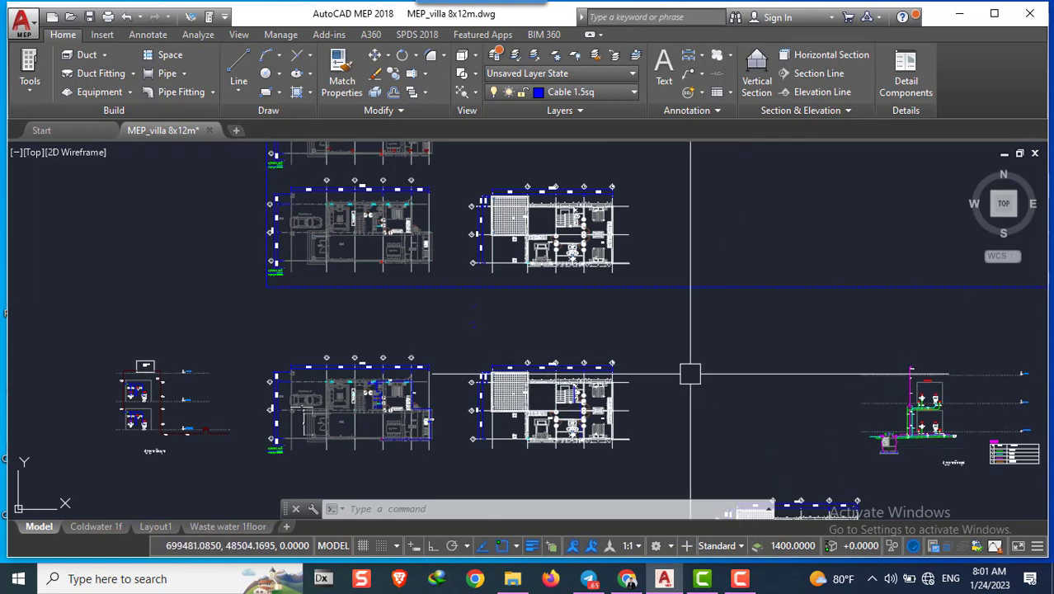
{"action": "scroll", "coordinate": [606, 372], "scroll_direction": "down", "scroll_amount": 4}
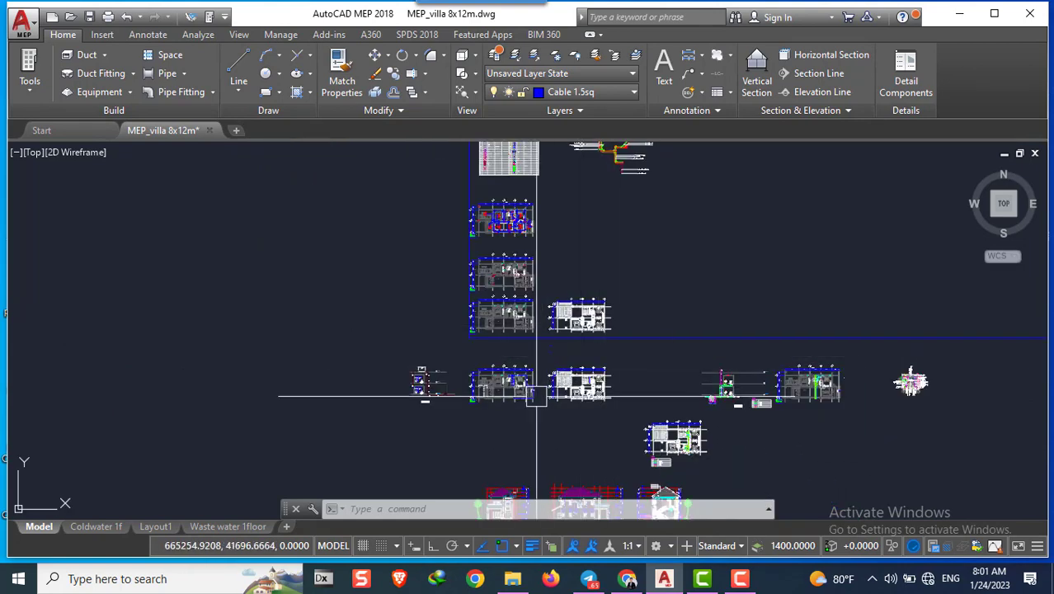
{"action": "scroll", "coordinate": [649, 320], "scroll_direction": "down", "scroll_amount": 4}
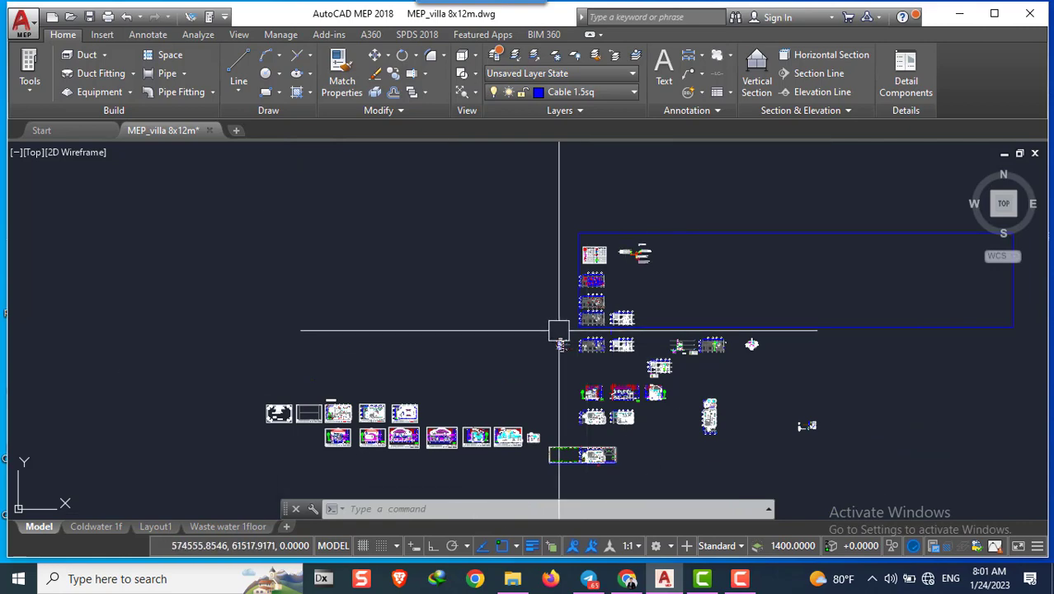
{"action": "scroll", "coordinate": [622, 320], "scroll_direction": "up", "scroll_amount": 3}
{"action": "scroll", "coordinate": [477, 369], "scroll_direction": "up", "scroll_amount": 3}
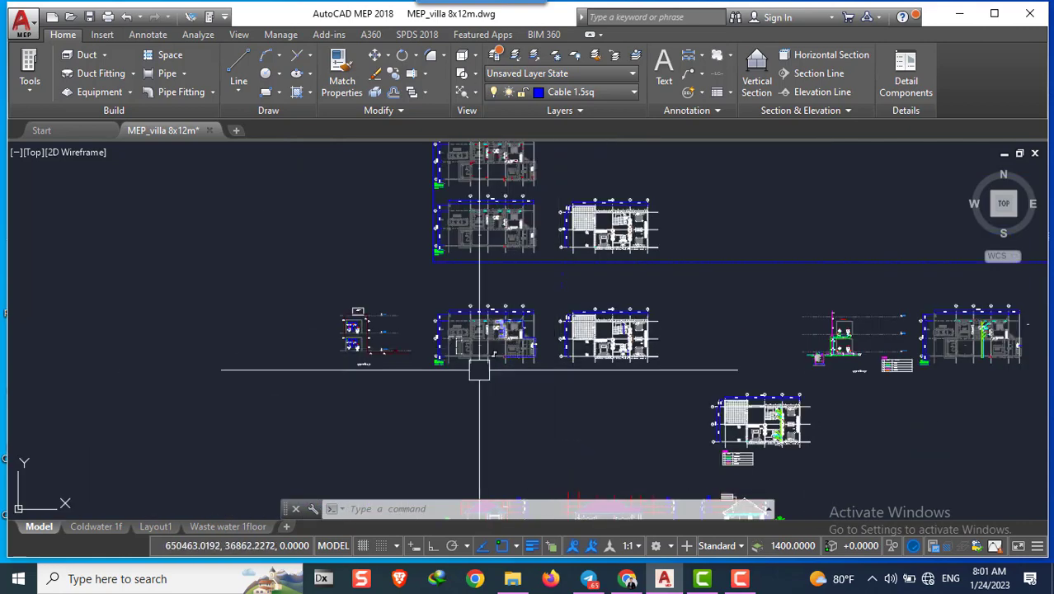
{"action": "scroll", "coordinate": [472, 372], "scroll_direction": "up", "scroll_amount": 3}
{"action": "scroll", "coordinate": [609, 400], "scroll_direction": "down", "scroll_amount": 2}
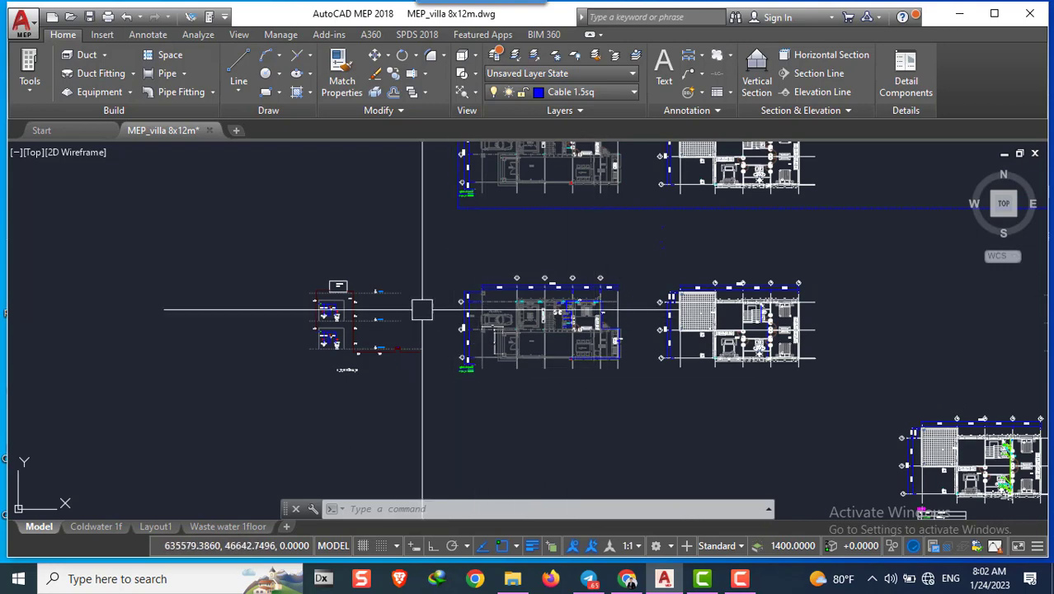
{"action": "scroll", "coordinate": [394, 322], "scroll_direction": "up", "scroll_amount": 3}
{"action": "scroll", "coordinate": [339, 344], "scroll_direction": "up", "scroll_amount": 3}
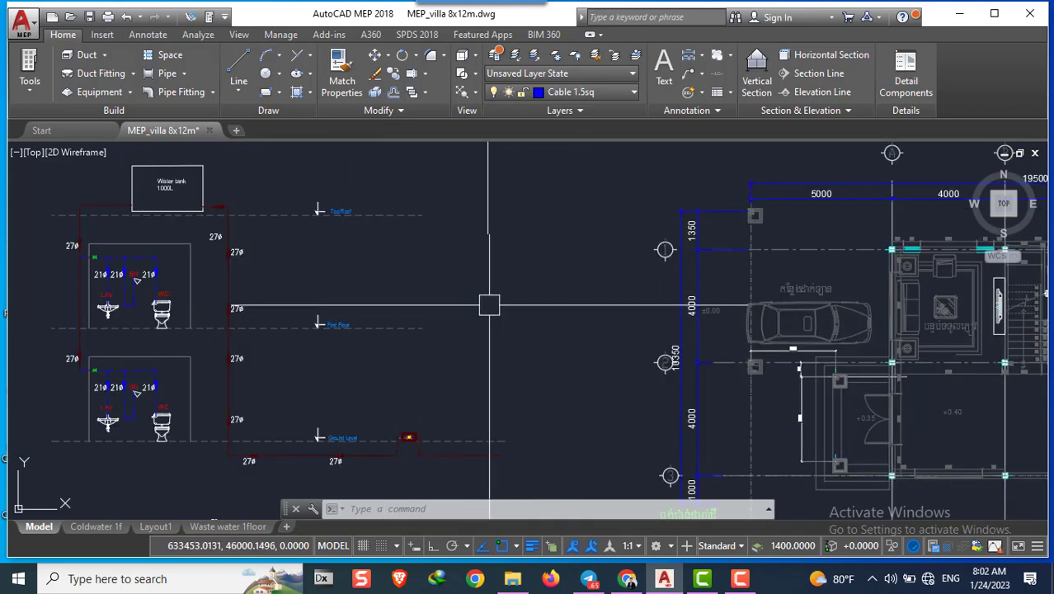
{"action": "scroll", "coordinate": [522, 315], "scroll_direction": "down", "scroll_amount": 3}
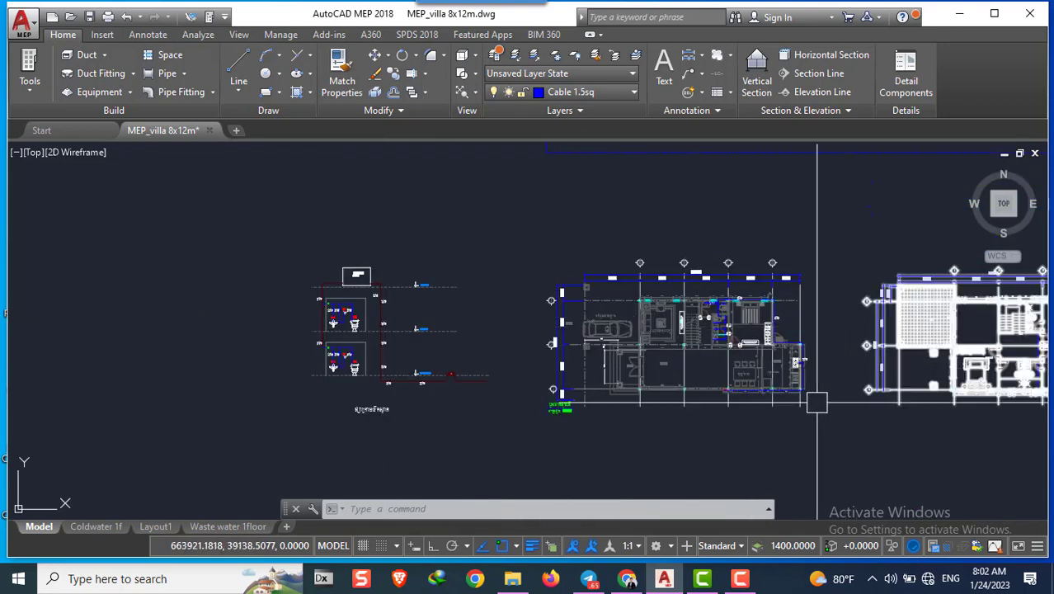
{"action": "middle_click_drag", "start_coordinate": [823, 408], "coordinate": [444, 411]}
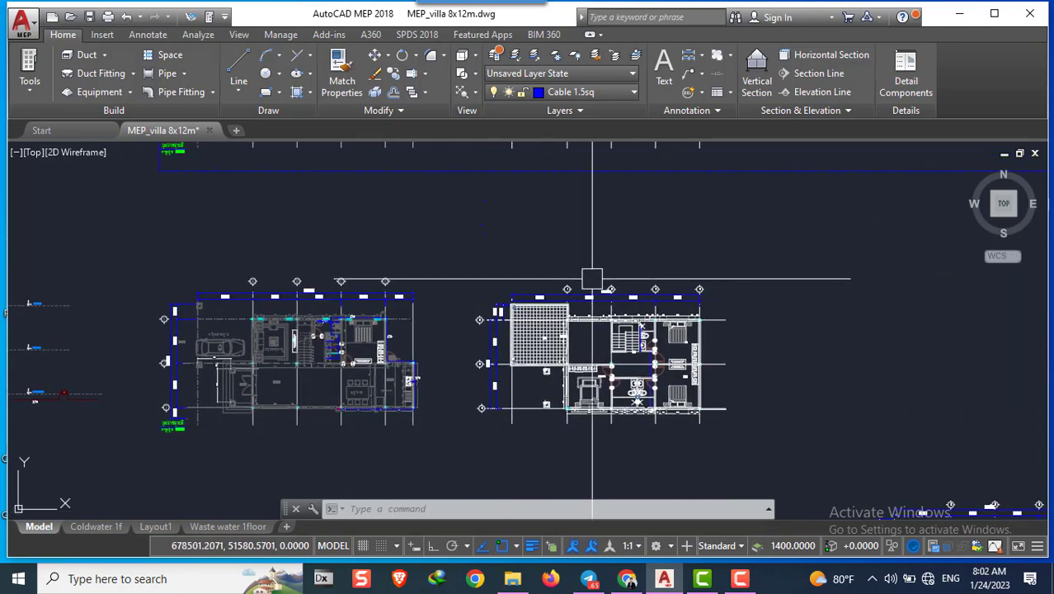
{"action": "middle_click_drag", "start_coordinate": [587, 190], "coordinate": [627, 429]}
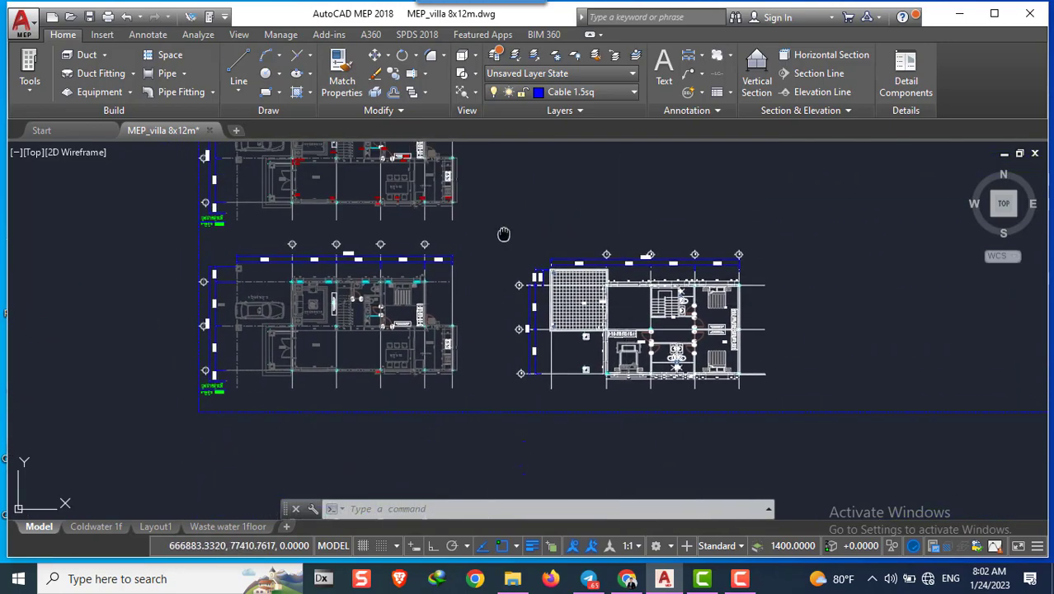
{"action": "middle_click_drag", "start_coordinate": [504, 234], "coordinate": [609, 425]}
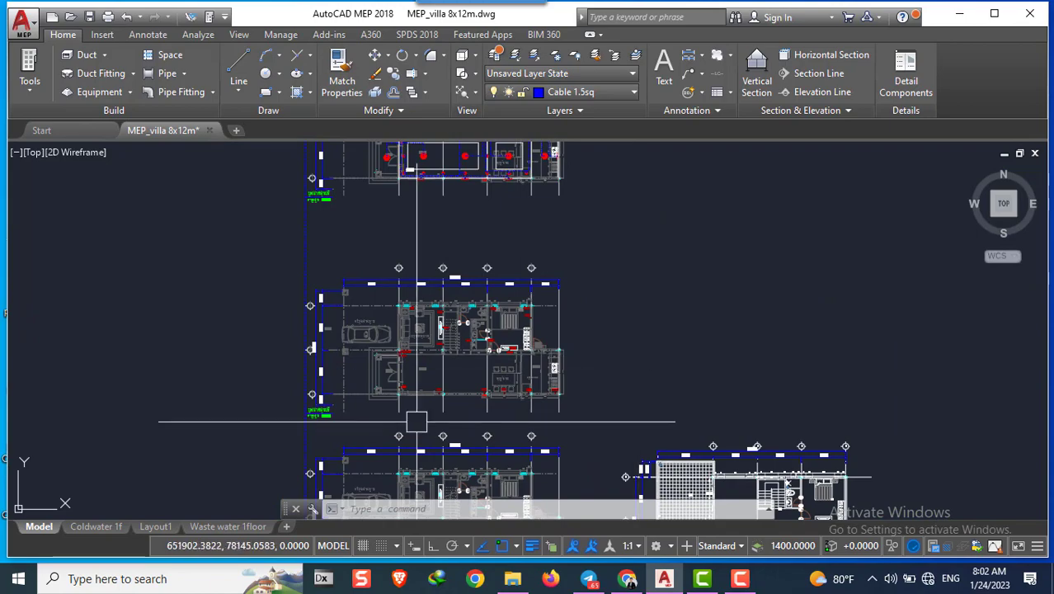
{"action": "scroll", "coordinate": [577, 340], "scroll_direction": "up", "scroll_amount": 2}
{"action": "scroll", "coordinate": [634, 357], "scroll_direction": "down", "scroll_amount": 5}
{"action": "scroll", "coordinate": [623, 364], "scroll_direction": "up", "scroll_amount": 2}
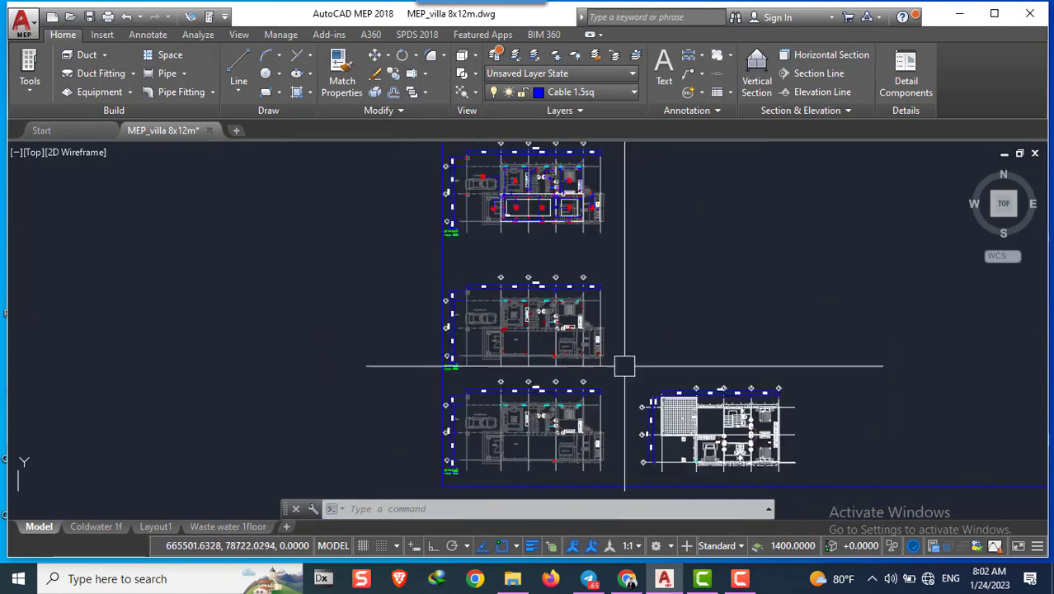
{"action": "scroll", "coordinate": [593, 336], "scroll_direction": "up", "scroll_amount": 5}
{"action": "mouse_move", "coordinate": [593, 337]}
{"action": "middle_mouse_down"}
{"action": "mouse_move", "coordinate": [619, 273]}
{"action": "mouse_move", "coordinate": [758, 503]}
{"action": "middle_mouse_up"}
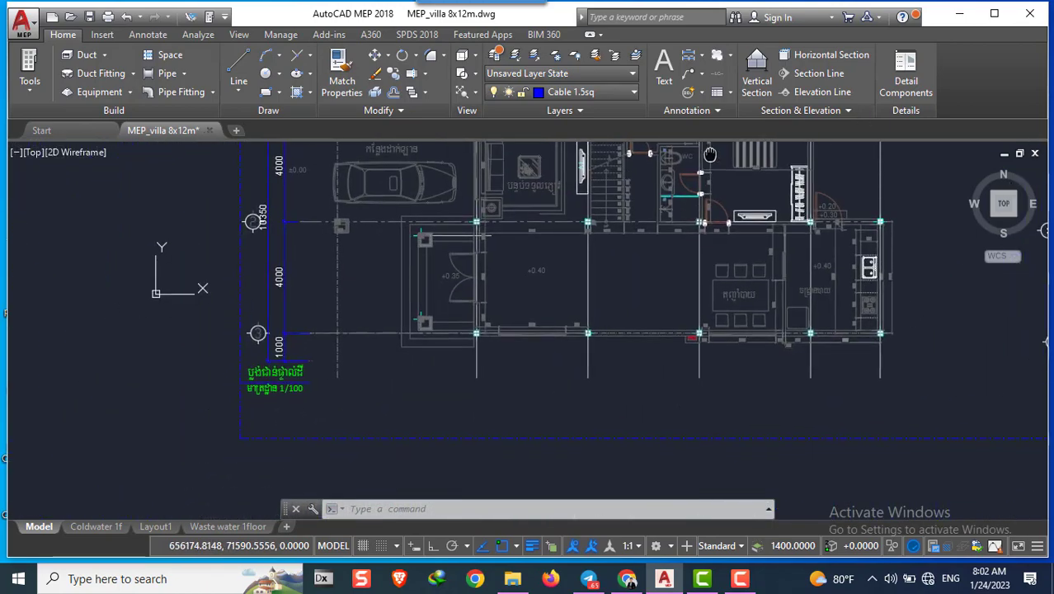
{"action": "mouse_move", "coordinate": [533, 487]}
{"action": "middle_mouse_down"}
{"action": "mouse_move", "coordinate": [500, 322]}
{"action": "mouse_move", "coordinate": [478, 477]}
{"action": "middle_mouse_up"}
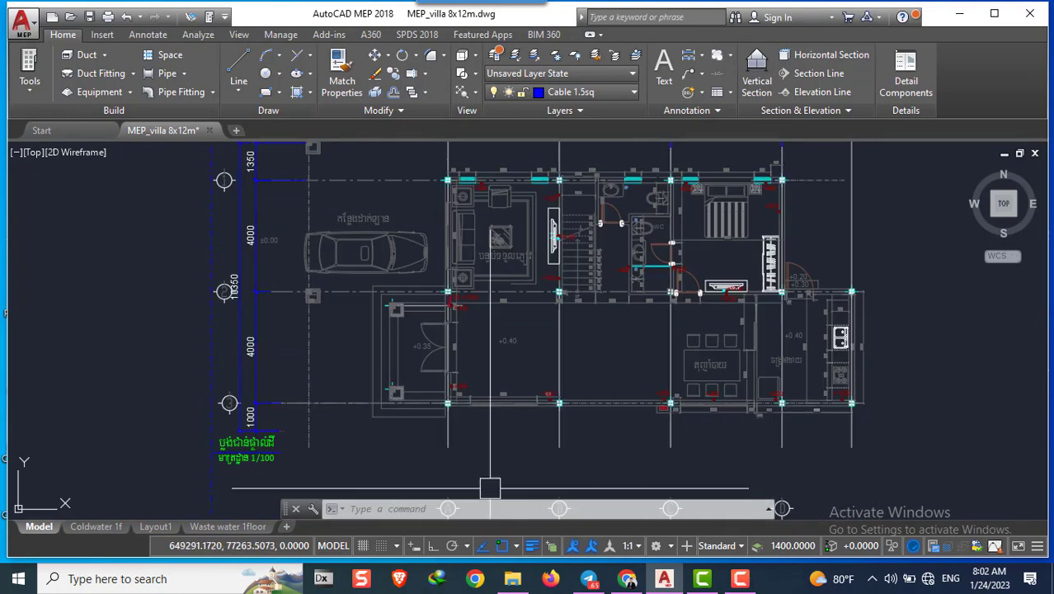
{"action": "middle_click_drag", "start_coordinate": [488, 280], "coordinate": [535, 490]}
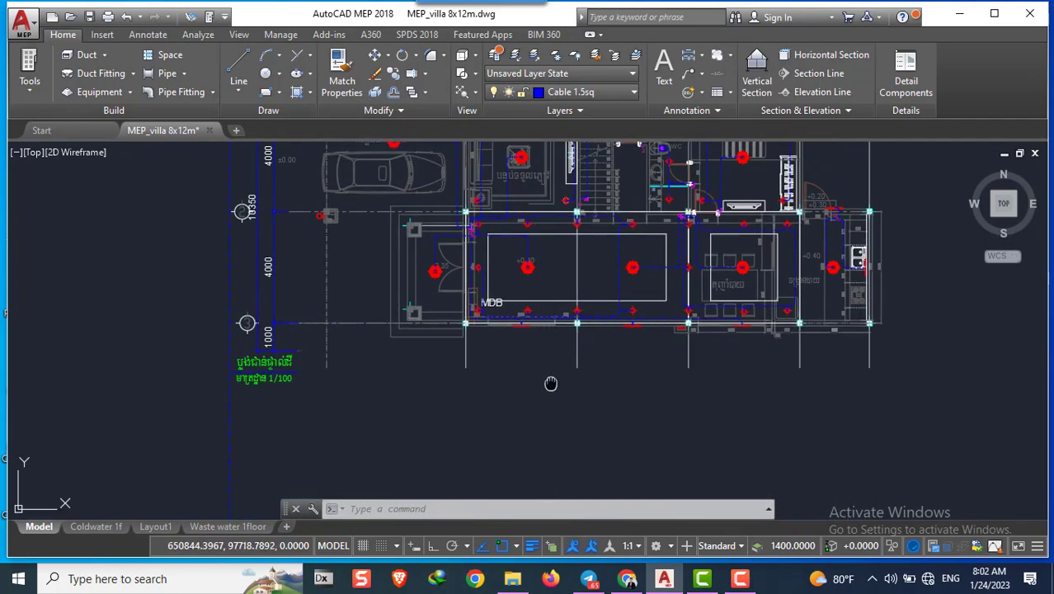
{"action": "scroll", "coordinate": [551, 384], "scroll_direction": "down", "scroll_amount": 3}
{"action": "mouse_move", "coordinate": [513, 453]}
{"action": "middle_mouse_down"}
{"action": "mouse_move", "coordinate": [414, 388]}
{"action": "mouse_move", "coordinate": [418, 346]}
{"action": "middle_mouse_up"}
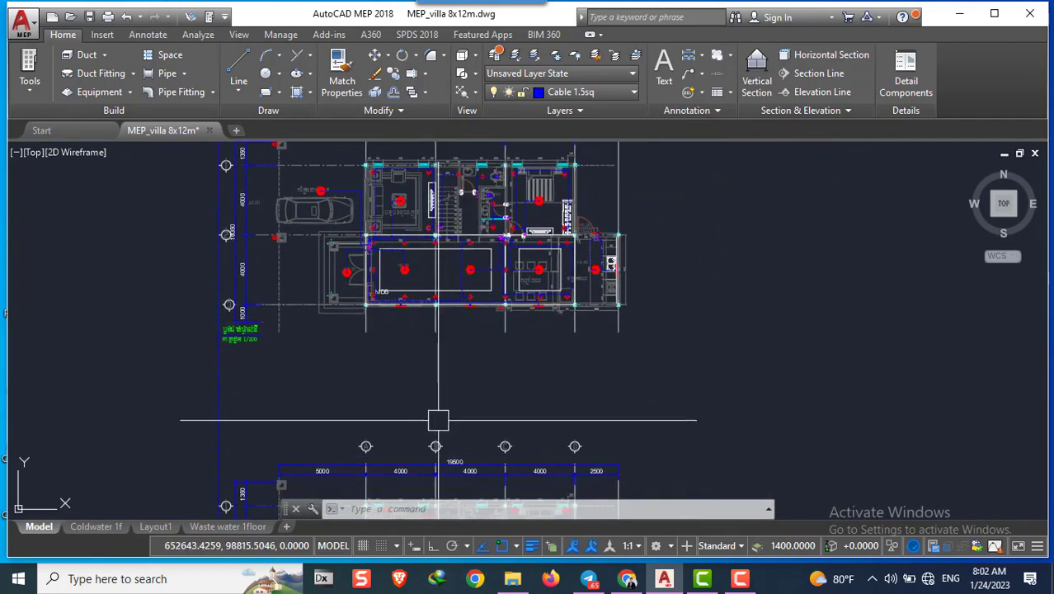
{"action": "middle_click_drag", "start_coordinate": [438, 420], "coordinate": [495, 219]}
{"action": "scroll", "coordinate": [620, 338], "scroll_direction": "down", "scroll_amount": 1}
{"action": "scroll", "coordinate": [595, 382], "scroll_direction": "down", "scroll_amount": 3}
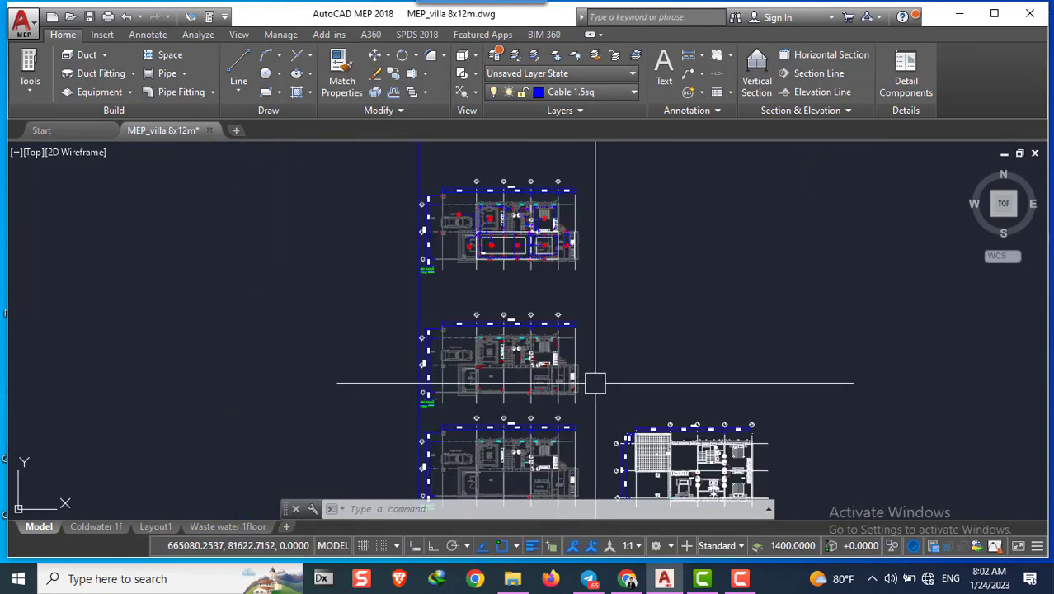
{"action": "left_click", "coordinate": [598, 395]}
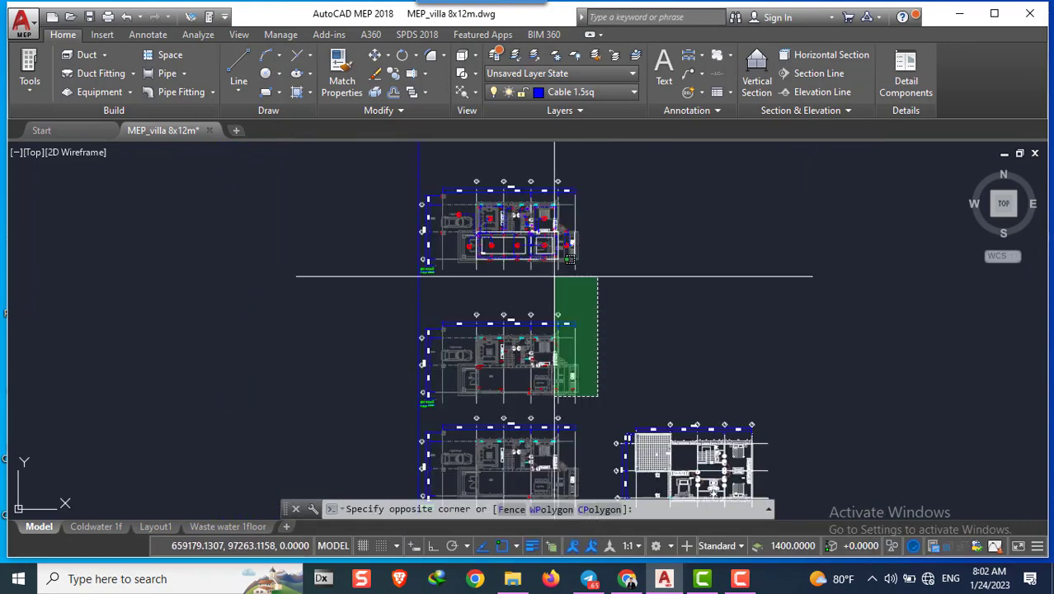
{"action": "left_click", "coordinate": [447, 169]}
{"action": "type", "text": "e"}
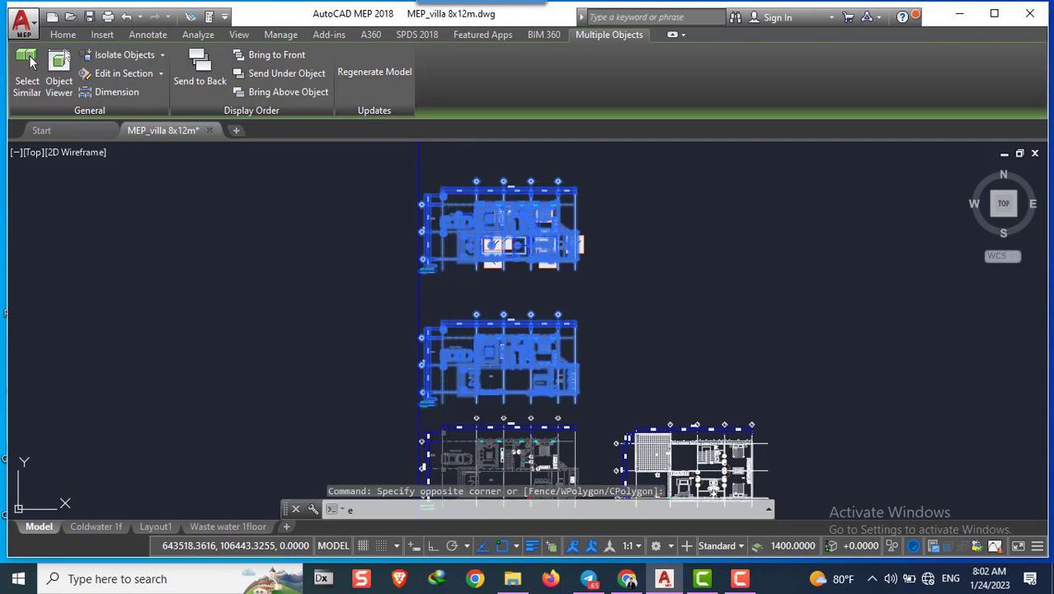
{"action": "key", "text": "Return"}
{"action": "left_click", "coordinate": [465, 250]}
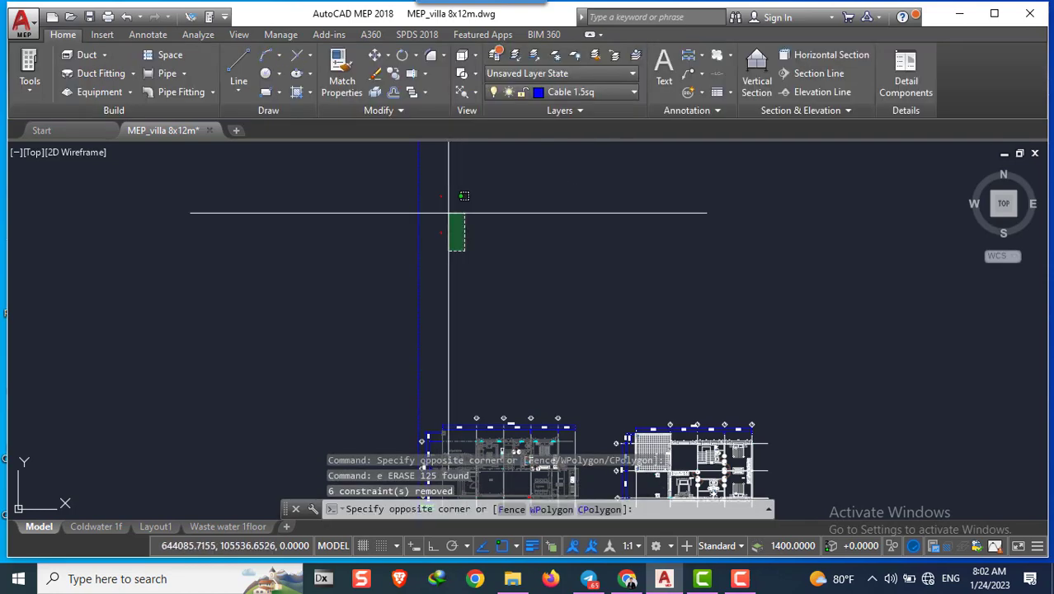
{"action": "left_click", "coordinate": [437, 181]}
{"action": "type", "text": "e"}
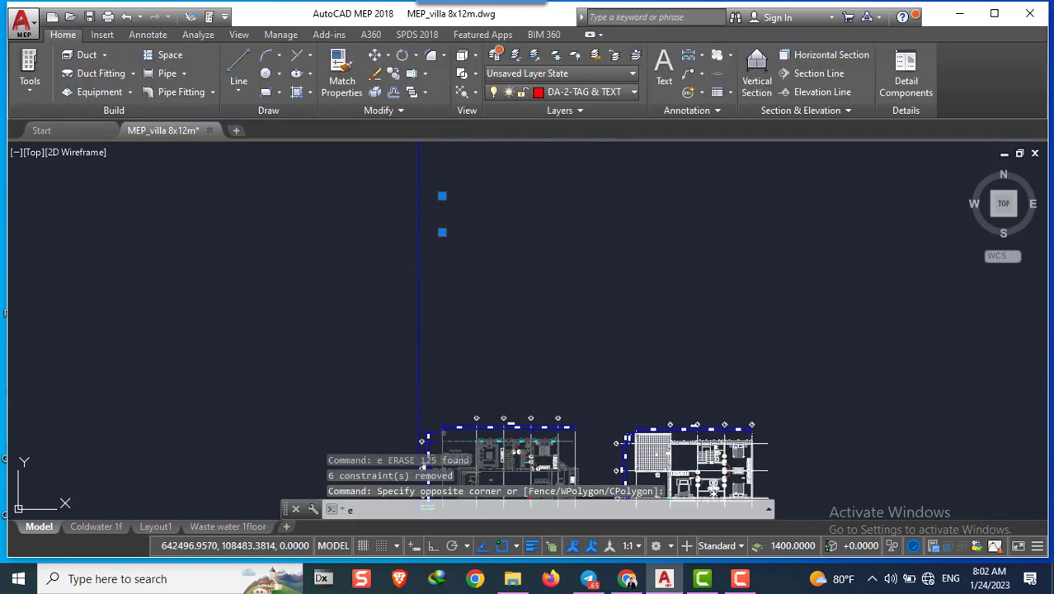
{"action": "key", "text": "Return"}
{"action": "scroll", "coordinate": [567, 283], "scroll_direction": "down", "scroll_amount": 2}
{"action": "scroll", "coordinate": [575, 312], "scroll_direction": "down", "scroll_amount": 2}
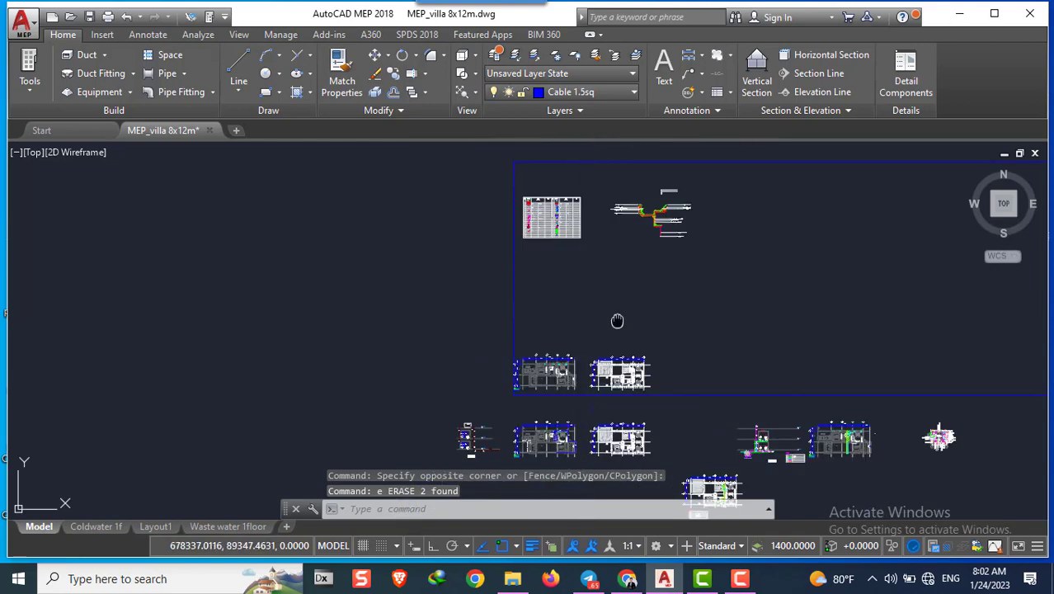
{"action": "middle_click_drag", "start_coordinate": [617, 321], "coordinate": [517, 275]}
{"action": "scroll", "coordinate": [462, 352], "scroll_direction": "up", "scroll_amount": 4}
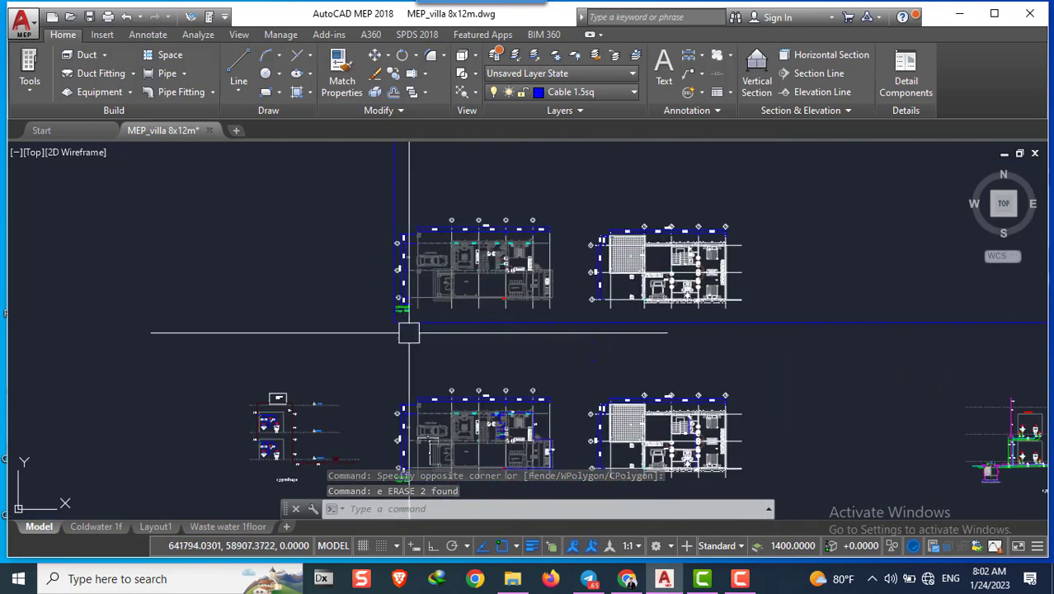
{"action": "scroll", "coordinate": [416, 329], "scroll_direction": "up", "scroll_amount": 2}
{"action": "scroll", "coordinate": [462, 317], "scroll_direction": "up", "scroll_amount": 2}
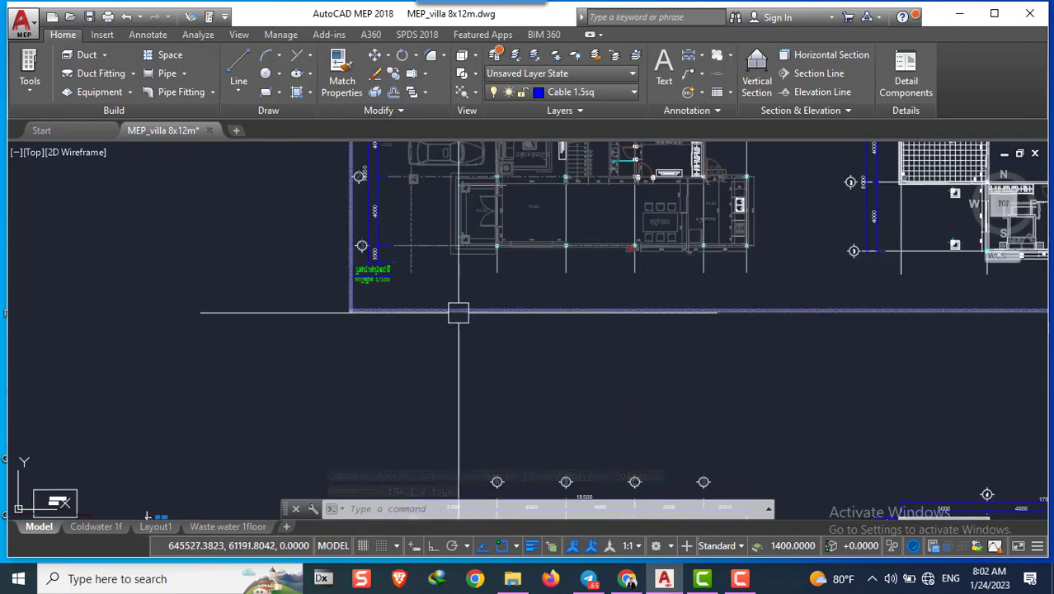
{"action": "mouse_move", "coordinate": [461, 310]}
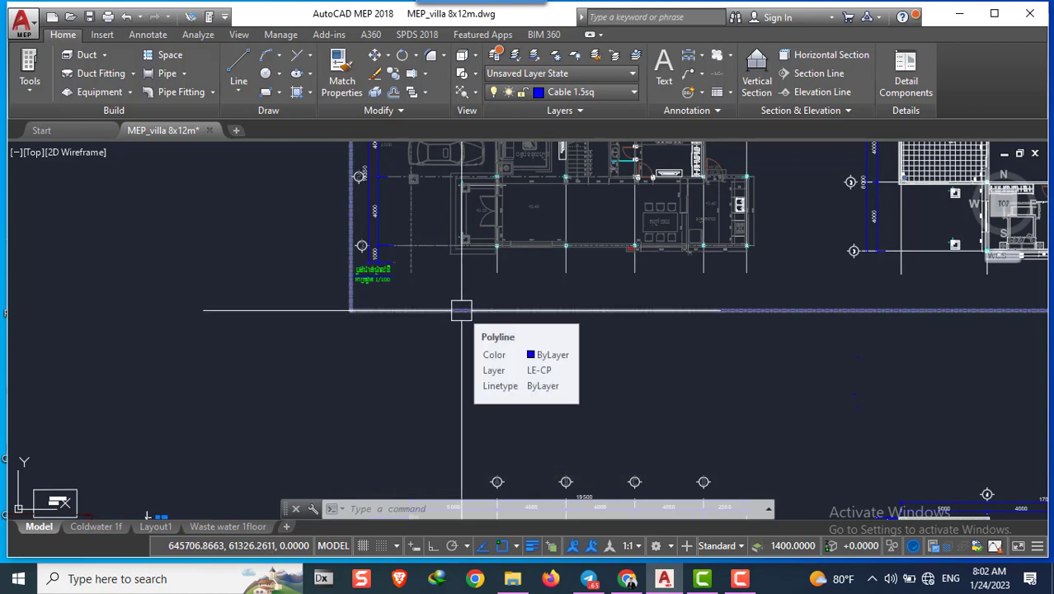
{"action": "left_click", "coordinate": [461, 310]}
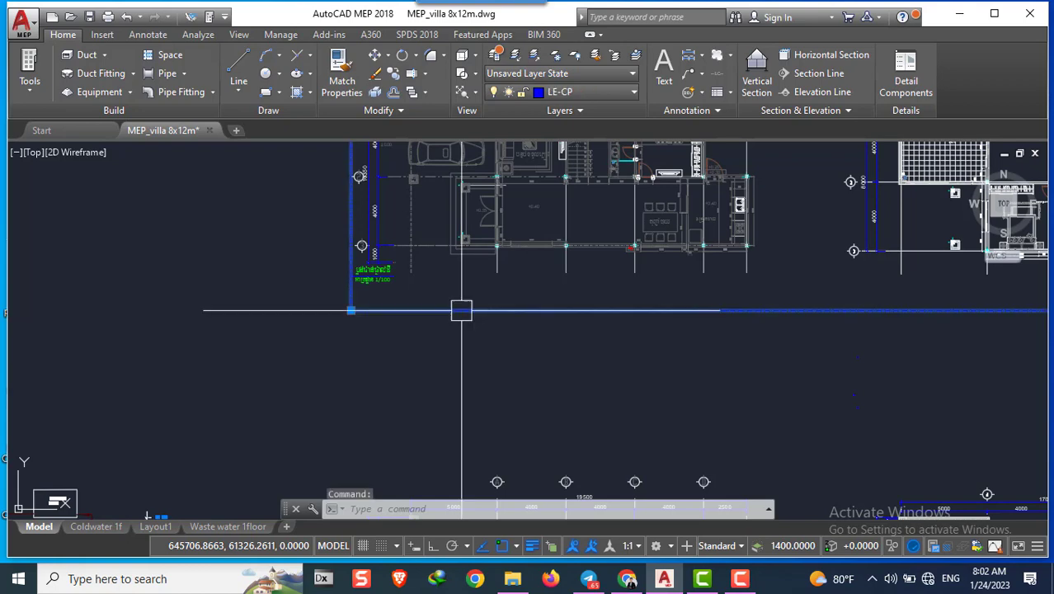
{"action": "scroll", "coordinate": [433, 326], "scroll_direction": "down", "scroll_amount": 2}
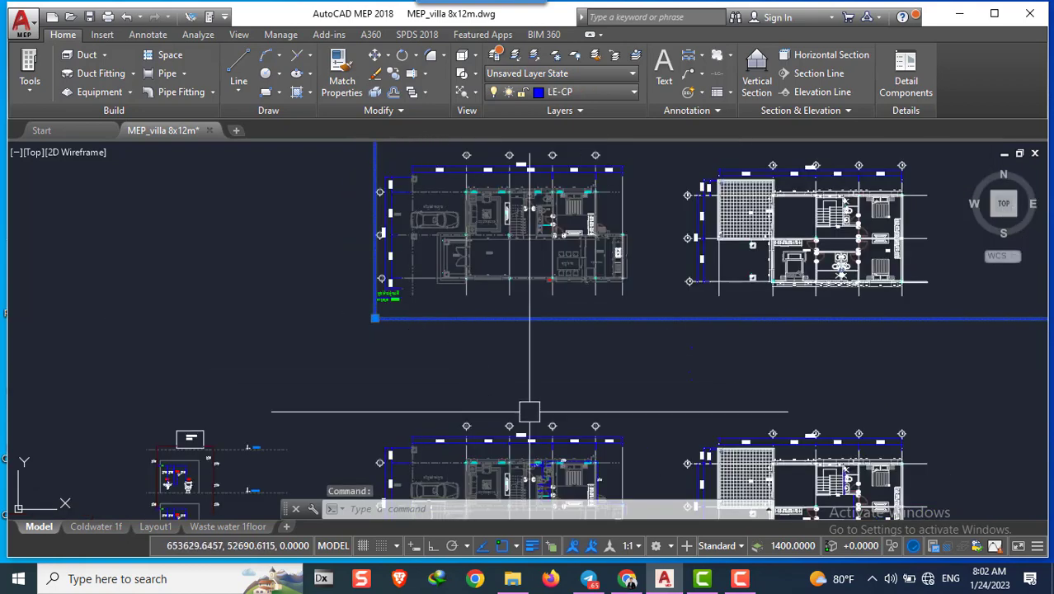
{"action": "type", "text": "e"}
{"action": "key", "text": "Return"}
{"action": "key", "text": "Escape"}
Open the inner Chantry subfolder in File Explorer, then minimize Explorer
{"action": "left_click", "coordinate": [513, 579]}
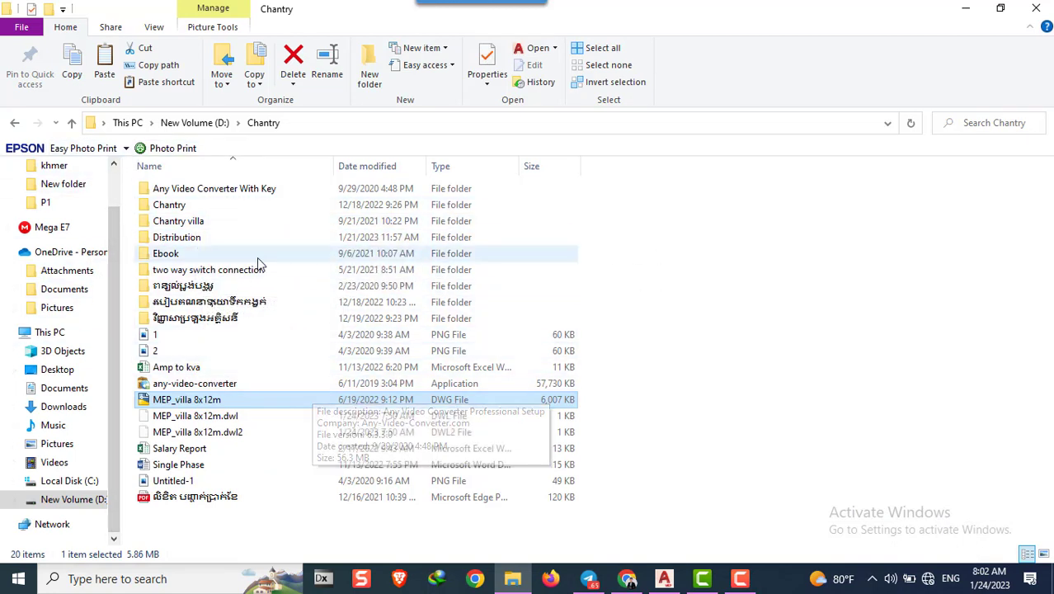
{"action": "double_click", "coordinate": [175, 205]}
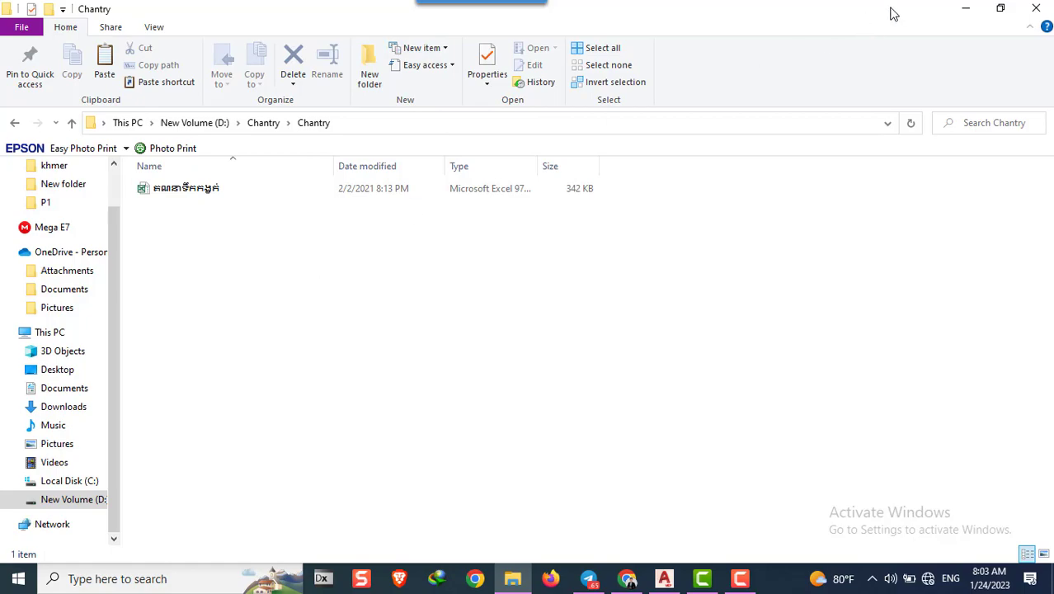
{"action": "left_click", "coordinate": [965, 12]}
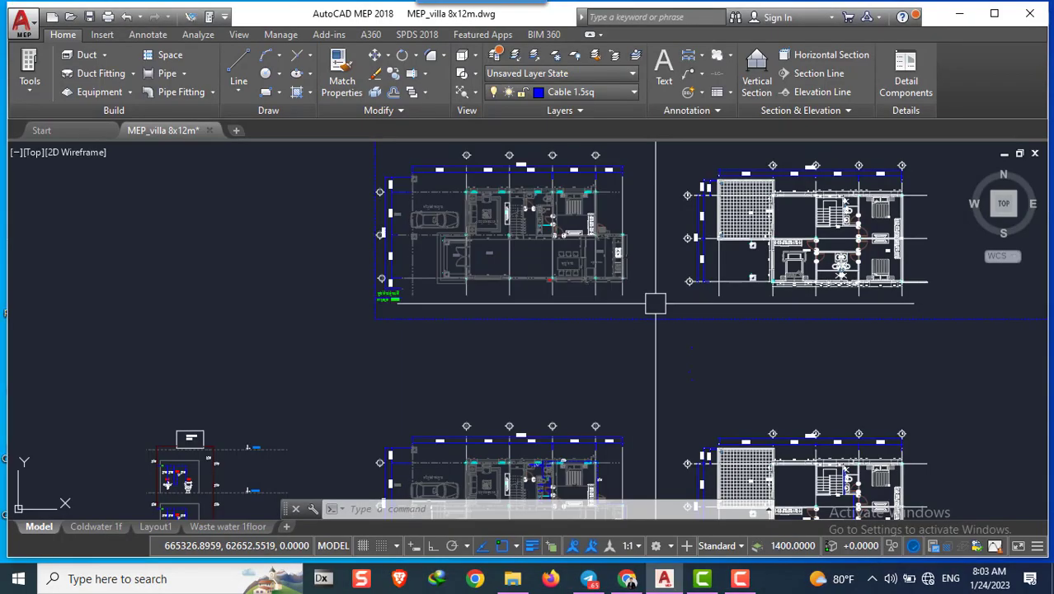
{"action": "middle_click_drag", "start_coordinate": [646, 305], "coordinate": [350, 348]}
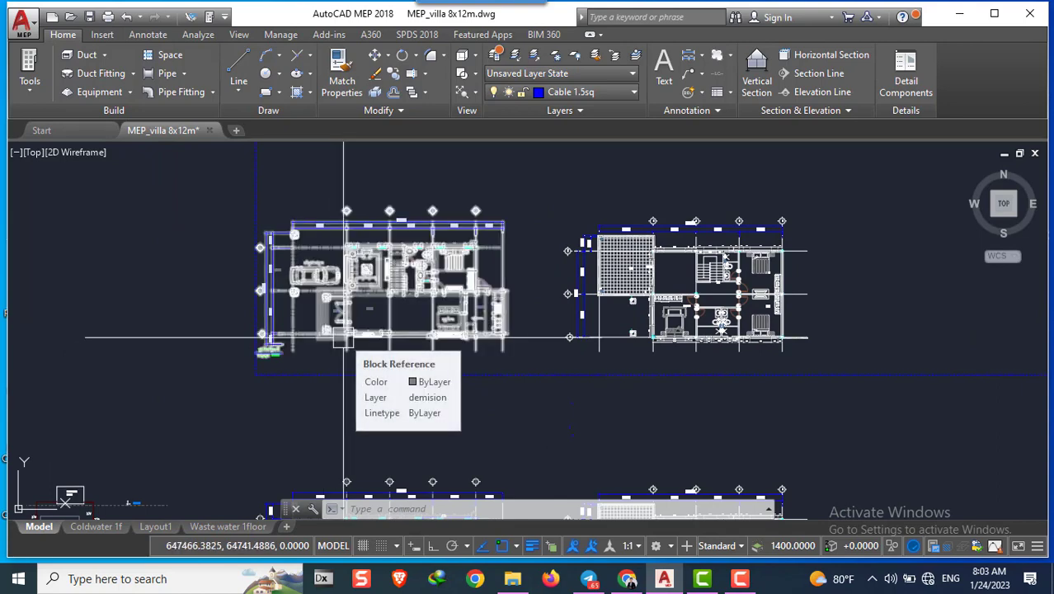
{"action": "mouse_move", "coordinate": [482, 183]}
{"action": "middle_mouse_down"}
{"action": "mouse_move", "coordinate": [482, 328]}
{"action": "mouse_move", "coordinate": [474, 225]}
{"action": "middle_mouse_up"}
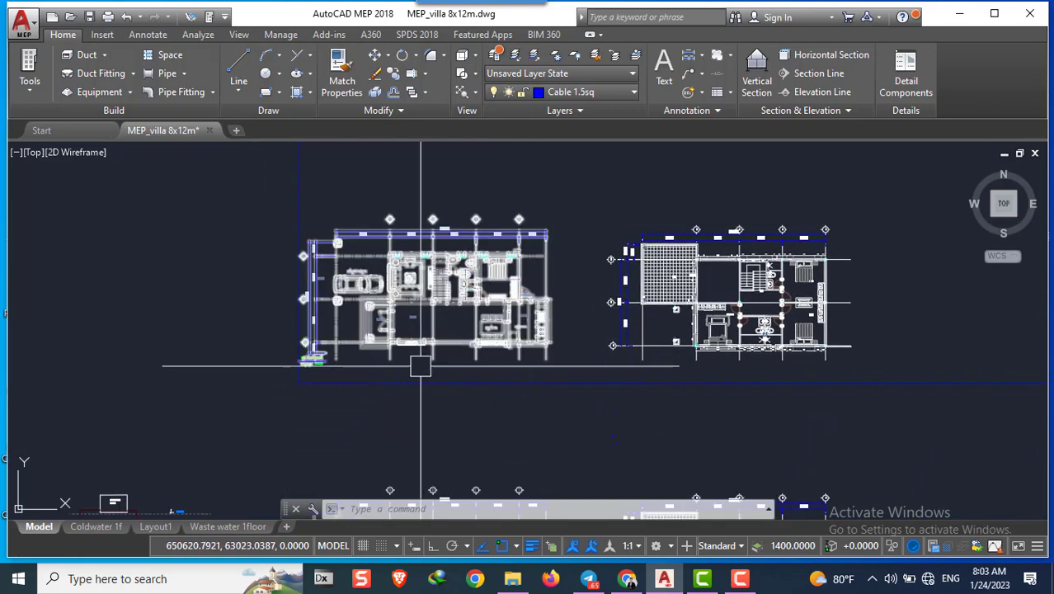
{"action": "scroll", "coordinate": [420, 366], "scroll_direction": "up", "scroll_amount": 2}
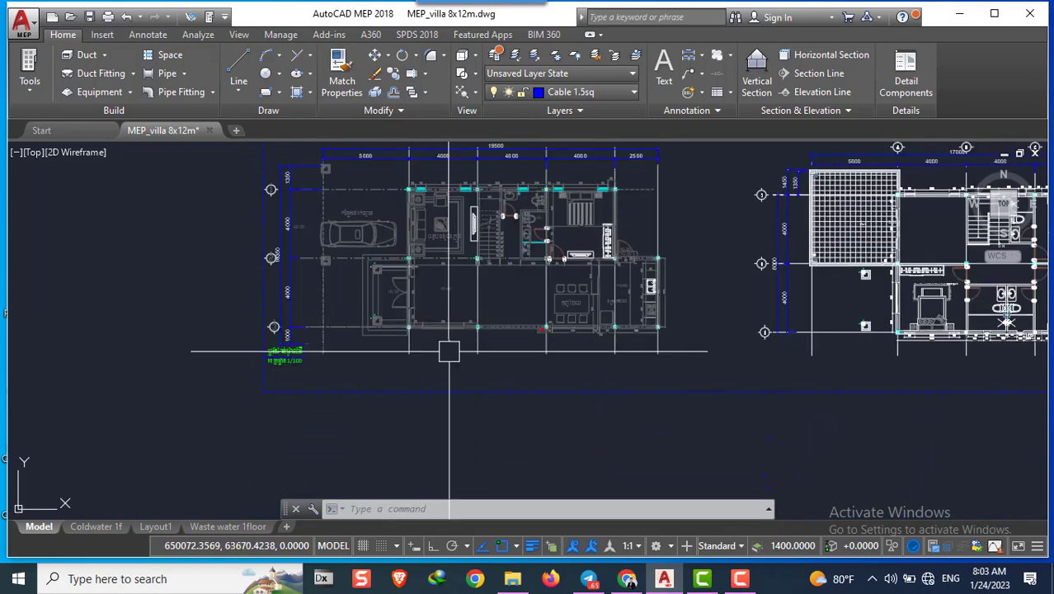
{"action": "middle_click_drag", "start_coordinate": [448, 351], "coordinate": [327, 368]}
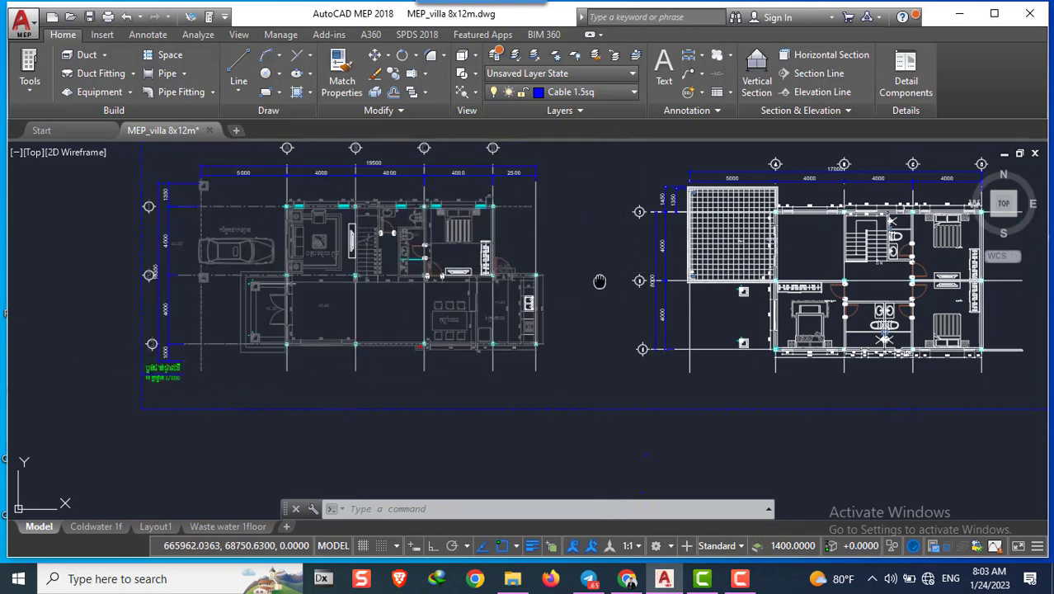
{"action": "middle_click_drag", "start_coordinate": [599, 282], "coordinate": [661, 295]}
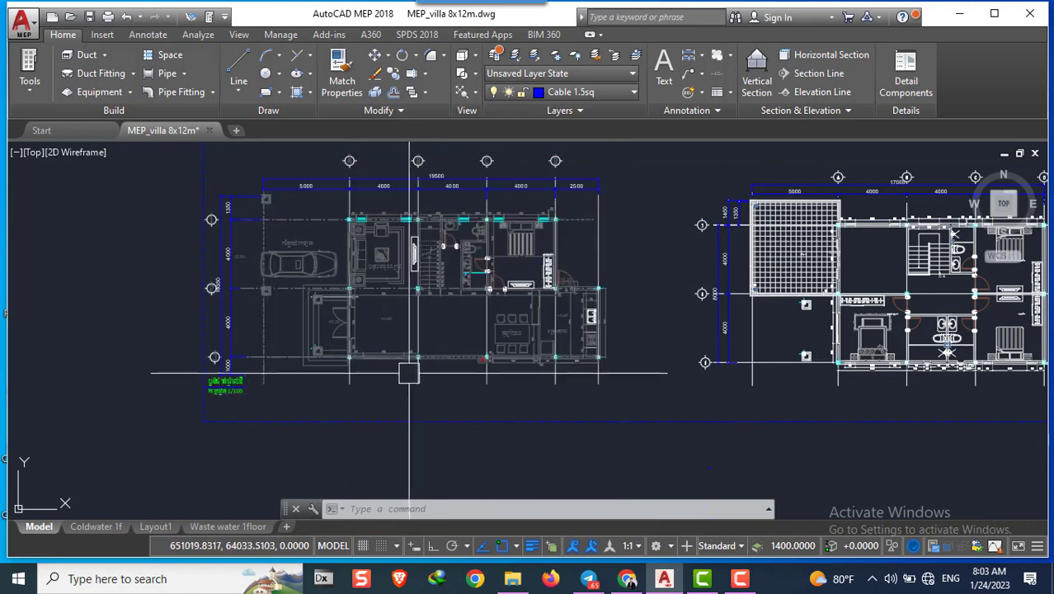
{"action": "middle_click_drag", "start_coordinate": [371, 369], "coordinate": [272, 287]}
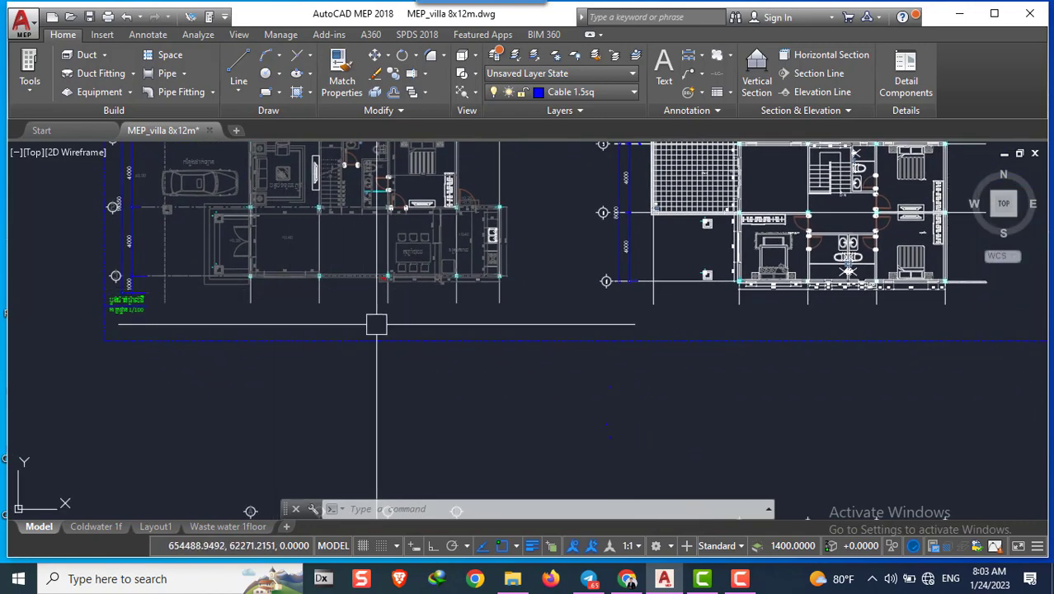
{"action": "scroll", "coordinate": [376, 324], "scroll_direction": "down", "scroll_amount": 1}
{"action": "scroll", "coordinate": [299, 368], "scroll_direction": "down", "scroll_amount": 1}
{"action": "scroll", "coordinate": [407, 400], "scroll_direction": "down", "scroll_amount": 1}
{"action": "scroll", "coordinate": [466, 356], "scroll_direction": "down", "scroll_amount": 3}
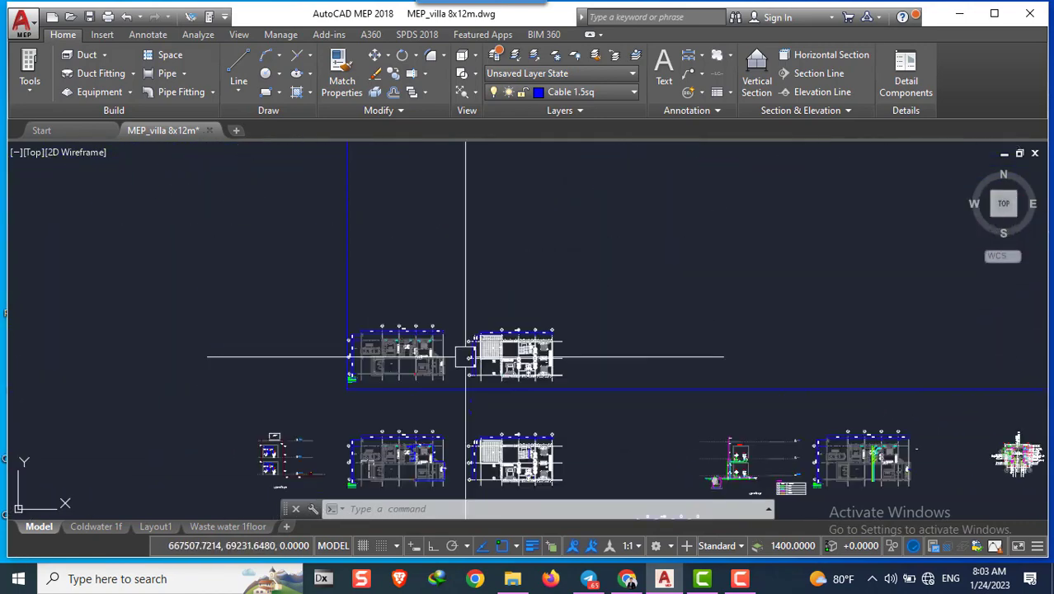
{"action": "scroll", "coordinate": [661, 256], "scroll_direction": "down", "scroll_amount": 2}
{"action": "scroll", "coordinate": [643, 341], "scroll_direction": "up", "scroll_amount": 3}
{"action": "scroll", "coordinate": [592, 288], "scroll_direction": "up", "scroll_amount": 3}
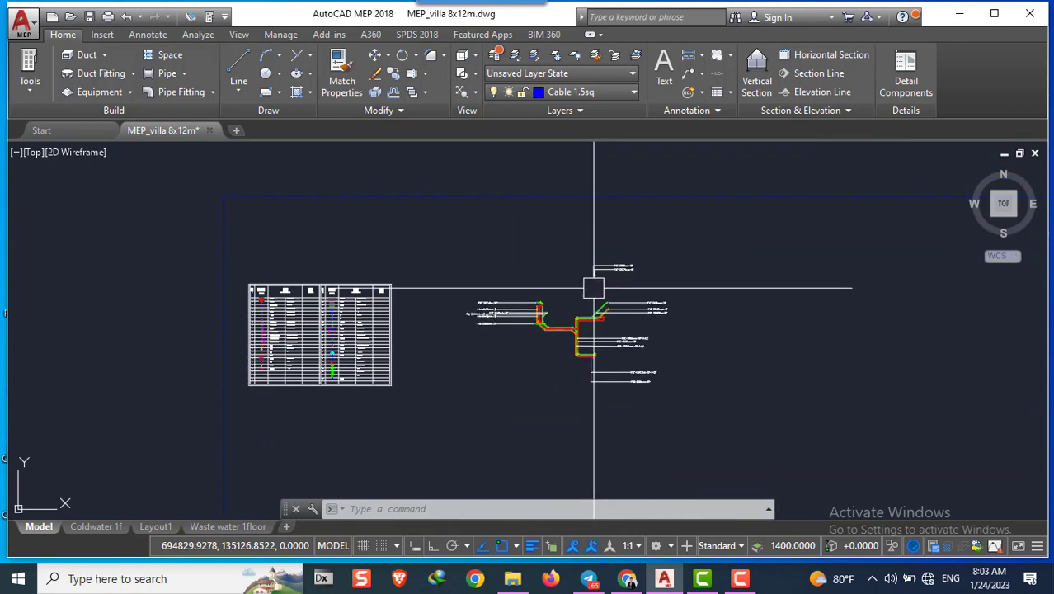
{"action": "scroll", "coordinate": [593, 288], "scroll_direction": "up", "scroll_amount": 2}
{"action": "scroll", "coordinate": [513, 393], "scroll_direction": "up", "scroll_amount": 1}
{"action": "scroll", "coordinate": [520, 379], "scroll_direction": "up", "scroll_amount": 2}
{"action": "scroll", "coordinate": [532, 359], "scroll_direction": "up", "scroll_amount": 1}
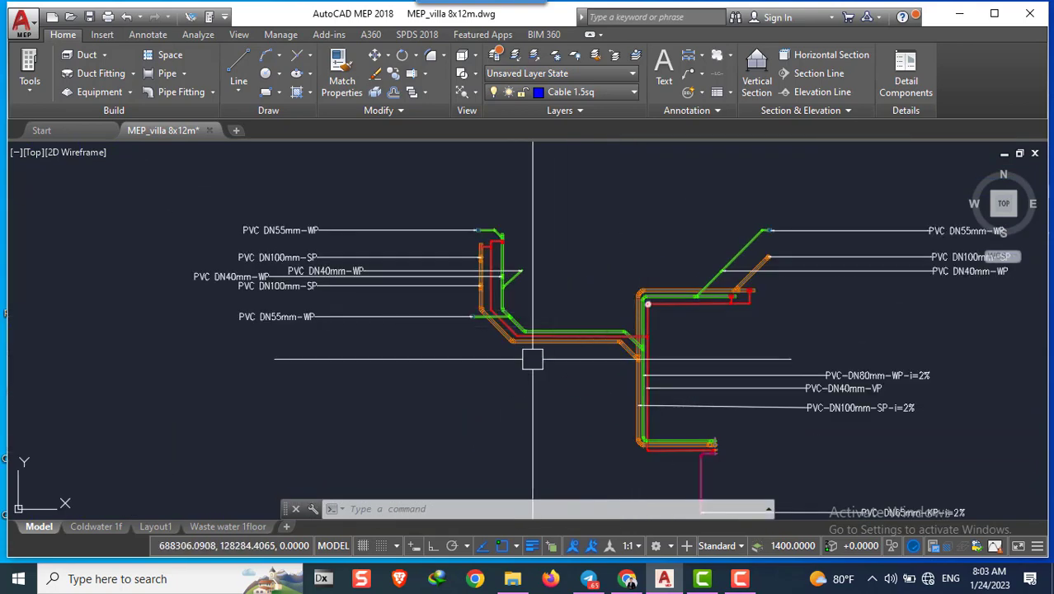
{"action": "middle_click_drag", "start_coordinate": [549, 377], "coordinate": [971, 334]}
{"action": "scroll", "coordinate": [499, 294], "scroll_direction": "down", "scroll_amount": 3}
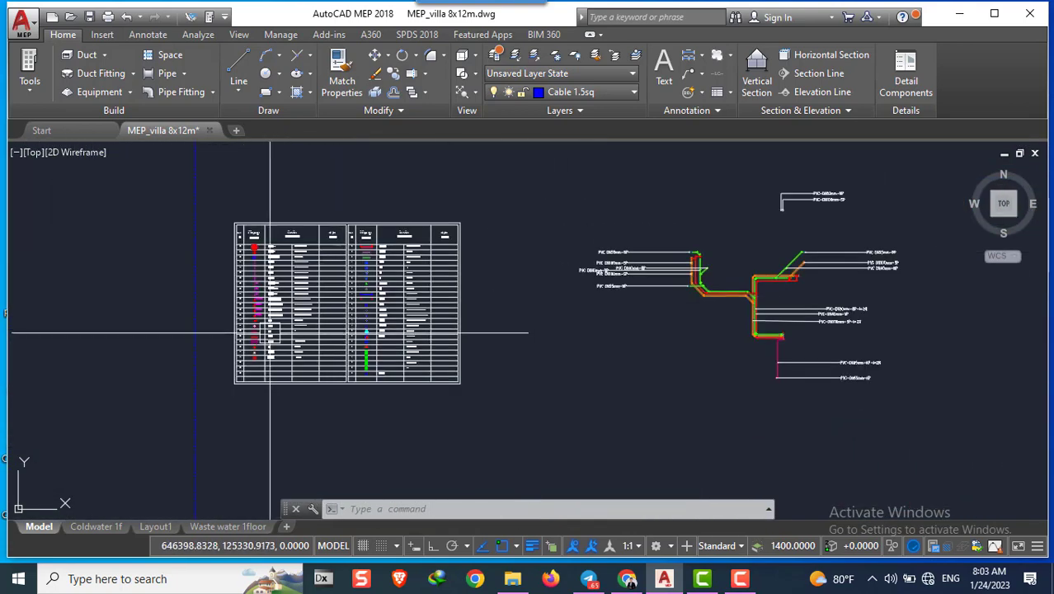
{"action": "scroll", "coordinate": [270, 333], "scroll_direction": "up", "scroll_amount": 4}
{"action": "scroll", "coordinate": [281, 235], "scroll_direction": "down", "scroll_amount": 5}
{"action": "scroll", "coordinate": [330, 223], "scroll_direction": "up", "scroll_amount": 3}
{"action": "scroll", "coordinate": [375, 210], "scroll_direction": "up", "scroll_amount": 2}
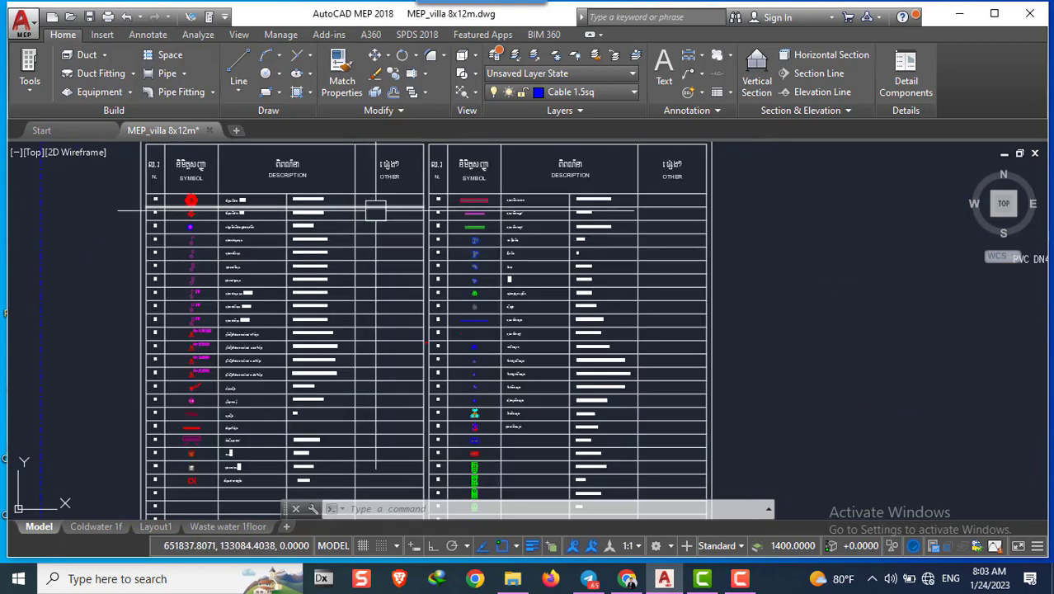
{"action": "scroll", "coordinate": [451, 300], "scroll_direction": "down", "scroll_amount": 4}
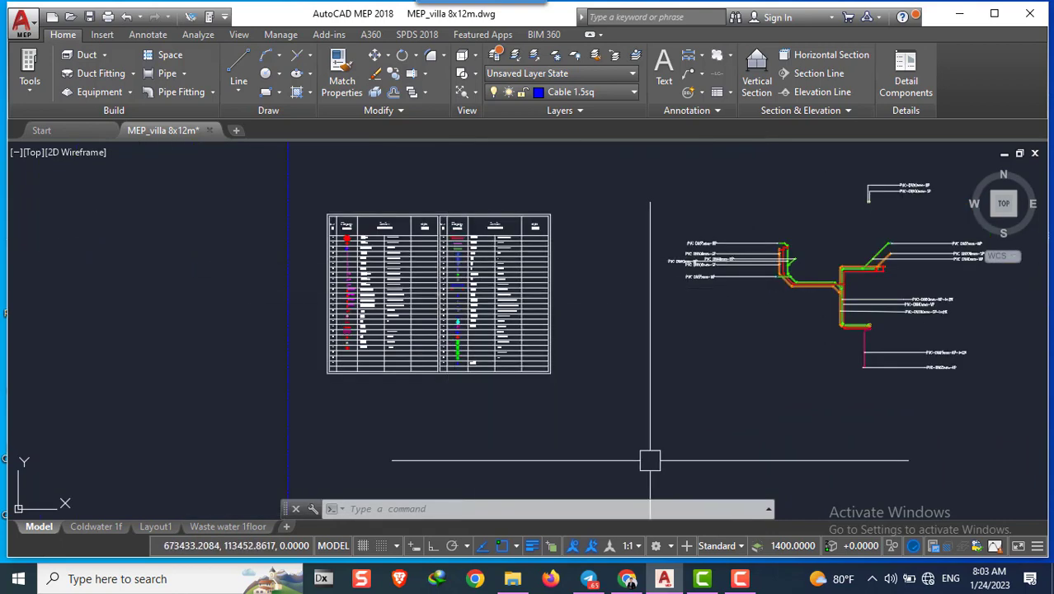
Switch to Chrome's Blogger: Posts tab and scroll through the ChantryEE post list
{"action": "left_click", "coordinate": [626, 582]}
{"action": "left_click", "coordinate": [299, 14]}
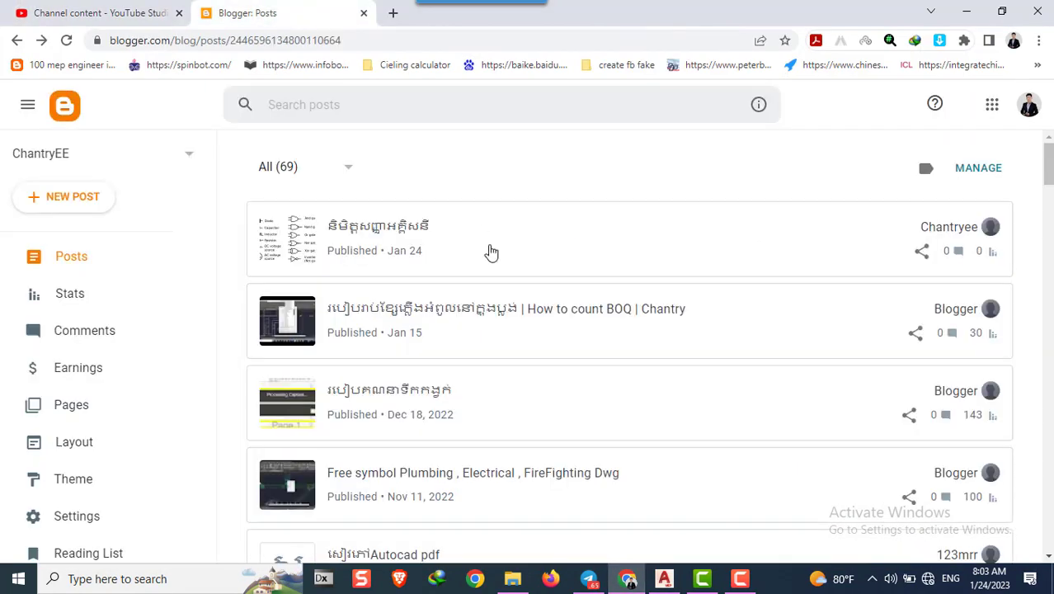
{"action": "scroll", "coordinate": [659, 325], "scroll_direction": "down", "scroll_amount": 2}
{"action": "scroll", "coordinate": [659, 324], "scroll_direction": "up", "scroll_amount": 2}
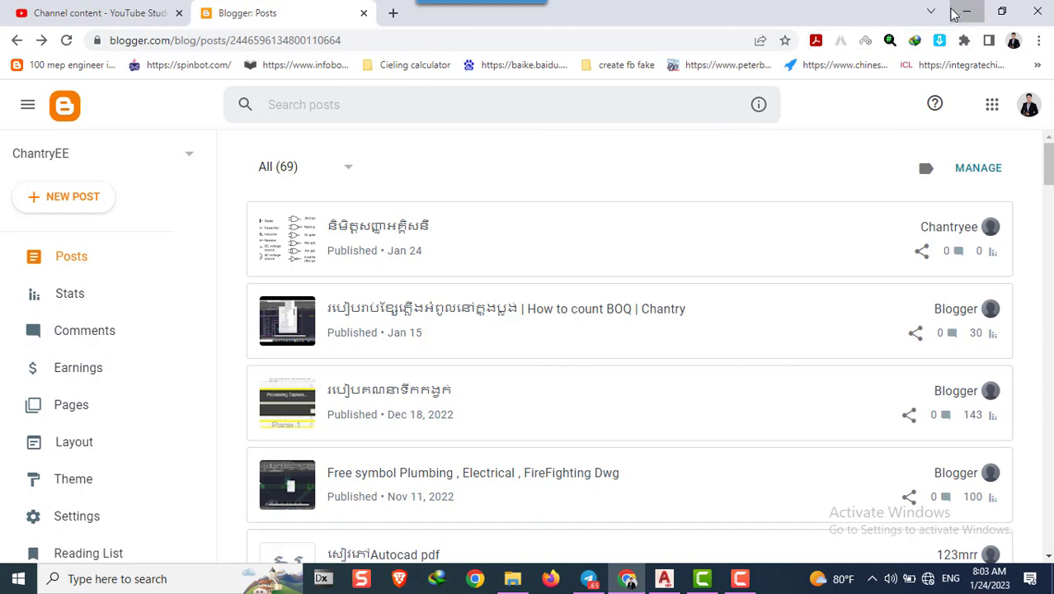
{"action": "scroll", "coordinate": [495, 227], "scroll_direction": "down", "scroll_amount": 3}
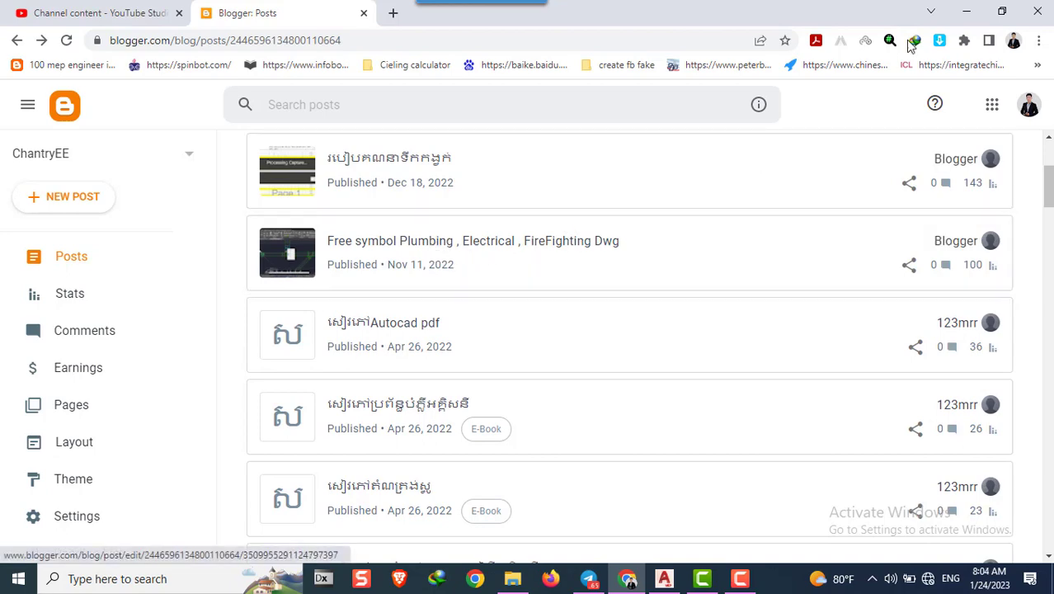
Minimize Chrome and pan/zoom until the ground and upper floor plans sit side by side
{"action": "left_click", "coordinate": [967, 12]}
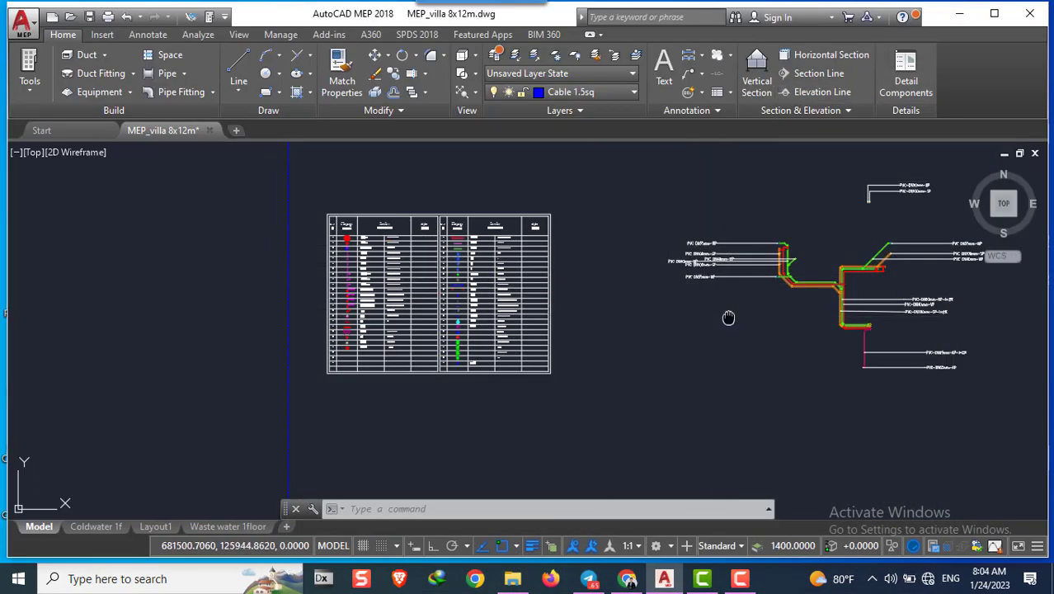
{"action": "mouse_move", "coordinate": [729, 313]}
{"action": "middle_mouse_down"}
{"action": "mouse_move", "coordinate": [494, 317]}
{"action": "mouse_move", "coordinate": [506, 301]}
{"action": "middle_mouse_up"}
{"action": "scroll", "coordinate": [431, 321], "scroll_direction": "down", "scroll_amount": 5}
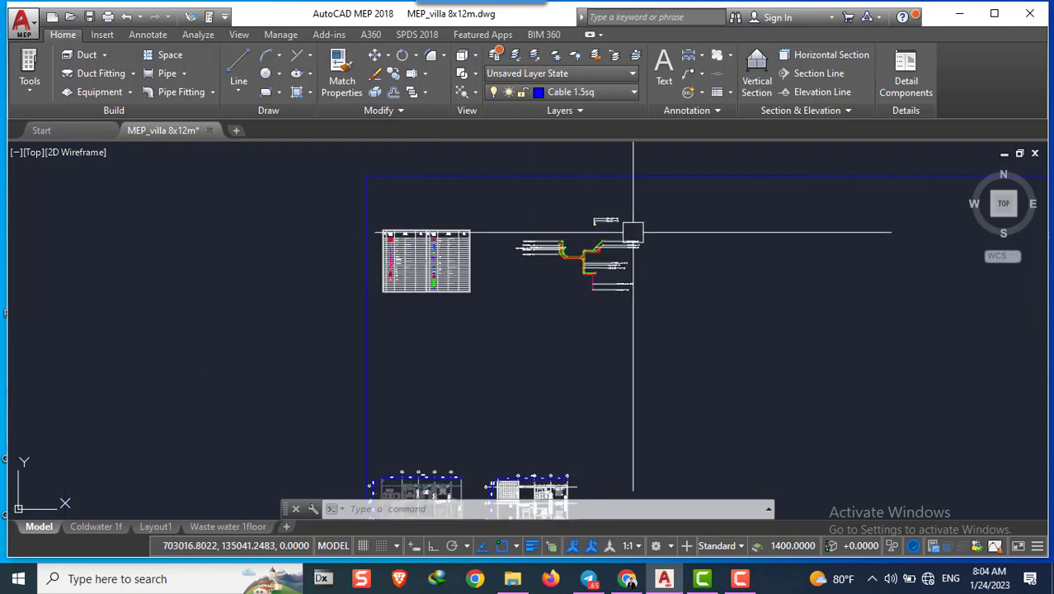
{"action": "scroll", "coordinate": [597, 263], "scroll_direction": "up", "scroll_amount": 1}
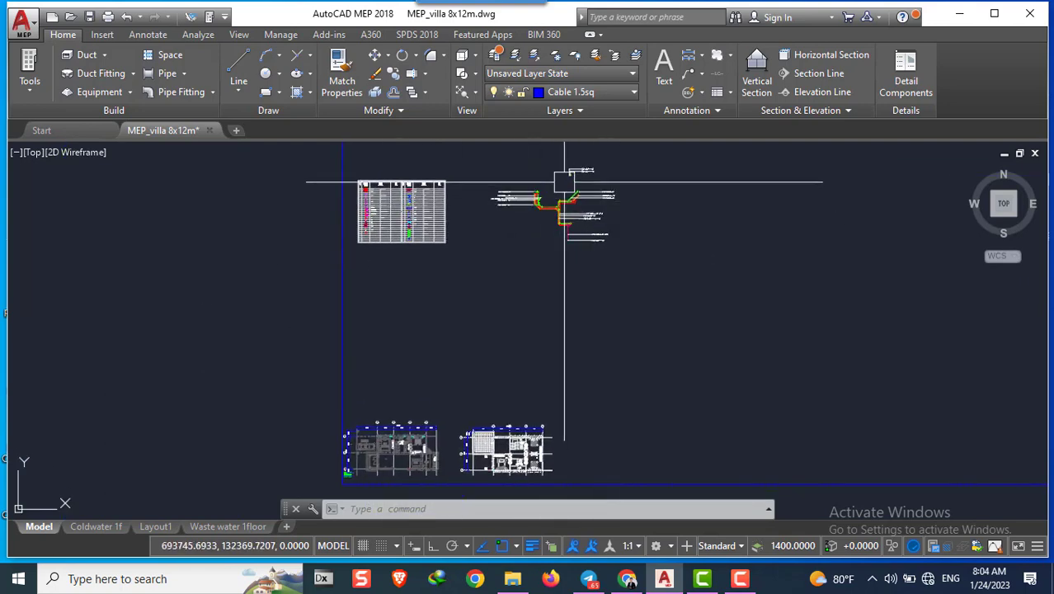
{"action": "middle_click_drag", "start_coordinate": [519, 389], "coordinate": [604, 229]}
{"action": "scroll", "coordinate": [546, 272], "scroll_direction": "up", "scroll_amount": 4}
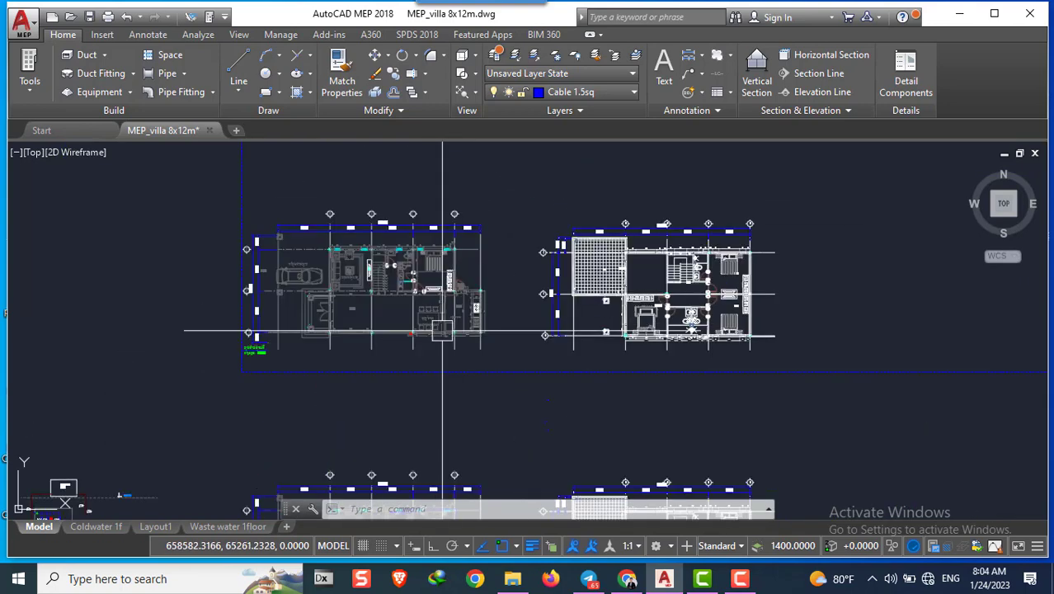
{"action": "scroll", "coordinate": [395, 388], "scroll_direction": "down", "scroll_amount": 3}
{"action": "scroll", "coordinate": [346, 381], "scroll_direction": "up", "scroll_amount": 5}
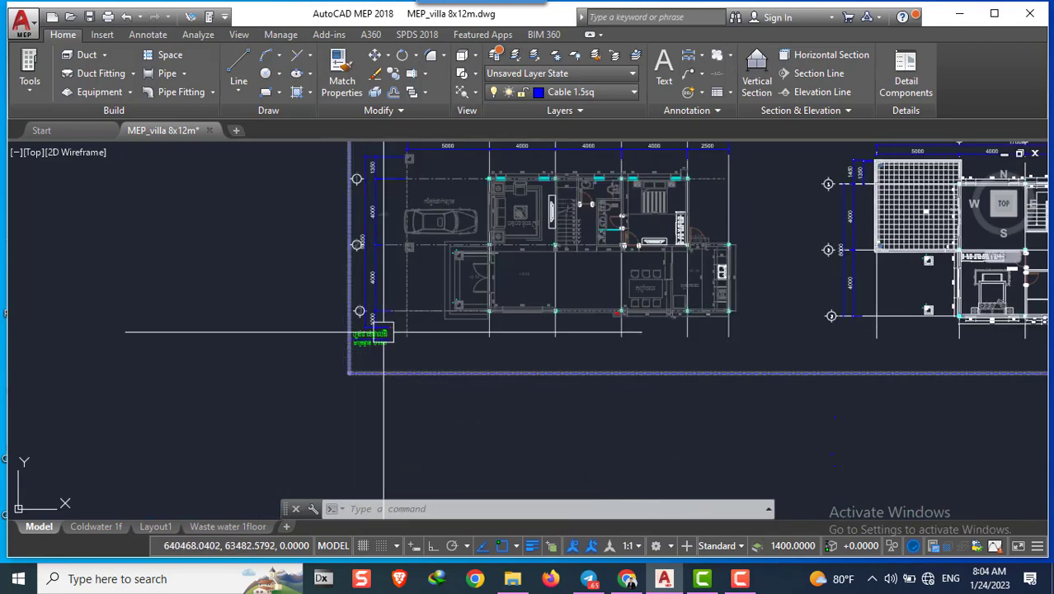
{"action": "scroll", "coordinate": [419, 349], "scroll_direction": "up", "scroll_amount": 2}
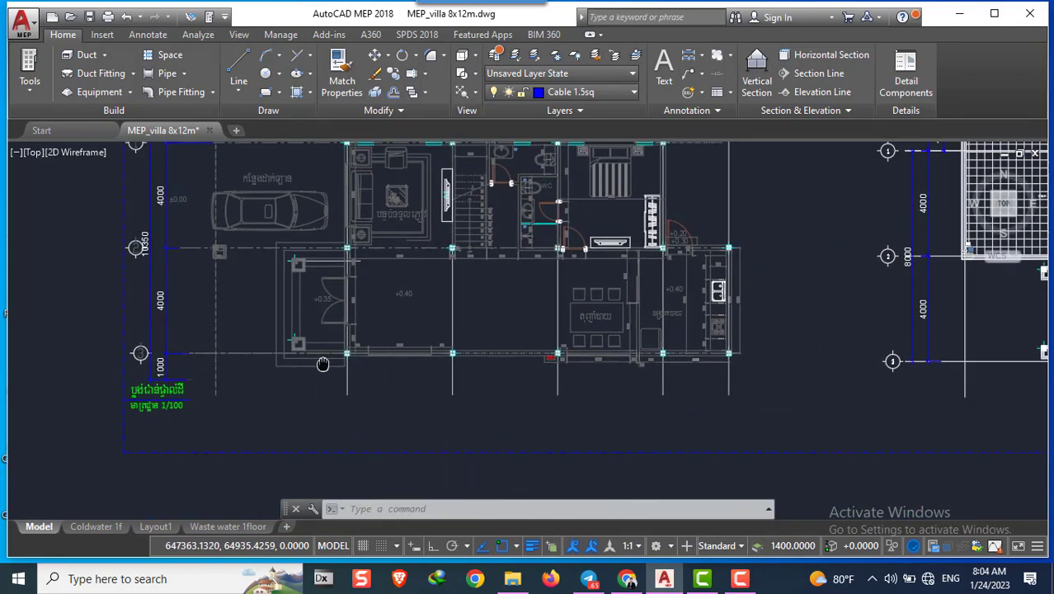
{"action": "mouse_move", "coordinate": [989, 314]}
{"action": "middle_mouse_down"}
{"action": "mouse_move", "coordinate": [699, 347]}
{"action": "mouse_move", "coordinate": [544, 334]}
{"action": "mouse_move", "coordinate": [874, 329]}
{"action": "mouse_move", "coordinate": [676, 326]}
{"action": "mouse_move", "coordinate": [798, 316]}
{"action": "middle_mouse_up"}
{"action": "scroll", "coordinate": [700, 346], "scroll_direction": "down", "scroll_amount": 2}
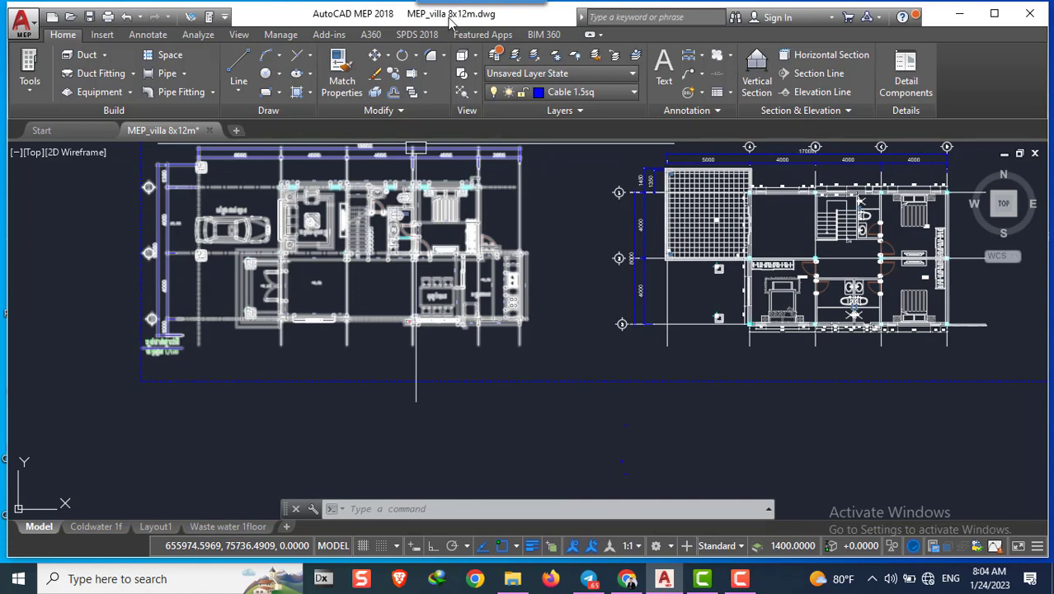
{"action": "scroll", "coordinate": [578, 387], "scroll_direction": "down", "scroll_amount": 2}
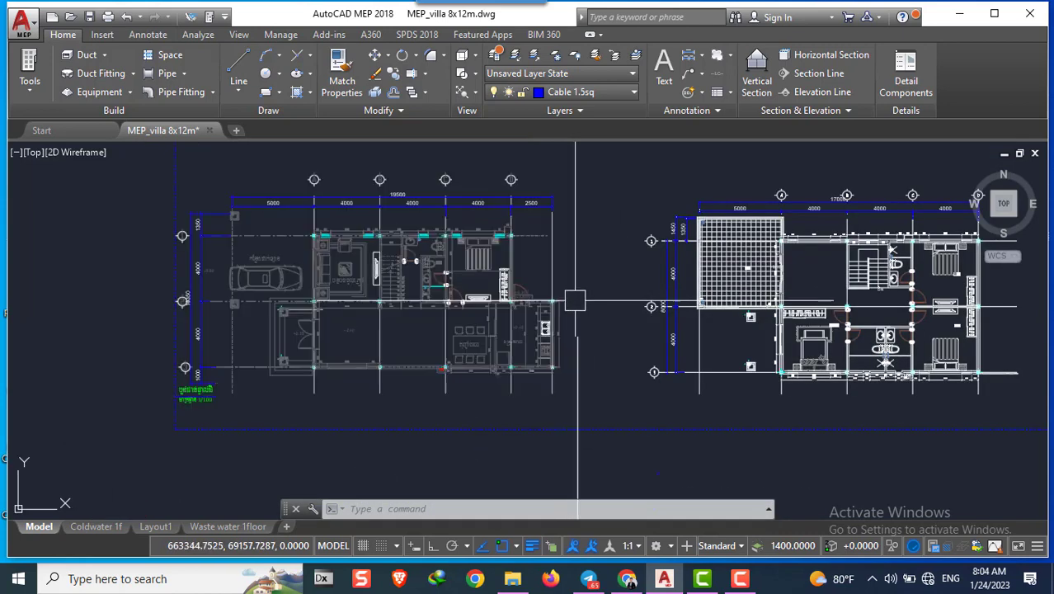
{"action": "left_click", "coordinate": [660, 305]}
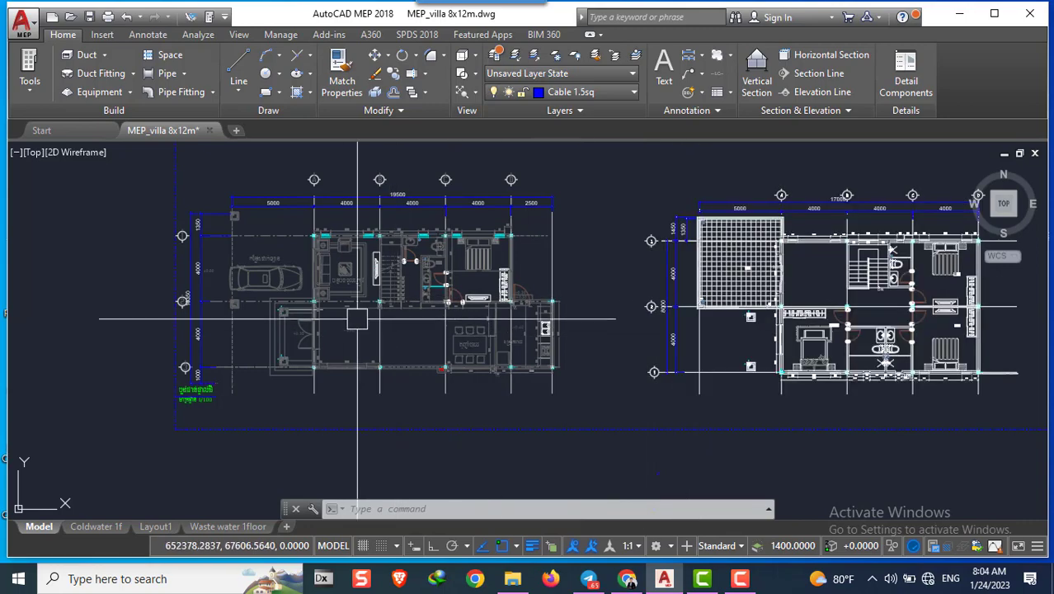
{"action": "scroll", "coordinate": [445, 338], "scroll_direction": "up", "scroll_amount": 1}
{"action": "scroll", "coordinate": [404, 395], "scroll_direction": "up", "scroll_amount": 1}
{"action": "scroll", "coordinate": [387, 416], "scroll_direction": "up", "scroll_amount": 1}
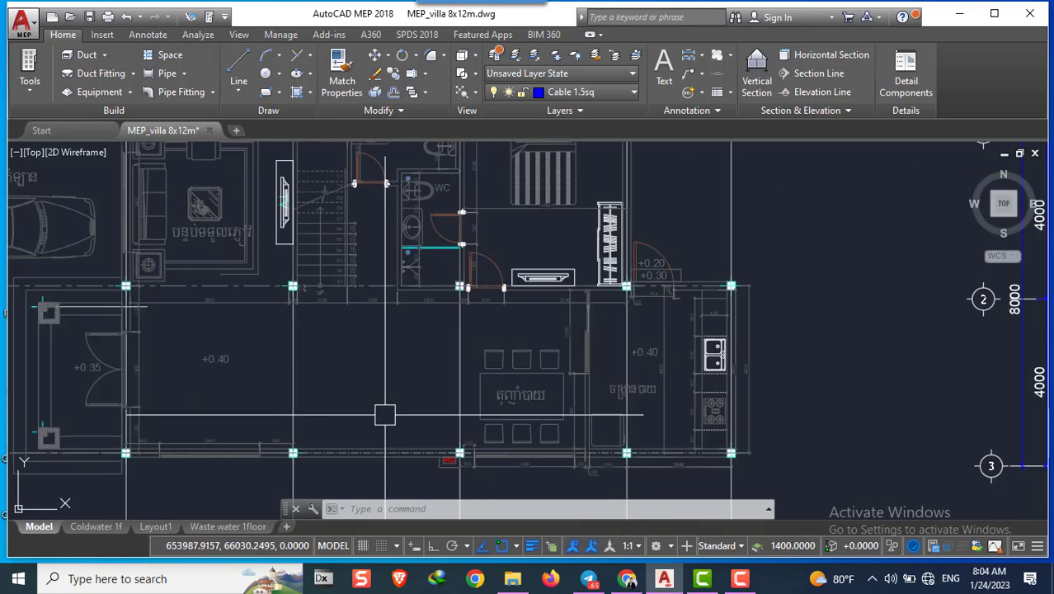
{"action": "scroll", "coordinate": [387, 416], "scroll_direction": "down", "scroll_amount": 2}
{"action": "scroll", "coordinate": [387, 416], "scroll_direction": "up", "scroll_amount": 1}
{"action": "scroll", "coordinate": [419, 364], "scroll_direction": "up", "scroll_amount": 2}
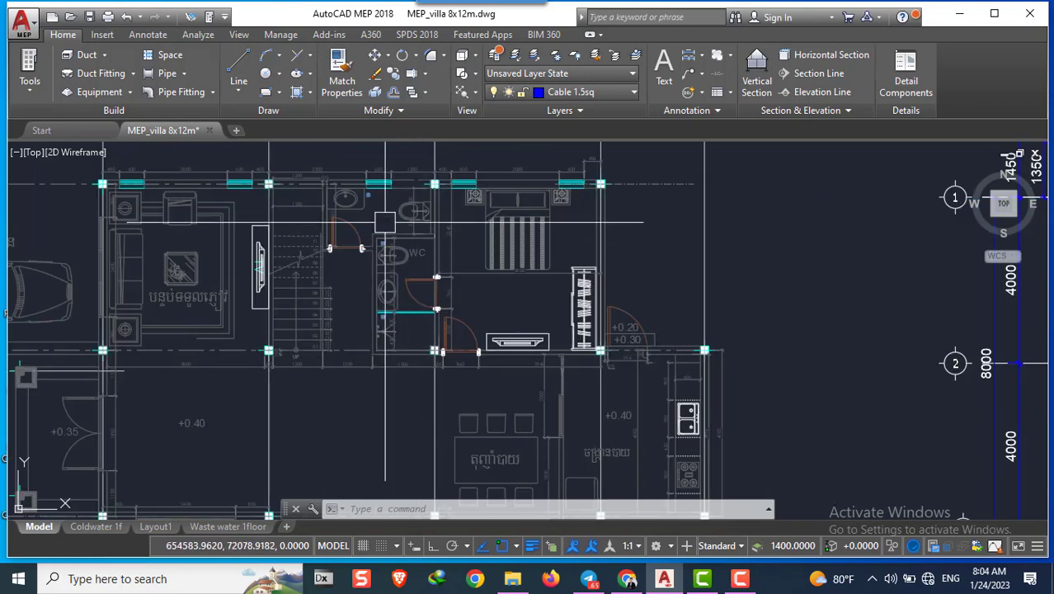
{"action": "middle_click_drag", "start_coordinate": [391, 207], "coordinate": [412, 206]}
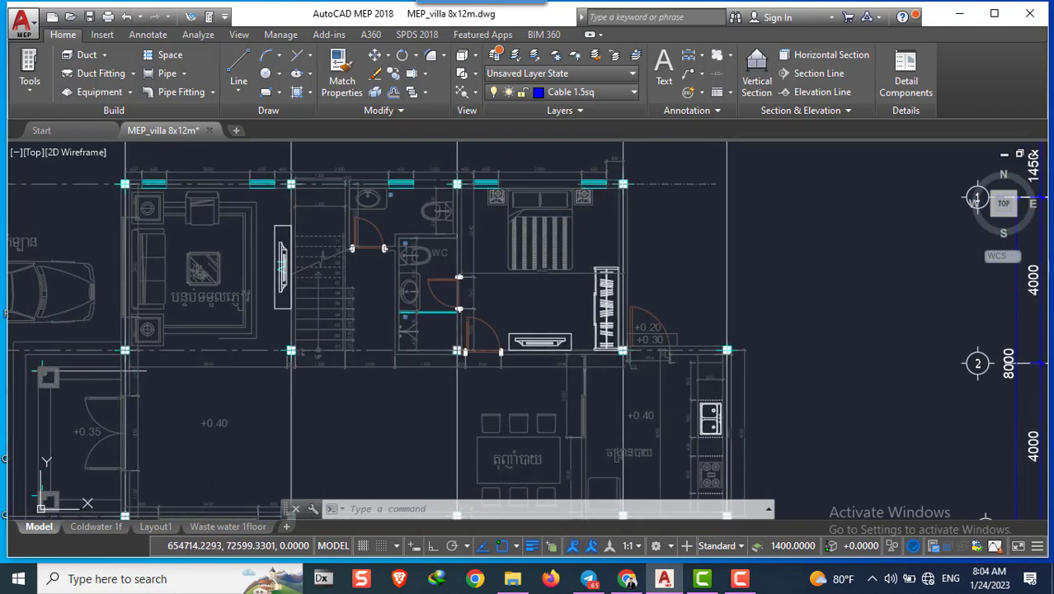
{"action": "scroll", "coordinate": [412, 331], "scroll_direction": "down", "scroll_amount": 3}
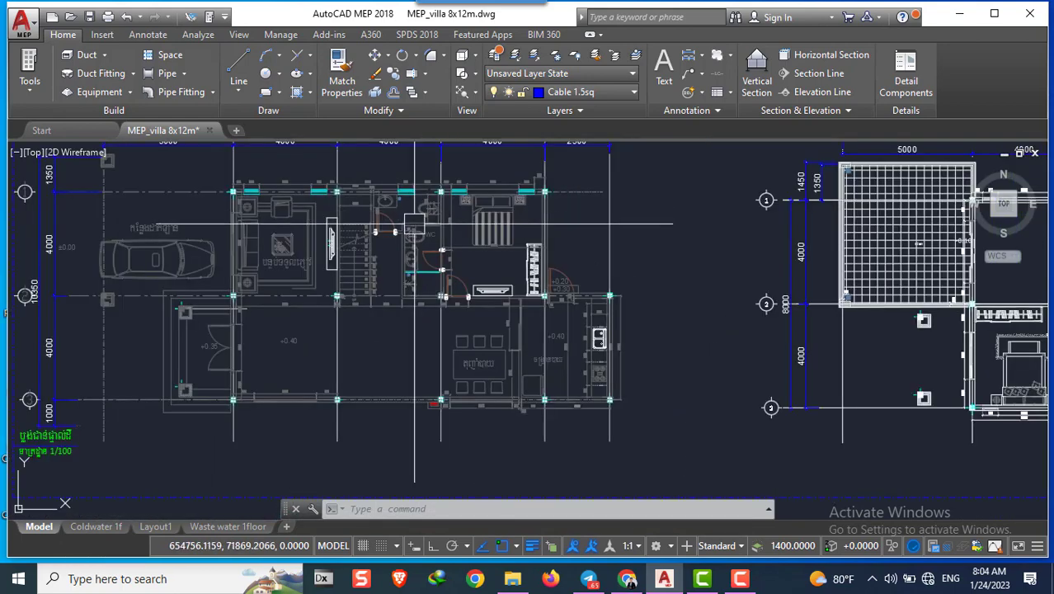
{"action": "middle_click_drag", "start_coordinate": [412, 331], "coordinate": [459, 326]}
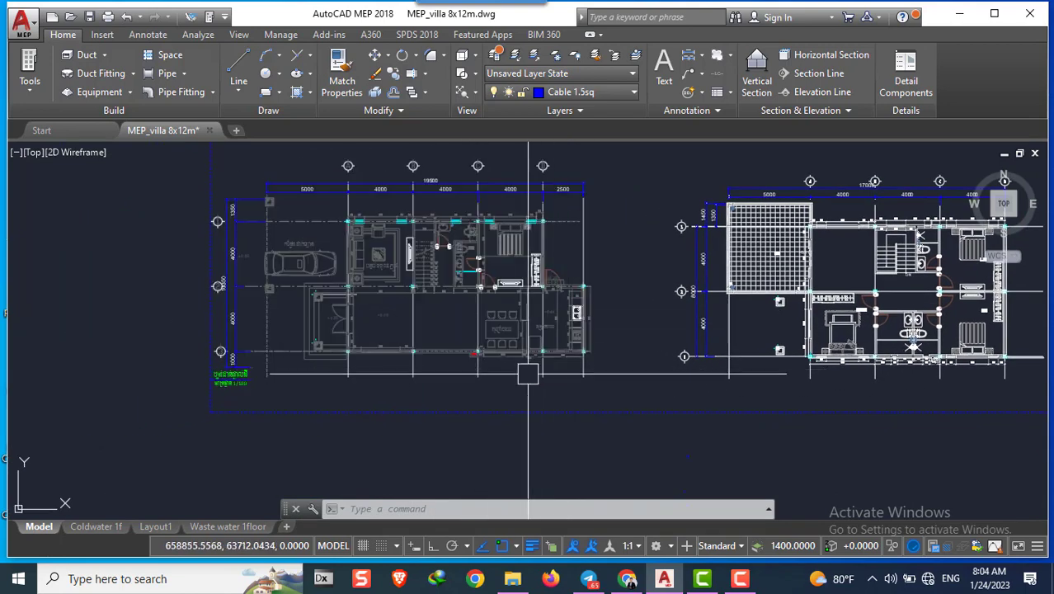
{"action": "scroll", "coordinate": [314, 246], "scroll_direction": "up", "scroll_amount": 2}
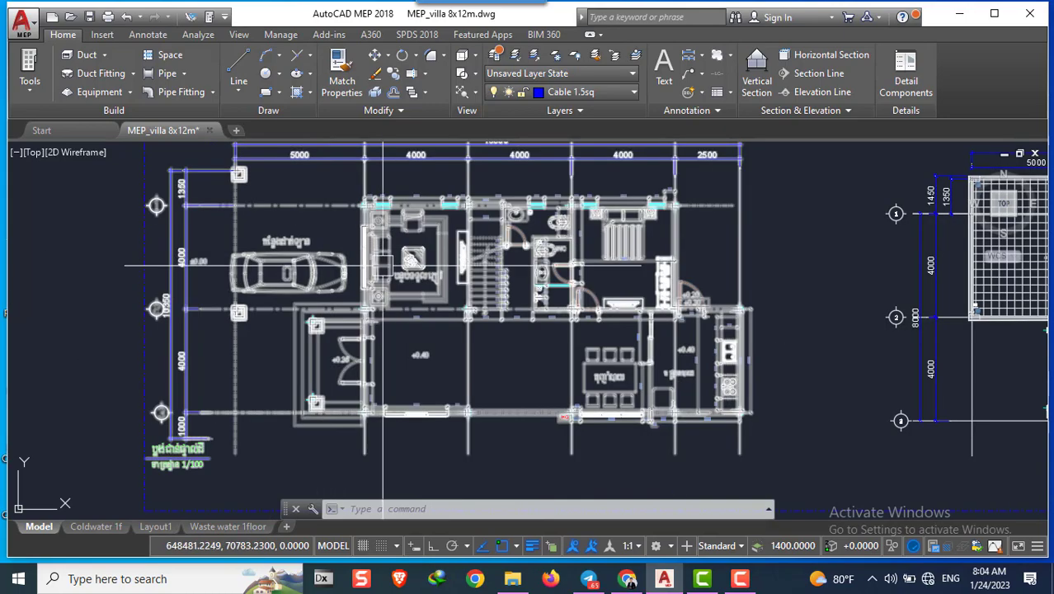
{"action": "scroll", "coordinate": [344, 336], "scroll_direction": "up", "scroll_amount": 2}
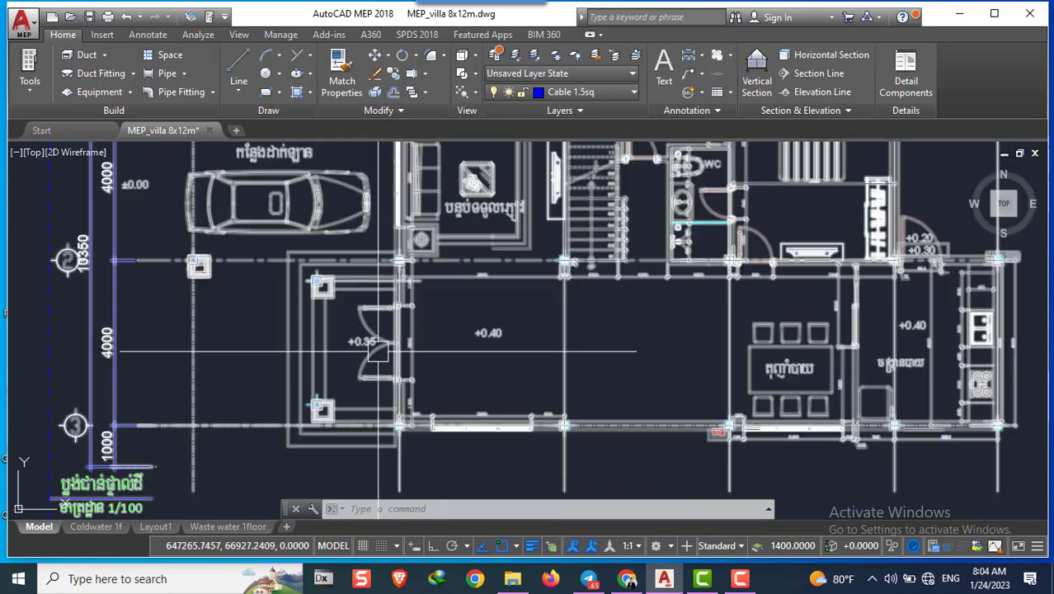
{"action": "scroll", "coordinate": [307, 202], "scroll_direction": "down", "scroll_amount": 2}
{"action": "scroll", "coordinate": [395, 275], "scroll_direction": "up", "scroll_amount": 1}
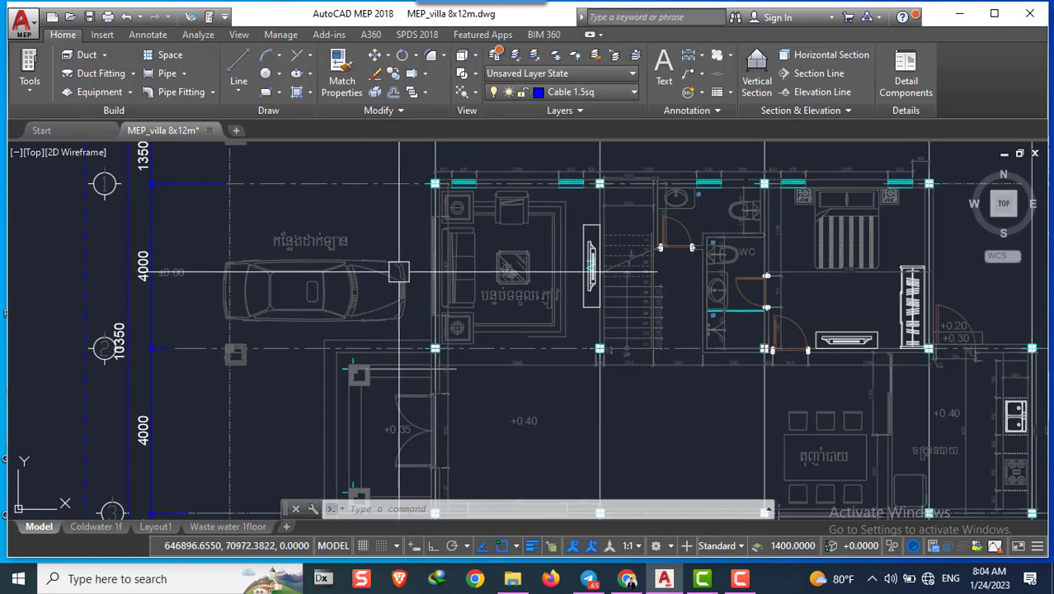
{"action": "scroll", "coordinate": [499, 243], "scroll_direction": "up", "scroll_amount": 1}
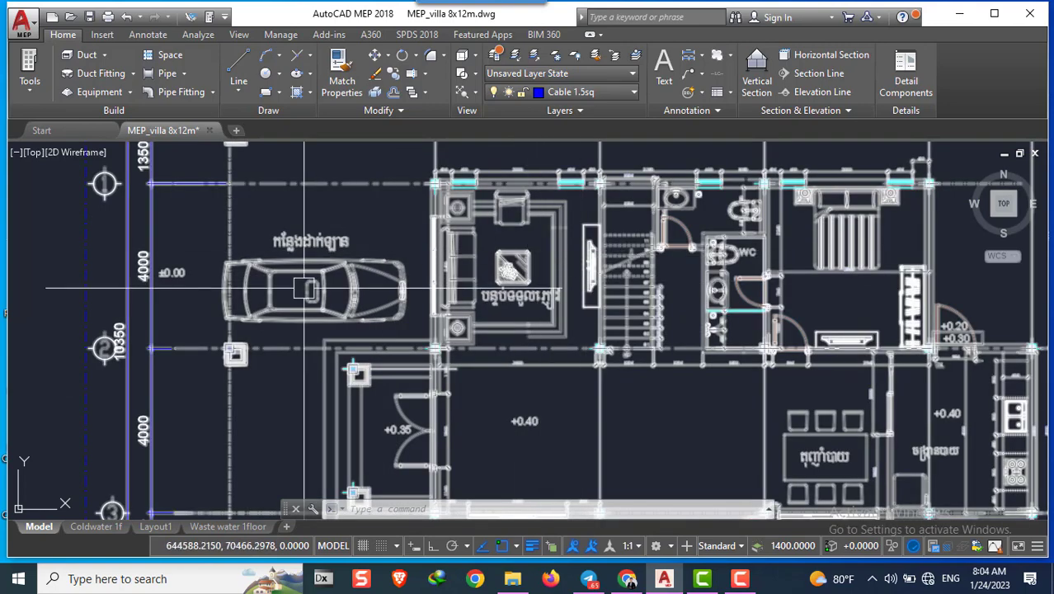
{"action": "mouse_move", "coordinate": [546, 239]}
{"action": "middle_mouse_down"}
{"action": "mouse_move", "coordinate": [370, 214]}
{"action": "mouse_move", "coordinate": [320, 166]}
{"action": "middle_mouse_up"}
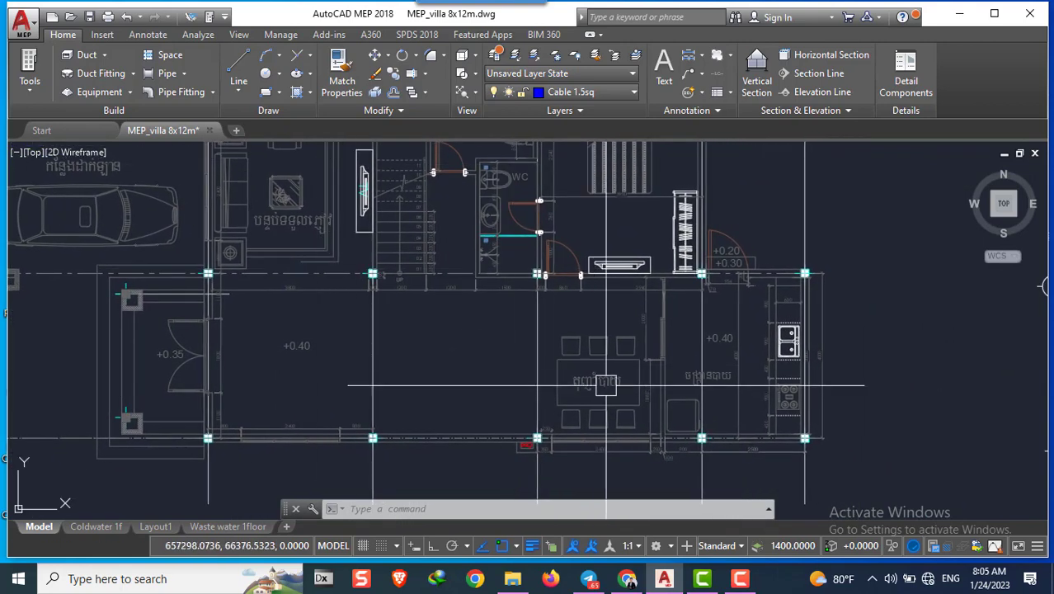
{"action": "scroll", "coordinate": [862, 357], "scroll_direction": "up", "scroll_amount": 1}
{"action": "scroll", "coordinate": [861, 357], "scroll_direction": "up", "scroll_amount": 1}
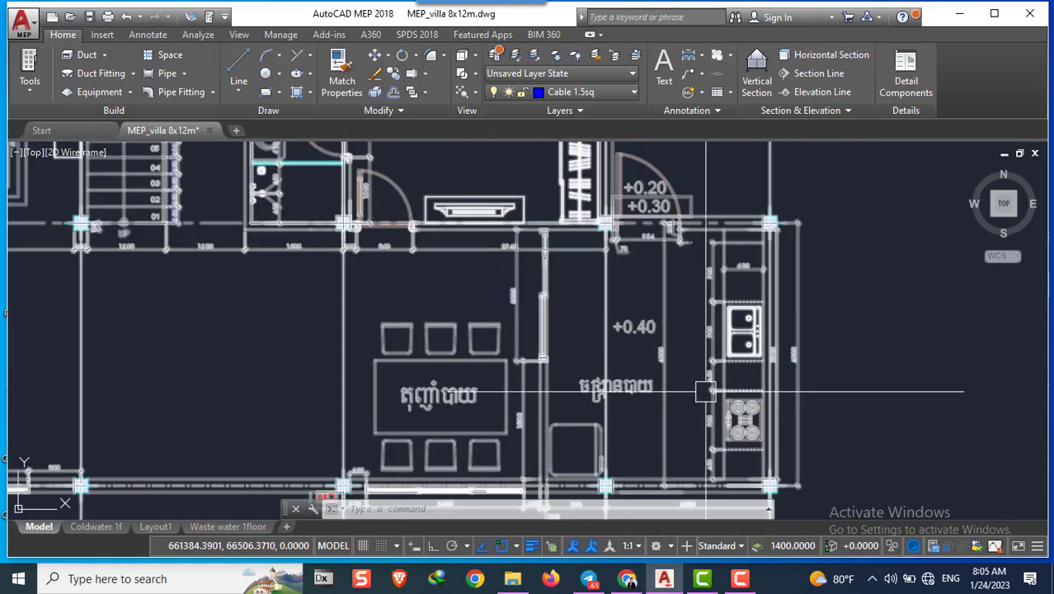
{"action": "middle_click_drag", "start_coordinate": [623, 325], "coordinate": [667, 486]}
{"action": "scroll", "coordinate": [447, 300], "scroll_direction": "down", "scroll_amount": 2}
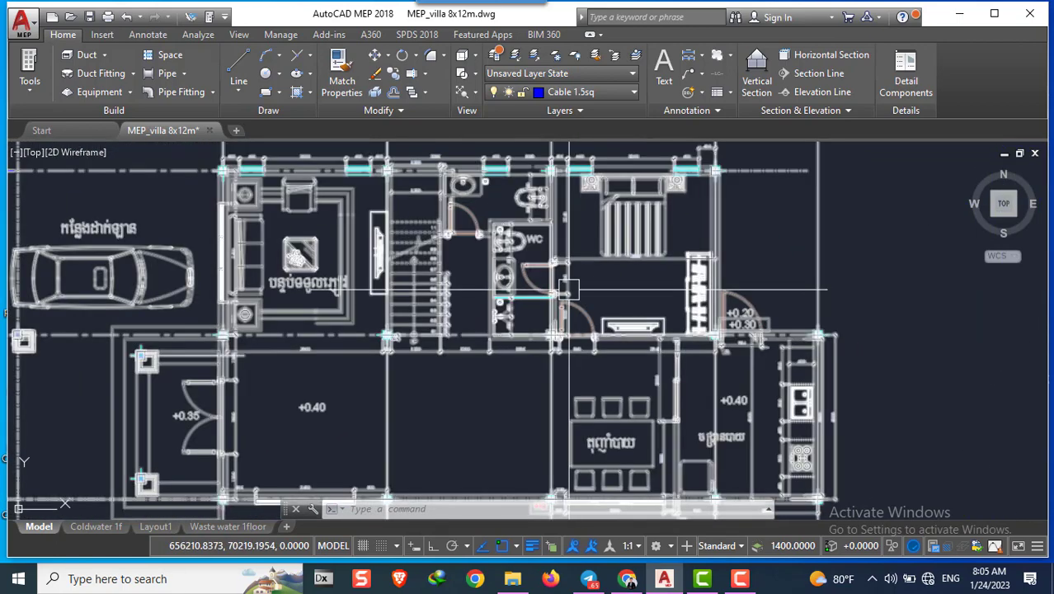
{"action": "scroll", "coordinate": [509, 302], "scroll_direction": "up", "scroll_amount": 2}
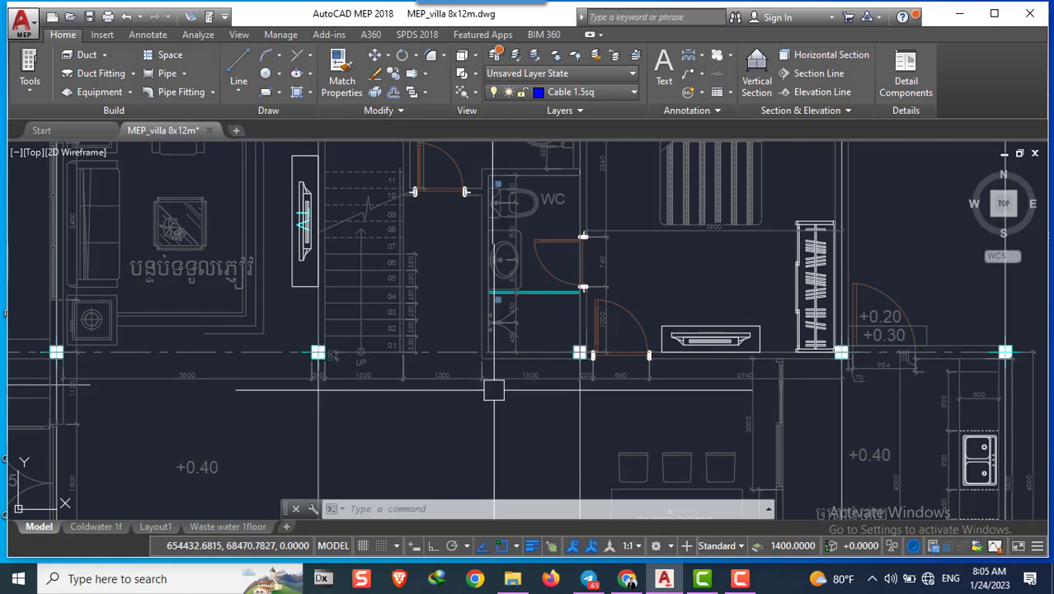
{"action": "scroll", "coordinate": [493, 390], "scroll_direction": "down", "scroll_amount": 2}
{"action": "scroll", "coordinate": [493, 390], "scroll_direction": "down", "scroll_amount": 2}
{"action": "mouse_move", "coordinate": [486, 338]}
{"action": "middle_mouse_down"}
{"action": "mouse_move", "coordinate": [481, 308]}
{"action": "mouse_move", "coordinate": [481, 339]}
{"action": "middle_mouse_up"}
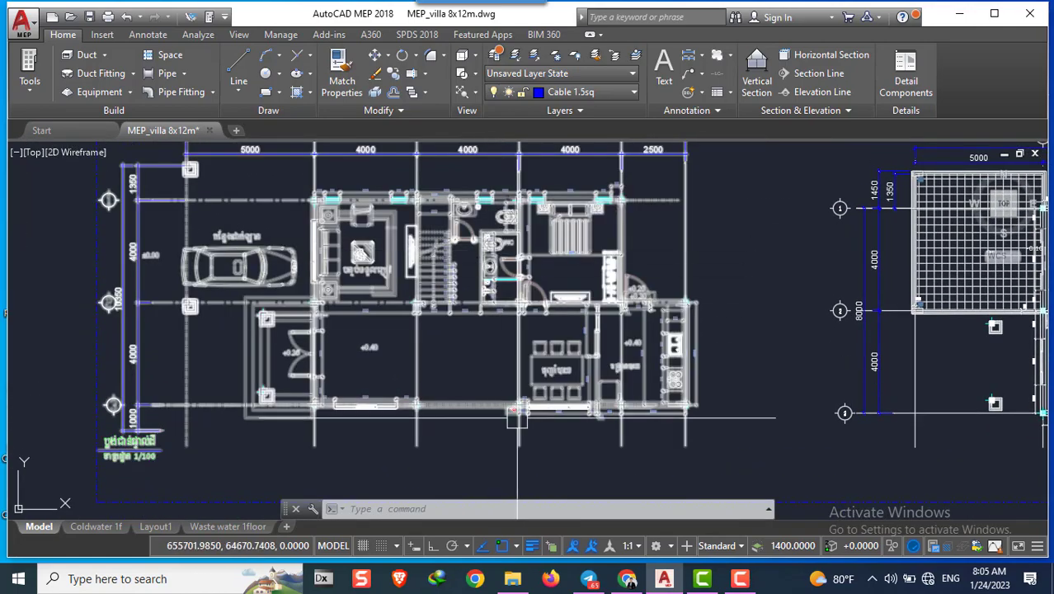
{"action": "scroll", "coordinate": [516, 430], "scroll_direction": "up", "scroll_amount": 6}
{"action": "scroll", "coordinate": [487, 347], "scroll_direction": "up", "scroll_amount": 5}
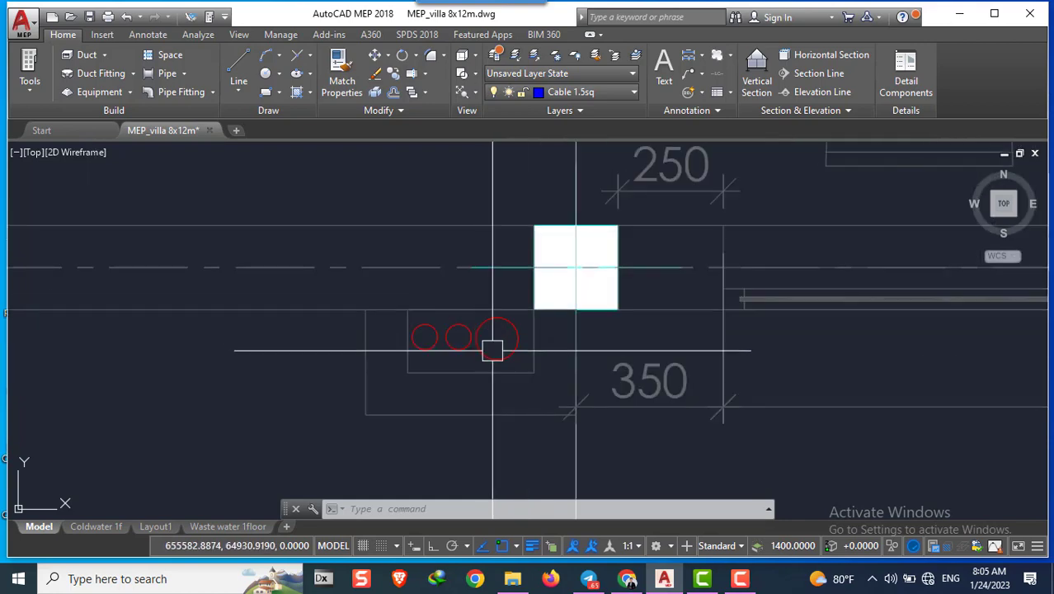
{"action": "scroll", "coordinate": [511, 284], "scroll_direction": "down", "scroll_amount": 5}
{"action": "scroll", "coordinate": [527, 334], "scroll_direction": "down", "scroll_amount": 2}
{"action": "scroll", "coordinate": [493, 344], "scroll_direction": "down", "scroll_amount": 2}
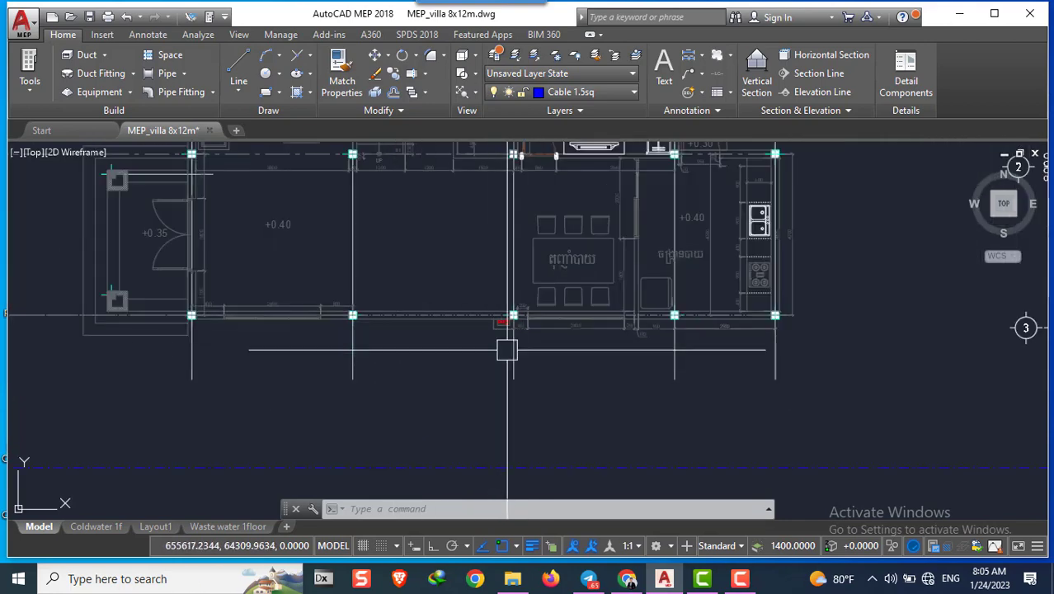
{"action": "scroll", "coordinate": [507, 349], "scroll_direction": "down", "scroll_amount": 4}
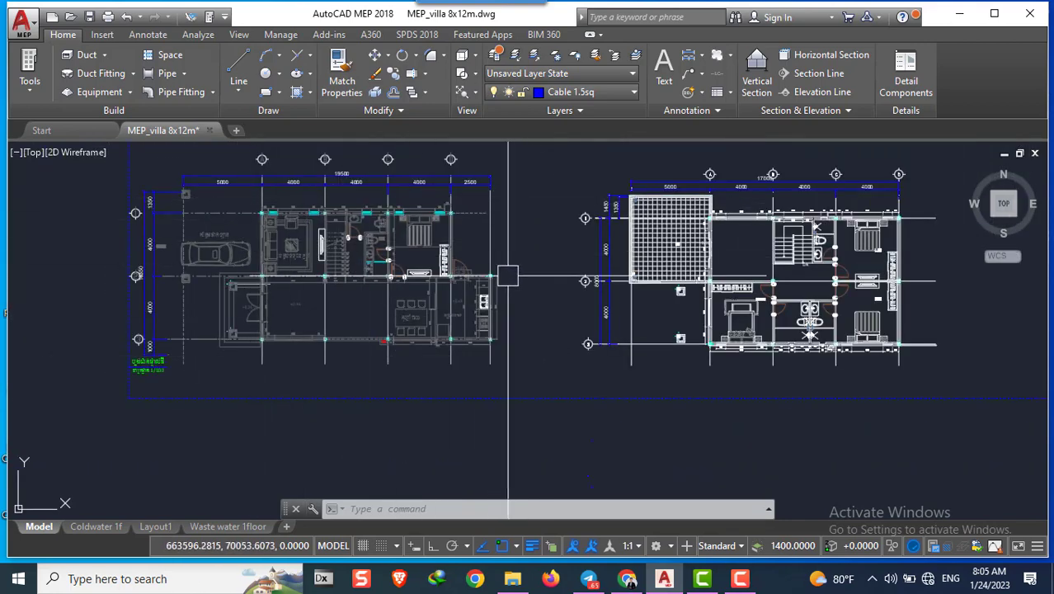
{"action": "scroll", "coordinate": [343, 318], "scroll_direction": "up", "scroll_amount": 2}
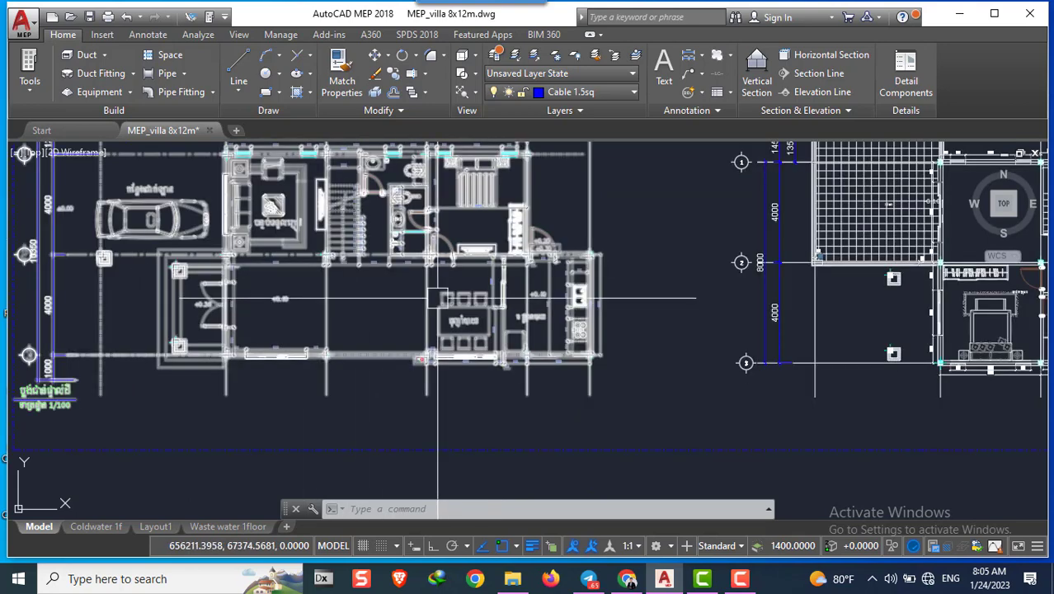
{"action": "scroll", "coordinate": [399, 281], "scroll_direction": "up", "scroll_amount": 2}
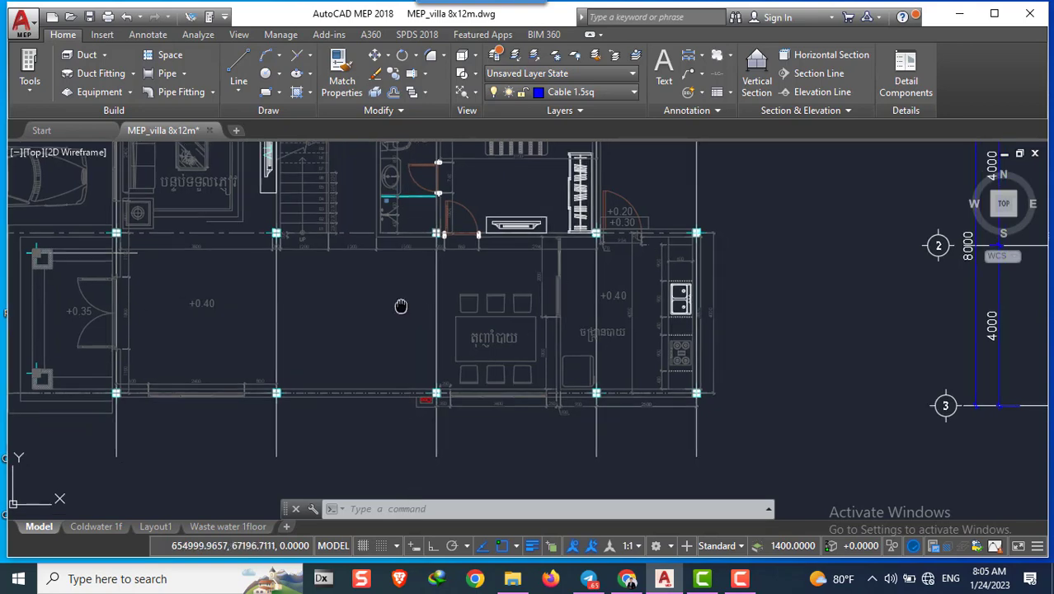
{"action": "scroll", "coordinate": [389, 356], "scroll_direction": "up", "scroll_amount": 3}
{"action": "scroll", "coordinate": [401, 327], "scroll_direction": "up", "scroll_amount": 1}
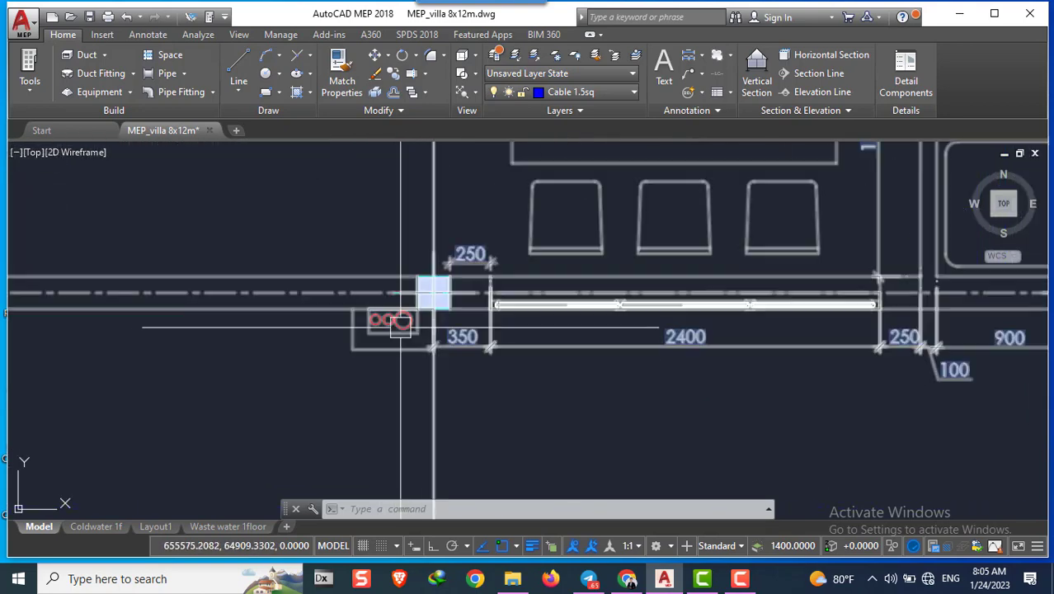
{"action": "scroll", "coordinate": [400, 352], "scroll_direction": "up", "scroll_amount": 2}
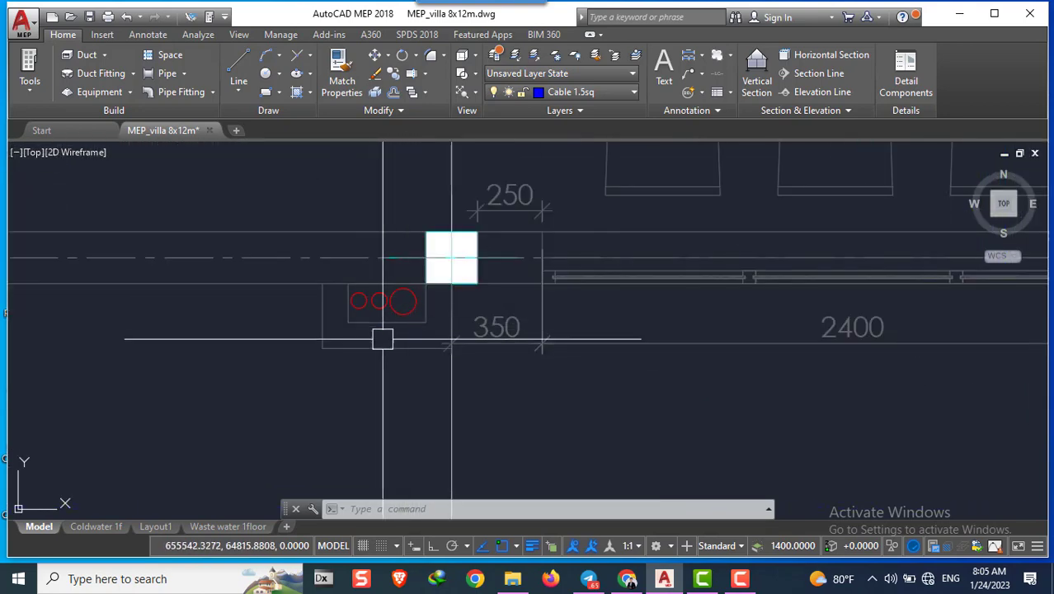
{"action": "scroll", "coordinate": [382, 339], "scroll_direction": "down", "scroll_amount": 3}
{"action": "scroll", "coordinate": [404, 353], "scroll_direction": "down", "scroll_amount": 3}
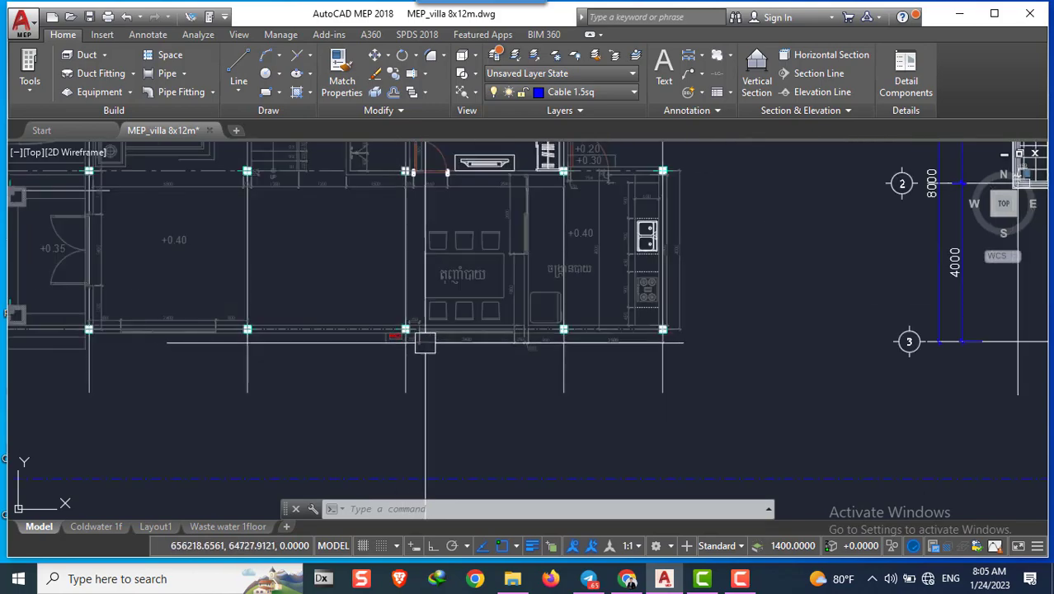
{"action": "scroll", "coordinate": [425, 342], "scroll_direction": "down", "scroll_amount": 2}
{"action": "scroll", "coordinate": [495, 334], "scroll_direction": "down", "scroll_amount": 3}
{"action": "middle_click_drag", "start_coordinate": [585, 325], "coordinate": [466, 303]}
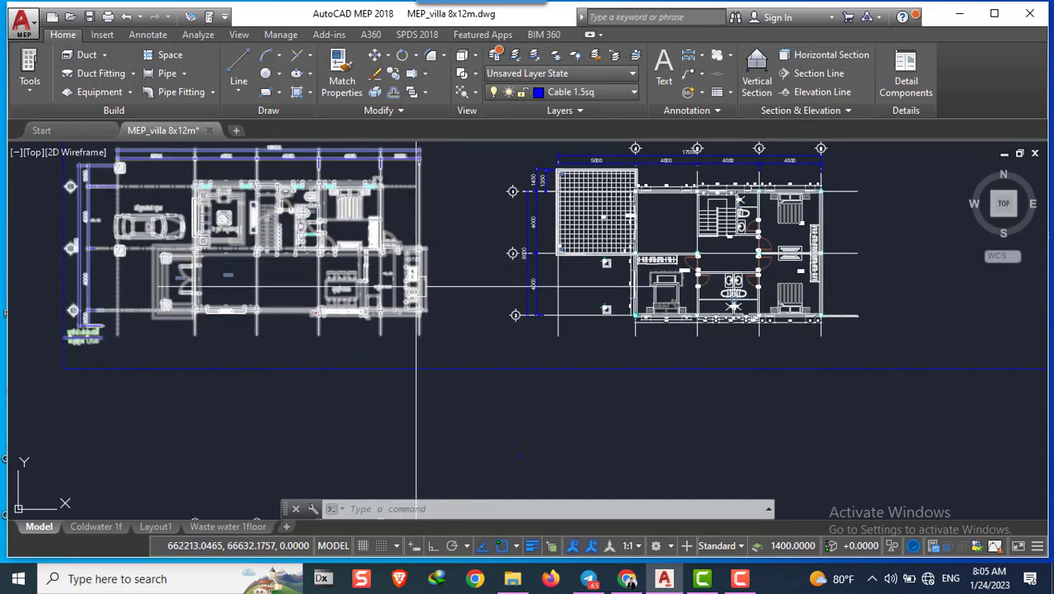
{"action": "scroll", "coordinate": [416, 287], "scroll_direction": "up", "scroll_amount": 5}
{"action": "scroll", "coordinate": [518, 311], "scroll_direction": "down", "scroll_amount": 5}
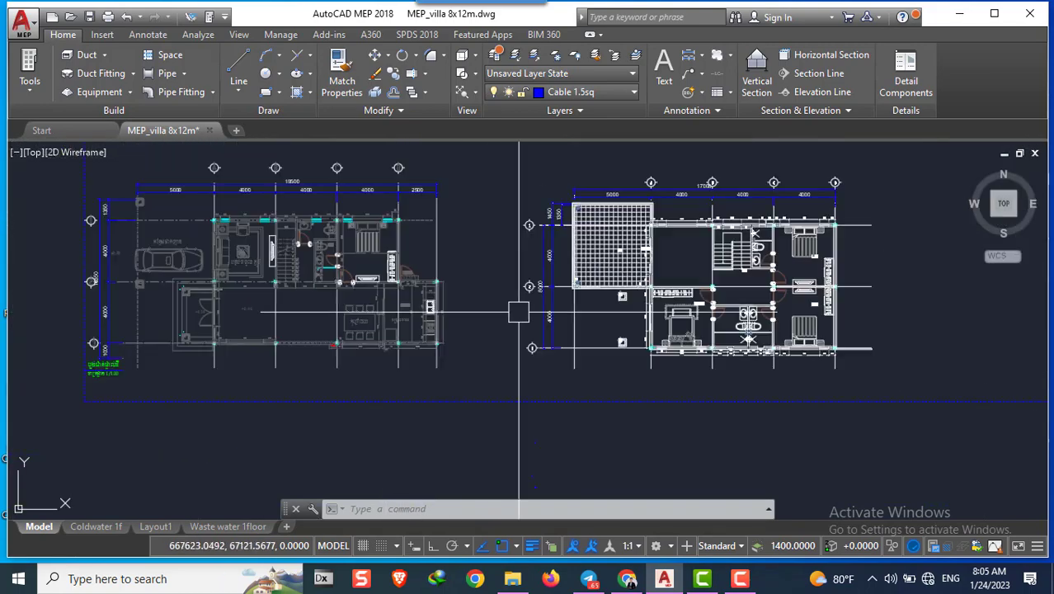
{"action": "middle_click_drag", "start_coordinate": [671, 323], "coordinate": [555, 322]}
{"action": "scroll", "coordinate": [532, 254], "scroll_direction": "up", "scroll_amount": 2}
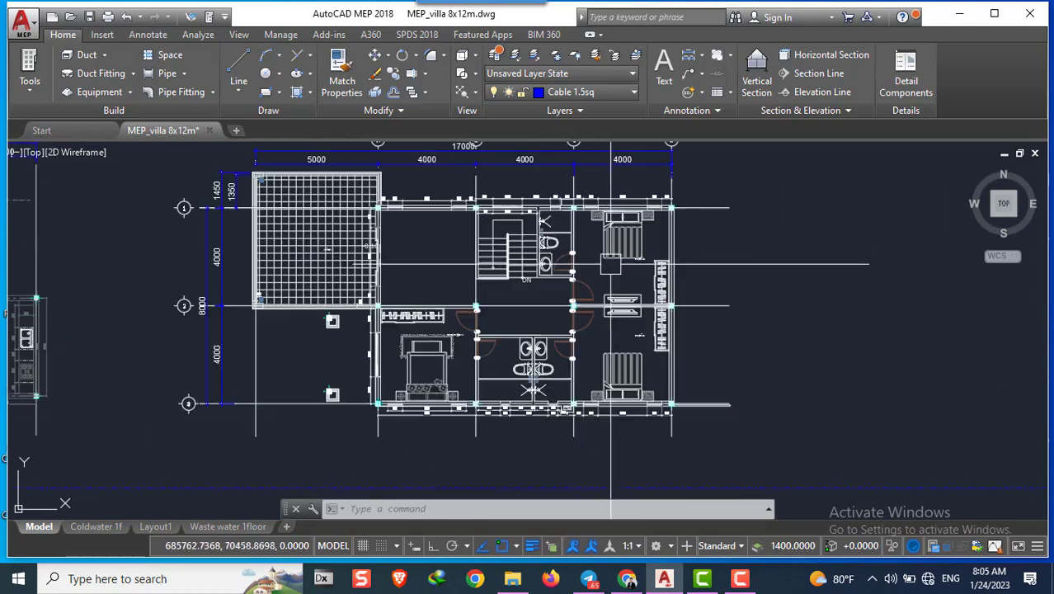
{"action": "scroll", "coordinate": [532, 254], "scroll_direction": "up", "scroll_amount": 2}
{"action": "scroll", "coordinate": [530, 254], "scroll_direction": "down", "scroll_amount": 2}
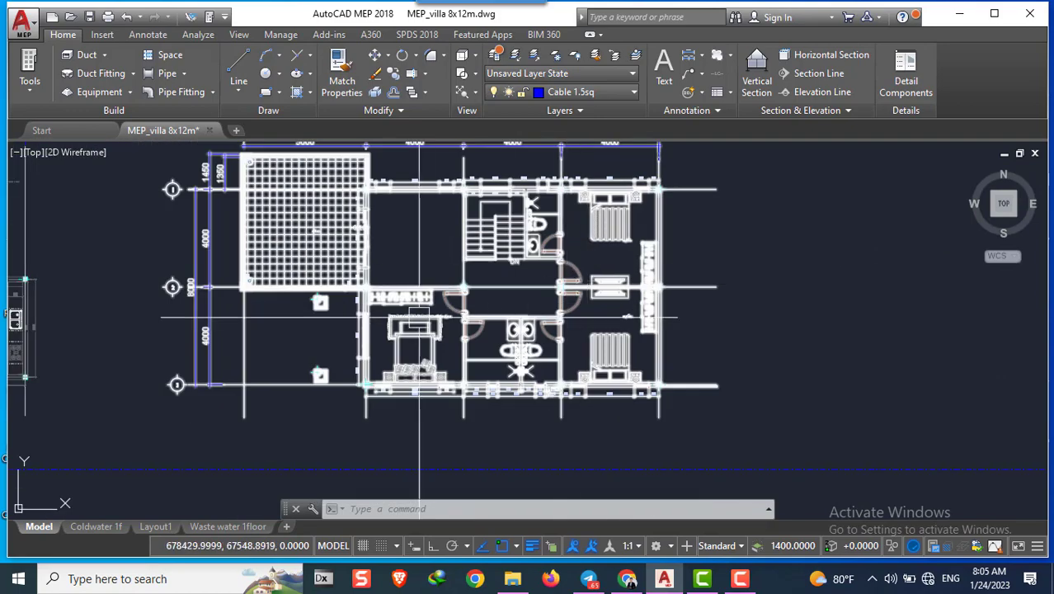
{"action": "scroll", "coordinate": [544, 350], "scroll_direction": "up", "scroll_amount": 2}
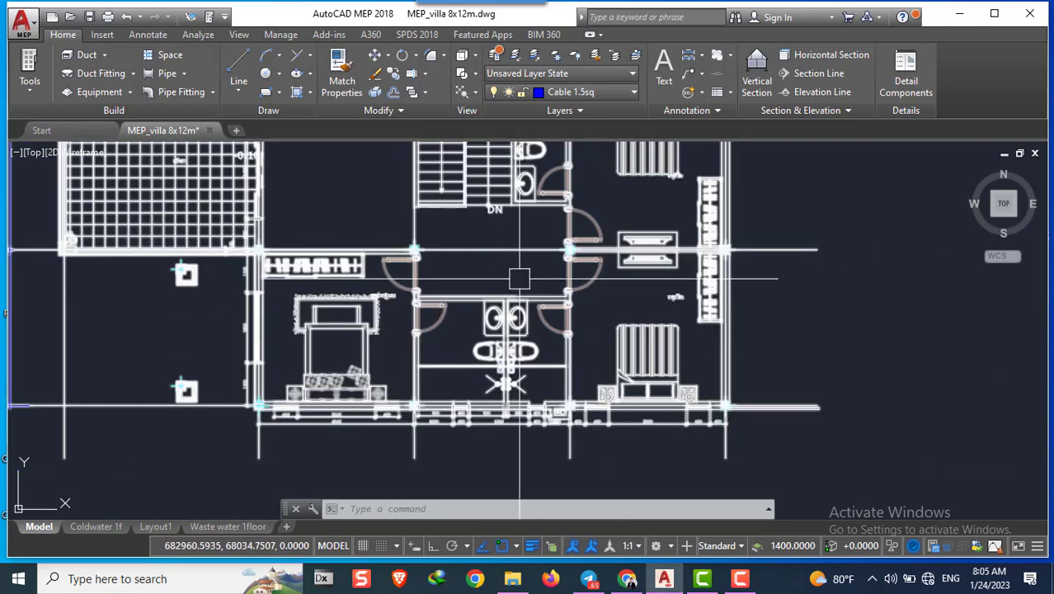
{"action": "middle_click_drag", "start_coordinate": [508, 422], "coordinate": [673, 401]}
{"action": "scroll", "coordinate": [281, 239], "scroll_direction": "up", "scroll_amount": 2}
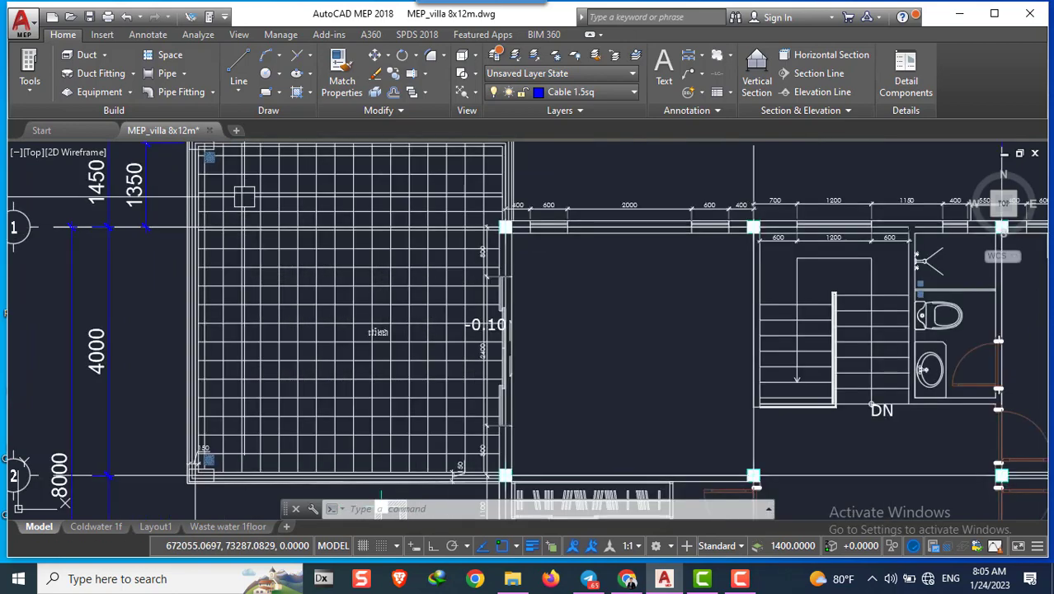
{"action": "middle_click_drag", "start_coordinate": [279, 169], "coordinate": [473, 252]}
{"action": "scroll", "coordinate": [394, 250], "scroll_direction": "up", "scroll_amount": 3}
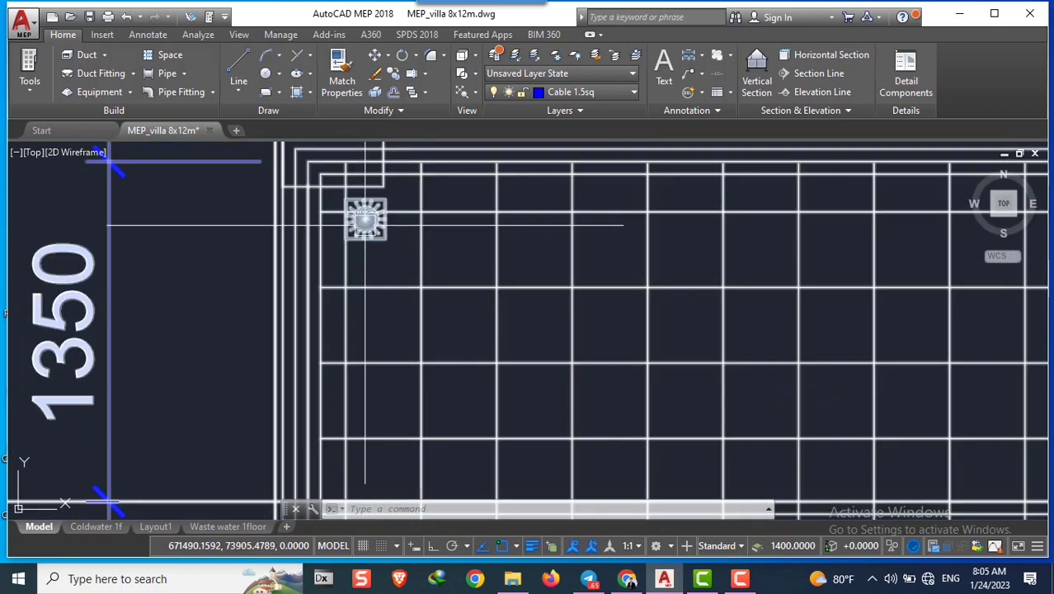
{"action": "scroll", "coordinate": [394, 250], "scroll_direction": "down", "scroll_amount": 3}
{"action": "scroll", "coordinate": [395, 251], "scroll_direction": "up", "scroll_amount": 3}
{"action": "scroll", "coordinate": [412, 195], "scroll_direction": "down", "scroll_amount": 5}
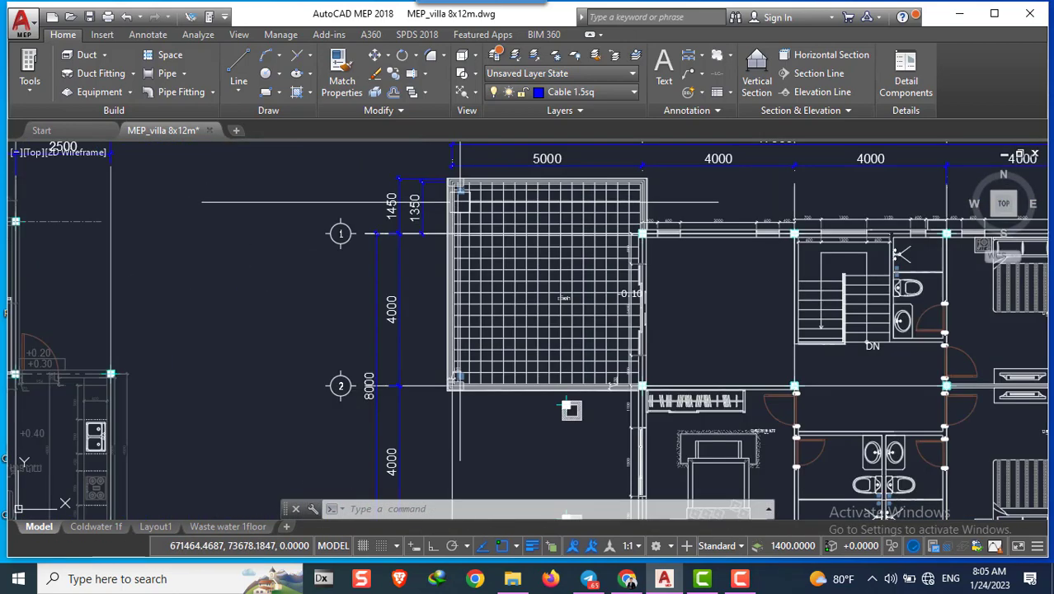
{"action": "scroll", "coordinate": [478, 368], "scroll_direction": "up", "scroll_amount": 4}
{"action": "scroll", "coordinate": [479, 368], "scroll_direction": "up", "scroll_amount": 2}
{"action": "scroll", "coordinate": [477, 219], "scroll_direction": "down", "scroll_amount": 8}
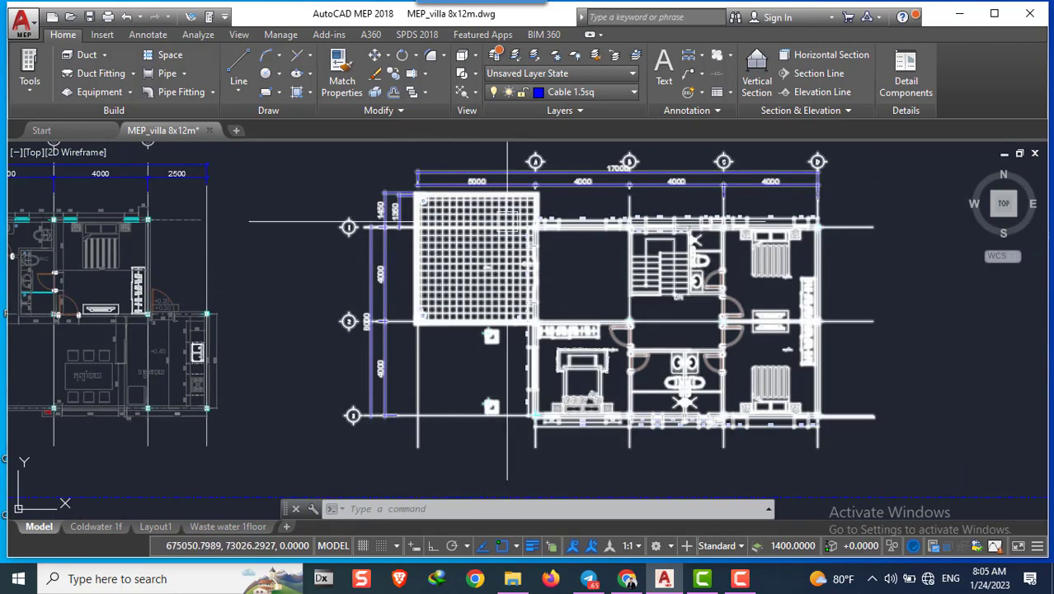
{"action": "middle_click_drag", "start_coordinate": [486, 258], "coordinate": [375, 258]}
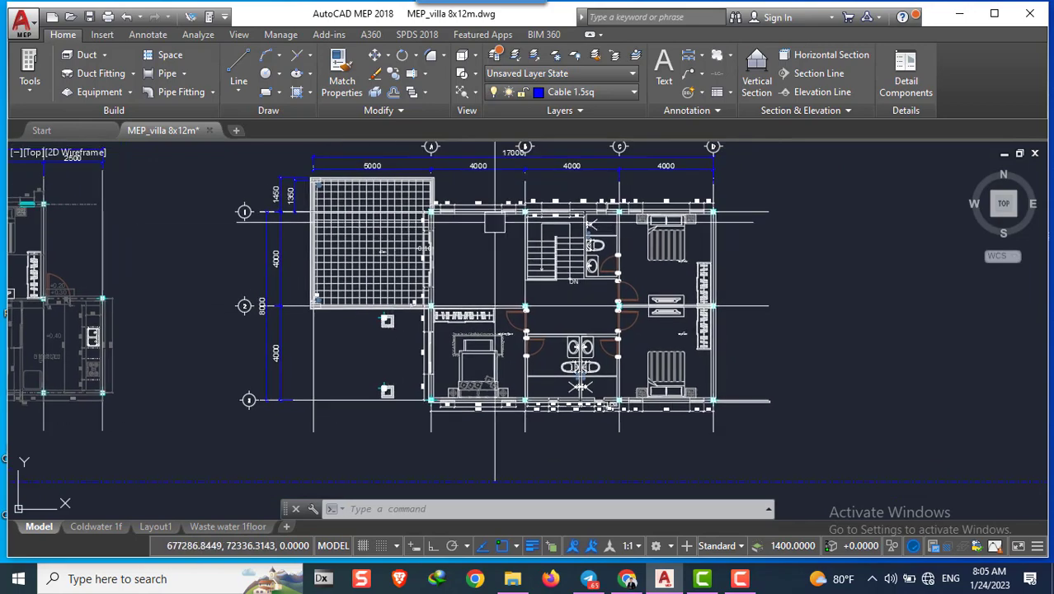
{"action": "scroll", "coordinate": [682, 289], "scroll_direction": "up", "scroll_amount": 2}
{"action": "scroll", "coordinate": [683, 290], "scroll_direction": "up", "scroll_amount": 2}
{"action": "scroll", "coordinate": [684, 313], "scroll_direction": "down", "scroll_amount": 4}
{"action": "scroll", "coordinate": [689, 338], "scroll_direction": "down", "scroll_amount": 2}
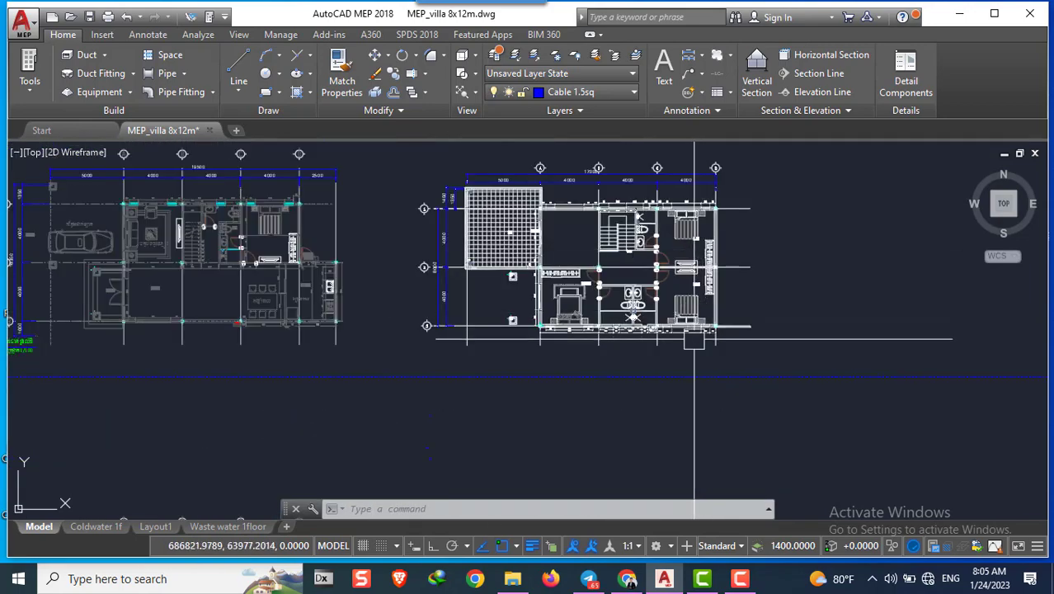
{"action": "scroll", "coordinate": [688, 341], "scroll_direction": "up", "scroll_amount": 4}
{"action": "mouse_move", "coordinate": [659, 347]}
{"action": "middle_mouse_down"}
{"action": "mouse_move", "coordinate": [682, 348]}
{"action": "mouse_move", "coordinate": [669, 323]}
{"action": "middle_mouse_up"}
{"action": "scroll", "coordinate": [683, 347], "scroll_direction": "up", "scroll_amount": 1}
{"action": "scroll", "coordinate": [726, 359], "scroll_direction": "down", "scroll_amount": 4}
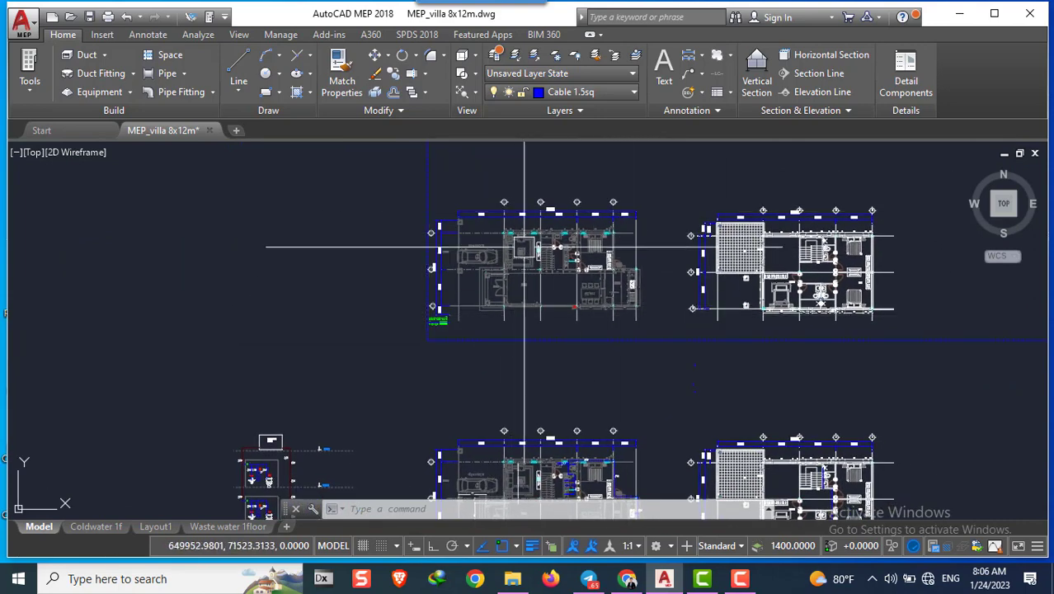
{"action": "scroll", "coordinate": [648, 341], "scroll_direction": "up", "scroll_amount": 5}
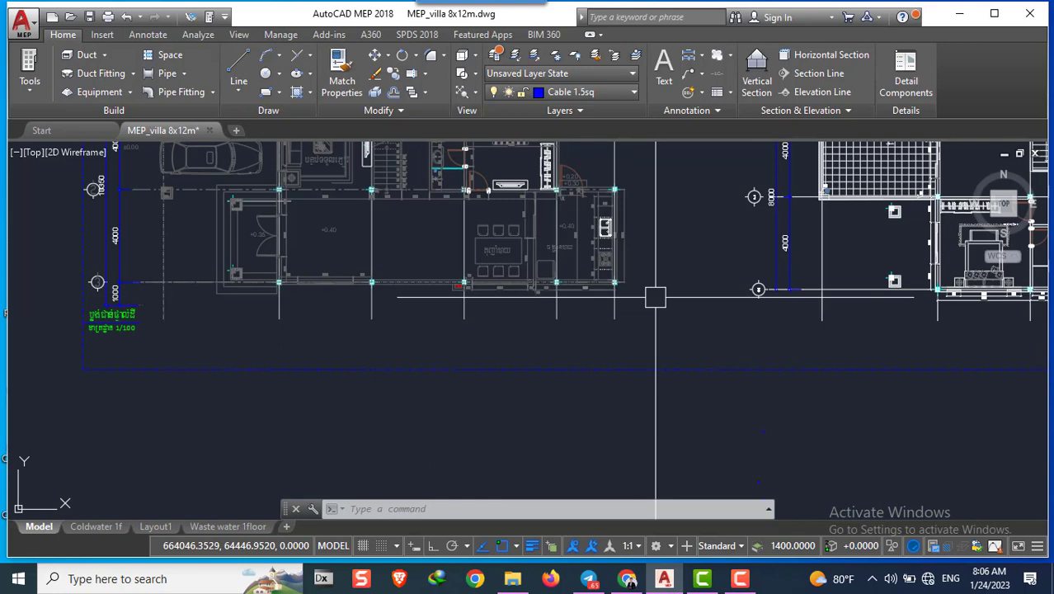
{"action": "middle_click_drag", "start_coordinate": [675, 289], "coordinate": [736, 384]}
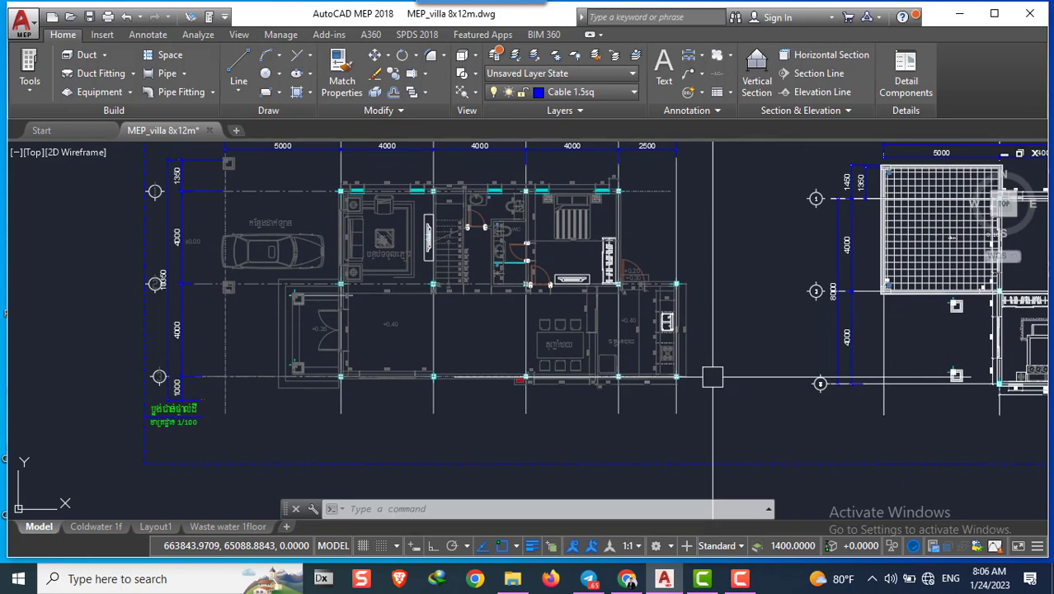
{"action": "scroll", "coordinate": [712, 377], "scroll_direction": "up", "scroll_amount": 4}
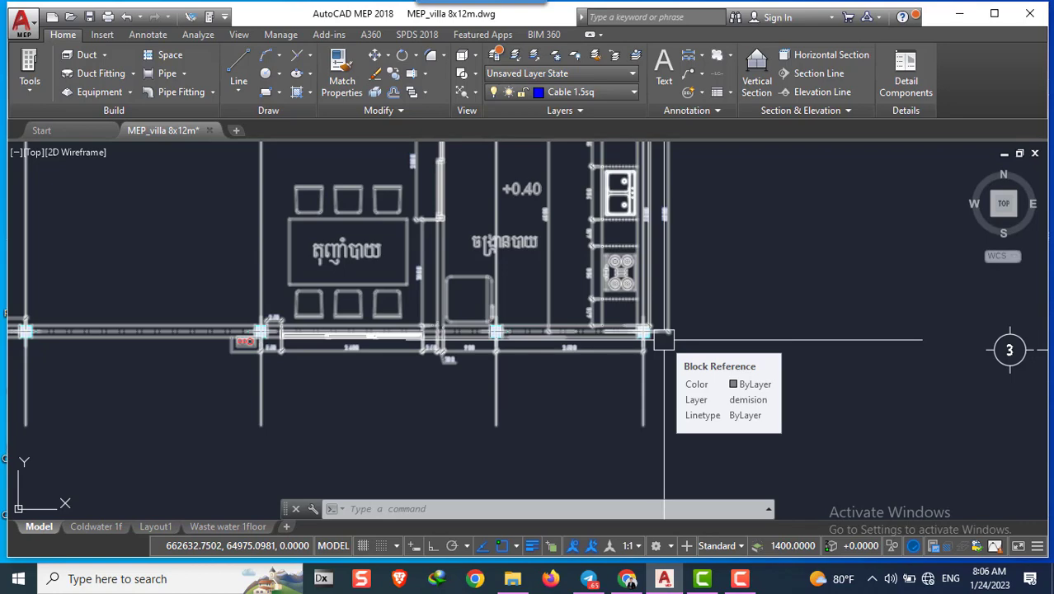
{"action": "scroll", "coordinate": [697, 350], "scroll_direction": "down", "scroll_amount": 3}
{"action": "scroll", "coordinate": [698, 351], "scroll_direction": "up", "scroll_amount": 3}
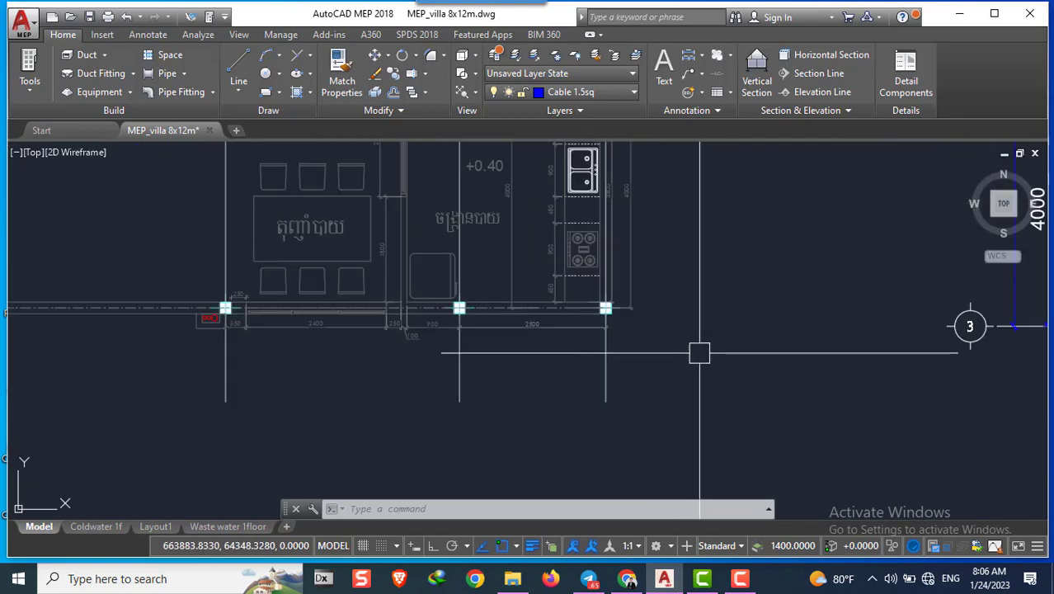
{"action": "scroll", "coordinate": [699, 353], "scroll_direction": "down", "scroll_amount": 3}
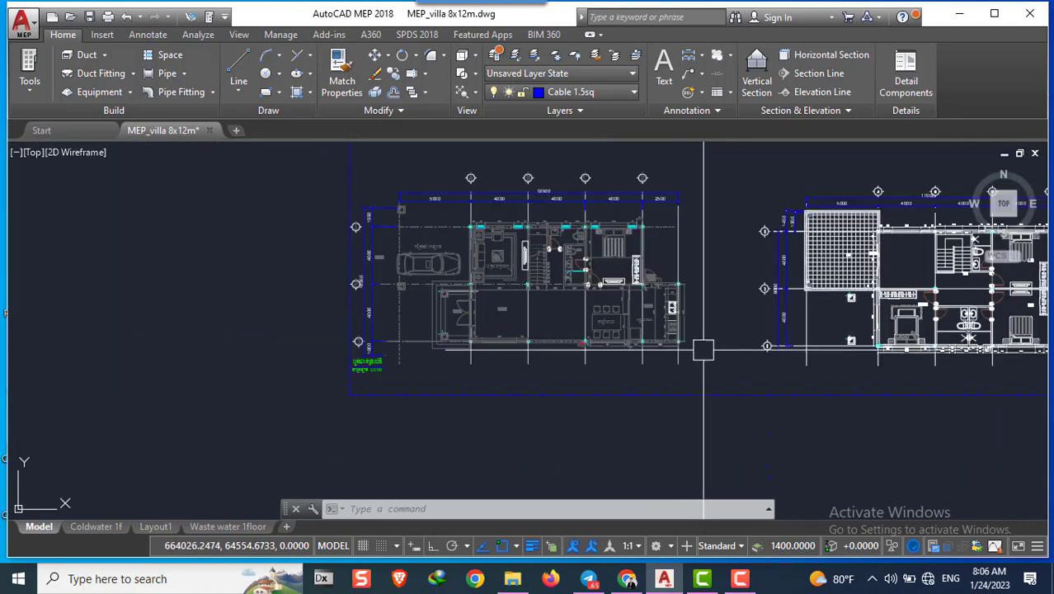
{"action": "scroll", "coordinate": [357, 366], "scroll_direction": "up", "scroll_amount": 2}
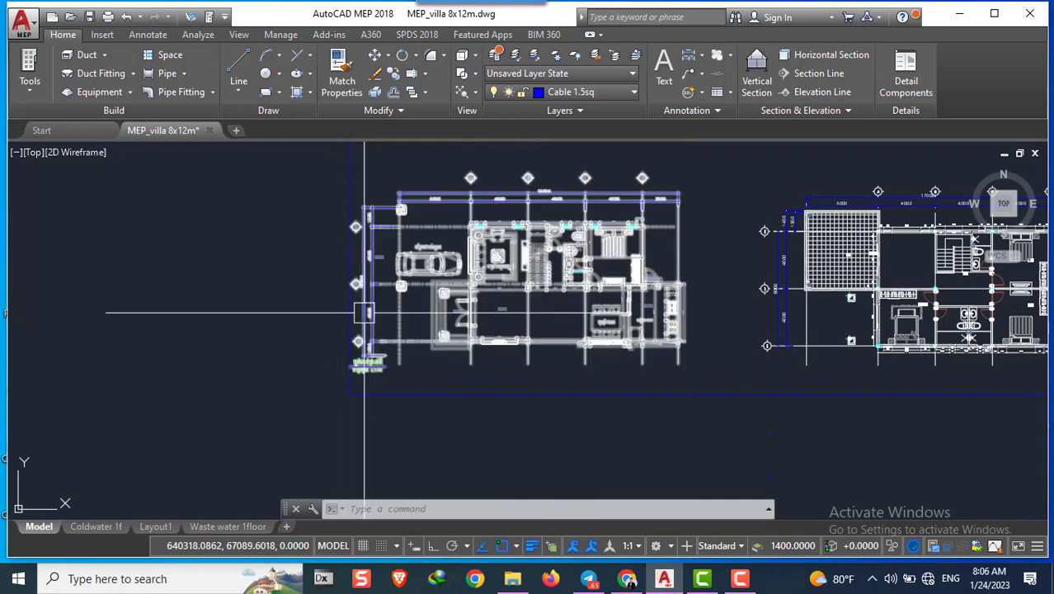
{"action": "scroll", "coordinate": [353, 364], "scroll_direction": "down", "scroll_amount": 2}
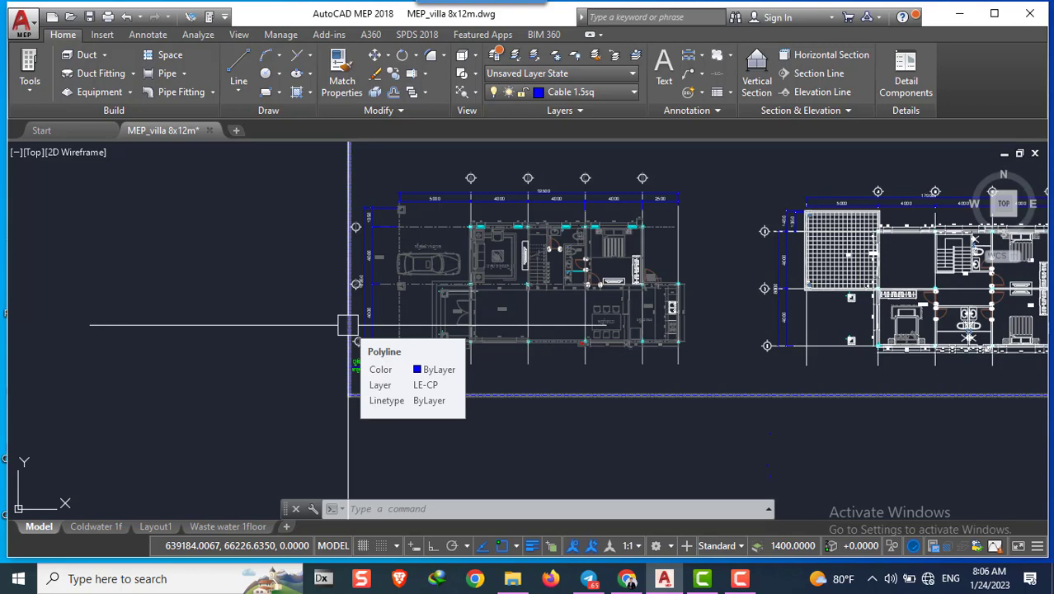
{"action": "scroll", "coordinate": [735, 356], "scroll_direction": "up", "scroll_amount": 2}
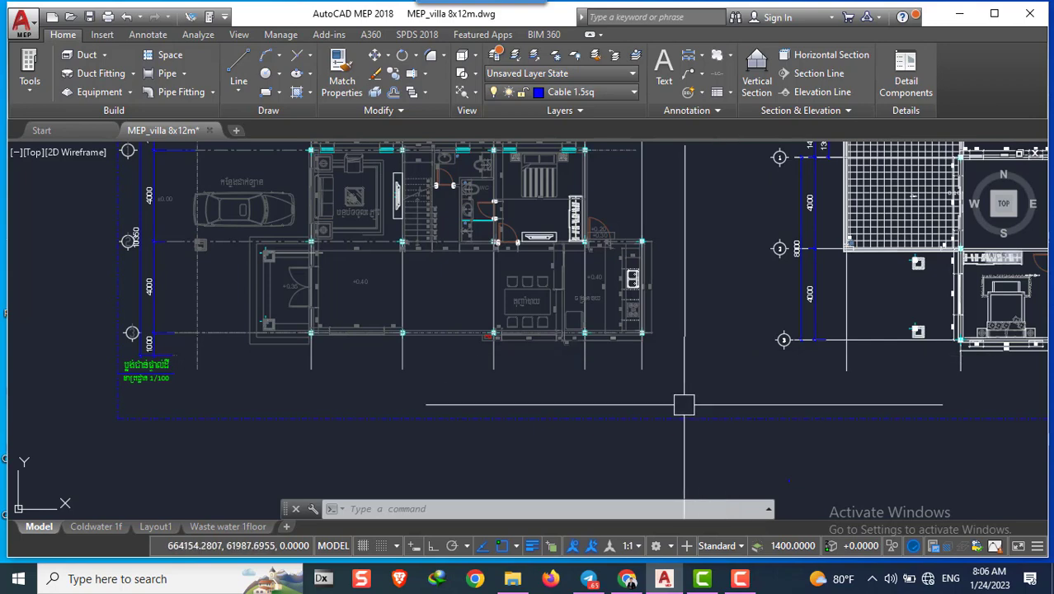
{"action": "middle_click_drag", "start_coordinate": [684, 359], "coordinate": [695, 451]}
{"action": "scroll", "coordinate": [684, 454], "scroll_direction": "up", "scroll_amount": 2}
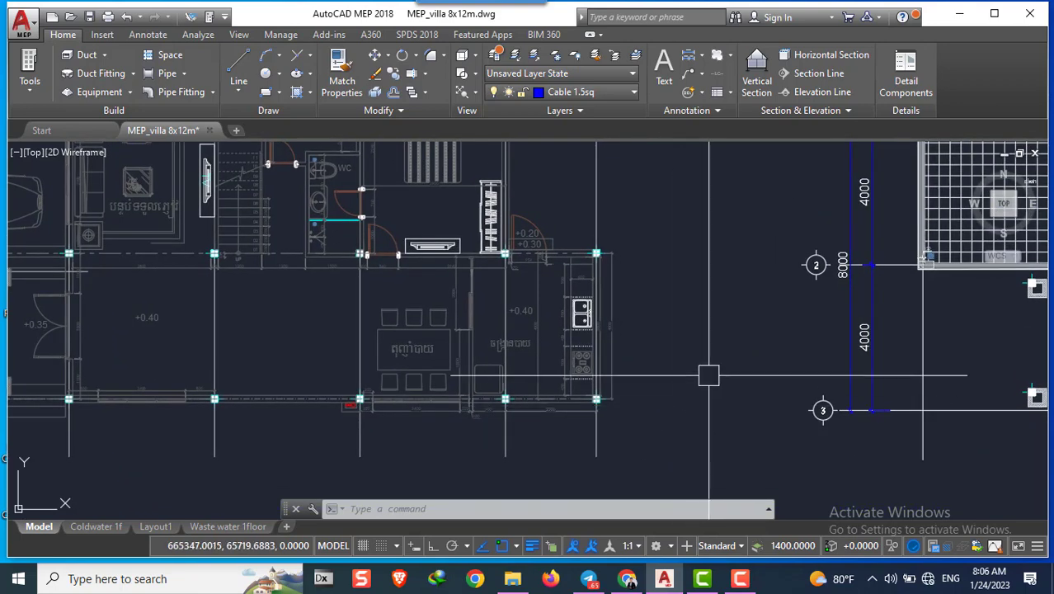
{"action": "scroll", "coordinate": [701, 433], "scroll_direction": "down", "scroll_amount": 2}
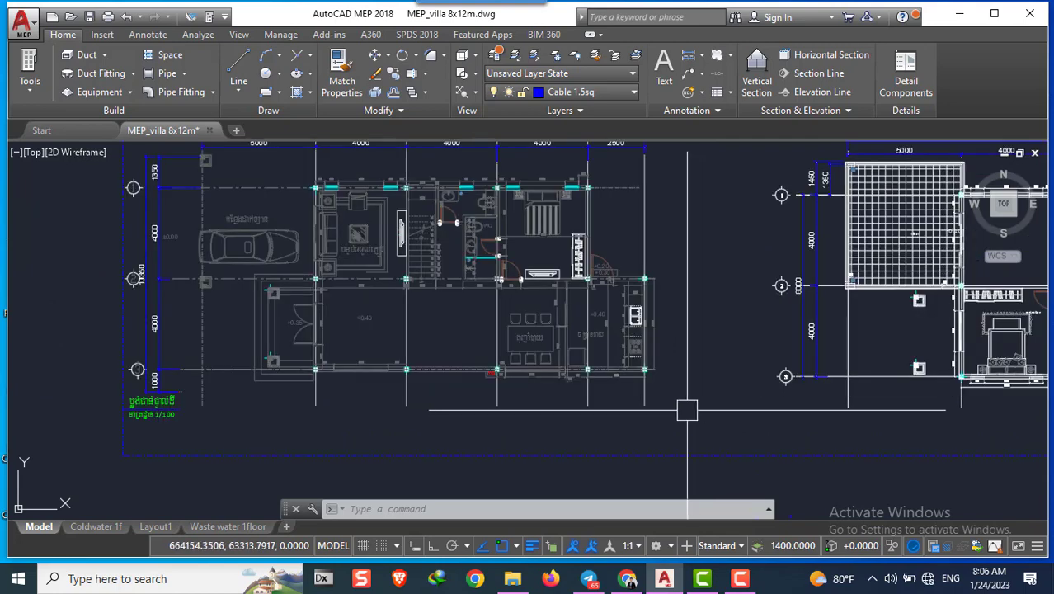
Start and cancel a polyline without drawing, then bring the Chantry folder window forward
{"action": "type", "text": "p"}
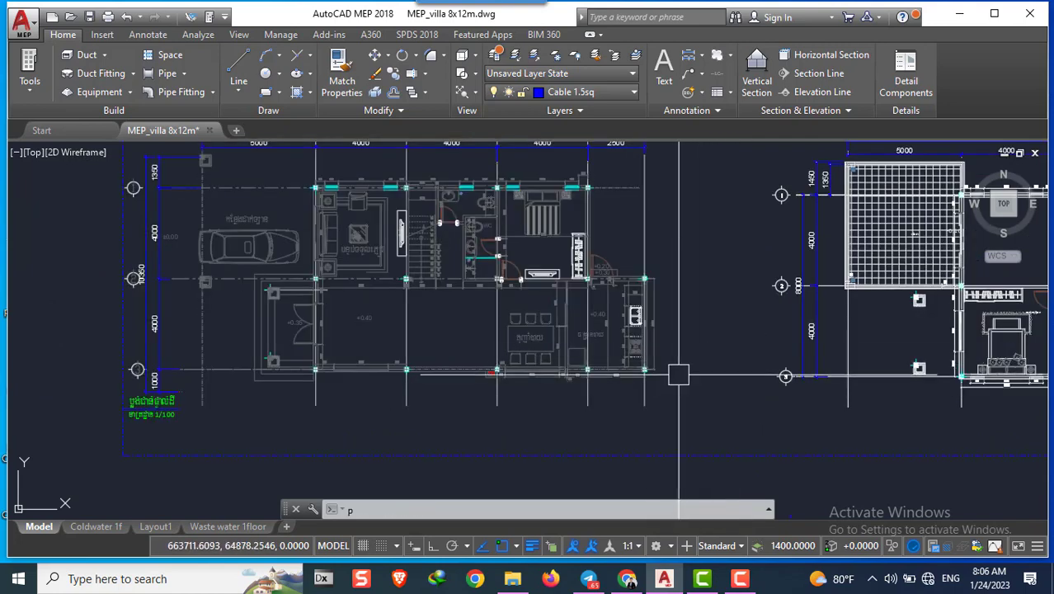
{"action": "type", "text": "1"}
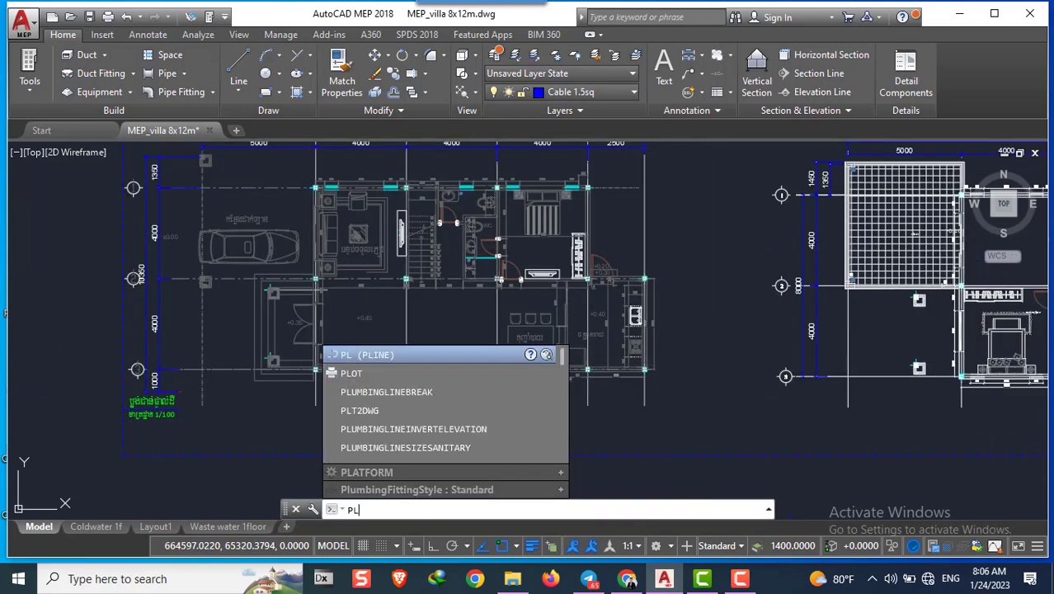
{"action": "key", "text": "Return"}
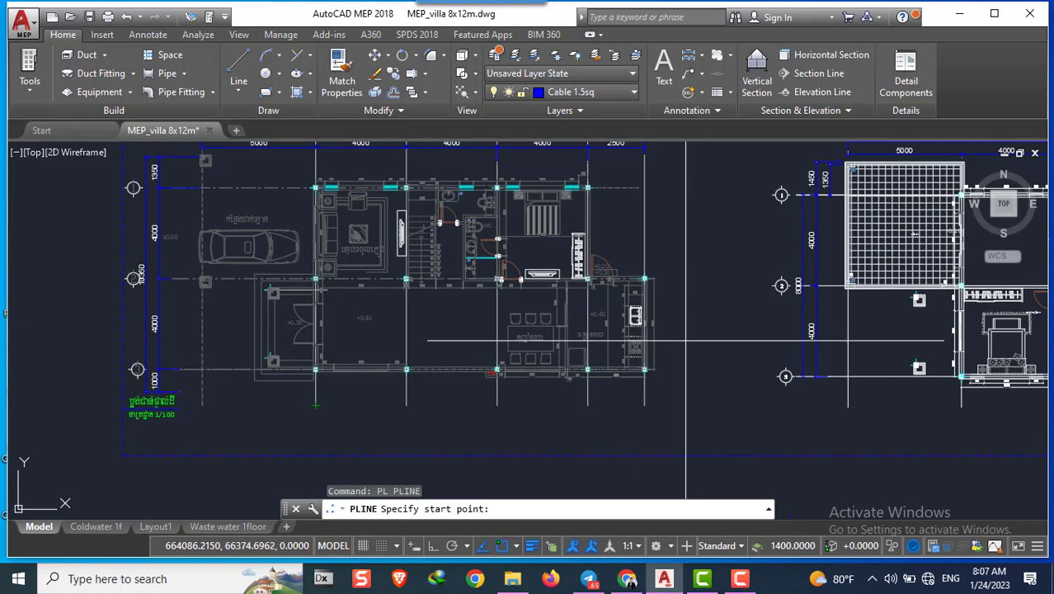
{"action": "key", "text": "Escape"}
{"action": "key", "text": "Escape"}
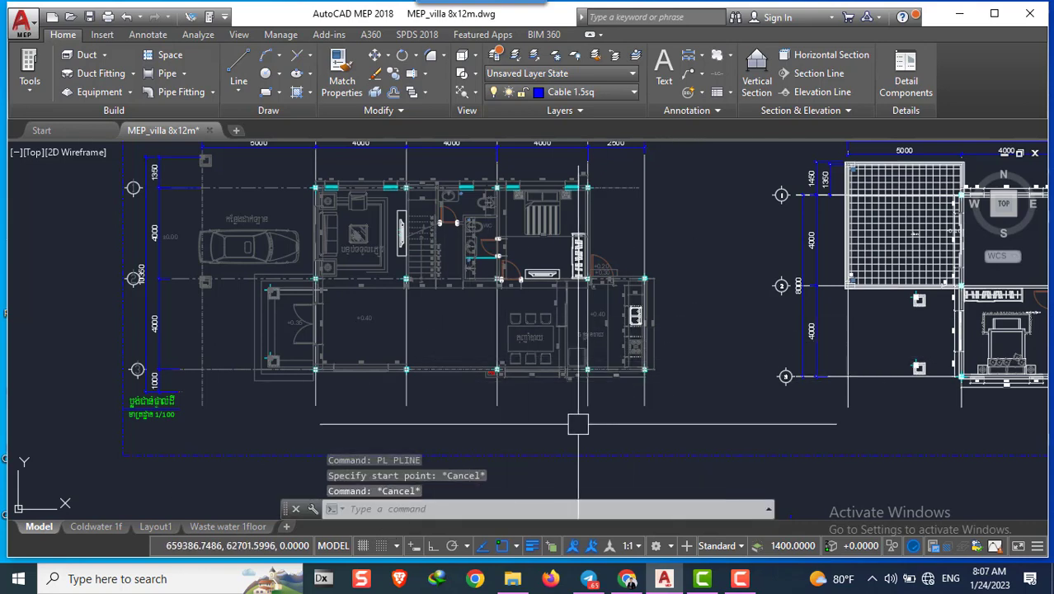
{"action": "left_click", "coordinate": [510, 581]}
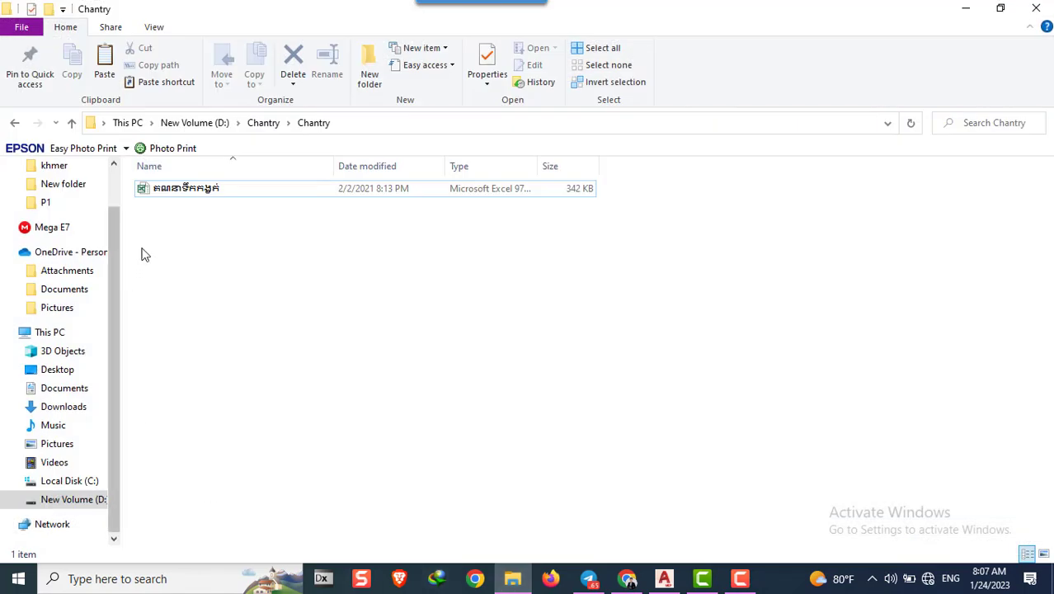
Go back to drive D and navigate through E SEVEN and Site 2020 into CAMPUS 3
{"action": "left_click", "coordinate": [14, 124]}
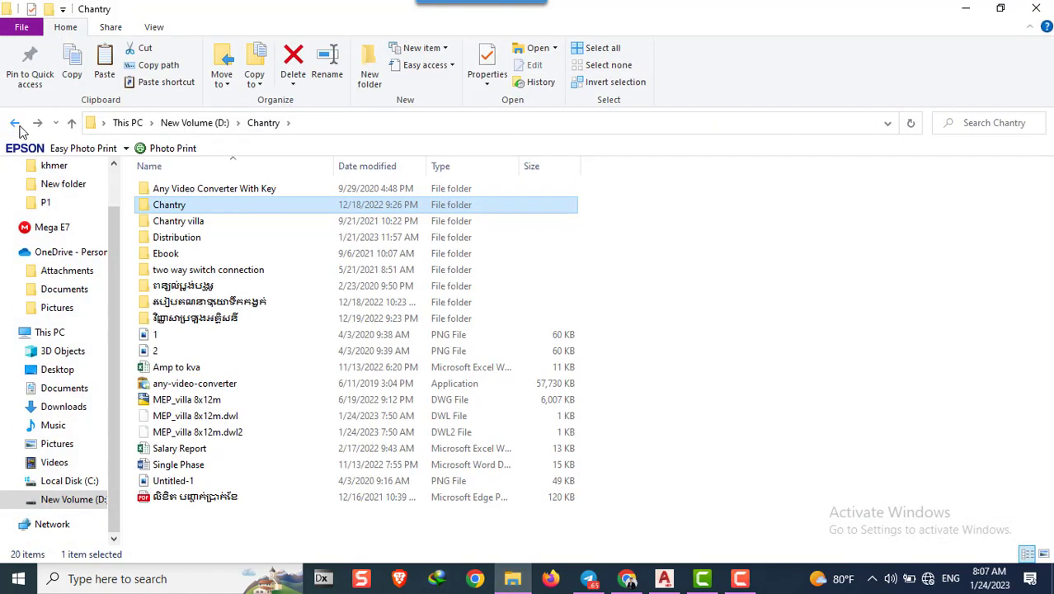
{"action": "left_click", "coordinate": [14, 124]}
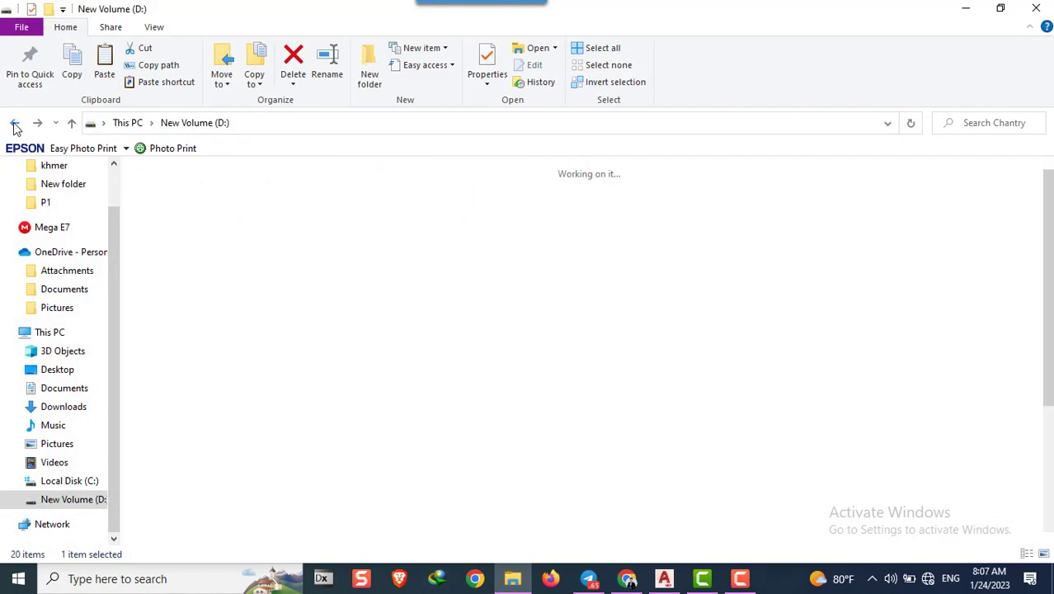
{"action": "scroll", "coordinate": [644, 421], "scroll_direction": "down", "scroll_amount": 3}
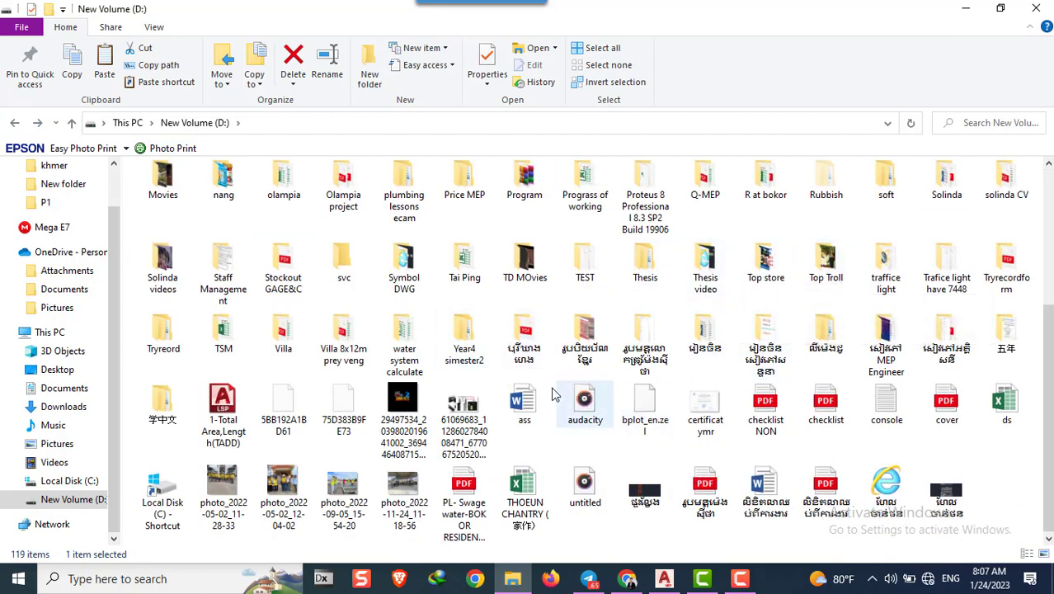
{"action": "scroll", "coordinate": [693, 309], "scroll_direction": "up", "scroll_amount": 3}
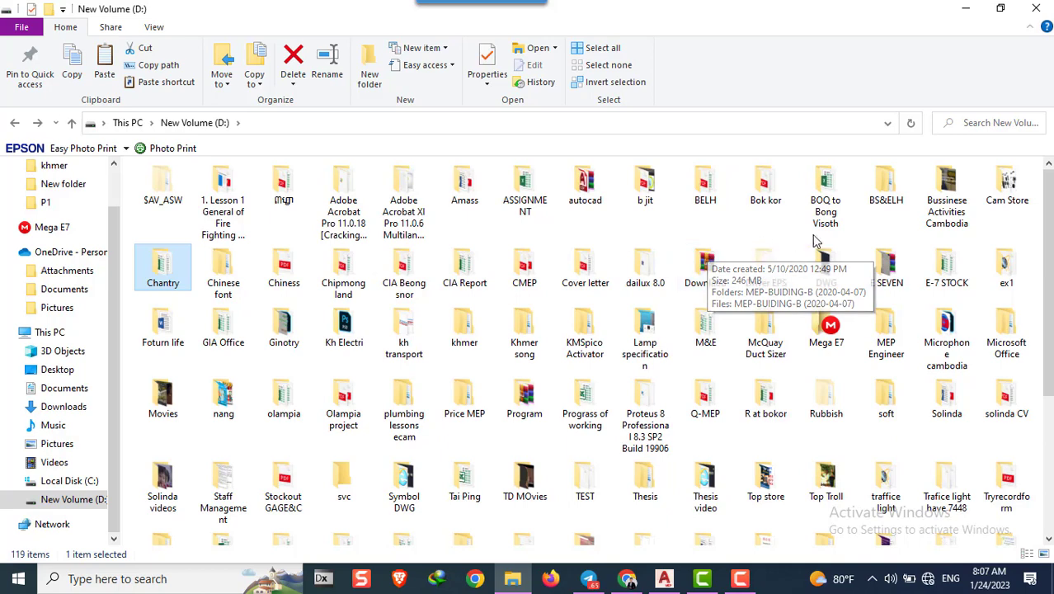
{"action": "double_click", "coordinate": [883, 272]}
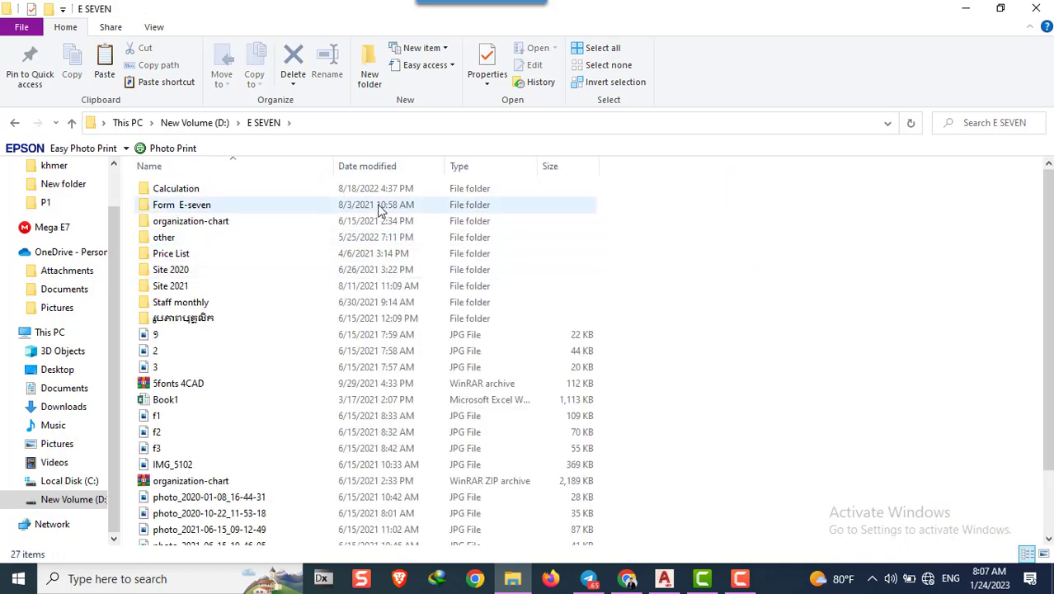
{"action": "double_click", "coordinate": [205, 274]}
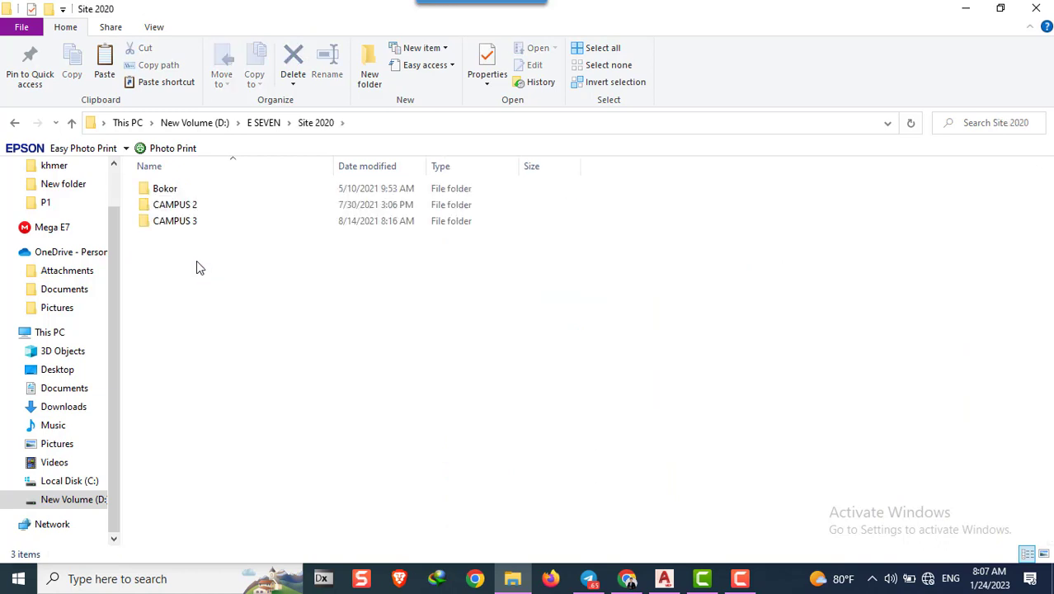
{"action": "left_click", "coordinate": [193, 224]}
{"action": "double_click", "coordinate": [192, 222]}
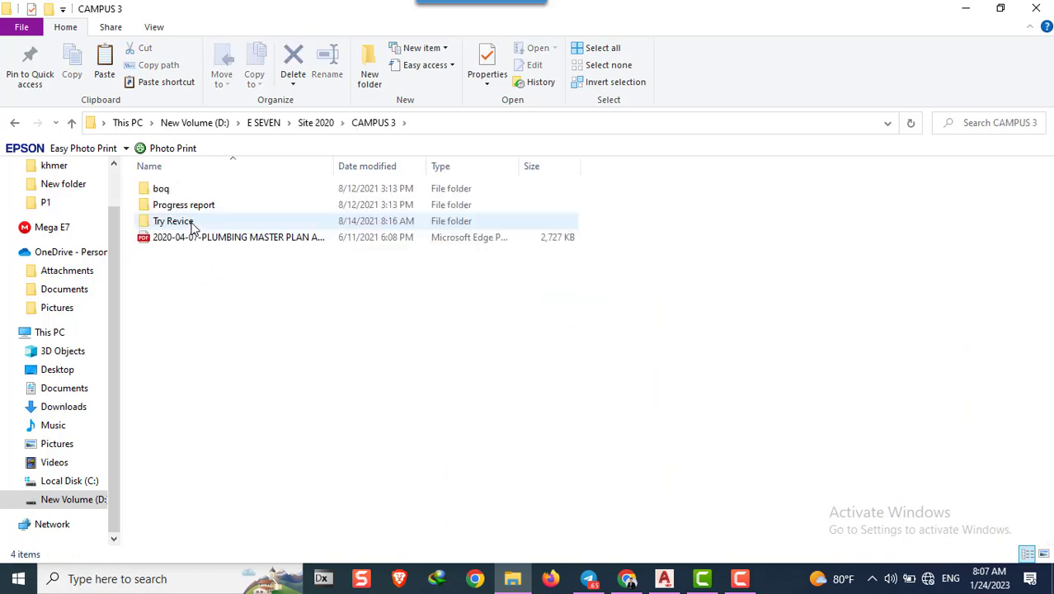
Drill through Try Revice, Update17.06.2020, MEP-BUILDING-A and DWG into 09-DRAN PIPE-A, selecting the waste water layout DWG
{"action": "double_click", "coordinate": [192, 221]}
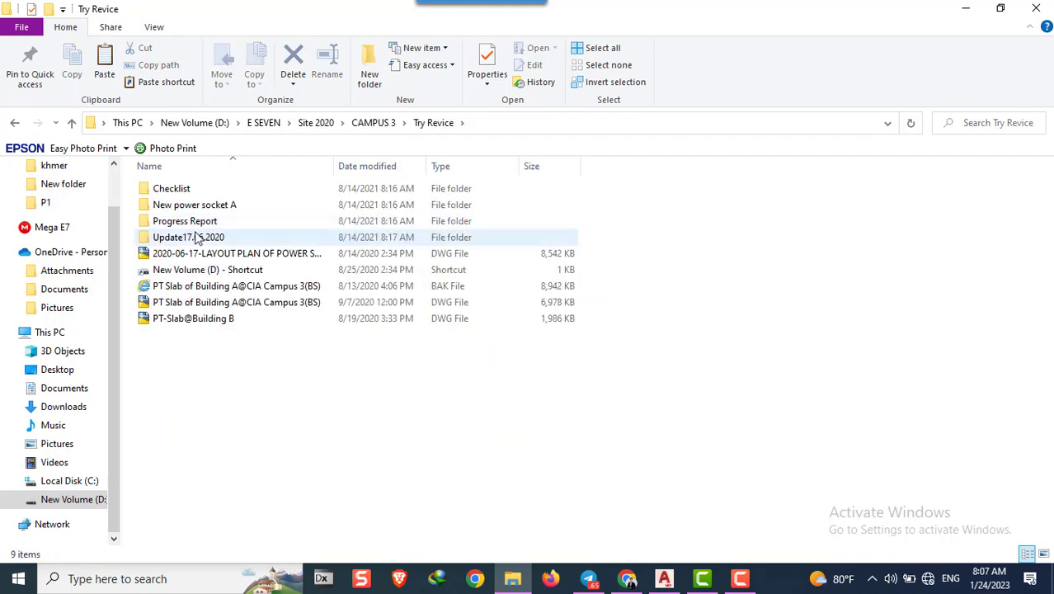
{"action": "left_click", "coordinate": [195, 236]}
{"action": "double_click", "coordinate": [195, 237]}
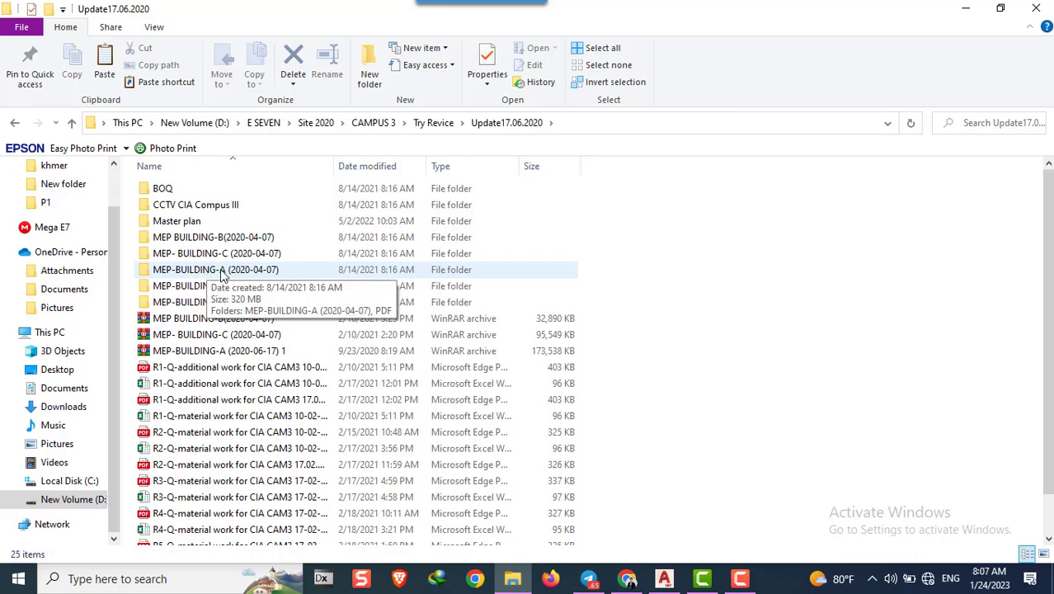
{"action": "double_click", "coordinate": [265, 277]}
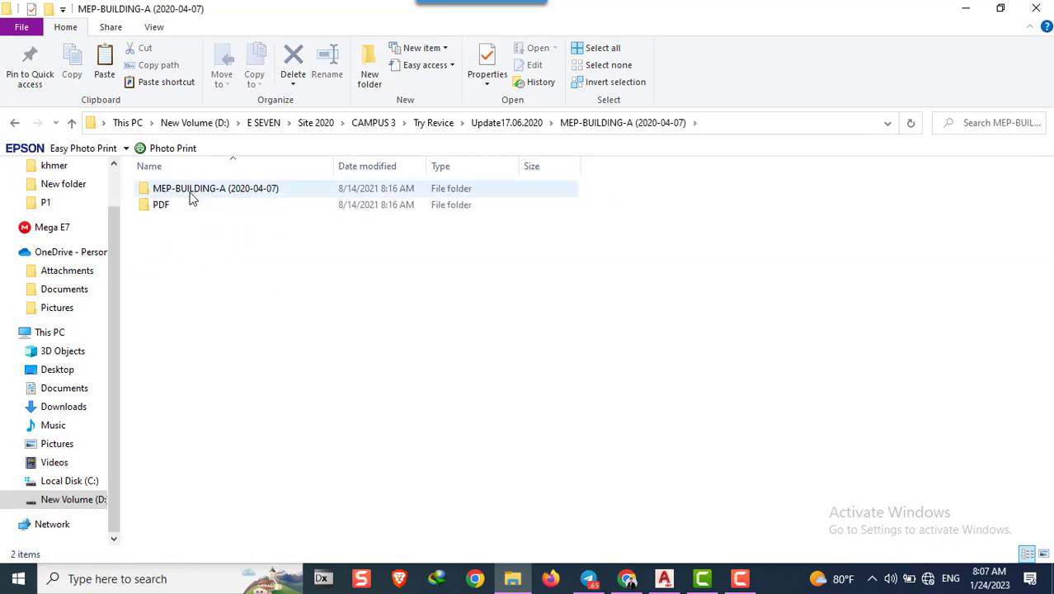
{"action": "left_click", "coordinate": [199, 188]}
{"action": "double_click", "coordinate": [199, 189]}
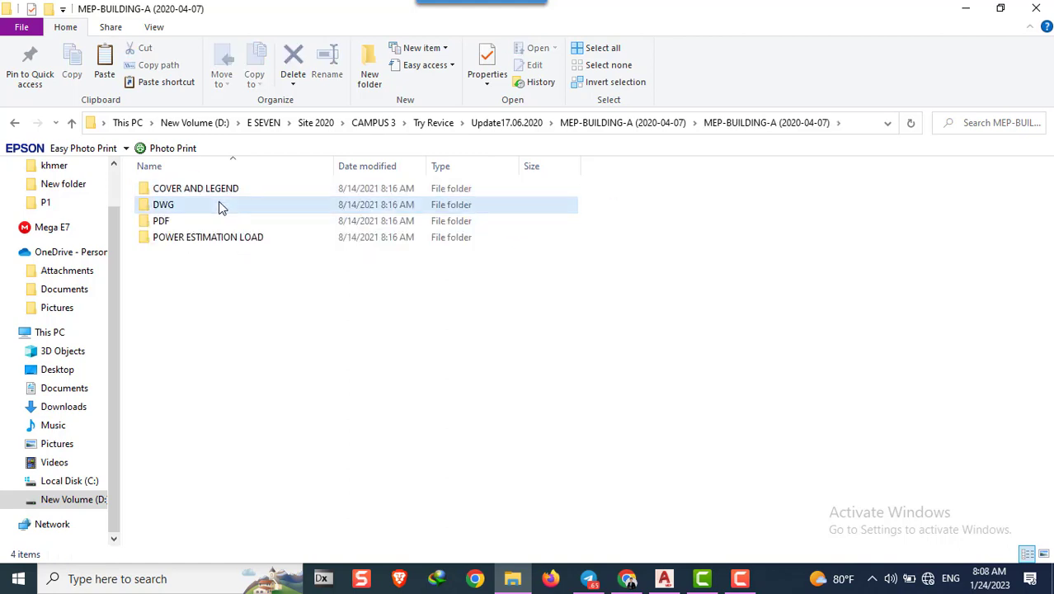
{"action": "double_click", "coordinate": [220, 206]}
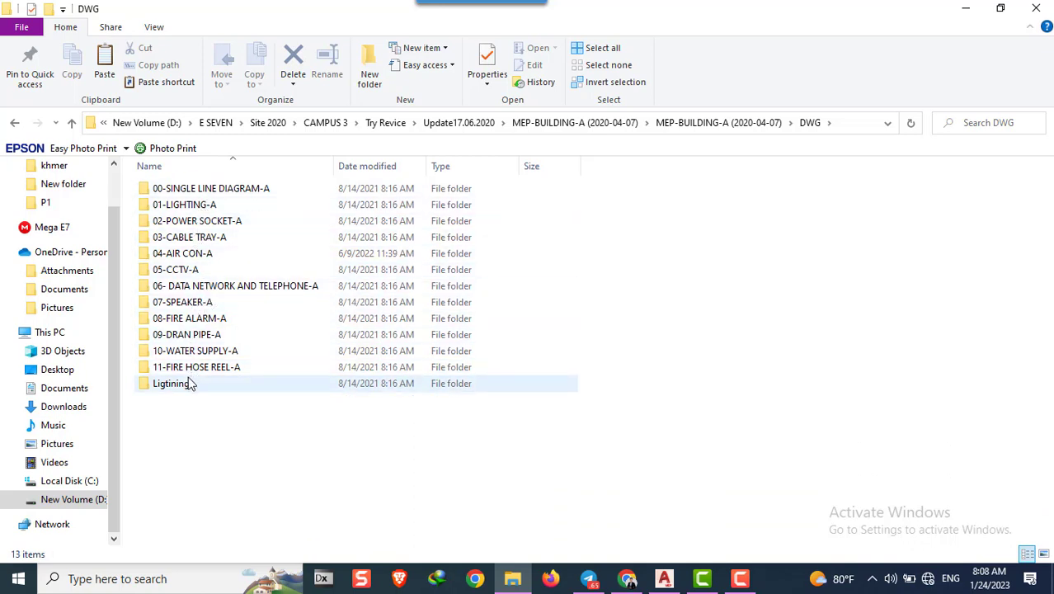
{"action": "double_click", "coordinate": [196, 336]}
{"action": "left_click", "coordinate": [210, 211]}
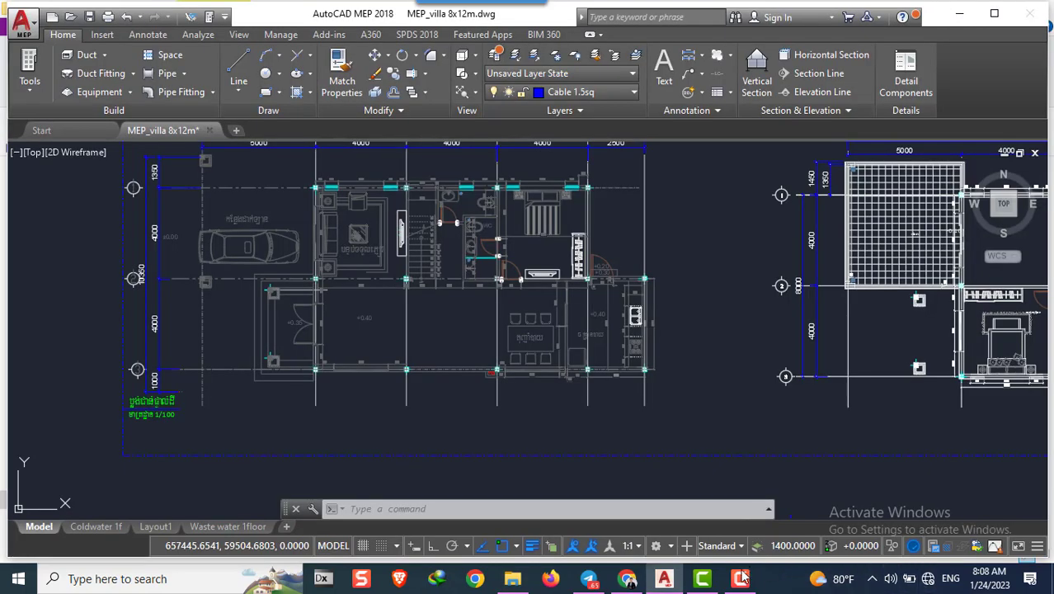
Open the 2020-04-07 waste water pipe system layout DWG in a new AutoCAD tab
{"action": "left_click", "coordinate": [741, 578]}
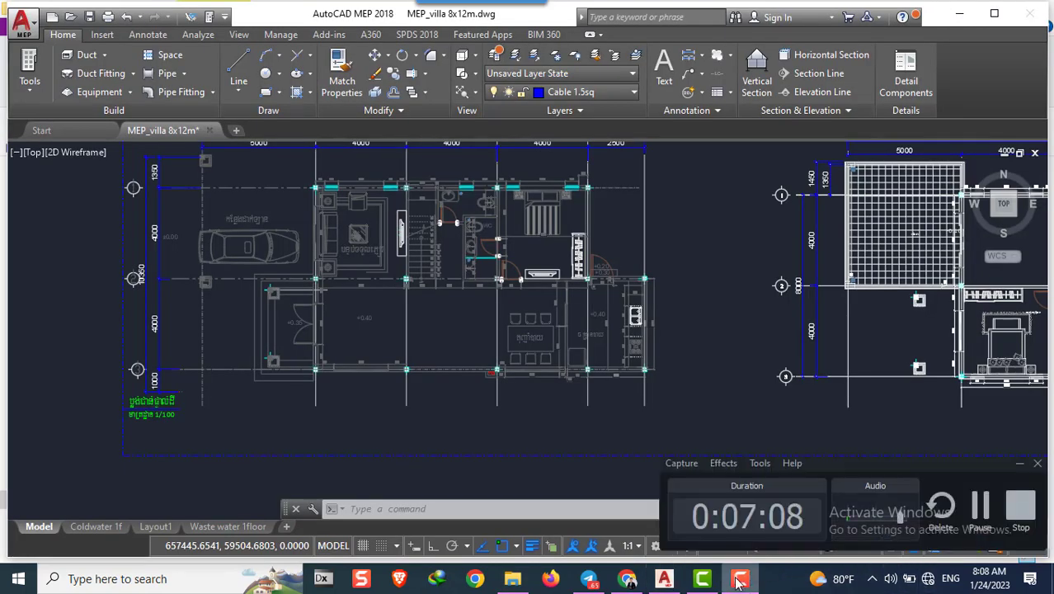
{"action": "left_click", "coordinate": [739, 580]}
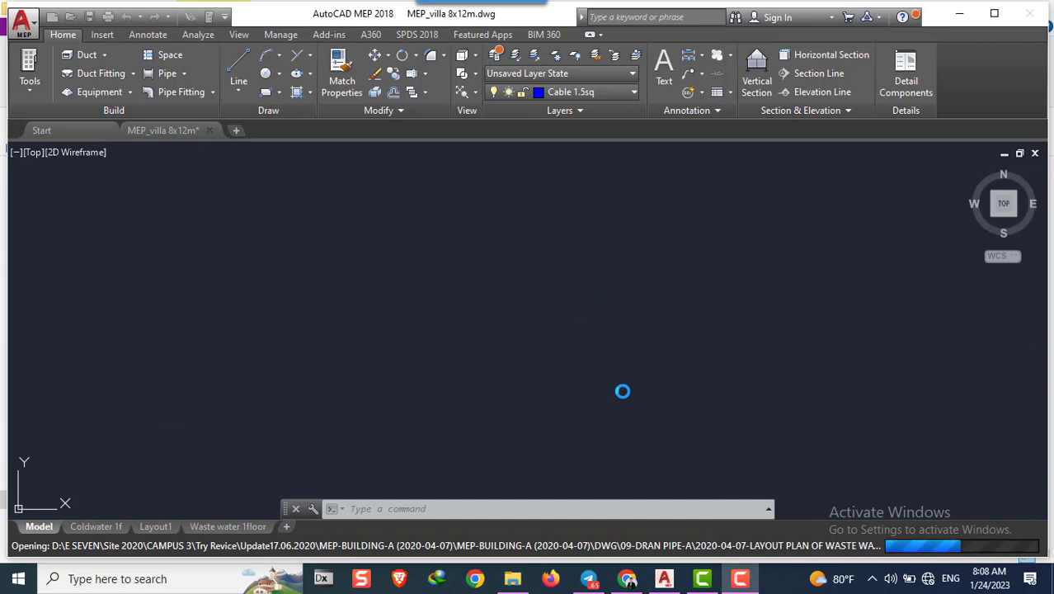
{"action": "left_click", "coordinate": [740, 579]}
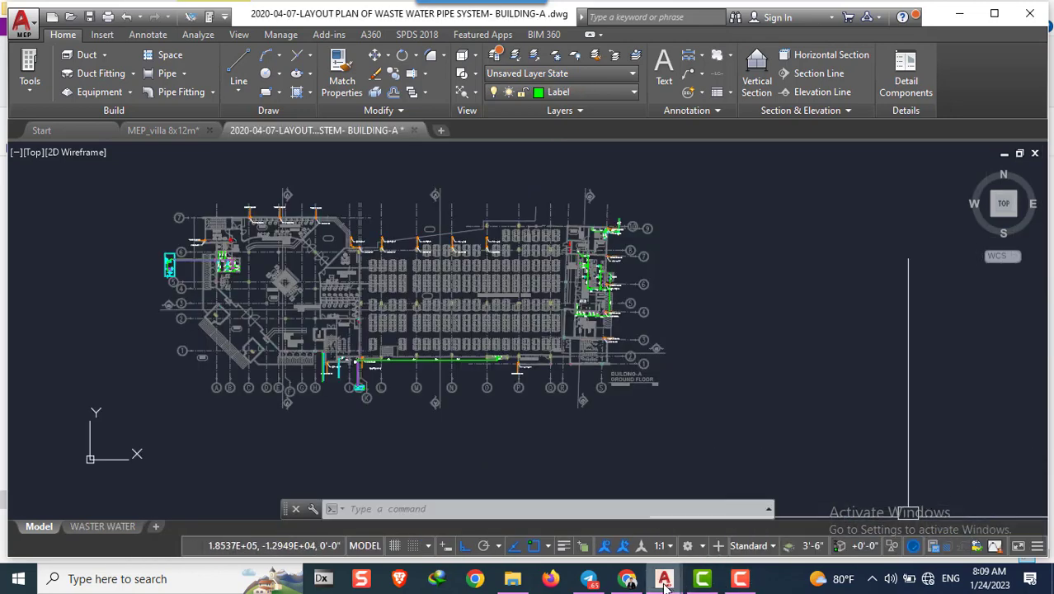
Pan and zoom across the Building-A ground floor to the plumbing near grid lines 9 and 10
{"action": "left_click", "coordinate": [740, 580]}
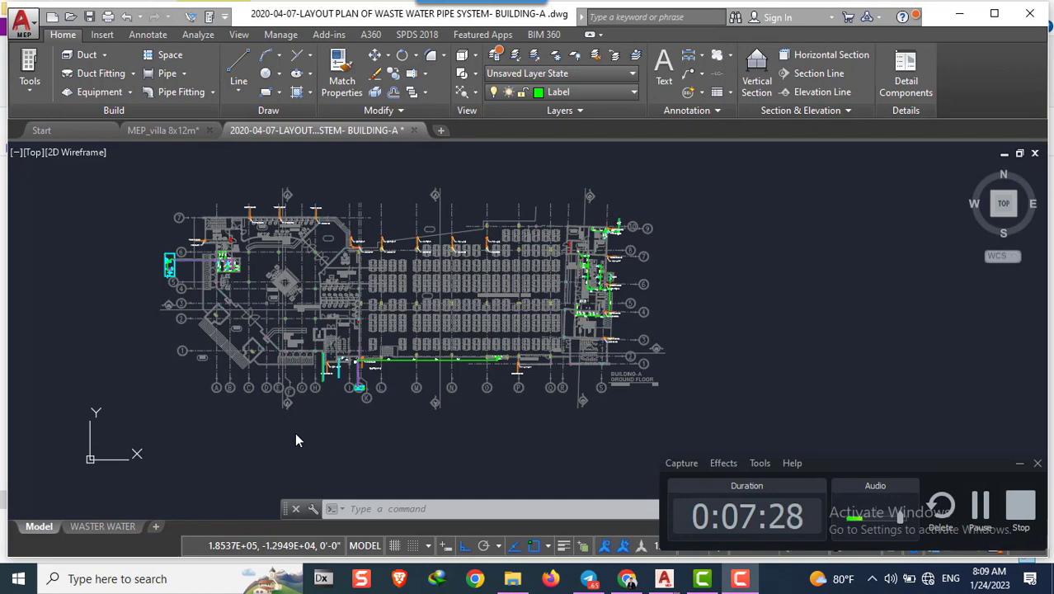
{"action": "middle_click_drag", "start_coordinate": [266, 386], "coordinate": [415, 355]}
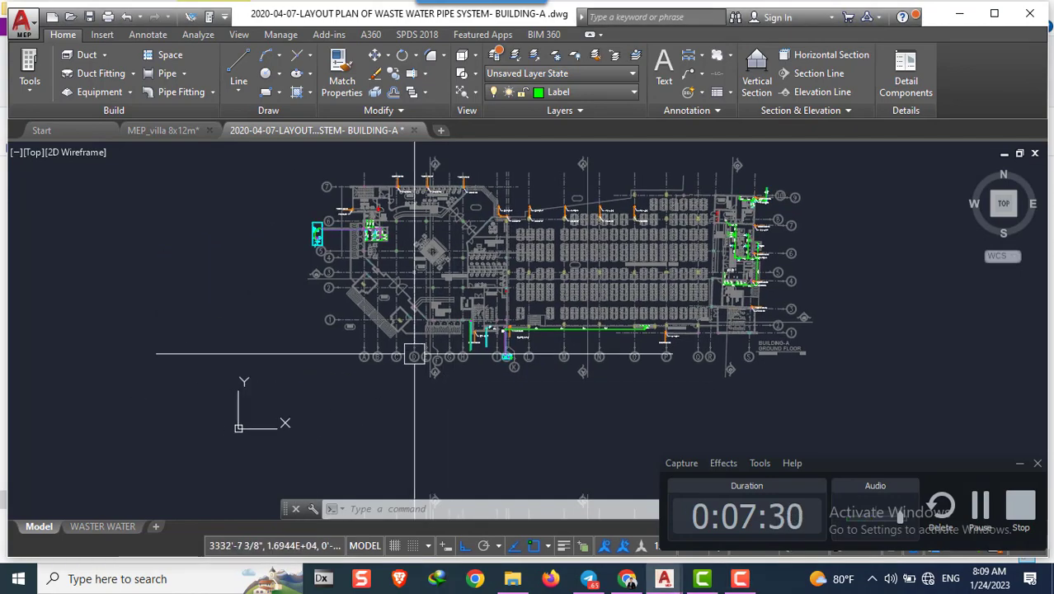
{"action": "scroll", "coordinate": [414, 354], "scroll_direction": "up", "scroll_amount": 5}
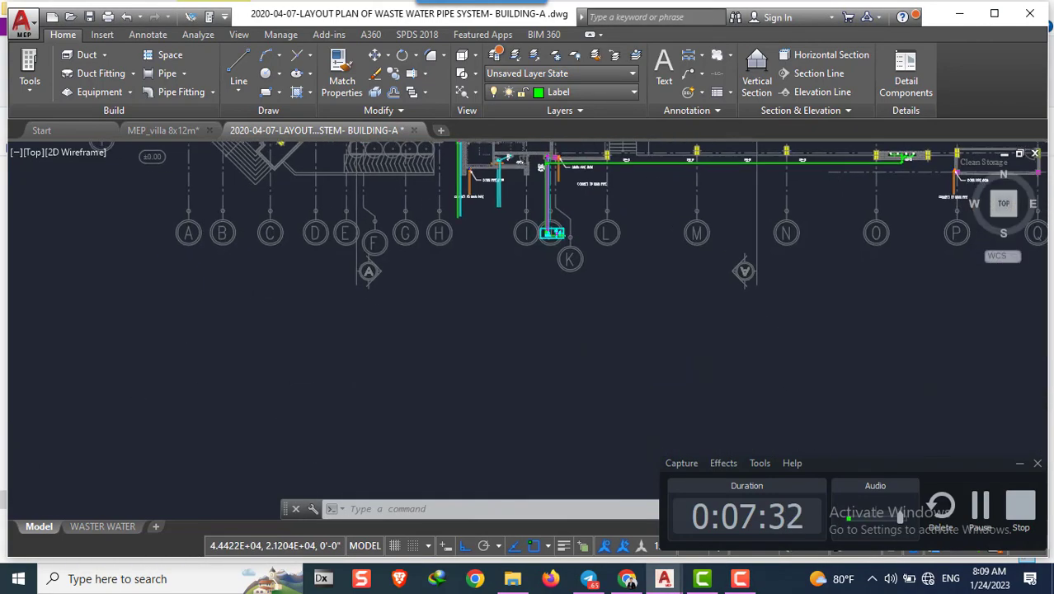
{"action": "scroll", "coordinate": [542, 303], "scroll_direction": "up", "scroll_amount": 3}
{"action": "scroll", "coordinate": [542, 304], "scroll_direction": "up", "scroll_amount": 2}
{"action": "scroll", "coordinate": [542, 303], "scroll_direction": "up", "scroll_amount": 2}
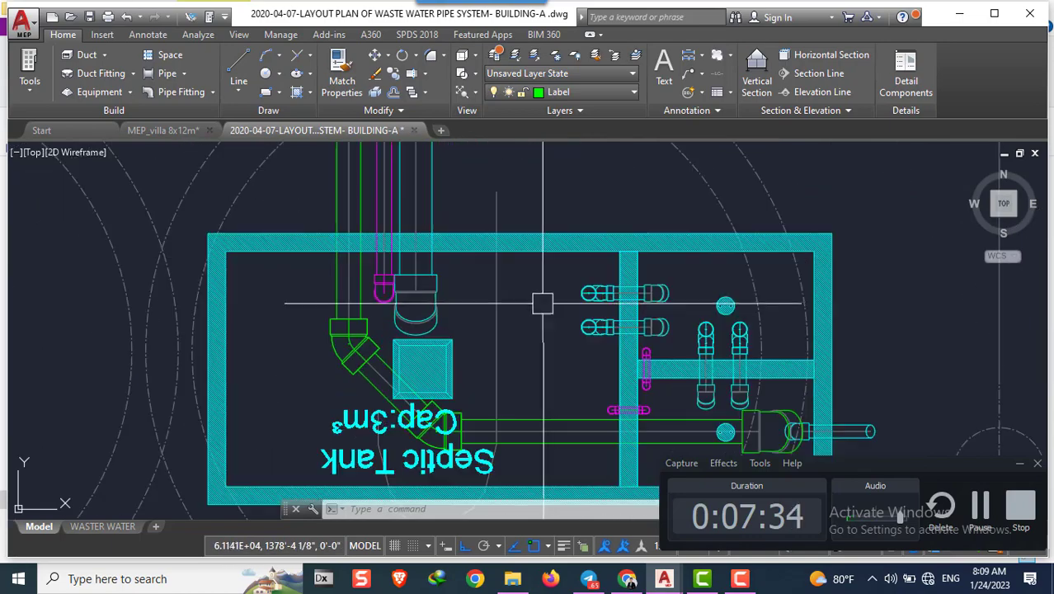
{"action": "scroll", "coordinate": [542, 303], "scroll_direction": "down", "scroll_amount": 2}
{"action": "scroll", "coordinate": [544, 309], "scroll_direction": "down", "scroll_amount": 3}
{"action": "scroll", "coordinate": [552, 326], "scroll_direction": "down", "scroll_amount": 2}
{"action": "scroll", "coordinate": [557, 345], "scroll_direction": "down", "scroll_amount": 2}
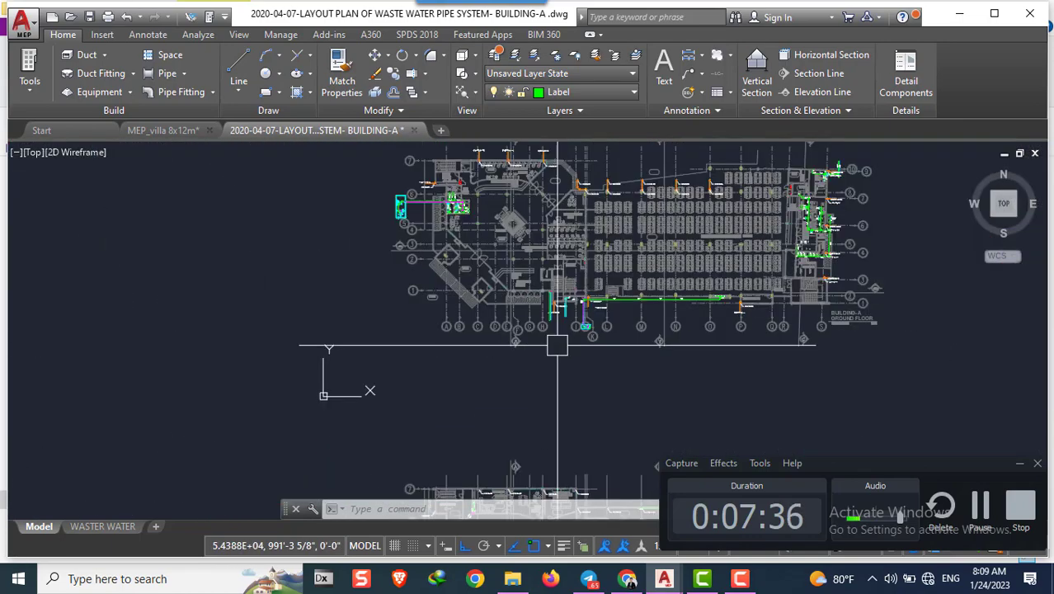
{"action": "scroll", "coordinate": [381, 277], "scroll_direction": "up", "scroll_amount": 5}
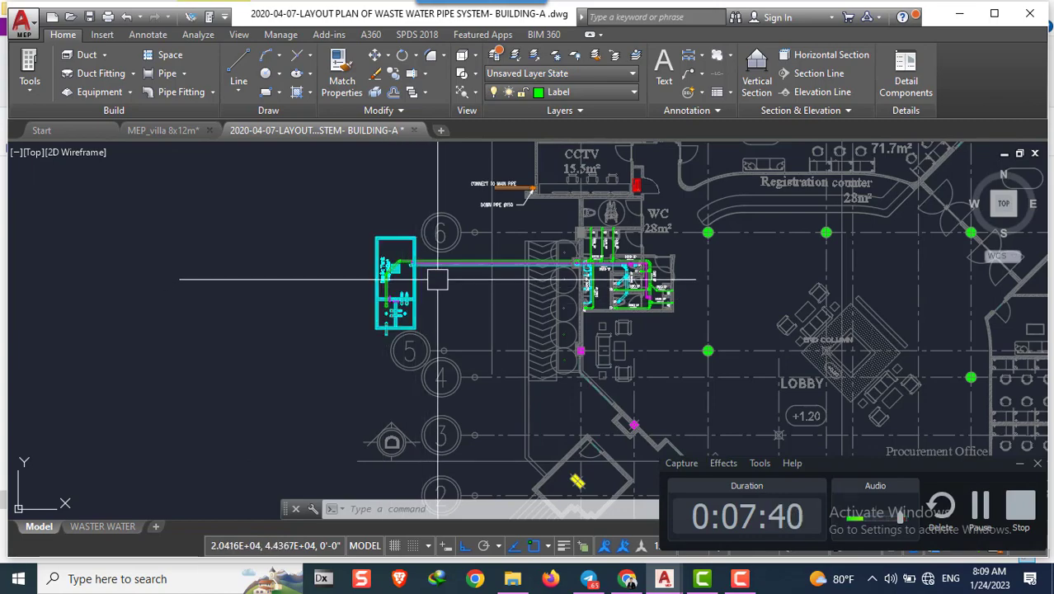
{"action": "scroll", "coordinate": [471, 276], "scroll_direction": "down", "scroll_amount": 2}
{"action": "scroll", "coordinate": [536, 294], "scroll_direction": "up", "scroll_amount": 2}
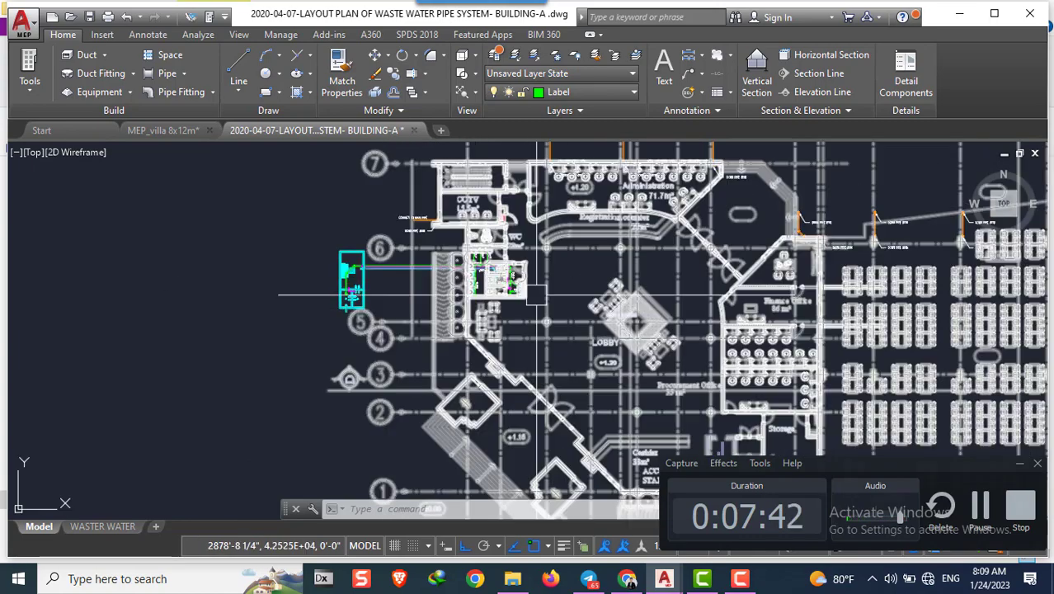
{"action": "scroll", "coordinate": [544, 264], "scroll_direction": "up", "scroll_amount": 4}
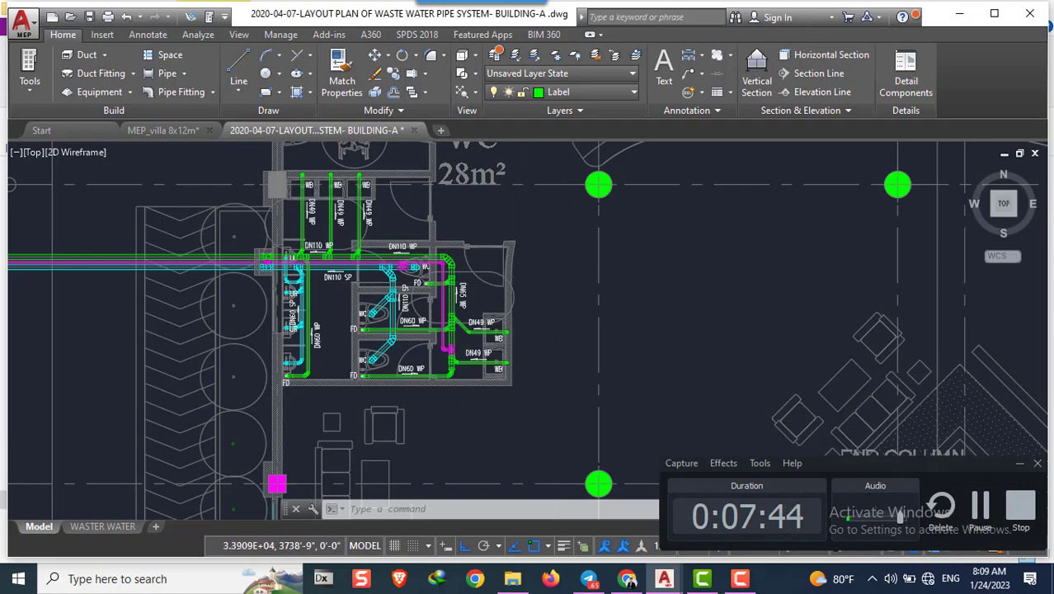
{"action": "scroll", "coordinate": [544, 264], "scroll_direction": "down", "scroll_amount": 2}
{"action": "middle_click_drag", "start_coordinate": [388, 288], "coordinate": [195, 289]}
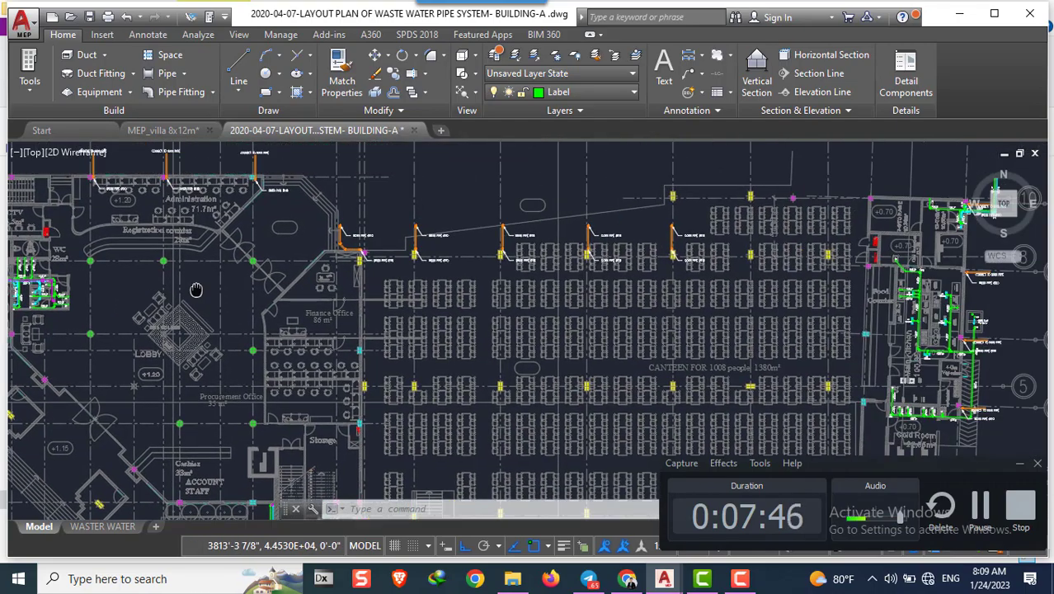
{"action": "middle_click_drag", "start_coordinate": [535, 297], "coordinate": [334, 241]}
{"action": "middle_click_drag", "start_coordinate": [552, 333], "coordinate": [303, 247]}
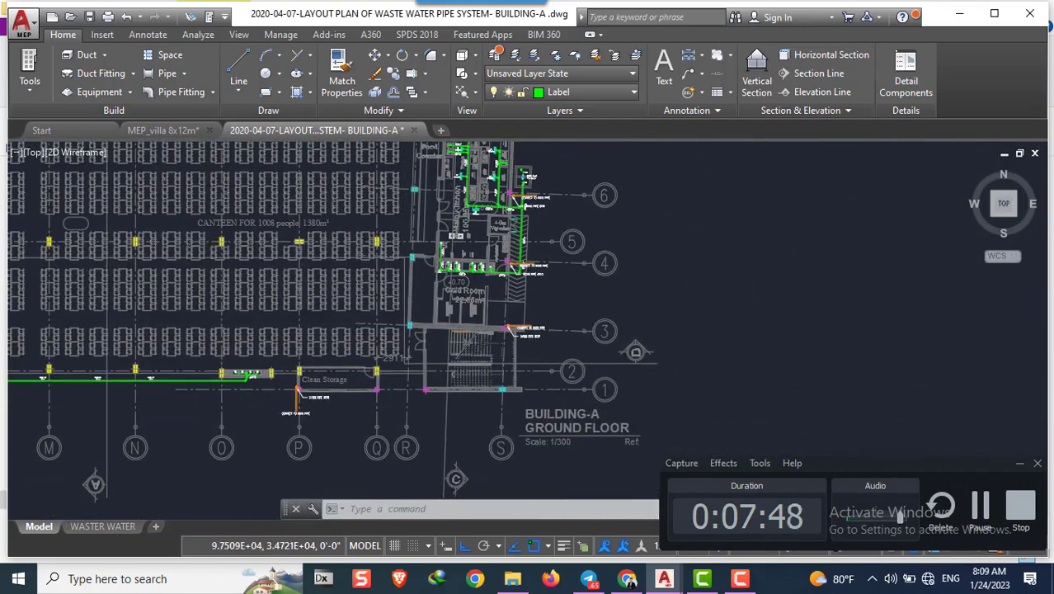
{"action": "middle_click_drag", "start_coordinate": [511, 244], "coordinate": [548, 386]}
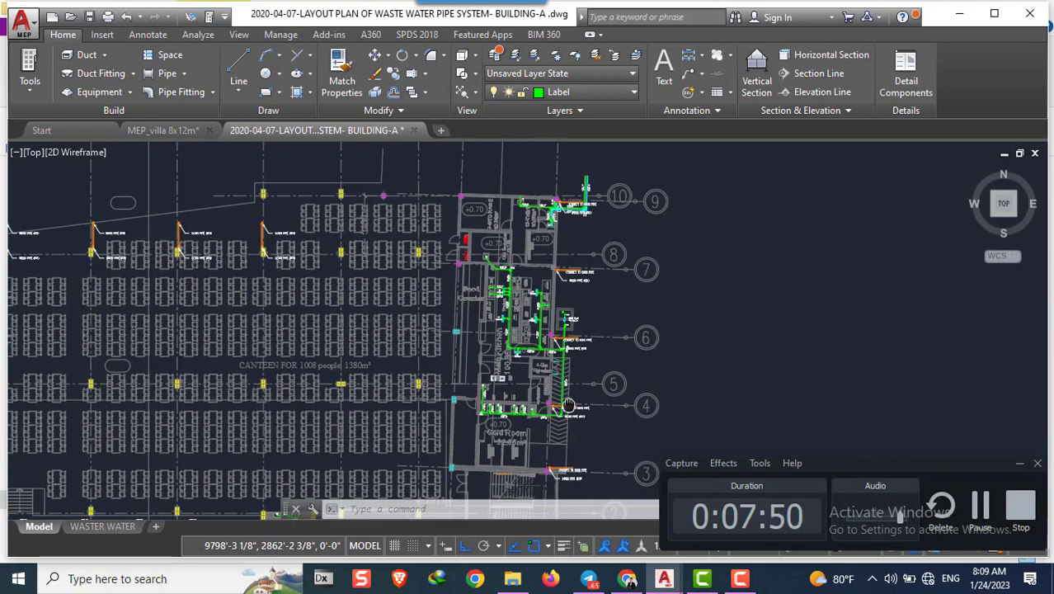
{"action": "middle_click_drag", "start_coordinate": [600, 171], "coordinate": [554, 229]}
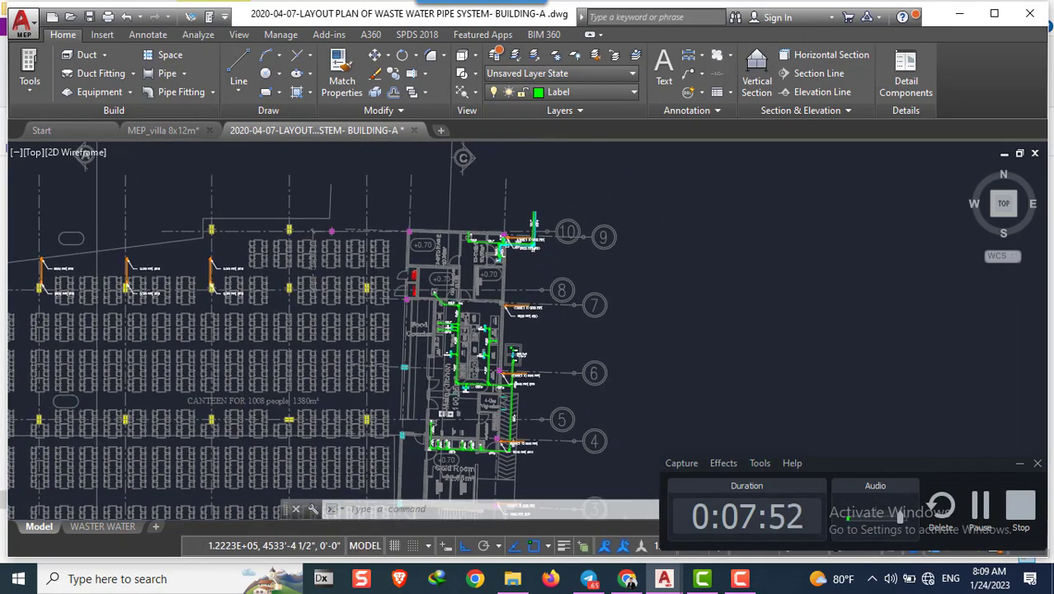
Zoom in on the septic tank block at grid K
{"action": "scroll", "coordinate": [554, 228], "scroll_direction": "up", "scroll_amount": 3}
{"action": "scroll", "coordinate": [544, 218], "scroll_direction": "up", "scroll_amount": 2}
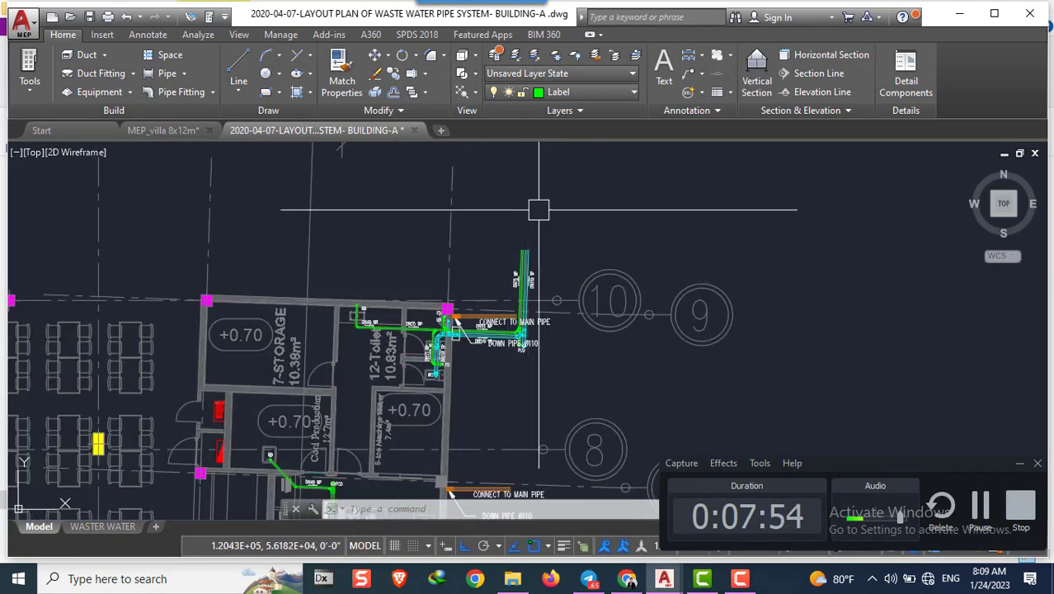
{"action": "scroll", "coordinate": [544, 230], "scroll_direction": "down", "scroll_amount": 4}
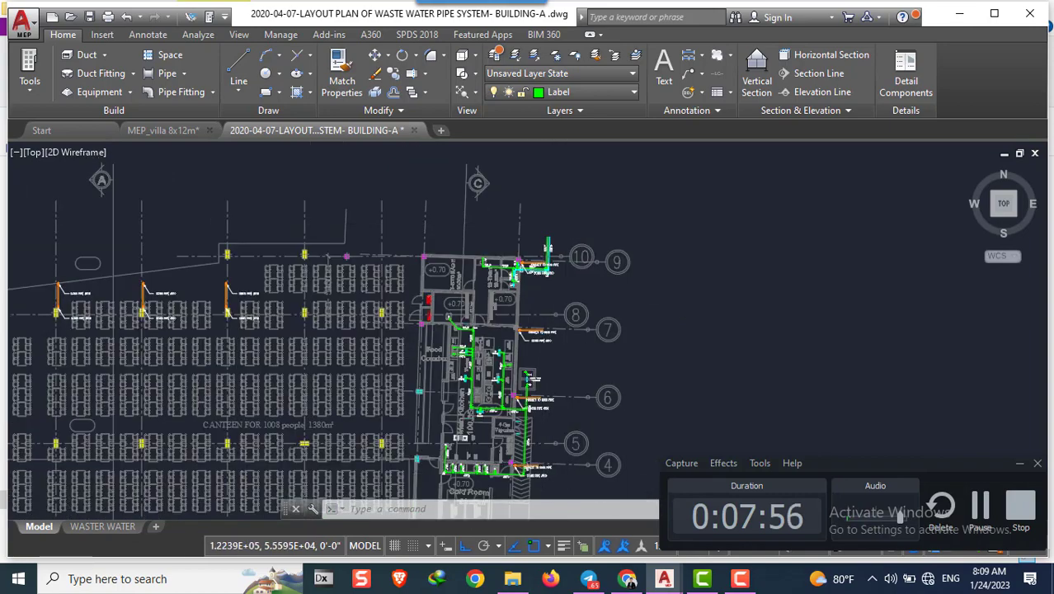
{"action": "scroll", "coordinate": [544, 239], "scroll_direction": "down", "scroll_amount": 2}
{"action": "scroll", "coordinate": [329, 288], "scroll_direction": "down", "scroll_amount": 2}
{"action": "scroll", "coordinate": [223, 321], "scroll_direction": "down", "scroll_amount": 1}
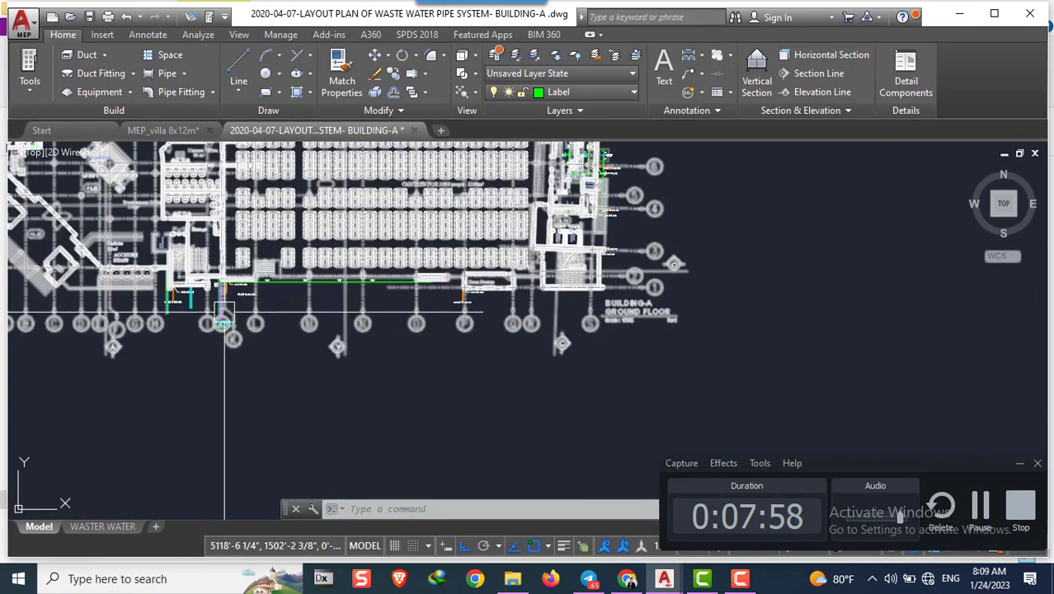
{"action": "middle_click_drag", "start_coordinate": [223, 321], "coordinate": [446, 321]}
{"action": "scroll", "coordinate": [445, 330], "scroll_direction": "up", "scroll_amount": 5}
{"action": "scroll", "coordinate": [429, 334], "scroll_direction": "up", "scroll_amount": 1}
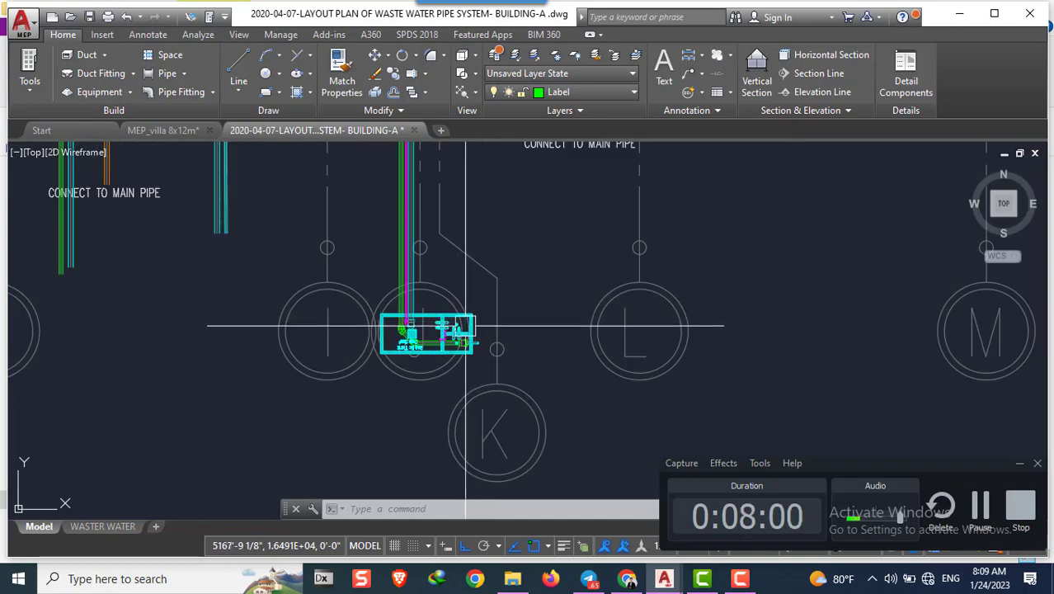
{"action": "scroll", "coordinate": [363, 355], "scroll_direction": "down", "scroll_amount": 3}
{"action": "scroll", "coordinate": [485, 213], "scroll_direction": "up", "scroll_amount": 3}
{"action": "scroll", "coordinate": [485, 213], "scroll_direction": "down", "scroll_amount": 1}
{"action": "scroll", "coordinate": [474, 222], "scroll_direction": "down", "scroll_amount": 1}
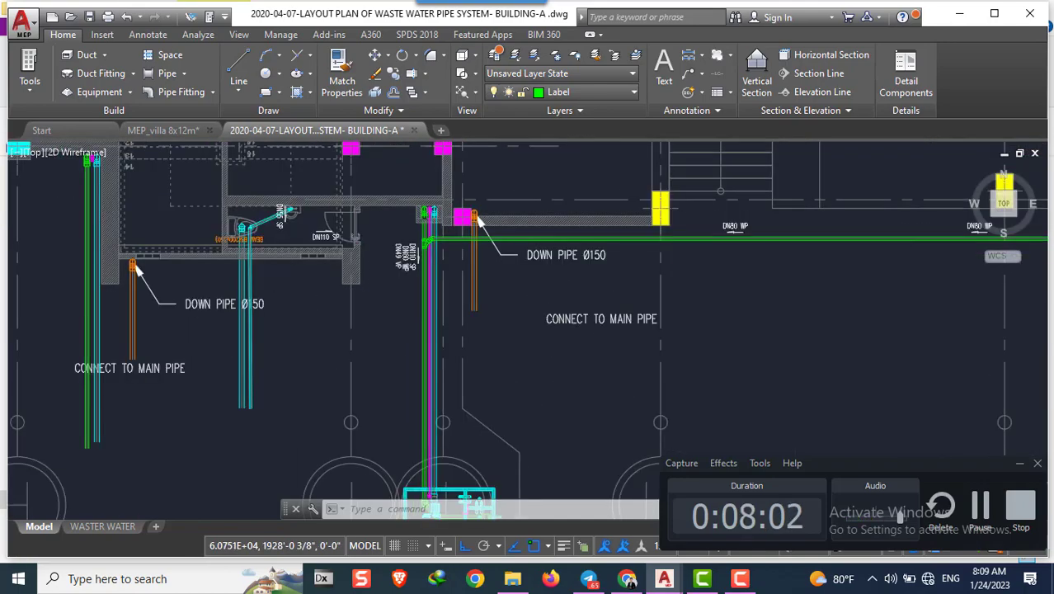
{"action": "scroll", "coordinate": [449, 263], "scroll_direction": "down", "scroll_amount": 1}
{"action": "scroll", "coordinate": [424, 312], "scroll_direction": "down", "scroll_amount": 1}
{"action": "scroll", "coordinate": [429, 321], "scroll_direction": "up", "scroll_amount": 3}
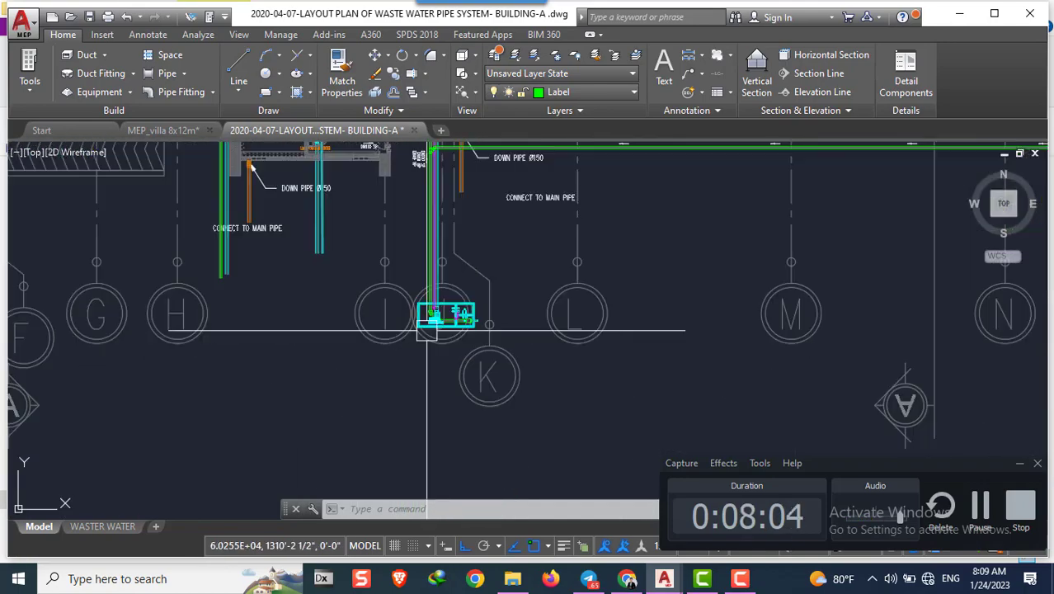
{"action": "scroll", "coordinate": [427, 323], "scroll_direction": "up", "scroll_amount": 5}
Copy the septic tank block and switch to the MEP_villa 8x12m drawing tab
{"action": "left_click", "coordinate": [487, 329]}
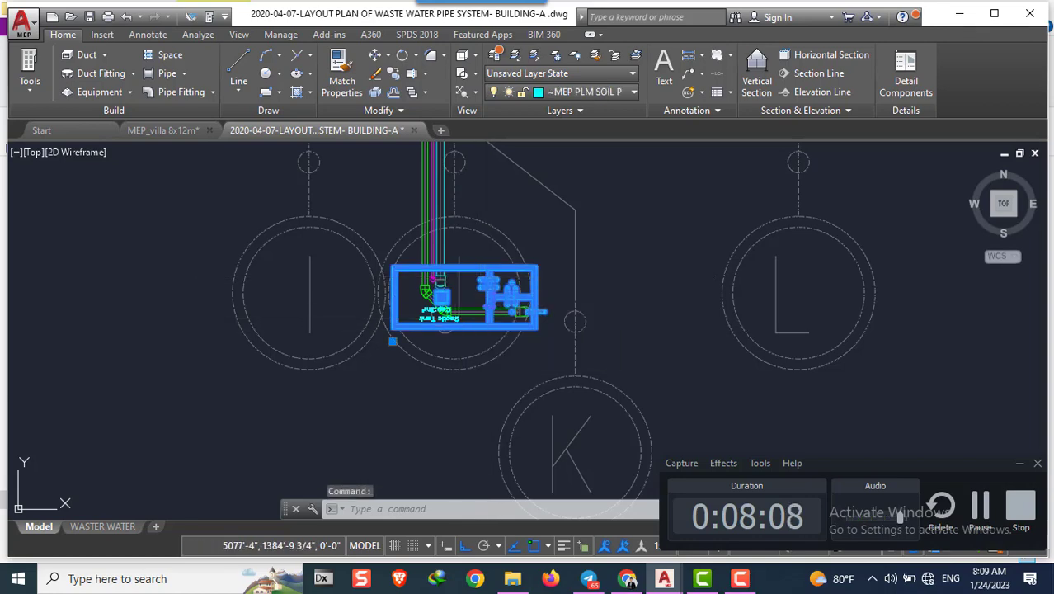
{"action": "key", "text": "Escape"}
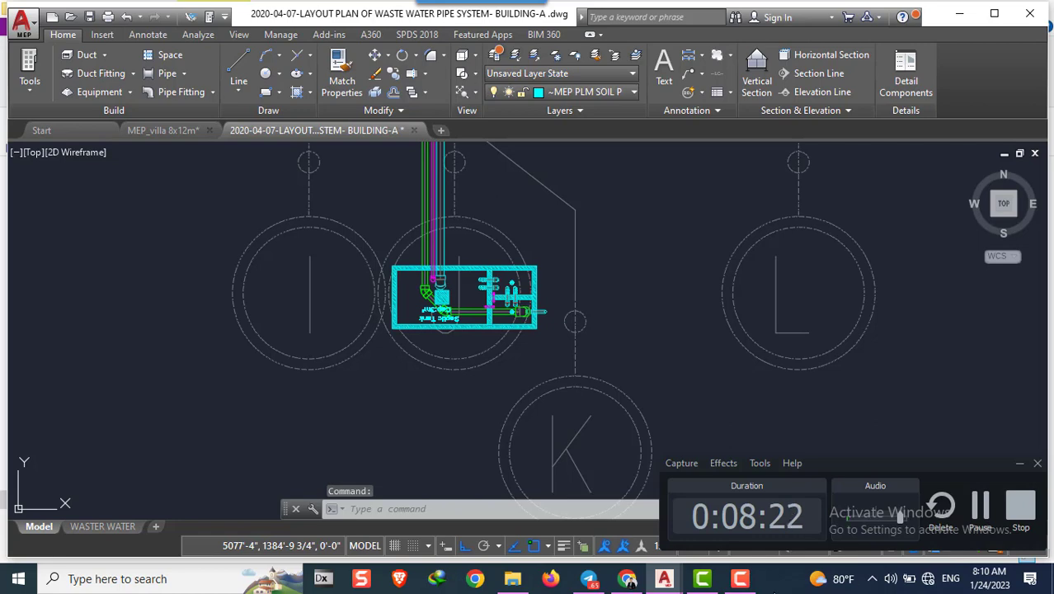
{"action": "left_click", "coordinate": [980, 518]}
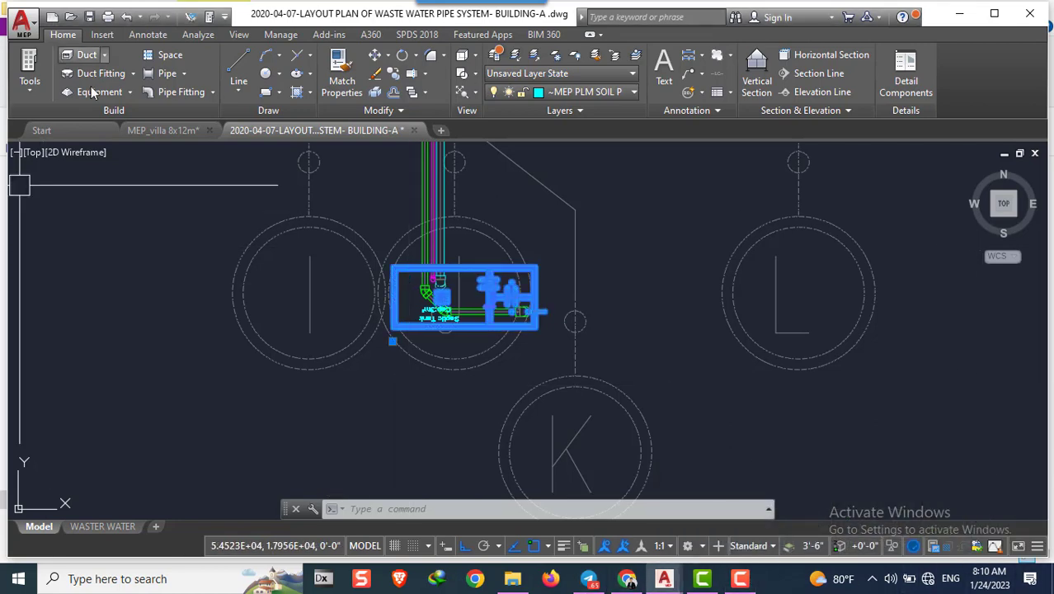
{"action": "left_click", "coordinate": [157, 128]}
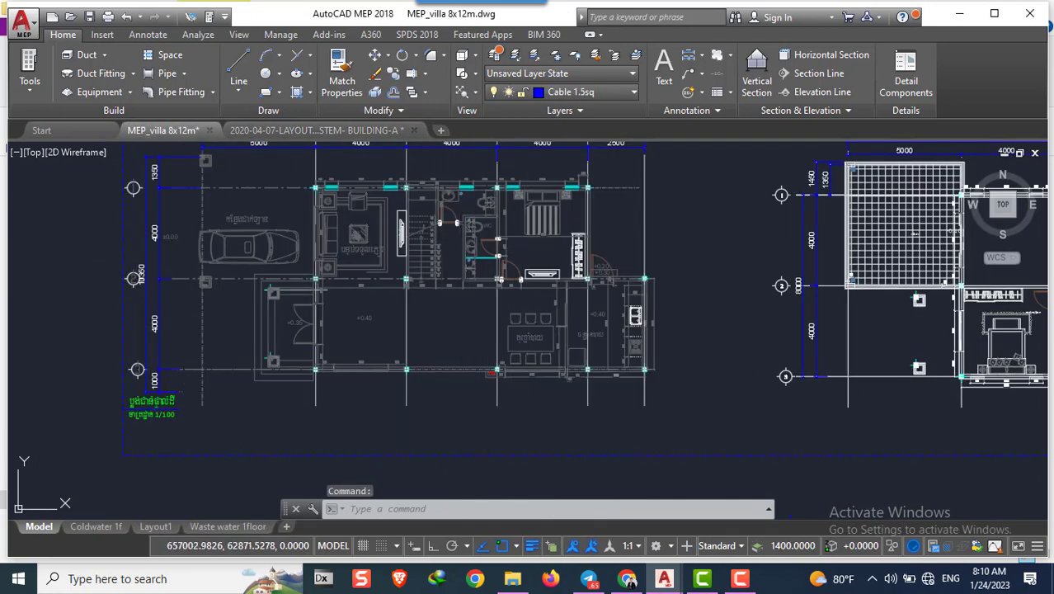
Paste the septic tank block just below the kitchen corner of the villa plan
{"action": "key", "text": "ctrl+v"}
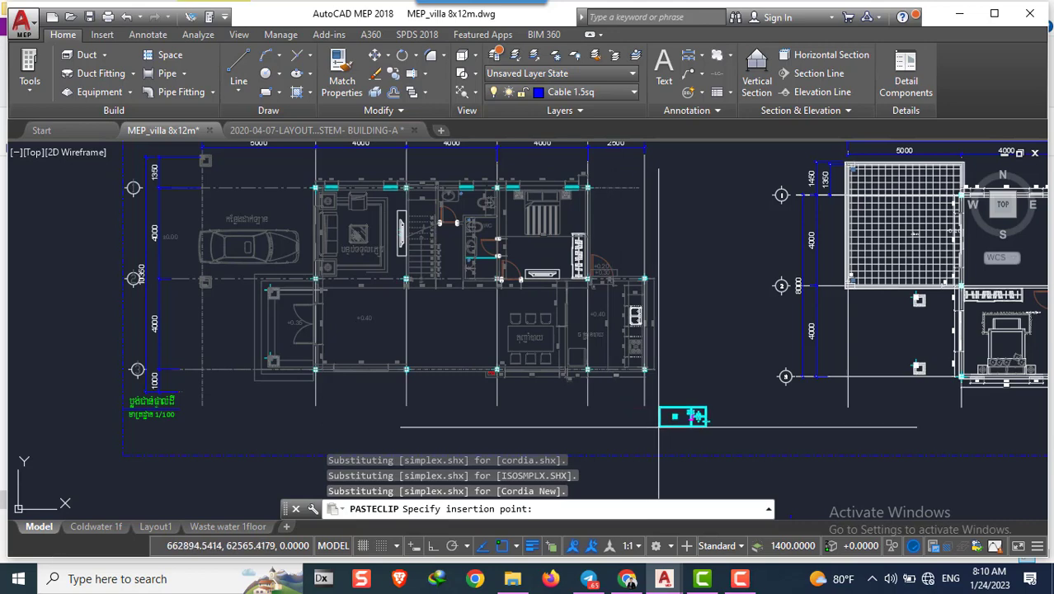
{"action": "scroll", "coordinate": [676, 404], "scroll_direction": "up", "scroll_amount": 2}
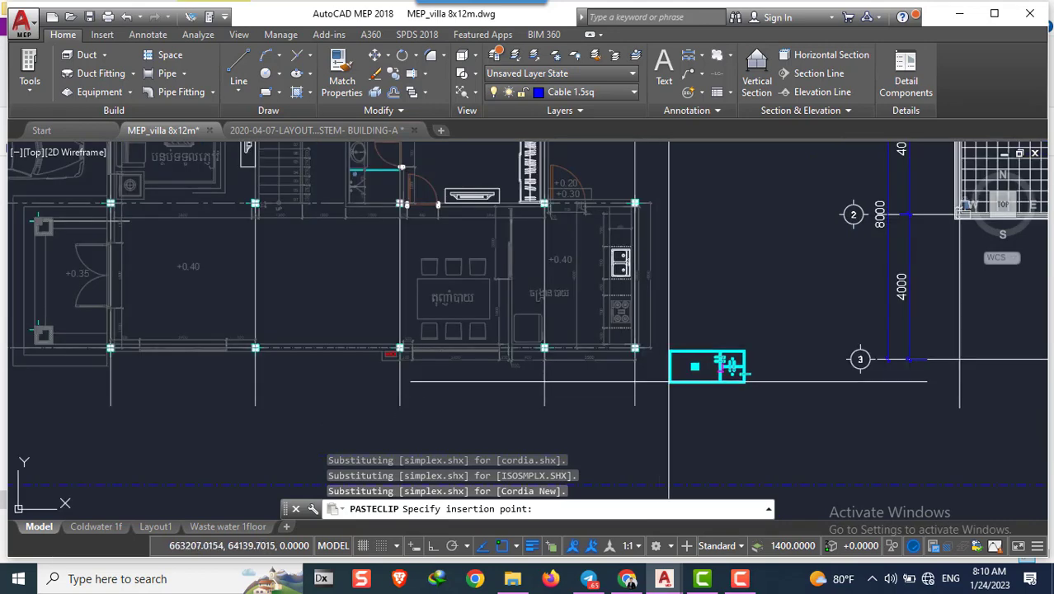
{"action": "left_click", "coordinate": [706, 363]}
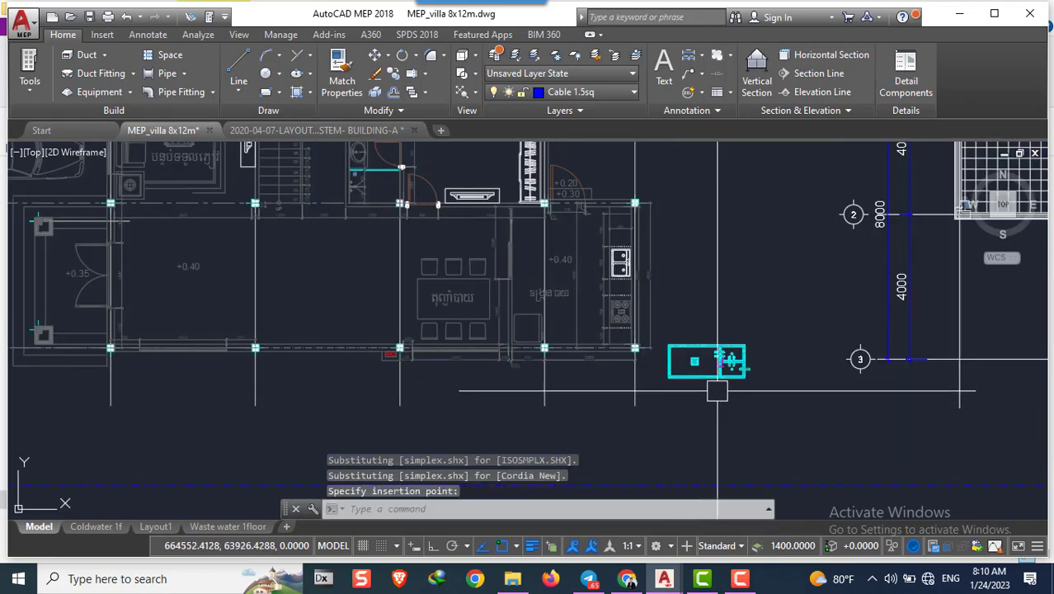
{"action": "key", "text": "Escape"}
{"action": "scroll", "coordinate": [725, 356], "scroll_direction": "up", "scroll_amount": 2}
{"action": "scroll", "coordinate": [726, 357], "scroll_direction": "up", "scroll_amount": 3}
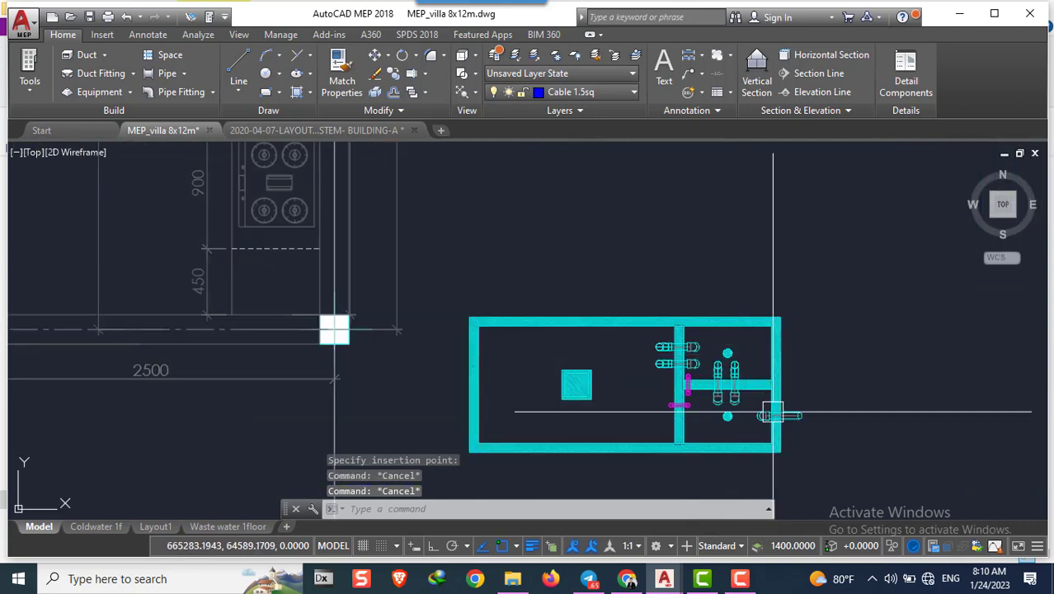
{"action": "scroll", "coordinate": [792, 351], "scroll_direction": "down", "scroll_amount": 3}
{"action": "scroll", "coordinate": [813, 345], "scroll_direction": "down", "scroll_amount": 1}
Select the pasted tank and rotate it 90° upright with Ortho on
{"action": "left_click", "coordinate": [814, 345]}
{"action": "scroll", "coordinate": [817, 342], "scroll_direction": "down", "scroll_amount": 3}
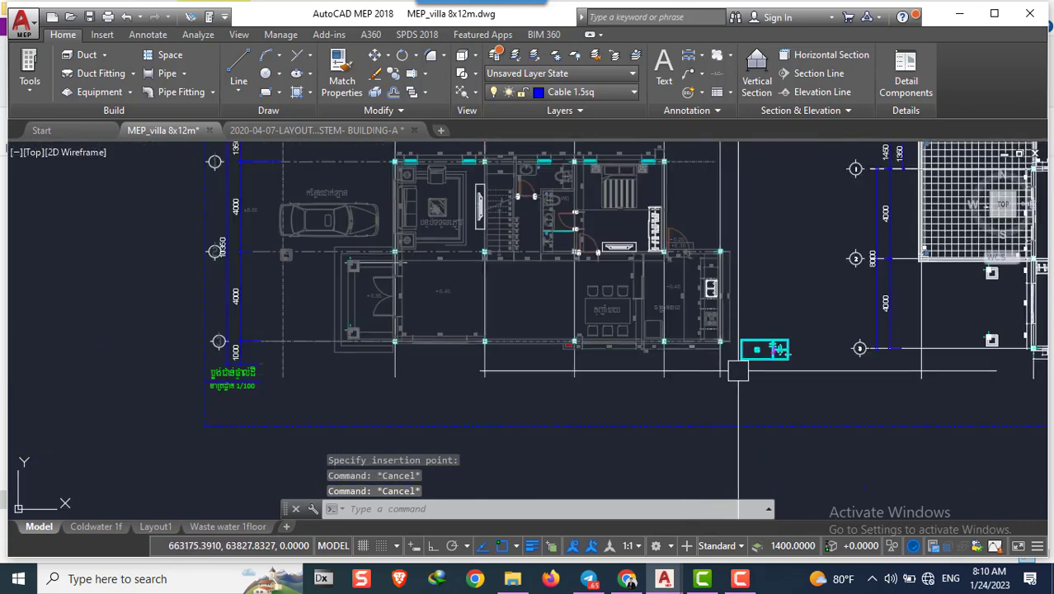
{"action": "scroll", "coordinate": [755, 347], "scroll_direction": "up", "scroll_amount": 3}
{"action": "scroll", "coordinate": [820, 368], "scroll_direction": "up", "scroll_amount": 2}
{"action": "left_click", "coordinate": [819, 365]}
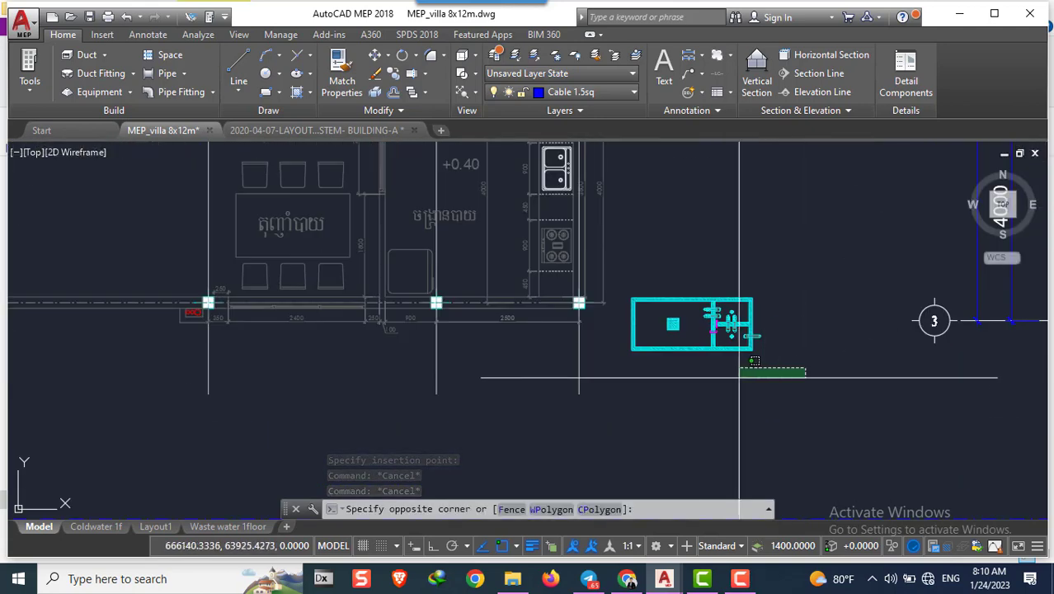
{"action": "type", "text": "f"}
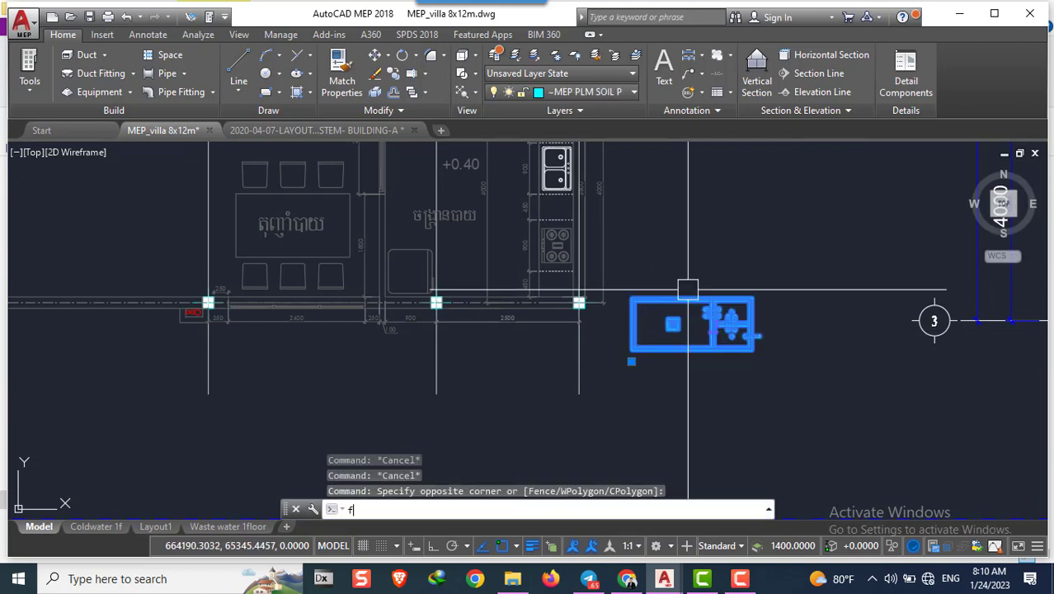
{"action": "key", "text": "BackSpace"}
{"action": "type", "text": "o"}
{"action": "key", "text": "Return"}
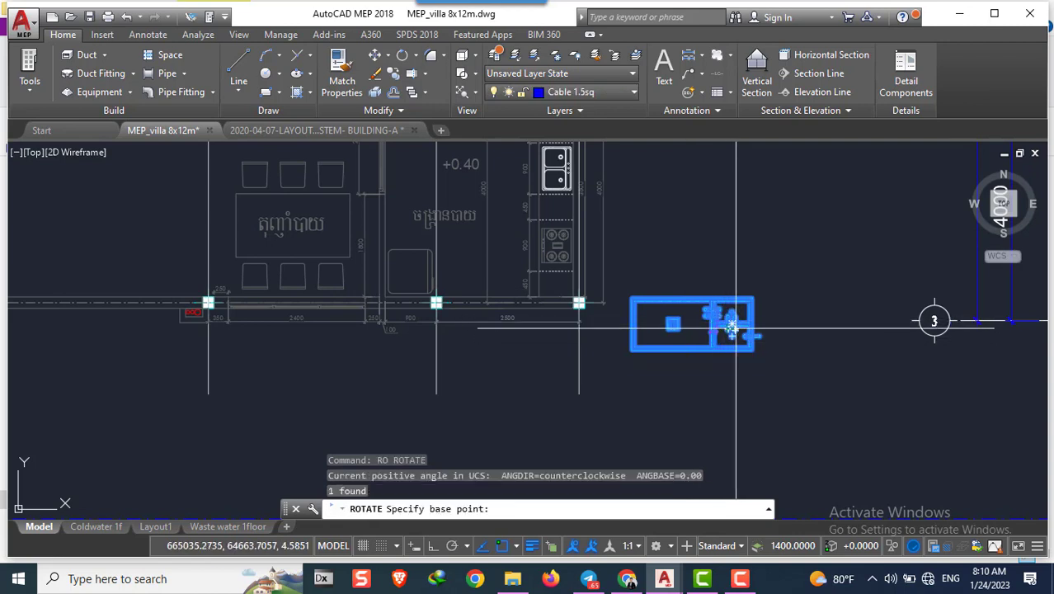
{"action": "left_click", "coordinate": [745, 336]}
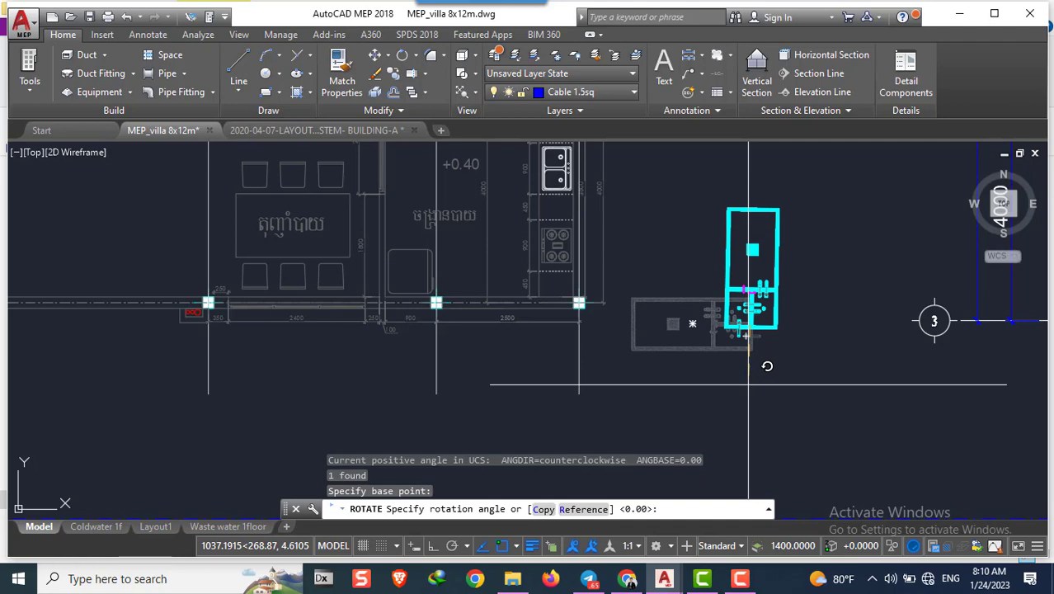
{"action": "key", "text": "F8"}
{"action": "left_click", "coordinate": [747, 381]}
{"action": "scroll", "coordinate": [715, 380], "scroll_direction": "down", "scroll_amount": 5}
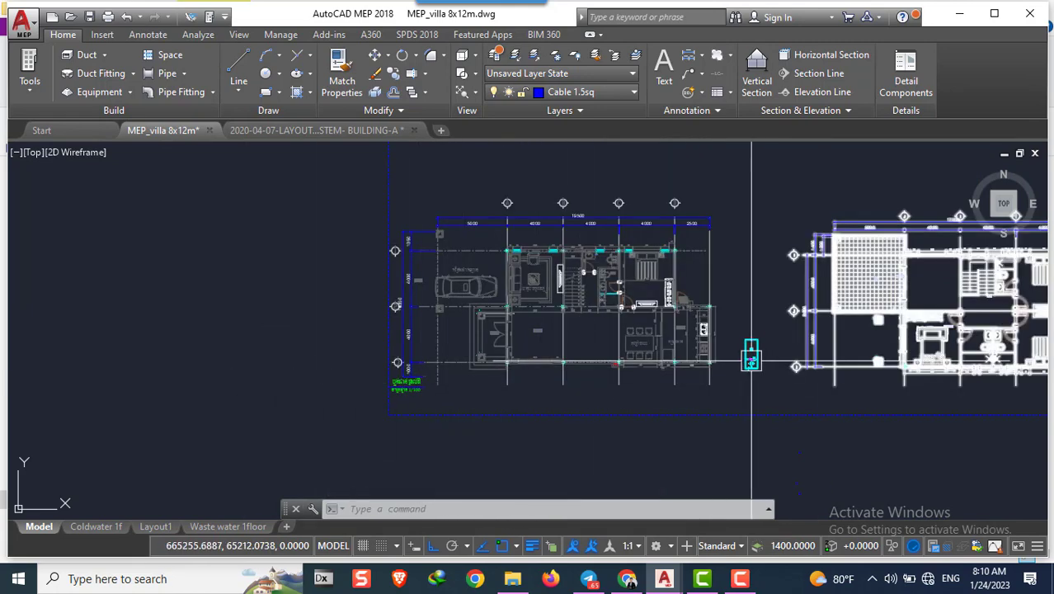
{"action": "scroll", "coordinate": [763, 363], "scroll_direction": "up", "scroll_amount": 5}
Move the upright tank block horizontally left, closer to the kitchen
{"action": "left_click", "coordinate": [813, 441]}
{"action": "left_click", "coordinate": [687, 280]}
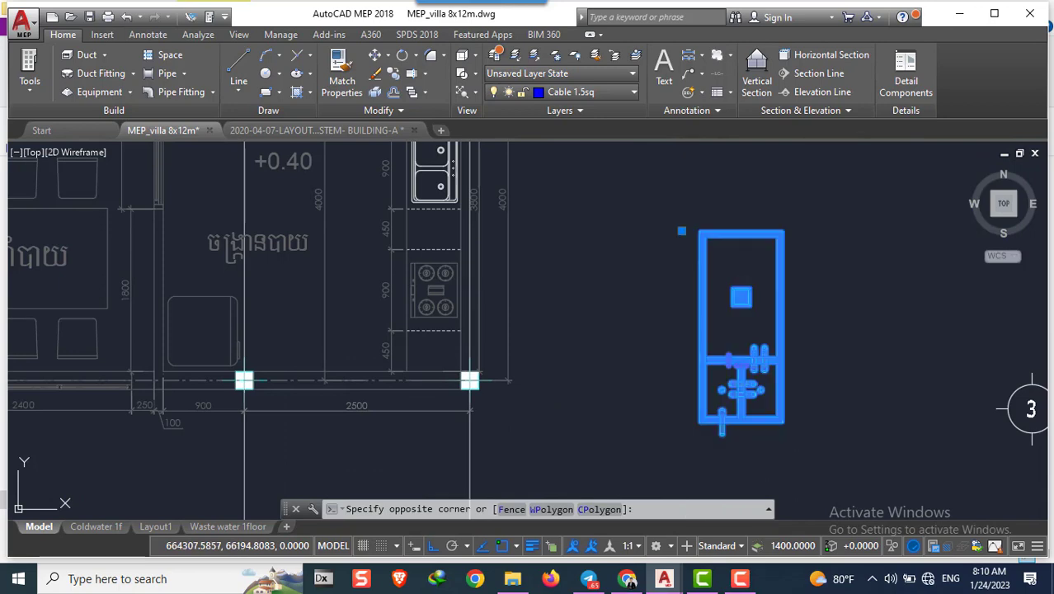
{"action": "type", "text": "m"}
{"action": "key", "text": "Return"}
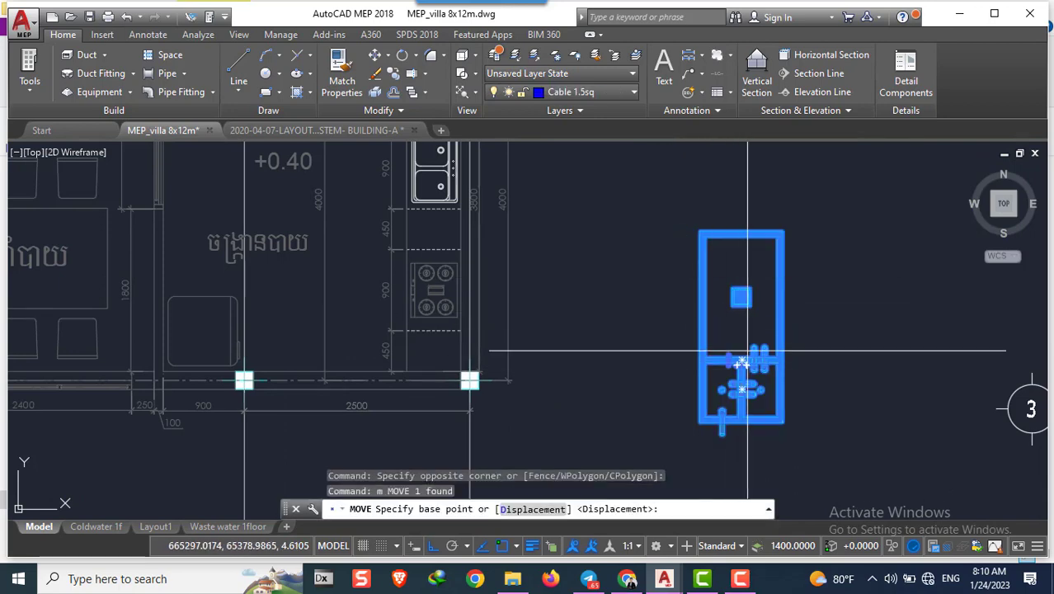
{"action": "left_click", "coordinate": [741, 296]}
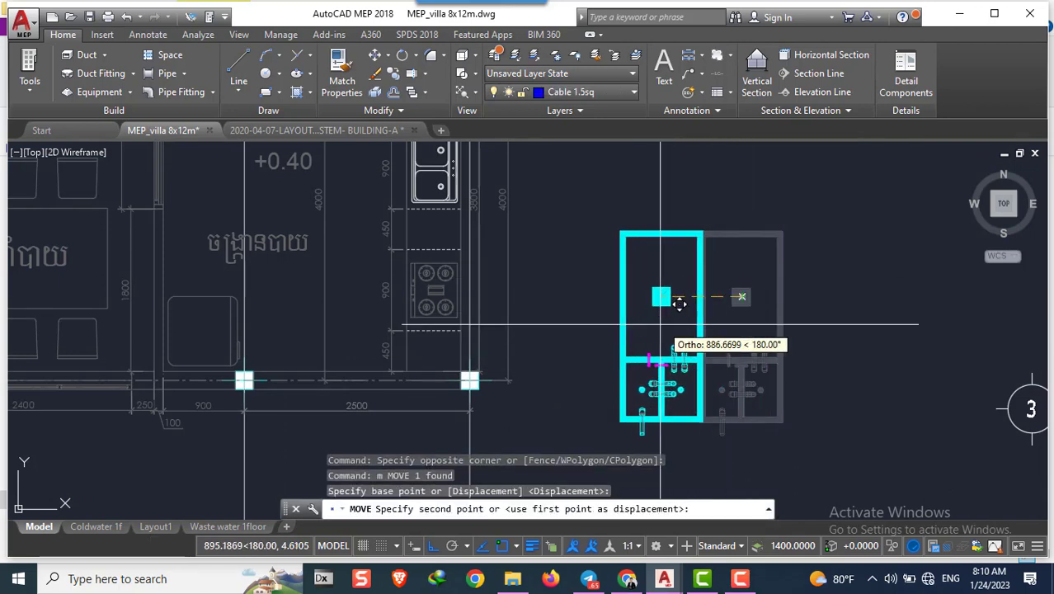
{"action": "left_click", "coordinate": [665, 297]}
Zoom and pan to check the tank block's new position beside the kitchen's 2500-mm bay
{"action": "scroll", "coordinate": [794, 336], "scroll_direction": "down", "scroll_amount": 6}
{"action": "scroll", "coordinate": [793, 336], "scroll_direction": "up", "scroll_amount": 2}
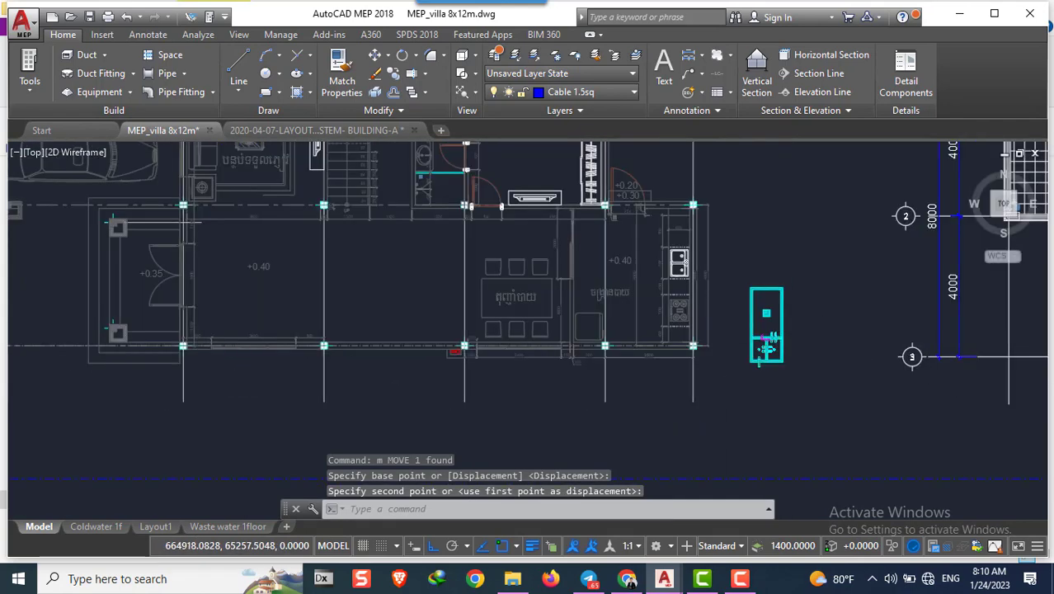
{"action": "scroll", "coordinate": [800, 342], "scroll_direction": "up", "scroll_amount": 2}
{"action": "scroll", "coordinate": [824, 363], "scroll_direction": "up", "scroll_amount": 2}
{"action": "scroll", "coordinate": [837, 371], "scroll_direction": "down", "scroll_amount": 3}
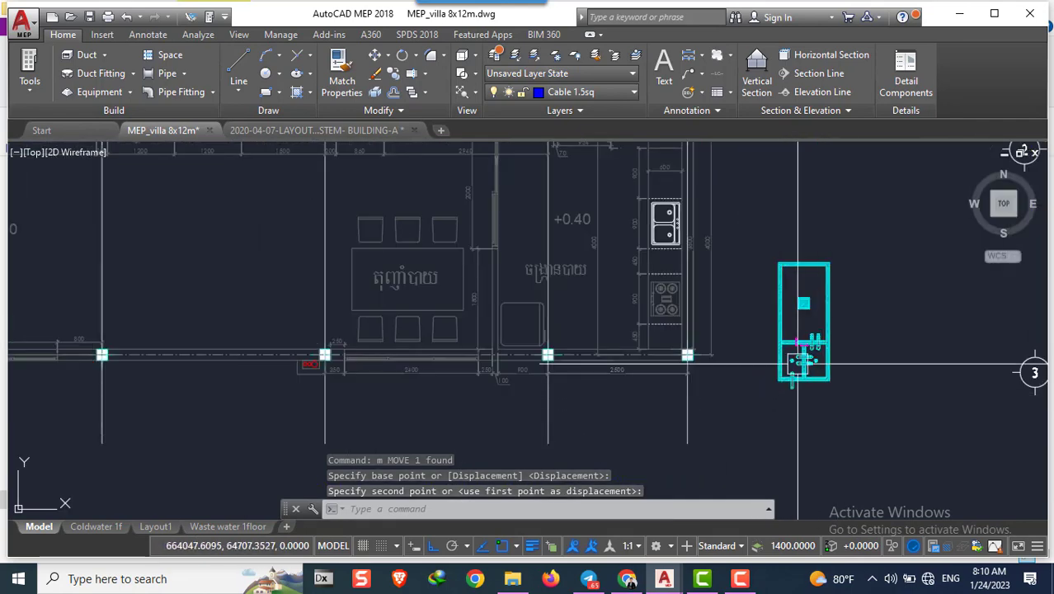
{"action": "scroll", "coordinate": [788, 357], "scroll_direction": "up", "scroll_amount": 4}
{"action": "scroll", "coordinate": [742, 330], "scroll_direction": "down", "scroll_amount": 4}
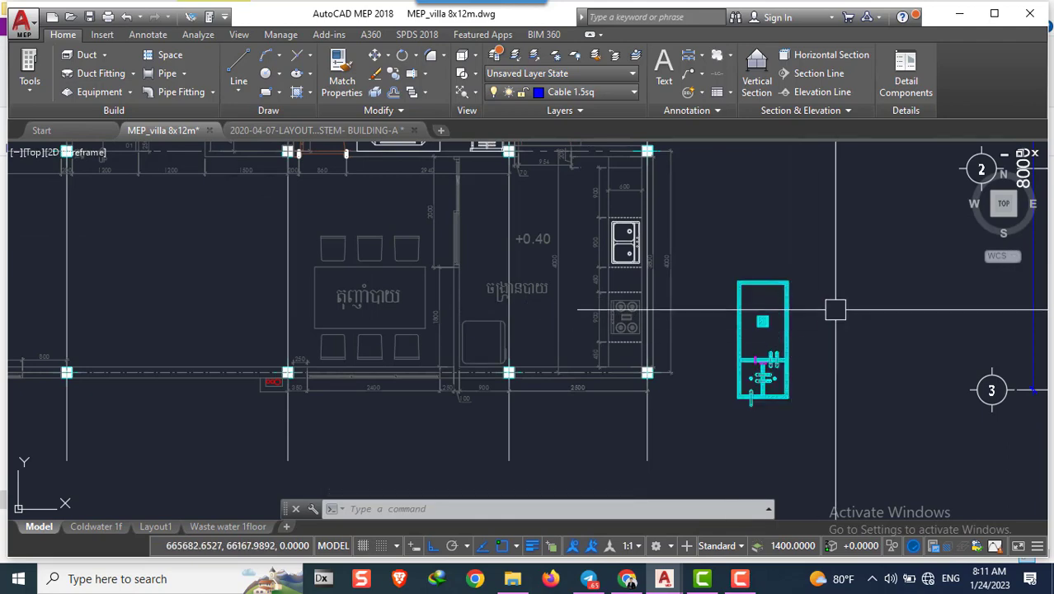
{"action": "scroll", "coordinate": [816, 303], "scroll_direction": "down", "scroll_amount": 2}
{"action": "scroll", "coordinate": [899, 292], "scroll_direction": "up", "scroll_amount": 2}
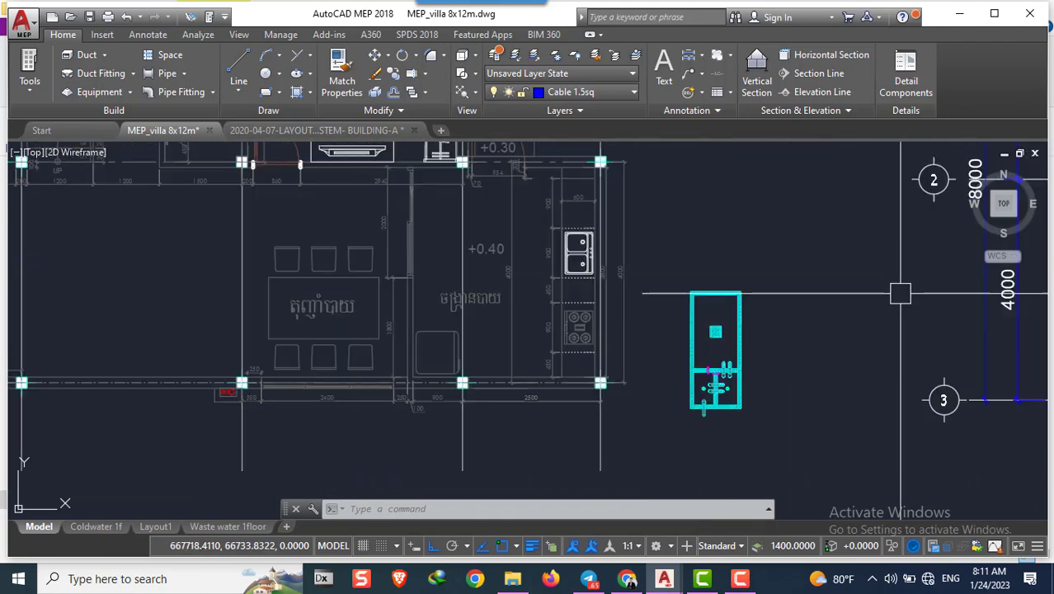
{"action": "scroll", "coordinate": [701, 272], "scroll_direction": "down", "scroll_amount": 3}
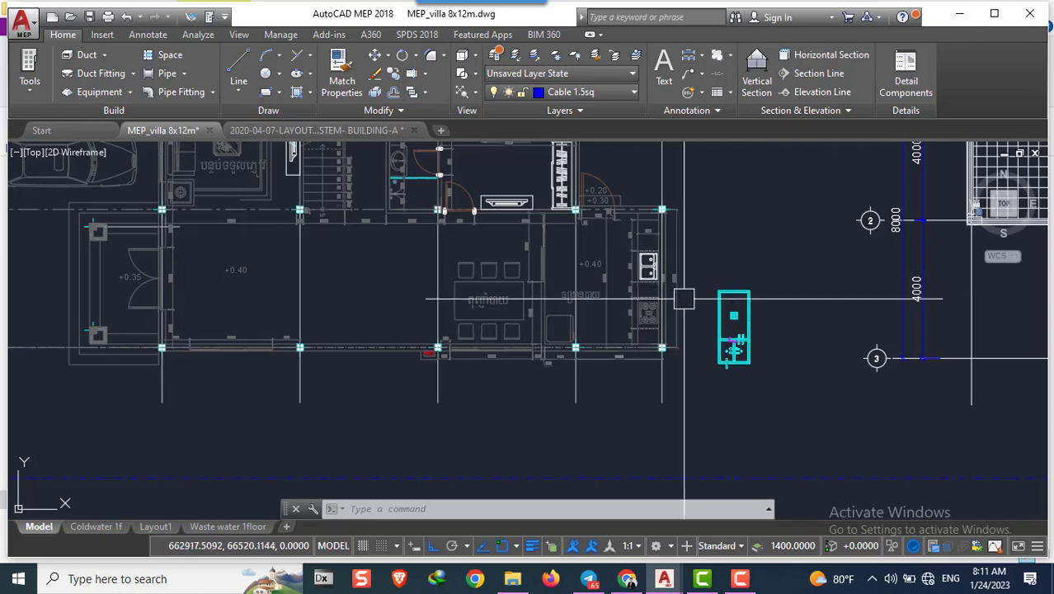
{"action": "scroll", "coordinate": [692, 325], "scroll_direction": "up", "scroll_amount": 5}
{"action": "scroll", "coordinate": [681, 336], "scroll_direction": "up", "scroll_amount": 3}
{"action": "scroll", "coordinate": [561, 330], "scroll_direction": "down", "scroll_amount": 2}
{"action": "scroll", "coordinate": [582, 337], "scroll_direction": "up", "scroll_amount": 1}
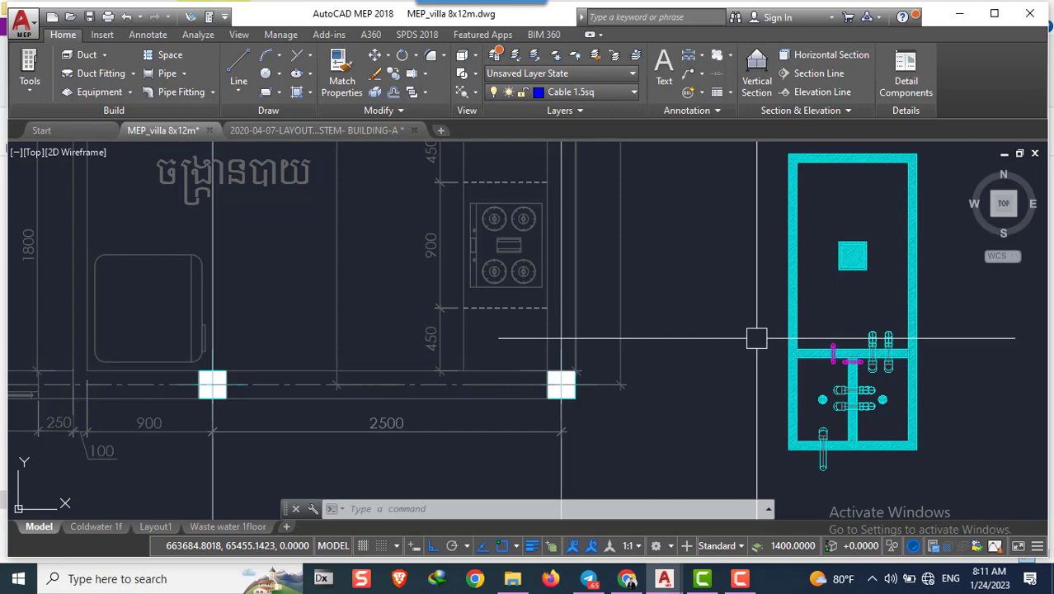
{"action": "scroll", "coordinate": [733, 334], "scroll_direction": "down", "scroll_amount": 4}
{"action": "scroll", "coordinate": [713, 391], "scroll_direction": "up", "scroll_amount": 3}
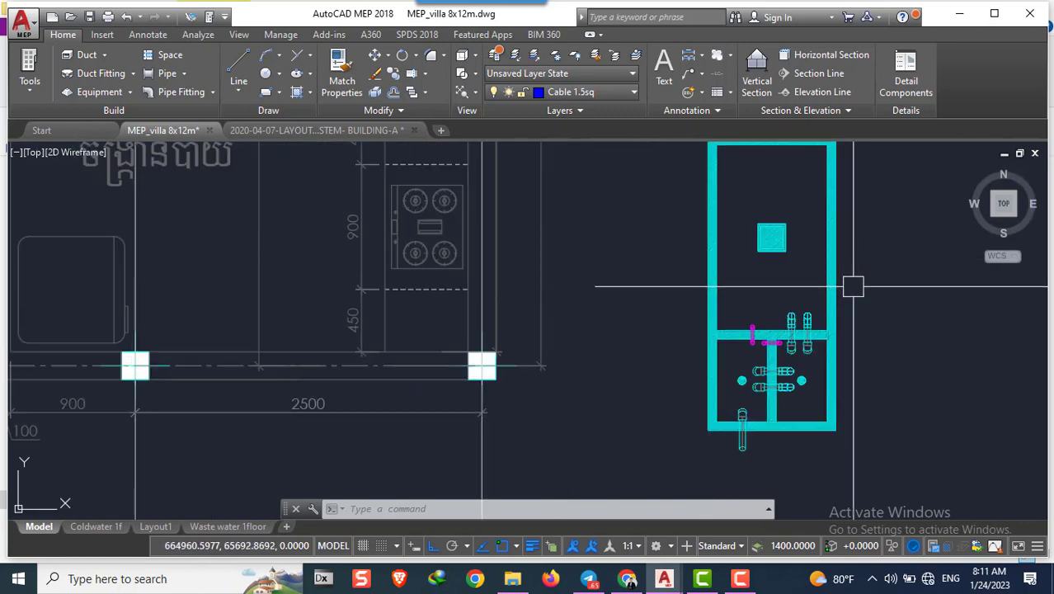
{"action": "scroll", "coordinate": [773, 334], "scroll_direction": "up", "scroll_amount": 2}
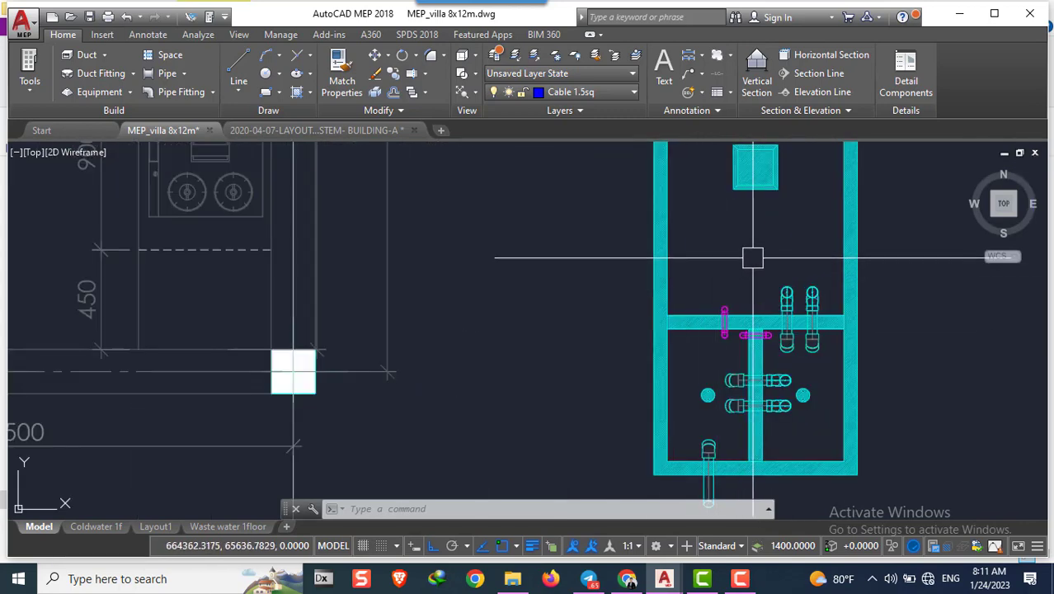
{"action": "scroll", "coordinate": [747, 254], "scroll_direction": "down", "scroll_amount": 3}
{"action": "scroll", "coordinate": [721, 283], "scroll_direction": "up", "scroll_amount": 5}
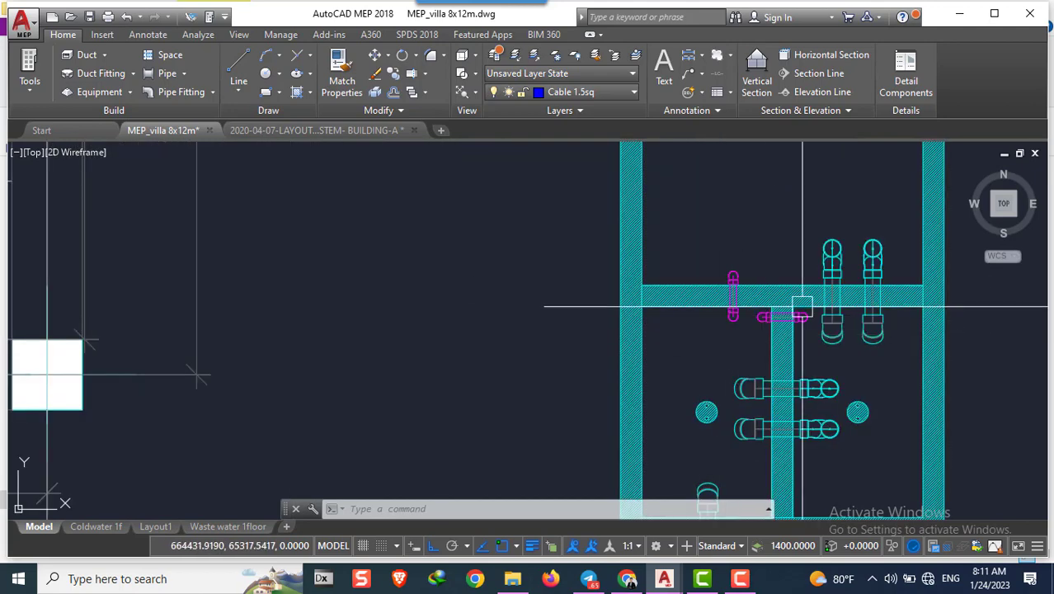
{"action": "scroll", "coordinate": [717, 357], "scroll_direction": "down", "scroll_amount": 4}
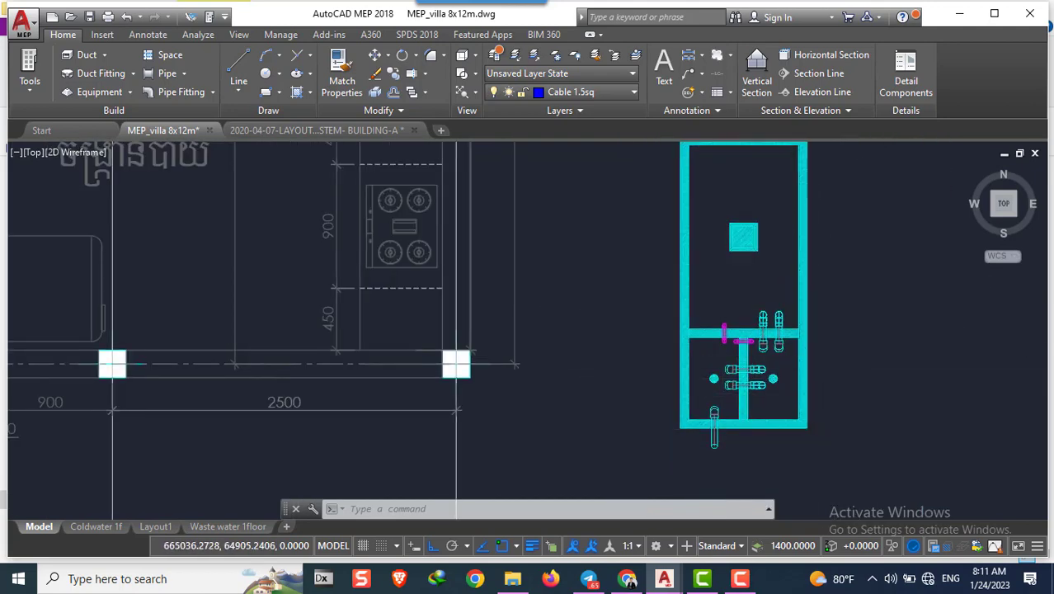
{"action": "scroll", "coordinate": [858, 404], "scroll_direction": "up", "scroll_amount": 2}
{"action": "scroll", "coordinate": [908, 357], "scroll_direction": "down", "scroll_amount": 2}
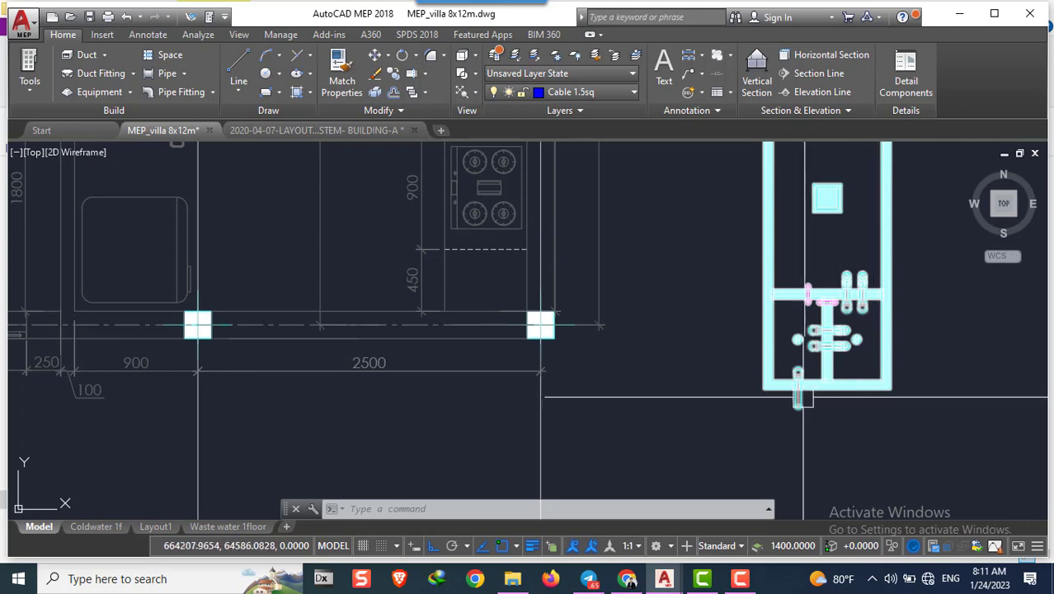
{"action": "scroll", "coordinate": [812, 379], "scroll_direction": "up", "scroll_amount": 2}
{"action": "scroll", "coordinate": [832, 256], "scroll_direction": "up", "scroll_amount": 2}
{"action": "scroll", "coordinate": [832, 256], "scroll_direction": "down", "scroll_amount": 8}
{"action": "scroll", "coordinate": [796, 280], "scroll_direction": "up", "scroll_amount": 3}
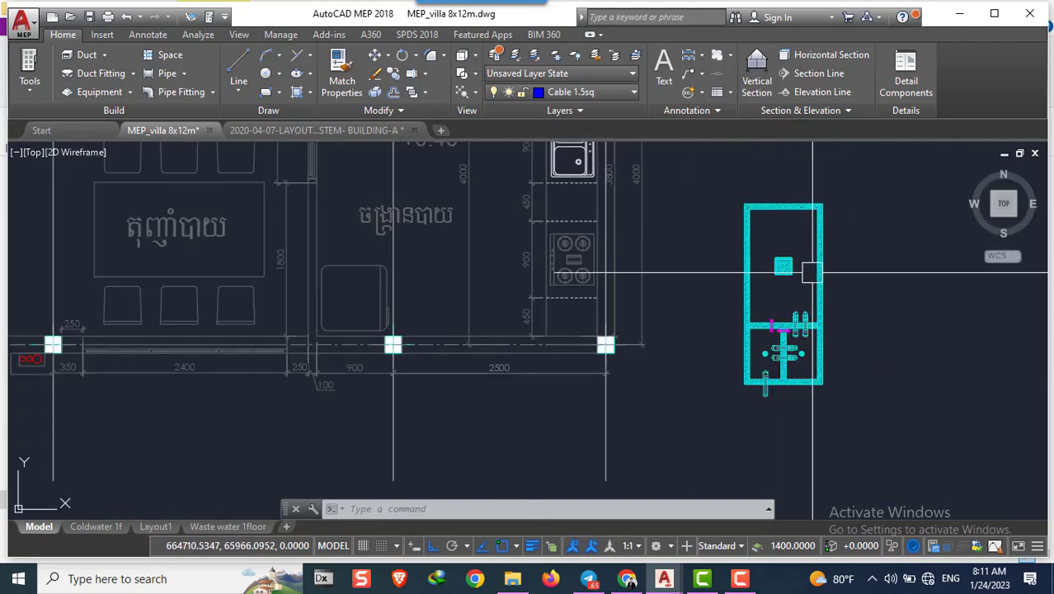
{"action": "scroll", "coordinate": [822, 273], "scroll_direction": "up", "scroll_amount": 2}
{"action": "scroll", "coordinate": [797, 289], "scroll_direction": "down", "scroll_amount": 4}
{"action": "scroll", "coordinate": [793, 265], "scroll_direction": "up", "scroll_amount": 4}
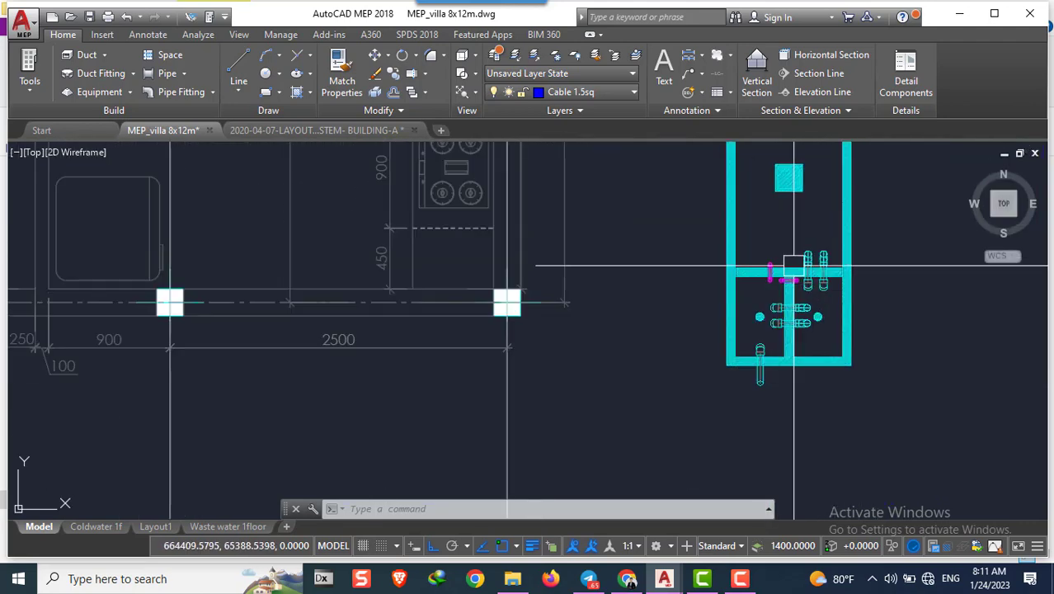
{"action": "scroll", "coordinate": [797, 212], "scroll_direction": "up", "scroll_amount": 2}
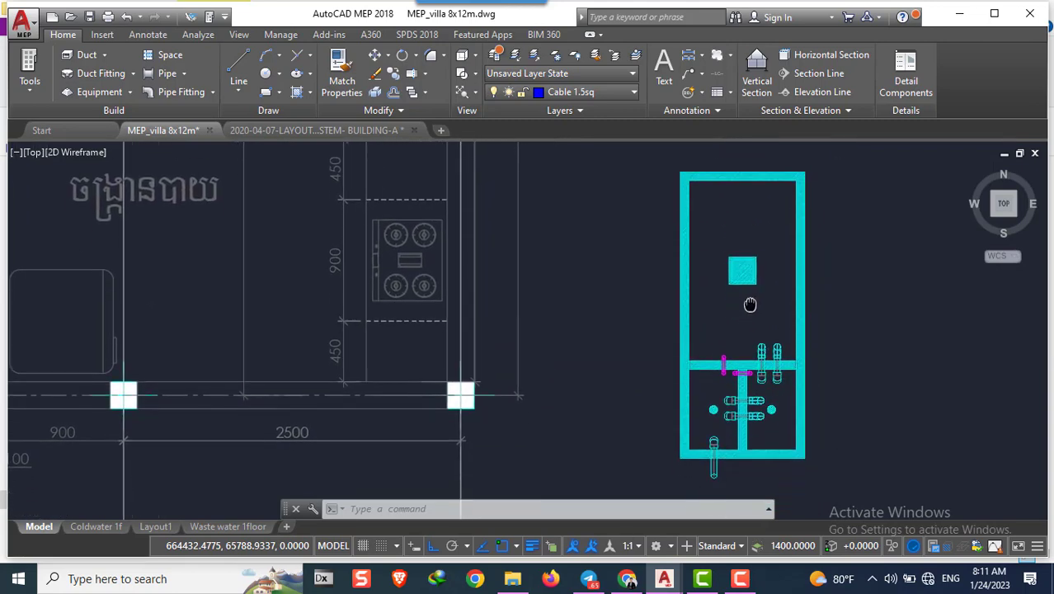
{"action": "scroll", "coordinate": [745, 300], "scroll_direction": "up", "scroll_amount": 2}
{"action": "scroll", "coordinate": [745, 300], "scroll_direction": "down", "scroll_amount": 3}
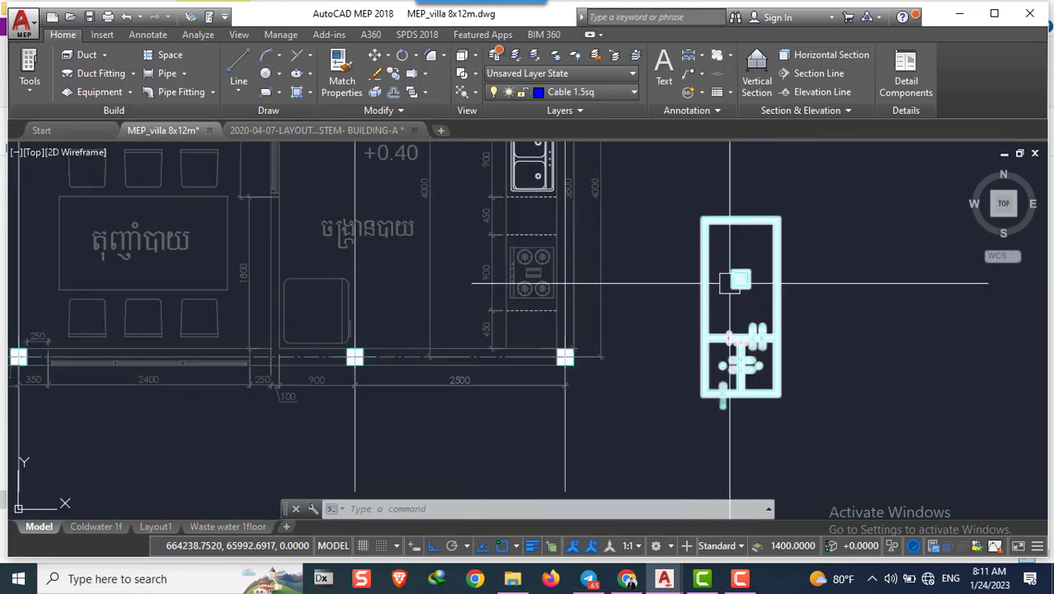
{"action": "scroll", "coordinate": [749, 229], "scroll_direction": "up", "scroll_amount": 2}
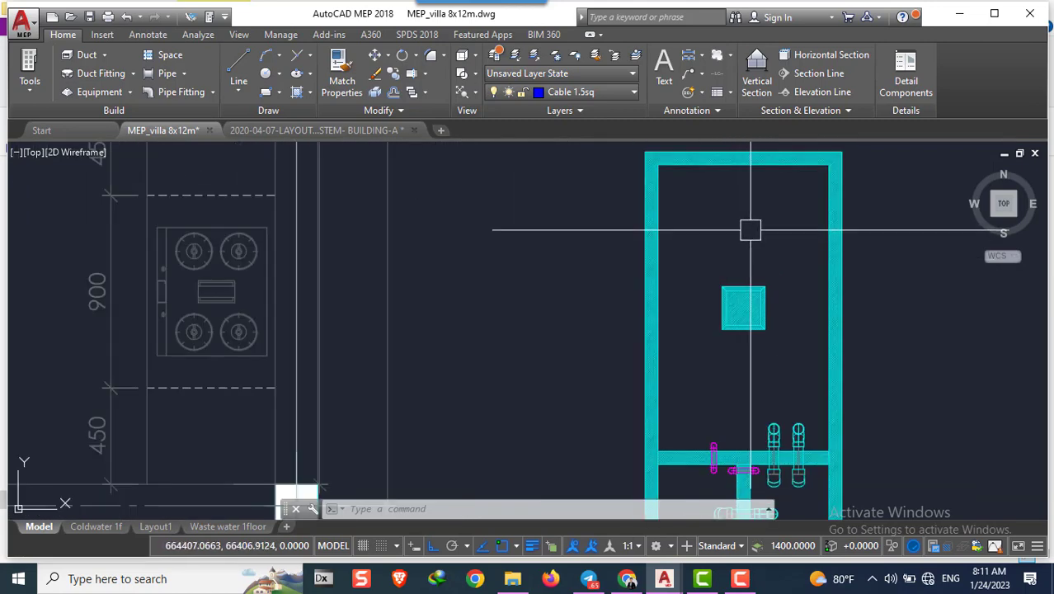
{"action": "scroll", "coordinate": [750, 232], "scroll_direction": "down", "scroll_amount": 2}
{"action": "scroll", "coordinate": [734, 279], "scroll_direction": "up", "scroll_amount": 2}
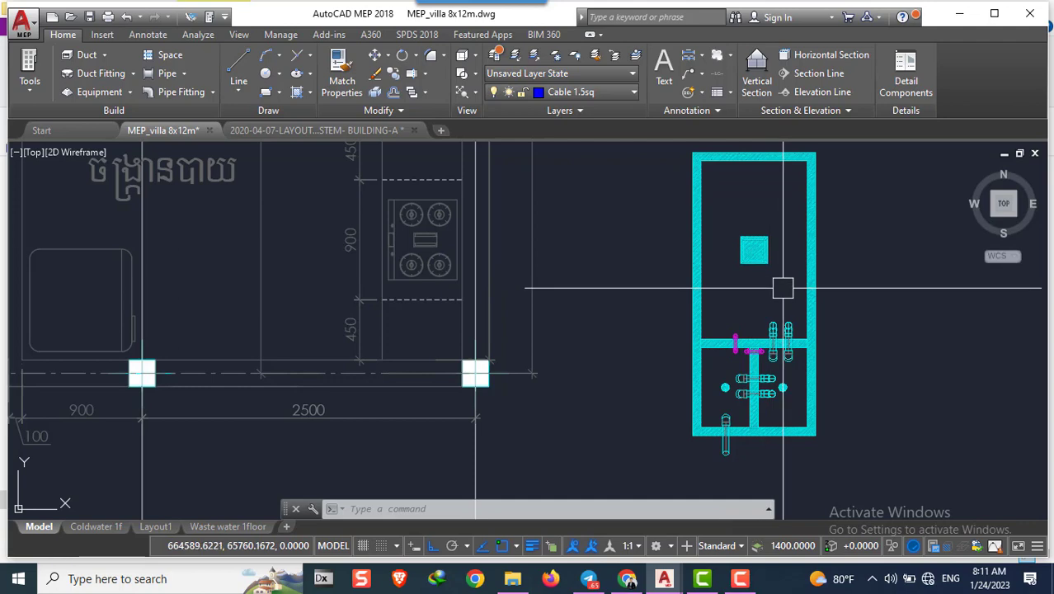
{"action": "scroll", "coordinate": [800, 379], "scroll_direction": "up", "scroll_amount": 2}
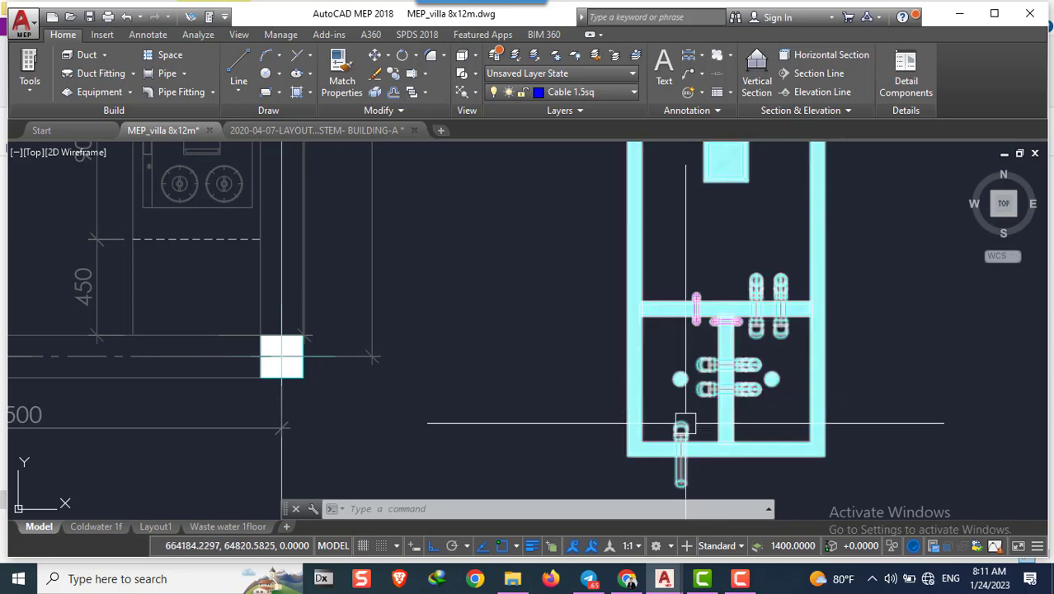
{"action": "scroll", "coordinate": [587, 431], "scroll_direction": "down", "scroll_amount": 2}
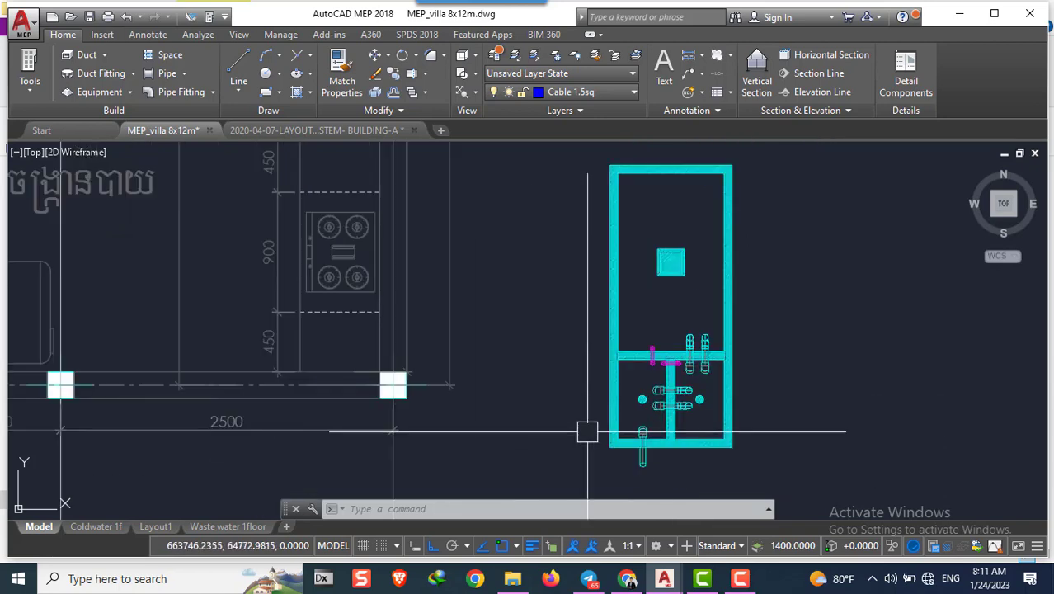
{"action": "middle_click_drag", "start_coordinate": [565, 452], "coordinate": [628, 400]}
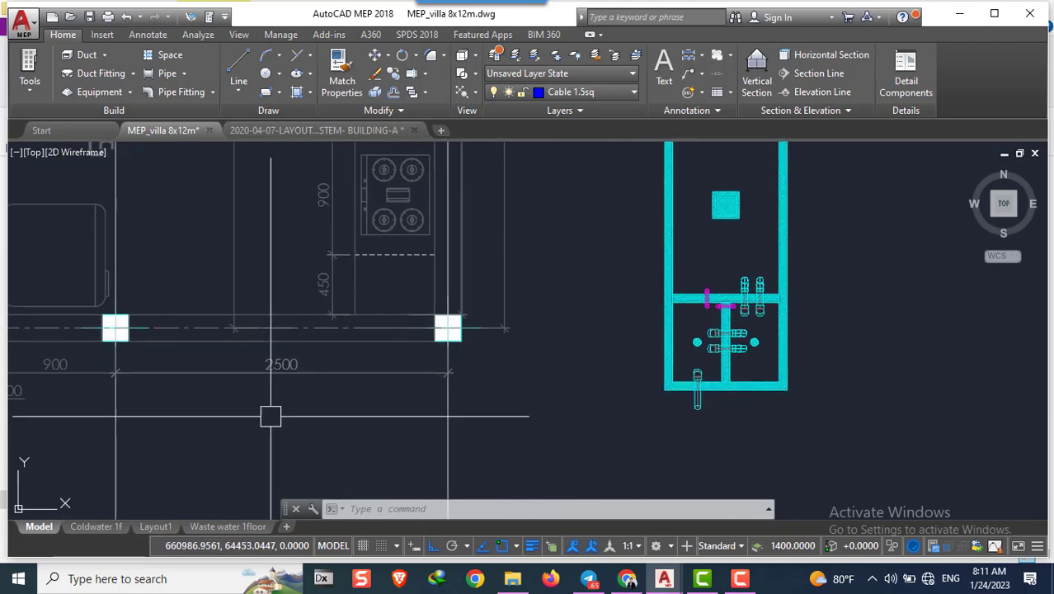
{"action": "middle_click_drag", "start_coordinate": [738, 359], "coordinate": [626, 399]}
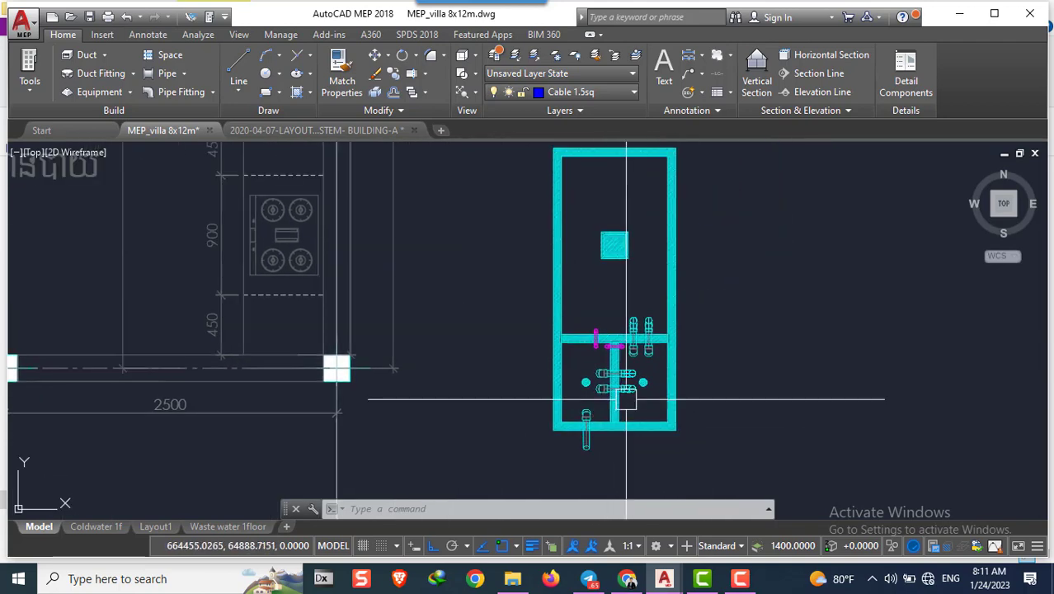
Mirror the septic tank block about a vertical line, erasing the original
{"action": "left_click", "coordinate": [584, 431]}
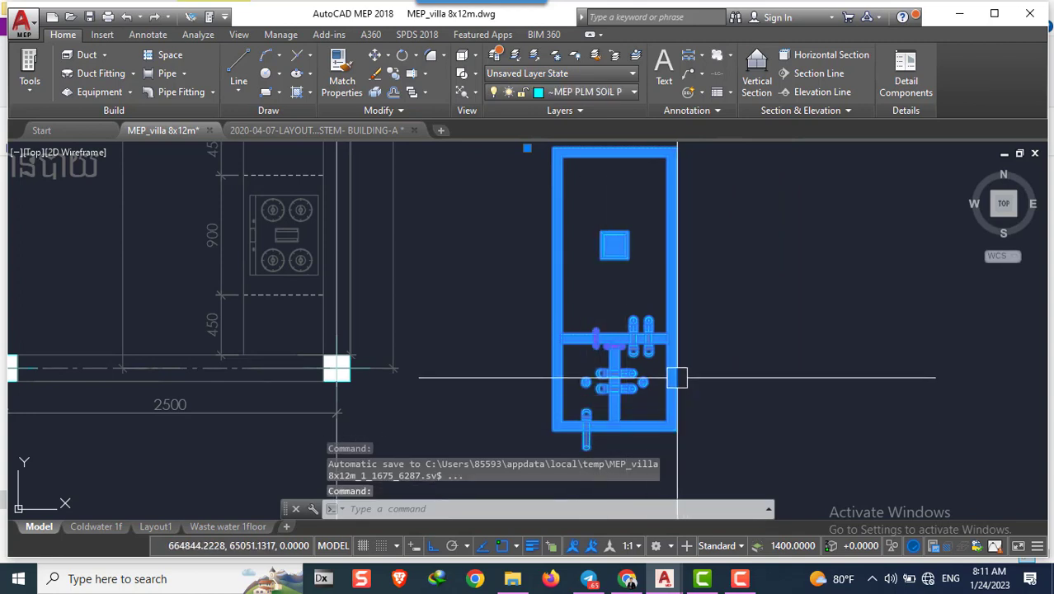
{"action": "type", "text": "m"}
{"action": "key", "text": "Return"}
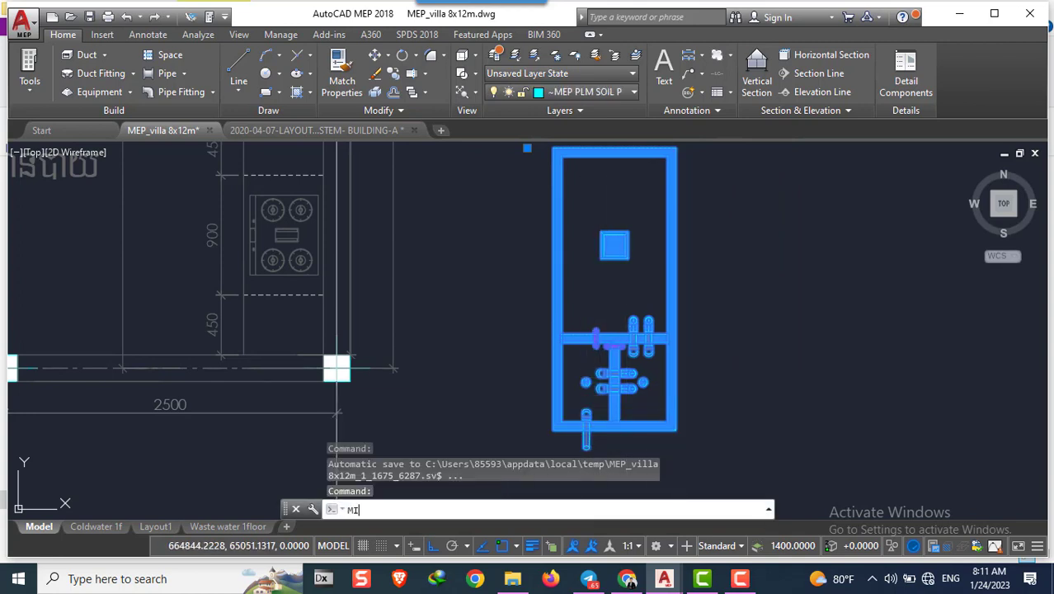
{"action": "left_click", "coordinate": [614, 382]}
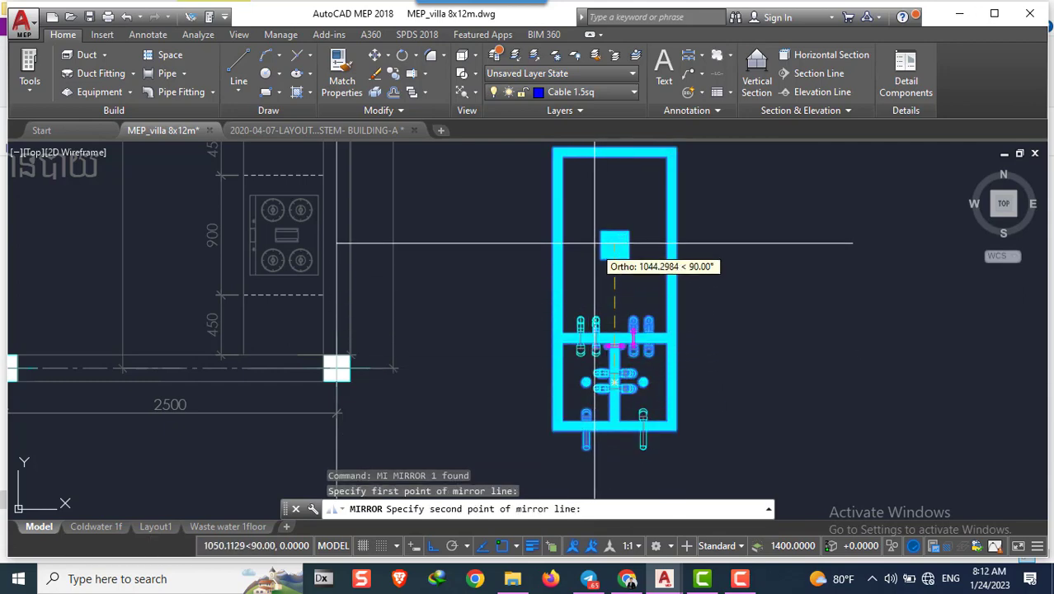
{"action": "left_click", "coordinate": [478, 200]}
{"action": "type", "text": "y"}
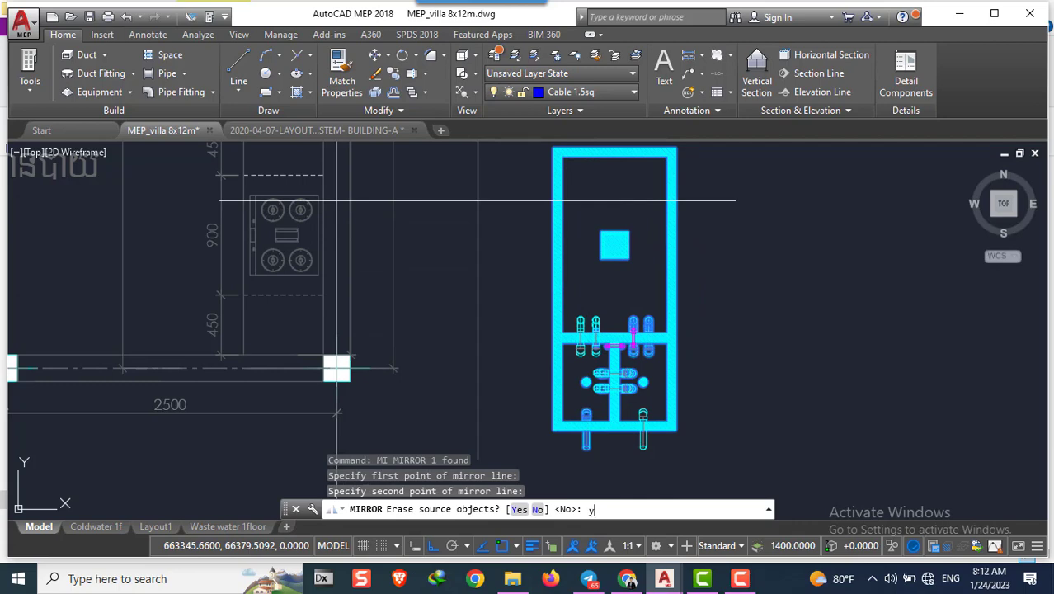
{"action": "key", "text": "Return"}
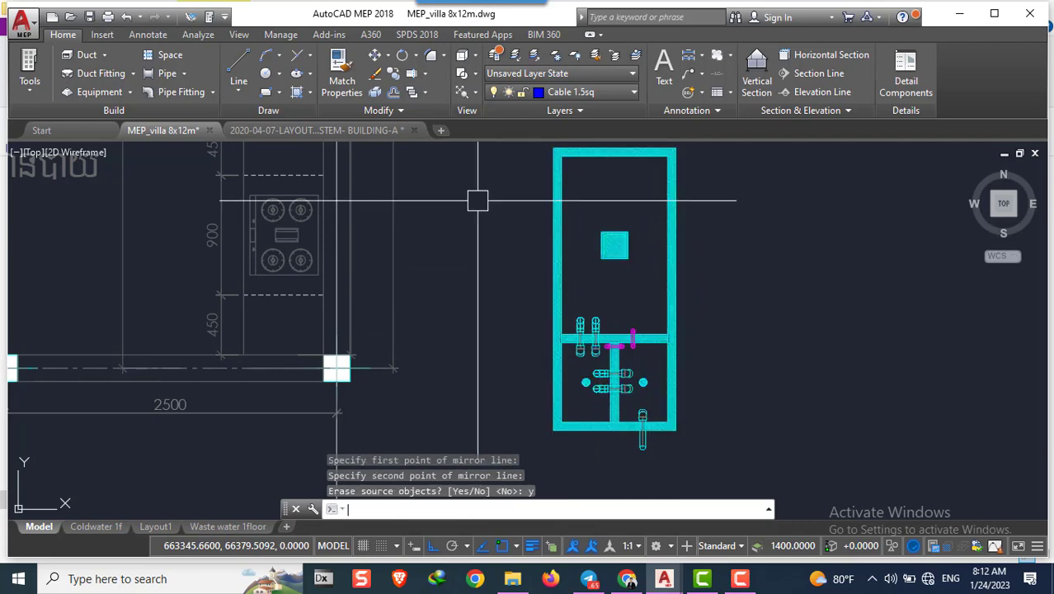
{"action": "scroll", "coordinate": [757, 256], "scroll_direction": "down", "scroll_amount": 2}
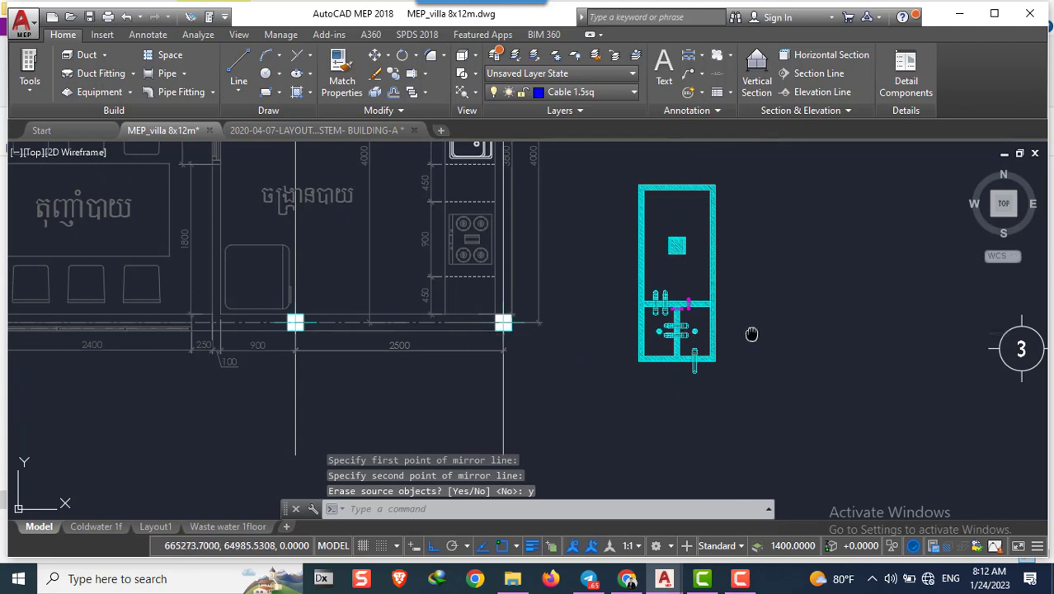
{"action": "middle_click_drag", "start_coordinate": [753, 331], "coordinate": [670, 367]}
{"action": "scroll", "coordinate": [757, 287], "scroll_direction": "down", "scroll_amount": 2}
{"action": "scroll", "coordinate": [663, 371], "scroll_direction": "up", "scroll_amount": 2}
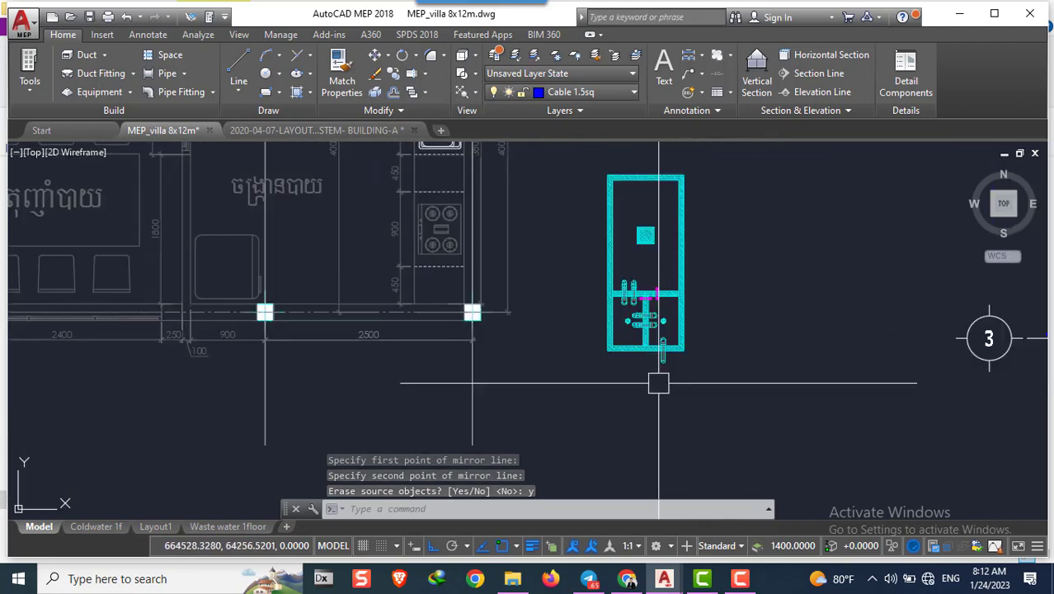
{"action": "scroll", "coordinate": [648, 283], "scroll_direction": "down", "scroll_amount": 2}
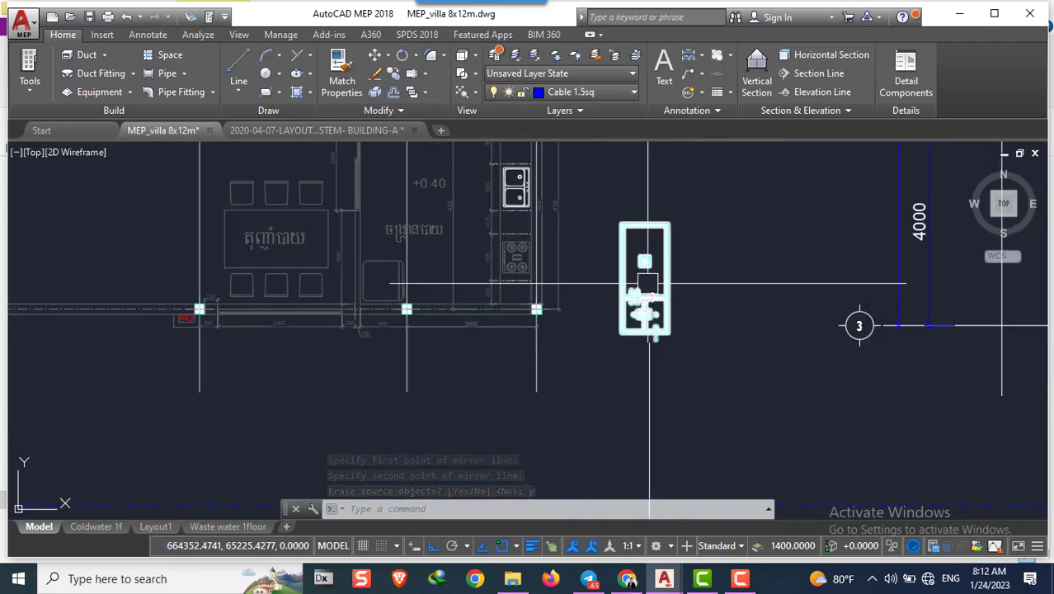
{"action": "scroll", "coordinate": [647, 227], "scroll_direction": "up", "scroll_amount": 2}
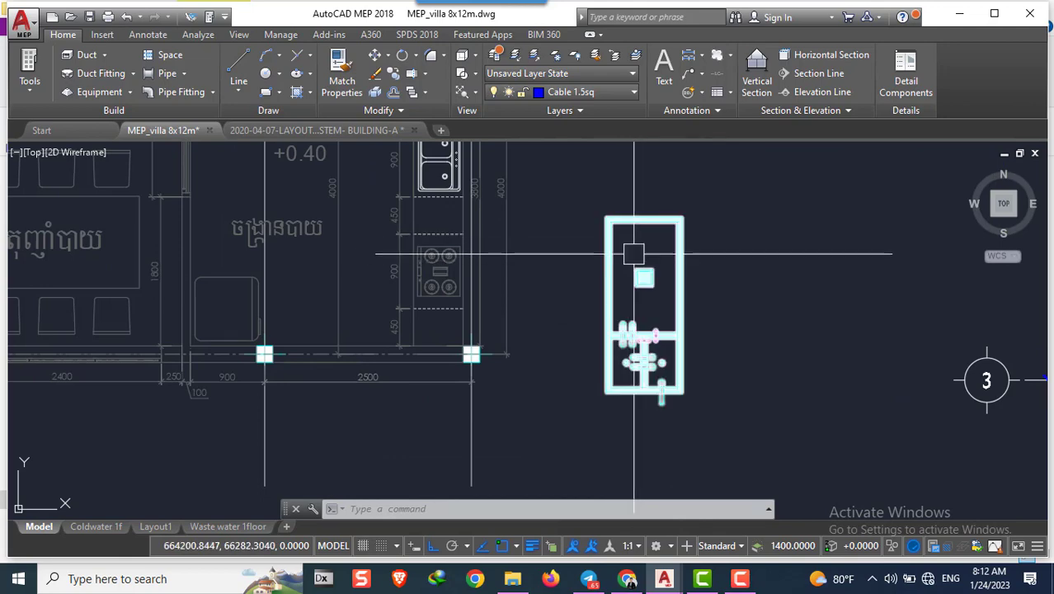
{"action": "scroll", "coordinate": [640, 357], "scroll_direction": "up", "scroll_amount": 1}
{"action": "scroll", "coordinate": [606, 364], "scroll_direction": "up", "scroll_amount": 2}
{"action": "scroll", "coordinate": [637, 341], "scroll_direction": "up", "scroll_amount": 2}
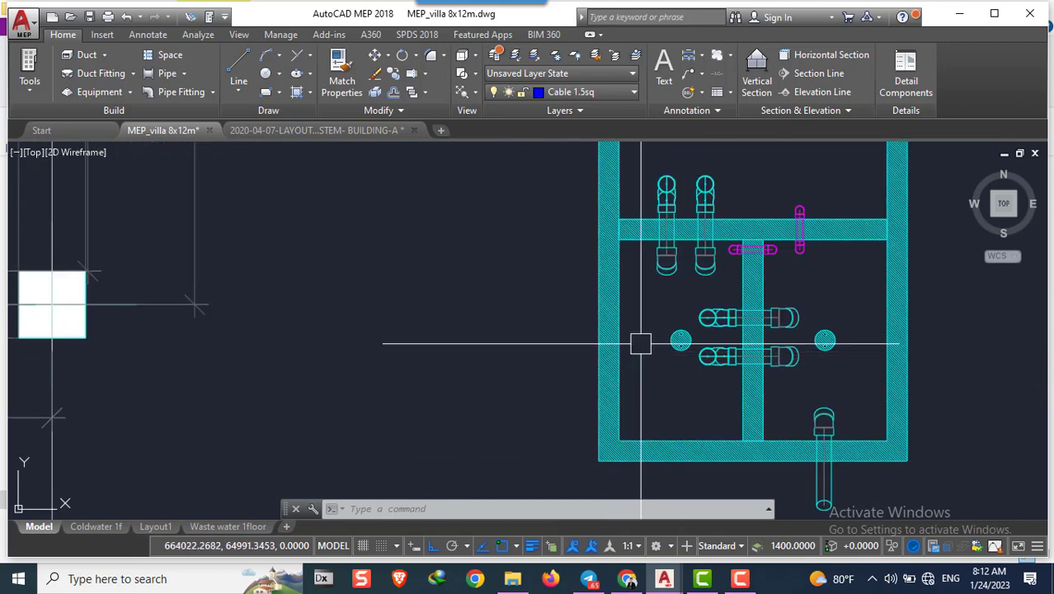
{"action": "scroll", "coordinate": [651, 313], "scroll_direction": "down", "scroll_amount": 2}
{"action": "scroll", "coordinate": [651, 322], "scroll_direction": "up", "scroll_amount": 2}
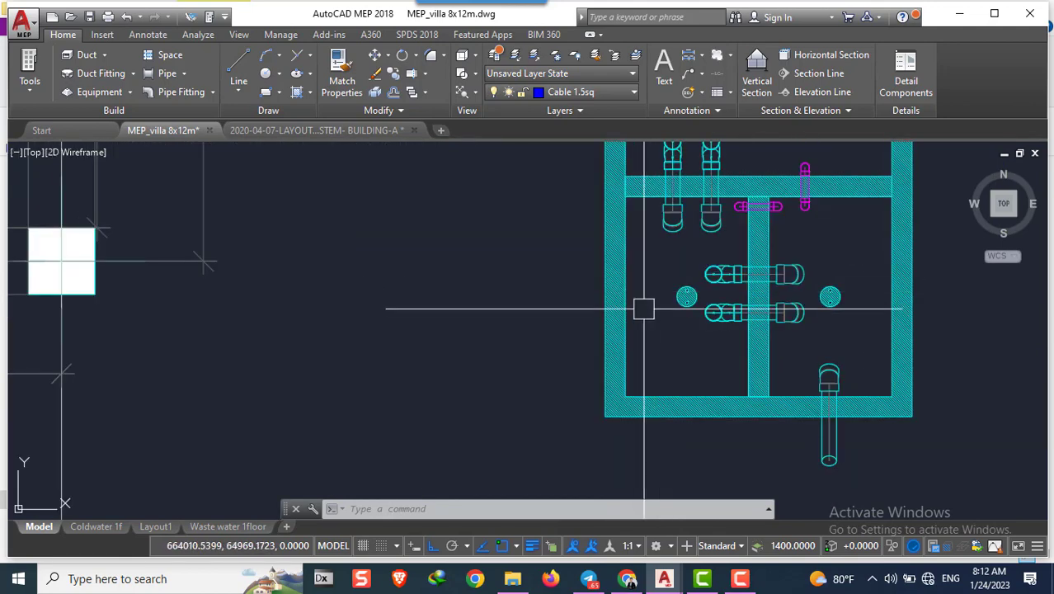
{"action": "middle_click_drag", "start_coordinate": [652, 318], "coordinate": [576, 285]}
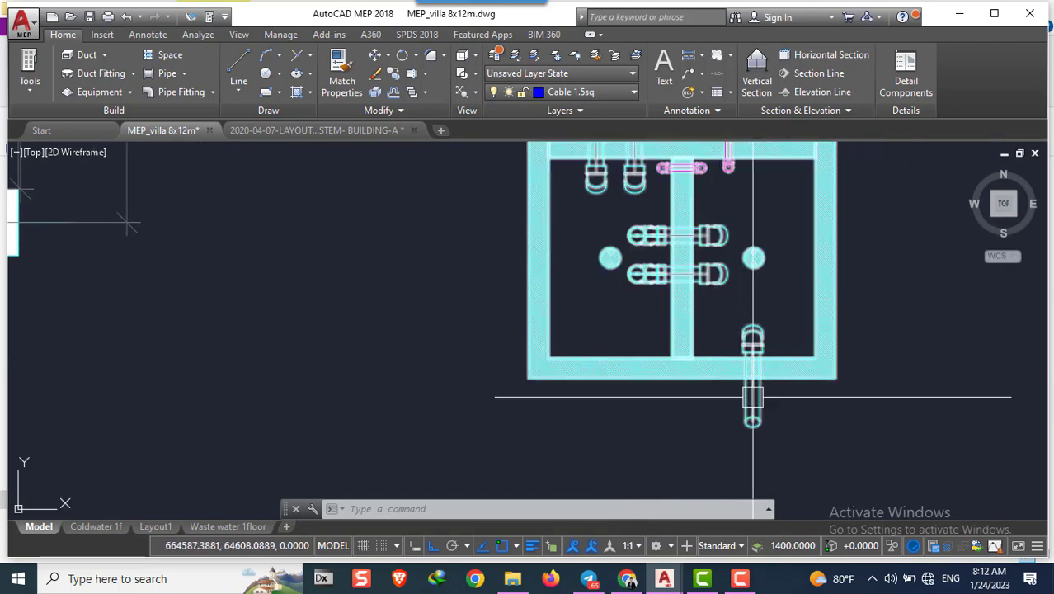
{"action": "scroll", "coordinate": [762, 422], "scroll_direction": "down", "scroll_amount": 4}
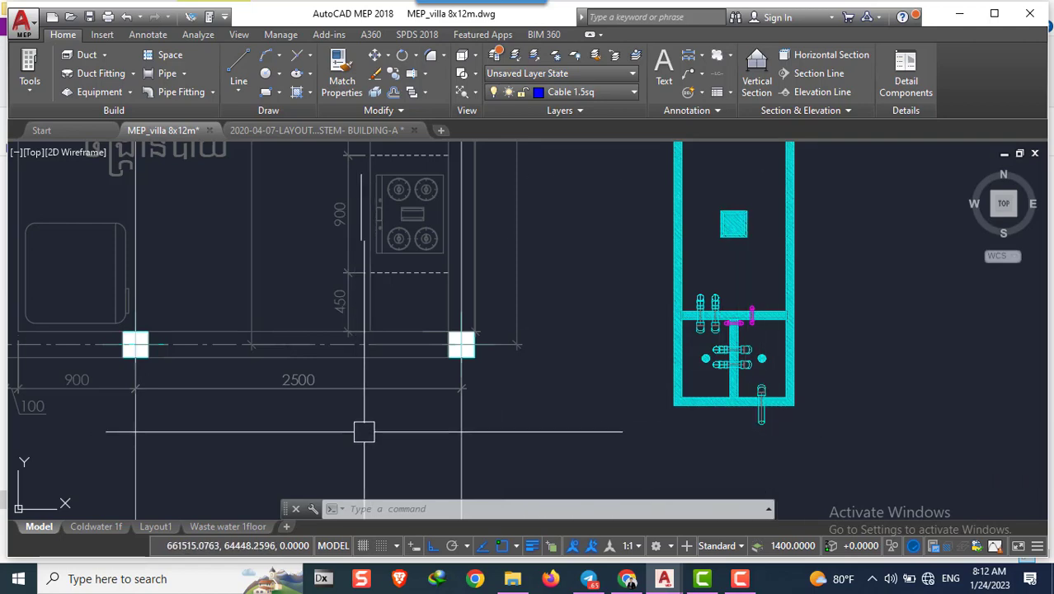
{"action": "middle_click_drag", "start_coordinate": [865, 294], "coordinate": [725, 282]}
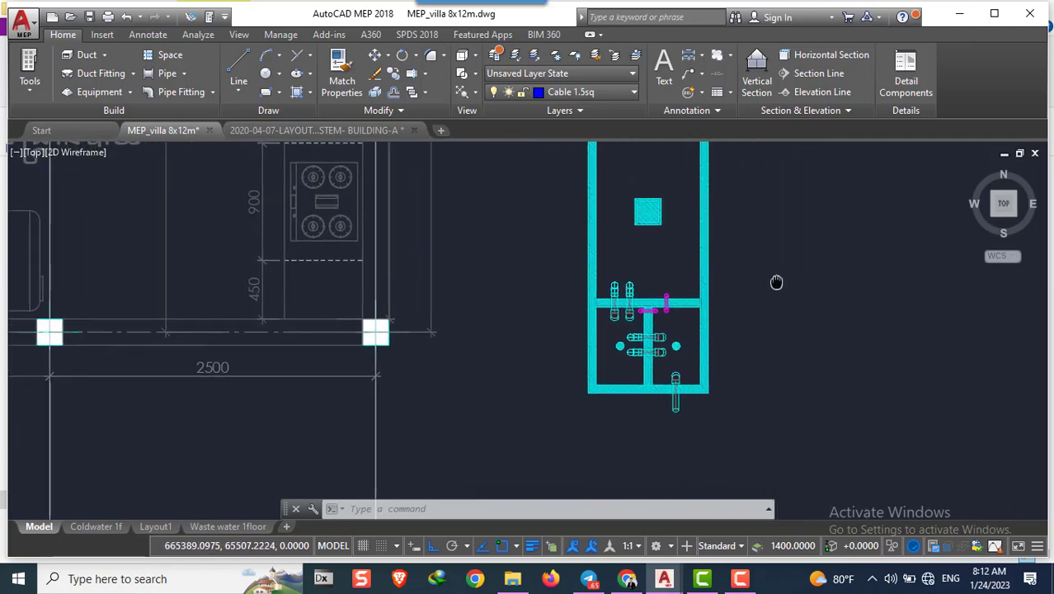
{"action": "scroll", "coordinate": [751, 264], "scroll_direction": "down", "scroll_amount": 2}
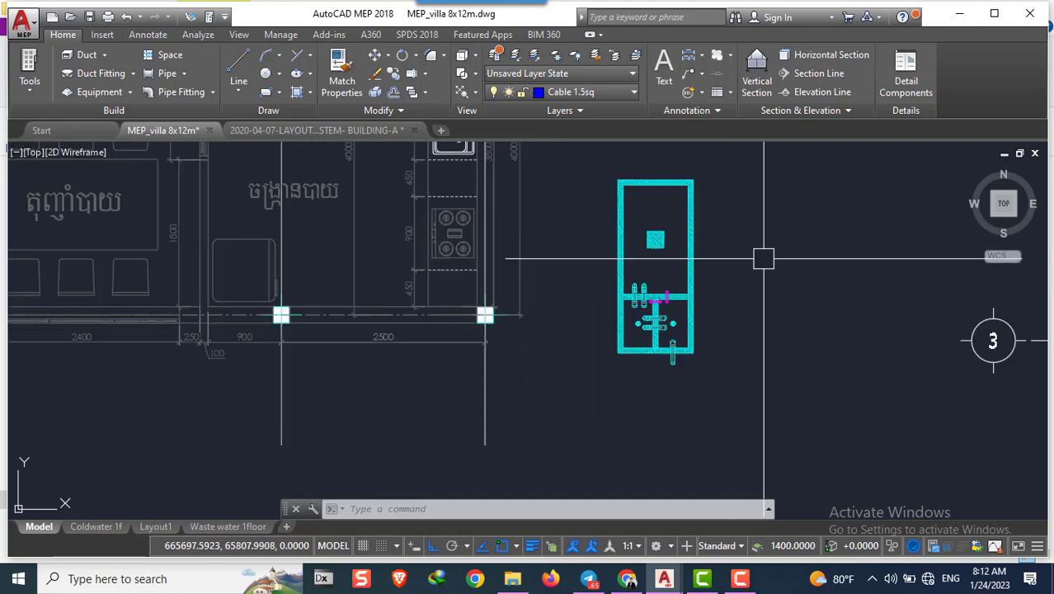
{"action": "scroll", "coordinate": [745, 263], "scroll_direction": "up", "scroll_amount": 4}
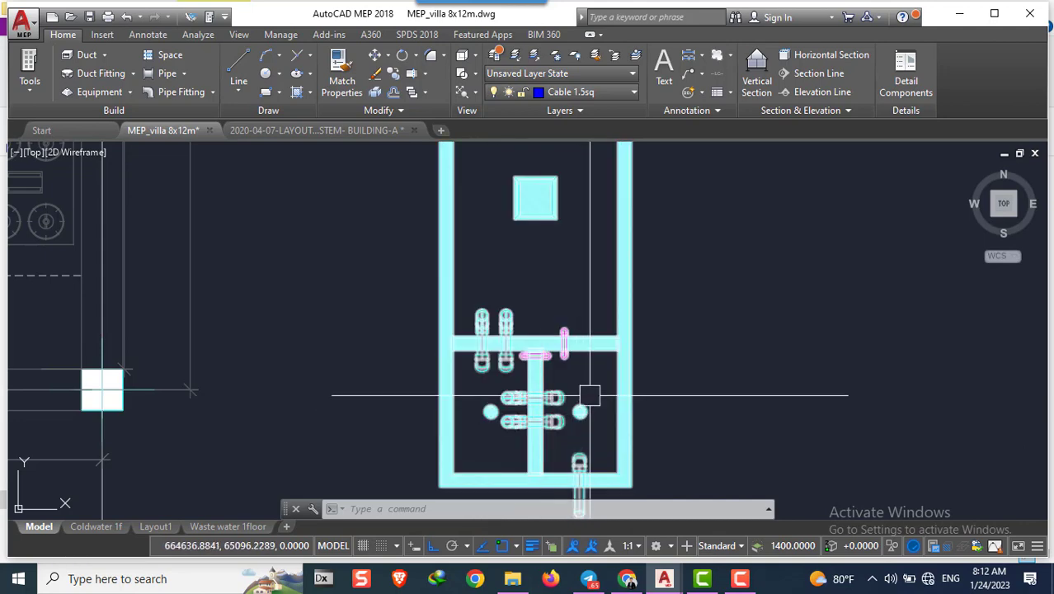
{"action": "scroll", "coordinate": [589, 396], "scroll_direction": "down", "scroll_amount": 2}
{"action": "scroll", "coordinate": [602, 462], "scroll_direction": "down", "scroll_amount": 2}
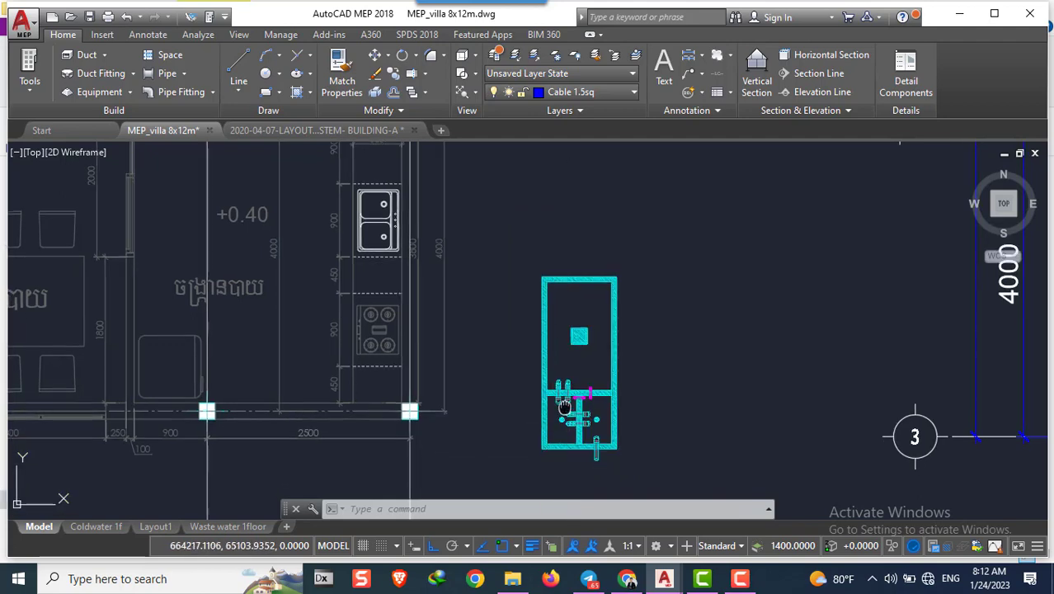
{"action": "middle_click_drag", "start_coordinate": [544, 425], "coordinate": [536, 288]}
{"action": "scroll", "coordinate": [561, 258], "scroll_direction": "up", "scroll_amount": 4}
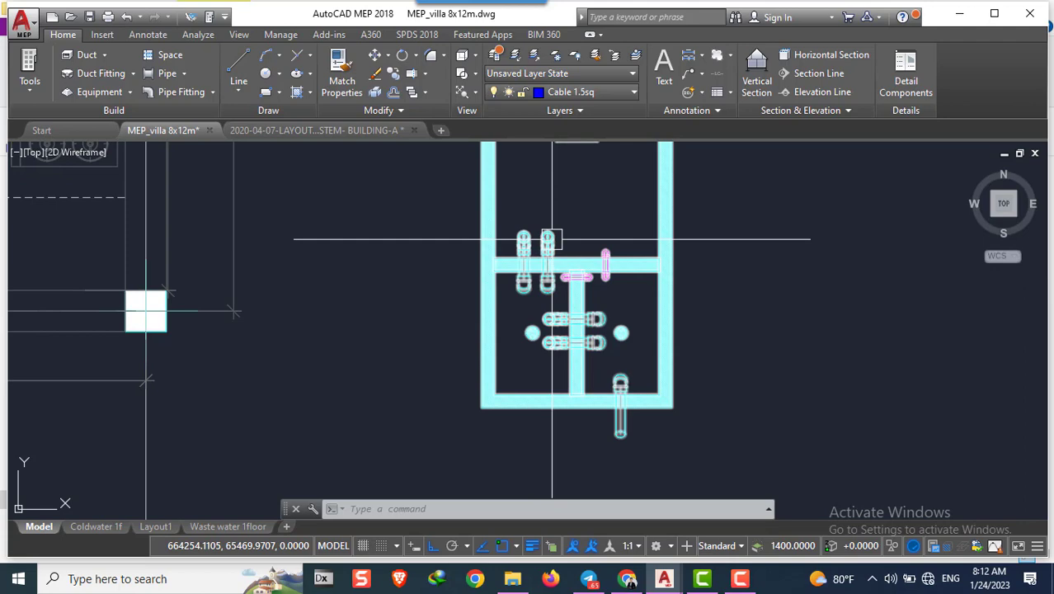
{"action": "scroll", "coordinate": [551, 239], "scroll_direction": "down", "scroll_amount": 2}
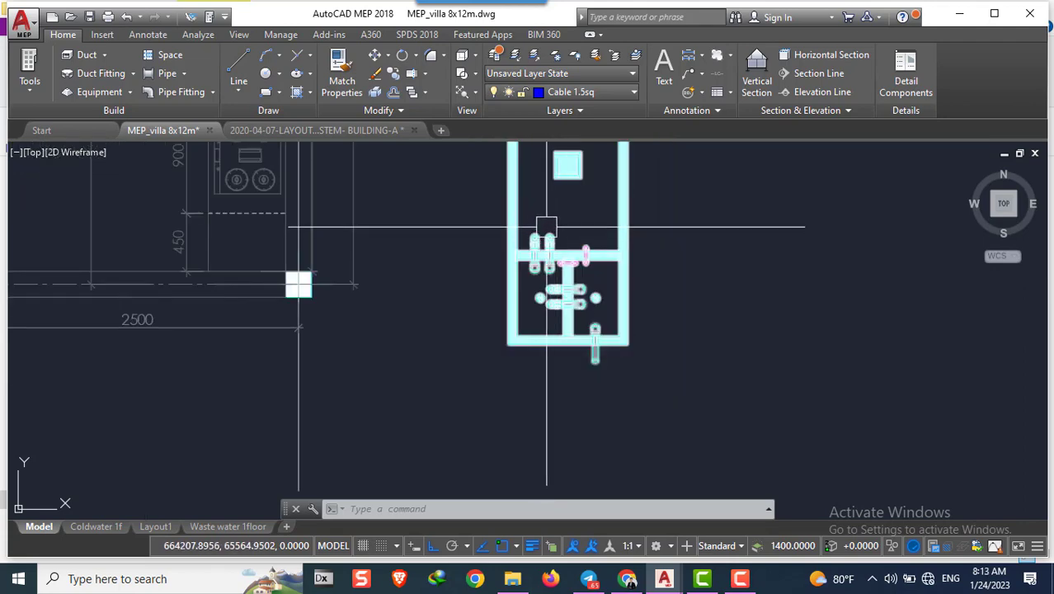
{"action": "mouse_move", "coordinate": [546, 226]}
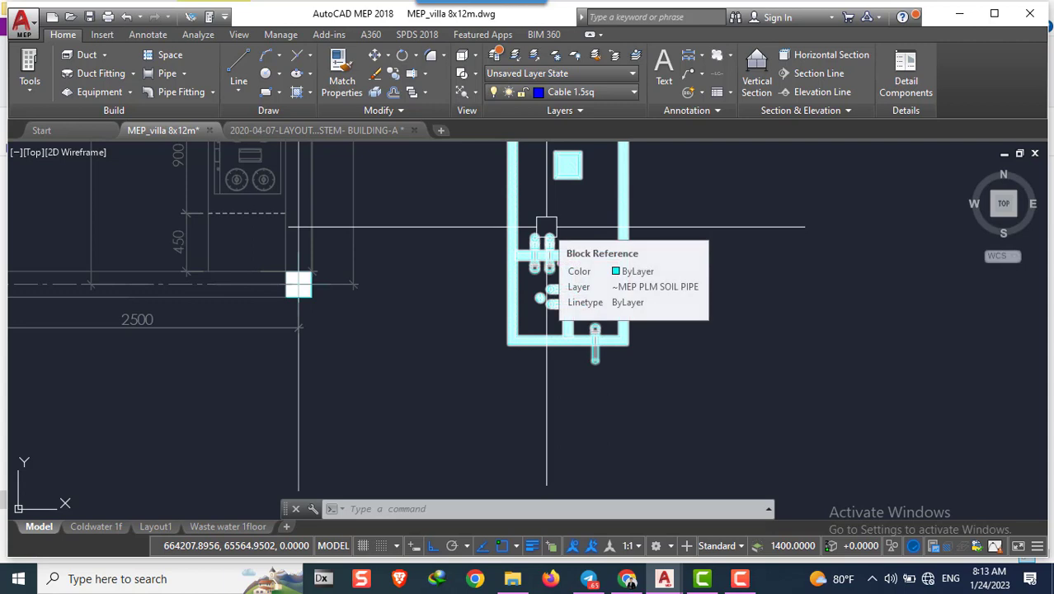
{"action": "middle_click_drag", "start_coordinate": [546, 225], "coordinate": [523, 211]}
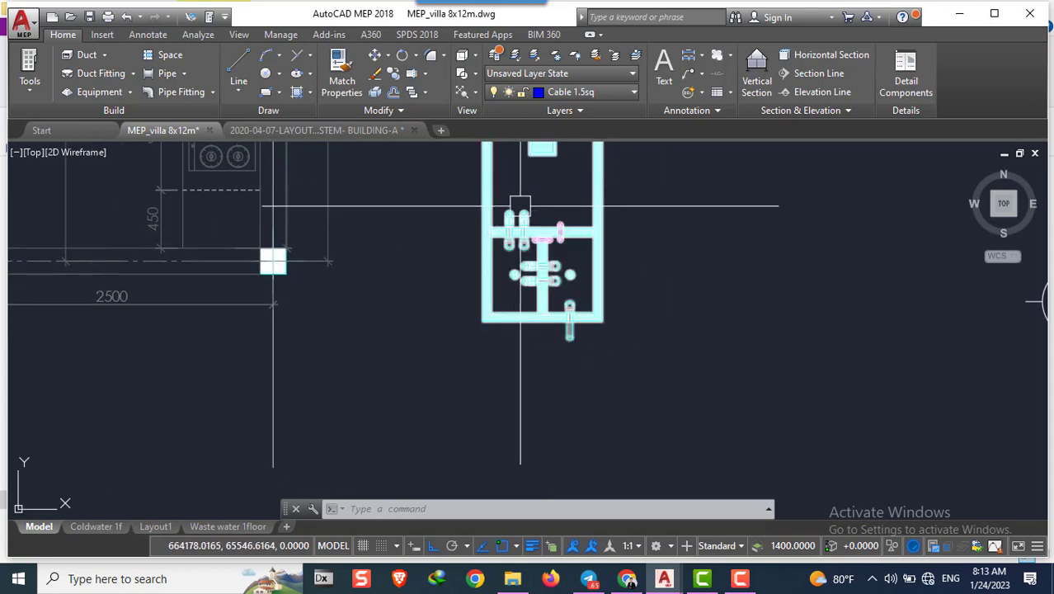
{"action": "scroll", "coordinate": [524, 280], "scroll_direction": "up", "scroll_amount": 4}
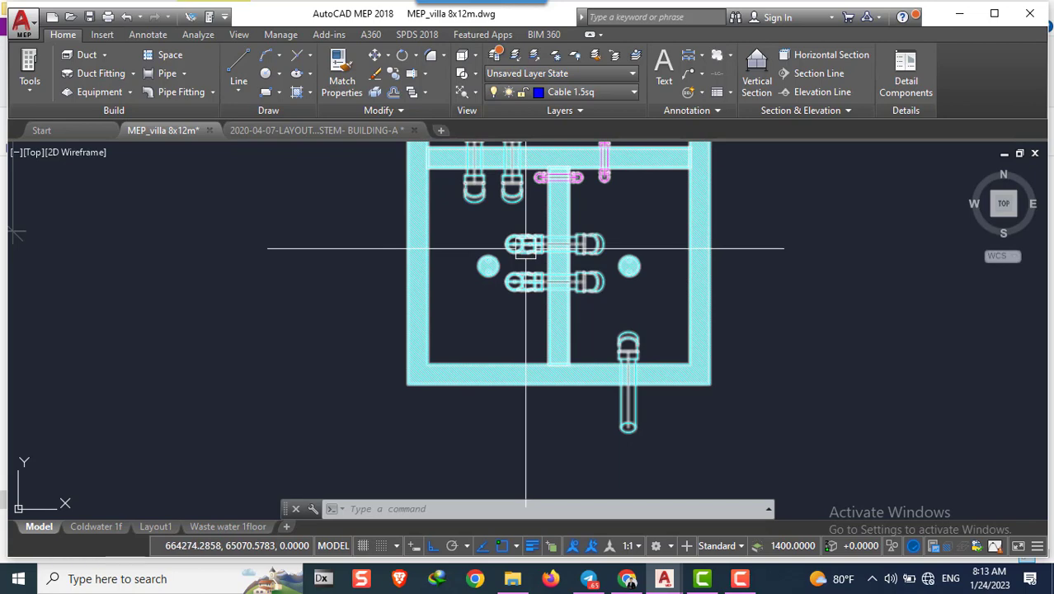
{"action": "scroll", "coordinate": [641, 235], "scroll_direction": "down", "scroll_amount": 1}
{"action": "scroll", "coordinate": [642, 235], "scroll_direction": "down", "scroll_amount": 1}
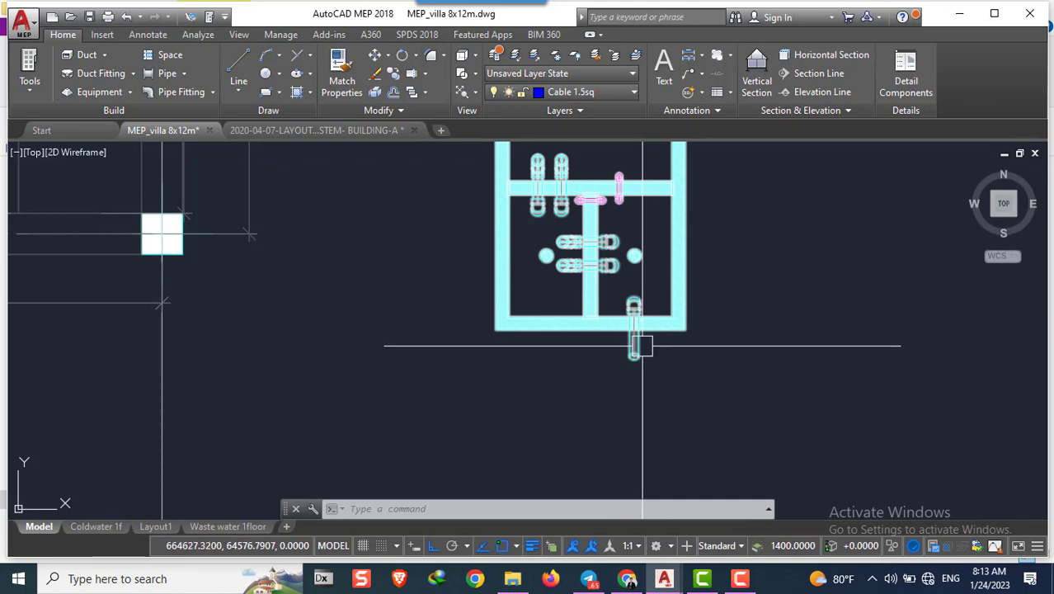
Zoom and pan around the villa kitchen and the mirrored septic tank
{"action": "scroll", "coordinate": [669, 313], "scroll_direction": "down", "scroll_amount": 3}
{"action": "scroll", "coordinate": [756, 310], "scroll_direction": "down", "scroll_amount": 1}
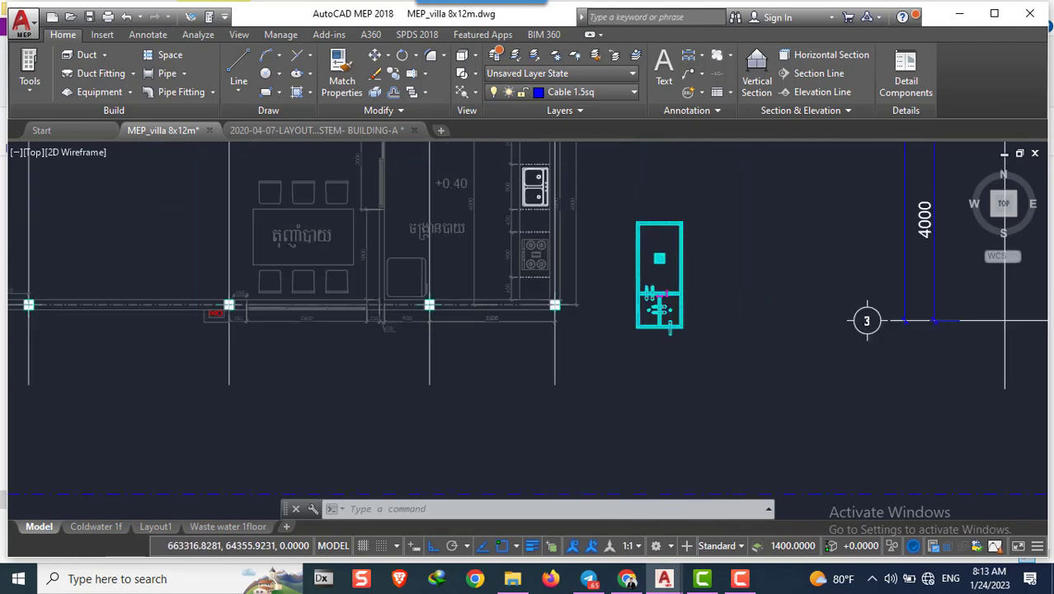
{"action": "scroll", "coordinate": [632, 297], "scroll_direction": "down", "scroll_amount": 2}
{"action": "scroll", "coordinate": [627, 285], "scroll_direction": "up", "scroll_amount": 2}
{"action": "scroll", "coordinate": [611, 266], "scroll_direction": "up", "scroll_amount": 2}
{"action": "scroll", "coordinate": [603, 267], "scroll_direction": "down", "scroll_amount": 3}
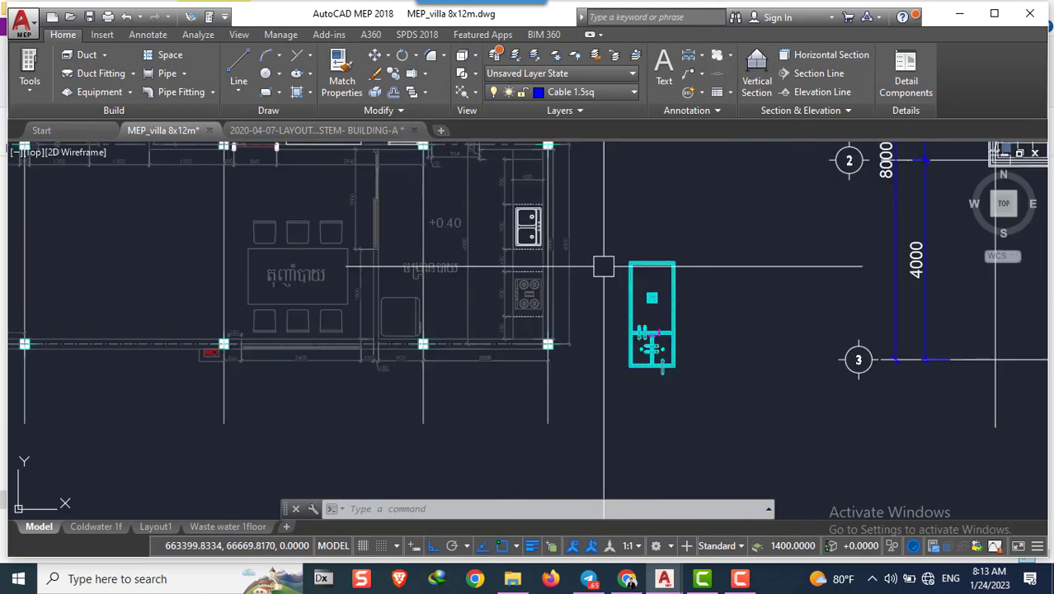
{"action": "scroll", "coordinate": [590, 293], "scroll_direction": "down", "scroll_amount": 2}
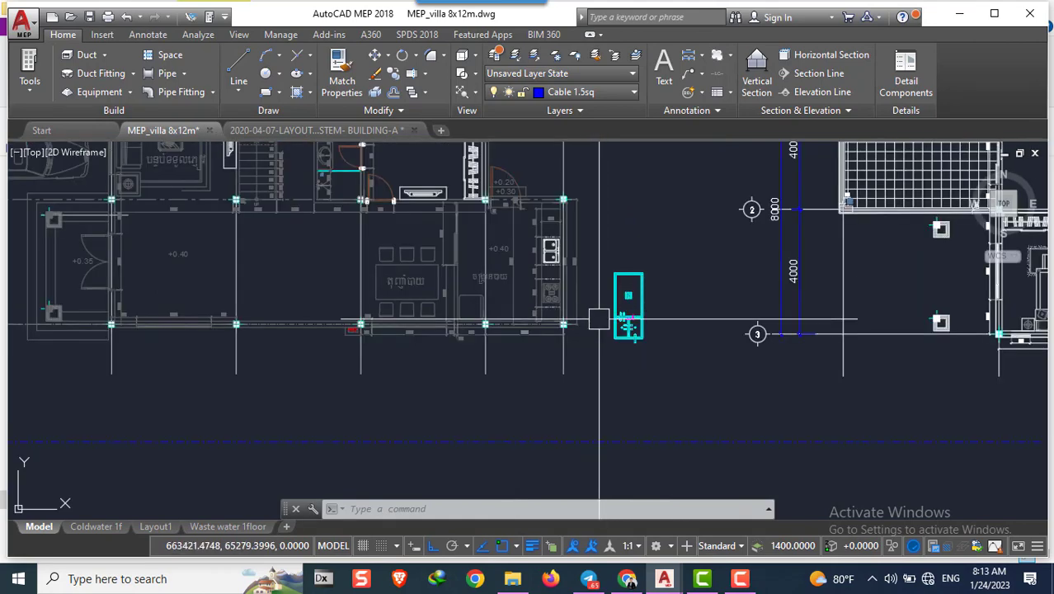
{"action": "scroll", "coordinate": [598, 318], "scroll_direction": "up", "scroll_amount": 2}
{"action": "middle_click_drag", "start_coordinate": [606, 239], "coordinate": [606, 265]}
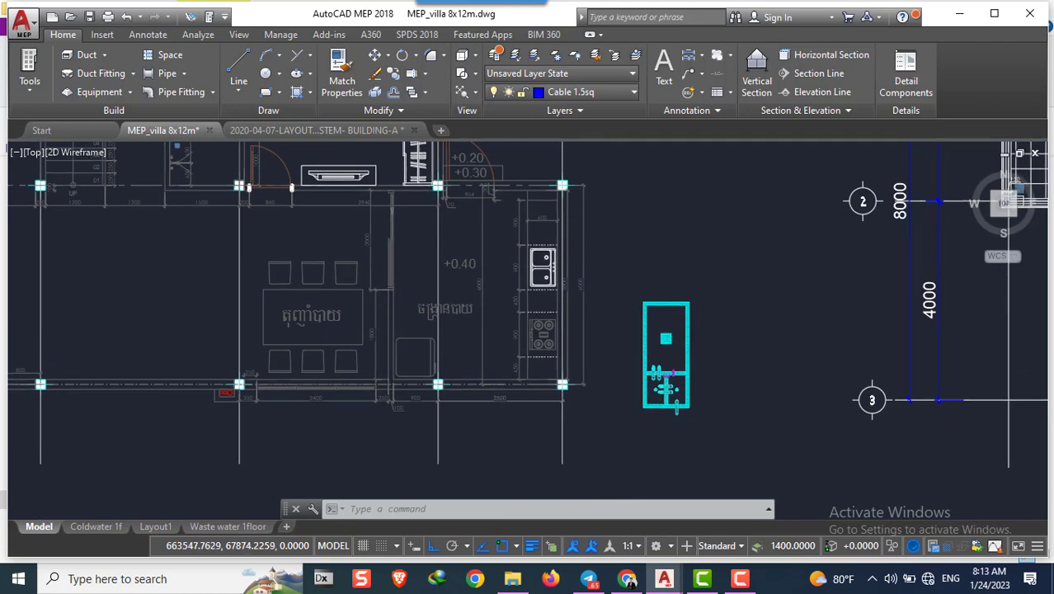
{"action": "scroll", "coordinate": [624, 245], "scroll_direction": "down", "scroll_amount": 2}
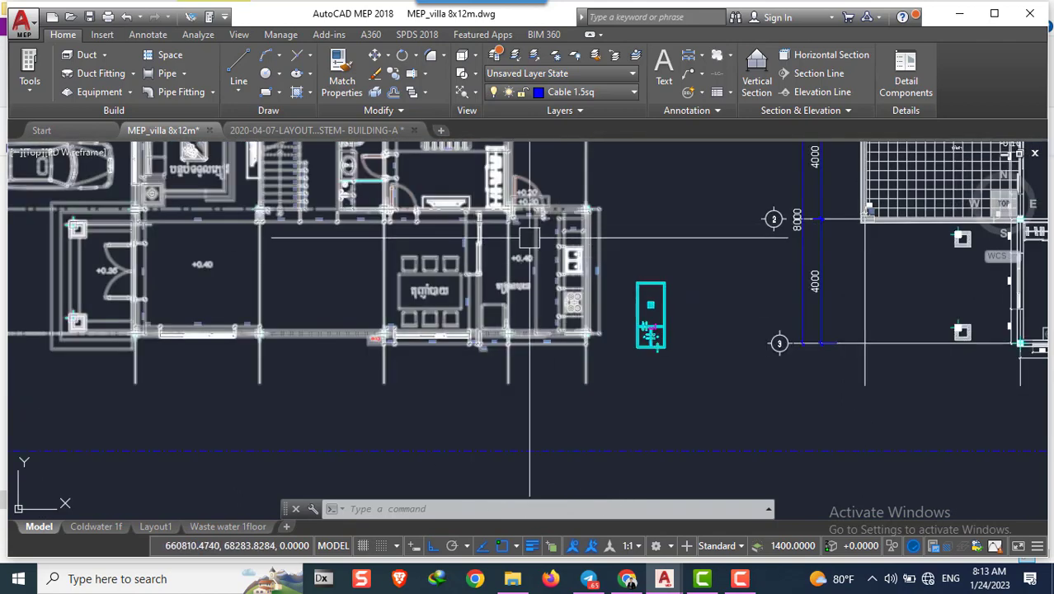
{"action": "scroll", "coordinate": [529, 238], "scroll_direction": "up", "scroll_amount": 3}
{"action": "scroll", "coordinate": [513, 225], "scroll_direction": "up", "scroll_amount": 2}
{"action": "scroll", "coordinate": [514, 223], "scroll_direction": "down", "scroll_amount": 4}
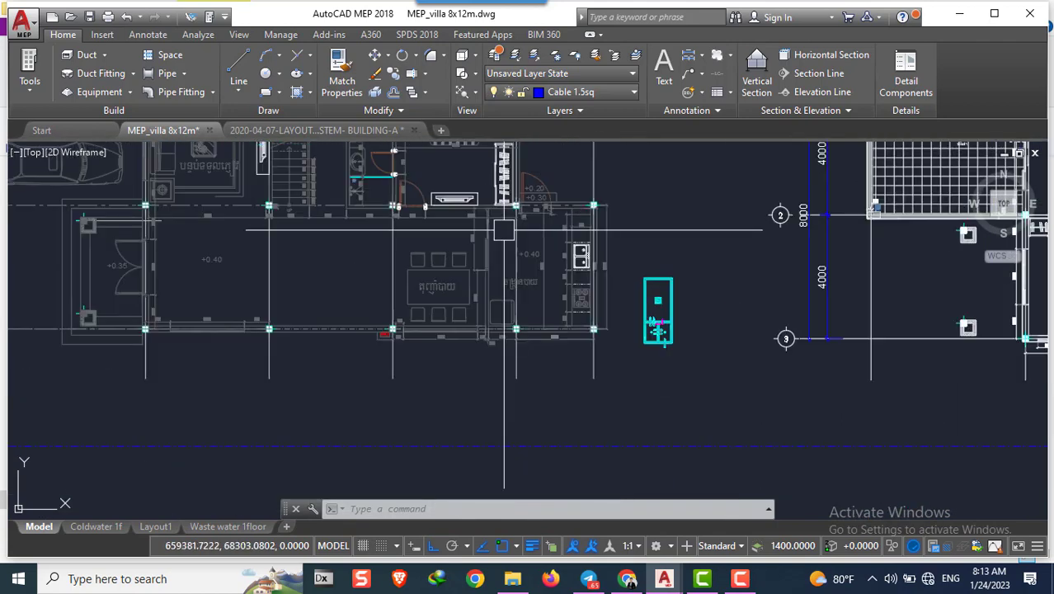
{"action": "scroll", "coordinate": [619, 200], "scroll_direction": "up", "scroll_amount": 2}
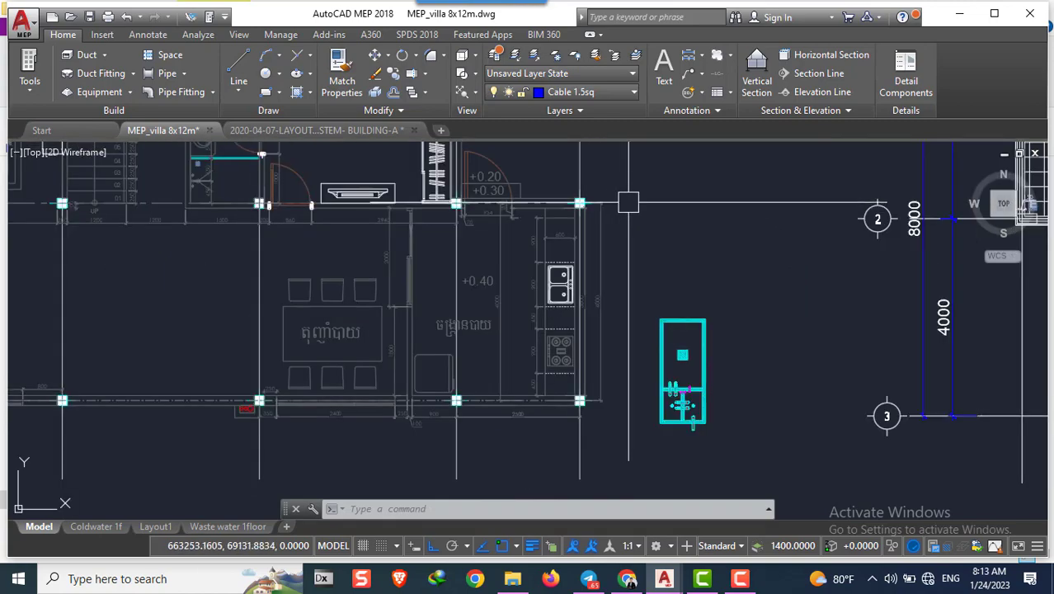
{"action": "scroll", "coordinate": [526, 216], "scroll_direction": "up", "scroll_amount": 3}
{"action": "scroll", "coordinate": [525, 216], "scroll_direction": "up", "scroll_amount": 3}
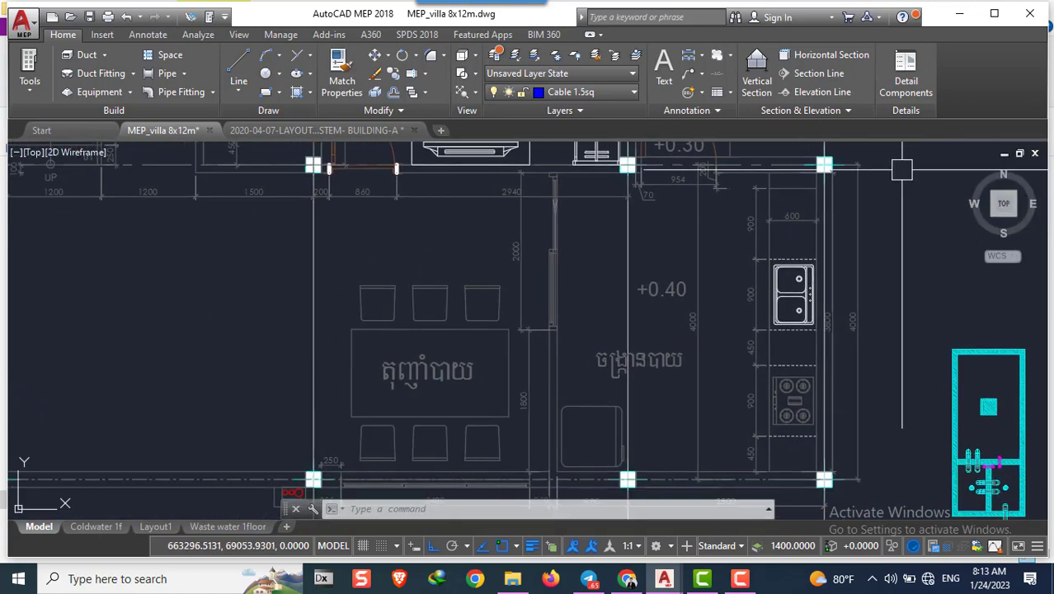
{"action": "scroll", "coordinate": [525, 216], "scroll_direction": "down", "scroll_amount": 12}
Pan out to show both villa floor plans in full
{"action": "middle_click_drag", "start_coordinate": [577, 247], "coordinate": [457, 346]}
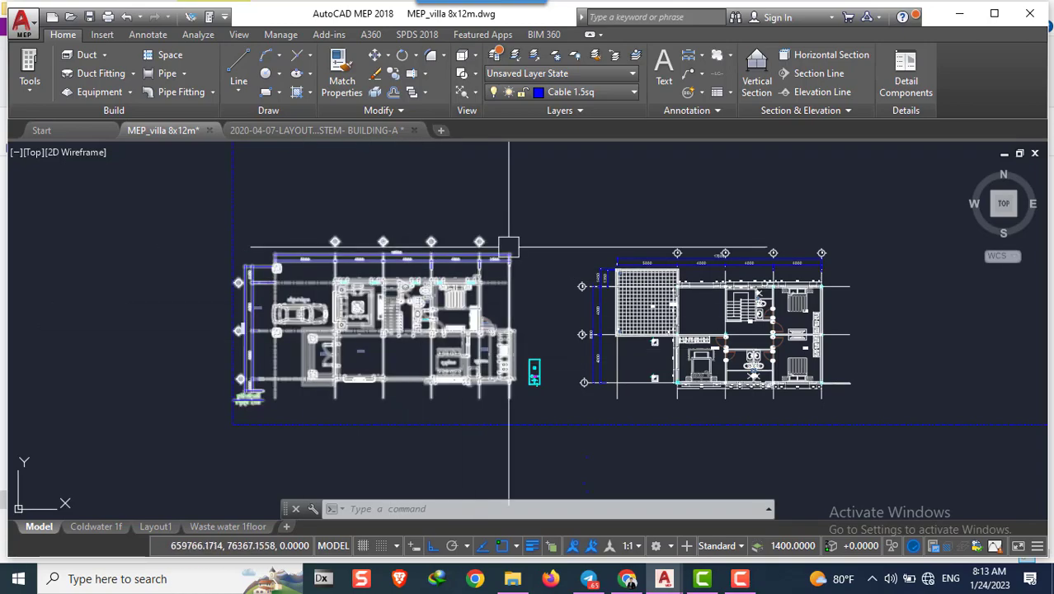
{"action": "scroll", "coordinate": [378, 338], "scroll_direction": "up", "scroll_amount": 3}
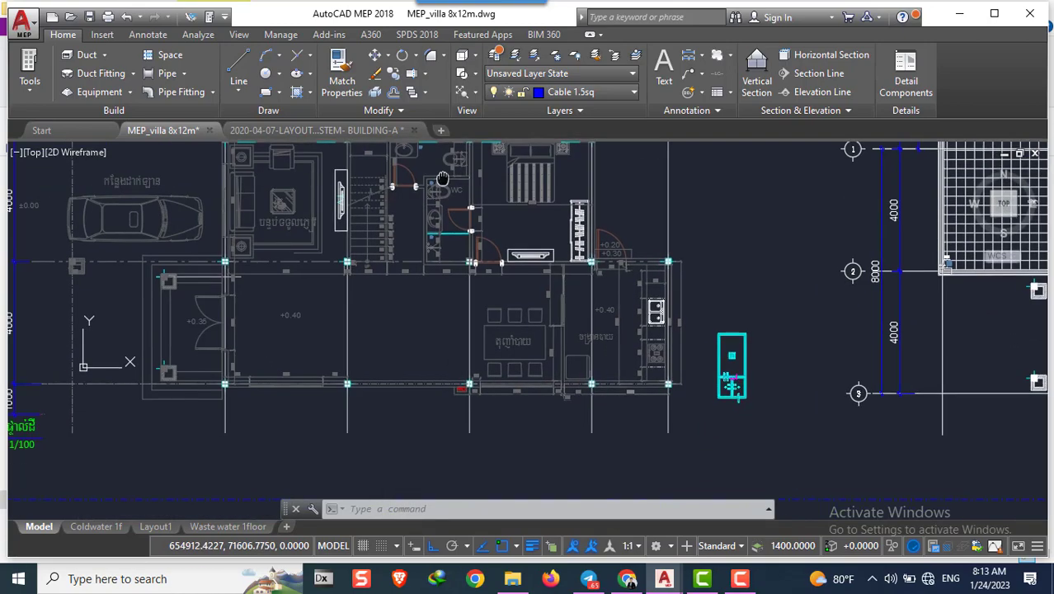
{"action": "scroll", "coordinate": [414, 196], "scroll_direction": "up", "scroll_amount": 1}
{"action": "scroll", "coordinate": [697, 316], "scroll_direction": "up", "scroll_amount": 2}
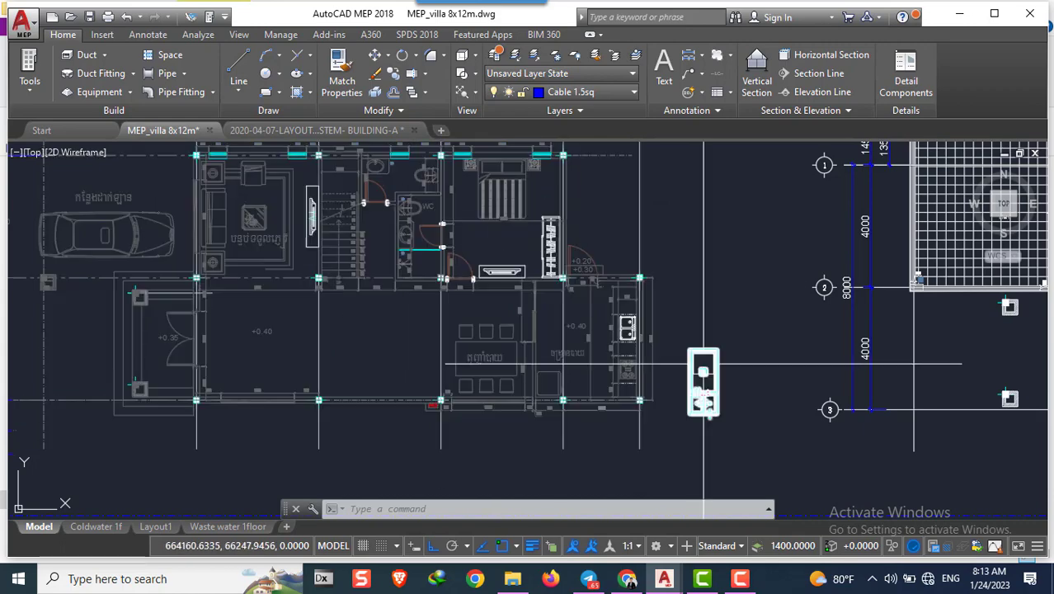
{"action": "scroll", "coordinate": [656, 322], "scroll_direction": "up", "scroll_amount": 2}
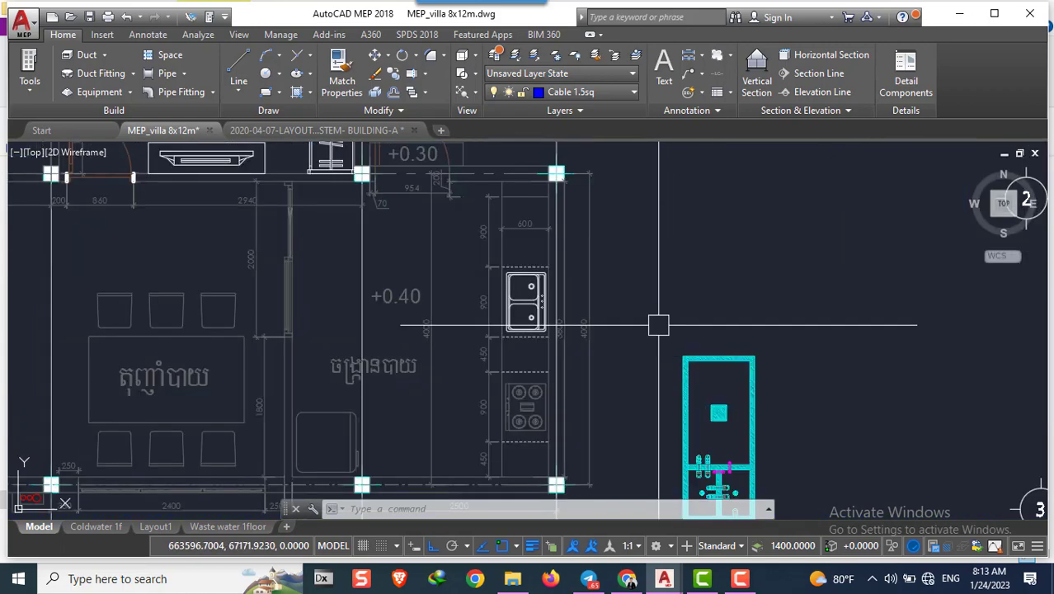
{"action": "scroll", "coordinate": [668, 318], "scroll_direction": "up", "scroll_amount": 2}
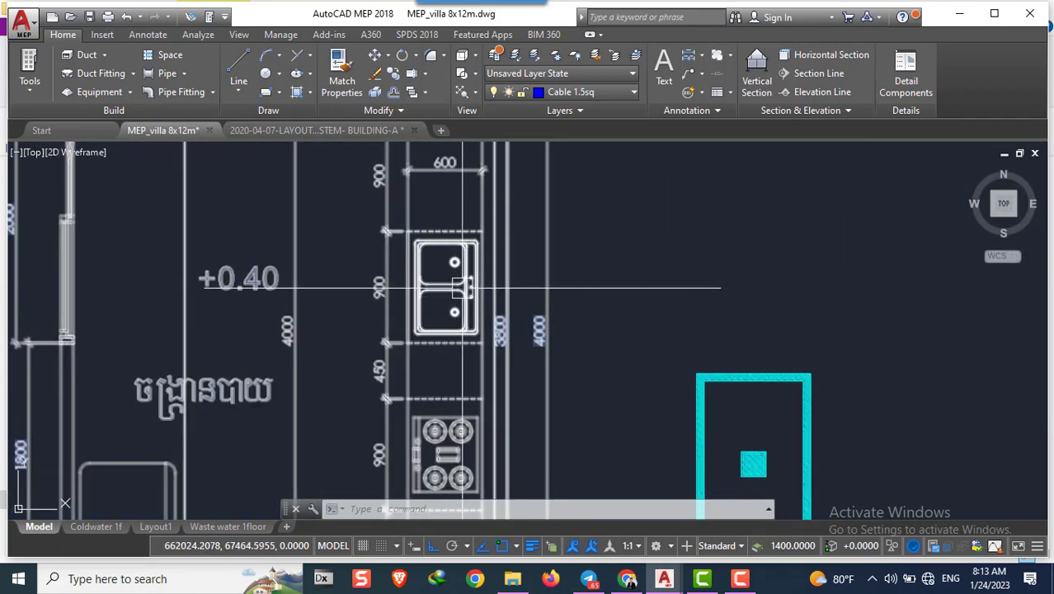
{"action": "scroll", "coordinate": [469, 274], "scroll_direction": "down", "scroll_amount": 4}
{"action": "scroll", "coordinate": [468, 275], "scroll_direction": "down", "scroll_amount": 2}
{"action": "scroll", "coordinate": [468, 275], "scroll_direction": "up", "scroll_amount": 2}
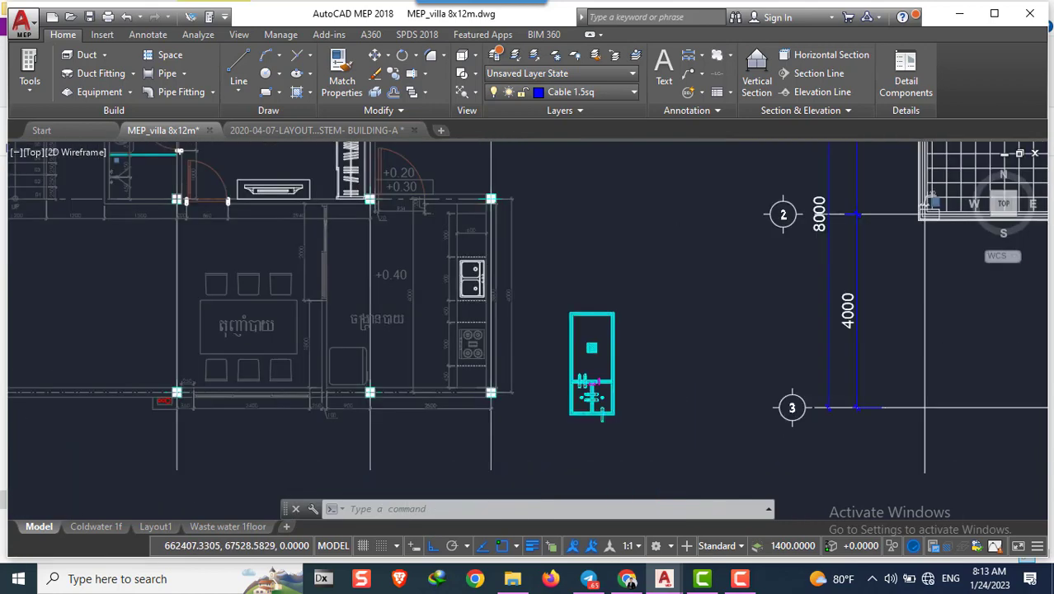
{"action": "scroll", "coordinate": [468, 274], "scroll_direction": "up", "scroll_amount": 2}
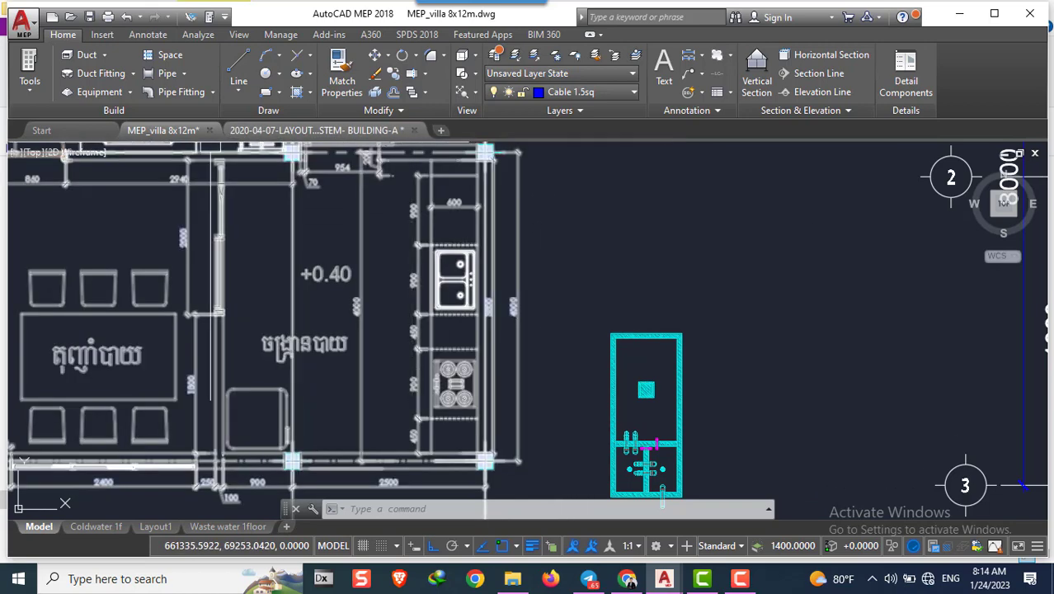
Switch to the 2020-04-07-LAYOUT Building-A waste-water drawing and zoom around it
{"action": "left_click", "coordinate": [289, 132]}
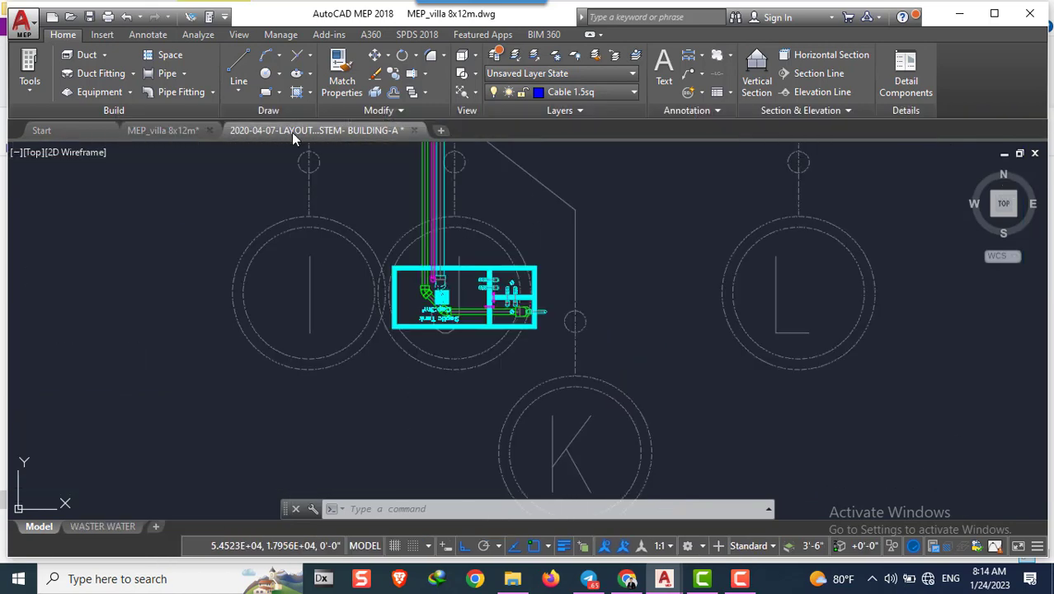
{"action": "scroll", "coordinate": [560, 234], "scroll_direction": "down", "scroll_amount": 3}
{"action": "scroll", "coordinate": [560, 234], "scroll_direction": "down", "scroll_amount": 3}
{"action": "scroll", "coordinate": [560, 235], "scroll_direction": "down", "scroll_amount": 2}
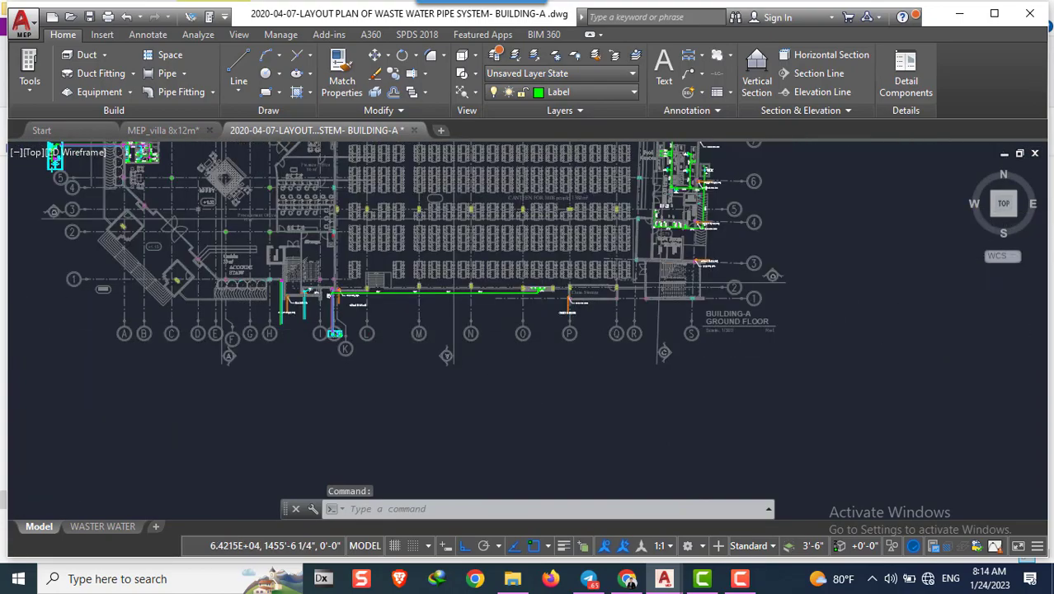
{"action": "scroll", "coordinate": [560, 234], "scroll_direction": "down", "scroll_amount": 2}
{"action": "scroll", "coordinate": [581, 234], "scroll_direction": "up", "scroll_amount": 3}
{"action": "scroll", "coordinate": [581, 234], "scroll_direction": "up", "scroll_amount": 2}
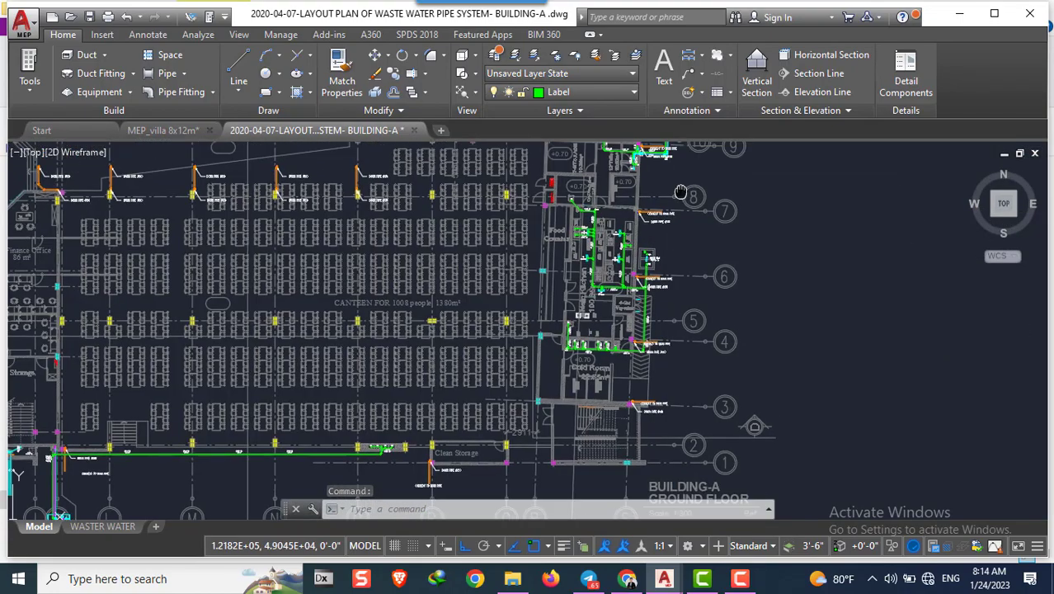
{"action": "scroll", "coordinate": [582, 234], "scroll_direction": "up", "scroll_amount": 2}
{"action": "scroll", "coordinate": [582, 234], "scroll_direction": "up", "scroll_amount": 2}
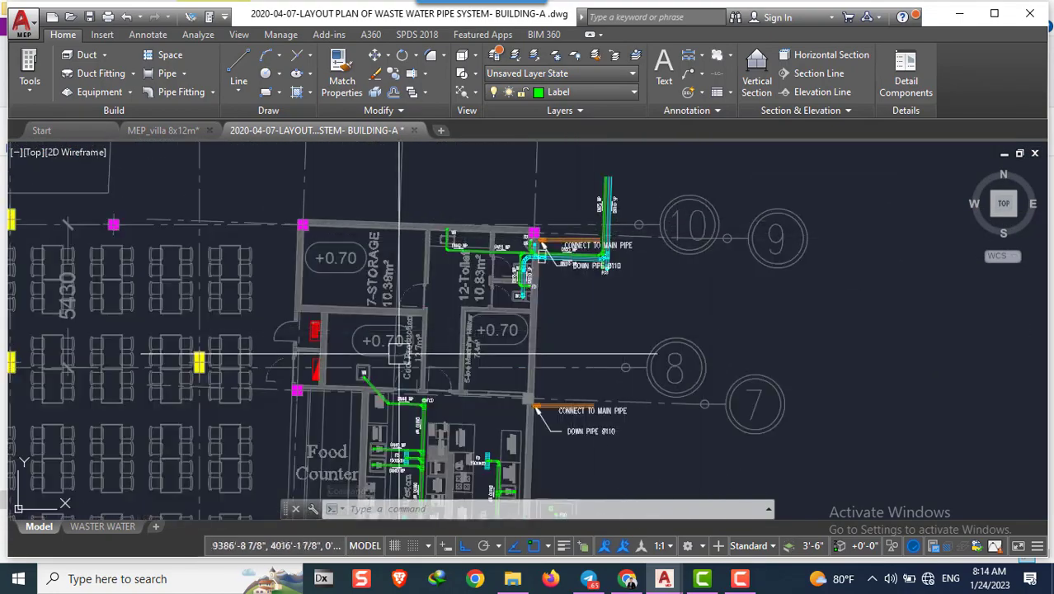
Pan toward the canteen kitchen and zoom in on the 3m³ grease trap
{"action": "middle_click_drag", "start_coordinate": [581, 235], "coordinate": [833, 90]}
{"action": "scroll", "coordinate": [641, 225], "scroll_direction": "down", "scroll_amount": 2}
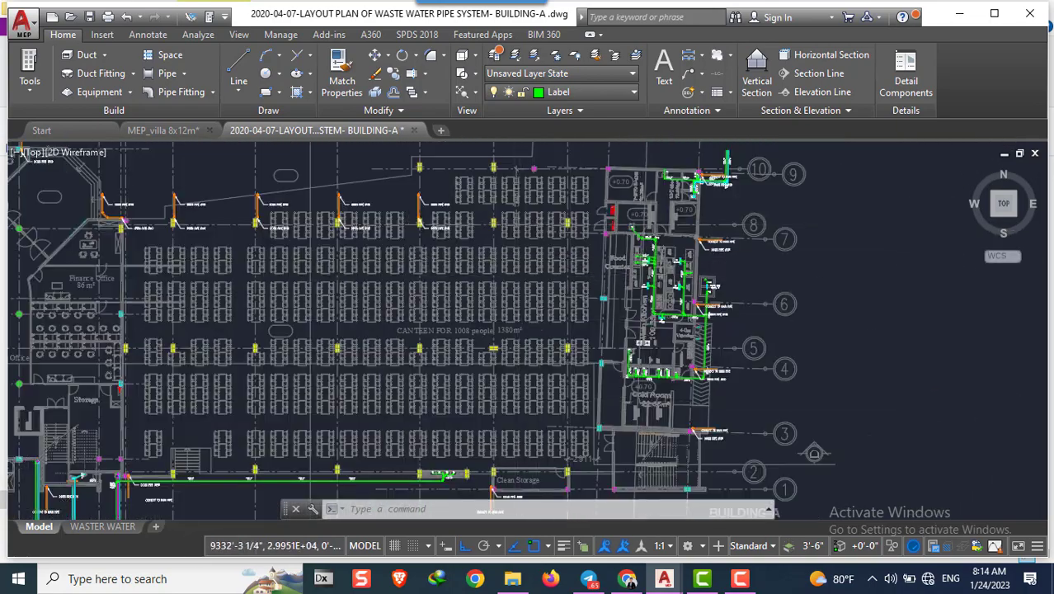
{"action": "scroll", "coordinate": [658, 409], "scroll_direction": "up", "scroll_amount": 5}
{"action": "scroll", "coordinate": [658, 408], "scroll_direction": "down", "scroll_amount": 5}
{"action": "scroll", "coordinate": [495, 330], "scroll_direction": "down", "scroll_amount": 2}
{"action": "scroll", "coordinate": [208, 265], "scroll_direction": "down", "scroll_amount": 1}
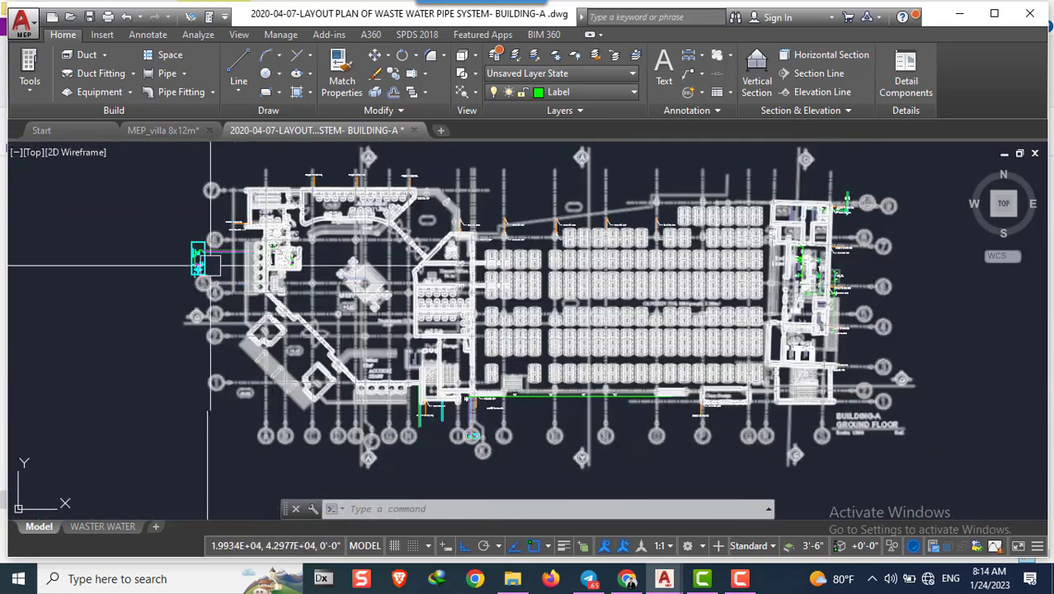
{"action": "scroll", "coordinate": [294, 212], "scroll_direction": "up", "scroll_amount": 4}
{"action": "scroll", "coordinate": [294, 211], "scroll_direction": "up", "scroll_amount": 3}
{"action": "scroll", "coordinate": [295, 212], "scroll_direction": "up", "scroll_amount": 2}
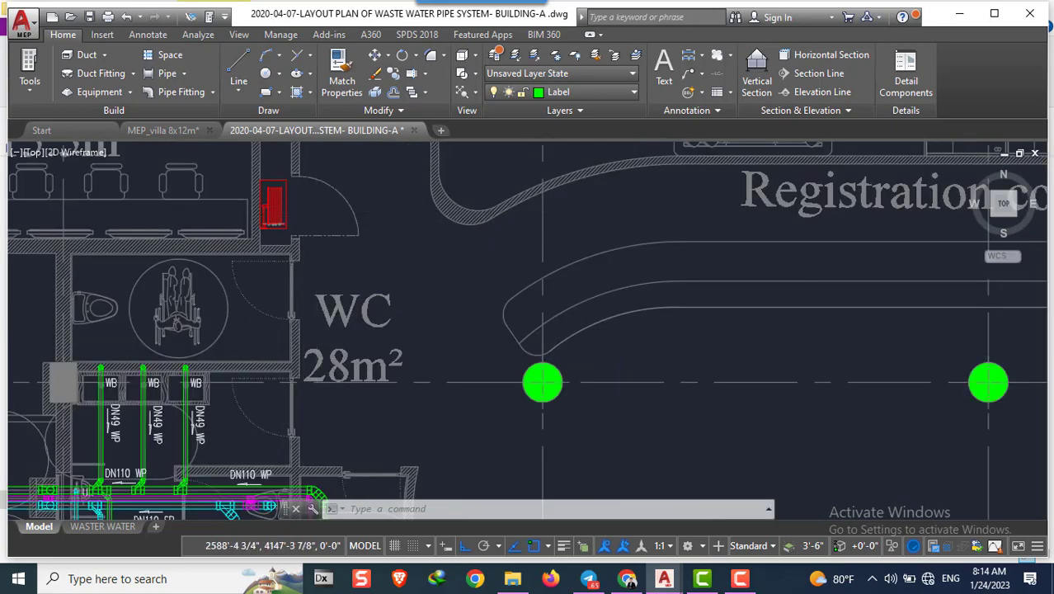
{"action": "scroll", "coordinate": [111, 209], "scroll_direction": "down", "scroll_amount": 4}
{"action": "scroll", "coordinate": [528, 330], "scroll_direction": "down", "scroll_amount": 2}
{"action": "middle_click_drag", "start_coordinate": [660, 305], "coordinate": [337, 305]}
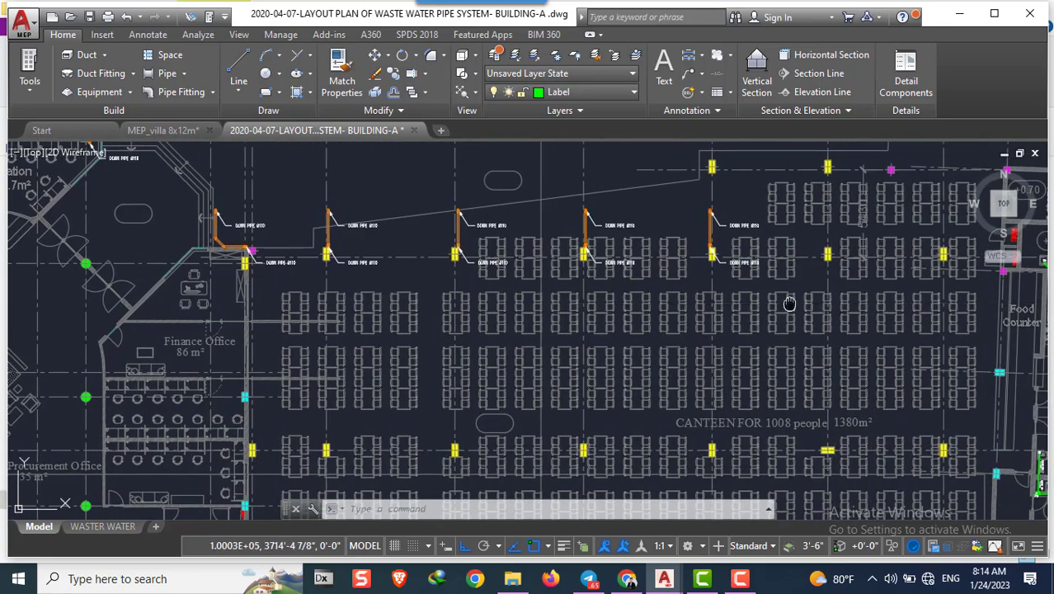
{"action": "middle_click_drag", "start_coordinate": [987, 305], "coordinate": [336, 306]}
{"action": "scroll", "coordinate": [643, 341], "scroll_direction": "up", "scroll_amount": 2}
{"action": "scroll", "coordinate": [643, 341], "scroll_direction": "up", "scroll_amount": 2}
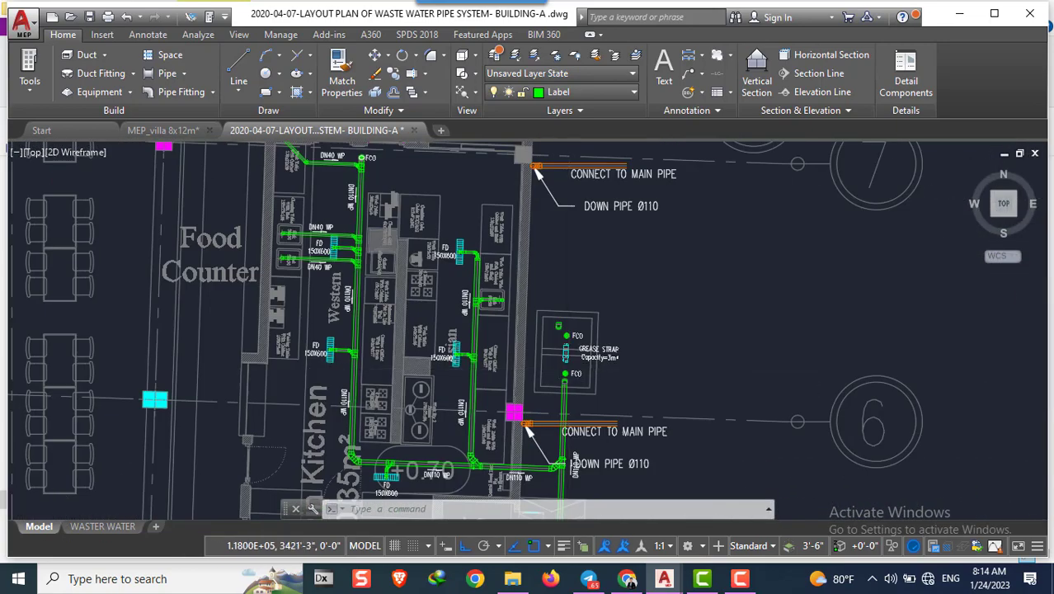
{"action": "scroll", "coordinate": [643, 342], "scroll_direction": "up", "scroll_amount": 3}
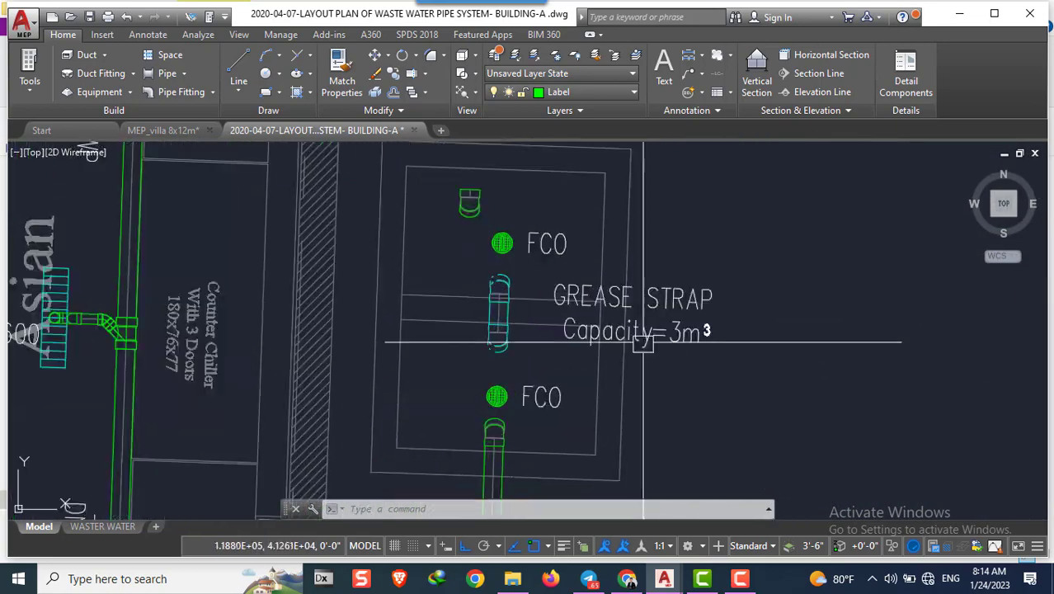
Window-select the 13 grease trap objects, including FCOs and pipe stub, and copy them
{"action": "left_click", "coordinate": [655, 231]}
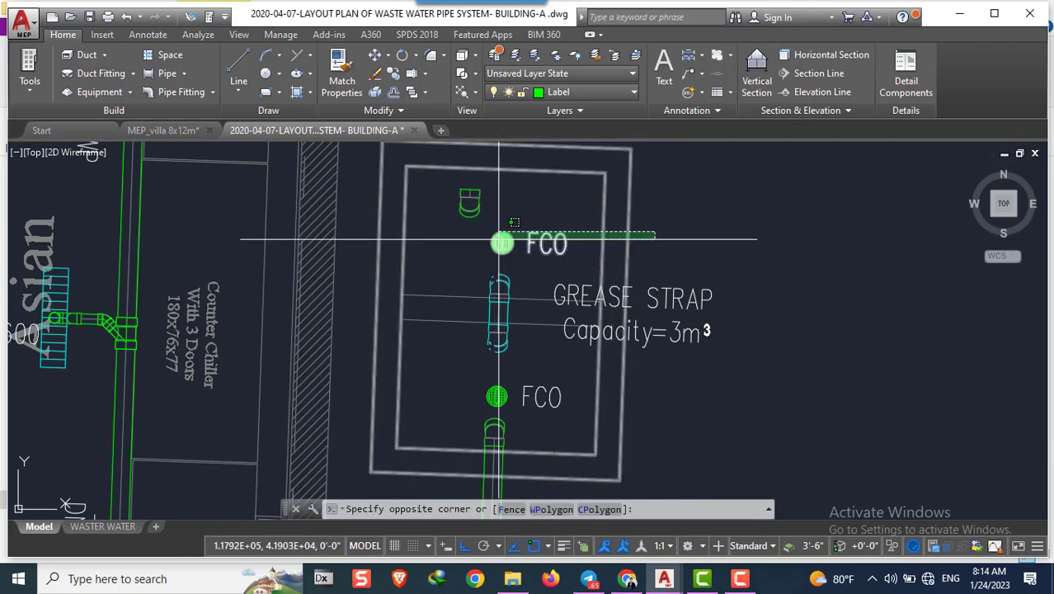
{"action": "scroll", "coordinate": [499, 240], "scroll_direction": "down", "scroll_amount": 4}
{"action": "left_click", "coordinate": [632, 329]}
{"action": "left_click", "coordinate": [632, 328]}
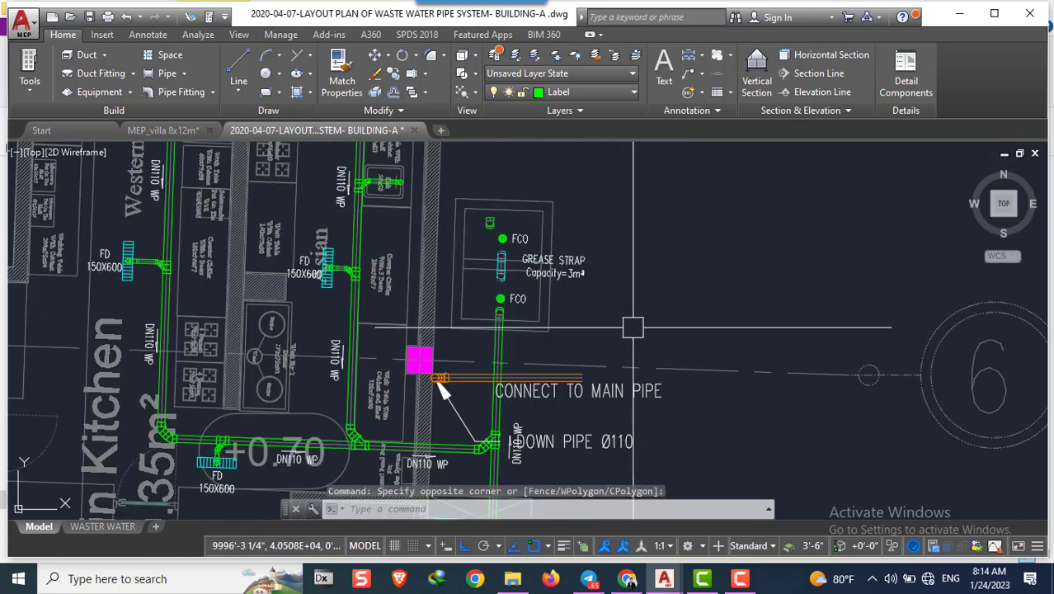
{"action": "left_click", "coordinate": [455, 169]}
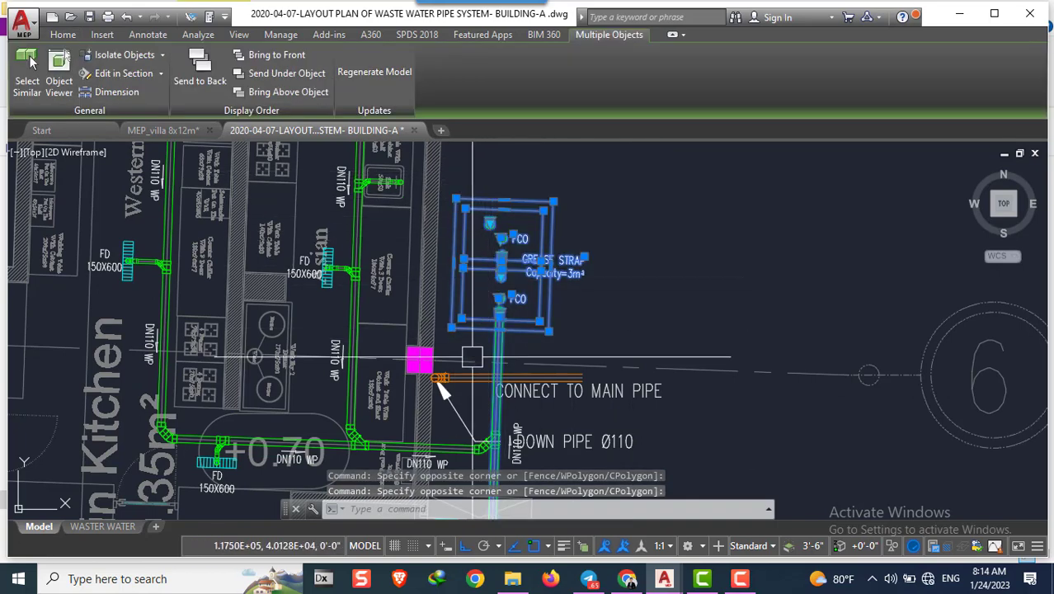
{"action": "scroll", "coordinate": [498, 346], "scroll_direction": "up", "scroll_amount": 4}
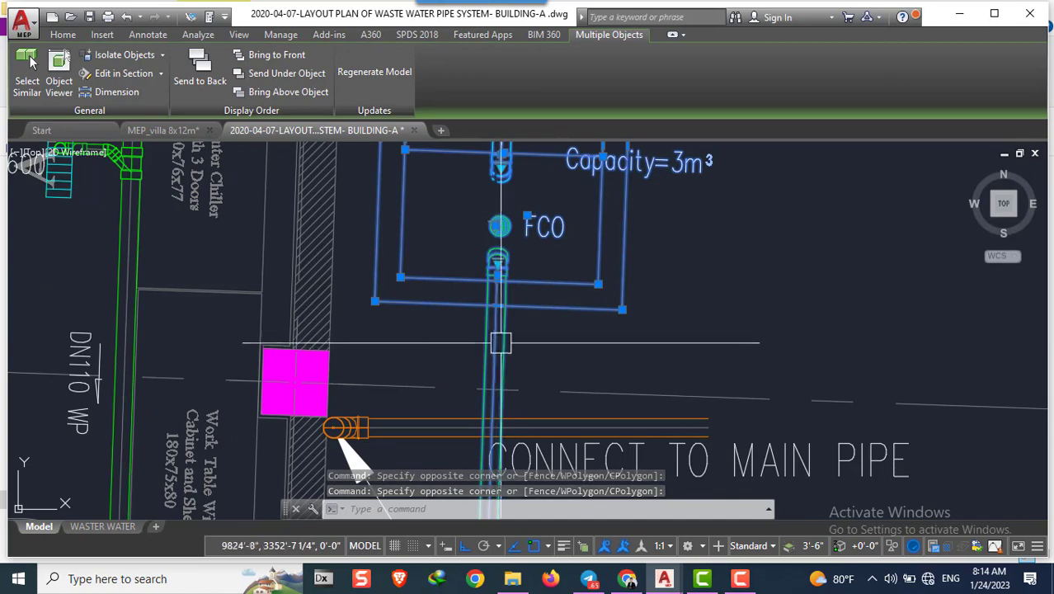
{"action": "scroll", "coordinate": [494, 333], "scroll_direction": "down", "scroll_amount": 2}
{"action": "scroll", "coordinate": [499, 296], "scroll_direction": "up", "scroll_amount": 4}
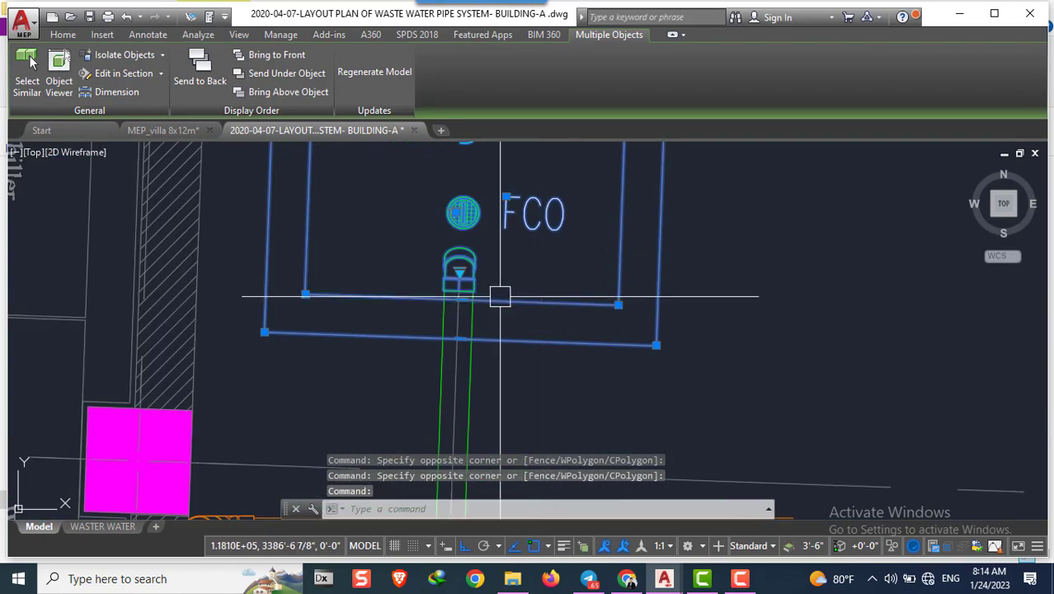
{"action": "scroll", "coordinate": [460, 264], "scroll_direction": "up", "scroll_amount": 3}
{"action": "scroll", "coordinate": [509, 235], "scroll_direction": "down", "scroll_amount": 5}
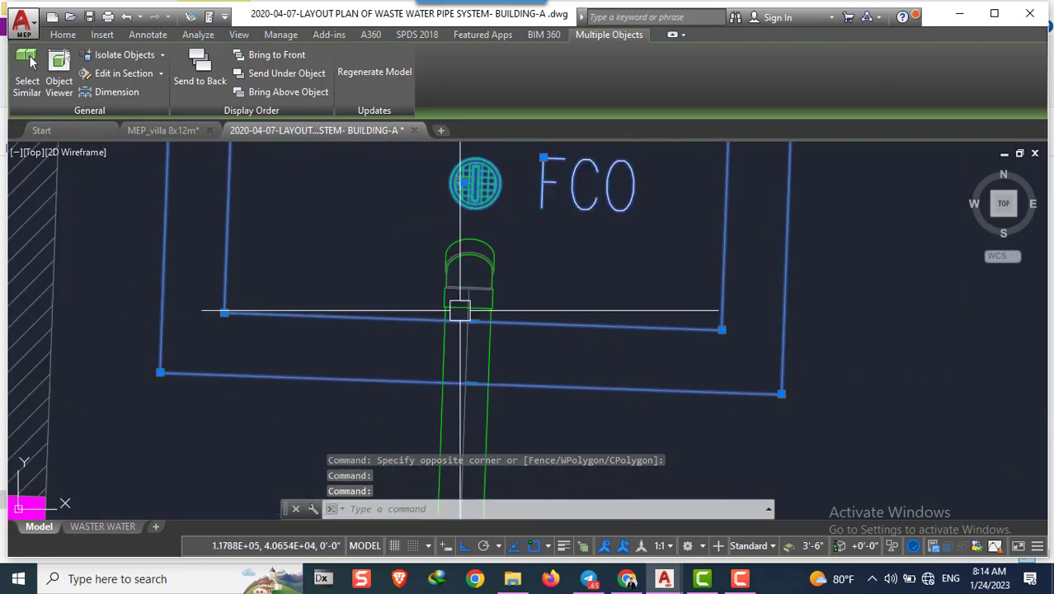
{"action": "scroll", "coordinate": [519, 260], "scroll_direction": "down", "scroll_amount": 3}
{"action": "scroll", "coordinate": [526, 278], "scroll_direction": "down", "scroll_amount": 2}
{"action": "scroll", "coordinate": [487, 258], "scroll_direction": "up", "scroll_amount": 4}
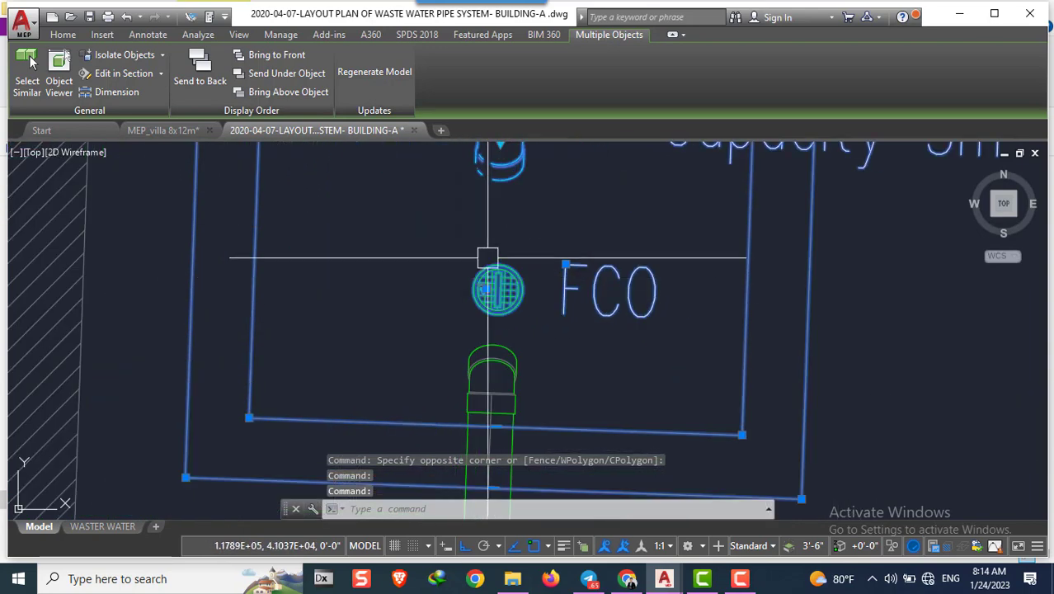
{"action": "key", "text": "ctrl+c"}
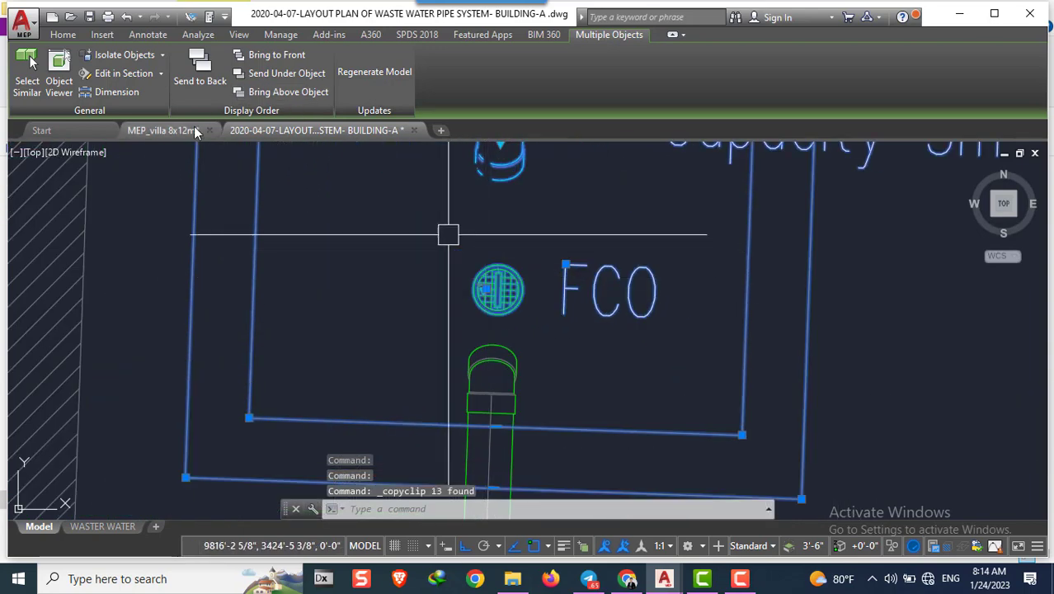
Paste the copied grease trap into the MEP_villa plan beside the kitchen, north of the septic tank
{"action": "left_click", "coordinate": [165, 130]}
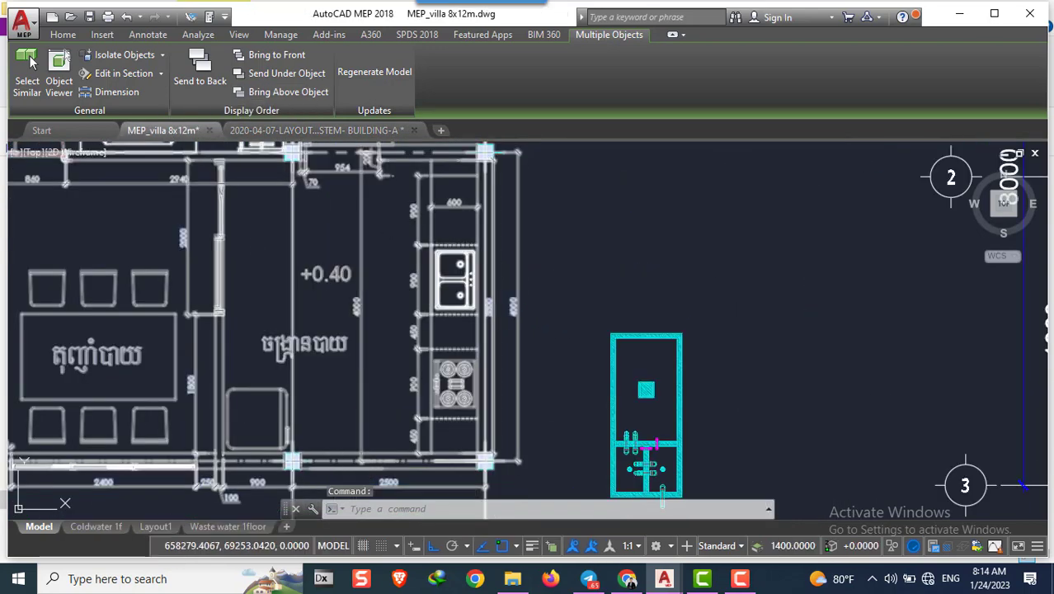
{"action": "key", "text": "Escape"}
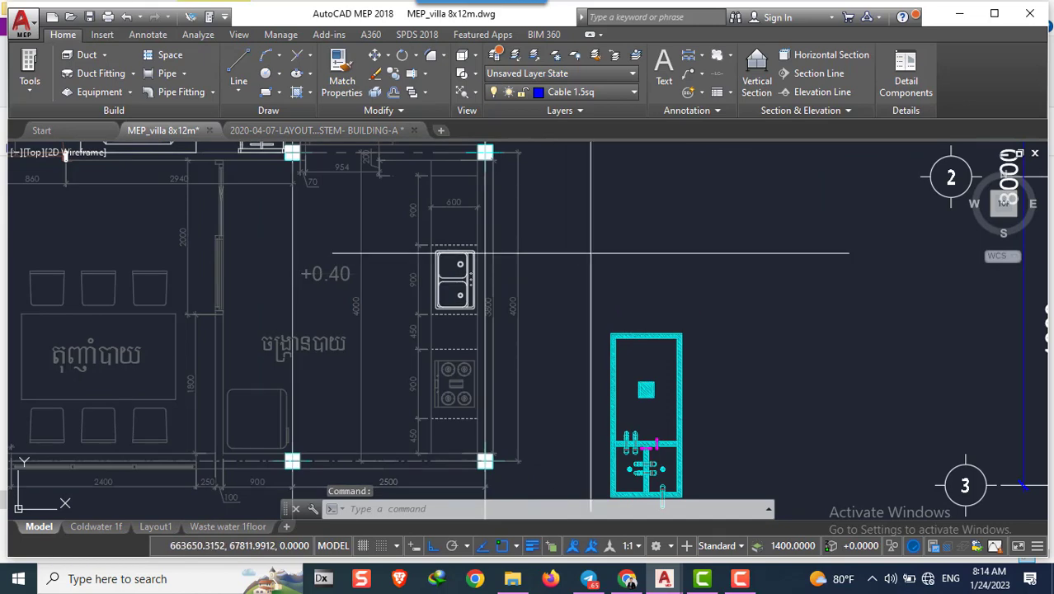
{"action": "key", "text": "ctrl+v"}
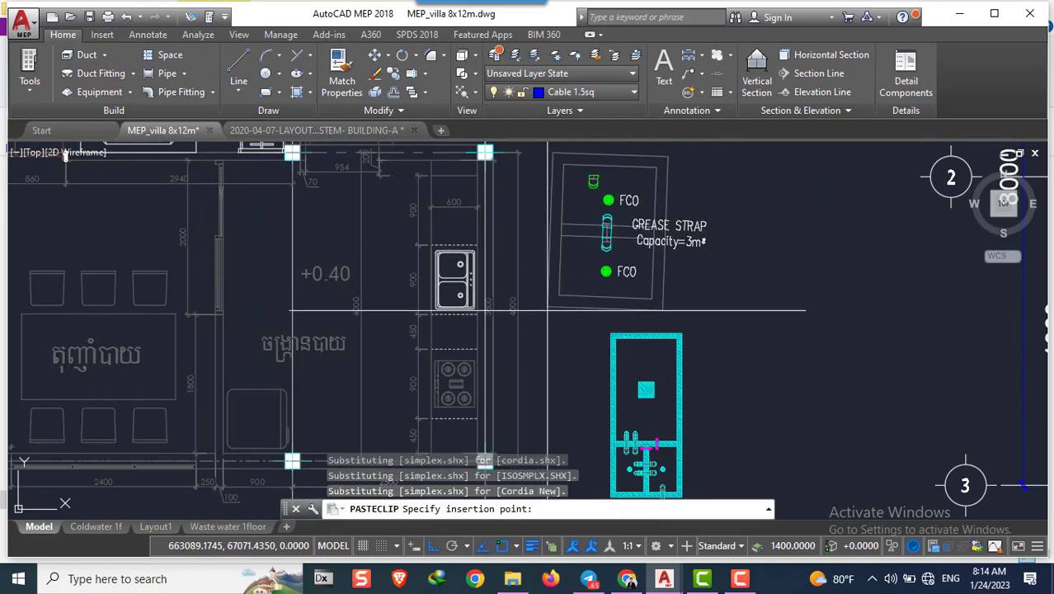
{"action": "scroll", "coordinate": [609, 248], "scroll_direction": "down", "scroll_amount": 5}
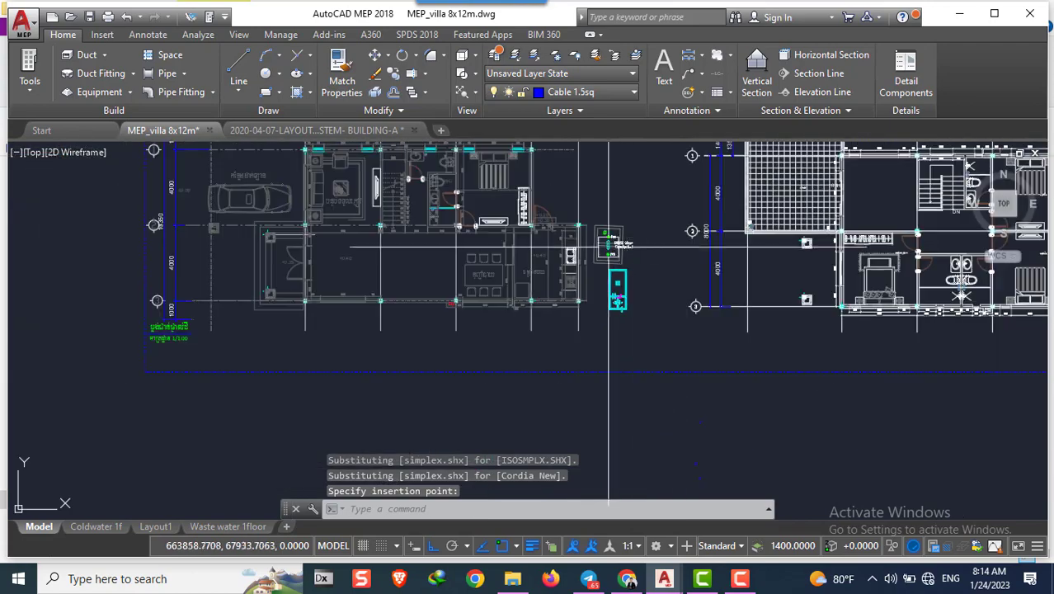
{"action": "scroll", "coordinate": [577, 246], "scroll_direction": "up", "scroll_amount": 5}
{"action": "scroll", "coordinate": [536, 244], "scroll_direction": "up", "scroll_amount": 3}
{"action": "scroll", "coordinate": [536, 242], "scroll_direction": "down", "scroll_amount": 2}
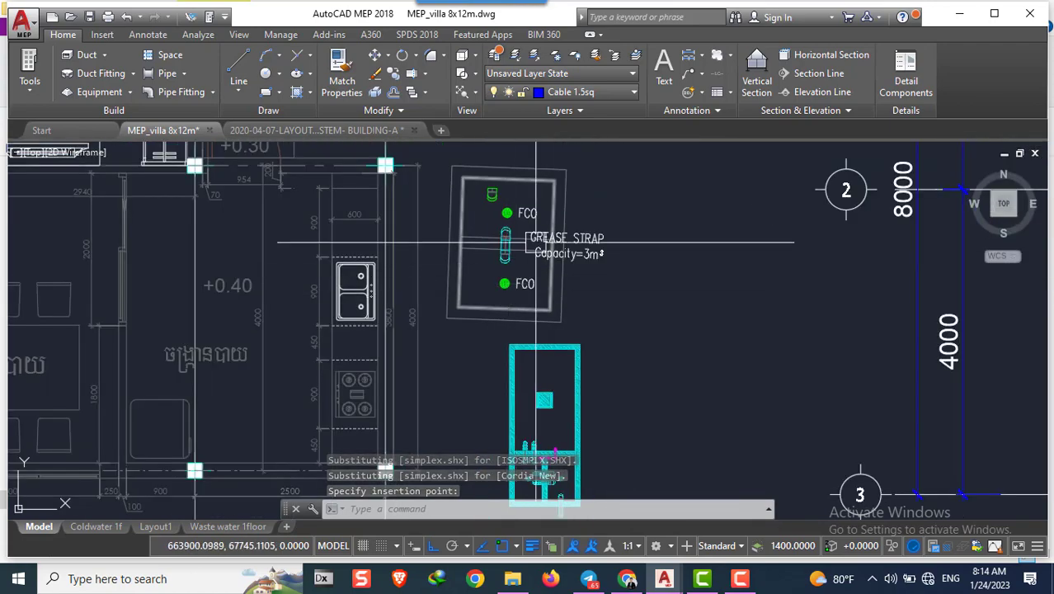
{"action": "scroll", "coordinate": [491, 189], "scroll_direction": "up", "scroll_amount": 7}
{"action": "scroll", "coordinate": [492, 189], "scroll_direction": "down", "scroll_amount": 5}
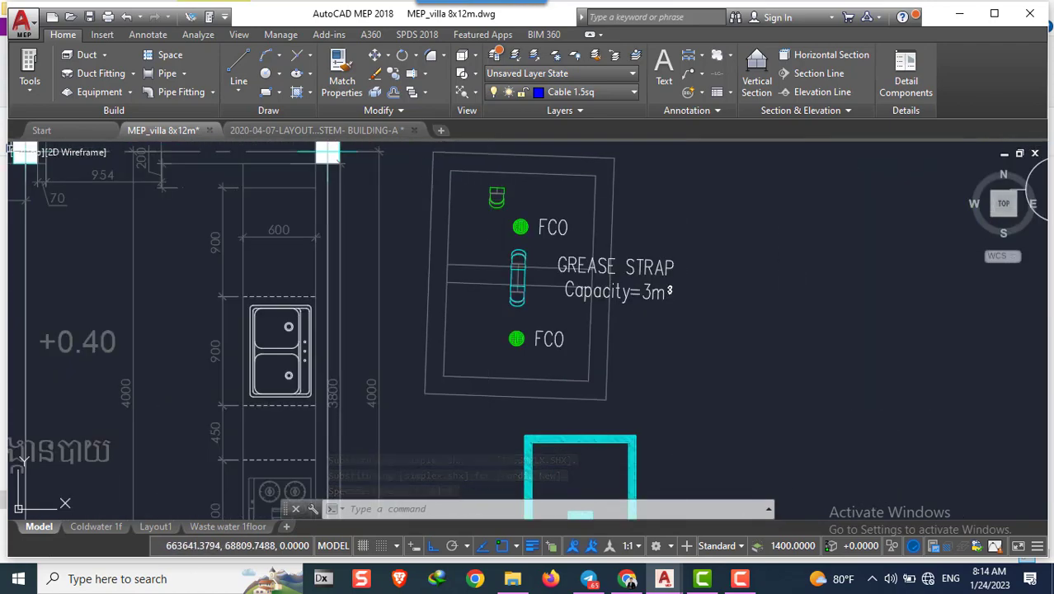
{"action": "left_click", "coordinate": [493, 187]}
Move the small fitting at the grease trap's top into position
{"action": "left_click", "coordinate": [496, 188]}
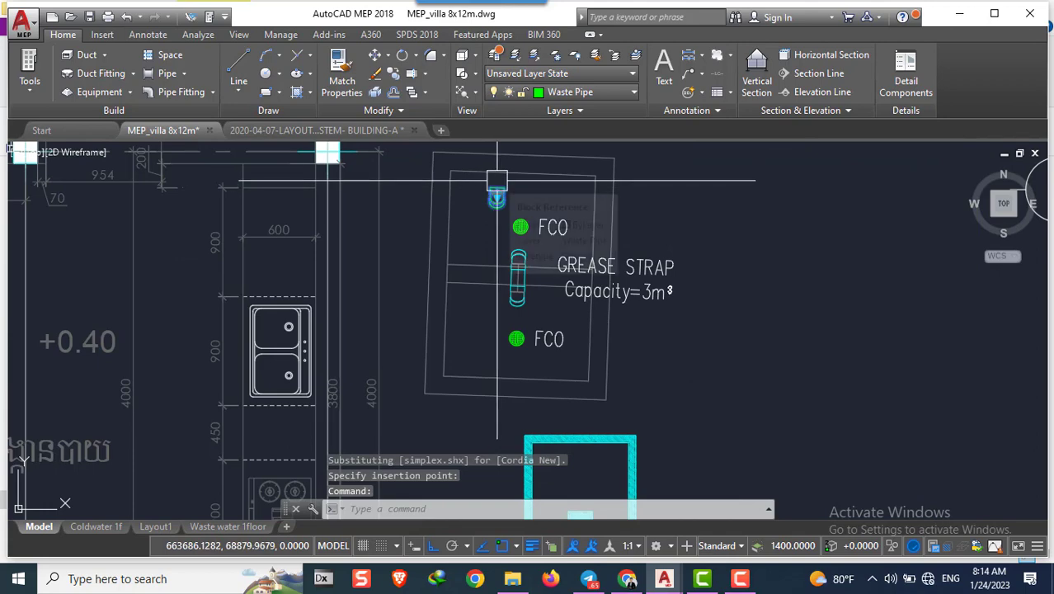
{"action": "type", "text": "m"}
{"action": "key", "text": "Return"}
{"action": "left_click", "coordinate": [496, 188]}
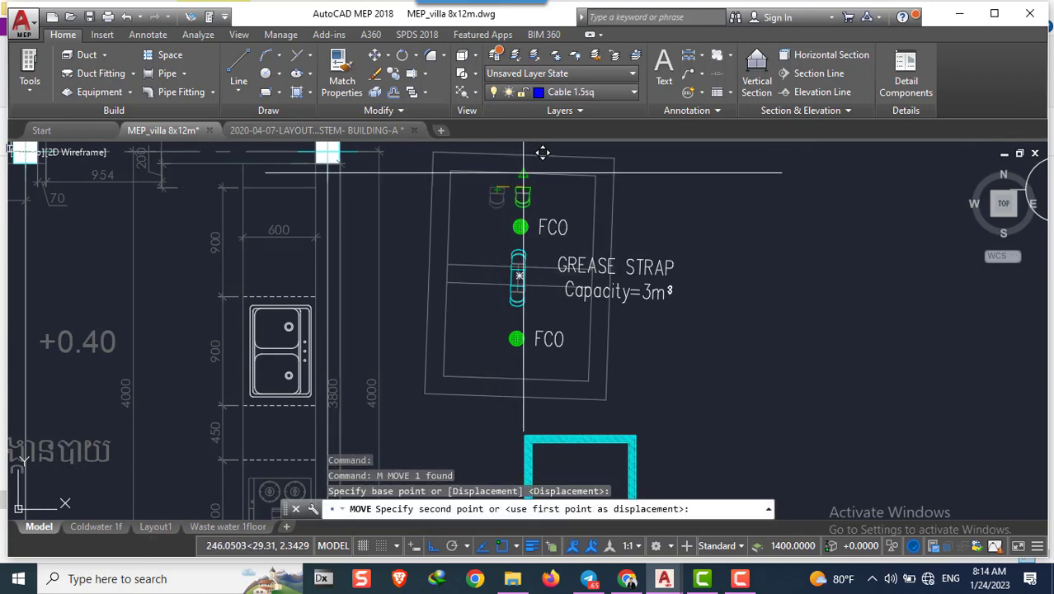
{"action": "left_click", "coordinate": [521, 172]}
{"action": "scroll", "coordinate": [544, 189], "scroll_direction": "down", "scroll_amount": 5}
{"action": "scroll", "coordinate": [528, 297], "scroll_direction": "up", "scroll_amount": 2}
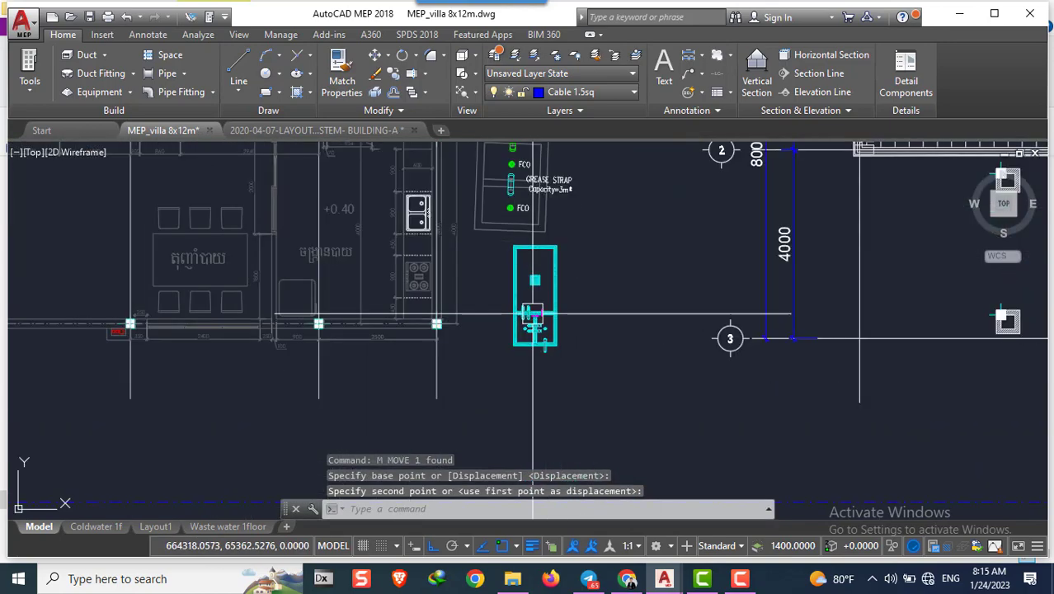
{"action": "scroll", "coordinate": [495, 313], "scroll_direction": "down", "scroll_amount": 4}
{"action": "scroll", "coordinate": [483, 321], "scroll_direction": "down", "scroll_amount": 2}
{"action": "scroll", "coordinate": [483, 321], "scroll_direction": "down", "scroll_amount": 3}
{"action": "scroll", "coordinate": [499, 289], "scroll_direction": "down", "scroll_amount": 2}
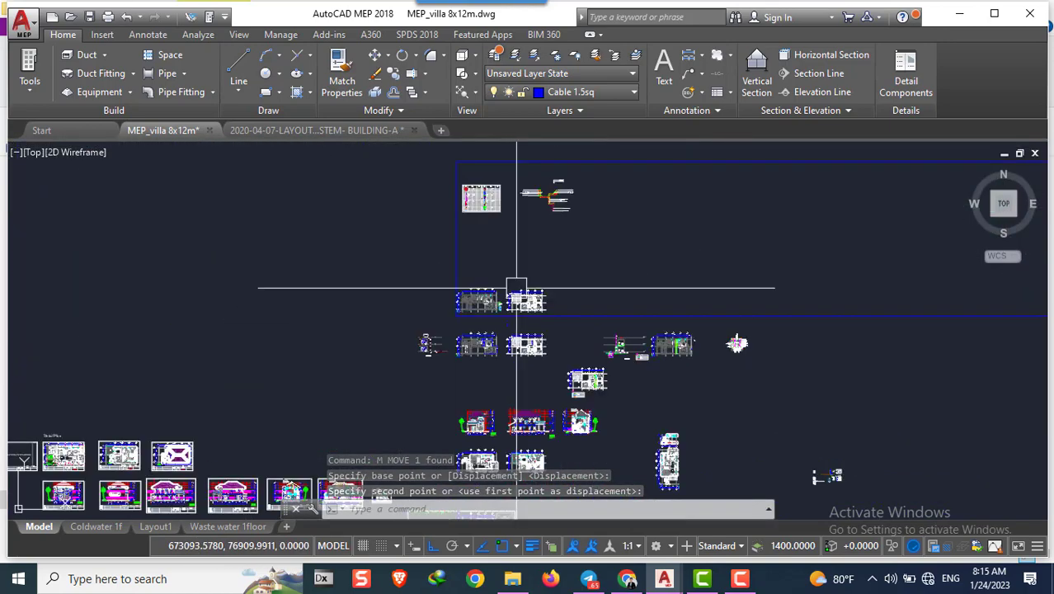
{"action": "scroll", "coordinate": [572, 286], "scroll_direction": "up", "scroll_amount": 3}
{"action": "scroll", "coordinate": [495, 247], "scroll_direction": "up", "scroll_amount": 3}
Begin copying the moved pipe from its end point, then cancel the unfinished copy
{"action": "scroll", "coordinate": [447, 353], "scroll_direction": "up", "scroll_amount": 5}
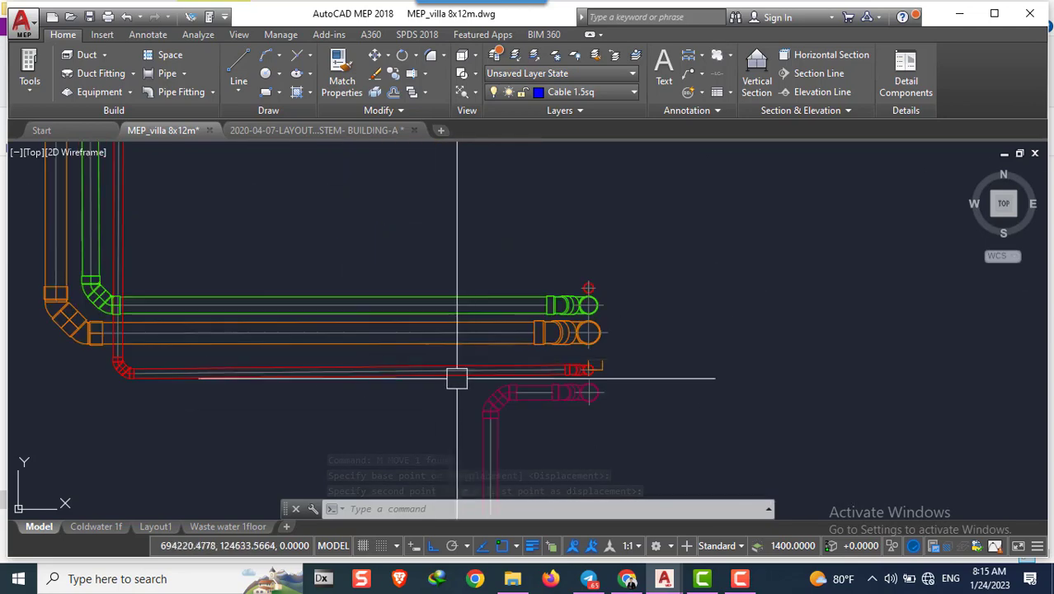
{"action": "left_click", "coordinate": [501, 295]}
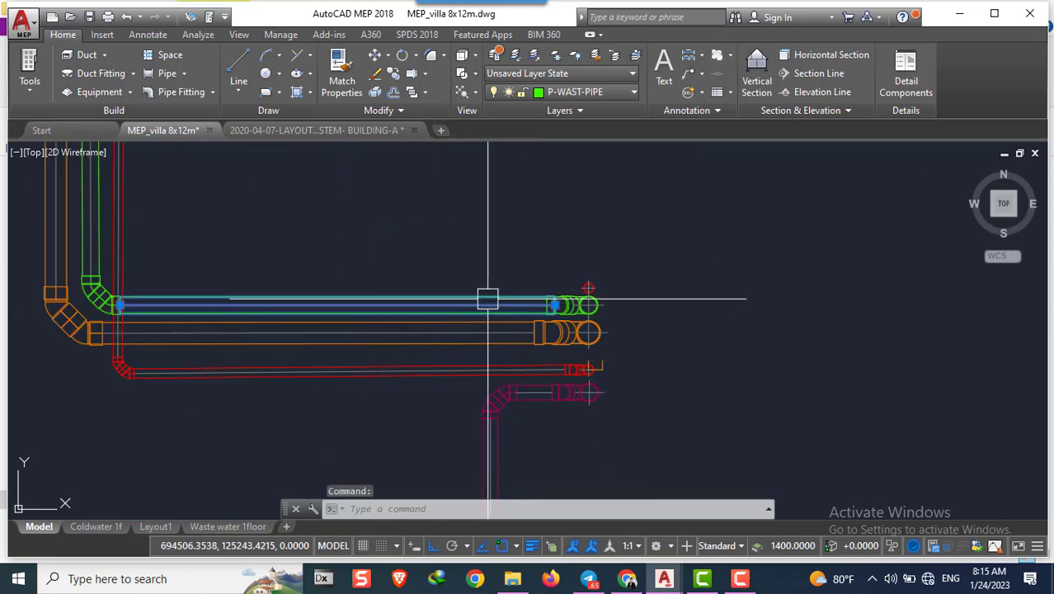
{"action": "type", "text": "co"}
{"action": "key", "text": "Return"}
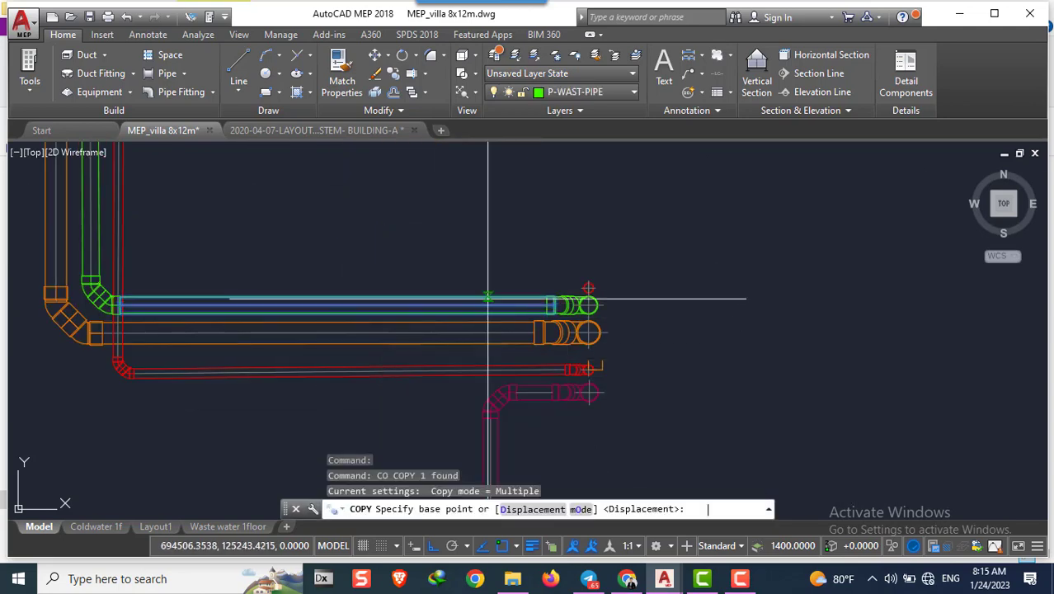
{"action": "left_click", "coordinate": [554, 305]}
{"action": "scroll", "coordinate": [569, 330], "scroll_direction": "down", "scroll_amount": 3}
{"action": "scroll", "coordinate": [610, 288], "scroll_direction": "down", "scroll_amount": 3}
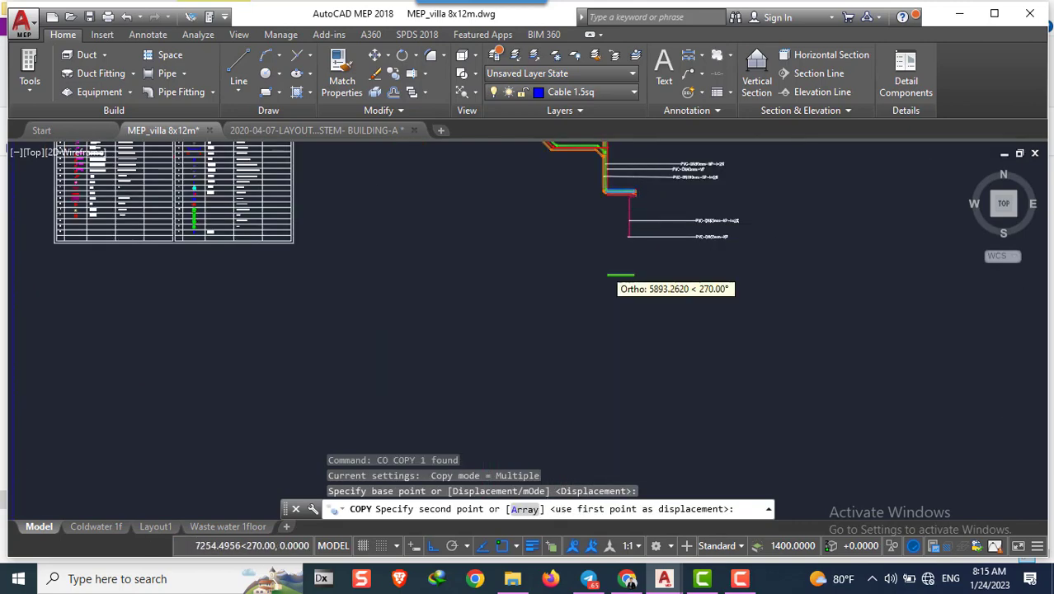
{"action": "scroll", "coordinate": [581, 316], "scroll_direction": "down", "scroll_amount": 3}
{"action": "scroll", "coordinate": [597, 277], "scroll_direction": "up", "scroll_amount": 3}
{"action": "scroll", "coordinate": [611, 218], "scroll_direction": "up", "scroll_amount": 3}
{"action": "scroll", "coordinate": [581, 181], "scroll_direction": "up", "scroll_amount": 3}
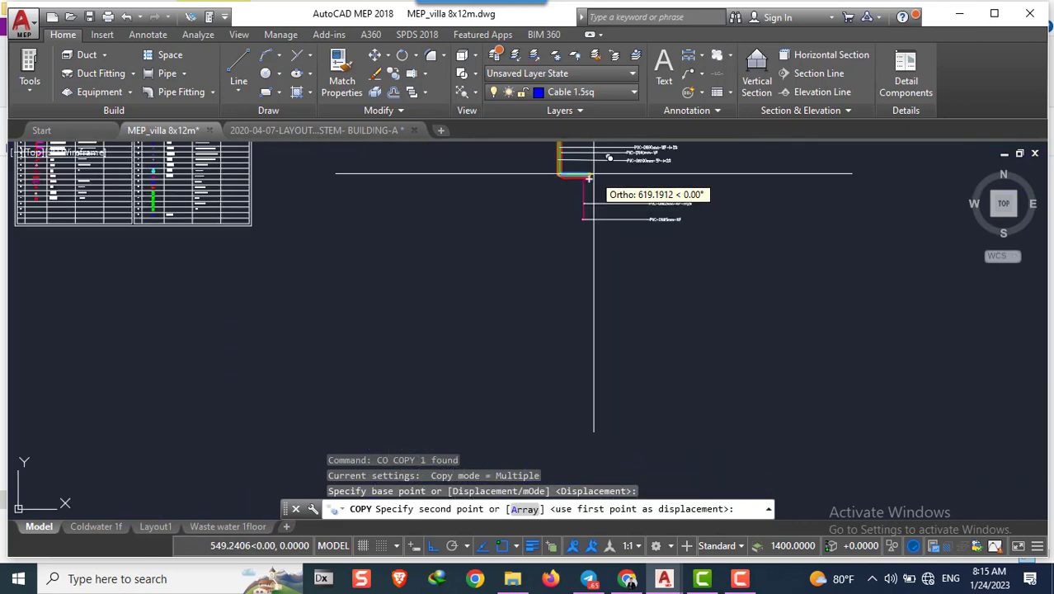
{"action": "scroll", "coordinate": [568, 165], "scroll_direction": "up", "scroll_amount": 3}
{"action": "key", "text": "Escape"}
Copy the grey soil pipe from its end to the grease trap's upper FCO beside the kitchen
{"action": "scroll", "coordinate": [561, 206], "scroll_direction": "up", "scroll_amount": 2}
{"action": "scroll", "coordinate": [536, 263], "scroll_direction": "up", "scroll_amount": 2}
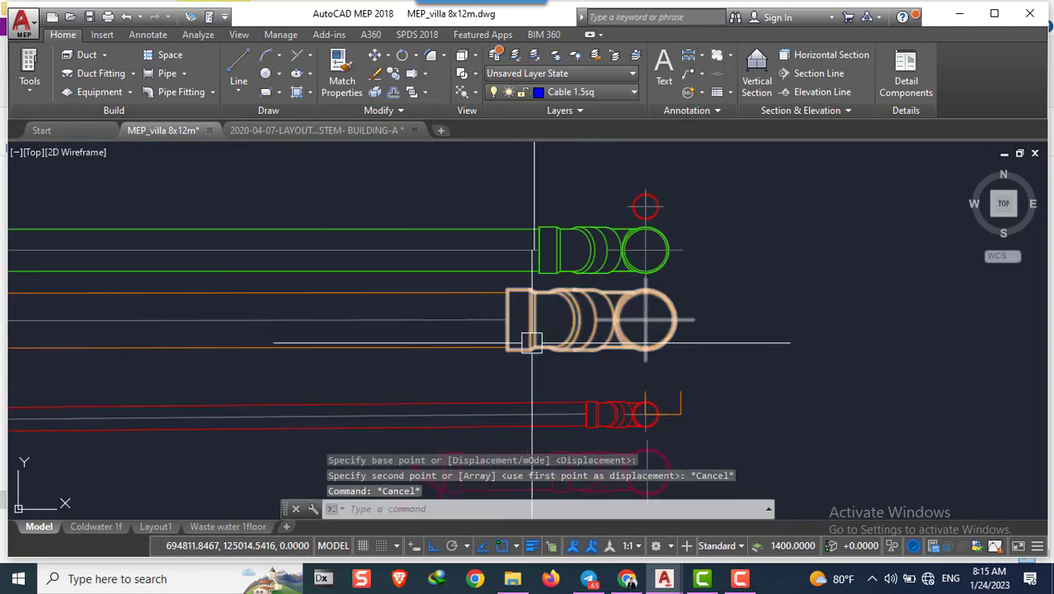
{"action": "scroll", "coordinate": [481, 321], "scroll_direction": "up", "scroll_amount": 2}
{"action": "left_click", "coordinate": [473, 320]}
{"action": "type", "text": "c"}
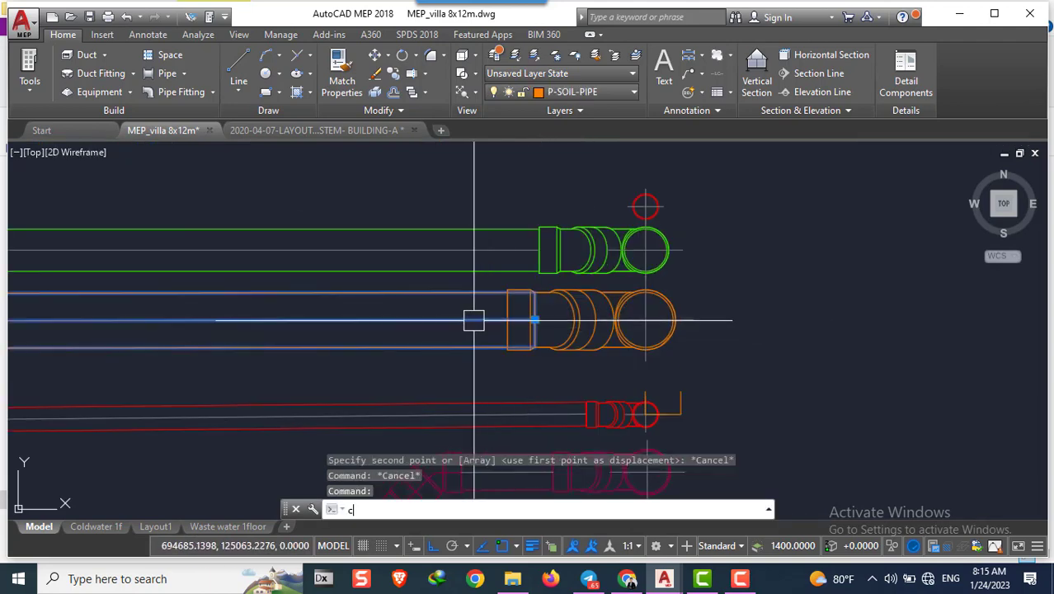
{"action": "type", "text": "o"}
{"action": "key", "text": "Return"}
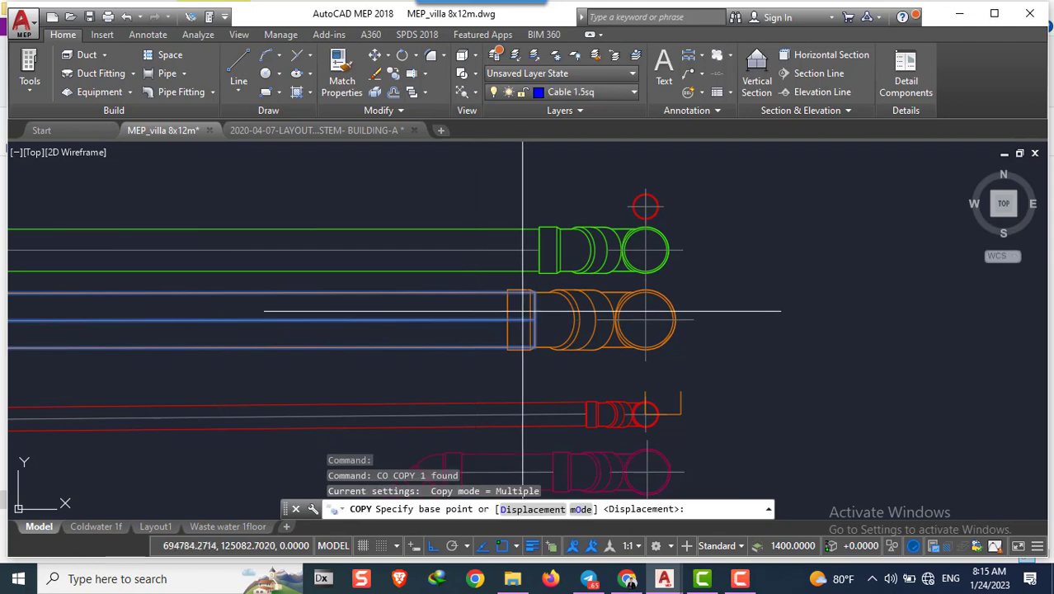
{"action": "left_click", "coordinate": [532, 320]}
{"action": "scroll", "coordinate": [548, 305], "scroll_direction": "down", "scroll_amount": 3}
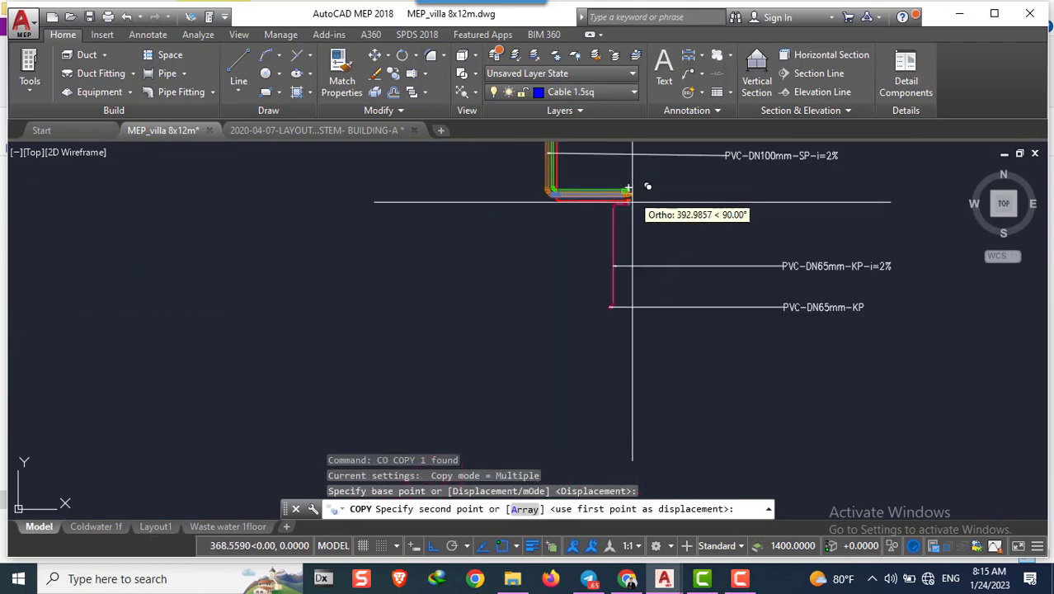
{"action": "scroll", "coordinate": [544, 370], "scroll_direction": "down", "scroll_amount": 3}
{"action": "scroll", "coordinate": [545, 363], "scroll_direction": "down", "scroll_amount": 2}
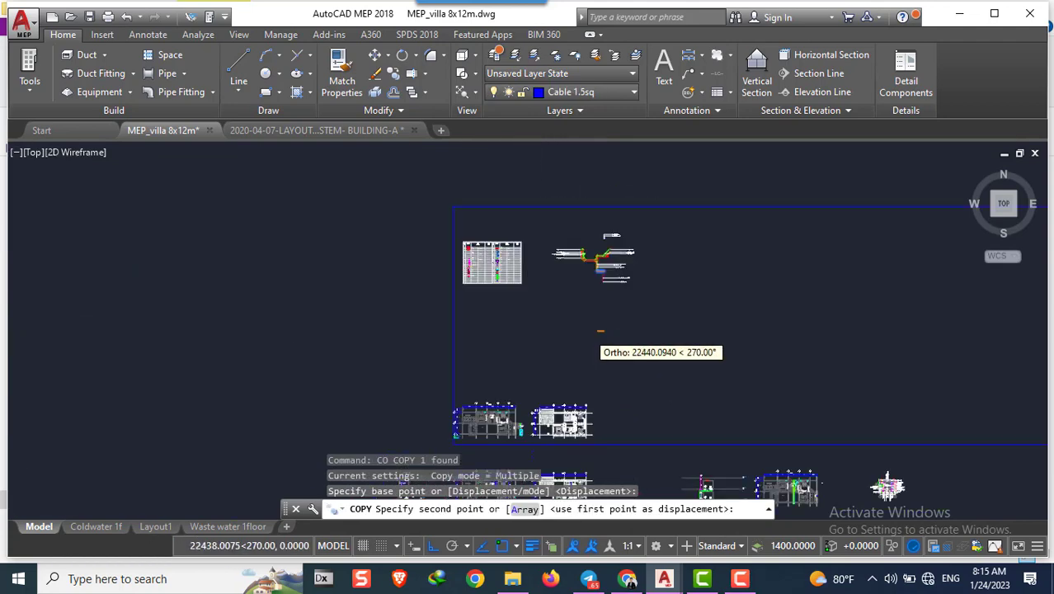
{"action": "scroll", "coordinate": [569, 383], "scroll_direction": "down", "scroll_amount": 4}
{"action": "scroll", "coordinate": [569, 383], "scroll_direction": "up", "scroll_amount": 3}
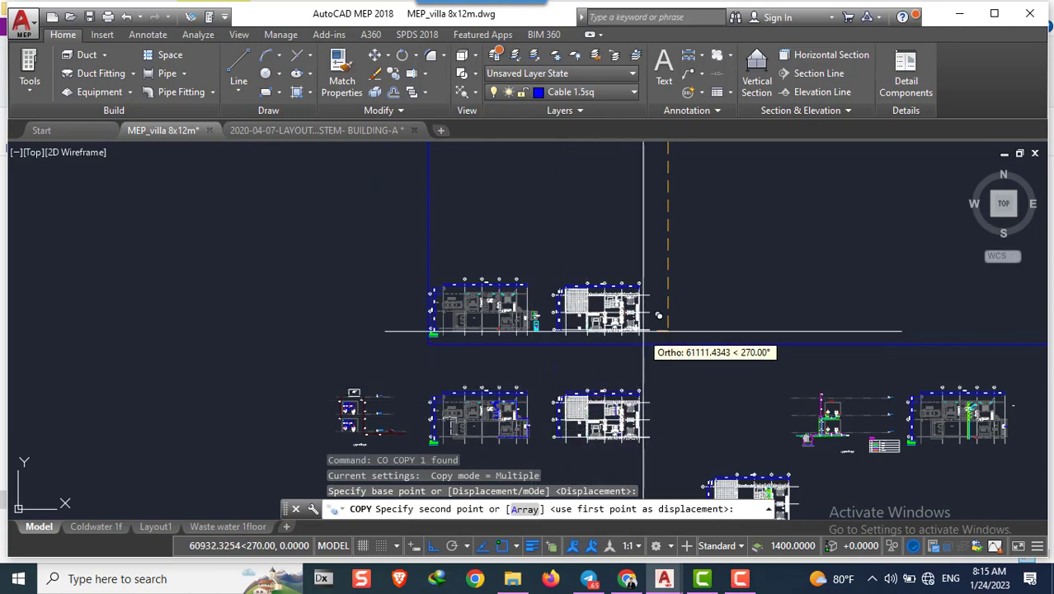
{"action": "scroll", "coordinate": [521, 348], "scroll_direction": "up", "scroll_amount": 2}
{"action": "scroll", "coordinate": [531, 355], "scroll_direction": "up", "scroll_amount": 1}
{"action": "scroll", "coordinate": [487, 313], "scroll_direction": "up", "scroll_amount": 3}
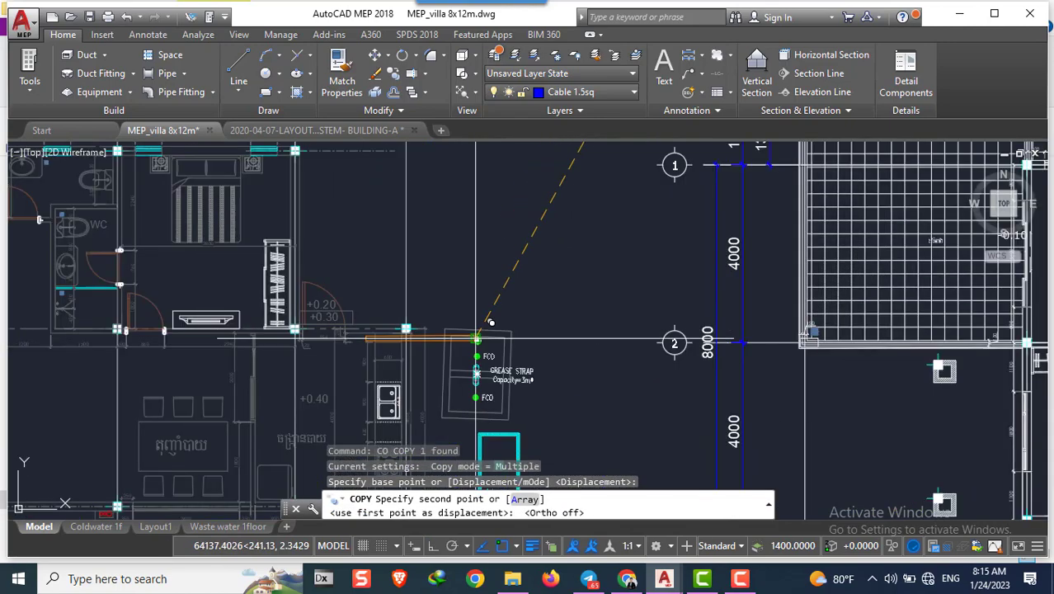
{"action": "scroll", "coordinate": [499, 301], "scroll_direction": "up", "scroll_amount": 2}
{"action": "scroll", "coordinate": [544, 248], "scroll_direction": "down", "scroll_amount": 5}
{"action": "scroll", "coordinate": [560, 235], "scroll_direction": "up", "scroll_amount": 3}
{"action": "scroll", "coordinate": [560, 235], "scroll_direction": "down", "scroll_amount": 3}
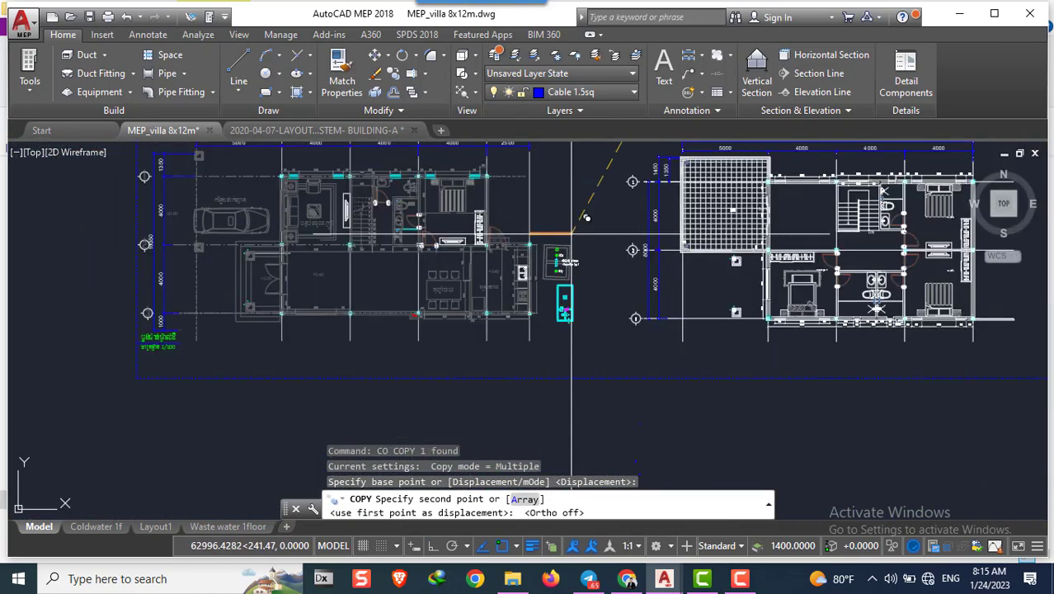
{"action": "scroll", "coordinate": [558, 239], "scroll_direction": "up", "scroll_amount": 4}
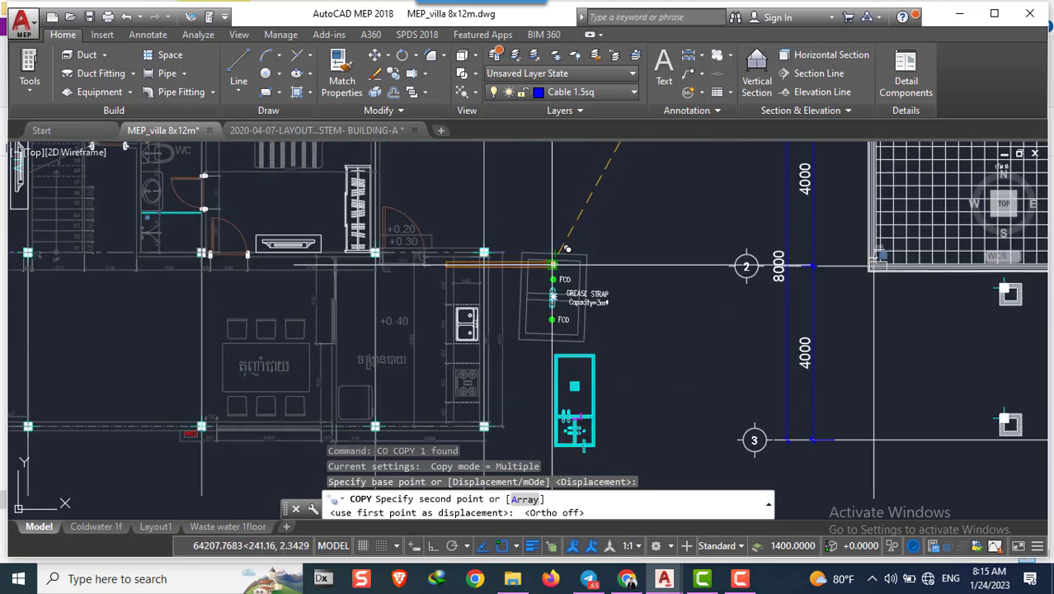
{"action": "scroll", "coordinate": [553, 264], "scroll_direction": "up", "scroll_amount": 4}
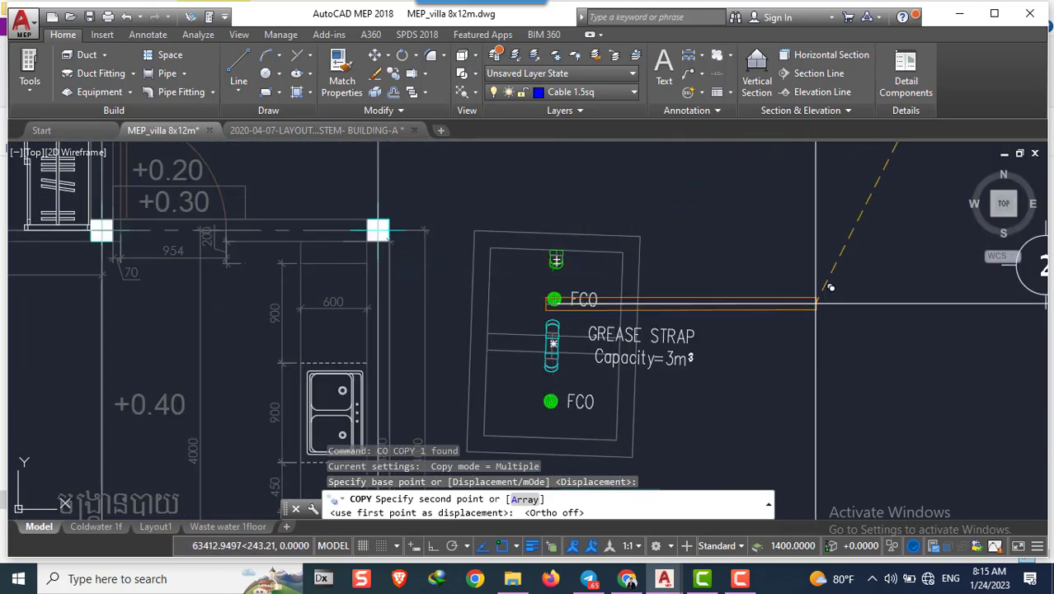
{"action": "left_click", "coordinate": [886, 290]}
{"action": "key", "text": "Escape"}
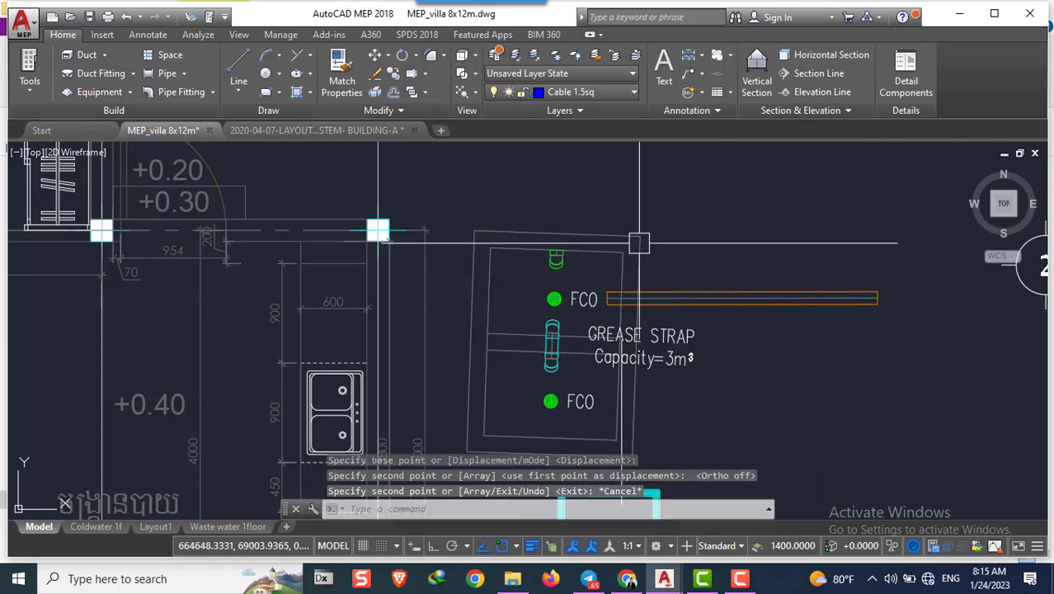
{"action": "scroll", "coordinate": [577, 263], "scroll_direction": "down", "scroll_amount": 4}
{"action": "scroll", "coordinate": [596, 313], "scroll_direction": "up", "scroll_amount": 4}
Window-select the grease trap block's parts, adding its top fitting to the selection
{"action": "scroll", "coordinate": [598, 317], "scroll_direction": "down", "scroll_amount": 4}
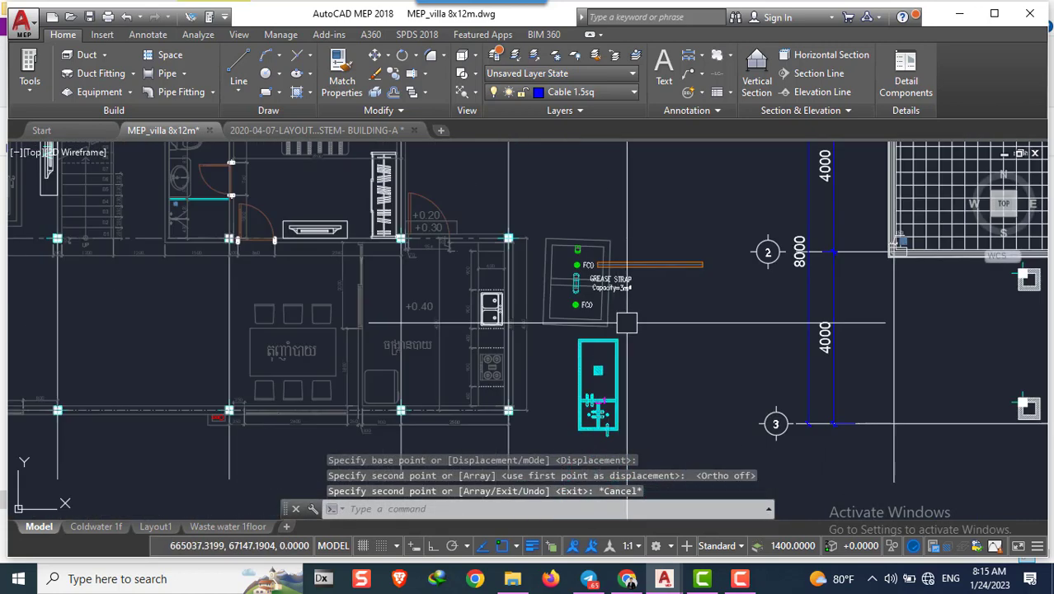
{"action": "left_click", "coordinate": [625, 300]}
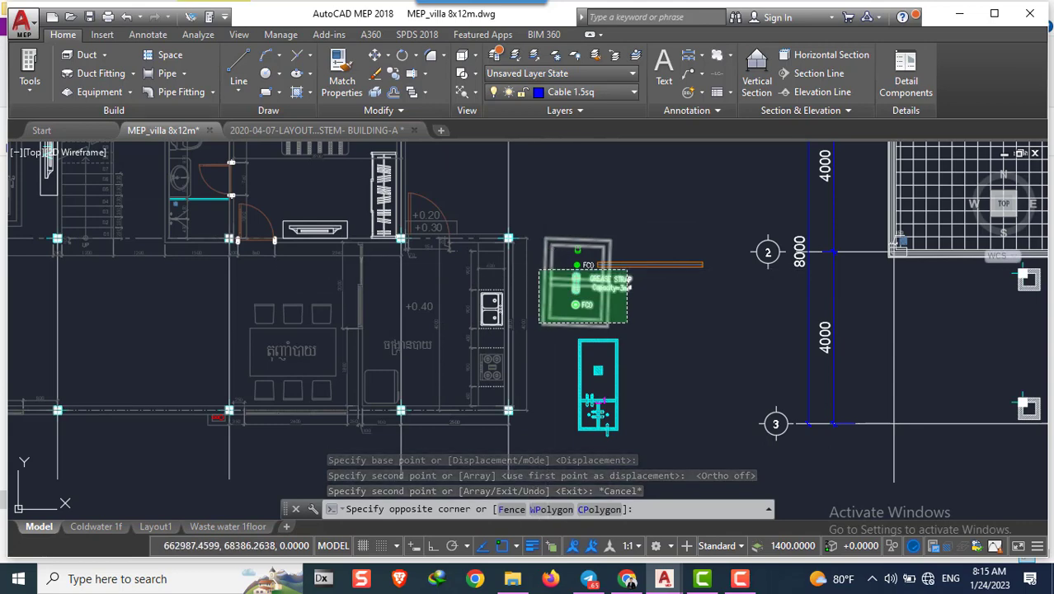
{"action": "left_click", "coordinate": [545, 268]}
{"action": "scroll", "coordinate": [573, 251], "scroll_direction": "up", "scroll_amount": 3}
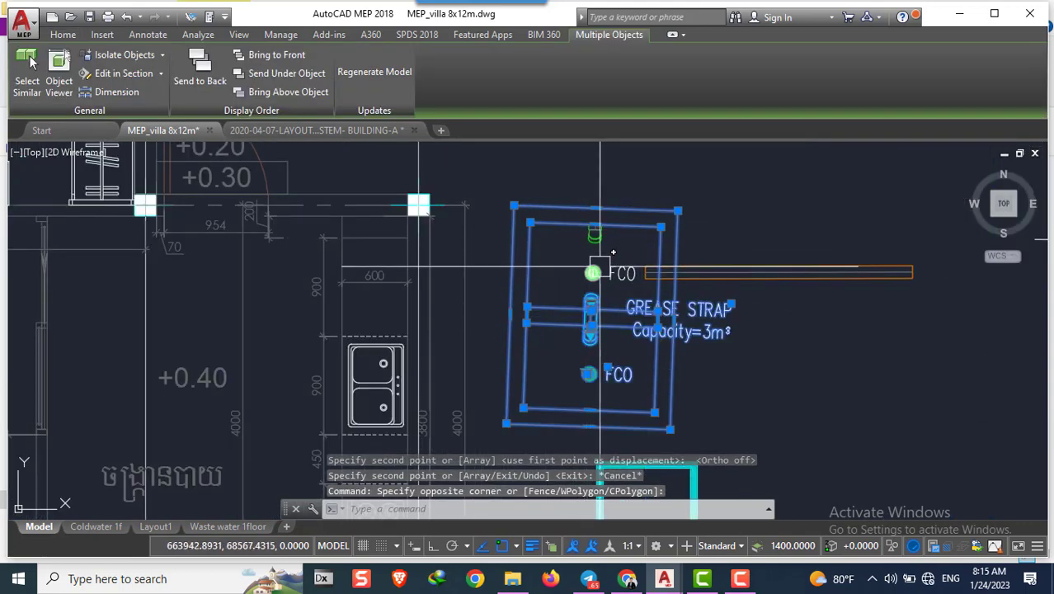
{"action": "scroll", "coordinate": [626, 288], "scroll_direction": "up", "scroll_amount": 5}
{"action": "scroll", "coordinate": [641, 298], "scroll_direction": "down", "scroll_amount": 2}
{"action": "scroll", "coordinate": [635, 288], "scroll_direction": "down", "scroll_amount": 3}
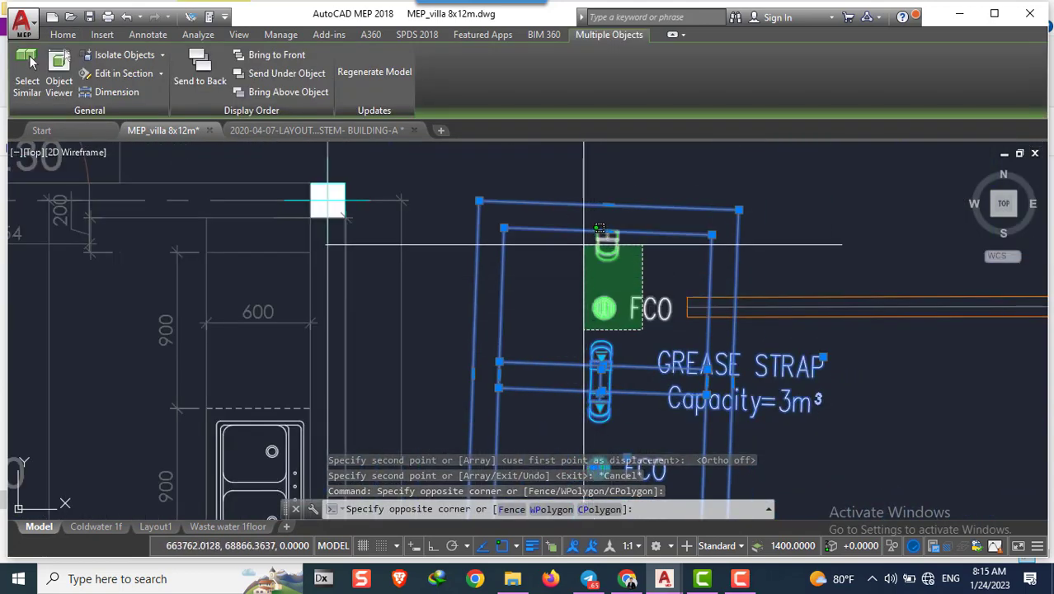
{"action": "left_click", "coordinate": [583, 244]}
{"action": "scroll", "coordinate": [583, 244], "scroll_direction": "down", "scroll_amount": 5}
{"action": "type", "text": "r"}
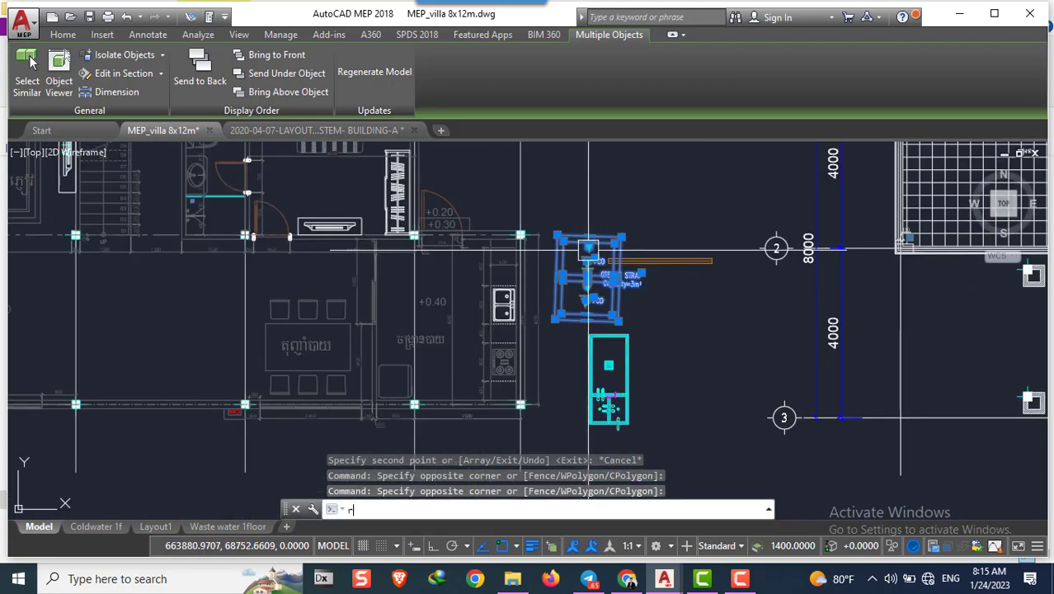
Rotate the grease trap 270 degrees about its centre
{"action": "type", "text": "RO"}
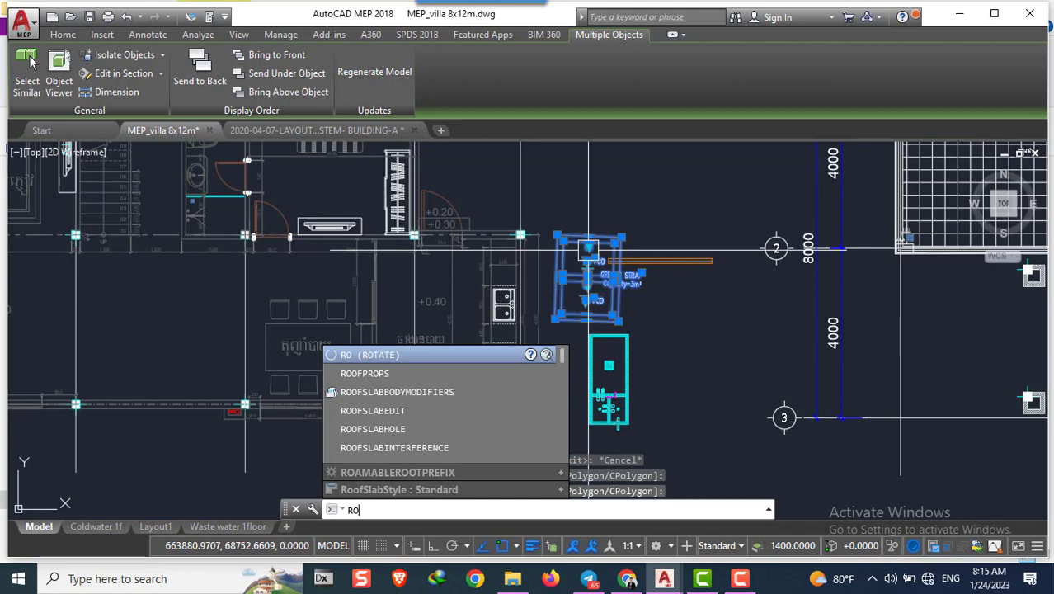
{"action": "key", "text": "Return"}
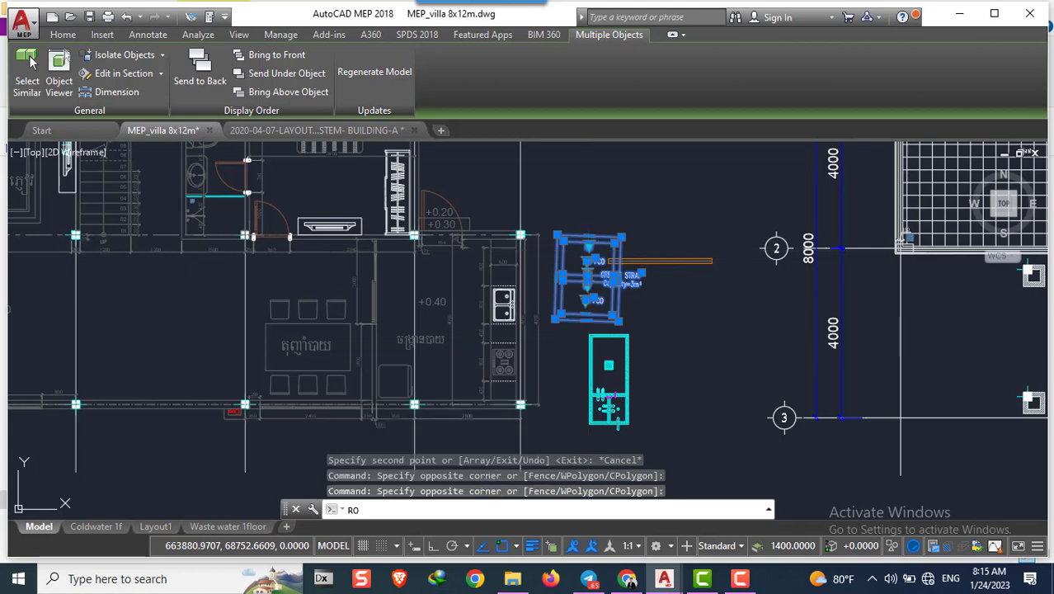
{"action": "scroll", "coordinate": [629, 272], "scroll_direction": "up", "scroll_amount": 4}
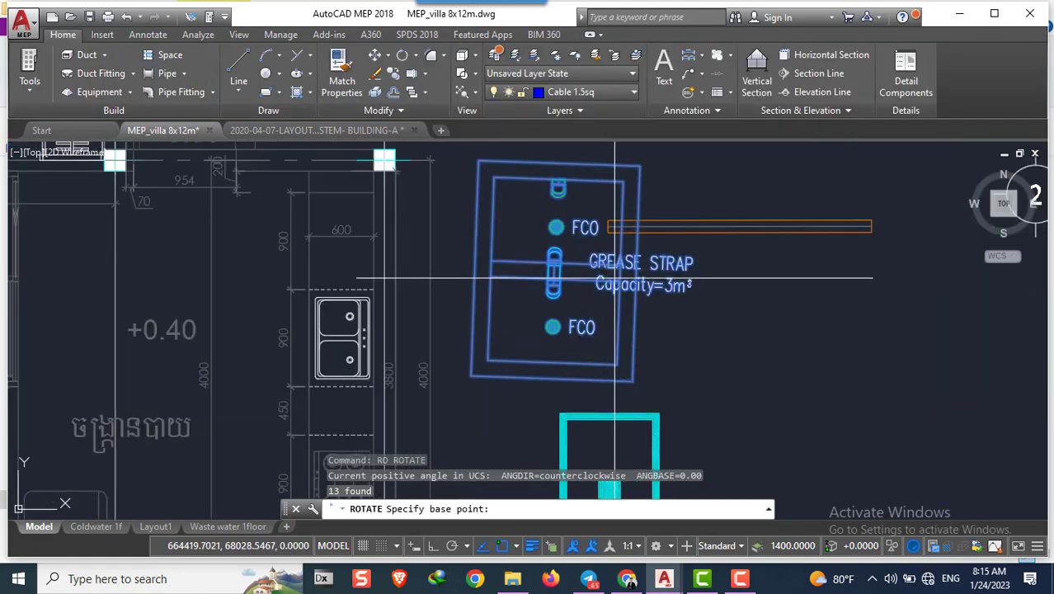
{"action": "left_click", "coordinate": [555, 270]}
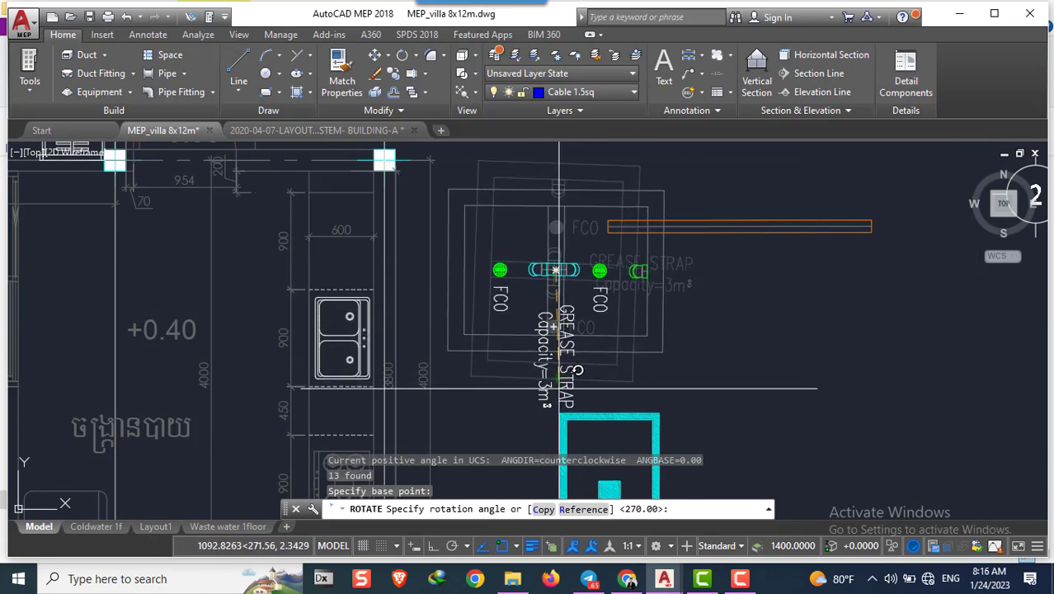
{"action": "left_click", "coordinate": [559, 387]}
{"action": "scroll", "coordinate": [559, 387], "scroll_direction": "down", "scroll_amount": 2}
{"action": "scroll", "coordinate": [577, 388], "scroll_direction": "down", "scroll_amount": 1}
{"action": "scroll", "coordinate": [792, 390], "scroll_direction": "up", "scroll_amount": 5}
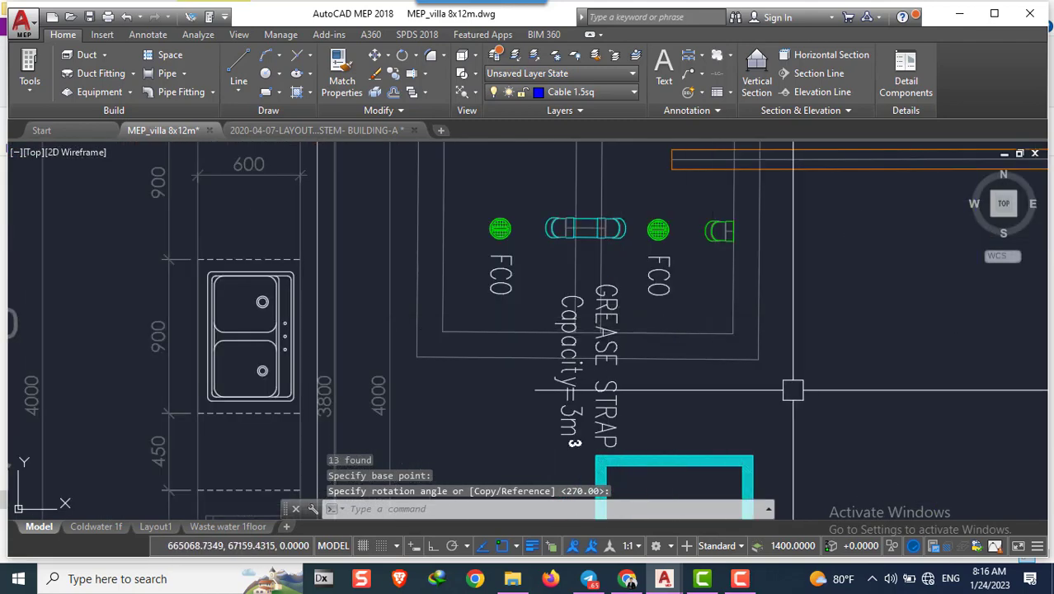
Window-select the rotated grease trap objects
{"action": "left_click", "coordinate": [806, 388]}
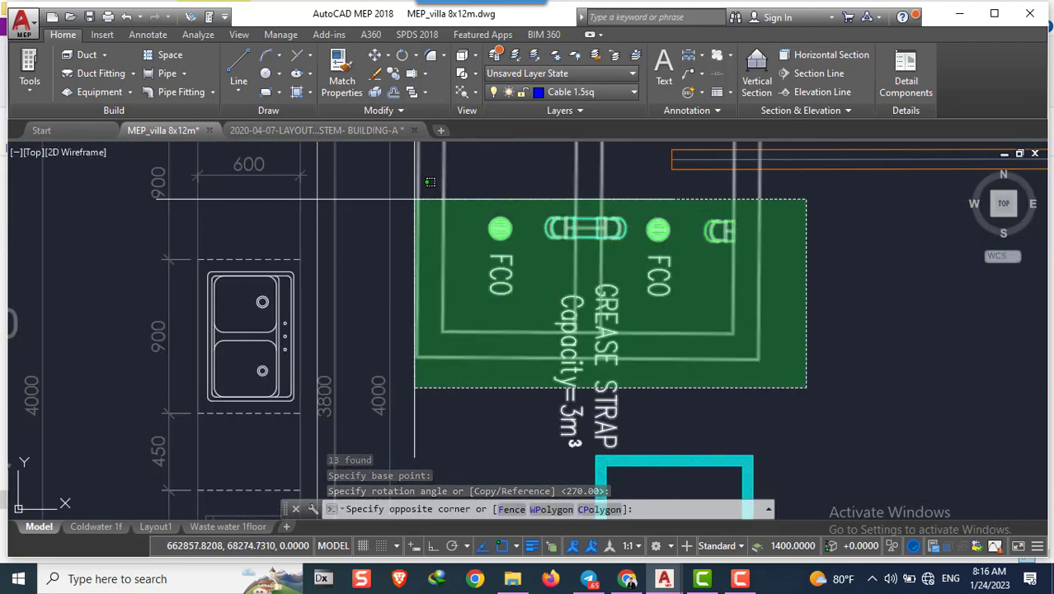
{"action": "left_click", "coordinate": [429, 181]}
{"action": "scroll", "coordinate": [549, 262], "scroll_direction": "down", "scroll_amount": 2}
{"action": "scroll", "coordinate": [549, 261], "scroll_direction": "down", "scroll_amount": 2}
{"action": "scroll", "coordinate": [548, 262], "scroll_direction": "up", "scroll_amount": 3}
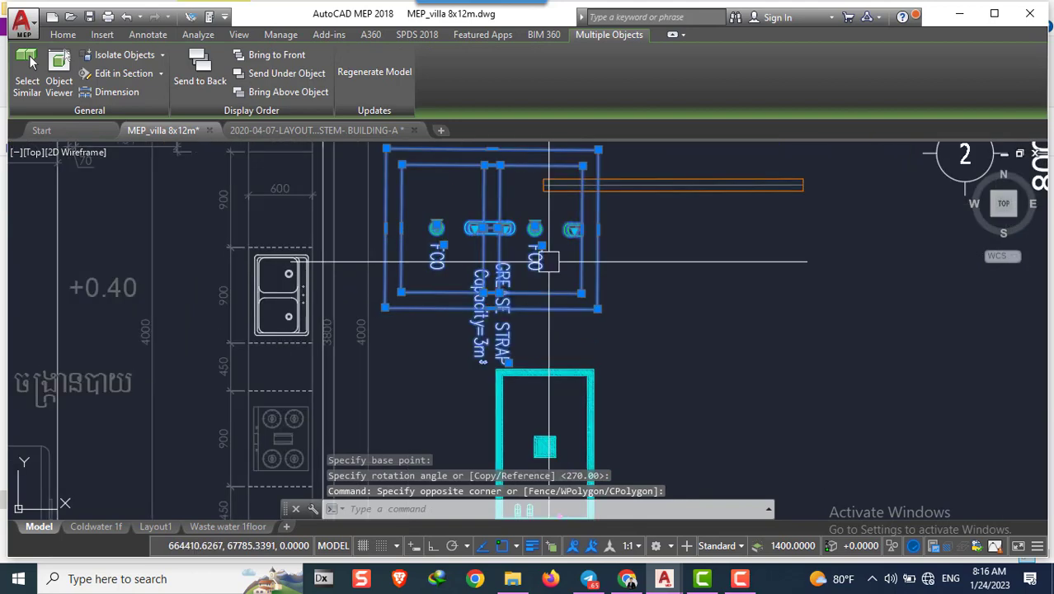
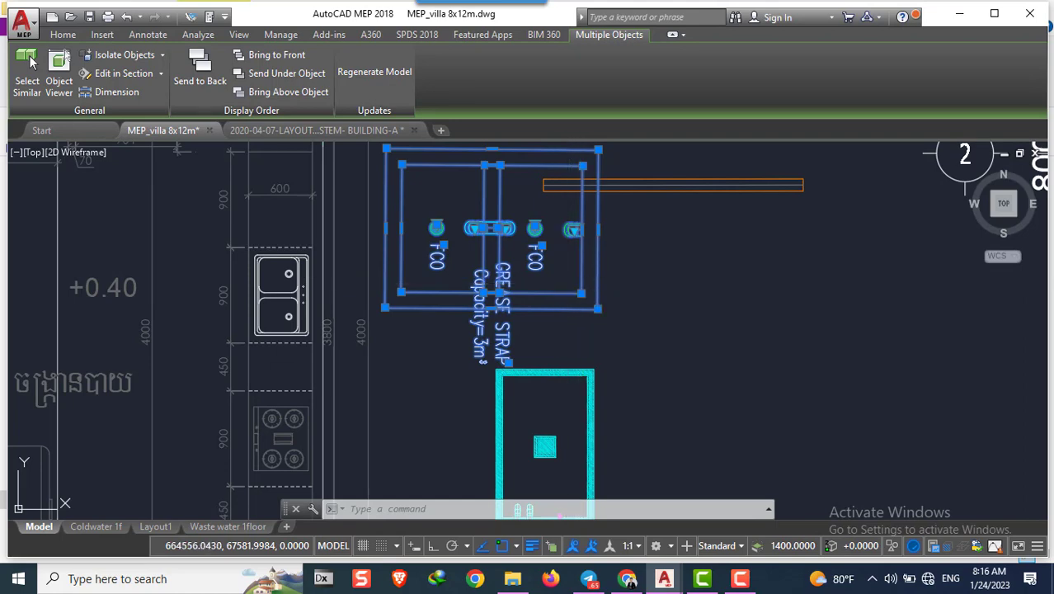
Add a 775 linear dimension across the grease trap outline below the FCO symbols
{"action": "key", "text": "Escape"}
{"action": "key", "text": "Escape"}
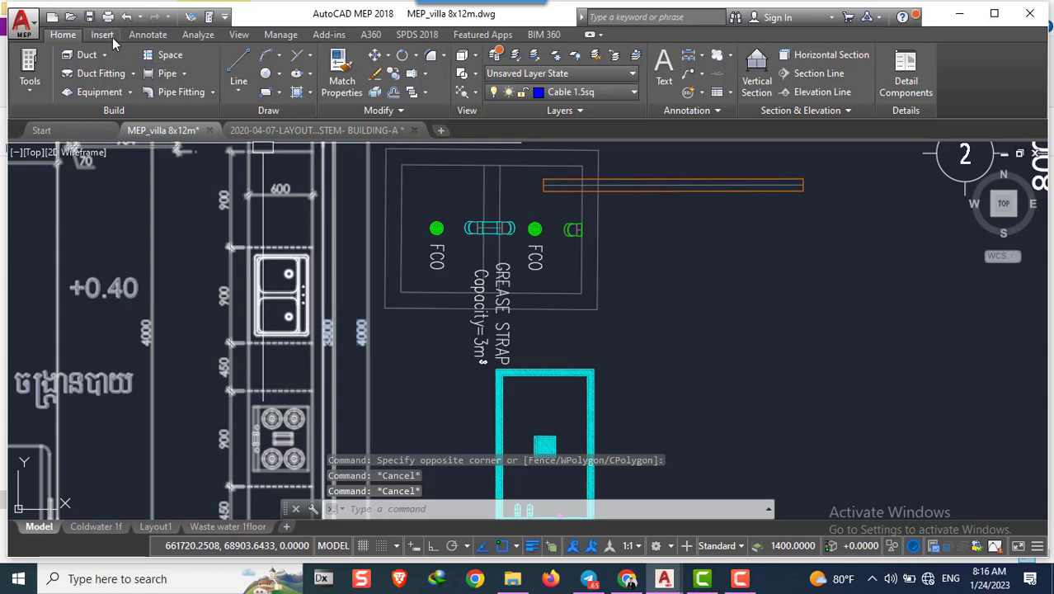
{"action": "left_click", "coordinate": [142, 35]}
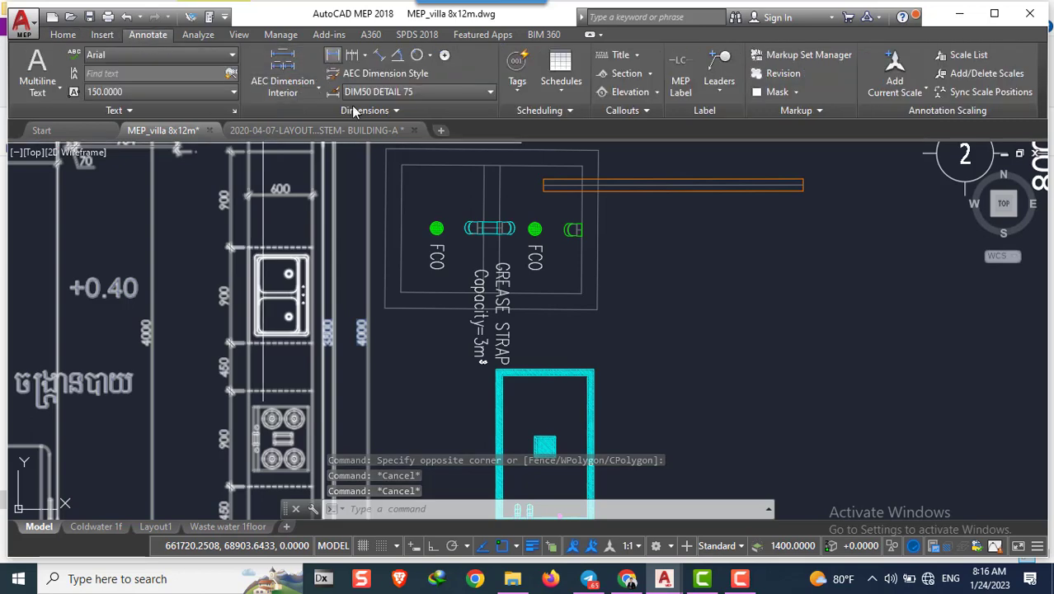
{"action": "left_click", "coordinate": [332, 55]}
{"action": "scroll", "coordinate": [427, 315], "scroll_direction": "up", "scroll_amount": 2}
{"action": "left_click", "coordinate": [389, 279]}
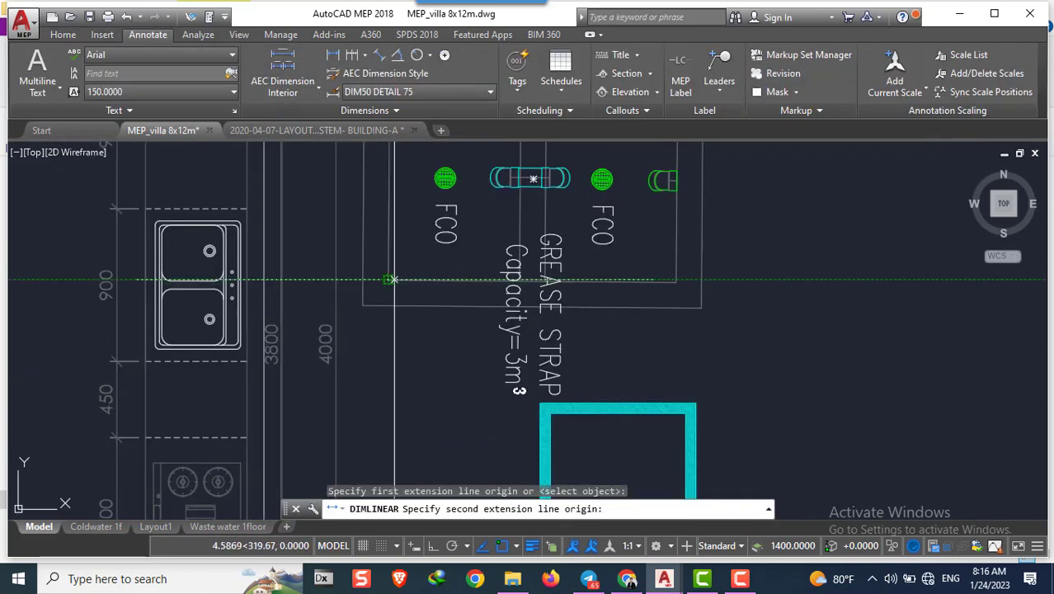
{"action": "left_click", "coordinate": [489, 338]}
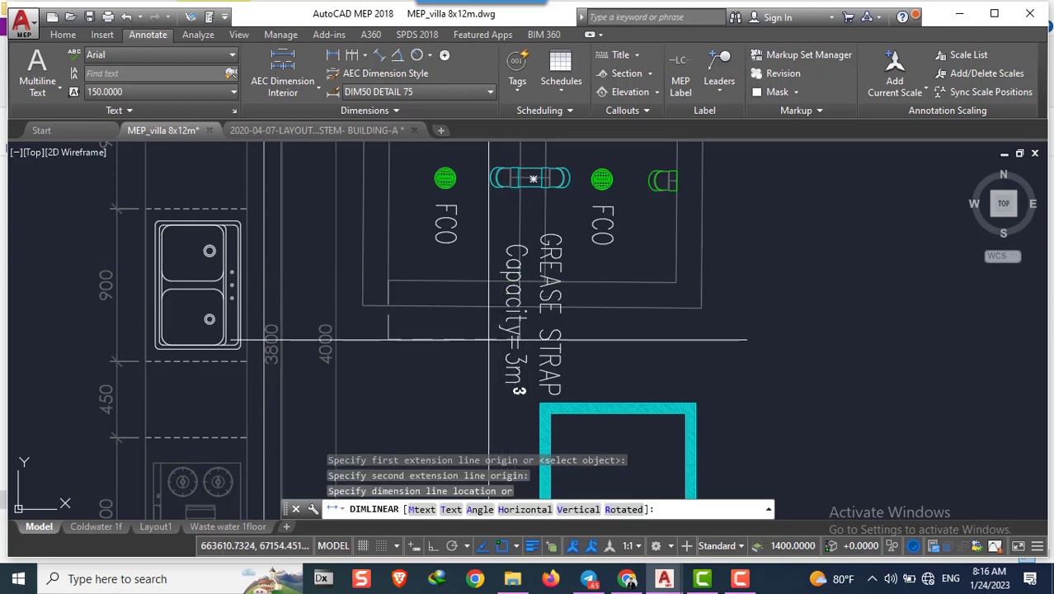
{"action": "left_click", "coordinate": [476, 384]}
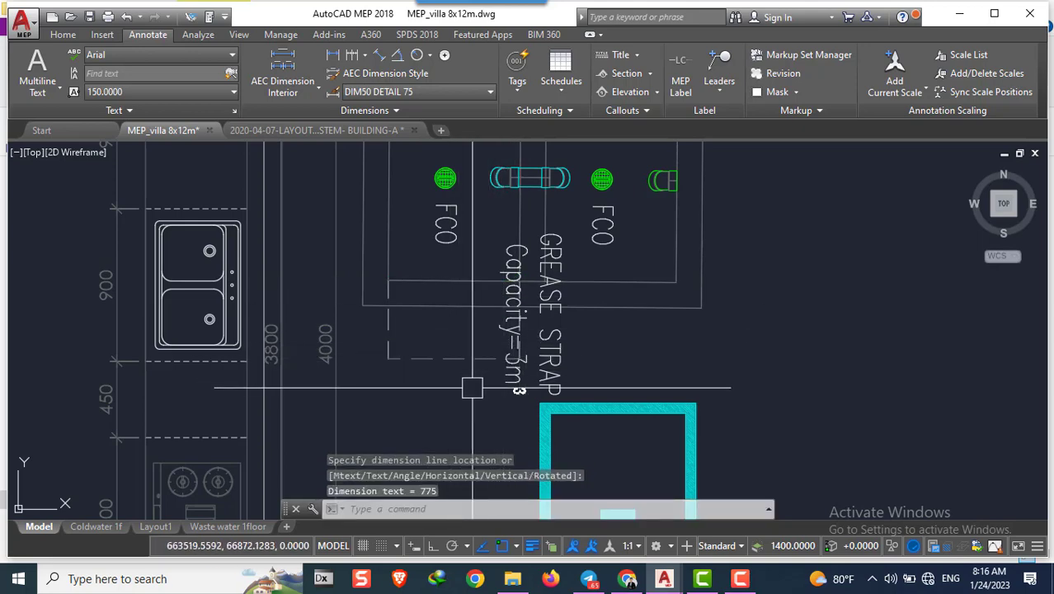
{"action": "scroll", "coordinate": [462, 363], "scroll_direction": "up", "scroll_amount": 2}
{"action": "scroll", "coordinate": [447, 336], "scroll_direction": "up", "scroll_amount": 2}
{"action": "scroll", "coordinate": [387, 277], "scroll_direction": "up", "scroll_amount": 2}
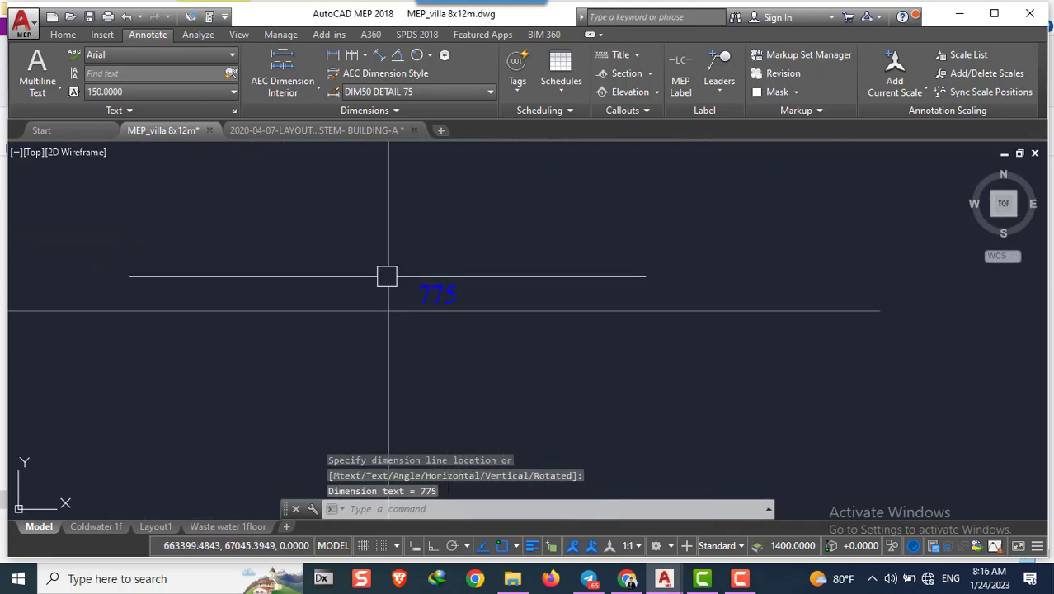
{"action": "scroll", "coordinate": [387, 277], "scroll_direction": "up", "scroll_amount": 1}
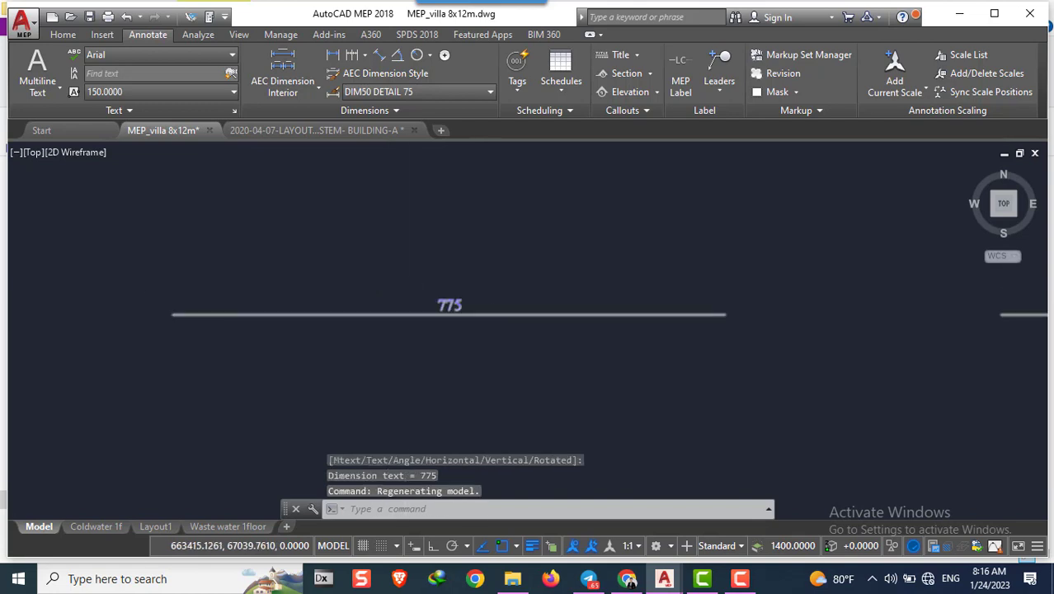
{"action": "scroll", "coordinate": [466, 325], "scroll_direction": "up", "scroll_amount": 3}
Select the 775 dimension and bring up the Dimension Style Manager with D
{"action": "left_click", "coordinate": [465, 323]}
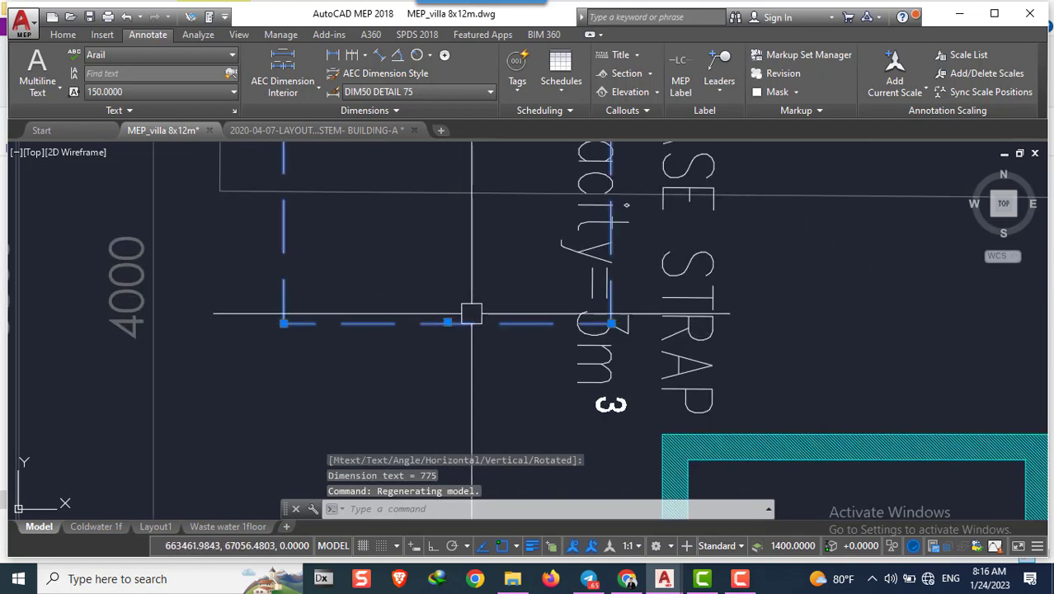
{"action": "scroll", "coordinate": [458, 295], "scroll_direction": "down", "scroll_amount": 2}
{"action": "scroll", "coordinate": [459, 294], "scroll_direction": "down", "scroll_amount": 2}
{"action": "type", "text": "d"}
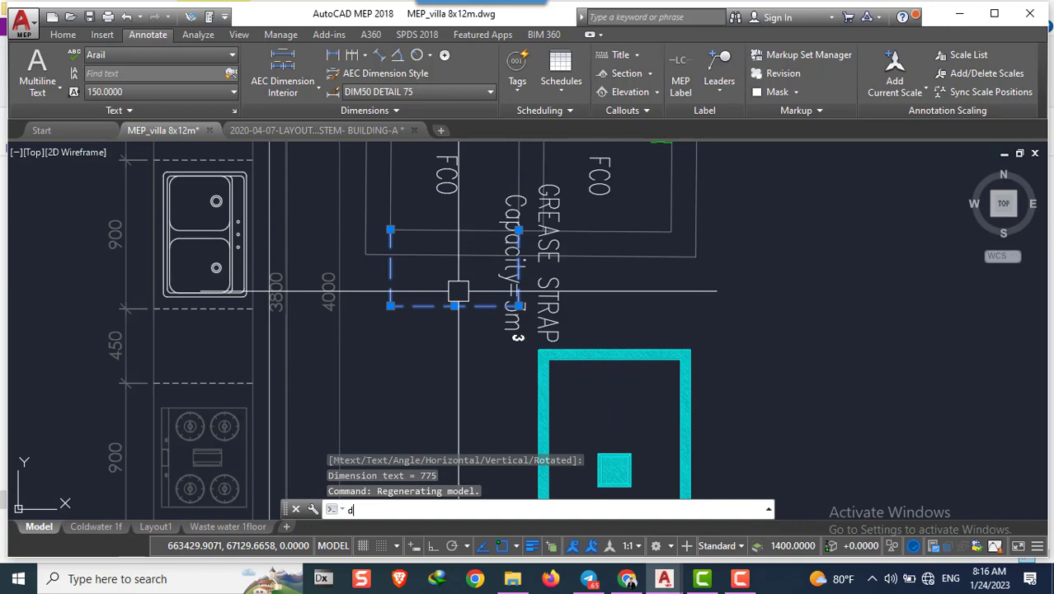
{"action": "key", "text": "Return"}
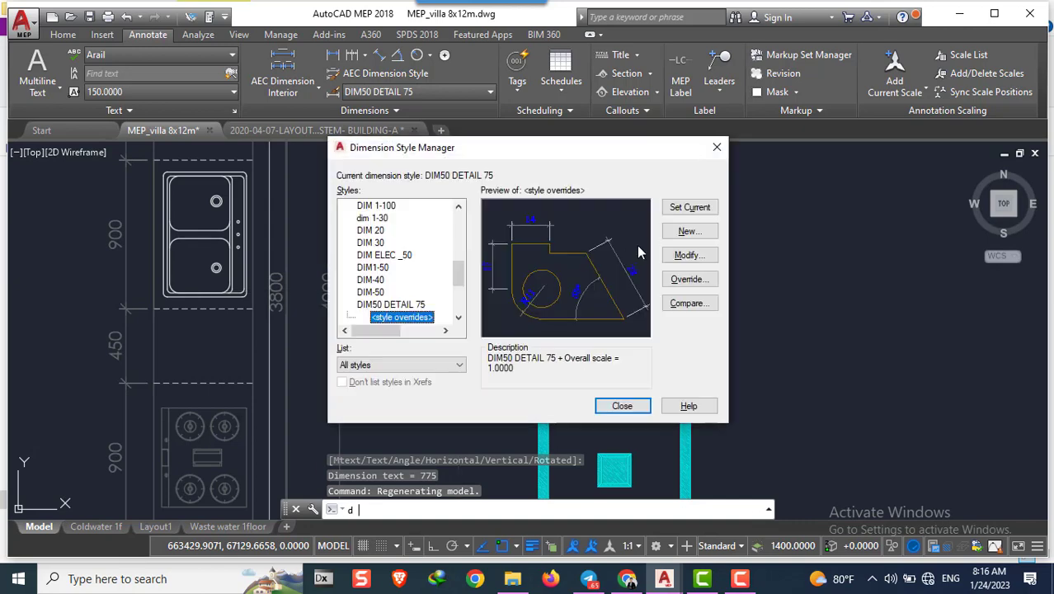
Set the DIM50 DETAIL 75 style override text height to 50 and make it current
{"action": "left_click", "coordinate": [681, 262]}
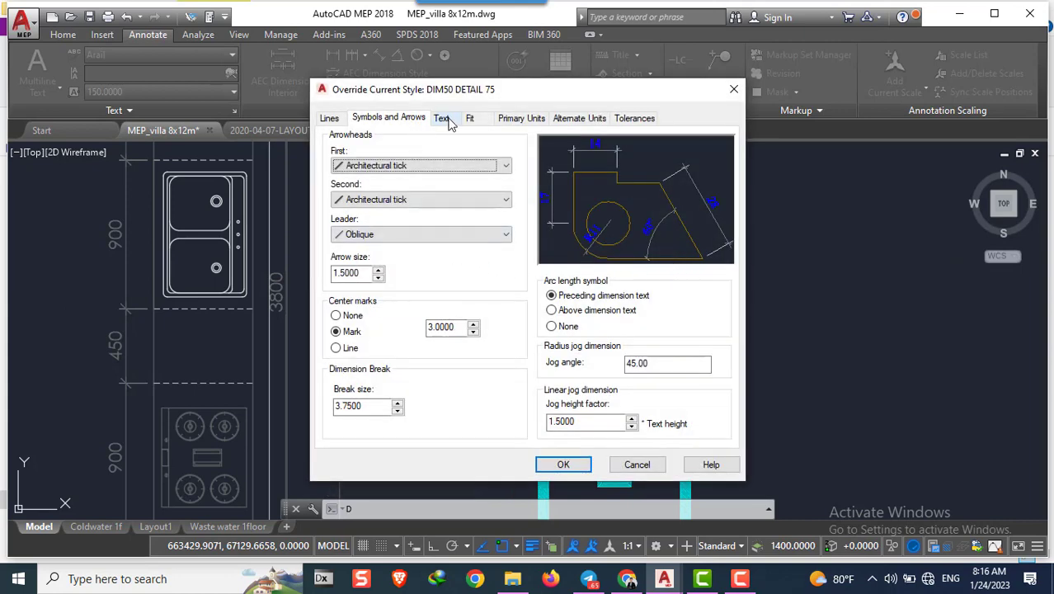
{"action": "left_click", "coordinate": [443, 119]}
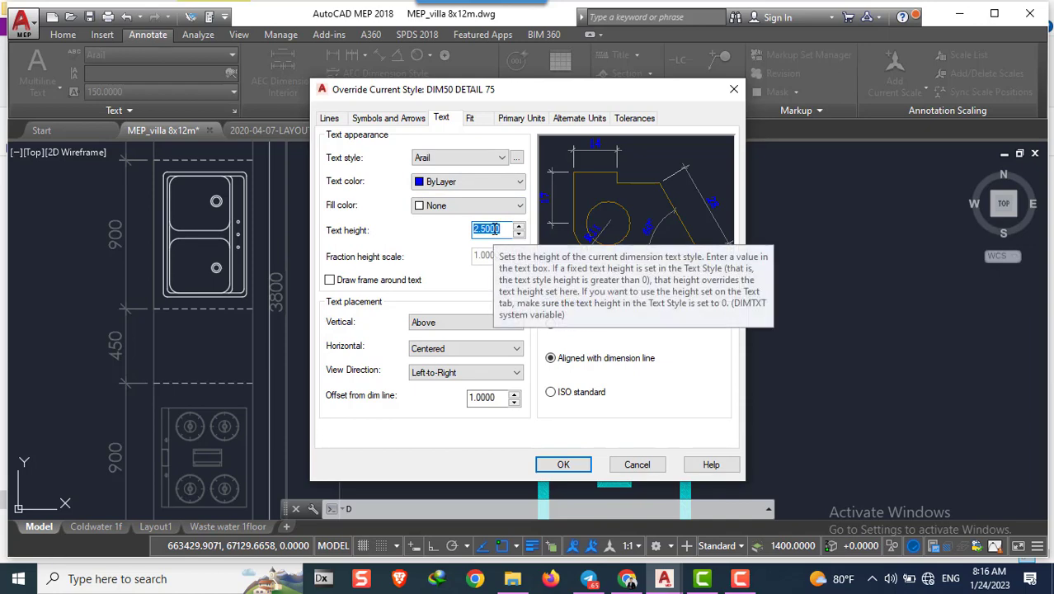
{"action": "type", "text": "50"}
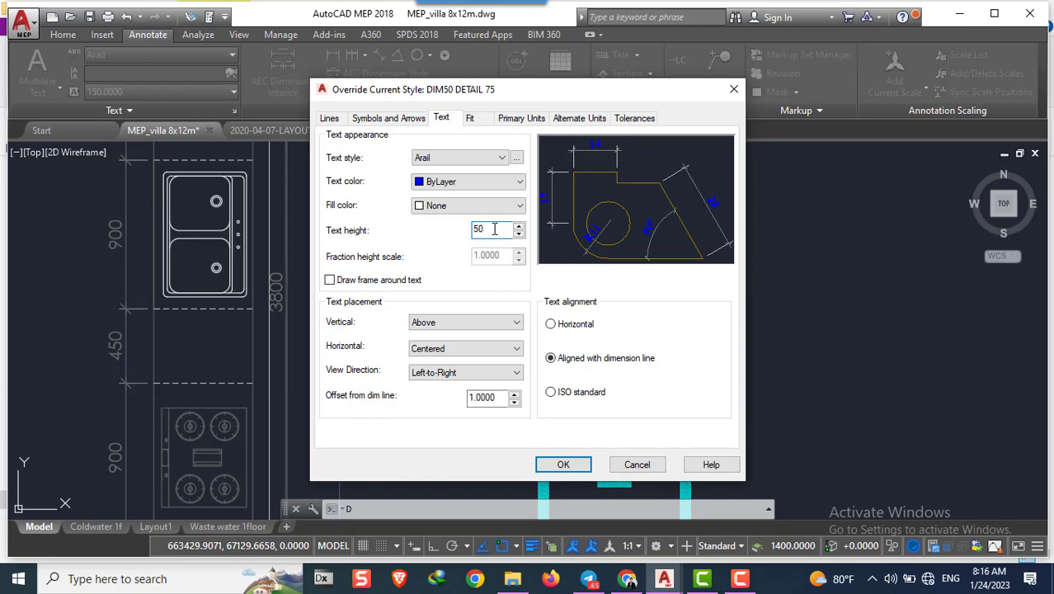
{"action": "left_click", "coordinate": [563, 466]}
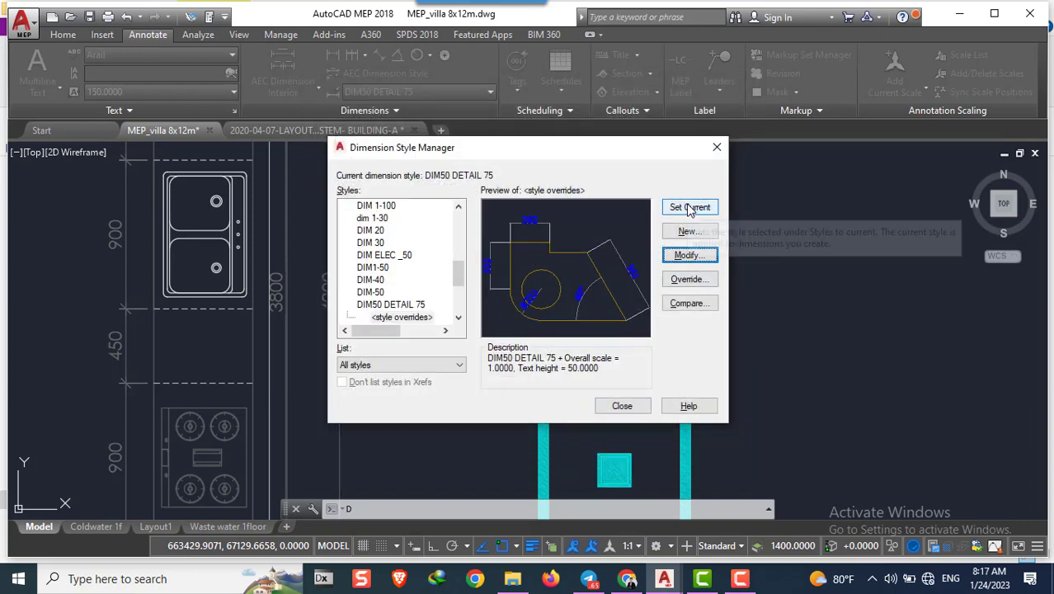
{"action": "left_click", "coordinate": [689, 207]}
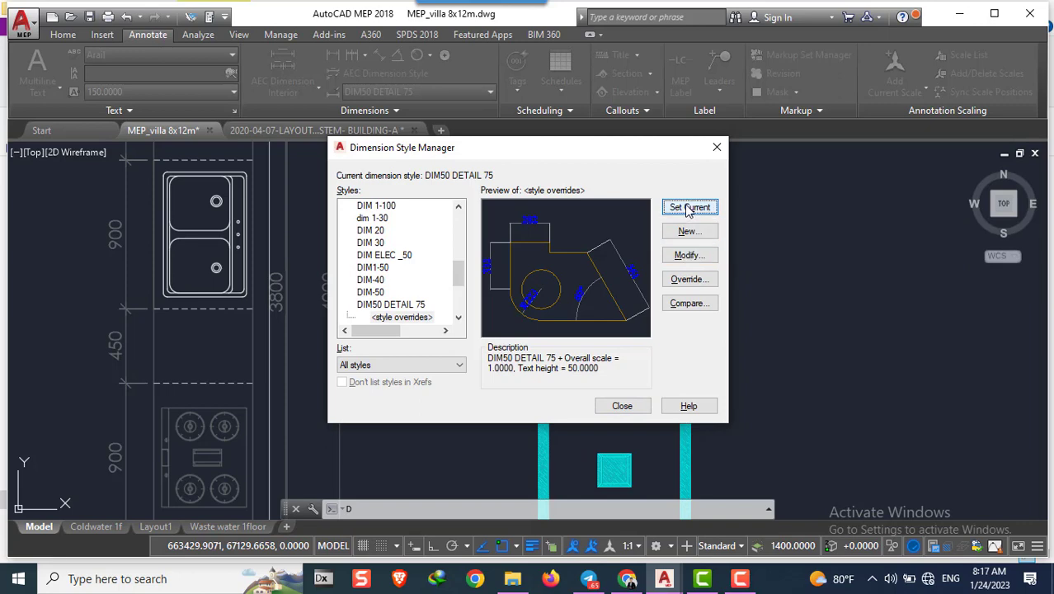
{"action": "left_click", "coordinate": [623, 406]}
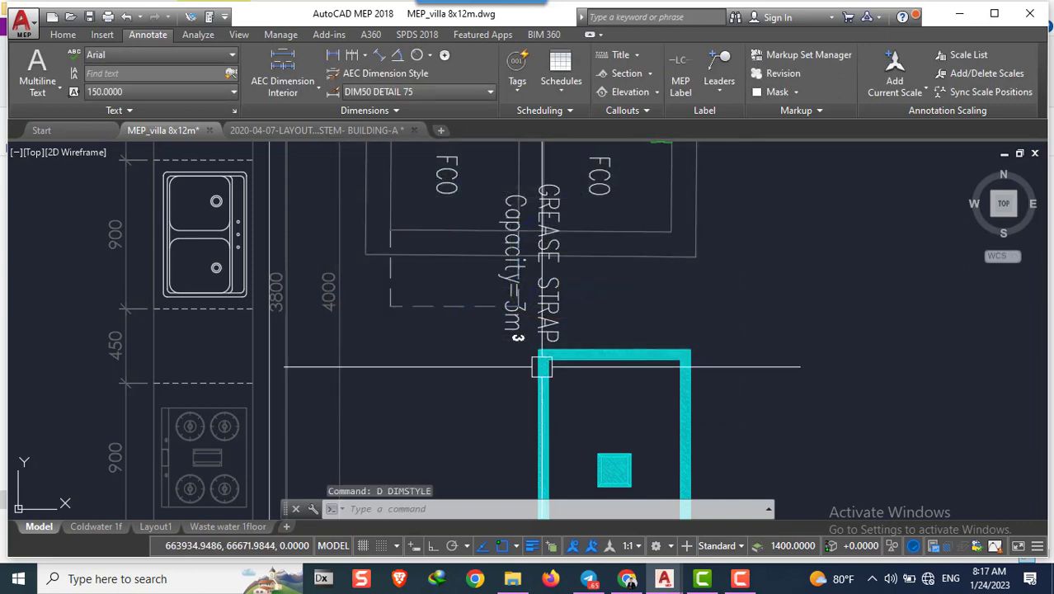
Reselect the 775 dimension and reopen the Dimension Style Manager
{"action": "scroll", "coordinate": [485, 305], "scroll_direction": "up", "scroll_amount": 5}
{"action": "scroll", "coordinate": [485, 306], "scroll_direction": "up", "scroll_amount": 2}
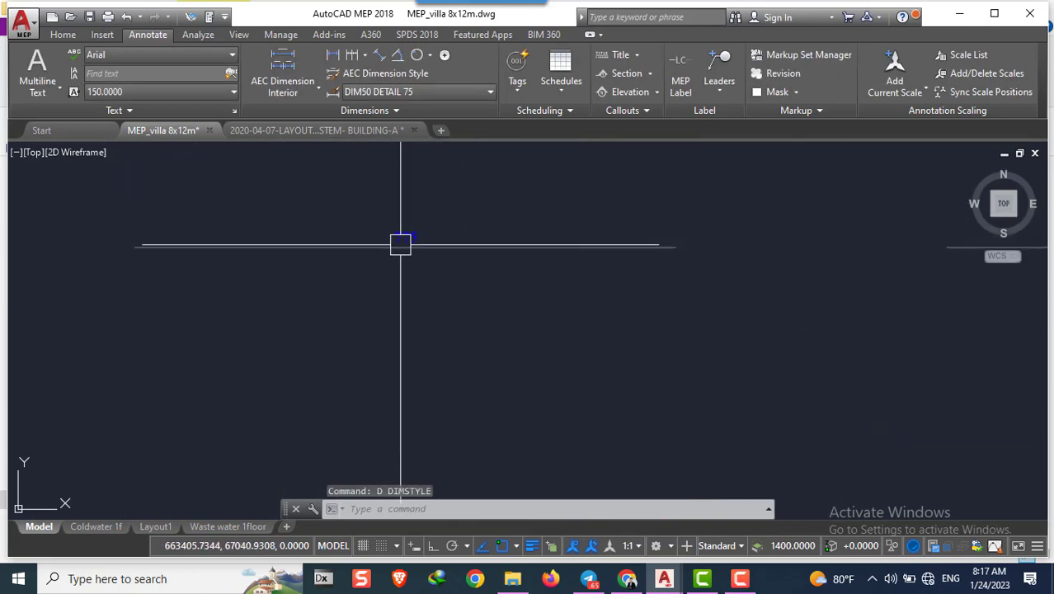
{"action": "scroll", "coordinate": [400, 242], "scroll_direction": "up", "scroll_amount": 2}
{"action": "scroll", "coordinate": [502, 250], "scroll_direction": "up", "scroll_amount": 1}
{"action": "scroll", "coordinate": [503, 250], "scroll_direction": "down", "scroll_amount": 2}
{"action": "scroll", "coordinate": [486, 264], "scroll_direction": "down", "scroll_amount": 3}
{"action": "left_click", "coordinate": [469, 262]}
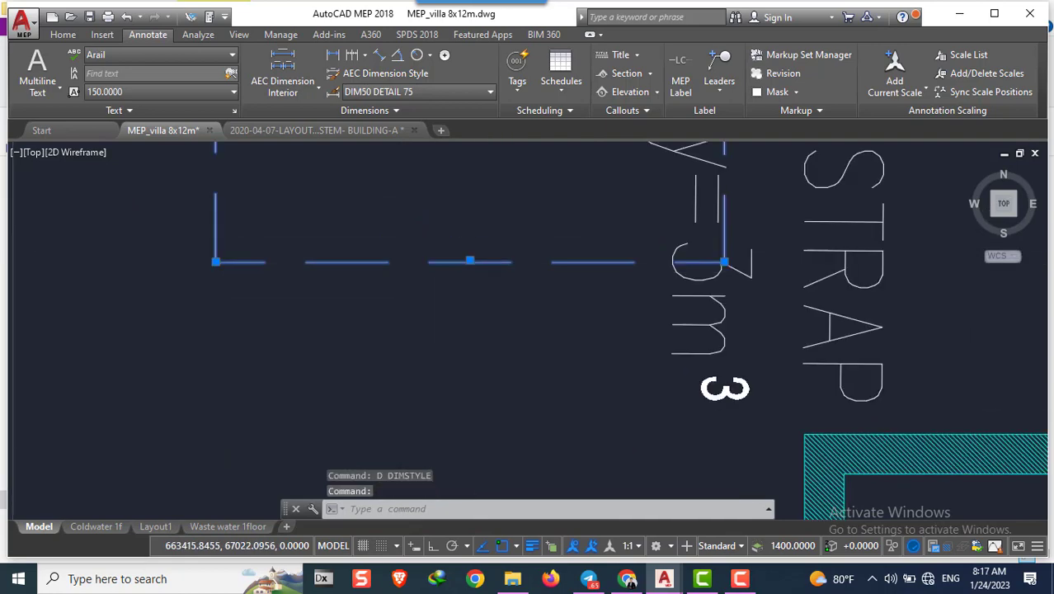
{"action": "scroll", "coordinate": [465, 287], "scroll_direction": "down", "scroll_amount": 2}
{"action": "type", "text": "d"}
{"action": "key", "text": "Return"}
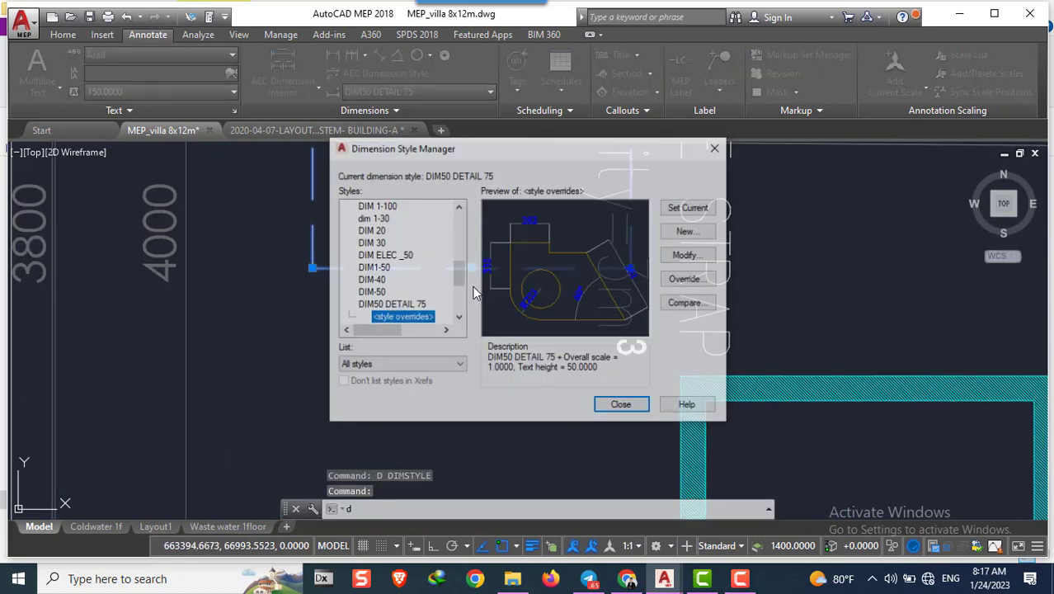
Raise the style override's text height to 500 and apply it
{"action": "left_click", "coordinate": [689, 256]}
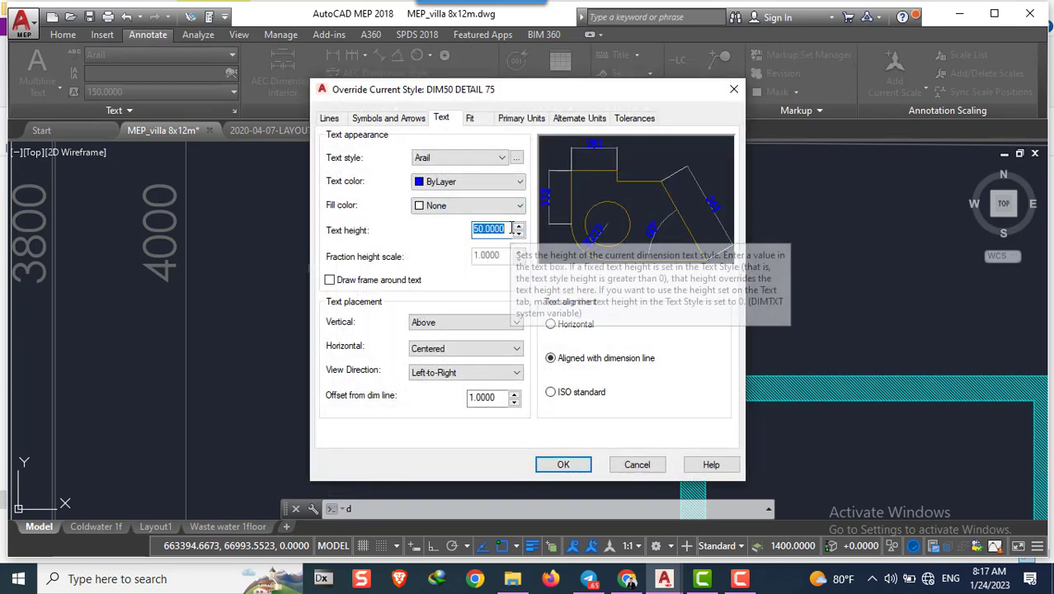
{"action": "type", "text": "5"}
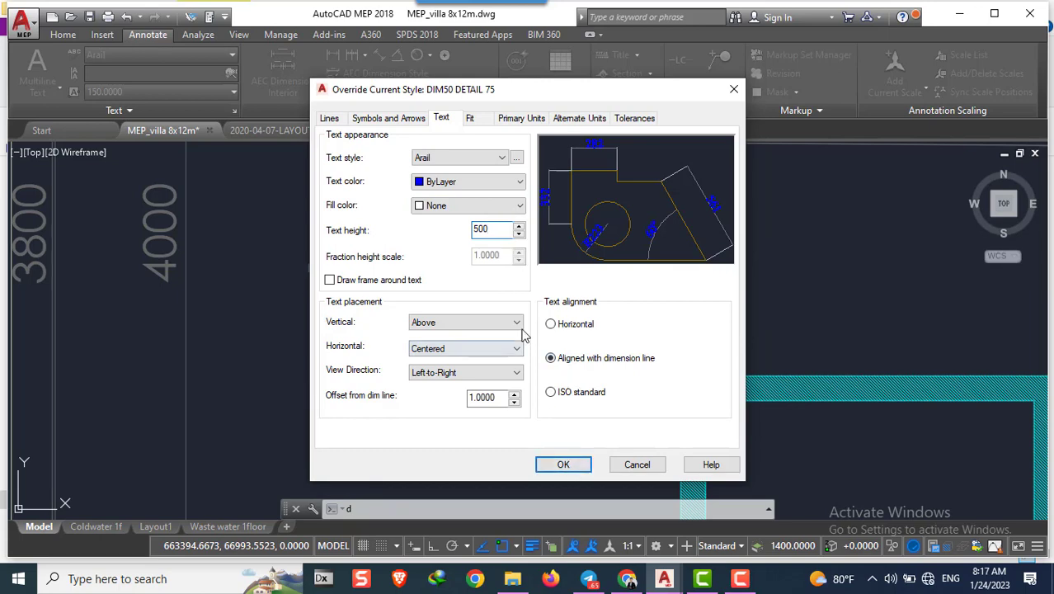
{"action": "left_click", "coordinate": [563, 465]}
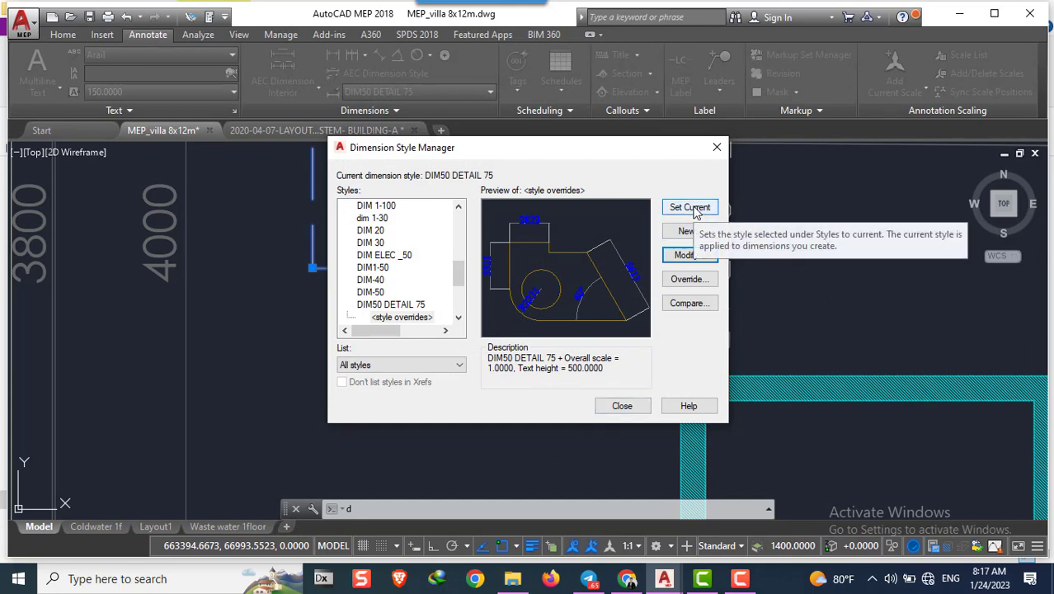
{"action": "left_click", "coordinate": [621, 406]}
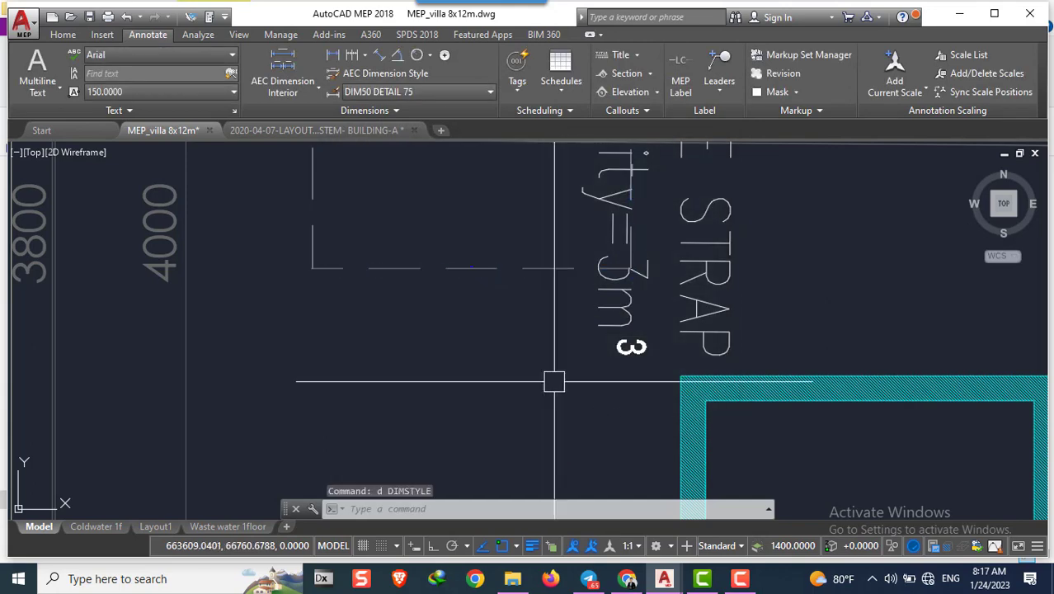
Reopen the style settings from the horizontal dimension to confirm the 500 text height is current
{"action": "scroll", "coordinate": [483, 259], "scroll_direction": "up", "scroll_amount": 5}
{"action": "left_click", "coordinate": [517, 263]}
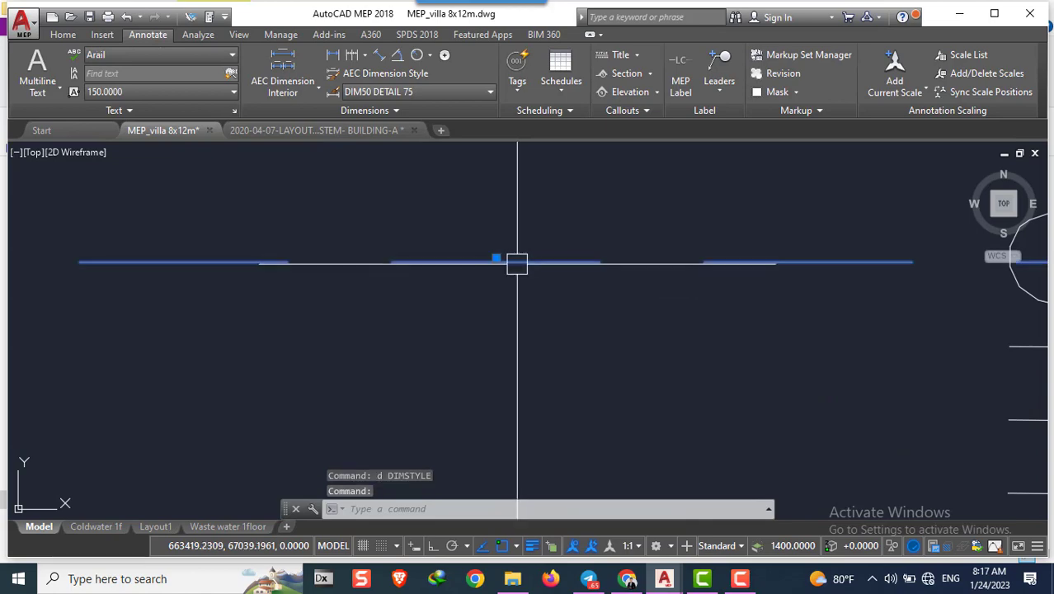
{"action": "type", "text": "d"}
{"action": "key", "text": "Return"}
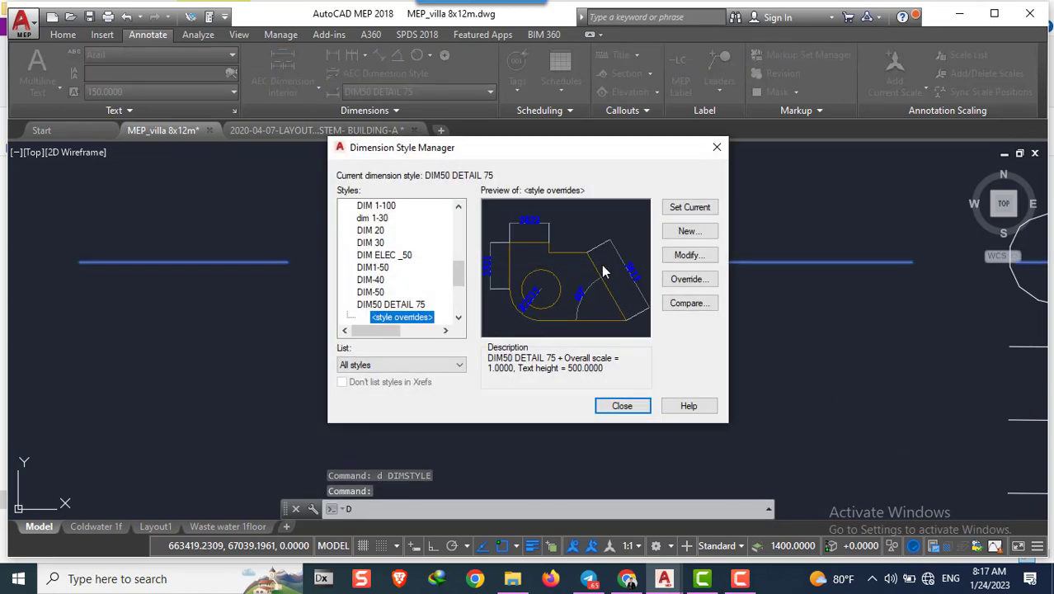
{"action": "left_click", "coordinate": [681, 256]}
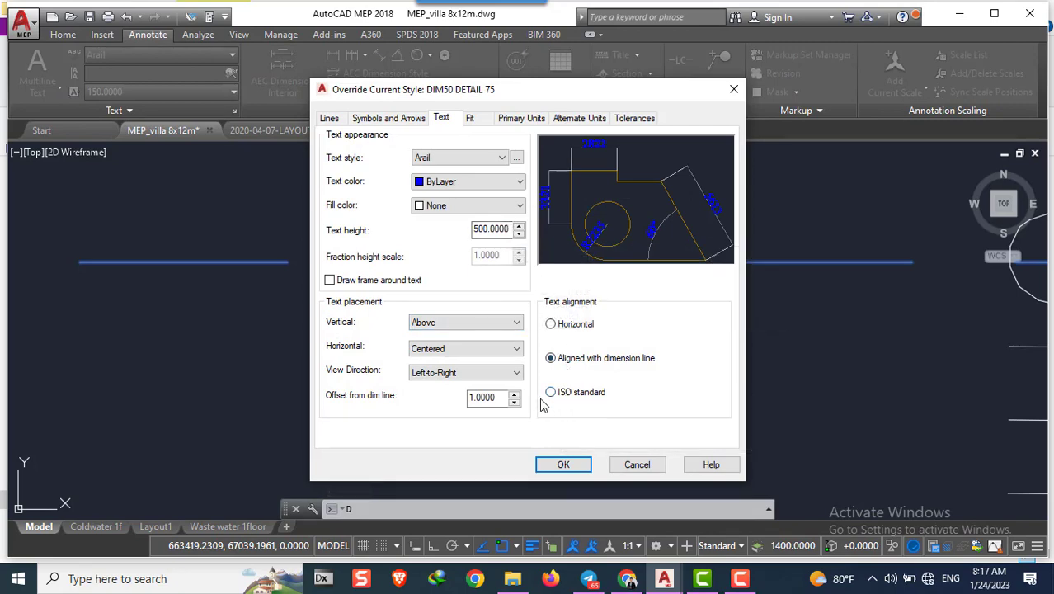
{"action": "left_click", "coordinate": [549, 468]}
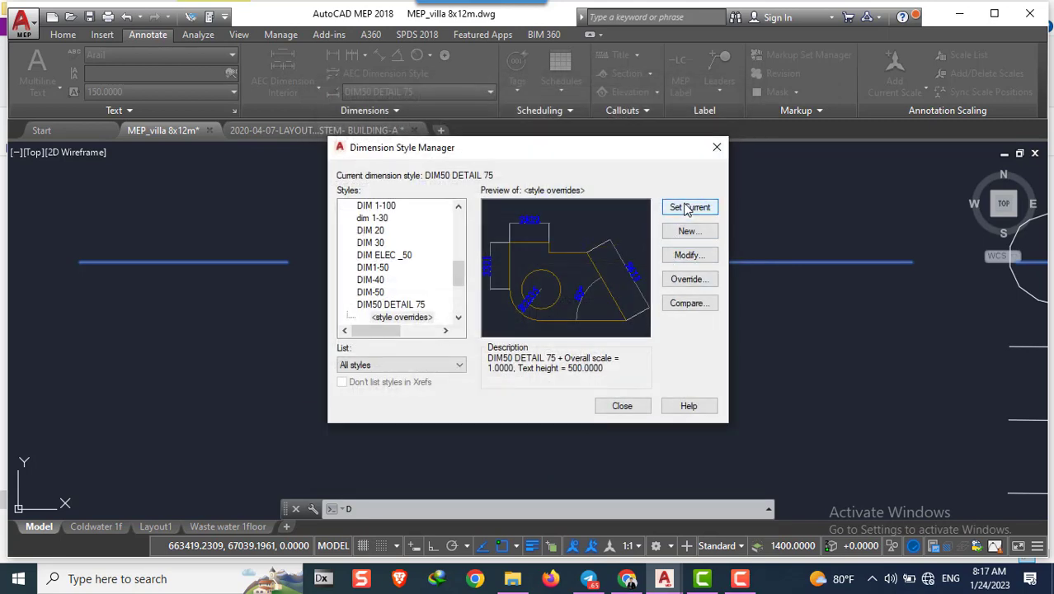
{"action": "left_click", "coordinate": [620, 407]}
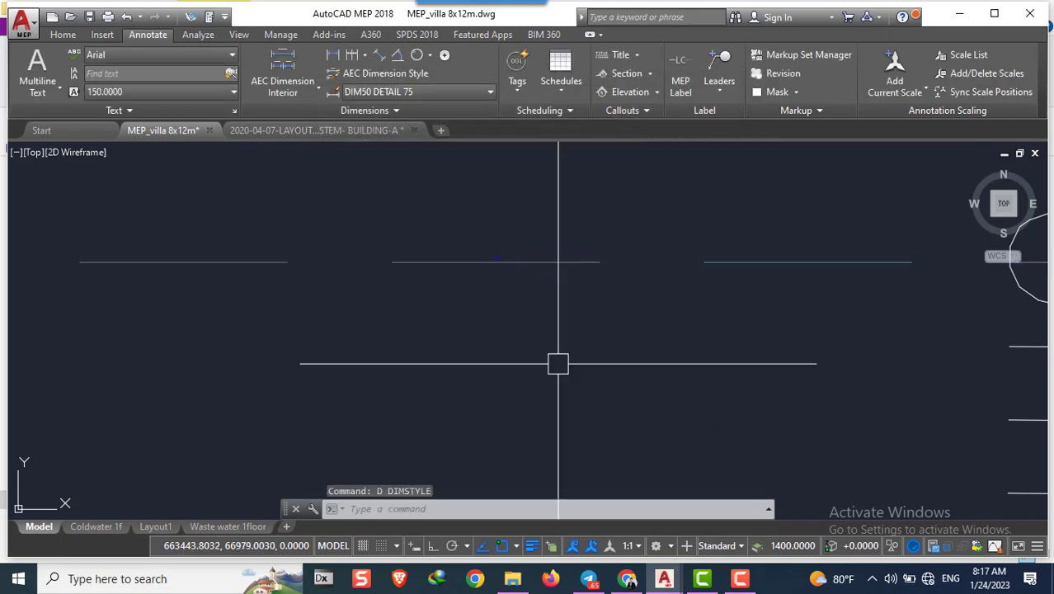
{"action": "scroll", "coordinate": [507, 298], "scroll_direction": "up", "scroll_amount": 5}
{"action": "scroll", "coordinate": [491, 243], "scroll_direction": "up", "scroll_amount": 2}
{"action": "scroll", "coordinate": [489, 229], "scroll_direction": "down", "scroll_amount": 2}
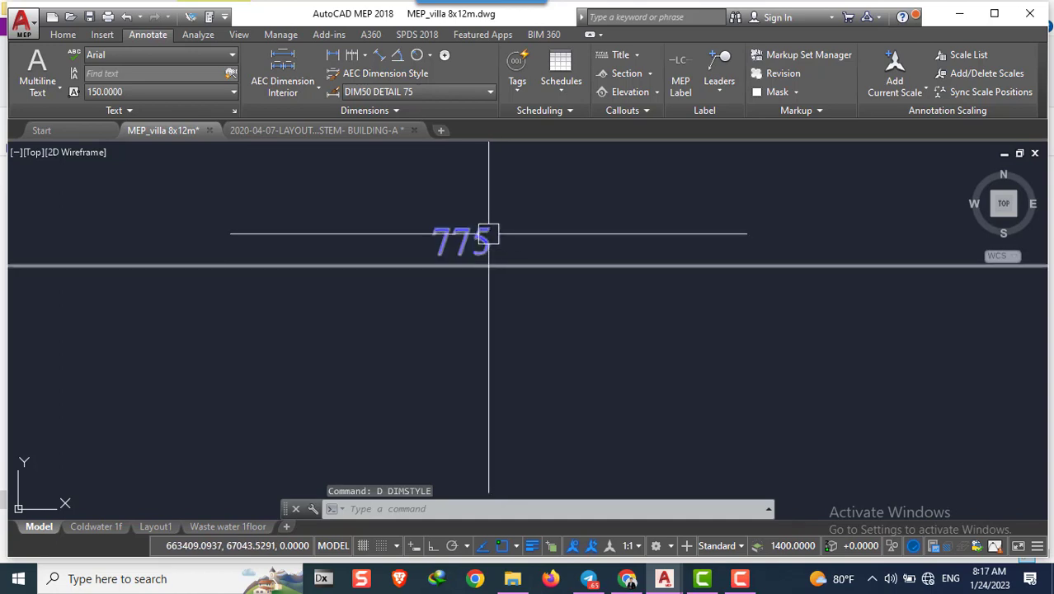
{"action": "scroll", "coordinate": [522, 294], "scroll_direction": "down", "scroll_amount": 3}
{"action": "scroll", "coordinate": [532, 341], "scroll_direction": "down", "scroll_amount": 2}
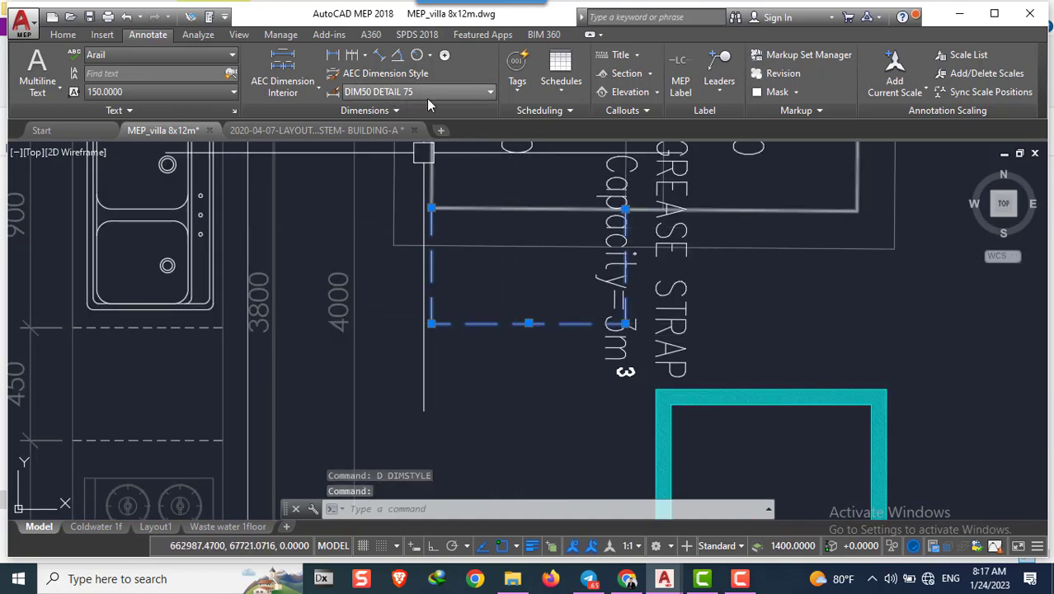
{"action": "left_click", "coordinate": [483, 91]}
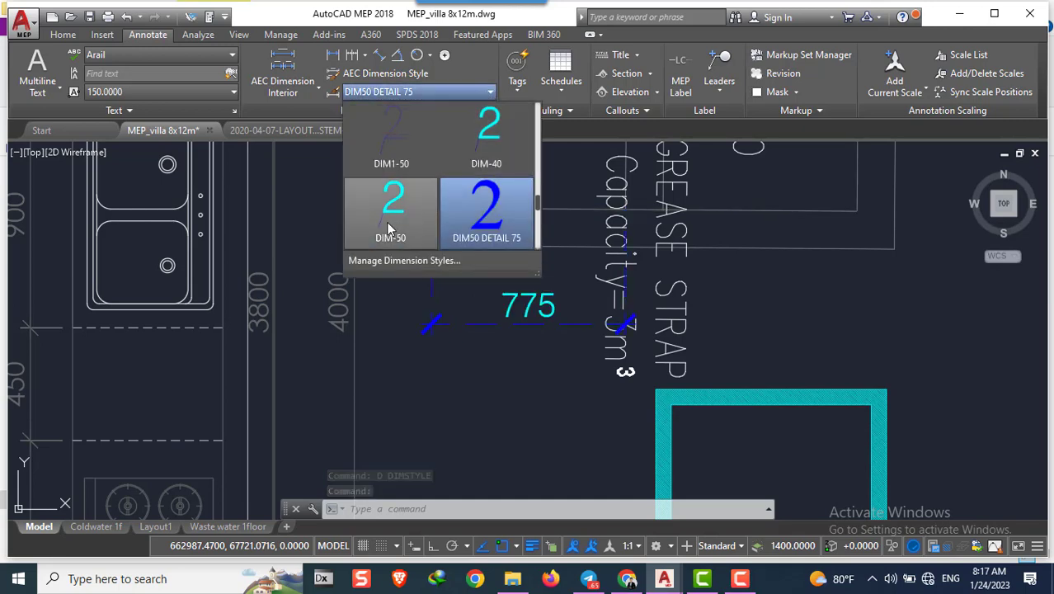
{"action": "key", "text": "Escape"}
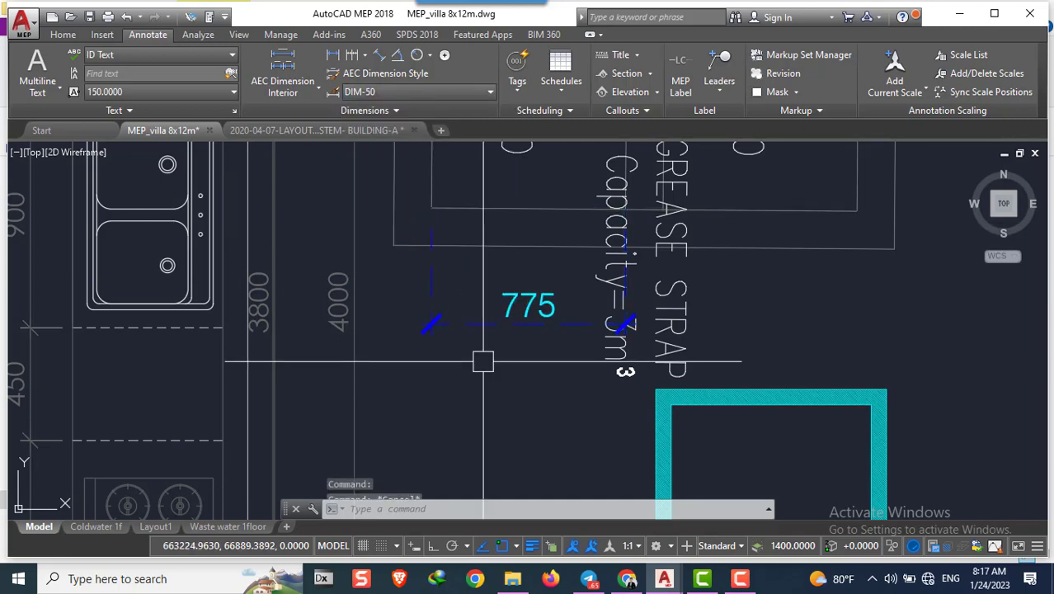
{"action": "key", "text": "Escape"}
{"action": "key", "text": "Escape"}
{"action": "scroll", "coordinate": [483, 361], "scroll_direction": "down", "scroll_amount": 2}
{"action": "scroll", "coordinate": [522, 353], "scroll_direction": "down", "scroll_amount": 3}
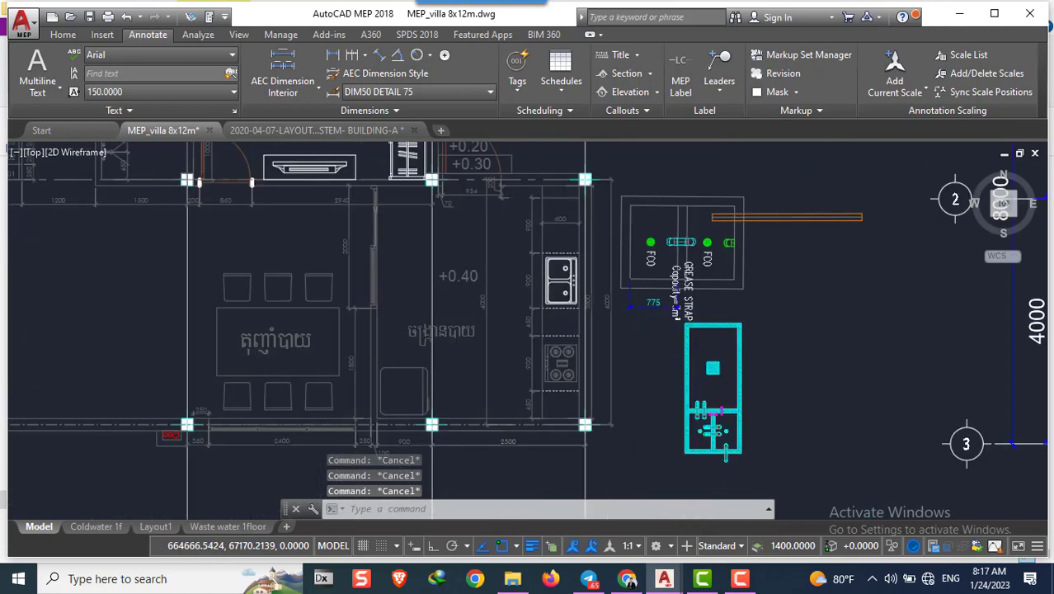
{"action": "scroll", "coordinate": [823, 299], "scroll_direction": "up", "scroll_amount": 5}
{"action": "scroll", "coordinate": [670, 306], "scroll_direction": "down", "scroll_amount": 5}
{"action": "scroll", "coordinate": [536, 247], "scroll_direction": "up", "scroll_amount": 5}
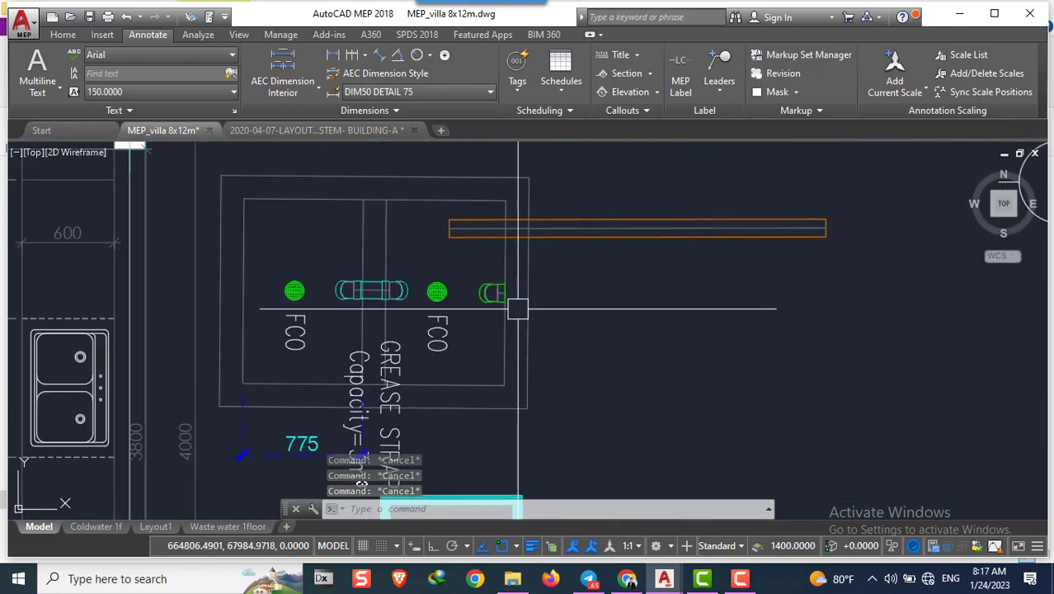
{"action": "scroll", "coordinate": [507, 312], "scroll_direction": "down", "scroll_amount": 2}
{"action": "scroll", "coordinate": [362, 408], "scroll_direction": "up", "scroll_amount": 3}
{"action": "scroll", "coordinate": [363, 412], "scroll_direction": "up", "scroll_amount": 1}
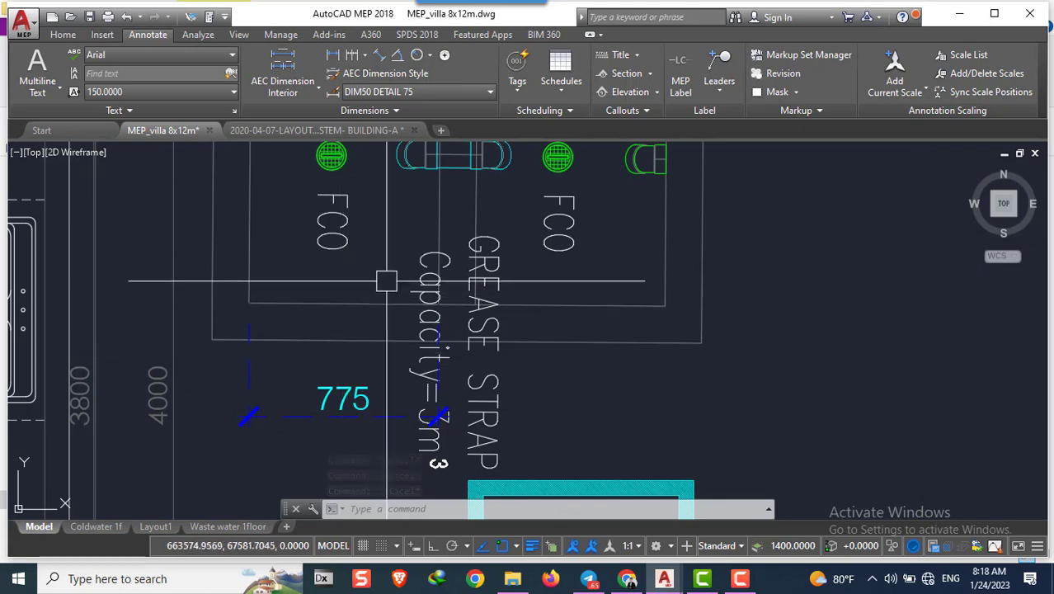
{"action": "scroll", "coordinate": [354, 289], "scroll_direction": "down", "scroll_amount": 2}
{"action": "scroll", "coordinate": [355, 284], "scroll_direction": "down", "scroll_amount": 3}
{"action": "scroll", "coordinate": [377, 264], "scroll_direction": "up", "scroll_amount": 2}
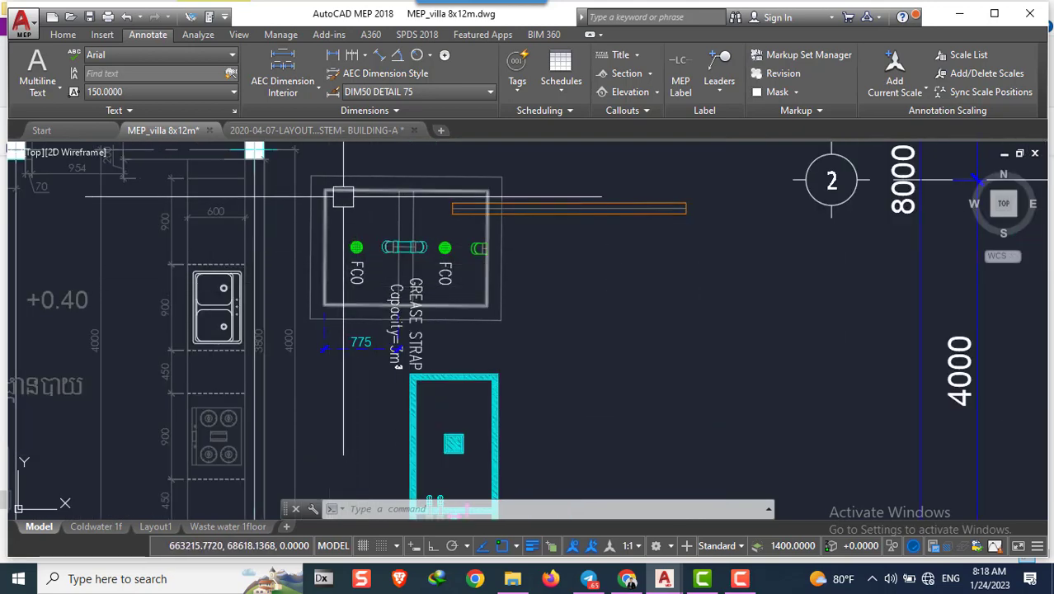
Start a 1200 linear dimension beside the grease trap, then abandon it
{"action": "left_click", "coordinate": [333, 55]}
{"action": "scroll", "coordinate": [330, 301], "scroll_direction": "up", "scroll_amount": 2}
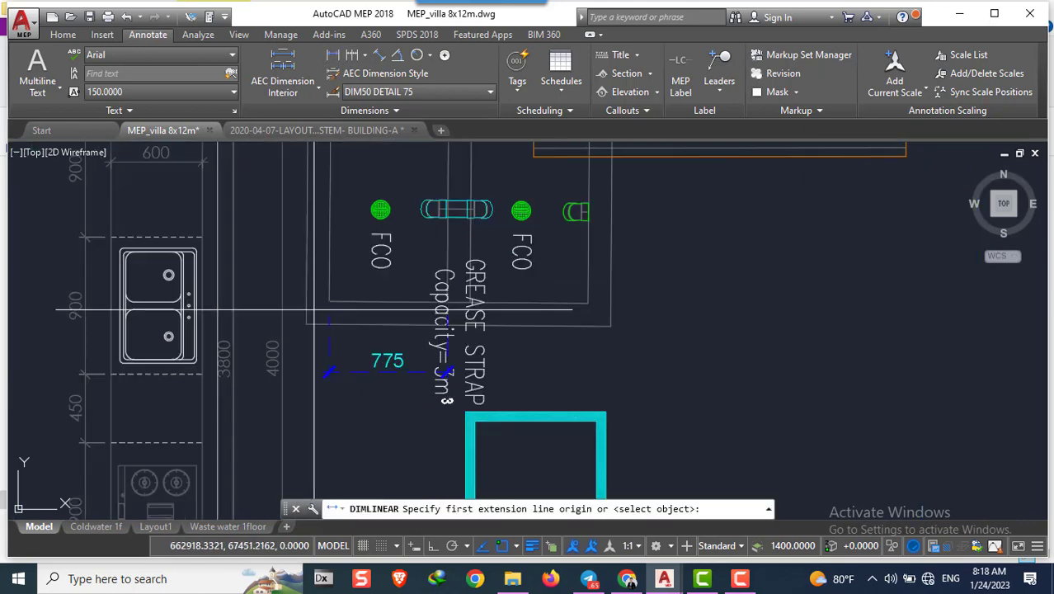
{"action": "scroll", "coordinate": [334, 297], "scroll_direction": "up", "scroll_amount": 2}
{"action": "left_click", "coordinate": [335, 298]}
{"action": "scroll", "coordinate": [336, 248], "scroll_direction": "down", "scroll_amount": 4}
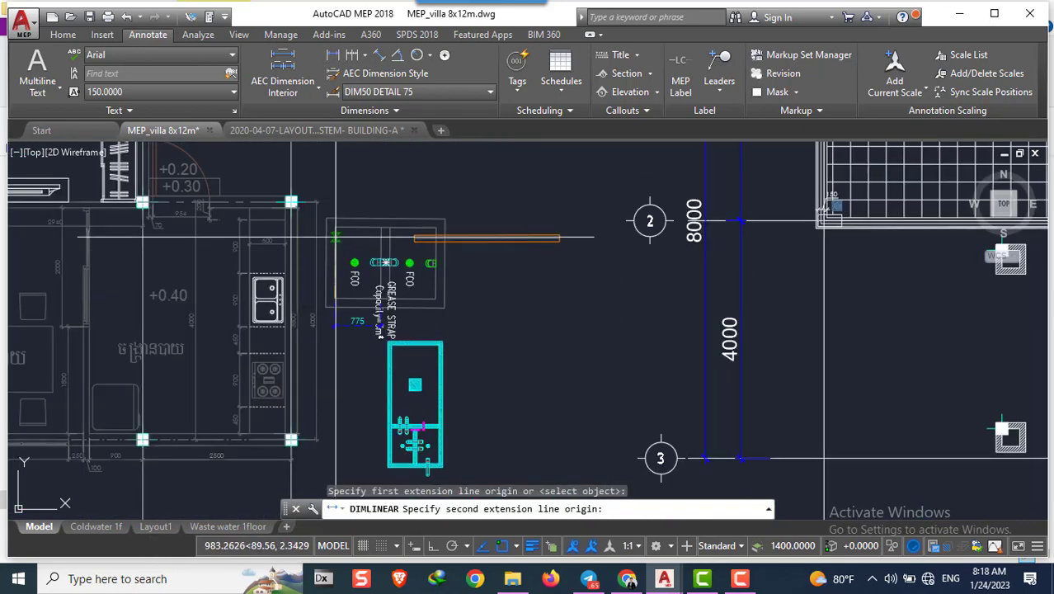
{"action": "left_click", "coordinate": [336, 225]}
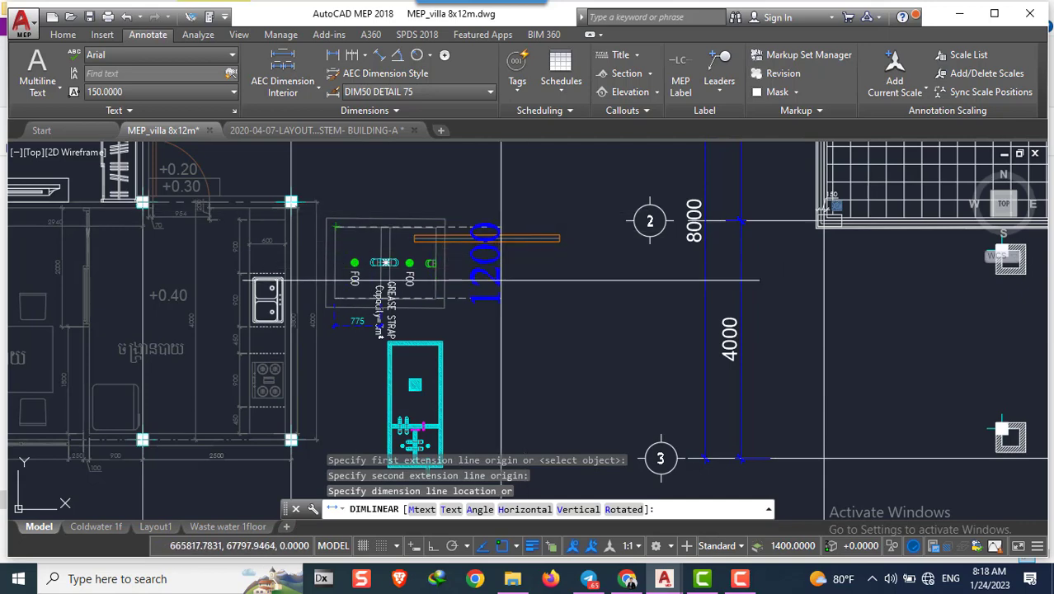
{"action": "key", "text": "Escape"}
{"action": "key", "text": "Escape"}
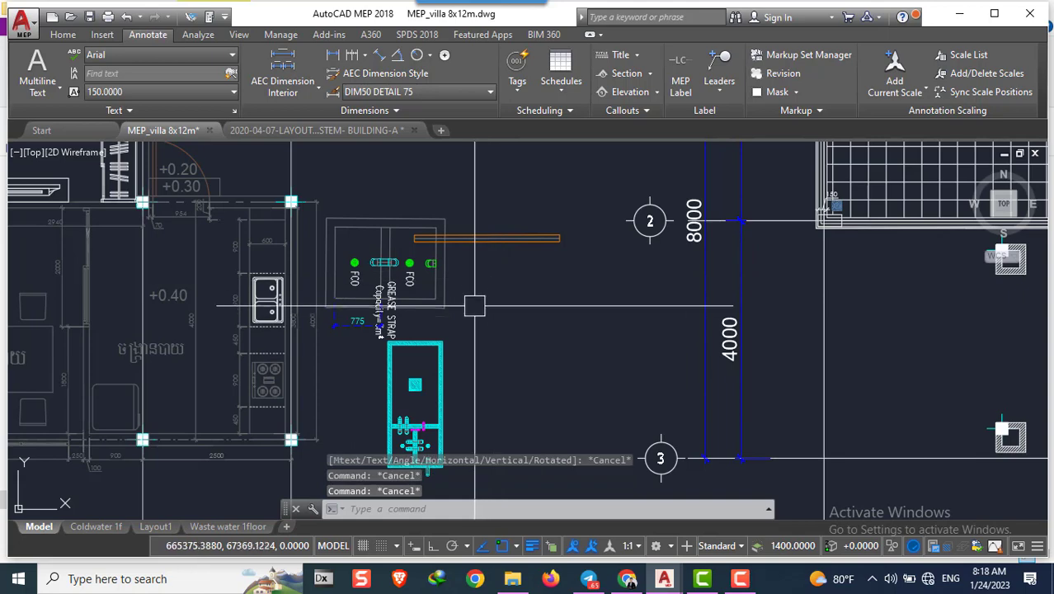
Try a selection window around the grease trap and cancel it
{"action": "left_click", "coordinate": [478, 315]}
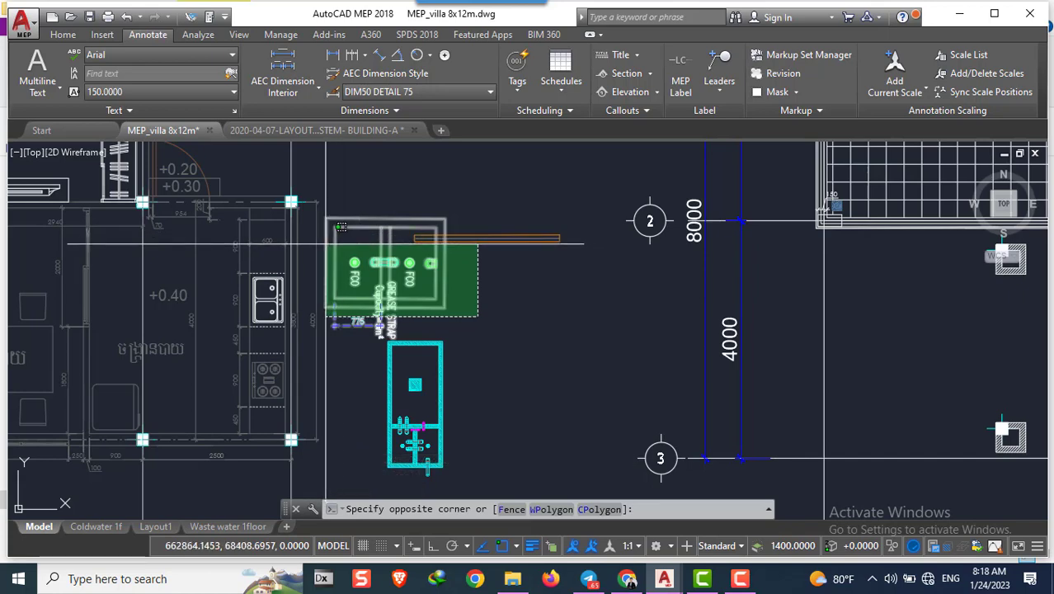
{"action": "key", "text": "Escape"}
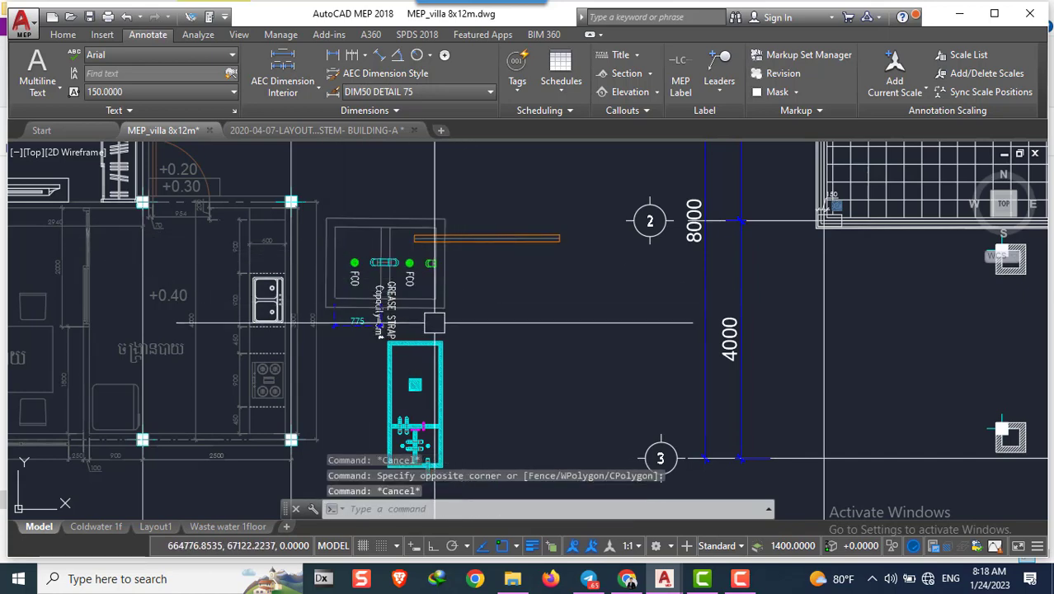
{"action": "scroll", "coordinate": [434, 322], "scroll_direction": "up", "scroll_amount": 2}
{"action": "scroll", "coordinate": [371, 305], "scroll_direction": "up", "scroll_amount": 2}
{"action": "scroll", "coordinate": [413, 346], "scroll_direction": "down", "scroll_amount": 5}
{"action": "scroll", "coordinate": [360, 294], "scroll_direction": "up", "scroll_amount": 5}
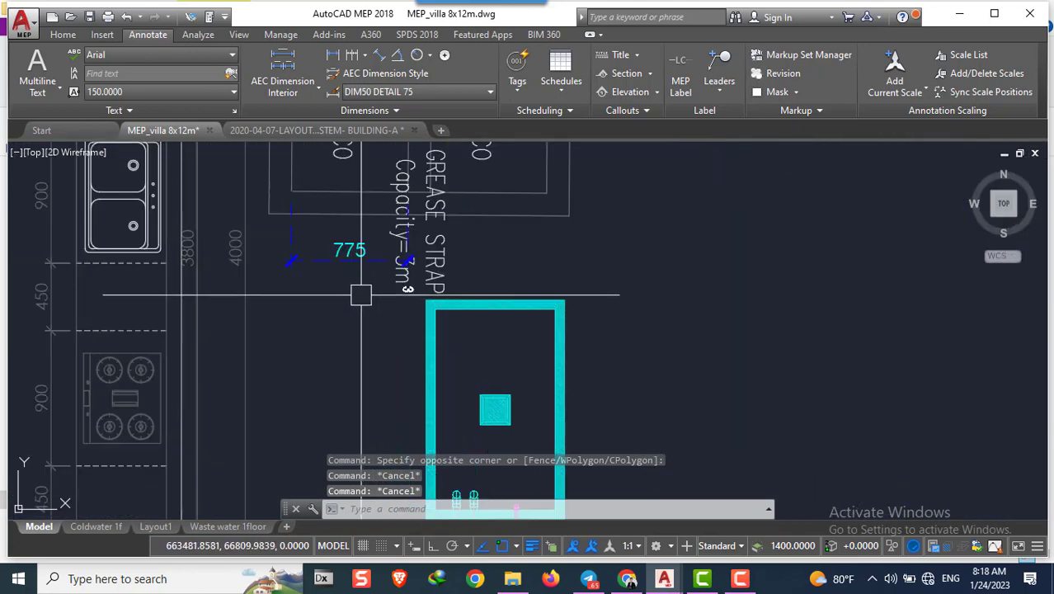
{"action": "scroll", "coordinate": [360, 294], "scroll_direction": "up", "scroll_amount": 1}
Pick out the 775 dimension and erase it with E
{"action": "left_click", "coordinate": [358, 293]}
{"action": "scroll", "coordinate": [355, 293], "scroll_direction": "down", "scroll_amount": 1}
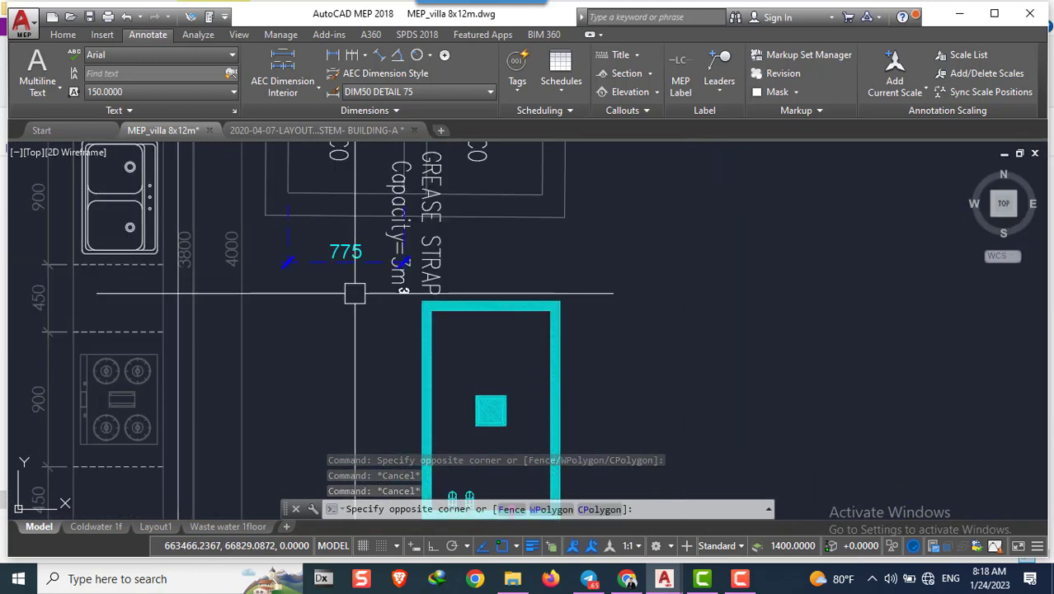
{"action": "key", "text": "Escape"}
{"action": "scroll", "coordinate": [355, 293], "scroll_direction": "down", "scroll_amount": 1}
{"action": "scroll", "coordinate": [379, 255], "scroll_direction": "down", "scroll_amount": 3}
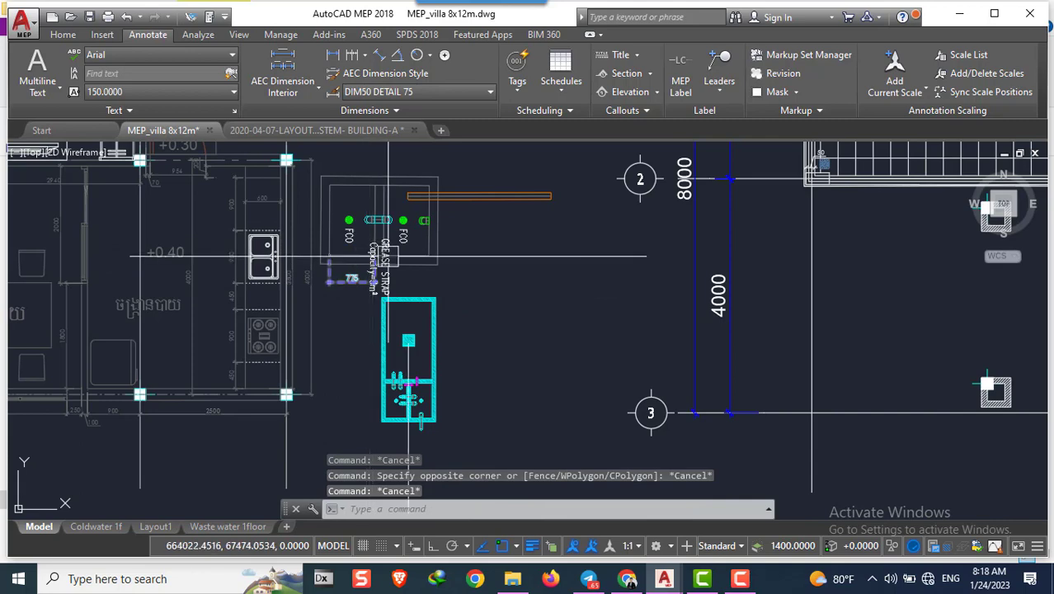
{"action": "left_click", "coordinate": [477, 264]}
{"action": "key", "text": "Escape"}
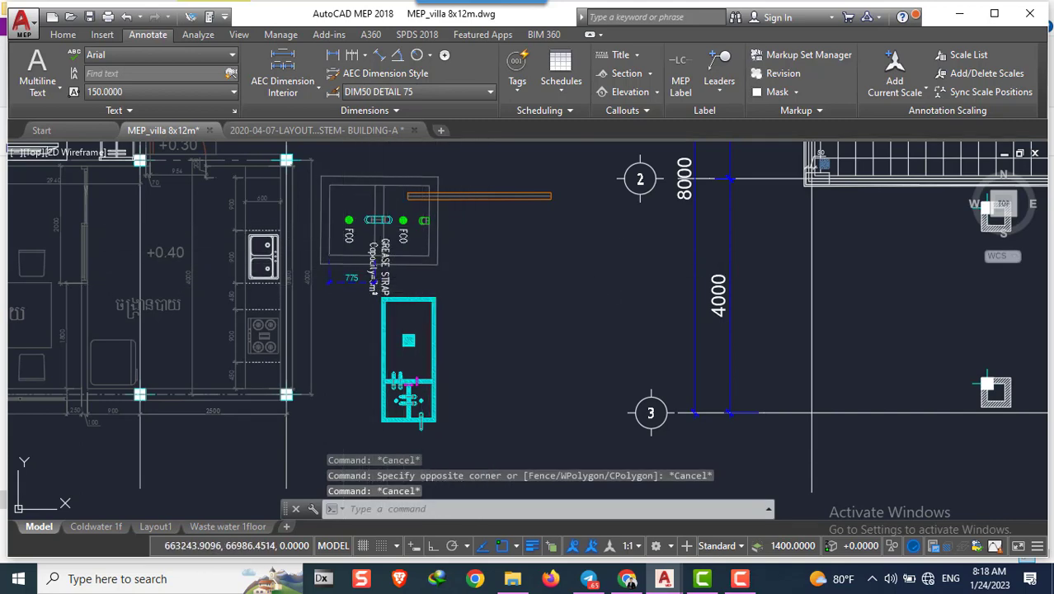
{"action": "left_click", "coordinate": [349, 282]}
{"action": "type", "text": "e"}
{"action": "key", "text": "Return"}
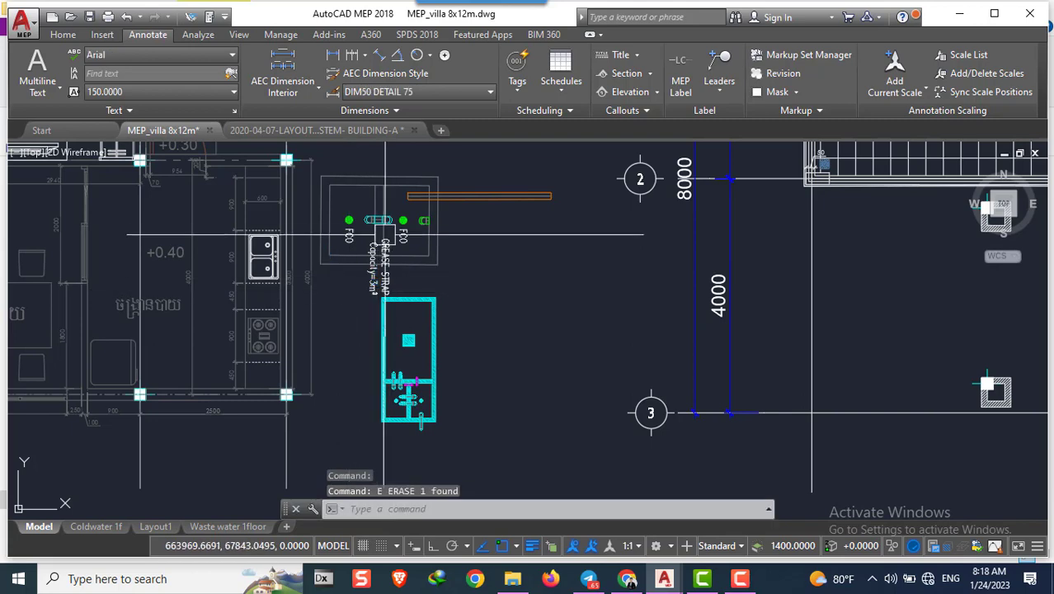
Rotate the orange pipe above the grease trap 270° about its left end to run vertically
{"action": "left_click", "coordinate": [482, 199]}
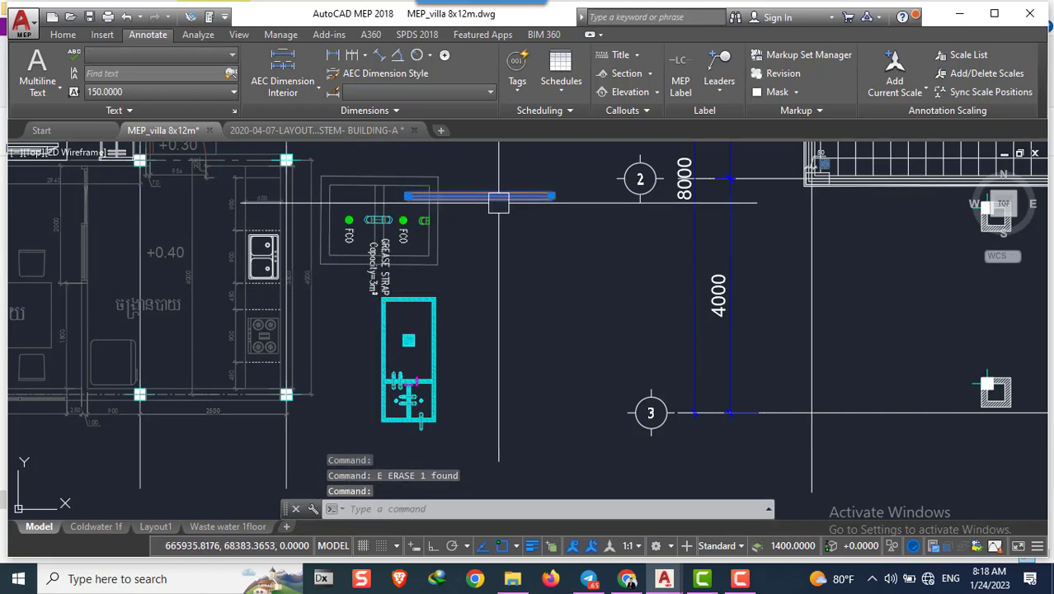
{"action": "type", "text": "ro"}
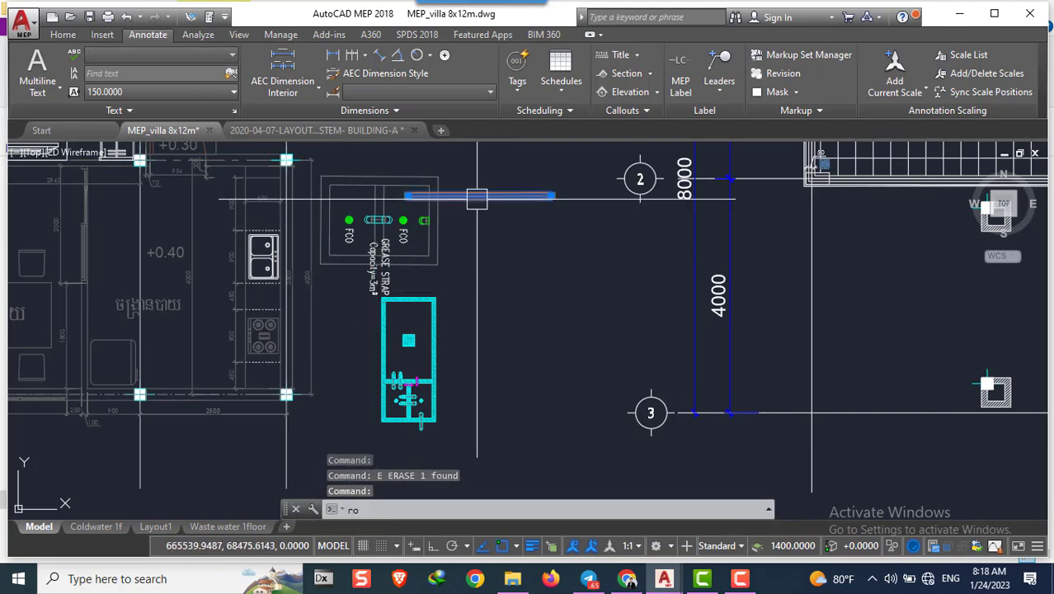
{"action": "key", "text": "Return"}
{"action": "scroll", "coordinate": [409, 194], "scroll_direction": "up", "scroll_amount": 2}
{"action": "scroll", "coordinate": [409, 195], "scroll_direction": "up", "scroll_amount": 2}
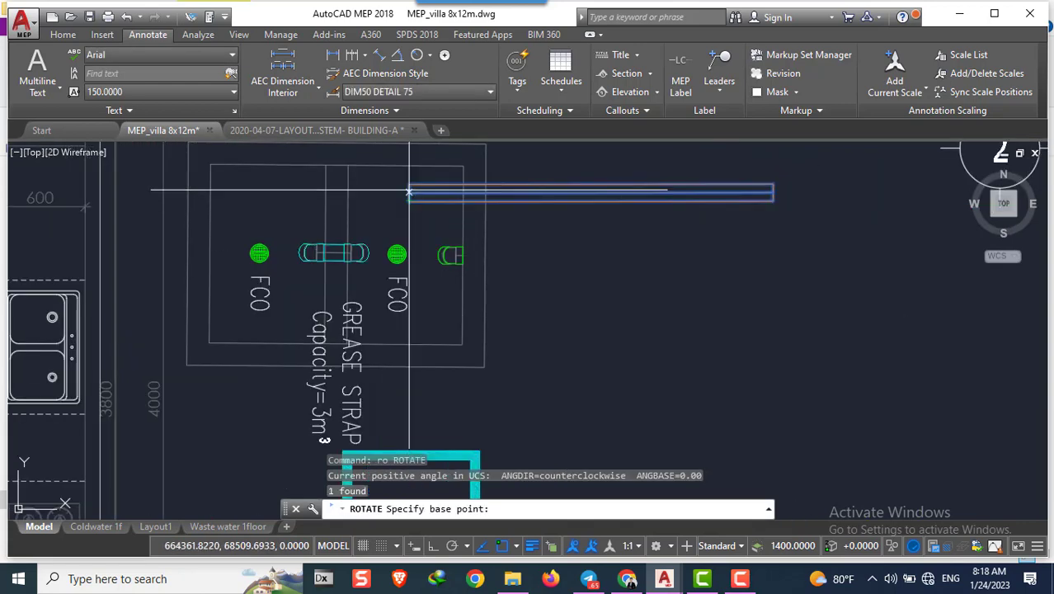
{"action": "left_click", "coordinate": [409, 193]}
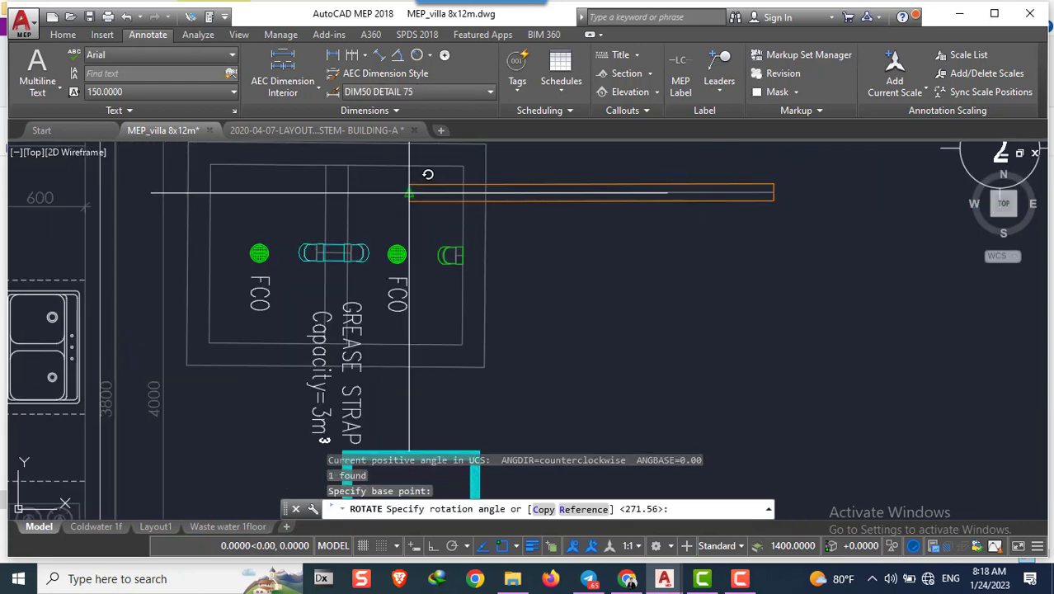
{"action": "left_click", "coordinate": [404, 384]}
{"action": "left_click", "coordinate": [408, 204]}
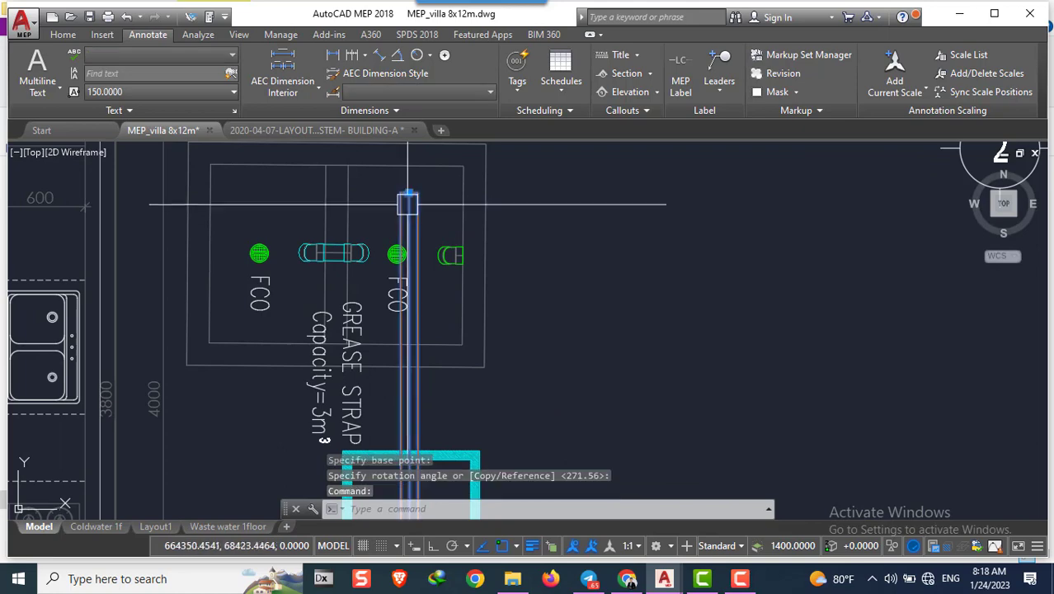
{"action": "type", "text": "m"}
{"action": "key", "text": "Return"}
Zoom in on the grease trap, cancel the pending move, and select the vertical pipe
{"action": "left_click", "coordinate": [409, 196]}
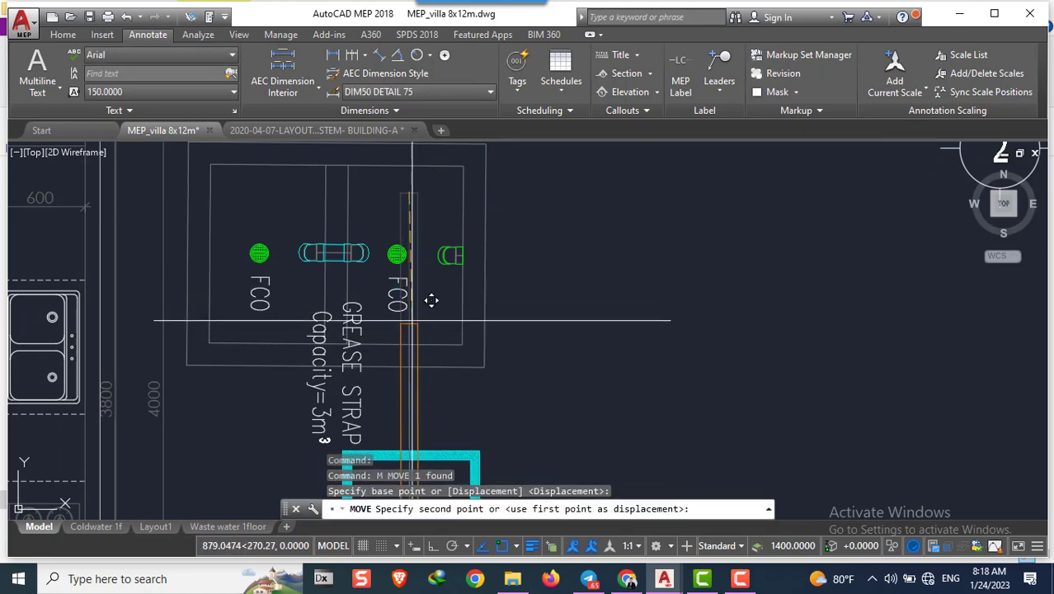
{"action": "scroll", "coordinate": [430, 299], "scroll_direction": "down", "scroll_amount": 3}
{"action": "scroll", "coordinate": [434, 295], "scroll_direction": "up", "scroll_amount": 2}
{"action": "scroll", "coordinate": [433, 305], "scroll_direction": "up", "scroll_amount": 2}
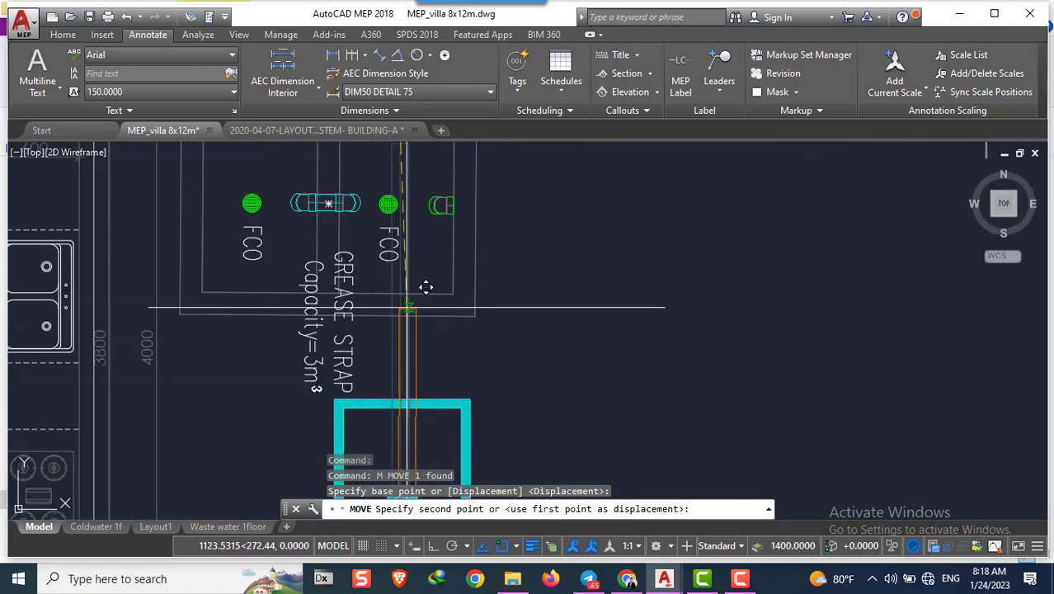
{"action": "scroll", "coordinate": [423, 264], "scroll_direction": "down", "scroll_amount": 2}
{"action": "scroll", "coordinate": [487, 242], "scroll_direction": "down", "scroll_amount": 4}
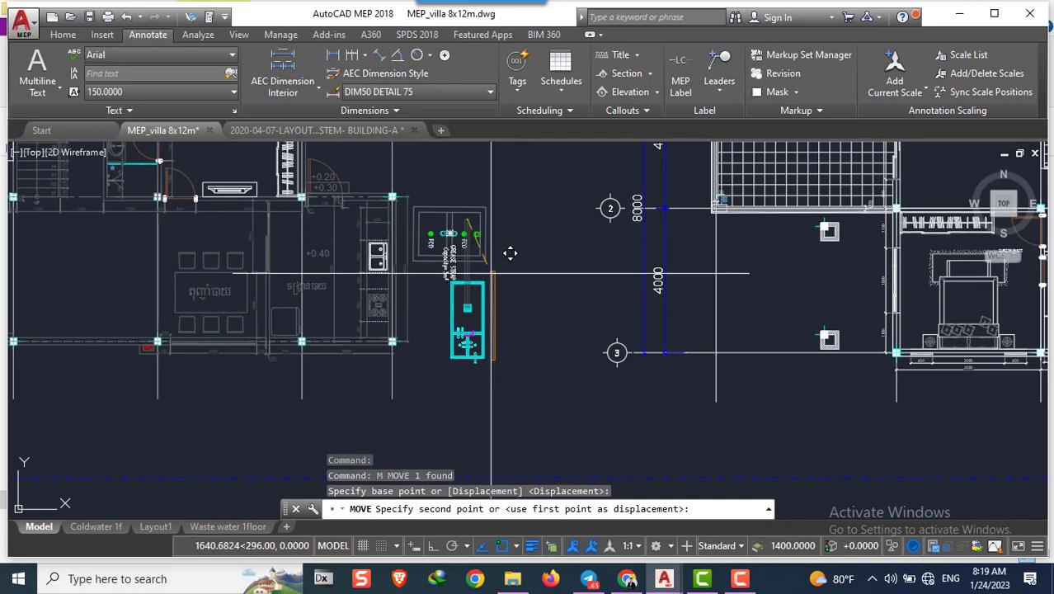
{"action": "scroll", "coordinate": [428, 285], "scroll_direction": "up", "scroll_amount": 2}
{"action": "scroll", "coordinate": [428, 272], "scroll_direction": "up", "scroll_amount": 2}
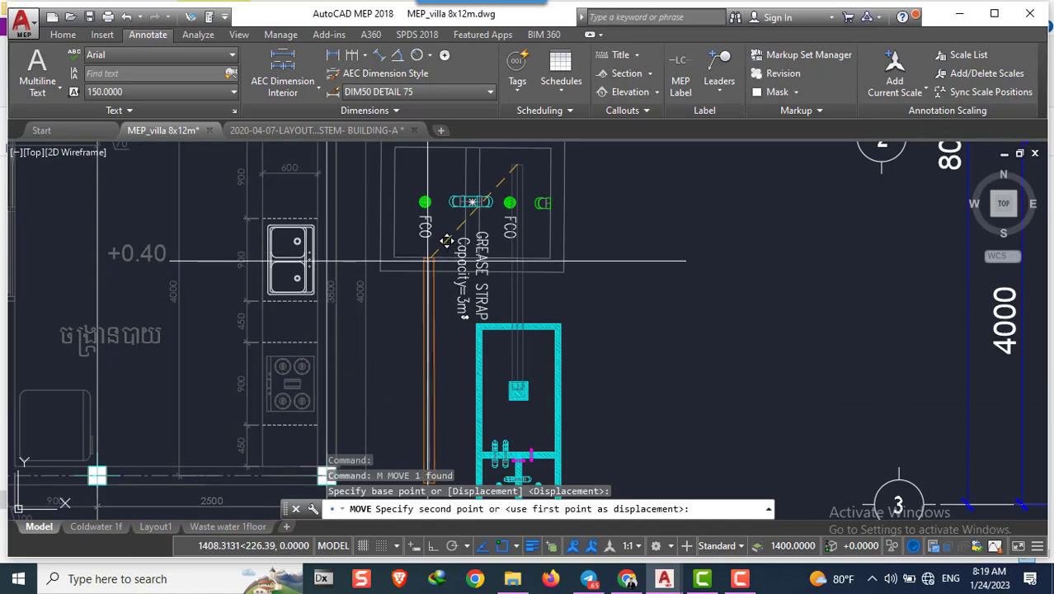
{"action": "scroll", "coordinate": [426, 266], "scroll_direction": "down", "scroll_amount": 4}
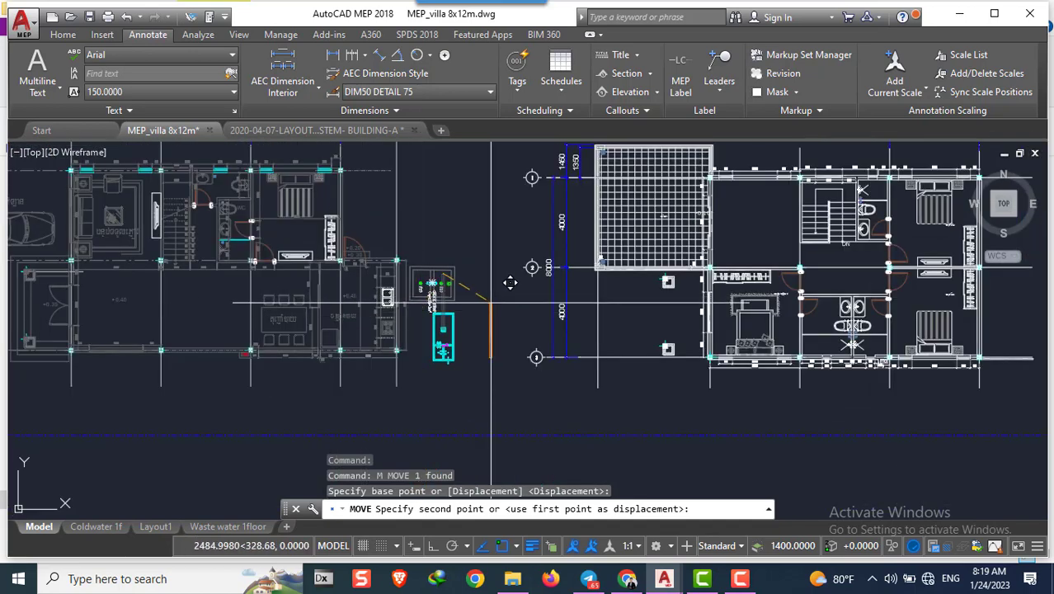
{"action": "scroll", "coordinate": [491, 305], "scroll_direction": "up", "scroll_amount": 4}
{"action": "key", "text": "Escape"}
{"action": "key", "text": "Escape"}
{"action": "key", "text": "Escape"}
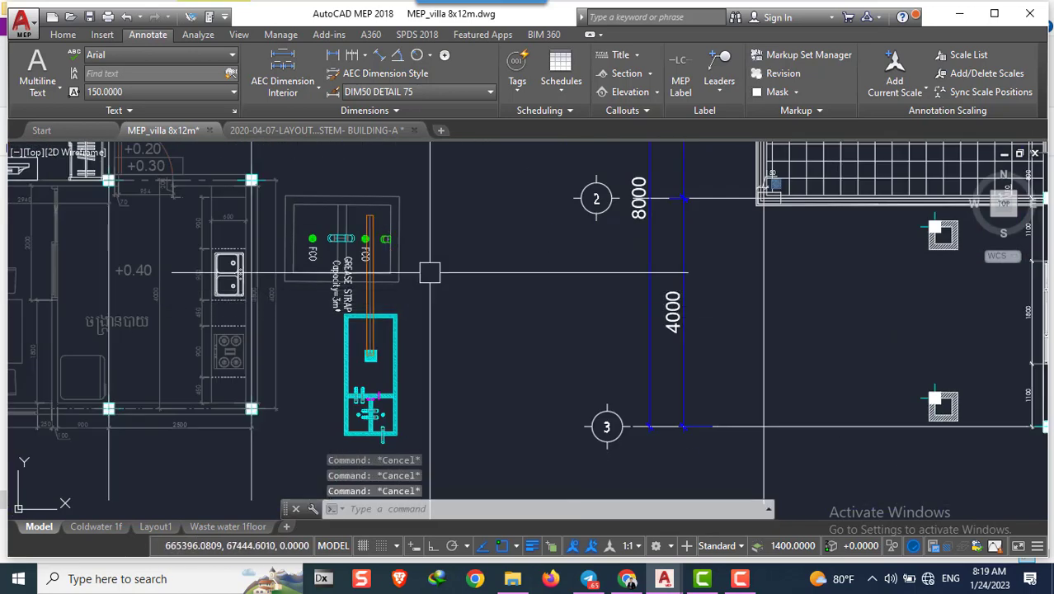
{"action": "scroll", "coordinate": [346, 230], "scroll_direction": "up", "scroll_amount": 4}
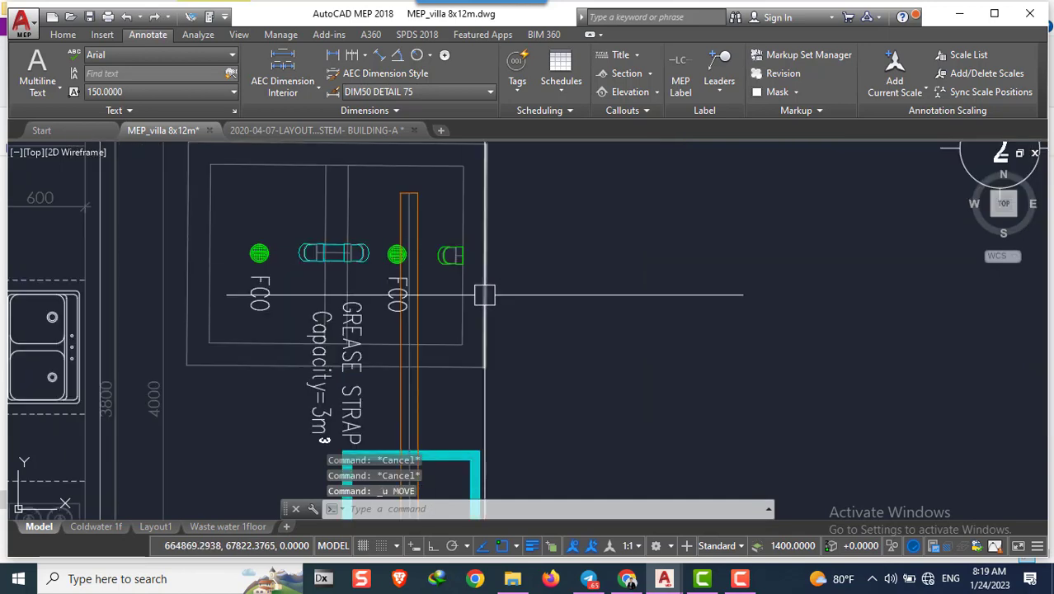
{"action": "left_click", "coordinate": [408, 389]}
Move the vertical pipe to the right, out of the grease trap
{"action": "type", "text": "m"}
{"action": "key", "text": "Return"}
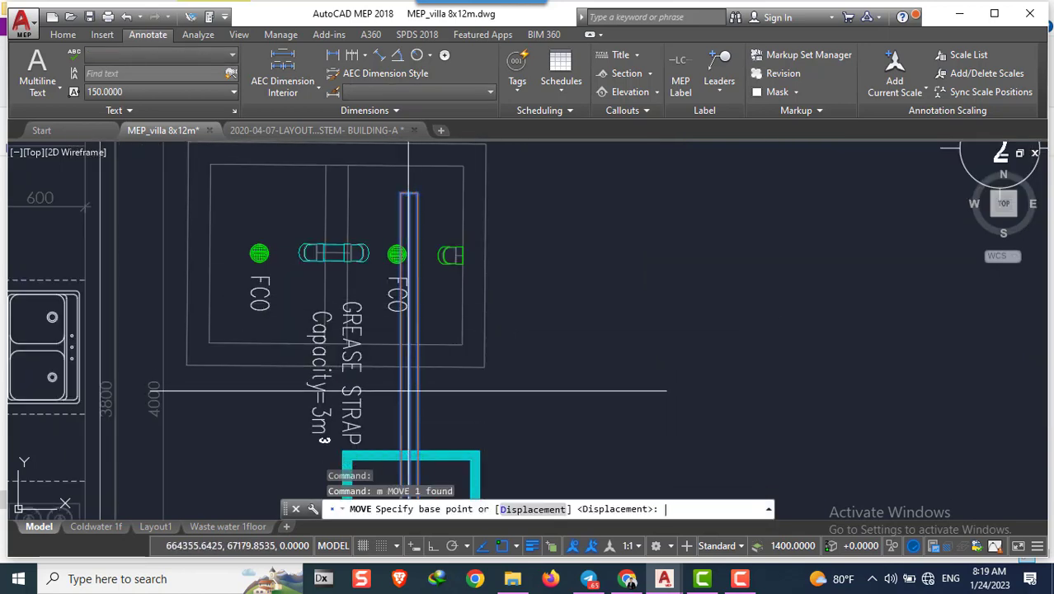
{"action": "left_click", "coordinate": [408, 386]}
{"action": "left_click", "coordinate": [666, 386]}
{"action": "key", "text": "Escape"}
{"action": "key", "text": "Escape"}
Window-select the grease trap and rotate it a quarter-turn with ROTATE
{"action": "left_click", "coordinate": [560, 382]}
{"action": "left_click", "coordinate": [186, 250]}
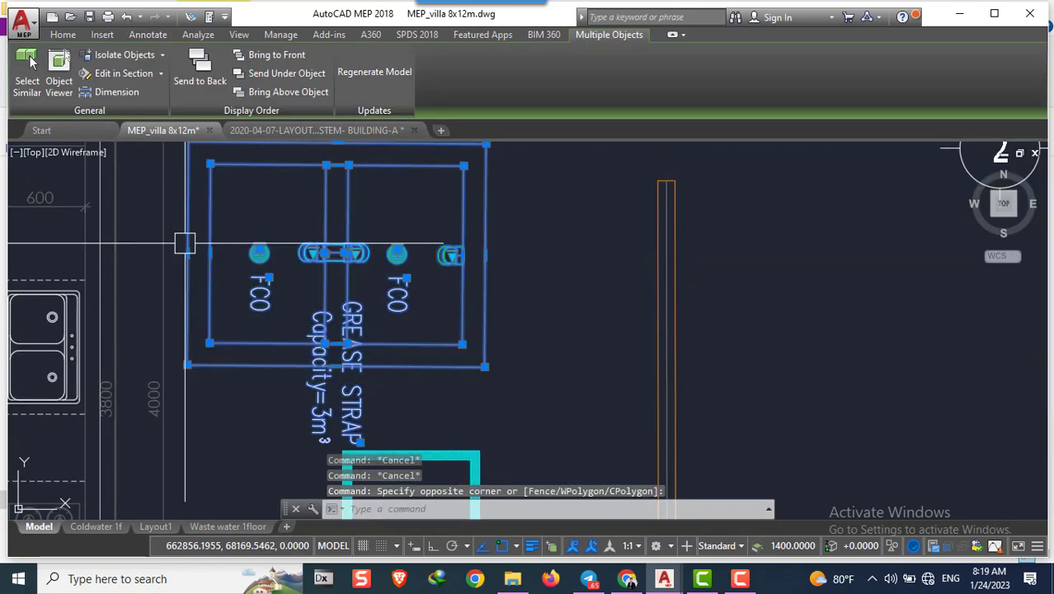
{"action": "type", "text": "ro"}
{"action": "key", "text": "Return"}
{"action": "left_click", "coordinate": [335, 253]}
{"action": "scroll", "coordinate": [335, 253], "scroll_direction": "down", "scroll_amount": 2}
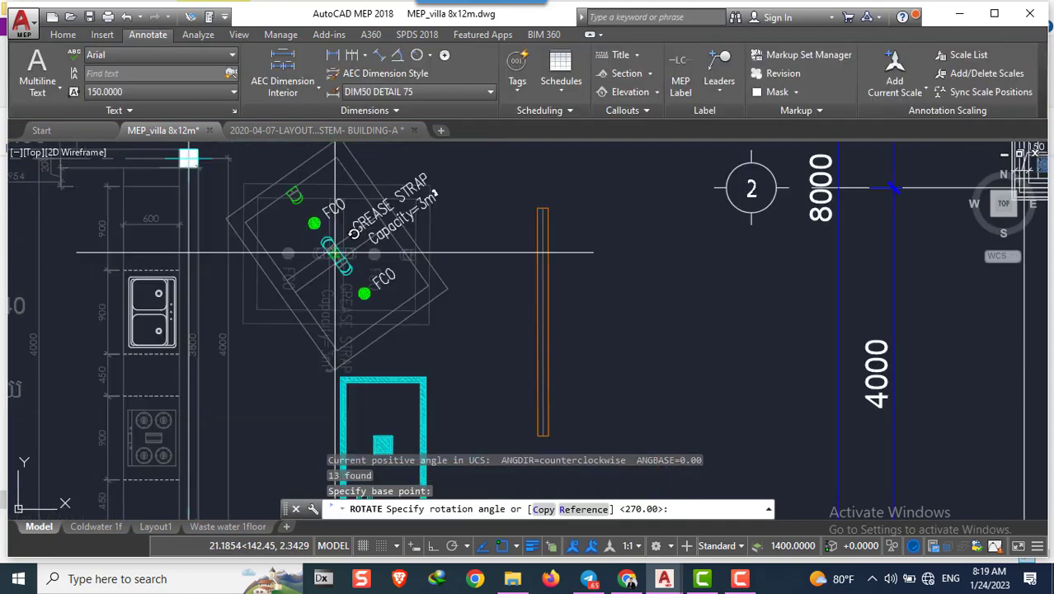
{"action": "left_click", "coordinate": [336, 338]}
Move the rotated grease trap to a new spot
{"action": "left_click", "coordinate": [401, 295]}
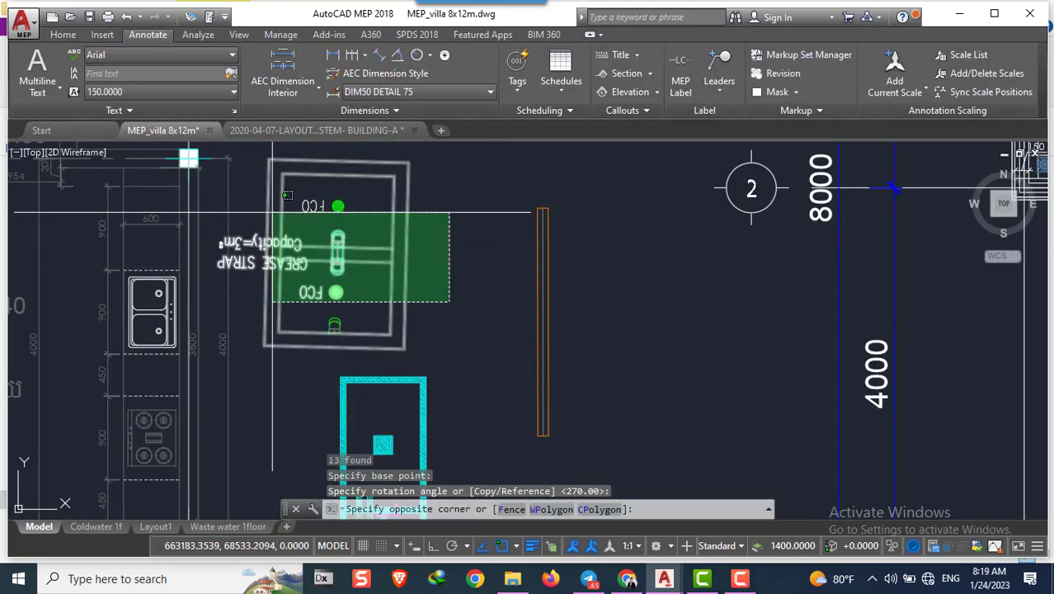
{"action": "left_click", "coordinate": [223, 162]}
{"action": "type", "text": "m"}
{"action": "key", "text": "Return"}
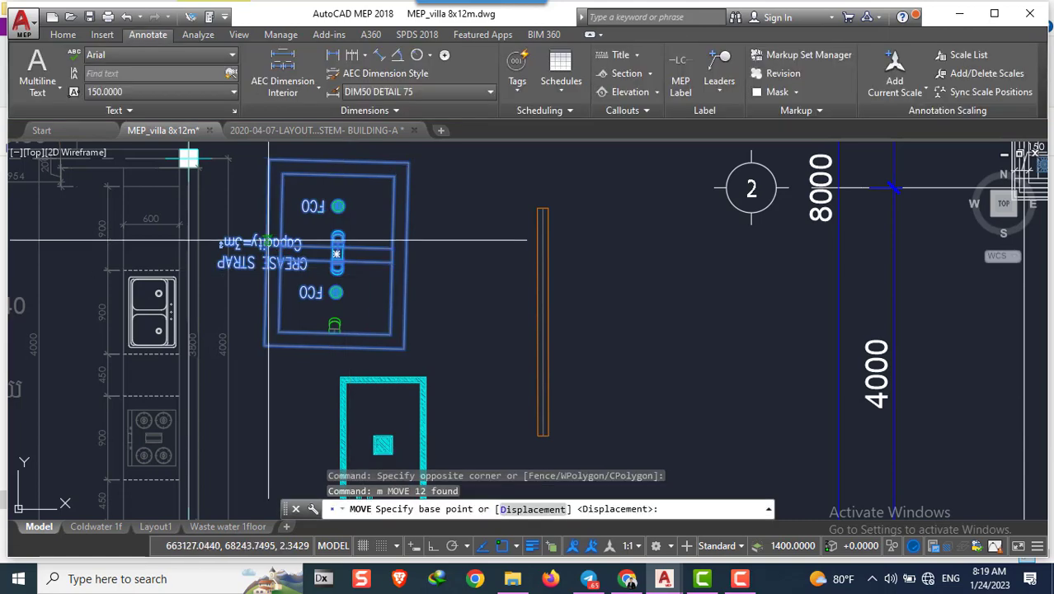
{"action": "left_click", "coordinate": [401, 190]}
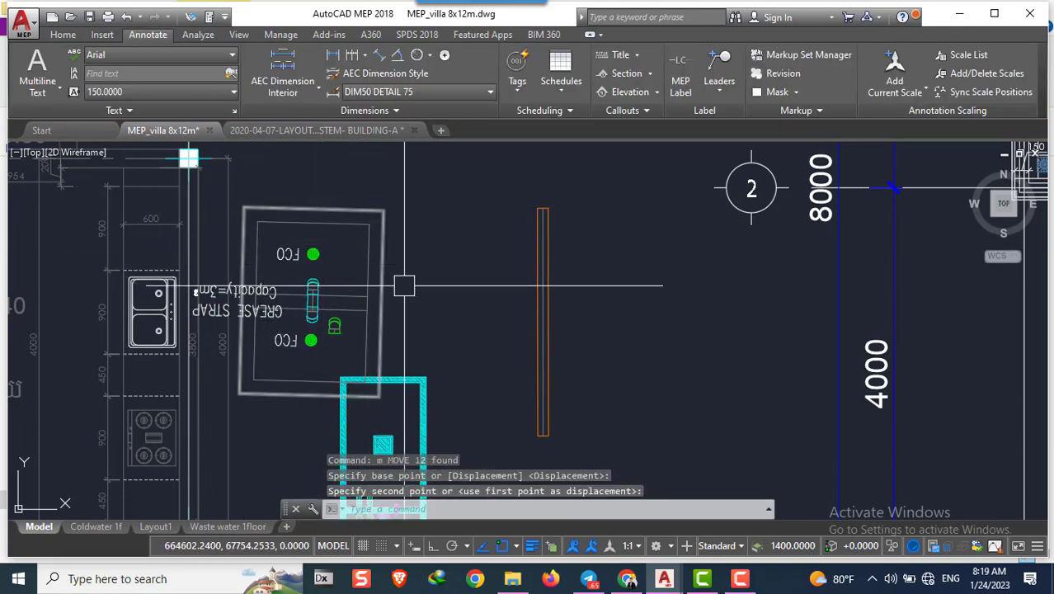
{"action": "left_click", "coordinate": [403, 285]}
Reselect the grease trap for another move, then cancel and clear the selection
{"action": "left_click", "coordinate": [429, 346]}
{"action": "key", "text": "Escape"}
{"action": "left_click", "coordinate": [398, 340]}
{"action": "left_click", "coordinate": [244, 206]}
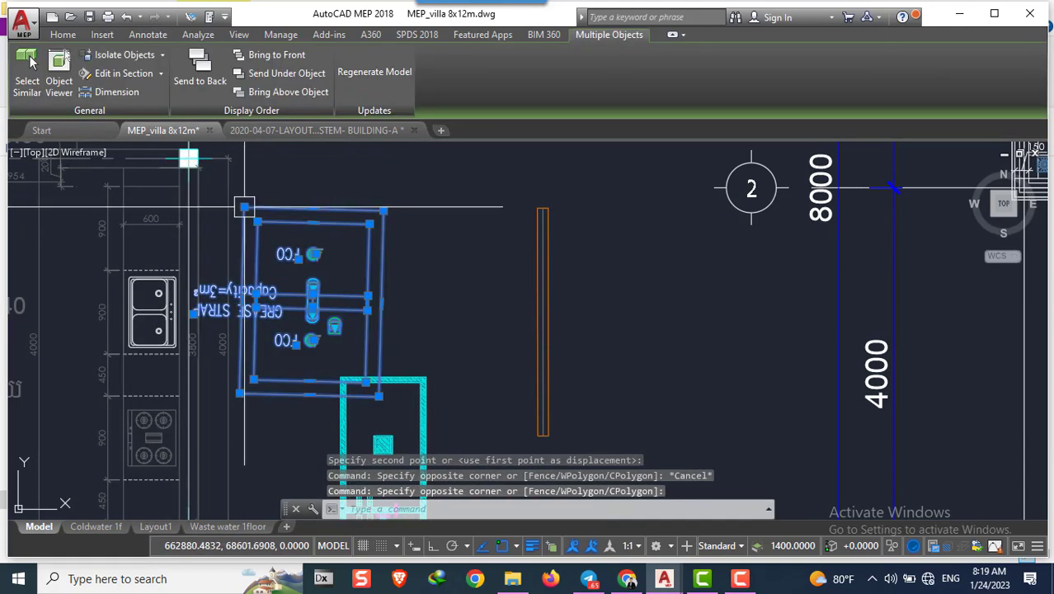
{"action": "type", "text": "m"}
{"action": "key", "text": "Return"}
{"action": "left_click", "coordinate": [310, 381]}
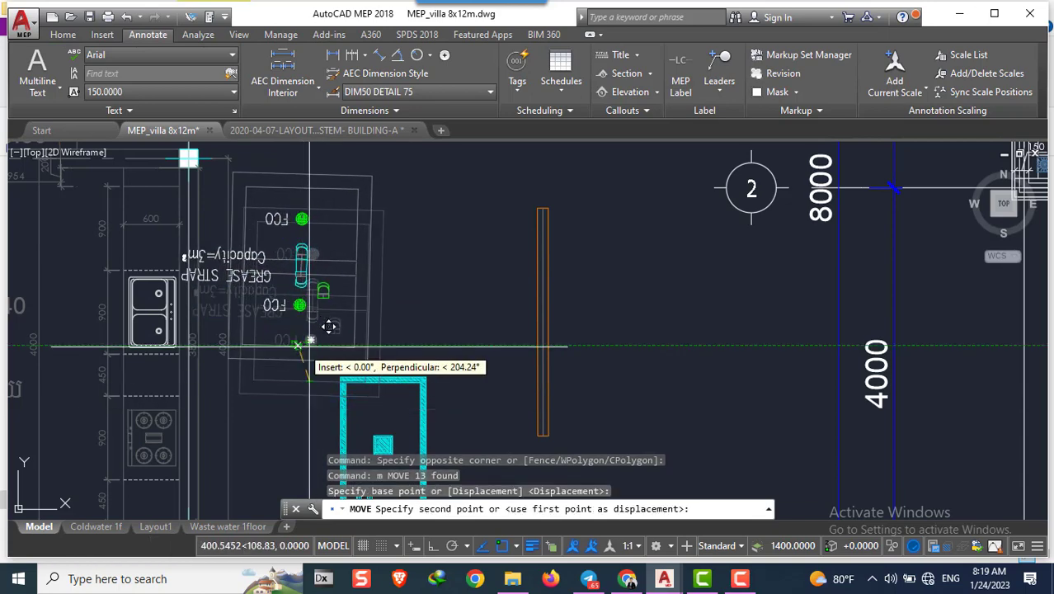
{"action": "key", "text": "Escape"}
{"action": "left_click", "coordinate": [424, 286]}
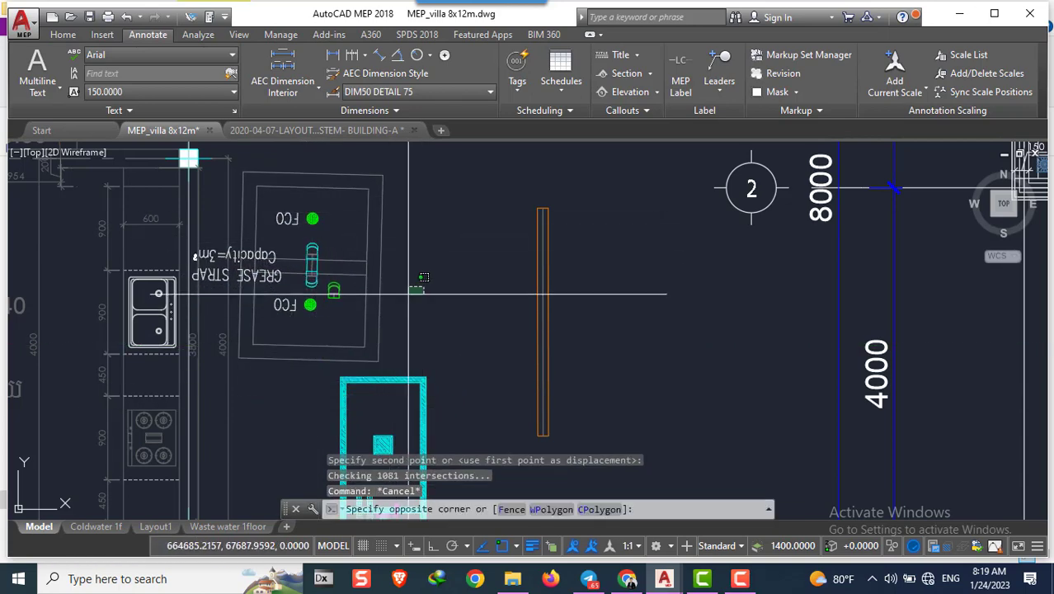
{"action": "left_click", "coordinate": [271, 170]}
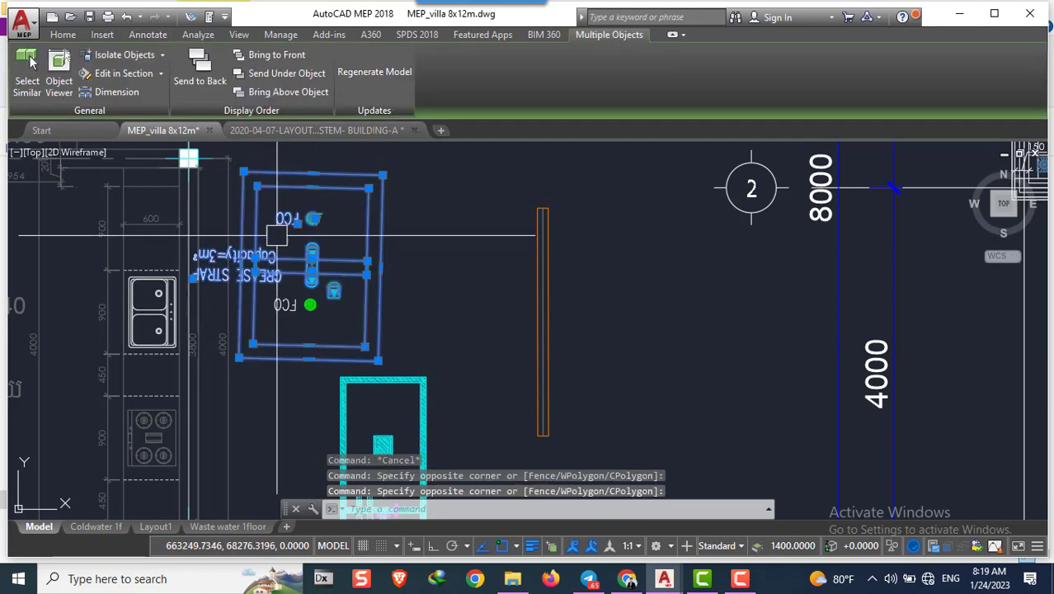
{"action": "key", "text": "Escape"}
Rotate the grease trap again to turn it around
{"action": "left_click", "coordinate": [407, 310]}
{"action": "left_click", "coordinate": [284, 170]}
{"action": "type", "text": "ro"}
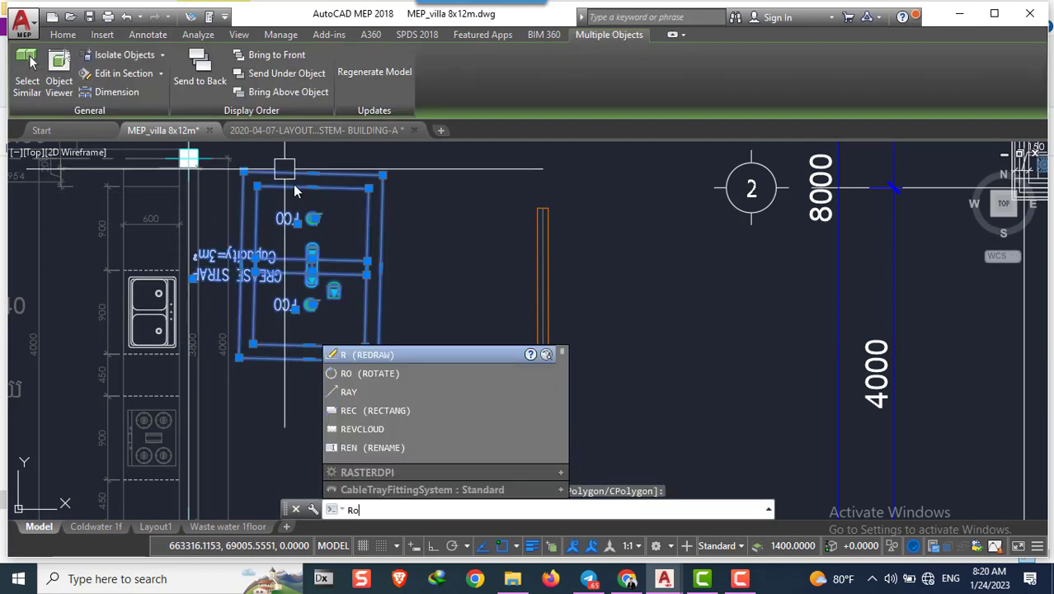
{"action": "key", "text": "Return"}
{"action": "left_click", "coordinate": [311, 263]}
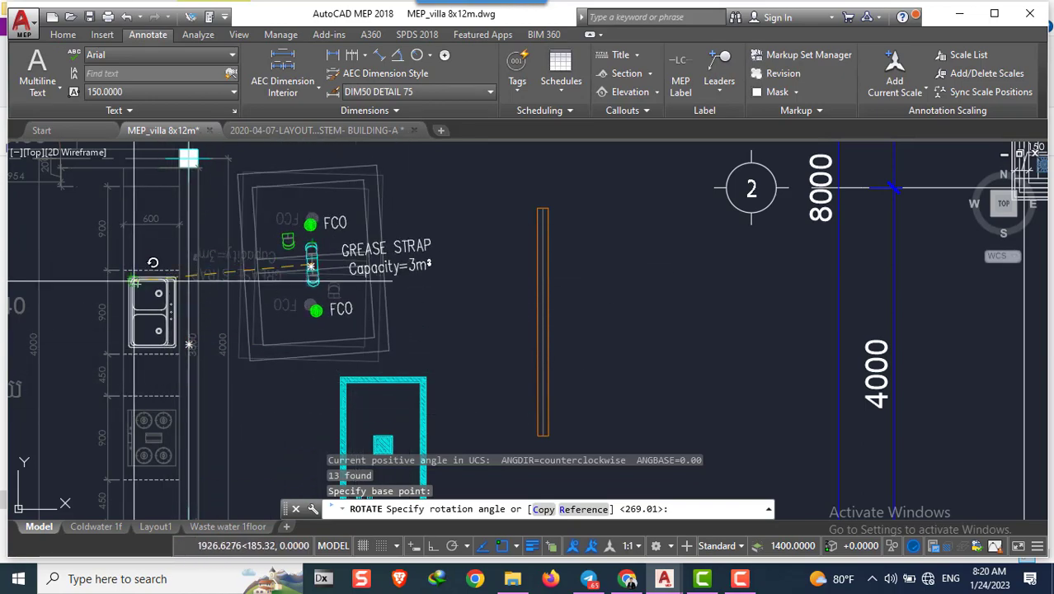
{"action": "left_click", "coordinate": [70, 282]}
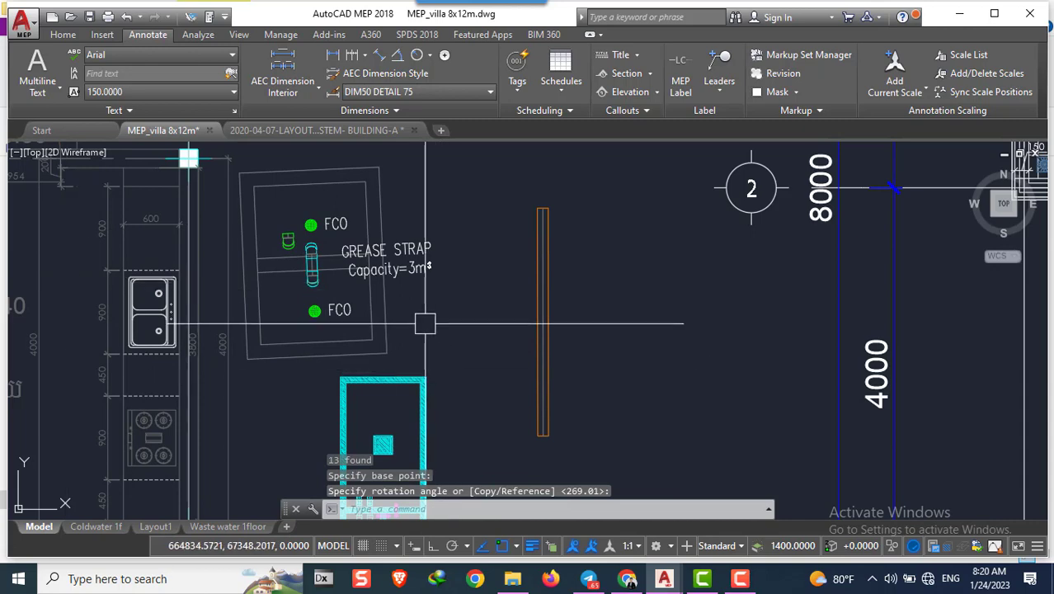
Rotate the grease trap 90 degrees about its middle
{"action": "left_click", "coordinate": [503, 320]}
{"action": "left_click", "coordinate": [241, 165]}
{"action": "type", "text": "RO"}
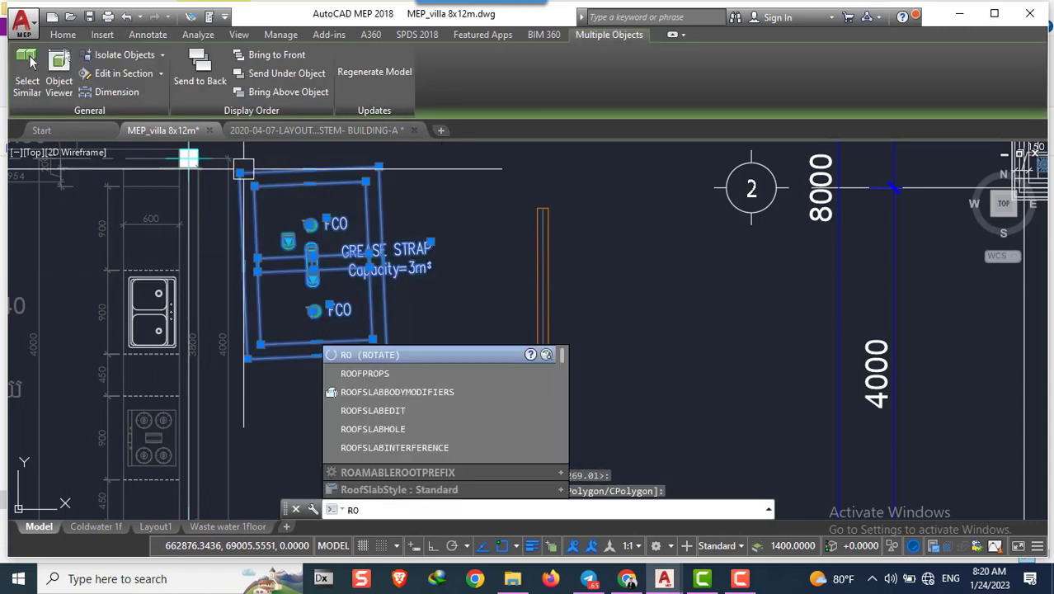
{"action": "key", "text": "Return"}
{"action": "left_click", "coordinate": [313, 262]}
{"action": "type", "text": "90"}
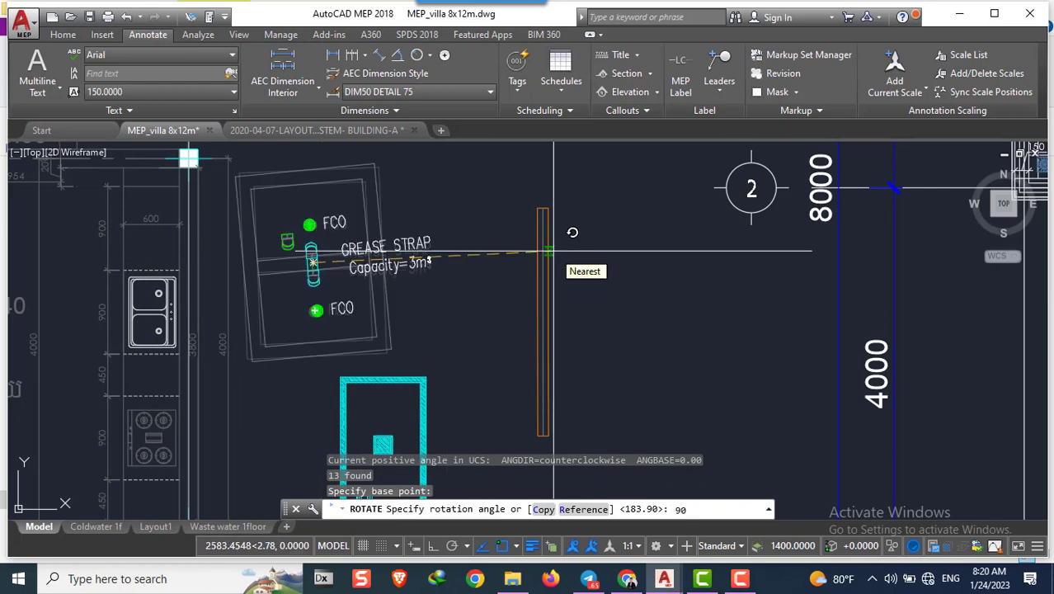
{"action": "key", "text": "Return"}
Window-select all the grease trap objects again
{"action": "scroll", "coordinate": [554, 250], "scroll_direction": "down", "scroll_amount": 6}
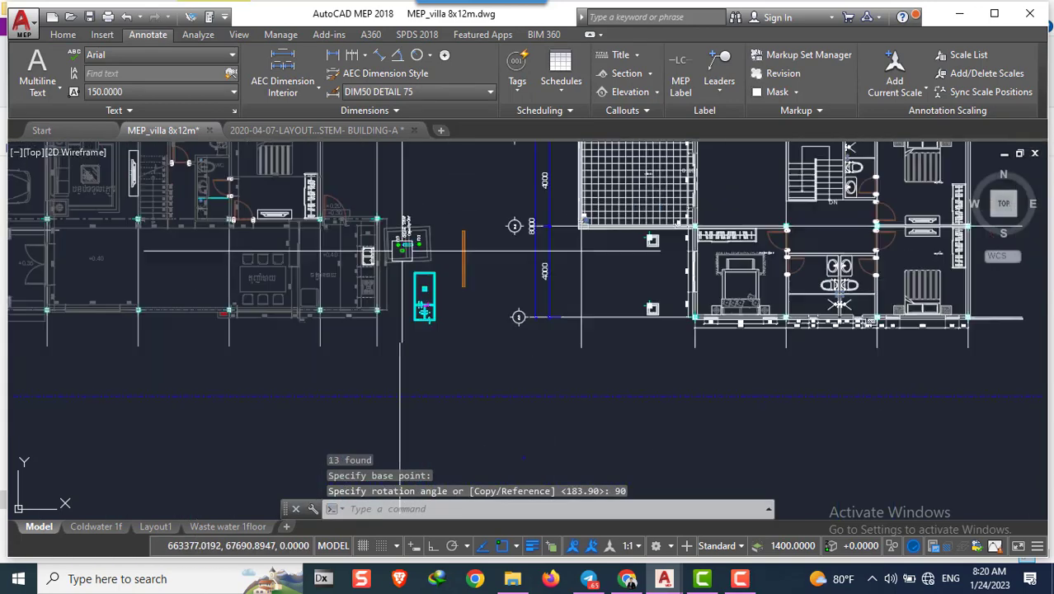
{"action": "scroll", "coordinate": [430, 246], "scroll_direction": "up", "scroll_amount": 4}
{"action": "scroll", "coordinate": [429, 201], "scroll_direction": "up", "scroll_amount": 2}
{"action": "scroll", "coordinate": [430, 201], "scroll_direction": "down", "scroll_amount": 2}
{"action": "left_click", "coordinate": [460, 276]}
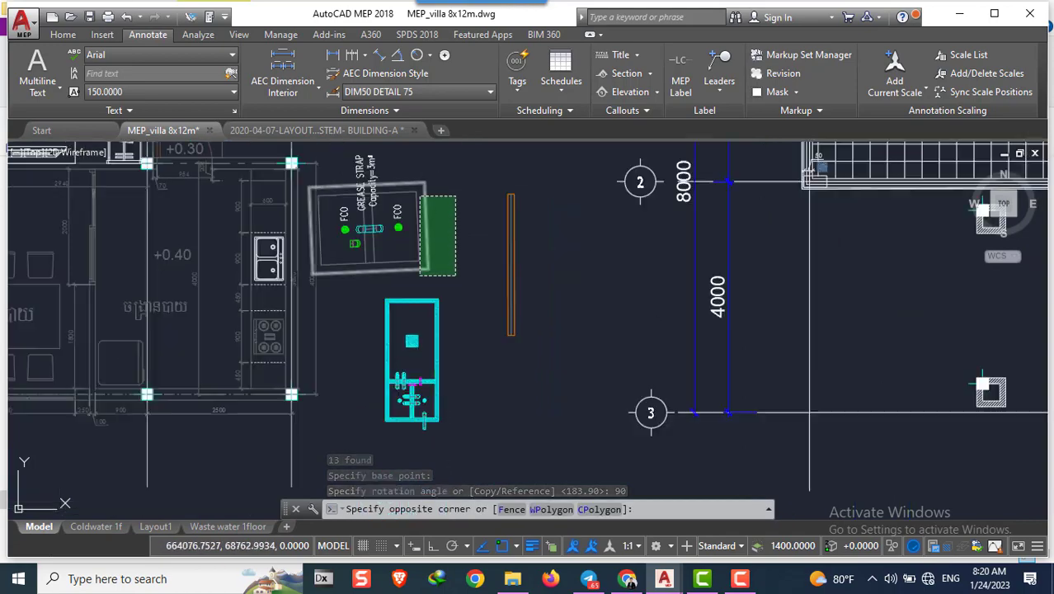
{"action": "middle_click_drag", "start_coordinate": [430, 200], "coordinate": [457, 214]}
{"action": "left_click", "coordinate": [368, 163]}
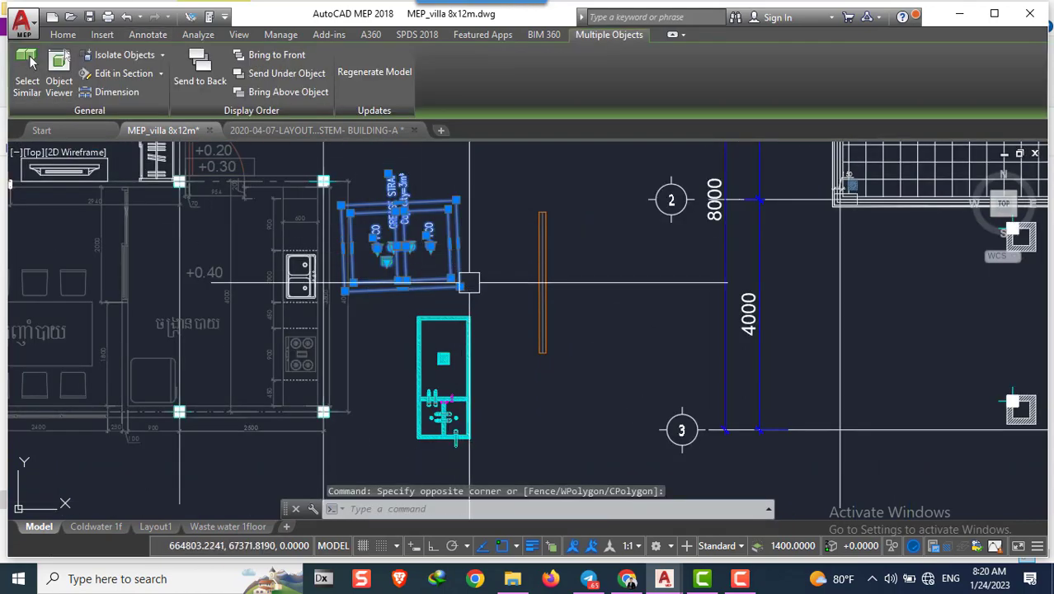
Start another rotation about a base point on the trap, then cancel it
{"action": "scroll", "coordinate": [453, 289], "scroll_direction": "up", "scroll_amount": 1}
{"action": "scroll", "coordinate": [456, 292], "scroll_direction": "down", "scroll_amount": 6}
{"action": "scroll", "coordinate": [456, 292], "scroll_direction": "up", "scroll_amount": 6}
{"action": "type", "text": "ro"}
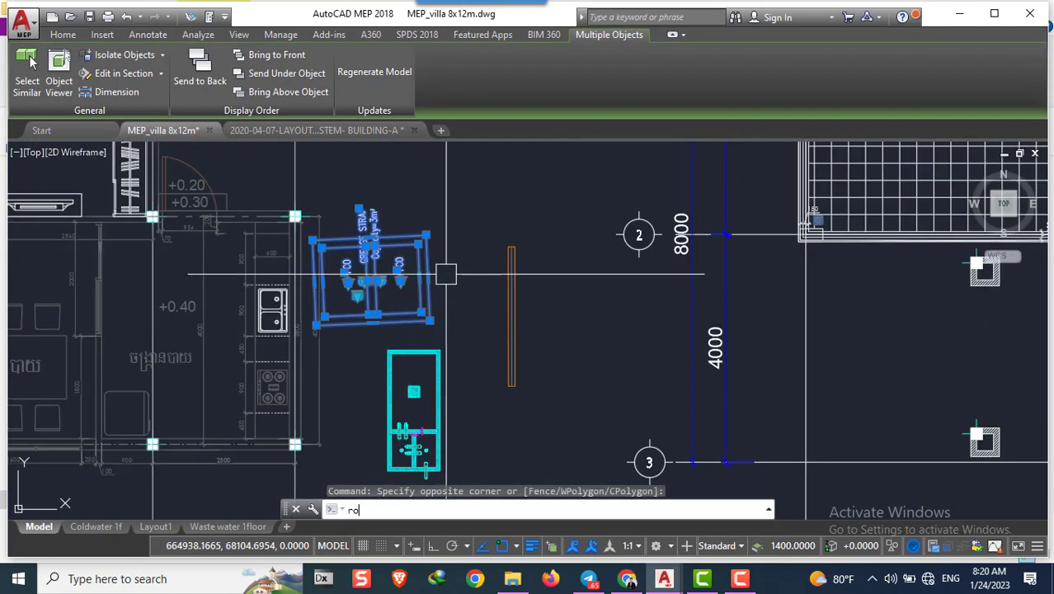
{"action": "key", "text": "Return"}
{"action": "left_click", "coordinate": [369, 366]}
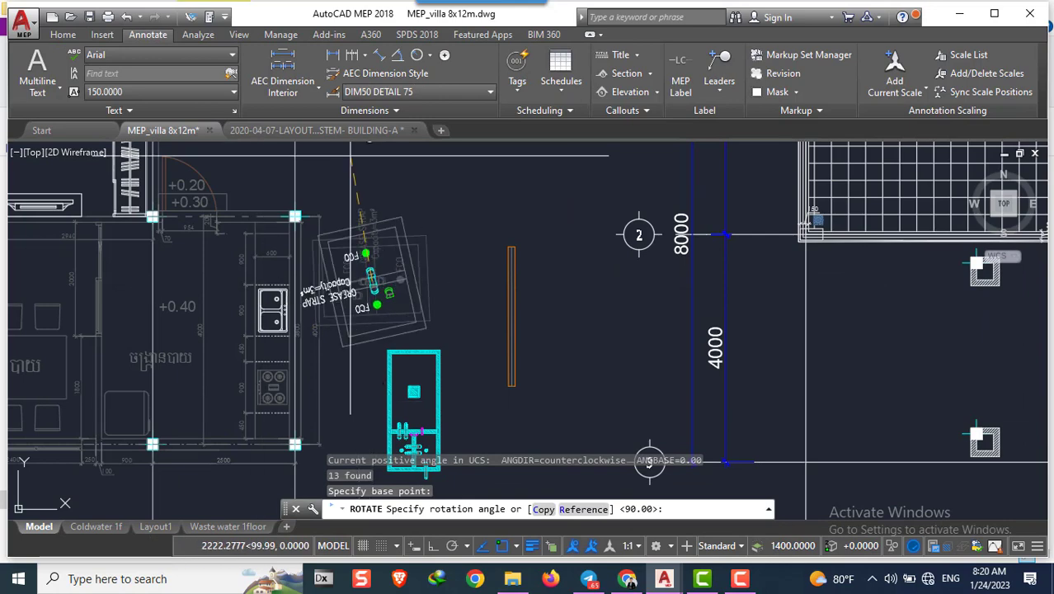
{"action": "key", "text": "Escape"}
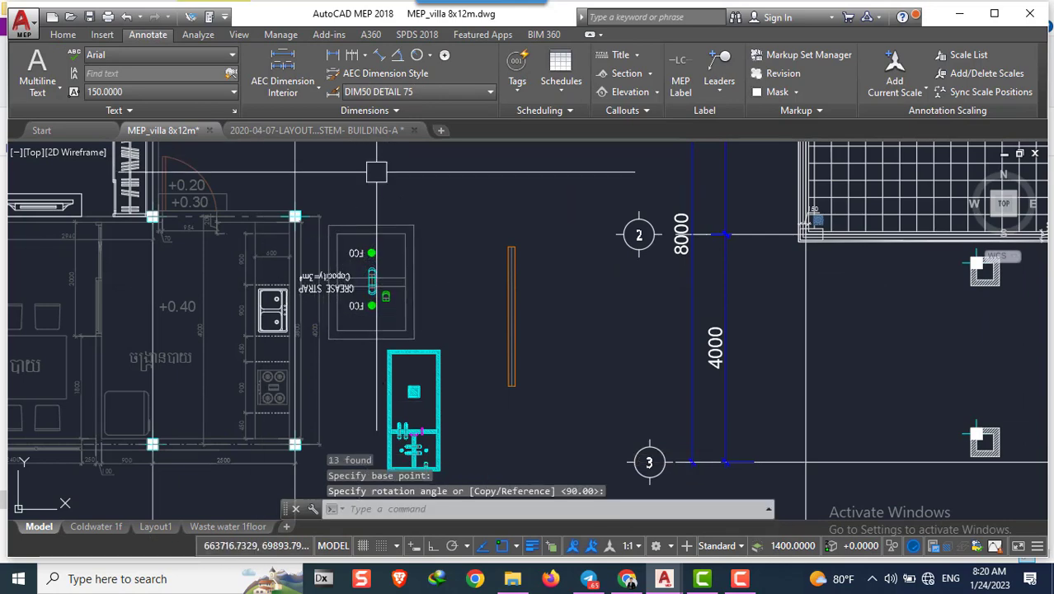
{"action": "left_click", "coordinate": [451, 315]}
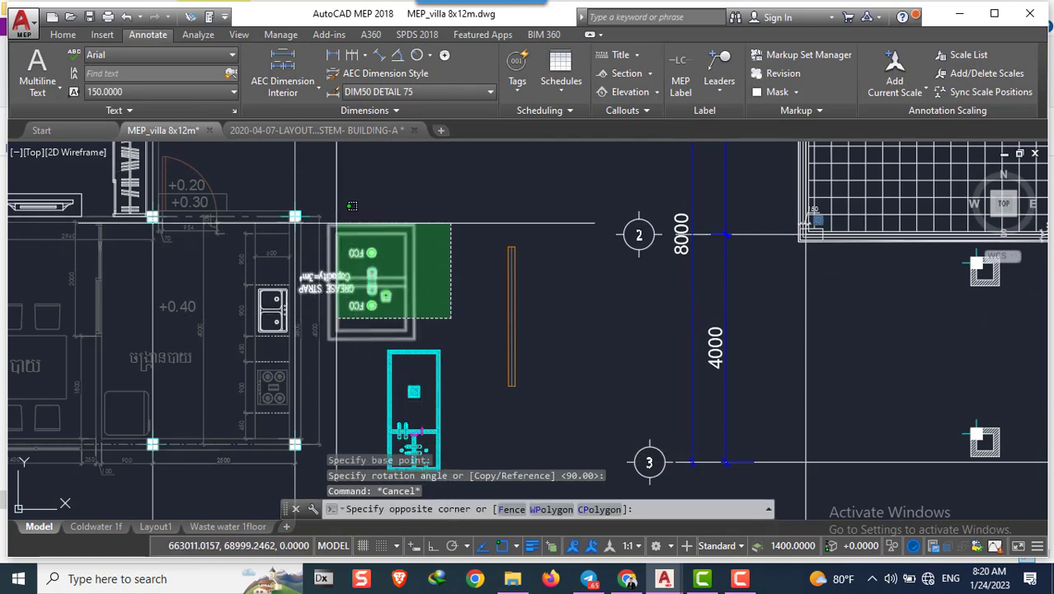
{"action": "key", "text": "Escape"}
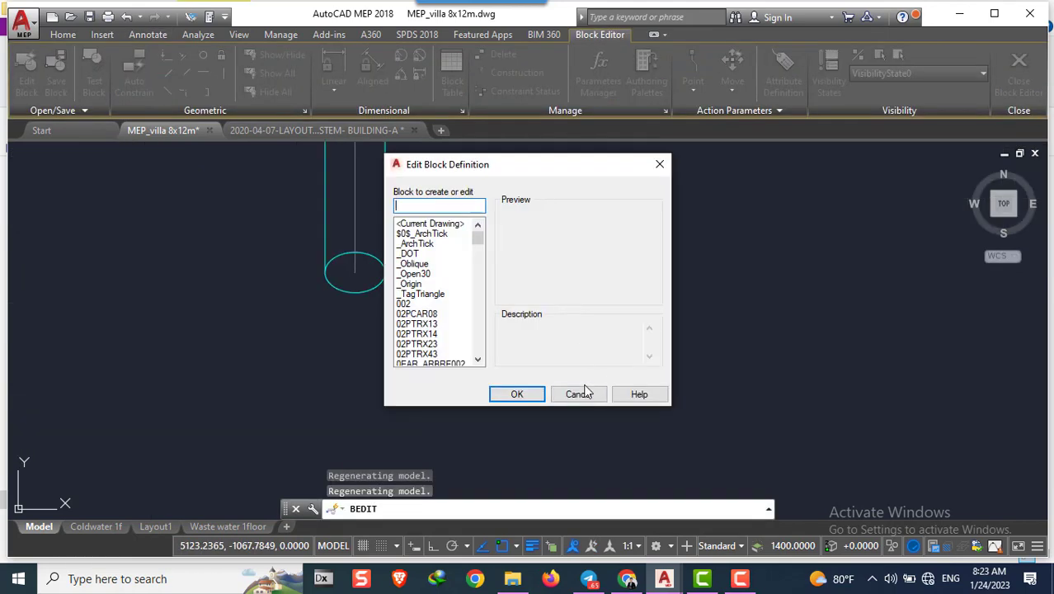
Close the block definition chooser and pan the grease trap and its pipe into view
{"action": "left_click", "coordinate": [576, 394]}
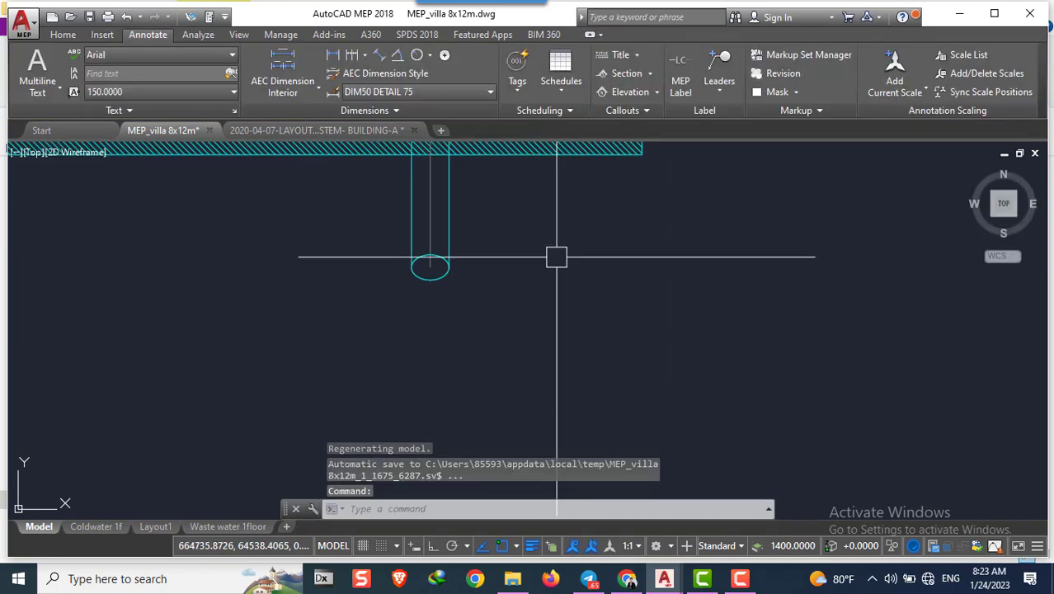
{"action": "middle_click_drag", "start_coordinate": [677, 320], "coordinate": [464, 380]}
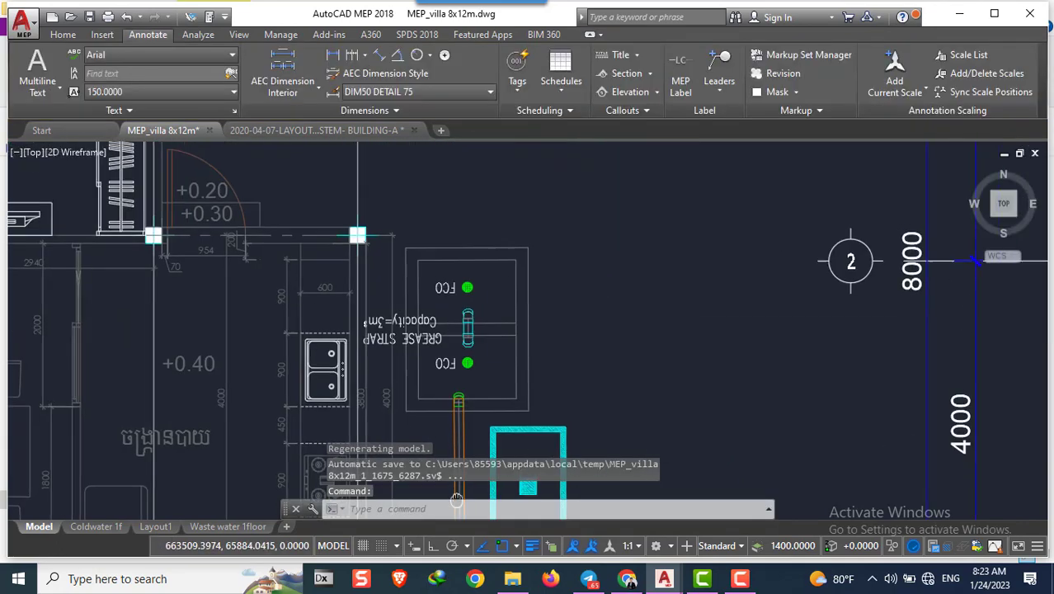
{"action": "scroll", "coordinate": [463, 380], "scroll_direction": "up", "scroll_amount": 3}
{"action": "scroll", "coordinate": [474, 354], "scroll_direction": "down", "scroll_amount": 1}
{"action": "scroll", "coordinate": [483, 330], "scroll_direction": "up", "scroll_amount": 5}
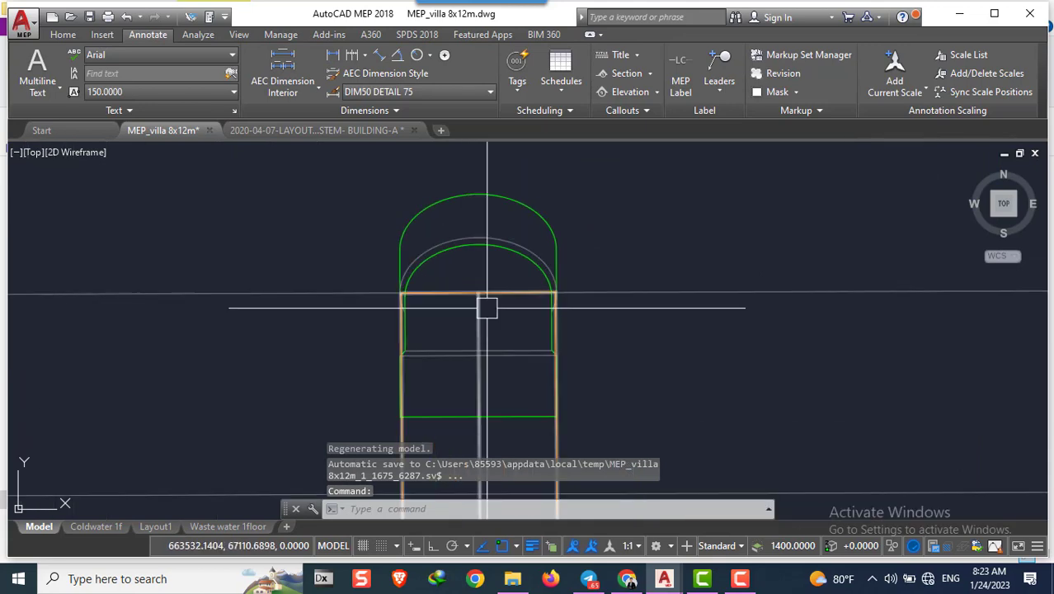
{"action": "scroll", "coordinate": [486, 280], "scroll_direction": "down", "scroll_amount": 3}
{"action": "scroll", "coordinate": [498, 239], "scroll_direction": "up", "scroll_amount": 3}
Cancel the arched fitting's orientation options and select the vertical soil pipe instead
{"action": "left_click", "coordinate": [486, 277]}
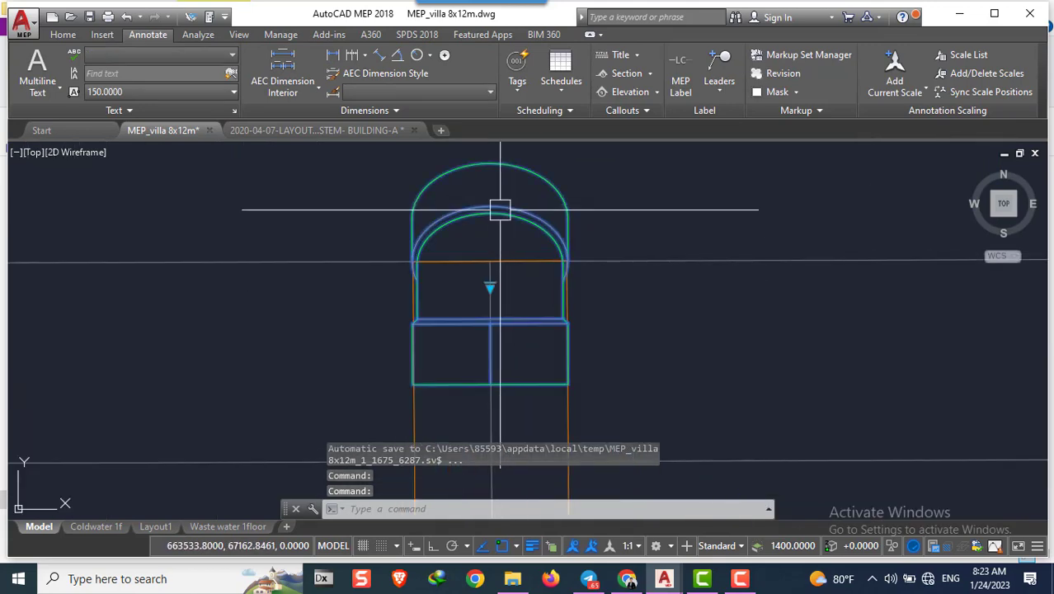
{"action": "left_click", "coordinate": [489, 288]}
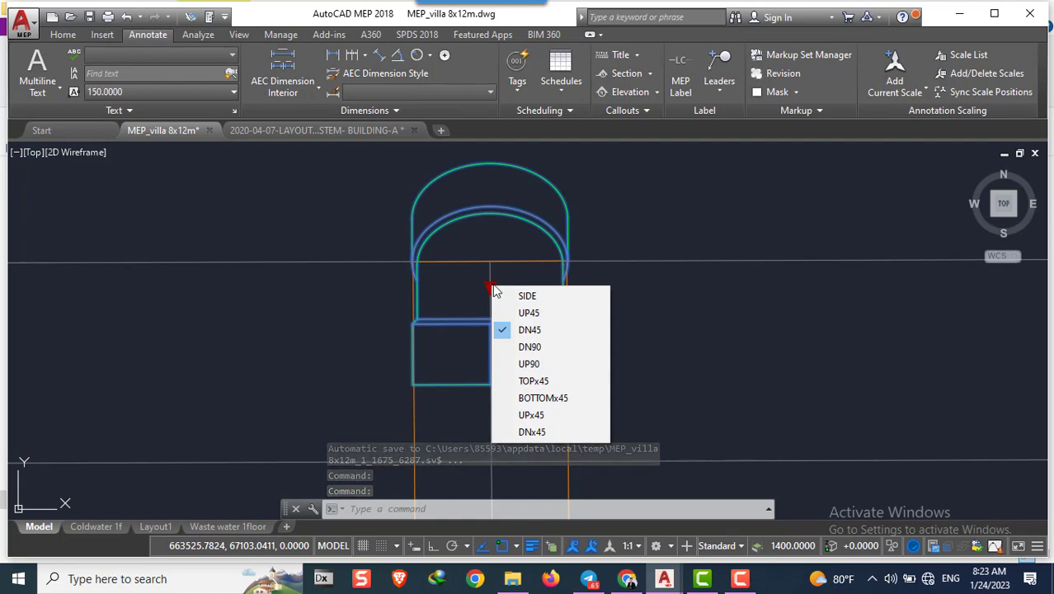
{"action": "key", "text": "Escape"}
{"action": "key", "text": "Escape"}
{"action": "key", "text": "Escape"}
{"action": "scroll", "coordinate": [494, 272], "scroll_direction": "down", "scroll_amount": 2}
{"action": "scroll", "coordinate": [550, 326], "scroll_direction": "up", "scroll_amount": 2}
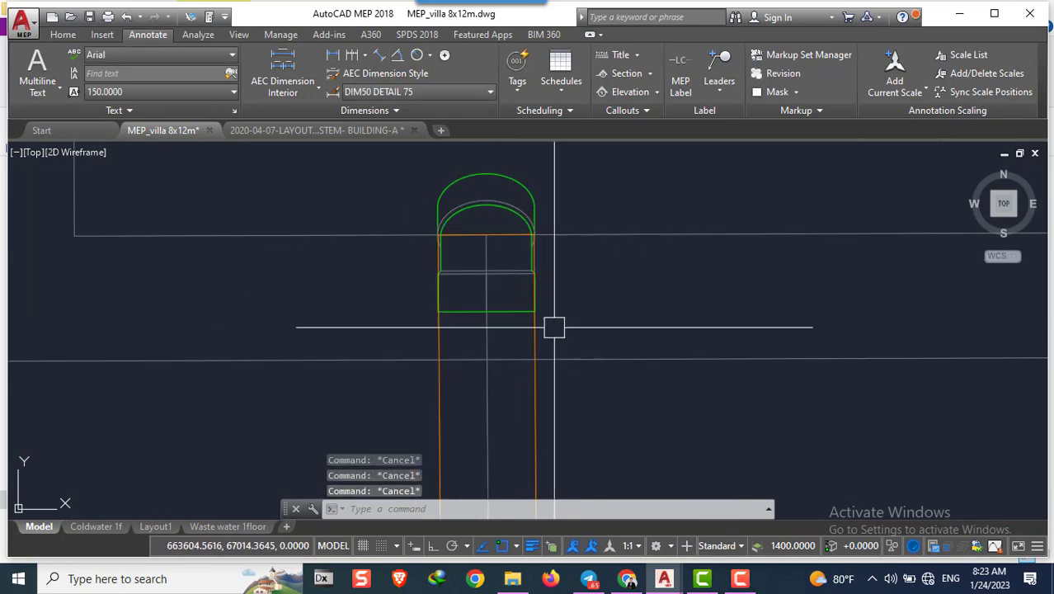
{"action": "left_click", "coordinate": [529, 334]}
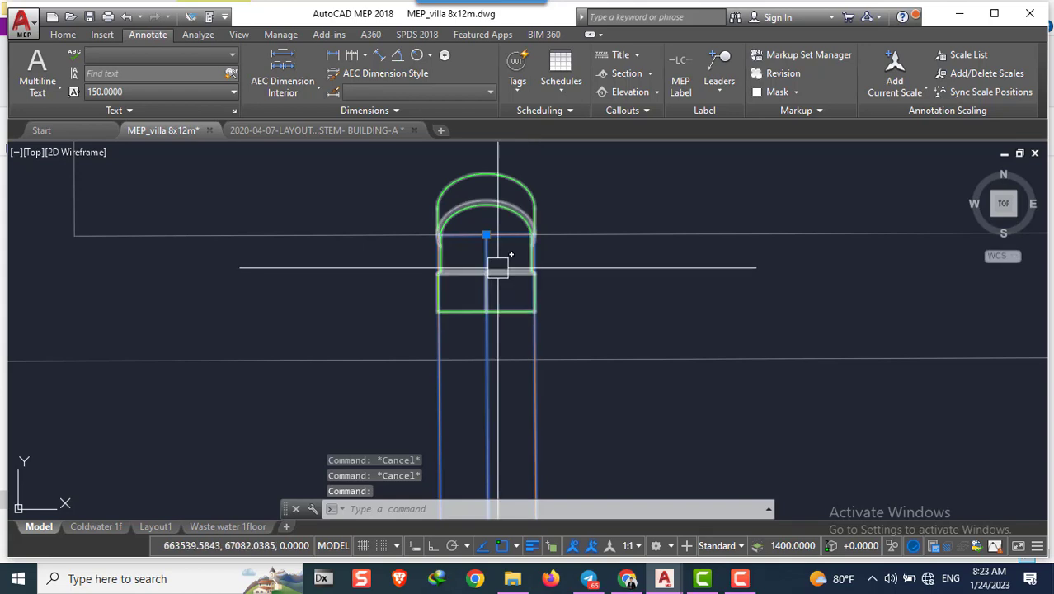
With ALIGN, match the pipe's first corner to the first fitting corner
{"action": "type", "text": "AL"}
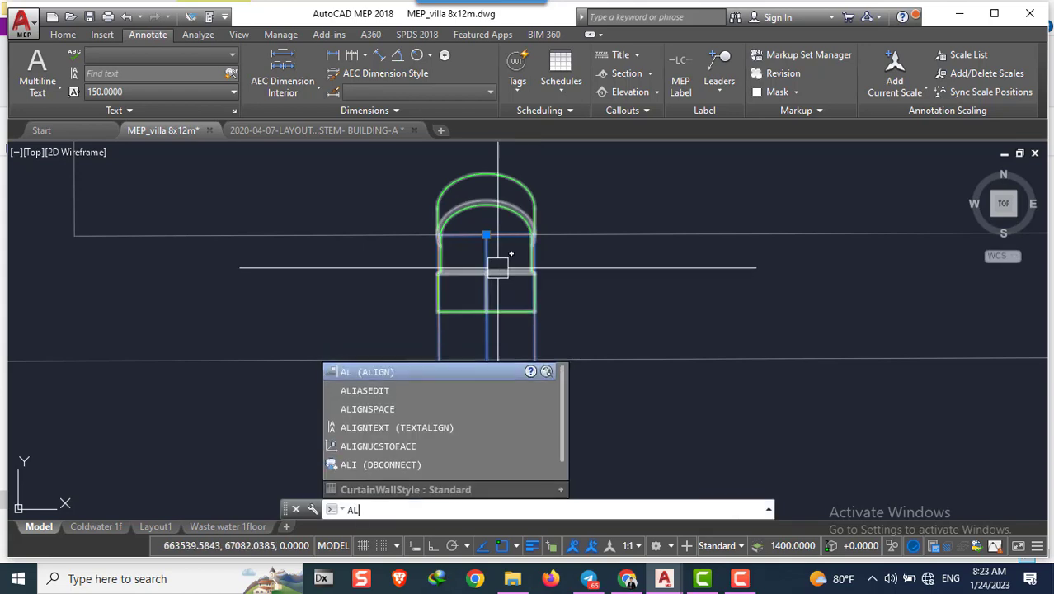
{"action": "key", "text": "Return"}
{"action": "scroll", "coordinate": [486, 248], "scroll_direction": "up", "scroll_amount": 2}
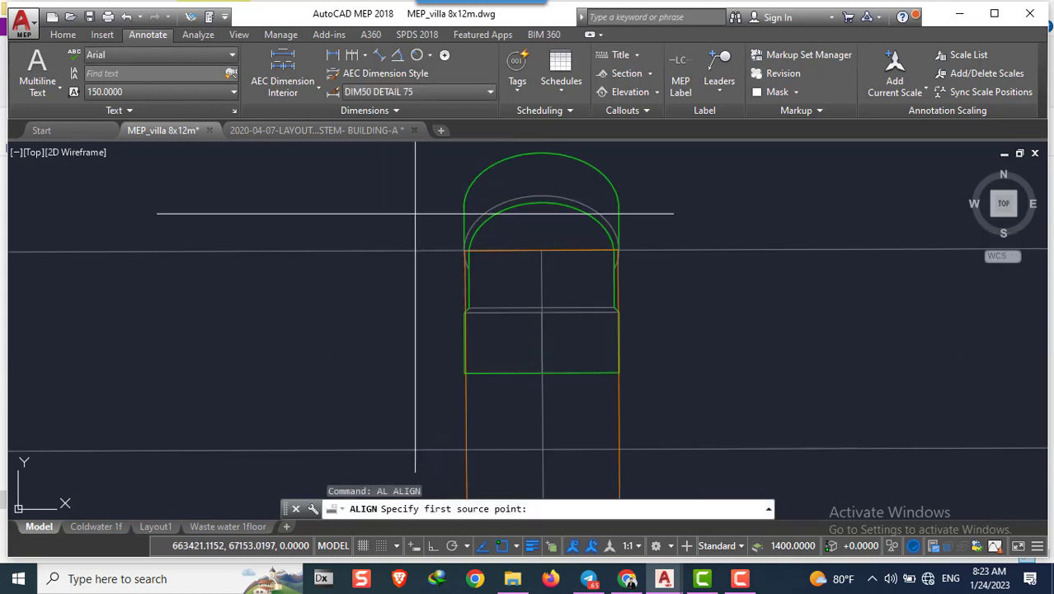
{"action": "scroll", "coordinate": [470, 260], "scroll_direction": "up", "scroll_amount": 2}
{"action": "left_click", "coordinate": [479, 263]}
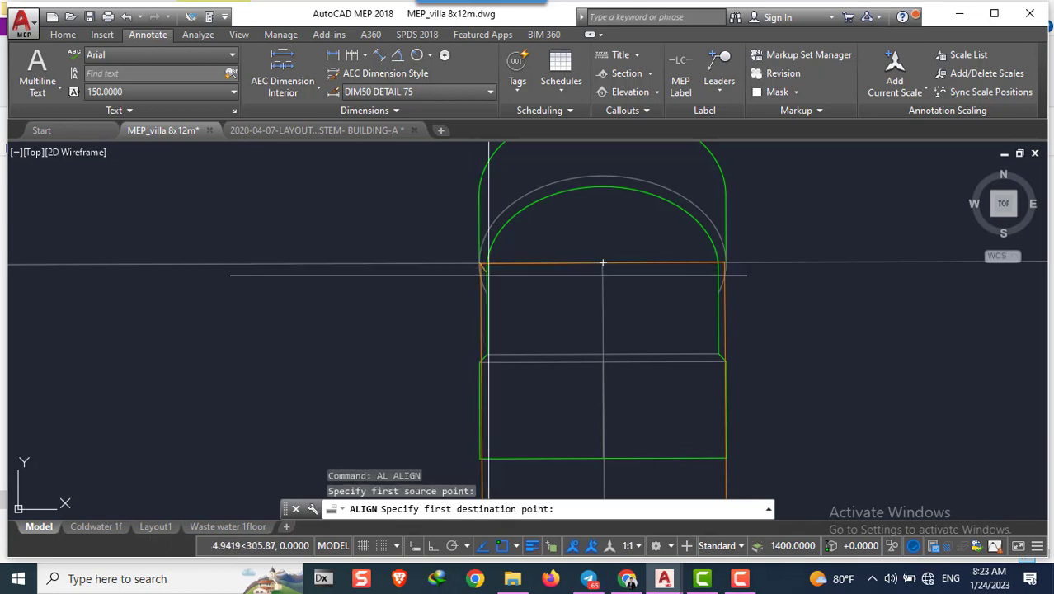
{"action": "scroll", "coordinate": [450, 363], "scroll_direction": "up", "scroll_amount": 3}
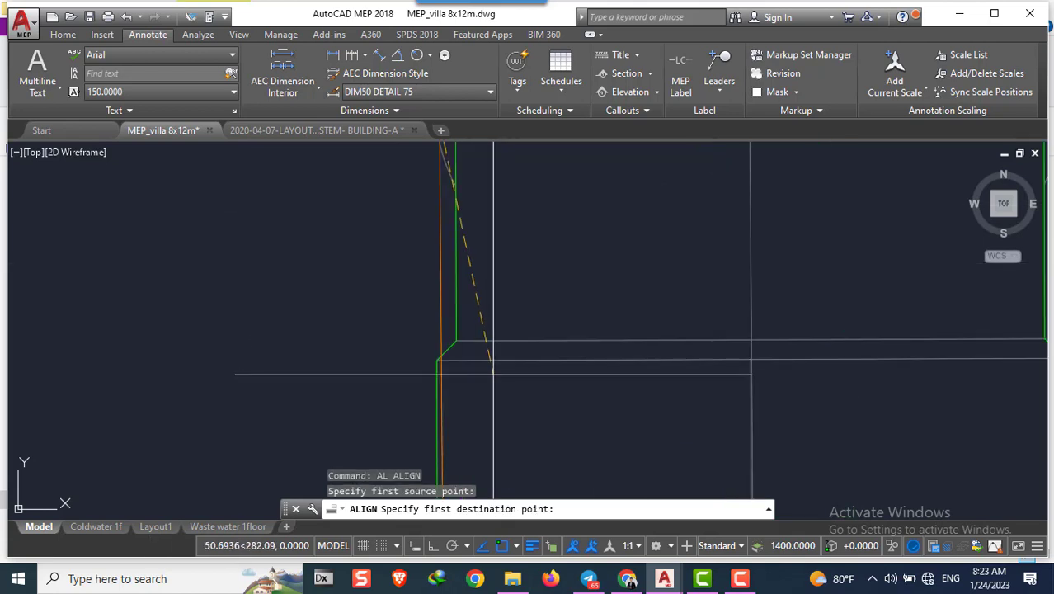
{"action": "left_click", "coordinate": [458, 341]}
{"action": "scroll", "coordinate": [458, 341], "scroll_direction": "down", "scroll_amount": 3}
{"action": "scroll", "coordinate": [483, 247], "scroll_direction": "up", "scroll_amount": 2}
{"action": "scroll", "coordinate": [685, 247], "scroll_direction": "up", "scroll_amount": 2}
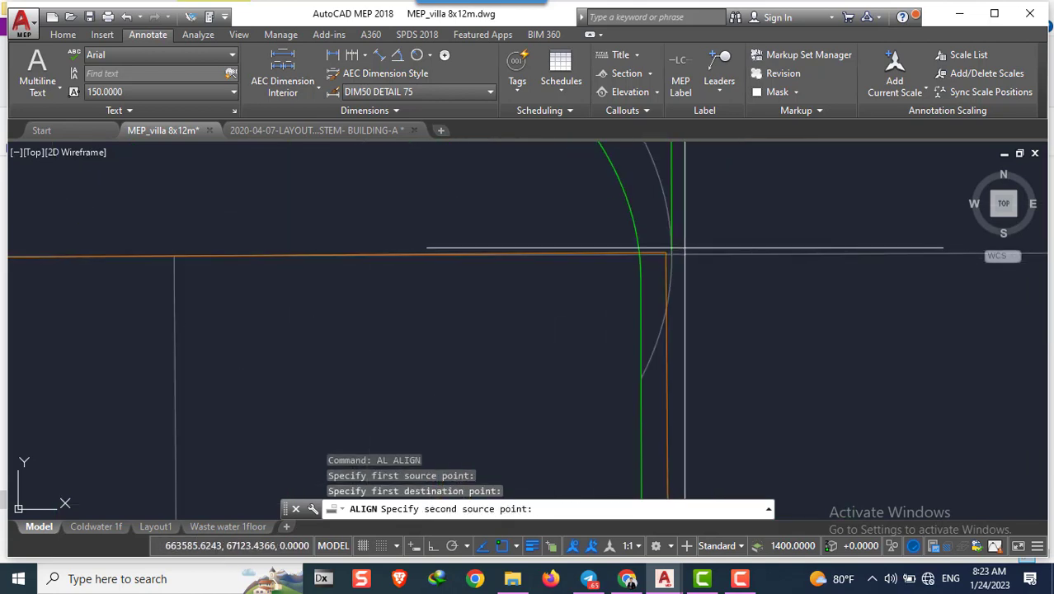
Match the pipe's second corner to the other fitting corner and accept scaling
{"action": "left_click", "coordinate": [665, 249]}
{"action": "scroll", "coordinate": [665, 249], "scroll_direction": "down", "scroll_amount": 3}
{"action": "scroll", "coordinate": [651, 375], "scroll_direction": "up", "scroll_amount": 2}
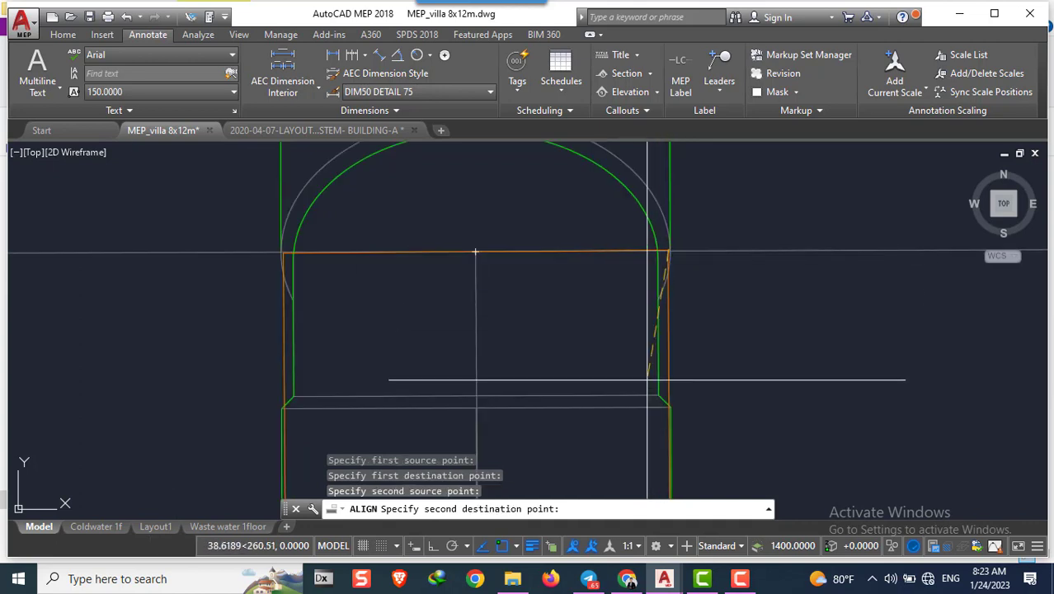
{"action": "scroll", "coordinate": [667, 401], "scroll_direction": "up", "scroll_amount": 2}
{"action": "left_click", "coordinate": [672, 395]}
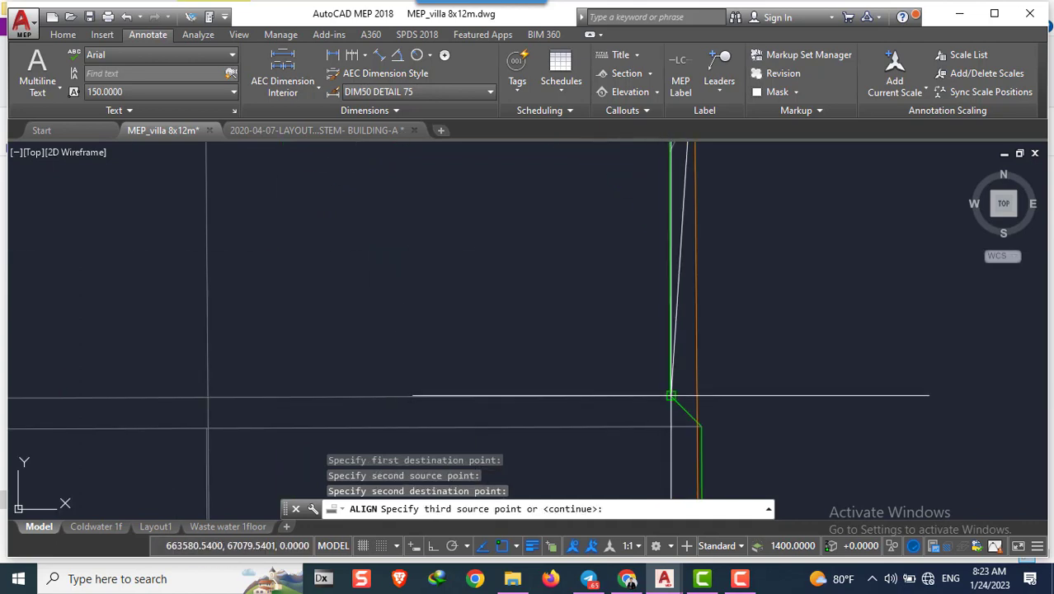
{"action": "key", "text": "Return"}
{"action": "type", "text": "y"}
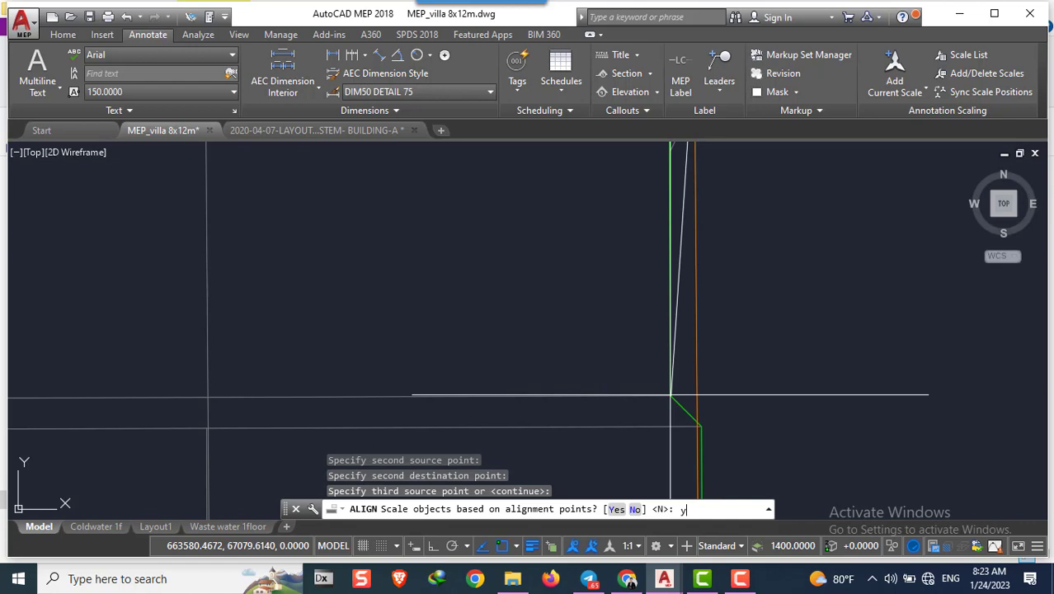
{"action": "scroll", "coordinate": [670, 395], "scroll_direction": "down", "scroll_amount": 1}
{"action": "key", "text": "Return"}
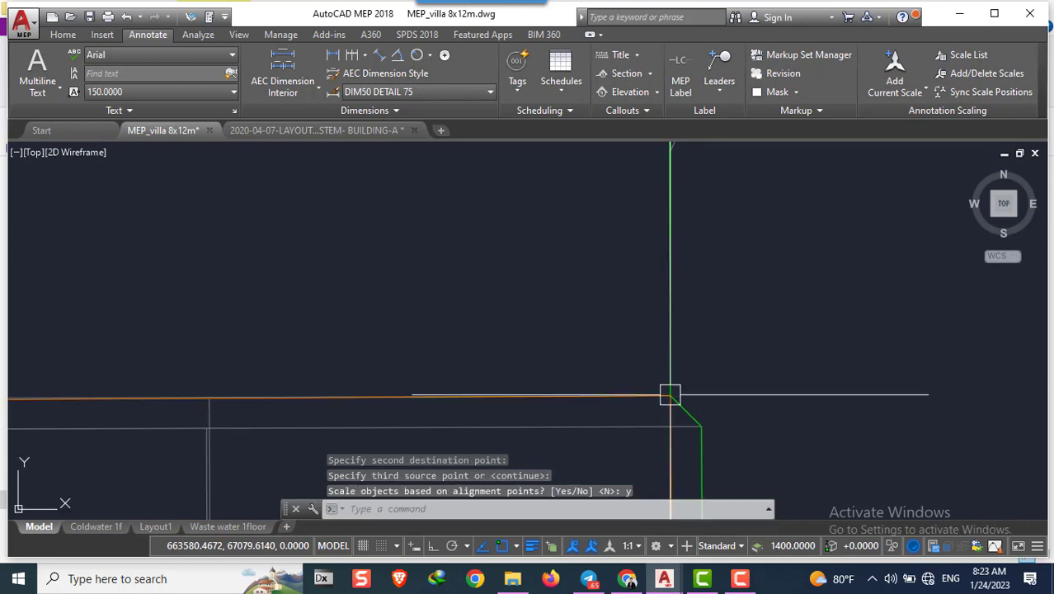
Zoom around to check the aligned pipe and clear the leftover selection
{"action": "scroll", "coordinate": [668, 393], "scroll_direction": "down", "scroll_amount": 2}
{"action": "scroll", "coordinate": [665, 309], "scroll_direction": "down", "scroll_amount": 2}
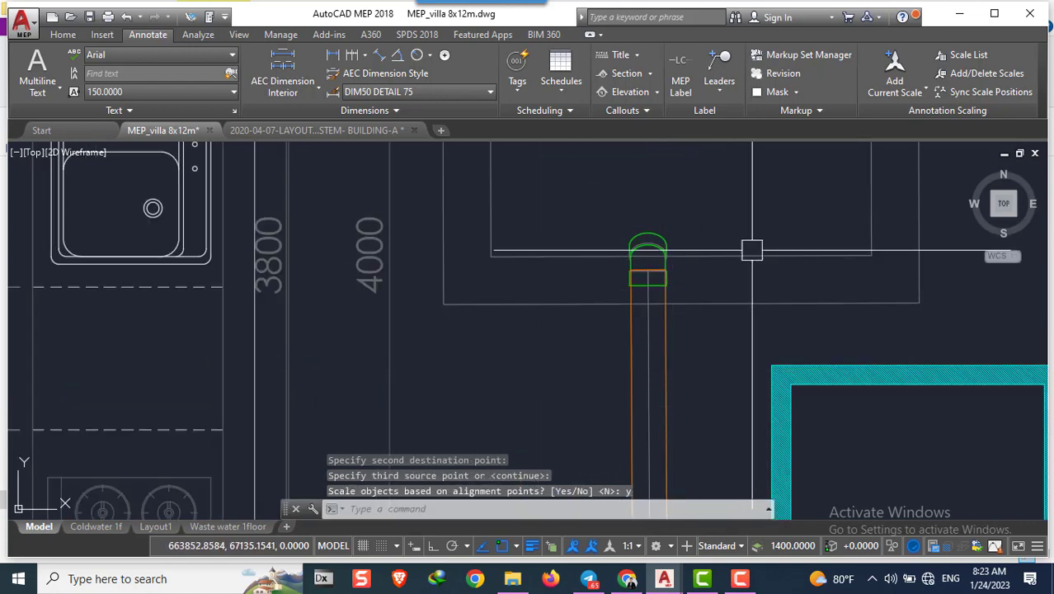
{"action": "scroll", "coordinate": [695, 290], "scroll_direction": "up", "scroll_amount": 3}
{"action": "scroll", "coordinate": [651, 258], "scroll_direction": "down", "scroll_amount": 5}
{"action": "scroll", "coordinate": [651, 258], "scroll_direction": "up", "scroll_amount": 2}
{"action": "scroll", "coordinate": [679, 314], "scroll_direction": "up", "scroll_amount": 2}
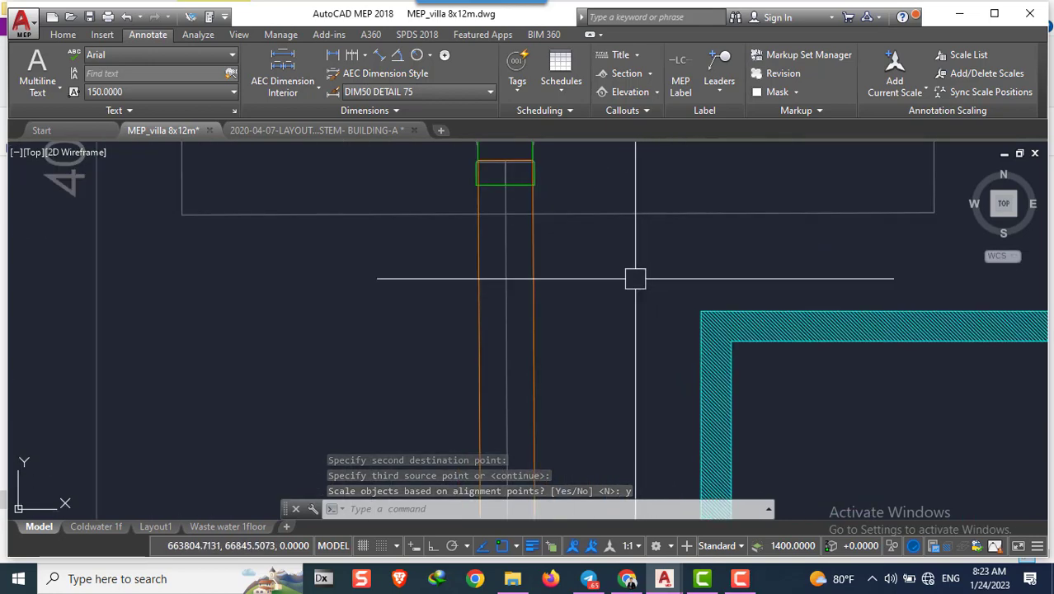
{"action": "scroll", "coordinate": [634, 245], "scroll_direction": "down", "scroll_amount": 2}
{"action": "scroll", "coordinate": [545, 224], "scroll_direction": "up", "scroll_amount": 4}
{"action": "scroll", "coordinate": [705, 324], "scroll_direction": "up", "scroll_amount": 3}
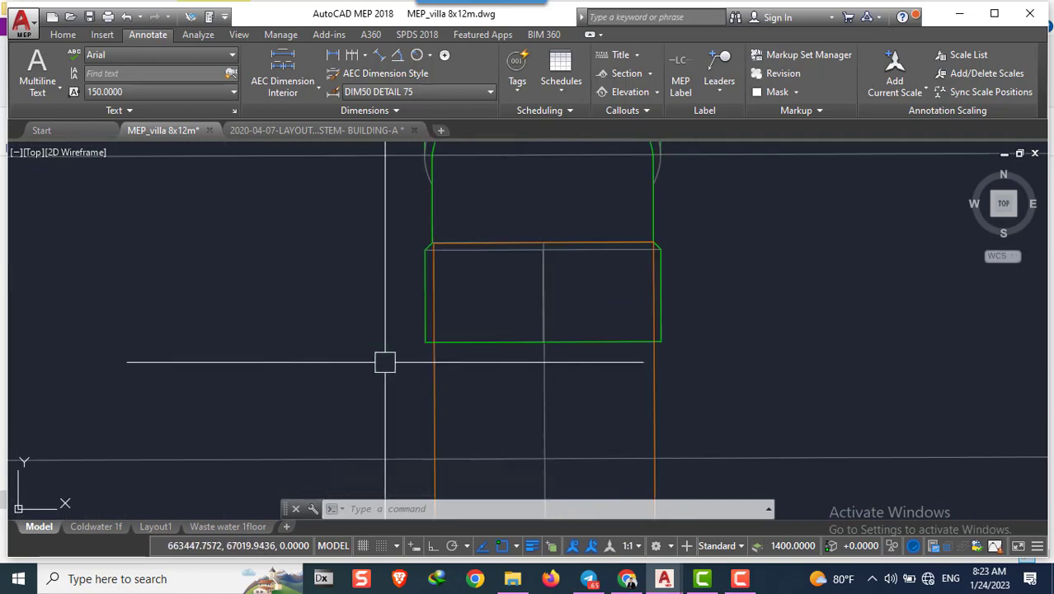
{"action": "scroll", "coordinate": [531, 313], "scroll_direction": "down", "scroll_amount": 3}
{"action": "key", "text": "Escape"}
{"action": "key", "text": "Escape"}
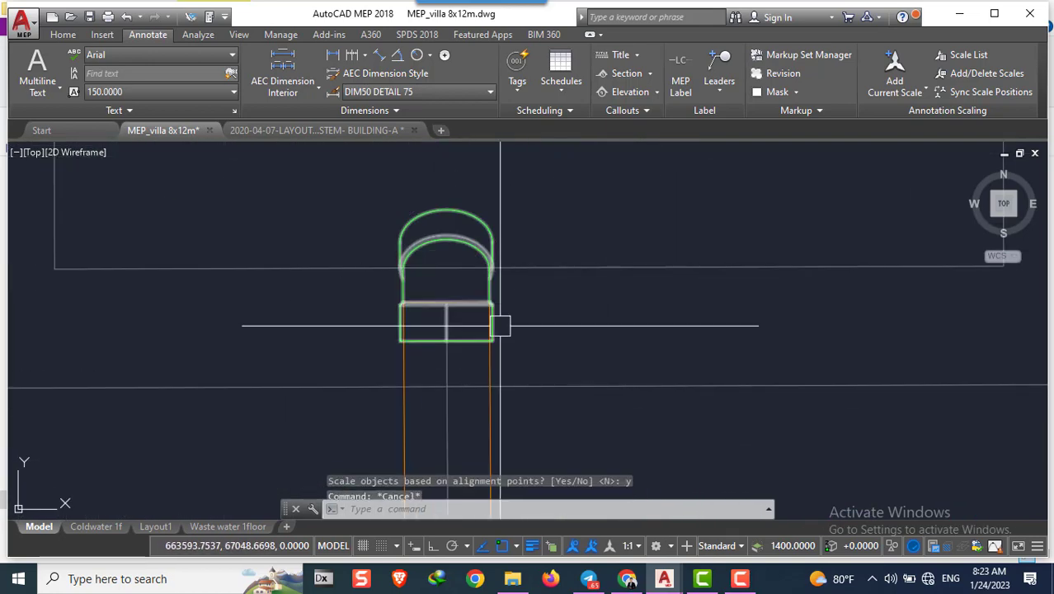
{"action": "scroll", "coordinate": [510, 322], "scroll_direction": "up", "scroll_amount": 4}
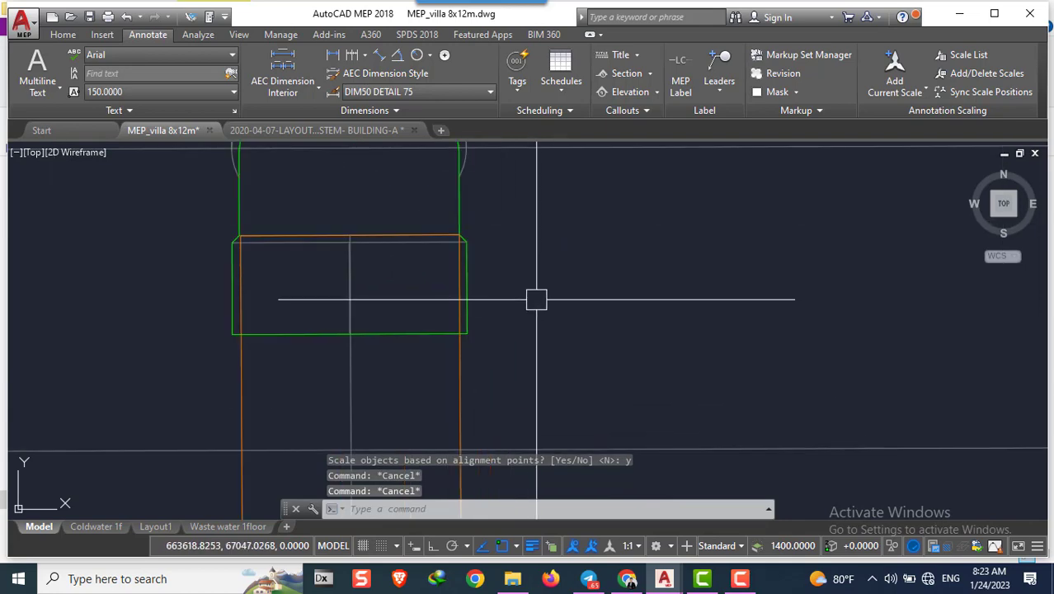
{"action": "scroll", "coordinate": [536, 299], "scroll_direction": "down", "scroll_amount": 1}
{"action": "scroll", "coordinate": [489, 272], "scroll_direction": "down", "scroll_amount": 3}
Copy the fitting's properties onto the vertical soil pipe with MATCHPROP (MA)
{"action": "type", "text": "m"}
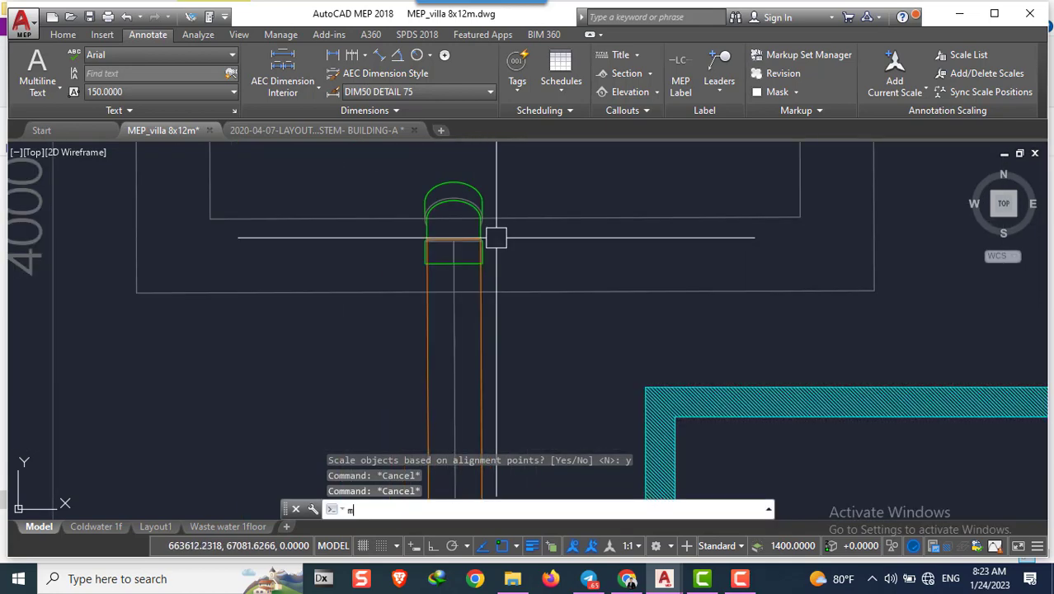
{"action": "type", "text": "a"}
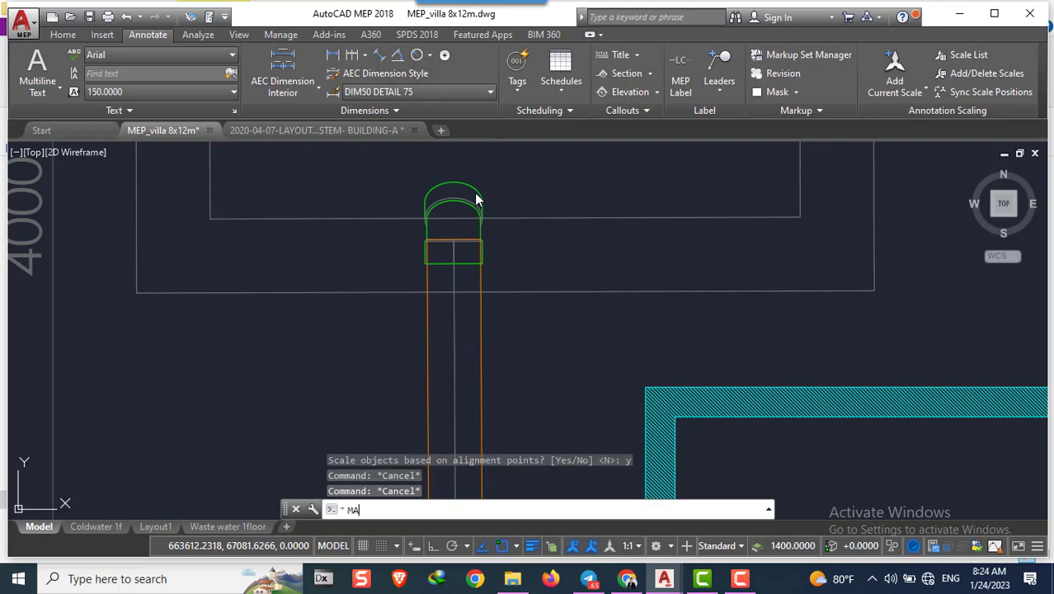
{"action": "key", "text": "Return"}
{"action": "left_click", "coordinate": [474, 188]}
{"action": "left_click", "coordinate": [481, 316]}
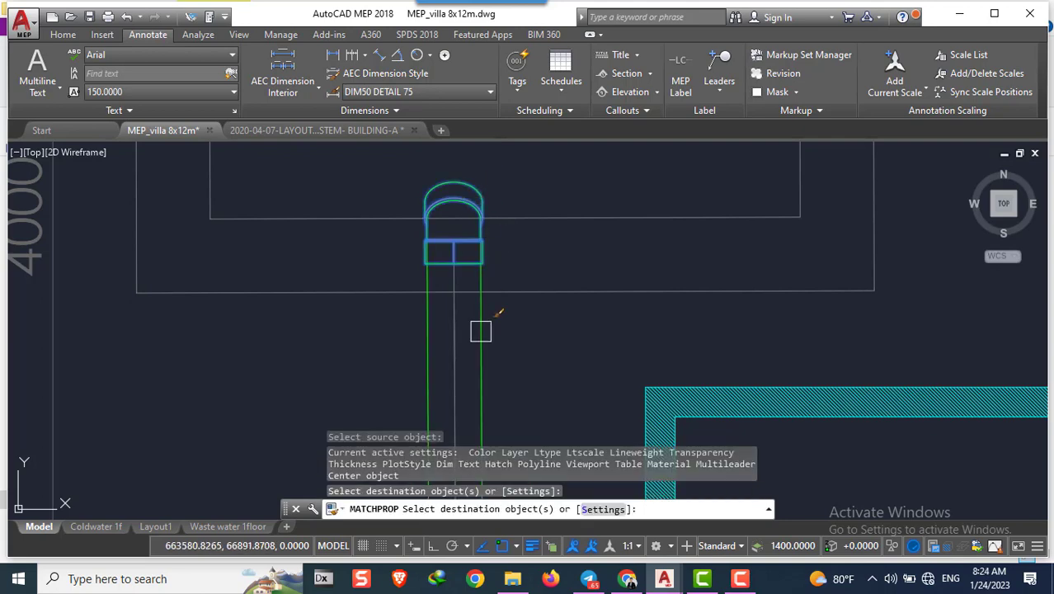
{"action": "scroll", "coordinate": [487, 322], "scroll_direction": "down", "scroll_amount": 3}
{"action": "key", "text": "Escape"}
Zoom in and out to inspect the green pipe running past the cyan tank
{"action": "scroll", "coordinate": [574, 269], "scroll_direction": "down", "scroll_amount": 2}
{"action": "scroll", "coordinate": [495, 239], "scroll_direction": "up", "scroll_amount": 3}
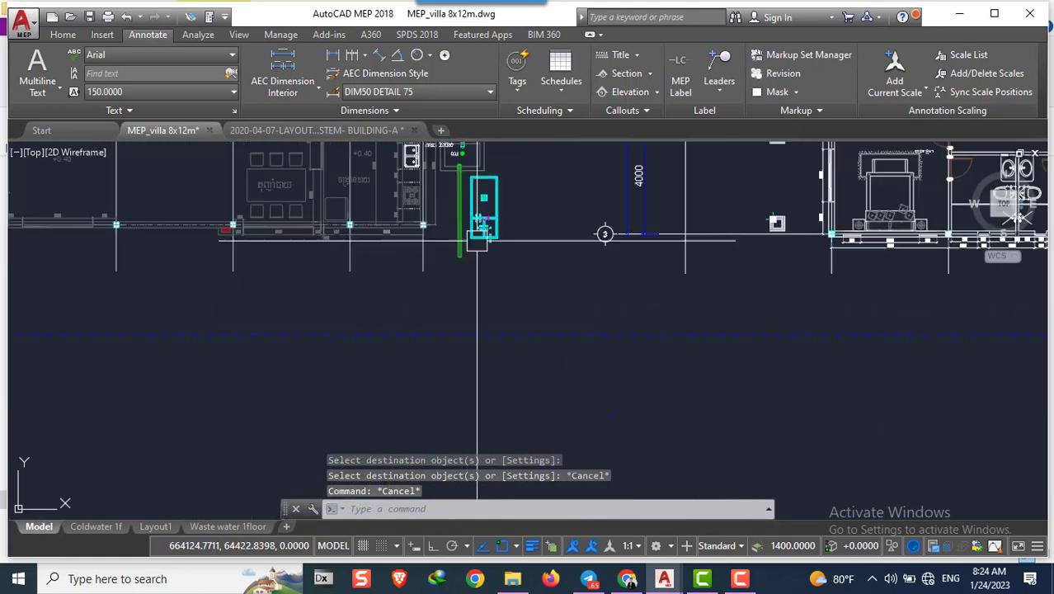
{"action": "scroll", "coordinate": [446, 214], "scroll_direction": "up", "scroll_amount": 2}
{"action": "scroll", "coordinate": [441, 197], "scroll_direction": "down", "scroll_amount": 1}
{"action": "scroll", "coordinate": [439, 191], "scroll_direction": "up", "scroll_amount": 5}
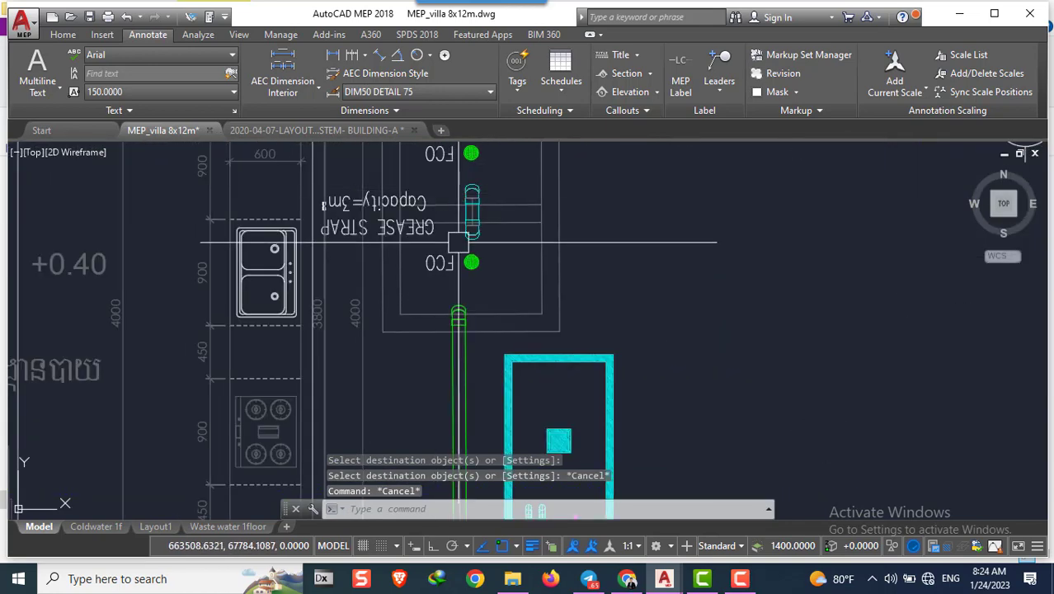
{"action": "scroll", "coordinate": [445, 215], "scroll_direction": "down", "scroll_amount": 4}
{"action": "scroll", "coordinate": [395, 262], "scroll_direction": "up", "scroll_amount": 2}
{"action": "scroll", "coordinate": [462, 309], "scroll_direction": "down", "scroll_amount": 2}
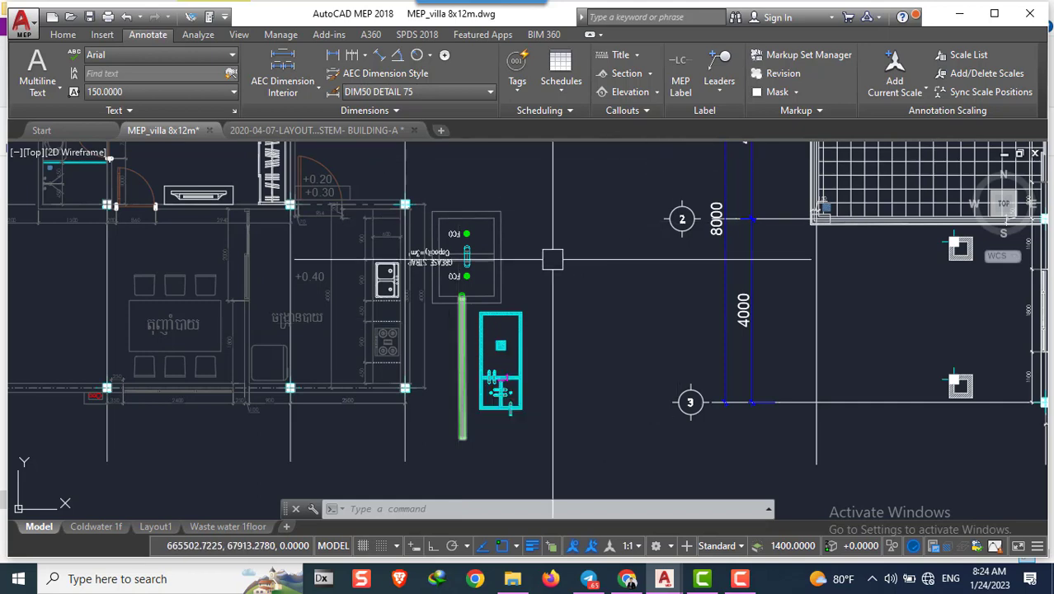
{"action": "scroll", "coordinate": [518, 362], "scroll_direction": "up", "scroll_amount": 2}
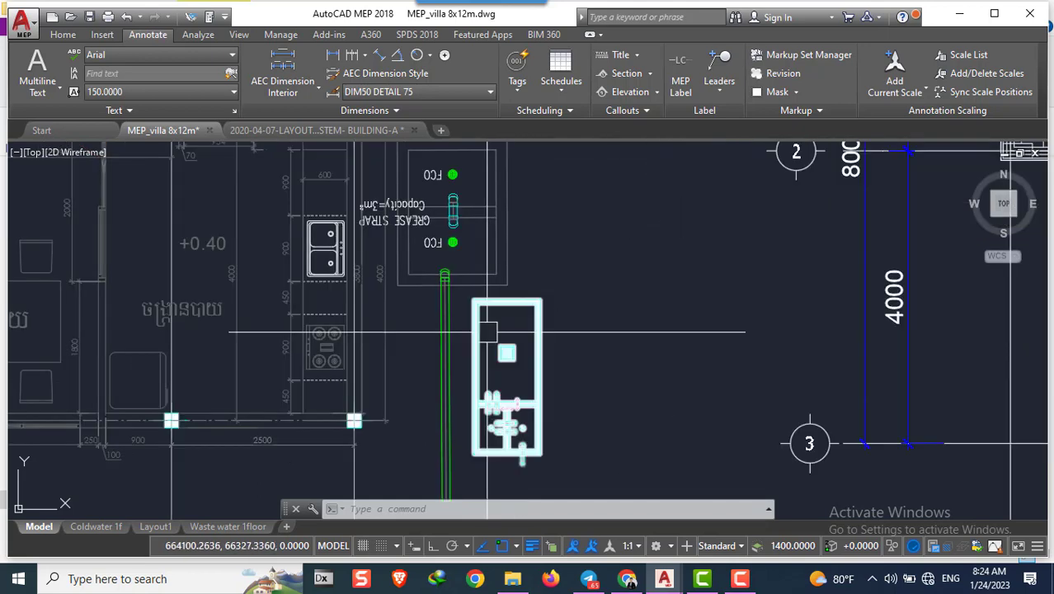
{"action": "scroll", "coordinate": [518, 371], "scroll_direction": "up", "scroll_amount": 2}
{"action": "scroll", "coordinate": [517, 377], "scroll_direction": "down", "scroll_amount": 1}
{"action": "scroll", "coordinate": [156, 395], "scroll_direction": "down", "scroll_amount": 2}
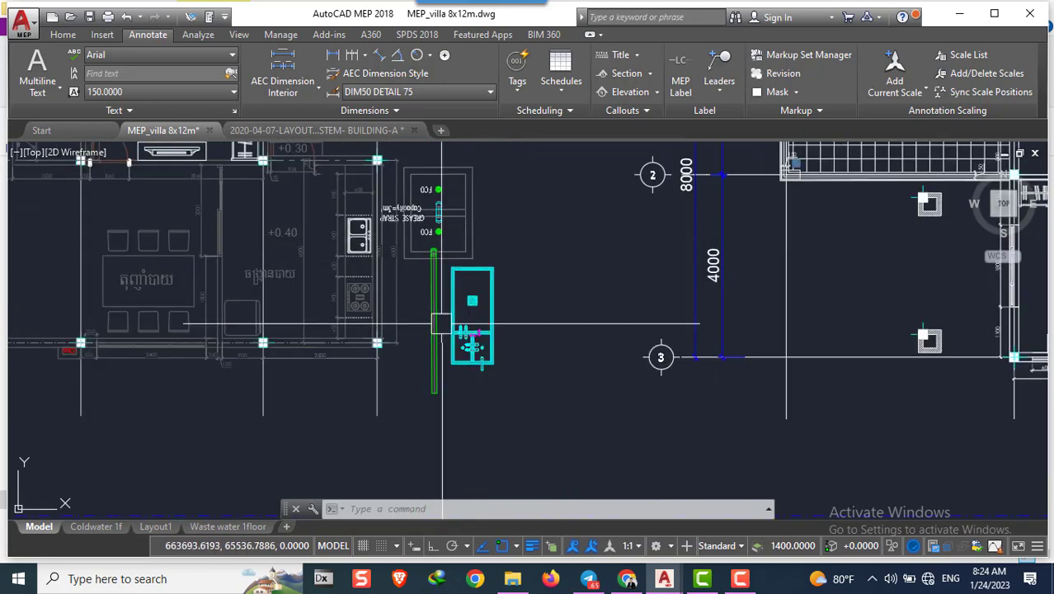
{"action": "scroll", "coordinate": [152, 354], "scroll_direction": "up", "scroll_amount": 2}
{"action": "scroll", "coordinate": [175, 425], "scroll_direction": "up", "scroll_amount": 2}
{"action": "scroll", "coordinate": [194, 396], "scroll_direction": "down", "scroll_amount": 2}
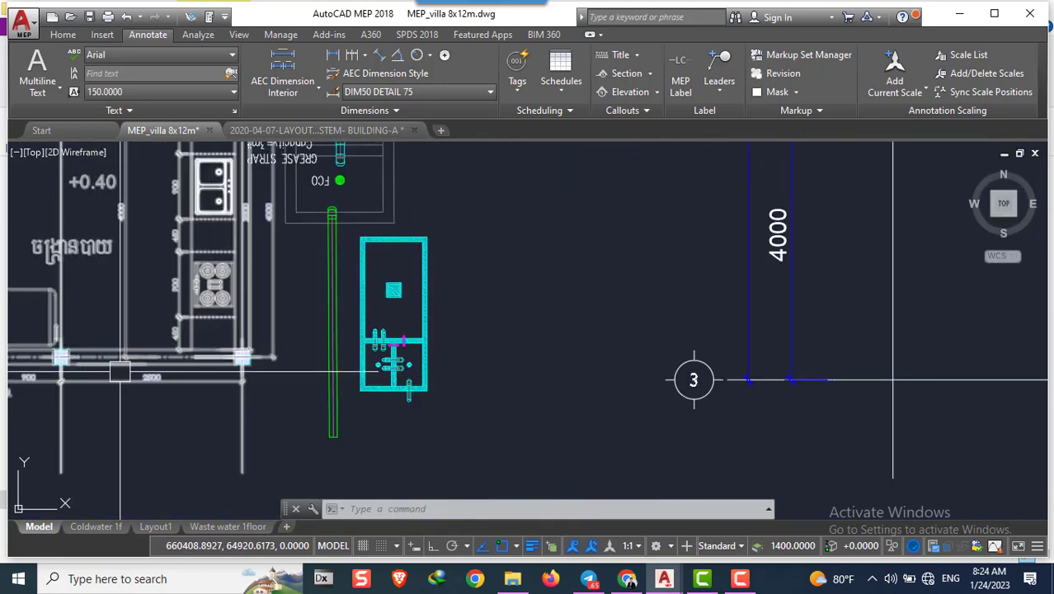
{"action": "scroll", "coordinate": [341, 376], "scroll_direction": "down", "scroll_amount": 2}
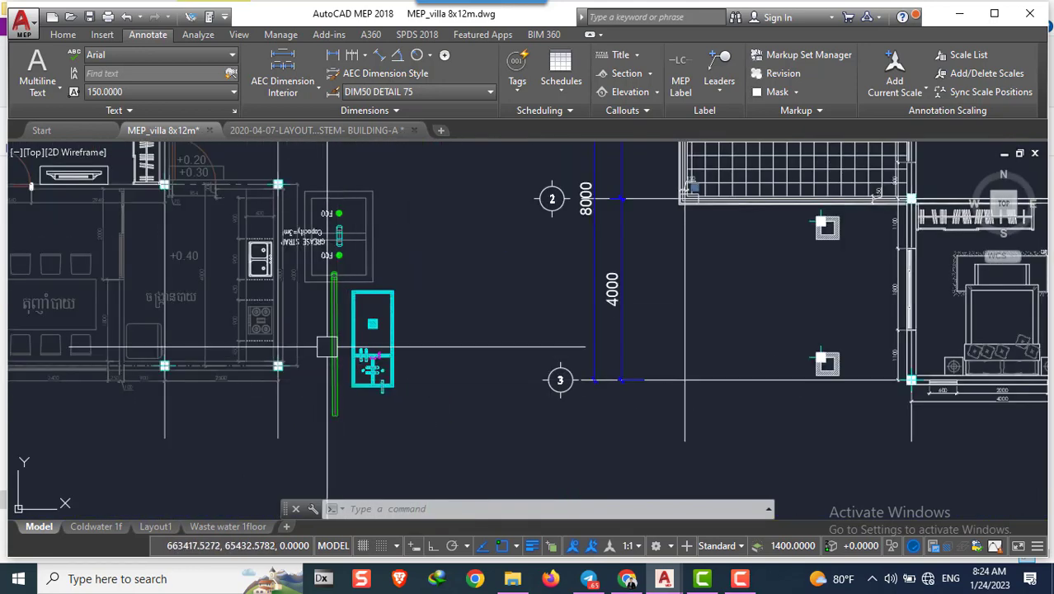
{"action": "scroll", "coordinate": [420, 257], "scroll_direction": "up", "scroll_amount": 2}
{"action": "scroll", "coordinate": [386, 256], "scroll_direction": "down", "scroll_amount": 2}
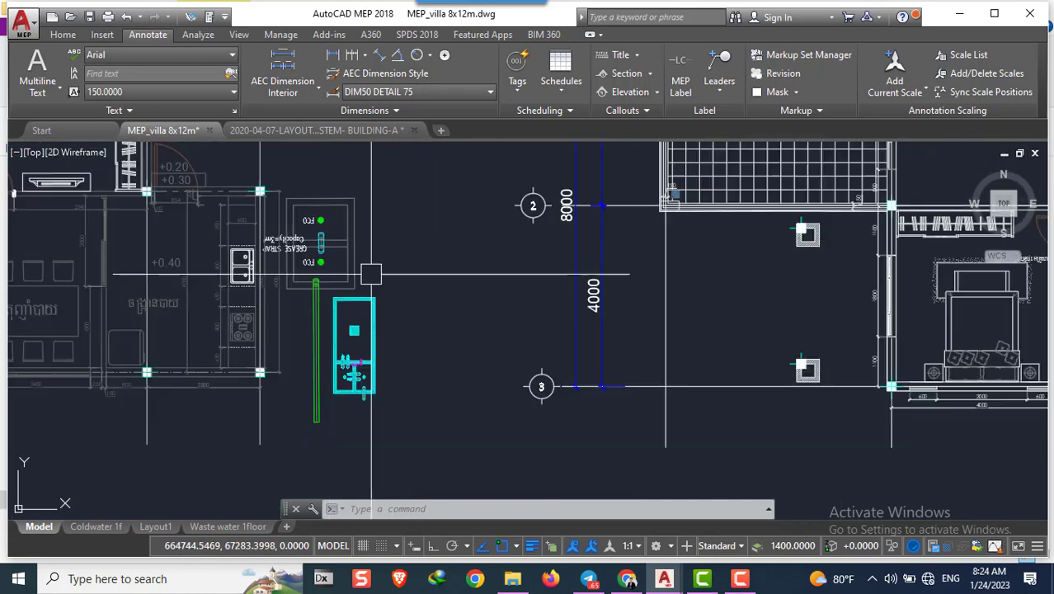
{"action": "scroll", "coordinate": [367, 272], "scroll_direction": "up", "scroll_amount": 2}
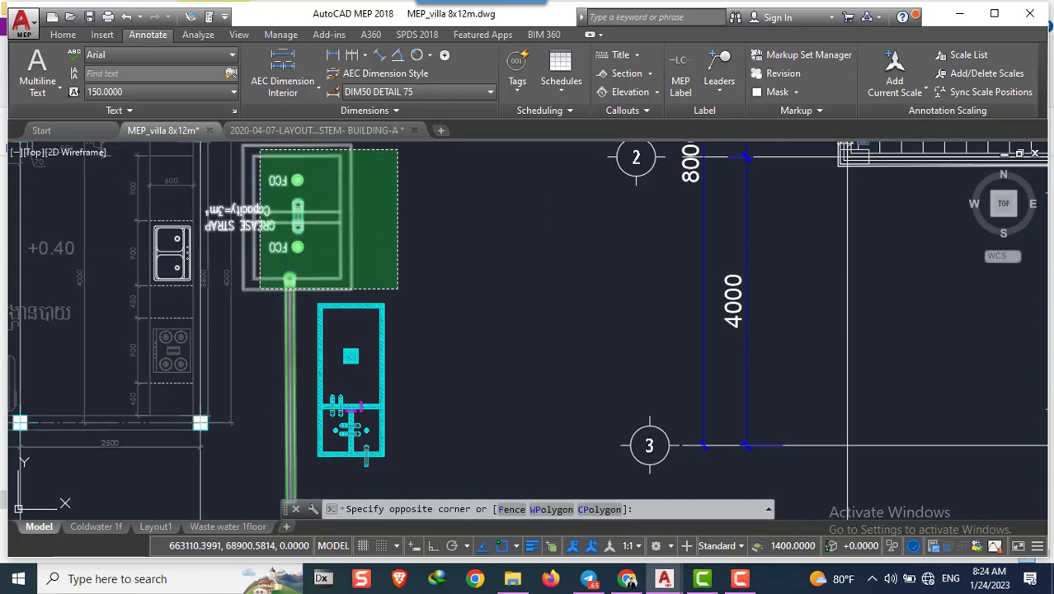
Move the 14 grease-trap and outlet-pipe objects right, beside the cyan fixture block
{"action": "left_click", "coordinate": [259, 150]}
{"action": "type", "text": "m"}
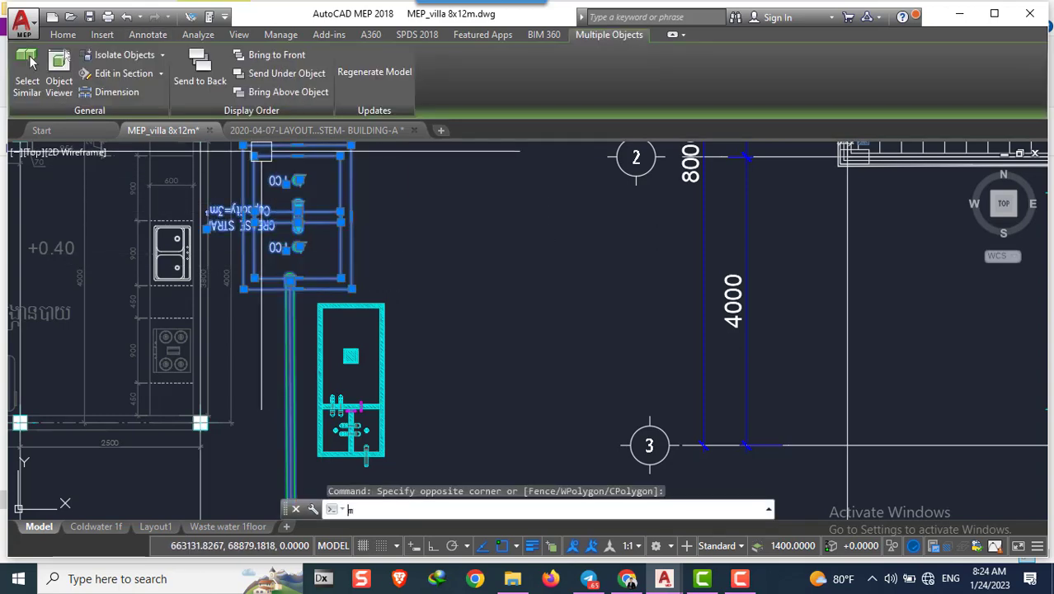
{"action": "key", "text": "Return"}
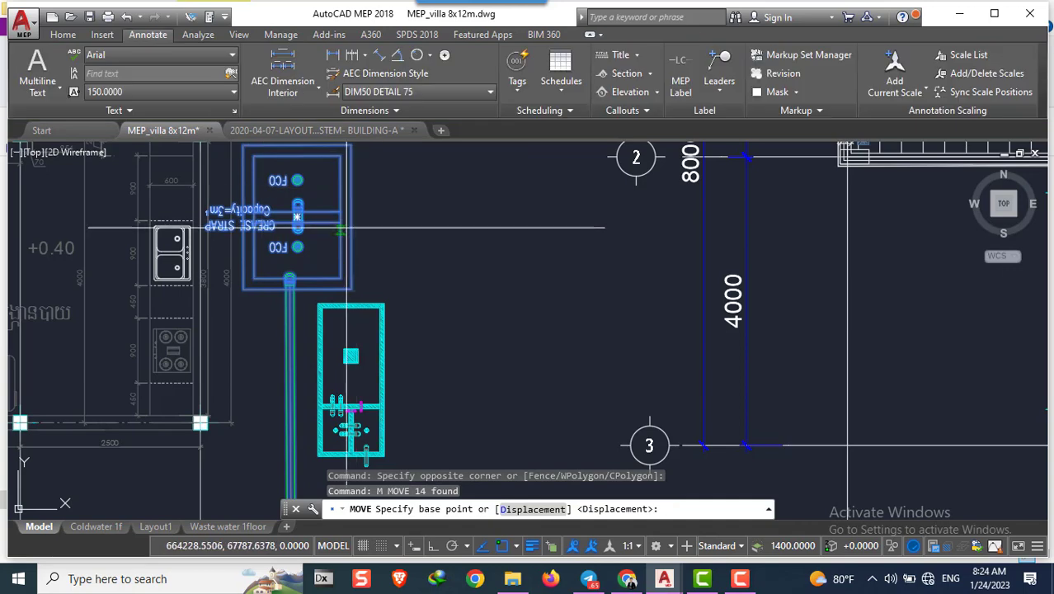
{"action": "left_click", "coordinate": [350, 216]}
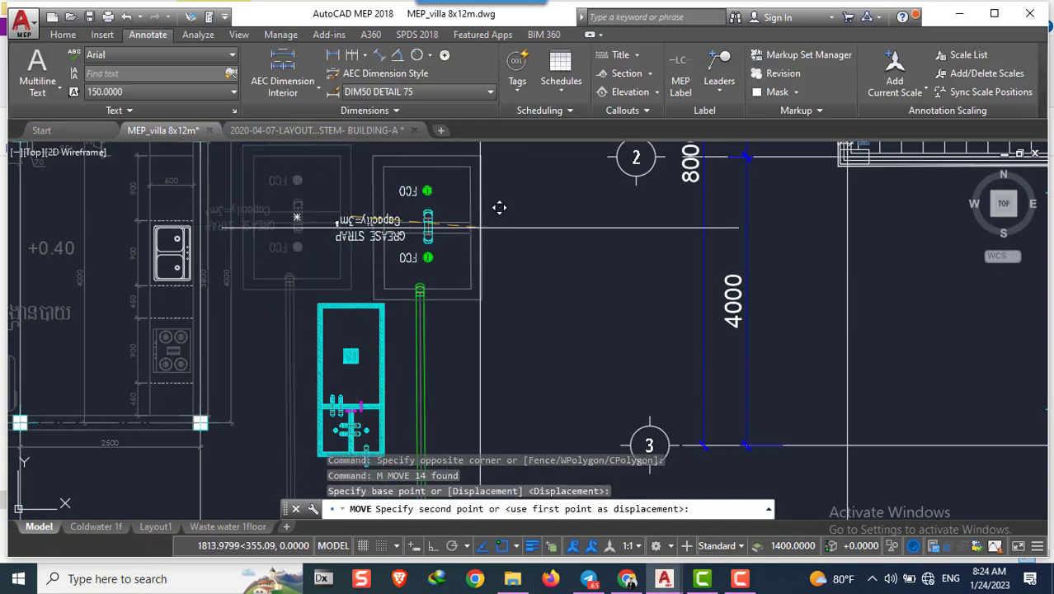
{"action": "left_click", "coordinate": [484, 202]}
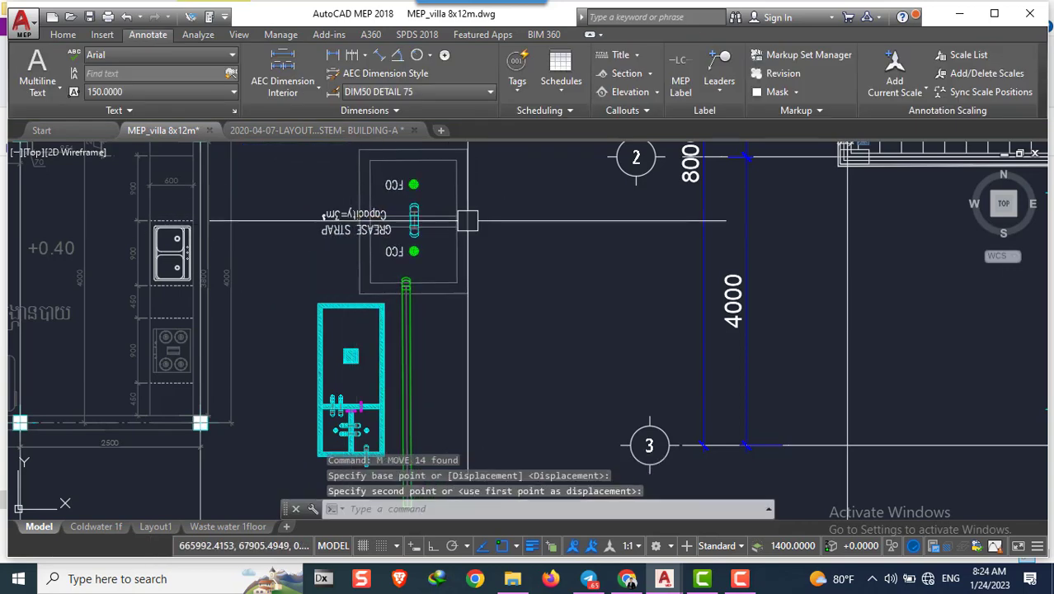
{"action": "scroll", "coordinate": [449, 201], "scroll_direction": "down", "scroll_amount": 2}
{"action": "scroll", "coordinate": [460, 208], "scroll_direction": "up", "scroll_amount": 2}
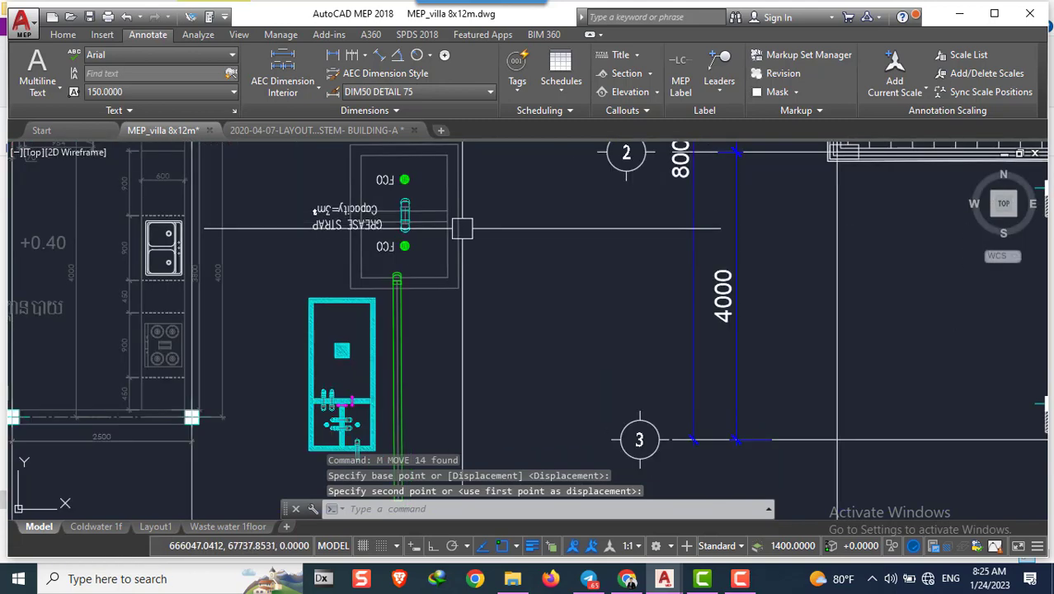
{"action": "left_click", "coordinate": [517, 250]}
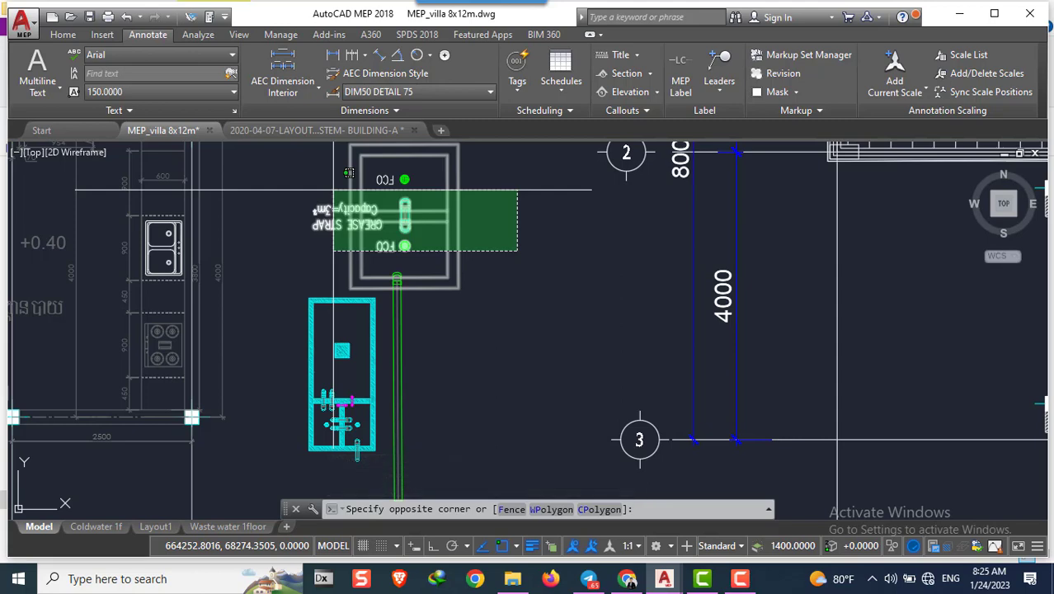
{"action": "key", "text": "Escape"}
{"action": "key", "text": "Escape"}
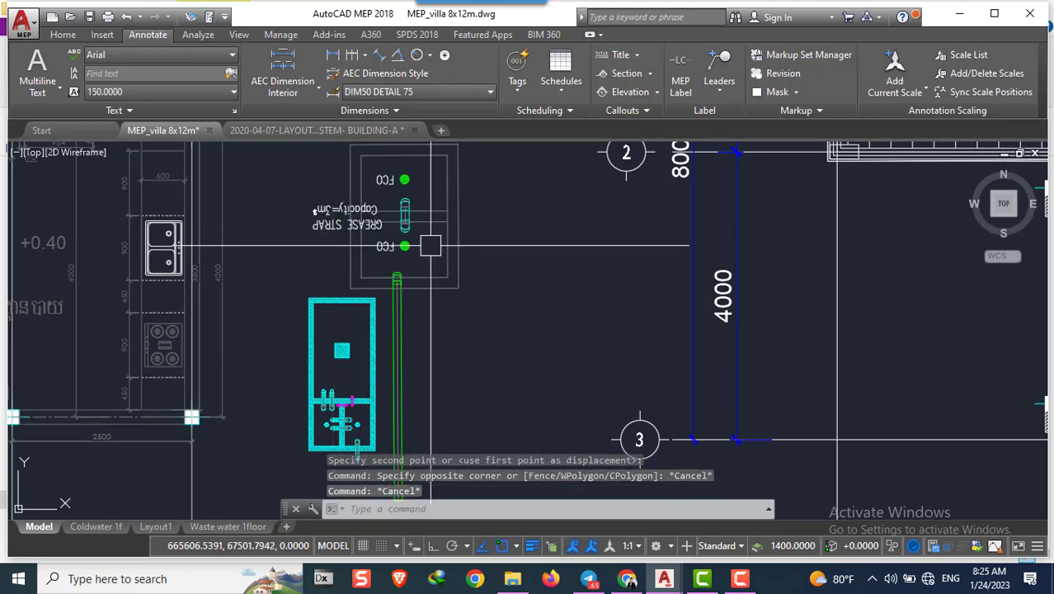
{"action": "left_click", "coordinate": [452, 264]}
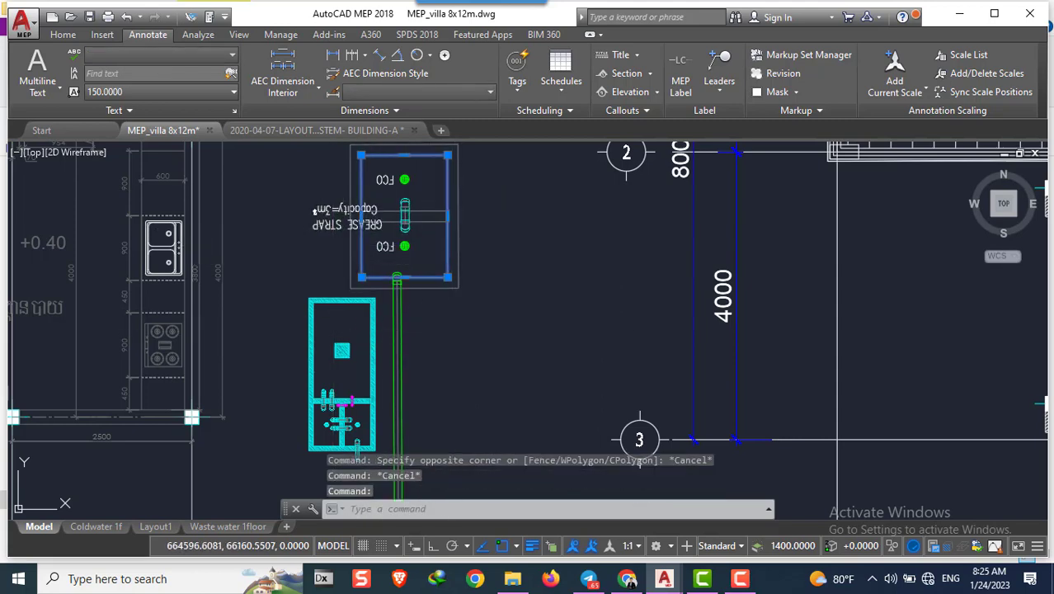
{"action": "key", "text": "Escape"}
{"action": "scroll", "coordinate": [346, 387], "scroll_direction": "down", "scroll_amount": 3}
{"action": "scroll", "coordinate": [346, 387], "scroll_direction": "up", "scroll_amount": 7}
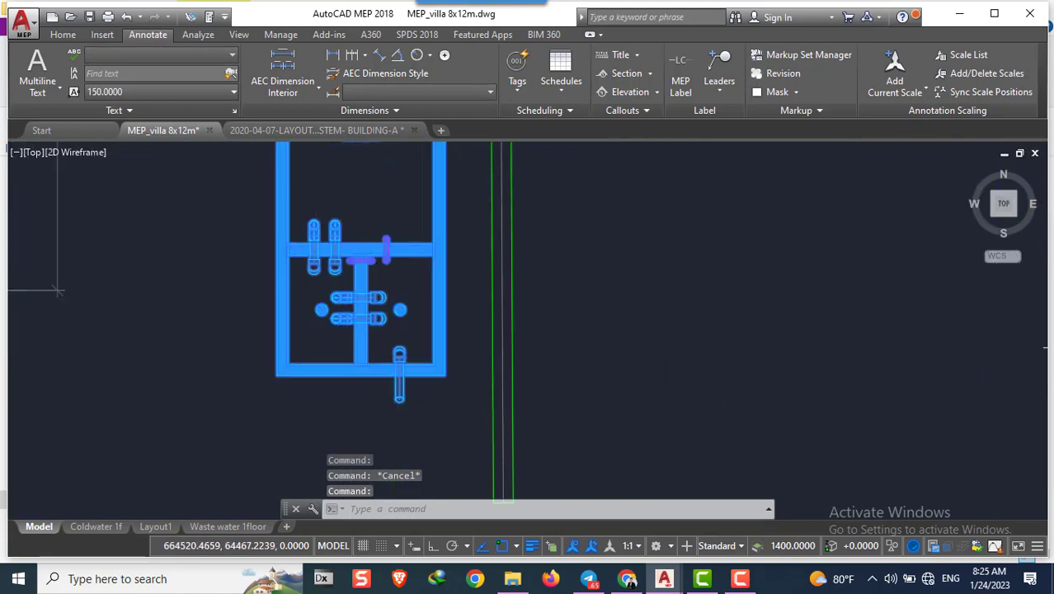
{"action": "key", "text": "Escape"}
{"action": "scroll", "coordinate": [357, 293], "scroll_direction": "up", "scroll_amount": 5}
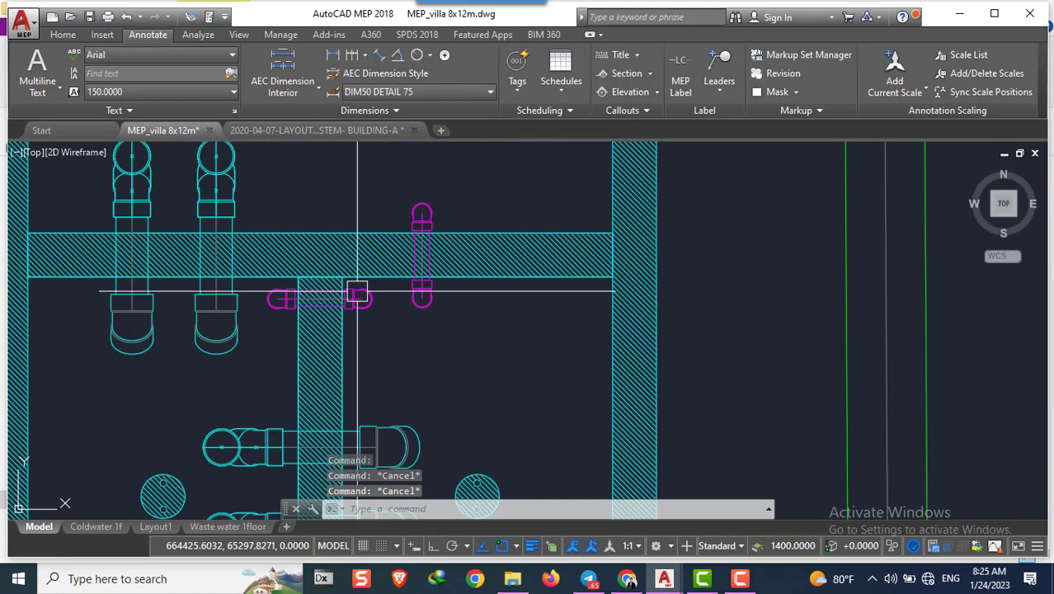
{"action": "scroll", "coordinate": [357, 293], "scroll_direction": "down", "scroll_amount": 4}
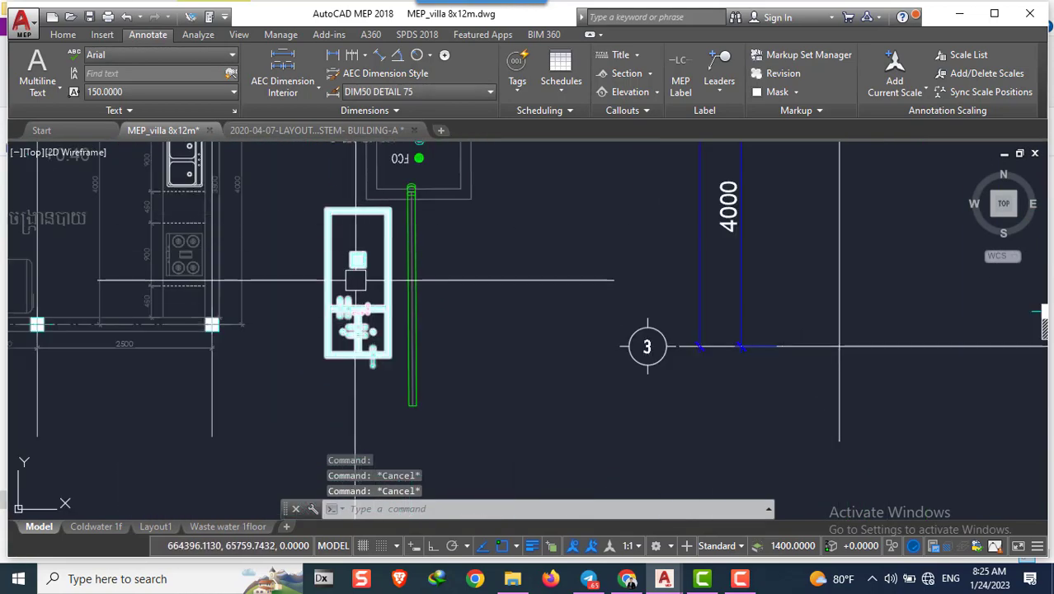
{"action": "scroll", "coordinate": [355, 280], "scroll_direction": "down", "scroll_amount": 1}
{"action": "scroll", "coordinate": [367, 276], "scroll_direction": "down", "scroll_amount": 2}
{"action": "scroll", "coordinate": [390, 265], "scroll_direction": "down", "scroll_amount": 2}
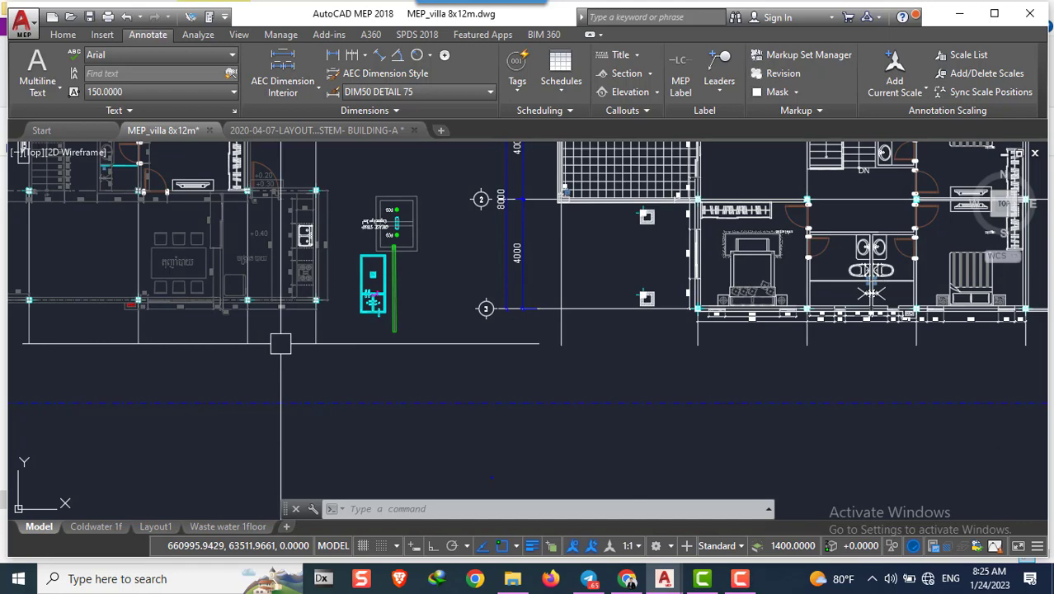
{"action": "middle_click_drag", "start_coordinate": [355, 322], "coordinate": [596, 345]}
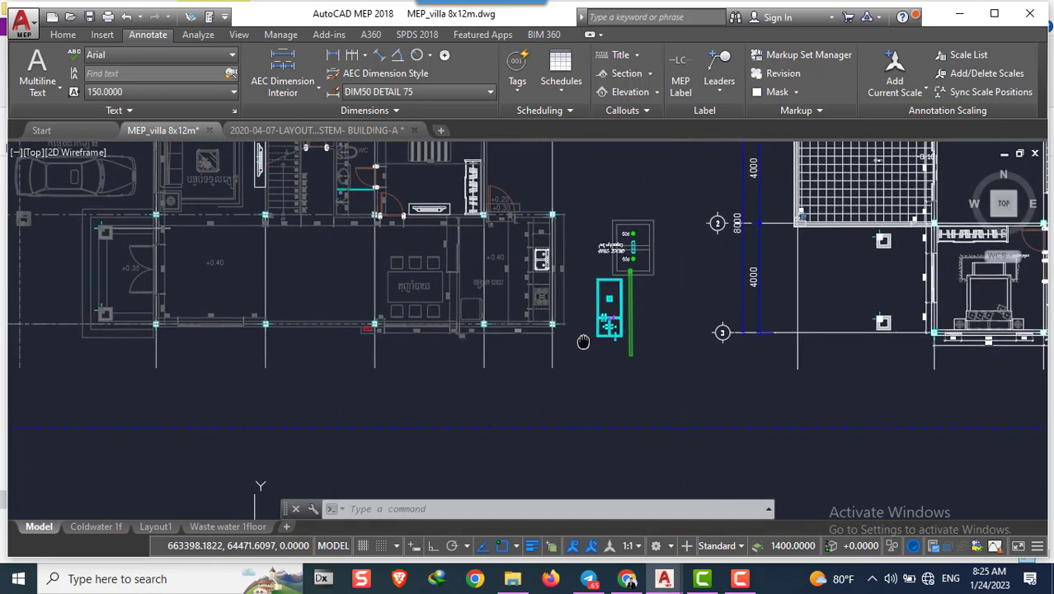
{"action": "middle_click_drag", "start_coordinate": [580, 306], "coordinate": [650, 309]}
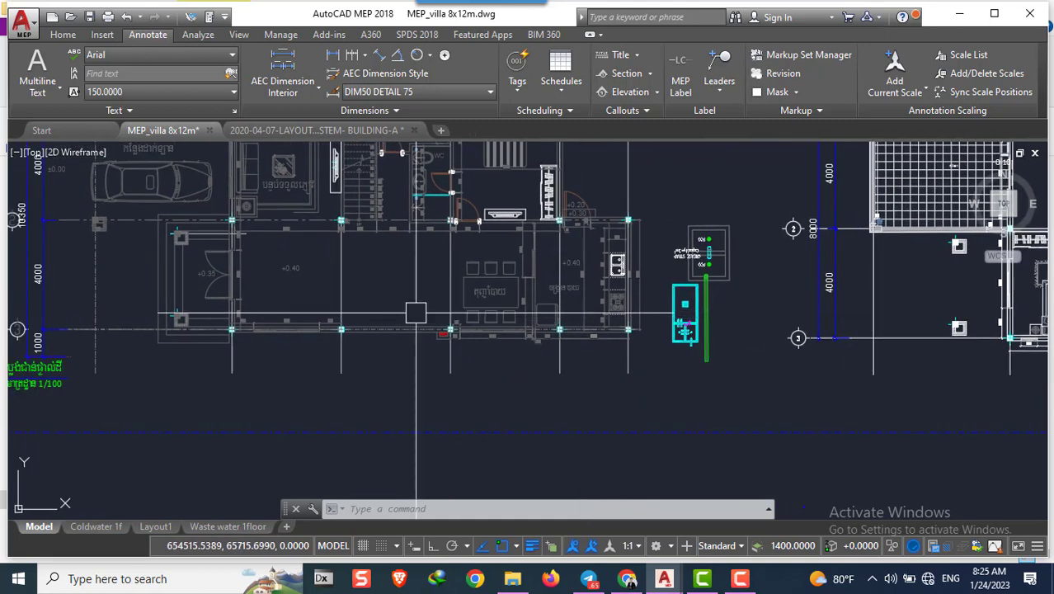
{"action": "scroll", "coordinate": [416, 313], "scroll_direction": "down", "scroll_amount": 2}
{"action": "middle_click_drag", "start_coordinate": [479, 290], "coordinate": [422, 286]}
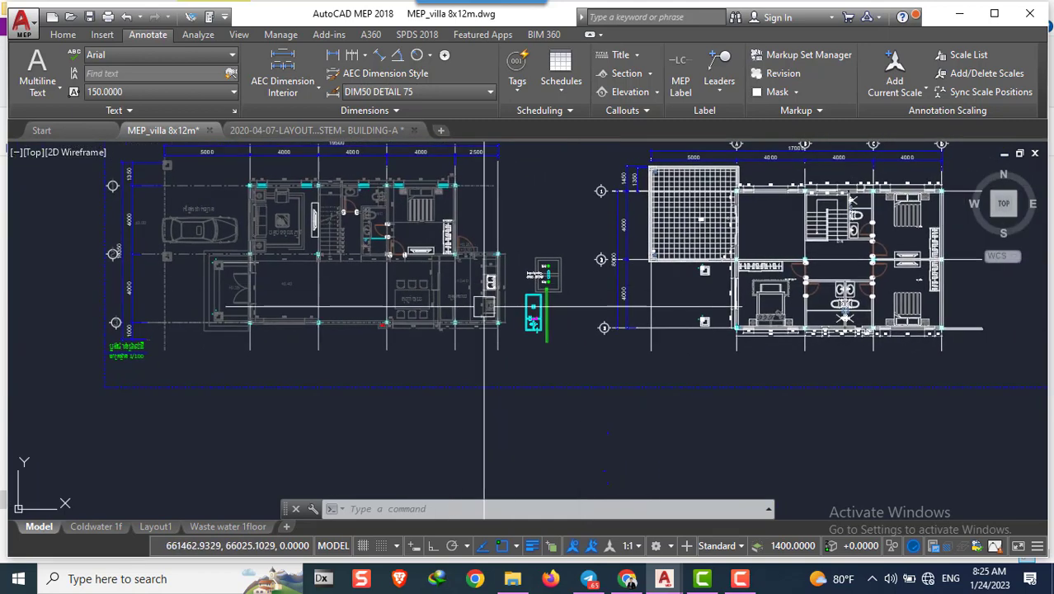
{"action": "left_click", "coordinate": [742, 582]}
{"action": "left_click", "coordinate": [742, 582]}
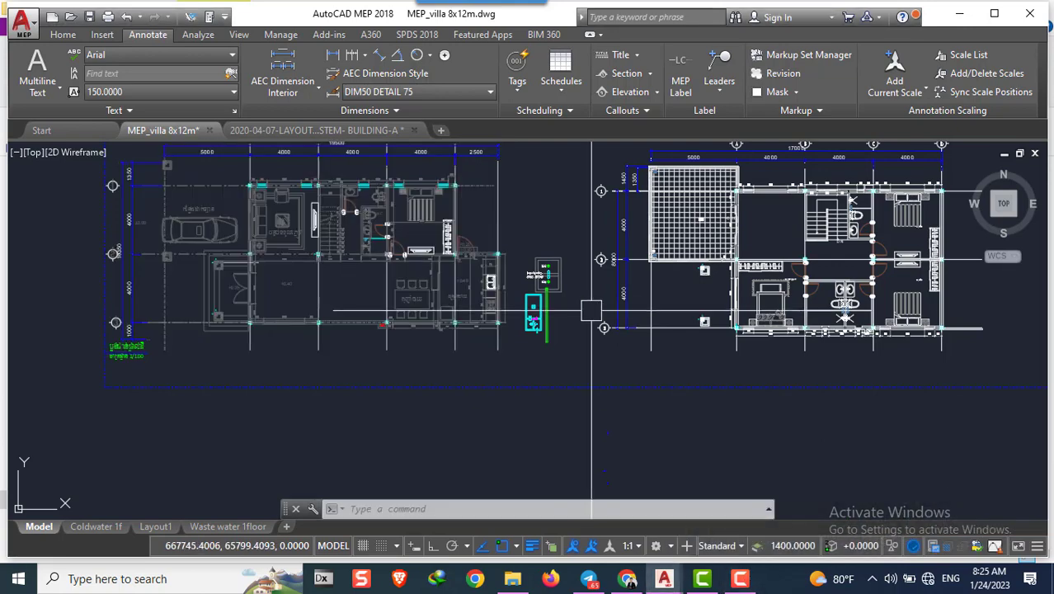
{"action": "scroll", "coordinate": [591, 311], "scroll_direction": "down", "scroll_amount": 3}
Zoom out, pan to the riser diagram, and zoom in where the orange, green and red pipes turn
{"action": "scroll", "coordinate": [556, 278], "scroll_direction": "down", "scroll_amount": 2}
{"action": "middle_click_drag", "start_coordinate": [618, 236], "coordinate": [447, 371]}
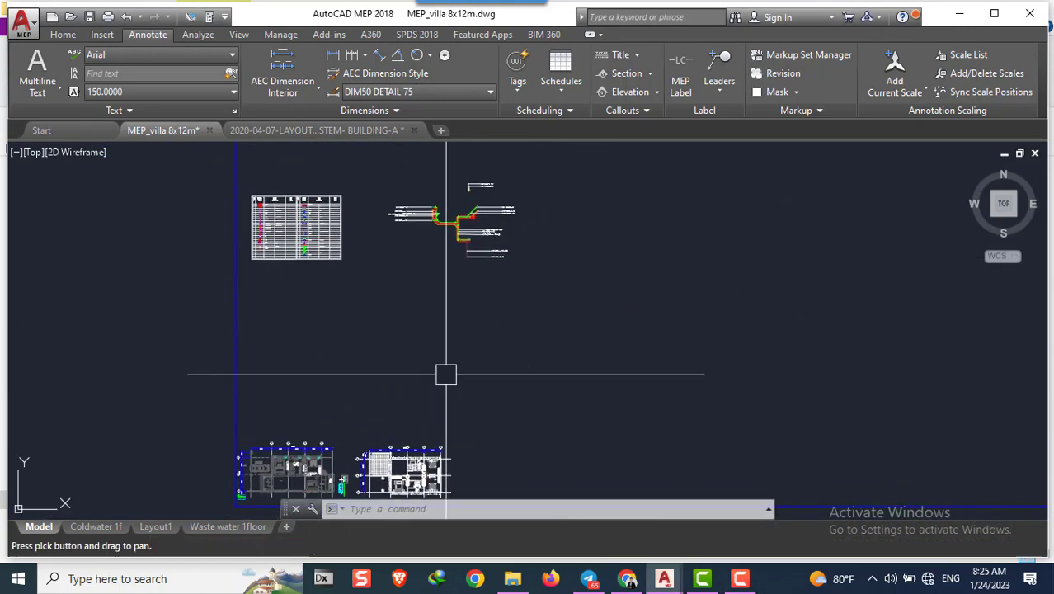
{"action": "scroll", "coordinate": [483, 255], "scroll_direction": "up", "scroll_amount": 2}
{"action": "scroll", "coordinate": [470, 264], "scroll_direction": "up", "scroll_amount": 5}
{"action": "scroll", "coordinate": [435, 281], "scroll_direction": "up", "scroll_amount": 1}
{"action": "scroll", "coordinate": [435, 281], "scroll_direction": "up", "scroll_amount": 2}
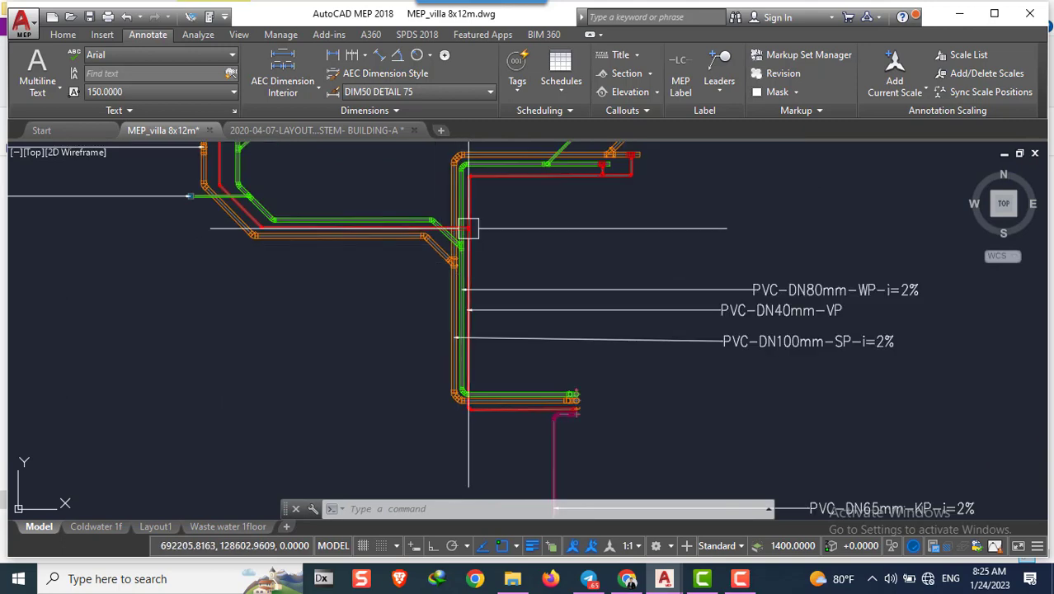
{"action": "scroll", "coordinate": [457, 230], "scroll_direction": "down", "scroll_amount": 2}
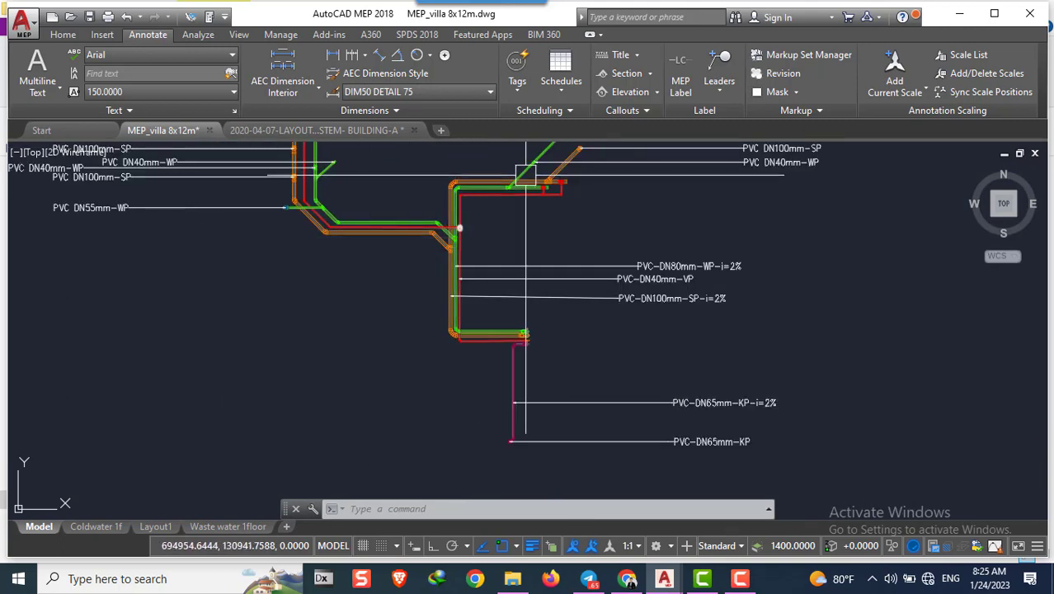
{"action": "scroll", "coordinate": [525, 176], "scroll_direction": "up", "scroll_amount": 5}
{"action": "scroll", "coordinate": [620, 225], "scroll_direction": "down", "scroll_amount": 2}
{"action": "scroll", "coordinate": [589, 227], "scroll_direction": "up", "scroll_amount": 2}
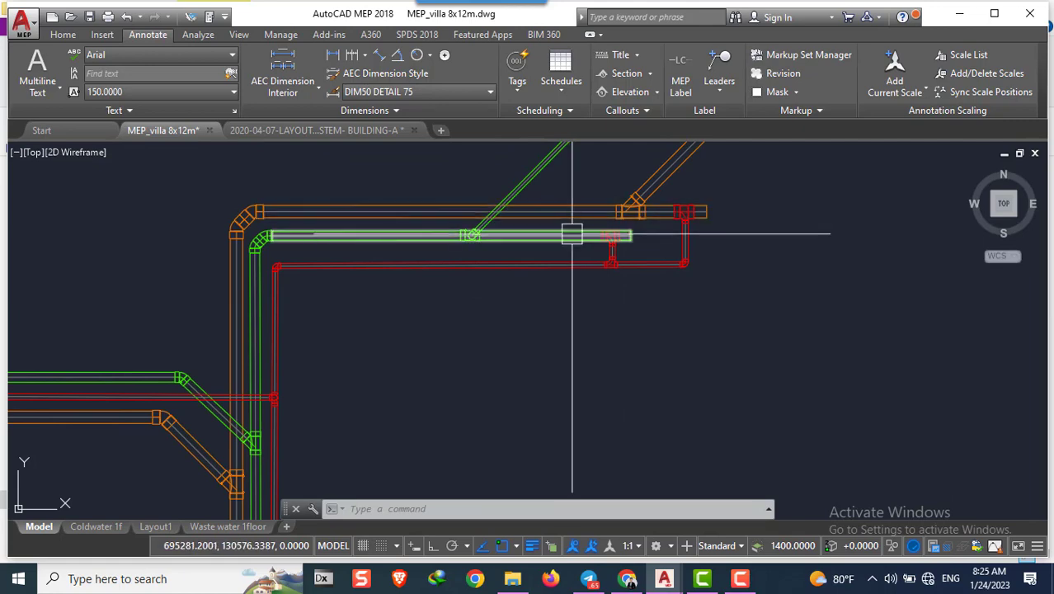
{"action": "scroll", "coordinate": [596, 267], "scroll_direction": "down", "scroll_amount": 3}
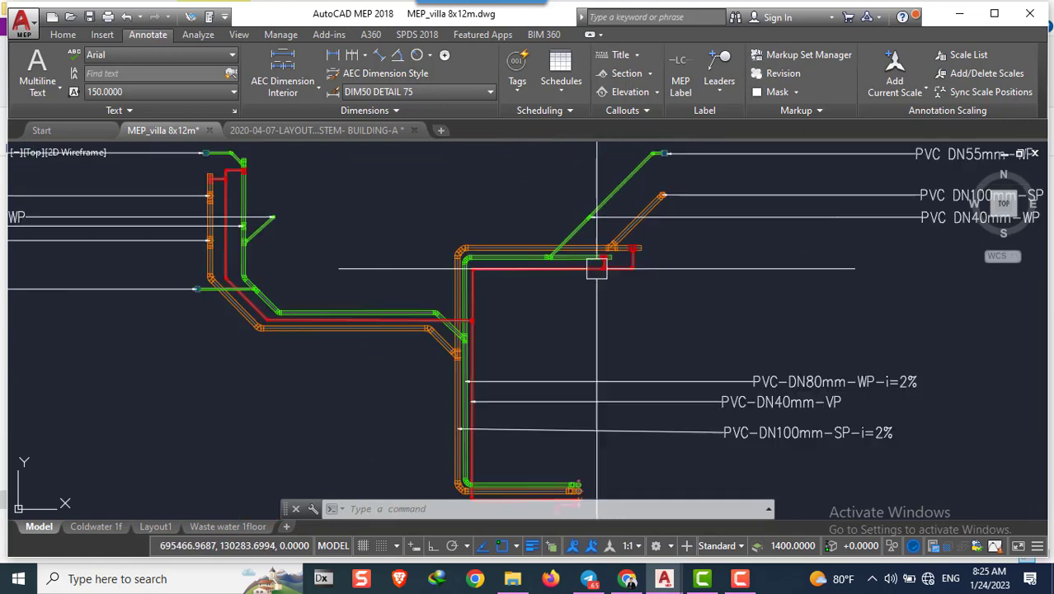
{"action": "scroll", "coordinate": [524, 268], "scroll_direction": "down", "scroll_amount": 2}
{"action": "scroll", "coordinate": [473, 238], "scroll_direction": "up", "scroll_amount": 2}
{"action": "scroll", "coordinate": [552, 249], "scroll_direction": "up", "scroll_amount": 3}
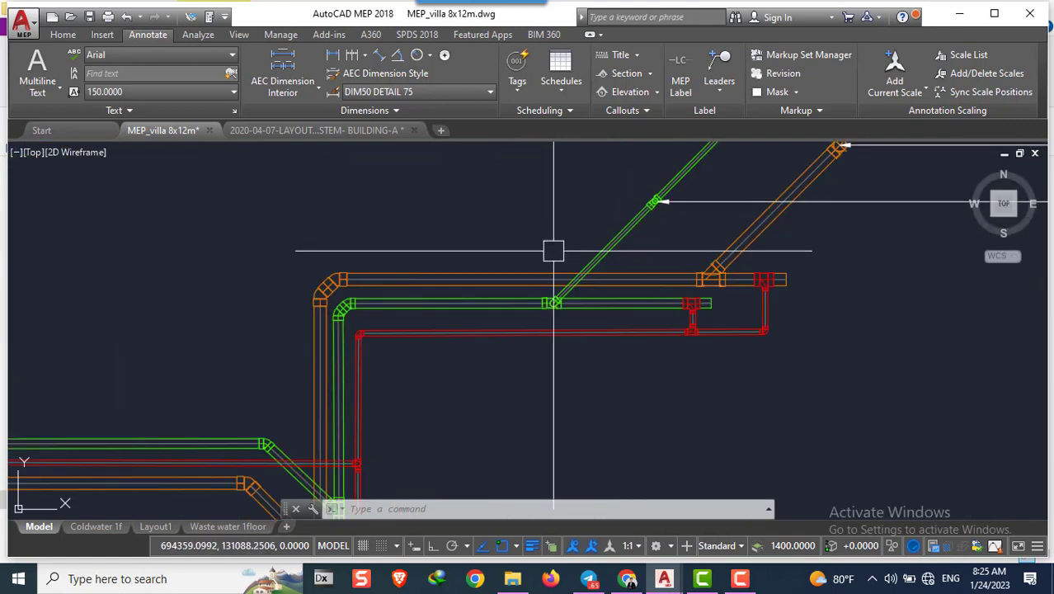
Select the orange horizontal soil pipe and start a copy, then cancel it
{"action": "left_click", "coordinate": [529, 280]}
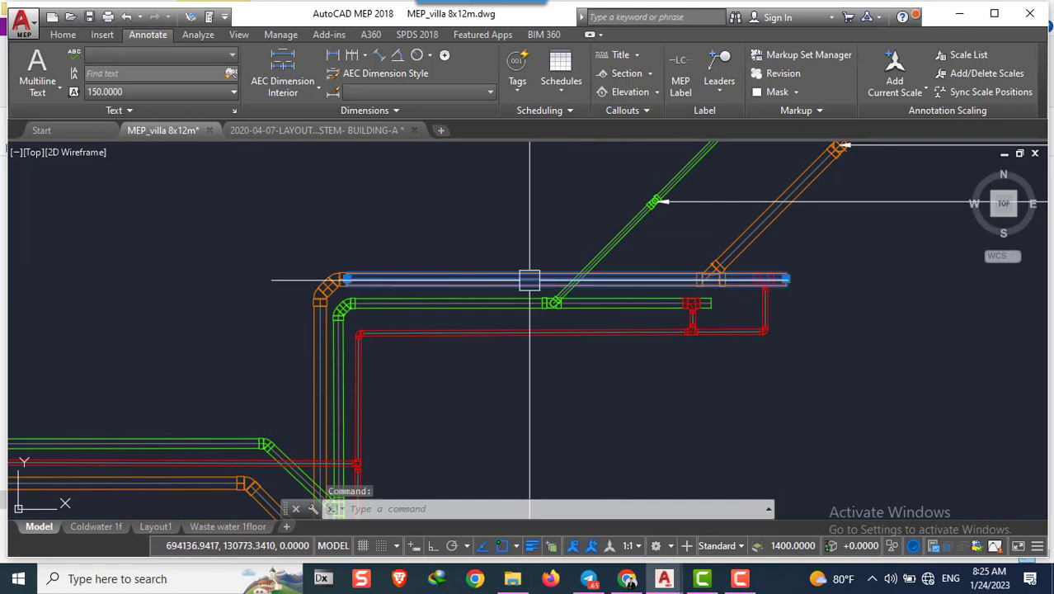
{"action": "type", "text": "co"}
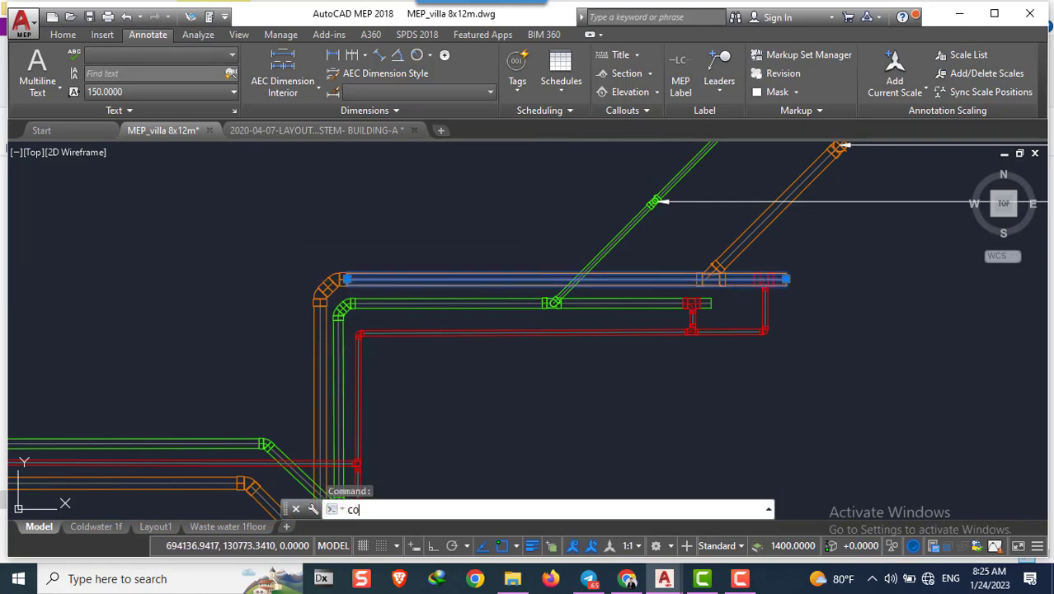
{"action": "key", "text": "Return"}
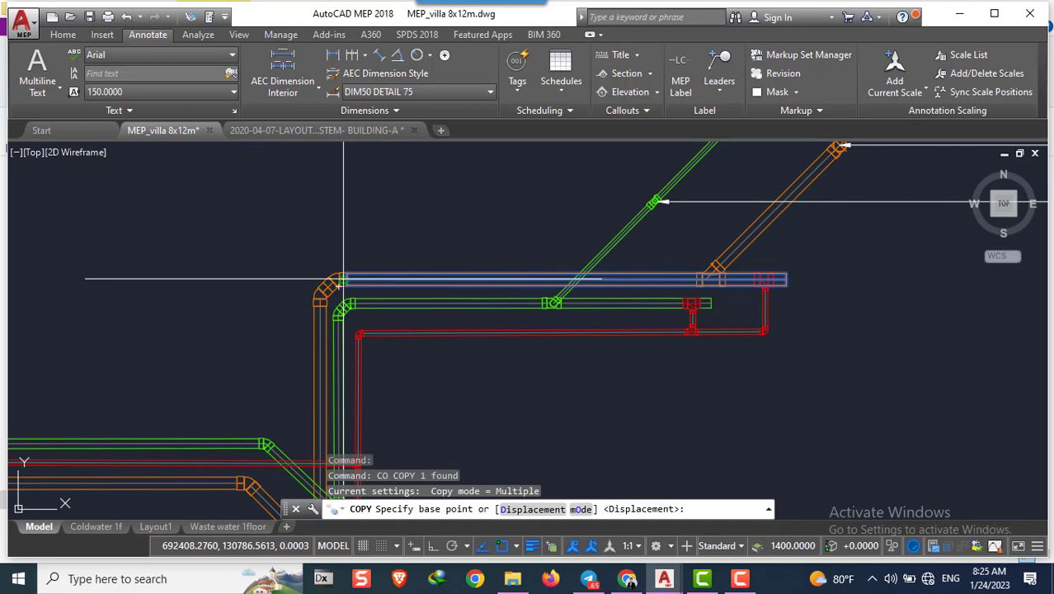
{"action": "scroll", "coordinate": [344, 279], "scroll_direction": "up", "scroll_amount": 5}
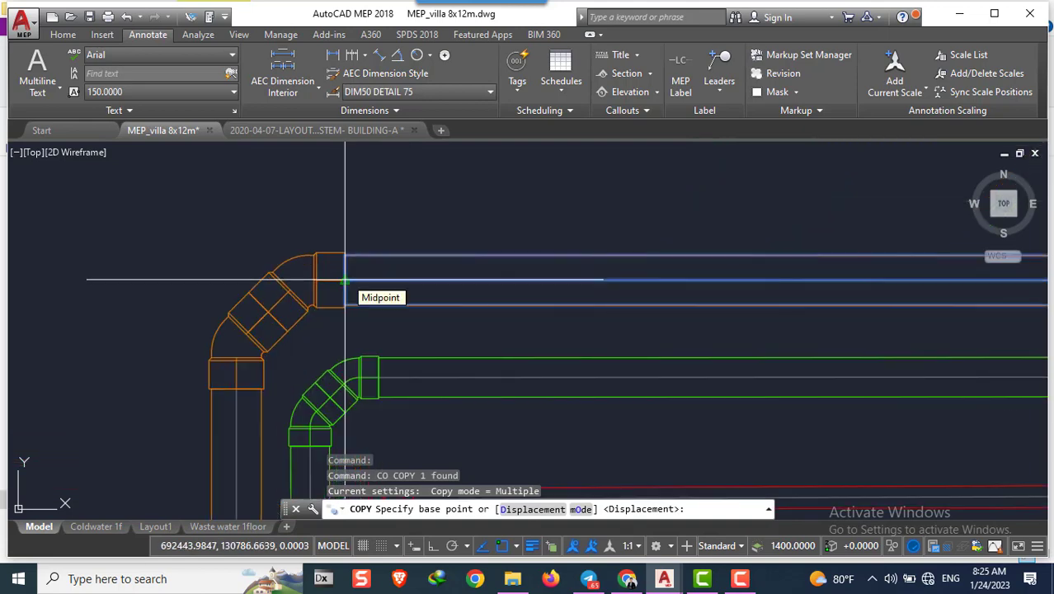
{"action": "key", "text": "Escape"}
{"action": "key", "text": "Escape"}
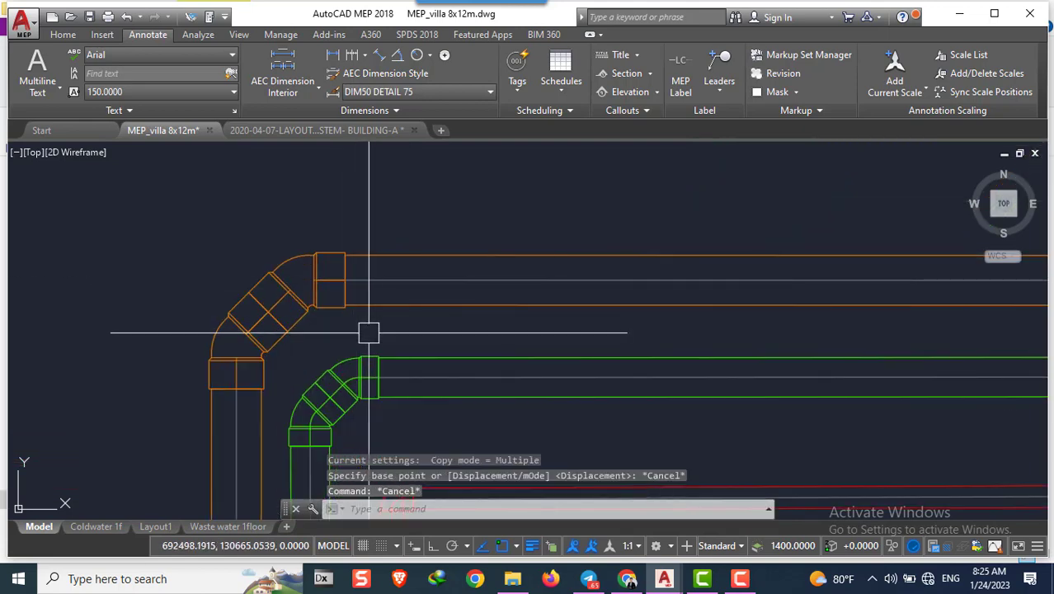
Copy the orange pipe with its elbows to a spot below the kitchen wall
{"action": "left_click", "coordinate": [368, 333]}
{"action": "left_click", "coordinate": [220, 233]}
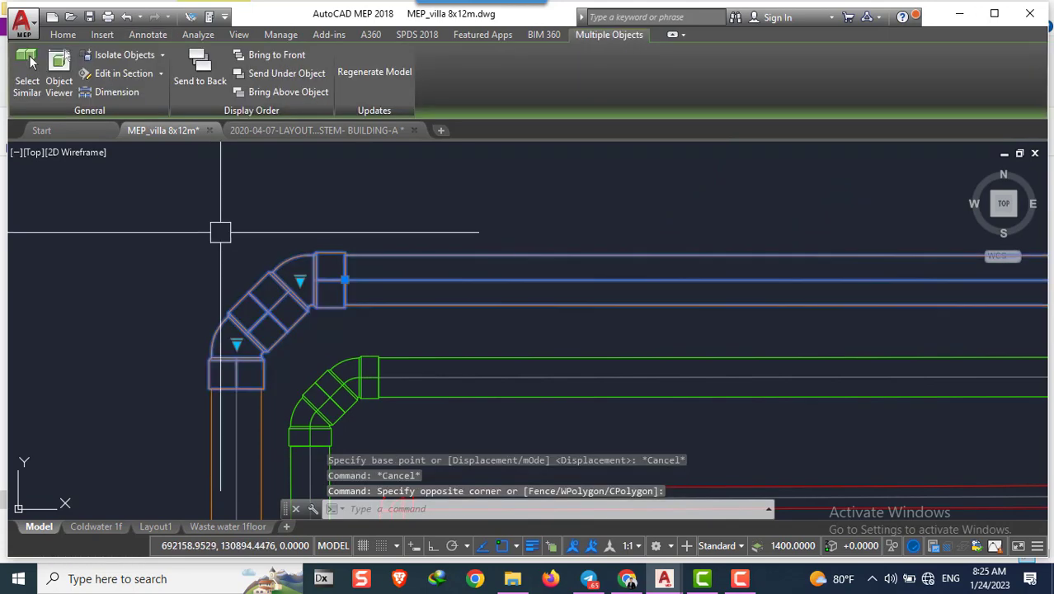
{"action": "type", "text": "co"}
{"action": "key", "text": "Return"}
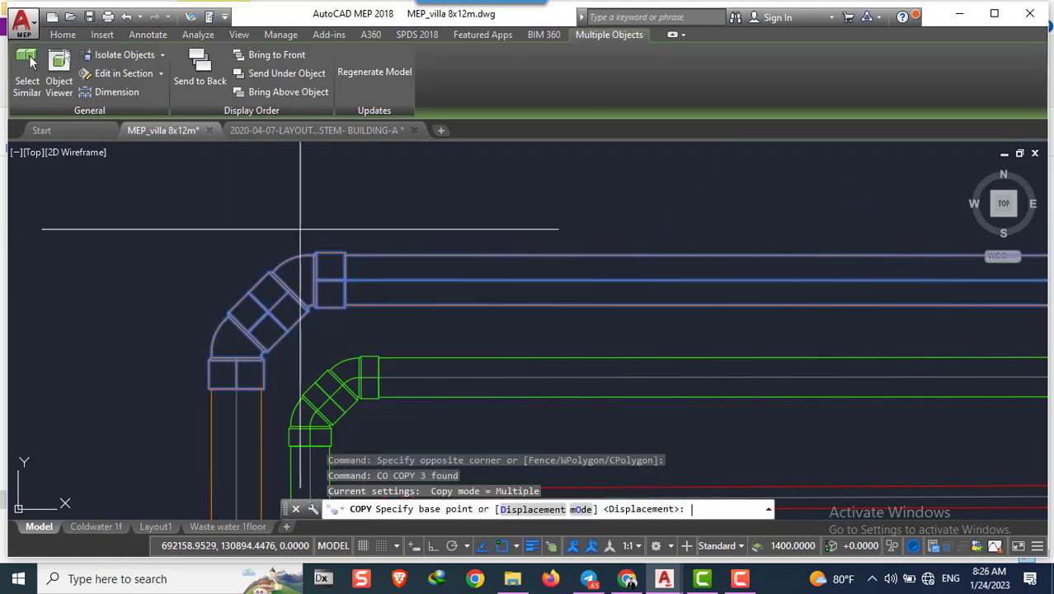
{"action": "left_click", "coordinate": [345, 279]}
{"action": "scroll", "coordinate": [459, 173], "scroll_direction": "down", "scroll_amount": 3}
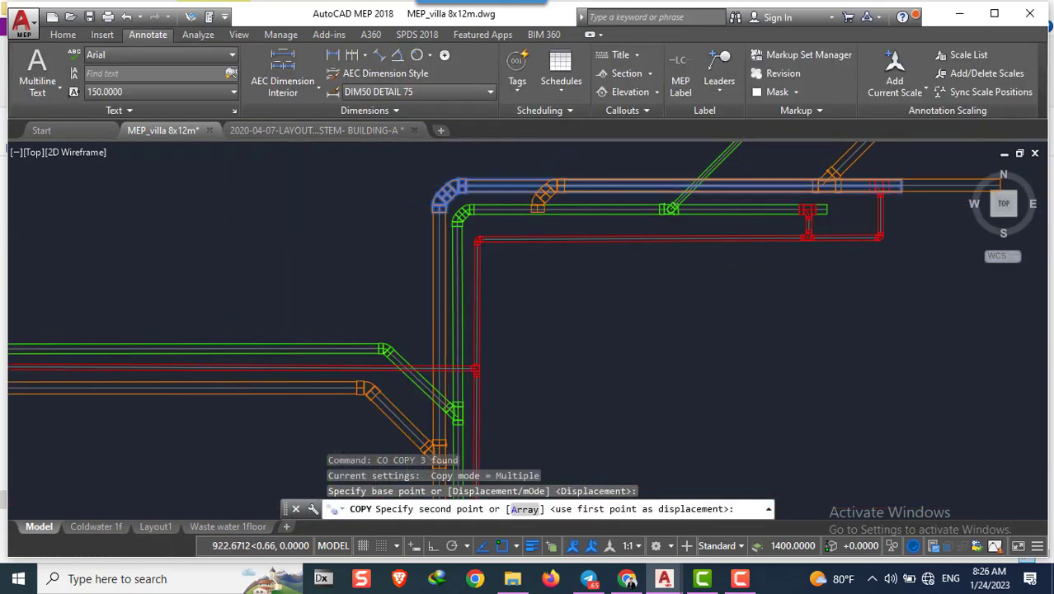
{"action": "scroll", "coordinate": [536, 190], "scroll_direction": "down", "scroll_amount": 3}
{"action": "scroll", "coordinate": [531, 220], "scroll_direction": "down", "scroll_amount": 2}
{"action": "scroll", "coordinate": [520, 239], "scroll_direction": "up", "scroll_amount": 3}
{"action": "scroll", "coordinate": [487, 297], "scroll_direction": "up", "scroll_amount": 3}
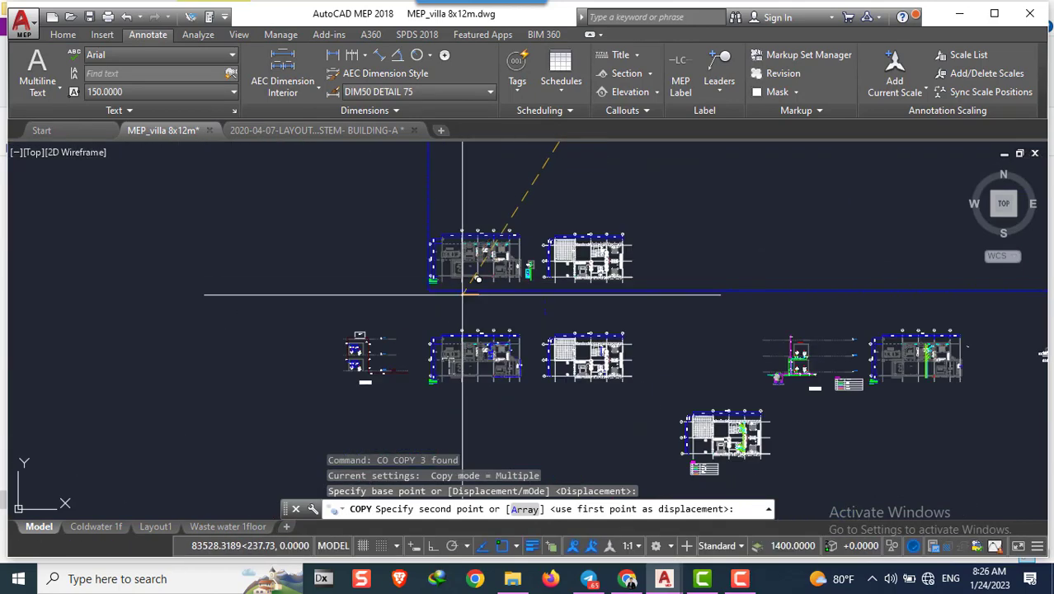
{"action": "scroll", "coordinate": [487, 293], "scroll_direction": "up", "scroll_amount": 3}
{"action": "scroll", "coordinate": [513, 284], "scroll_direction": "up", "scroll_amount": 2}
{"action": "scroll", "coordinate": [569, 328], "scroll_direction": "down", "scroll_amount": 2}
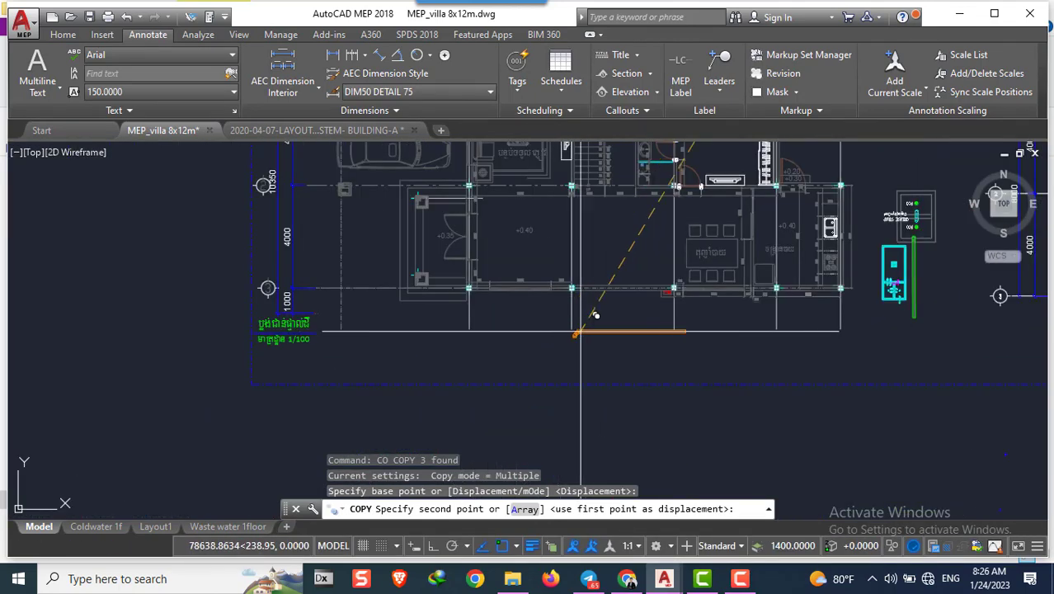
{"action": "left_click", "coordinate": [697, 357]}
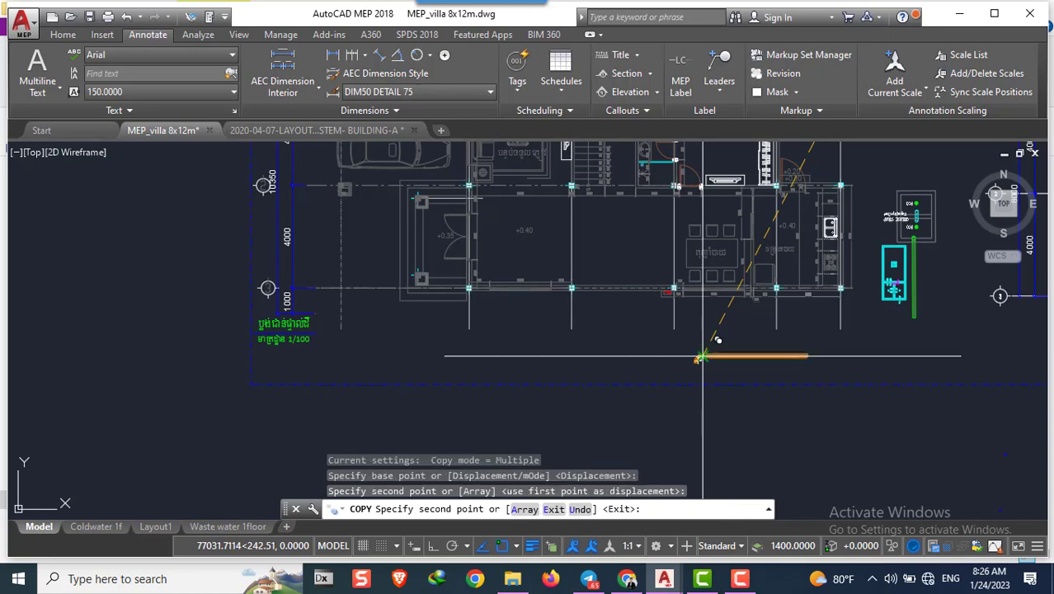
{"action": "key", "text": "Escape"}
Select the copied straight pipe segment on its own
{"action": "scroll", "coordinate": [822, 369], "scroll_direction": "up", "scroll_amount": 2}
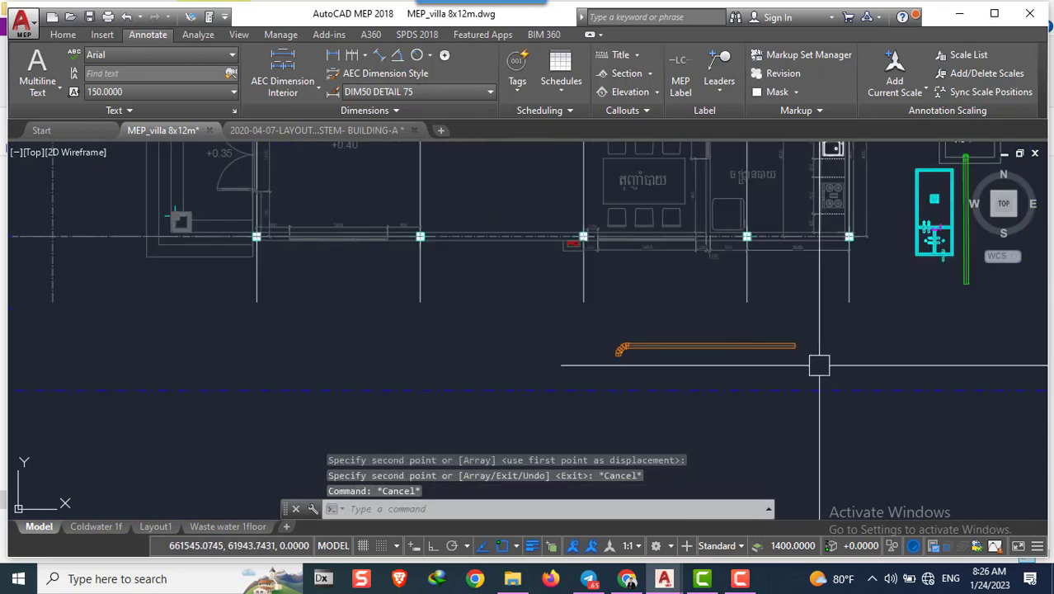
{"action": "left_click", "coordinate": [819, 364]}
{"action": "left_click", "coordinate": [671, 336]}
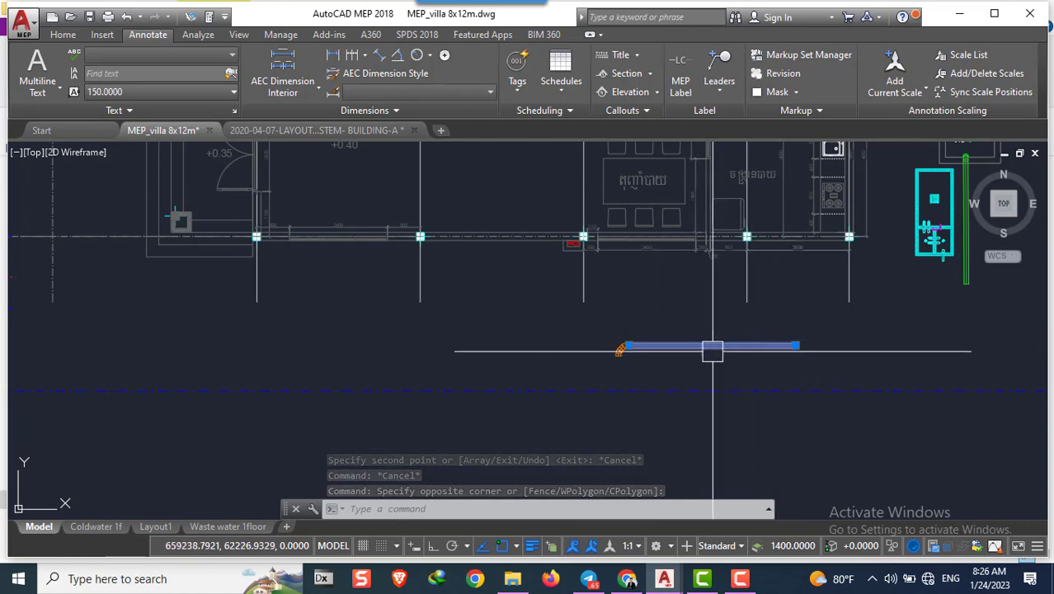
{"action": "key", "text": "Escape"}
{"action": "scroll", "coordinate": [676, 350], "scroll_direction": "down", "scroll_amount": 4}
{"action": "scroll", "coordinate": [677, 329], "scroll_direction": "up", "scroll_amount": 2}
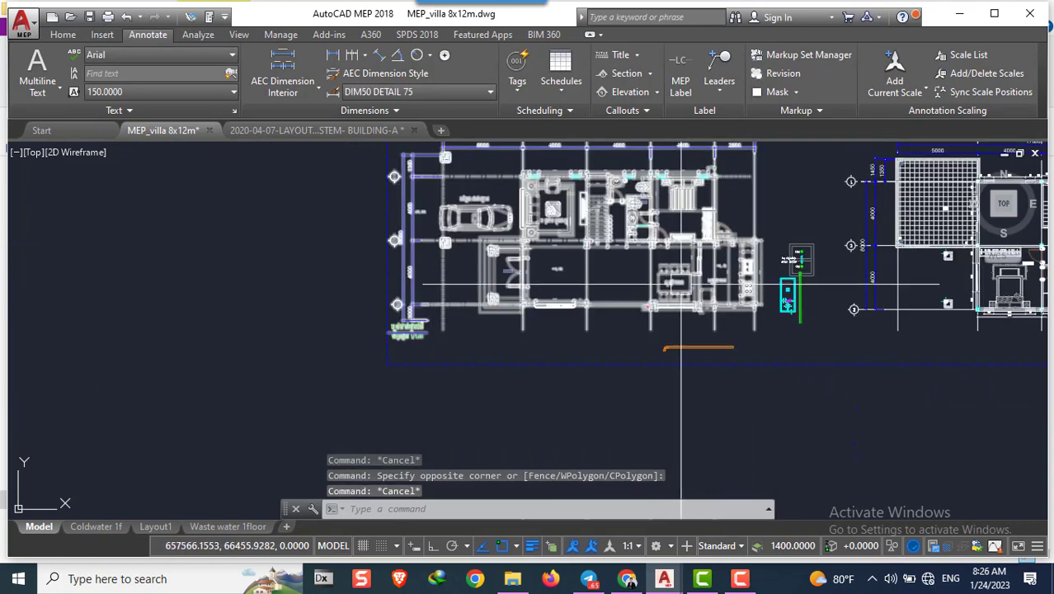
{"action": "left_click", "coordinate": [715, 379]}
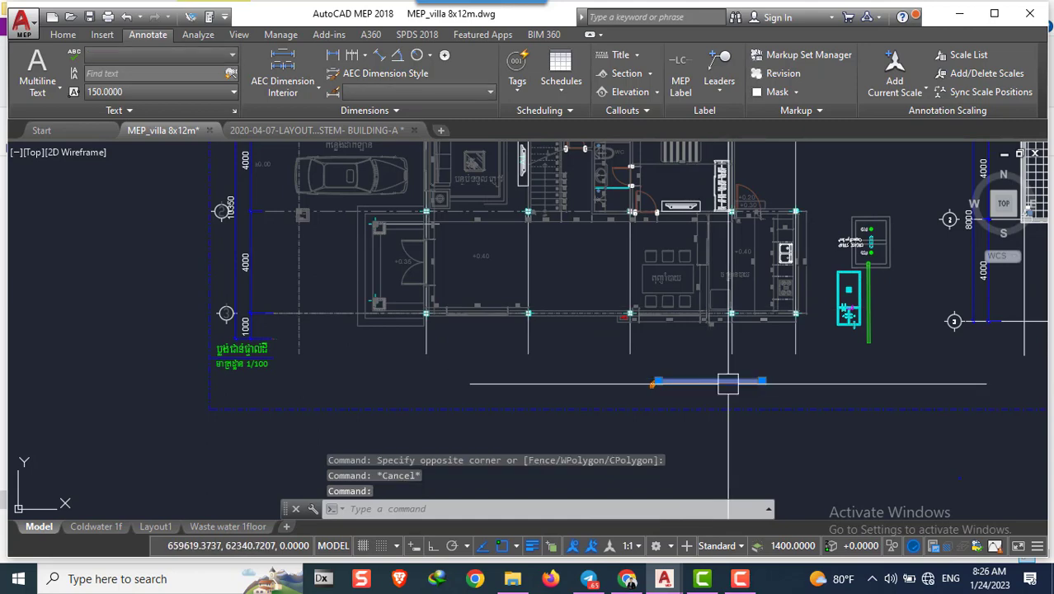
{"action": "type", "text": "c"}
{"action": "key", "text": "BackSpace"}
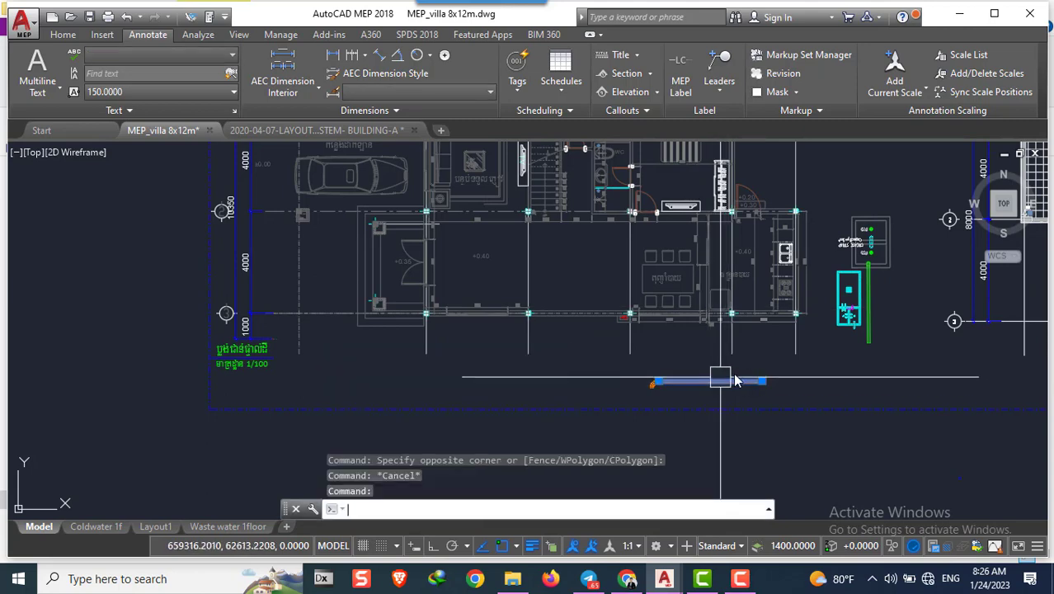
Move the copied straight pipe from its end onto the kitchen wall at the red floor drains
{"action": "type", "text": "m"}
{"action": "key", "text": "Return"}
{"action": "scroll", "coordinate": [716, 385], "scroll_direction": "up", "scroll_amount": 4}
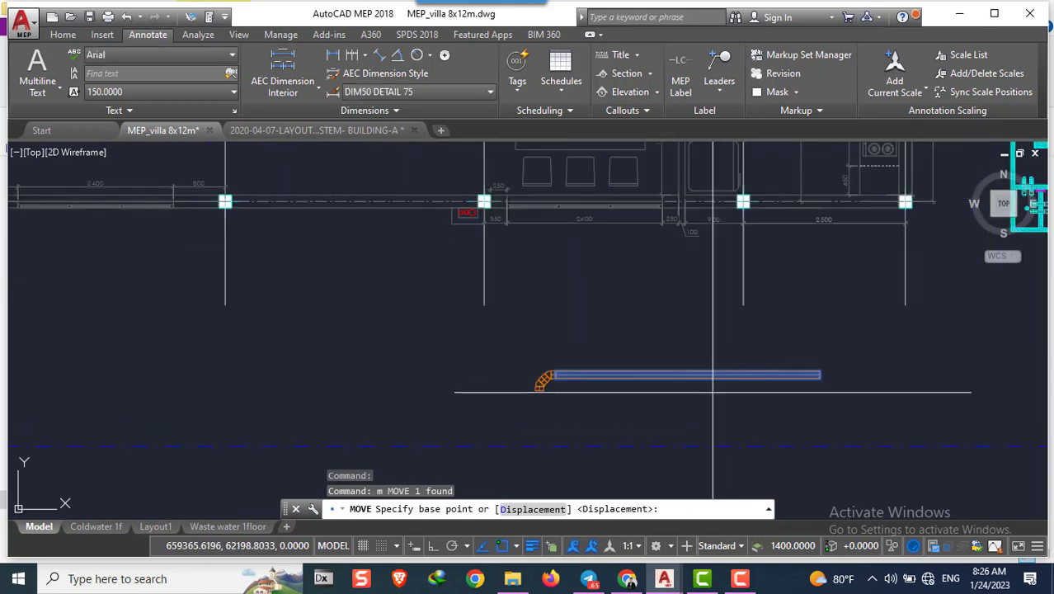
{"action": "scroll", "coordinate": [554, 375], "scroll_direction": "up", "scroll_amount": 3}
{"action": "scroll", "coordinate": [564, 379], "scroll_direction": "up", "scroll_amount": 2}
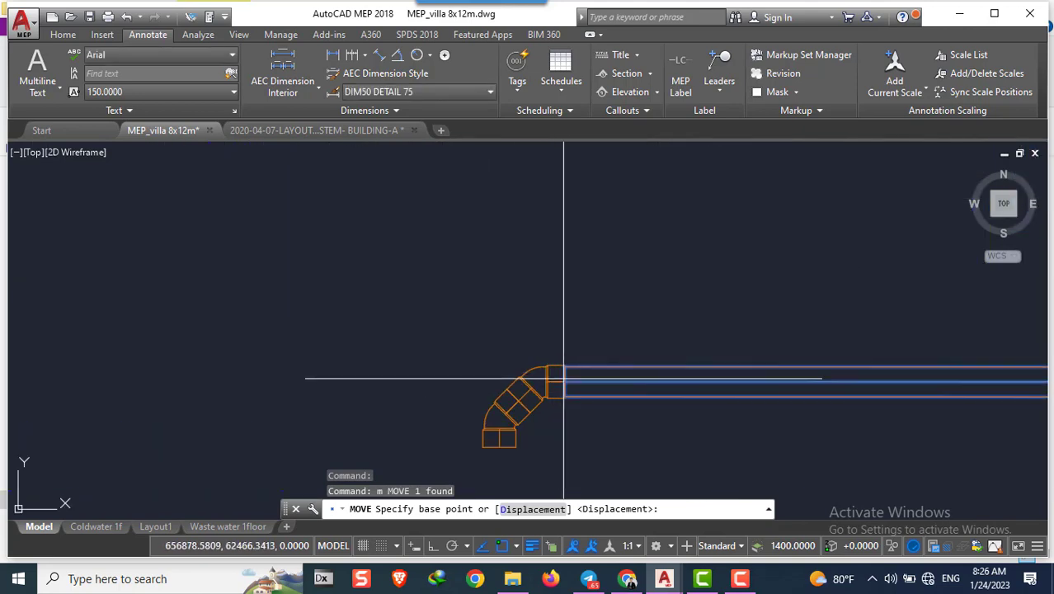
{"action": "left_click", "coordinate": [565, 381]}
{"action": "scroll", "coordinate": [536, 226], "scroll_direction": "down", "scroll_amount": 3}
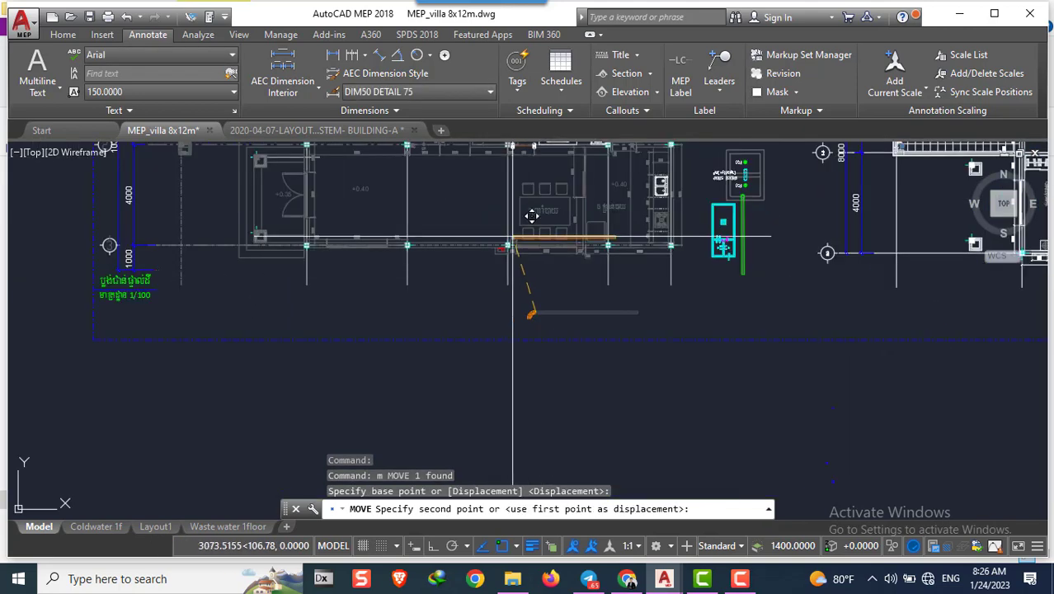
{"action": "scroll", "coordinate": [513, 237], "scroll_direction": "up", "scroll_amount": 3}
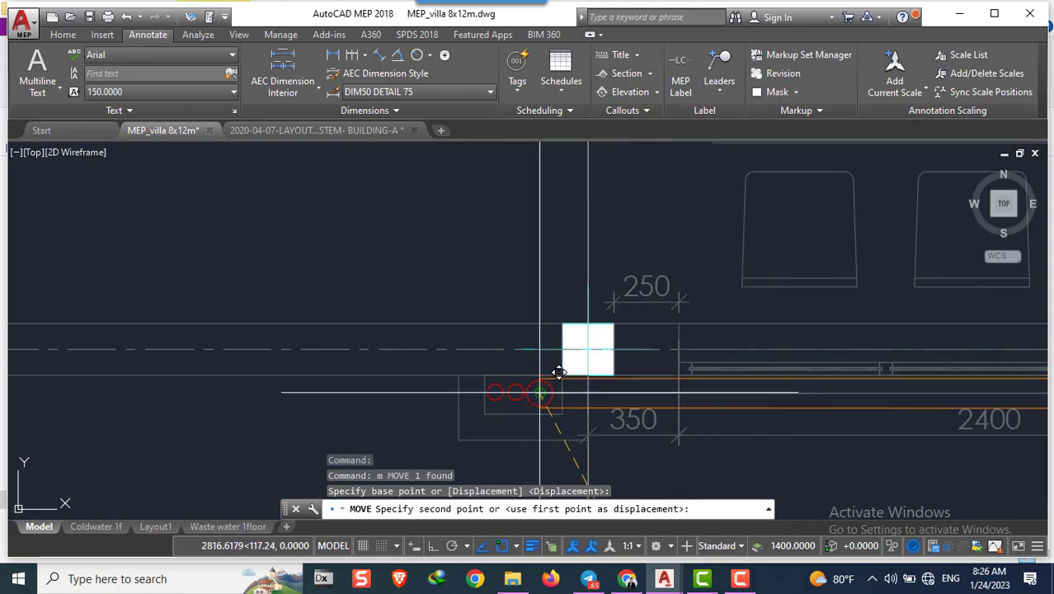
{"action": "left_click", "coordinate": [498, 392]}
{"action": "key", "text": "Escape"}
{"action": "key", "text": "Escape"}
Try grip-stretching the relocated pipe's end toward the grease trap, then cancel
{"action": "scroll", "coordinate": [429, 367], "scroll_direction": "down", "scroll_amount": 3}
{"action": "scroll", "coordinate": [499, 369], "scroll_direction": "up", "scroll_amount": 3}
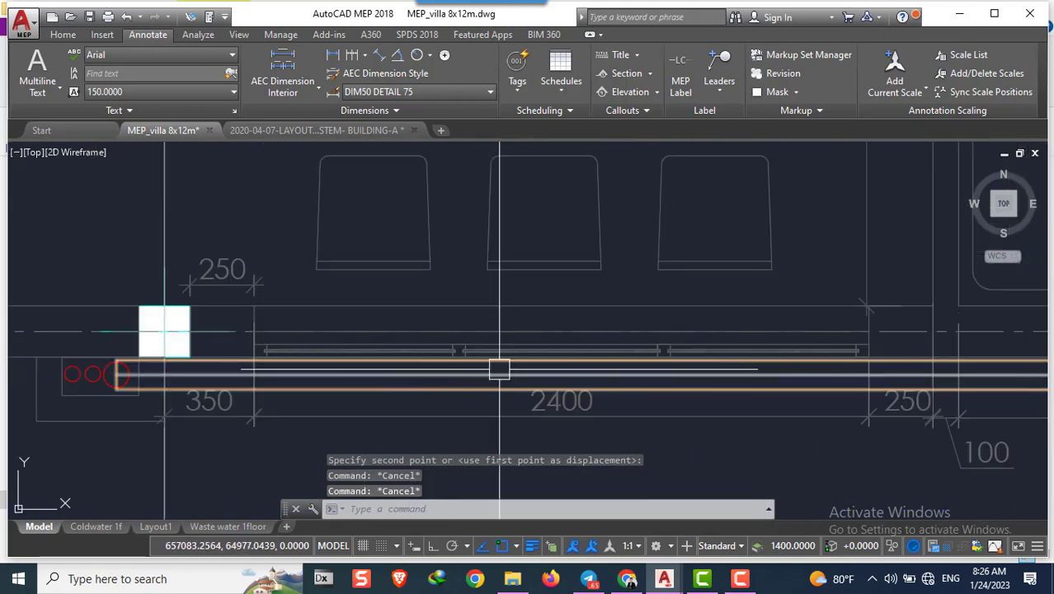
{"action": "left_click", "coordinate": [505, 388]}
{"action": "scroll", "coordinate": [494, 375], "scroll_direction": "down", "scroll_amount": 3}
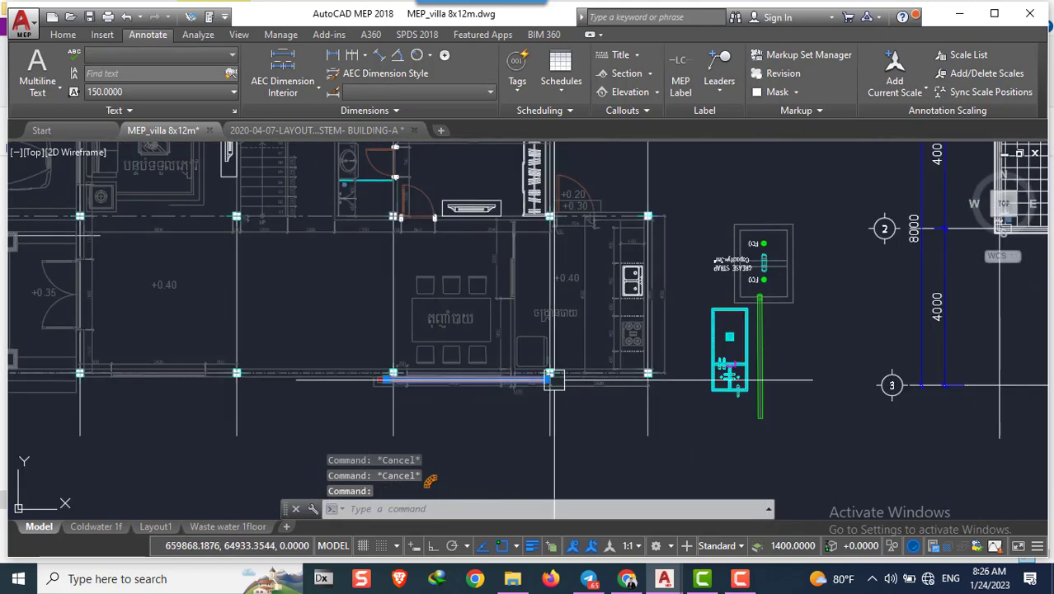
{"action": "scroll", "coordinate": [528, 383], "scroll_direction": "up", "scroll_amount": 3}
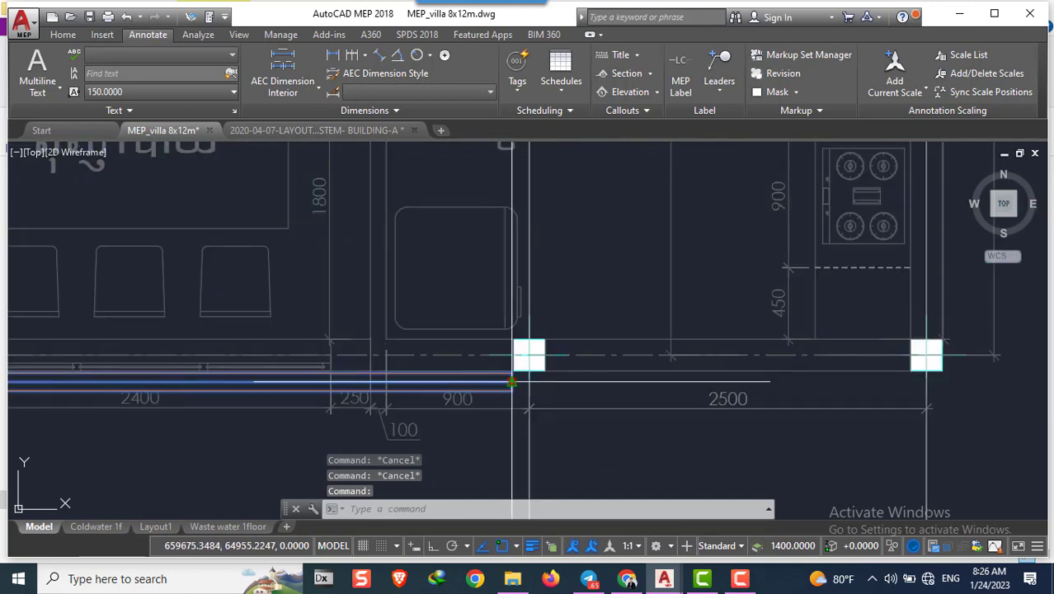
{"action": "left_click", "coordinate": [511, 382]}
{"action": "scroll", "coordinate": [511, 381], "scroll_direction": "down", "scroll_amount": 3}
{"action": "scroll", "coordinate": [577, 387], "scroll_direction": "down", "scroll_amount": 1}
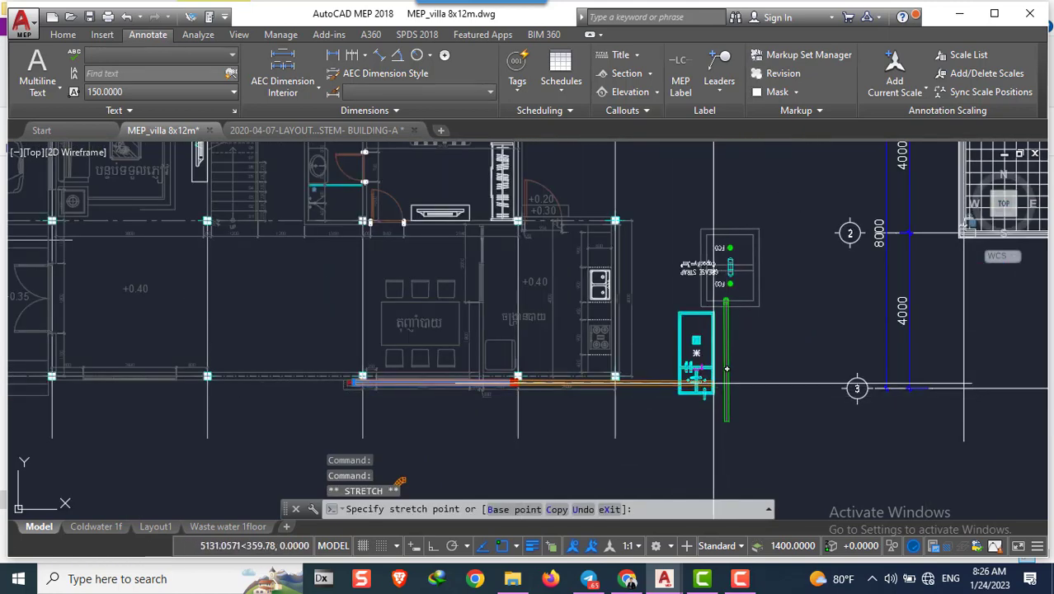
{"action": "scroll", "coordinate": [696, 375], "scroll_direction": "up", "scroll_amount": 4}
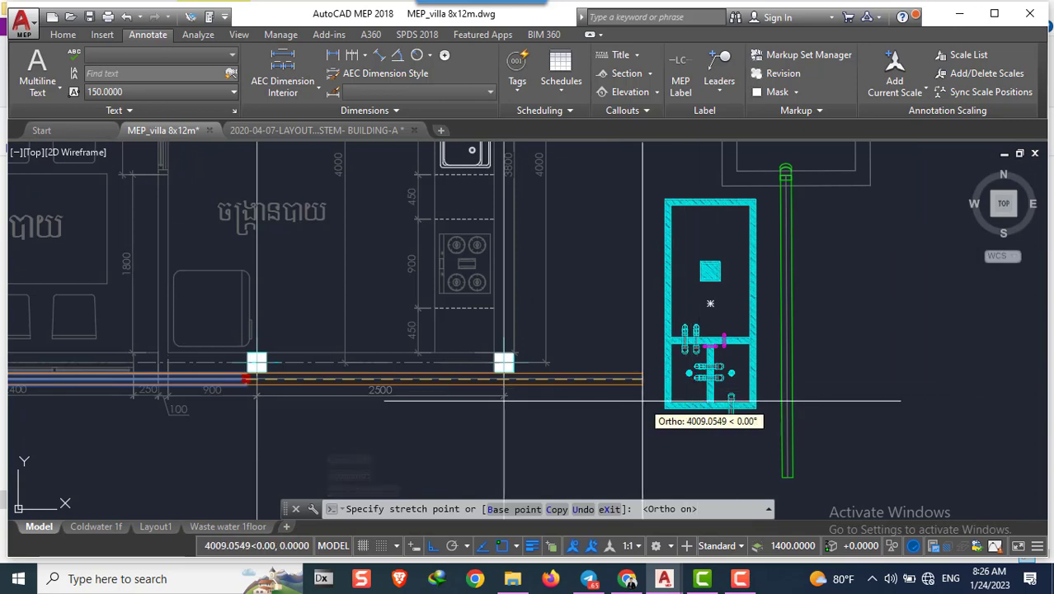
{"action": "scroll", "coordinate": [643, 402], "scroll_direction": "up", "scroll_amount": 2}
{"action": "scroll", "coordinate": [639, 383], "scroll_direction": "up", "scroll_amount": 3}
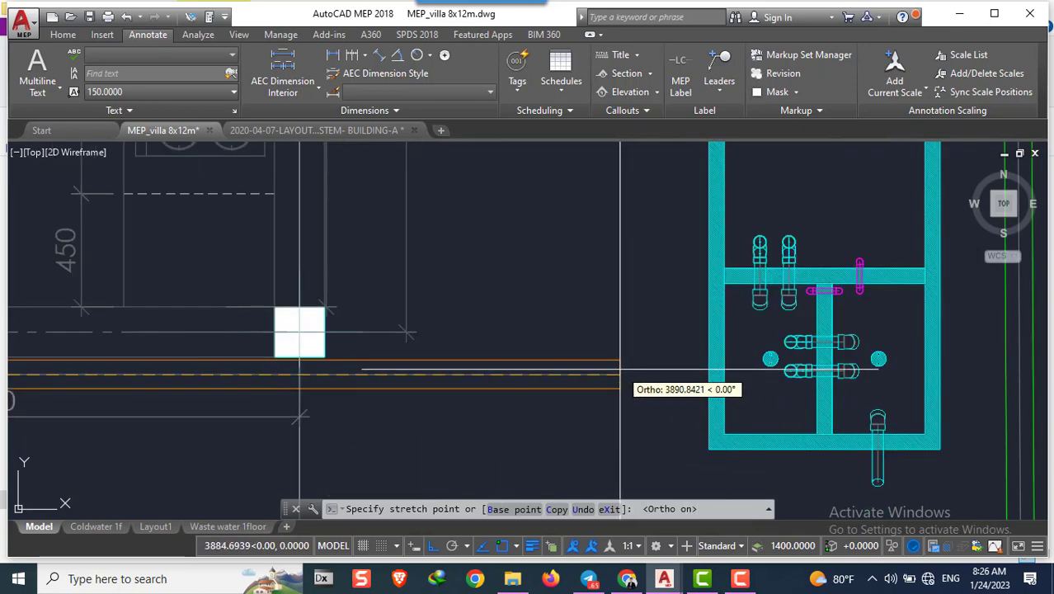
{"action": "scroll", "coordinate": [620, 371], "scroll_direction": "down", "scroll_amount": 2}
{"action": "key", "text": "Escape"}
{"action": "key", "text": "Escape"}
{"action": "key", "text": "Escape"}
{"action": "key", "text": "Escape"}
{"action": "scroll", "coordinate": [643, 380], "scroll_direction": "down", "scroll_amount": 3}
{"action": "scroll", "coordinate": [645, 381], "scroll_direction": "down", "scroll_amount": 2}
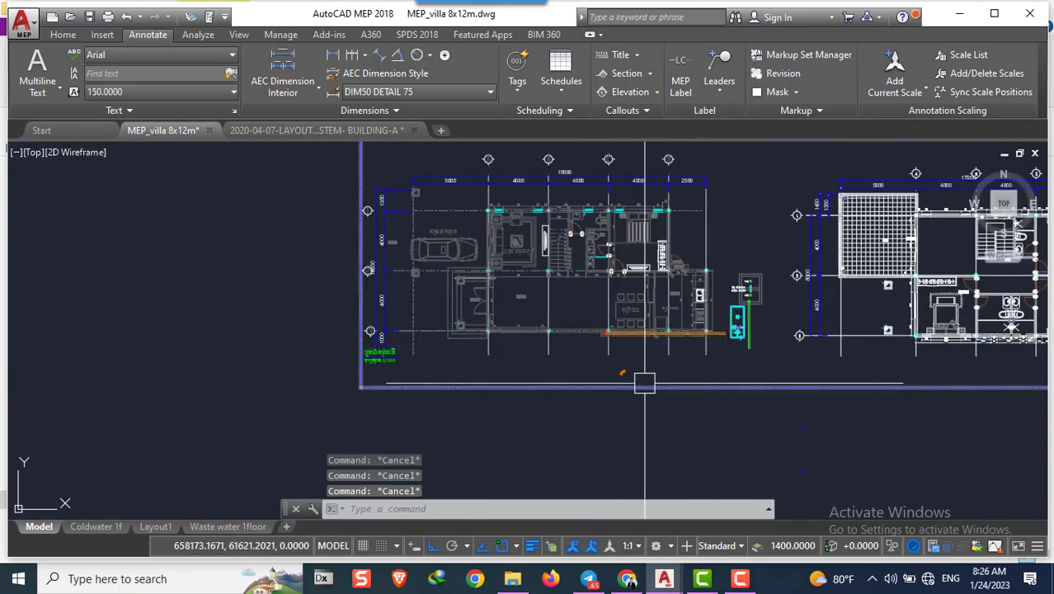
{"action": "scroll", "coordinate": [645, 381], "scroll_direction": "up", "scroll_amount": 5}
Copy the leftover elbow fitting to the pipe's grease-trap end
{"action": "left_click", "coordinate": [616, 403]}
{"action": "left_click", "coordinate": [559, 312]}
{"action": "type", "text": "co"}
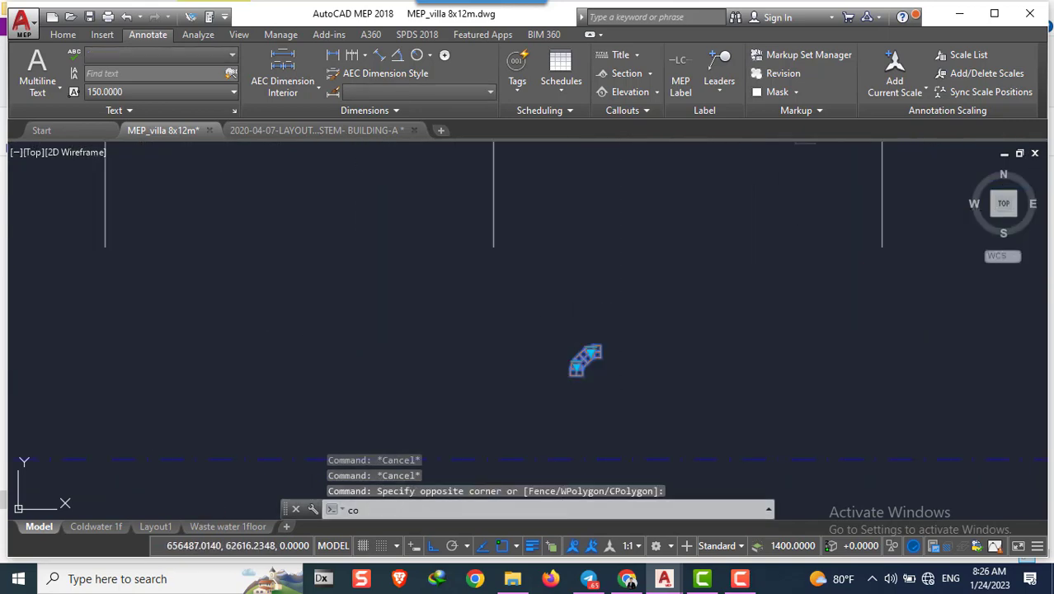
{"action": "key", "text": "Return"}
{"action": "scroll", "coordinate": [576, 371], "scroll_direction": "up", "scroll_amount": 4}
{"action": "left_click", "coordinate": [671, 294]}
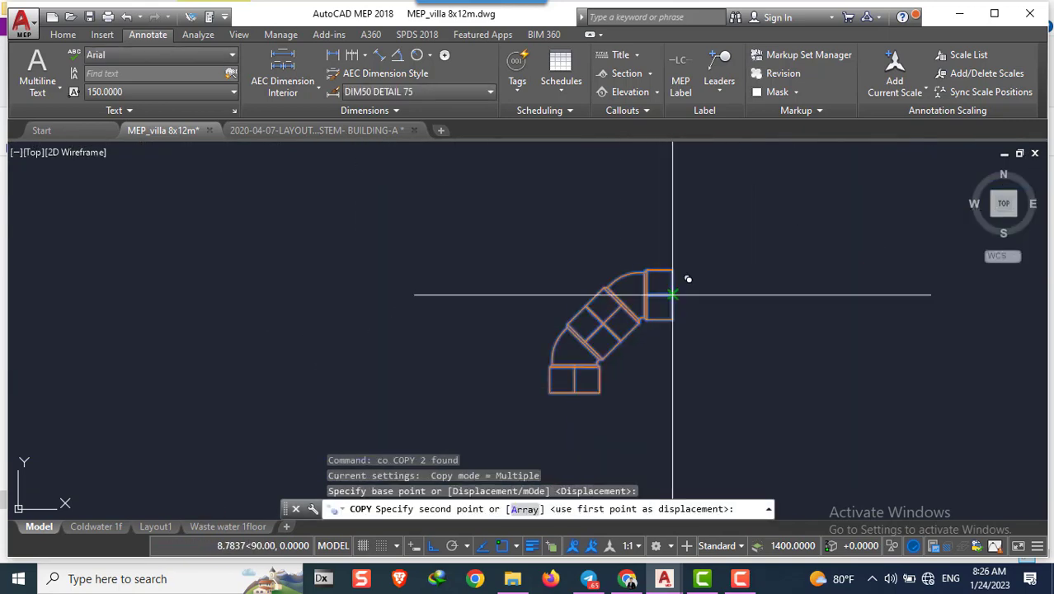
{"action": "scroll", "coordinate": [651, 297], "scroll_direction": "down", "scroll_amount": 3}
{"action": "scroll", "coordinate": [610, 272], "scroll_direction": "up", "scroll_amount": 5}
{"action": "left_click", "coordinate": [583, 188]}
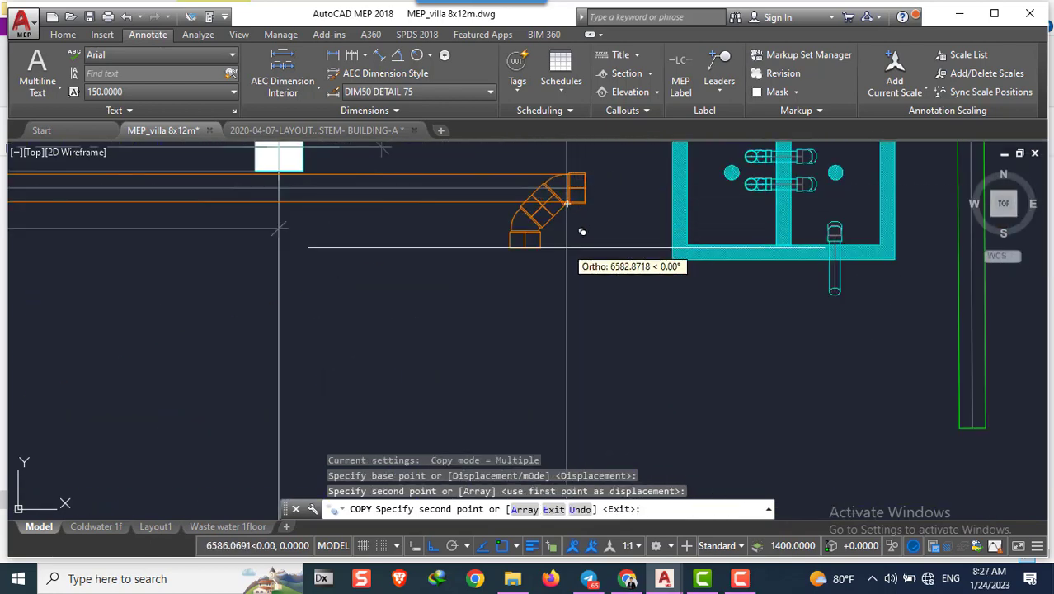
{"action": "key", "text": "Escape"}
Rotate the copied elbow about the pipe end so it turns toward the grease trap
{"action": "left_click", "coordinate": [567, 262]}
{"action": "type", "text": "ro"}
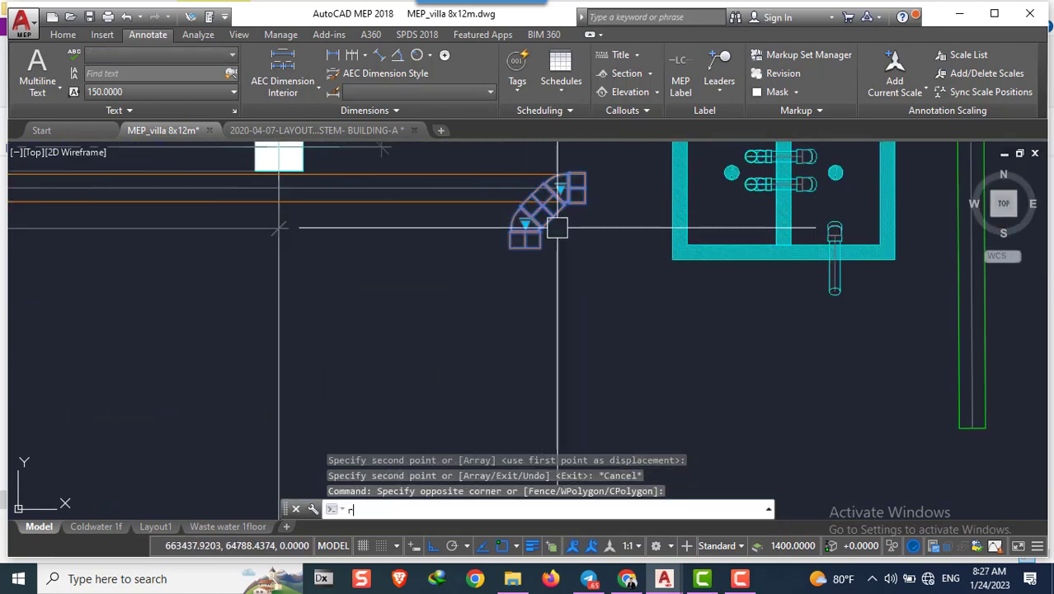
{"action": "key", "text": "Return"}
{"action": "left_click", "coordinate": [584, 188]}
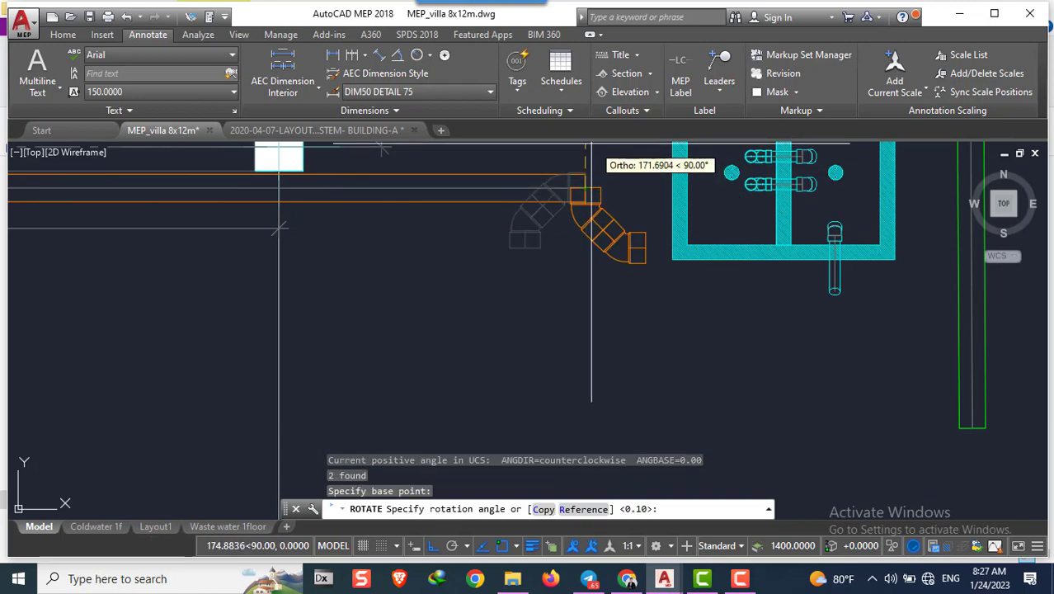
{"action": "left_click", "coordinate": [584, 157]}
{"action": "scroll", "coordinate": [553, 242], "scroll_direction": "down", "scroll_amount": 3}
{"action": "scroll", "coordinate": [577, 206], "scroll_direction": "up", "scroll_amount": 3}
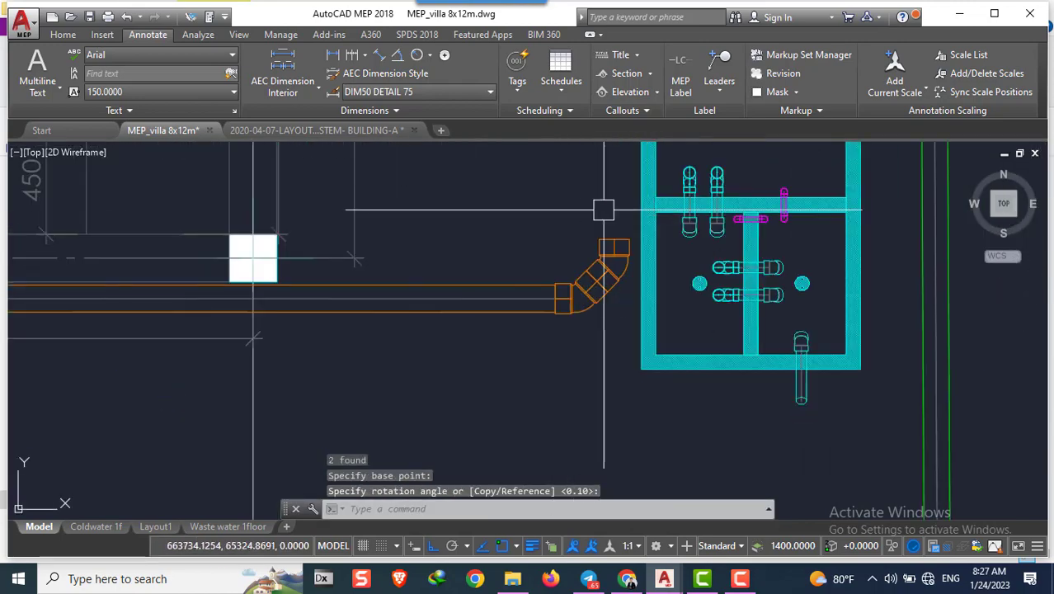
{"action": "scroll", "coordinate": [651, 212], "scroll_direction": "down", "scroll_amount": 4}
{"action": "scroll", "coordinate": [669, 208], "scroll_direction": "up", "scroll_amount": 2}
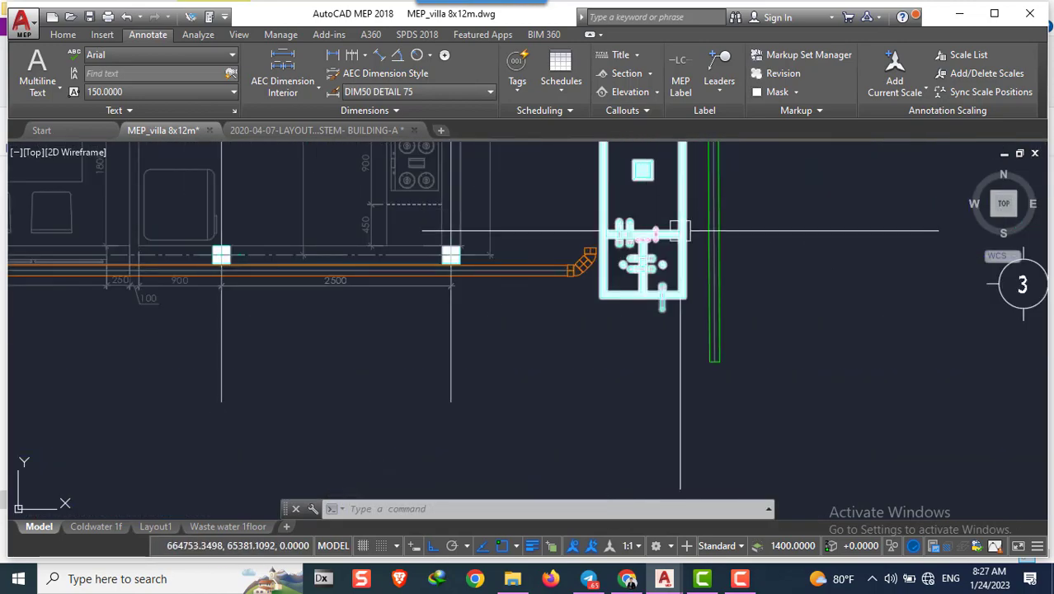
{"action": "scroll", "coordinate": [669, 222], "scroll_direction": "up", "scroll_amount": 1}
{"action": "scroll", "coordinate": [669, 222], "scroll_direction": "down", "scroll_amount": 1}
Move the grease trap block slightly higher
{"action": "left_click", "coordinate": [688, 231]}
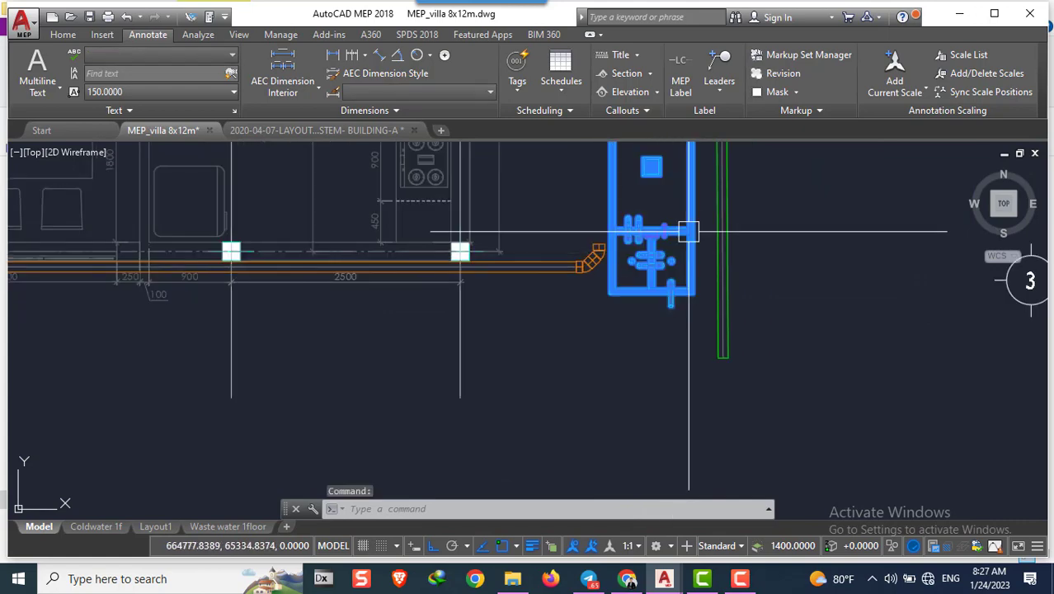
{"action": "type", "text": "m"}
{"action": "left_click", "coordinate": [651, 201]}
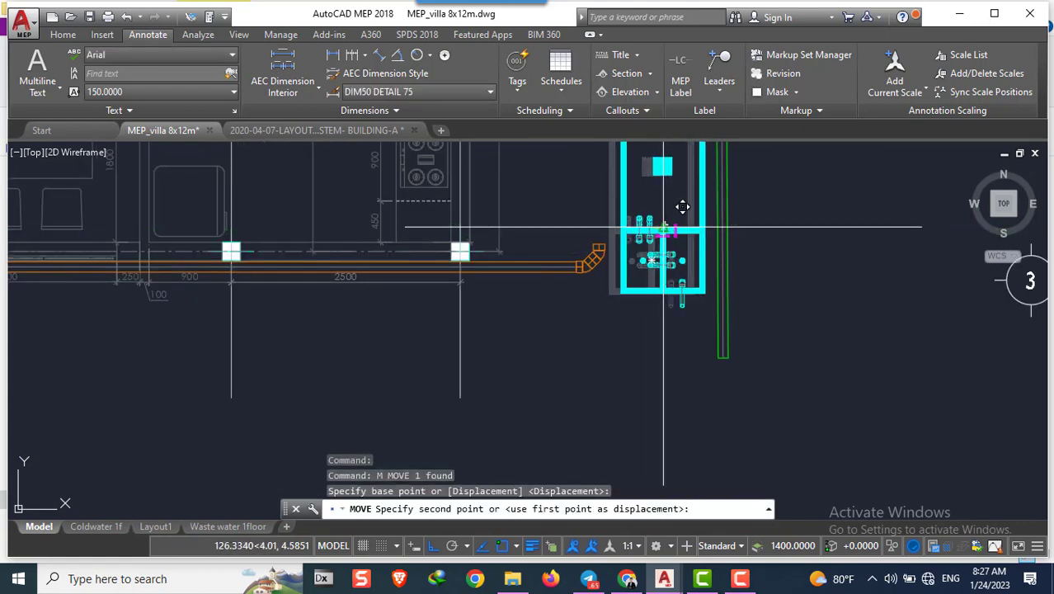
{"action": "left_click", "coordinate": [662, 159]}
{"action": "scroll", "coordinate": [662, 159], "scroll_direction": "down", "scroll_amount": 2}
{"action": "scroll", "coordinate": [592, 244], "scroll_direction": "up", "scroll_amount": 1}
{"action": "left_click", "coordinate": [592, 244]}
{"action": "scroll", "coordinate": [500, 369], "scroll_direction": "up", "scroll_amount": 3}
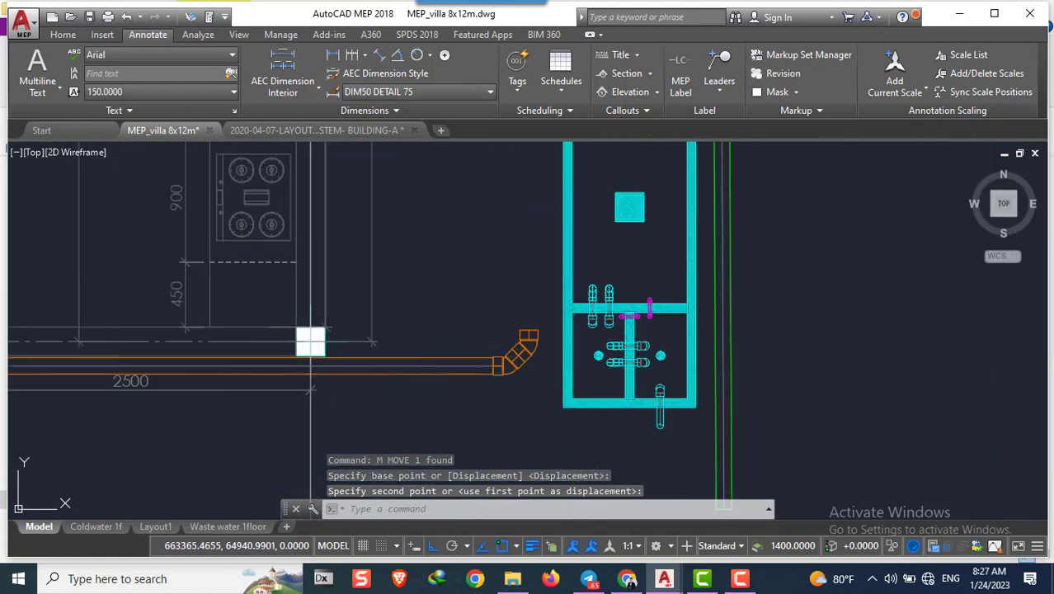
{"action": "scroll", "coordinate": [500, 369], "scroll_direction": "up", "scroll_amount": 2}
{"action": "scroll", "coordinate": [501, 368], "scroll_direction": "up", "scroll_amount": 2}
{"action": "scroll", "coordinate": [506, 371], "scroll_direction": "down", "scroll_amount": 5}
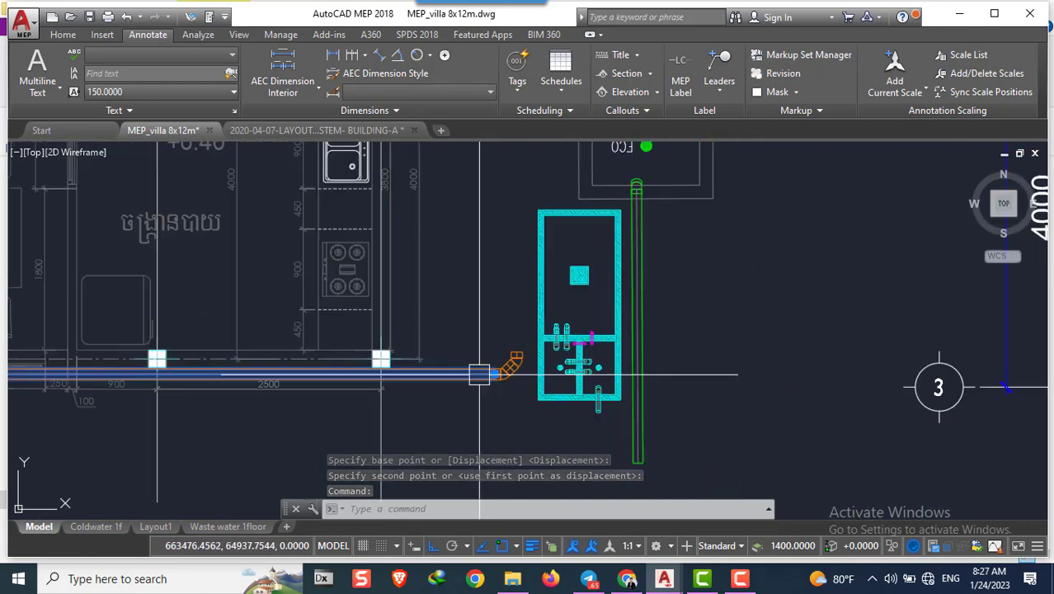
{"action": "scroll", "coordinate": [482, 375], "scroll_direction": "up", "scroll_amount": 2}
{"action": "scroll", "coordinate": [482, 377], "scroll_direction": "down", "scroll_amount": 2}
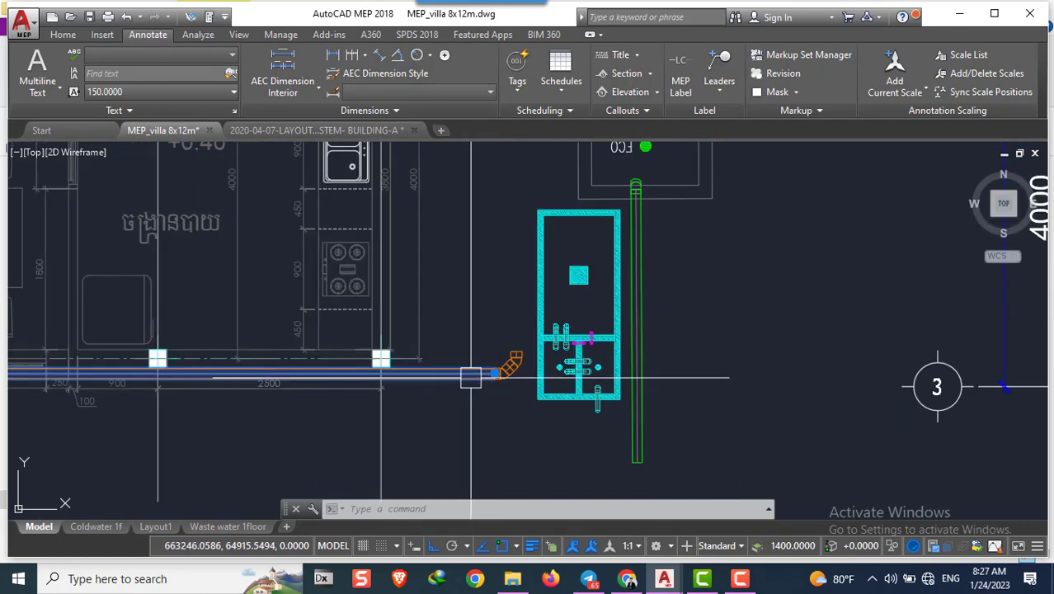
{"action": "scroll", "coordinate": [470, 377], "scroll_direction": "up", "scroll_amount": 4}
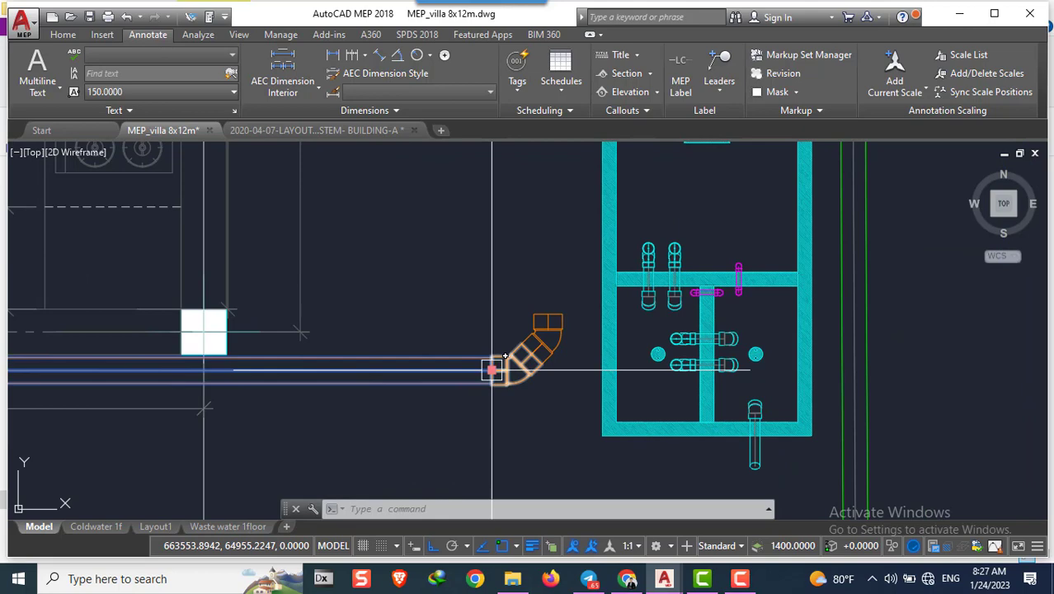
Grip-stretch the soil pipe's end so it meets the 45° elbow
{"action": "left_click", "coordinate": [492, 368]}
{"action": "left_click", "coordinate": [449, 368]}
{"action": "left_click", "coordinate": [556, 388]}
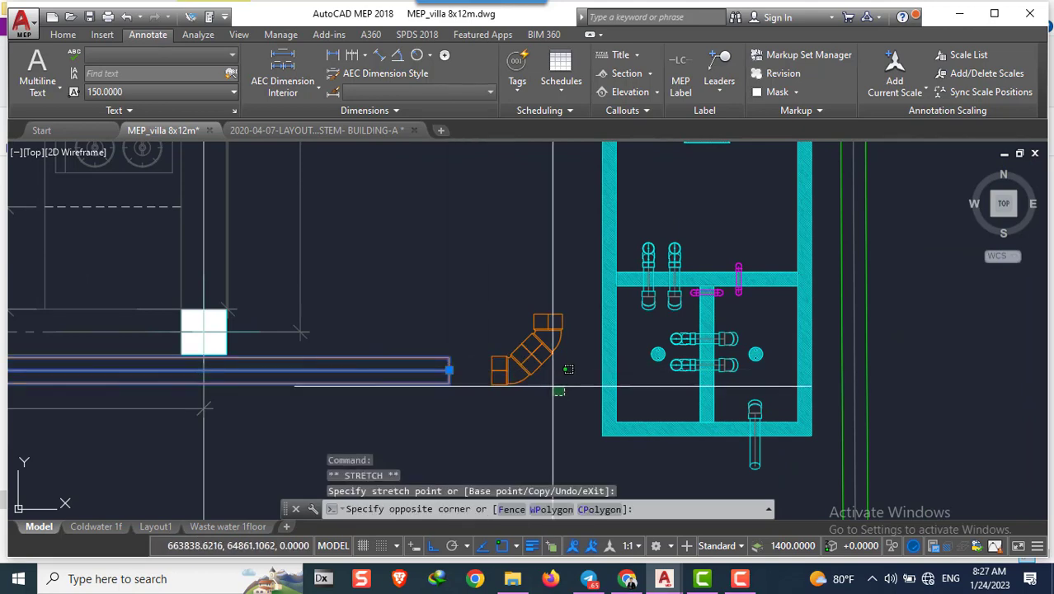
{"action": "left_click", "coordinate": [508, 316]}
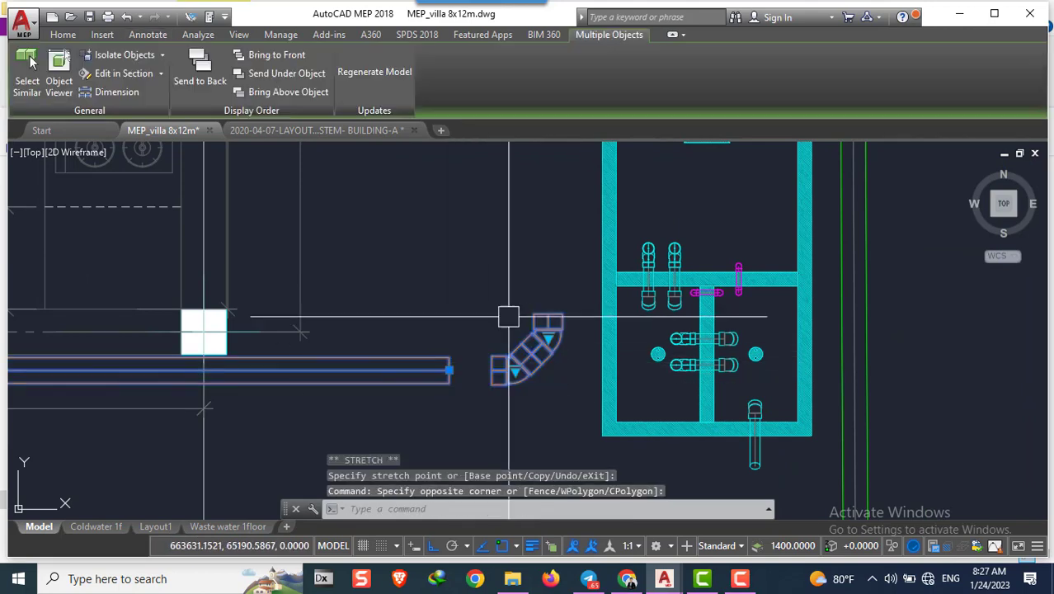
{"action": "key", "text": "Escape"}
{"action": "key", "text": "Escape"}
{"action": "left_click", "coordinate": [447, 369]}
{"action": "left_click", "coordinate": [449, 368]}
{"action": "left_click", "coordinate": [506, 357]}
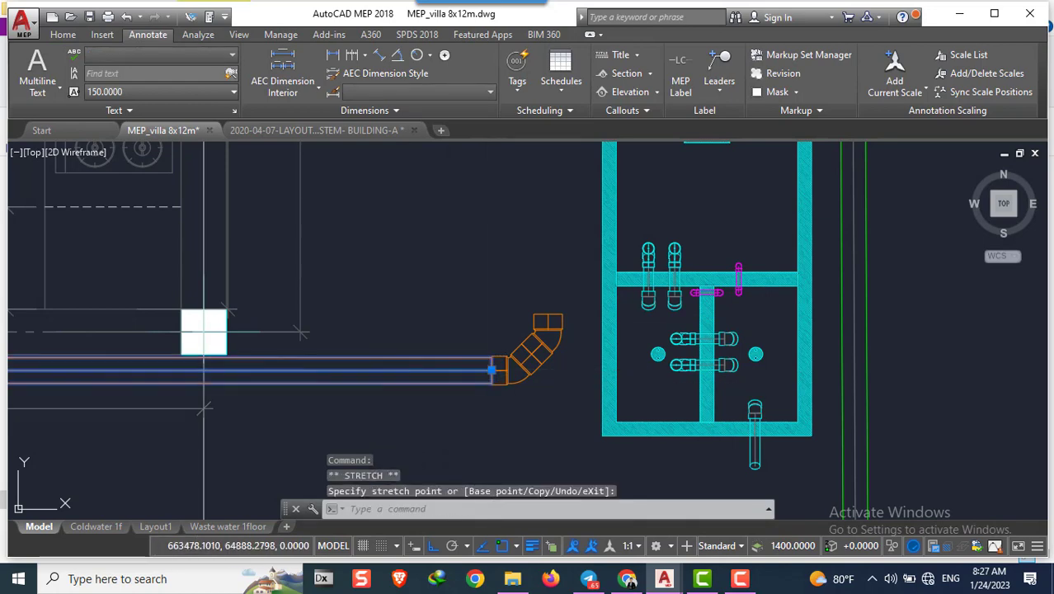
{"action": "scroll", "coordinate": [507, 356], "scroll_direction": "down", "scroll_amount": 2}
{"action": "key", "text": "Escape"}
{"action": "key", "text": "Escape"}
{"action": "scroll", "coordinate": [506, 328], "scroll_direction": "down", "scroll_amount": 3}
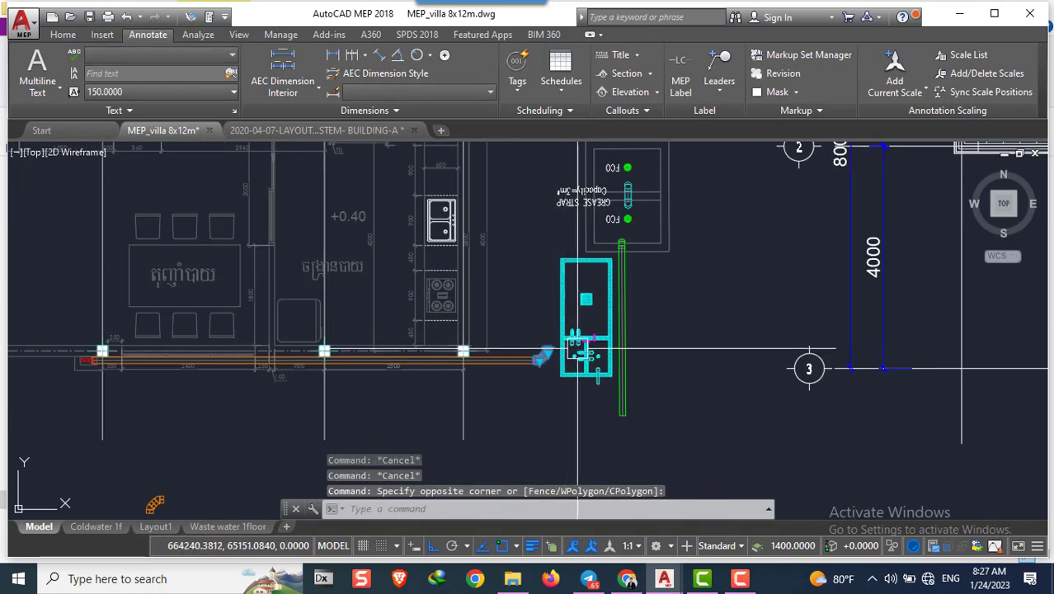
{"action": "key", "text": "Escape"}
Copy the soil pipe up near the square floor-drain fixture with ortho turned off
{"action": "left_click", "coordinate": [409, 355]}
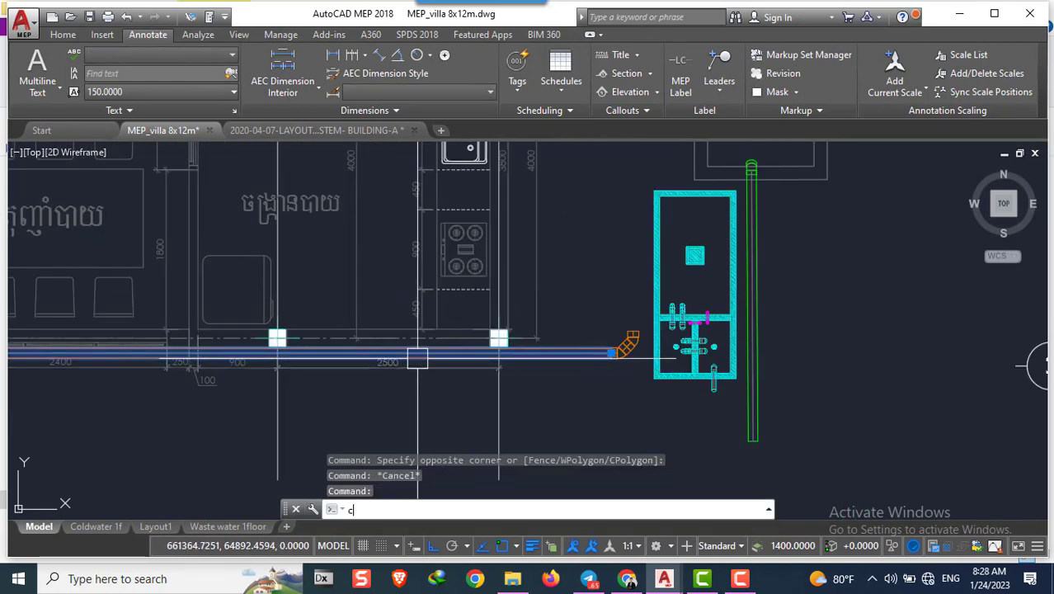
{"action": "type", "text": "co"}
{"action": "key", "text": "Return"}
{"action": "scroll", "coordinate": [619, 352], "scroll_direction": "up", "scroll_amount": 3}
{"action": "left_click", "coordinate": [620, 352]}
{"action": "scroll", "coordinate": [614, 350], "scroll_direction": "down", "scroll_amount": 3}
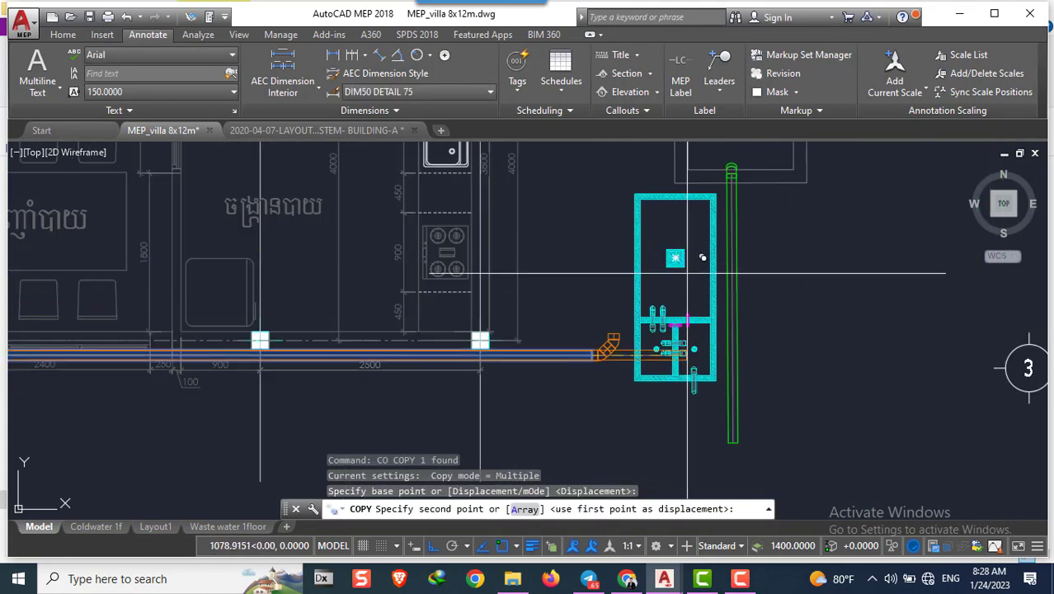
{"action": "scroll", "coordinate": [694, 283], "scroll_direction": "up", "scroll_amount": 5}
{"action": "scroll", "coordinate": [648, 329], "scroll_direction": "down", "scroll_amount": 4}
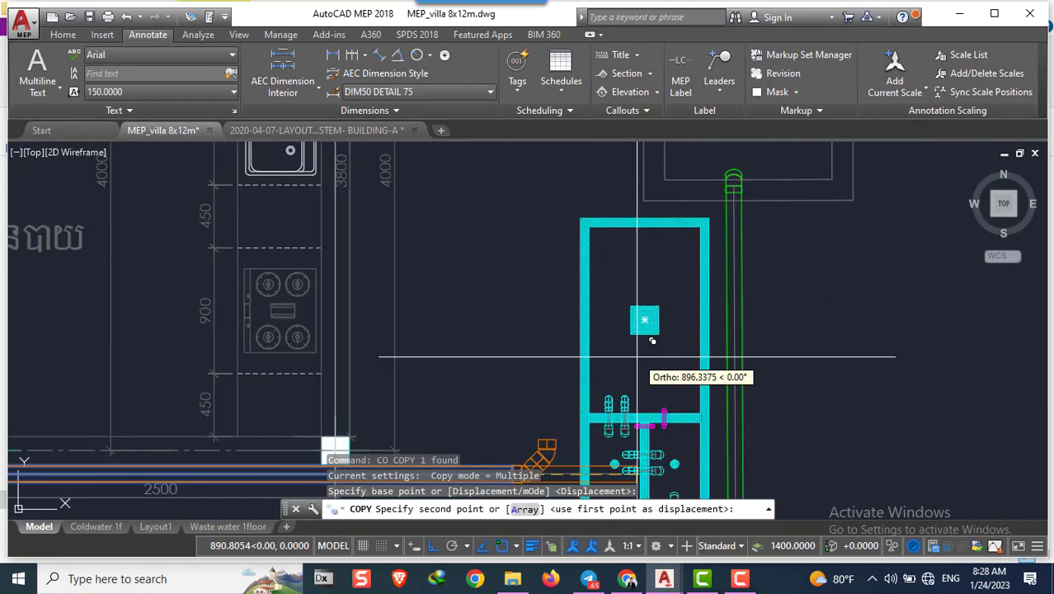
{"action": "key", "text": "F8"}
{"action": "left_click", "coordinate": [615, 311]}
{"action": "scroll", "coordinate": [614, 311], "scroll_direction": "down", "scroll_amount": 2}
{"action": "scroll", "coordinate": [432, 320], "scroll_direction": "down", "scroll_amount": 3}
{"action": "key", "text": "Escape"}
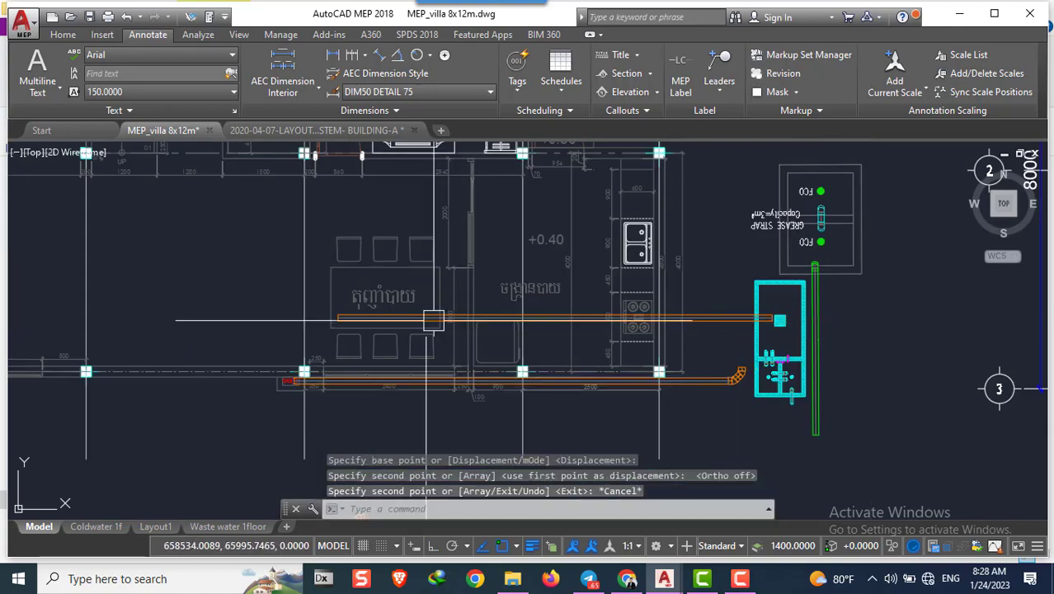
Try stretching the copied pipe's end with ortho on, then cancel
{"action": "scroll", "coordinate": [433, 319], "scroll_direction": "up", "scroll_amount": 5}
{"action": "left_click", "coordinate": [266, 315]}
{"action": "scroll", "coordinate": [267, 315], "scroll_direction": "down", "scroll_amount": 5}
{"action": "left_click", "coordinate": [572, 298]}
{"action": "scroll", "coordinate": [432, 272], "scroll_direction": "up", "scroll_amount": 4}
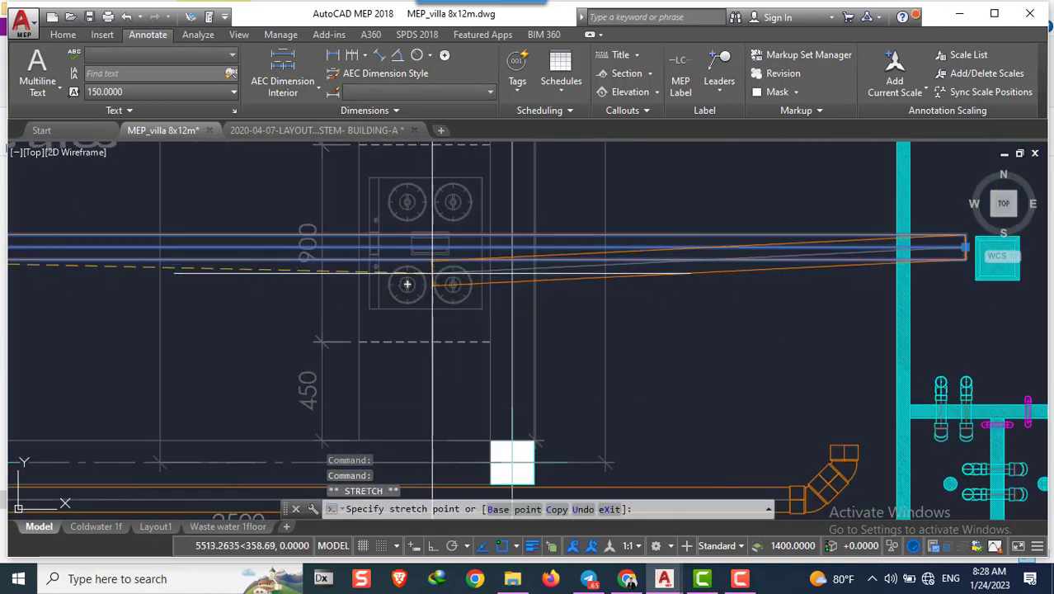
{"action": "key", "text": "F8"}
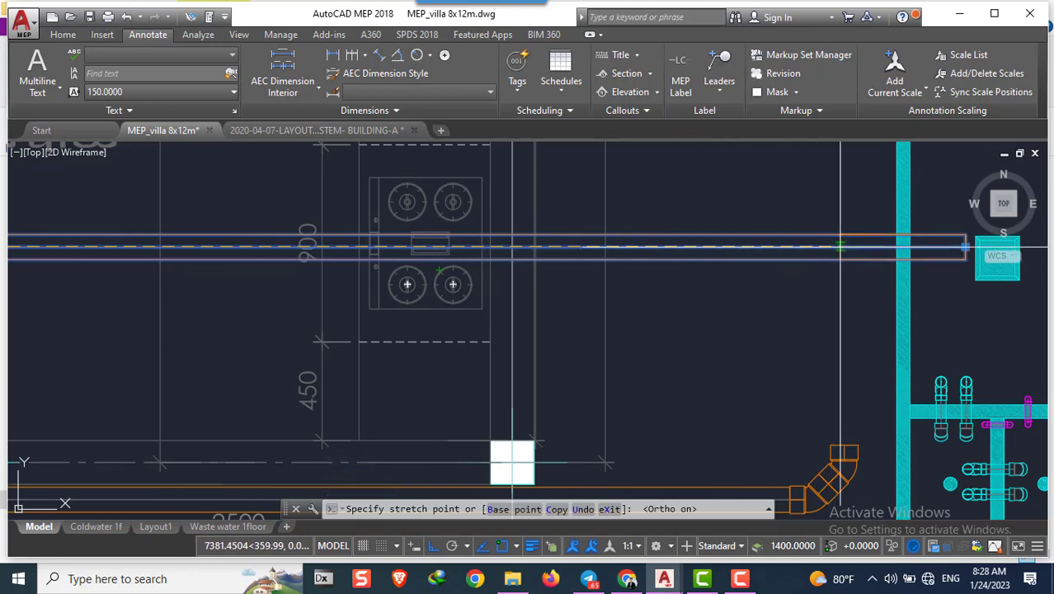
{"action": "key", "text": "Escape"}
{"action": "key", "text": "Escape"}
{"action": "key", "text": "Escape"}
{"action": "scroll", "coordinate": [764, 331], "scroll_direction": "up", "scroll_amount": 3}
Start a ray guide line at the elbow, then cancel it
{"action": "scroll", "coordinate": [760, 303], "scroll_direction": "up", "scroll_amount": 2}
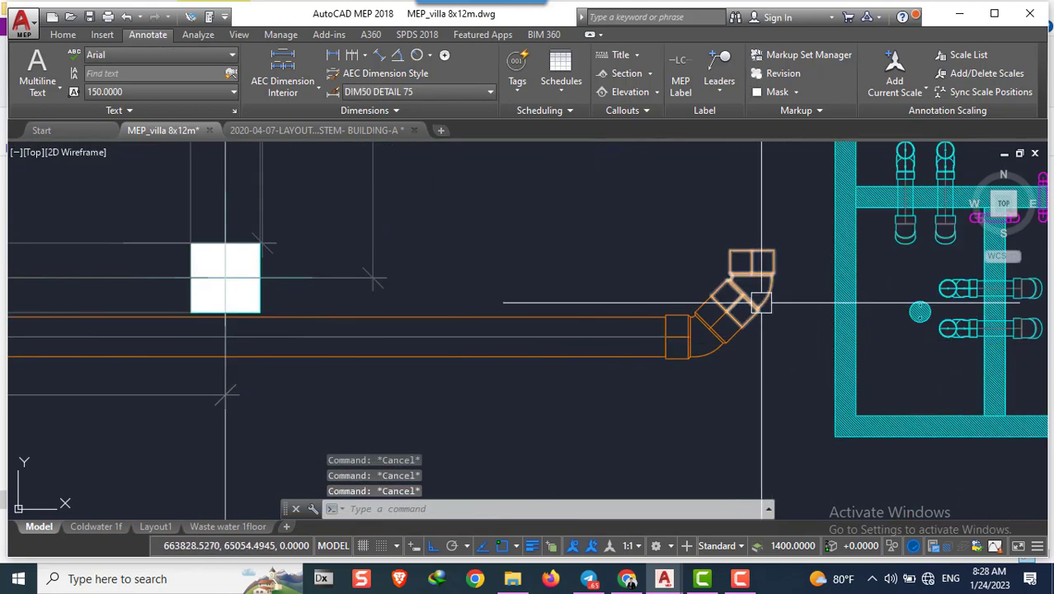
{"action": "scroll", "coordinate": [760, 303], "scroll_direction": "down", "scroll_amount": 3}
{"action": "scroll", "coordinate": [751, 281], "scroll_direction": "down", "scroll_amount": 3}
{"action": "type", "text": "ra"}
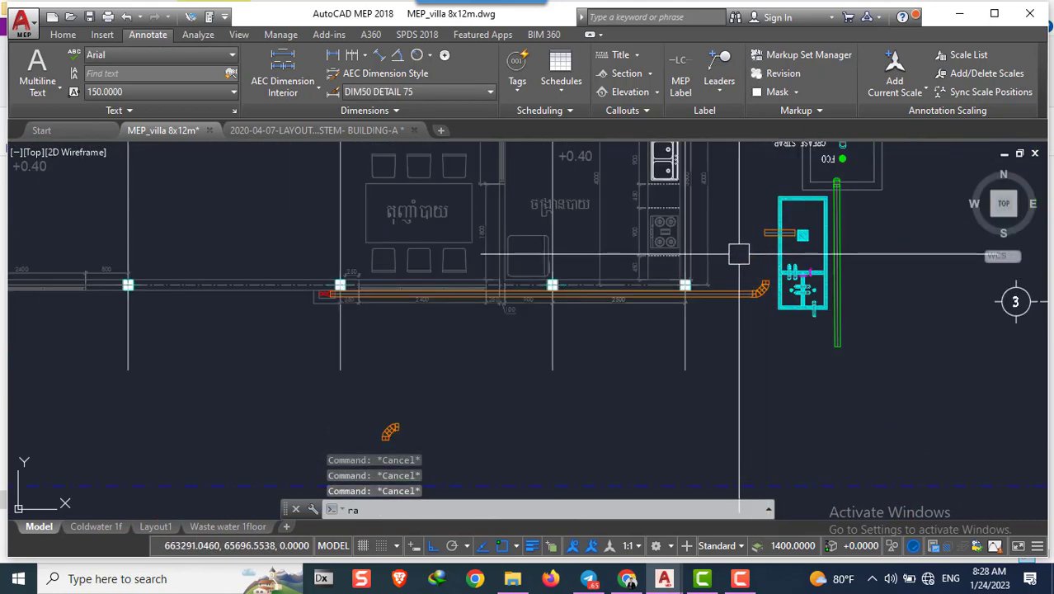
{"action": "type", "text": "y"}
{"action": "key", "text": "Return"}
{"action": "scroll", "coordinate": [750, 297], "scroll_direction": "up", "scroll_amount": 3}
{"action": "left_click", "coordinate": [761, 330]}
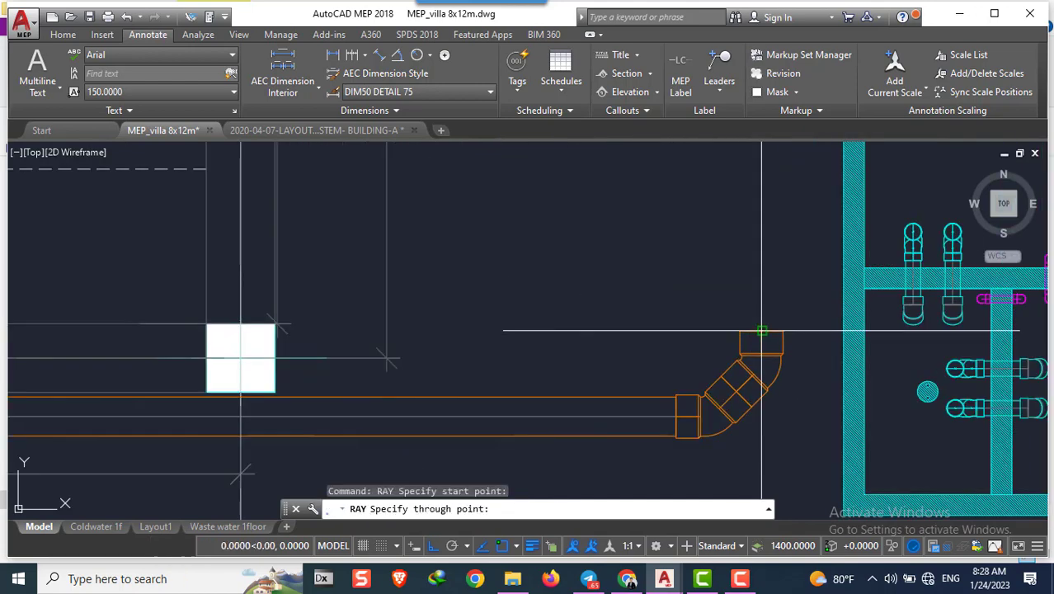
{"action": "scroll", "coordinate": [751, 248], "scroll_direction": "down", "scroll_amount": 3}
{"action": "key", "text": "Escape"}
{"action": "key", "text": "Escape"}
{"action": "key", "text": "Escape"}
{"action": "scroll", "coordinate": [655, 210], "scroll_direction": "up", "scroll_amount": 3}
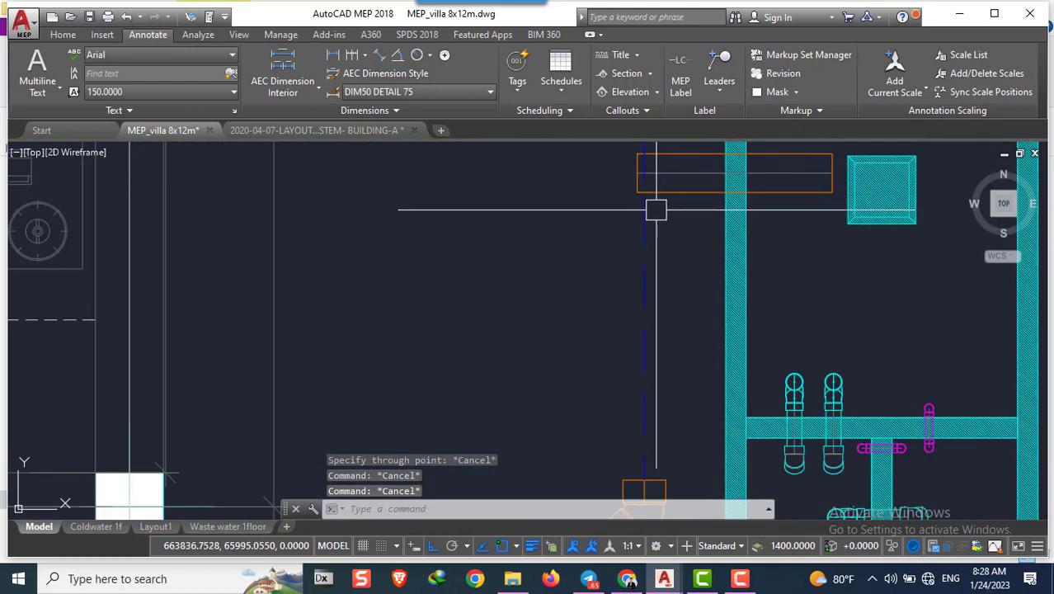
{"action": "scroll", "coordinate": [656, 209], "scroll_direction": "down", "scroll_amount": 3}
{"action": "scroll", "coordinate": [638, 254], "scroll_direction": "up", "scroll_amount": 3}
Select the 45° elbow and move it onto the orange soil pipe
{"action": "left_click", "coordinate": [577, 248]}
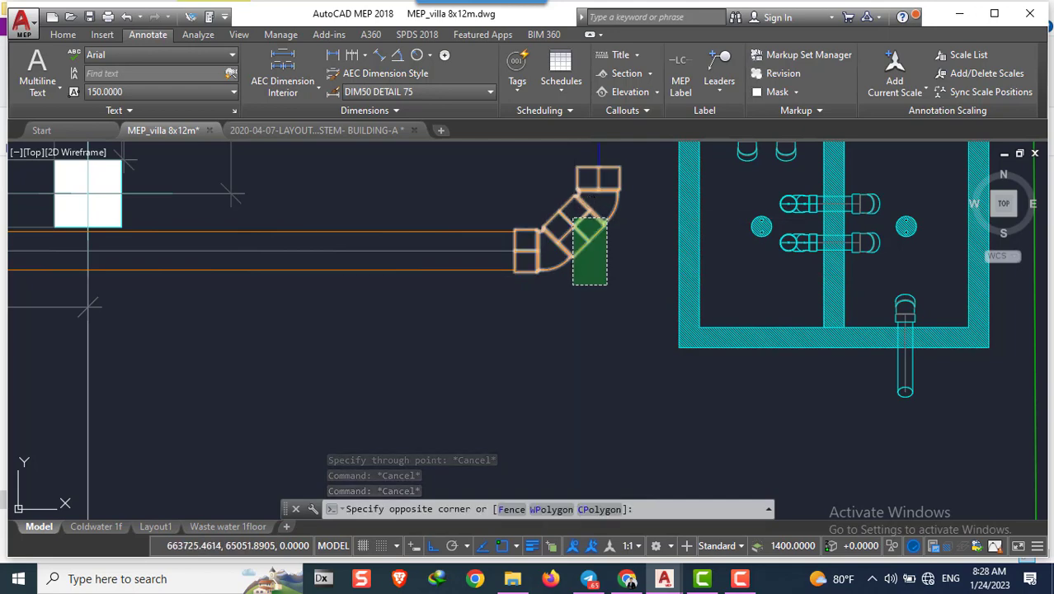
{"action": "scroll", "coordinate": [577, 247], "scroll_direction": "down", "scroll_amount": 5}
{"action": "type", "text": "cc"}
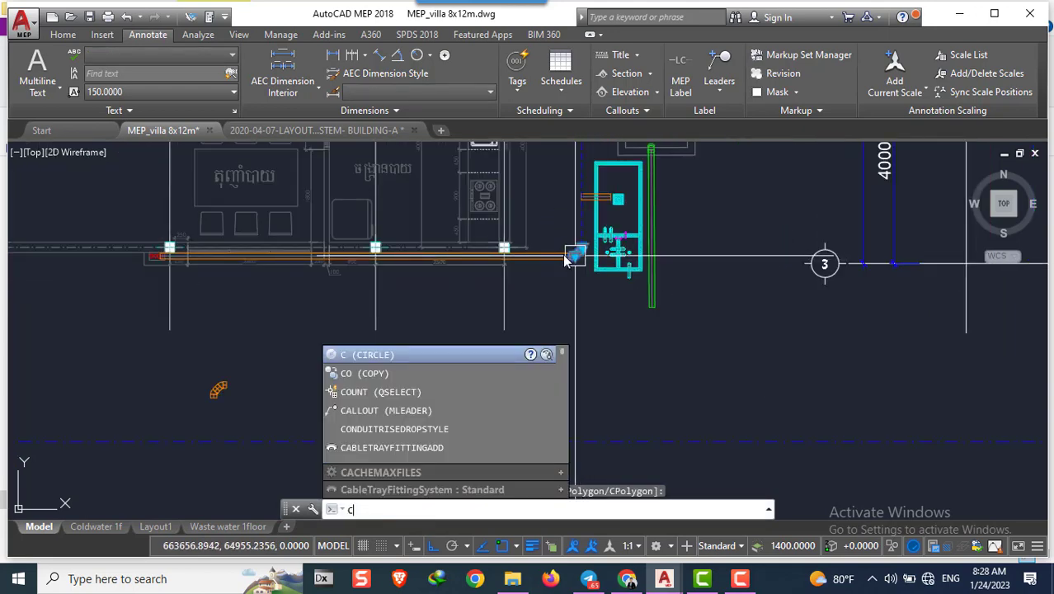
{"action": "scroll", "coordinate": [569, 258], "scroll_direction": "up", "scroll_amount": 5}
{"action": "key", "text": "Escape"}
{"action": "key", "text": "Escape"}
{"action": "scroll", "coordinate": [582, 264], "scroll_direction": "up", "scroll_amount": 2}
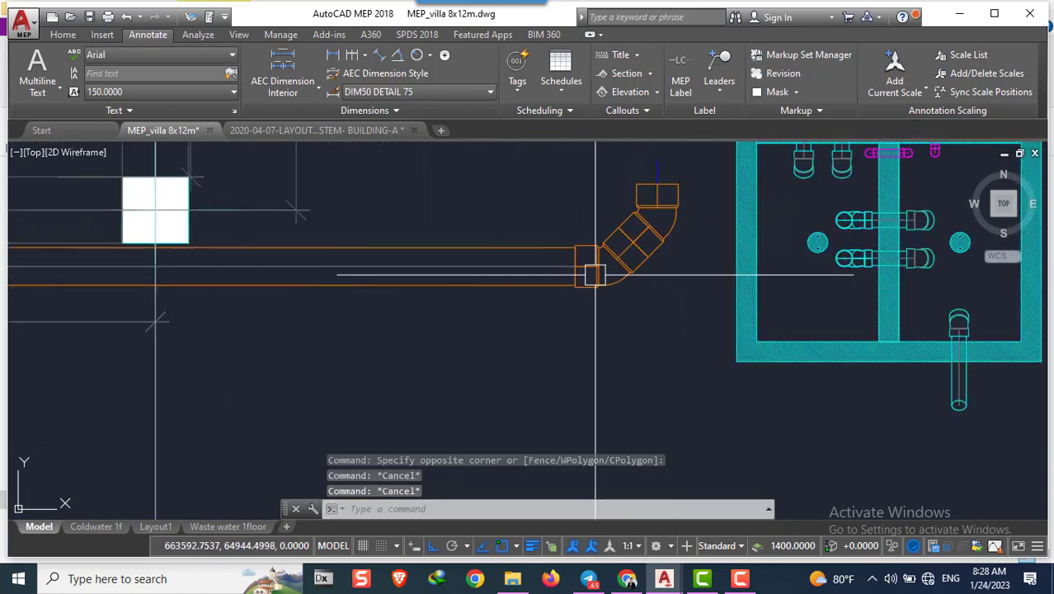
{"action": "type", "text": "M"}
{"action": "key", "text": "Return"}
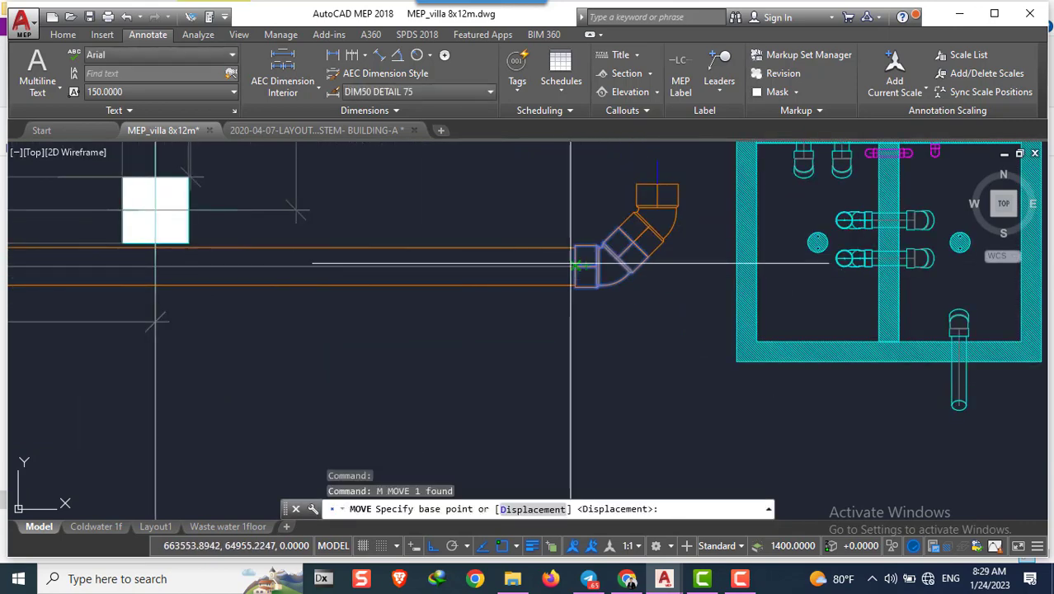
{"action": "left_click", "coordinate": [575, 266]}
{"action": "scroll", "coordinate": [487, 247], "scroll_direction": "down", "scroll_amount": 2}
{"action": "scroll", "coordinate": [499, 243], "scroll_direction": "down", "scroll_amount": 2}
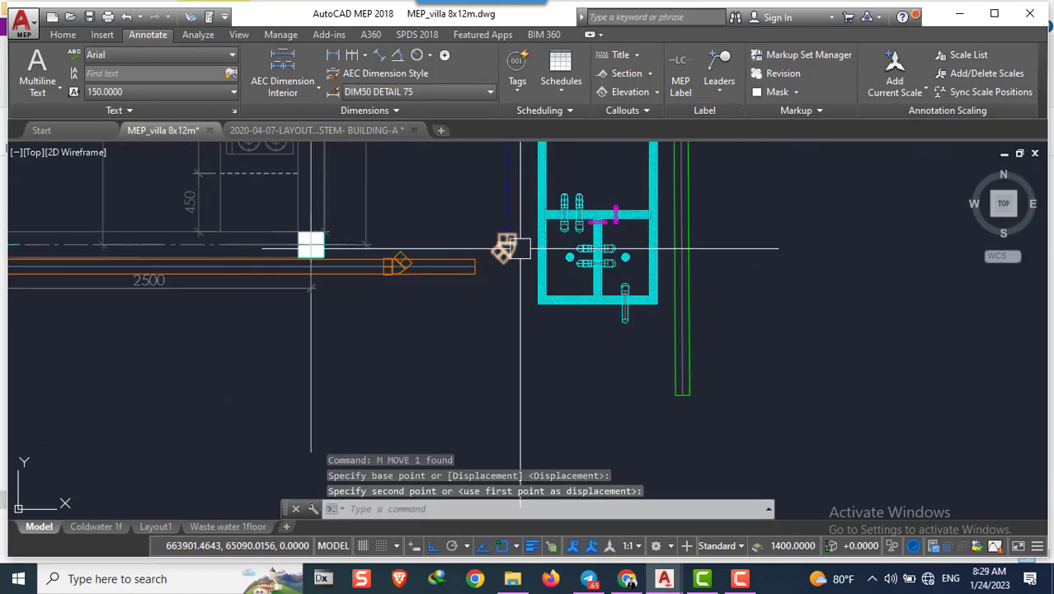
{"action": "key", "text": "Escape"}
{"action": "scroll", "coordinate": [404, 257], "scroll_direction": "up", "scroll_amount": 2}
Draw a diagonal ray from the elbow on the pipe toward the grease trap
{"action": "type", "text": "ray"}
{"action": "key", "text": "Return"}
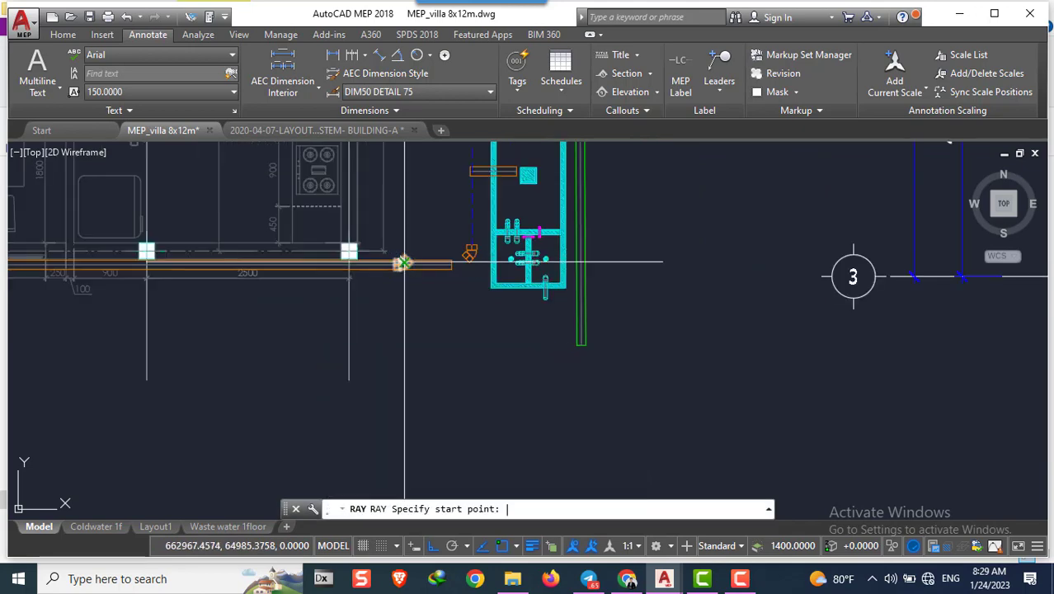
{"action": "scroll", "coordinate": [405, 255], "scroll_direction": "up", "scroll_amount": 2}
{"action": "left_click", "coordinate": [397, 264]}
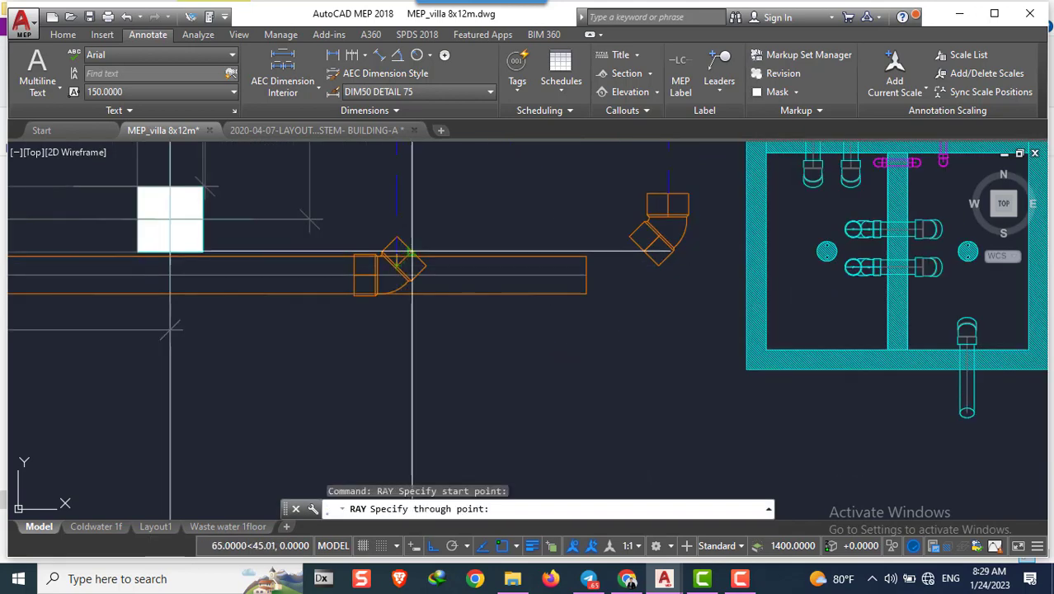
{"action": "scroll", "coordinate": [412, 252], "scroll_direction": "down", "scroll_amount": 2}
{"action": "key", "text": "Escape"}
{"action": "key", "text": "Escape"}
{"action": "key", "text": "Escape"}
{"action": "scroll", "coordinate": [478, 223], "scroll_direction": "up", "scroll_amount": 1}
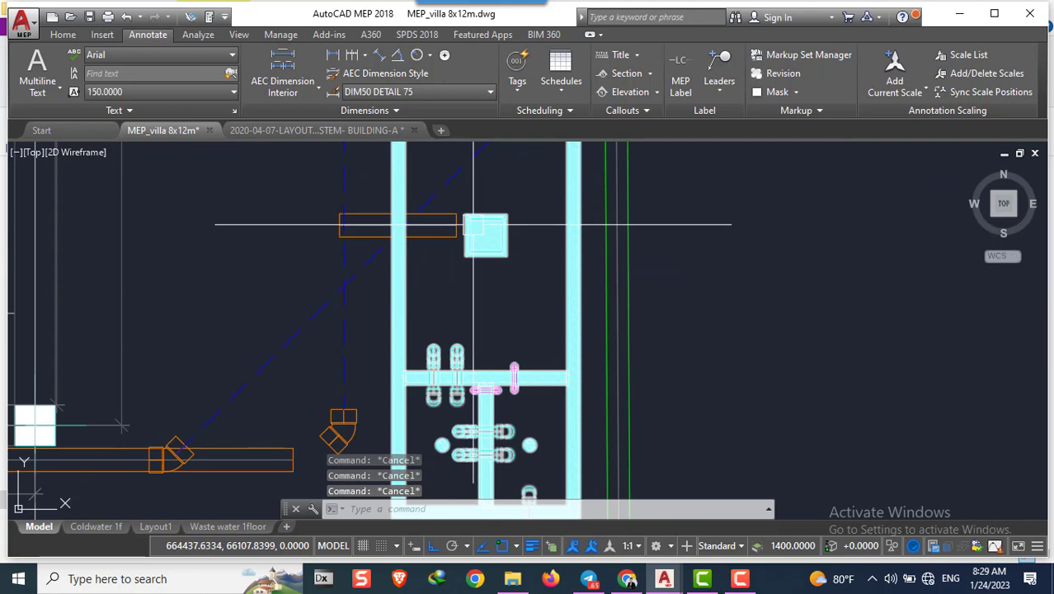
{"action": "scroll", "coordinate": [523, 222], "scroll_direction": "down", "scroll_amount": 3}
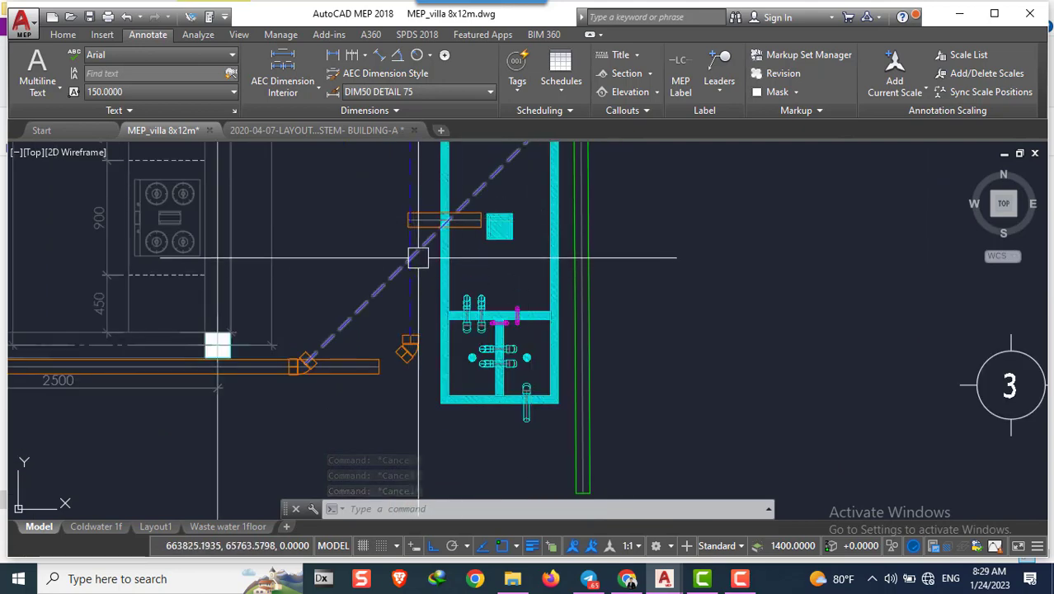
{"action": "scroll", "coordinate": [405, 361], "scroll_direction": "up", "scroll_amount": 2}
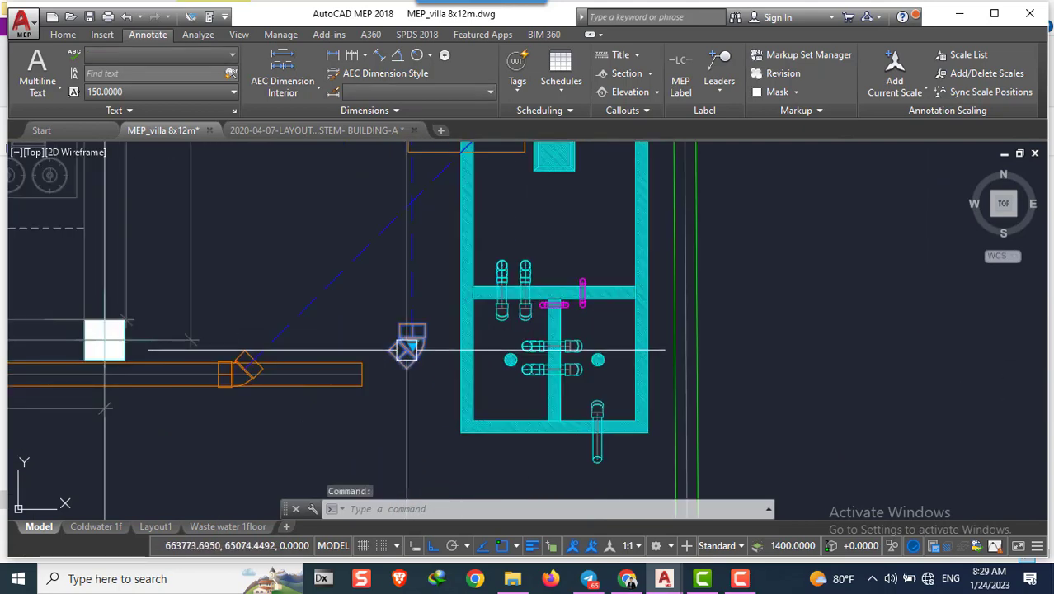
Mirror the elbow fitting across a vertical line and discard the original
{"action": "type", "text": "ro"}
{"action": "key", "text": "Return"}
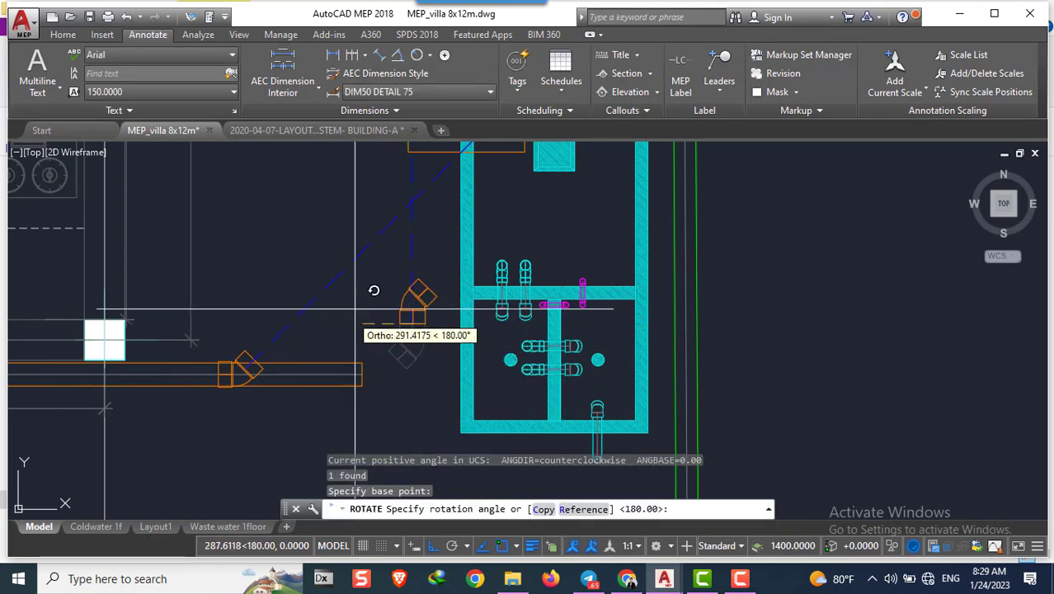
{"action": "key", "text": "Escape"}
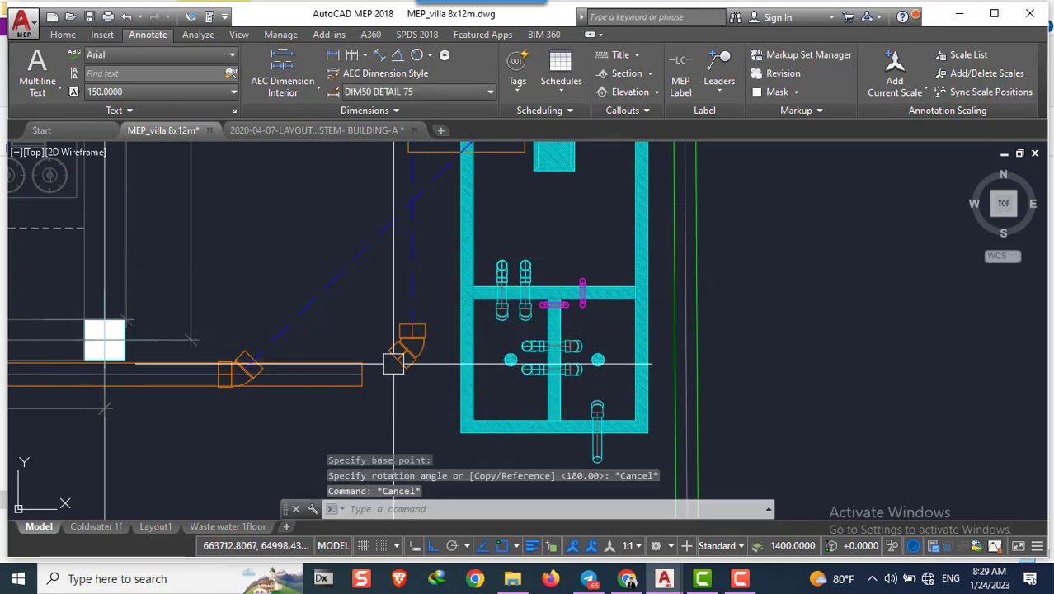
{"action": "left_click", "coordinate": [403, 353]}
{"action": "type", "text": "mi"}
{"action": "key", "text": "Return"}
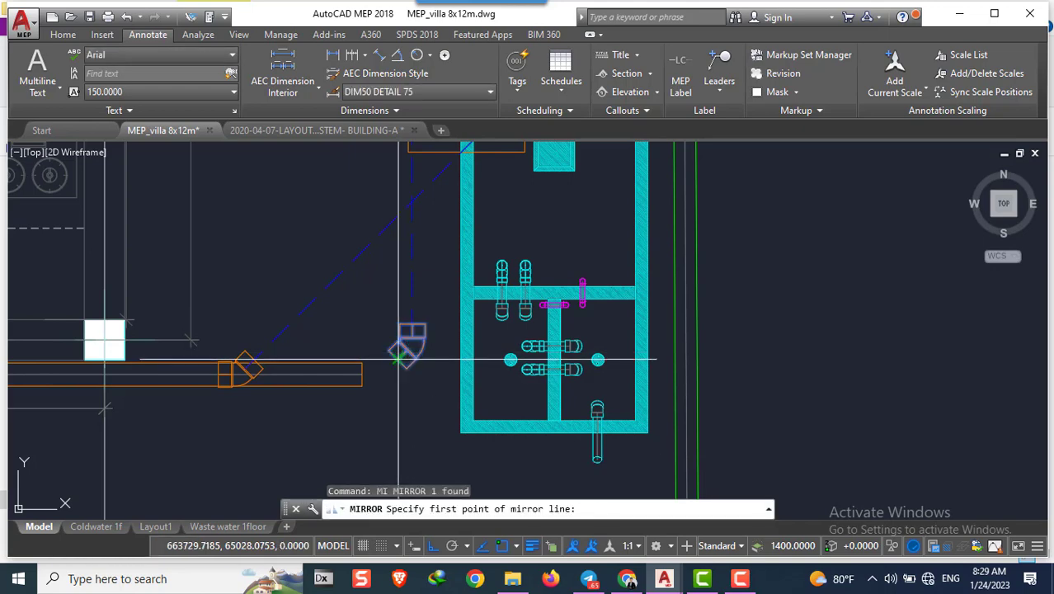
{"action": "left_click", "coordinate": [394, 360]}
{"action": "left_click", "coordinate": [390, 316]}
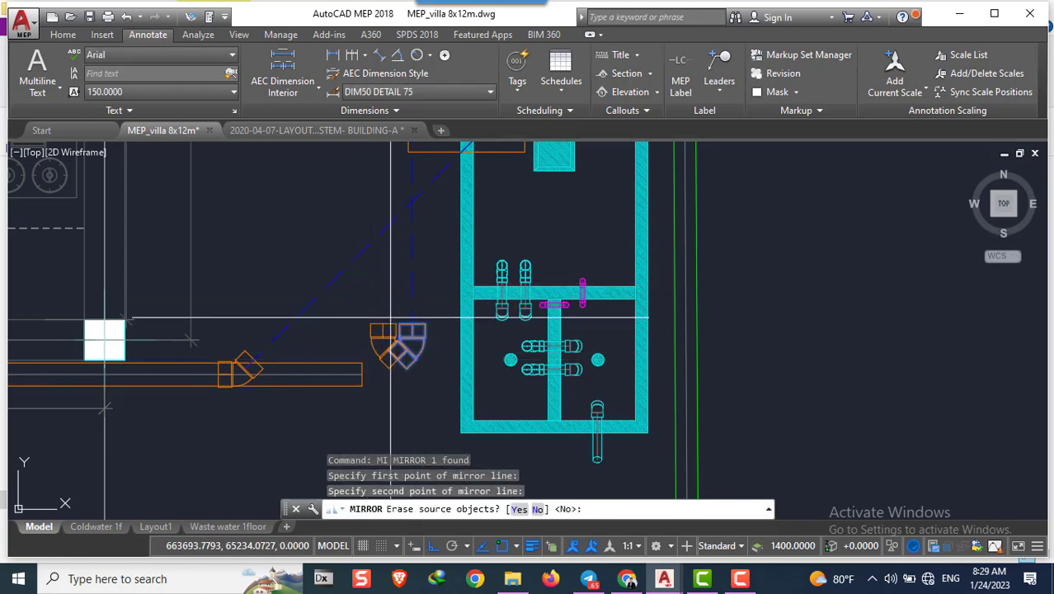
{"action": "type", "text": "y"}
{"action": "key", "text": "Return"}
Rotate the mirrored elbow about its connection point to the new angle
{"action": "type", "text": "ro"}
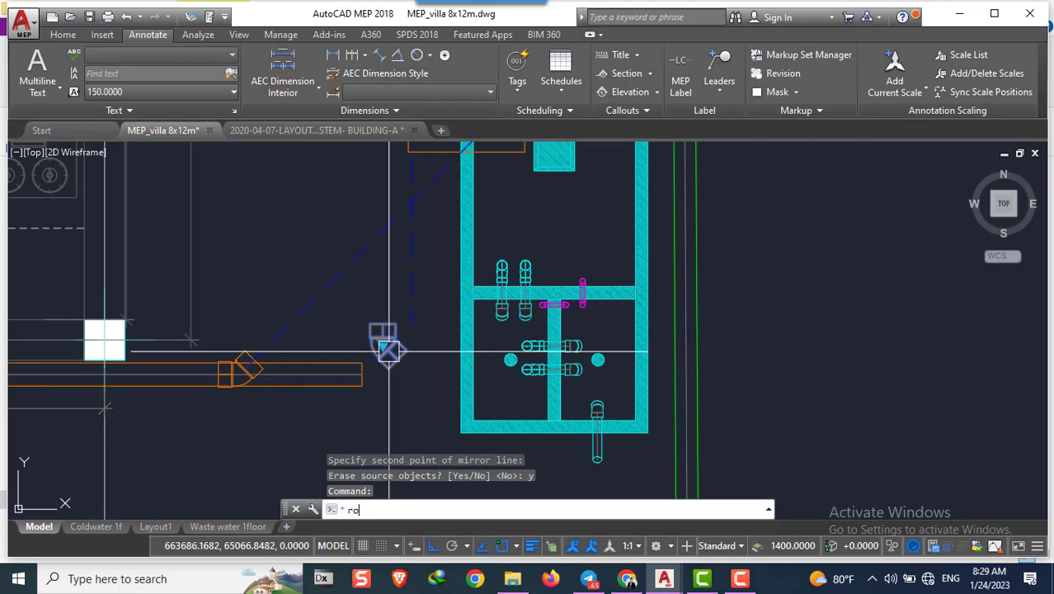
{"action": "left_click", "coordinate": [398, 360]}
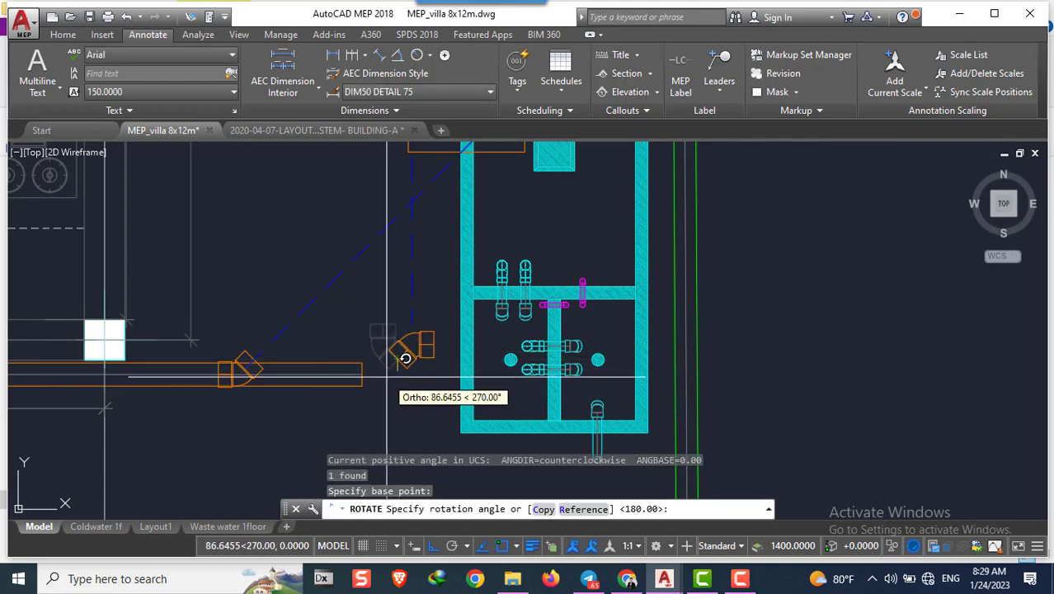
{"action": "left_click", "coordinate": [405, 358]}
{"action": "left_click", "coordinate": [401, 350]}
{"action": "type", "text": "m"}
{"action": "key", "text": "Return"}
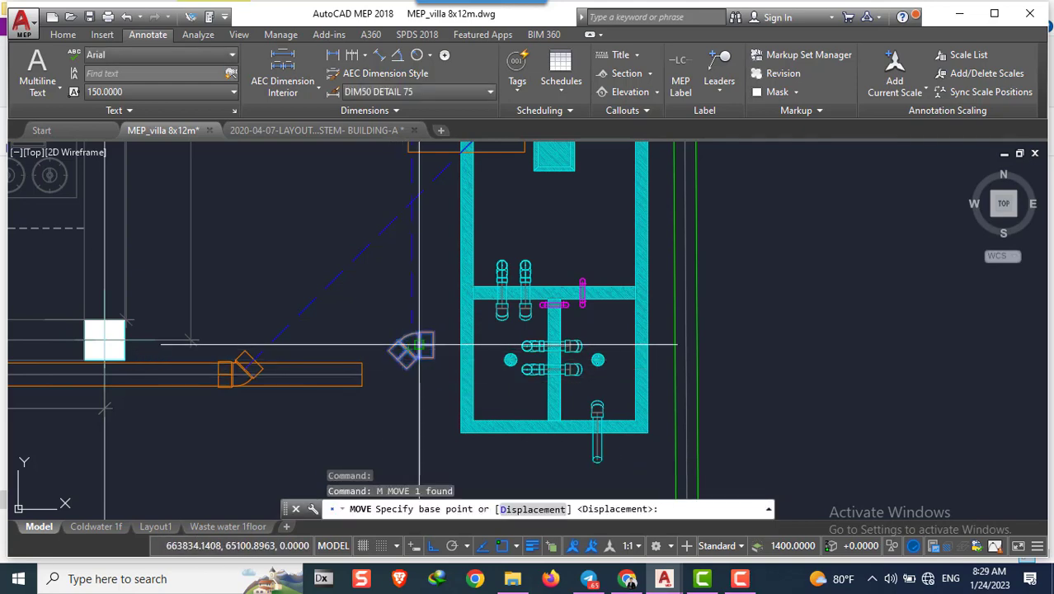
{"action": "left_click", "coordinate": [420, 345]}
{"action": "scroll", "coordinate": [419, 224], "scroll_direction": "down", "scroll_amount": 1}
{"action": "scroll", "coordinate": [428, 193], "scroll_direction": "down", "scroll_amount": 1}
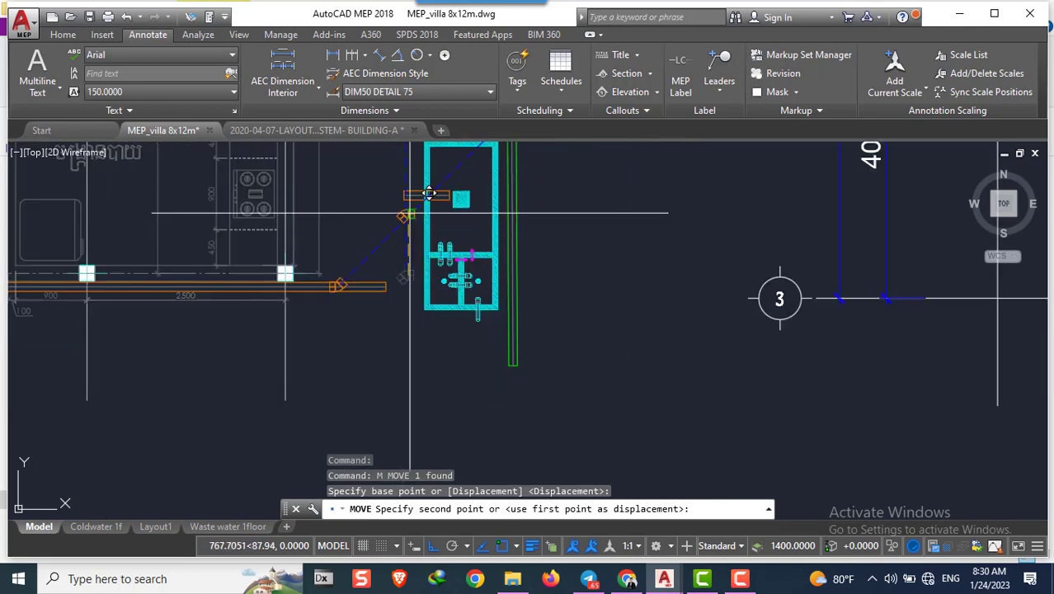
{"action": "scroll", "coordinate": [428, 193], "scroll_direction": "up", "scroll_amount": 1}
{"action": "key", "text": "Escape"}
Move the elbow and its adjoining piece near the grease trap pipe
{"action": "scroll", "coordinate": [341, 287], "scroll_direction": "up", "scroll_amount": 3}
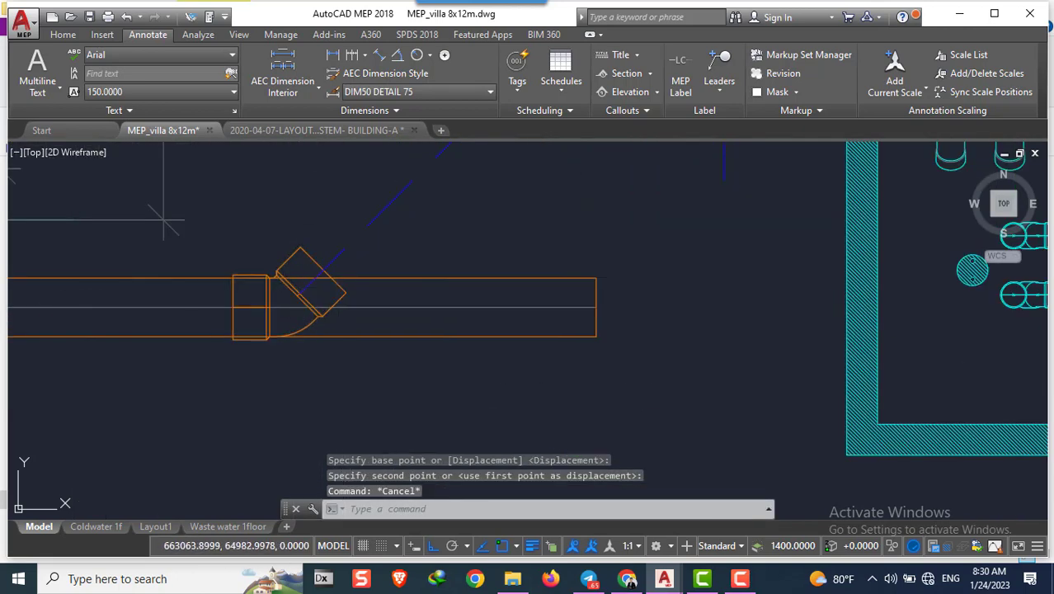
{"action": "left_click", "coordinate": [310, 284]}
{"action": "left_click", "coordinate": [289, 257]}
{"action": "scroll", "coordinate": [290, 251], "scroll_direction": "down", "scroll_amount": 2}
{"action": "type", "text": "m"}
{"action": "key", "text": "Return"}
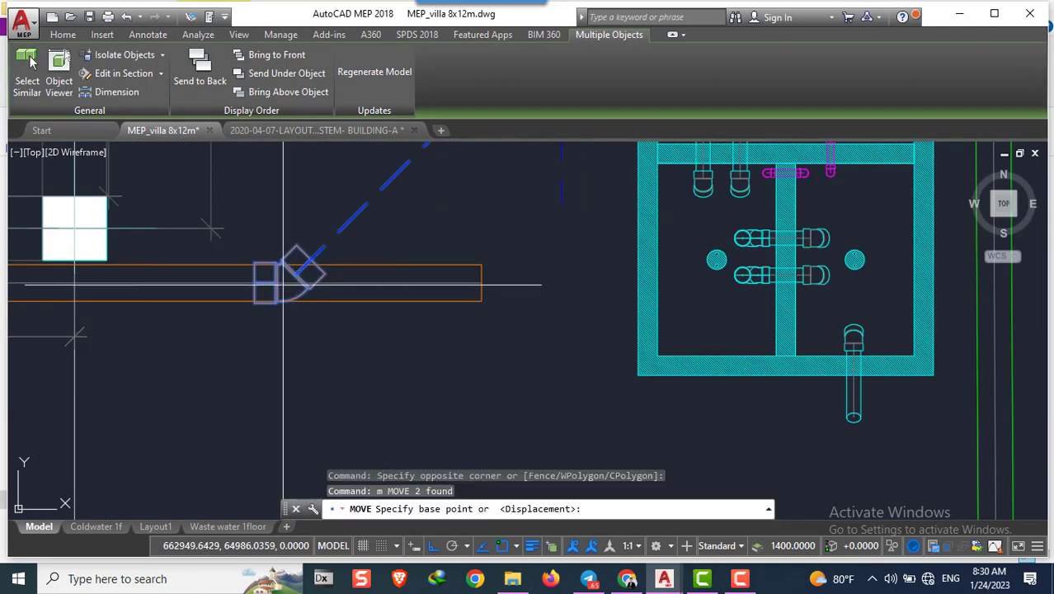
{"action": "left_click", "coordinate": [269, 257]}
{"action": "scroll", "coordinate": [223, 257], "scroll_direction": "down", "scroll_amount": 1}
{"action": "scroll", "coordinate": [338, 272], "scroll_direction": "up", "scroll_amount": 1}
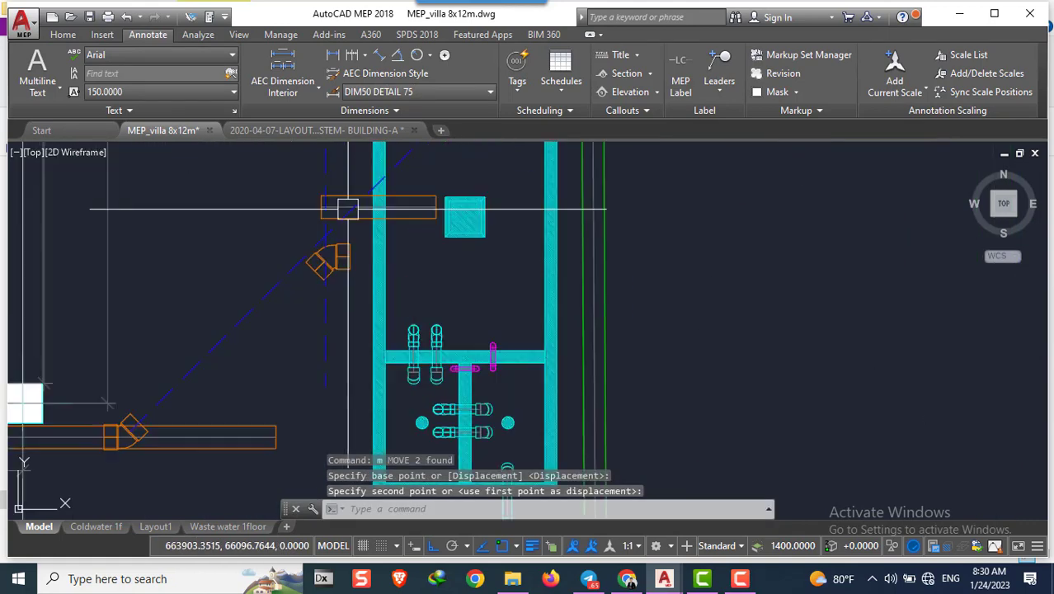
{"action": "left_click", "coordinate": [349, 283]}
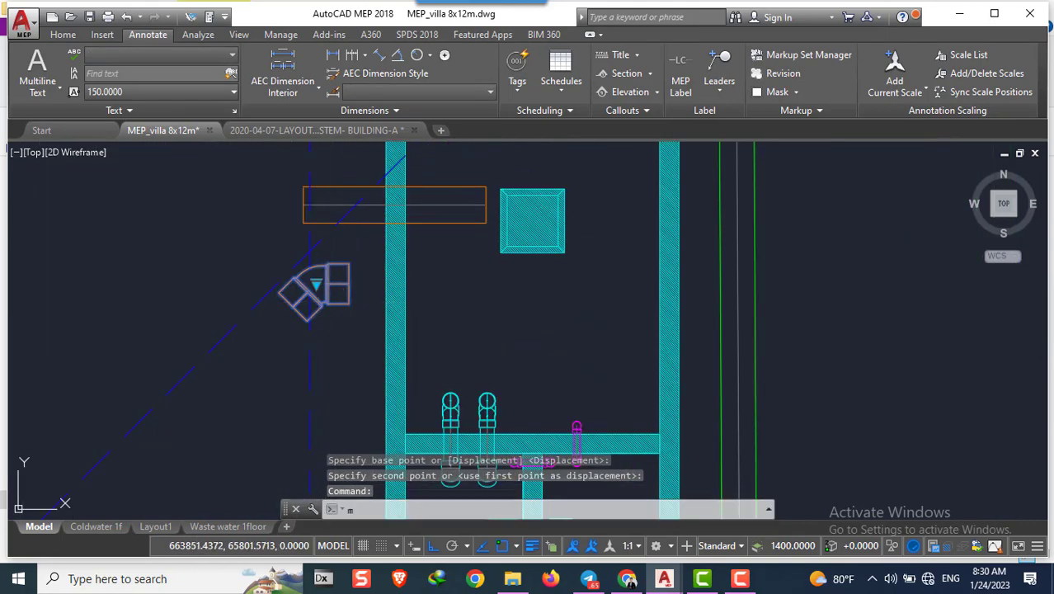
Snap the elbow's connection point onto the short pipe's left end
{"action": "left_click", "coordinate": [349, 283]}
{"action": "type", "text": "m"}
{"action": "key", "text": "Return"}
{"action": "left_click", "coordinate": [348, 283]}
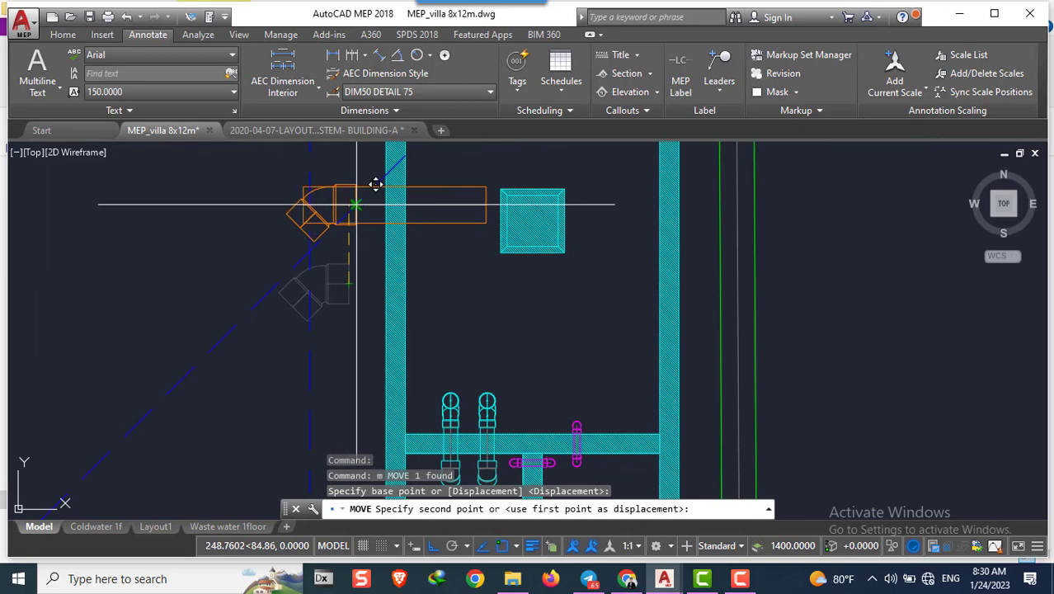
{"action": "left_click", "coordinate": [356, 204]}
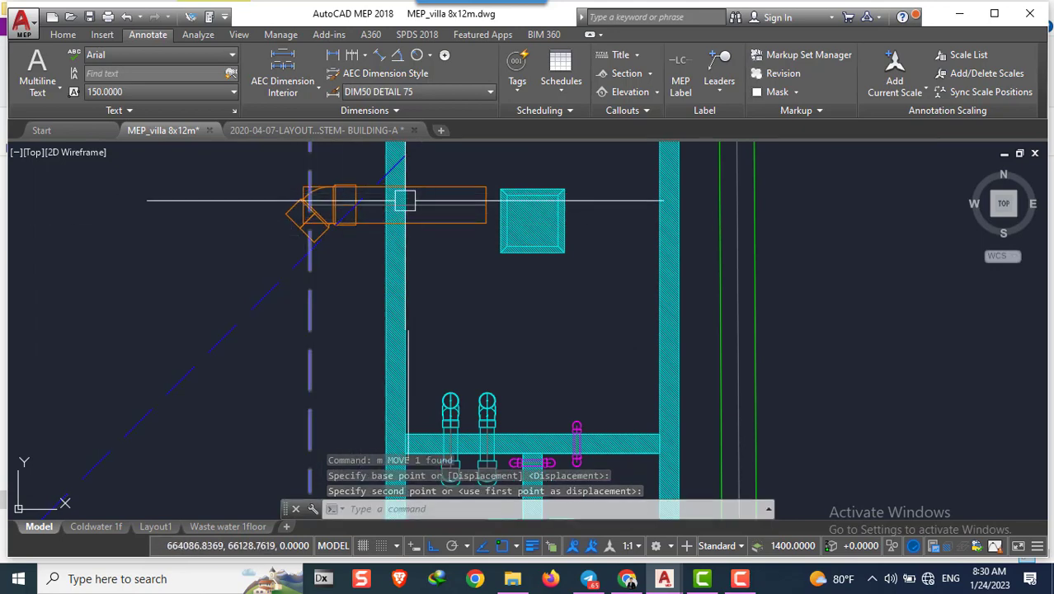
{"action": "scroll", "coordinate": [306, 216], "scroll_direction": "up", "scroll_amount": 4}
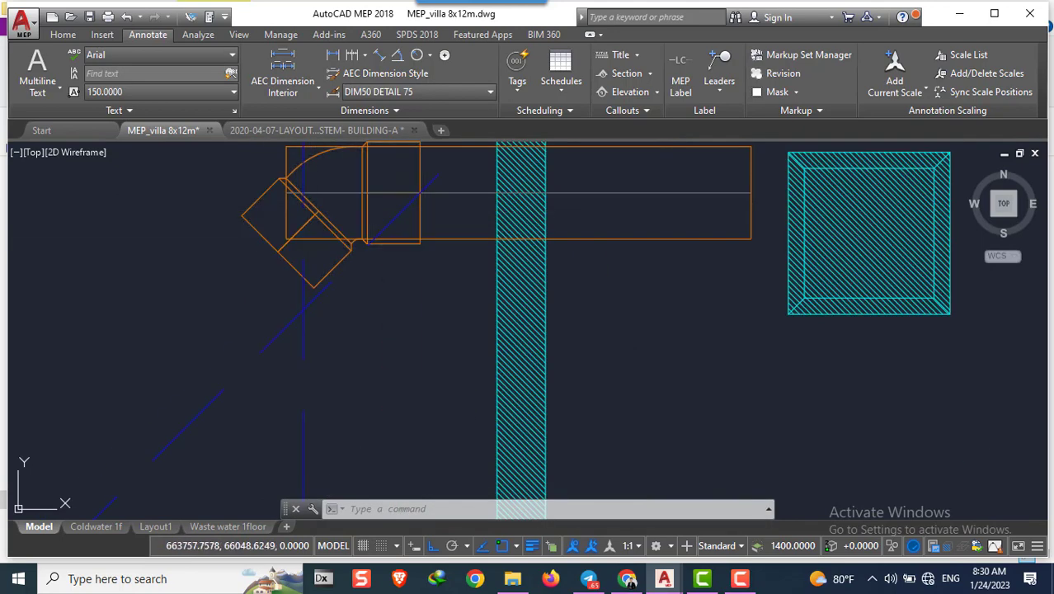
Abandon a move of the elbow and erase the selected object
{"action": "scroll", "coordinate": [346, 204], "scroll_direction": "down", "scroll_amount": 5}
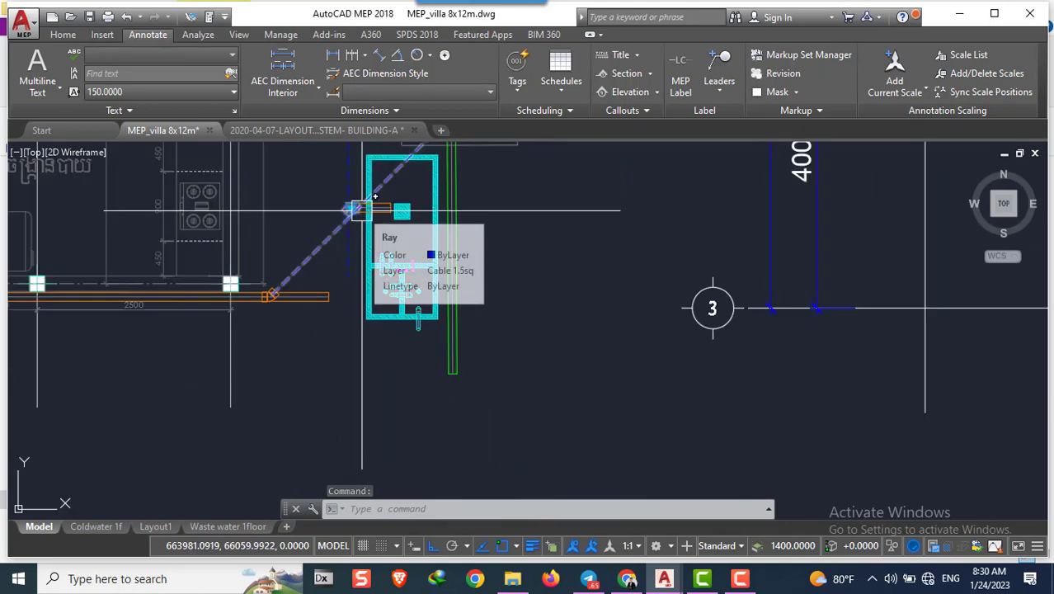
{"action": "scroll", "coordinate": [334, 202], "scroll_direction": "up", "scroll_amount": 2}
{"action": "type", "text": "m"}
{"action": "key", "text": "Return"}
{"action": "scroll", "coordinate": [347, 198], "scroll_direction": "up", "scroll_amount": 3}
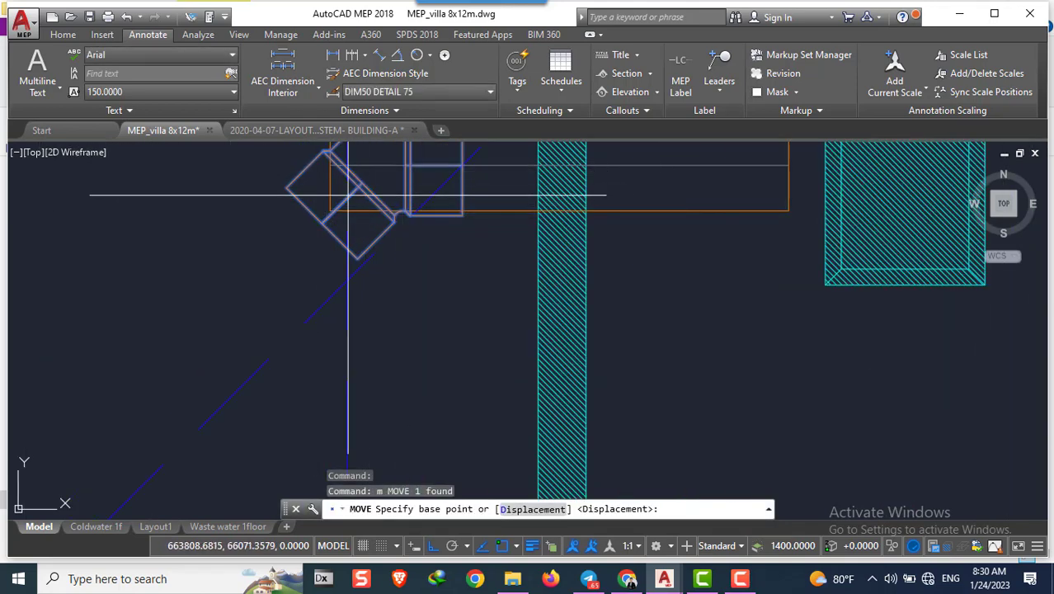
{"action": "left_click", "coordinate": [357, 188]}
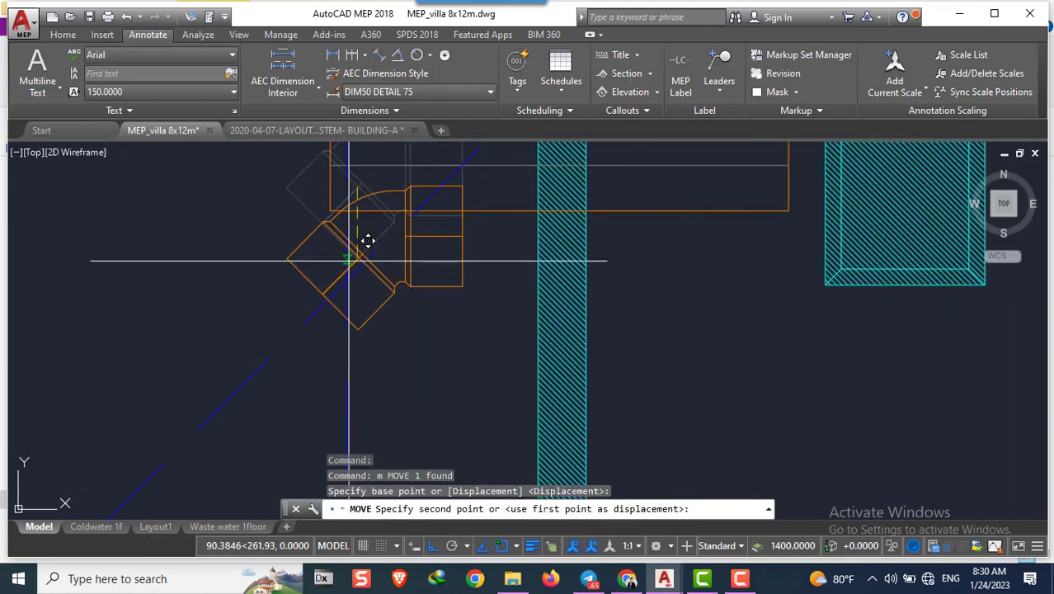
{"action": "scroll", "coordinate": [388, 327], "scroll_direction": "down", "scroll_amount": 4}
{"action": "key", "text": "Escape"}
{"action": "type", "text": "e"}
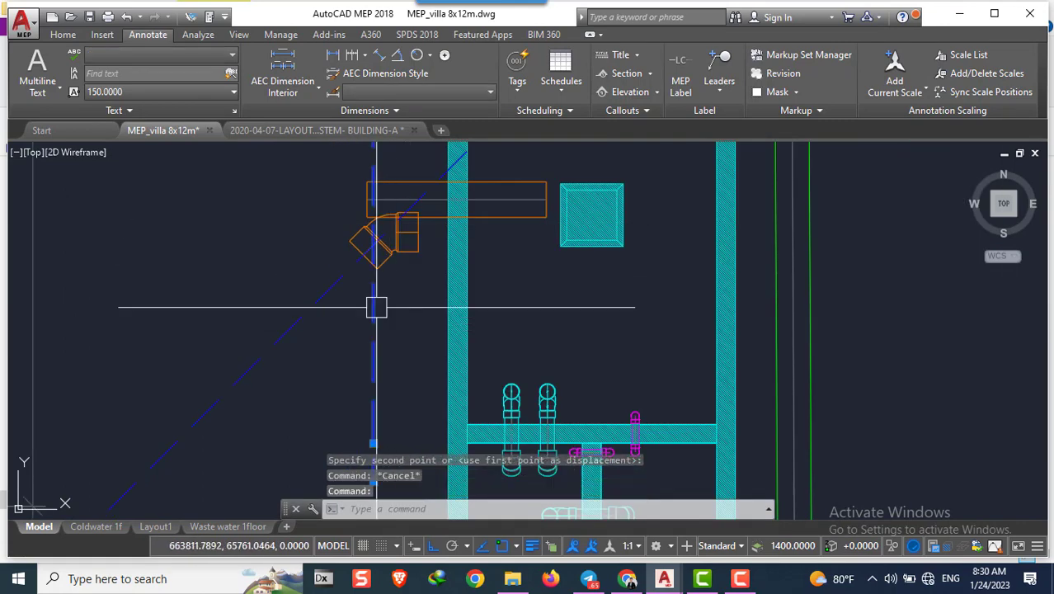
{"action": "key", "text": "Return"}
{"action": "key", "text": "Escape"}
{"action": "key", "text": "Escape"}
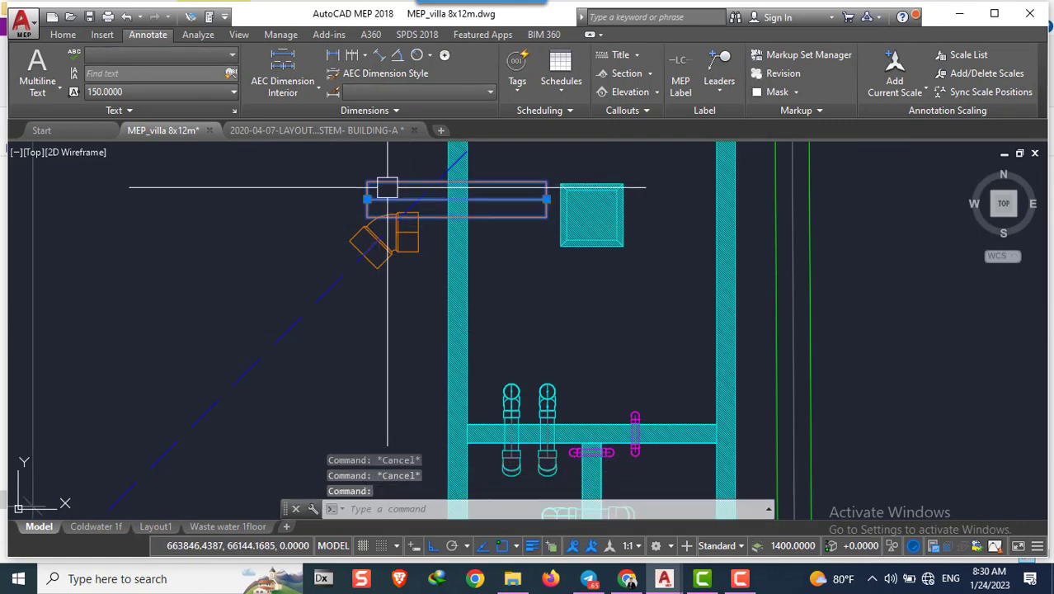
Move the short pipe beside the grease trap to line up with the elbow
{"action": "type", "text": "m"}
{"action": "key", "text": "Return"}
{"action": "left_click", "coordinate": [368, 199]}
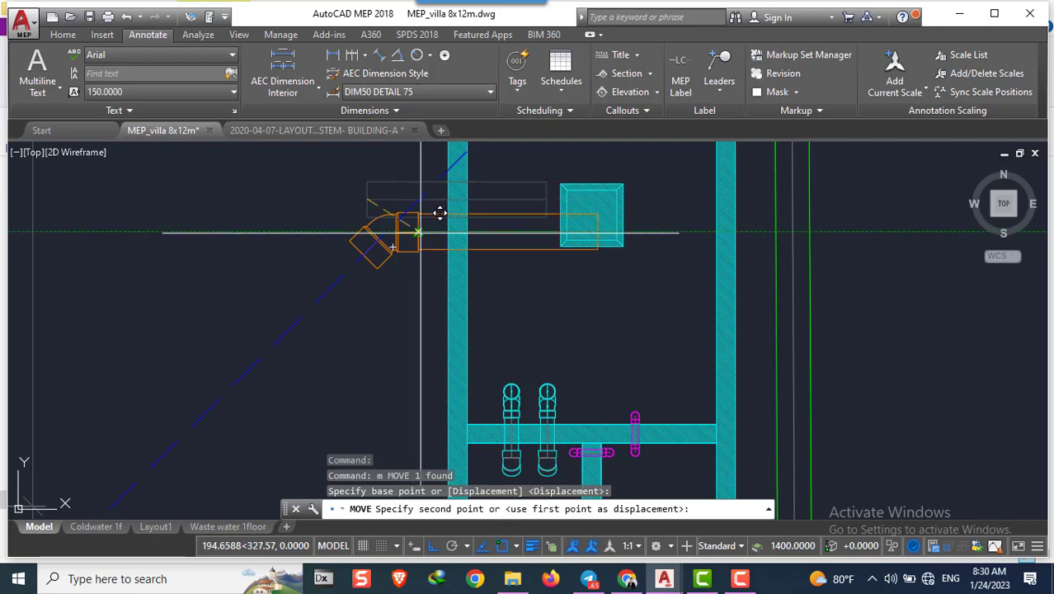
{"action": "key", "text": "Escape"}
{"action": "scroll", "coordinate": [515, 248], "scroll_direction": "down", "scroll_amount": 2}
{"action": "left_click", "coordinate": [511, 238]}
{"action": "left_click", "coordinate": [565, 239]}
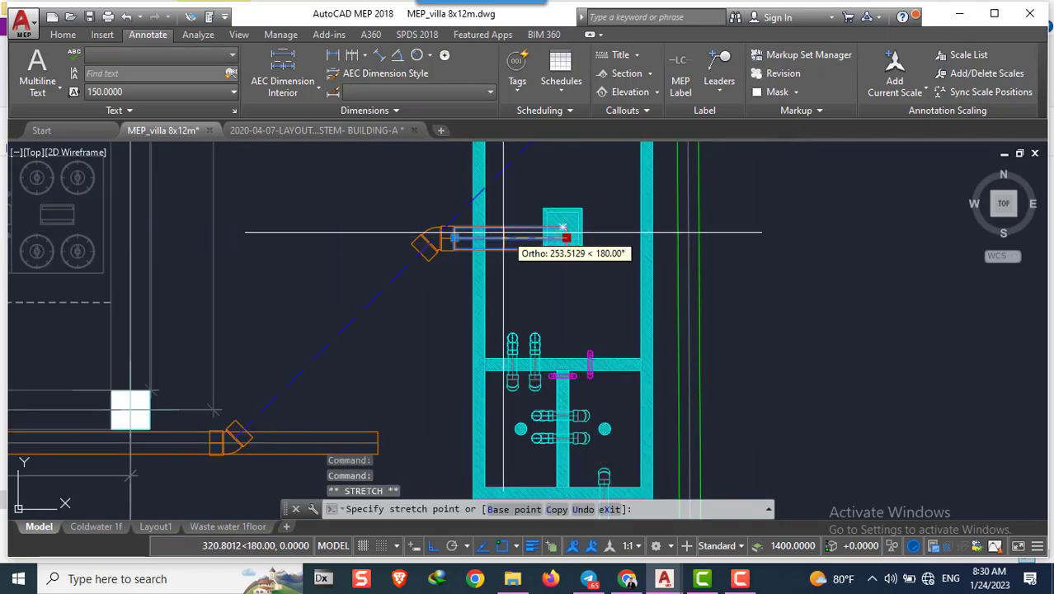
{"action": "key", "text": "Escape"}
Try grip-stretching the wall pipe's end, then cancel and clear the selection
{"action": "scroll", "coordinate": [577, 206], "scroll_direction": "down", "scroll_amount": 2}
{"action": "scroll", "coordinate": [634, 190], "scroll_direction": "down", "scroll_amount": 2}
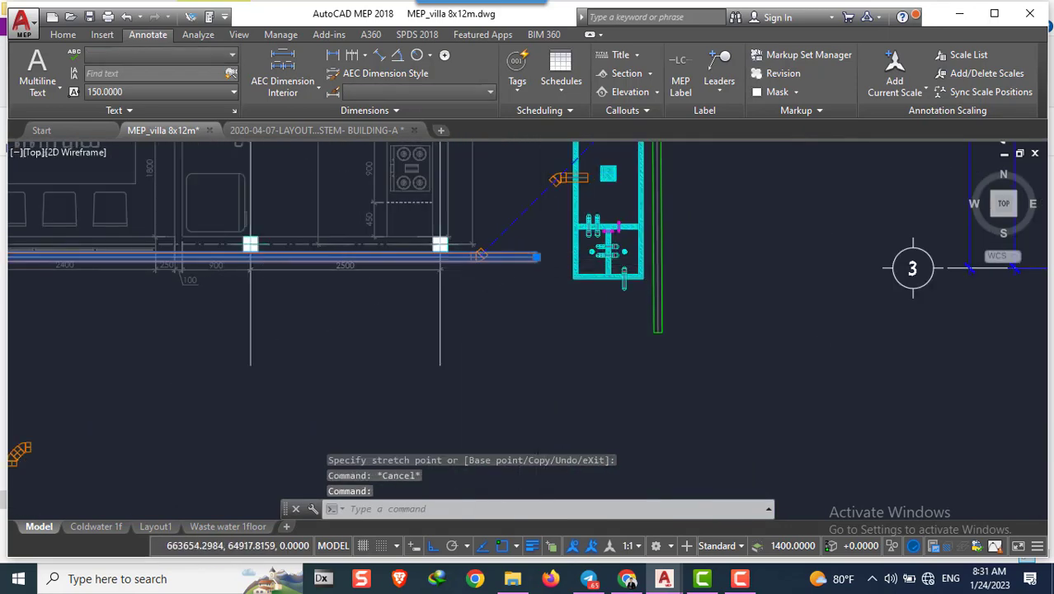
{"action": "scroll", "coordinate": [534, 255], "scroll_direction": "up", "scroll_amount": 1}
{"action": "left_click", "coordinate": [531, 253]}
{"action": "scroll", "coordinate": [460, 256], "scroll_direction": "up", "scroll_amount": 5}
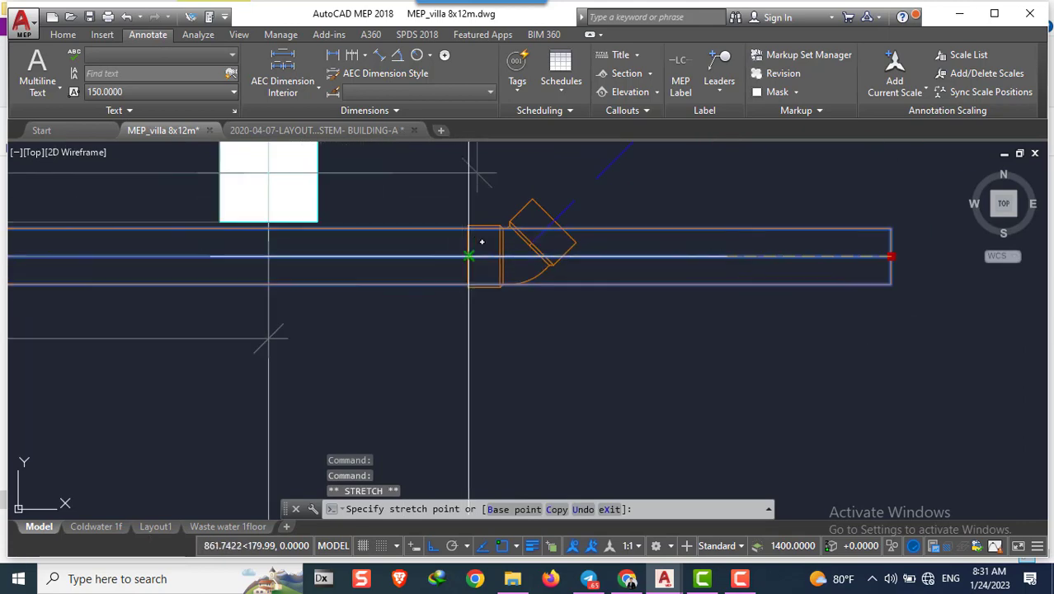
{"action": "scroll", "coordinate": [468, 255], "scroll_direction": "down", "scroll_amount": 1}
{"action": "key", "text": "Escape"}
{"action": "key", "text": "Escape"}
{"action": "key", "text": "Escape"}
{"action": "scroll", "coordinate": [430, 261], "scroll_direction": "down", "scroll_amount": 3}
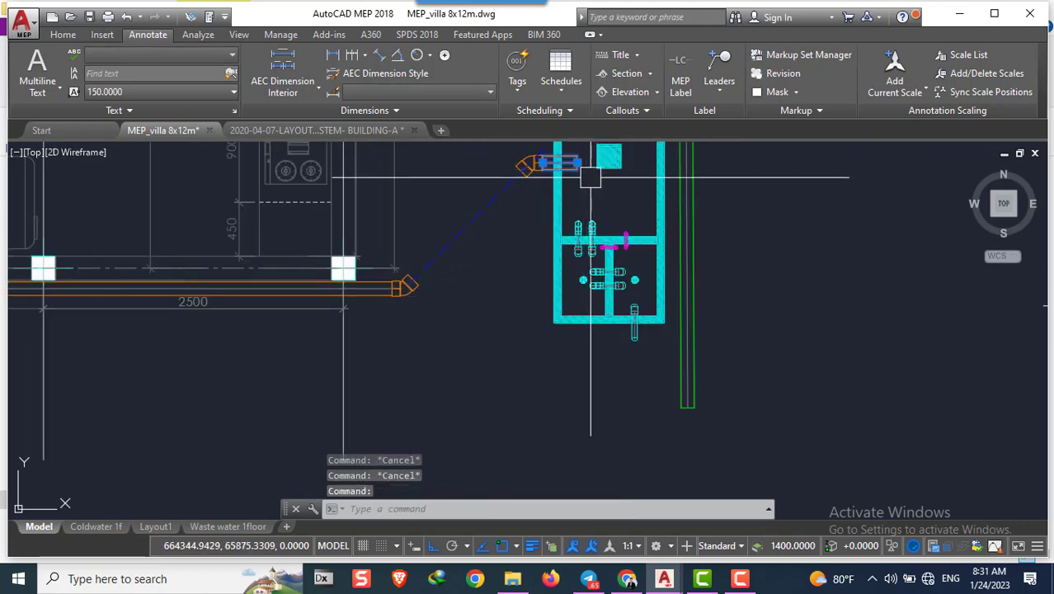
Copy the short pipe left of the upper elbow and stretch its end diagonally to the lower elbow
{"action": "type", "text": "co"}
{"action": "key", "text": "Return"}
{"action": "scroll", "coordinate": [590, 175], "scroll_direction": "up", "scroll_amount": 2}
{"action": "left_click", "coordinate": [567, 169]}
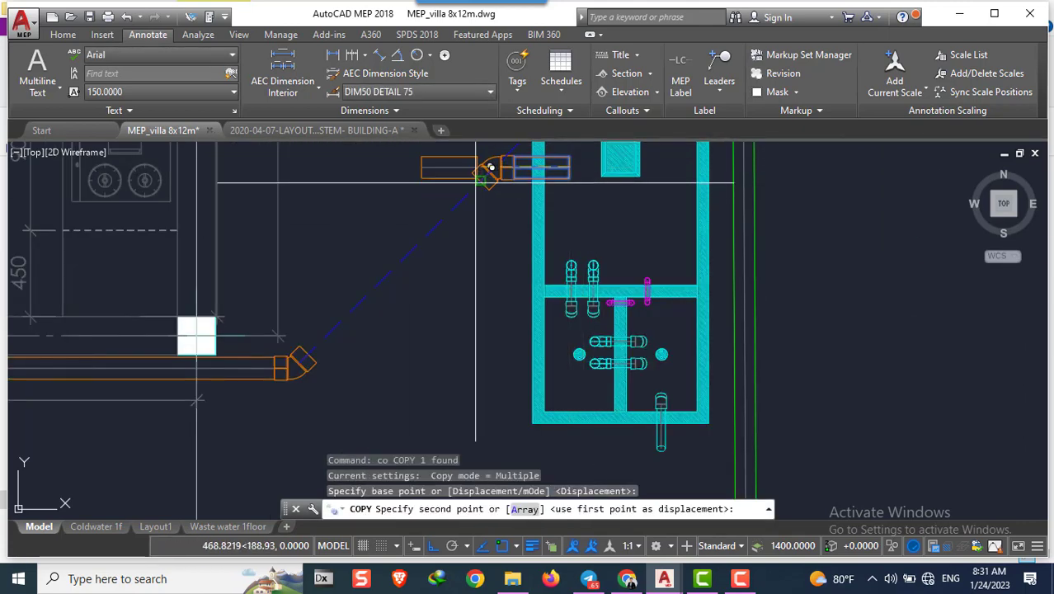
{"action": "left_click", "coordinate": [475, 181]}
{"action": "key", "text": "Escape"}
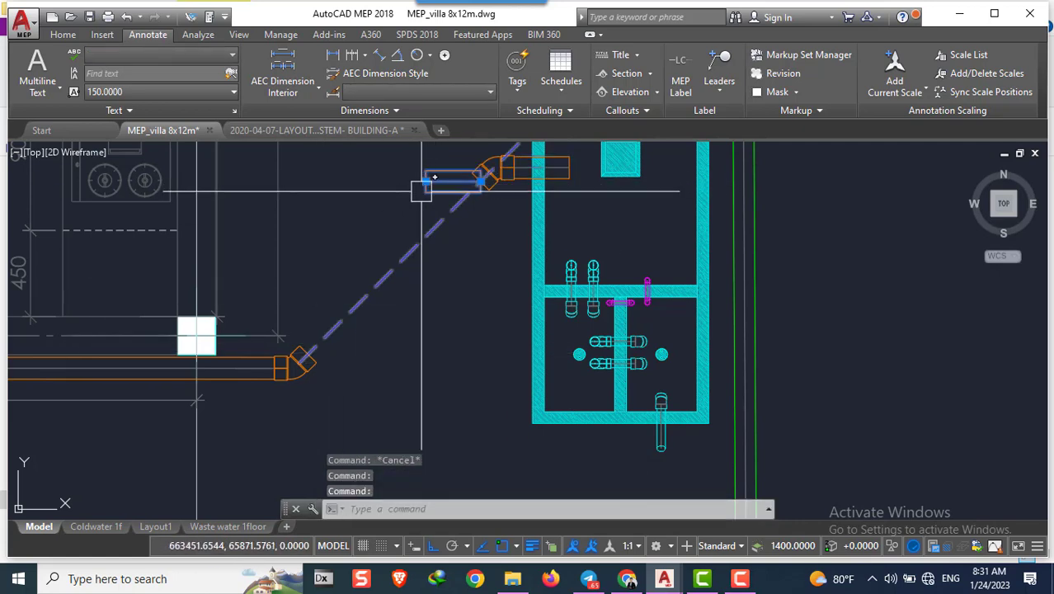
{"action": "left_click", "coordinate": [426, 182]}
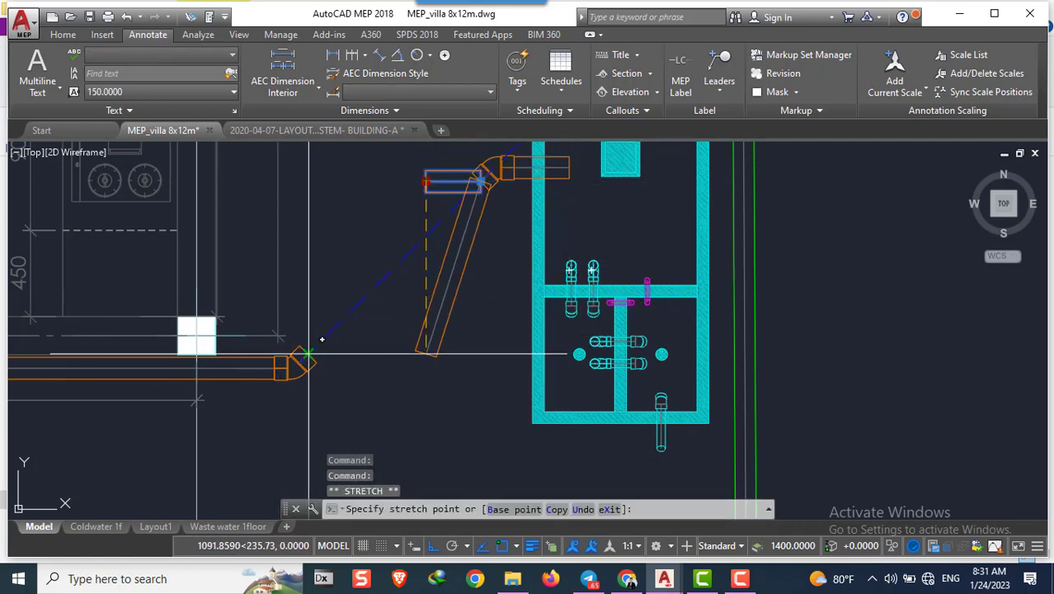
{"action": "key", "text": "Escape"}
{"action": "key", "text": "Escape"}
{"action": "key", "text": "Escape"}
{"action": "scroll", "coordinate": [471, 301], "scroll_direction": "down", "scroll_amount": 4}
{"action": "scroll", "coordinate": [471, 301], "scroll_direction": "down", "scroll_amount": 2}
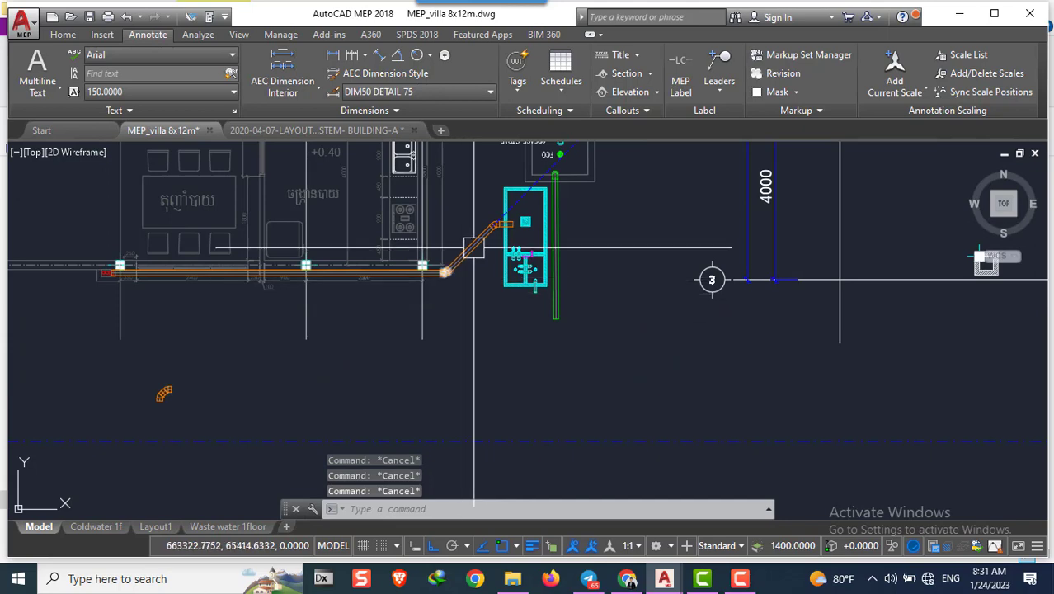
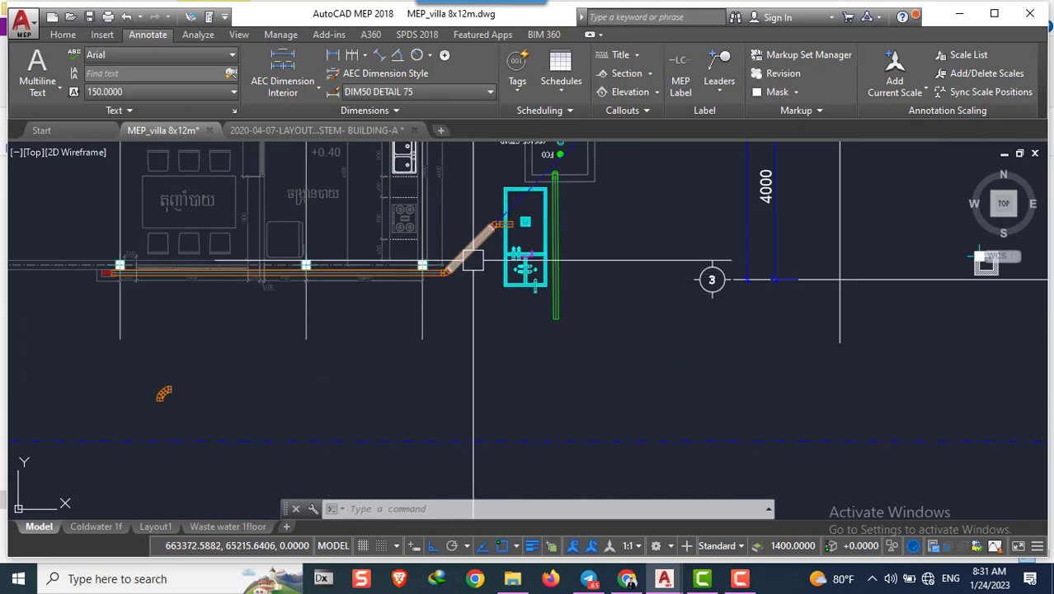
Clear the pipe selection and zoom in on the green, orange and red pipe ends
{"action": "scroll", "coordinate": [206, 361], "scroll_direction": "up", "scroll_amount": 2}
{"action": "scroll", "coordinate": [216, 364], "scroll_direction": "down", "scroll_amount": 2}
{"action": "scroll", "coordinate": [382, 276], "scroll_direction": "up", "scroll_amount": 2}
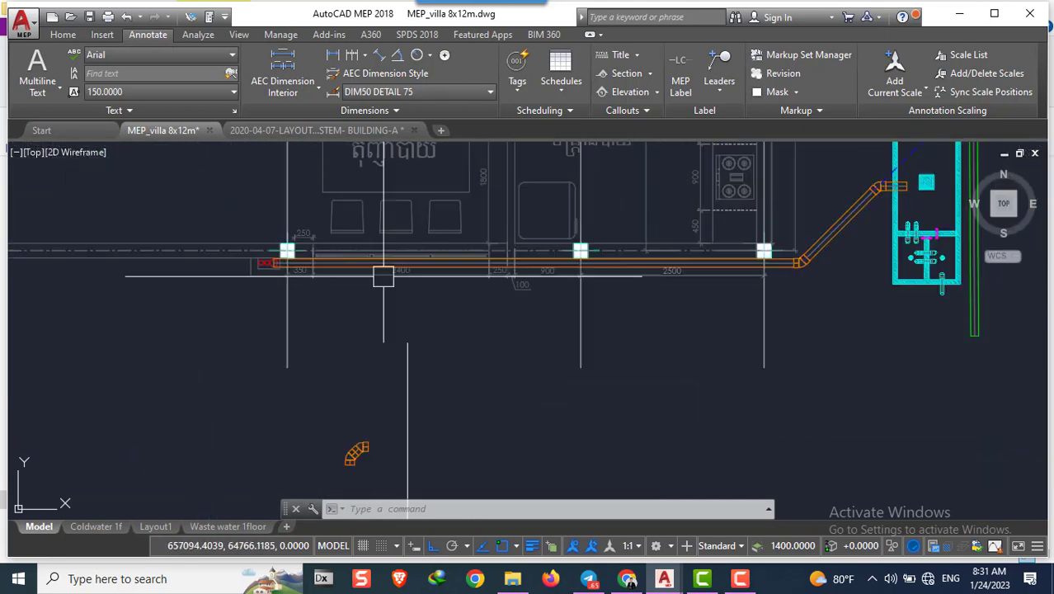
{"action": "scroll", "coordinate": [355, 285], "scroll_direction": "up", "scroll_amount": 4}
{"action": "scroll", "coordinate": [321, 309], "scroll_direction": "down", "scroll_amount": 4}
{"action": "scroll", "coordinate": [363, 333], "scroll_direction": "down", "scroll_amount": 2}
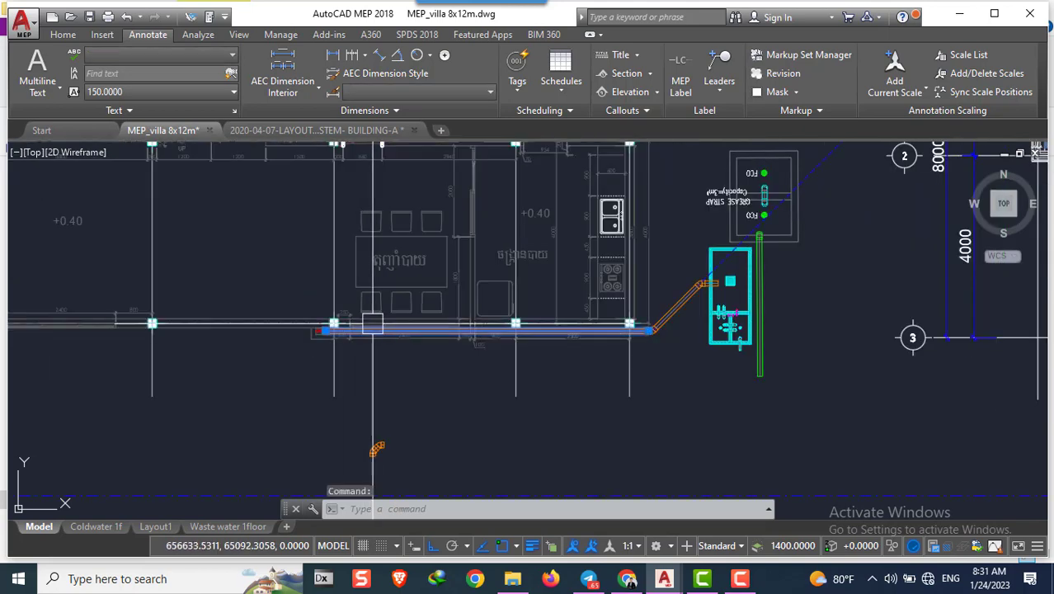
{"action": "key", "text": "Escape"}
{"action": "key", "text": "Escape"}
{"action": "key", "text": "Escape"}
{"action": "scroll", "coordinate": [495, 318], "scroll_direction": "up", "scroll_amount": 2}
{"action": "scroll", "coordinate": [607, 308], "scroll_direction": "up", "scroll_amount": 3}
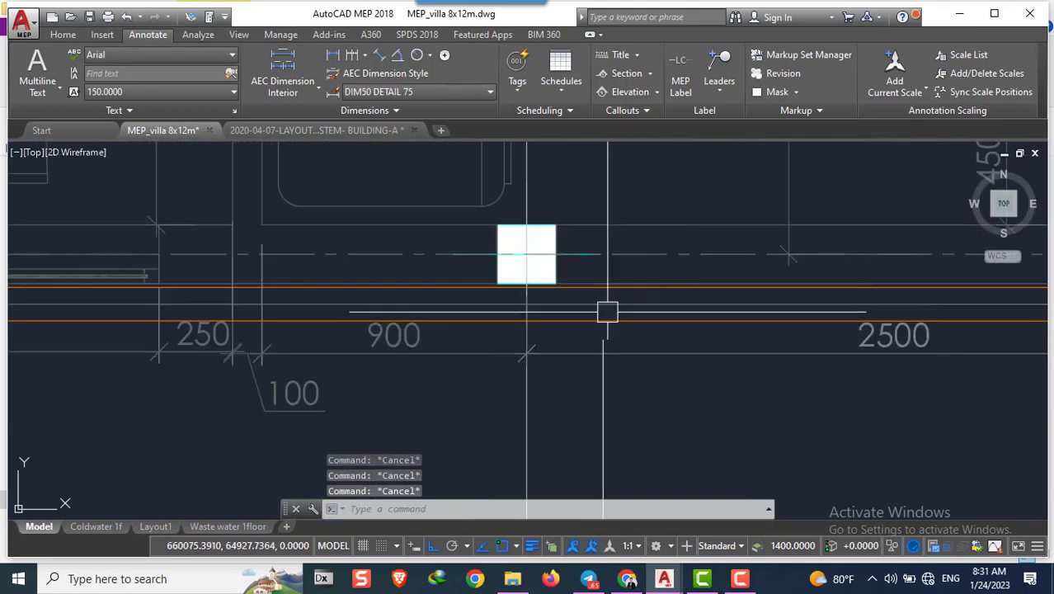
{"action": "scroll", "coordinate": [274, 305], "scroll_direction": "down", "scroll_amount": 3}
{"action": "scroll", "coordinate": [274, 305], "scroll_direction": "up", "scroll_amount": 2}
{"action": "scroll", "coordinate": [224, 295], "scroll_direction": "down", "scroll_amount": 3}
{"action": "scroll", "coordinate": [255, 297], "scroll_direction": "up", "scroll_amount": 3}
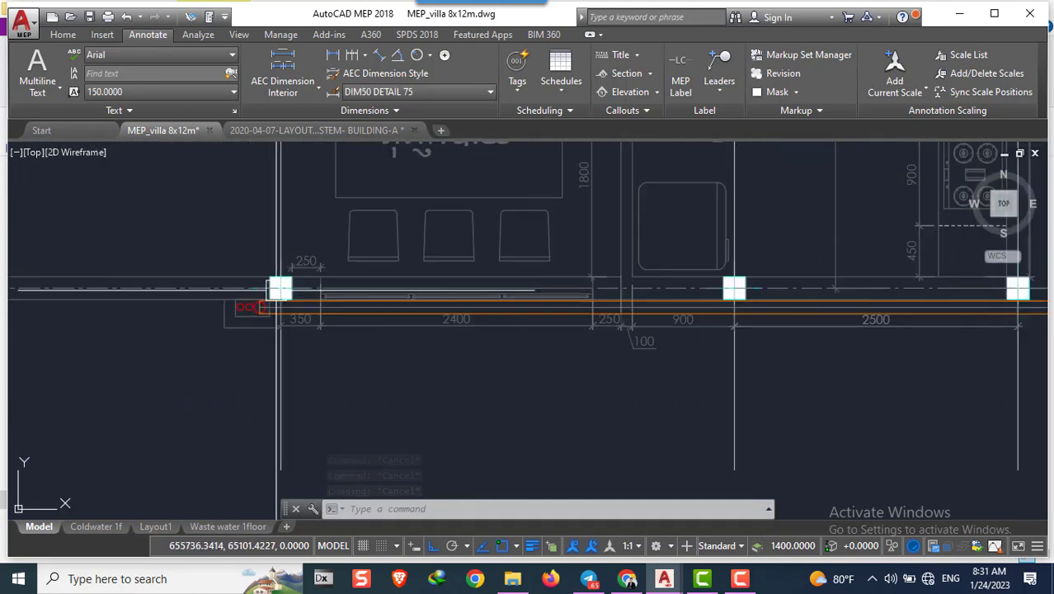
{"action": "scroll", "coordinate": [264, 301], "scroll_direction": "down", "scroll_amount": 5}
{"action": "scroll", "coordinate": [261, 304], "scroll_direction": "down", "scroll_amount": 6}
{"action": "scroll", "coordinate": [391, 305], "scroll_direction": "up", "scroll_amount": 2}
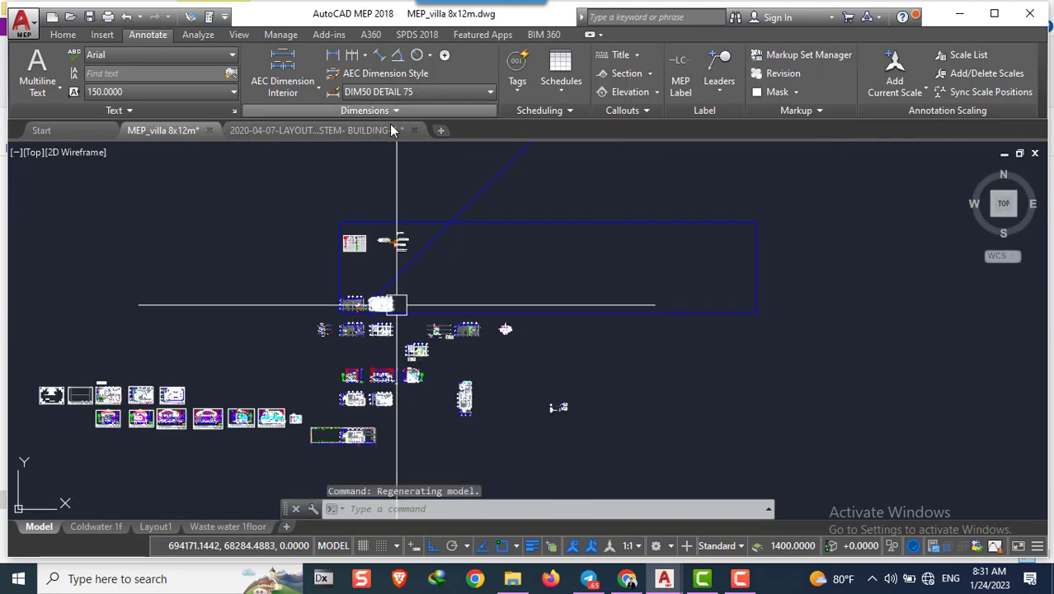
{"action": "key", "text": "Escape"}
{"action": "key", "text": "Escape"}
{"action": "scroll", "coordinate": [376, 272], "scroll_direction": "up", "scroll_amount": 3}
{"action": "scroll", "coordinate": [295, 200], "scroll_direction": "up", "scroll_amount": 4}
{"action": "scroll", "coordinate": [437, 378], "scroll_direction": "up", "scroll_amount": 3}
{"action": "scroll", "coordinate": [441, 377], "scroll_direction": "up", "scroll_amount": 2}
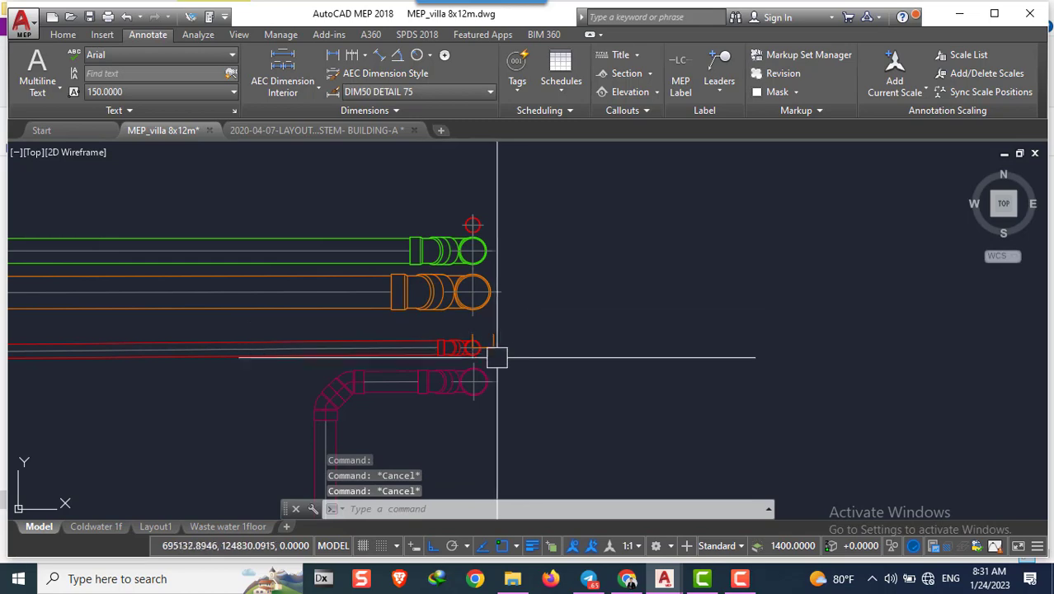
Copy the green and orange pipe end fittings next to the other pipe run
{"action": "left_click_drag", "start_coordinate": [499, 231], "coordinate": [466, 327]}
{"action": "type", "text": "c"}
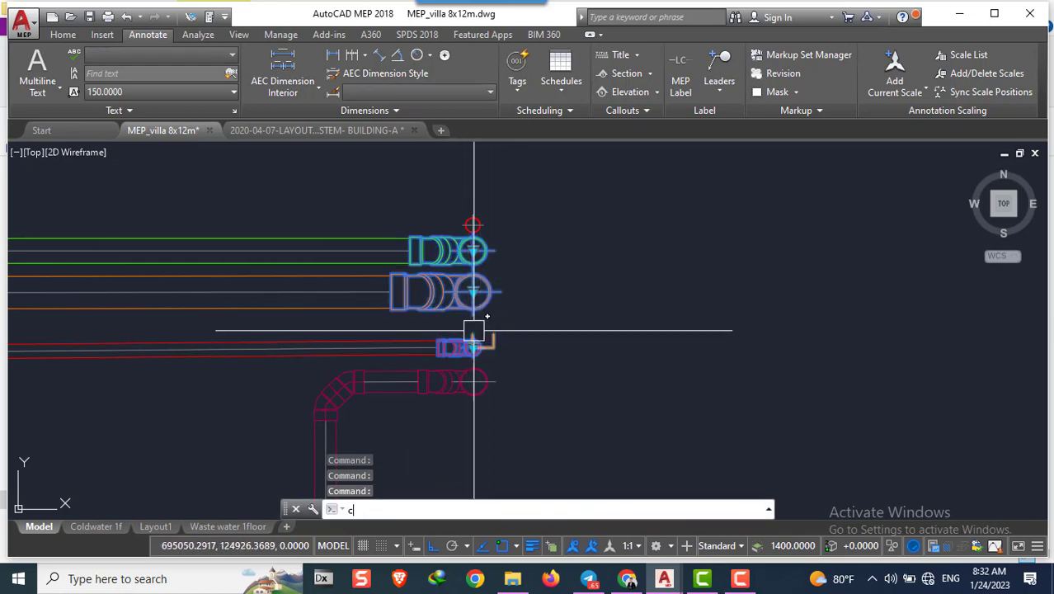
{"action": "type", "text": "o"}
{"action": "key", "text": "Return"}
{"action": "left_click", "coordinate": [471, 293]}
{"action": "scroll", "coordinate": [612, 291], "scroll_direction": "down", "scroll_amount": 3}
{"action": "scroll", "coordinate": [612, 292], "scroll_direction": "down", "scroll_amount": 3}
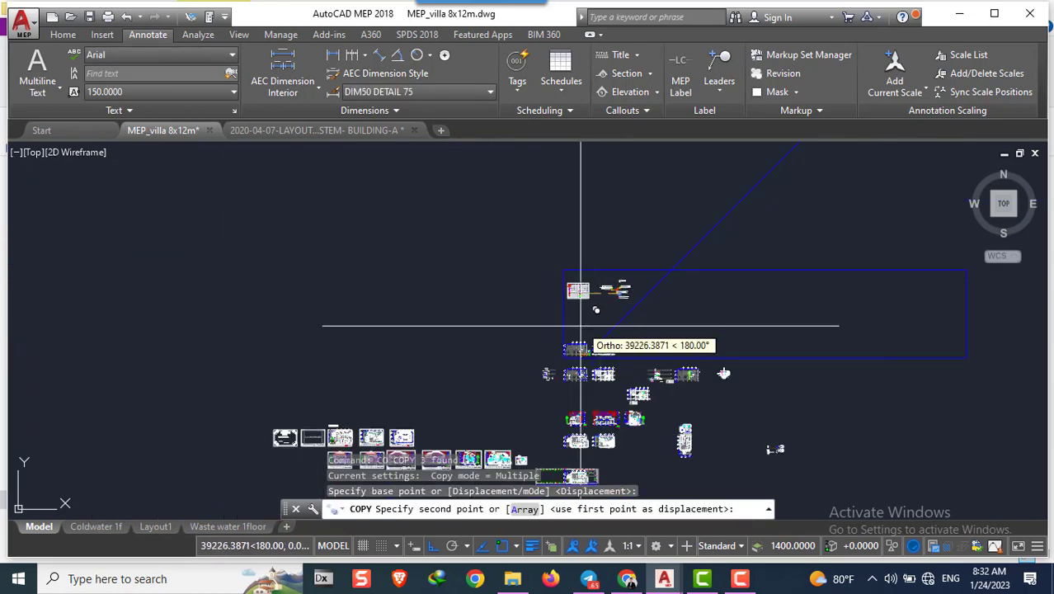
{"action": "scroll", "coordinate": [569, 338], "scroll_direction": "down", "scroll_amount": 2}
{"action": "scroll", "coordinate": [552, 272], "scroll_direction": "up", "scroll_amount": 2}
{"action": "scroll", "coordinate": [531, 212], "scroll_direction": "up", "scroll_amount": 3}
{"action": "scroll", "coordinate": [592, 298], "scroll_direction": "up", "scroll_amount": 4}
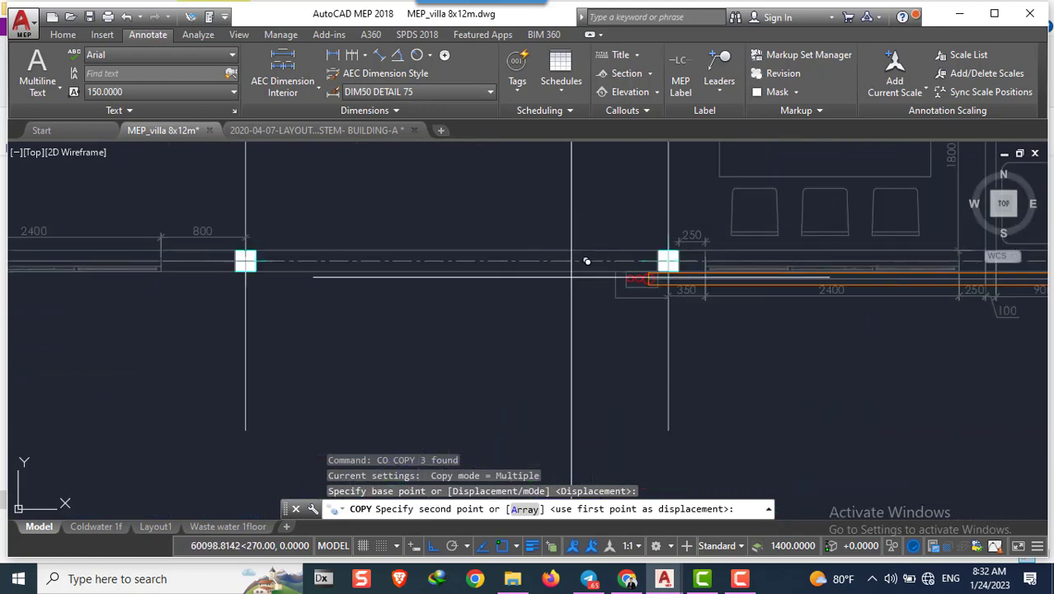
{"action": "scroll", "coordinate": [580, 273], "scroll_direction": "up", "scroll_amount": 3}
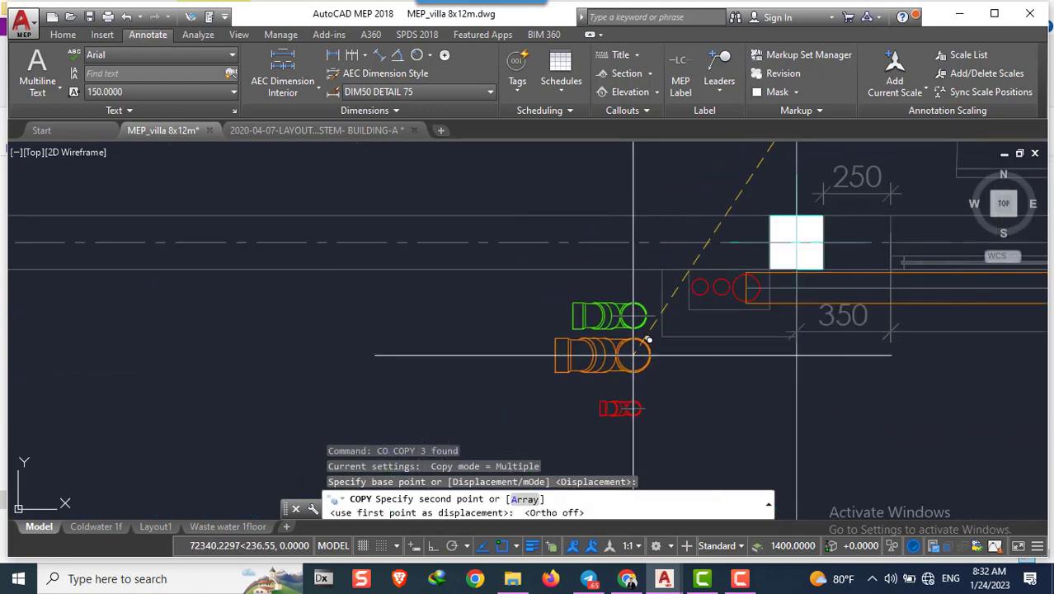
{"action": "left_click", "coordinate": [538, 353]}
{"action": "key", "text": "Escape"}
{"action": "key", "text": "Escape"}
Rotate the copied orange fitting upright about its end
{"action": "left_click", "coordinate": [554, 358]}
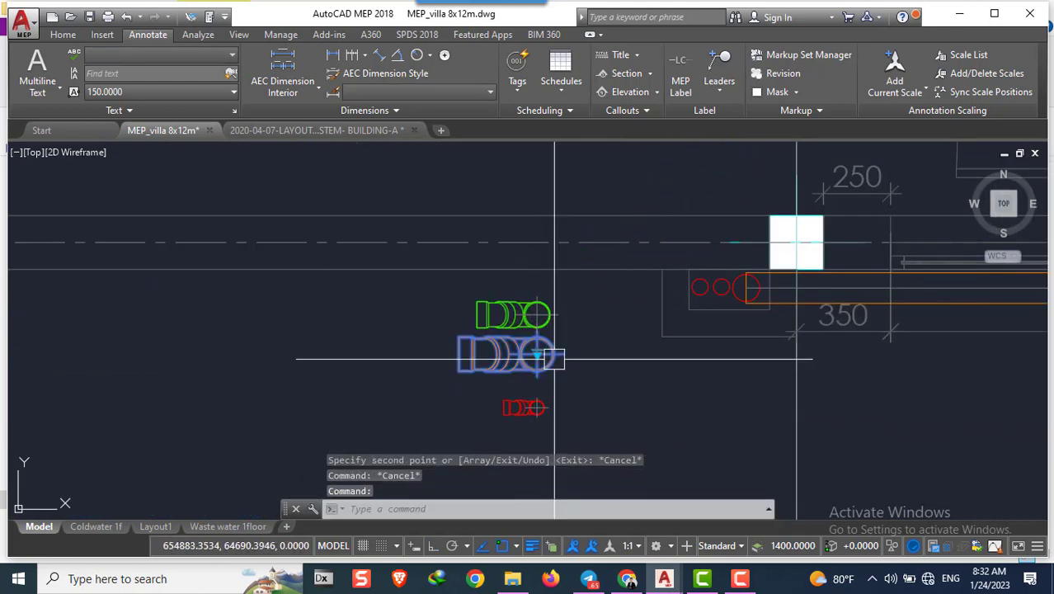
{"action": "type", "text": "ro"}
{"action": "key", "text": "Return"}
{"action": "left_click", "coordinate": [537, 354]}
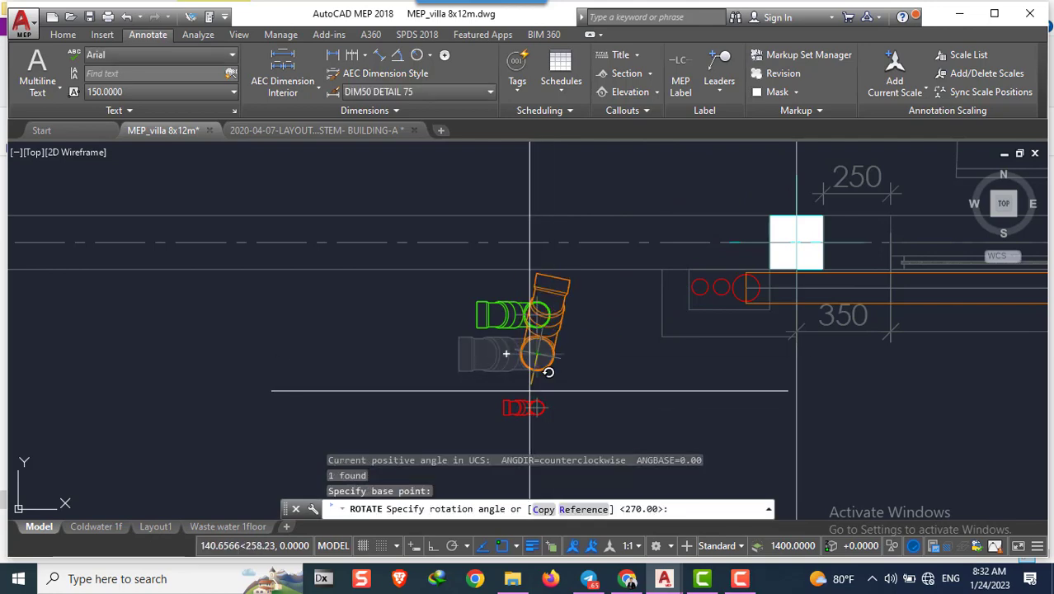
{"action": "left_click", "coordinate": [534, 392]}
Move the upright orange fitting beside the square column
{"action": "left_click", "coordinate": [537, 351]}
{"action": "type", "text": "m"}
{"action": "key", "text": "Return"}
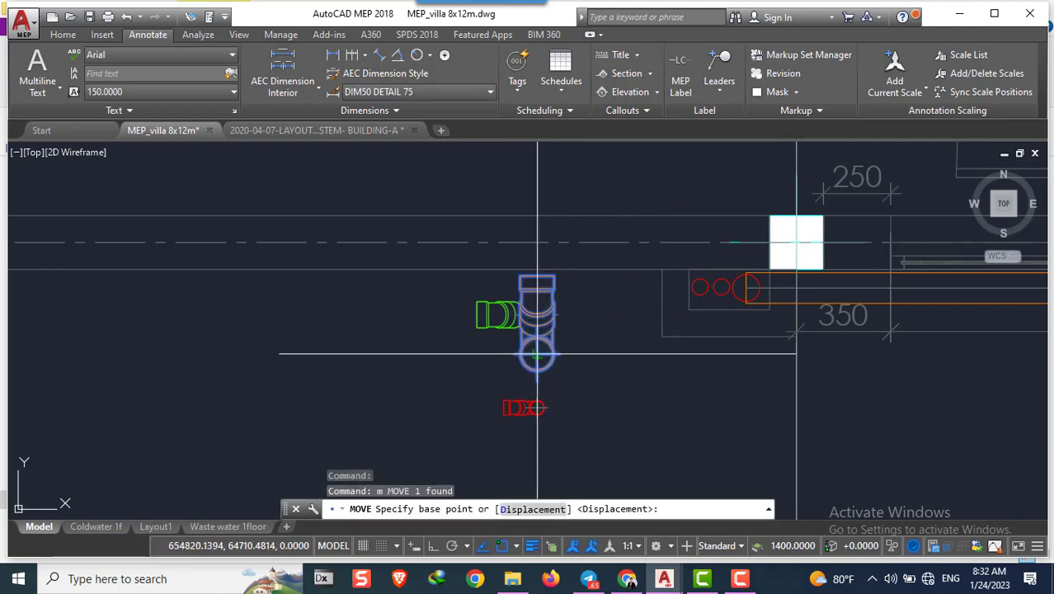
{"action": "left_click", "coordinate": [537, 353]}
{"action": "left_click", "coordinate": [764, 267]}
{"action": "scroll", "coordinate": [689, 306], "scroll_direction": "down", "scroll_amount": 2}
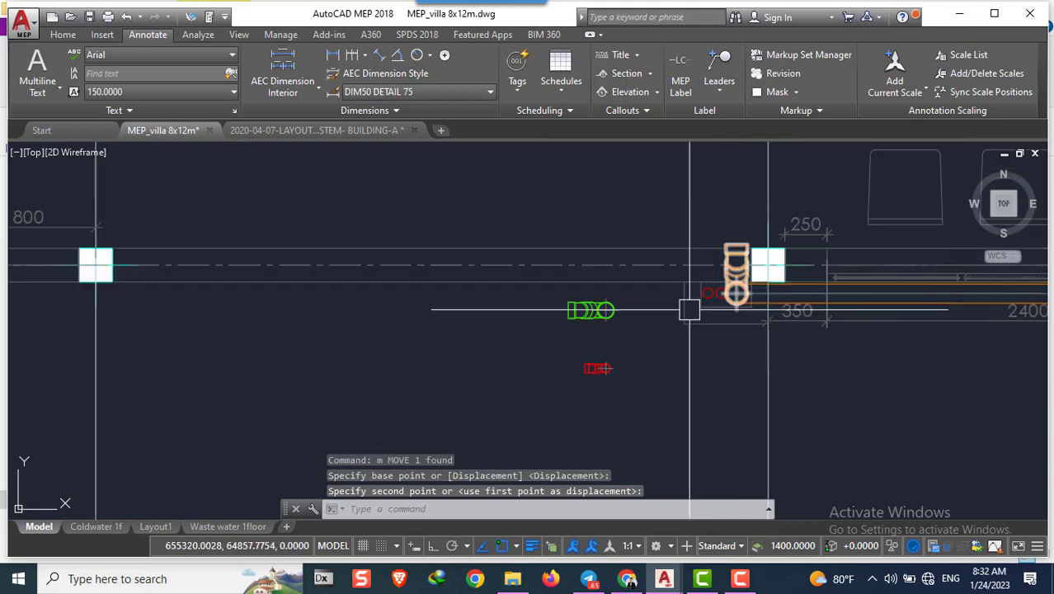
{"action": "scroll", "coordinate": [602, 288], "scroll_direction": "up", "scroll_amount": 2}
{"action": "scroll", "coordinate": [603, 289], "scroll_direction": "down", "scroll_amount": 3}
{"action": "scroll", "coordinate": [742, 280], "scroll_direction": "up", "scroll_amount": 5}
Check the orange fitting's size options, then dismiss them and clear the selection
{"action": "left_click", "coordinate": [731, 272]}
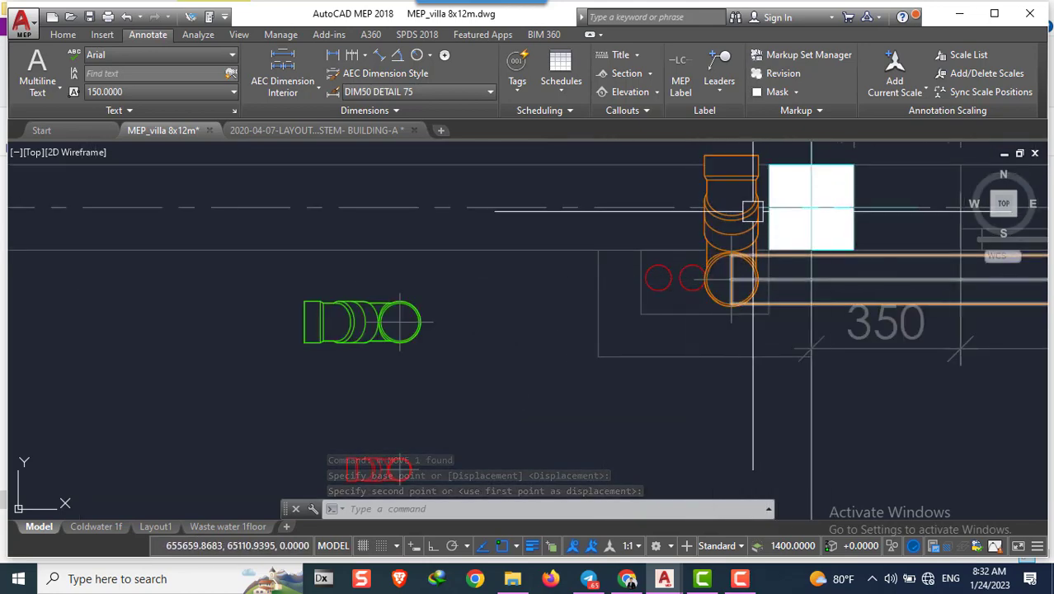
{"action": "left_click", "coordinate": [732, 280]}
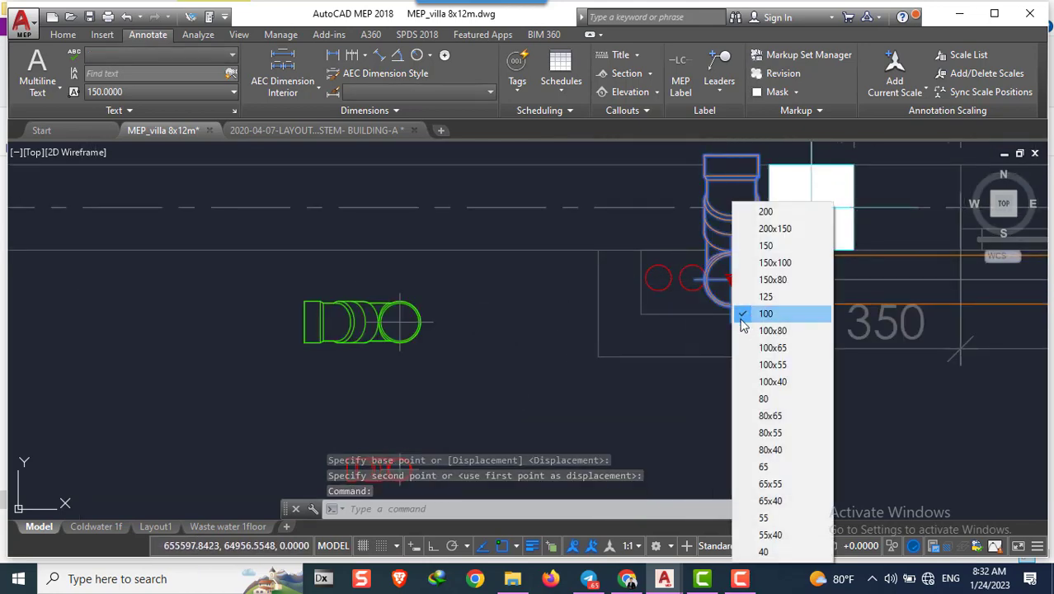
{"action": "key", "text": "Escape"}
{"action": "key", "text": "Escape"}
{"action": "scroll", "coordinate": [624, 299], "scroll_direction": "down", "scroll_amount": 3}
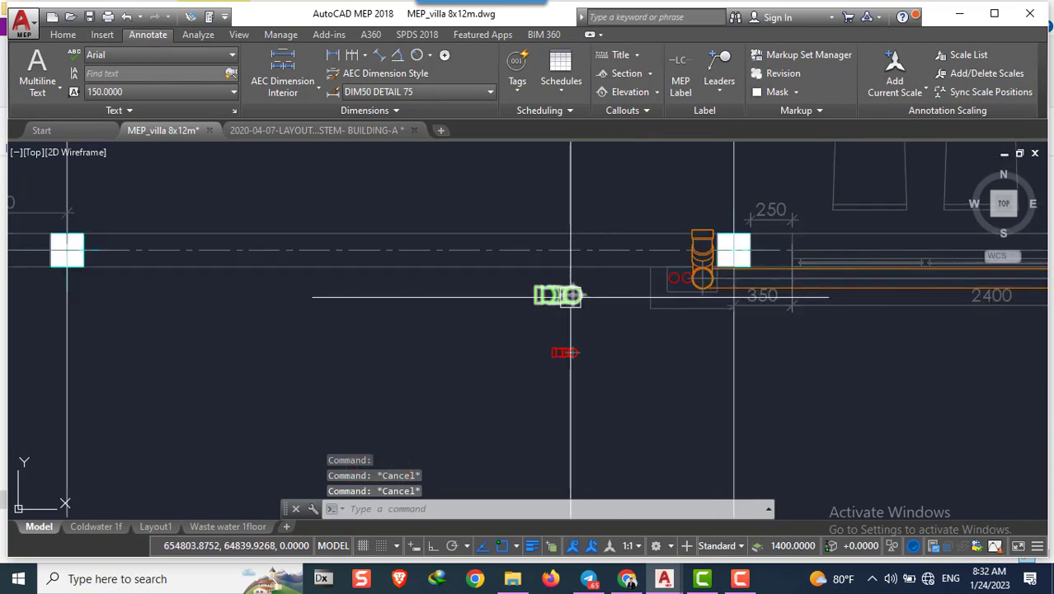
{"action": "scroll", "coordinate": [571, 295], "scroll_direction": "up", "scroll_amount": 3}
Rotate the copied green fitting upright with Ortho on
{"action": "left_click", "coordinate": [572, 288]}
{"action": "type", "text": "ro"}
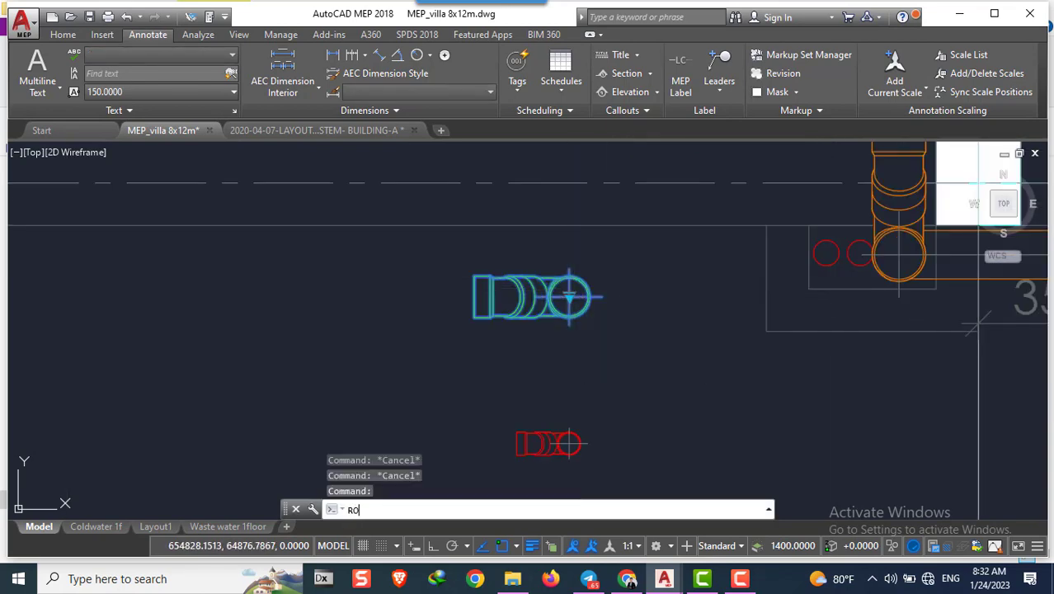
{"action": "key", "text": "Return"}
{"action": "left_click", "coordinate": [568, 295]}
{"action": "key", "text": "F8"}
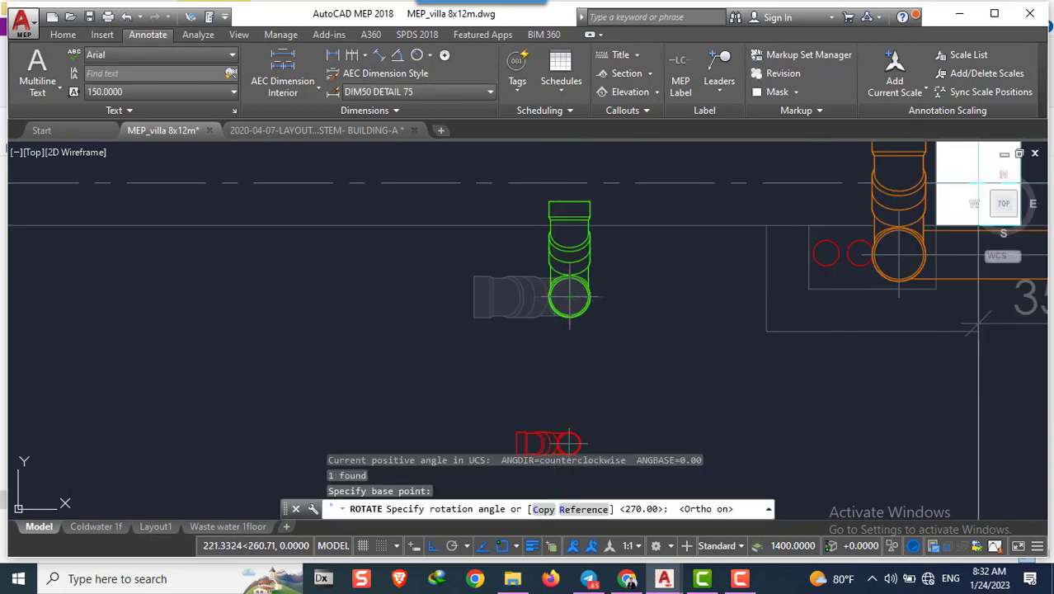
{"action": "left_click", "coordinate": [567, 369]}
Move the upright green fitting next to the orange one
{"action": "type", "text": "m"}
{"action": "key", "text": "Return"}
{"action": "left_click", "coordinate": [569, 294]}
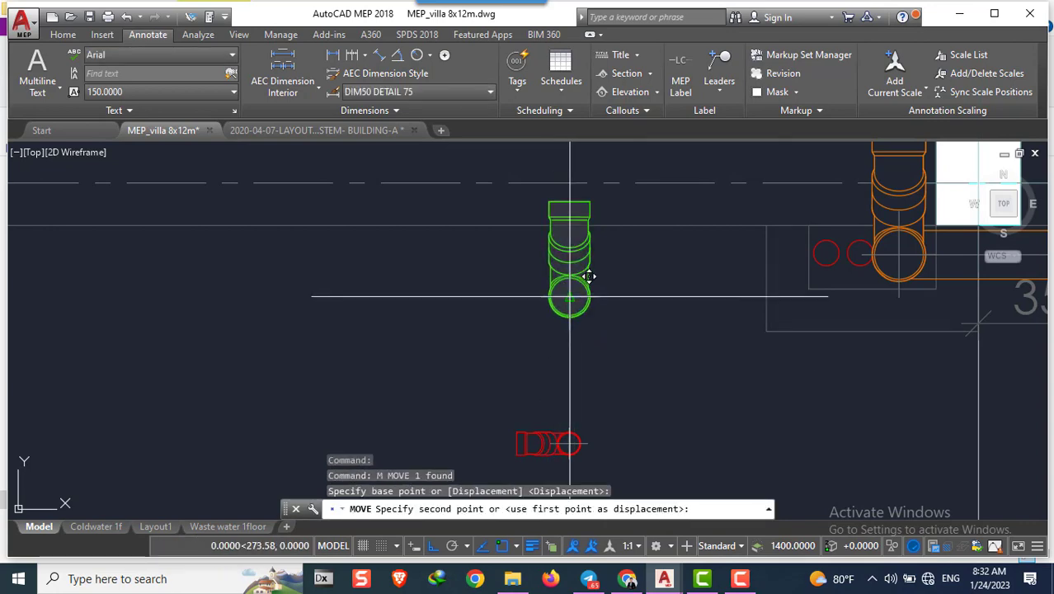
{"action": "left_click", "coordinate": [859, 252]}
Reposition the green fitting so it lines up beside the orange one
{"action": "type", "text": "m"}
{"action": "key", "text": "Return"}
{"action": "left_click", "coordinate": [859, 252]}
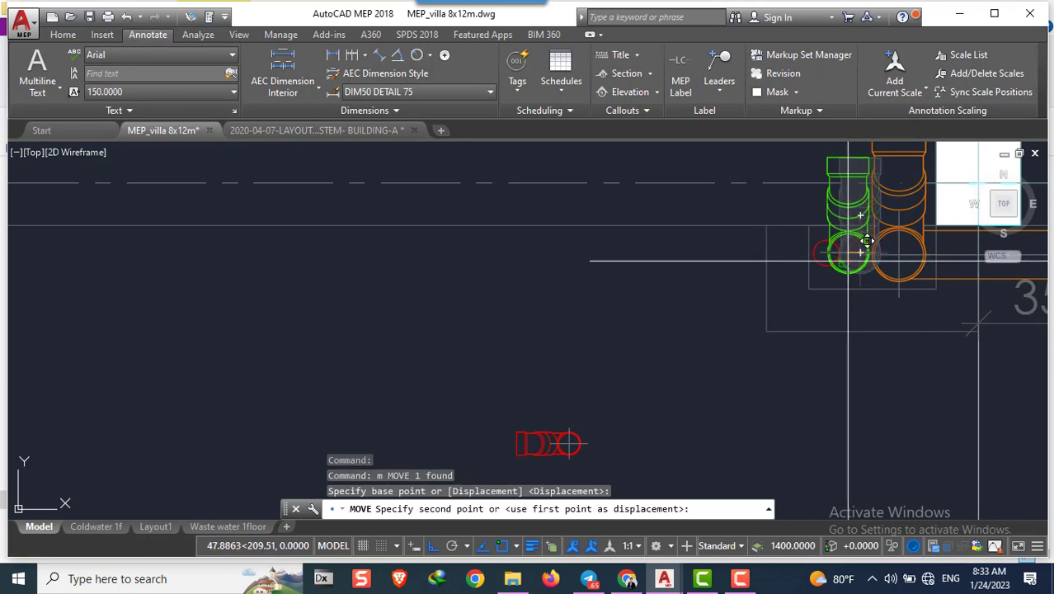
{"action": "scroll", "coordinate": [861, 245], "scroll_direction": "up", "scroll_amount": 5}
{"action": "key", "text": "Escape"}
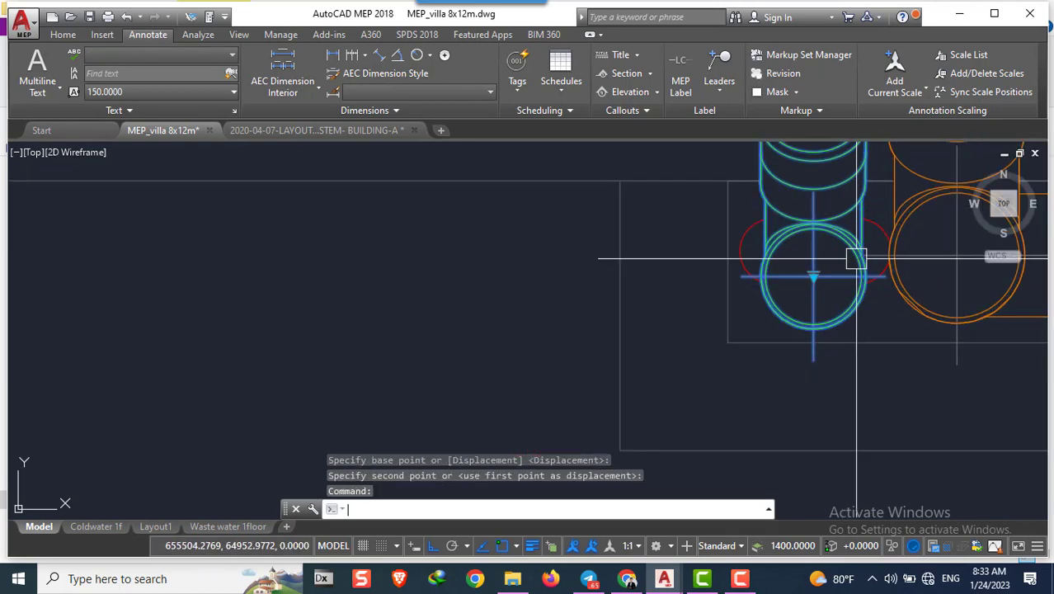
{"action": "type", "text": "m"}
{"action": "key", "text": "Return"}
{"action": "left_click", "coordinate": [882, 282]}
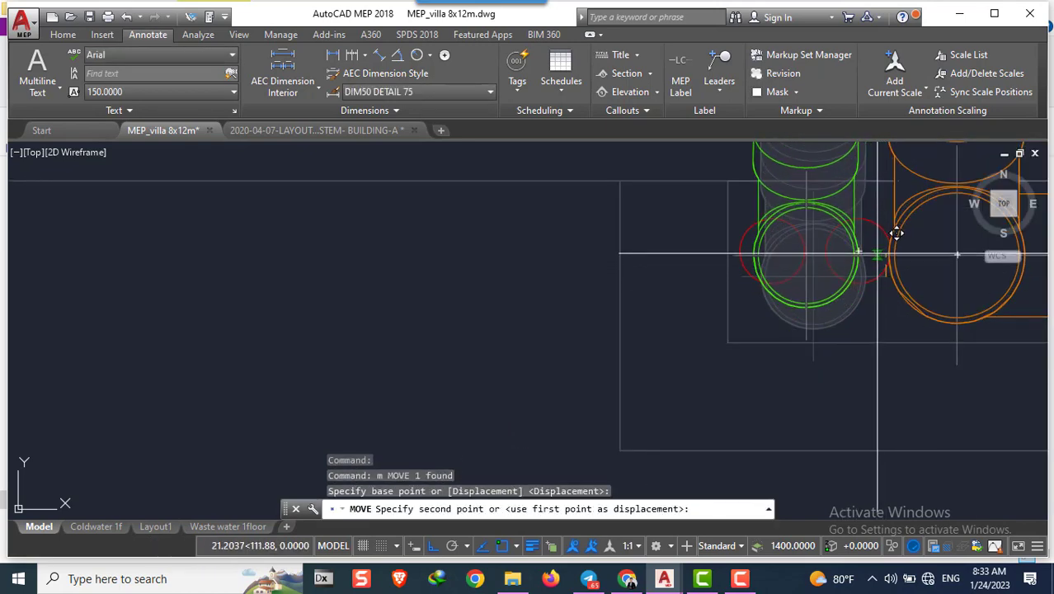
{"action": "left_click", "coordinate": [878, 250]}
{"action": "scroll", "coordinate": [818, 263], "scroll_direction": "down", "scroll_amount": 5}
Refresh the display and rotate the red fitting upright
{"action": "left_click", "coordinate": [719, 324]}
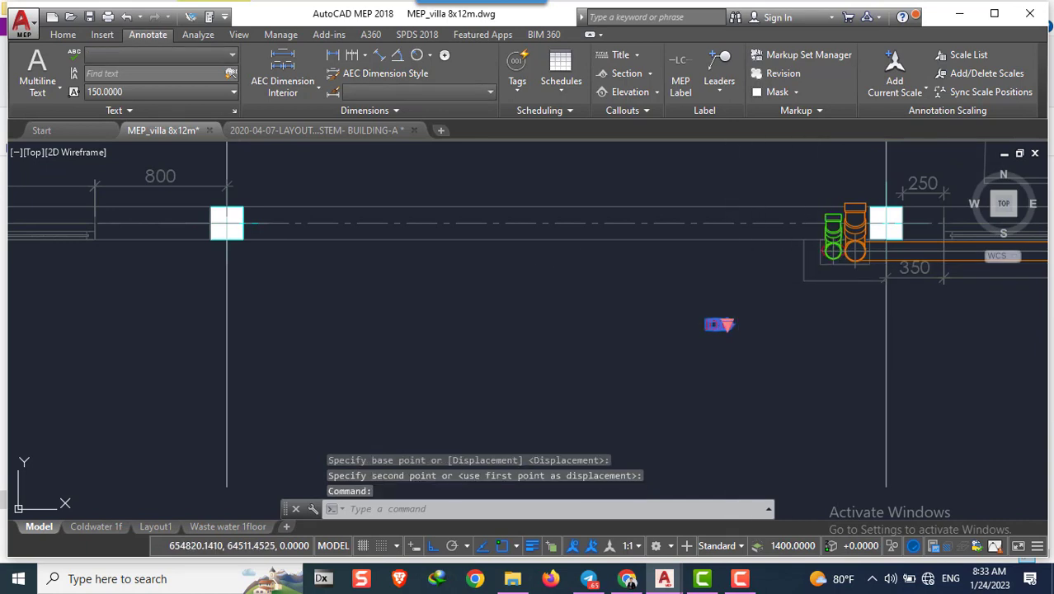
{"action": "scroll", "coordinate": [717, 330], "scroll_direction": "up", "scroll_amount": 5}
{"action": "type", "text": "r"}
{"action": "key", "text": "Return"}
{"action": "key", "text": "Return"}
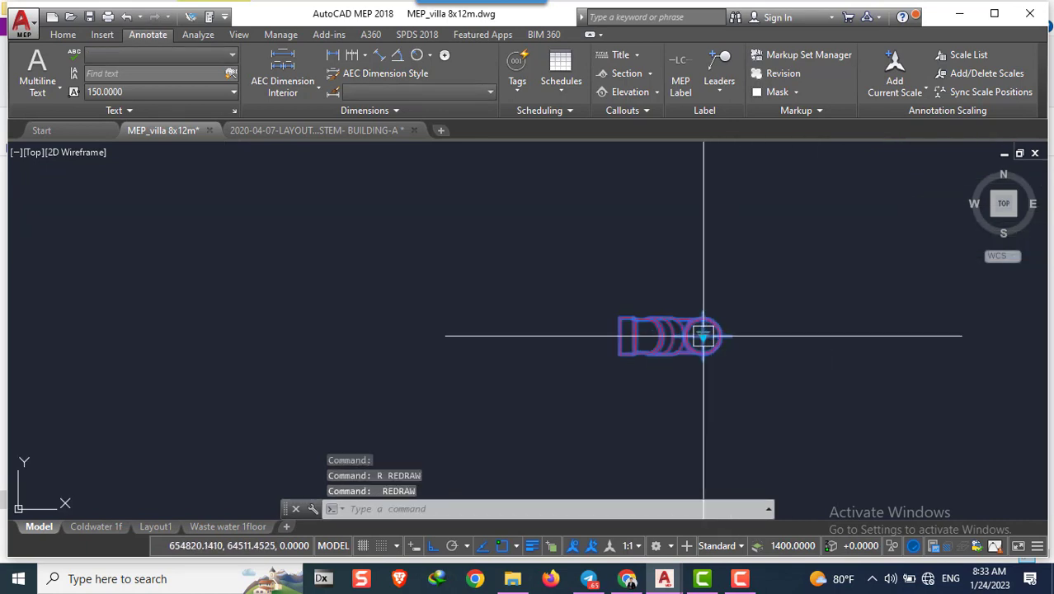
{"action": "type", "text": "o"}
{"action": "key", "text": "Return"}
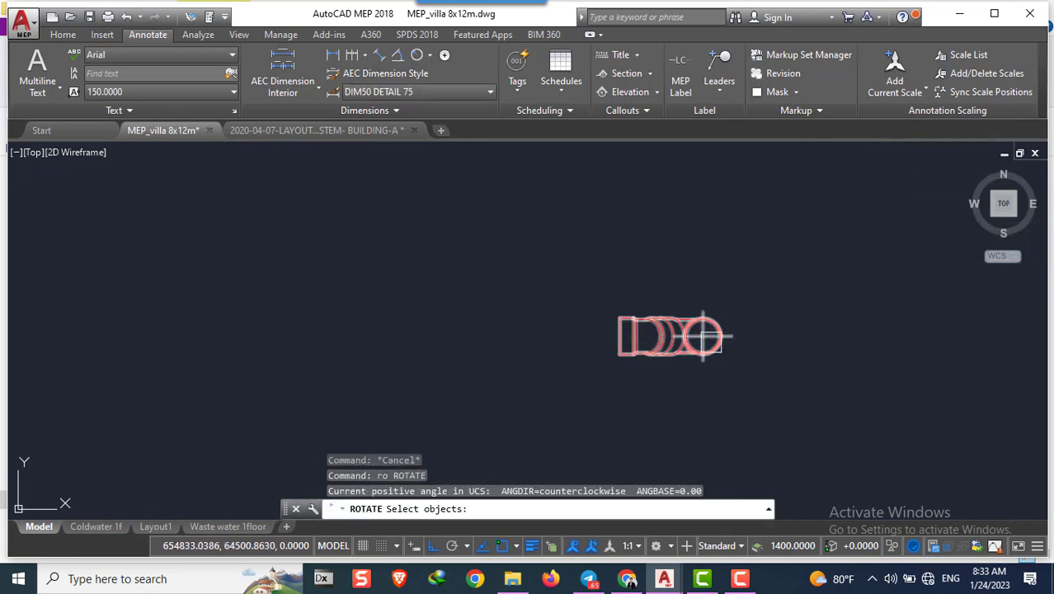
{"action": "key", "text": "Return"}
{"action": "key", "text": "Return"}
{"action": "type", "text": "ro"}
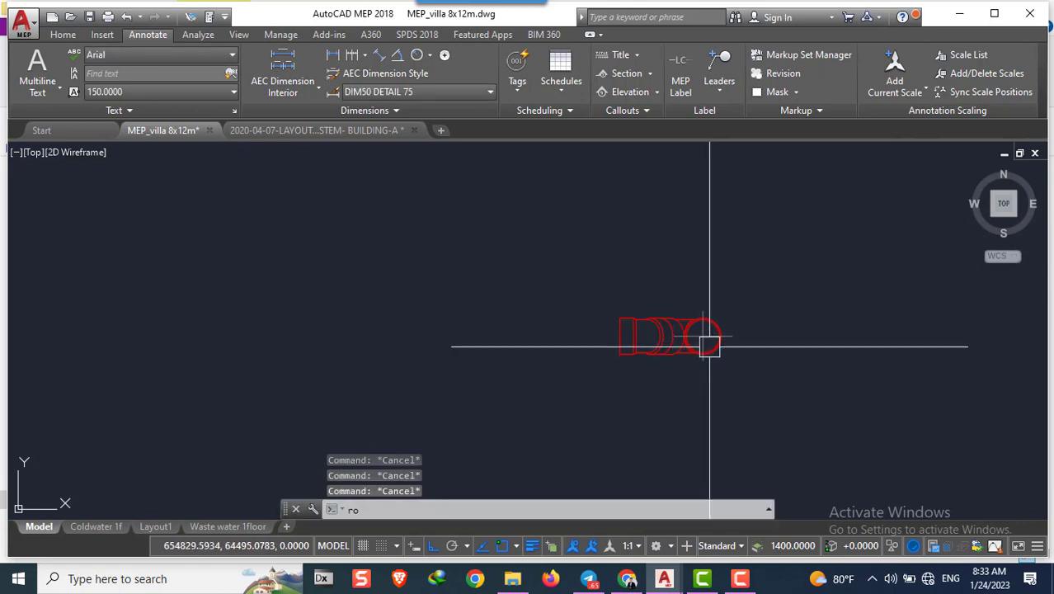
{"action": "left_click", "coordinate": [709, 338]}
Begin moving the red riser with Ortho off, then cancel so it stays put
{"action": "key", "text": "Return"}
{"action": "left_click", "coordinate": [703, 336]}
{"action": "key", "text": "Return"}
{"action": "left_click", "coordinate": [706, 341]}
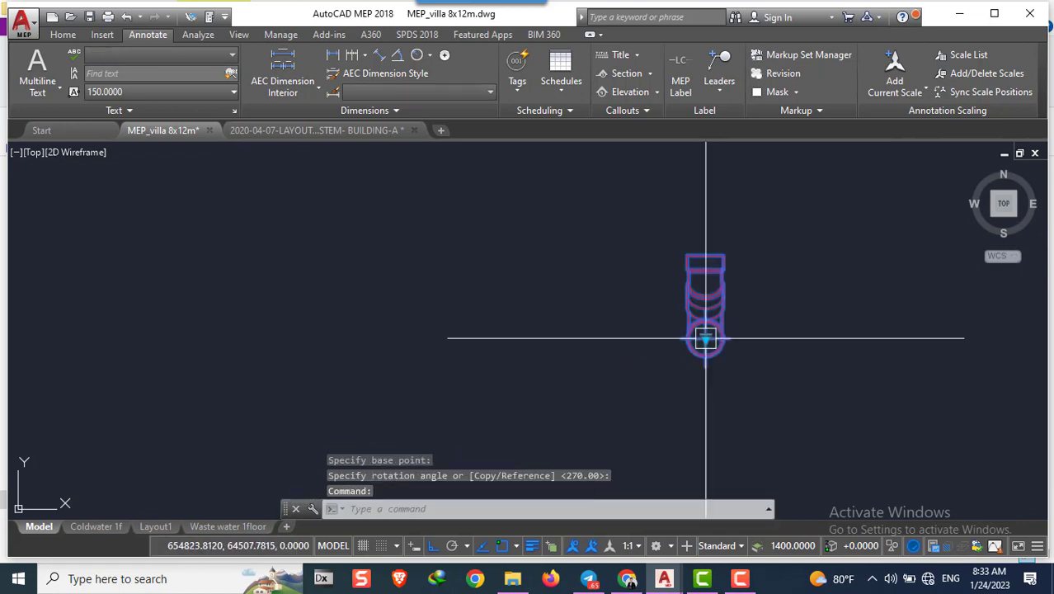
{"action": "type", "text": "m"}
{"action": "key", "text": "Return"}
{"action": "left_click", "coordinate": [708, 338]}
{"action": "scroll", "coordinate": [653, 309], "scroll_direction": "down", "scroll_amount": 3}
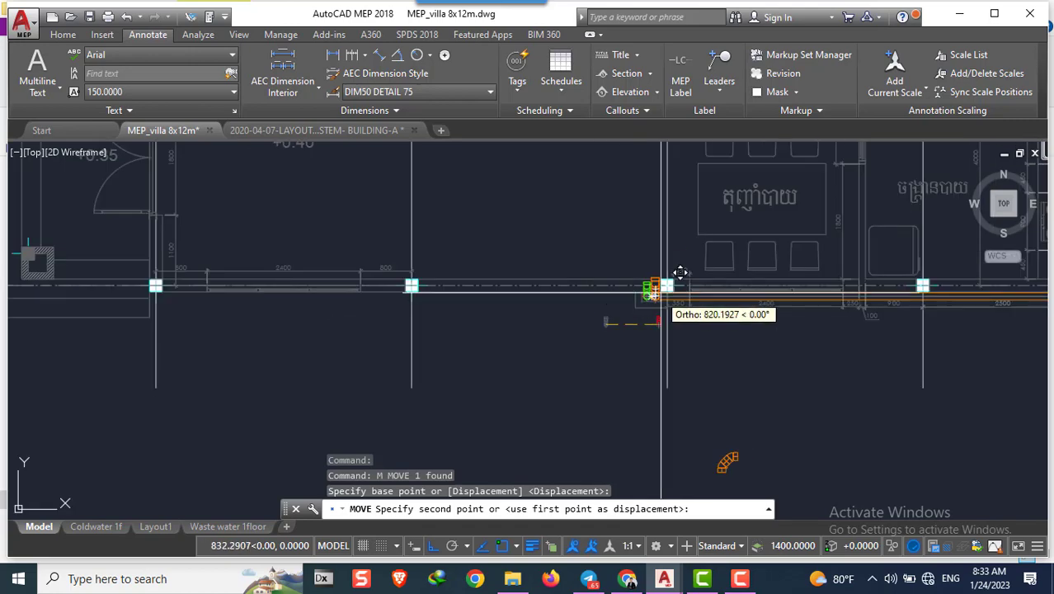
{"action": "key", "text": "F8"}
{"action": "scroll", "coordinate": [691, 250], "scroll_direction": "up", "scroll_amount": 5}
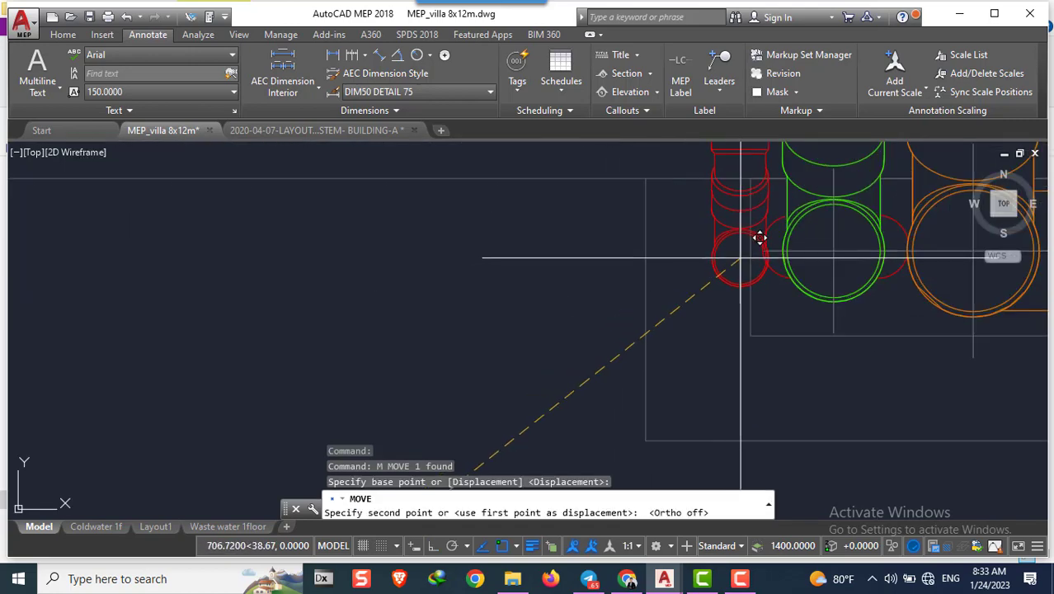
{"action": "scroll", "coordinate": [734, 254], "scroll_direction": "down", "scroll_amount": 2}
{"action": "key", "text": "Escape"}
{"action": "key", "text": "Escape"}
Zoom over the red, green and orange risers and their pipe runs toward the cyan tank
{"action": "scroll", "coordinate": [528, 330], "scroll_direction": "down", "scroll_amount": 3}
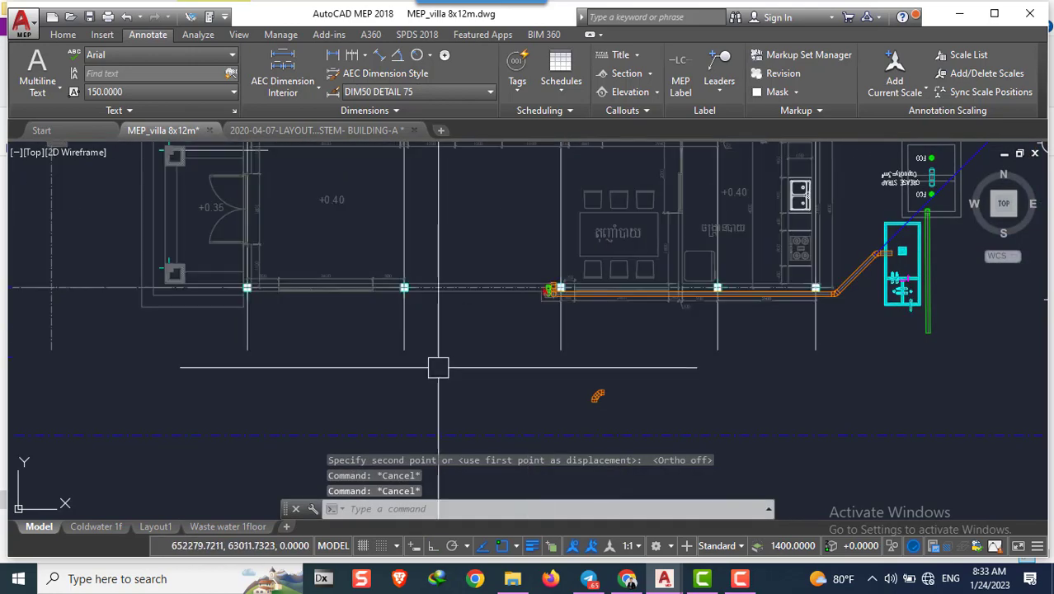
{"action": "scroll", "coordinate": [616, 276], "scroll_direction": "up", "scroll_amount": 5}
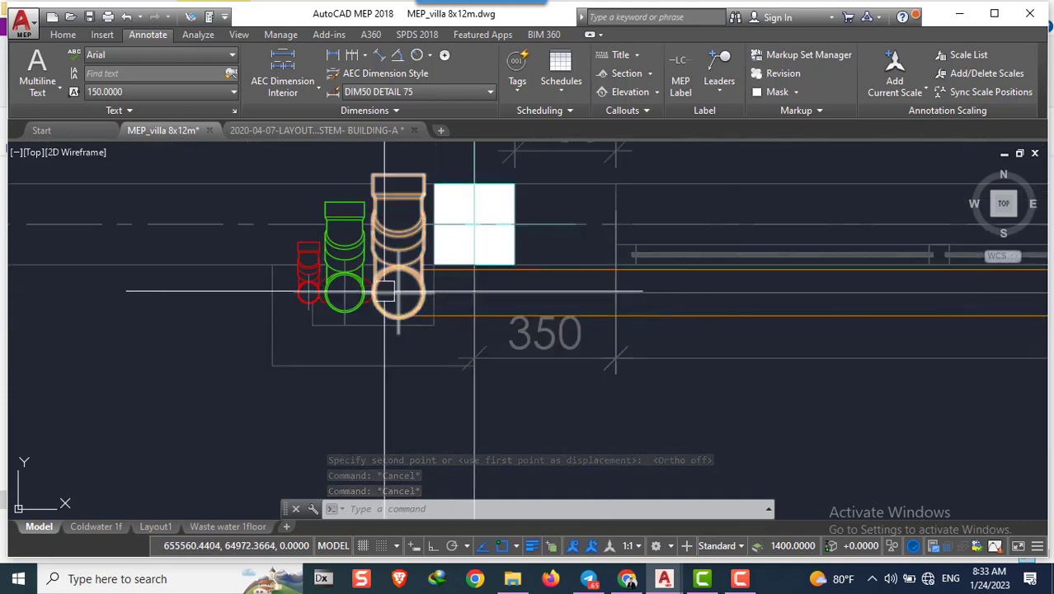
{"action": "scroll", "coordinate": [346, 294], "scroll_direction": "down", "scroll_amount": 3}
{"action": "scroll", "coordinate": [351, 293], "scroll_direction": "down", "scroll_amount": 2}
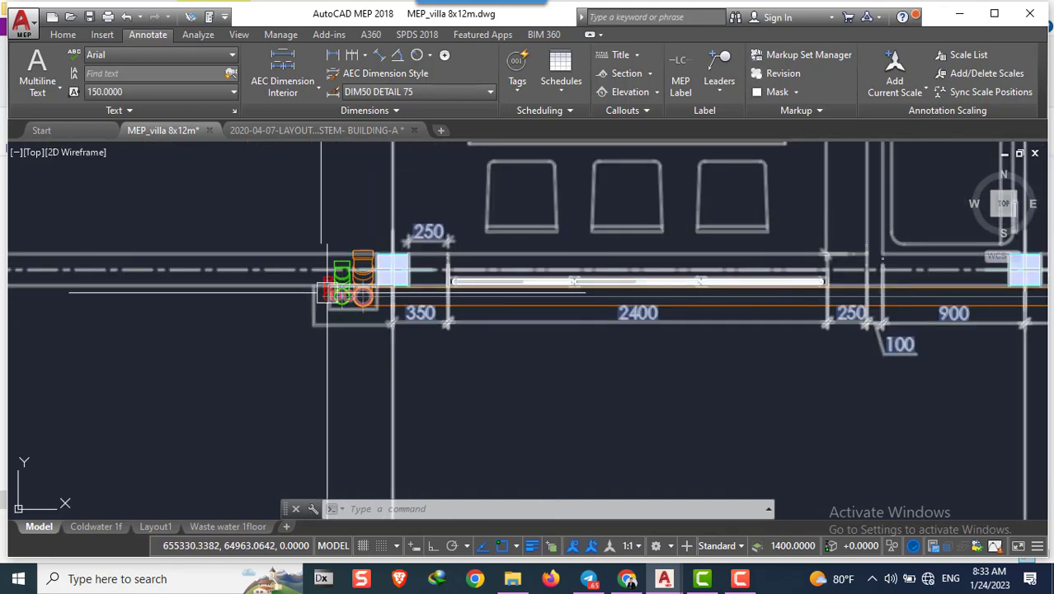
{"action": "scroll", "coordinate": [358, 292], "scroll_direction": "up", "scroll_amount": 4}
{"action": "scroll", "coordinate": [368, 291], "scroll_direction": "up", "scroll_amount": 1}
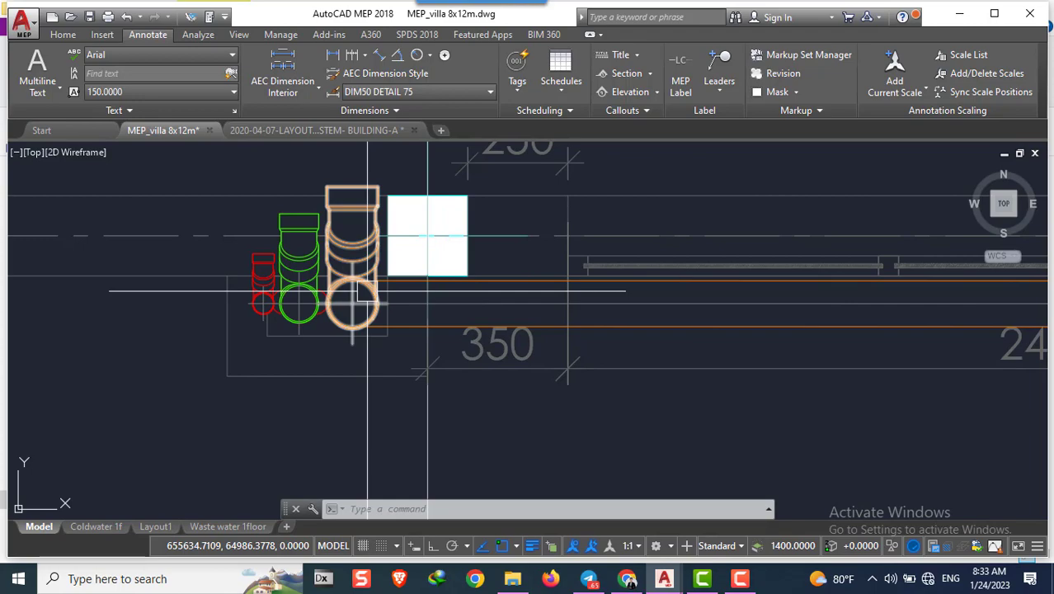
{"action": "scroll", "coordinate": [346, 282], "scroll_direction": "down", "scroll_amount": 4}
{"action": "scroll", "coordinate": [363, 297], "scroll_direction": "down", "scroll_amount": 3}
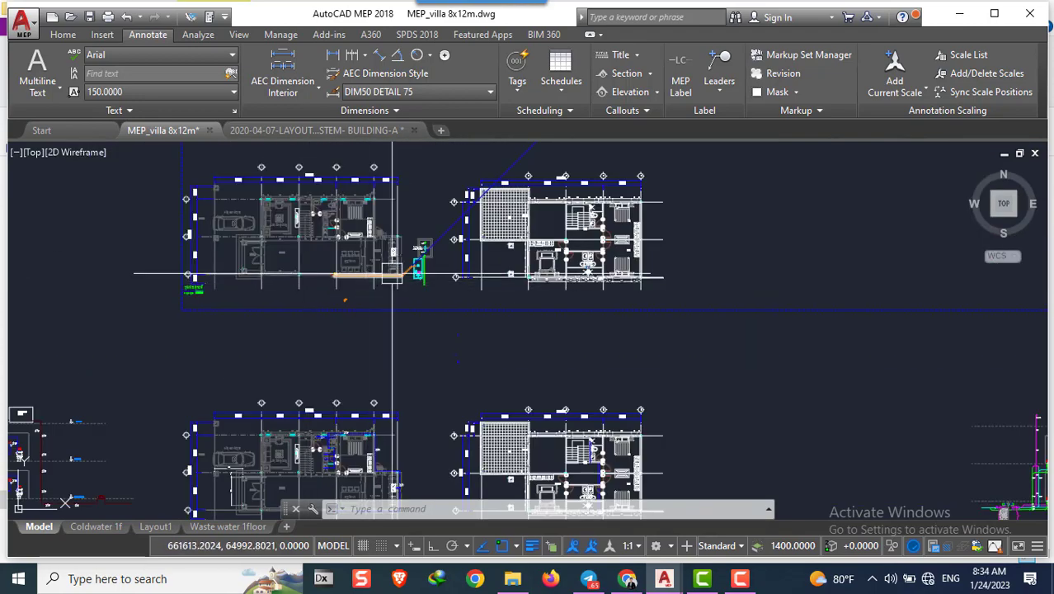
{"action": "scroll", "coordinate": [379, 309], "scroll_direction": "up", "scroll_amount": 1}
{"action": "scroll", "coordinate": [396, 311], "scroll_direction": "up", "scroll_amount": 1}
{"action": "scroll", "coordinate": [403, 311], "scroll_direction": "up", "scroll_amount": 1}
{"action": "scroll", "coordinate": [413, 368], "scroll_direction": "up", "scroll_amount": 4}
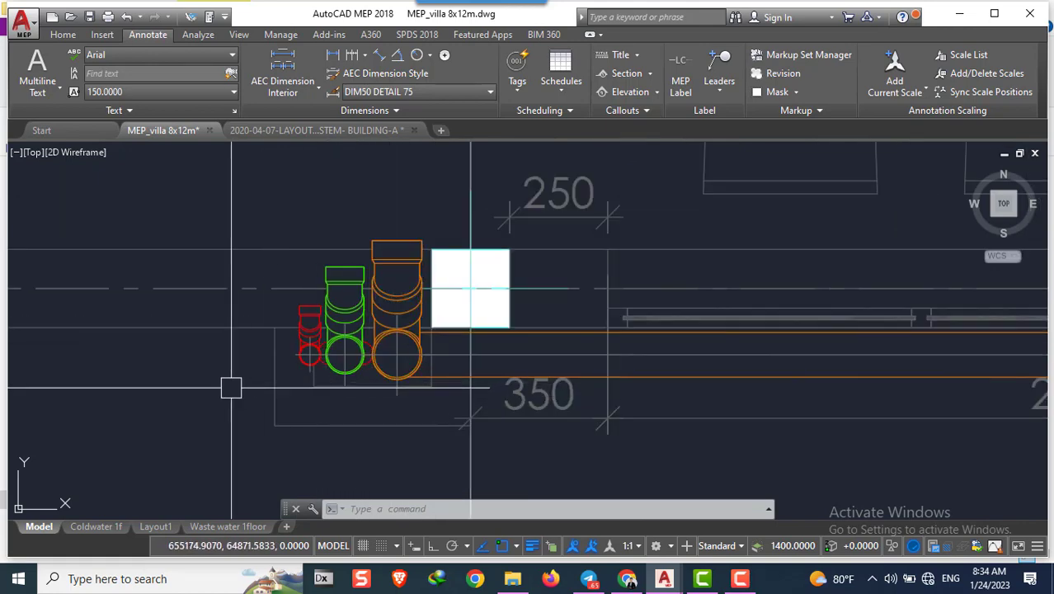
{"action": "scroll", "coordinate": [569, 437], "scroll_direction": "down", "scroll_amount": 2}
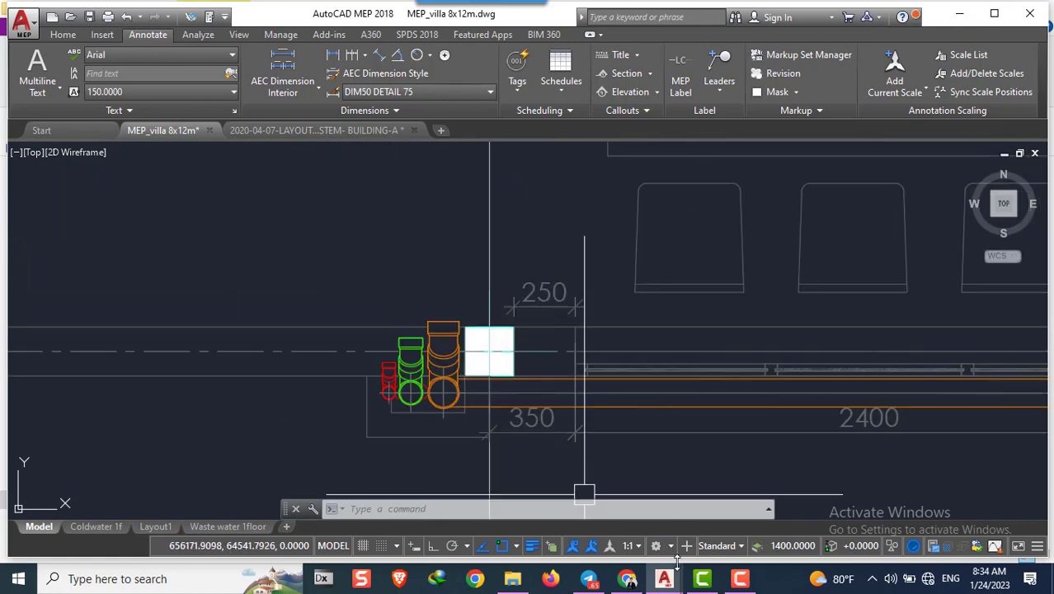
{"action": "scroll", "coordinate": [577, 429], "scroll_direction": "up", "scroll_amount": 2}
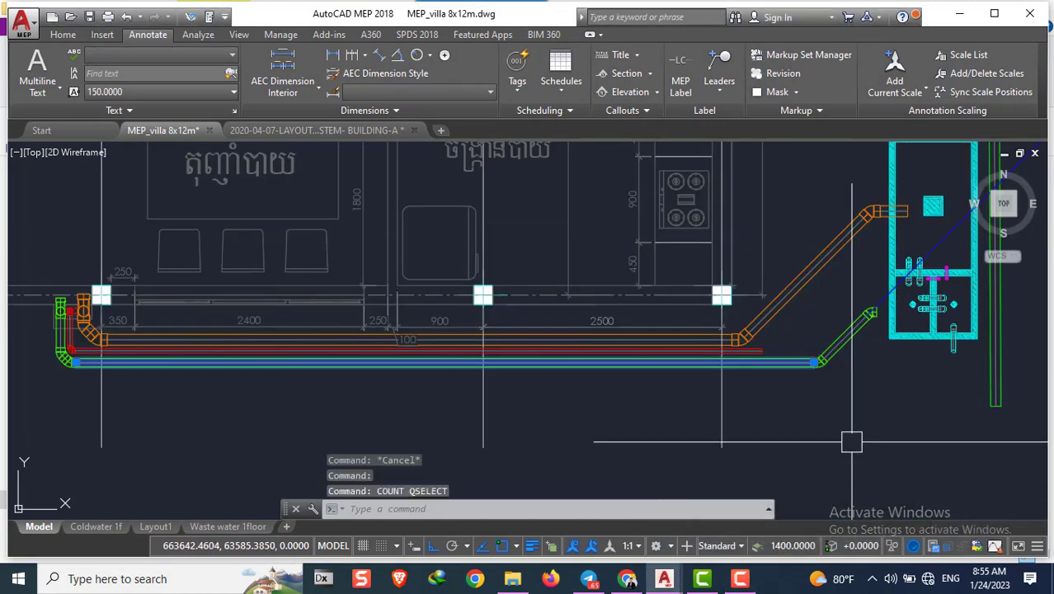
{"action": "left_click", "coordinate": [746, 583]}
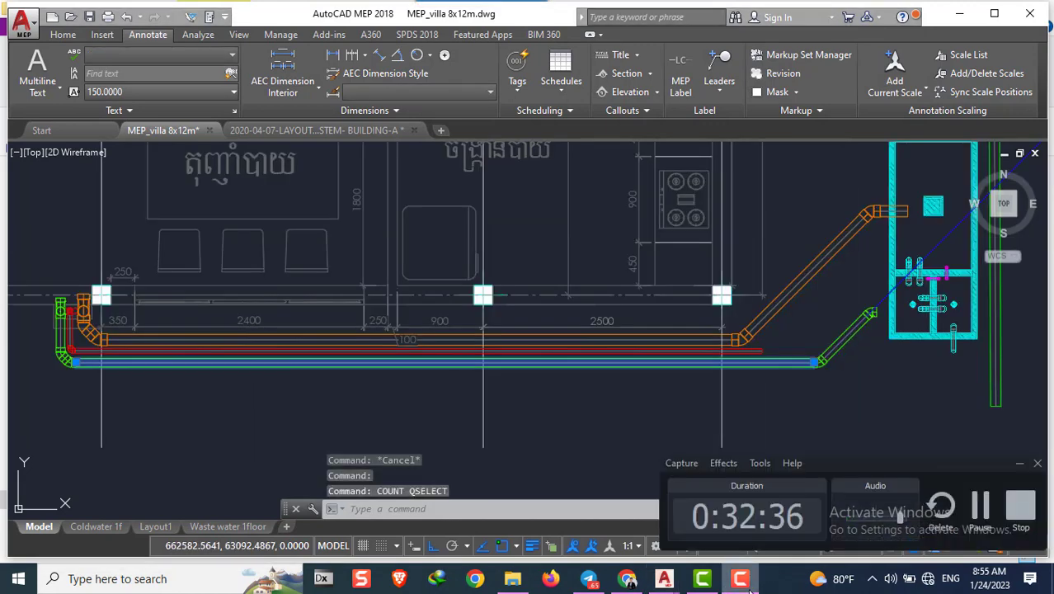
{"action": "left_click", "coordinate": [1018, 465]}
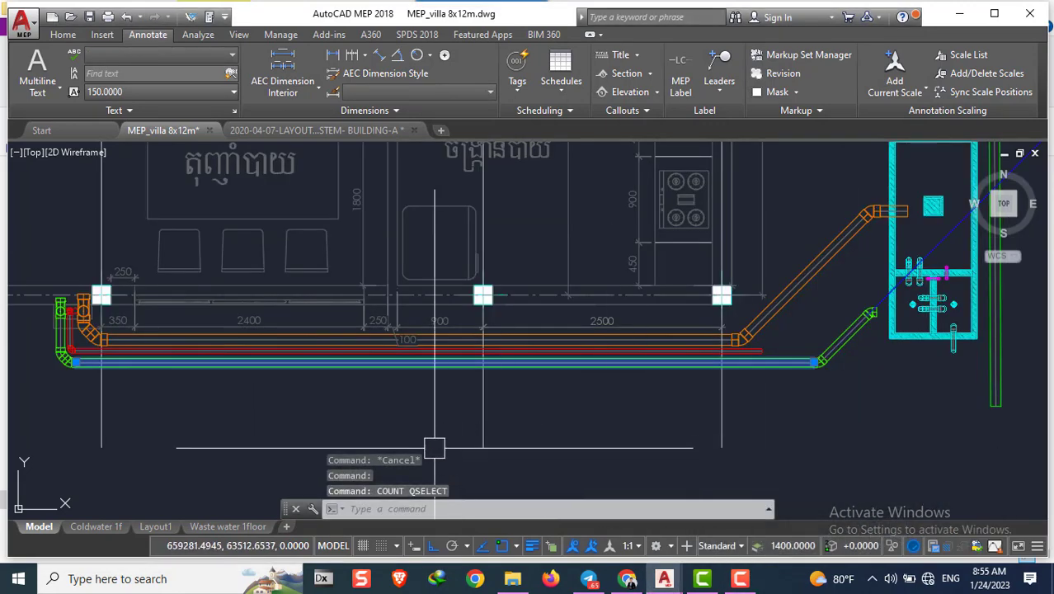
{"action": "middle_click_drag", "start_coordinate": [409, 414], "coordinate": [515, 373]}
{"action": "key", "text": "Escape"}
{"action": "key", "text": "Escape"}
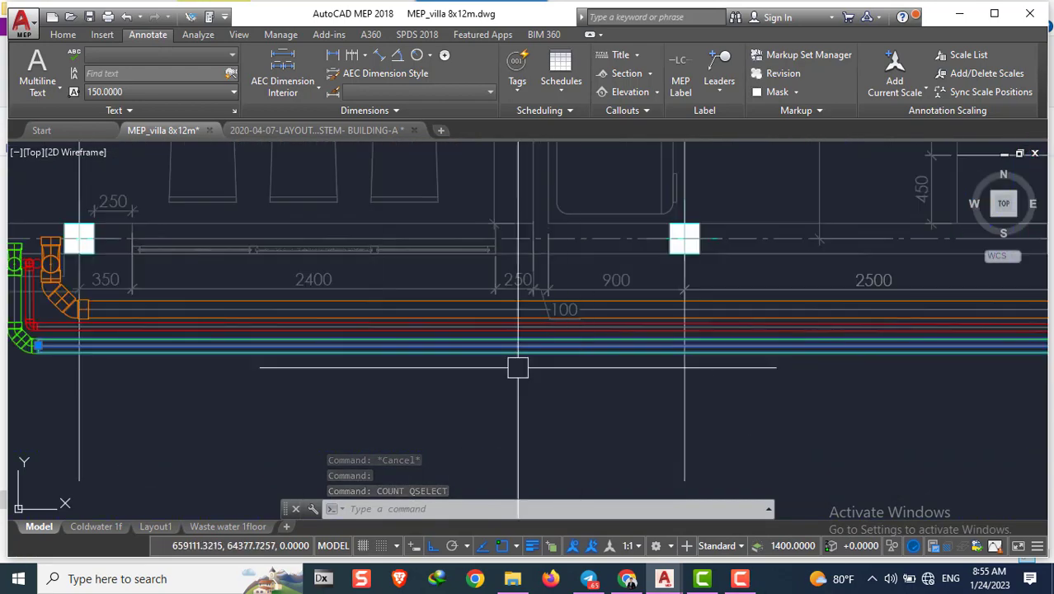
{"action": "scroll", "coordinate": [188, 368], "scroll_direction": "down", "scroll_amount": 2}
{"action": "key", "text": "Escape"}
{"action": "scroll", "coordinate": [188, 368], "scroll_direction": "up", "scroll_amount": 6}
Copy the orange elbow from the left bend to a spot beside the cyan tank
{"action": "scroll", "coordinate": [187, 297], "scroll_direction": "down", "scroll_amount": 2}
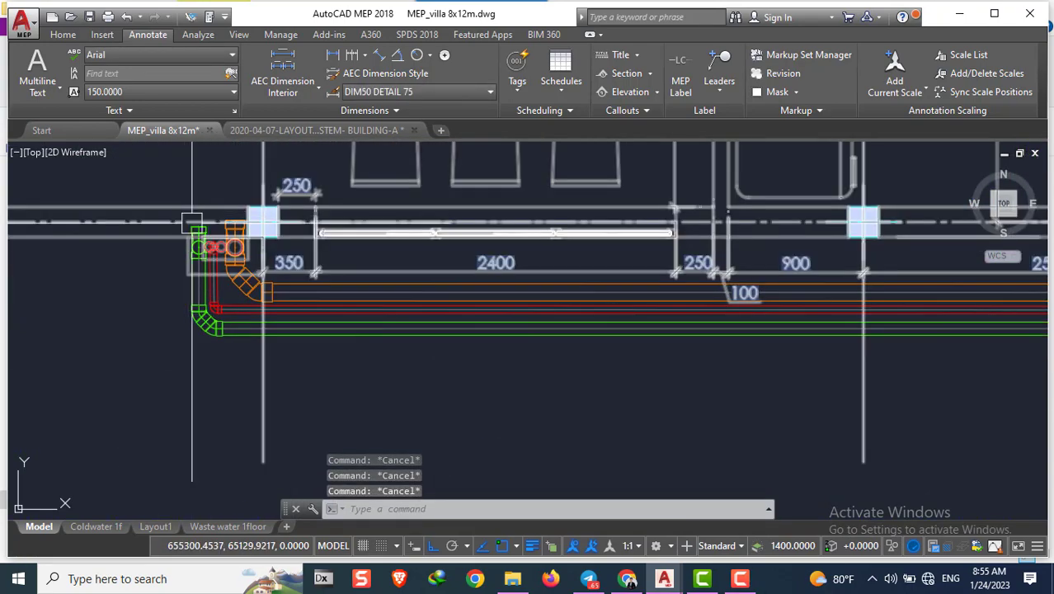
{"action": "scroll", "coordinate": [188, 272], "scroll_direction": "down", "scroll_amount": 2}
{"action": "scroll", "coordinate": [228, 316], "scroll_direction": "up", "scroll_amount": 4}
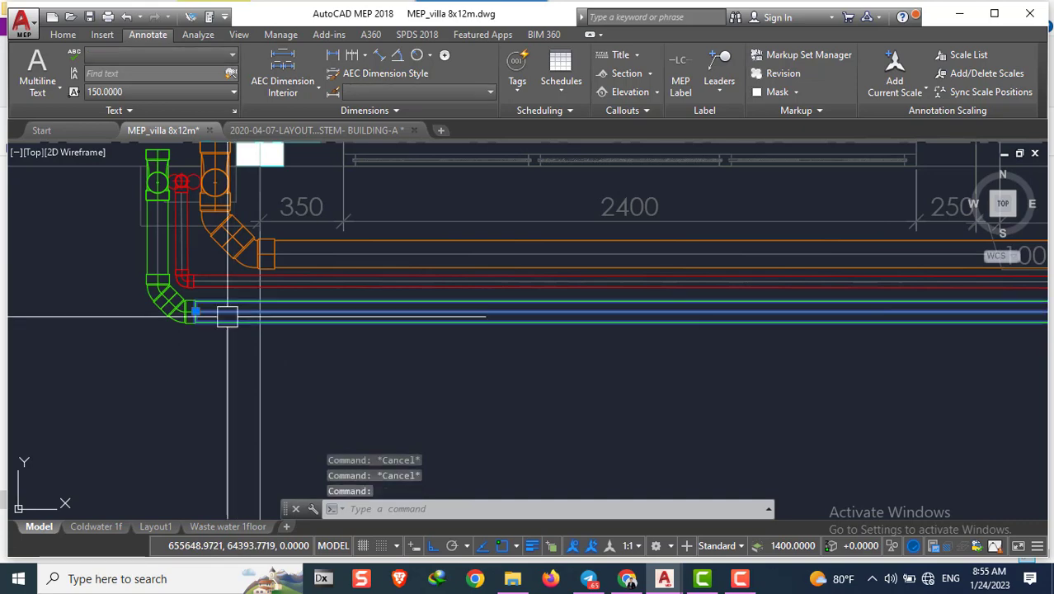
{"action": "middle_click_drag", "start_coordinate": [260, 259], "coordinate": [234, 304]}
{"action": "type", "text": "co"}
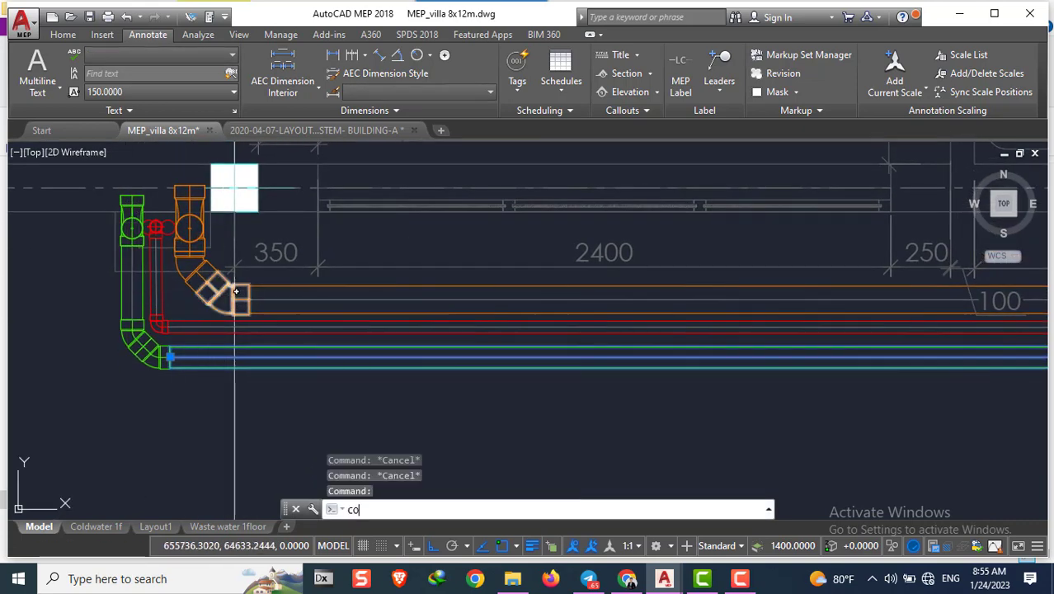
{"action": "key", "text": "Return"}
{"action": "left_click", "coordinate": [169, 356]}
{"action": "middle_click_drag", "start_coordinate": [169, 357], "coordinate": [456, 353]}
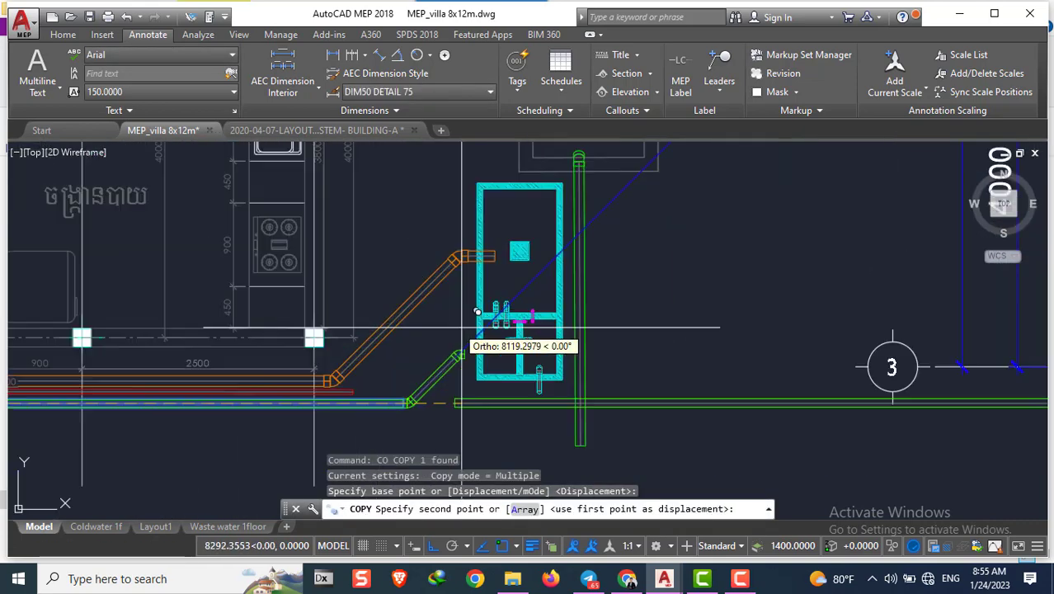
{"action": "left_click", "coordinate": [456, 353]}
{"action": "key", "text": "Escape"}
Grab the end of the pipe entering the tank, cancel the stretch, and inspect the tank area
{"action": "scroll", "coordinate": [456, 353], "scroll_direction": "down", "scroll_amount": 3}
{"action": "scroll", "coordinate": [456, 353], "scroll_direction": "down", "scroll_amount": 3}
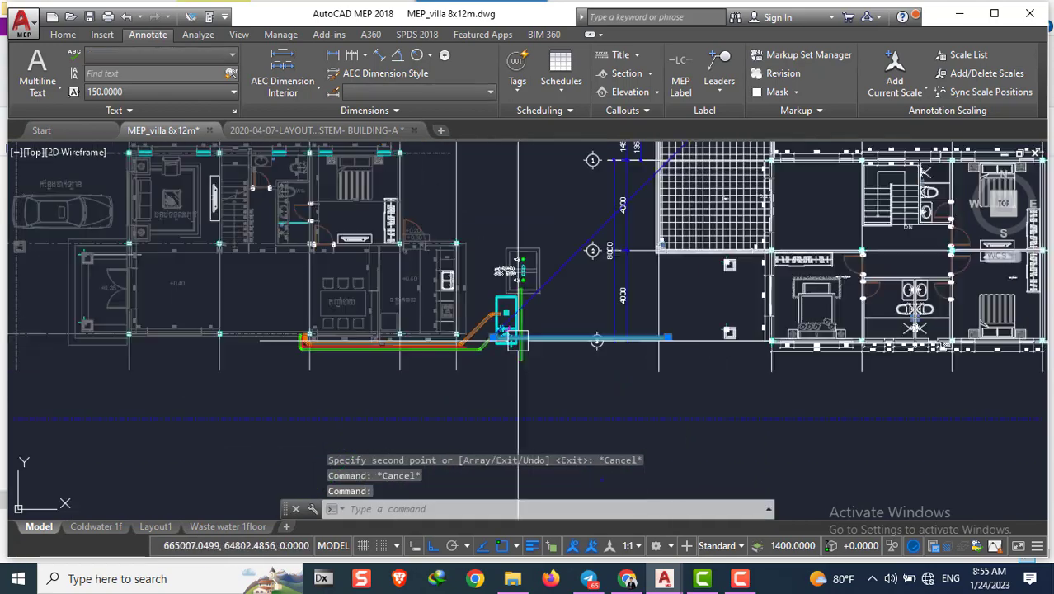
{"action": "left_click", "coordinate": [667, 337]}
{"action": "scroll", "coordinate": [409, 341], "scroll_direction": "up", "scroll_amount": 8}
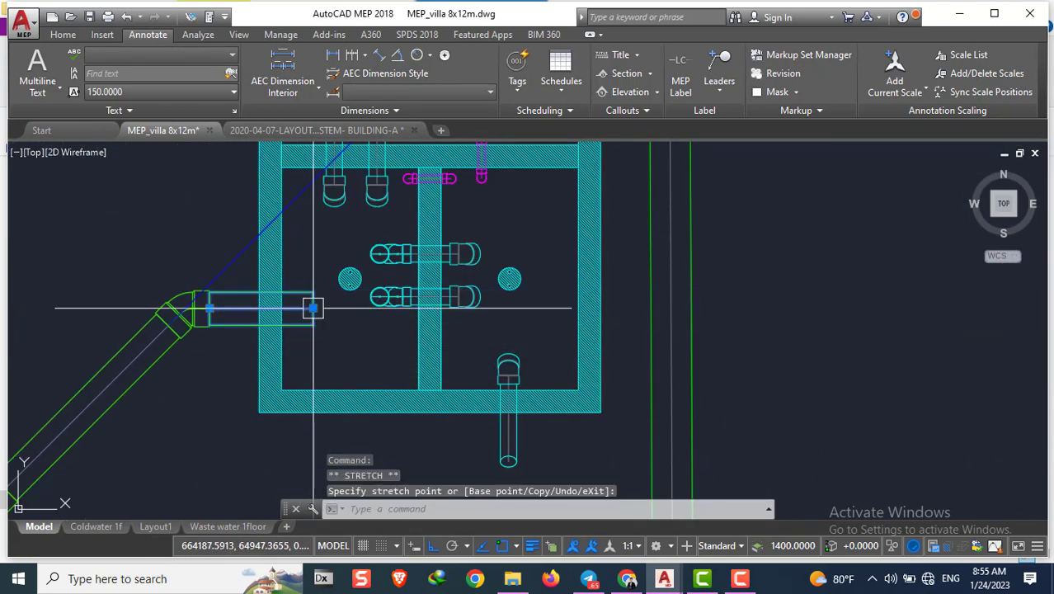
{"action": "key", "text": "Escape"}
{"action": "key", "text": "Escape"}
{"action": "scroll", "coordinate": [750, 288], "scroll_direction": "down", "scroll_amount": 6}
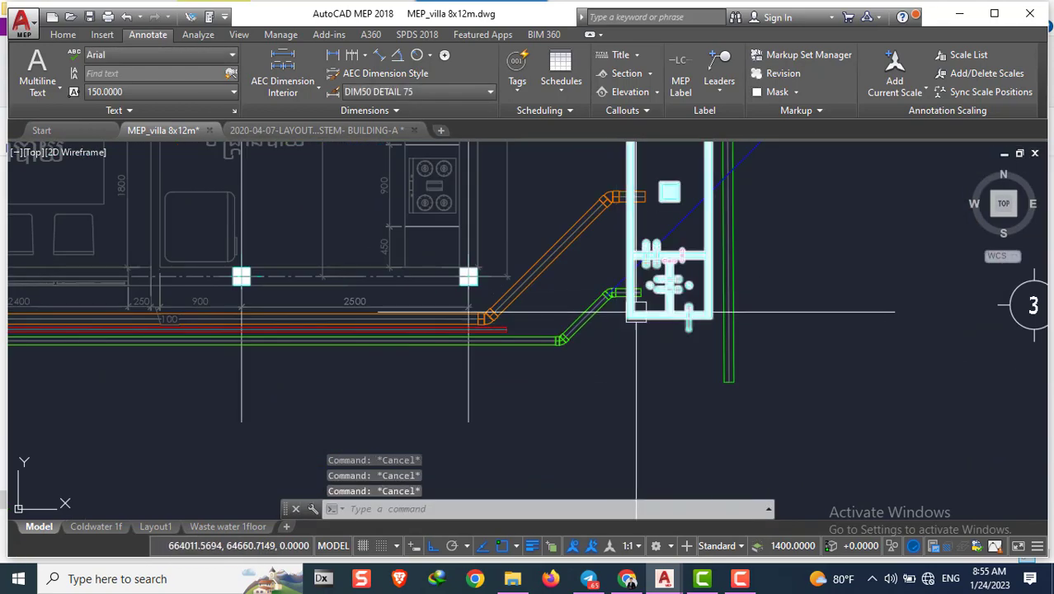
{"action": "scroll", "coordinate": [642, 299], "scroll_direction": "up", "scroll_amount": 4}
{"action": "scroll", "coordinate": [625, 288], "scroll_direction": "down", "scroll_amount": 4}
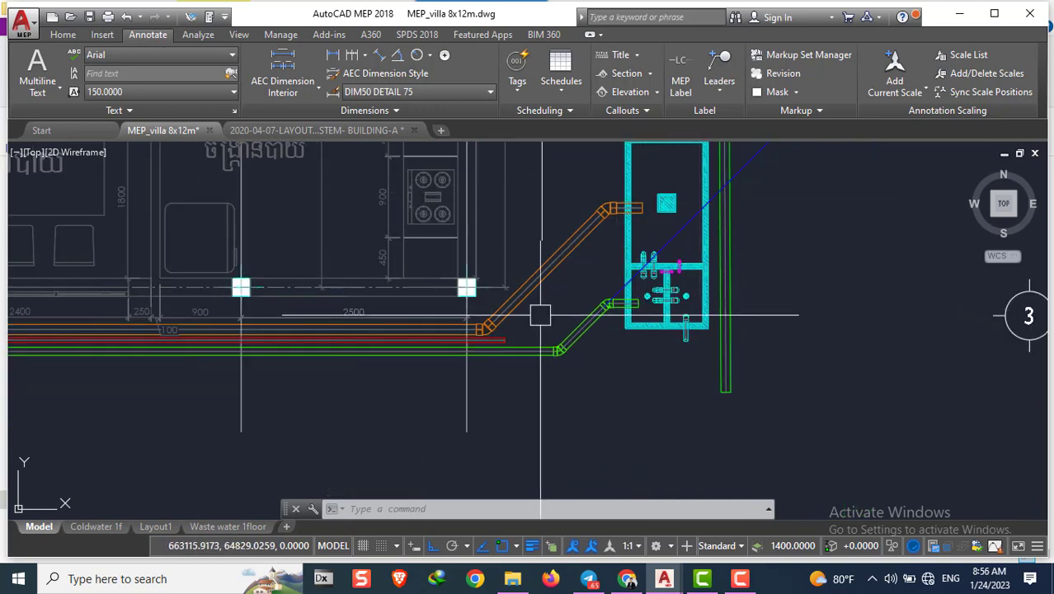
{"action": "scroll", "coordinate": [629, 243], "scroll_direction": "down", "scroll_amount": 2}
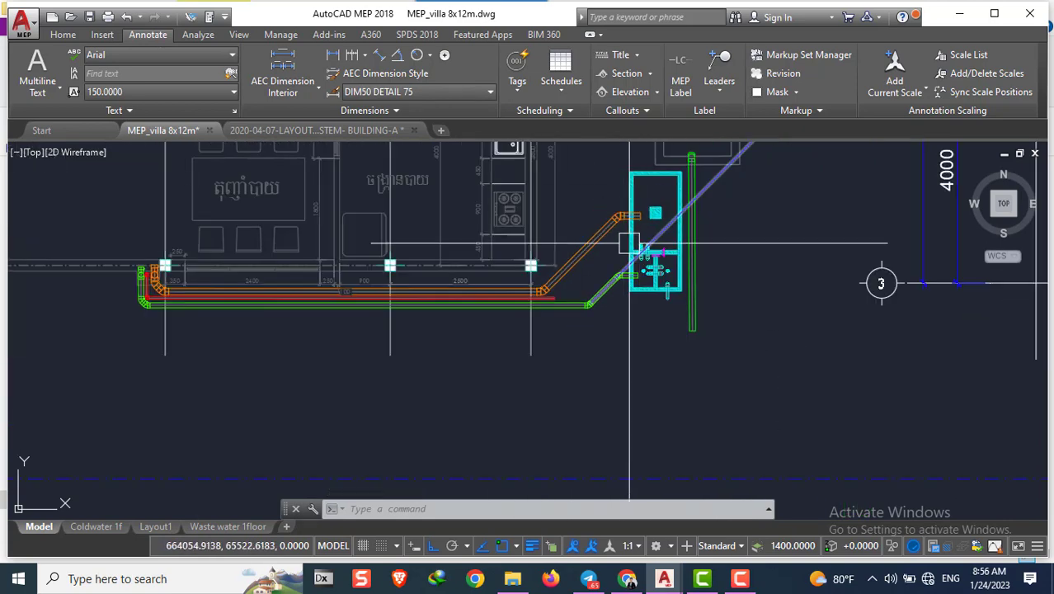
{"action": "scroll", "coordinate": [141, 296], "scroll_direction": "up", "scroll_amount": 4}
{"action": "scroll", "coordinate": [169, 235], "scroll_direction": "up", "scroll_amount": 5}
{"action": "scroll", "coordinate": [197, 240], "scroll_direction": "down", "scroll_amount": 3}
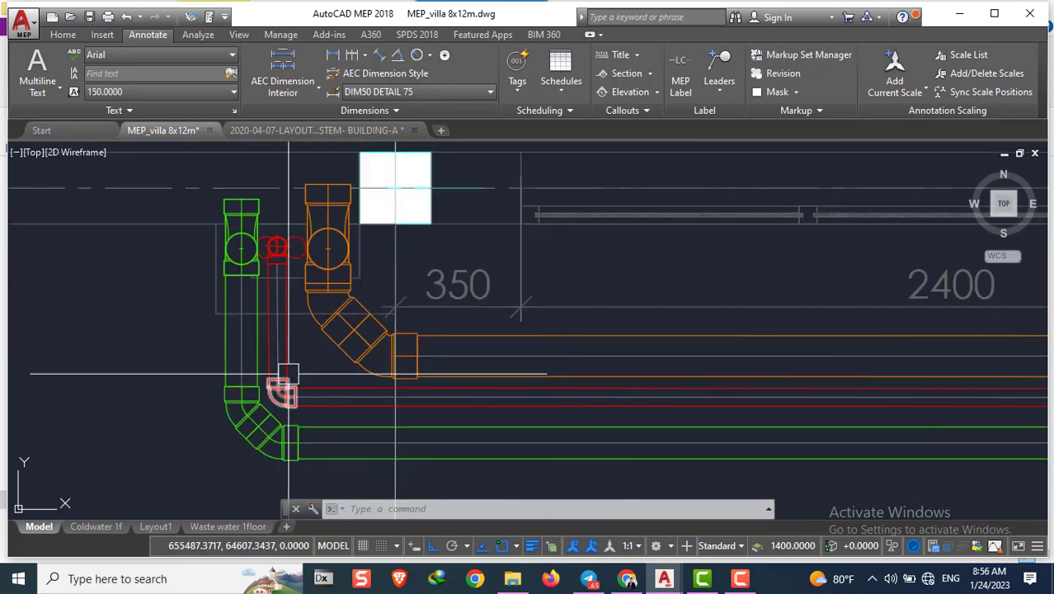
{"action": "scroll", "coordinate": [288, 373], "scroll_direction": "up", "scroll_amount": 2}
Copy the red riser and its elbow up near the upper orange diagonal
{"action": "left_click", "coordinate": [308, 392]}
{"action": "left_click", "coordinate": [266, 353]}
{"action": "scroll", "coordinate": [281, 295], "scroll_direction": "down", "scroll_amount": 3}
{"action": "type", "text": "c"}
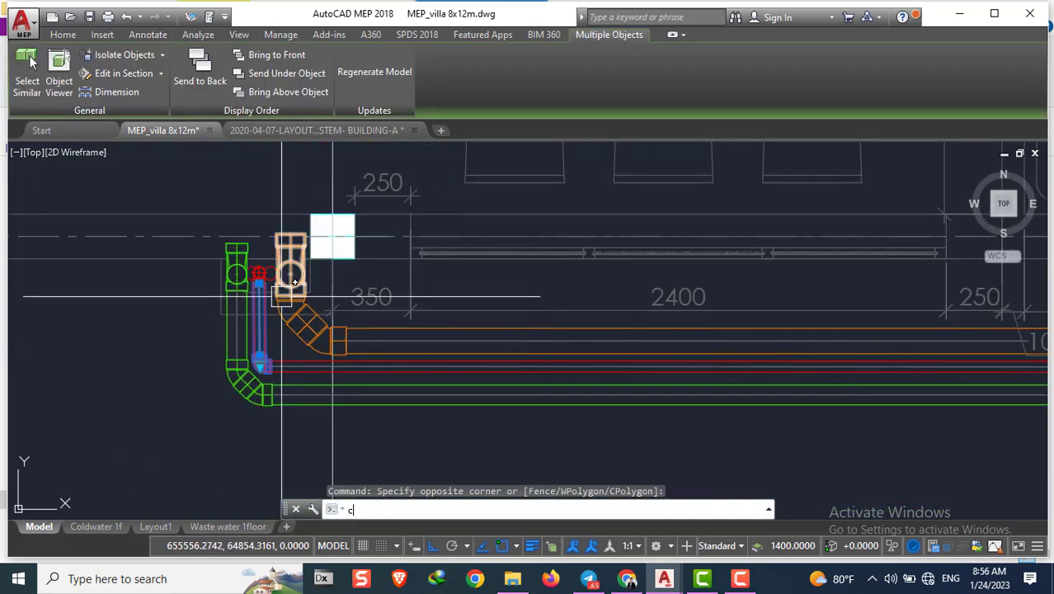
{"action": "type", "text": "o"}
{"action": "key", "text": "Return"}
{"action": "scroll", "coordinate": [264, 301], "scroll_direction": "up", "scroll_amount": 2}
{"action": "scroll", "coordinate": [282, 404], "scroll_direction": "up", "scroll_amount": 2}
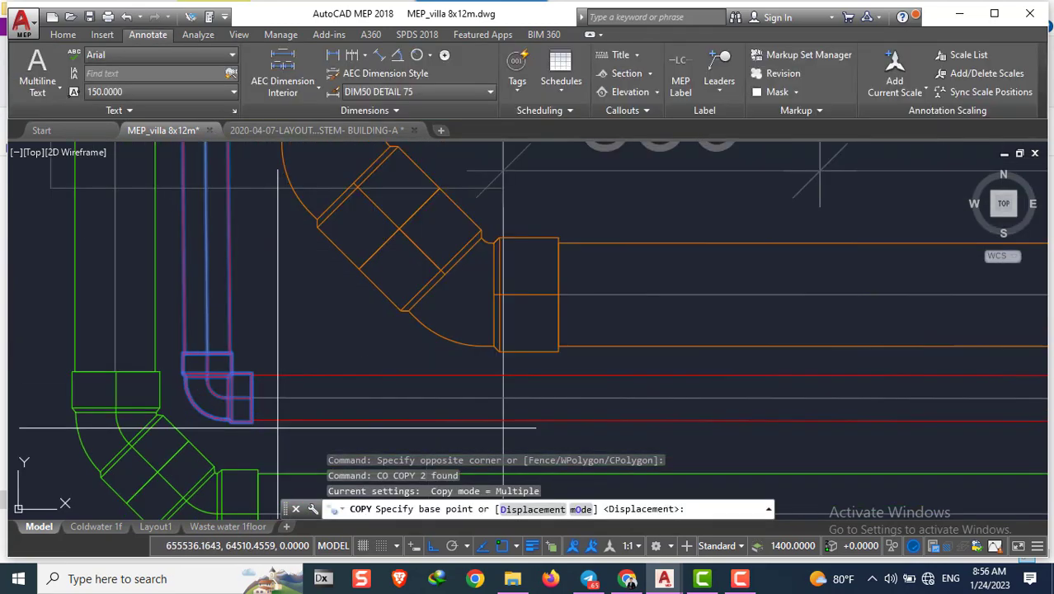
{"action": "left_click", "coordinate": [217, 387]}
{"action": "scroll", "coordinate": [217, 387], "scroll_direction": "down", "scroll_amount": 5}
{"action": "scroll", "coordinate": [693, 273], "scroll_direction": "up", "scroll_amount": 3}
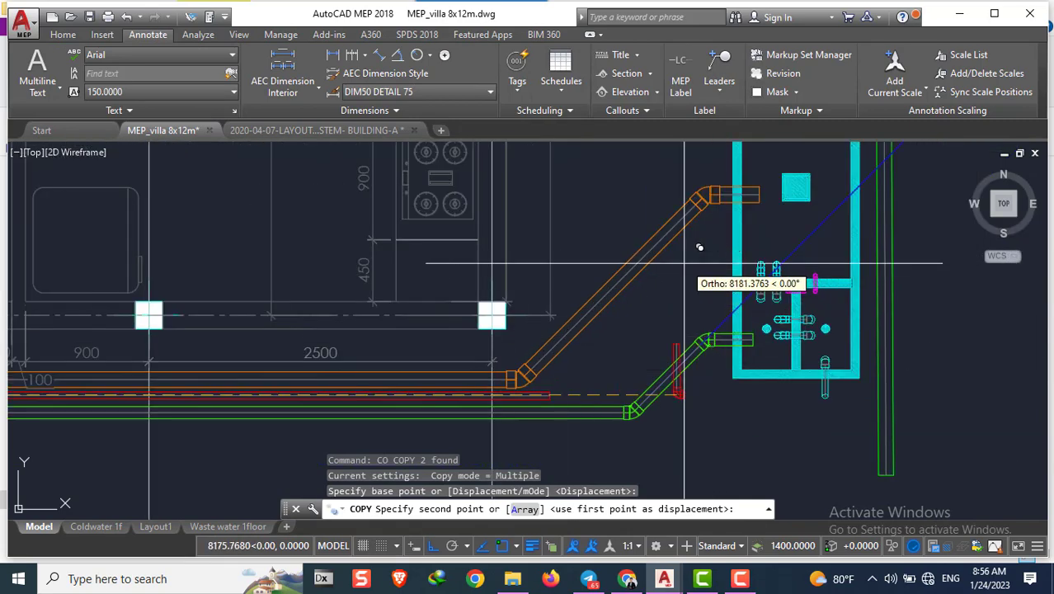
{"action": "key", "text": "F8"}
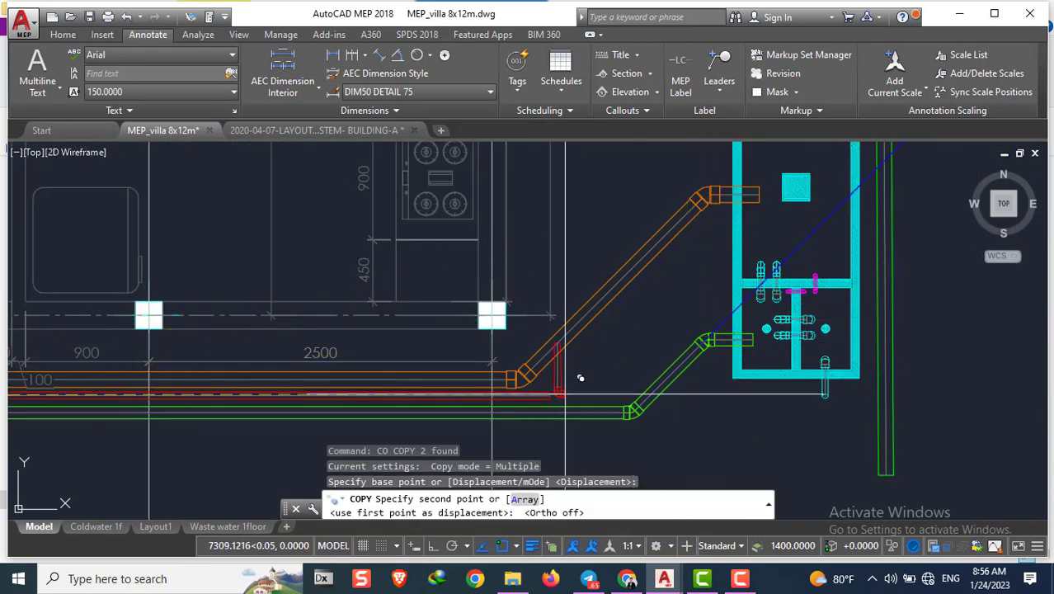
{"action": "left_click", "coordinate": [706, 273]}
{"action": "key", "text": "Escape"}
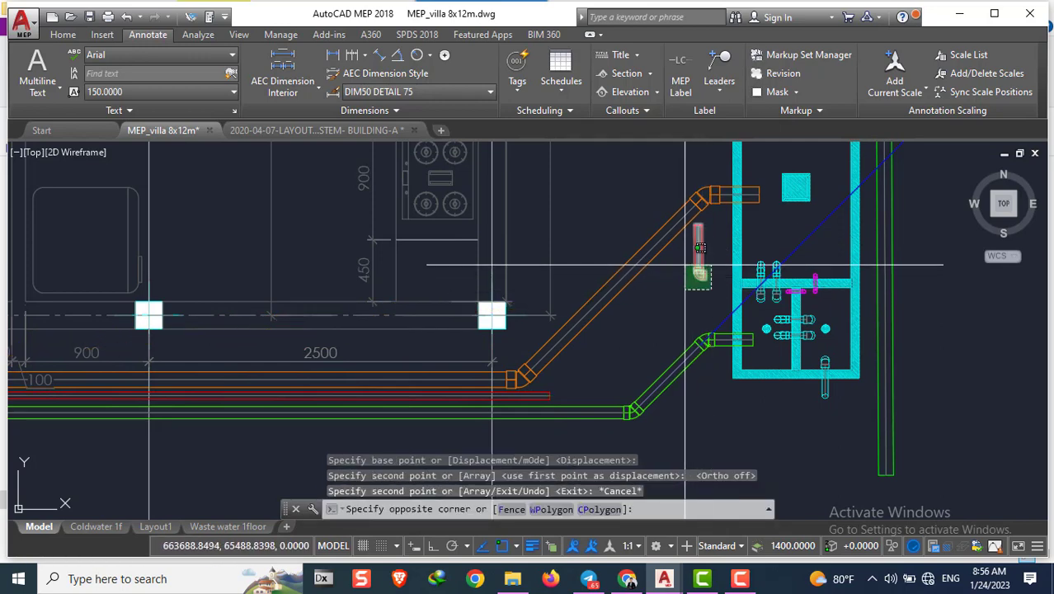
Rotate the copied red fitting about its pipe's midpoint
{"action": "left_click", "coordinate": [685, 265]}
{"action": "type", "text": "ro"}
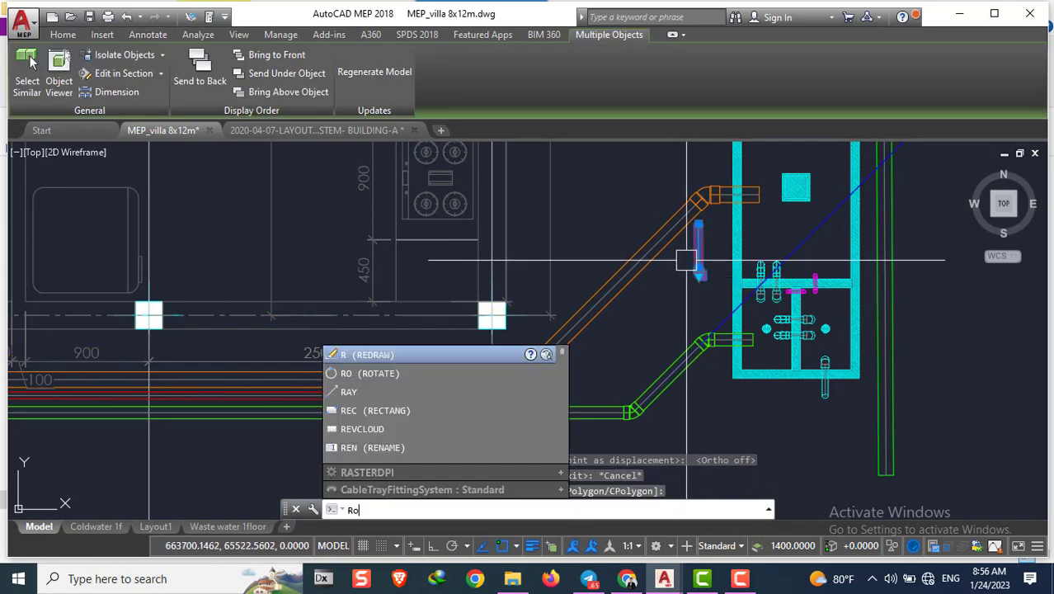
{"action": "key", "text": "Return"}
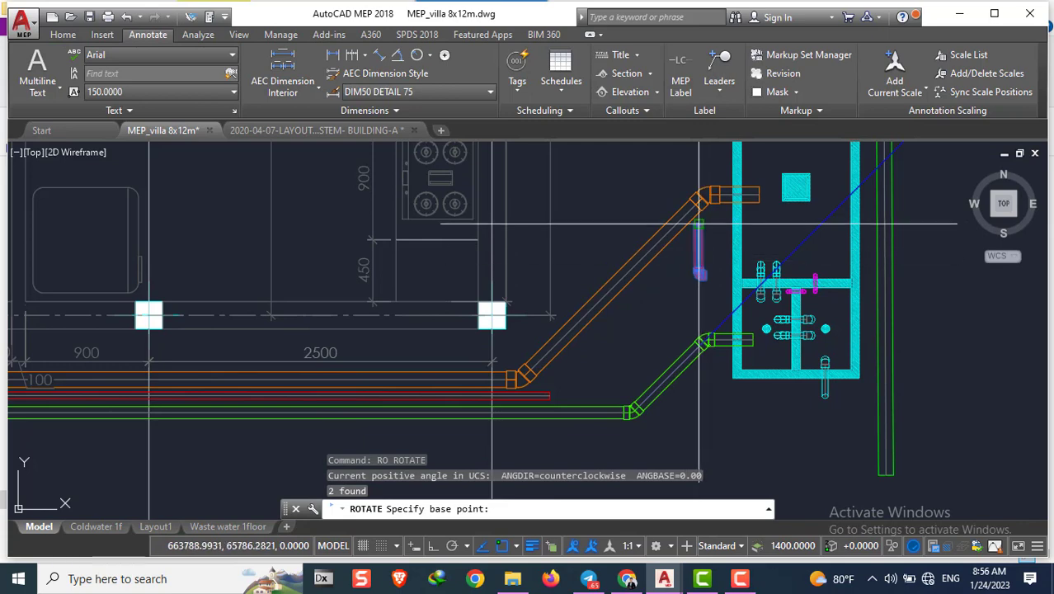
{"action": "left_click", "coordinate": [700, 222]}
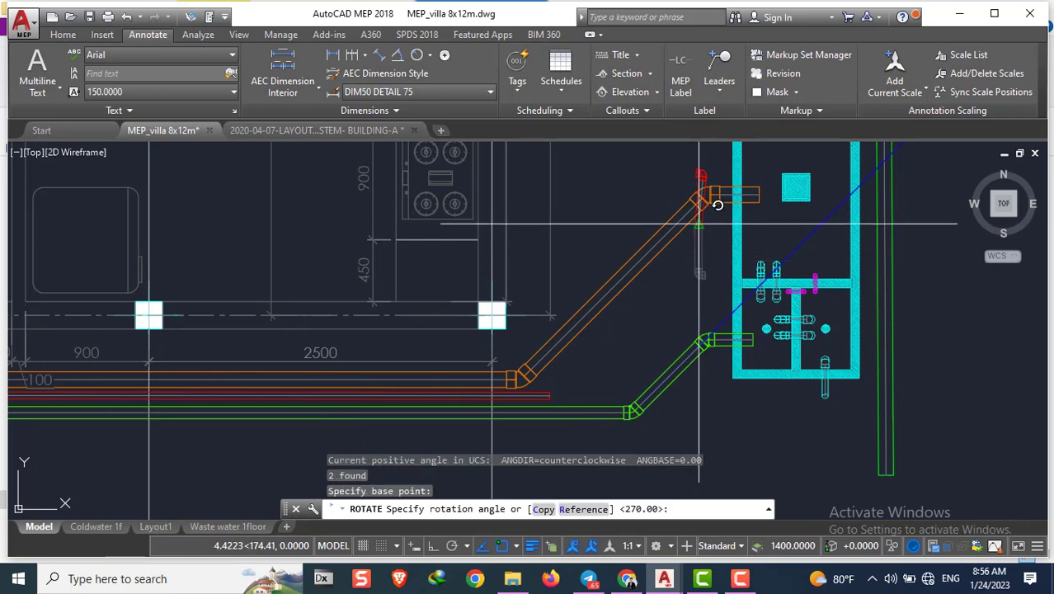
{"action": "left_click", "coordinate": [700, 274]}
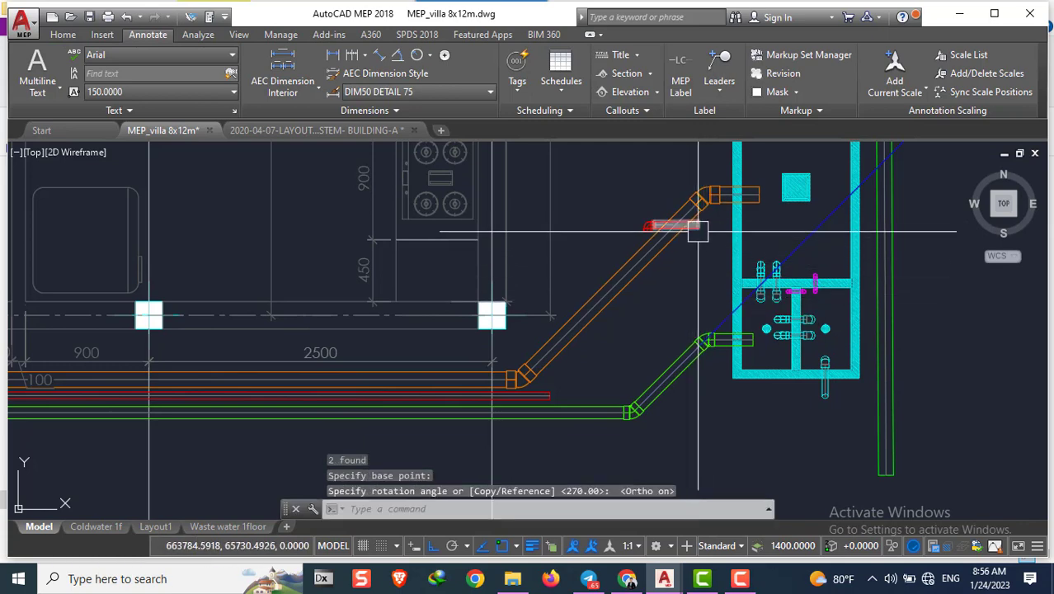
{"action": "scroll", "coordinate": [648, 221], "scroll_direction": "up", "scroll_amount": 6}
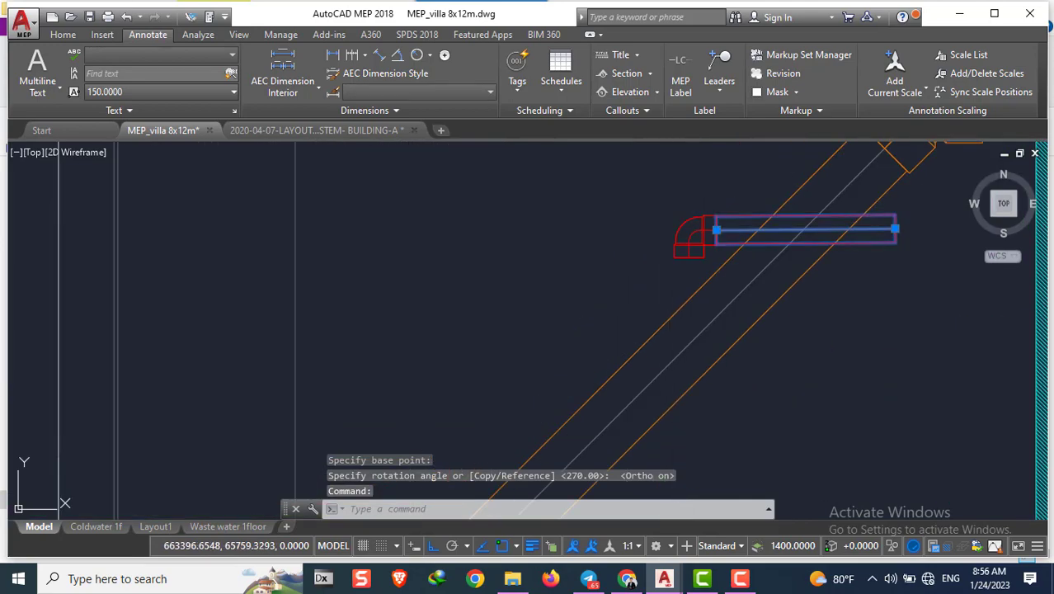
{"action": "scroll", "coordinate": [697, 238], "scroll_direction": "down", "scroll_amount": 3}
Move the red fitting right so its short pipe meets the cyan tank wall
{"action": "type", "text": "m"}
{"action": "key", "text": "Return"}
{"action": "scroll", "coordinate": [651, 241], "scroll_direction": "up", "scroll_amount": 3}
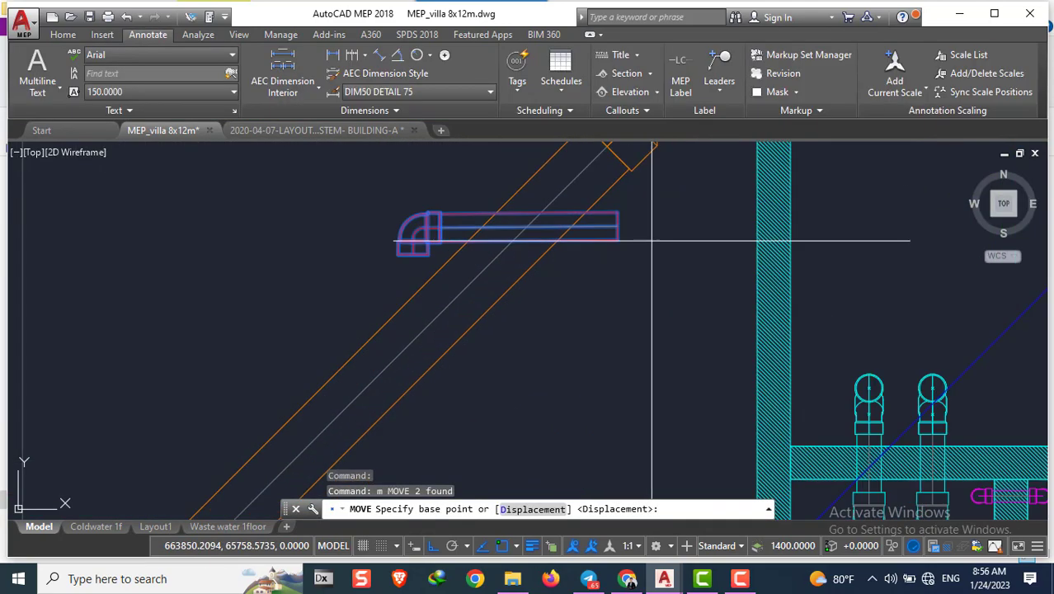
{"action": "left_click", "coordinate": [618, 224]}
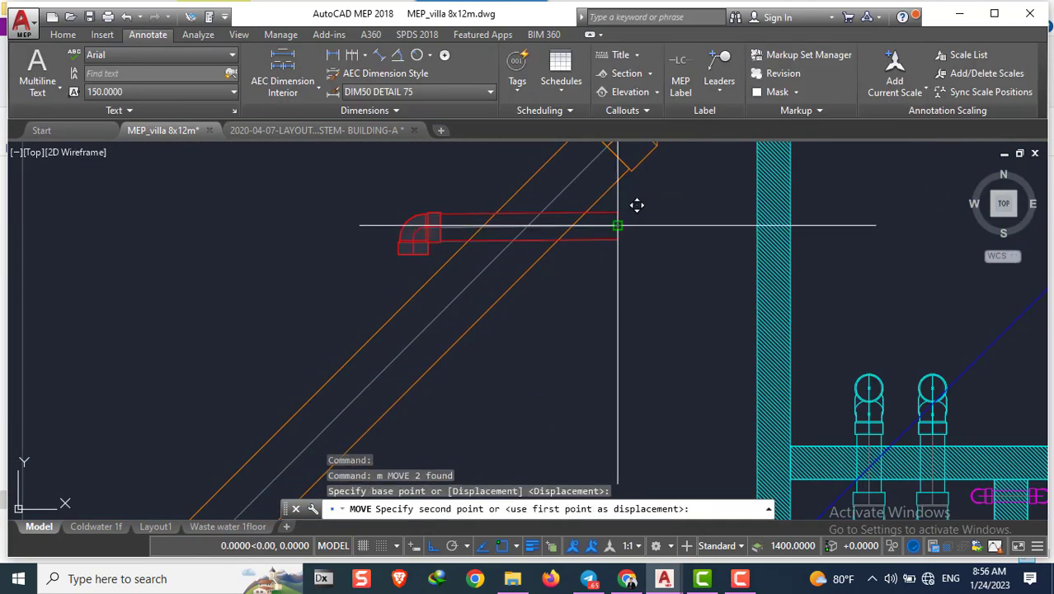
{"action": "left_click", "coordinate": [916, 266]}
{"action": "scroll", "coordinate": [693, 248], "scroll_direction": "down", "scroll_amount": 5}
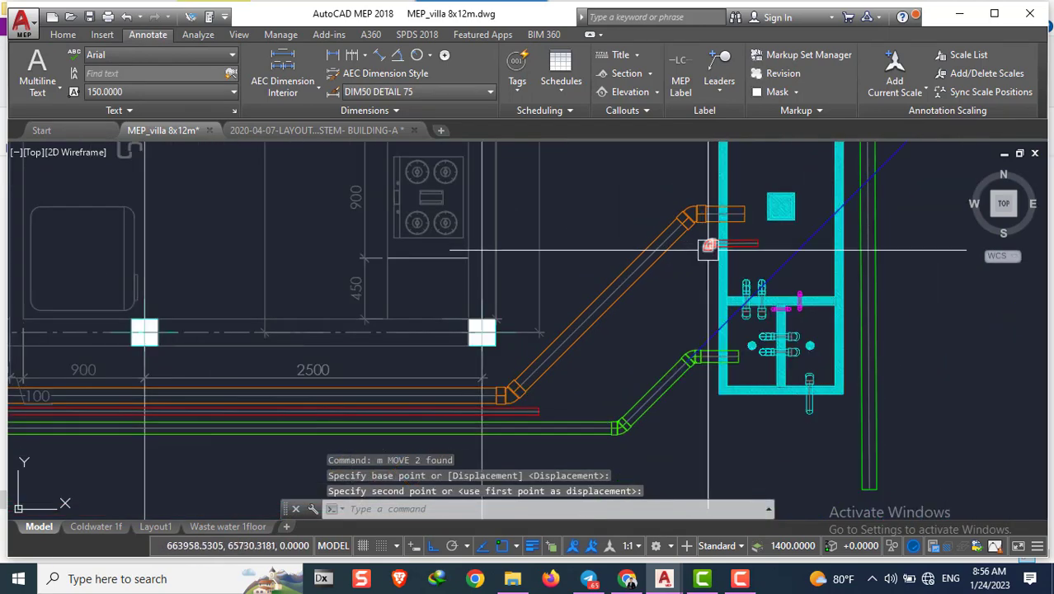
{"action": "scroll", "coordinate": [713, 249], "scroll_direction": "up", "scroll_amount": 2}
{"action": "scroll", "coordinate": [713, 247], "scroll_direction": "down", "scroll_amount": 2}
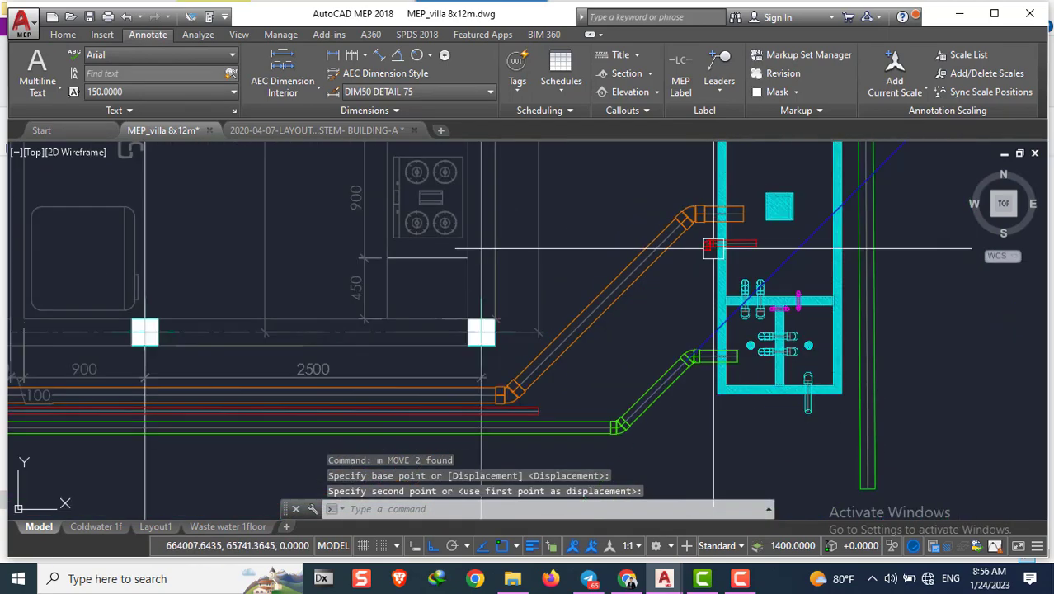
{"action": "scroll", "coordinate": [702, 256], "scroll_direction": "up", "scroll_amount": 2}
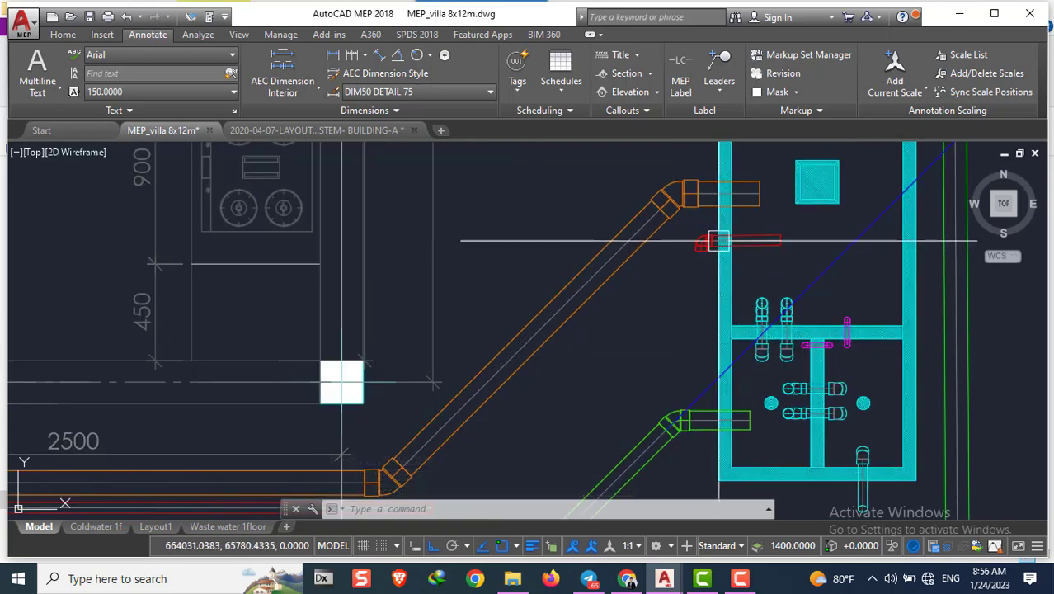
{"action": "scroll", "coordinate": [718, 241], "scroll_direction": "down", "scroll_amount": 2}
{"action": "scroll", "coordinate": [656, 256], "scroll_direction": "up", "scroll_amount": 2}
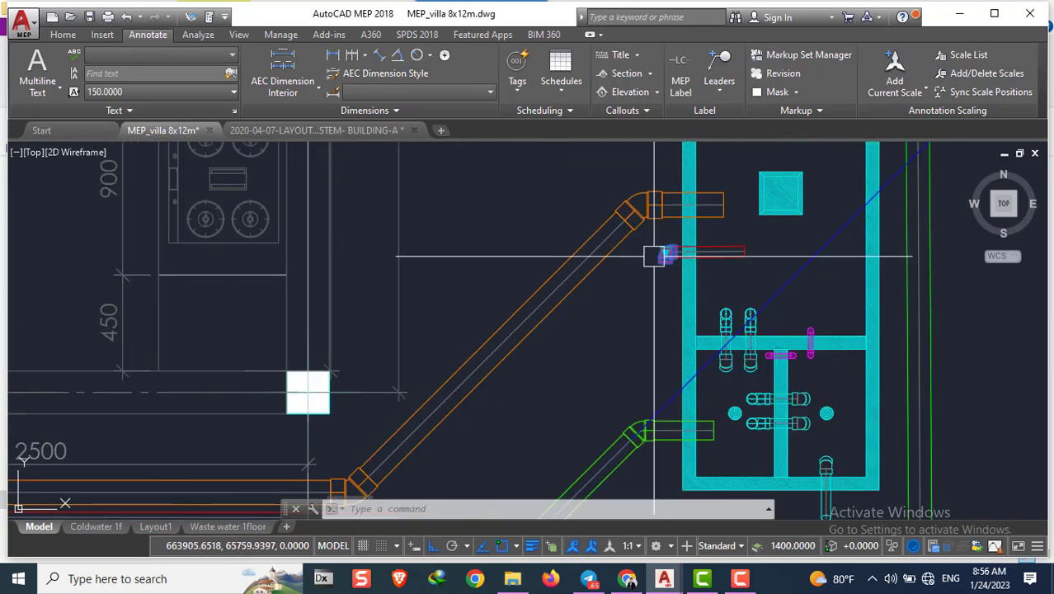
{"action": "scroll", "coordinate": [643, 261], "scroll_direction": "down", "scroll_amount": 2}
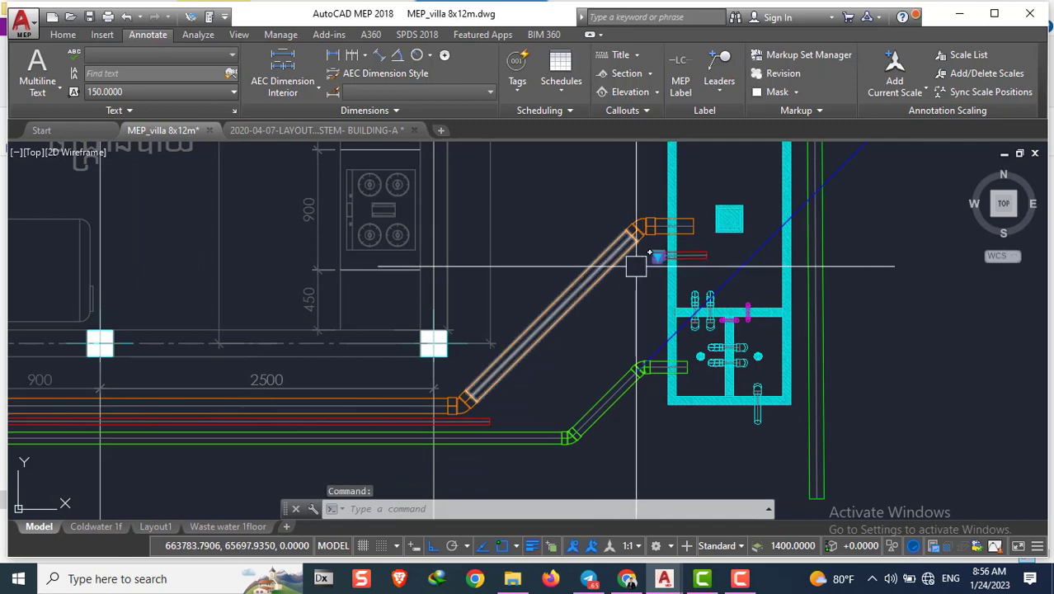
Erase the small blue piece at the red pipe's end
{"action": "type", "text": "e"}
{"action": "key", "text": "Return"}
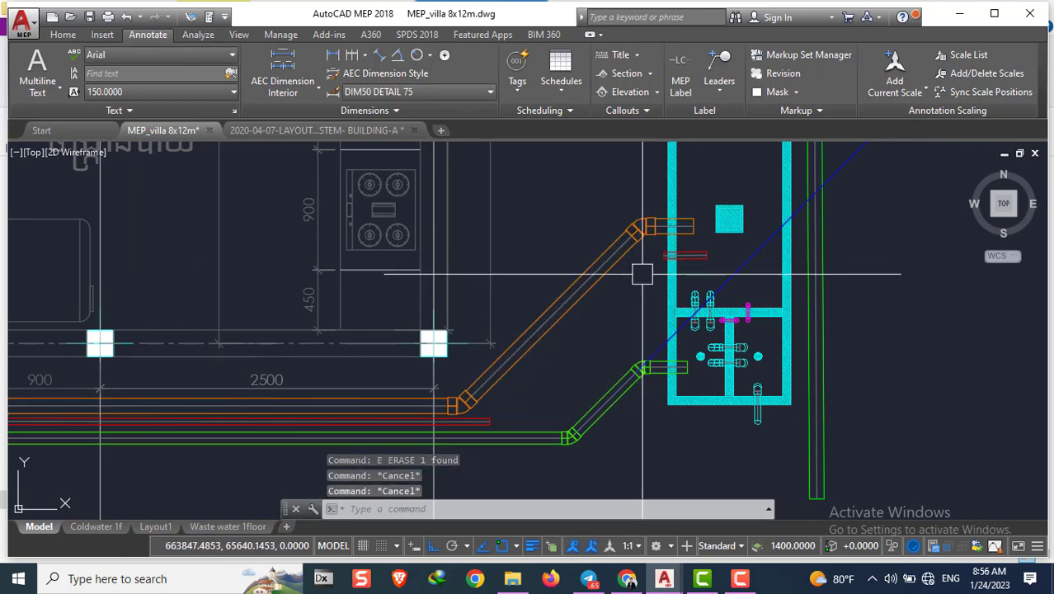
{"action": "scroll", "coordinate": [643, 343], "scroll_direction": "up", "scroll_amount": 2}
{"action": "scroll", "coordinate": [657, 365], "scroll_direction": "up", "scroll_amount": 2}
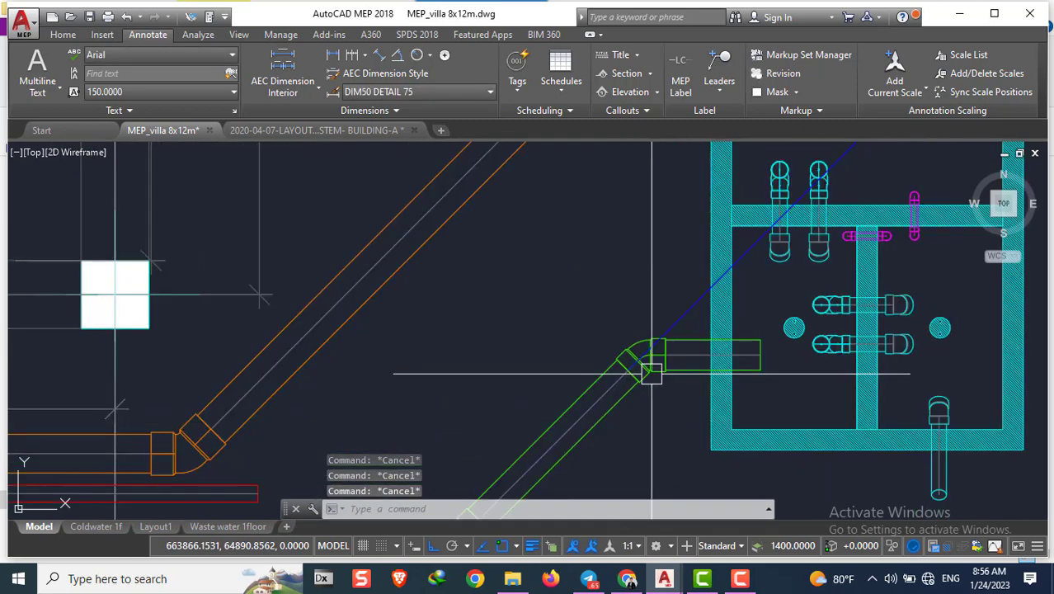
{"action": "scroll", "coordinate": [649, 362], "scroll_direction": "down", "scroll_amount": 3}
{"action": "scroll", "coordinate": [522, 470], "scroll_direction": "up", "scroll_amount": 1}
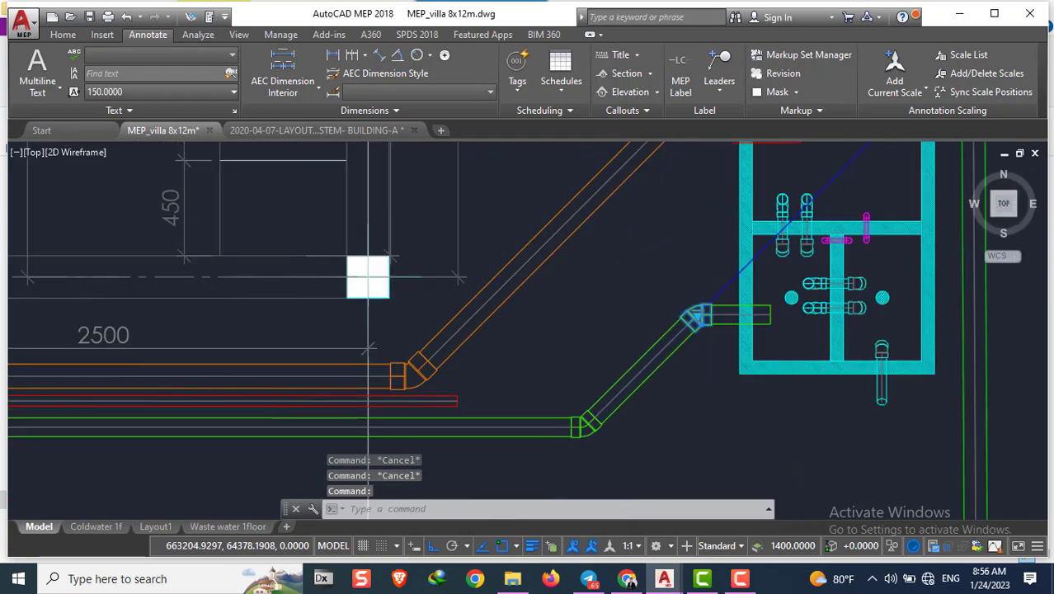
{"action": "scroll", "coordinate": [522, 470], "scroll_direction": "up", "scroll_amount": 2}
{"action": "scroll", "coordinate": [249, 183], "scroll_direction": "down", "scroll_amount": 3}
{"action": "scroll", "coordinate": [670, 351], "scroll_direction": "up", "scroll_amount": 4}
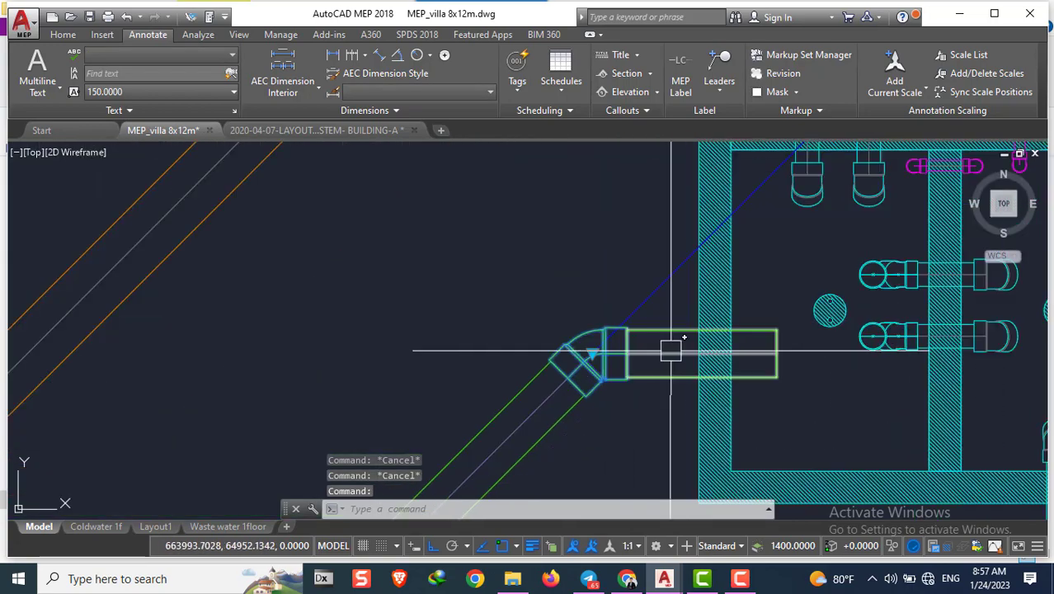
Copy the green elbow onto the red pipe's end
{"action": "type", "text": "Co"}
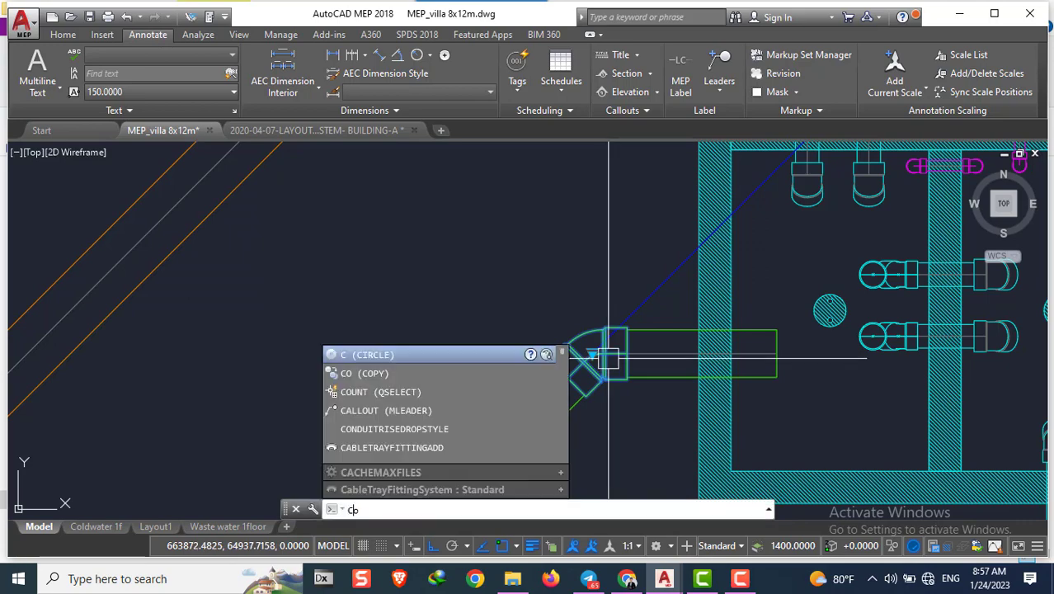
{"action": "key", "text": "Return"}
{"action": "left_click", "coordinate": [631, 355]}
{"action": "scroll", "coordinate": [635, 281], "scroll_direction": "down", "scroll_amount": 2}
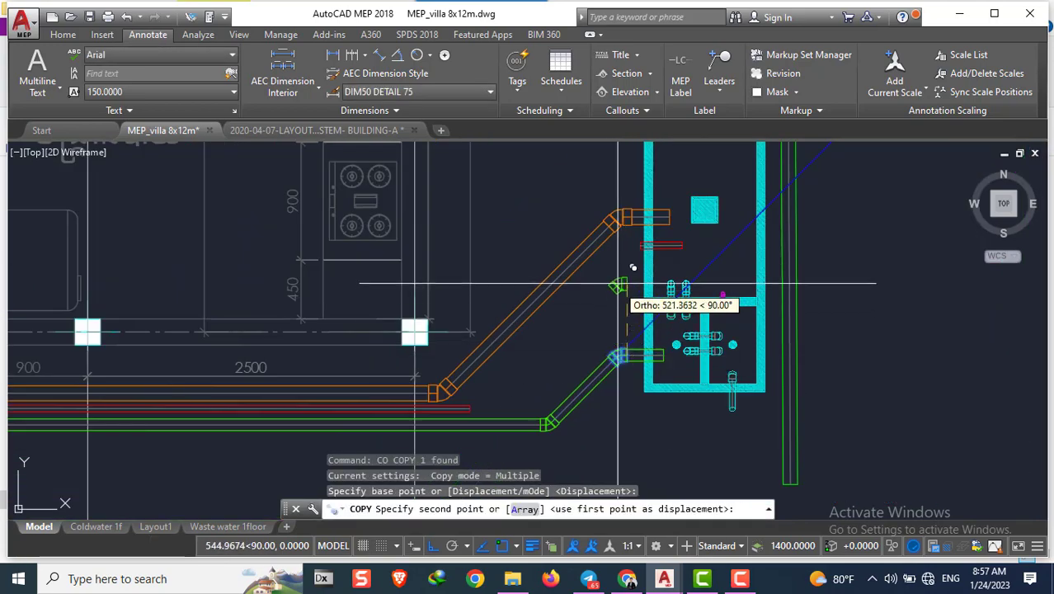
{"action": "scroll", "coordinate": [660, 214], "scroll_direction": "up", "scroll_amount": 2}
{"action": "left_click", "coordinate": [652, 227]}
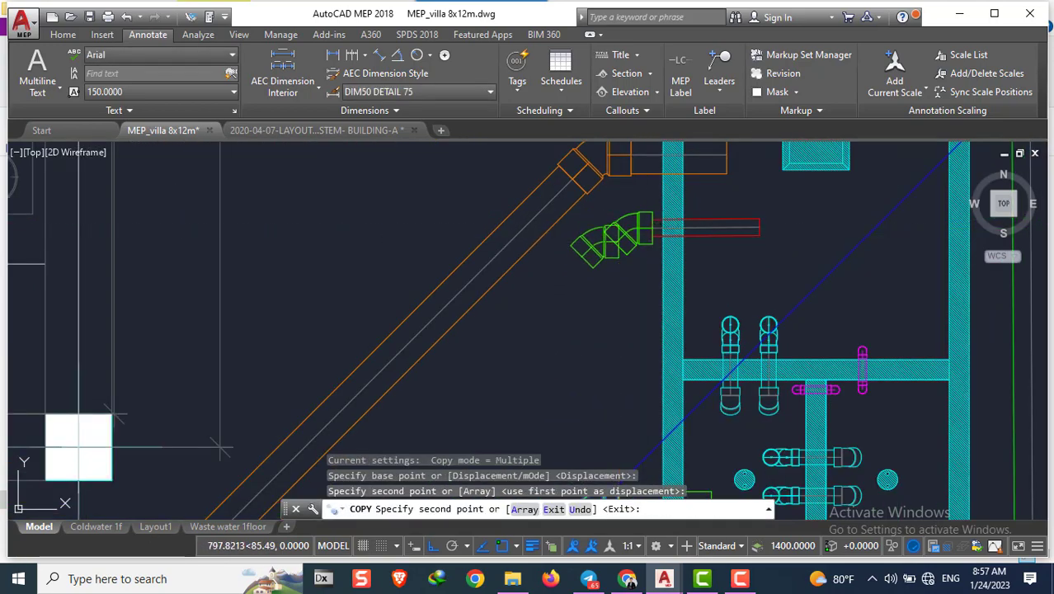
{"action": "key", "text": "Escape"}
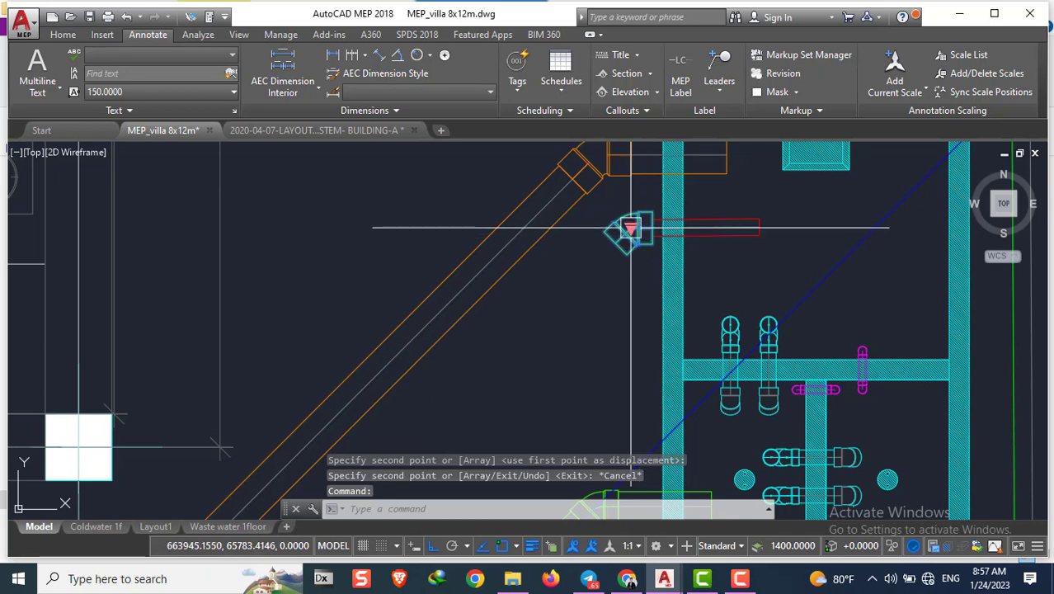
Set the copied elbow's size to 55 from its grip size list
{"action": "left_click", "coordinate": [630, 227]}
{"action": "left_click", "coordinate": [663, 325]}
{"action": "key", "text": "Escape"}
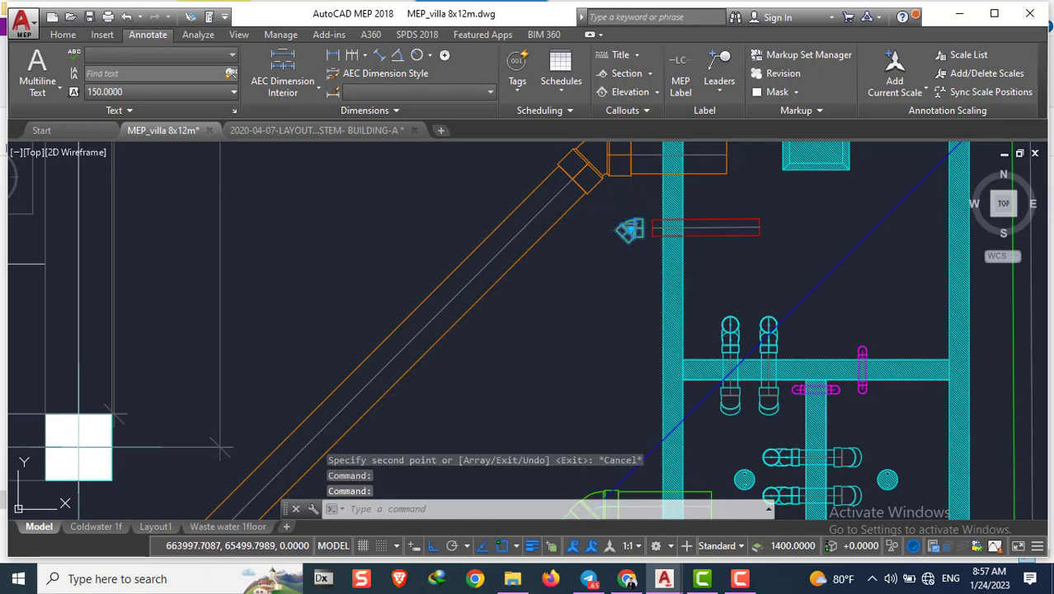
{"action": "key", "text": "Escape"}
{"action": "scroll", "coordinate": [650, 223], "scroll_direction": "up", "scroll_amount": 3}
{"action": "type", "text": "m"}
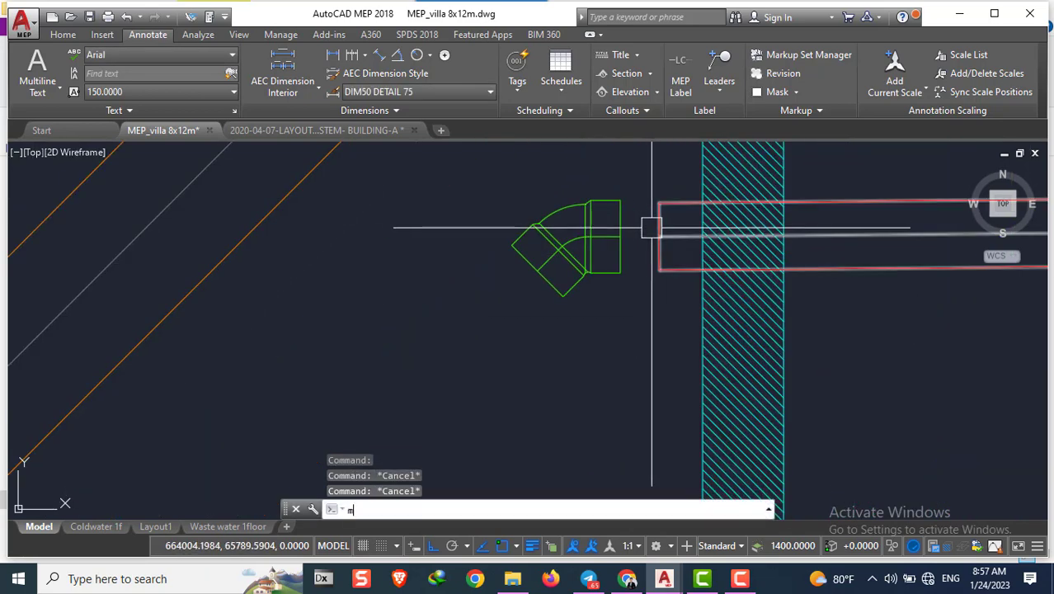
Match the new elbow's properties to the red pipe with MATCHPROP
{"action": "type", "text": "MA"}
{"action": "left_click", "coordinate": [664, 235]}
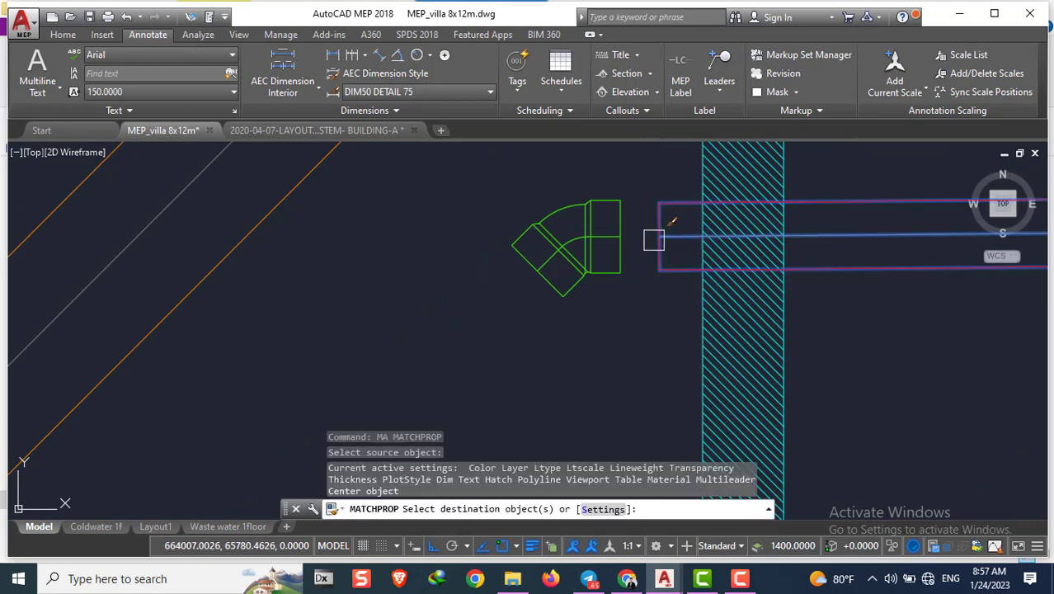
{"action": "left_click", "coordinate": [601, 241]}
{"action": "key", "text": "Escape"}
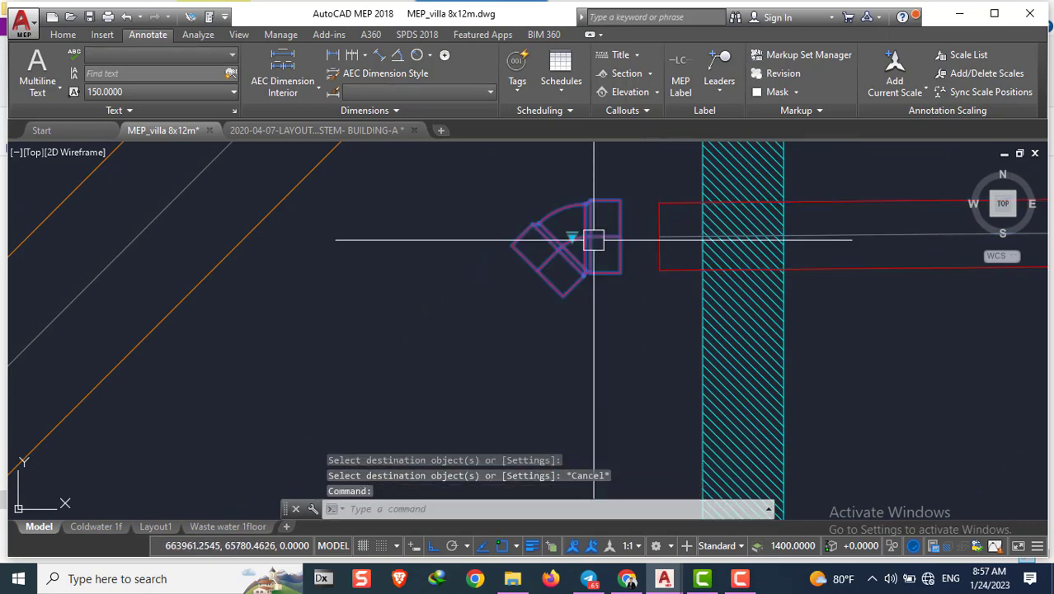
Begin moving the new elbow from its end point, then cancel the move
{"action": "type", "text": "m"}
{"action": "key", "text": "Return"}
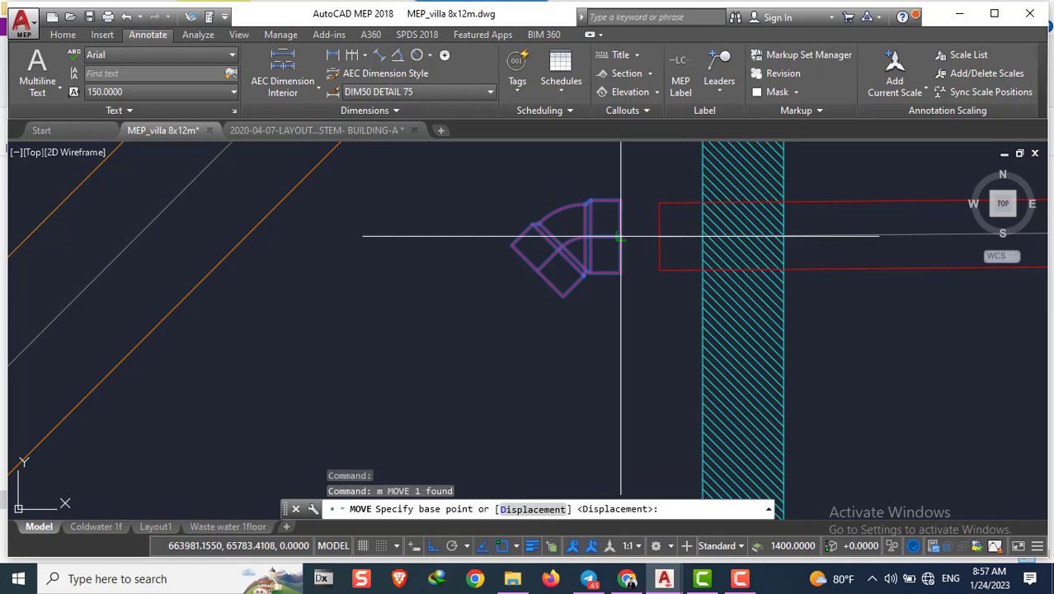
{"action": "left_click", "coordinate": [621, 237]}
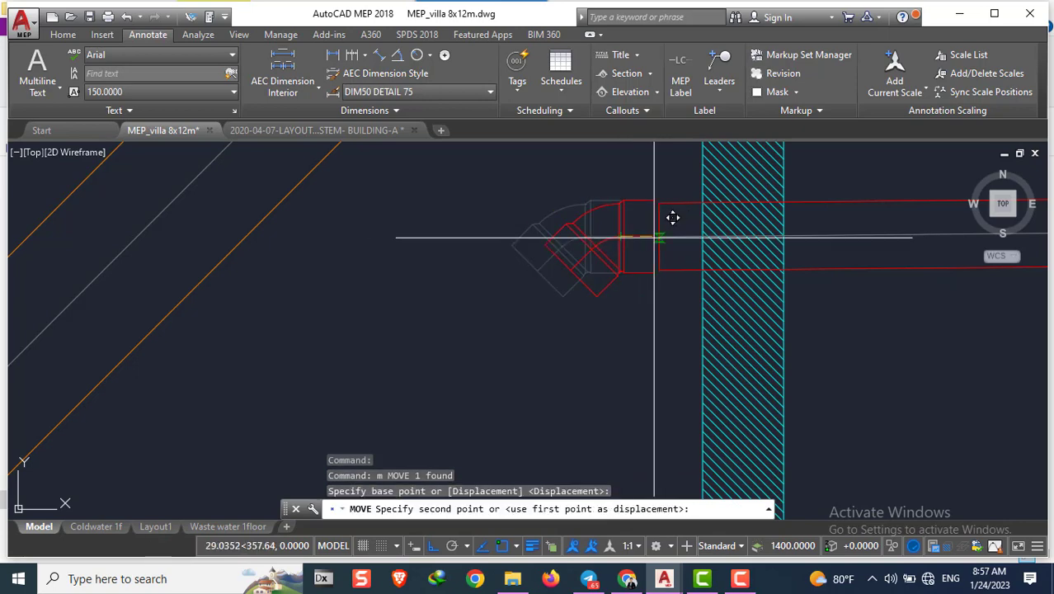
{"action": "key", "text": "Escape"}
{"action": "scroll", "coordinate": [507, 243], "scroll_direction": "down", "scroll_amount": 3}
{"action": "scroll", "coordinate": [513, 198], "scroll_direction": "down", "scroll_amount": 2}
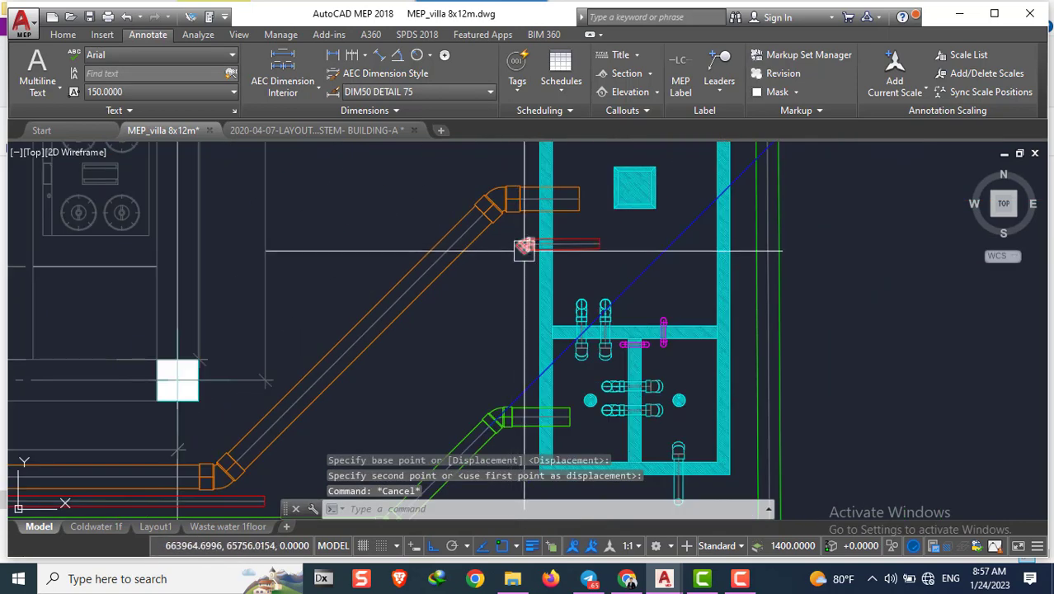
{"action": "scroll", "coordinate": [479, 404], "scroll_direction": "up", "scroll_amount": 2}
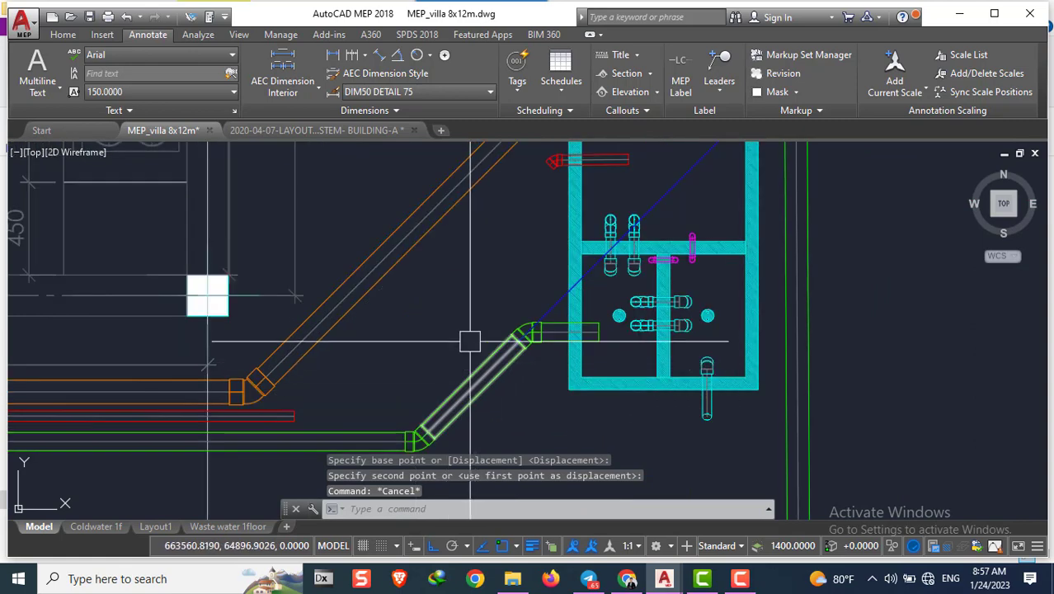
{"action": "scroll", "coordinate": [473, 338], "scroll_direction": "down", "scroll_amount": 2}
{"action": "scroll", "coordinate": [522, 216], "scroll_direction": "up", "scroll_amount": 4}
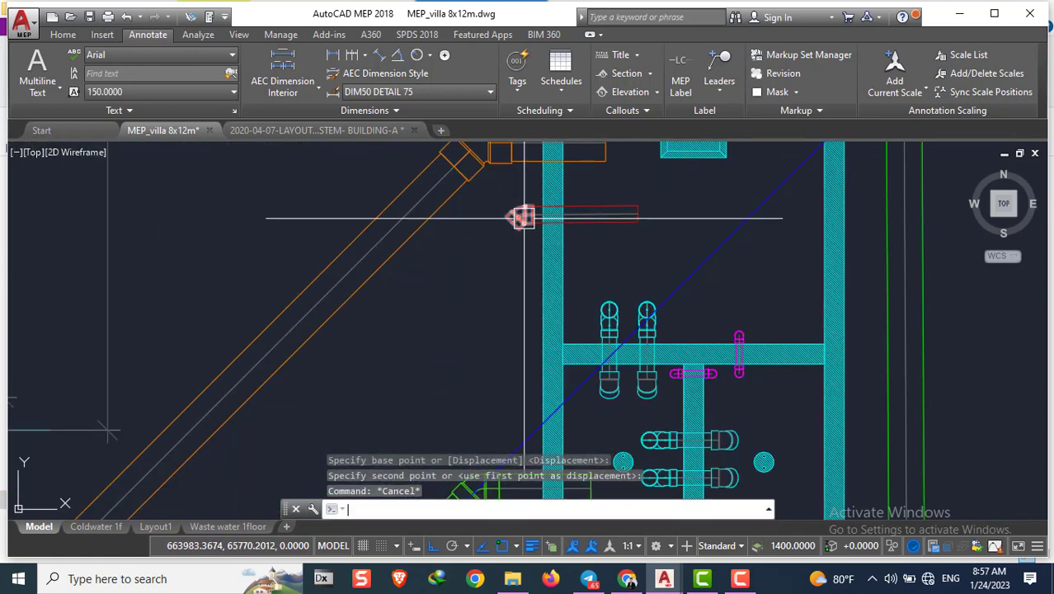
{"action": "type", "text": "ray"}
{"action": "key", "text": "Return"}
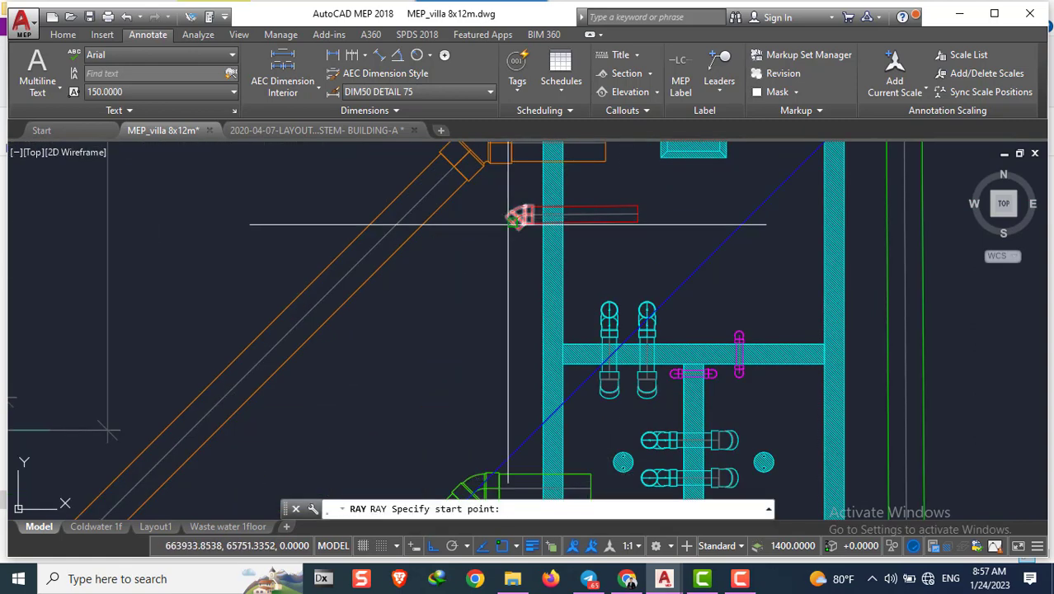
{"action": "scroll", "coordinate": [508, 223], "scroll_direction": "up", "scroll_amount": 2}
{"action": "scroll", "coordinate": [517, 214], "scroll_direction": "up", "scroll_amount": 3}
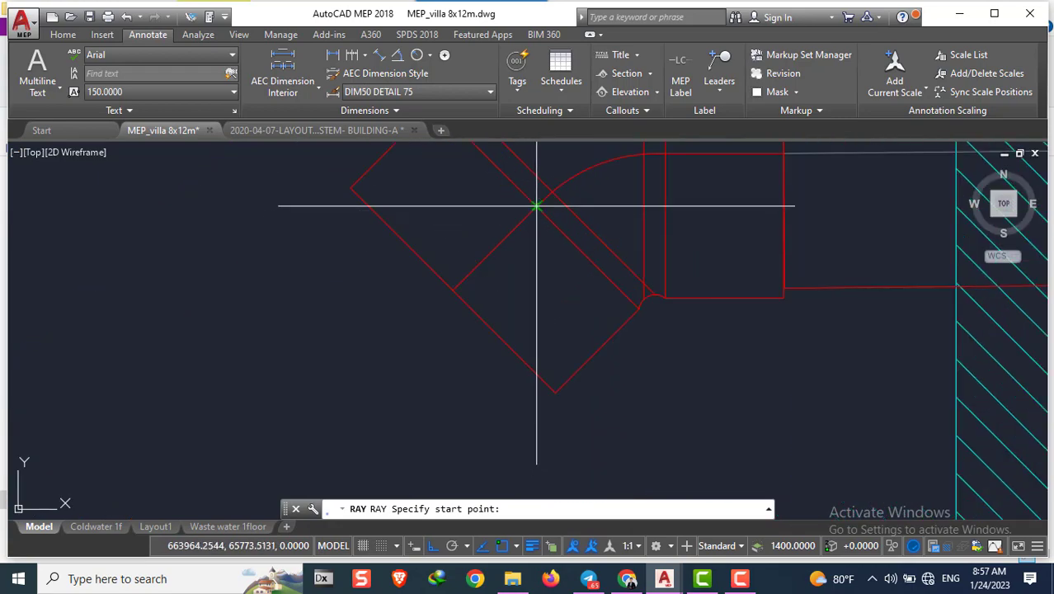
{"action": "left_click", "coordinate": [452, 290]}
{"action": "scroll", "coordinate": [462, 280], "scroll_direction": "down", "scroll_amount": 3}
{"action": "key", "text": "Escape"}
{"action": "key", "text": "Escape"}
{"action": "scroll", "coordinate": [517, 277], "scroll_direction": "down", "scroll_amount": 4}
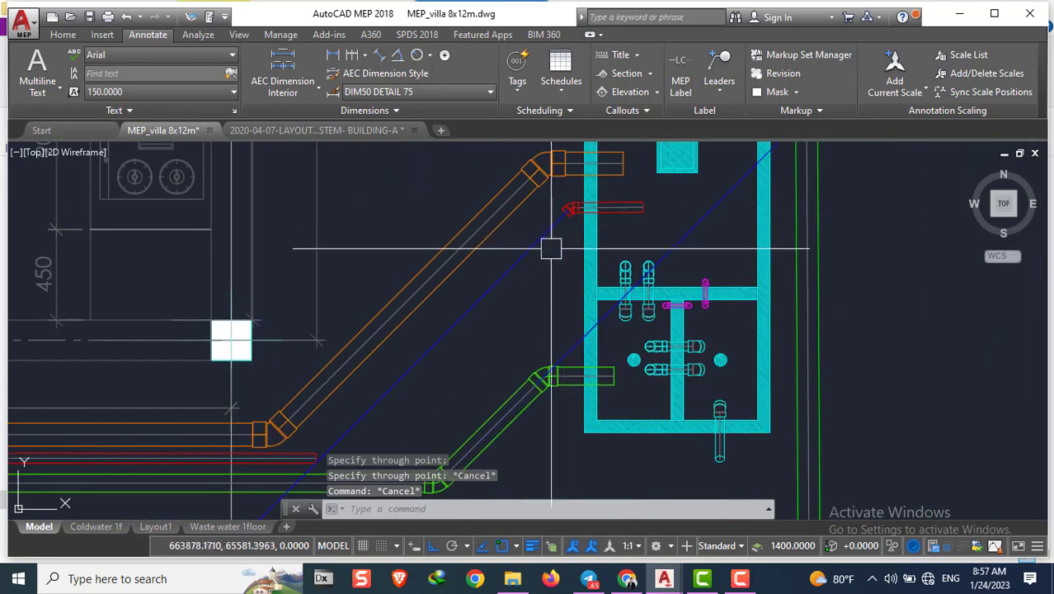
{"action": "scroll", "coordinate": [495, 288], "scroll_direction": "up", "scroll_amount": 2}
{"action": "scroll", "coordinate": [449, 350], "scroll_direction": "up", "scroll_amount": 2}
{"action": "scroll", "coordinate": [445, 346], "scroll_direction": "up", "scroll_amount": 2}
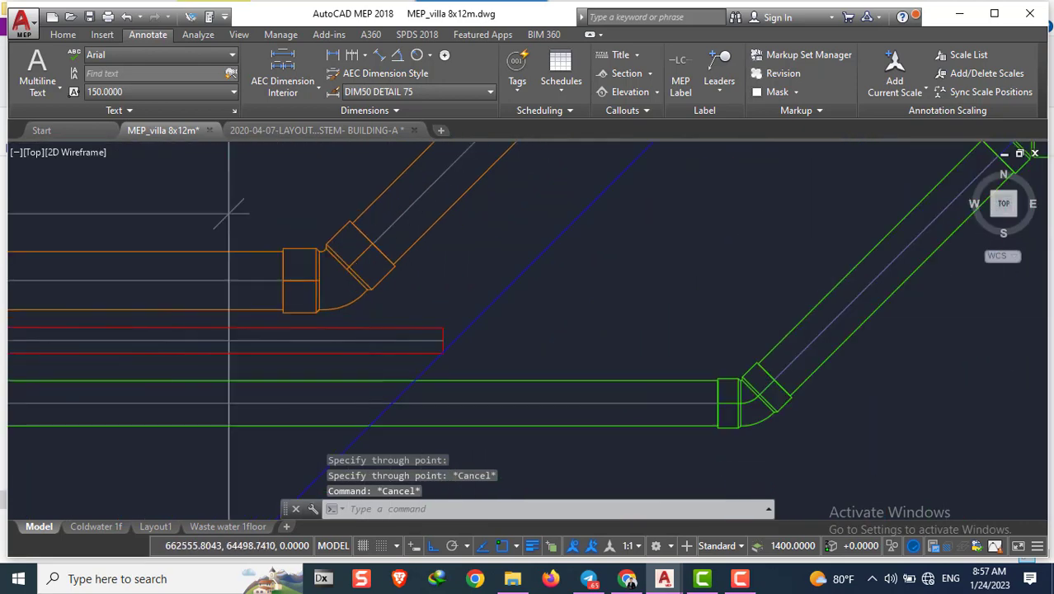
{"action": "scroll", "coordinate": [435, 324], "scroll_direction": "up", "scroll_amount": 2}
{"action": "left_click", "coordinate": [468, 324]}
{"action": "left_click", "coordinate": [485, 329]}
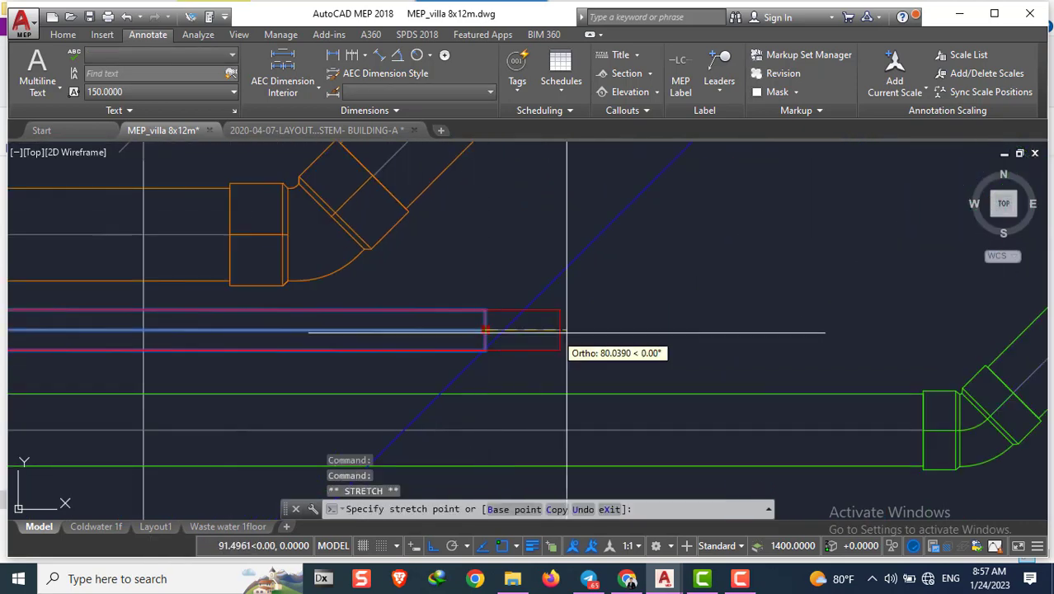
{"action": "scroll", "coordinate": [416, 320], "scroll_direction": "down", "scroll_amount": 4}
{"action": "key", "text": "Escape"}
{"action": "key", "text": "Escape"}
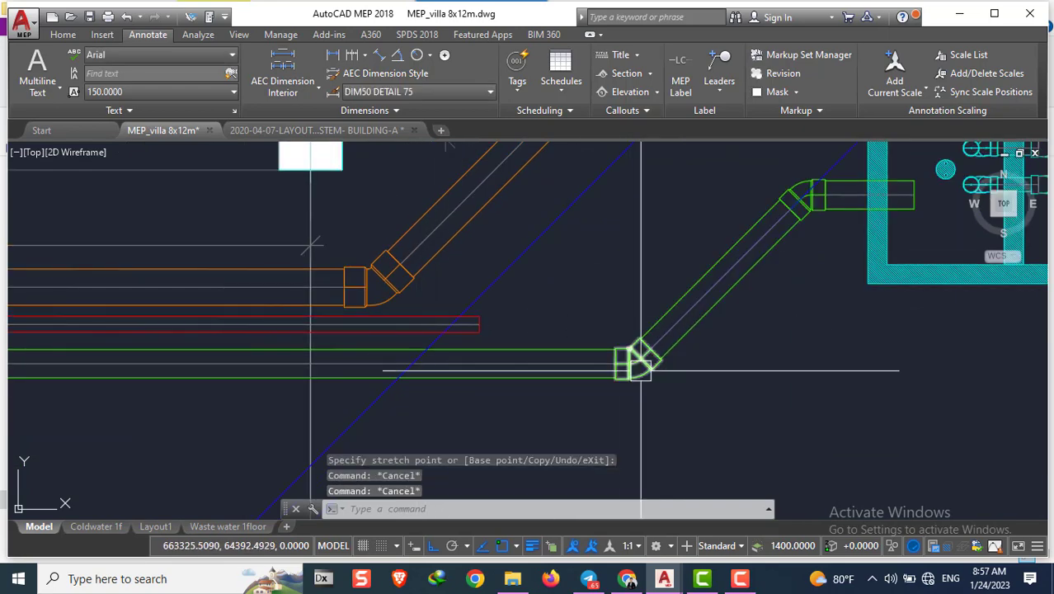
Copy the green elbow fitting to the left
{"action": "left_click", "coordinate": [641, 369]}
{"action": "type", "text": "co"}
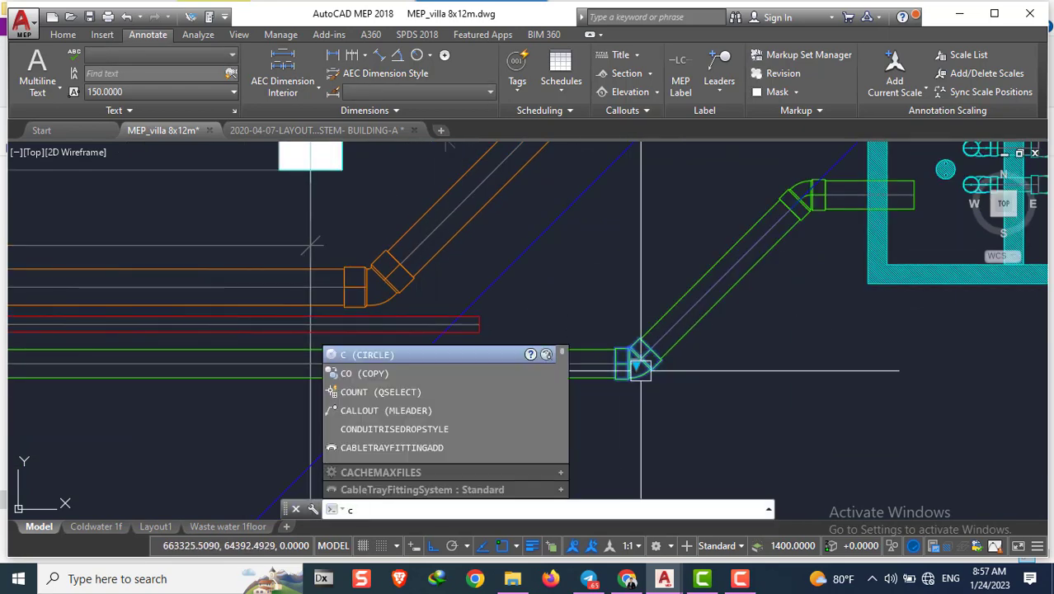
{"action": "key", "text": "Return"}
{"action": "left_click", "coordinate": [650, 348]}
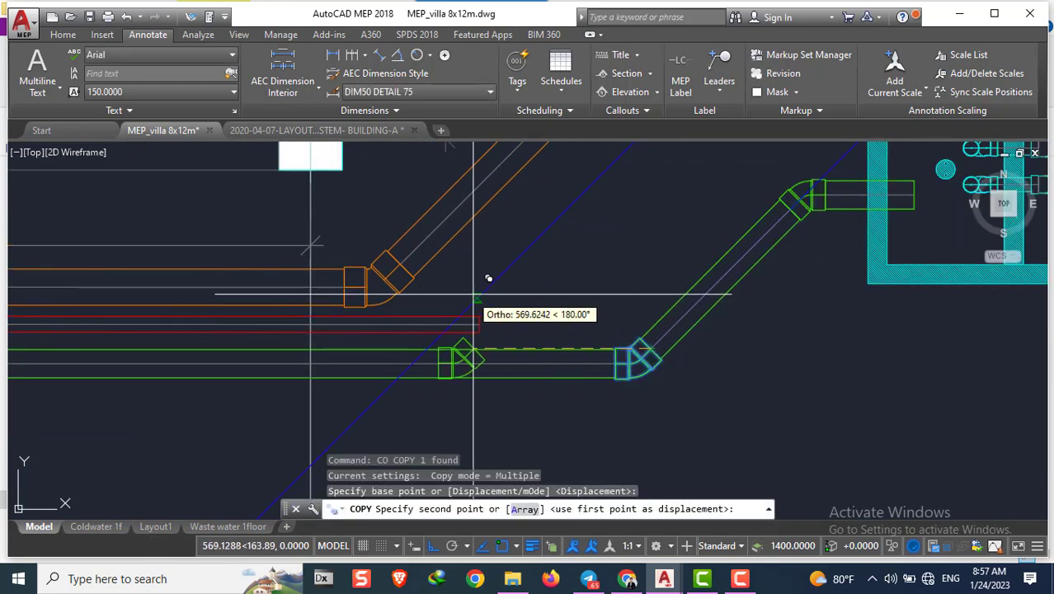
{"action": "left_click", "coordinate": [476, 348]}
{"action": "key", "text": "Escape"}
Give the copied elbow a smaller size and the red pipe's properties
{"action": "scroll", "coordinate": [483, 307], "scroll_direction": "up", "scroll_amount": 2}
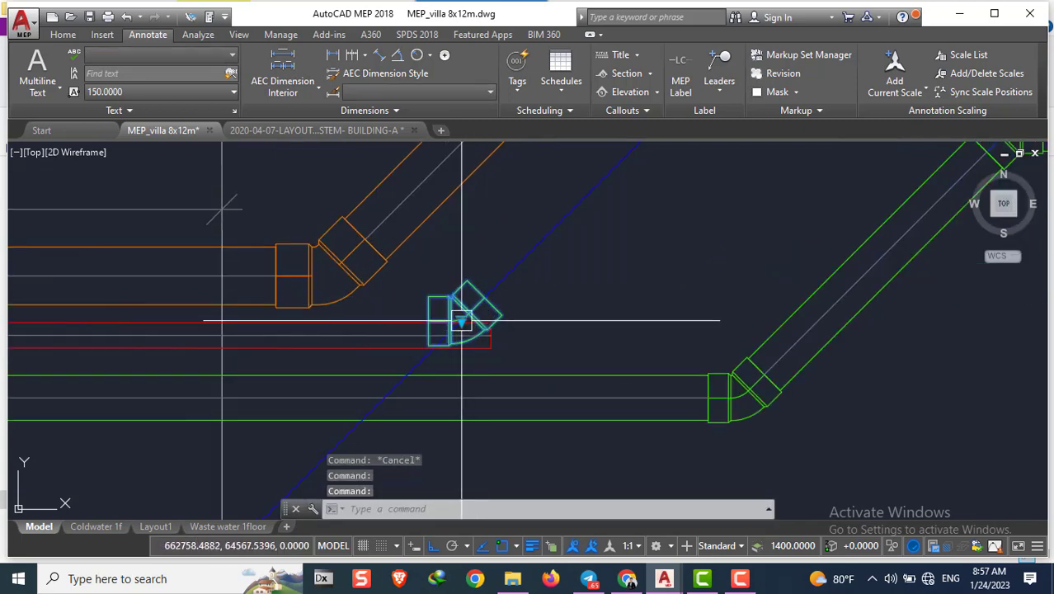
{"action": "left_click", "coordinate": [461, 320]}
{"action": "left_click", "coordinate": [492, 422]}
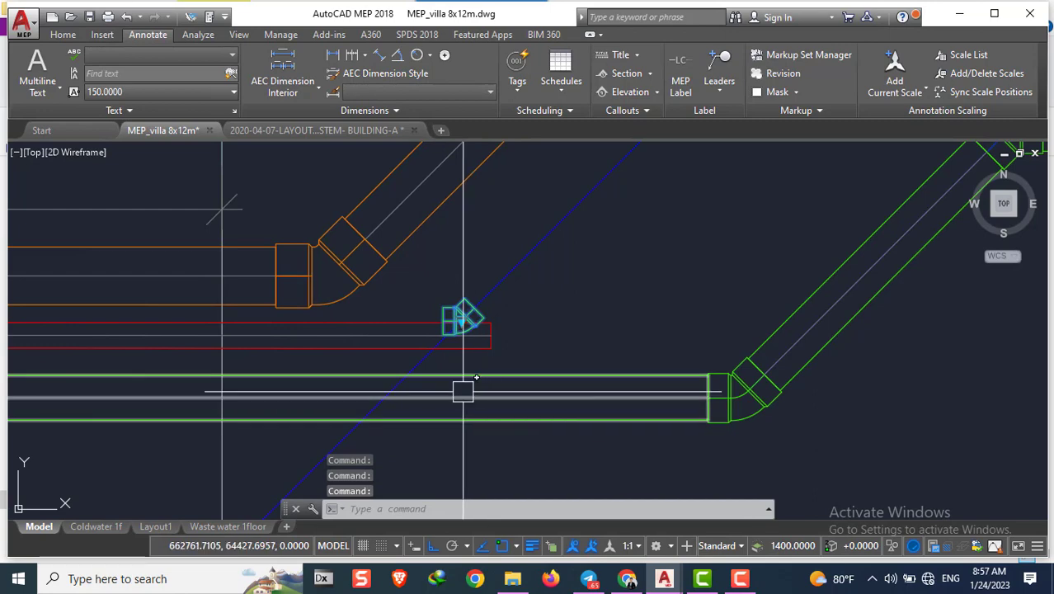
{"action": "type", "text": "ma"}
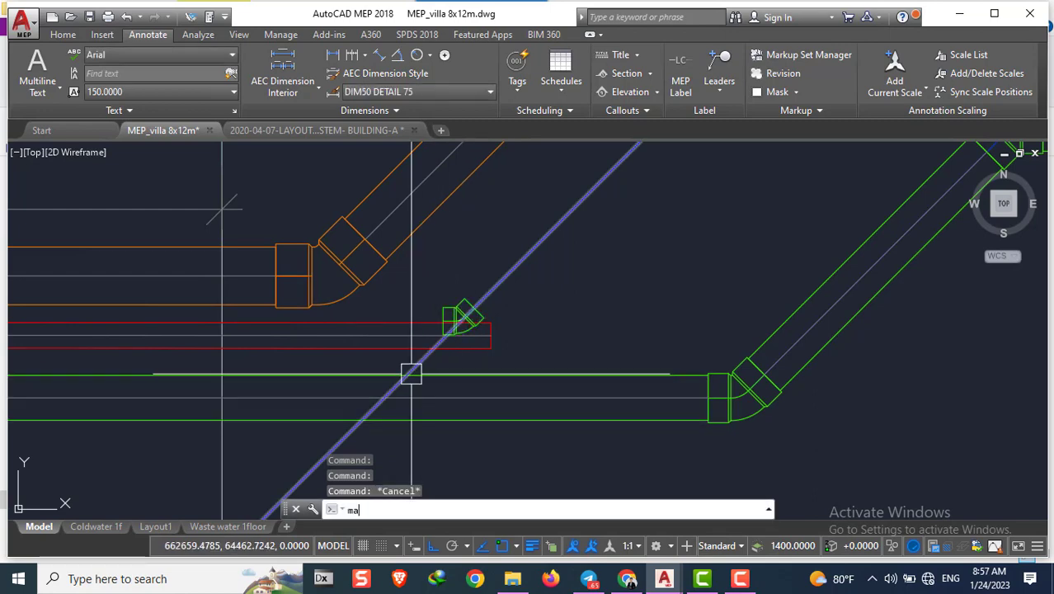
{"action": "left_click", "coordinate": [492, 334]}
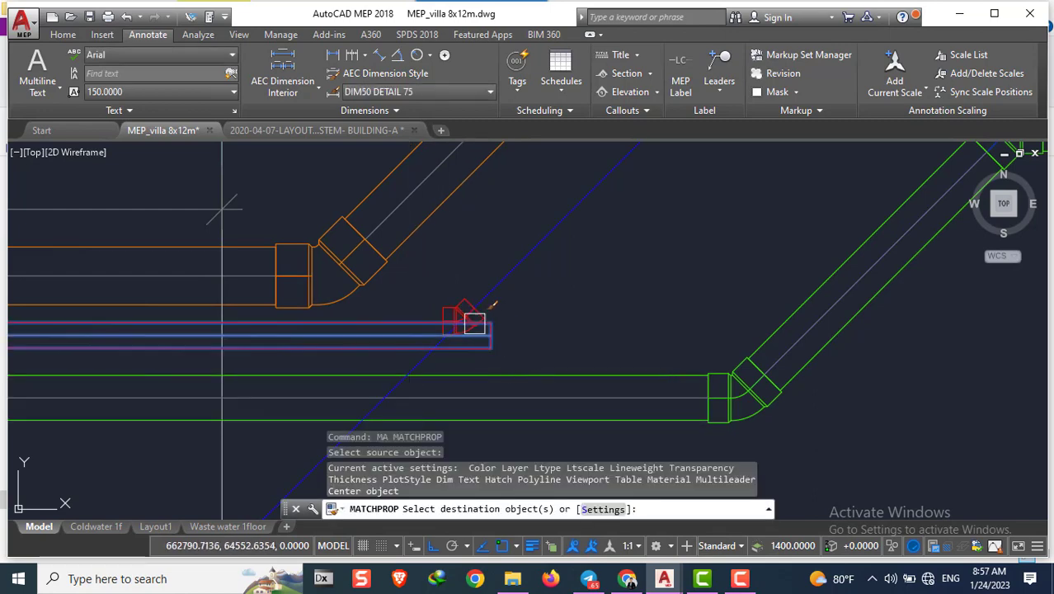
{"action": "key", "text": "Escape"}
{"action": "key", "text": "Escape"}
Move the red elbow closer to the red pipe's end
{"action": "scroll", "coordinate": [458, 313], "scroll_direction": "up", "scroll_amount": 4}
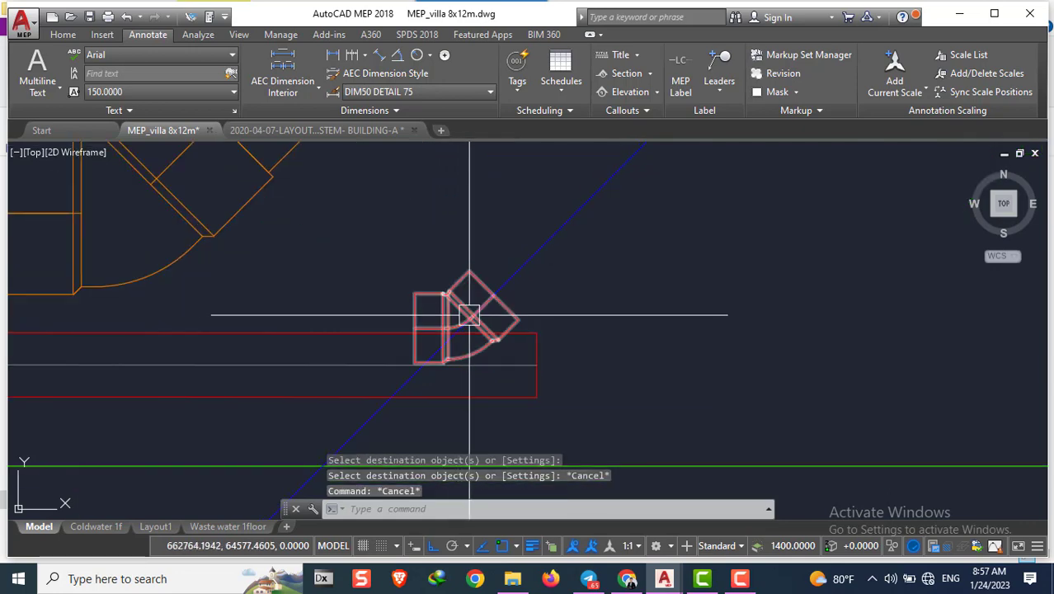
{"action": "scroll", "coordinate": [469, 314], "scroll_direction": "up", "scroll_amount": 2}
{"action": "scroll", "coordinate": [481, 299], "scroll_direction": "up", "scroll_amount": 2}
{"action": "scroll", "coordinate": [508, 284], "scroll_direction": "up", "scroll_amount": 1}
{"action": "scroll", "coordinate": [500, 310], "scroll_direction": "down", "scroll_amount": 4}
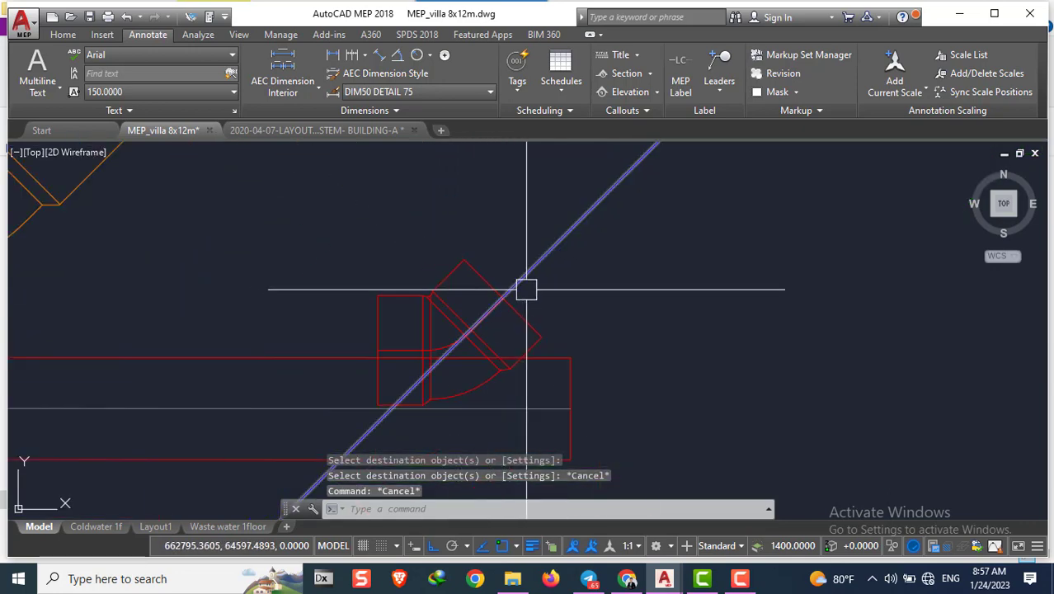
{"action": "scroll", "coordinate": [487, 317], "scroll_direction": "down", "scroll_amount": 2}
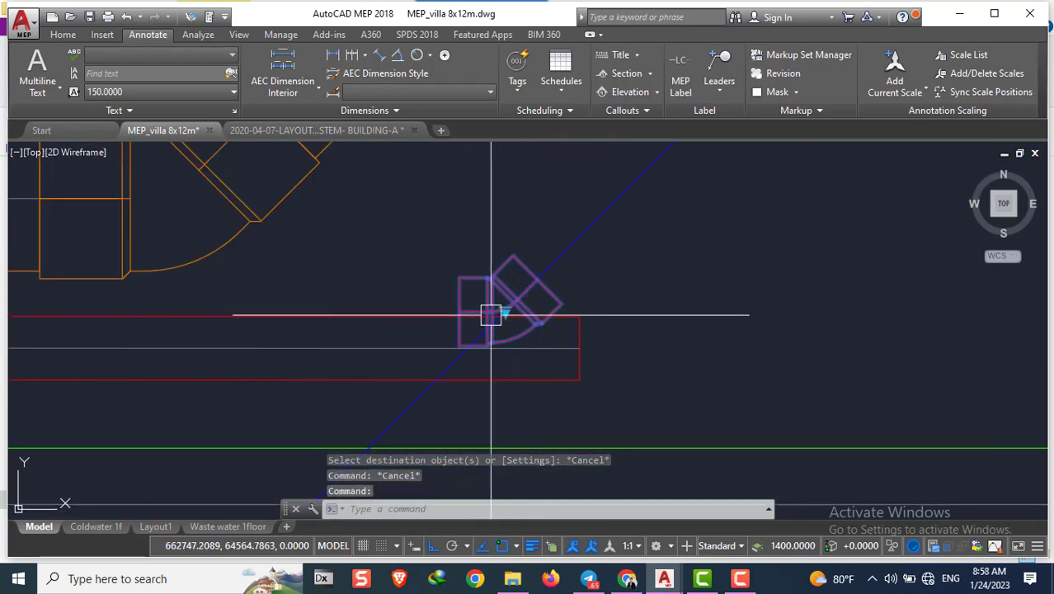
{"action": "type", "text": "m"}
{"action": "key", "text": "Return"}
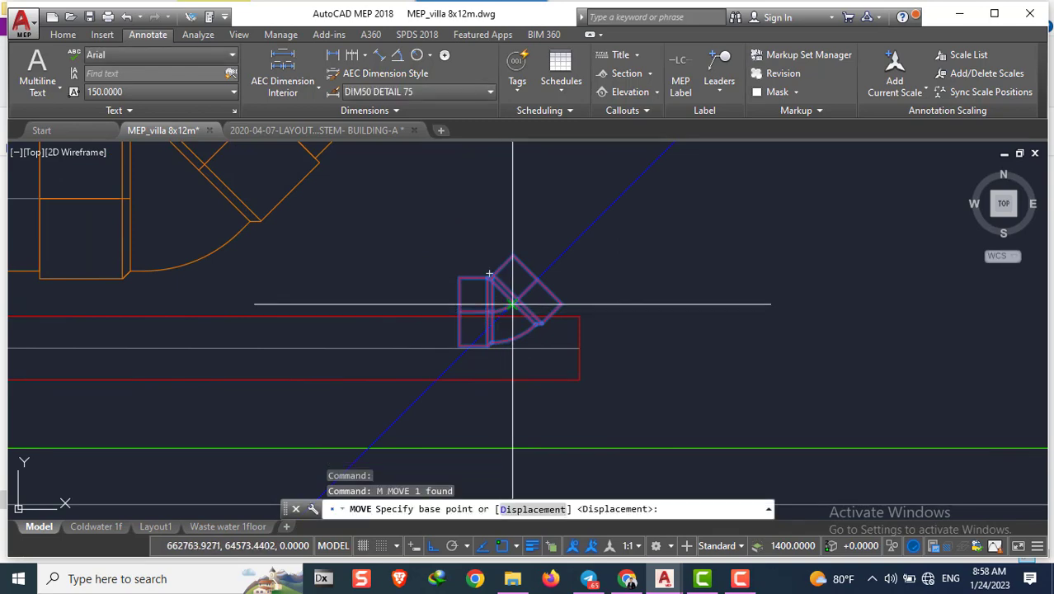
{"action": "left_click", "coordinate": [503, 308]}
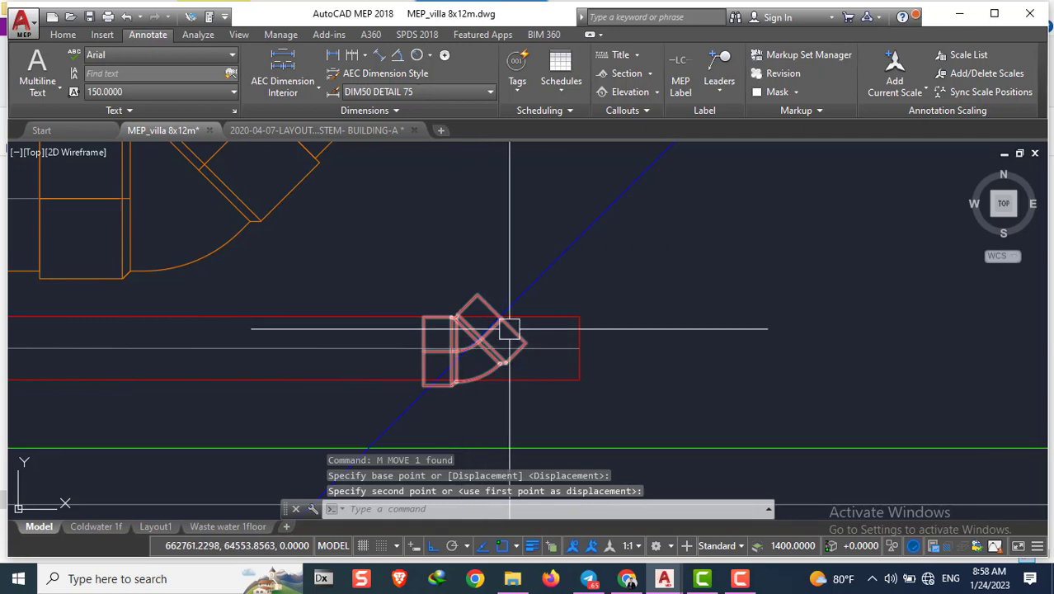
{"action": "scroll", "coordinate": [509, 328], "scroll_direction": "up", "scroll_amount": 2}
{"action": "scroll", "coordinate": [507, 336], "scroll_direction": "up", "scroll_amount": 2}
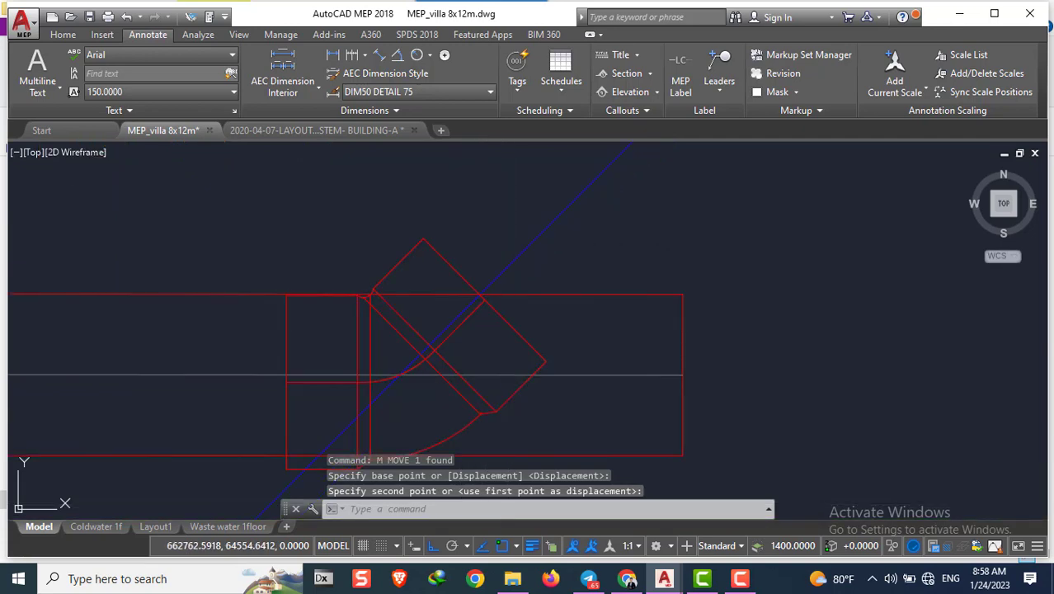
{"action": "left_click", "coordinate": [505, 323]}
Move the red elbow by its endpoint onto the red pipe's end
{"action": "type", "text": "m"}
{"action": "key", "text": "Return"}
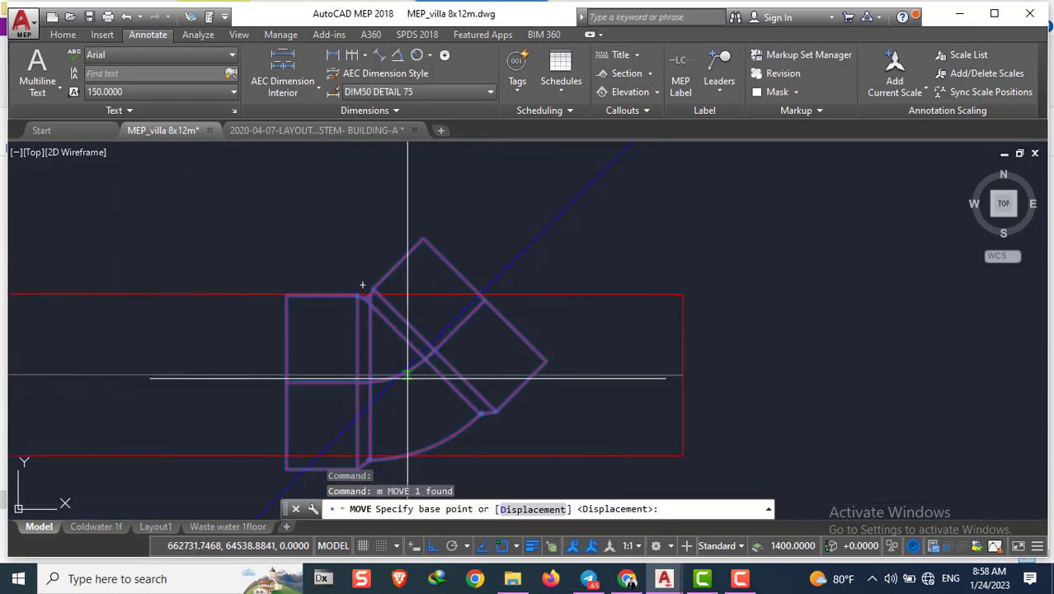
{"action": "left_click", "coordinate": [485, 299]}
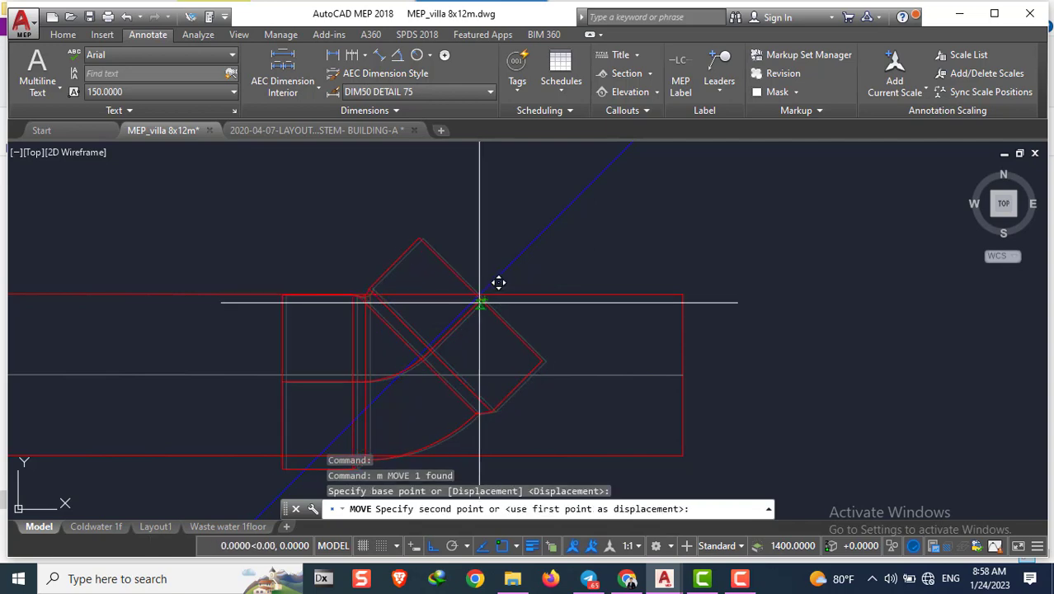
{"action": "left_click", "coordinate": [475, 301]}
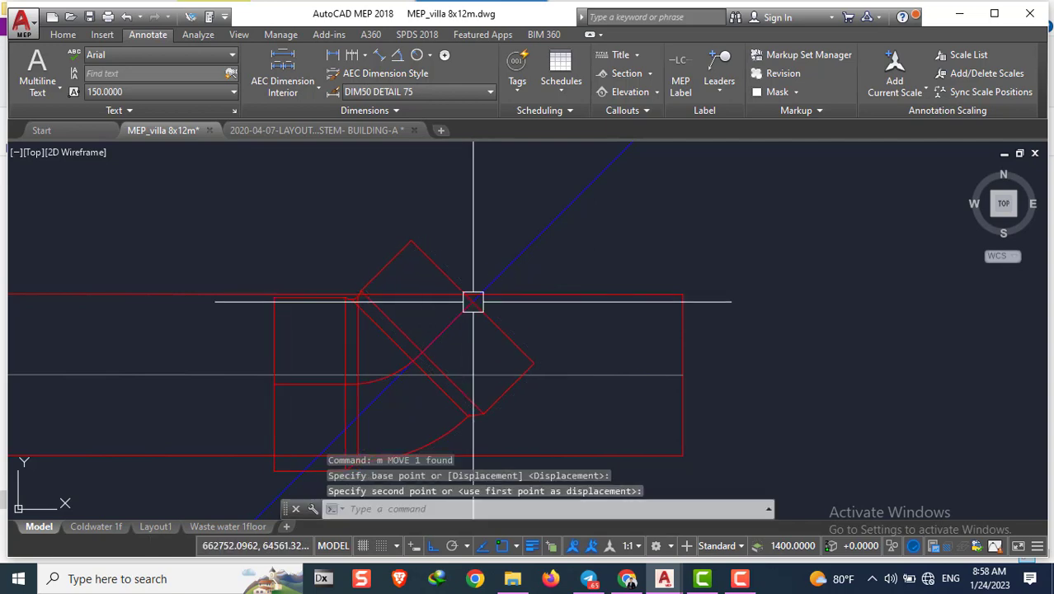
{"action": "scroll", "coordinate": [566, 308], "scroll_direction": "down", "scroll_amount": 3}
{"action": "key", "text": "Escape"}
Select the red pipe and start stretching its end, then cancel
{"action": "left_click", "coordinate": [641, 333]}
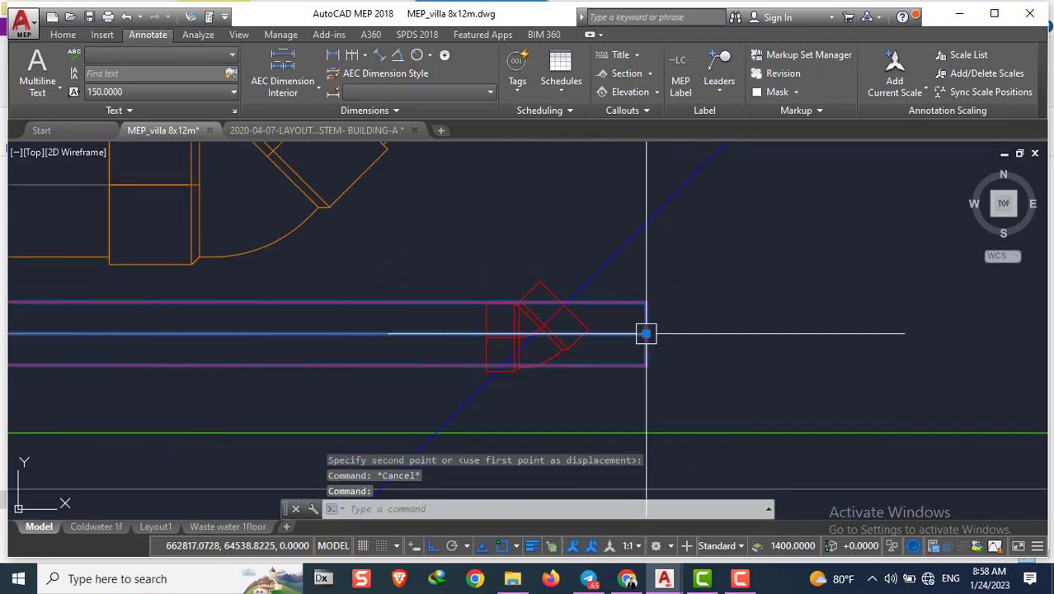
{"action": "left_click", "coordinate": [647, 333]}
{"action": "scroll", "coordinate": [484, 334], "scroll_direction": "up", "scroll_amount": 2}
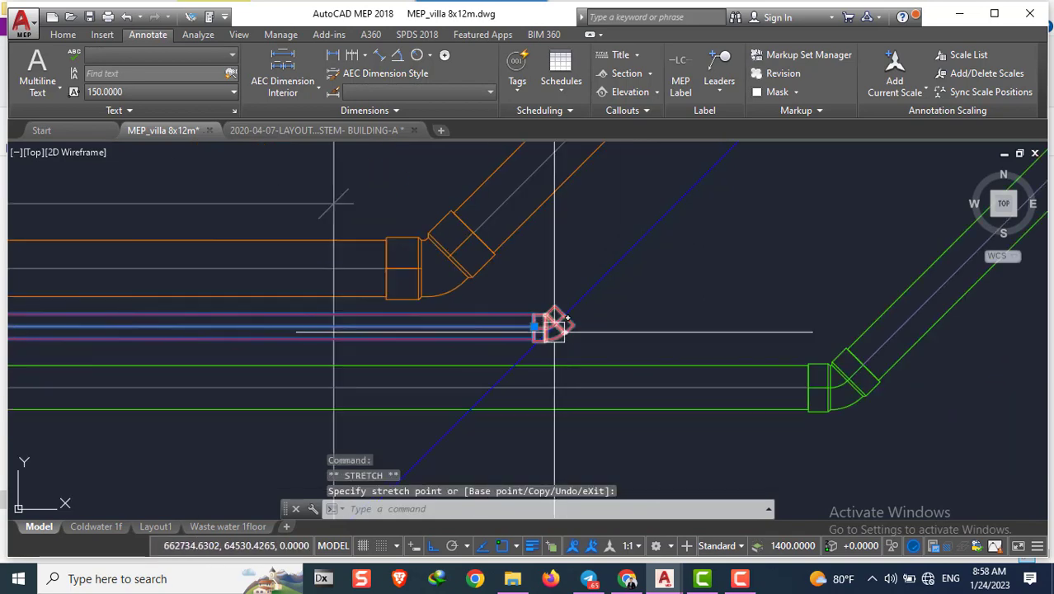
{"action": "key", "text": "Escape"}
{"action": "key", "text": "Escape"}
{"action": "key", "text": "Escape"}
{"action": "scroll", "coordinate": [555, 322], "scroll_direction": "up", "scroll_amount": 2}
{"action": "scroll", "coordinate": [532, 330], "scroll_direction": "up", "scroll_amount": 2}
Select the red elbow and begin another move, then cancel it
{"action": "left_click", "coordinate": [540, 299]}
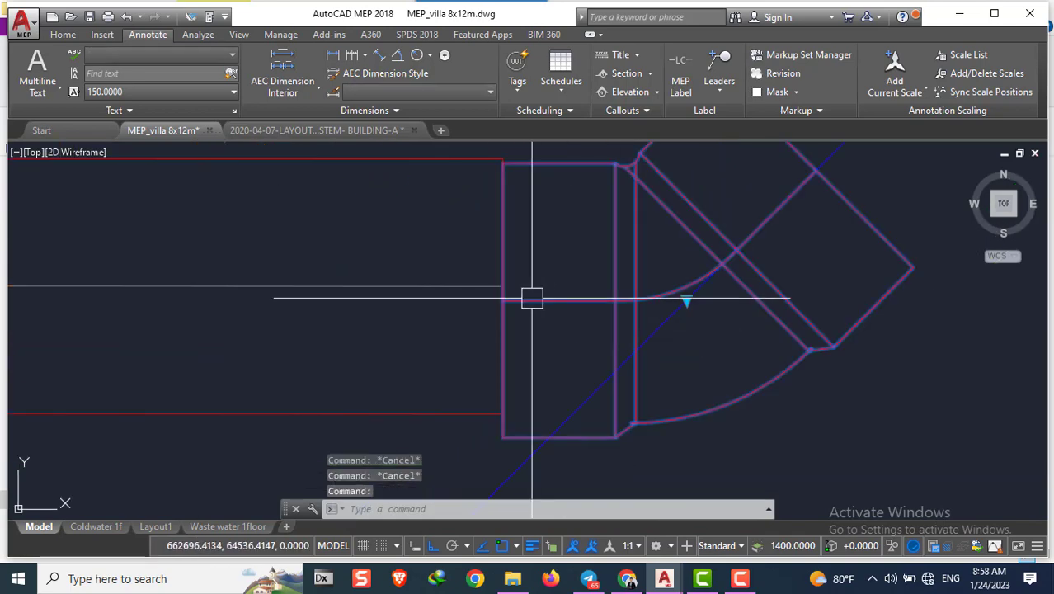
{"action": "type", "text": "m"}
{"action": "key", "text": "Return"}
{"action": "scroll", "coordinate": [499, 306], "scroll_direction": "down", "scroll_amount": 1}
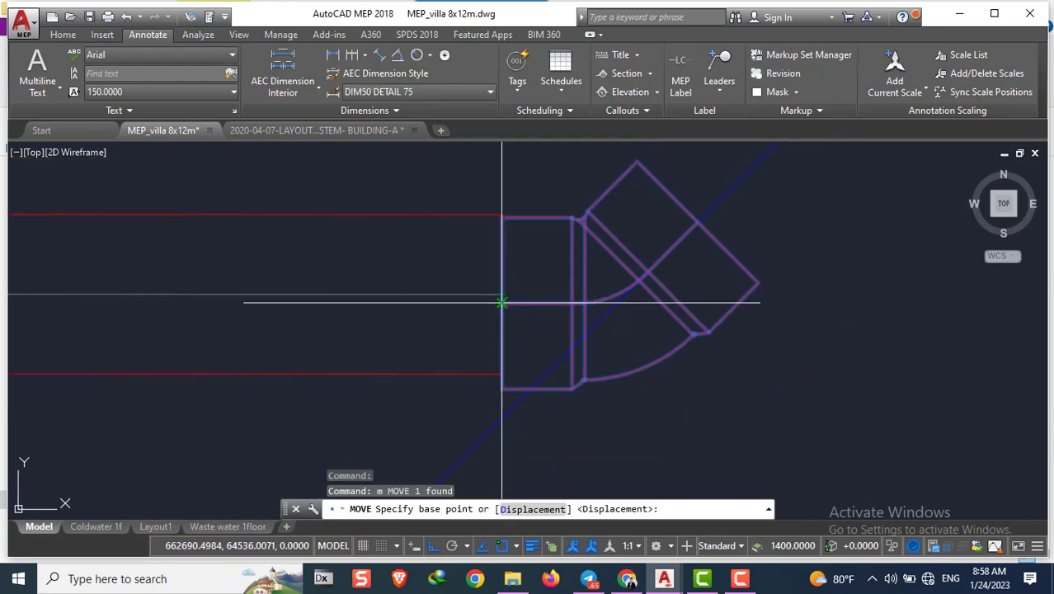
{"action": "left_click", "coordinate": [501, 302]}
{"action": "scroll", "coordinate": [582, 321], "scroll_direction": "down", "scroll_amount": 3}
{"action": "key", "text": "Escape"}
{"action": "key", "text": "Escape"}
{"action": "key", "text": "Escape"}
{"action": "scroll", "coordinate": [611, 314], "scroll_direction": "up", "scroll_amount": 2}
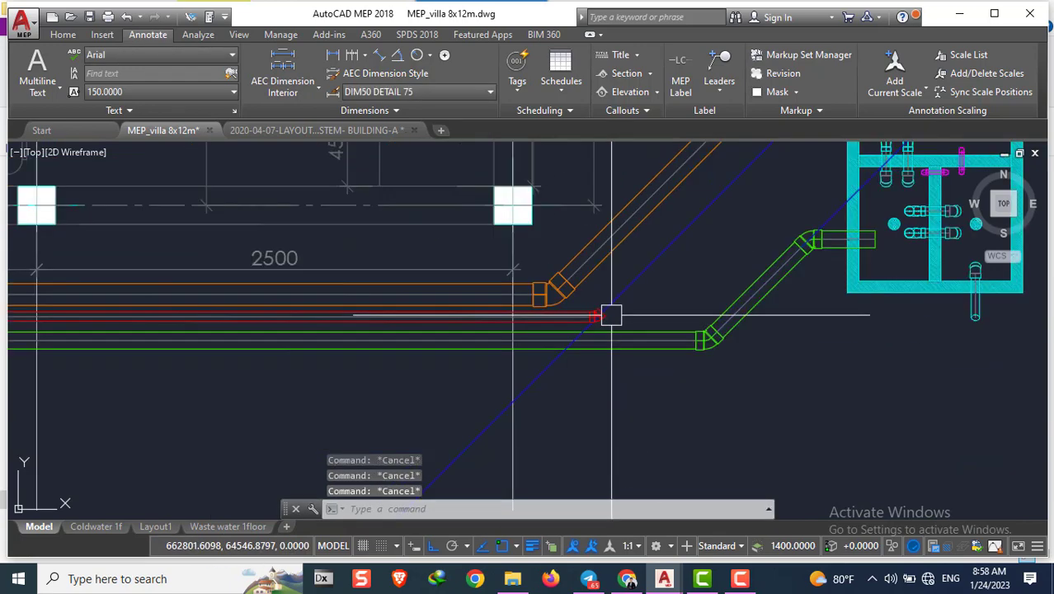
{"action": "scroll", "coordinate": [611, 314], "scroll_direction": "up", "scroll_amount": 3}
{"action": "scroll", "coordinate": [581, 306], "scroll_direction": "up", "scroll_amount": 3}
{"action": "scroll", "coordinate": [626, 284], "scroll_direction": "down", "scroll_amount": 1}
{"action": "scroll", "coordinate": [567, 296], "scroll_direction": "down", "scroll_amount": 3}
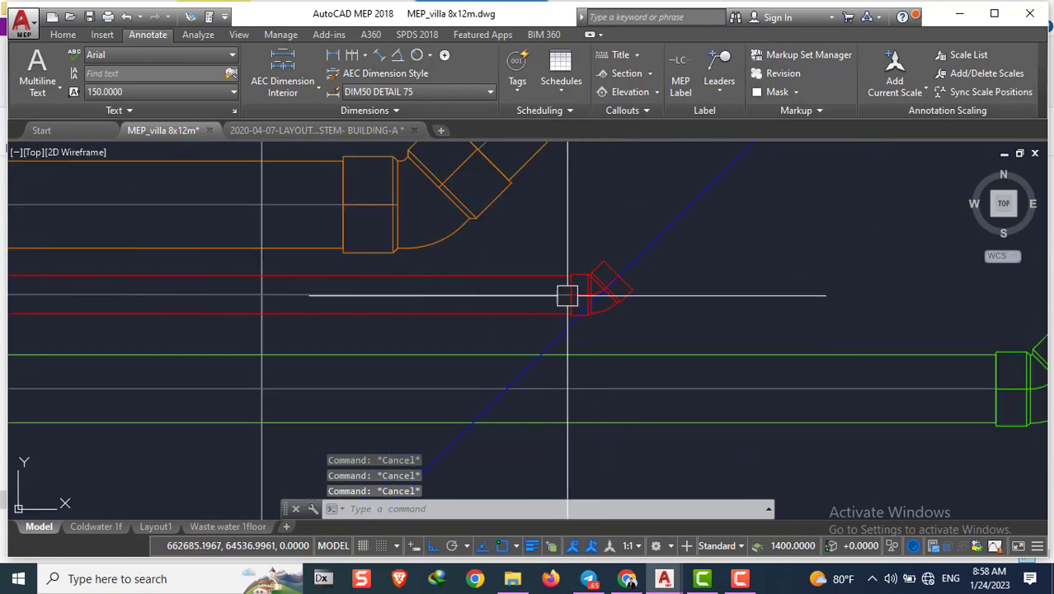
{"action": "scroll", "coordinate": [544, 297], "scroll_direction": "down", "scroll_amount": 2}
{"action": "scroll", "coordinate": [522, 297], "scroll_direction": "down", "scroll_amount": 2}
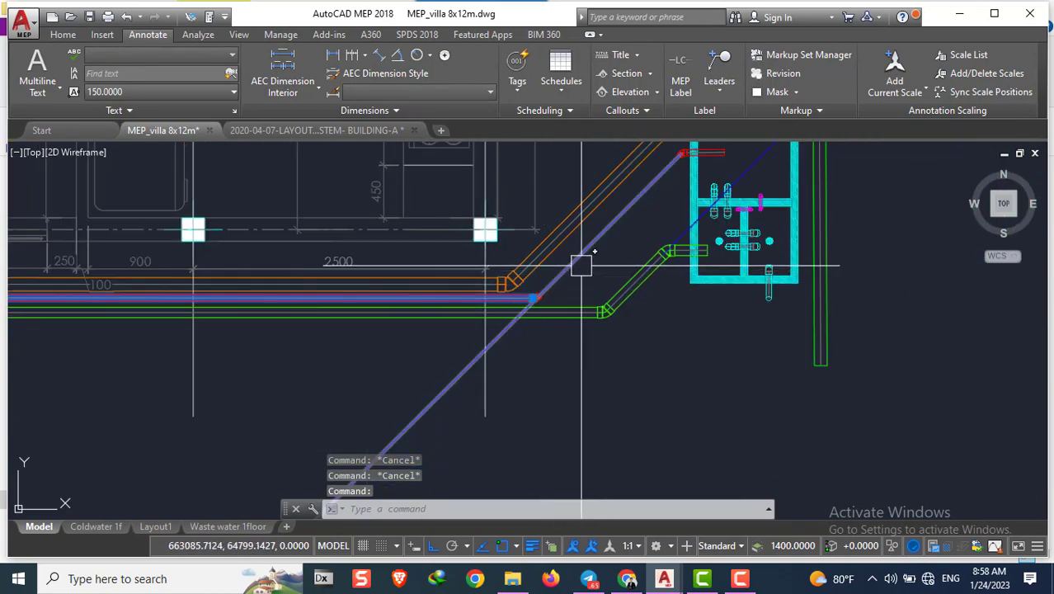
Copy the red pipe and place the copy just beside the original
{"action": "key", "text": "Escape"}
{"action": "key", "text": "Escape"}
{"action": "scroll", "coordinate": [681, 199], "scroll_direction": "up", "scroll_amount": 1}
{"action": "scroll", "coordinate": [705, 186], "scroll_direction": "down", "scroll_amount": 3}
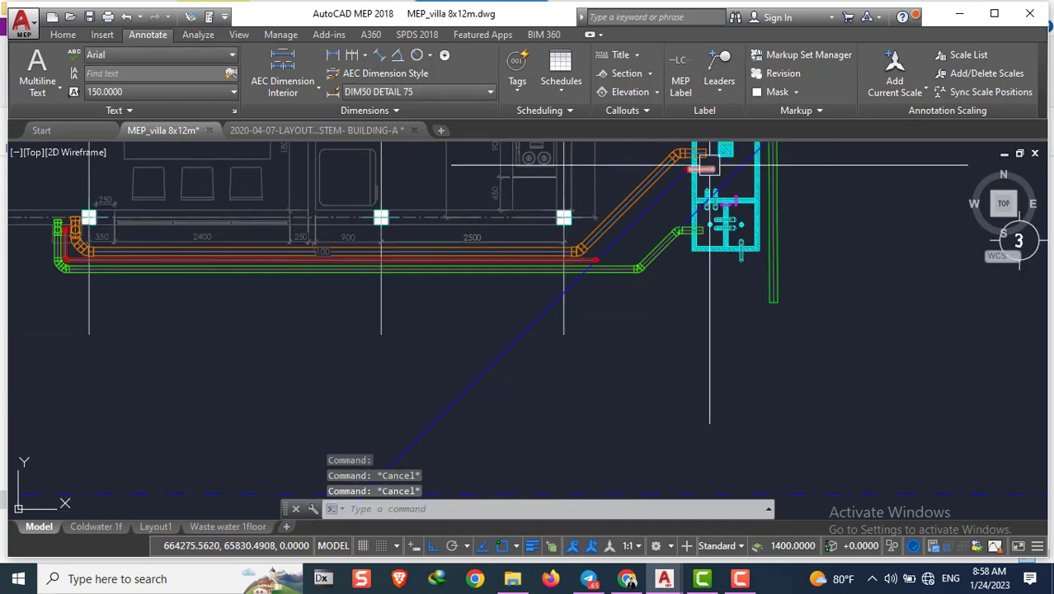
{"action": "type", "text": "c"}
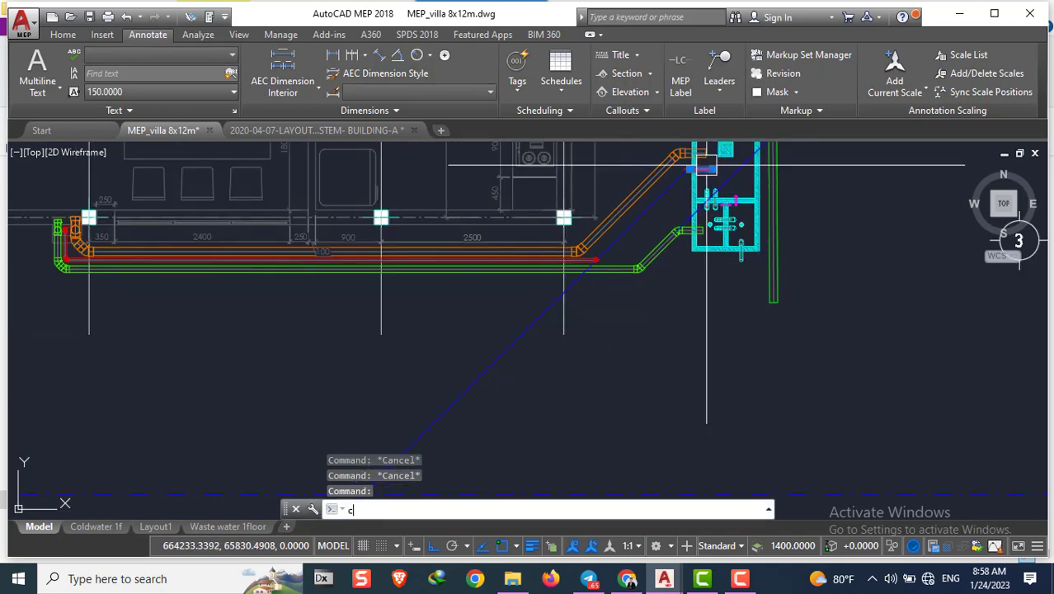
{"action": "type", "text": "o"}
{"action": "key", "text": "Return"}
{"action": "scroll", "coordinate": [701, 167], "scroll_direction": "up", "scroll_amount": 2}
{"action": "scroll", "coordinate": [660, 174], "scroll_direction": "up", "scroll_amount": 3}
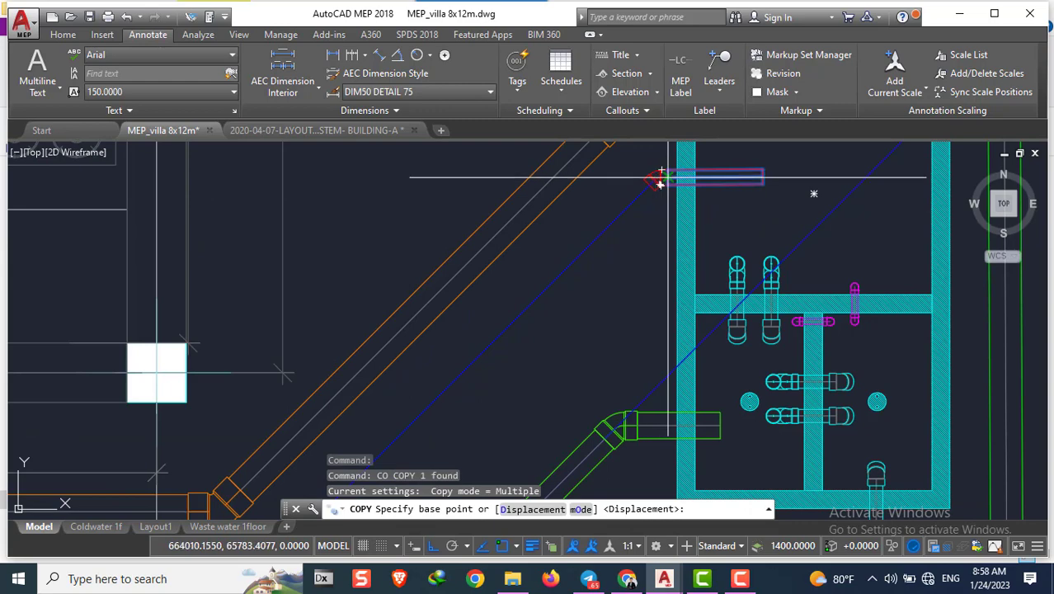
{"action": "left_click", "coordinate": [661, 181]}
{"action": "left_click", "coordinate": [670, 190]}
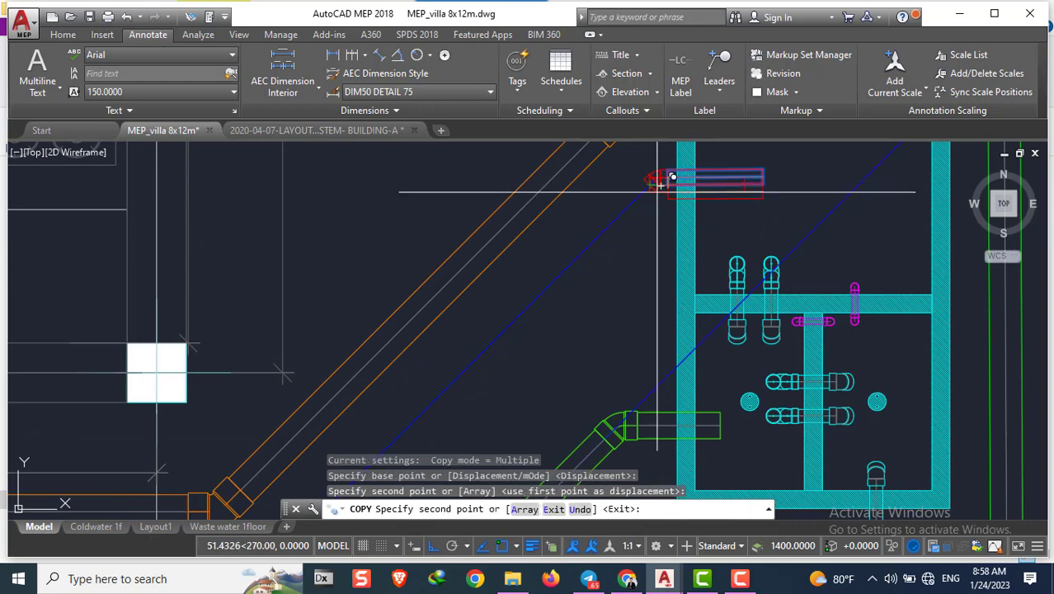
{"action": "key", "text": "Escape"}
Stretch the red pipe copy diagonally, Ortho off, so it reaches the cyan tank fitting
{"action": "left_click", "coordinate": [686, 191]}
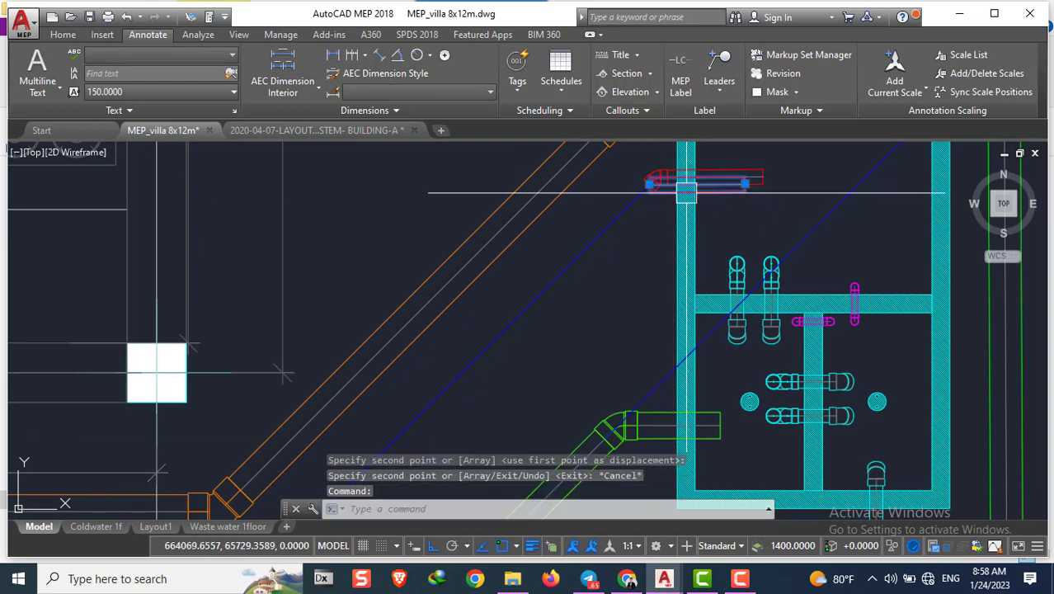
{"action": "left_click", "coordinate": [745, 183]}
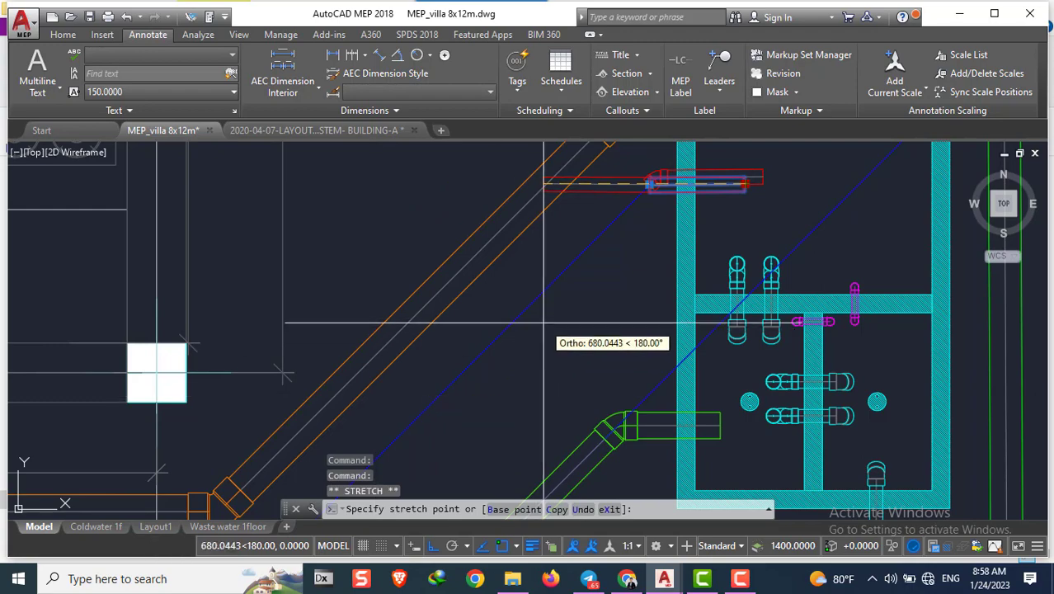
{"action": "key", "text": "F8"}
{"action": "scroll", "coordinate": [572, 236], "scroll_direction": "down", "scroll_amount": 3}
{"action": "scroll", "coordinate": [638, 235], "scroll_direction": "up", "scroll_amount": 4}
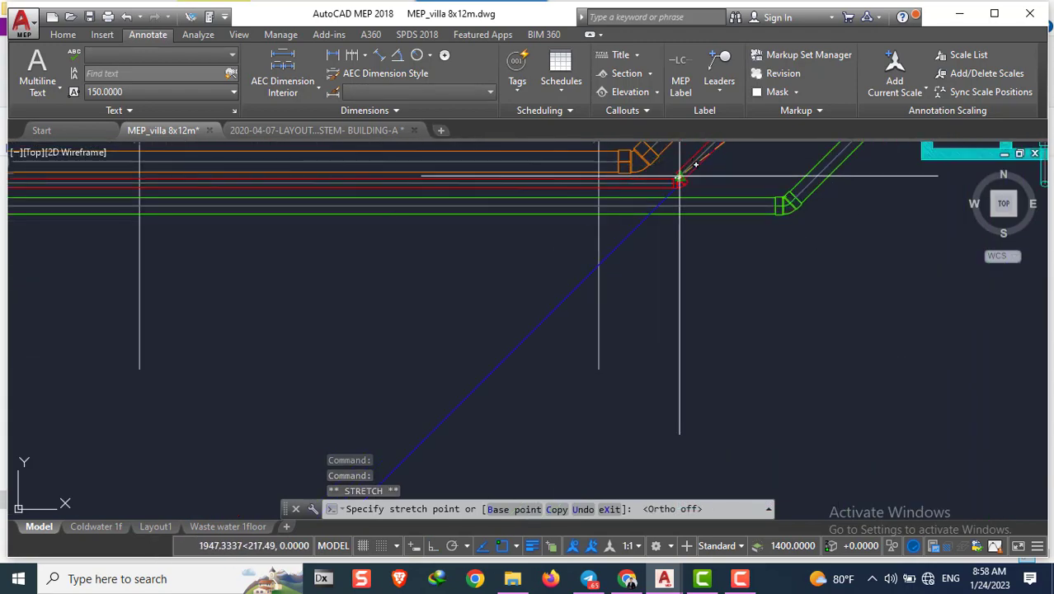
{"action": "scroll", "coordinate": [681, 190], "scroll_direction": "down", "scroll_amount": 2}
{"action": "scroll", "coordinate": [627, 230], "scroll_direction": "down", "scroll_amount": 2}
{"action": "scroll", "coordinate": [570, 300], "scroll_direction": "up", "scroll_amount": 2}
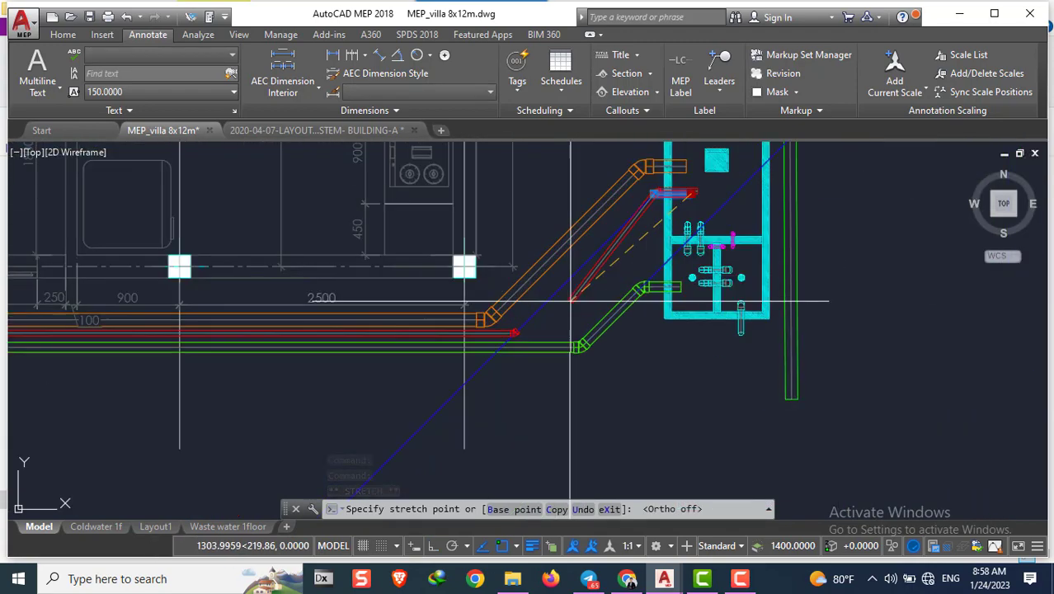
{"action": "scroll", "coordinate": [570, 301], "scroll_direction": "up", "scroll_amount": 2}
{"action": "left_click", "coordinate": [501, 340]}
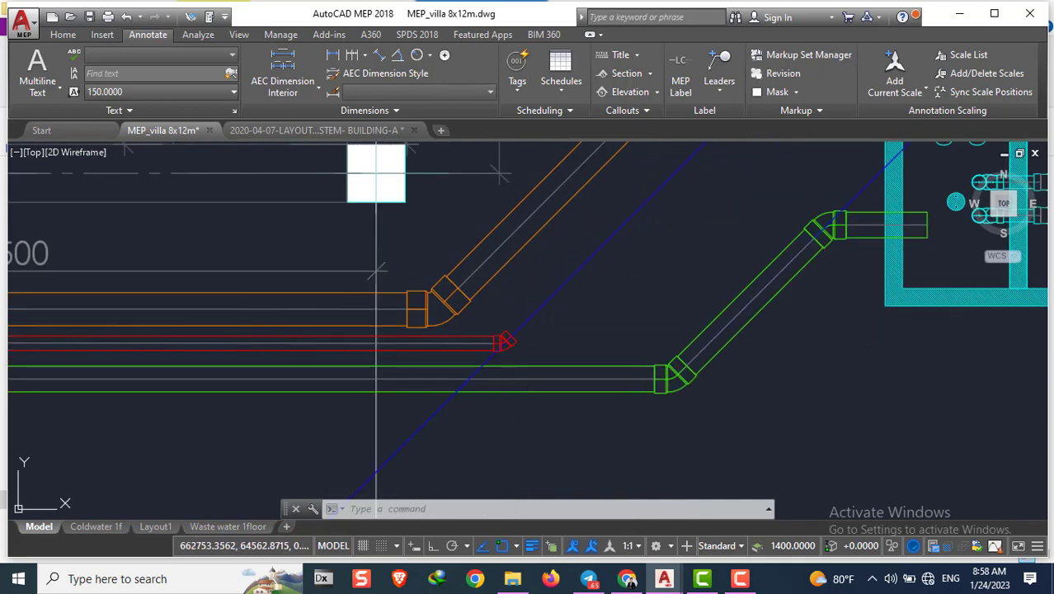
{"action": "scroll", "coordinate": [412, 355], "scroll_direction": "down", "scroll_amount": 3}
{"action": "key", "text": "Escape"}
{"action": "key", "text": "Escape"}
{"action": "key", "text": "Escape"}
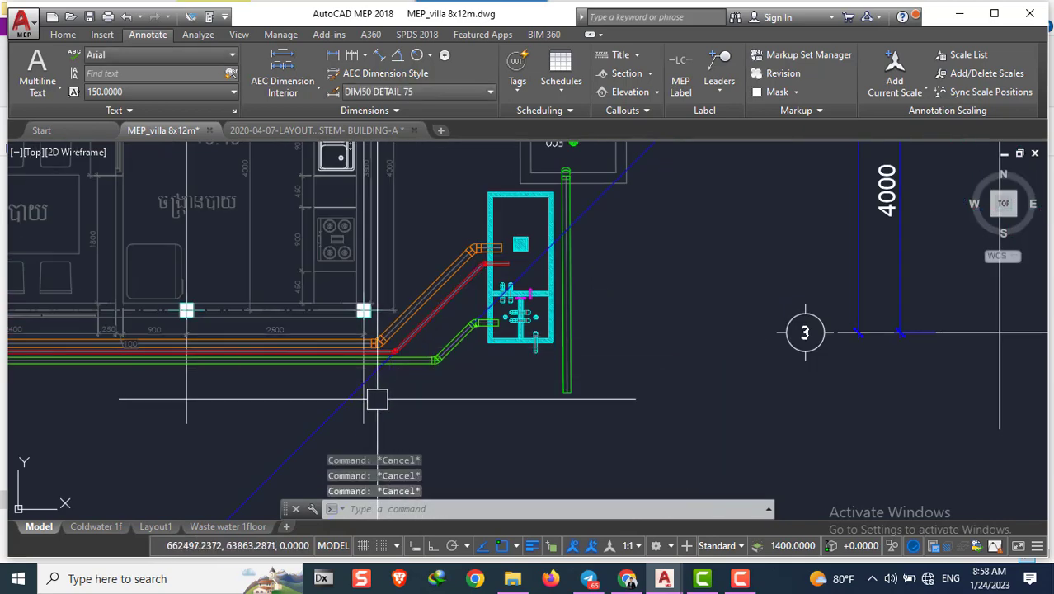
Erase the lower part of the blue diagonal line
{"action": "left_click", "coordinate": [377, 399]}
{"action": "type", "text": "e"}
{"action": "key", "text": "Return"}
{"action": "key", "text": "Escape"}
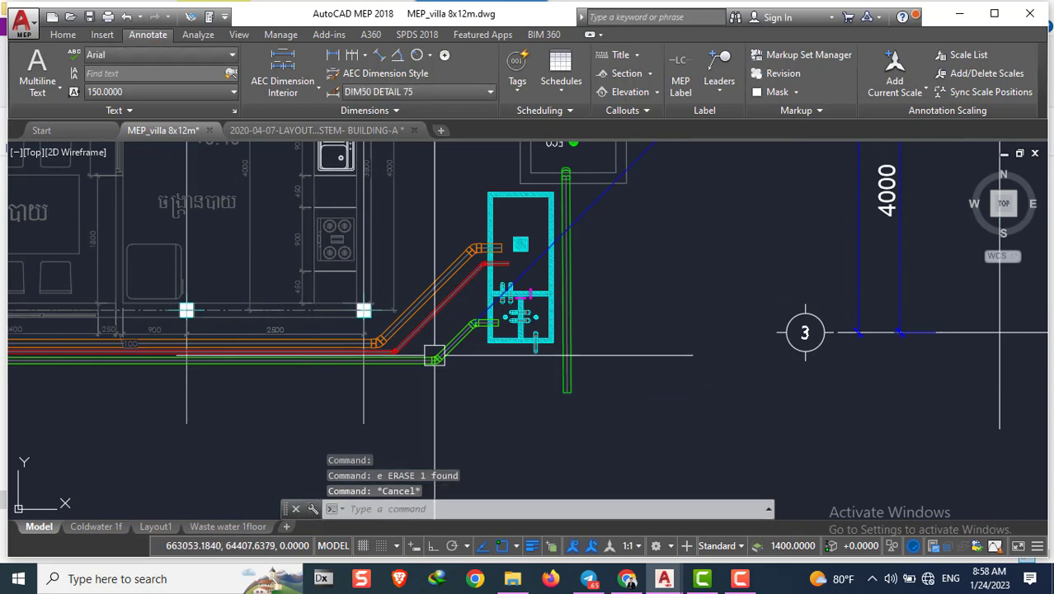
{"action": "key", "text": "Escape"}
{"action": "scroll", "coordinate": [711, 311], "scroll_direction": "down", "scroll_amount": 5}
{"action": "scroll", "coordinate": [712, 312], "scroll_direction": "up", "scroll_amount": 3}
{"action": "scroll", "coordinate": [644, 295], "scroll_direction": "up", "scroll_amount": 1}
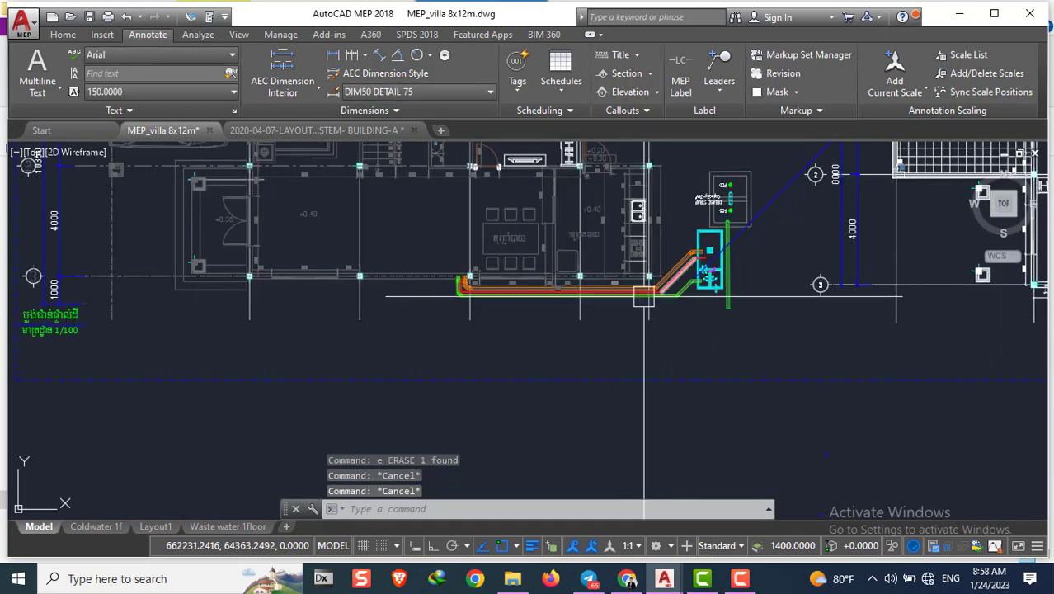
Select the cyan tank and the green riser pipe, then clear the selection
{"action": "scroll", "coordinate": [618, 303], "scroll_direction": "up", "scroll_amount": 2}
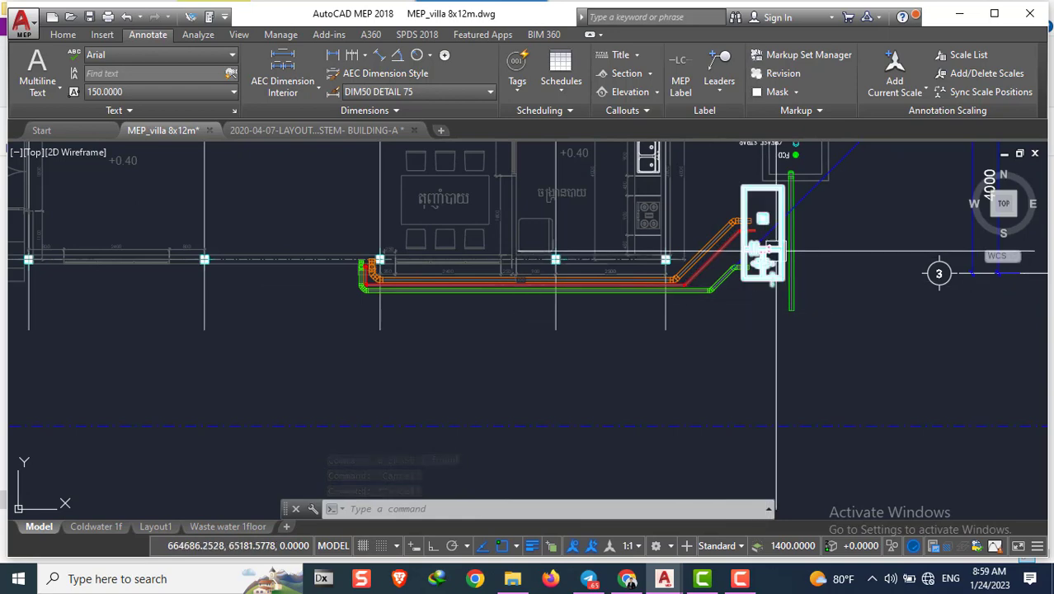
{"action": "scroll", "coordinate": [772, 312], "scroll_direction": "up", "scroll_amount": 2}
{"action": "left_click", "coordinate": [766, 307]}
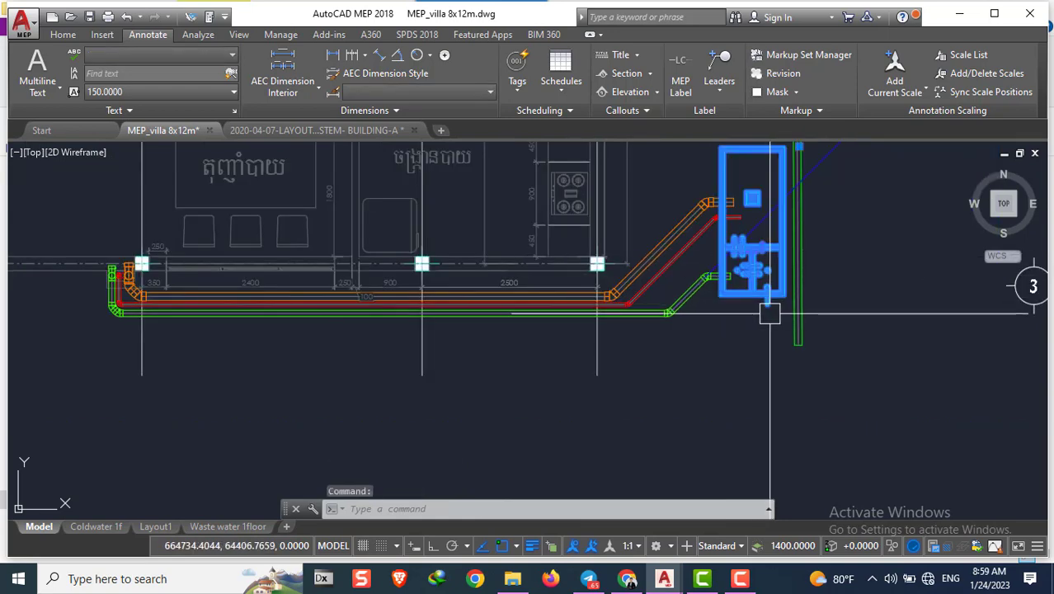
{"action": "scroll", "coordinate": [772, 305], "scroll_direction": "down", "scroll_amount": 2}
{"action": "left_click", "coordinate": [791, 316]}
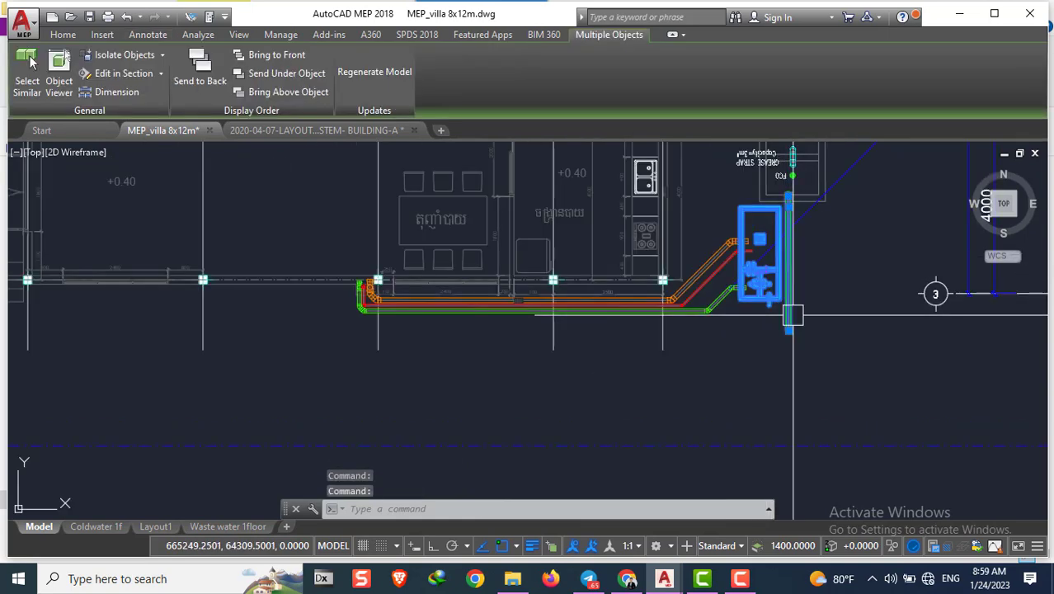
{"action": "key", "text": "Escape"}
{"action": "key", "text": "Escape"}
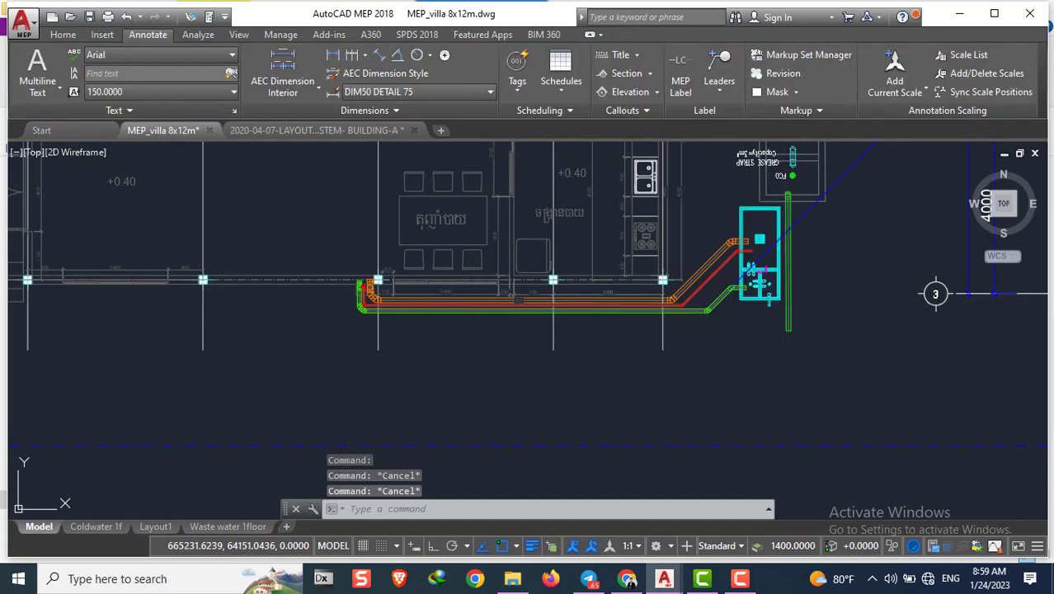
Copy the green riser from its top end to the cyan tank's lower edge
{"action": "type", "text": "co"}
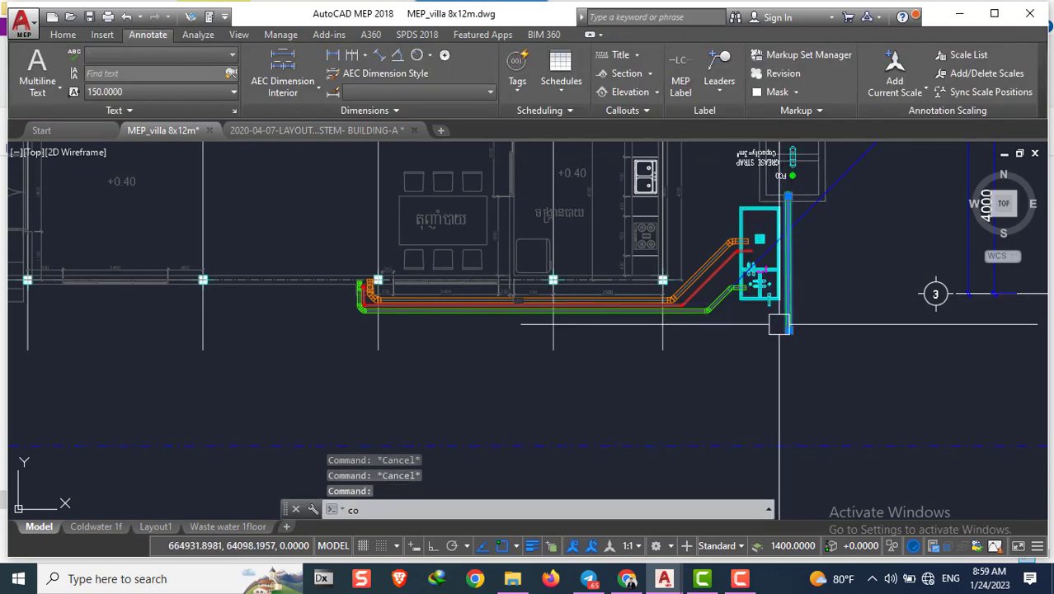
{"action": "key", "text": "Return"}
{"action": "scroll", "coordinate": [786, 191], "scroll_direction": "up", "scroll_amount": 6}
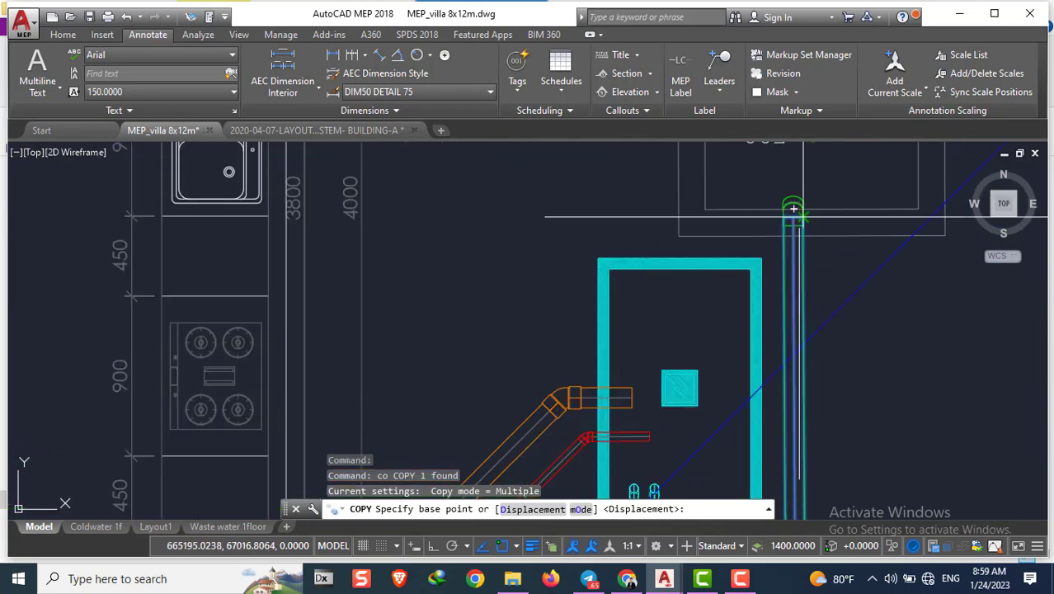
{"action": "left_click", "coordinate": [792, 209]}
{"action": "scroll", "coordinate": [787, 247], "scroll_direction": "down", "scroll_amount": 6}
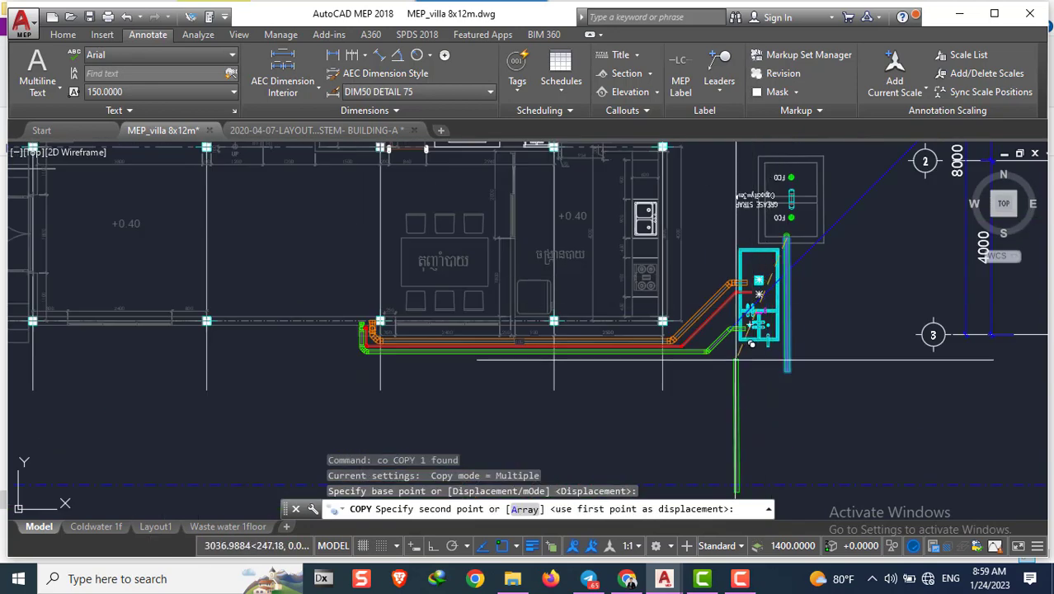
{"action": "scroll", "coordinate": [784, 322], "scroll_direction": "up", "scroll_amount": 4}
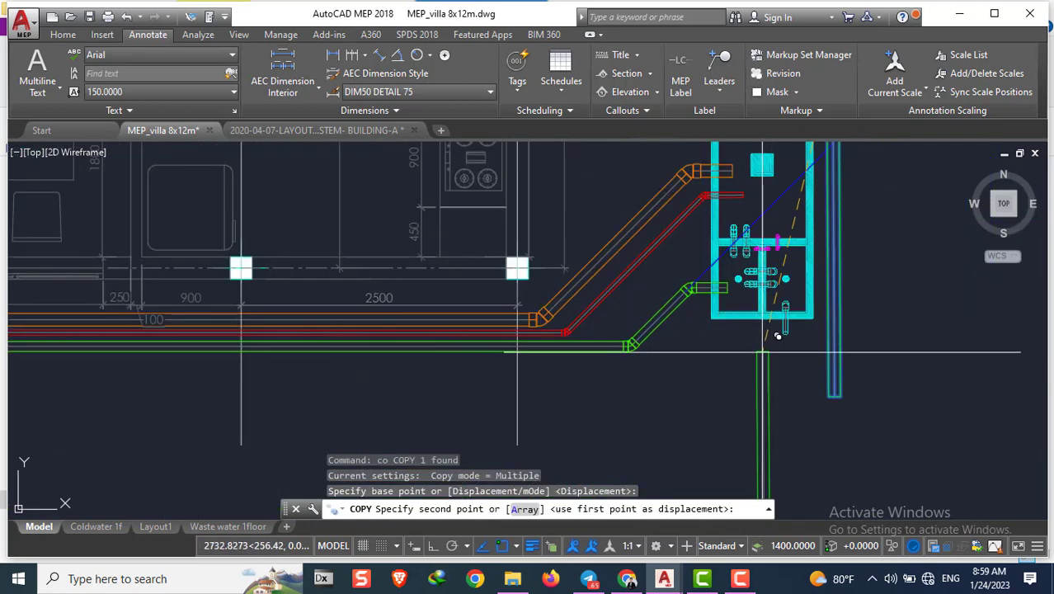
{"action": "left_click", "coordinate": [786, 305]}
{"action": "key", "text": "Escape"}
{"action": "scroll", "coordinate": [822, 280], "scroll_direction": "down", "scroll_amount": 8}
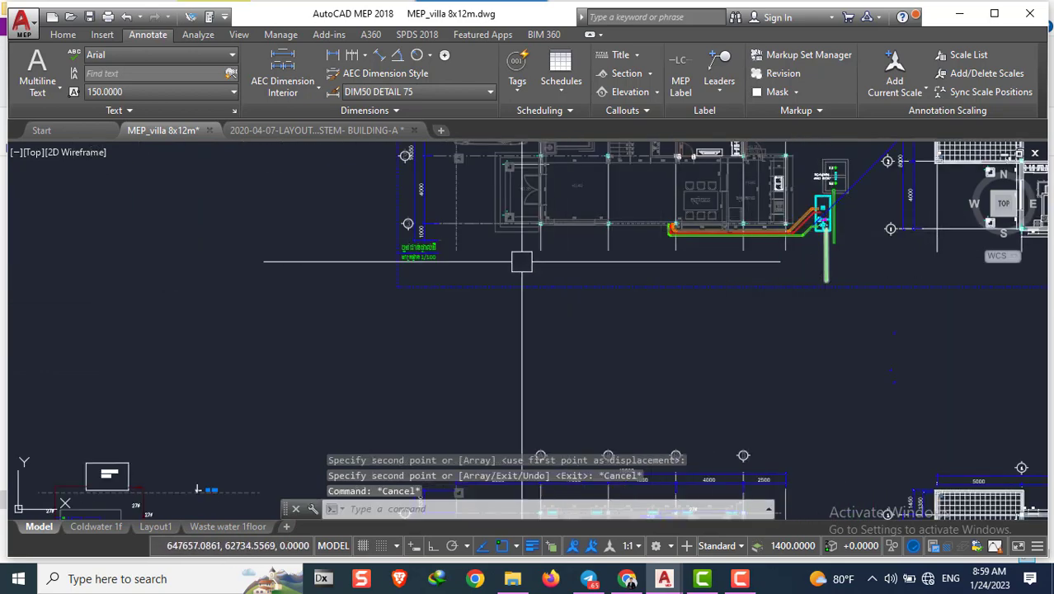
Zoom across the sheets to the PVC riser schematic labelled DN100mm-SP and DN55mm-WP
{"action": "scroll", "coordinate": [499, 274], "scroll_direction": "down", "scroll_amount": 2}
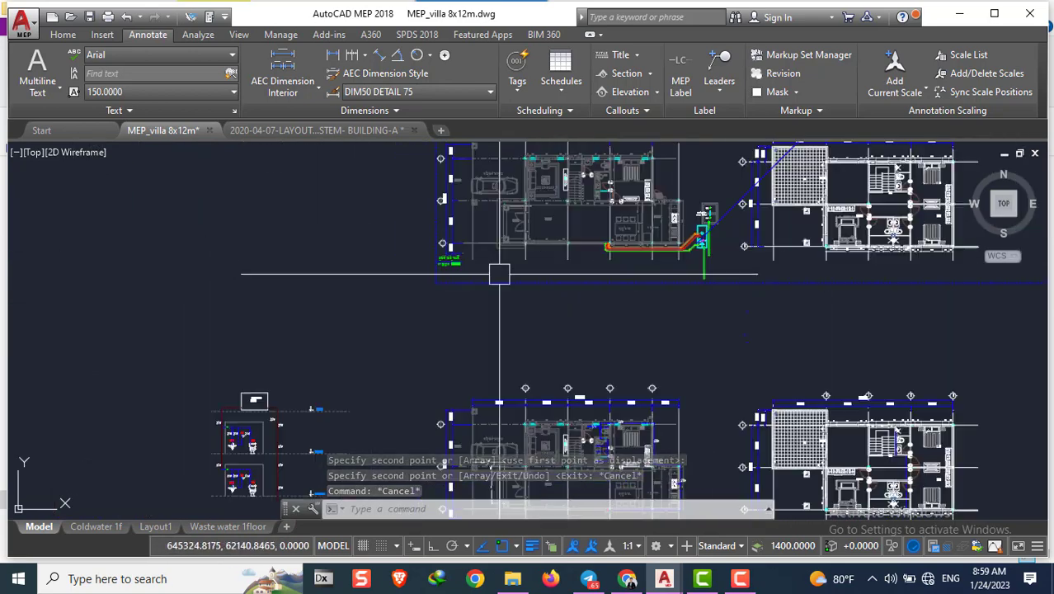
{"action": "scroll", "coordinate": [462, 247], "scroll_direction": "down", "scroll_amount": 4}
{"action": "scroll", "coordinate": [486, 237], "scroll_direction": "up", "scroll_amount": 5}
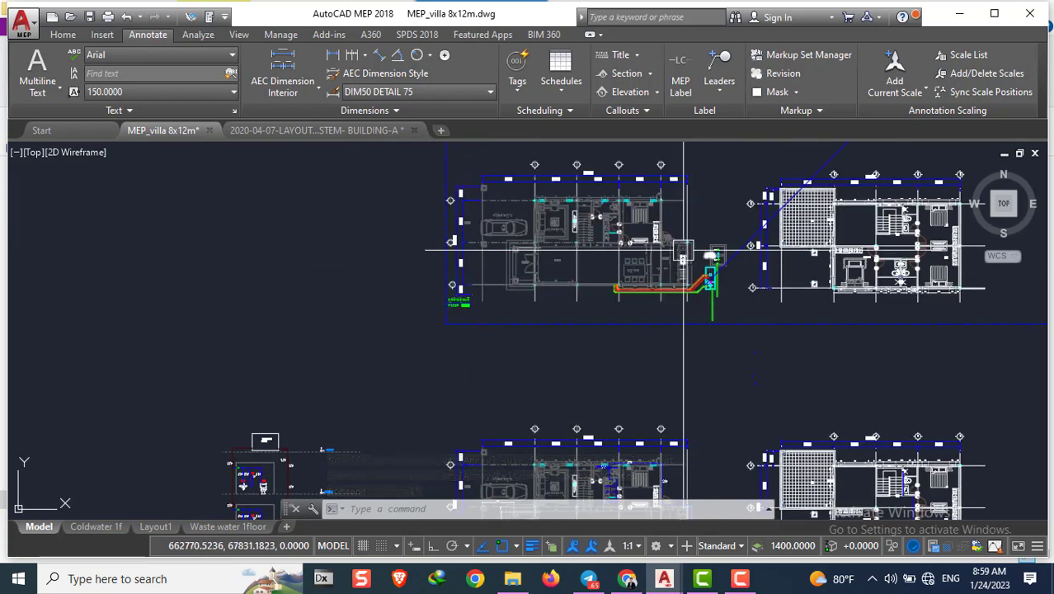
{"action": "scroll", "coordinate": [683, 247], "scroll_direction": "up", "scroll_amount": 3}
{"action": "scroll", "coordinate": [590, 272], "scroll_direction": "up", "scroll_amount": 2}
{"action": "scroll", "coordinate": [643, 346], "scroll_direction": "up", "scroll_amount": 2}
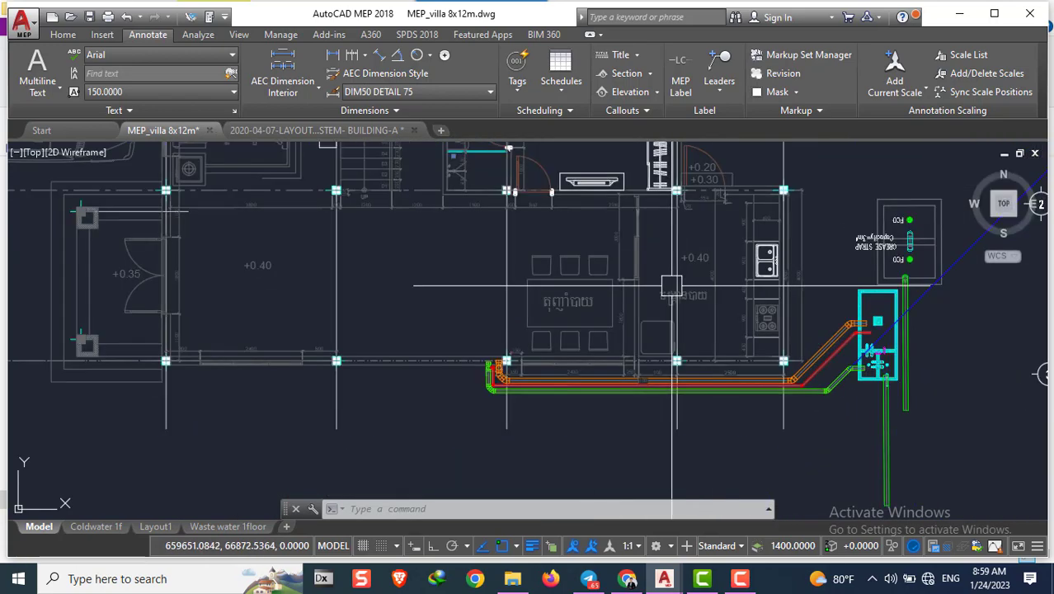
{"action": "scroll", "coordinate": [593, 363], "scroll_direction": "up", "scroll_amount": 2}
{"action": "scroll", "coordinate": [527, 380], "scroll_direction": "down", "scroll_amount": 2}
{"action": "scroll", "coordinate": [457, 404], "scroll_direction": "up", "scroll_amount": 4}
{"action": "scroll", "coordinate": [445, 346], "scroll_direction": "up", "scroll_amount": 3}
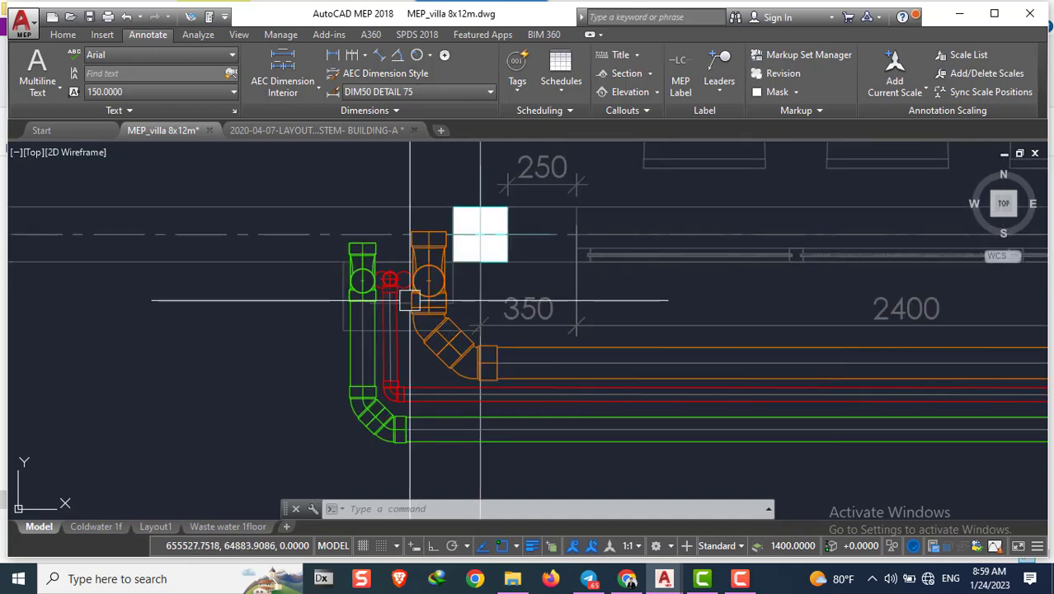
{"action": "scroll", "coordinate": [404, 297], "scroll_direction": "up", "scroll_amount": 1}
{"action": "scroll", "coordinate": [376, 235], "scroll_direction": "down", "scroll_amount": 5}
{"action": "scroll", "coordinate": [400, 235], "scroll_direction": "up", "scroll_amount": 5}
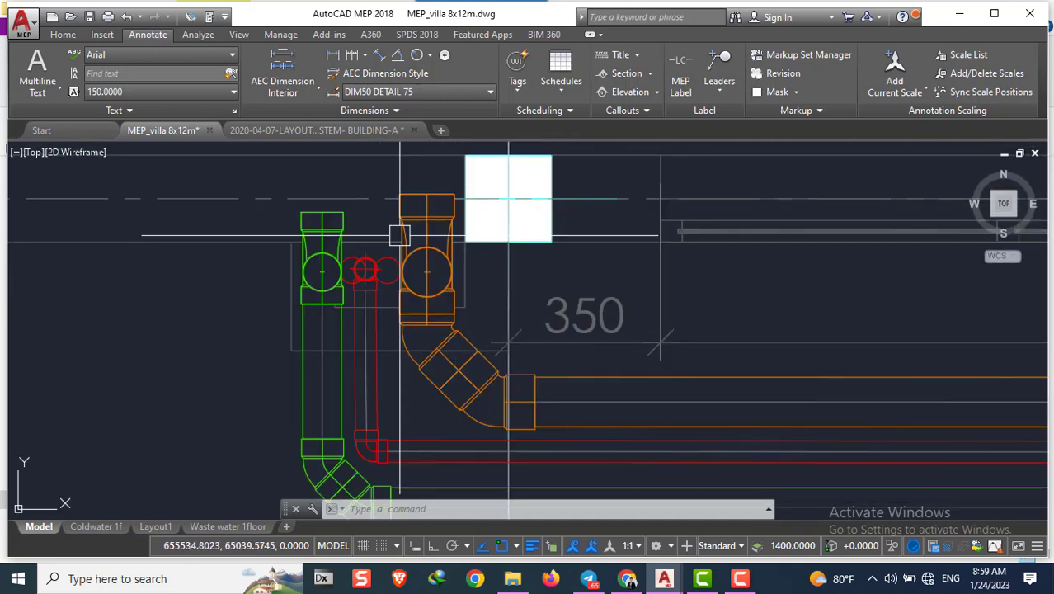
{"action": "scroll", "coordinate": [493, 284], "scroll_direction": "down", "scroll_amount": 5}
{"action": "scroll", "coordinate": [369, 280], "scroll_direction": "down", "scroll_amount": 3}
{"action": "scroll", "coordinate": [429, 280], "scroll_direction": "down", "scroll_amount": 2}
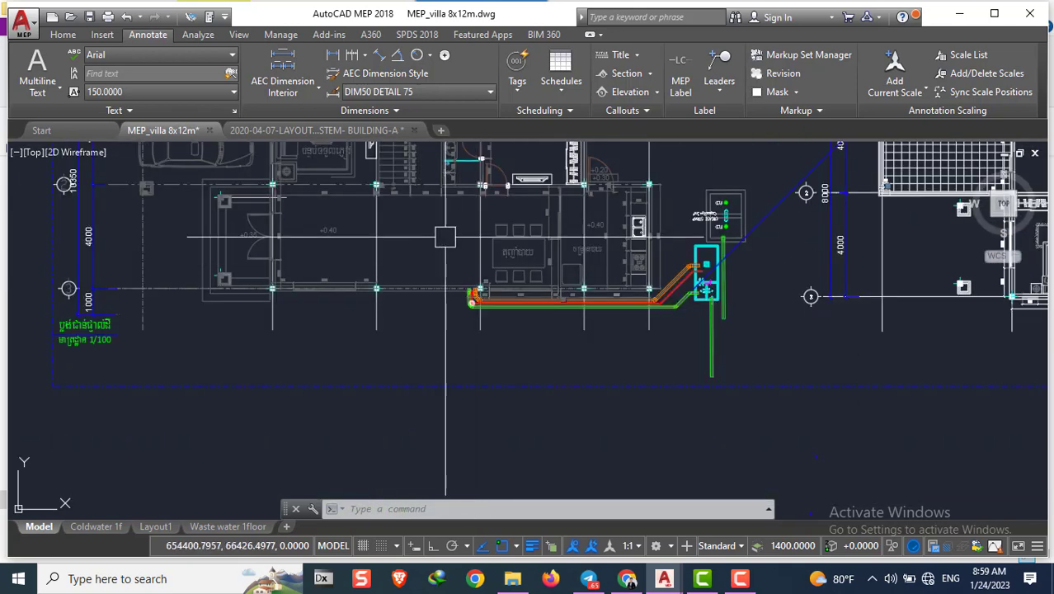
{"action": "scroll", "coordinate": [482, 283], "scroll_direction": "down", "scroll_amount": 2}
{"action": "scroll", "coordinate": [691, 247], "scroll_direction": "up", "scroll_amount": 1}
{"action": "scroll", "coordinate": [527, 329], "scroll_direction": "up", "scroll_amount": 2}
{"action": "scroll", "coordinate": [552, 358], "scroll_direction": "up", "scroll_amount": 2}
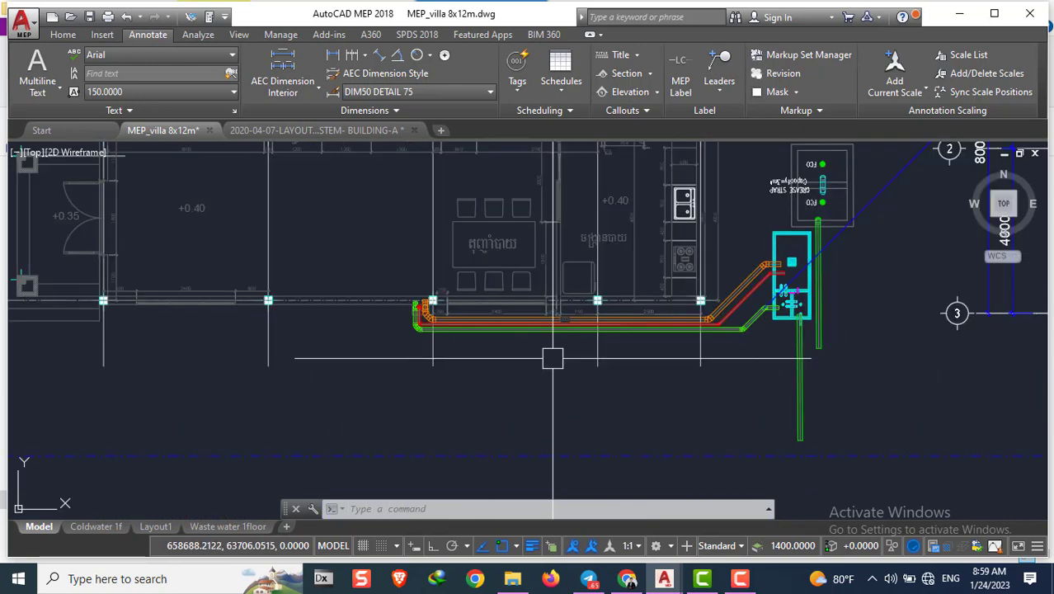
{"action": "scroll", "coordinate": [503, 301], "scroll_direction": "up", "scroll_amount": 3}
{"action": "scroll", "coordinate": [446, 355], "scroll_direction": "up", "scroll_amount": 2}
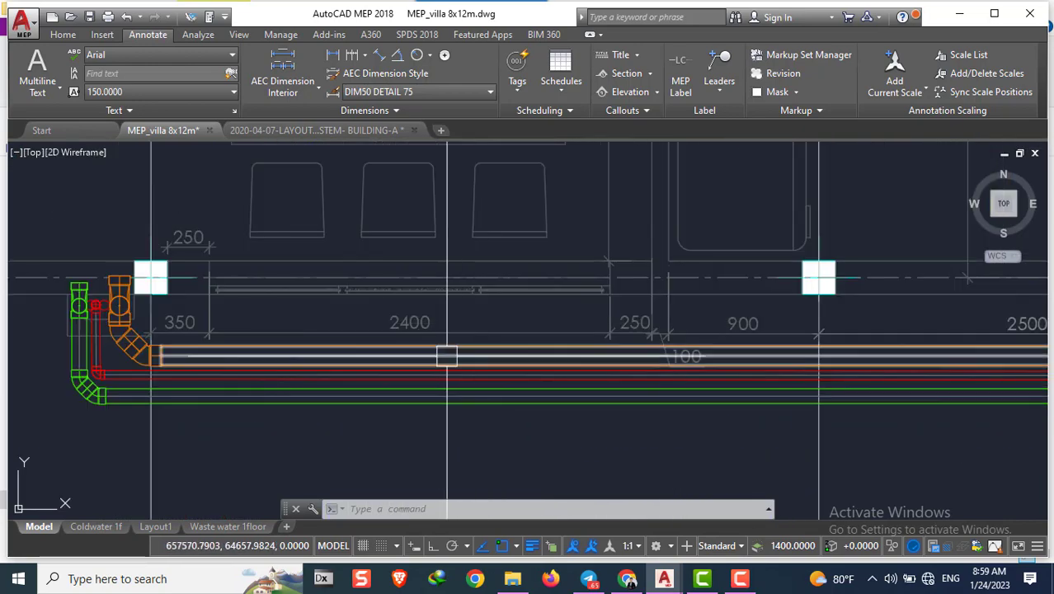
{"action": "scroll", "coordinate": [448, 355], "scroll_direction": "down", "scroll_amount": 2}
{"action": "scroll", "coordinate": [495, 371], "scroll_direction": "down", "scroll_amount": 2}
{"action": "scroll", "coordinate": [536, 396], "scroll_direction": "down", "scroll_amount": 2}
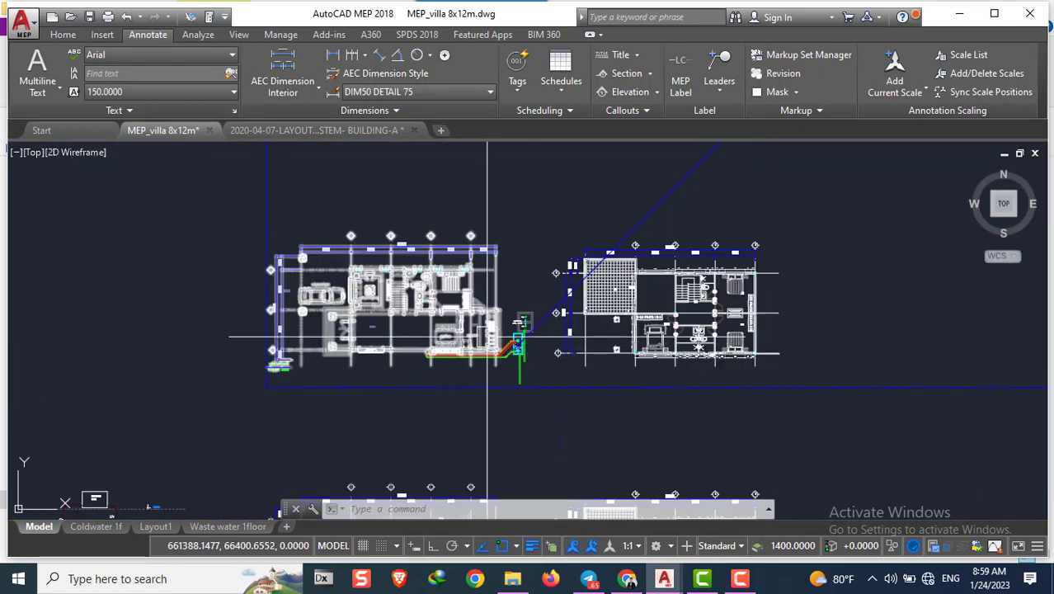
{"action": "scroll", "coordinate": [648, 479], "scroll_direction": "up", "scroll_amount": 1}
{"action": "scroll", "coordinate": [441, 281], "scroll_direction": "up", "scroll_amount": 3}
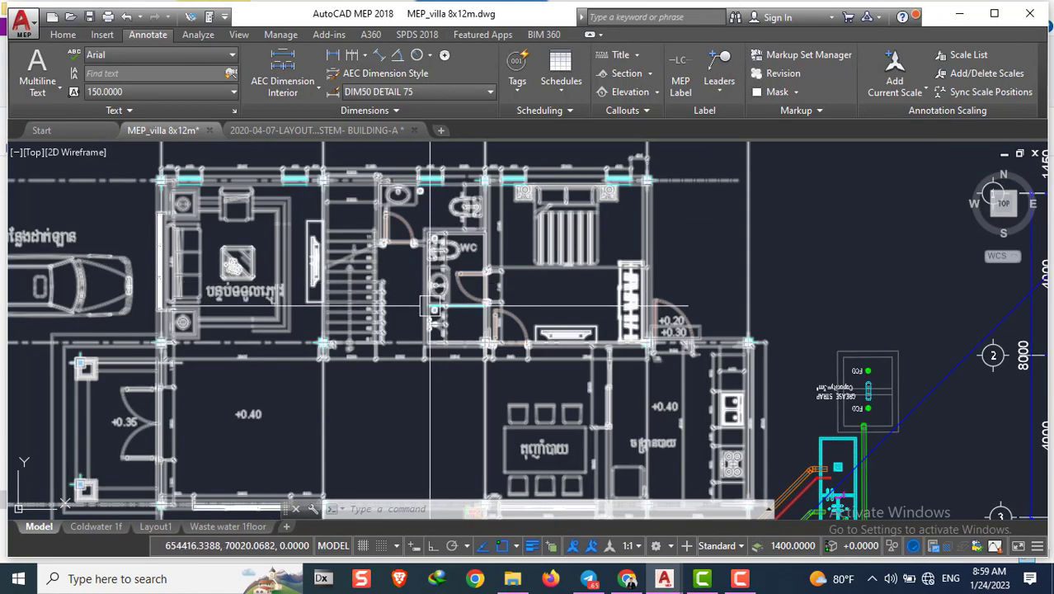
{"action": "scroll", "coordinate": [430, 306], "scroll_direction": "down", "scroll_amount": 3}
{"action": "scroll", "coordinate": [483, 298], "scroll_direction": "down", "scroll_amount": 2}
{"action": "scroll", "coordinate": [630, 252], "scroll_direction": "up", "scroll_amount": 3}
{"action": "scroll", "coordinate": [469, 302], "scroll_direction": "up", "scroll_amount": 1}
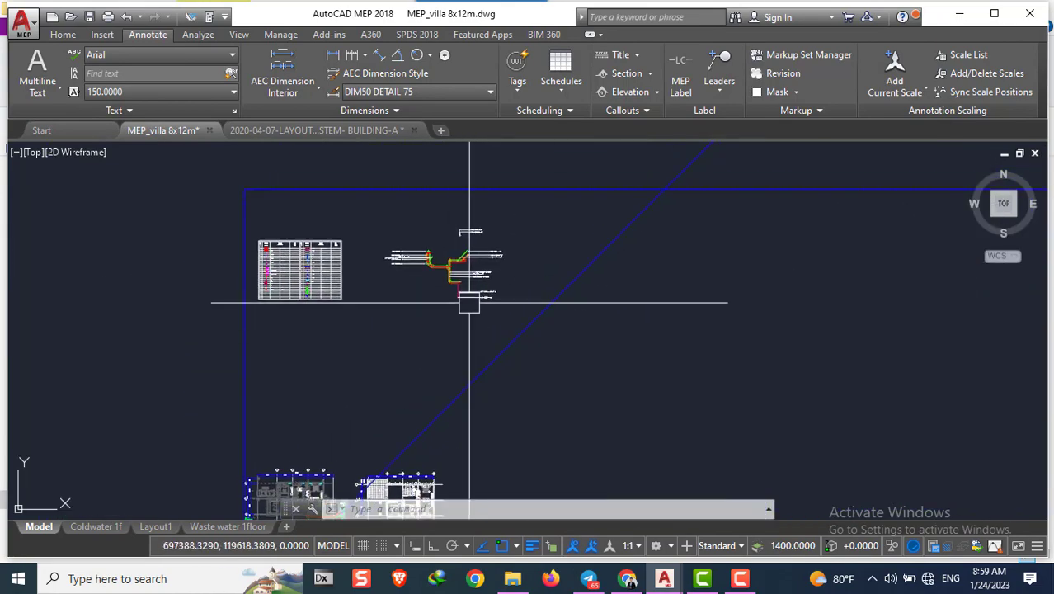
{"action": "scroll", "coordinate": [469, 301], "scroll_direction": "up", "scroll_amount": 4}
{"action": "scroll", "coordinate": [409, 238], "scroll_direction": "up", "scroll_amount": 2}
{"action": "scroll", "coordinate": [527, 313], "scroll_direction": "up", "scroll_amount": 2}
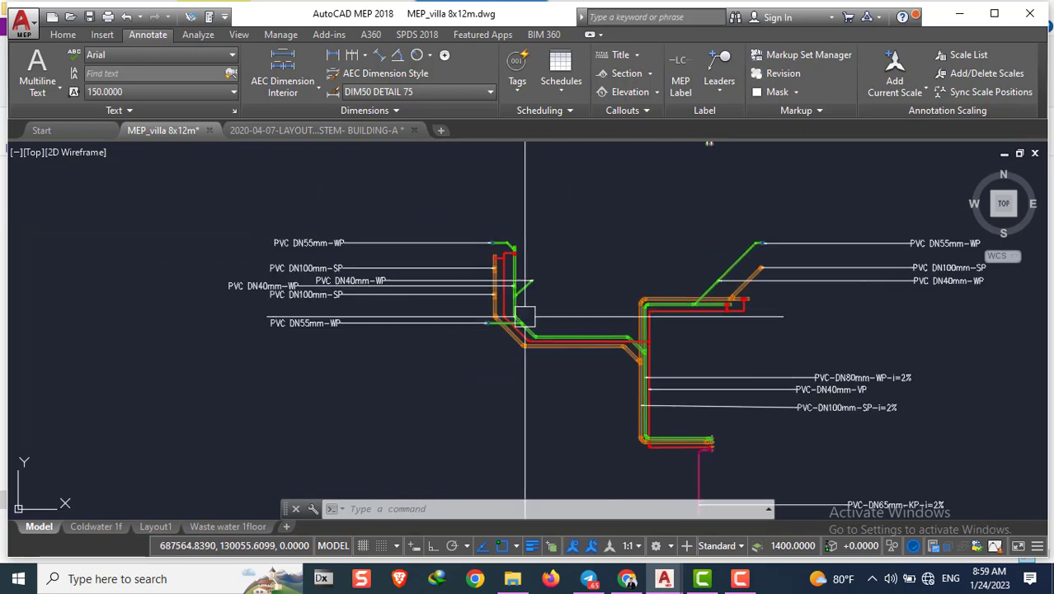
{"action": "scroll", "coordinate": [454, 275], "scroll_direction": "up", "scroll_amount": 2}
{"action": "scroll", "coordinate": [437, 224], "scroll_direction": "up", "scroll_amount": 2}
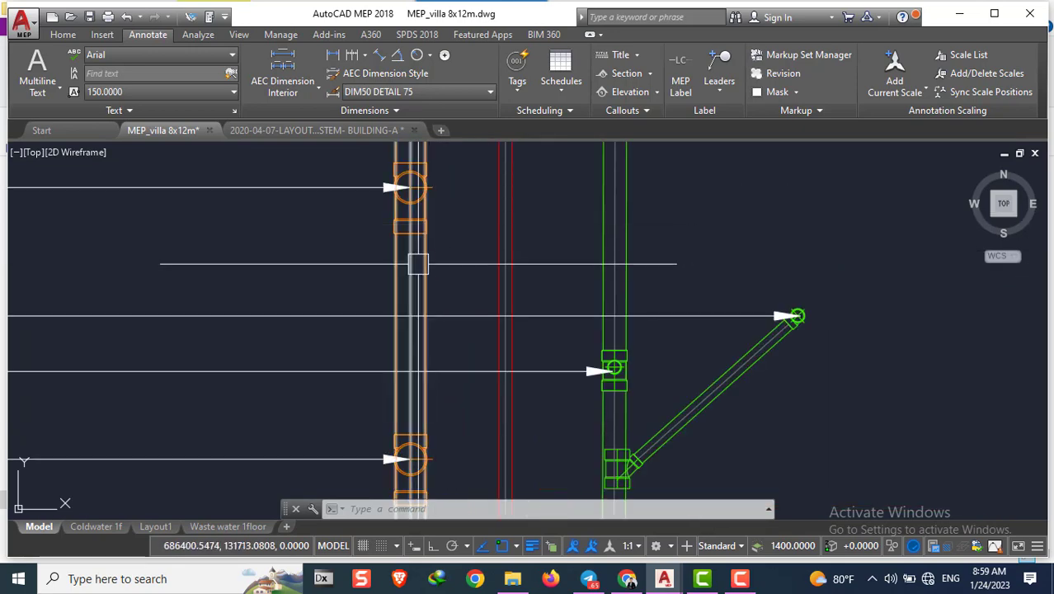
Window-select the orange riser and its fitting and copy them from a riser base point
{"action": "left_click", "coordinate": [444, 247]}
{"action": "scroll", "coordinate": [437, 251], "scroll_direction": "down", "scroll_amount": 3}
{"action": "left_click", "coordinate": [442, 259]}
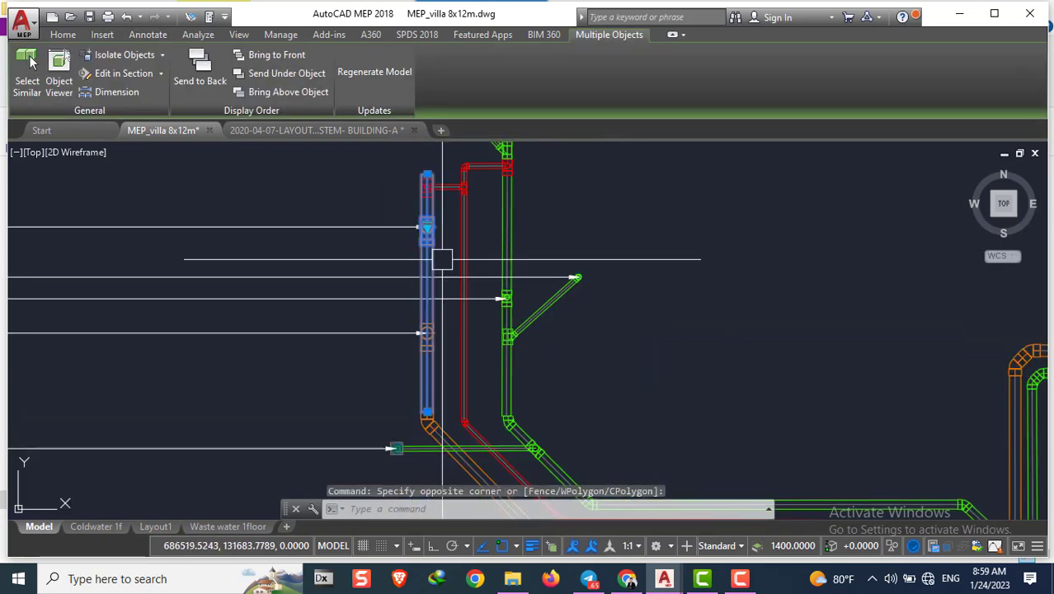
{"action": "type", "text": "c"}
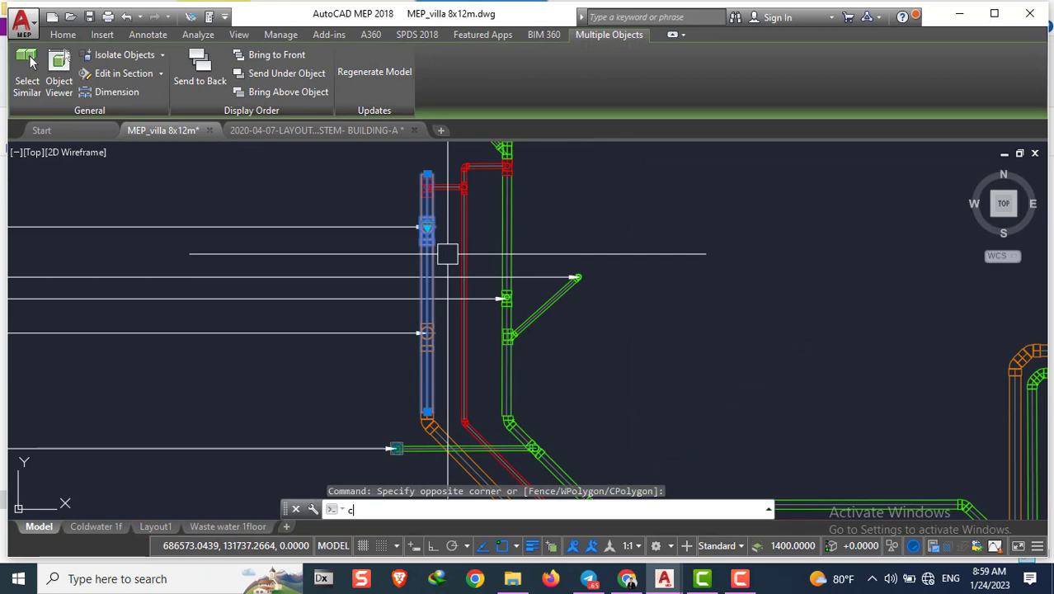
{"action": "type", "text": "o"}
{"action": "key", "text": "Return"}
{"action": "scroll", "coordinate": [431, 173], "scroll_direction": "up", "scroll_amount": 1}
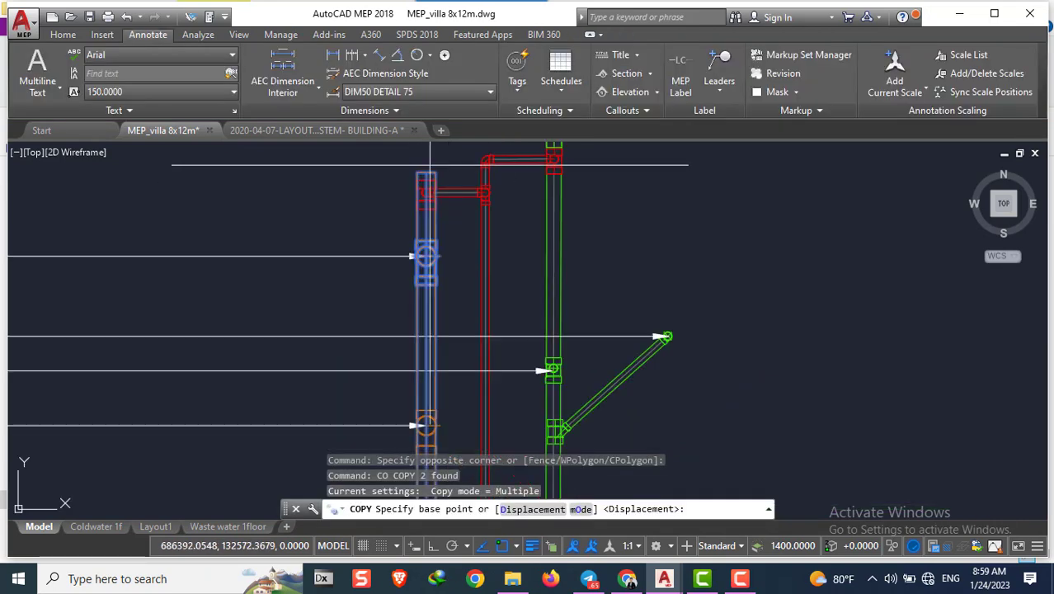
{"action": "left_click", "coordinate": [426, 172]}
Pan to the villa floor plan and place the riser copy east of the WC
{"action": "scroll", "coordinate": [726, 264], "scroll_direction": "down", "scroll_amount": 2}
{"action": "scroll", "coordinate": [726, 264], "scroll_direction": "down", "scroll_amount": 4}
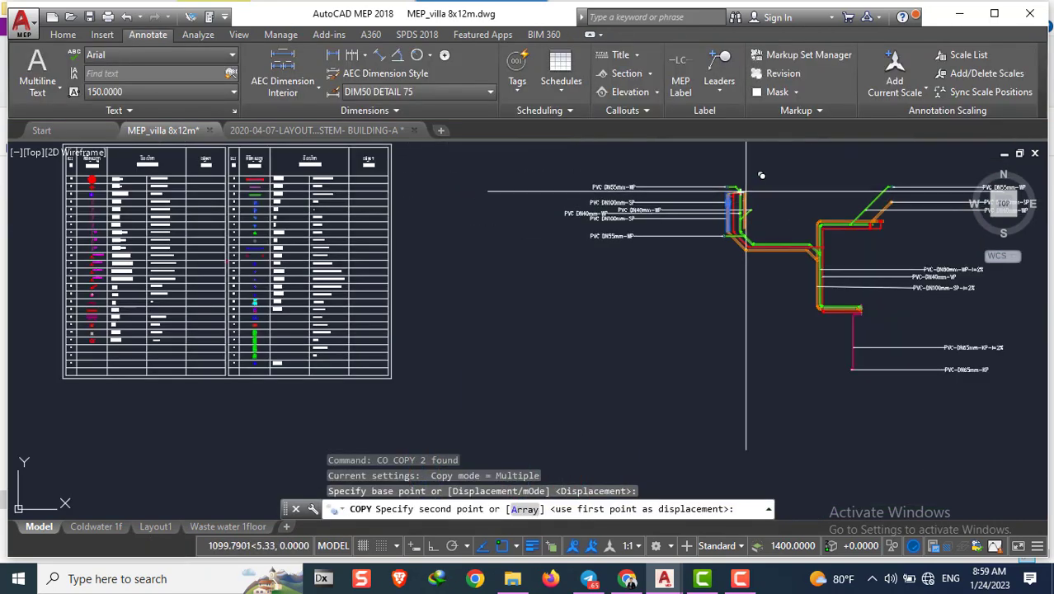
{"action": "scroll", "coordinate": [708, 351], "scroll_direction": "down", "scroll_amount": 2}
{"action": "scroll", "coordinate": [577, 391], "scroll_direction": "up", "scroll_amount": 3}
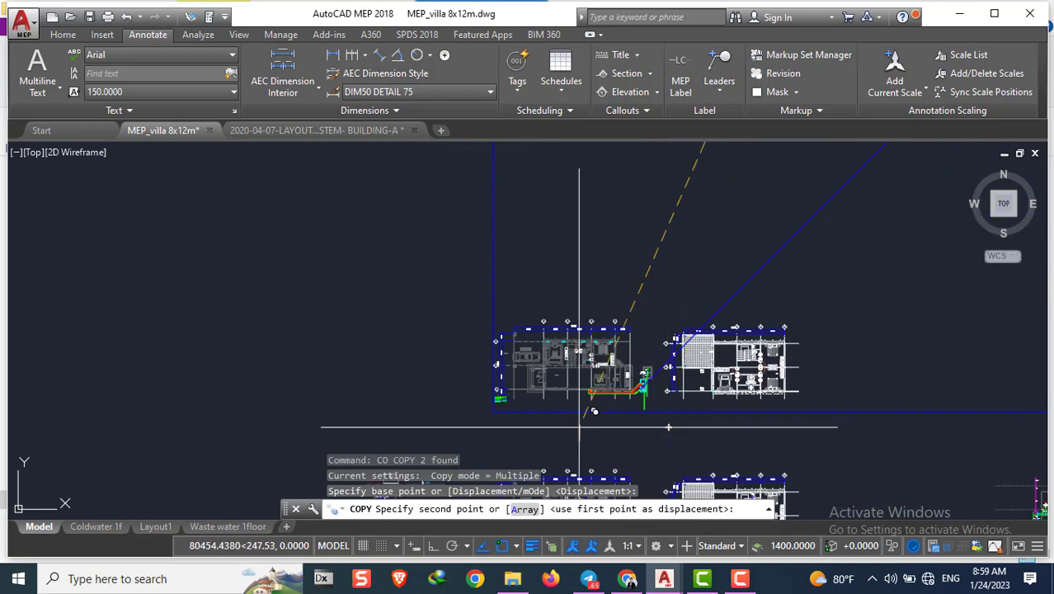
{"action": "scroll", "coordinate": [646, 299], "scroll_direction": "up", "scroll_amount": 3}
{"action": "middle_click_drag", "start_coordinate": [783, 175], "coordinate": [523, 278]}
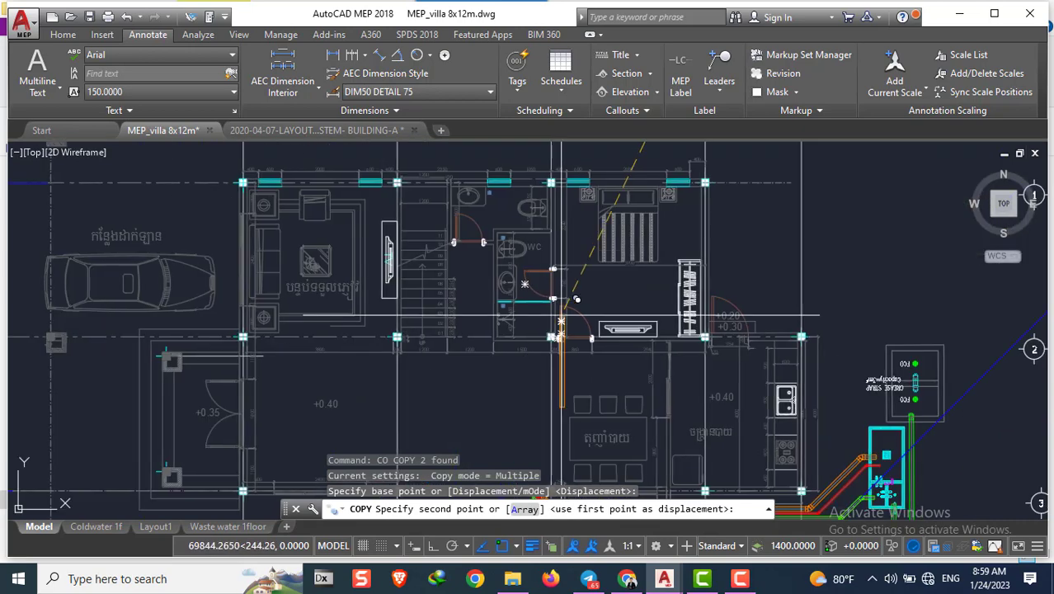
{"action": "scroll", "coordinate": [526, 277], "scroll_direction": "up", "scroll_amount": 3}
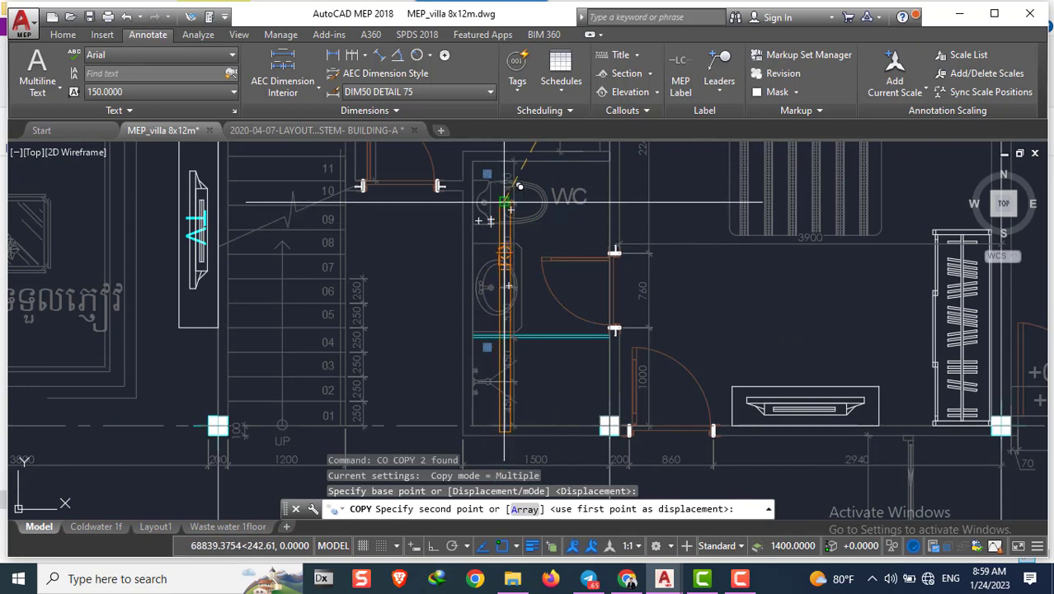
{"action": "scroll", "coordinate": [519, 175], "scroll_direction": "up", "scroll_amount": 2}
{"action": "scroll", "coordinate": [536, 177], "scroll_direction": "down", "scroll_amount": 1}
{"action": "scroll", "coordinate": [577, 207], "scroll_direction": "down", "scroll_amount": 3}
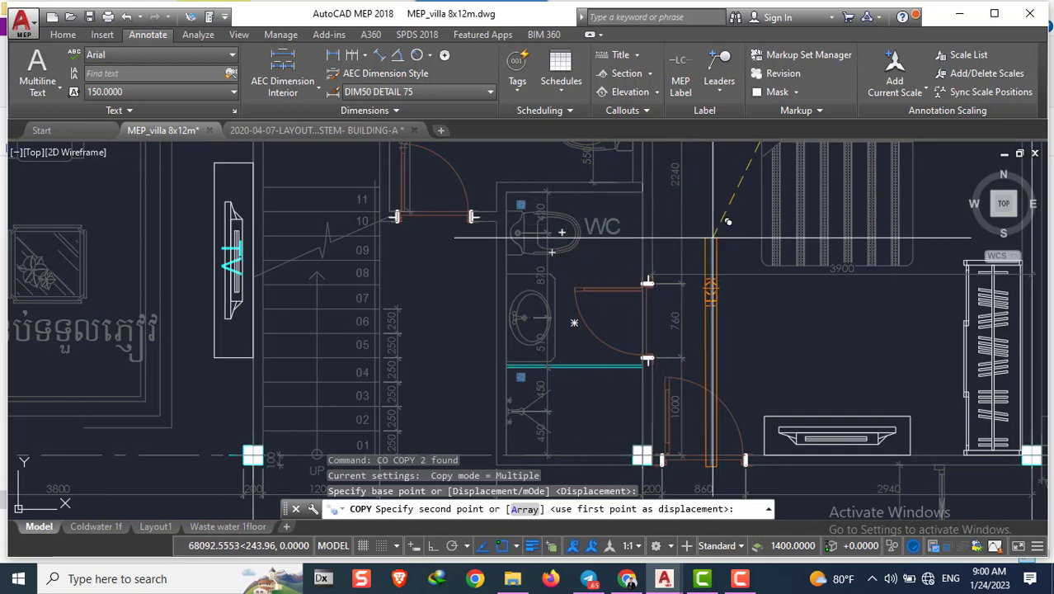
{"action": "left_click", "coordinate": [734, 181]}
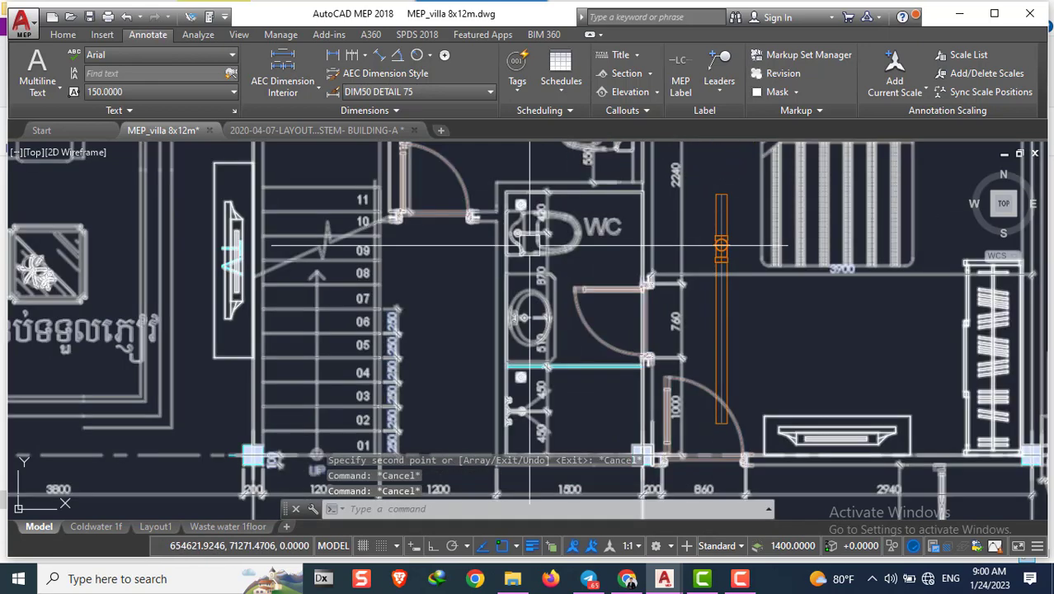
Draw a 350-long horizontal polyline from the WC toilet's drain point with Ortho on
{"action": "type", "text": "pl"}
{"action": "scroll", "coordinate": [520, 216], "scroll_direction": "up", "scroll_amount": 4}
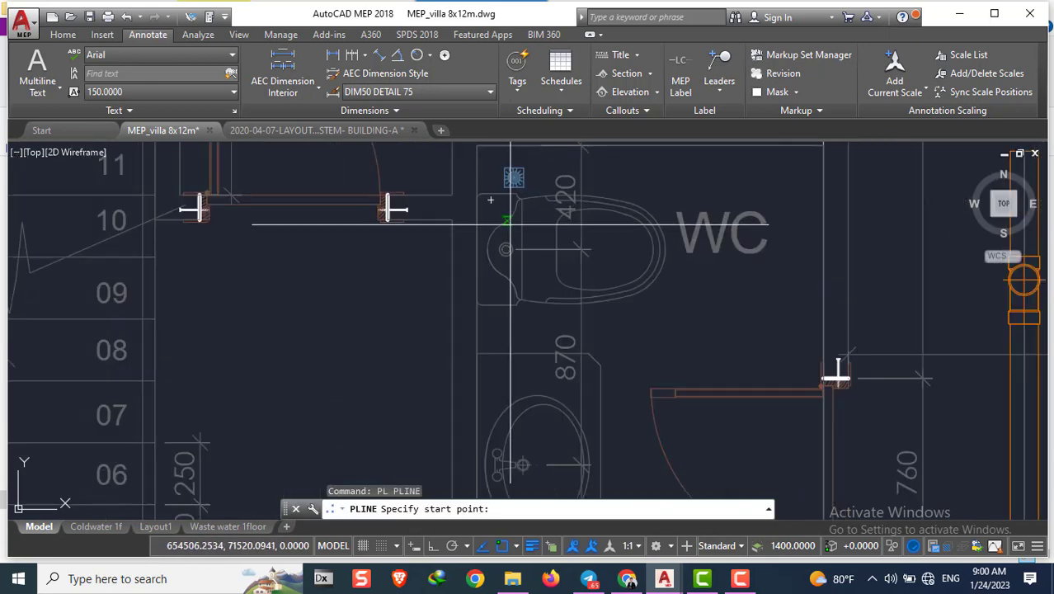
{"action": "scroll", "coordinate": [503, 255], "scroll_direction": "up", "scroll_amount": 2}
{"action": "left_click", "coordinate": [457, 256]}
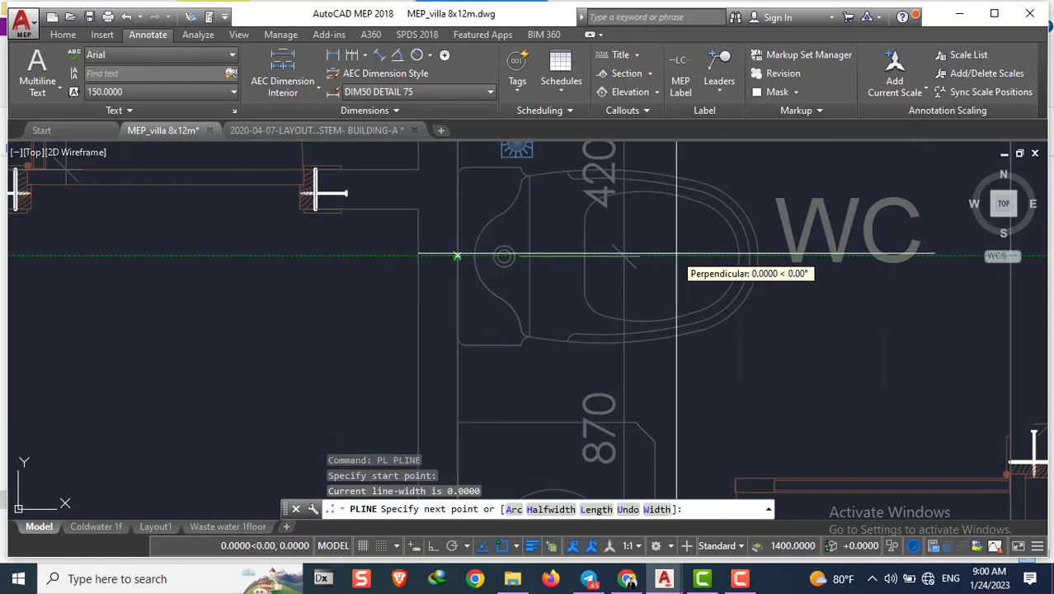
{"action": "key", "text": "F8"}
{"action": "type", "text": "3"}
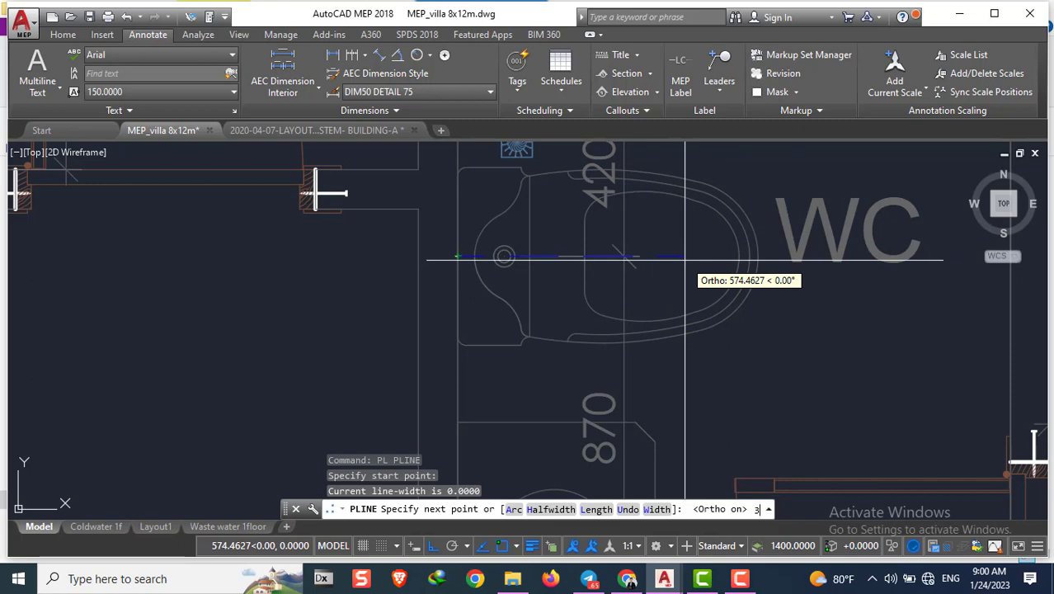
{"action": "type", "text": "50"}
{"action": "key", "text": "Return"}
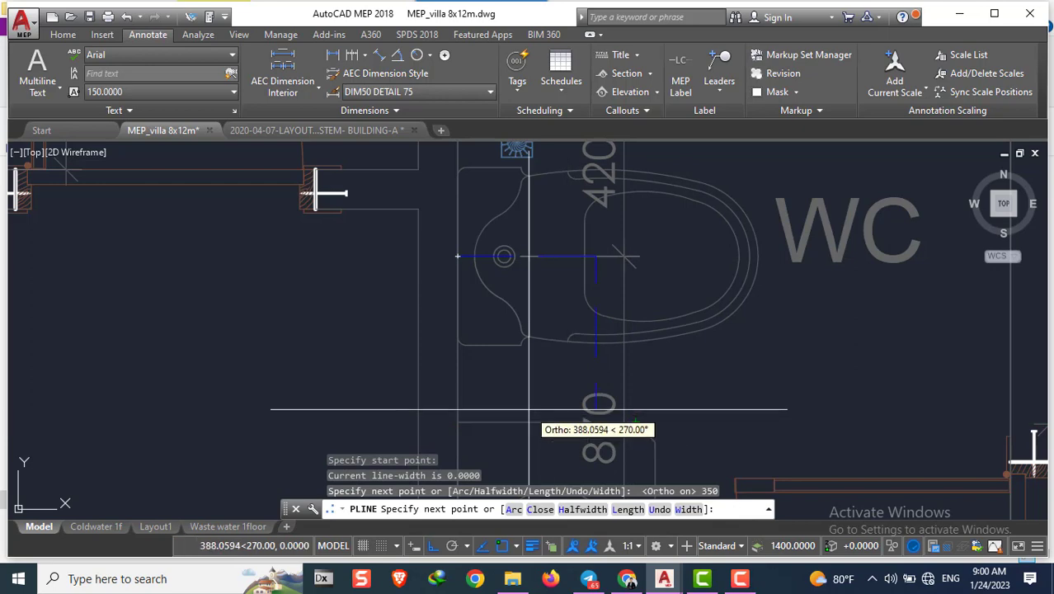
{"action": "key", "text": "Return"}
{"action": "scroll", "coordinate": [472, 294], "scroll_direction": "down", "scroll_amount": 5}
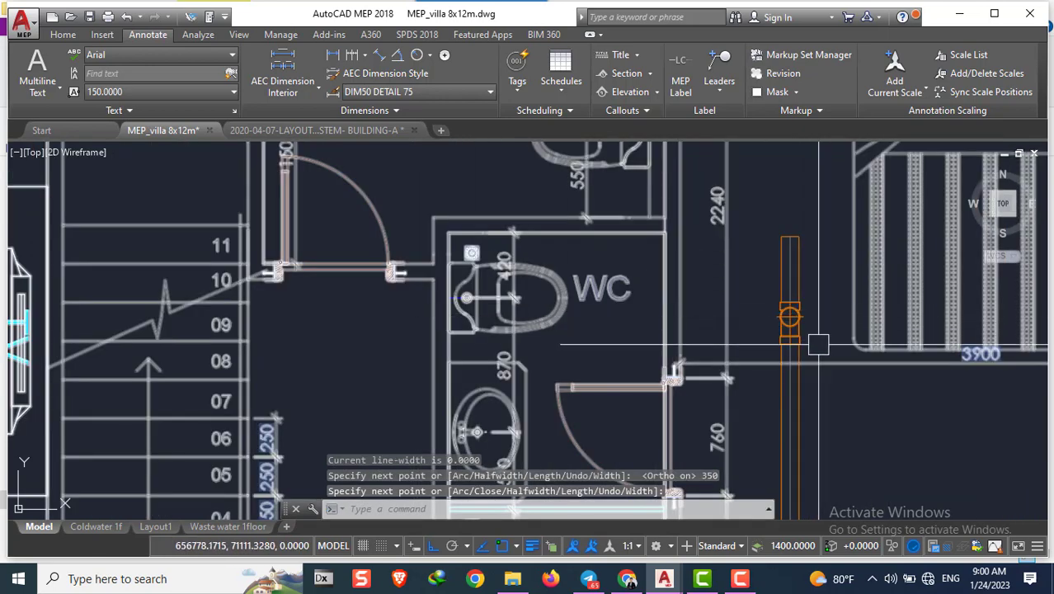
{"action": "scroll", "coordinate": [818, 344], "scroll_direction": "up", "scroll_amount": 3}
Move the orange riser and fitting from their centre onto the WC toilet
{"action": "left_click", "coordinate": [790, 353]}
{"action": "left_click", "coordinate": [738, 228]}
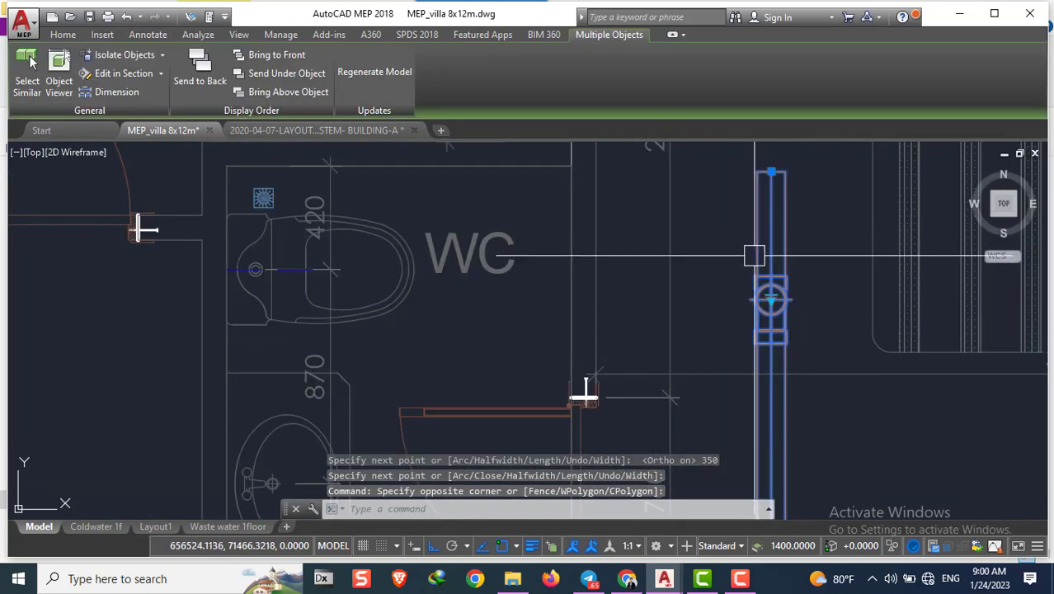
{"action": "type", "text": "m"}
{"action": "key", "text": "Return"}
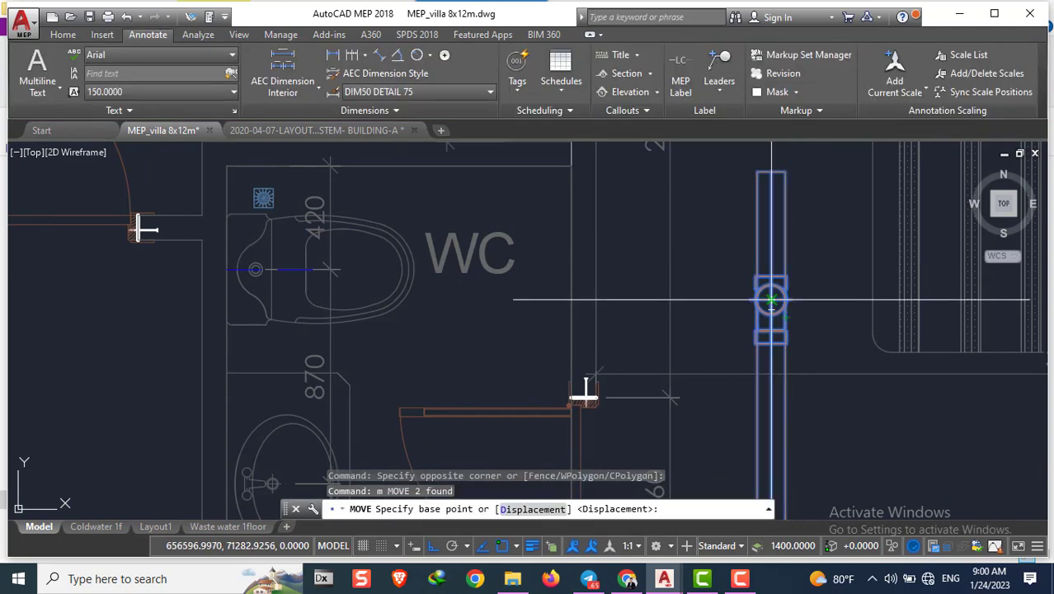
{"action": "left_click", "coordinate": [770, 299]}
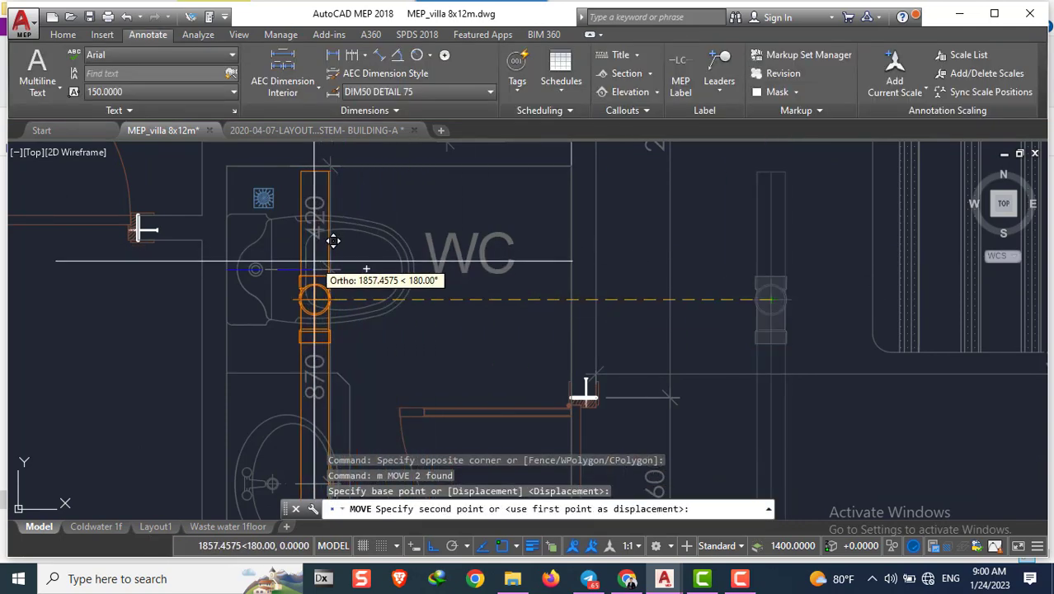
{"action": "scroll", "coordinate": [494, 297], "scroll_direction": "down", "scroll_amount": 4}
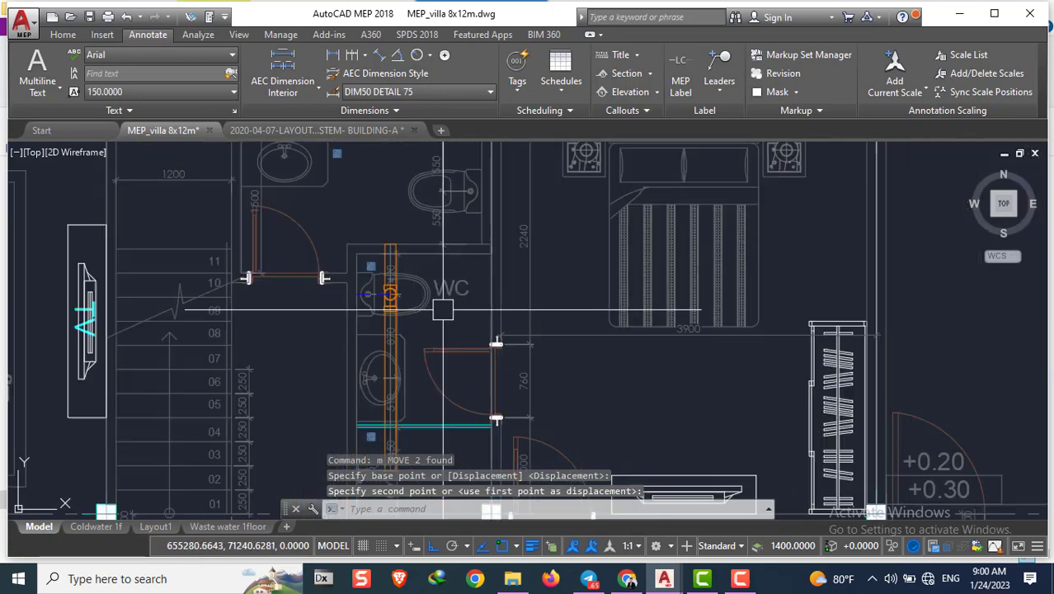
{"action": "key", "text": "Escape"}
{"action": "key", "text": "Escape"}
{"action": "scroll", "coordinate": [471, 282], "scroll_direction": "down", "scroll_amount": 2}
{"action": "scroll", "coordinate": [411, 278], "scroll_direction": "up", "scroll_amount": 2}
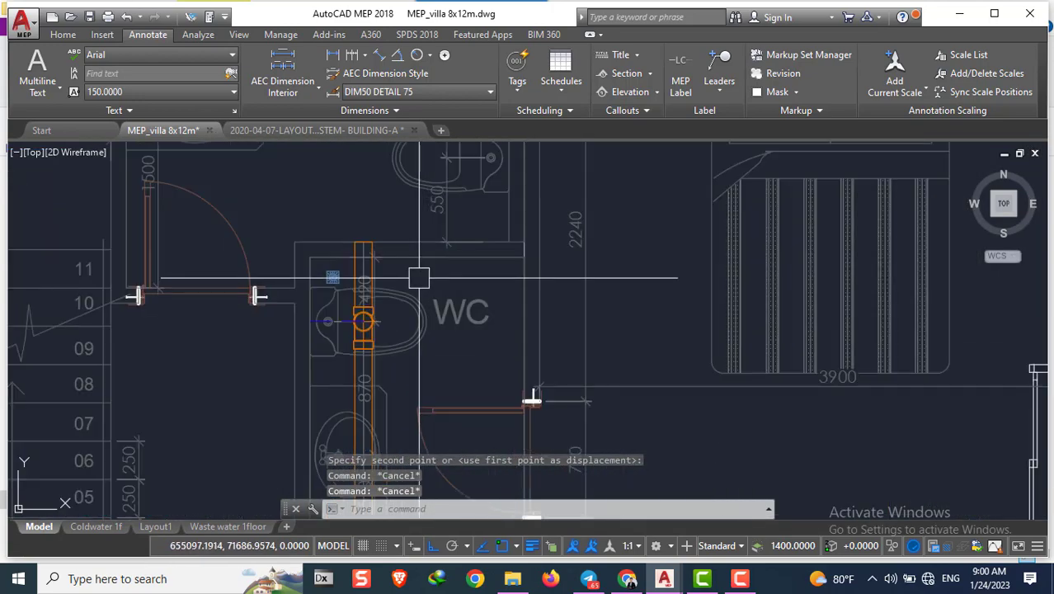
{"action": "scroll", "coordinate": [412, 259], "scroll_direction": "down", "scroll_amount": 3}
{"action": "scroll", "coordinate": [487, 272], "scroll_direction": "down", "scroll_amount": 2}
{"action": "mouse_move", "coordinate": [486, 272]}
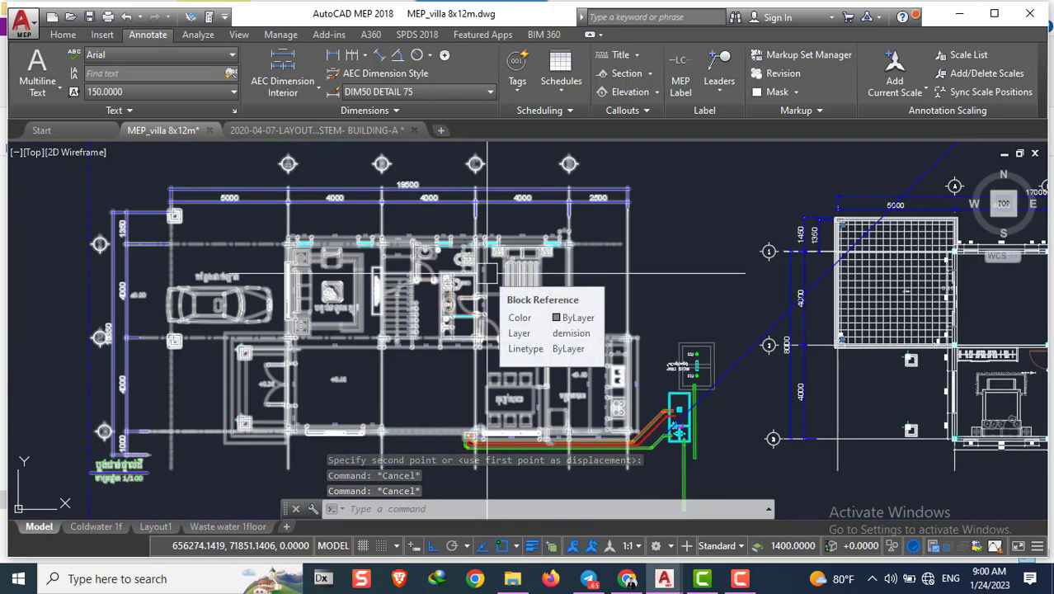
{"action": "scroll", "coordinate": [474, 281], "scroll_direction": "up", "scroll_amount": 1}
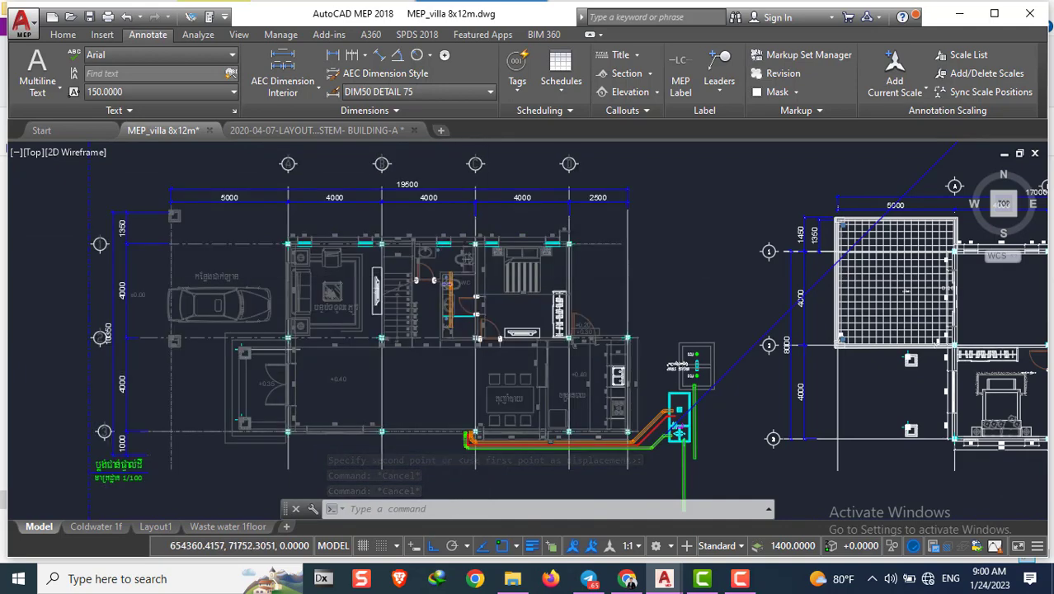
{"action": "scroll", "coordinate": [465, 289], "scroll_direction": "up", "scroll_amount": 3}
{"action": "scroll", "coordinate": [465, 229], "scroll_direction": "down", "scroll_amount": 1}
{"action": "scroll", "coordinate": [437, 264], "scroll_direction": "up", "scroll_amount": 2}
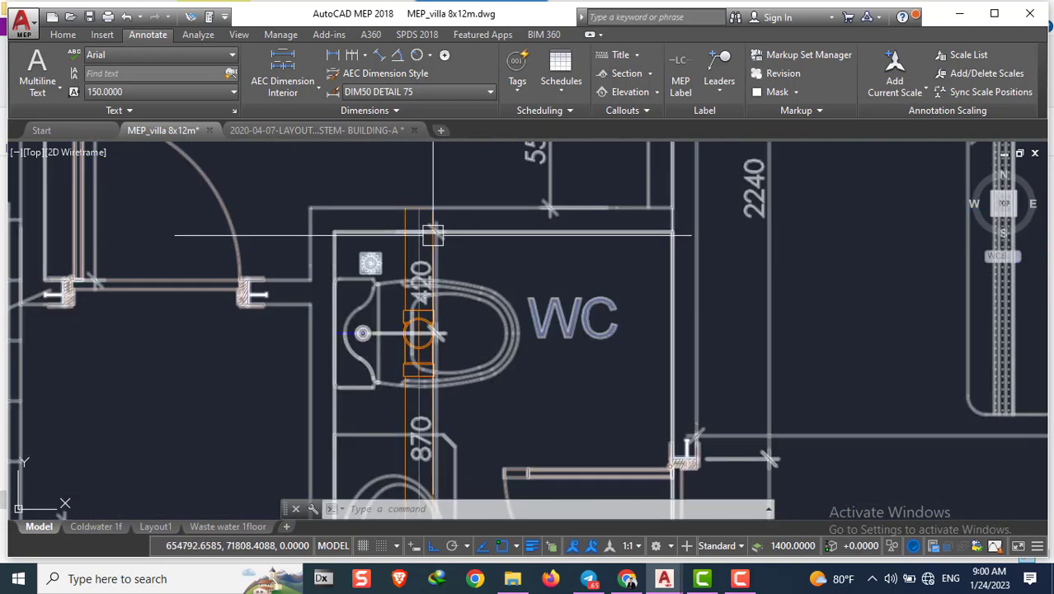
{"action": "scroll", "coordinate": [425, 282], "scroll_direction": "down", "scroll_amount": 1}
{"action": "scroll", "coordinate": [422, 254], "scroll_direction": "up", "scroll_amount": 4}
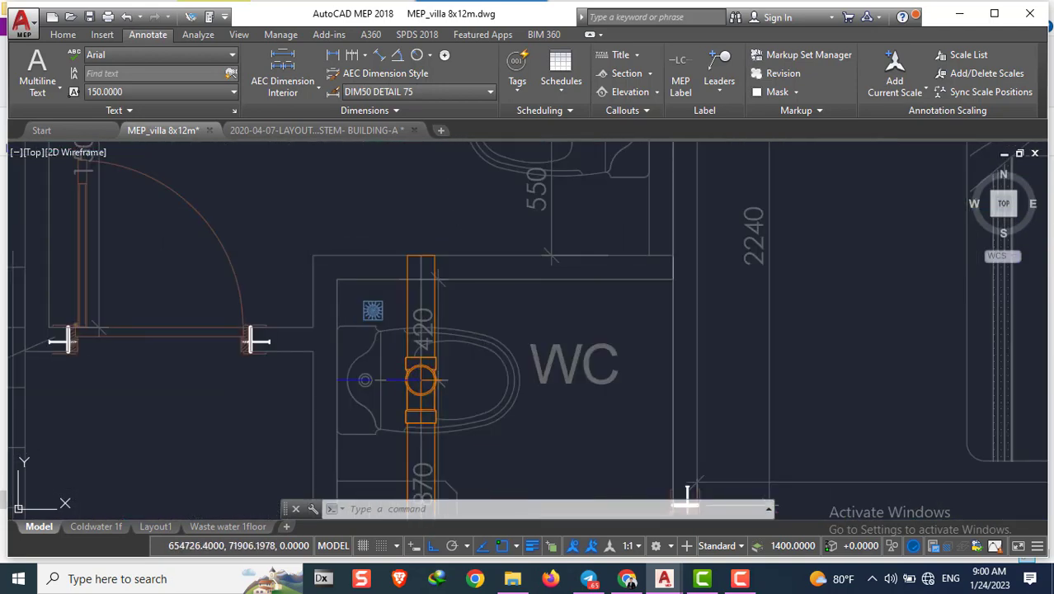
{"action": "left_click", "coordinate": [420, 255]}
{"action": "scroll", "coordinate": [420, 255], "scroll_direction": "down", "scroll_amount": 4}
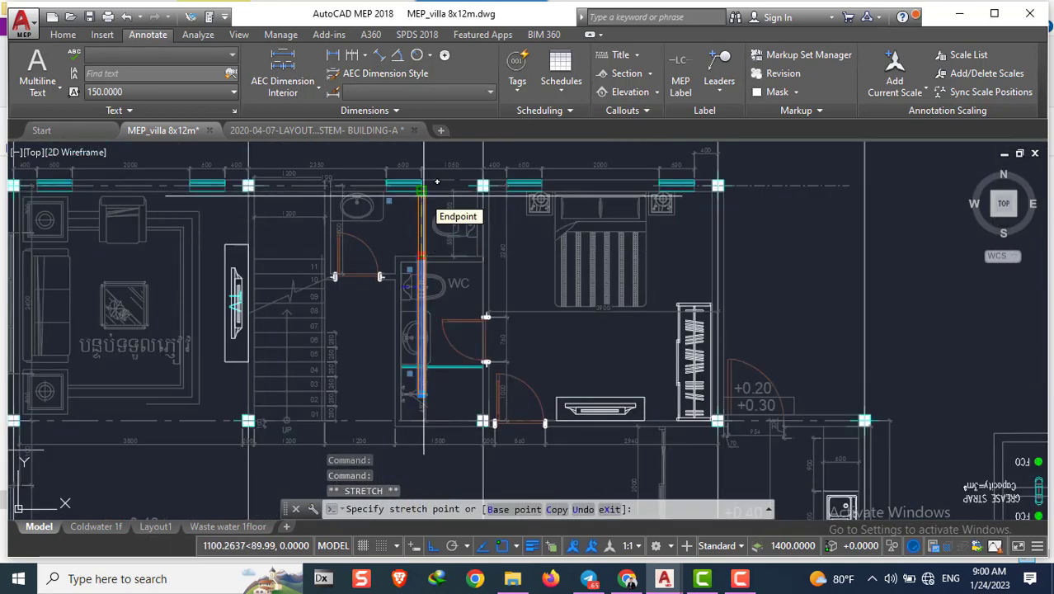
{"action": "scroll", "coordinate": [421, 213], "scroll_direction": "up", "scroll_amount": 4}
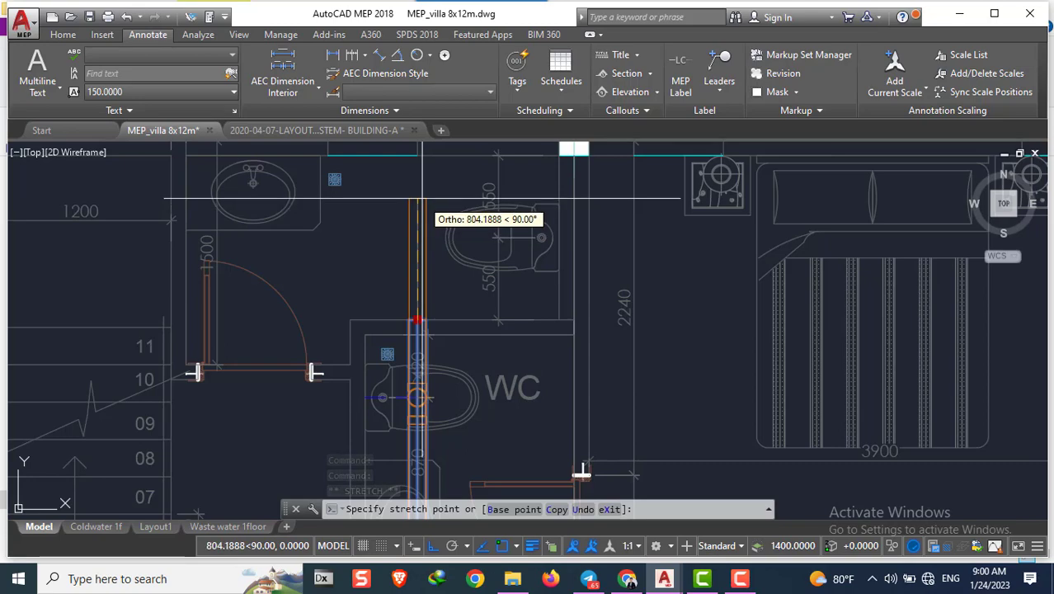
{"action": "key", "text": "Escape"}
{"action": "key", "text": "Escape"}
{"action": "scroll", "coordinate": [446, 243], "scroll_direction": "down", "scroll_amount": 4}
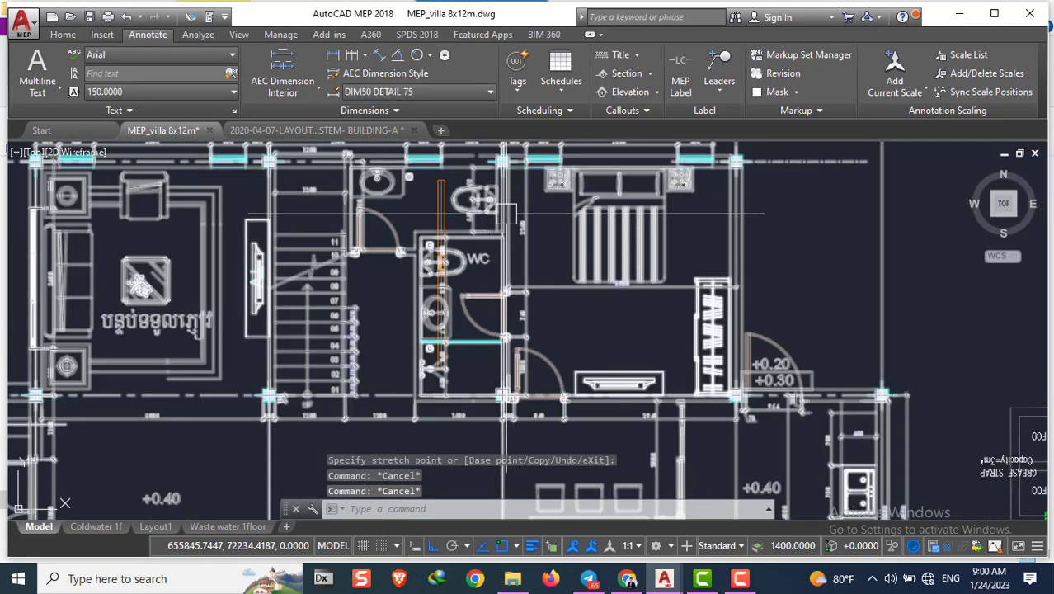
{"action": "scroll", "coordinate": [529, 381], "scroll_direction": "up", "scroll_amount": 4}
{"action": "scroll", "coordinate": [499, 353], "scroll_direction": "down", "scroll_amount": 2}
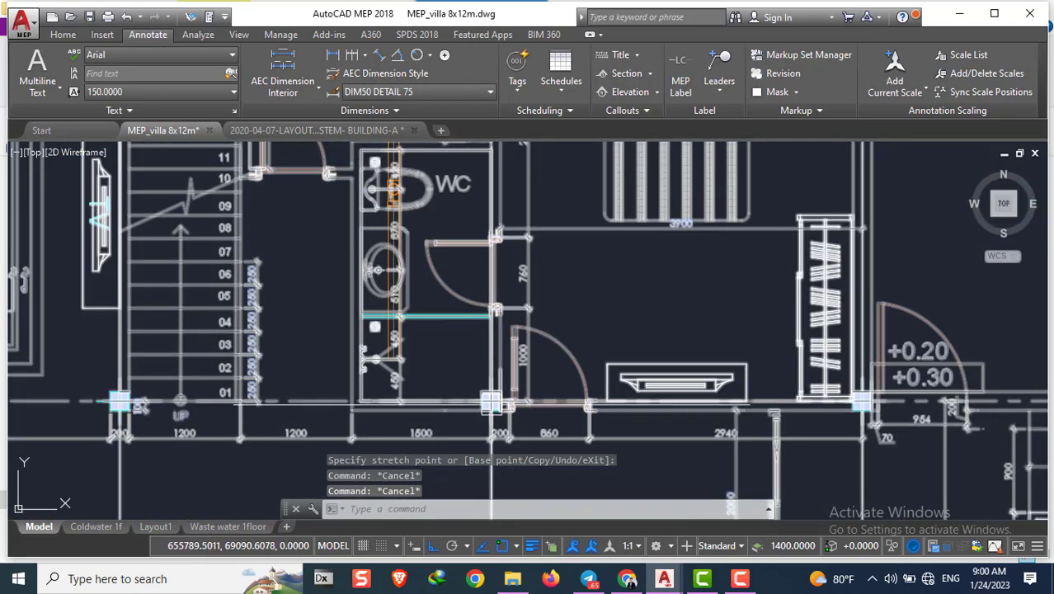
{"action": "scroll", "coordinate": [494, 353], "scroll_direction": "up", "scroll_amount": 2}
{"action": "scroll", "coordinate": [486, 371], "scroll_direction": "down", "scroll_amount": 3}
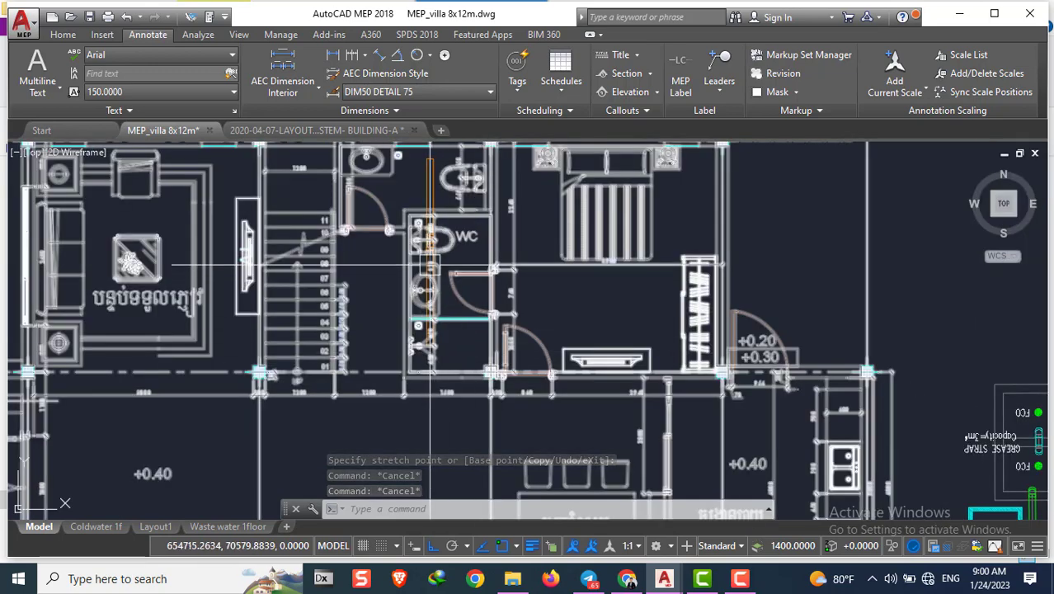
{"action": "middle_click_drag", "start_coordinate": [429, 265], "coordinate": [414, 322]}
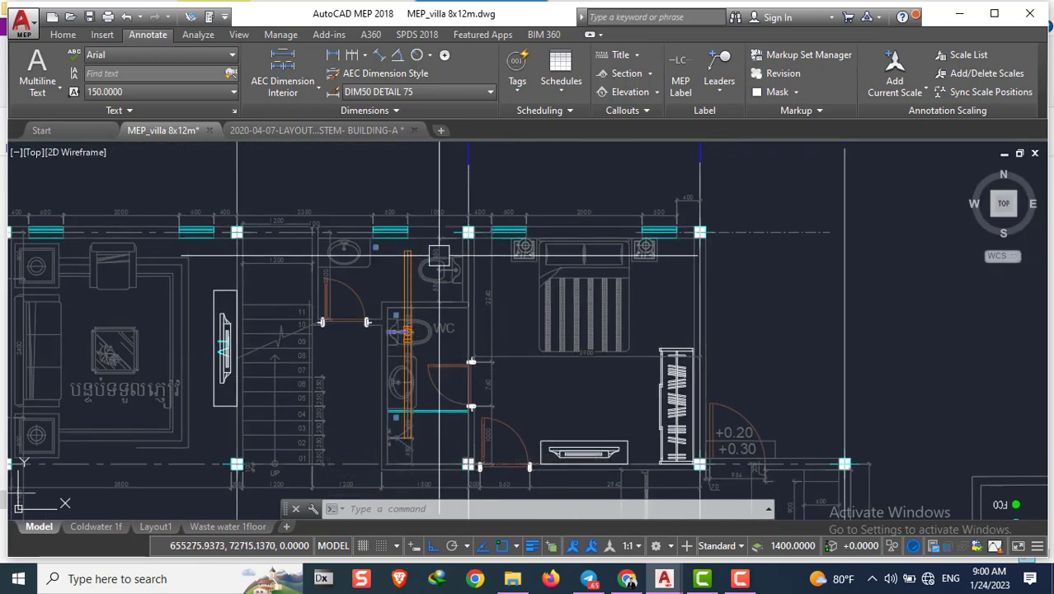
{"action": "scroll", "coordinate": [429, 255], "scroll_direction": "down", "scroll_amount": 1}
{"action": "scroll", "coordinate": [404, 255], "scroll_direction": "up", "scroll_amount": 3}
Zoom in and out across the colored pipe runs and the fixture legend table
{"action": "scroll", "coordinate": [392, 257], "scroll_direction": "down", "scroll_amount": 5}
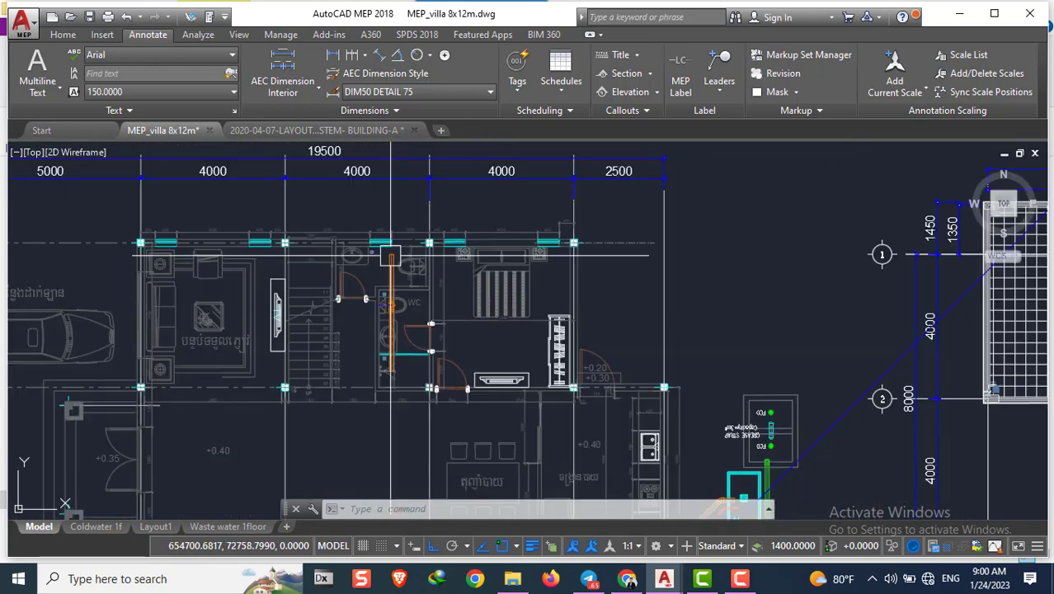
{"action": "scroll", "coordinate": [381, 268], "scroll_direction": "down", "scroll_amount": 5}
{"action": "scroll", "coordinate": [347, 266], "scroll_direction": "up", "scroll_amount": 1}
{"action": "scroll", "coordinate": [313, 264], "scroll_direction": "up", "scroll_amount": 4}
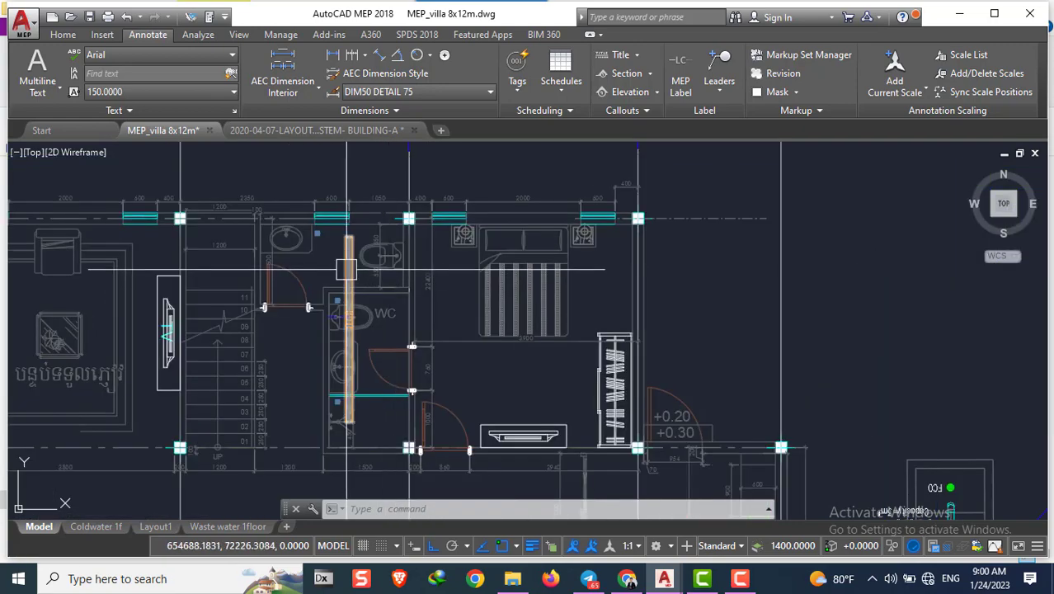
{"action": "scroll", "coordinate": [280, 264], "scroll_direction": "down", "scroll_amount": 3}
{"action": "scroll", "coordinate": [477, 278], "scroll_direction": "down", "scroll_amount": 5}
{"action": "scroll", "coordinate": [480, 282], "scroll_direction": "down", "scroll_amount": 3}
{"action": "scroll", "coordinate": [495, 263], "scroll_direction": "down", "scroll_amount": 3}
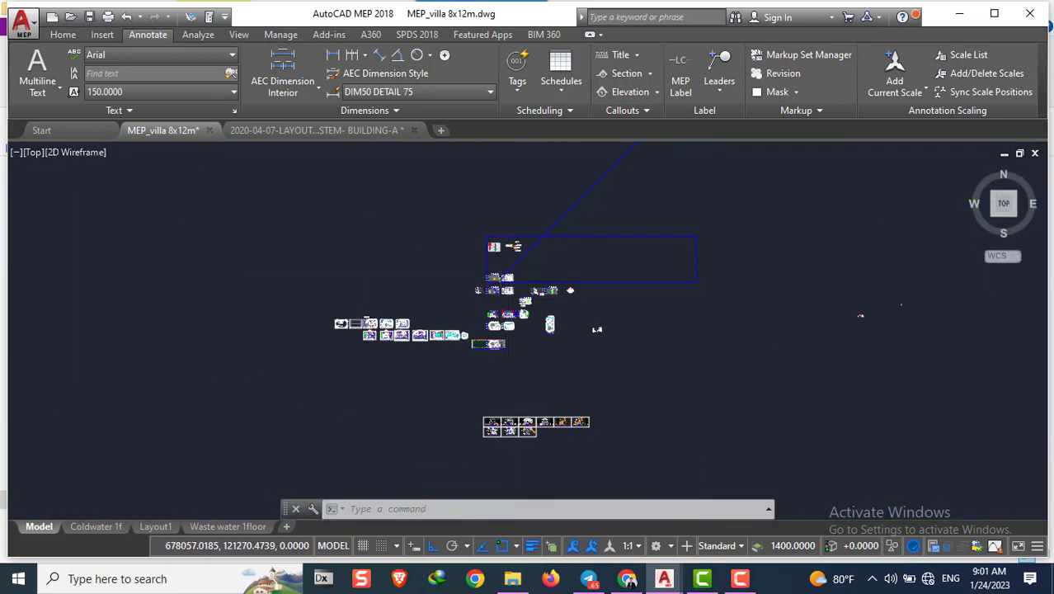
{"action": "scroll", "coordinate": [517, 221], "scroll_direction": "up", "scroll_amount": 3}
{"action": "scroll", "coordinate": [518, 221], "scroll_direction": "up", "scroll_amount": 5}
{"action": "scroll", "coordinate": [474, 247], "scroll_direction": "up", "scroll_amount": 2}
{"action": "scroll", "coordinate": [482, 272], "scroll_direction": "down", "scroll_amount": 3}
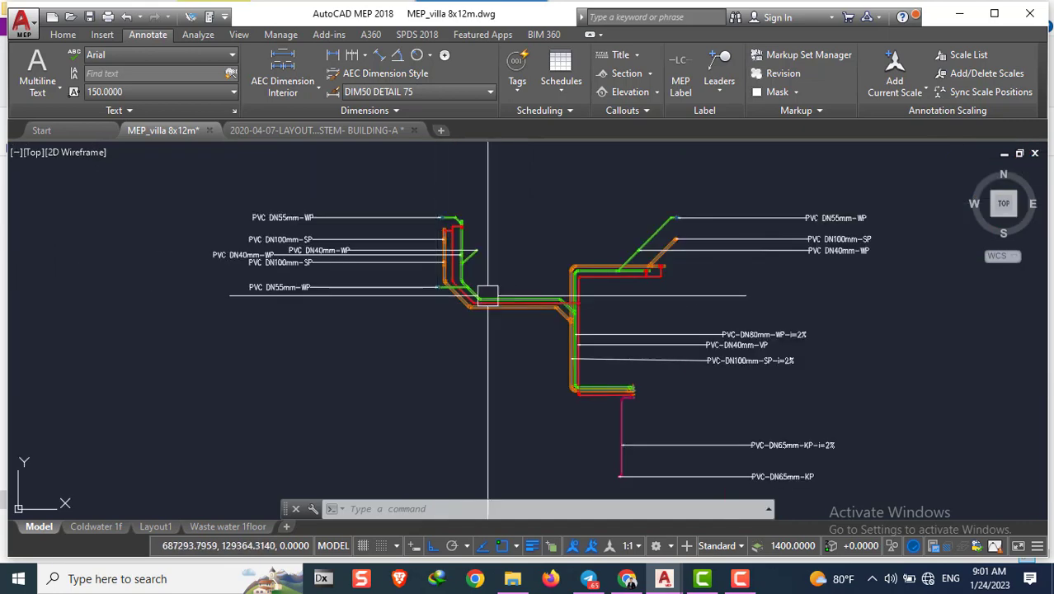
{"action": "scroll", "coordinate": [651, 379], "scroll_direction": "up", "scroll_amount": 5}
{"action": "scroll", "coordinate": [639, 248], "scroll_direction": "down", "scroll_amount": 4}
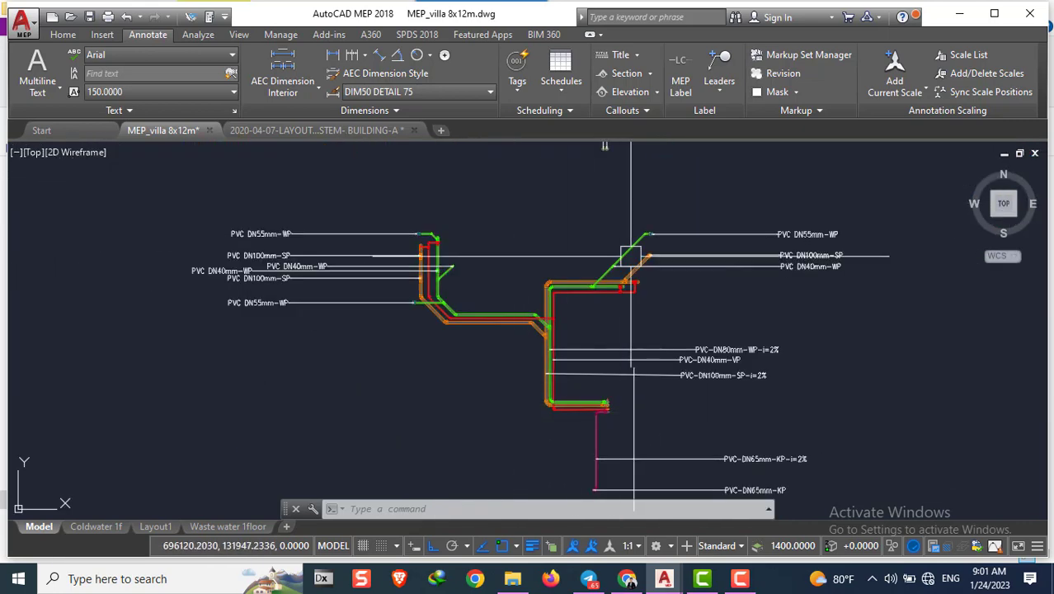
{"action": "scroll", "coordinate": [644, 253], "scroll_direction": "up", "scroll_amount": 3}
{"action": "scroll", "coordinate": [702, 286], "scroll_direction": "down", "scroll_amount": 5}
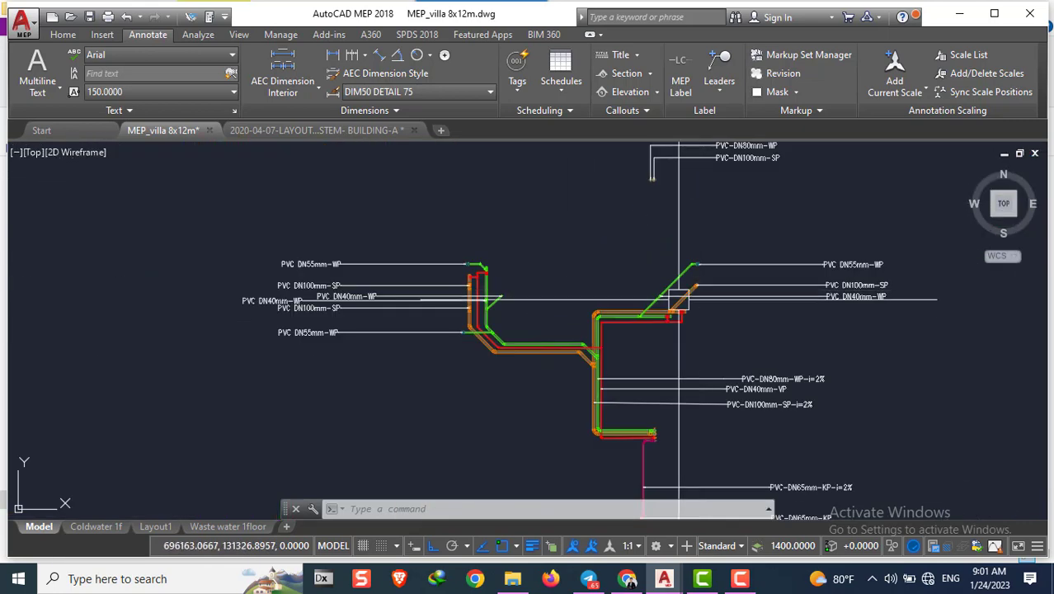
{"action": "scroll", "coordinate": [465, 259], "scroll_direction": "up", "scroll_amount": 5}
{"action": "scroll", "coordinate": [522, 301], "scroll_direction": "up", "scroll_amount": 2}
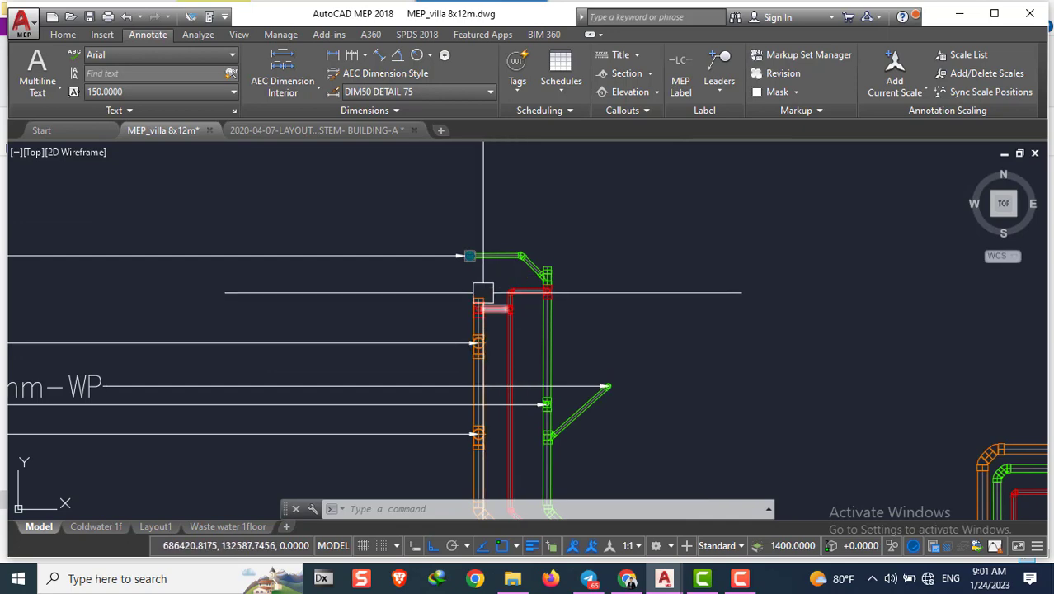
{"action": "scroll", "coordinate": [539, 232], "scroll_direction": "down", "scroll_amount": 4}
{"action": "scroll", "coordinate": [609, 212], "scroll_direction": "up", "scroll_amount": 6}
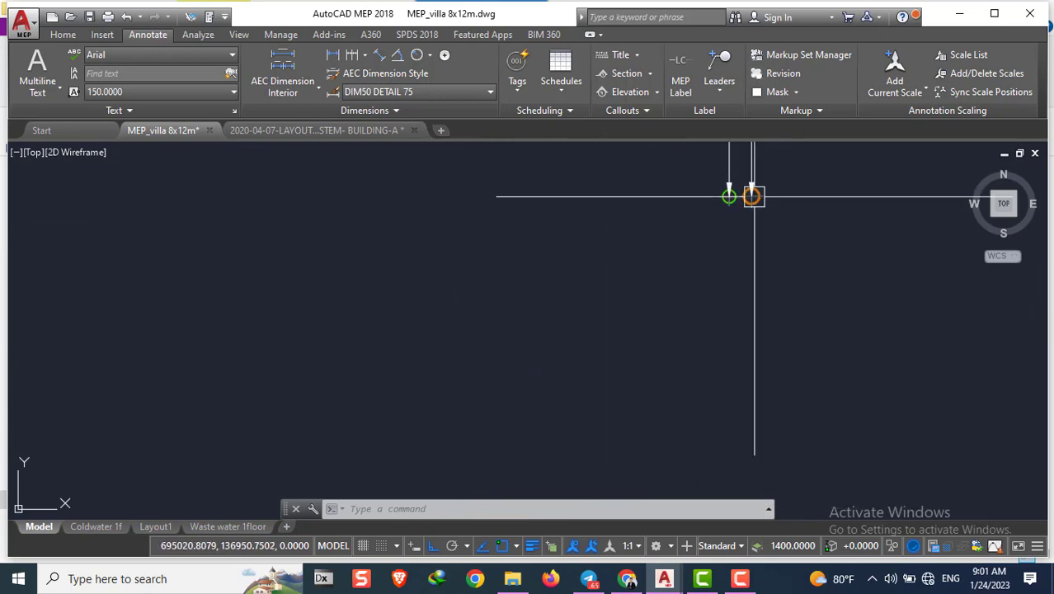
{"action": "scroll", "coordinate": [511, 290], "scroll_direction": "down", "scroll_amount": 6}
{"action": "scroll", "coordinate": [567, 327], "scroll_direction": "up", "scroll_amount": 6}
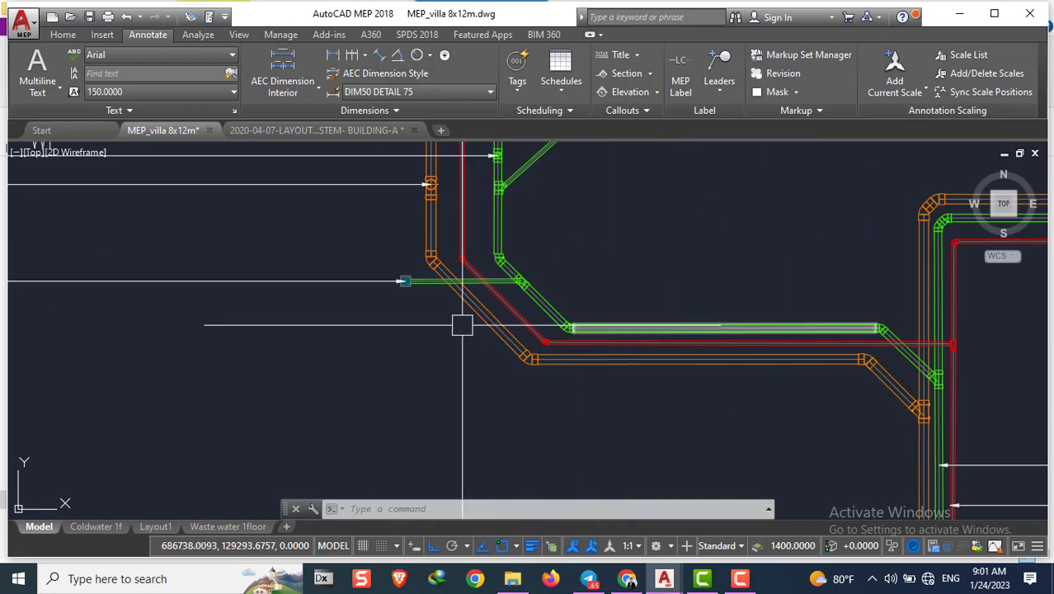
{"action": "scroll", "coordinate": [462, 324], "scroll_direction": "down", "scroll_amount": 3}
{"action": "scroll", "coordinate": [522, 301], "scroll_direction": "down", "scroll_amount": 3}
{"action": "scroll", "coordinate": [376, 292], "scroll_direction": "down", "scroll_amount": 3}
{"action": "scroll", "coordinate": [513, 248], "scroll_direction": "down", "scroll_amount": 2}
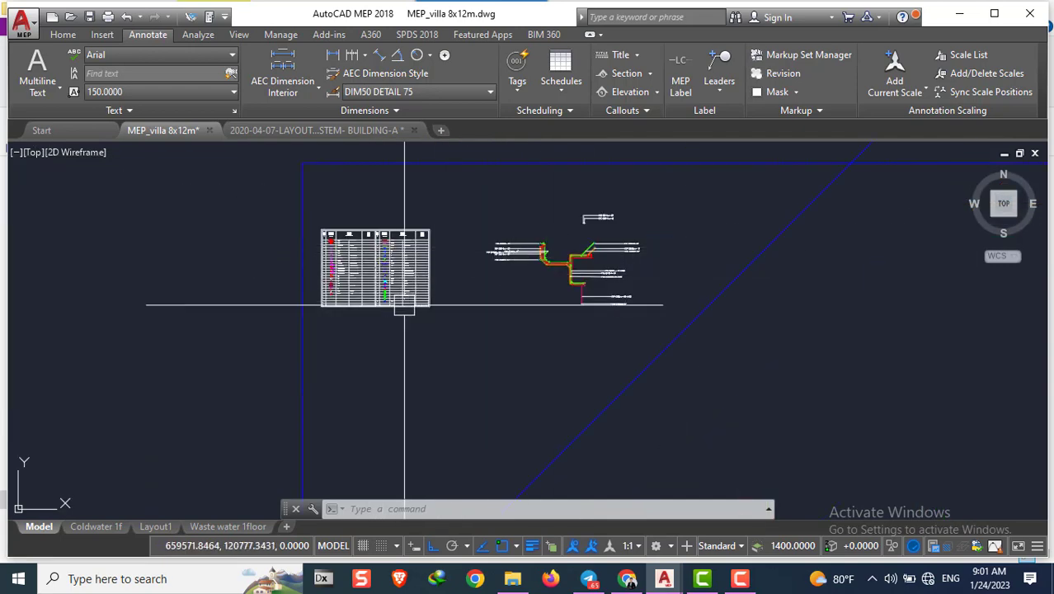
{"action": "scroll", "coordinate": [404, 305], "scroll_direction": "up", "scroll_amount": 5}
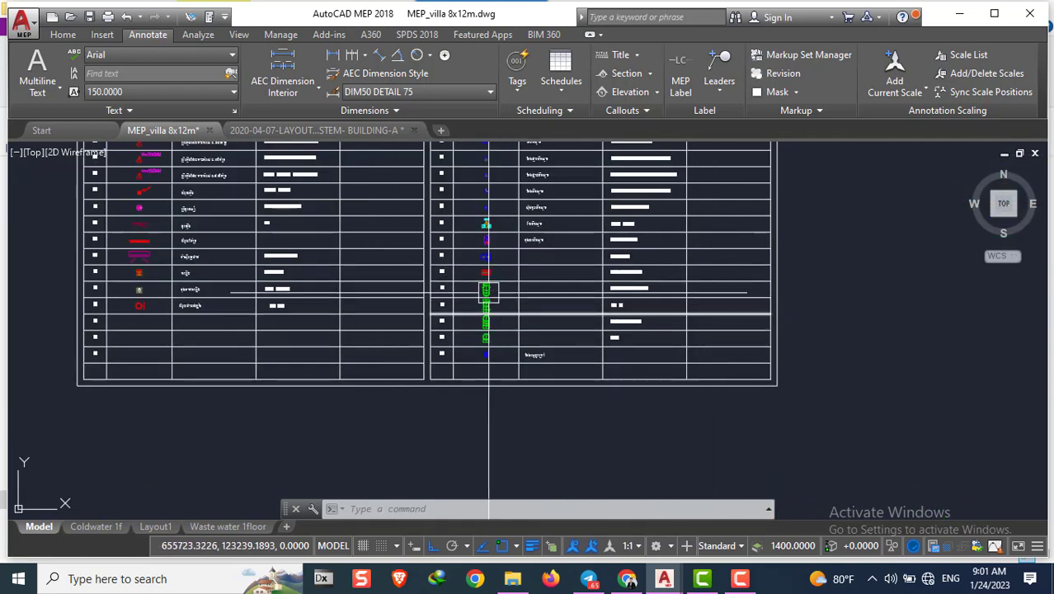
{"action": "scroll", "coordinate": [488, 293], "scroll_direction": "up", "scroll_amount": 4}
{"action": "scroll", "coordinate": [515, 328], "scroll_direction": "down", "scroll_amount": 3}
{"action": "scroll", "coordinate": [494, 366], "scroll_direction": "down", "scroll_amount": 1}
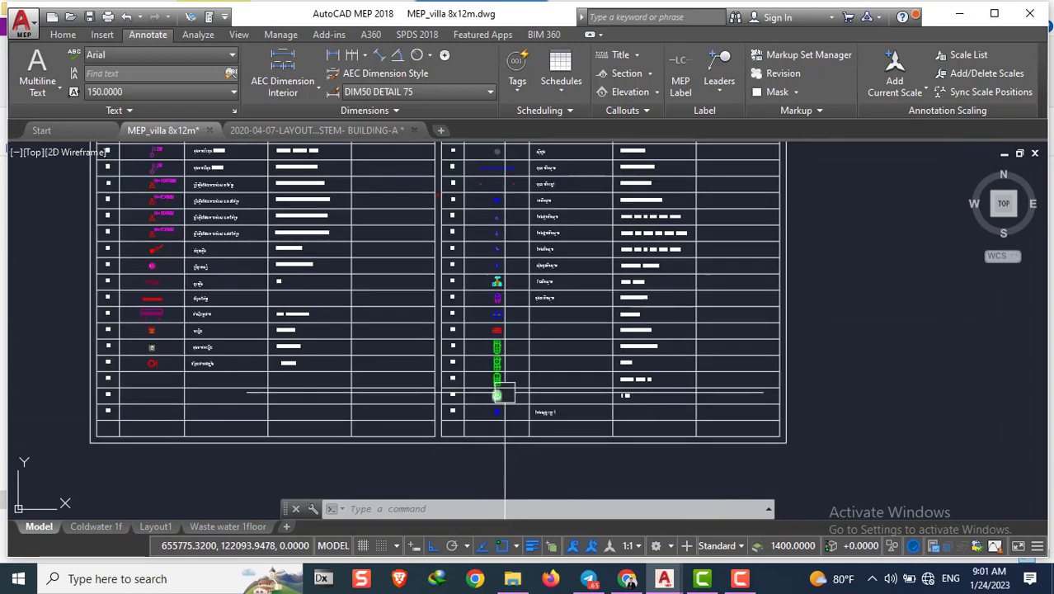
{"action": "scroll", "coordinate": [519, 244], "scroll_direction": "up", "scroll_amount": 2}
{"action": "scroll", "coordinate": [500, 216], "scroll_direction": "up", "scroll_amount": 2}
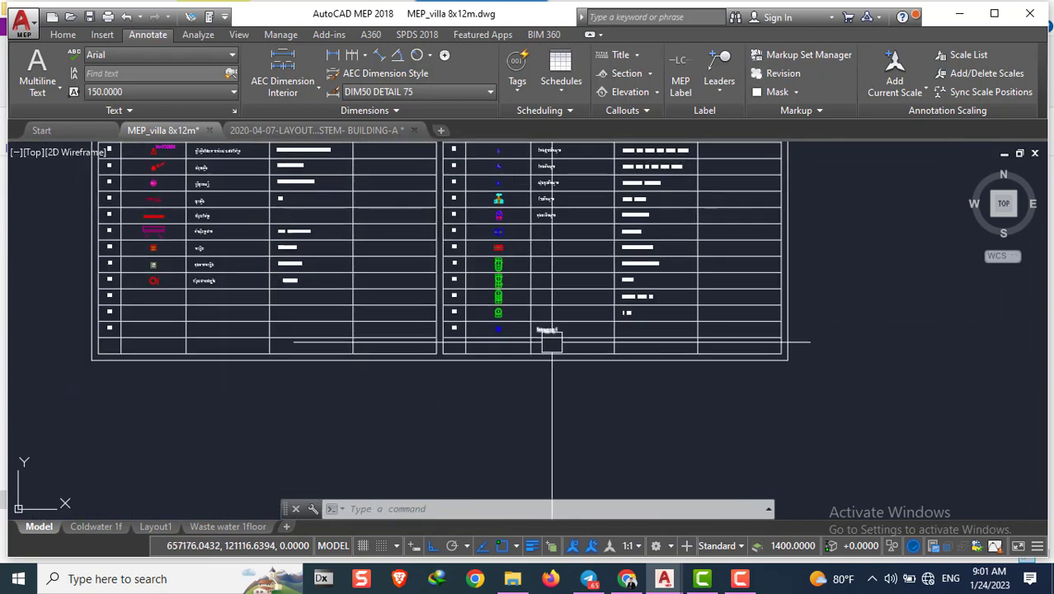
{"action": "scroll", "coordinate": [535, 349], "scroll_direction": "up", "scroll_amount": 4}
{"action": "scroll", "coordinate": [442, 371], "scroll_direction": "down", "scroll_amount": 1}
{"action": "scroll", "coordinate": [442, 371], "scroll_direction": "up", "scroll_amount": 1}
{"action": "scroll", "coordinate": [441, 371], "scroll_direction": "down", "scroll_amount": 3}
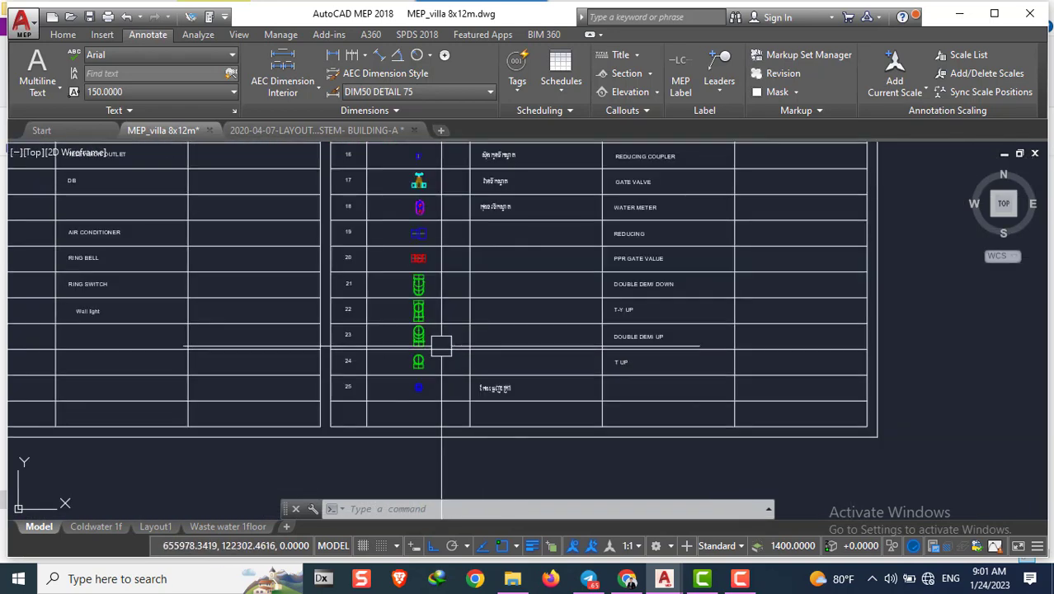
{"action": "scroll", "coordinate": [439, 346], "scroll_direction": "up", "scroll_amount": 3}
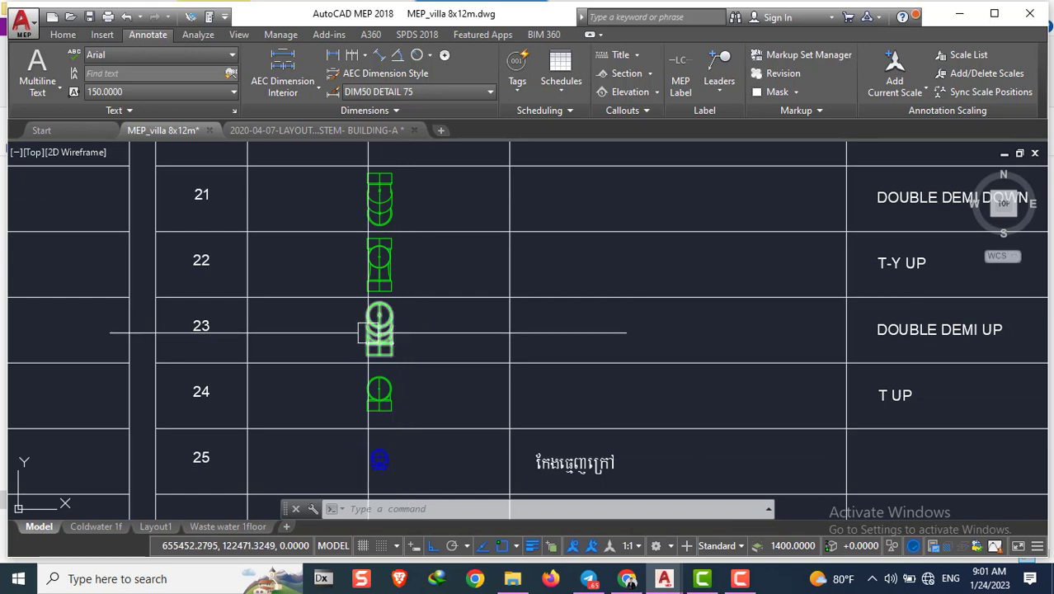
{"action": "scroll", "coordinate": [407, 333], "scroll_direction": "down", "scroll_amount": 1}
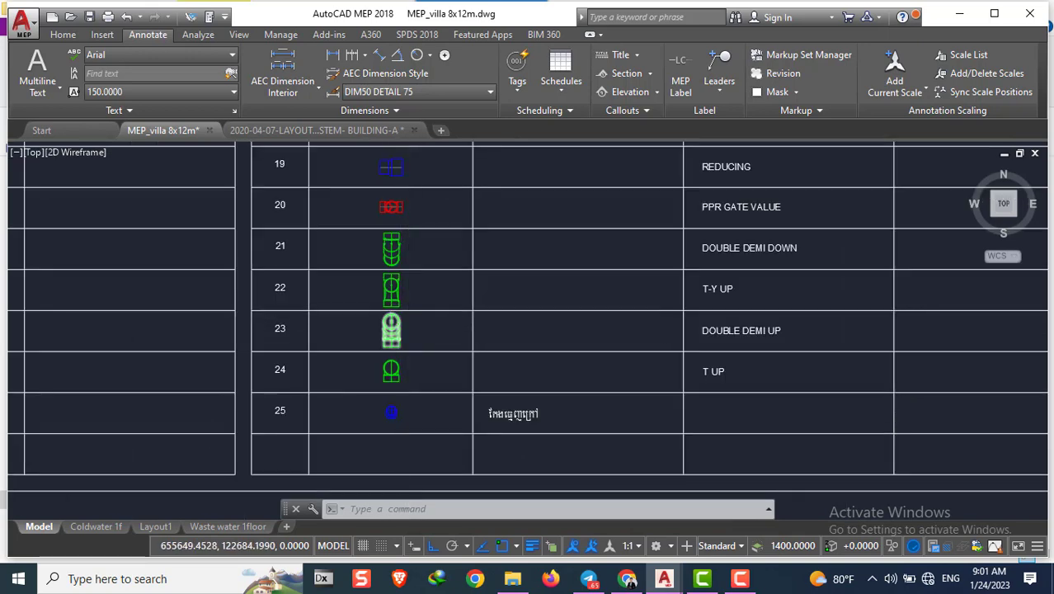
{"action": "scroll", "coordinate": [399, 247], "scroll_direction": "down", "scroll_amount": 3}
{"action": "scroll", "coordinate": [399, 248], "scroll_direction": "up", "scroll_amount": 2}
{"action": "scroll", "coordinate": [260, 253], "scroll_direction": "down", "scroll_amount": 2}
{"action": "scroll", "coordinate": [261, 254], "scroll_direction": "down", "scroll_amount": 1}
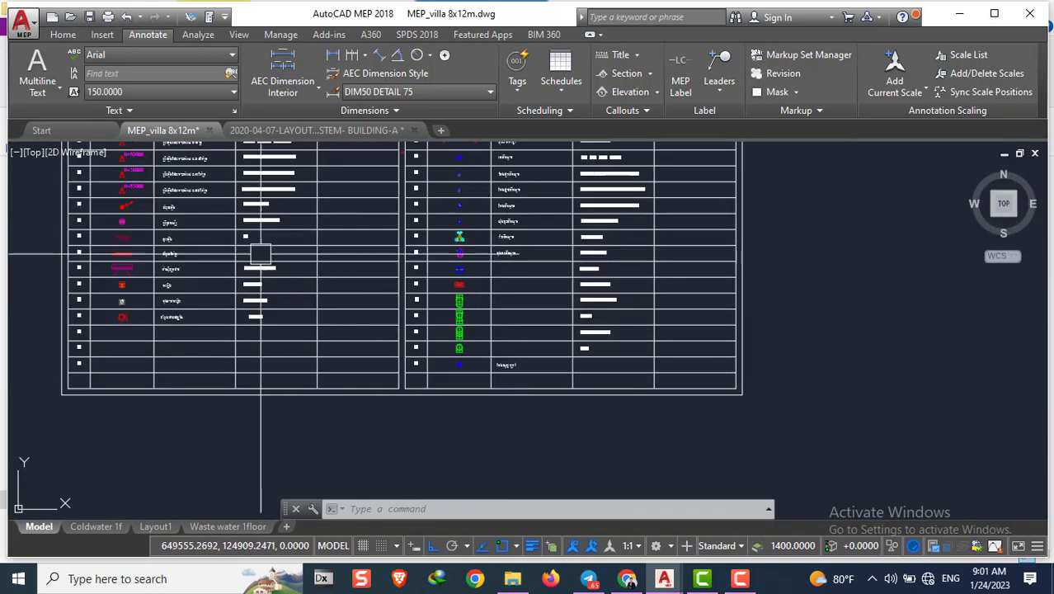
{"action": "scroll", "coordinate": [472, 278], "scroll_direction": "up", "scroll_amount": 1}
{"action": "scroll", "coordinate": [478, 305], "scroll_direction": "up", "scroll_amount": 2}
{"action": "scroll", "coordinate": [453, 297], "scroll_direction": "up", "scroll_amount": 3}
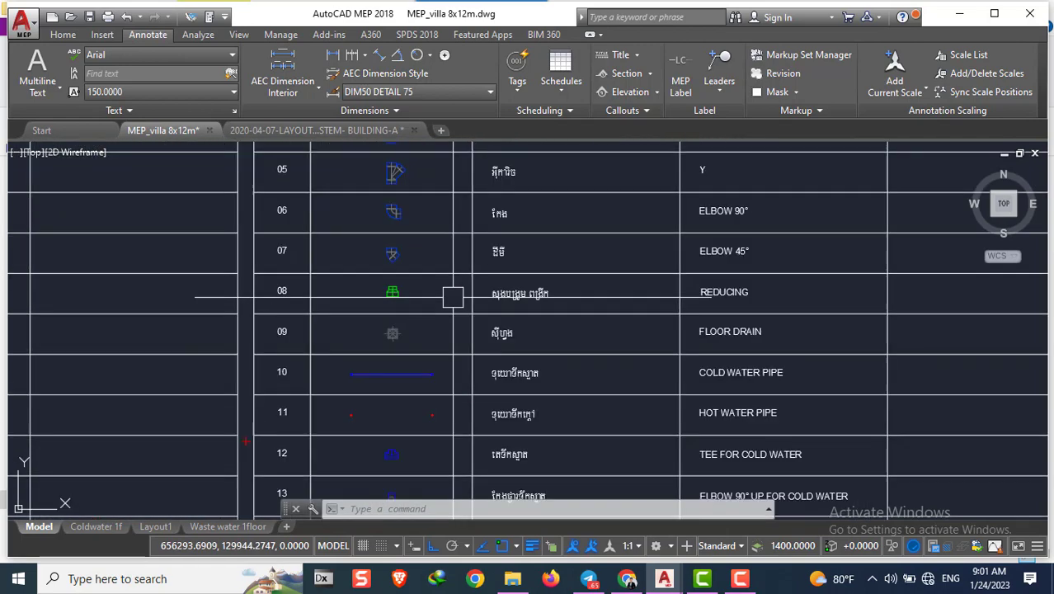
{"action": "scroll", "coordinate": [402, 337], "scroll_direction": "down", "scroll_amount": 2}
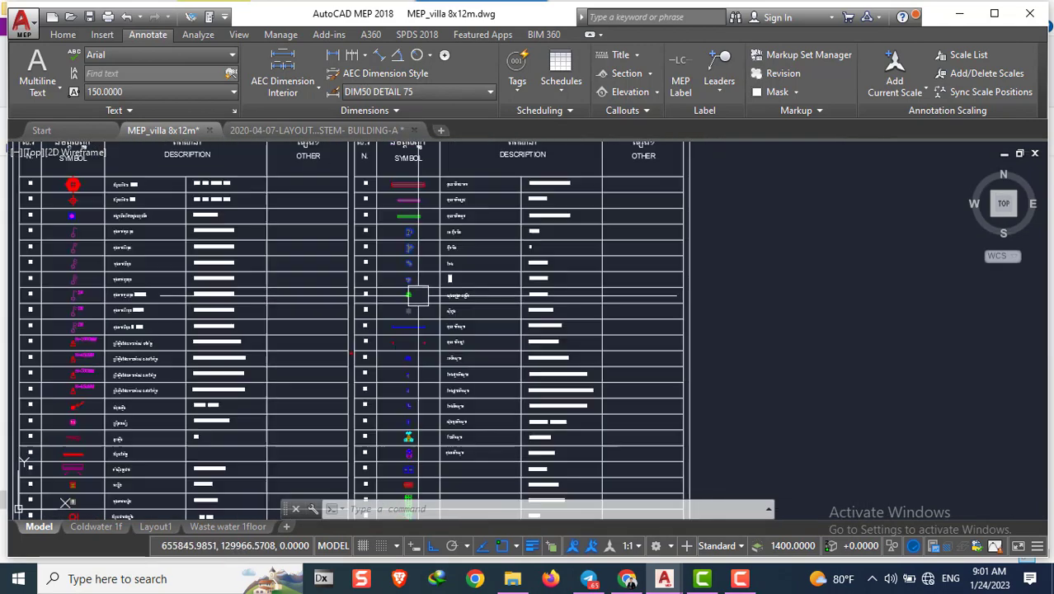
{"action": "scroll", "coordinate": [412, 294], "scroll_direction": "down", "scroll_amount": 3}
Pan over the WC floor plans, ending zoomed on legend rows 22–25 with the DOUBLE DEMI UP symbol
{"action": "middle_click_drag", "start_coordinate": [411, 295], "coordinate": [677, 310]}
{"action": "scroll", "coordinate": [577, 320], "scroll_direction": "up", "scroll_amount": 5}
{"action": "scroll", "coordinate": [557, 229], "scroll_direction": "up", "scroll_amount": 3}
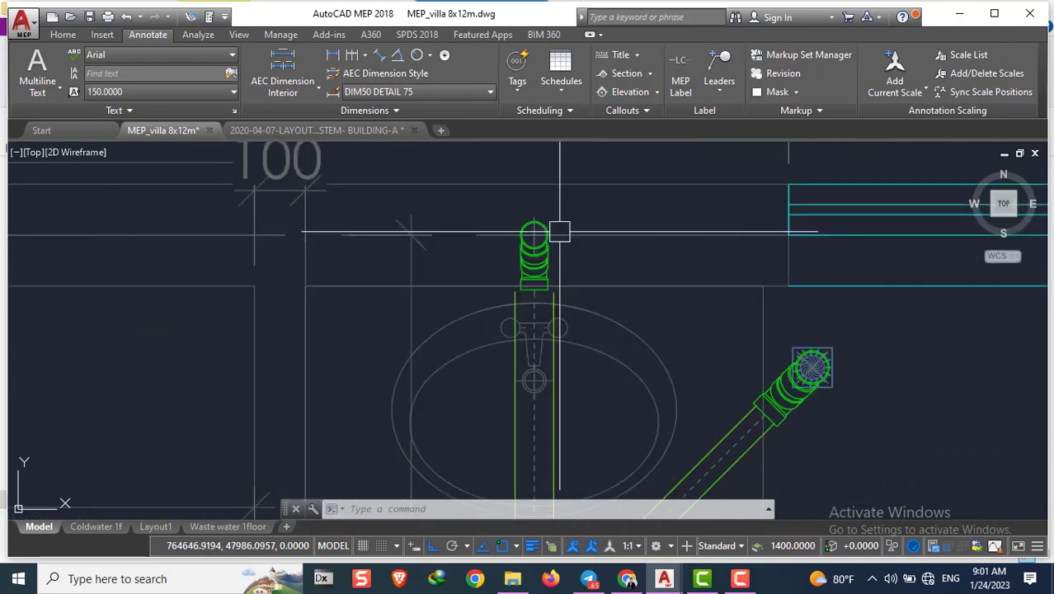
{"action": "scroll", "coordinate": [670, 320], "scroll_direction": "down", "scroll_amount": 2}
{"action": "scroll", "coordinate": [530, 303], "scroll_direction": "down", "scroll_amount": 1}
{"action": "scroll", "coordinate": [531, 303], "scroll_direction": "down", "scroll_amount": 1}
{"action": "scroll", "coordinate": [536, 297], "scroll_direction": "down", "scroll_amount": 3}
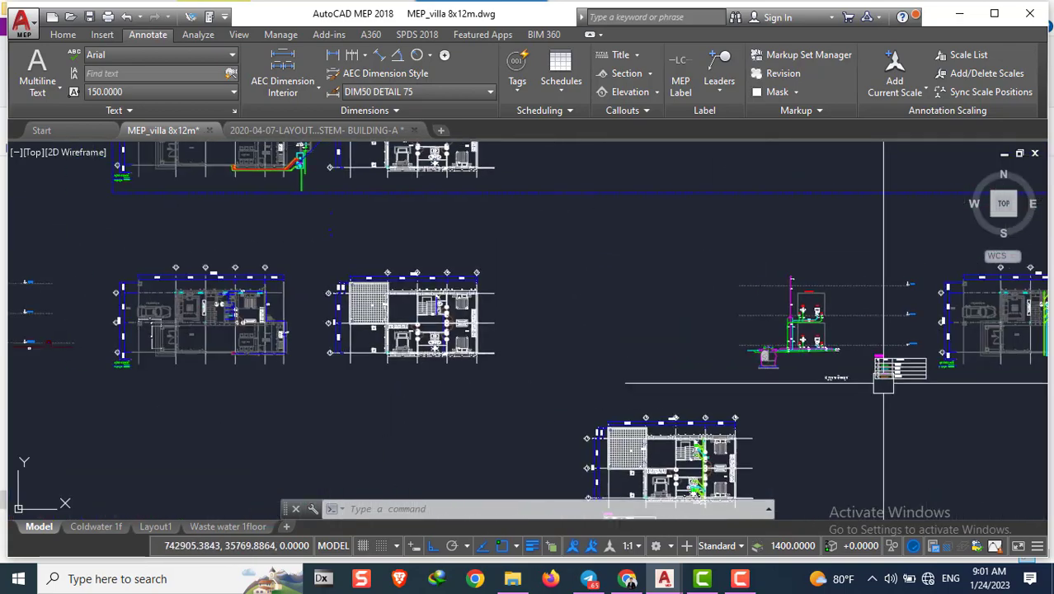
{"action": "scroll", "coordinate": [561, 280], "scroll_direction": "up", "scroll_amount": 3}
{"action": "scroll", "coordinate": [573, 273], "scroll_direction": "up", "scroll_amount": 4}
{"action": "scroll", "coordinate": [573, 272], "scroll_direction": "down", "scroll_amount": 3}
{"action": "scroll", "coordinate": [536, 297], "scroll_direction": "up", "scroll_amount": 1}
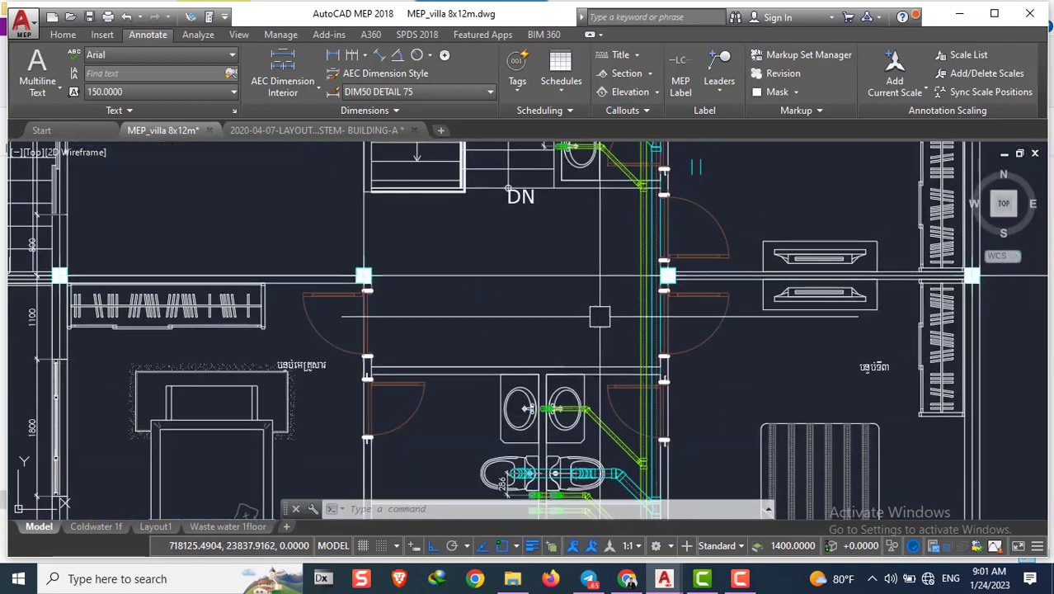
{"action": "middle_click_drag", "start_coordinate": [536, 297], "coordinate": [495, 321]}
{"action": "scroll", "coordinate": [482, 325], "scroll_direction": "down", "scroll_amount": 4}
{"action": "scroll", "coordinate": [483, 325], "scroll_direction": "down", "scroll_amount": 2}
{"action": "scroll", "coordinate": [505, 235], "scroll_direction": "up", "scroll_amount": 5}
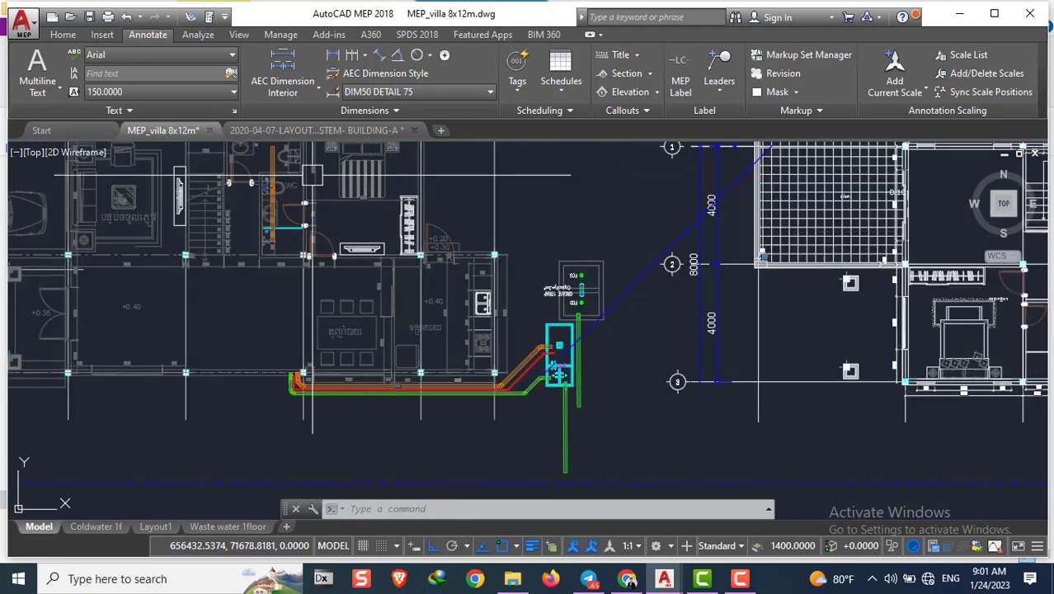
{"action": "scroll", "coordinate": [565, 355], "scroll_direction": "down", "scroll_amount": 1}
{"action": "scroll", "coordinate": [662, 406], "scroll_direction": "down", "scroll_amount": 4}
{"action": "scroll", "coordinate": [662, 406], "scroll_direction": "up", "scroll_amount": 2}
{"action": "scroll", "coordinate": [577, 363], "scroll_direction": "up", "scroll_amount": 5}
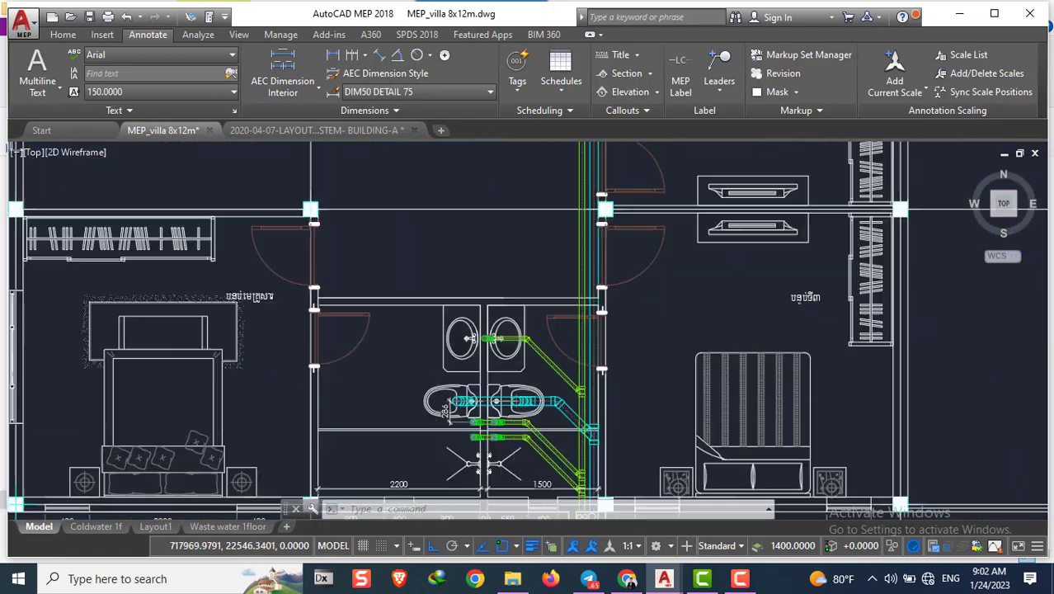
{"action": "scroll", "coordinate": [487, 239], "scroll_direction": "down", "scroll_amount": 6}
{"action": "scroll", "coordinate": [572, 288], "scroll_direction": "down", "scroll_amount": 3}
{"action": "scroll", "coordinate": [572, 287], "scroll_direction": "up", "scroll_amount": 6}
{"action": "scroll", "coordinate": [470, 330], "scroll_direction": "down", "scroll_amount": 1}
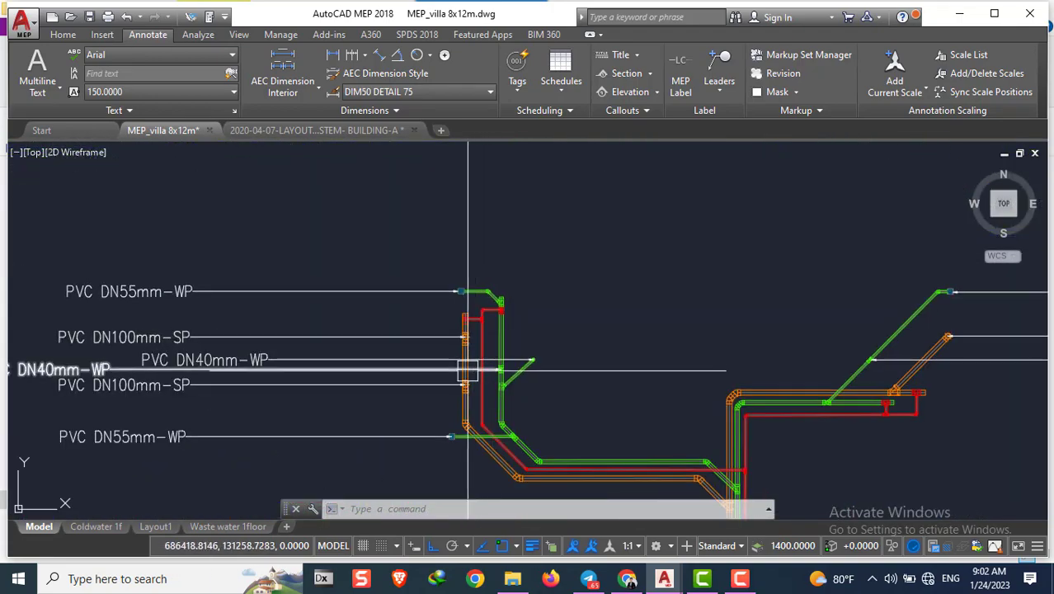
{"action": "scroll", "coordinate": [546, 382], "scroll_direction": "down", "scroll_amount": 1}
{"action": "scroll", "coordinate": [525, 320], "scroll_direction": "down", "scroll_amount": 3}
{"action": "scroll", "coordinate": [524, 320], "scroll_direction": "up", "scroll_amount": 3}
Copy the row 23 DOUBLE DEMI UP symbol onto the WC riser, with ortho turned off
{"action": "scroll", "coordinate": [468, 284], "scroll_direction": "up", "scroll_amount": 2}
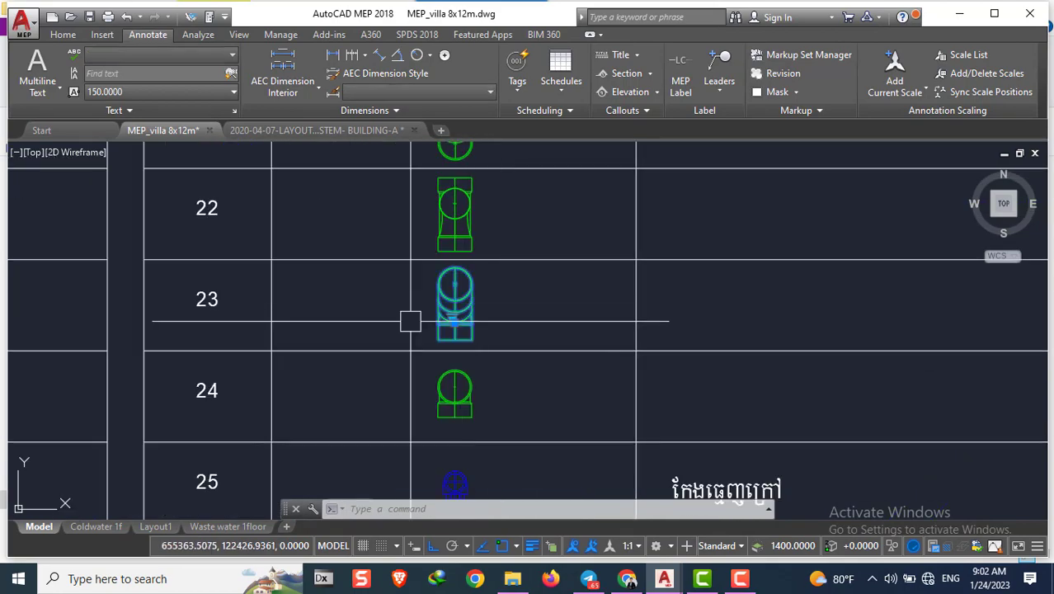
{"action": "scroll", "coordinate": [411, 318], "scroll_direction": "down", "scroll_amount": 3}
{"action": "left_click", "coordinate": [409, 321]}
{"action": "type", "text": "co"}
{"action": "key", "text": "Return"}
{"action": "scroll", "coordinate": [412, 329], "scroll_direction": "up", "scroll_amount": 5}
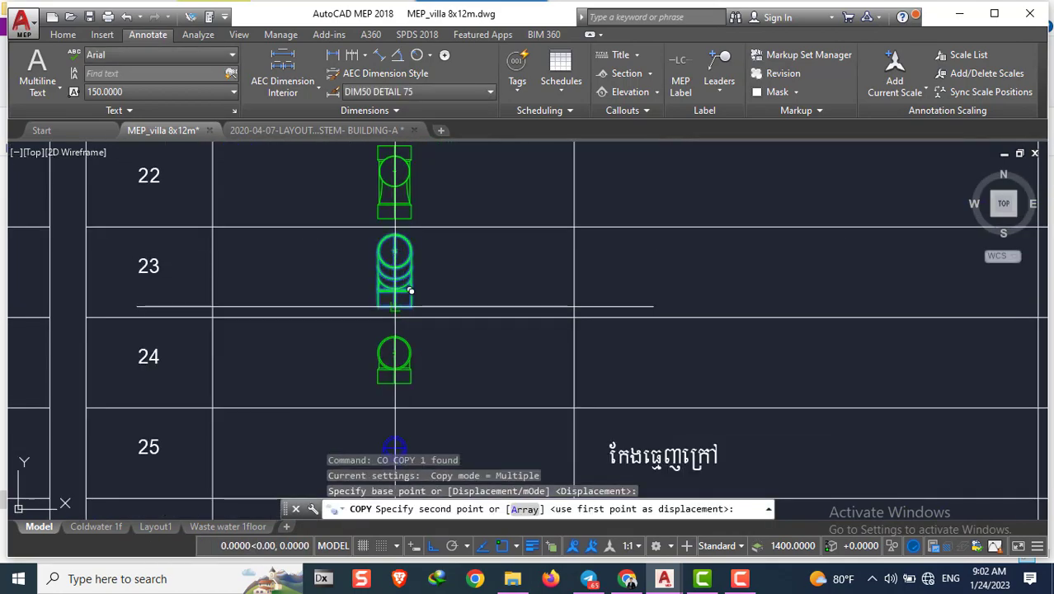
{"action": "scroll", "coordinate": [410, 290], "scroll_direction": "down", "scroll_amount": 5}
{"action": "scroll", "coordinate": [532, 237], "scroll_direction": "up", "scroll_amount": 3}
{"action": "scroll", "coordinate": [461, 231], "scroll_direction": "up", "scroll_amount": 2}
{"action": "scroll", "coordinate": [474, 241], "scroll_direction": "up", "scroll_amount": 2}
{"action": "key", "text": "F8"}
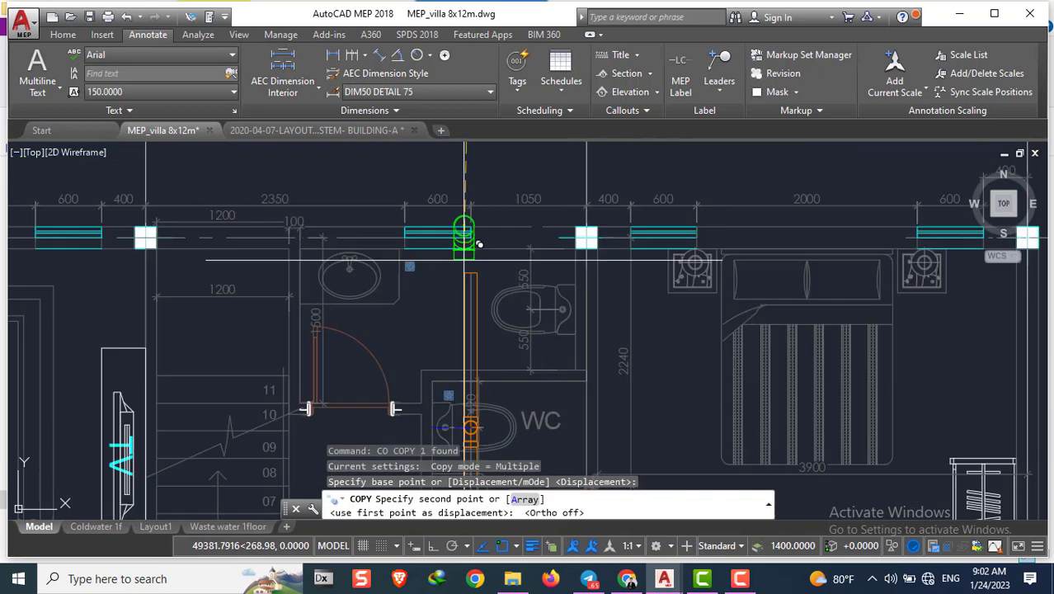
{"action": "left_click", "coordinate": [479, 244]}
{"action": "scroll", "coordinate": [466, 243], "scroll_direction": "up", "scroll_amount": 3}
{"action": "key", "text": "Escape"}
{"action": "right_click", "coordinate": [443, 268]}
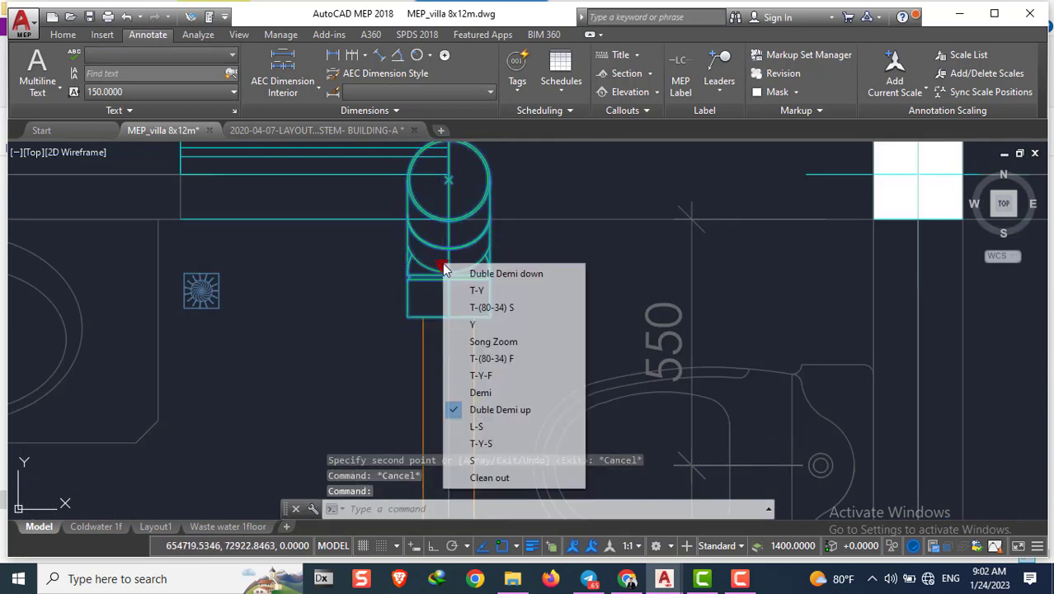
{"action": "left_click", "coordinate": [560, 373]}
{"action": "left_click", "coordinate": [478, 478]}
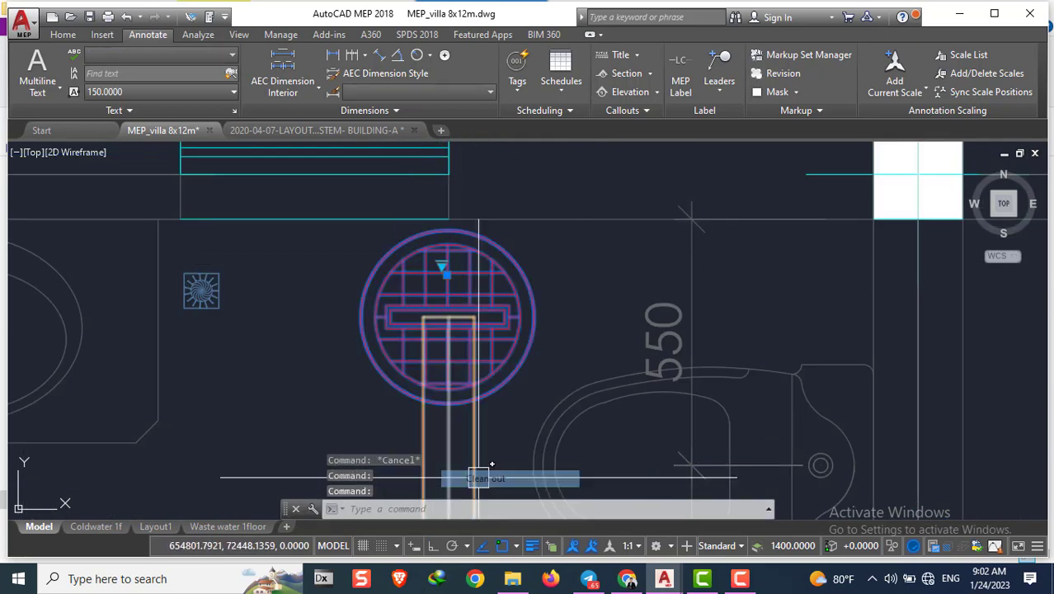
Align the copied fitting to the pipe with scaling, then undo that attempt
{"action": "type", "text": "al"}
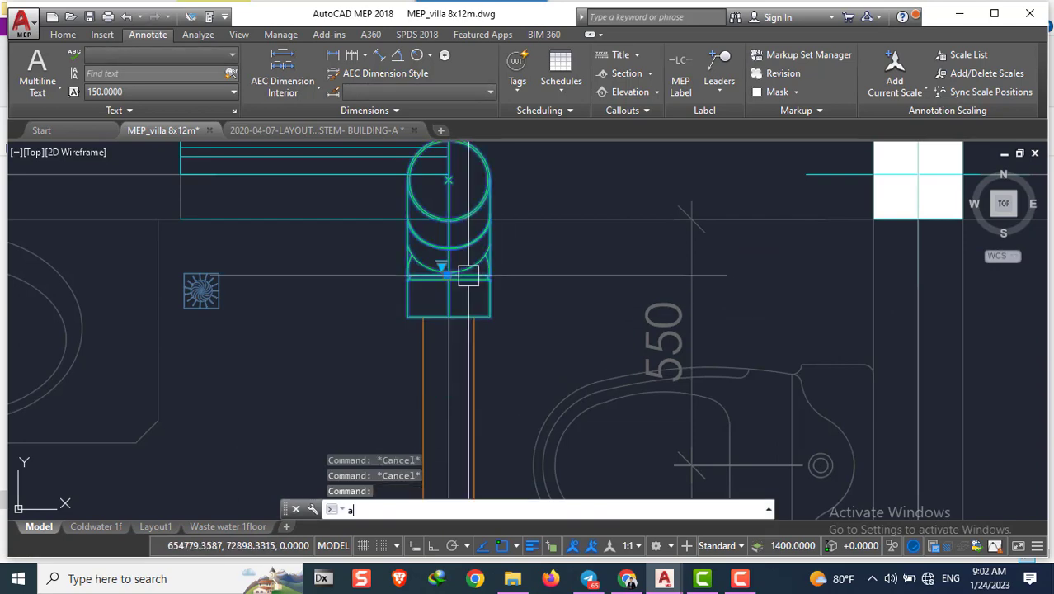
{"action": "key", "text": "Return"}
{"action": "scroll", "coordinate": [429, 209], "scroll_direction": "up", "scroll_amount": 3}
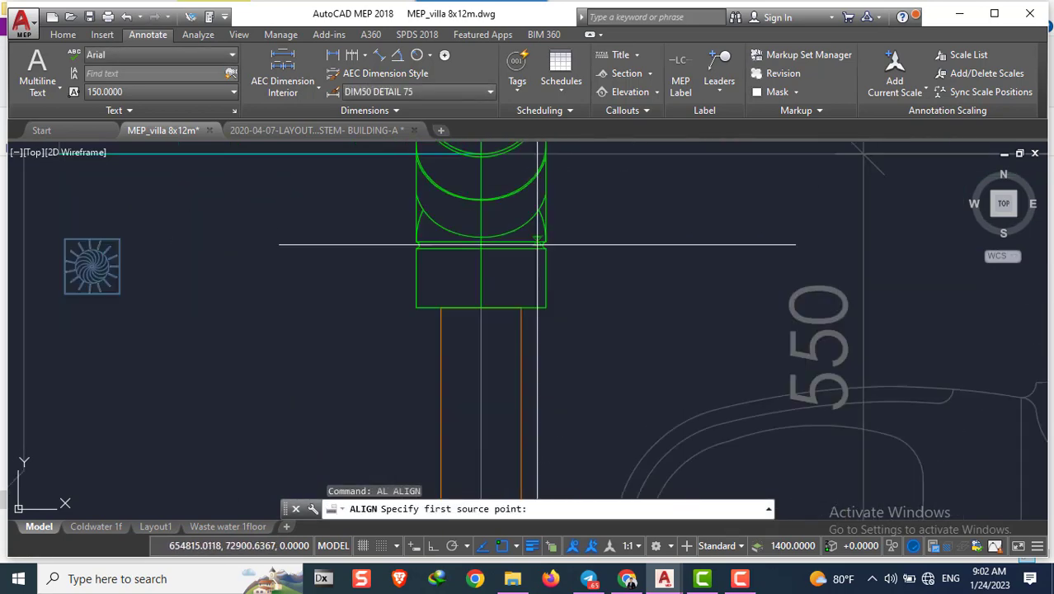
{"action": "scroll", "coordinate": [540, 206], "scroll_direction": "up", "scroll_amount": 3}
{"action": "scroll", "coordinate": [548, 231], "scroll_direction": "up", "scroll_amount": 3}
{"action": "scroll", "coordinate": [528, 239], "scroll_direction": "down", "scroll_amount": 5}
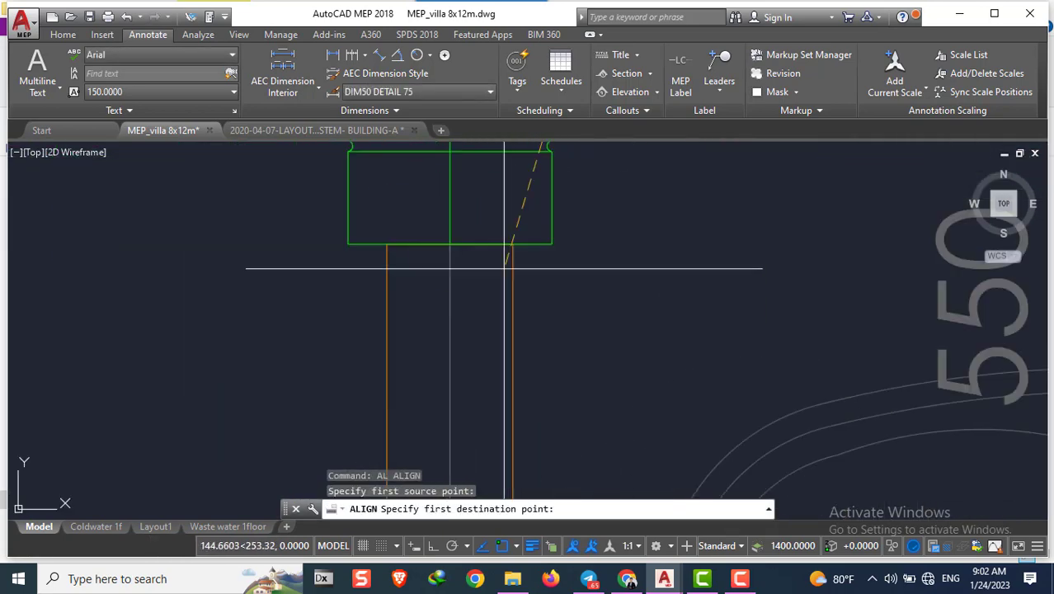
{"action": "left_click", "coordinate": [494, 235]}
{"action": "scroll", "coordinate": [478, 264], "scroll_direction": "up", "scroll_amount": 5}
{"action": "scroll", "coordinate": [467, 276], "scroll_direction": "up", "scroll_amount": 3}
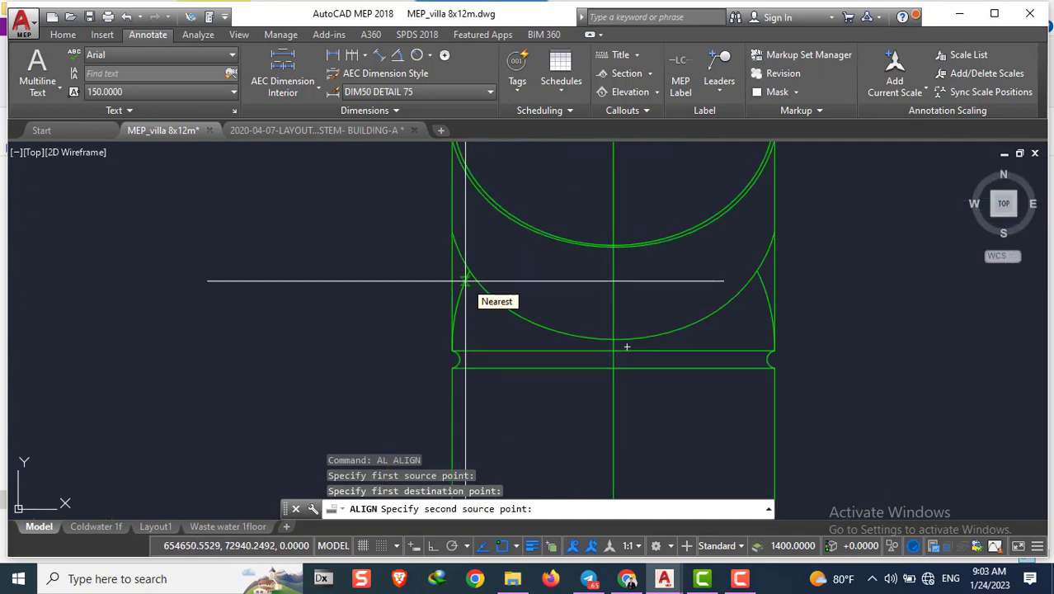
{"action": "left_click", "coordinate": [469, 276]}
{"action": "left_click", "coordinate": [423, 321]}
{"action": "key", "text": "Return"}
{"action": "type", "text": "y"}
{"action": "key", "text": "Return"}
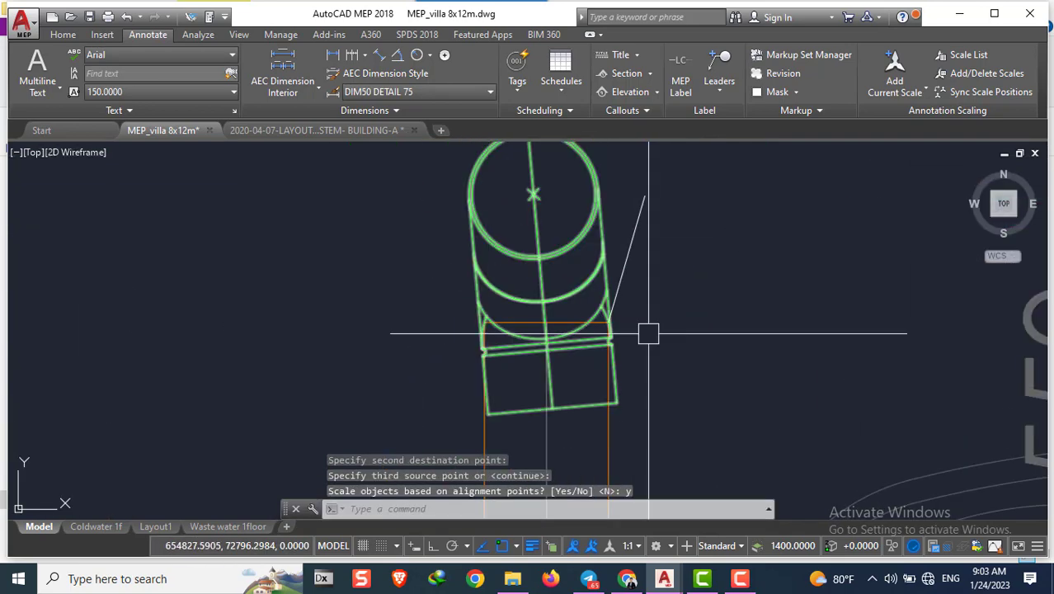
{"action": "key", "text": "ctrl+z"}
{"action": "scroll", "coordinate": [641, 338], "scroll_direction": "up", "scroll_amount": 4}
Re-align the green symbol to the riser pipe, scaling it to the alignment points
{"action": "type", "text": "al"}
{"action": "key", "text": "Return"}
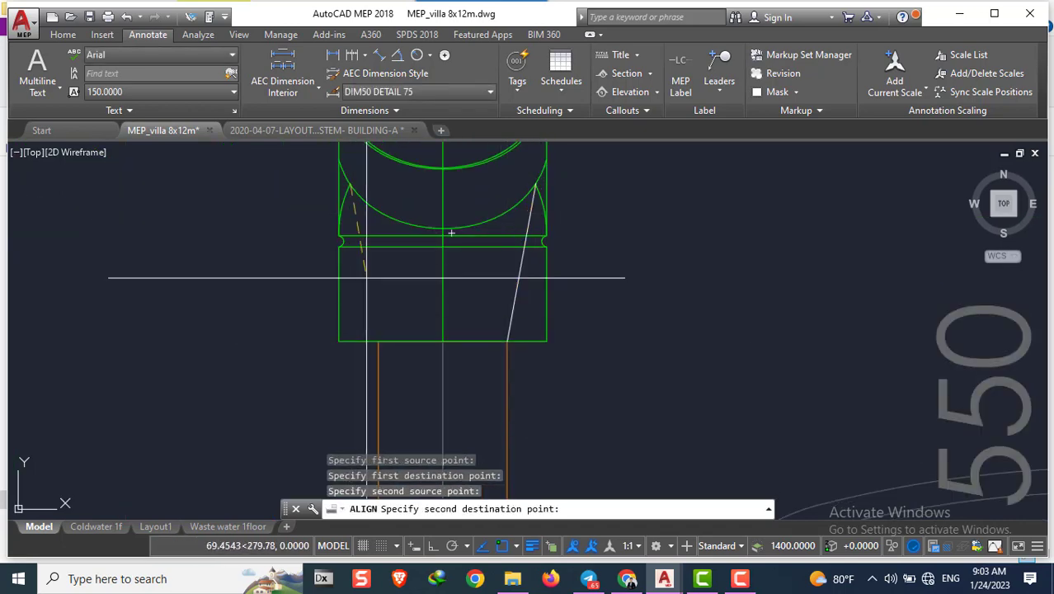
{"action": "left_click", "coordinate": [451, 233]}
{"action": "key", "text": "Return"}
{"action": "type", "text": "y"}
{"action": "key", "text": "Return"}
{"action": "key", "text": "Escape"}
{"action": "scroll", "coordinate": [809, 165], "scroll_direction": "down", "scroll_amount": 2}
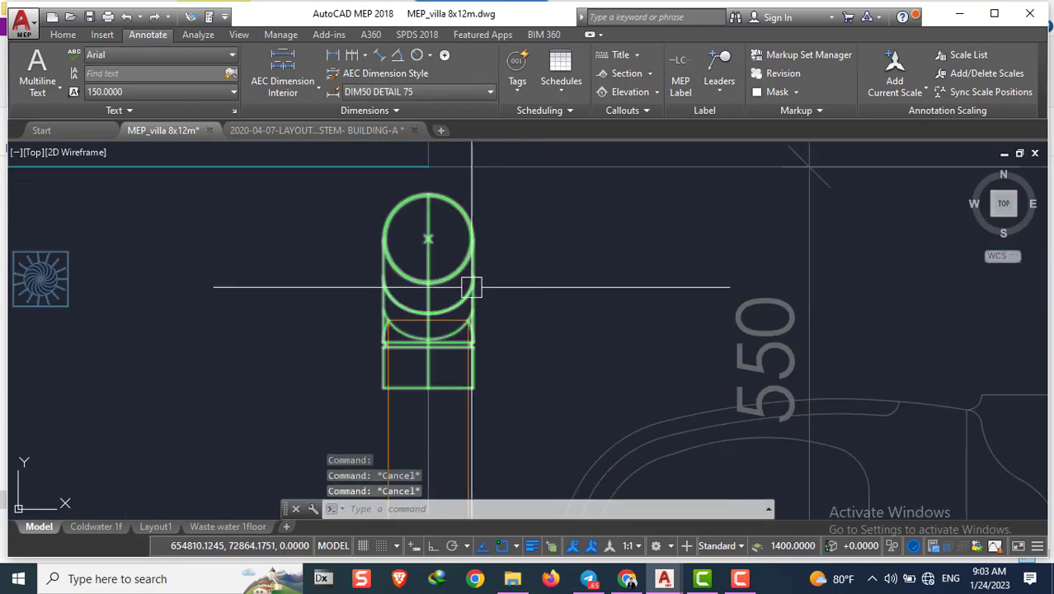
{"action": "scroll", "coordinate": [470, 286], "scroll_direction": "down", "scroll_amount": 4}
Move the symbol onto the top of the pipe and match it to the orange pipe's properties
{"action": "type", "text": "m"}
{"action": "key", "text": "Return"}
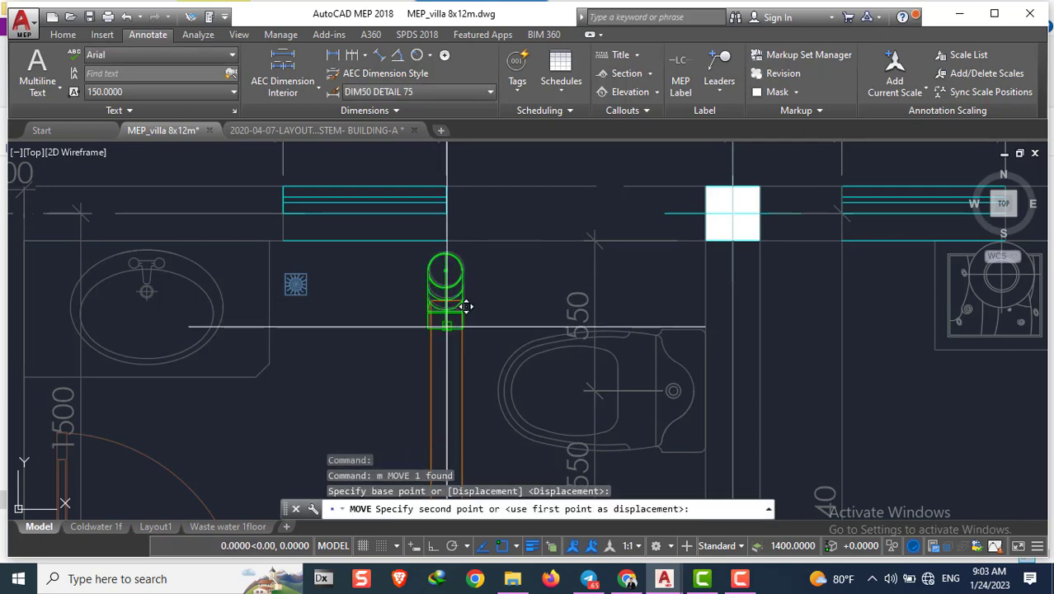
{"action": "left_click", "coordinate": [465, 334]}
{"action": "type", "text": "ma"}
{"action": "key", "text": "Return"}
{"action": "left_click", "coordinate": [434, 353]}
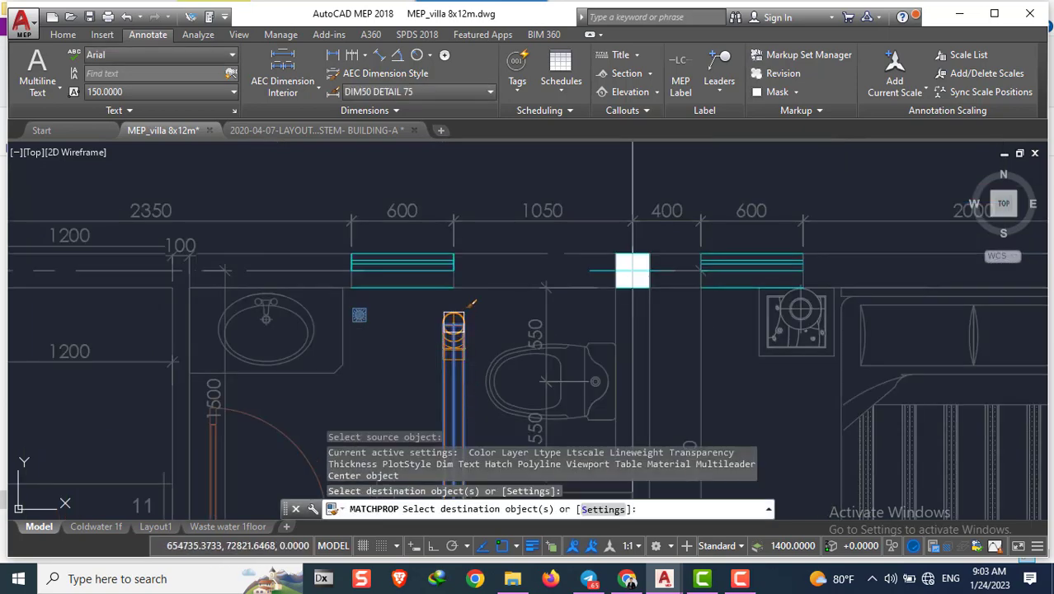
{"action": "left_click", "coordinate": [431, 248]}
{"action": "key", "text": "Escape"}
{"action": "key", "text": "Escape"}
Reselect the orange fitting symbol to check it, leaving it unchanged
{"action": "scroll", "coordinate": [489, 315], "scroll_direction": "up", "scroll_amount": 2}
{"action": "scroll", "coordinate": [448, 286], "scroll_direction": "up", "scroll_amount": 2}
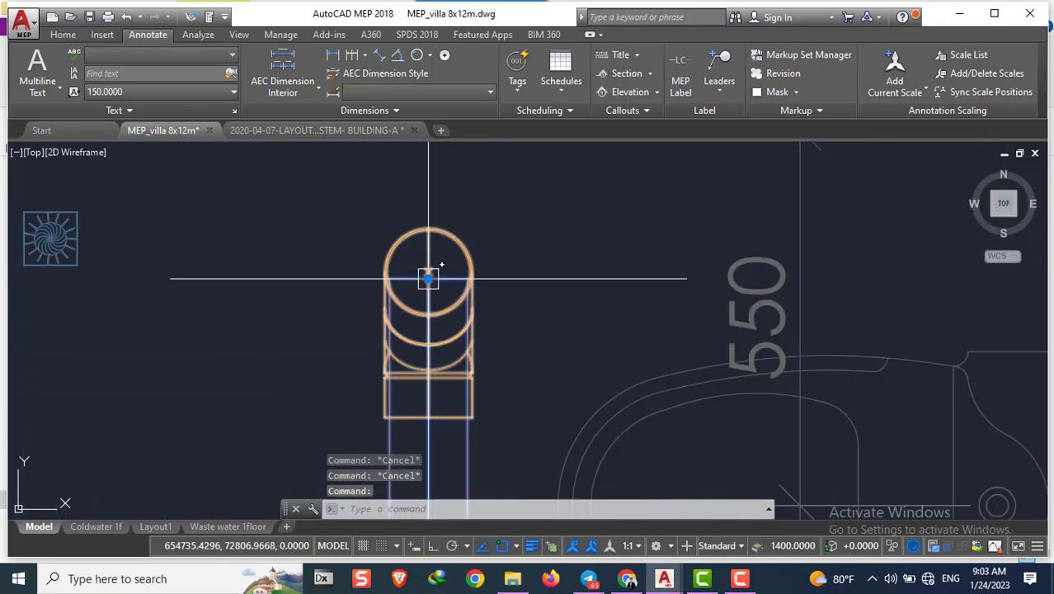
{"action": "left_click", "coordinate": [428, 278]}
{"action": "key", "text": "Escape"}
{"action": "scroll", "coordinate": [499, 298], "scroll_direction": "down", "scroll_amount": 3}
{"action": "scroll", "coordinate": [501, 251], "scroll_direction": "down", "scroll_amount": 2}
{"action": "scroll", "coordinate": [475, 233], "scroll_direction": "up", "scroll_amount": 5}
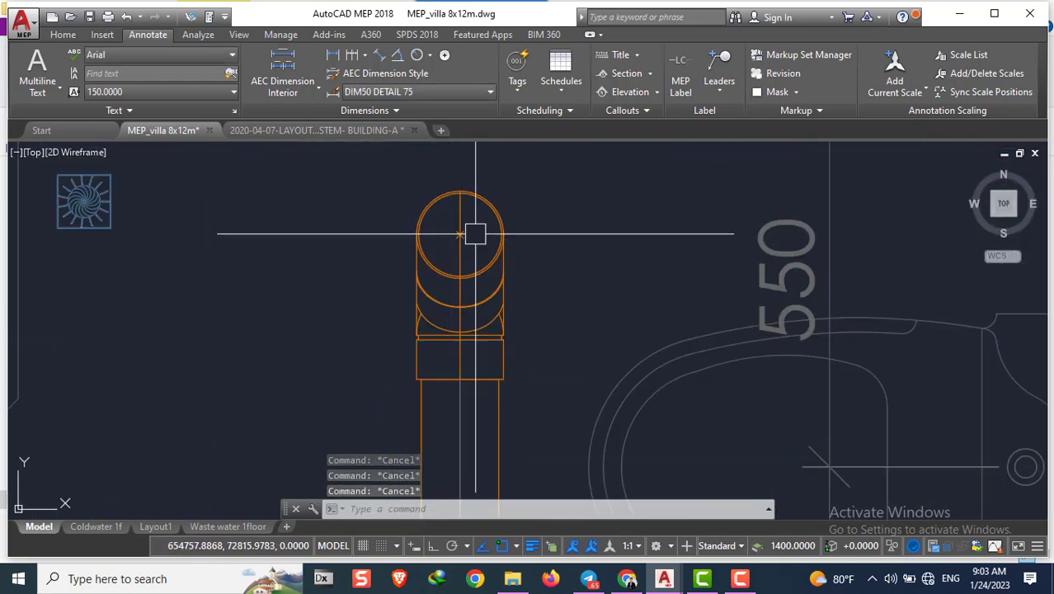
{"action": "left_click", "coordinate": [450, 231]}
{"action": "scroll", "coordinate": [453, 232], "scroll_direction": "down", "scroll_amount": 4}
{"action": "scroll", "coordinate": [466, 234], "scroll_direction": "down", "scroll_amount": 1}
{"action": "type", "text": "c"}
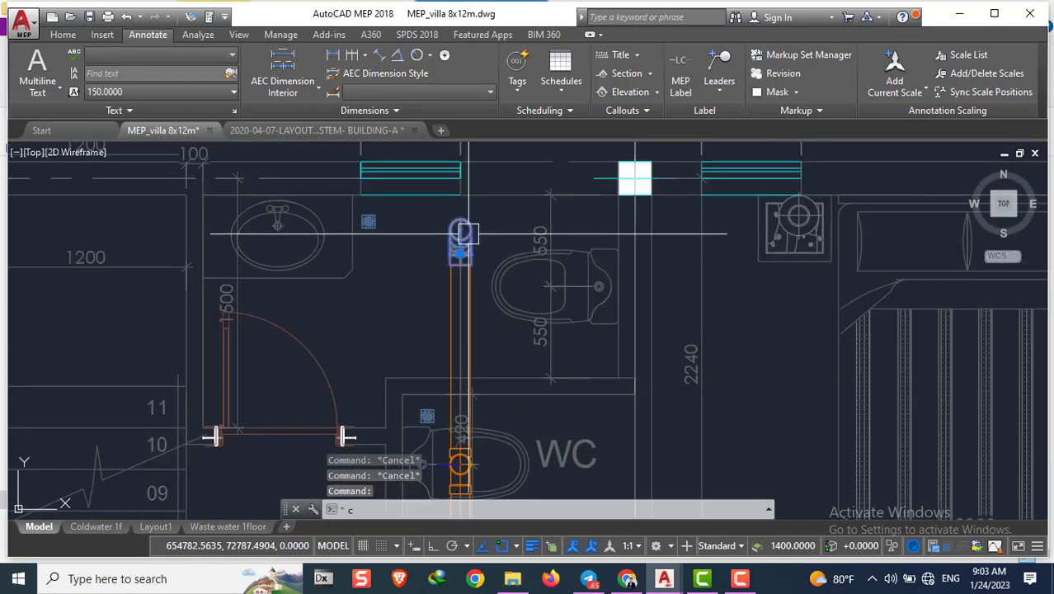
{"action": "type", "text": "o"}
{"action": "key", "text": "Return"}
{"action": "key", "text": "Escape"}
{"action": "scroll", "coordinate": [466, 233], "scroll_direction": "up", "scroll_amount": 1}
{"action": "scroll", "coordinate": [536, 247], "scroll_direction": "down", "scroll_amount": 3}
Copy the cyan fitting symbol onto the top end of the orange riser pipe
{"action": "scroll", "coordinate": [606, 244], "scroll_direction": "down", "scroll_amount": 3}
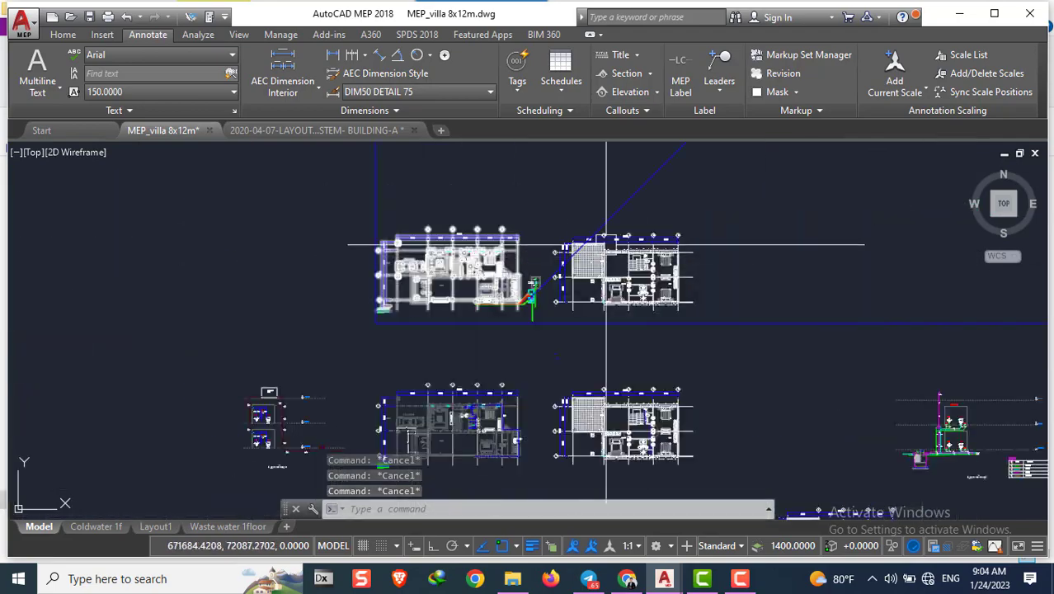
{"action": "scroll", "coordinate": [776, 313], "scroll_direction": "down", "scroll_amount": 1}
{"action": "scroll", "coordinate": [700, 272], "scroll_direction": "up", "scroll_amount": 5}
{"action": "scroll", "coordinate": [627, 247], "scroll_direction": "up", "scroll_amount": 2}
{"action": "scroll", "coordinate": [691, 253], "scroll_direction": "down", "scroll_amount": 2}
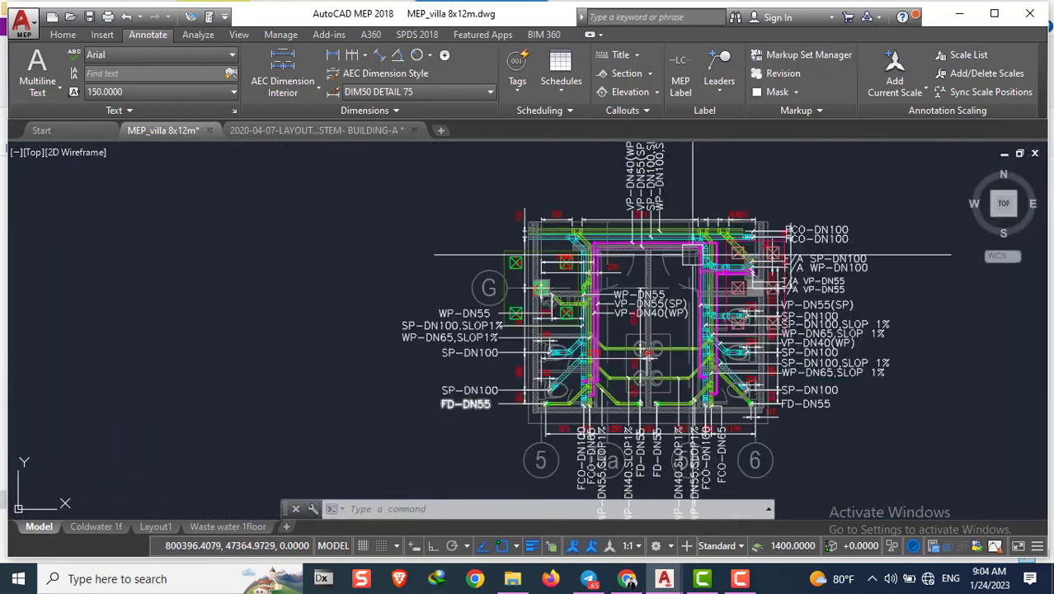
{"action": "scroll", "coordinate": [691, 254], "scroll_direction": "up", "scroll_amount": 2}
{"action": "scroll", "coordinate": [564, 278], "scroll_direction": "down", "scroll_amount": 5}
{"action": "scroll", "coordinate": [536, 264], "scroll_direction": "down", "scroll_amount": 2}
{"action": "scroll", "coordinate": [526, 211], "scroll_direction": "up", "scroll_amount": 6}
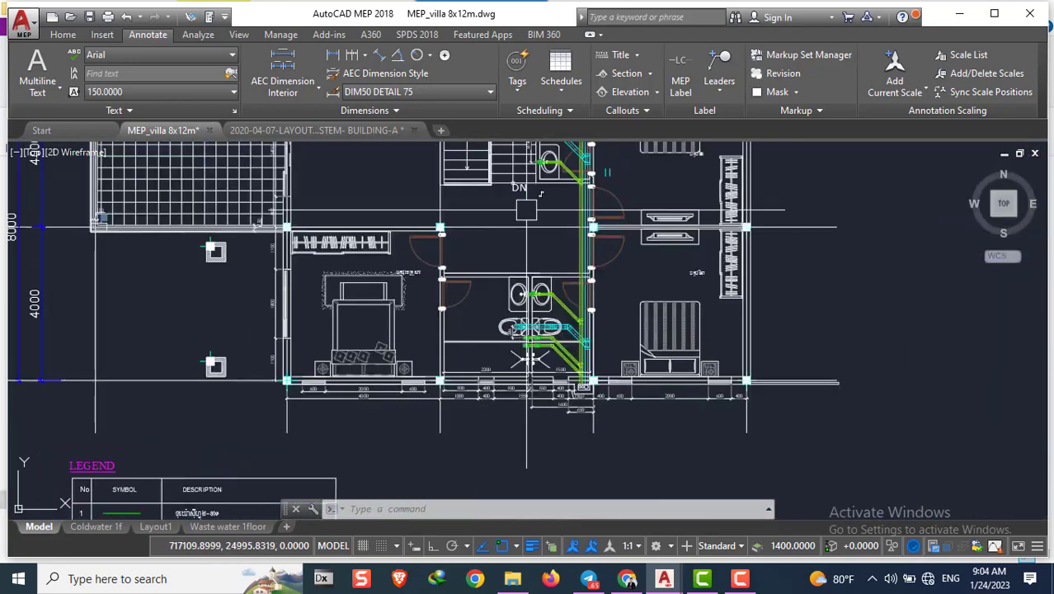
{"action": "scroll", "coordinate": [526, 211], "scroll_direction": "up", "scroll_amount": 3}
{"action": "scroll", "coordinate": [577, 231], "scroll_direction": "up", "scroll_amount": 3}
{"action": "scroll", "coordinate": [608, 244], "scroll_direction": "down", "scroll_amount": 2}
{"action": "type", "text": "c"}
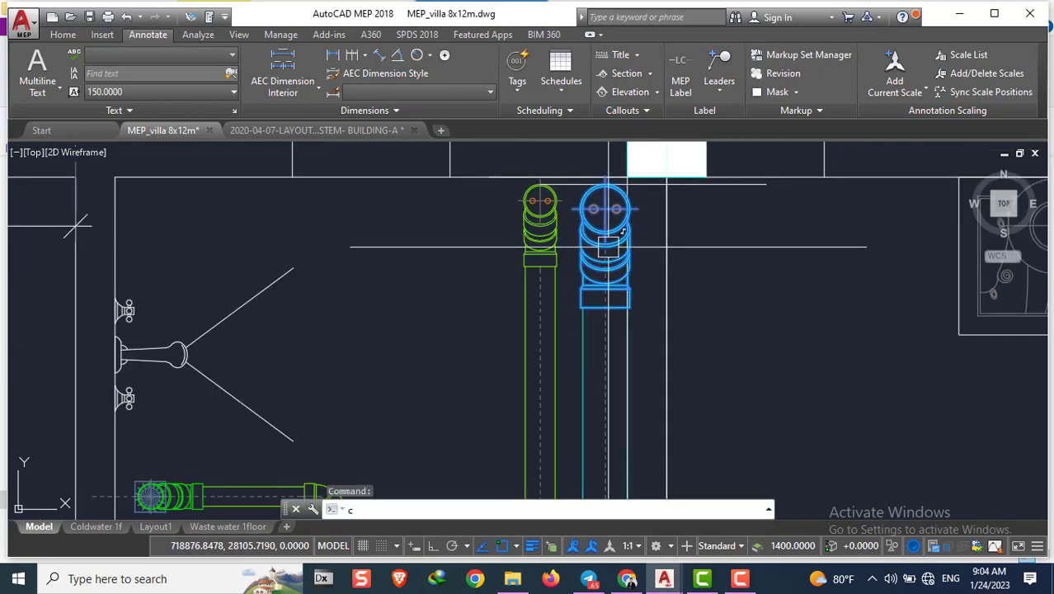
{"action": "left_click", "coordinate": [606, 313]}
{"action": "scroll", "coordinate": [606, 314], "scroll_direction": "down", "scroll_amount": 3}
{"action": "scroll", "coordinate": [577, 330], "scroll_direction": "down", "scroll_amount": 3}
{"action": "scroll", "coordinate": [561, 346], "scroll_direction": "up", "scroll_amount": 2}
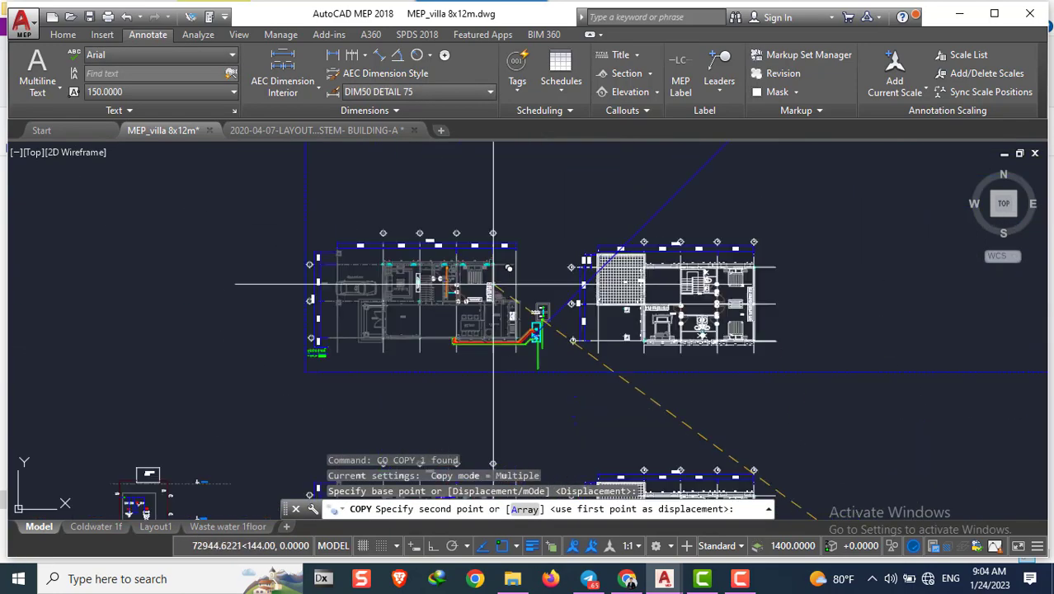
{"action": "scroll", "coordinate": [537, 383], "scroll_direction": "up", "scroll_amount": 3}
{"action": "left_click", "coordinate": [536, 383]}
{"action": "scroll", "coordinate": [544, 363], "scroll_direction": "up", "scroll_amount": 3}
{"action": "key", "text": "Escape"}
Erase the old fitting symbol that the copy replaces
{"action": "scroll", "coordinate": [553, 300], "scroll_direction": "up", "scroll_amount": 2}
{"action": "scroll", "coordinate": [623, 233], "scroll_direction": "up", "scroll_amount": 2}
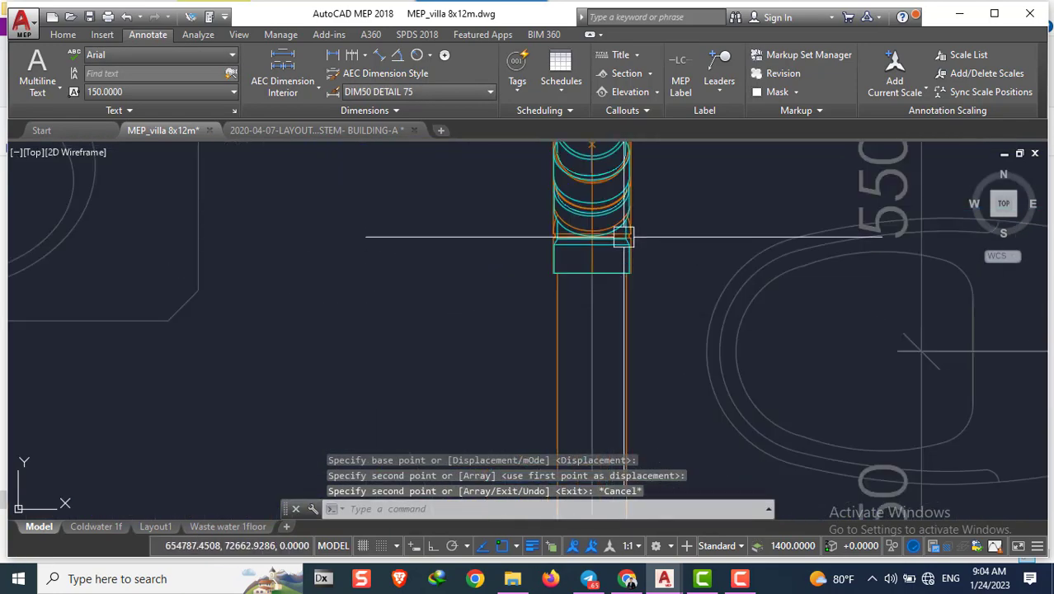
{"action": "scroll", "coordinate": [452, 248], "scroll_direction": "up", "scroll_amount": 2}
{"action": "left_click", "coordinate": [452, 248]}
{"action": "type", "text": "e"}
{"action": "key", "text": "Return"}
{"action": "scroll", "coordinate": [495, 296], "scroll_direction": "down", "scroll_amount": 4}
{"action": "key", "text": "Escape"}
Start MATCHPROP and then a move near the riser, cancelling both
{"action": "type", "text": "ma"}
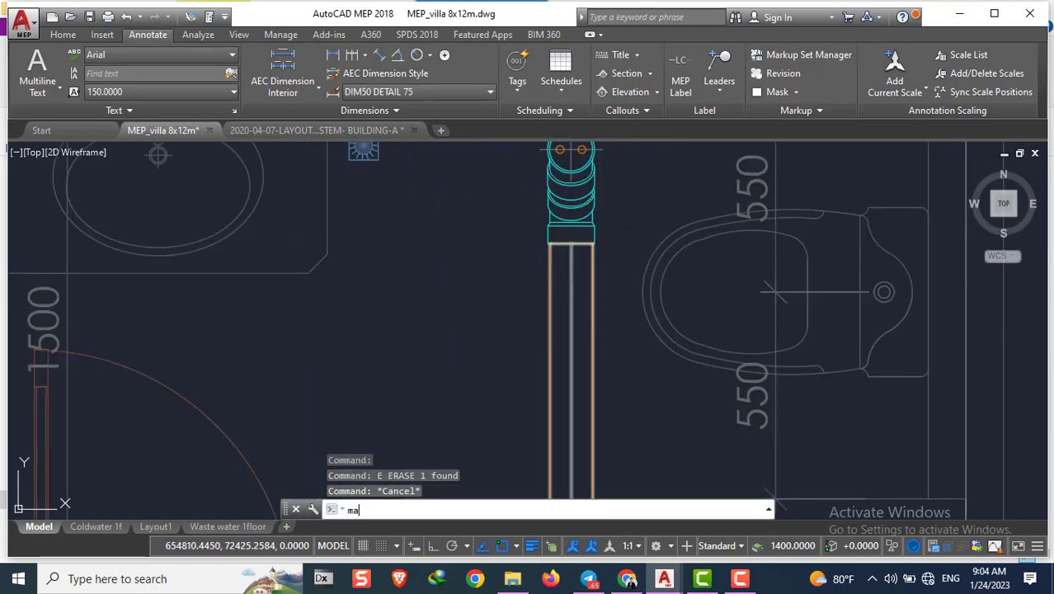
{"action": "key", "text": "Escape"}
{"action": "key", "text": "Escape"}
{"action": "middle_click_drag", "start_coordinate": [591, 294], "coordinate": [565, 244]}
{"action": "type", "text": "m"}
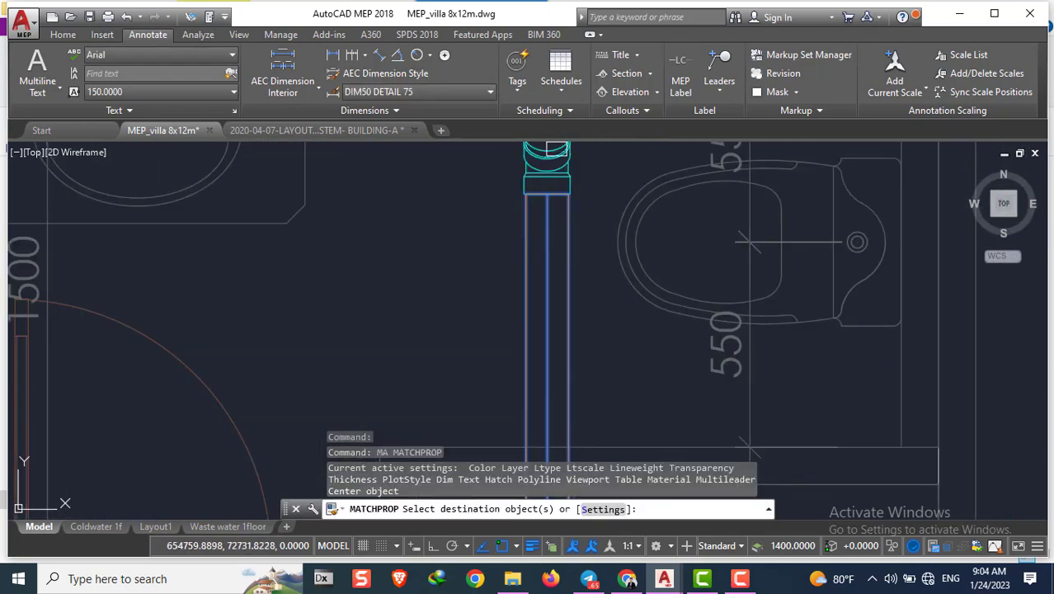
{"action": "scroll", "coordinate": [746, 241], "scroll_direction": "down", "scroll_amount": 4}
{"action": "key", "text": "Escape"}
{"action": "key", "text": "Escape"}
{"action": "key", "text": "Escape"}
{"action": "scroll", "coordinate": [456, 250], "scroll_direction": "up", "scroll_amount": 1}
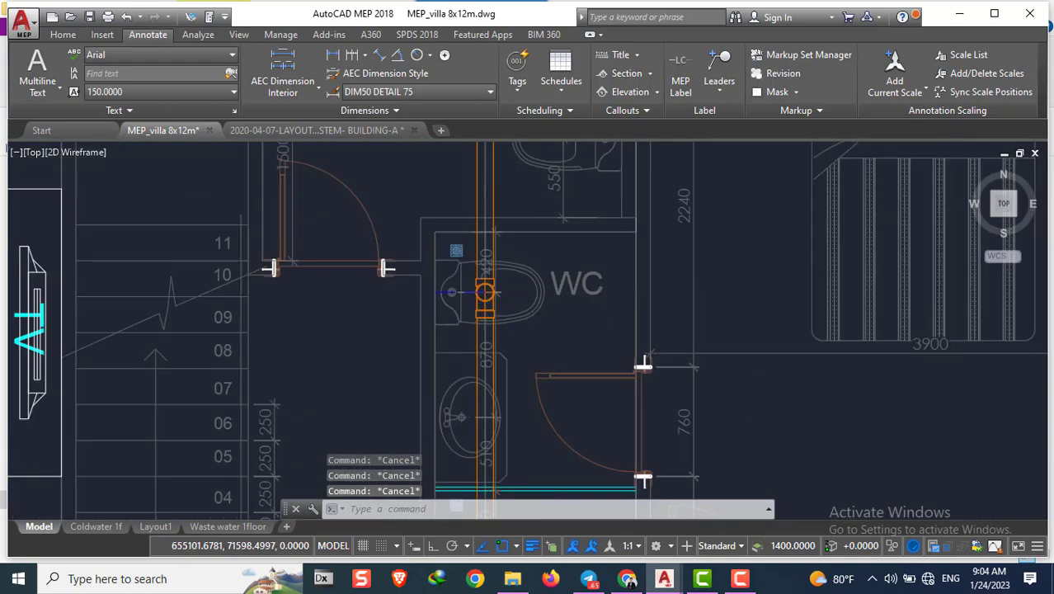
{"action": "scroll", "coordinate": [513, 313], "scroll_direction": "down", "scroll_amount": 2}
{"action": "scroll", "coordinate": [511, 320], "scroll_direction": "down", "scroll_amount": 3}
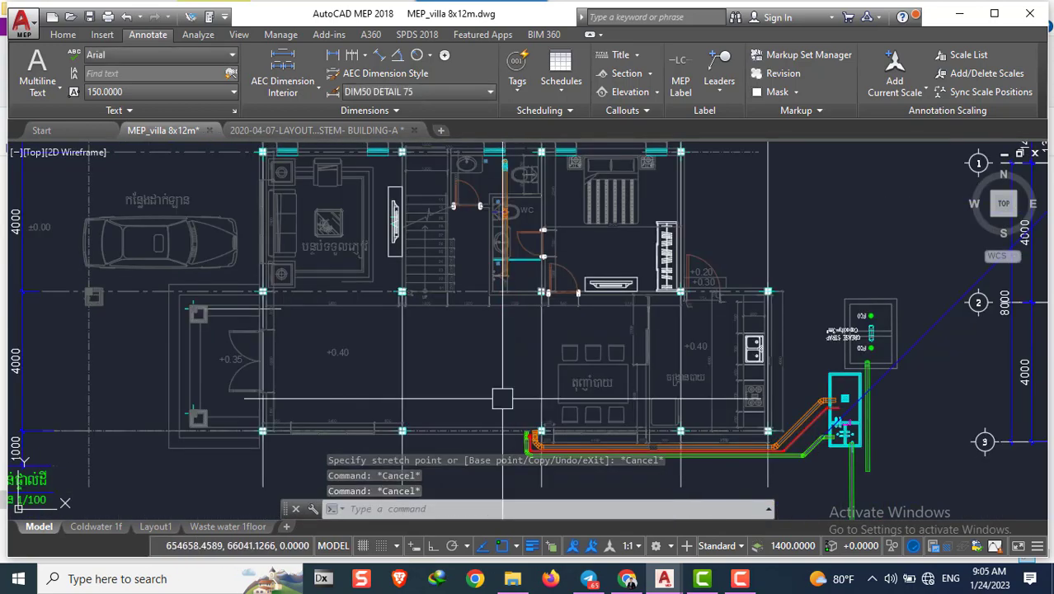
{"action": "scroll", "coordinate": [505, 379], "scroll_direction": "up", "scroll_amount": 3}
{"action": "scroll", "coordinate": [508, 362], "scroll_direction": "down", "scroll_amount": 3}
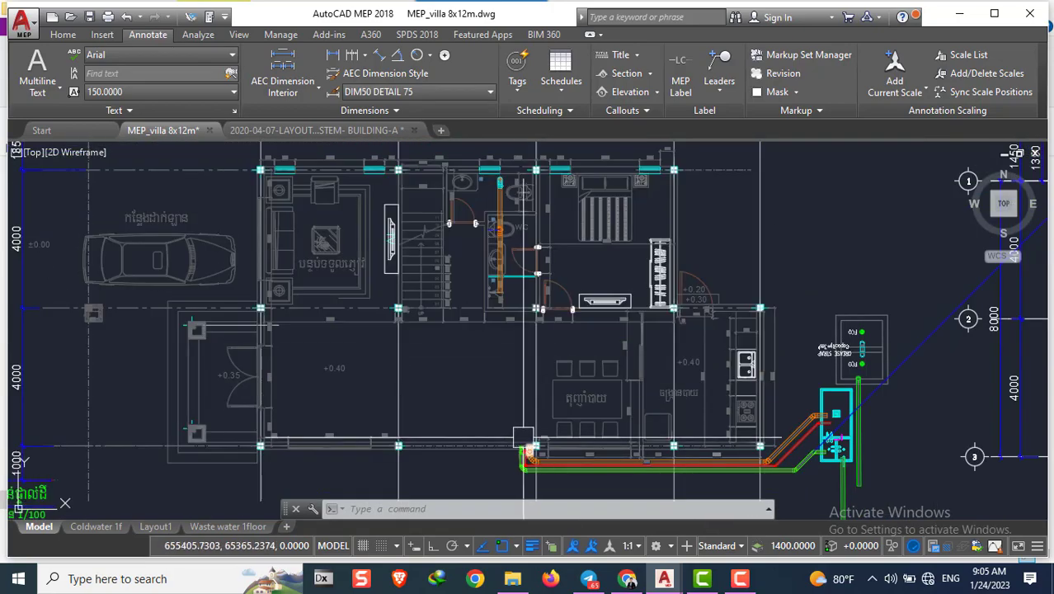
{"action": "scroll", "coordinate": [499, 247], "scroll_direction": "up", "scroll_amount": 3}
Window-select the riser pipe and fitting, begin moving them, then cancel the move
{"action": "scroll", "coordinate": [488, 234], "scroll_direction": "up", "scroll_amount": 3}
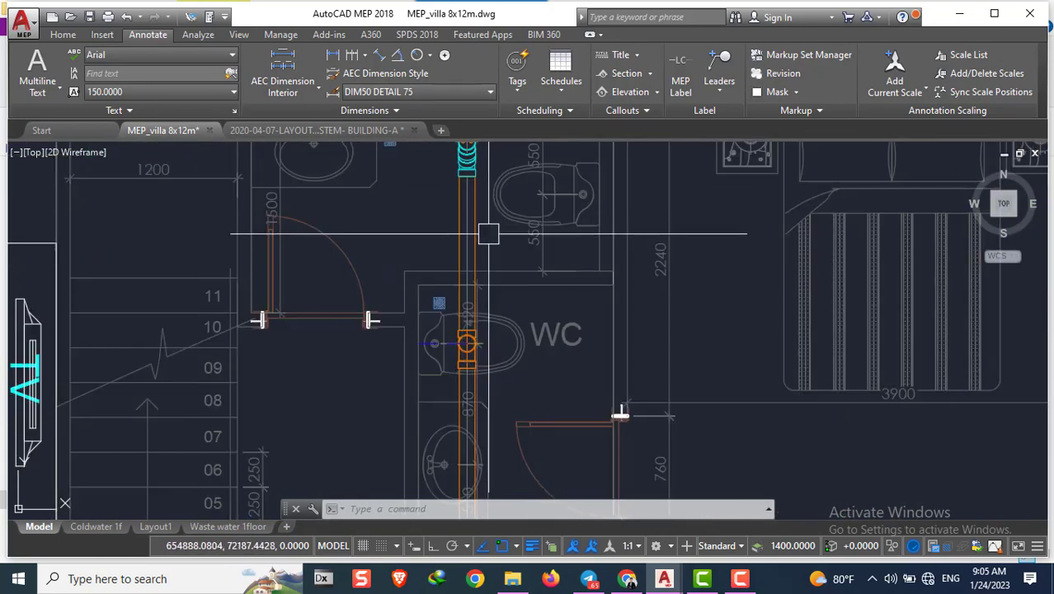
{"action": "left_click", "coordinate": [488, 234]}
{"action": "left_click", "coordinate": [472, 286]}
{"action": "scroll", "coordinate": [478, 288], "scroll_direction": "up", "scroll_amount": 2}
{"action": "scroll", "coordinate": [484, 295], "scroll_direction": "down", "scroll_amount": 3}
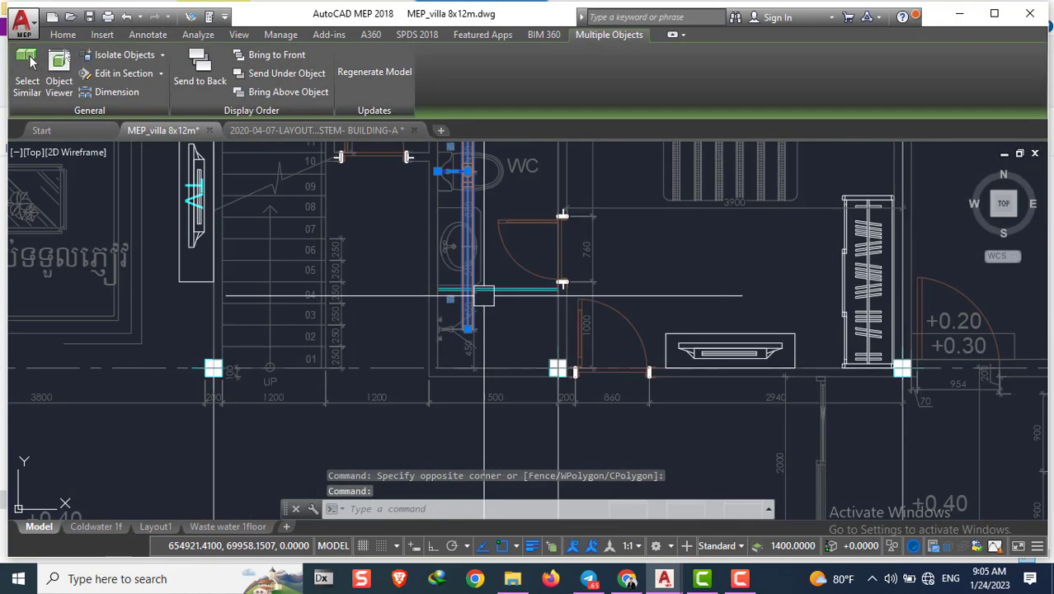
{"action": "key", "text": "Escape"}
{"action": "scroll", "coordinate": [484, 288], "scroll_direction": "down", "scroll_amount": 2}
{"action": "scroll", "coordinate": [489, 272], "scroll_direction": "down", "scroll_amount": 3}
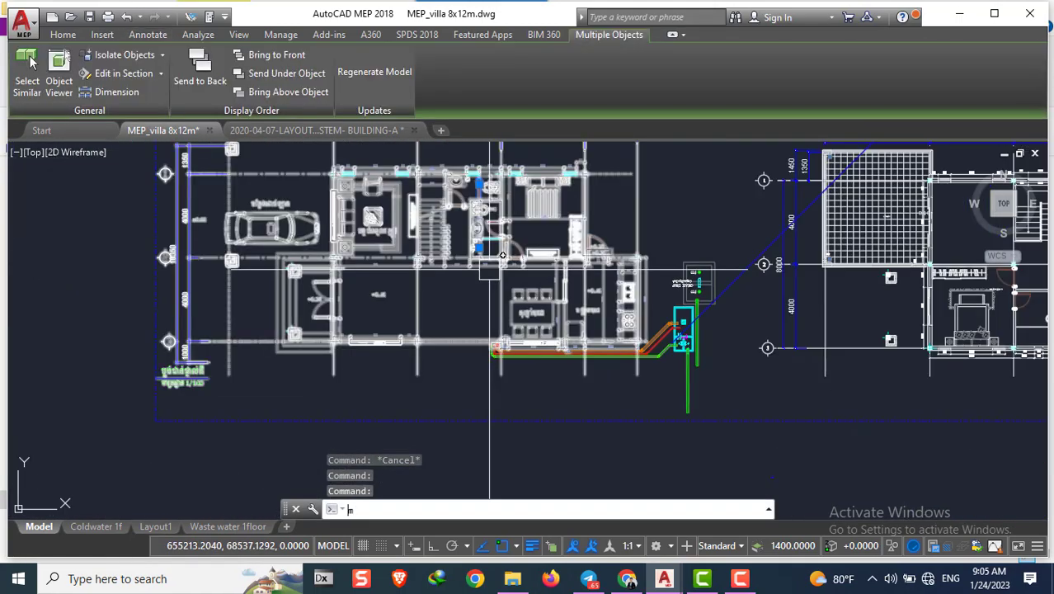
{"action": "key", "text": "Return"}
{"action": "scroll", "coordinate": [502, 255], "scroll_direction": "up", "scroll_amount": 3}
{"action": "left_click", "coordinate": [507, 213]}
{"action": "scroll", "coordinate": [507, 212], "scroll_direction": "down", "scroll_amount": 3}
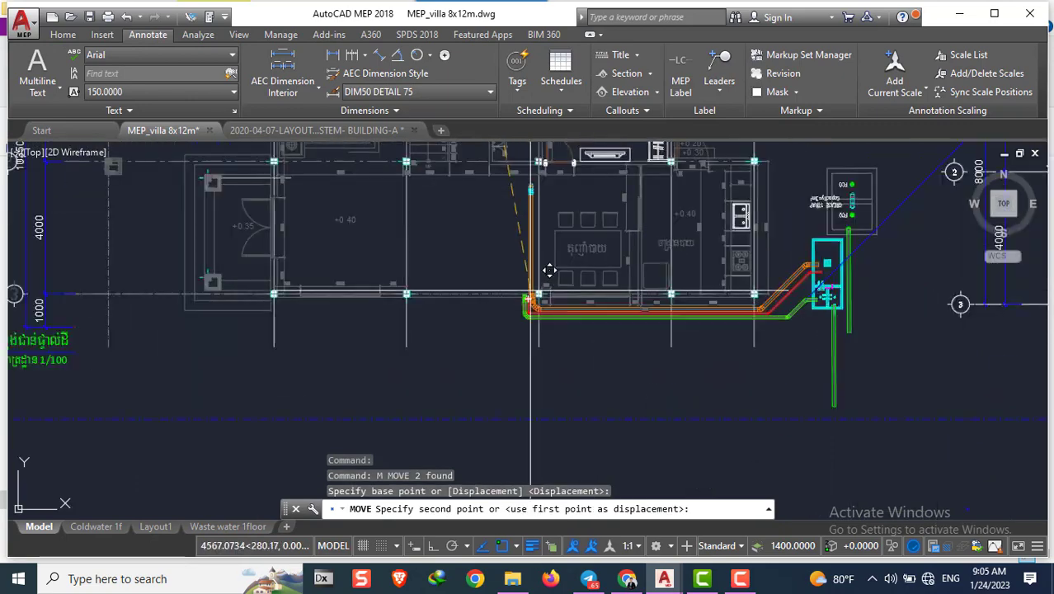
{"action": "scroll", "coordinate": [511, 247], "scroll_direction": "up", "scroll_amount": 4}
{"action": "scroll", "coordinate": [511, 247], "scroll_direction": "down", "scroll_amount": 4}
{"action": "key", "text": "Escape"}
{"action": "scroll", "coordinate": [517, 224], "scroll_direction": "up", "scroll_amount": 4}
Move the fitting further left, then try stretching the riser pipe's top end and cancel
{"action": "type", "text": "m"}
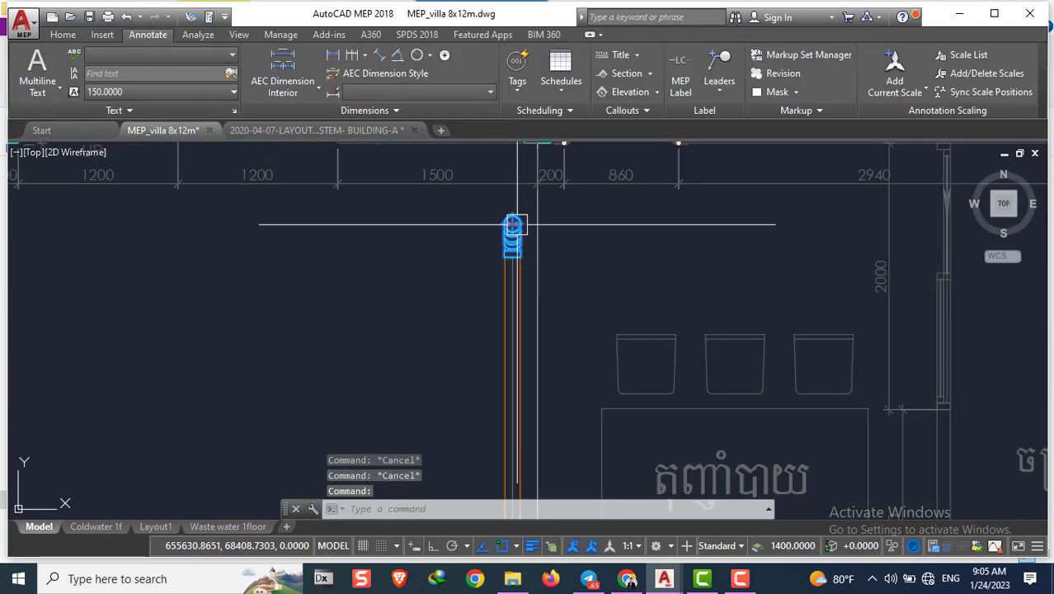
{"action": "key", "text": "Return"}
{"action": "left_click", "coordinate": [517, 224]}
{"action": "left_click", "coordinate": [471, 271]}
{"action": "scroll", "coordinate": [494, 272], "scroll_direction": "down", "scroll_amount": 2}
{"action": "left_click", "coordinate": [513, 260]}
{"action": "scroll", "coordinate": [528, 206], "scroll_direction": "down", "scroll_amount": 3}
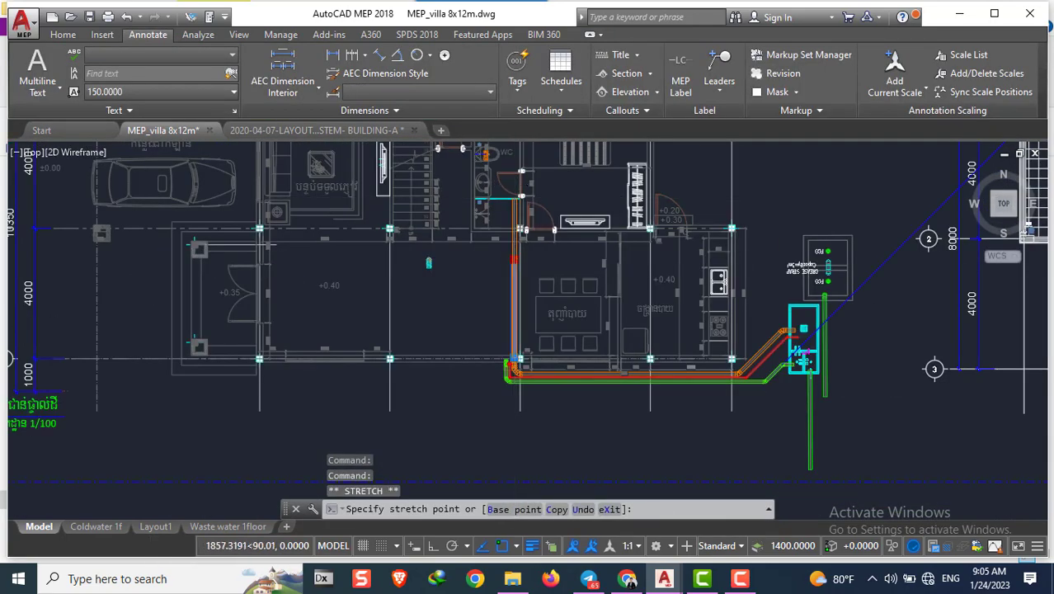
{"action": "scroll", "coordinate": [528, 198], "scroll_direction": "up", "scroll_amount": 3}
{"action": "scroll", "coordinate": [521, 181], "scroll_direction": "down", "scroll_amount": 3}
{"action": "scroll", "coordinate": [522, 207], "scroll_direction": "up", "scroll_amount": 3}
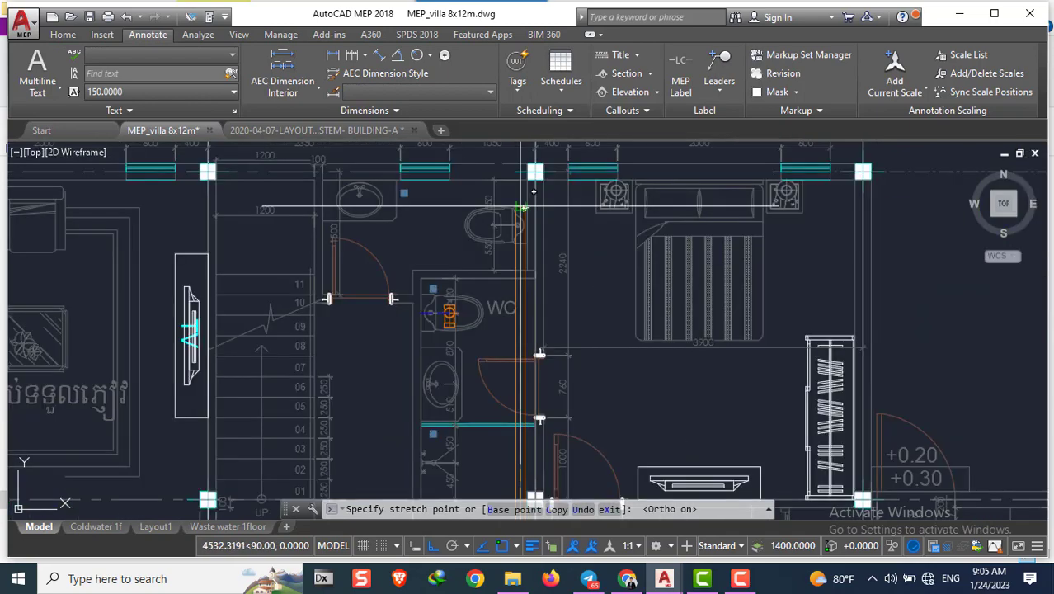
{"action": "scroll", "coordinate": [519, 253], "scroll_direction": "up", "scroll_amount": 2}
{"action": "scroll", "coordinate": [519, 261], "scroll_direction": "down", "scroll_amount": 2}
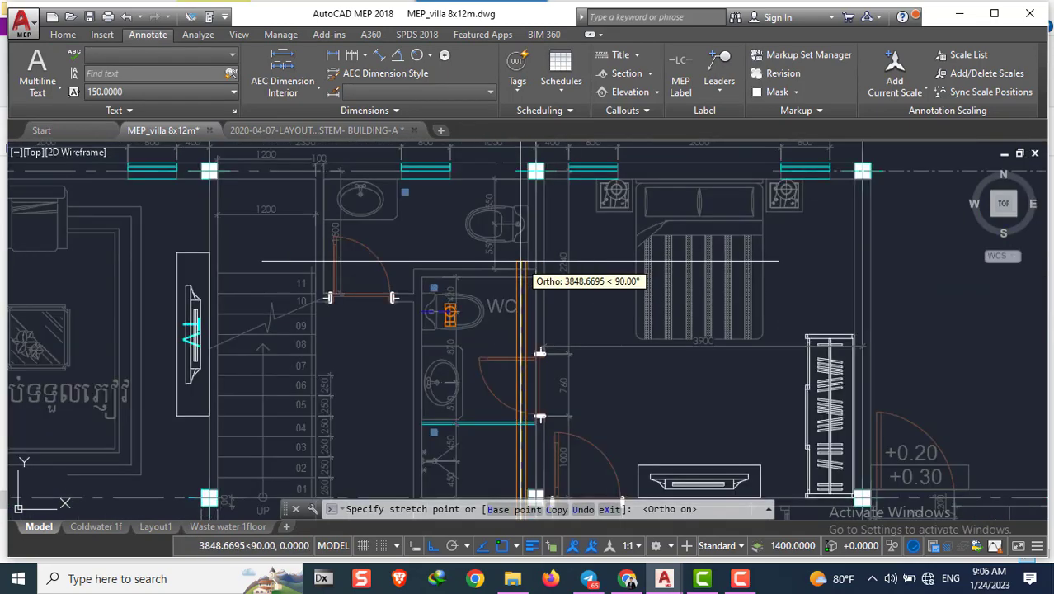
{"action": "scroll", "coordinate": [521, 263], "scroll_direction": "down", "scroll_amount": 4}
{"action": "key", "text": "Escape"}
{"action": "key", "text": "Escape"}
Erase the stray orange fitting symbol on the WC toilet, leaving the riser
{"action": "scroll", "coordinate": [495, 314], "scroll_direction": "up", "scroll_amount": 1}
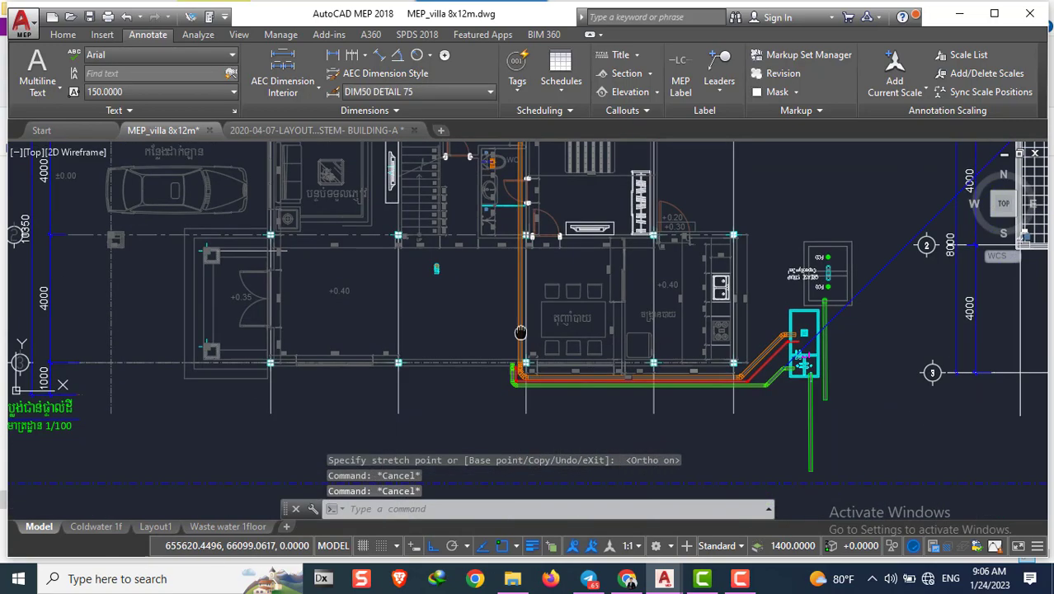
{"action": "scroll", "coordinate": [511, 247], "scroll_direction": "up", "scroll_amount": 2}
{"action": "scroll", "coordinate": [522, 196], "scroll_direction": "up", "scroll_amount": 2}
{"action": "scroll", "coordinate": [577, 388], "scroll_direction": "up", "scroll_amount": 4}
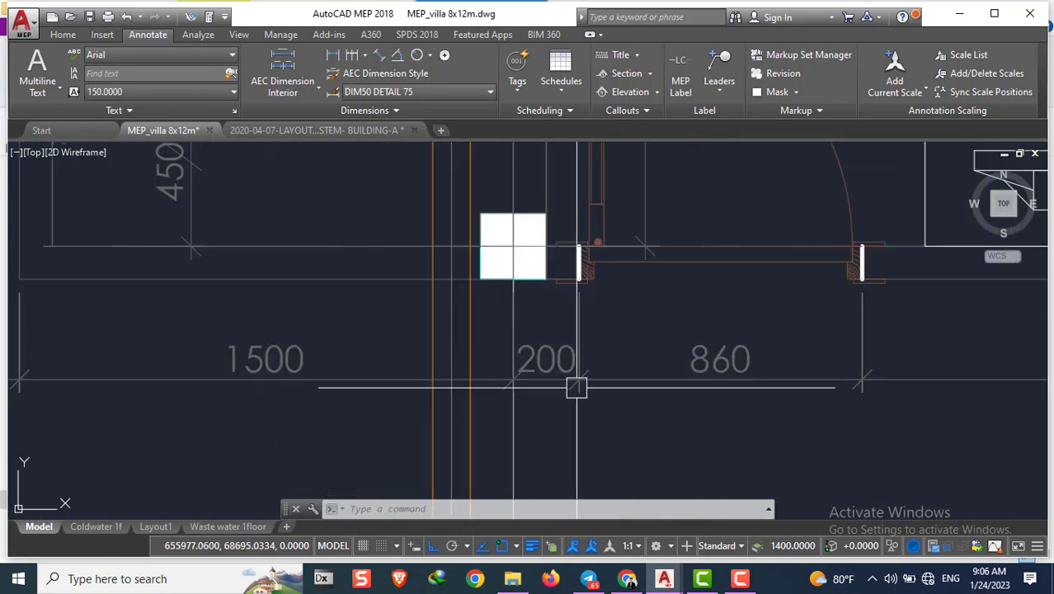
{"action": "scroll", "coordinate": [561, 272], "scroll_direction": "down", "scroll_amount": 7}
{"action": "scroll", "coordinate": [531, 176], "scroll_direction": "up", "scroll_amount": 3}
{"action": "scroll", "coordinate": [530, 175], "scroll_direction": "up", "scroll_amount": 2}
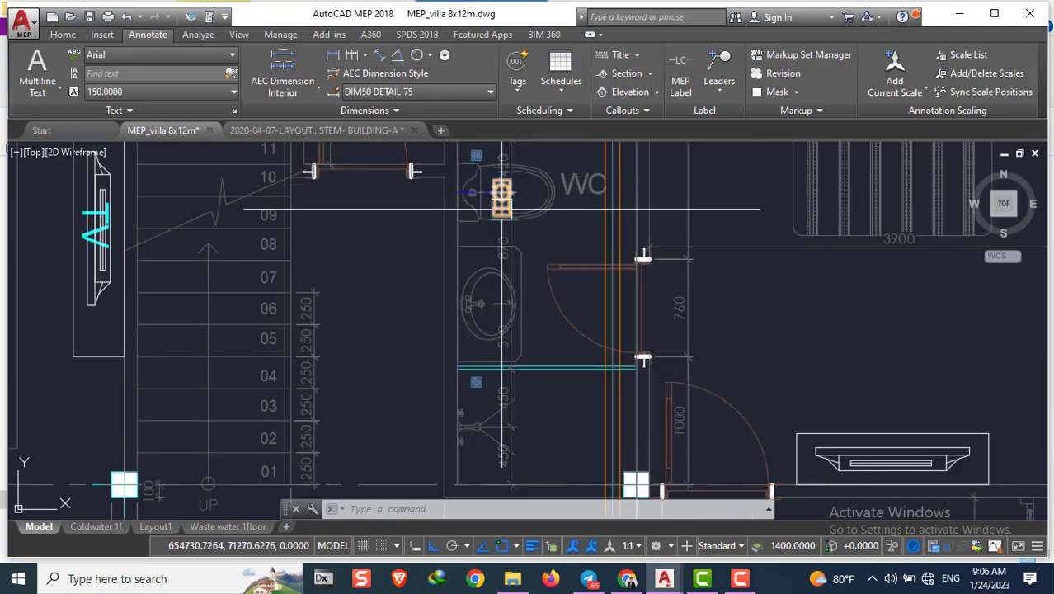
{"action": "scroll", "coordinate": [528, 247], "scroll_direction": "down", "scroll_amount": 1}
{"action": "scroll", "coordinate": [477, 287], "scroll_direction": "down", "scroll_amount": 2}
{"action": "type", "text": "e"}
{"action": "key", "text": "Return"}
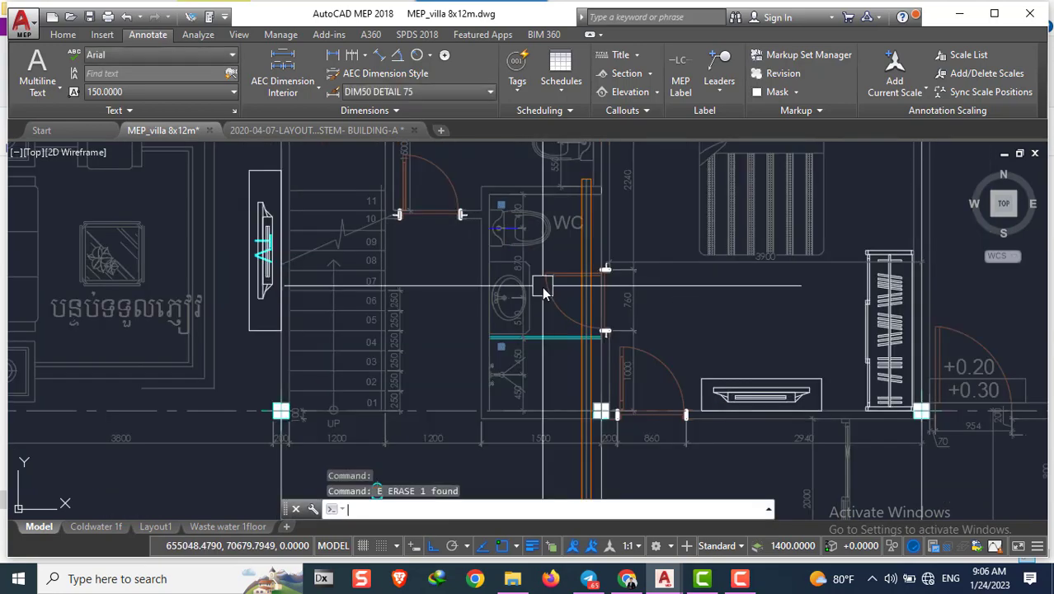
{"action": "scroll", "coordinate": [565, 231], "scroll_direction": "down", "scroll_amount": 2}
{"action": "scroll", "coordinate": [565, 231], "scroll_direction": "down", "scroll_amount": 4}
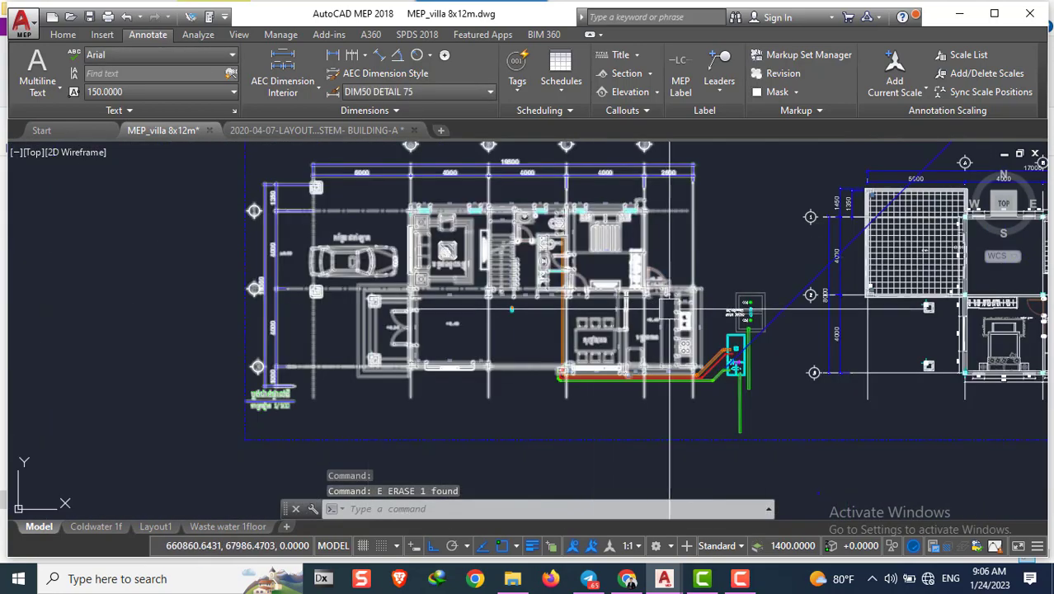
{"action": "scroll", "coordinate": [736, 337], "scroll_direction": "up", "scroll_amount": 3}
{"action": "scroll", "coordinate": [741, 353], "scroll_direction": "up", "scroll_amount": 2}
{"action": "scroll", "coordinate": [635, 406], "scroll_direction": "up", "scroll_amount": 2}
Copy the diagonal pipe and its elbow into the WC, placing it freely with ortho off
{"action": "left_click", "coordinate": [635, 405]}
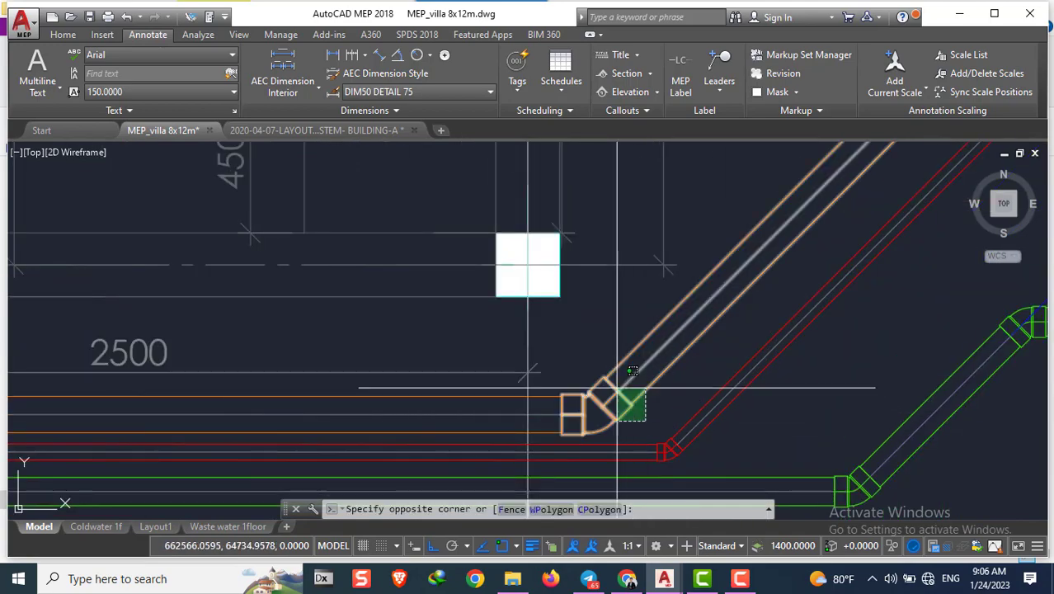
{"action": "left_click", "coordinate": [628, 399]}
{"action": "scroll", "coordinate": [628, 399], "scroll_direction": "down", "scroll_amount": 3}
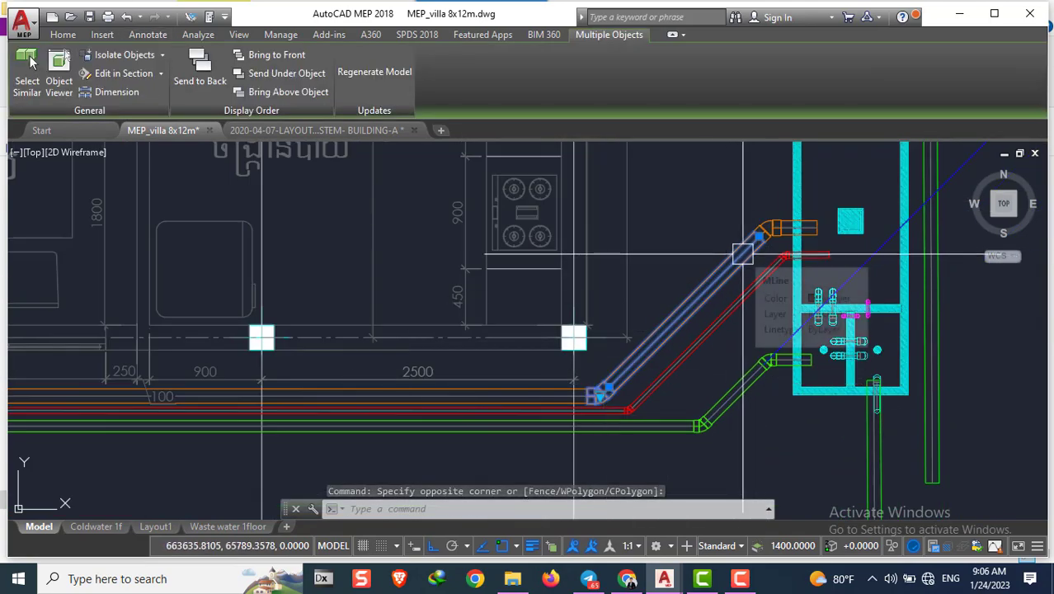
{"action": "type", "text": "co"}
{"action": "key", "text": "Return"}
{"action": "scroll", "coordinate": [606, 398], "scroll_direction": "up", "scroll_amount": 4}
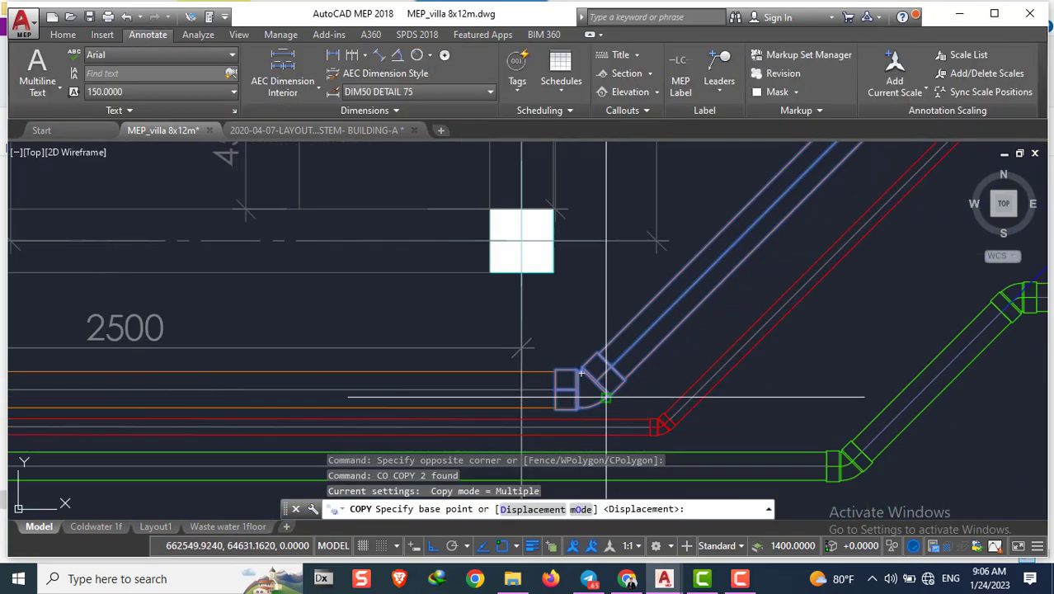
{"action": "left_click", "coordinate": [556, 389]}
{"action": "scroll", "coordinate": [555, 388], "scroll_direction": "down", "scroll_amount": 5}
{"action": "scroll", "coordinate": [528, 371], "scroll_direction": "up", "scroll_amount": 3}
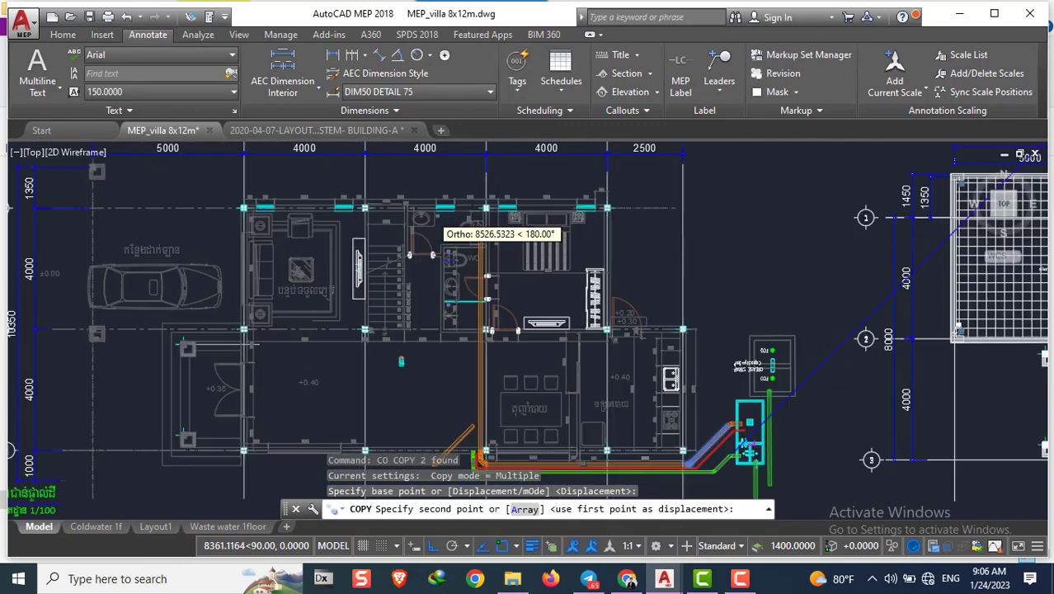
{"action": "key", "text": "F8"}
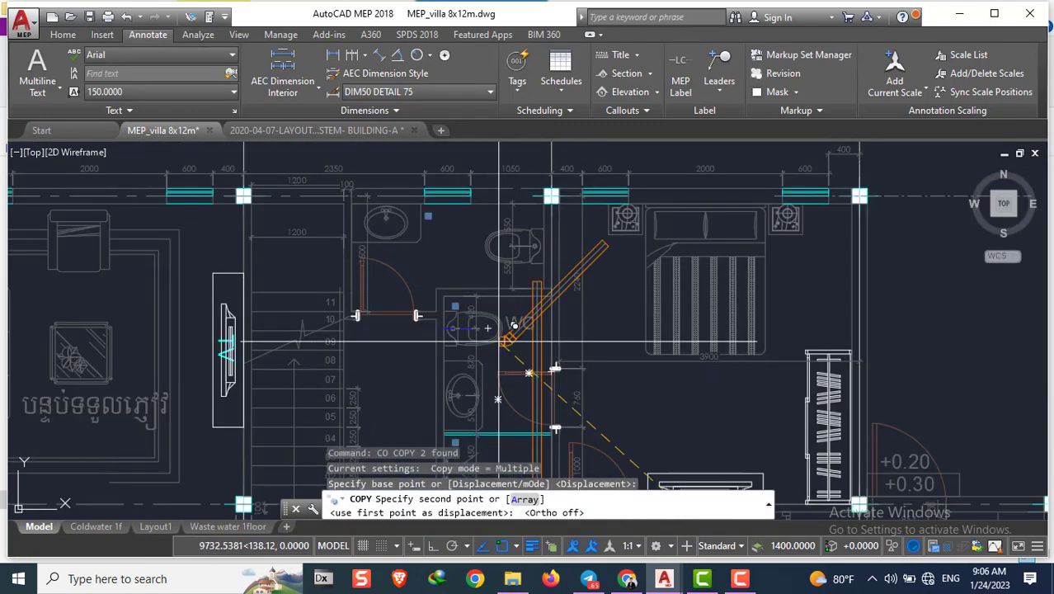
{"action": "scroll", "coordinate": [506, 334], "scroll_direction": "up", "scroll_amount": 4}
Rotate the copied pipe and elbow about the pipe's lower end
{"action": "left_click_drag", "start_coordinate": [388, 198], "coordinate": [683, 418]}
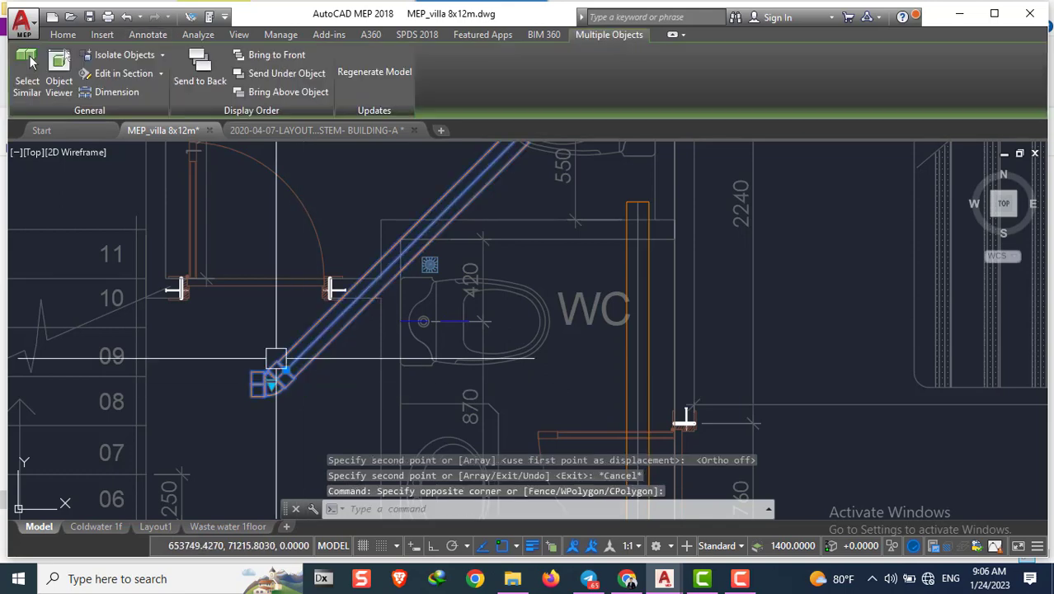
{"action": "scroll", "coordinate": [683, 418], "scroll_direction": "down", "scroll_amount": 3}
{"action": "type", "text": "ro"}
{"action": "key", "text": "Return"}
{"action": "scroll", "coordinate": [526, 394], "scroll_direction": "up", "scroll_amount": 2}
{"action": "left_click", "coordinate": [257, 376]}
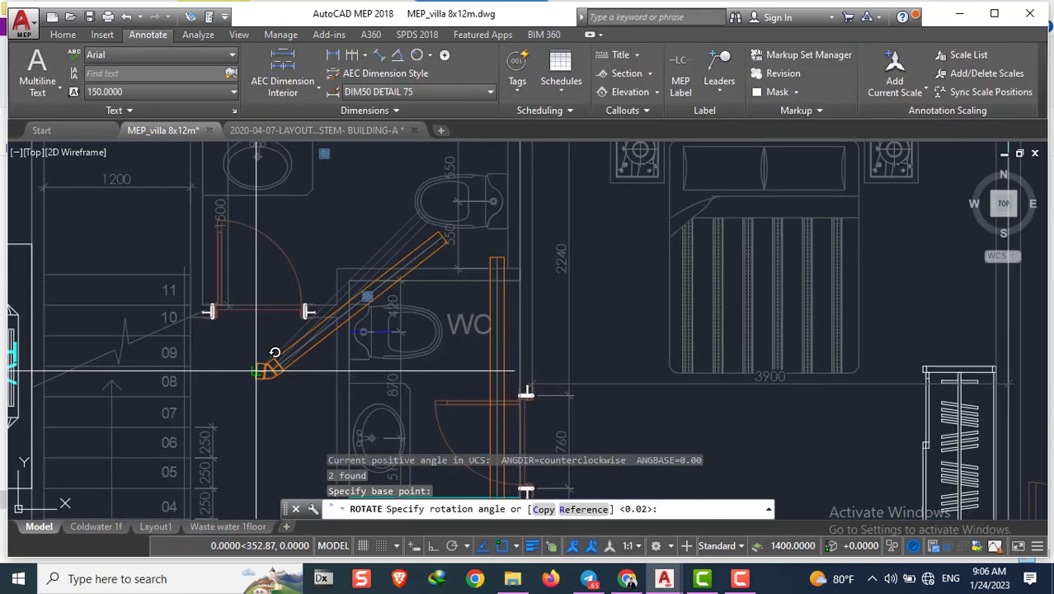
{"action": "key", "text": "F8"}
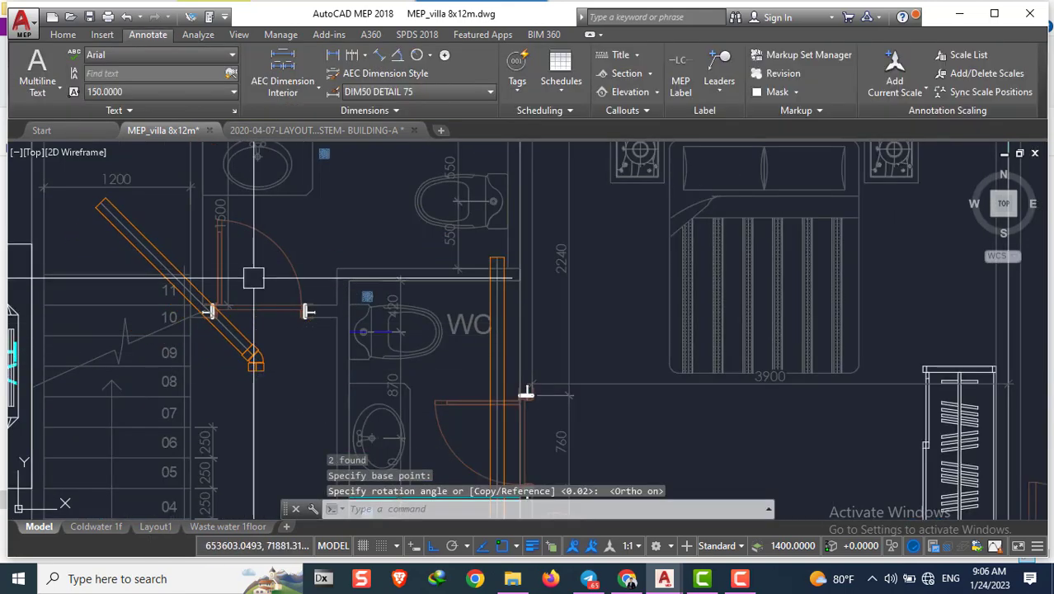
Start a construction ray from the toilet outlet, then cancel it
{"action": "type", "text": "ray"}
{"action": "key", "text": "Return"}
{"action": "scroll", "coordinate": [403, 319], "scroll_direction": "up", "scroll_amount": 5}
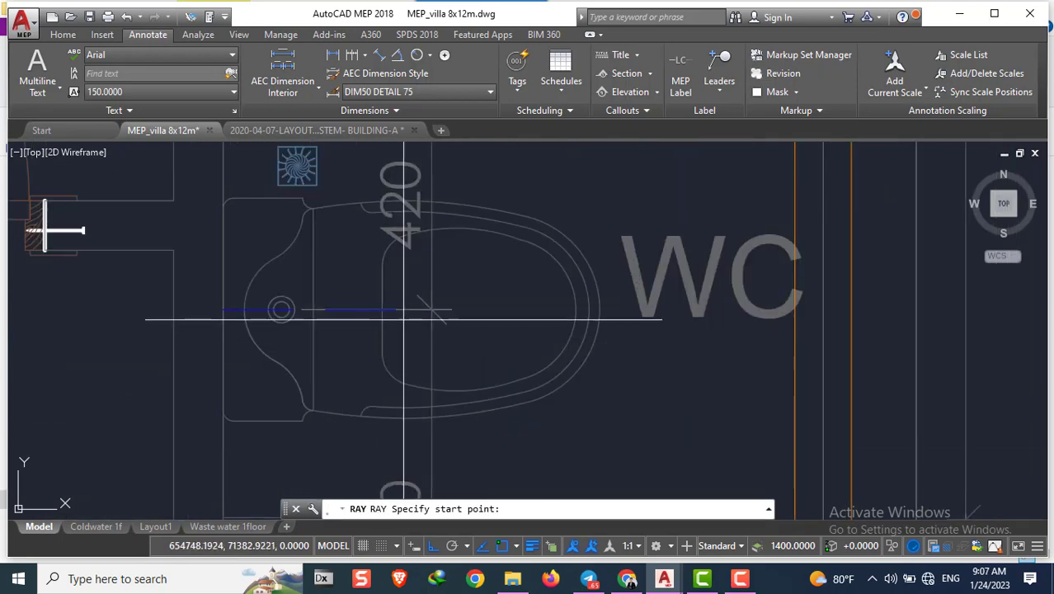
{"action": "left_click", "coordinate": [396, 309]}
{"action": "scroll", "coordinate": [397, 309], "scroll_direction": "down", "scroll_amount": 5}
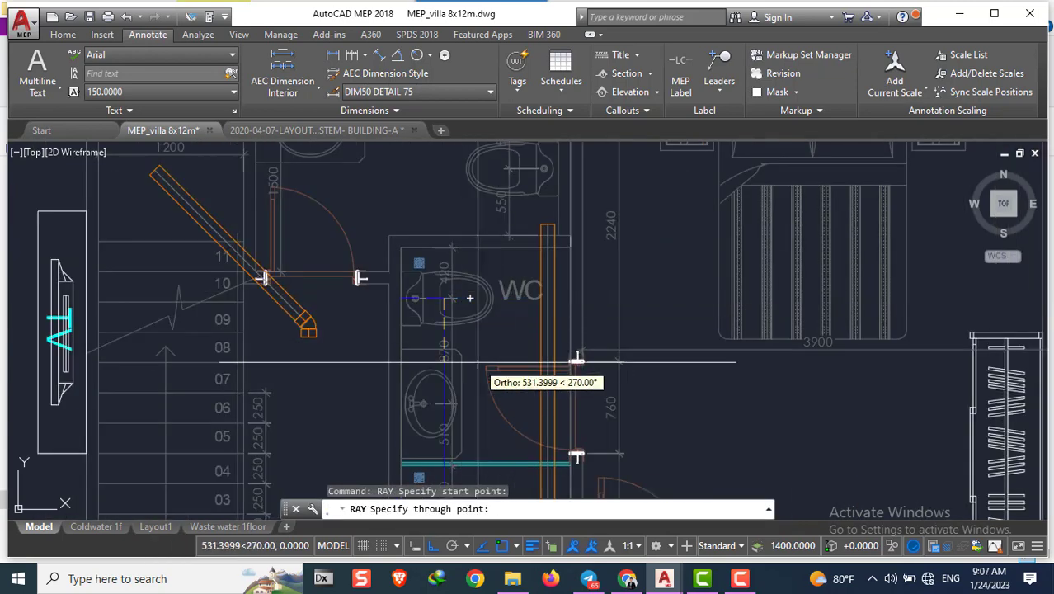
{"action": "key", "text": "Escape"}
Select the copied pipe and elbow and begin a move, then cancel it
{"action": "left_click", "coordinate": [314, 350]}
{"action": "left_click", "coordinate": [310, 330]}
{"action": "scroll", "coordinate": [344, 303], "scroll_direction": "down", "scroll_amount": 3}
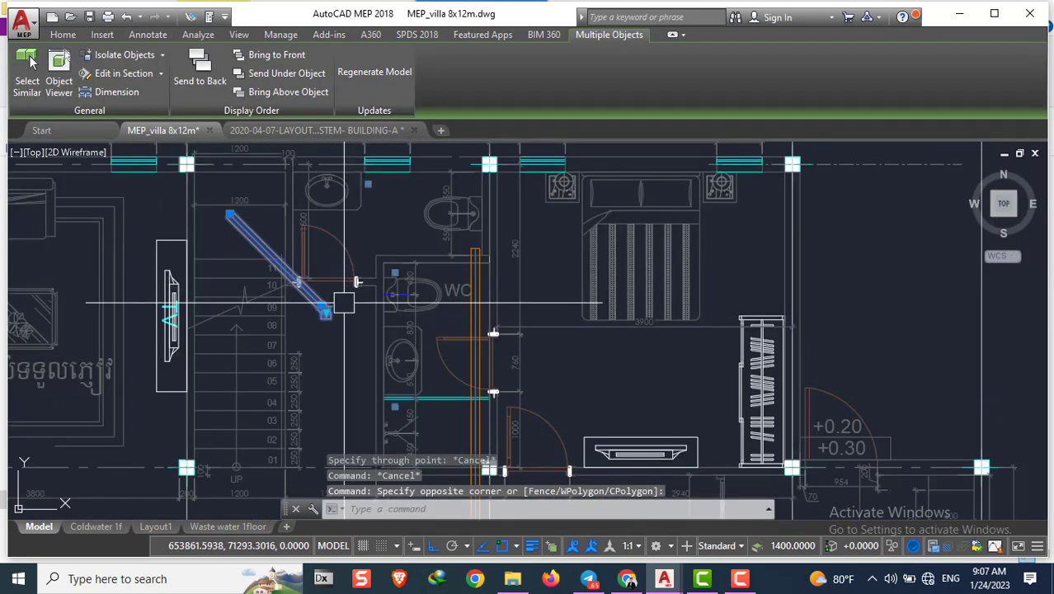
{"action": "left_click", "coordinate": [321, 307]}
{"action": "type", "text": "m"}
{"action": "key", "text": "Return"}
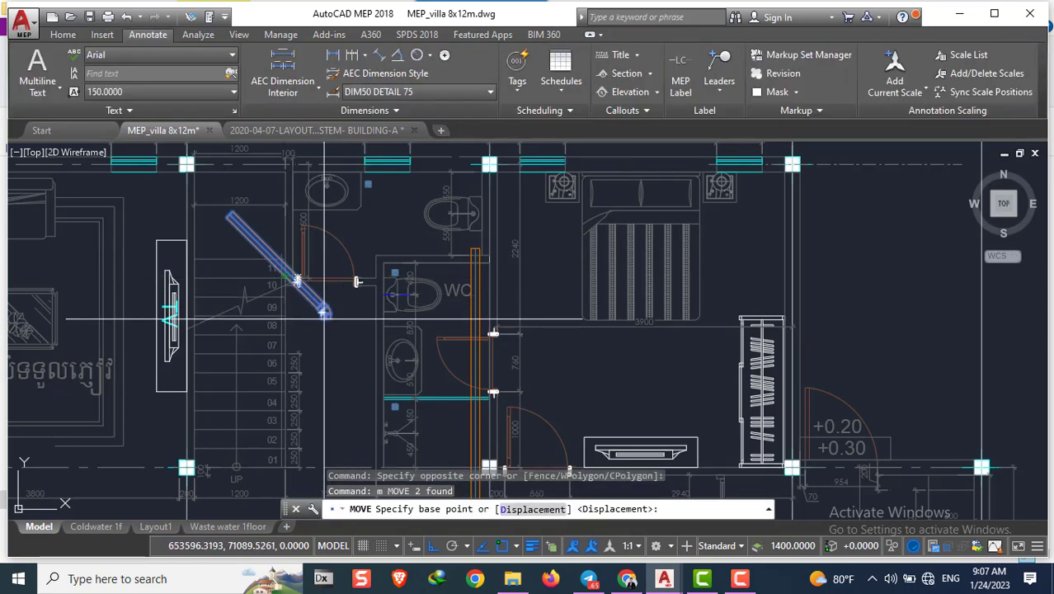
{"action": "scroll", "coordinate": [322, 318], "scroll_direction": "up", "scroll_amount": 3}
{"action": "left_click", "coordinate": [329, 301]}
{"action": "scroll", "coordinate": [495, 176], "scroll_direction": "down", "scroll_amount": 3}
{"action": "scroll", "coordinate": [460, 282], "scroll_direction": "up", "scroll_amount": 3}
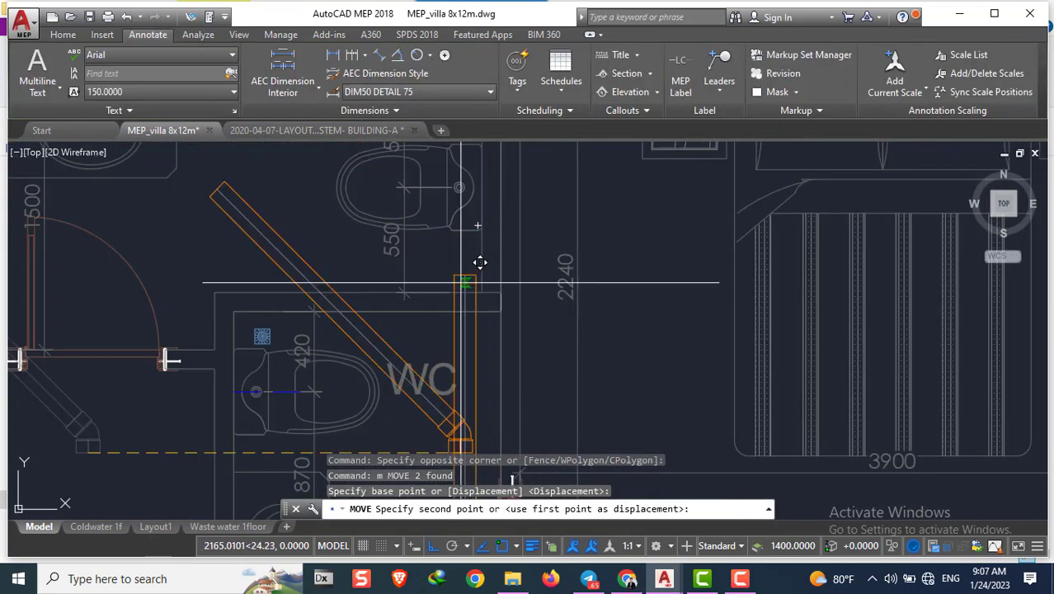
{"action": "scroll", "coordinate": [480, 262], "scroll_direction": "down", "scroll_amount": 3}
{"action": "key", "text": "Escape"}
{"action": "scroll", "coordinate": [478, 278], "scroll_direction": "up", "scroll_amount": 4}
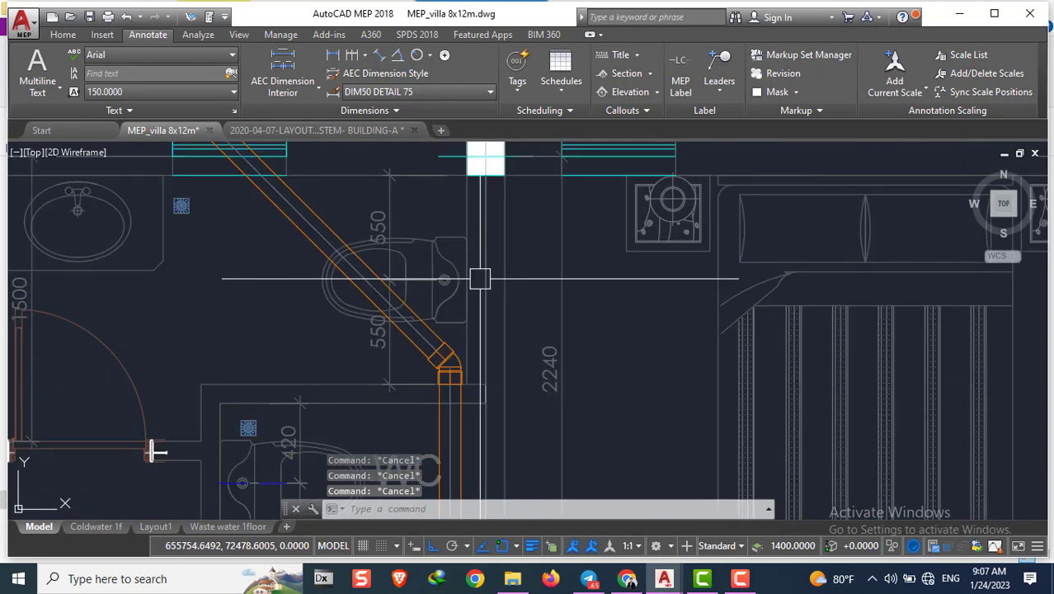
{"action": "key", "text": "Escape"}
{"action": "key", "text": "Escape"}
Draw a 350-long guide polyline starting at the toilet outlet
{"action": "type", "text": "pl"}
{"action": "key", "text": "Return"}
{"action": "scroll", "coordinate": [472, 277], "scroll_direction": "up", "scroll_amount": 3}
{"action": "left_click", "coordinate": [455, 295]}
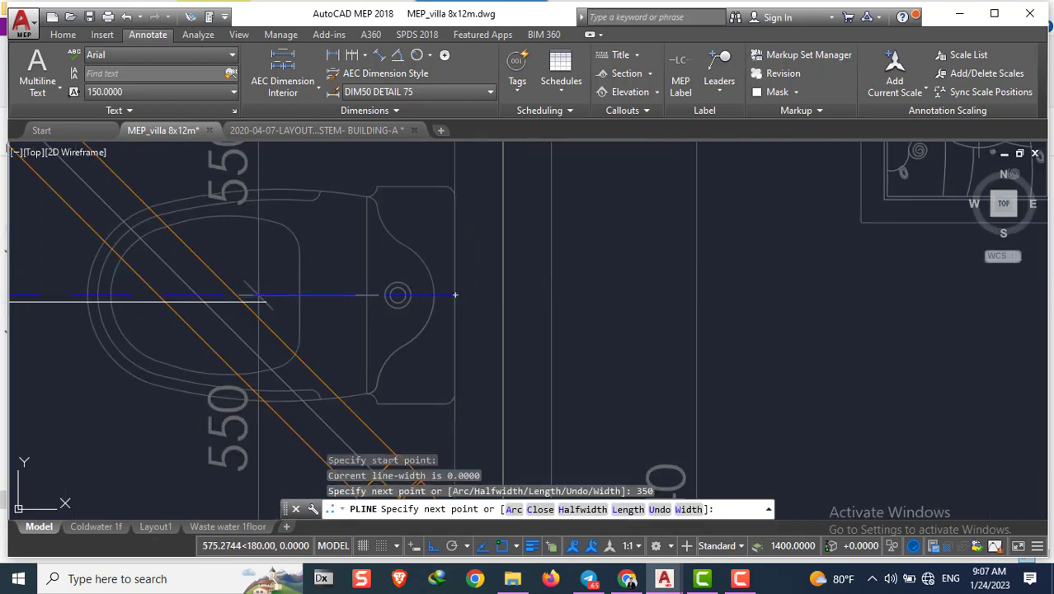
{"action": "key", "text": "Return"}
{"action": "scroll", "coordinate": [394, 294], "scroll_direction": "down", "scroll_amount": 3}
{"action": "scroll", "coordinate": [336, 303], "scroll_direction": "up", "scroll_amount": 2}
{"action": "scroll", "coordinate": [400, 383], "scroll_direction": "down", "scroll_amount": 3}
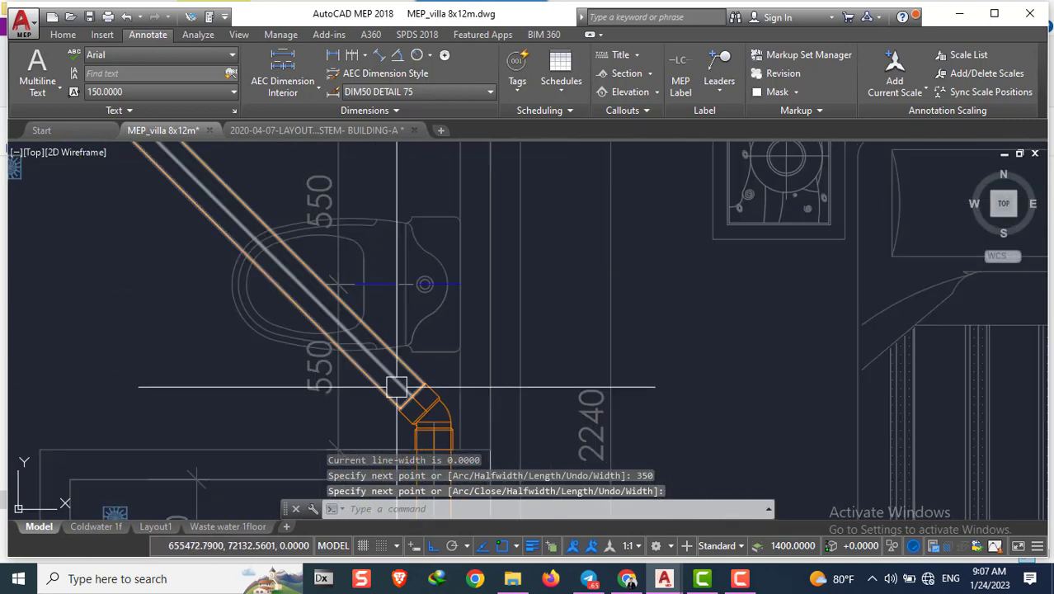
{"action": "scroll", "coordinate": [247, 413], "scroll_direction": "down", "scroll_amount": 1}
{"action": "scroll", "coordinate": [423, 367], "scroll_direction": "up", "scroll_amount": 3}
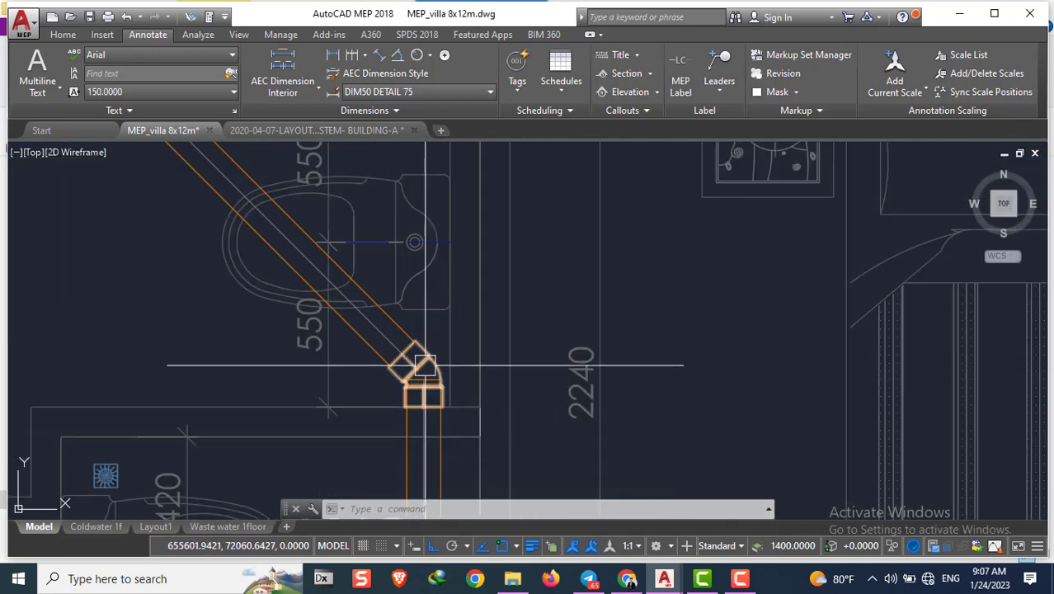
{"action": "scroll", "coordinate": [456, 350], "scroll_direction": "up", "scroll_amount": 1}
Move the diagonal pipe and elbow so the elbow sits above the vertical riser
{"action": "left_click", "coordinate": [419, 321]}
{"action": "left_click", "coordinate": [371, 333]}
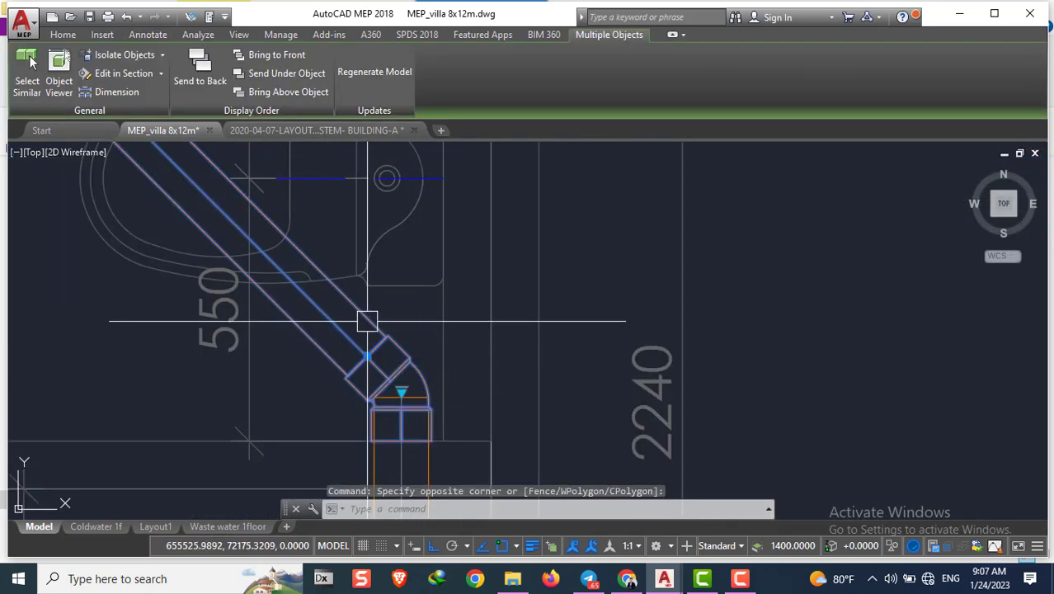
{"action": "type", "text": "m"}
{"action": "key", "text": "Return"}
{"action": "left_click", "coordinate": [401, 394]}
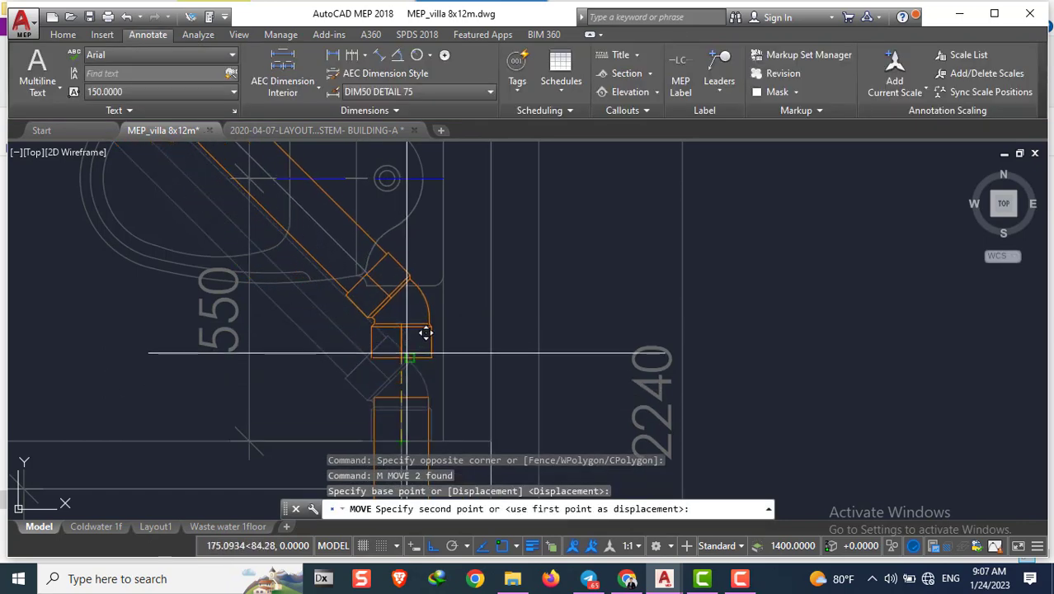
{"action": "left_click", "coordinate": [428, 338]}
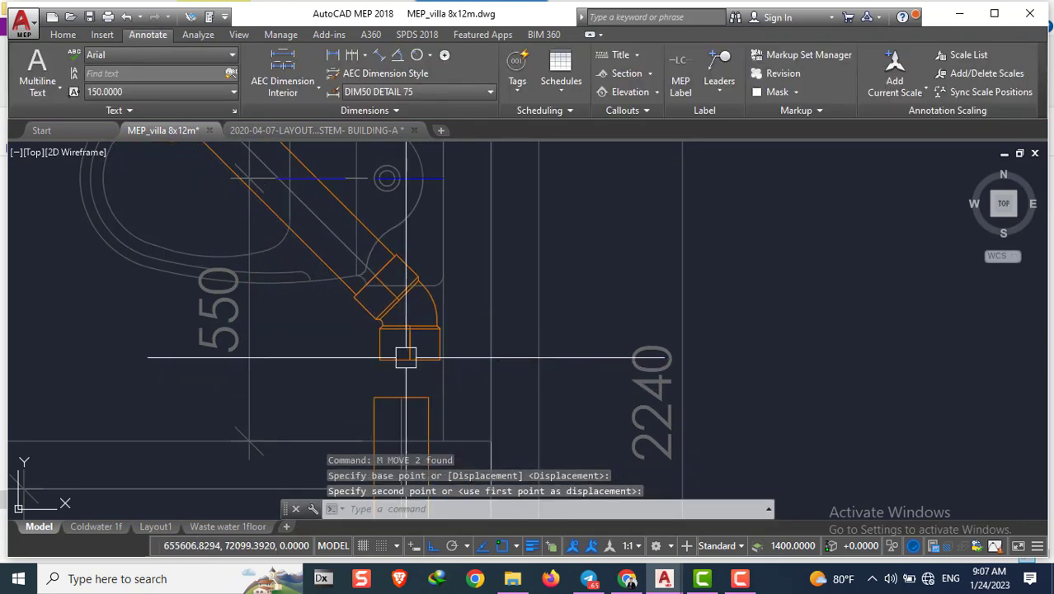
Move the pipe and elbow again to seat the elbow onto the riser
{"action": "left_click", "coordinate": [402, 356]}
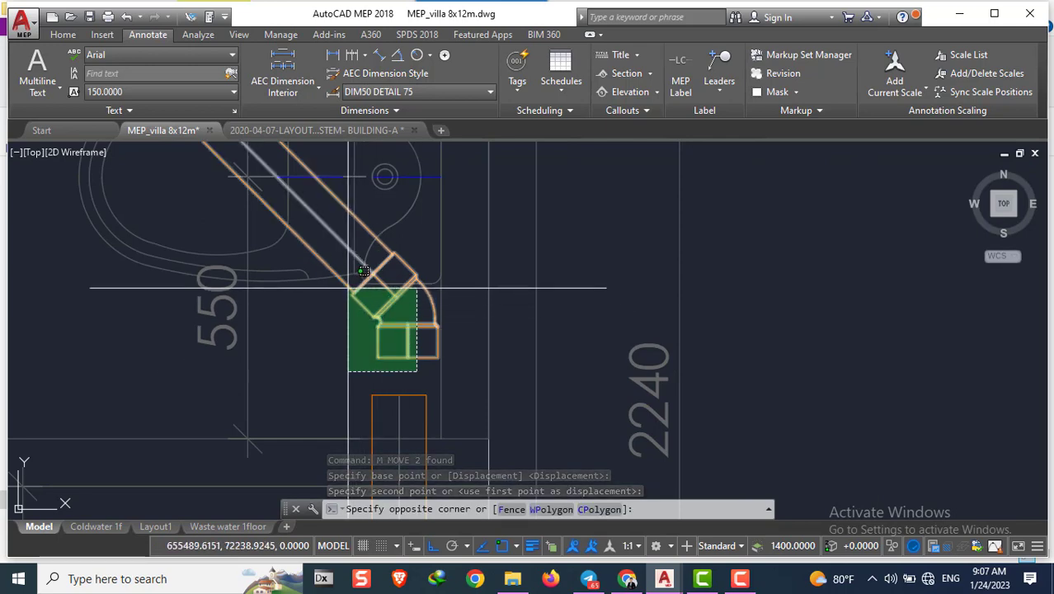
{"action": "left_click", "coordinate": [369, 308]}
{"action": "type", "text": "m"}
{"action": "key", "text": "Return"}
{"action": "scroll", "coordinate": [371, 248], "scroll_direction": "up", "scroll_amount": 5}
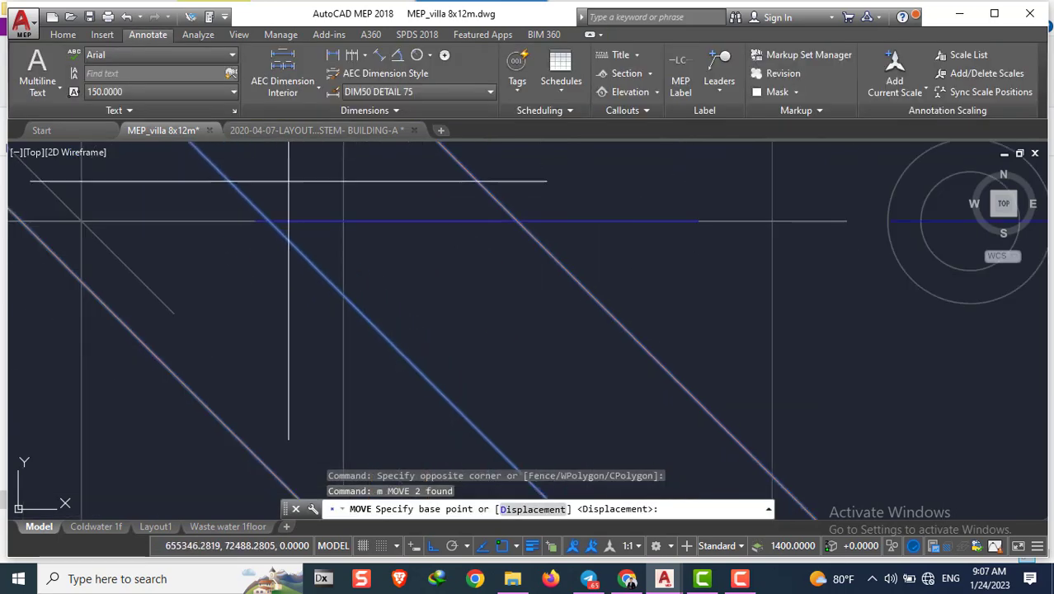
{"action": "left_click", "coordinate": [272, 206]}
{"action": "scroll", "coordinate": [275, 201], "scroll_direction": "down", "scroll_amount": 5}
{"action": "left_click", "coordinate": [278, 264]}
{"action": "scroll", "coordinate": [289, 328], "scroll_direction": "up", "scroll_amount": 2}
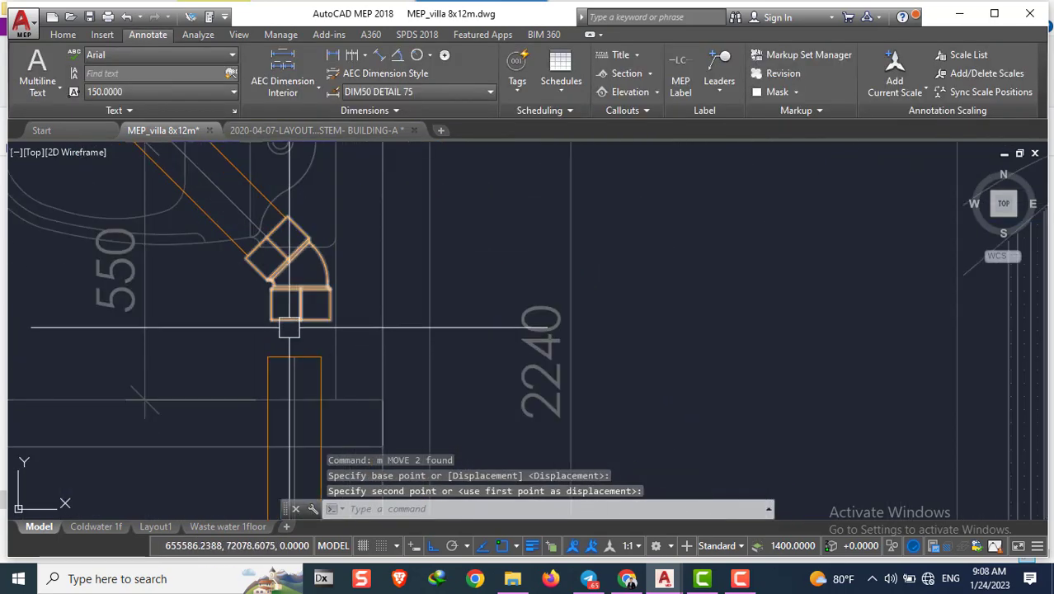
Grip-stretch the vertical riser's top end up to meet the elbow
{"action": "left_click", "coordinate": [294, 388]}
{"action": "left_click", "coordinate": [294, 356]}
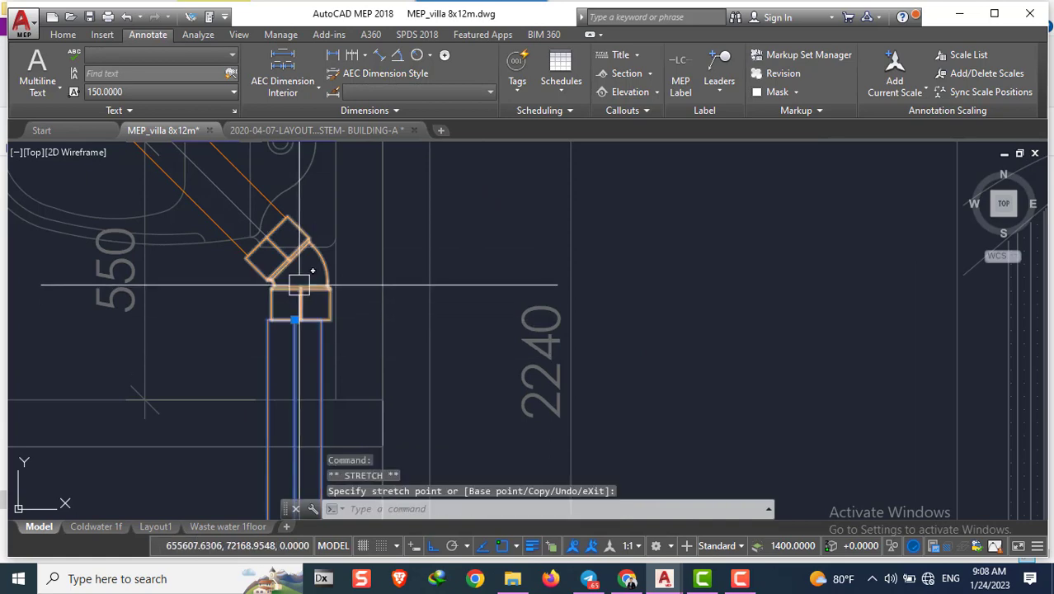
{"action": "left_click", "coordinate": [299, 284]}
{"action": "key", "text": "Escape"}
{"action": "key", "text": "Escape"}
{"action": "scroll", "coordinate": [300, 289], "scroll_direction": "down", "scroll_amount": 1}
{"action": "scroll", "coordinate": [300, 293], "scroll_direction": "up", "scroll_amount": 1}
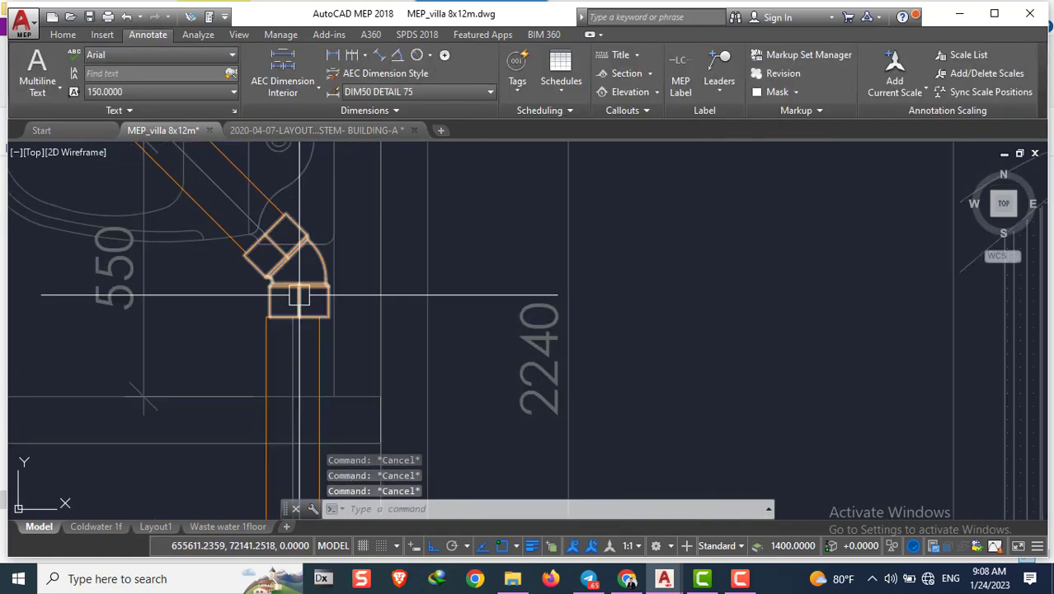
Select the pipe and elbow for another move, then abandon it
{"action": "left_click", "coordinate": [227, 231]}
{"action": "scroll", "coordinate": [262, 293], "scroll_direction": "down", "scroll_amount": 2}
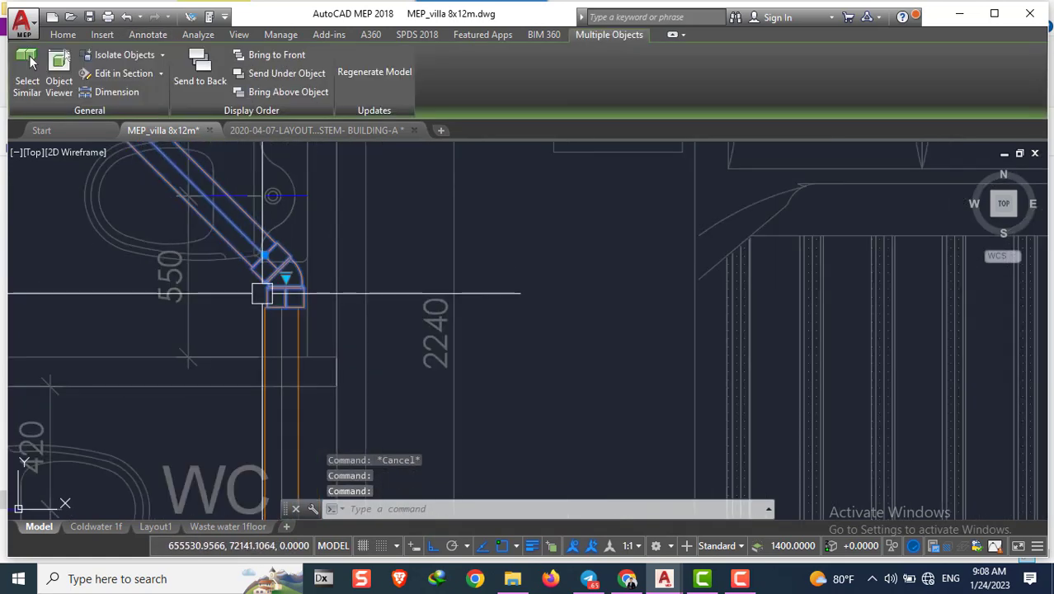
{"action": "type", "text": "m"}
{"action": "key", "text": "Return"}
{"action": "scroll", "coordinate": [306, 305], "scroll_direction": "up", "scroll_amount": 2}
{"action": "left_click", "coordinate": [282, 323]}
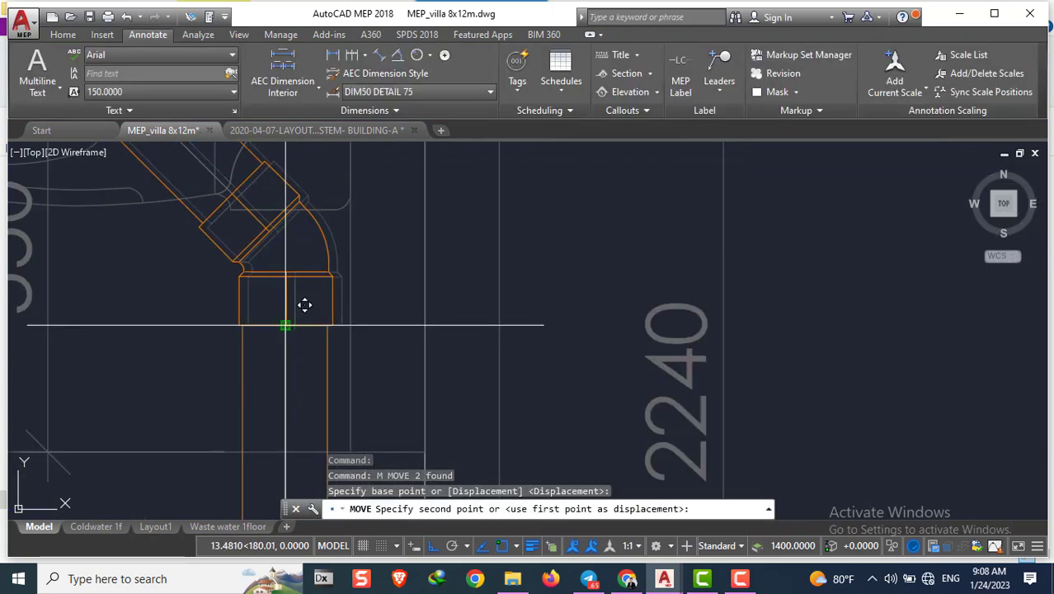
{"action": "key", "text": "Escape"}
{"action": "scroll", "coordinate": [272, 266], "scroll_direction": "down", "scroll_amount": 2}
{"action": "key", "text": "Escape"}
{"action": "key", "text": "Escape"}
{"action": "scroll", "coordinate": [247, 259], "scroll_direction": "down", "scroll_amount": 3}
Pan across the plan from the riser diagram to the fittings legend table
{"action": "scroll", "coordinate": [247, 231], "scroll_direction": "down", "scroll_amount": 4}
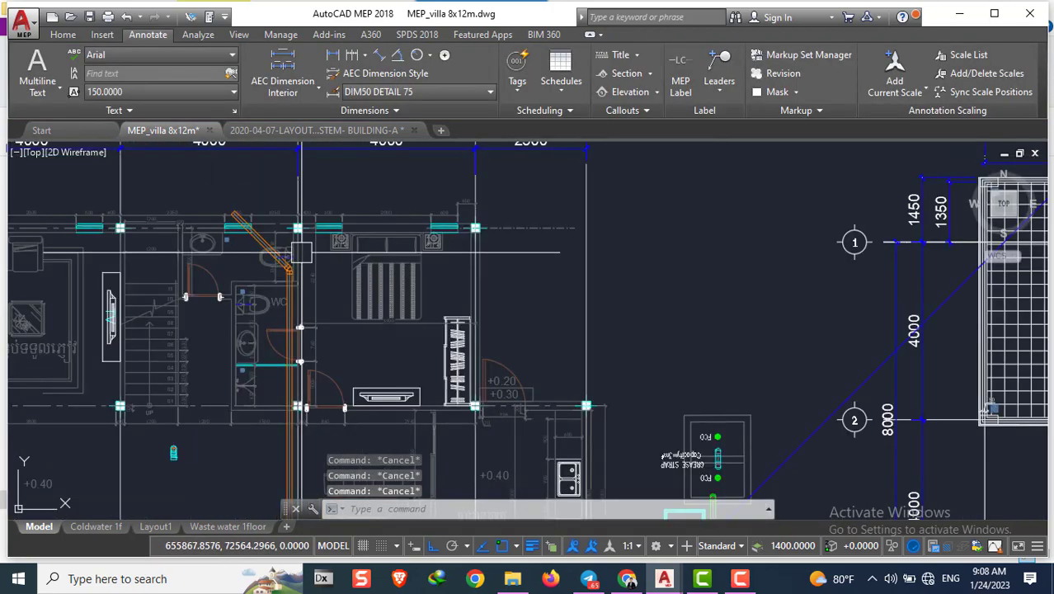
{"action": "scroll", "coordinate": [430, 349], "scroll_direction": "up", "scroll_amount": 2}
{"action": "scroll", "coordinate": [429, 346], "scroll_direction": "down", "scroll_amount": 1}
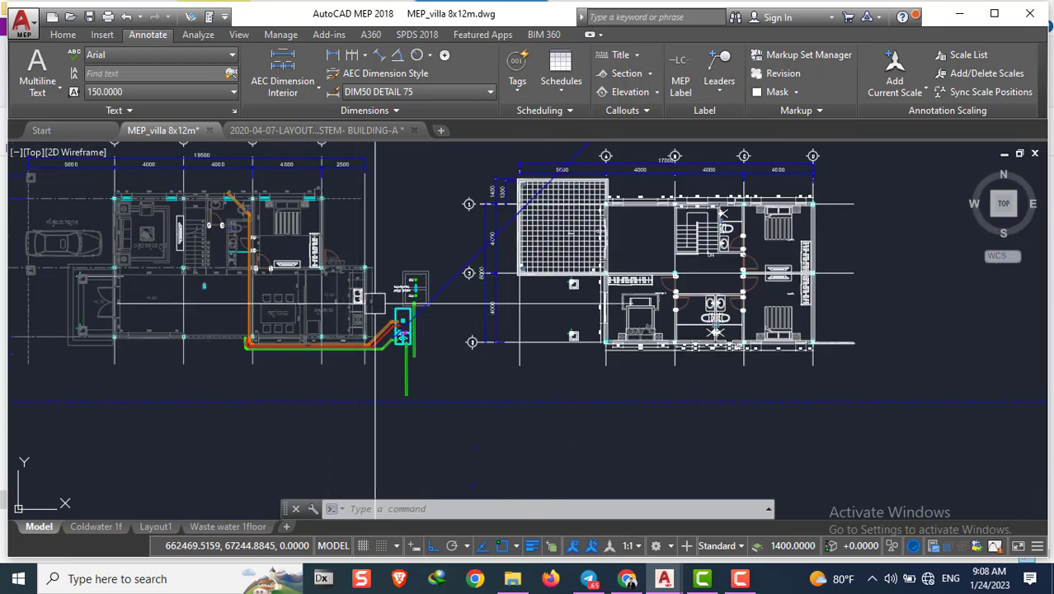
{"action": "scroll", "coordinate": [381, 347], "scroll_direction": "up", "scroll_amount": 3}
{"action": "scroll", "coordinate": [400, 296], "scroll_direction": "down", "scroll_amount": 3}
{"action": "scroll", "coordinate": [402, 296], "scroll_direction": "up", "scroll_amount": 1}
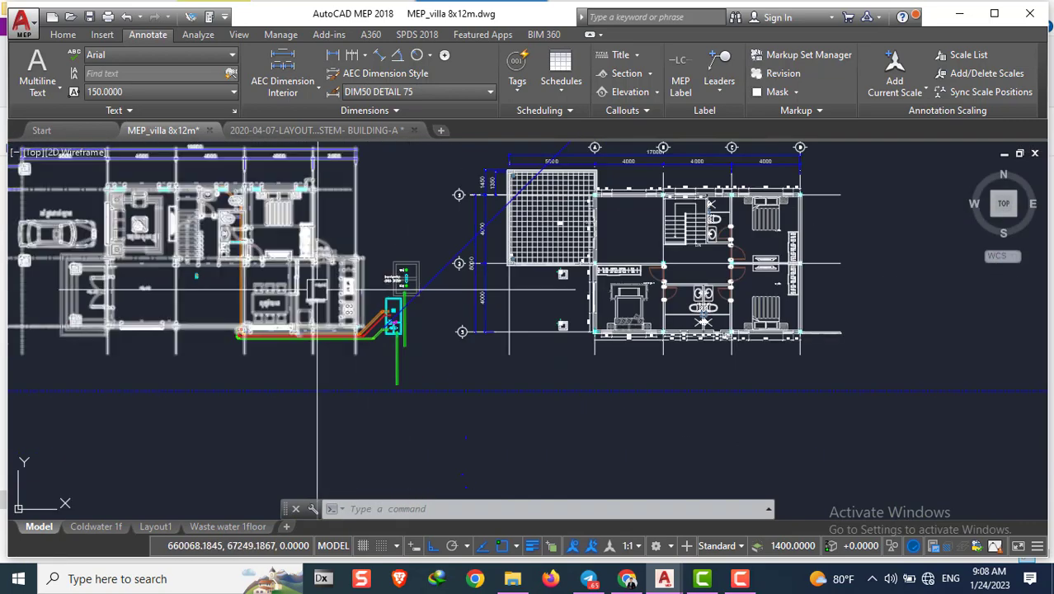
{"action": "scroll", "coordinate": [379, 326], "scroll_direction": "up", "scroll_amount": 2}
{"action": "scroll", "coordinate": [494, 283], "scroll_direction": "down", "scroll_amount": 3}
{"action": "middle_click_drag", "start_coordinate": [494, 283], "coordinate": [387, 248]}
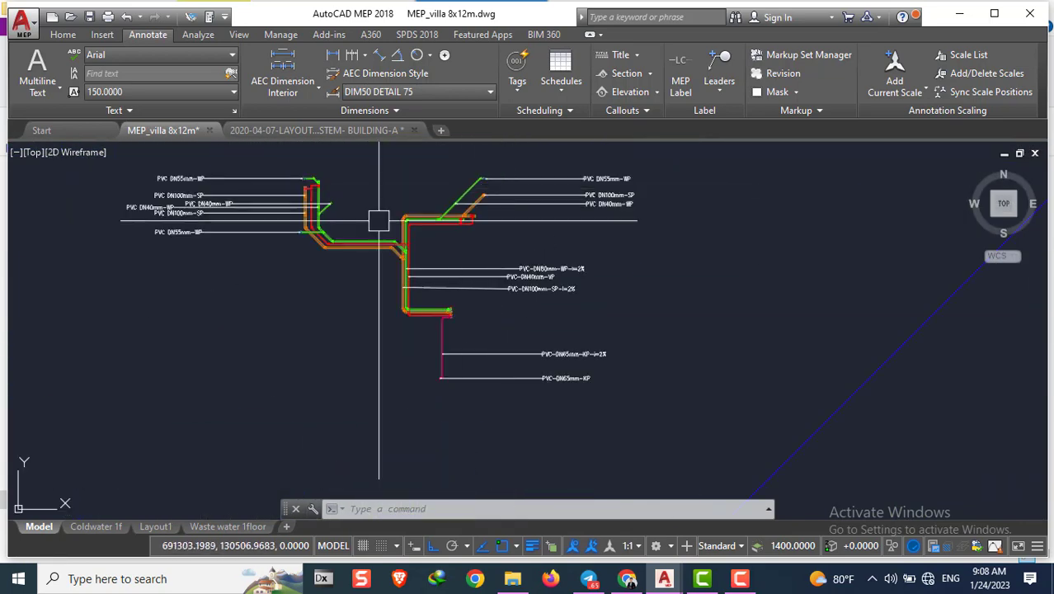
{"action": "scroll", "coordinate": [373, 356], "scroll_direction": "up", "scroll_amount": 2}
{"action": "scroll", "coordinate": [373, 356], "scroll_direction": "up", "scroll_amount": 1}
{"action": "scroll", "coordinate": [388, 347], "scroll_direction": "up", "scroll_amount": 1}
{"action": "scroll", "coordinate": [454, 329], "scroll_direction": "down", "scroll_amount": 2}
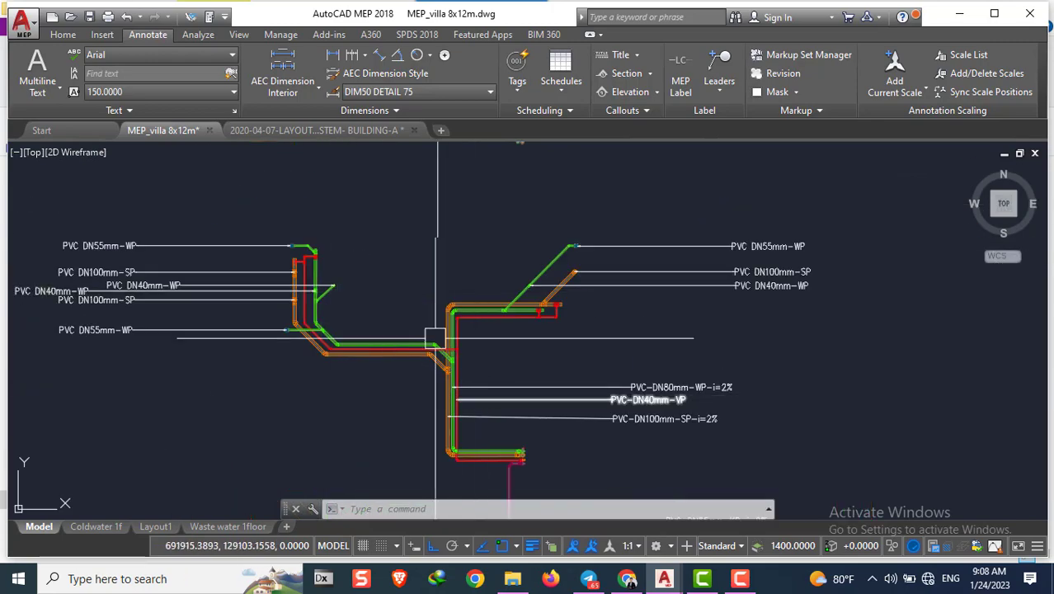
{"action": "scroll", "coordinate": [494, 293], "scroll_direction": "up", "scroll_amount": 2}
{"action": "mouse_move", "coordinate": [495, 292]}
{"action": "middle_mouse_down"}
{"action": "mouse_move", "coordinate": [567, 169]}
{"action": "mouse_move", "coordinate": [204, 369]}
{"action": "mouse_move", "coordinate": [328, 324]}
{"action": "middle_mouse_up"}
{"action": "scroll", "coordinate": [567, 169], "scroll_direction": "down", "scroll_amount": 2}
{"action": "scroll", "coordinate": [195, 345], "scroll_direction": "up", "scroll_amount": 2}
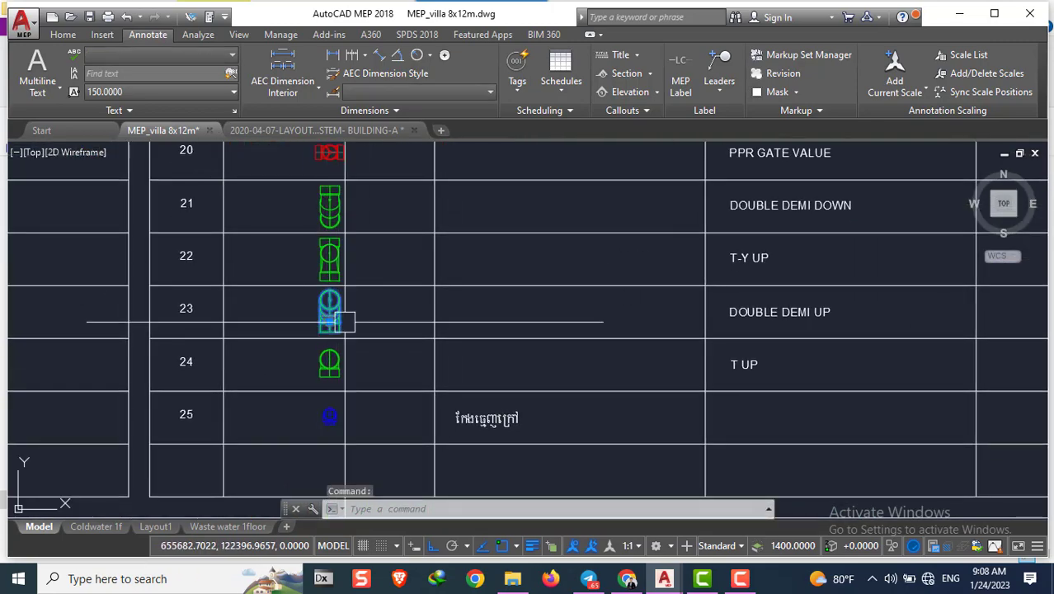
Copy the legend's DOUBLE DEMI UP fitting symbol onto the WC riser
{"action": "type", "text": "co"}
{"action": "key", "text": "Return"}
{"action": "scroll", "coordinate": [336, 321], "scroll_direction": "up", "scroll_amount": 3}
{"action": "left_click", "coordinate": [333, 321]}
{"action": "scroll", "coordinate": [334, 322], "scroll_direction": "down", "scroll_amount": 6}
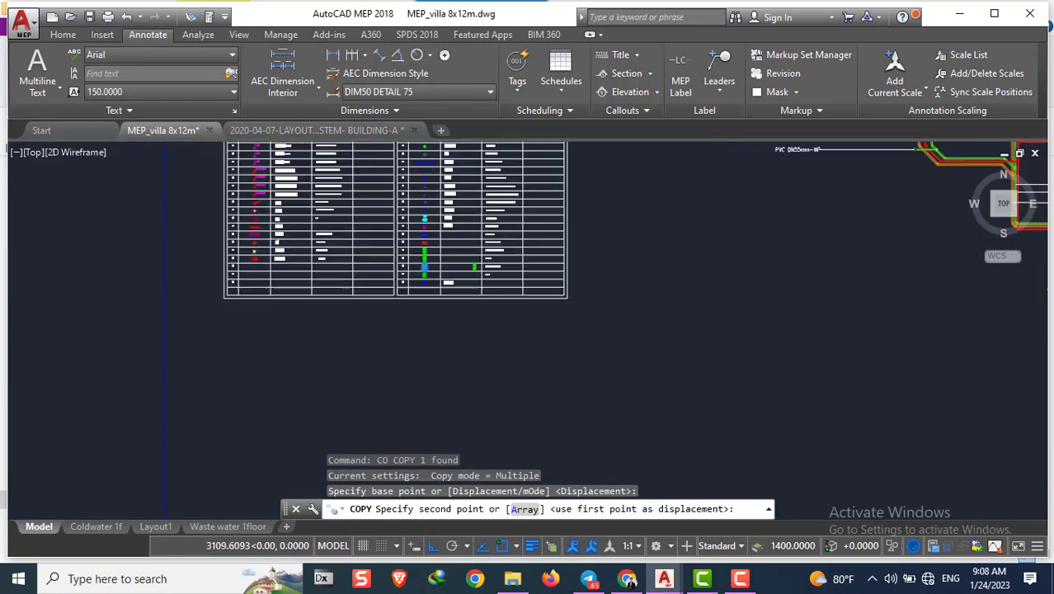
{"action": "scroll", "coordinate": [471, 353], "scroll_direction": "down", "scroll_amount": 3}
{"action": "scroll", "coordinate": [369, 236], "scroll_direction": "up", "scroll_amount": 3}
{"action": "scroll", "coordinate": [447, 207], "scroll_direction": "up", "scroll_amount": 2}
{"action": "scroll", "coordinate": [420, 241], "scroll_direction": "up", "scroll_amount": 2}
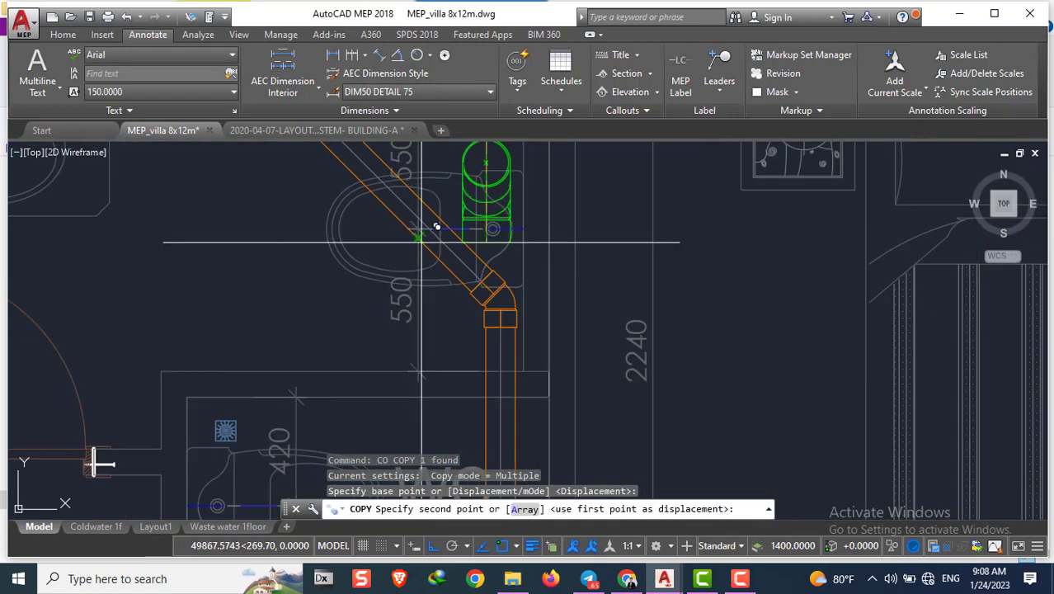
{"action": "scroll", "coordinate": [418, 228], "scroll_direction": "down", "scroll_amount": 1}
{"action": "scroll", "coordinate": [412, 219], "scroll_direction": "up", "scroll_amount": 1}
{"action": "key", "text": "Escape"}
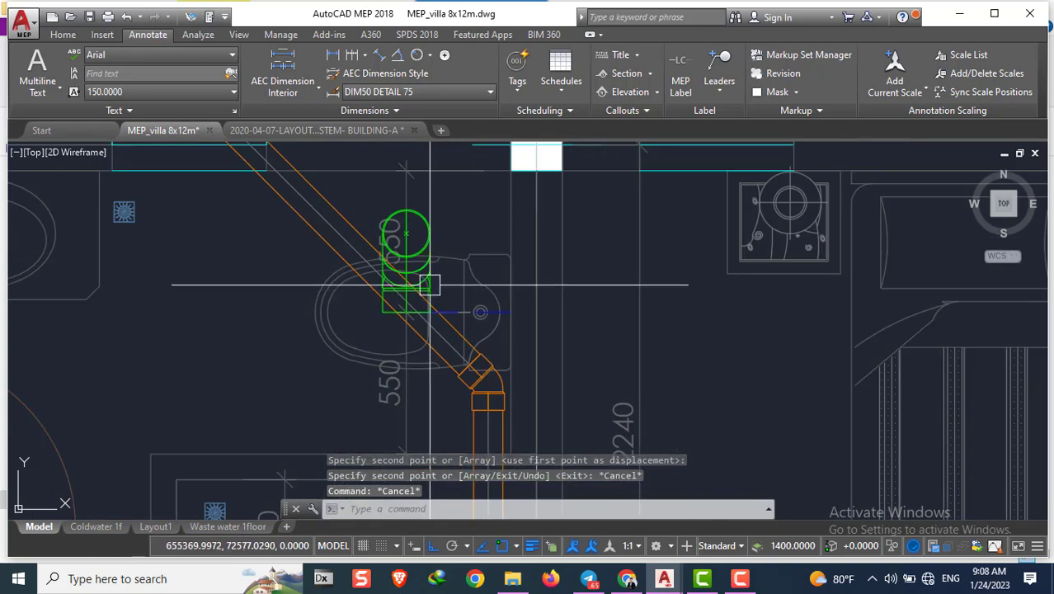
{"action": "type", "text": "ro"}
{"action": "key", "text": "Return"}
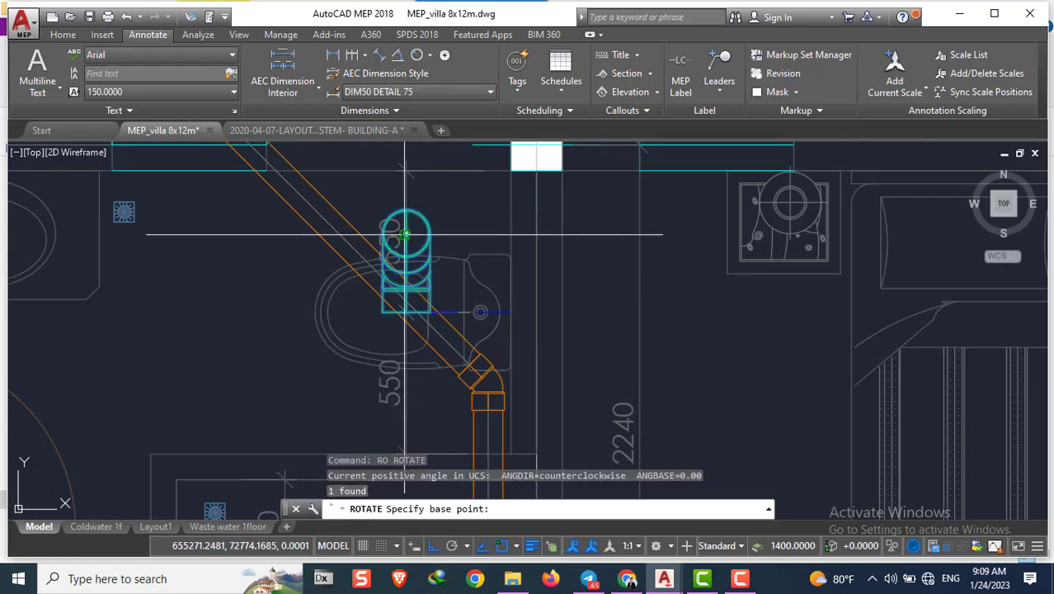
Rotate the copied fitting 45° about its circle's centre
{"action": "left_click", "coordinate": [405, 234]}
{"action": "type", "text": "45"}
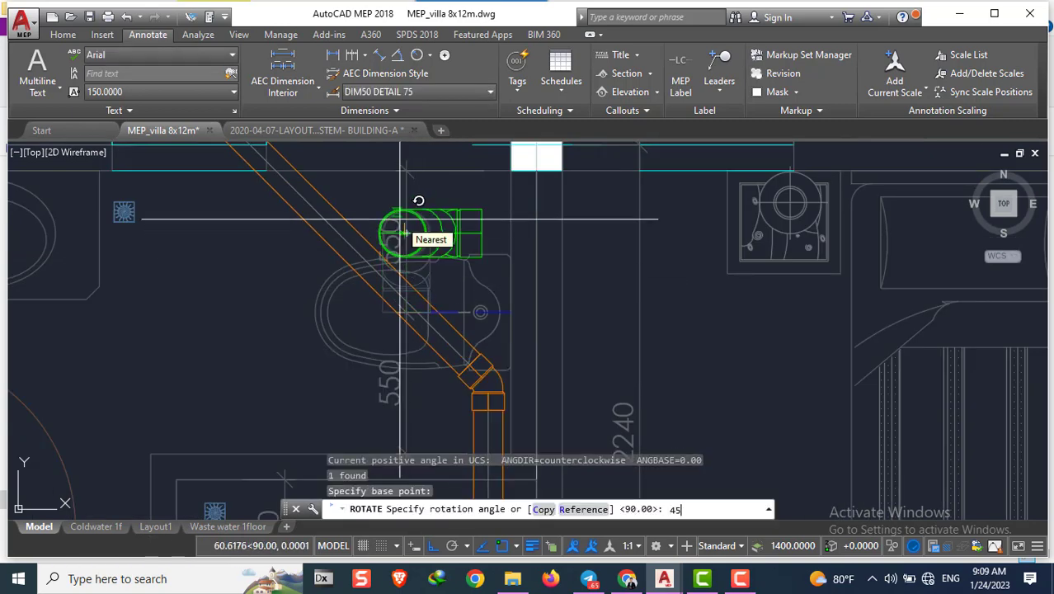
{"action": "key", "text": "Return"}
{"action": "left_click", "coordinate": [424, 243]}
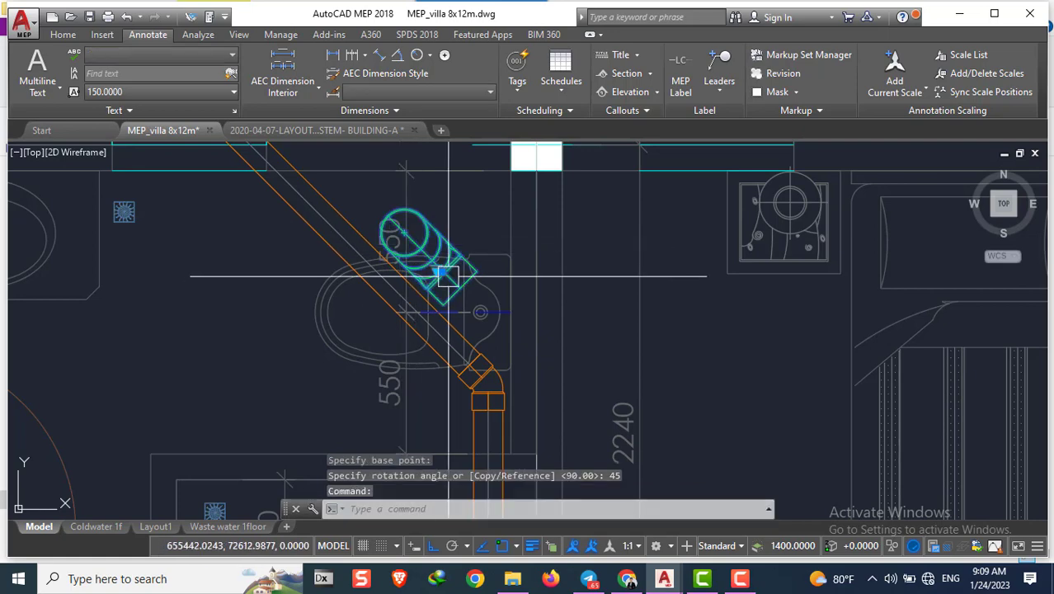
{"action": "left_click", "coordinate": [436, 272]}
{"action": "key", "text": "Escape"}
{"action": "key", "text": "Escape"}
{"action": "type", "text": "m"}
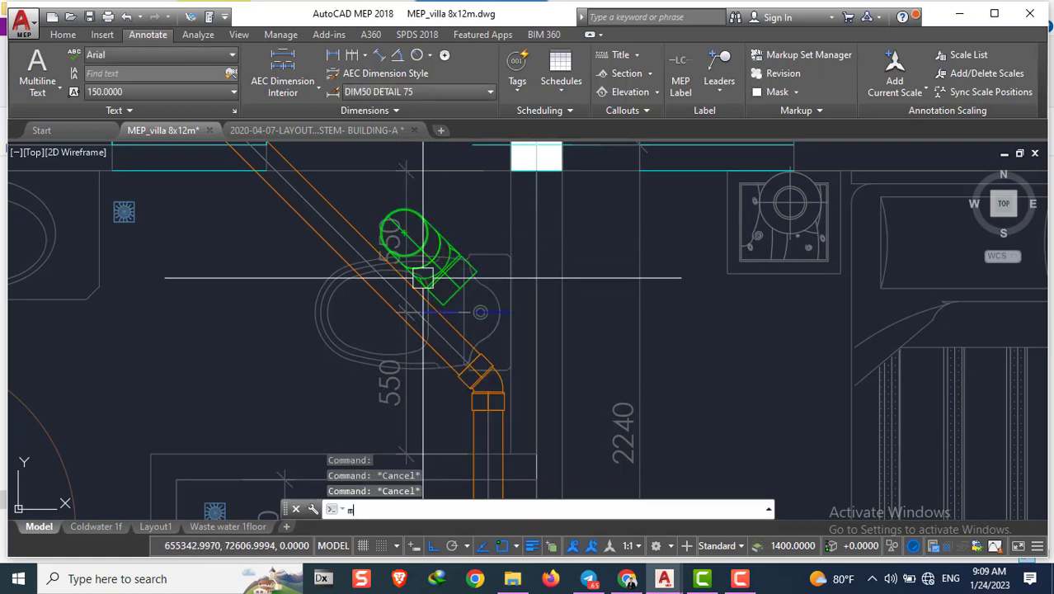
Match the green fitting's properties to the orange pipe using MA
{"action": "type", "text": "MA"}
{"action": "key", "text": "Return"}
{"action": "left_click", "coordinate": [338, 230]}
{"action": "left_click", "coordinate": [408, 231]}
{"action": "key", "text": "Escape"}
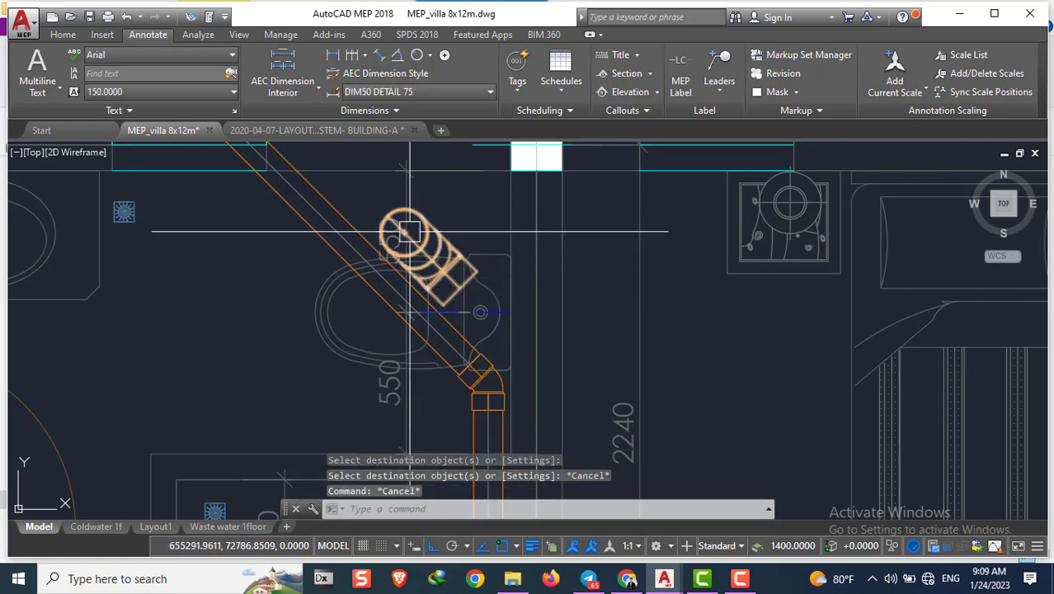
After two abandoned moves, begin aligning the fitting to the diagonal orange pipe
{"action": "type", "text": "m"}
{"action": "key", "text": "Return"}
{"action": "key", "text": "Escape"}
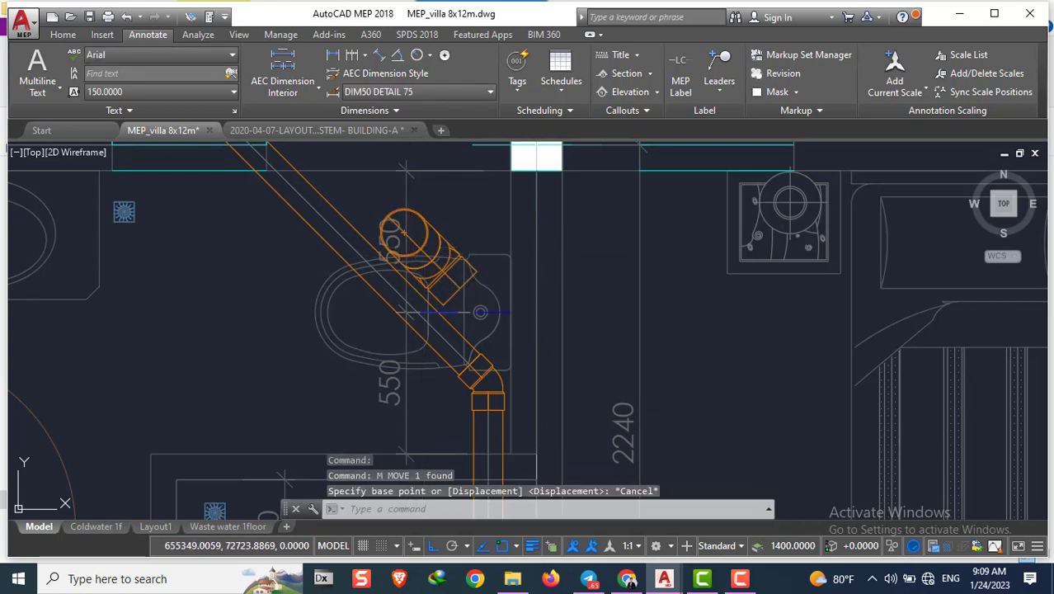
{"action": "scroll", "coordinate": [404, 171], "scroll_direction": "down", "scroll_amount": 3}
{"action": "scroll", "coordinate": [404, 170], "scroll_direction": "down", "scroll_amount": 3}
{"action": "key", "text": "Escape"}
{"action": "key", "text": "Escape"}
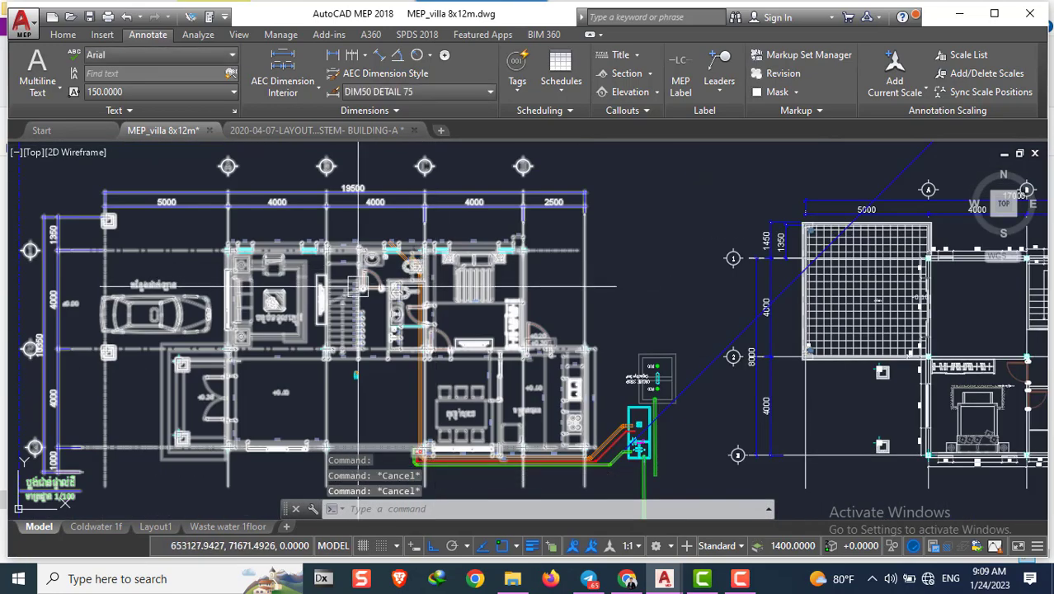
{"action": "scroll", "coordinate": [358, 286], "scroll_direction": "down", "scroll_amount": 3}
{"action": "scroll", "coordinate": [527, 303], "scroll_direction": "up", "scroll_amount": 3}
{"action": "scroll", "coordinate": [577, 216], "scroll_direction": "up", "scroll_amount": 3}
{"action": "scroll", "coordinate": [646, 204], "scroll_direction": "down", "scroll_amount": 2}
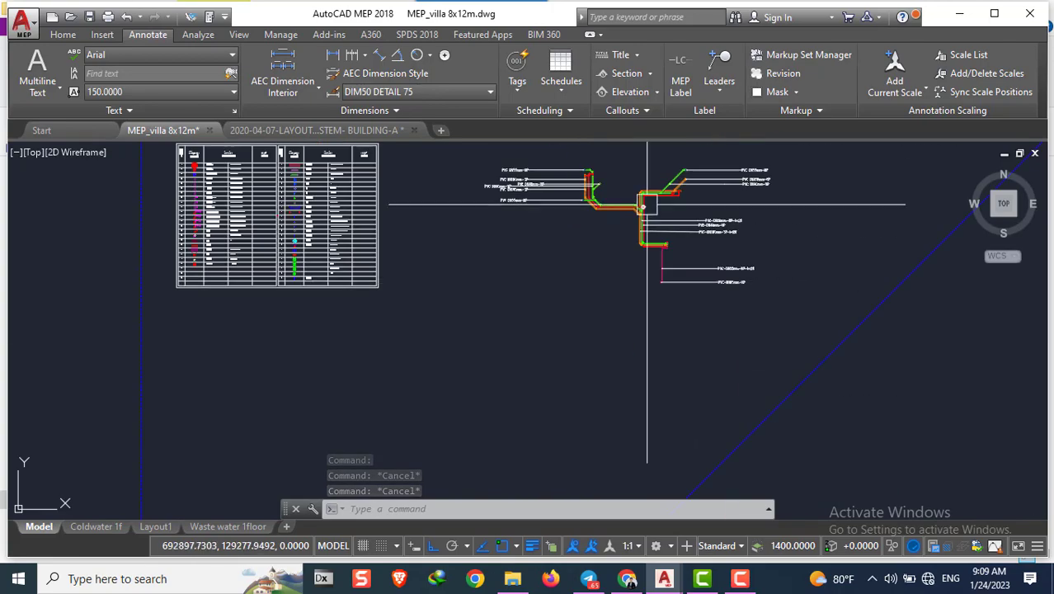
{"action": "scroll", "coordinate": [480, 376], "scroll_direction": "down", "scroll_amount": 3}
{"action": "scroll", "coordinate": [480, 313], "scroll_direction": "up", "scroll_amount": 8}
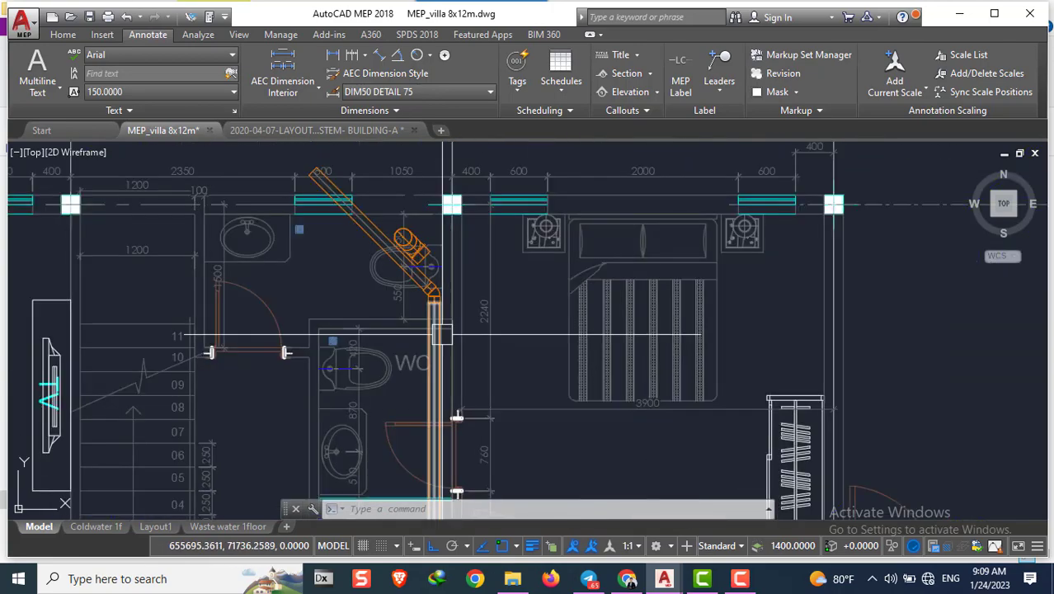
{"action": "type", "text": "m"}
{"action": "key", "text": "Return"}
{"action": "left_click", "coordinate": [419, 238]}
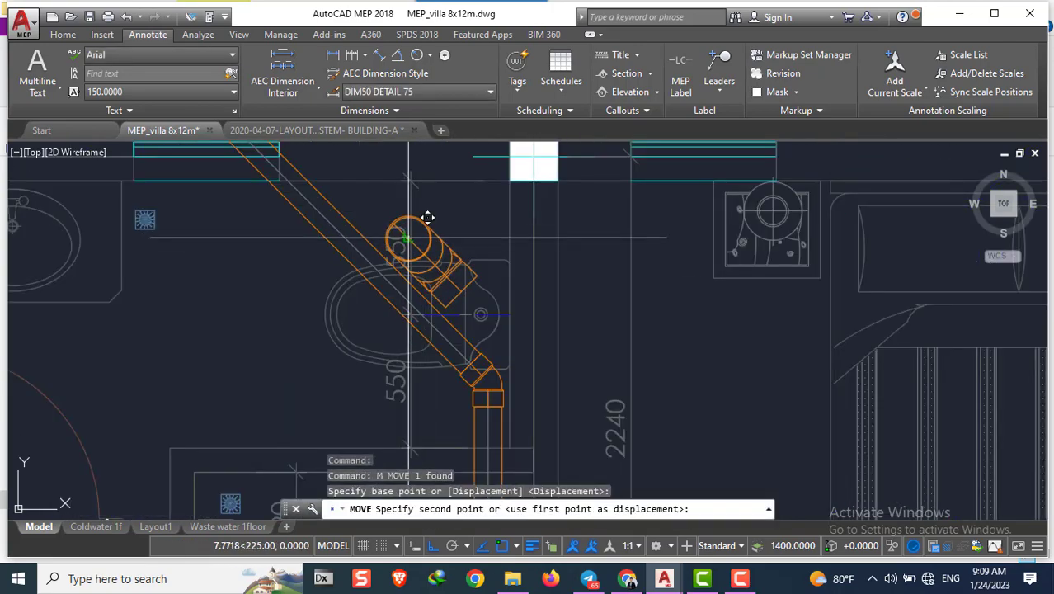
{"action": "key", "text": "Escape"}
{"action": "key", "text": "Escape"}
{"action": "scroll", "coordinate": [479, 330], "scroll_direction": "up", "scroll_amount": 3}
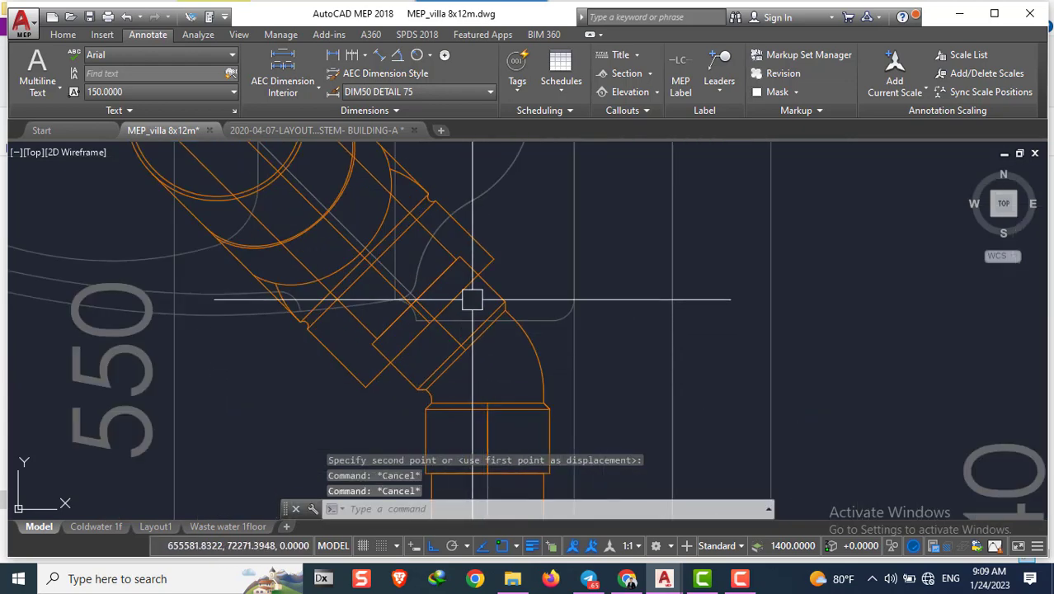
{"action": "type", "text": "al"}
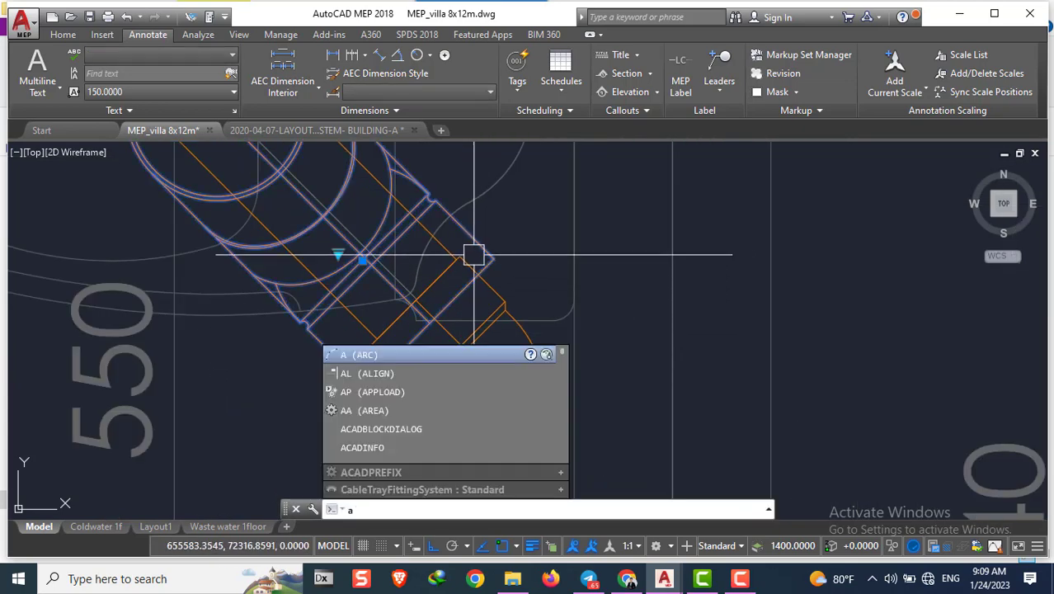
{"action": "key", "text": "Return"}
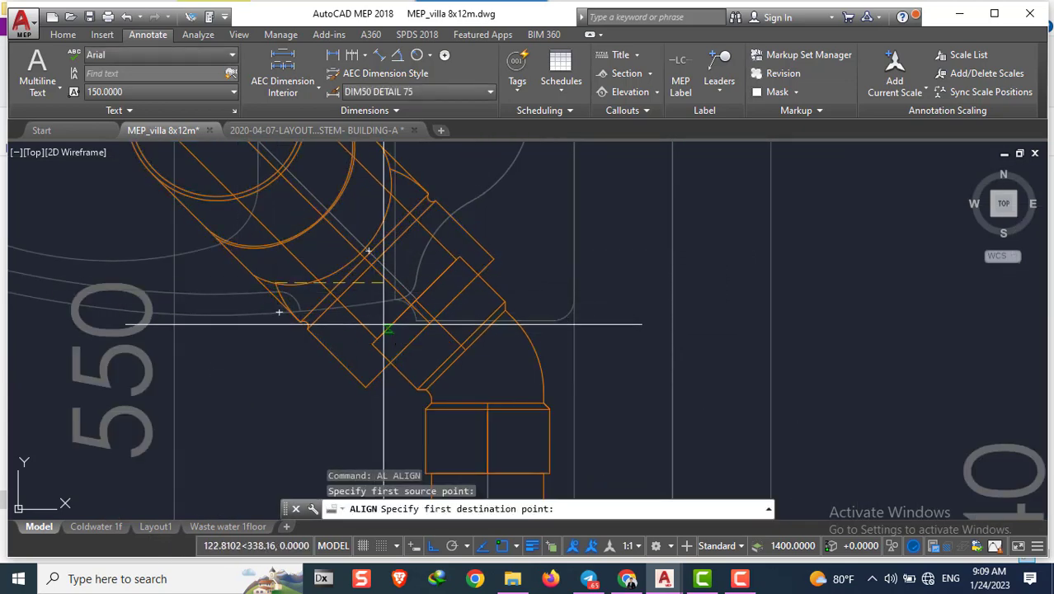
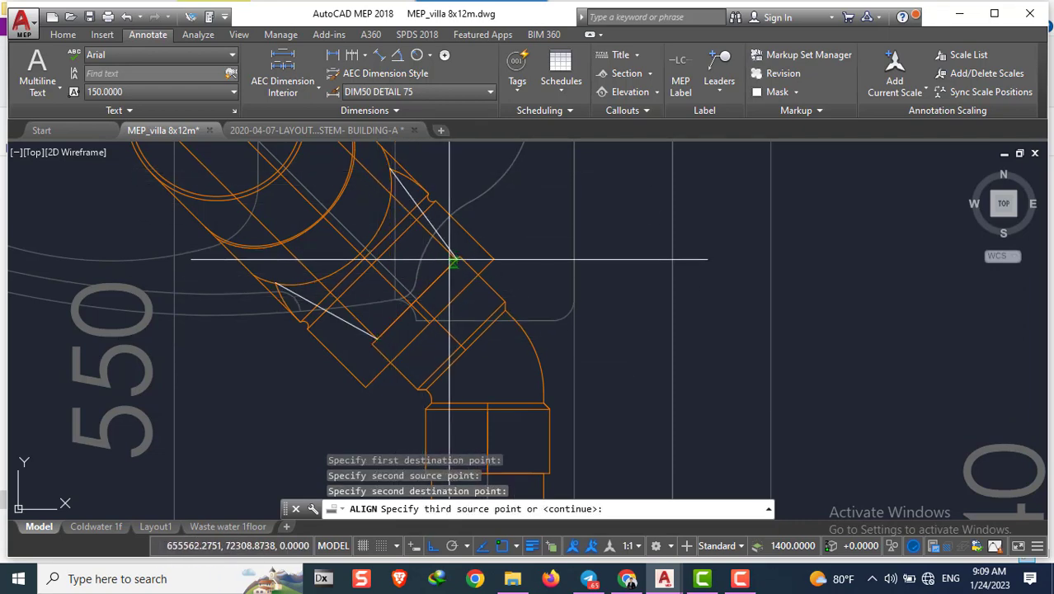
Confirm the realignment of the angled fitting at the WC outlet
{"action": "key", "text": "Return"}
{"action": "scroll", "coordinate": [448, 268], "scroll_direction": "down", "scroll_amount": 3}
{"action": "key", "text": "Escape"}
{"action": "key", "text": "Escape"}
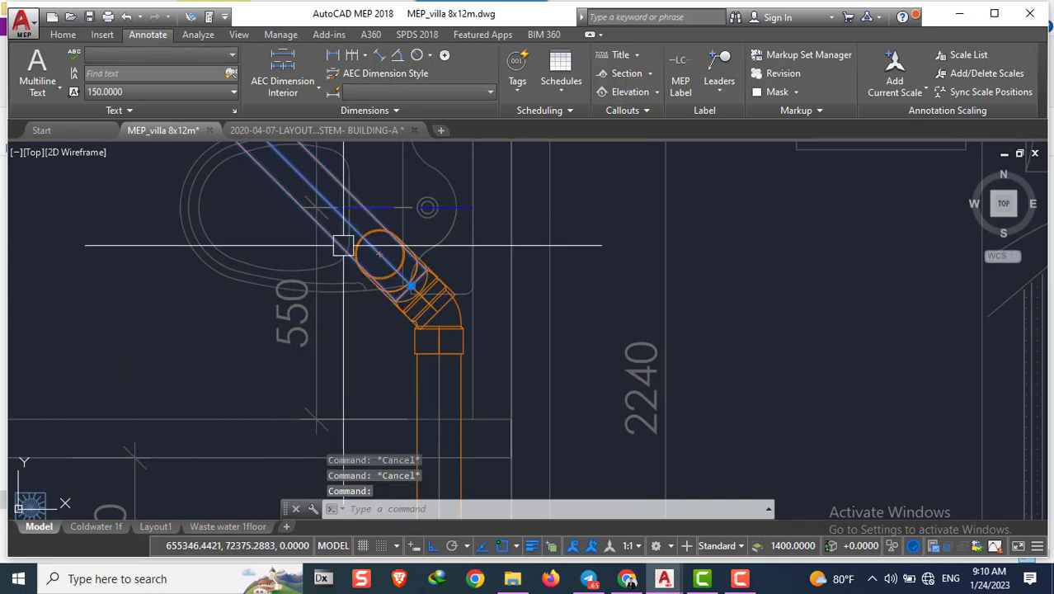
{"action": "scroll", "coordinate": [343, 245], "scroll_direction": "up", "scroll_amount": 3}
{"action": "scroll", "coordinate": [508, 379], "scroll_direction": "down", "scroll_amount": 3}
Start a MOVE of the fitting from a base point, then cancel it
{"action": "type", "text": "m"}
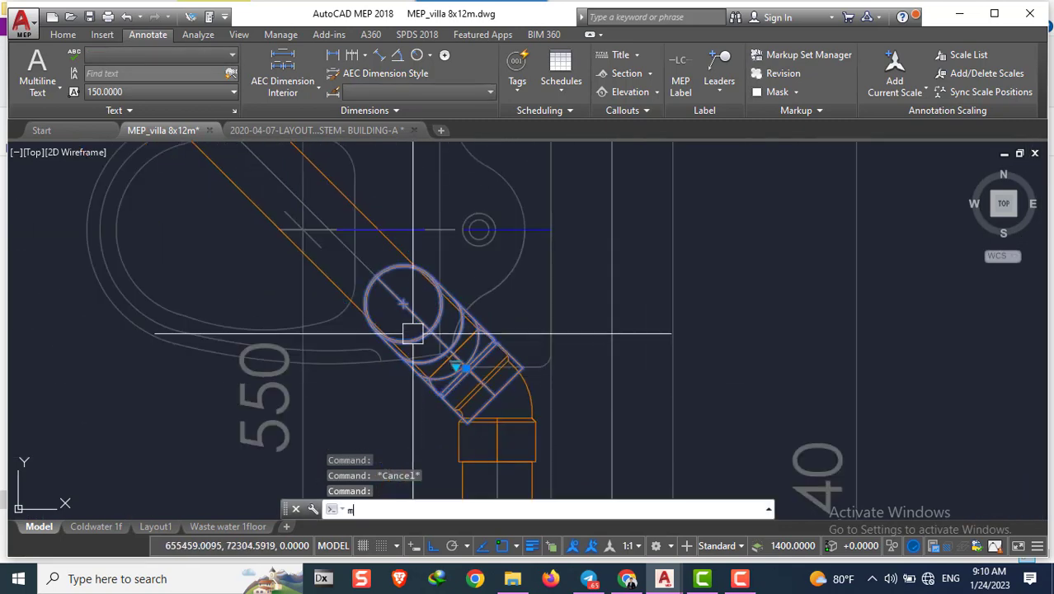
{"action": "left_click", "coordinate": [423, 282]}
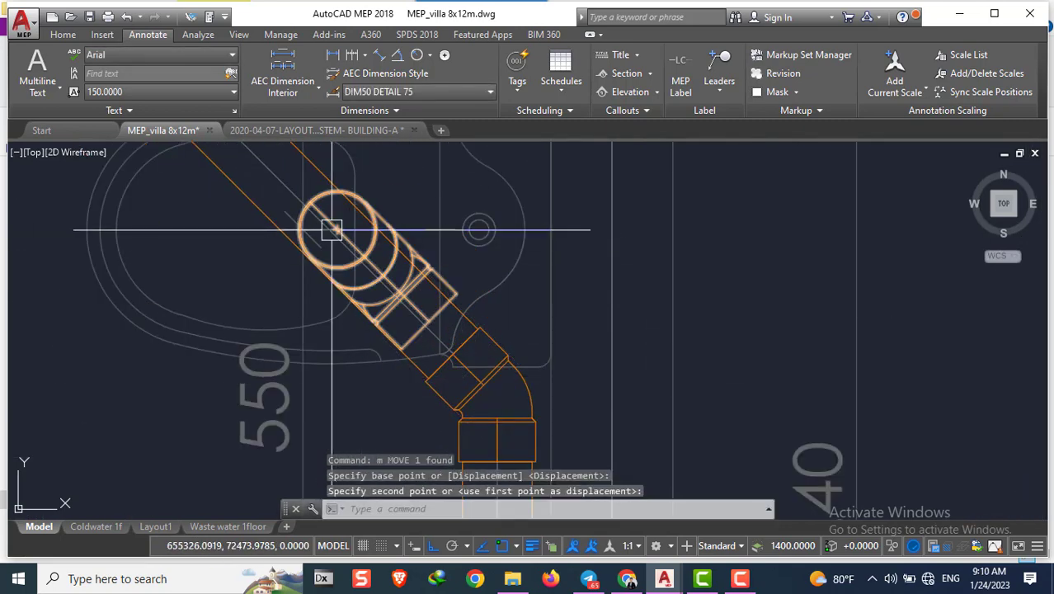
{"action": "scroll", "coordinate": [348, 231], "scroll_direction": "up", "scroll_amount": 3}
{"action": "scroll", "coordinate": [339, 254], "scroll_direction": "down", "scroll_amount": 3}
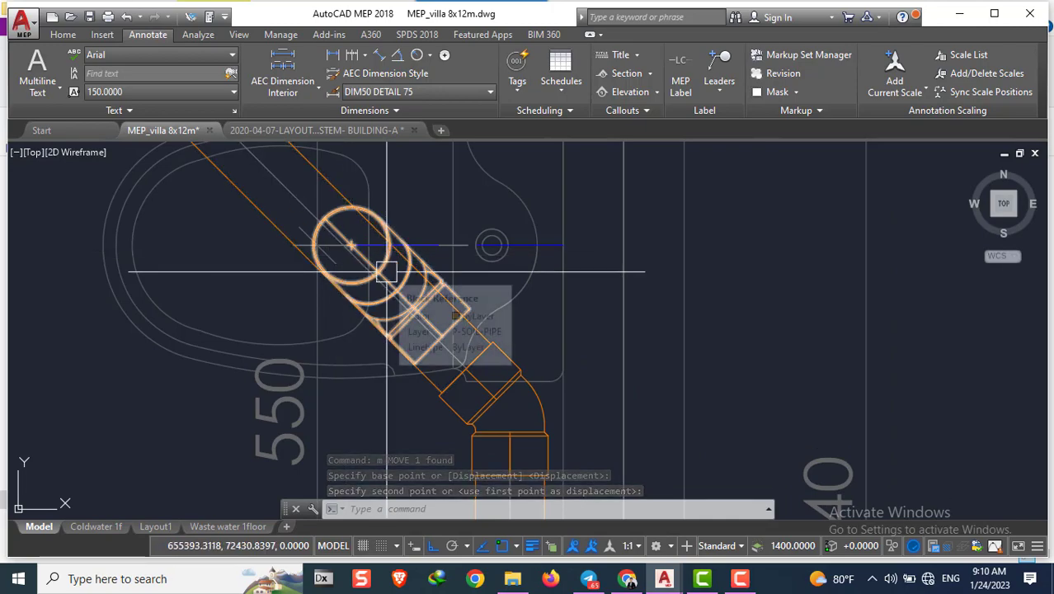
{"action": "scroll", "coordinate": [375, 268], "scroll_direction": "up", "scroll_amount": 3}
{"action": "scroll", "coordinate": [299, 193], "scroll_direction": "up", "scroll_amount": 2}
{"action": "scroll", "coordinate": [409, 245], "scroll_direction": "down", "scroll_amount": 6}
{"action": "key", "text": "Escape"}
{"action": "key", "text": "Escape"}
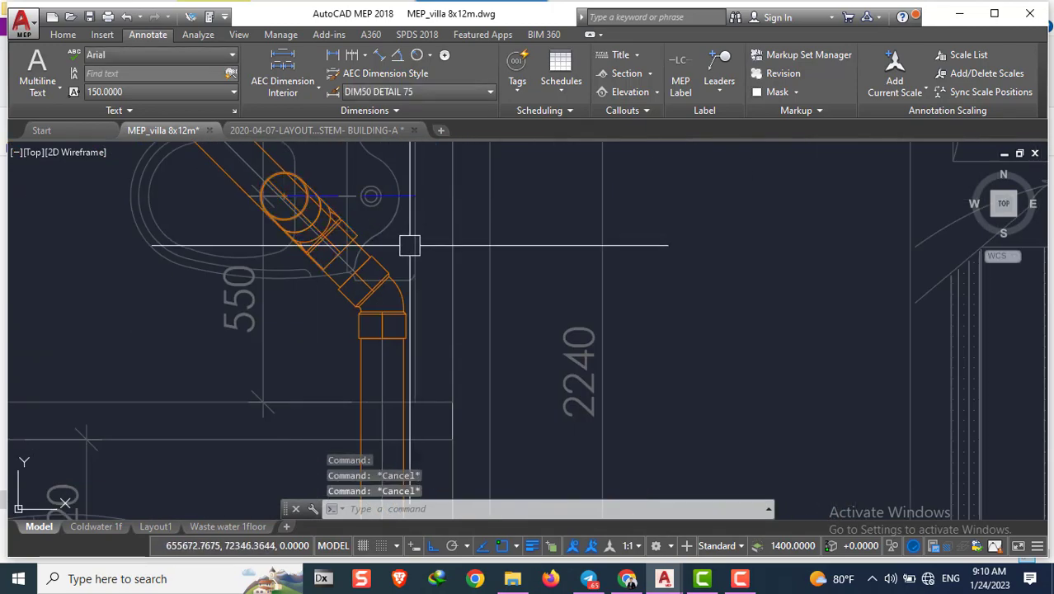
{"action": "scroll", "coordinate": [301, 227], "scroll_direction": "down", "scroll_amount": 3}
Grip-stretch the pipe end to a new endpoint toward the elbow
{"action": "left_click", "coordinate": [294, 196]}
{"action": "scroll", "coordinate": [461, 346], "scroll_direction": "up", "scroll_amount": 3}
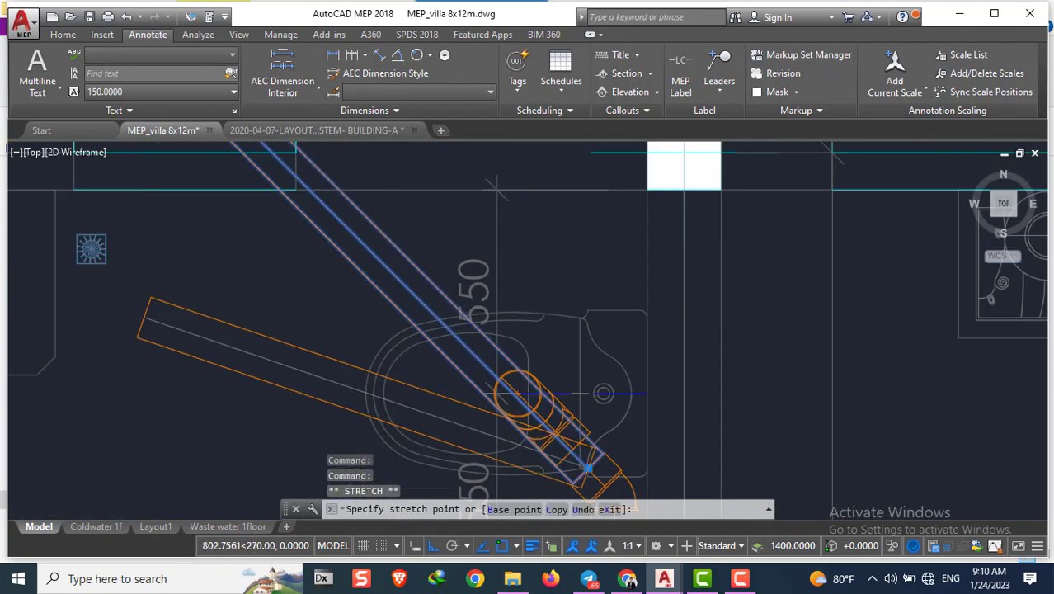
{"action": "scroll", "coordinate": [546, 377], "scroll_direction": "down", "scroll_amount": 3}
{"action": "scroll", "coordinate": [642, 423], "scroll_direction": "up", "scroll_amount": 4}
{"action": "left_click", "coordinate": [639, 437]}
{"action": "scroll", "coordinate": [593, 371], "scroll_direction": "down", "scroll_amount": 4}
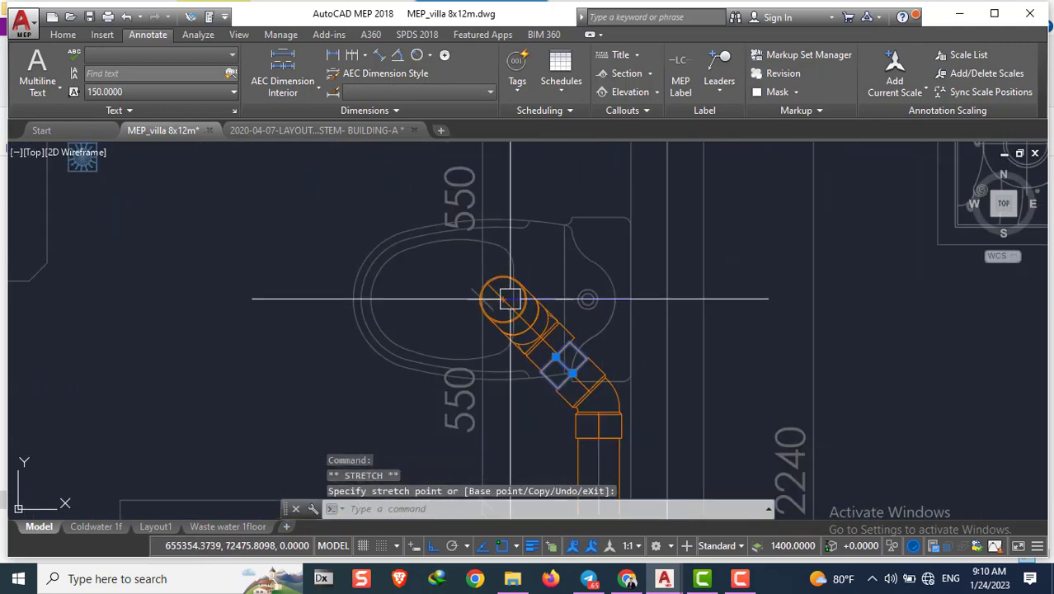
{"action": "scroll", "coordinate": [558, 299], "scroll_direction": "up", "scroll_amount": 5}
{"action": "scroll", "coordinate": [548, 346], "scroll_direction": "down", "scroll_amount": 5}
{"action": "scroll", "coordinate": [536, 313], "scroll_direction": "up", "scroll_amount": 2}
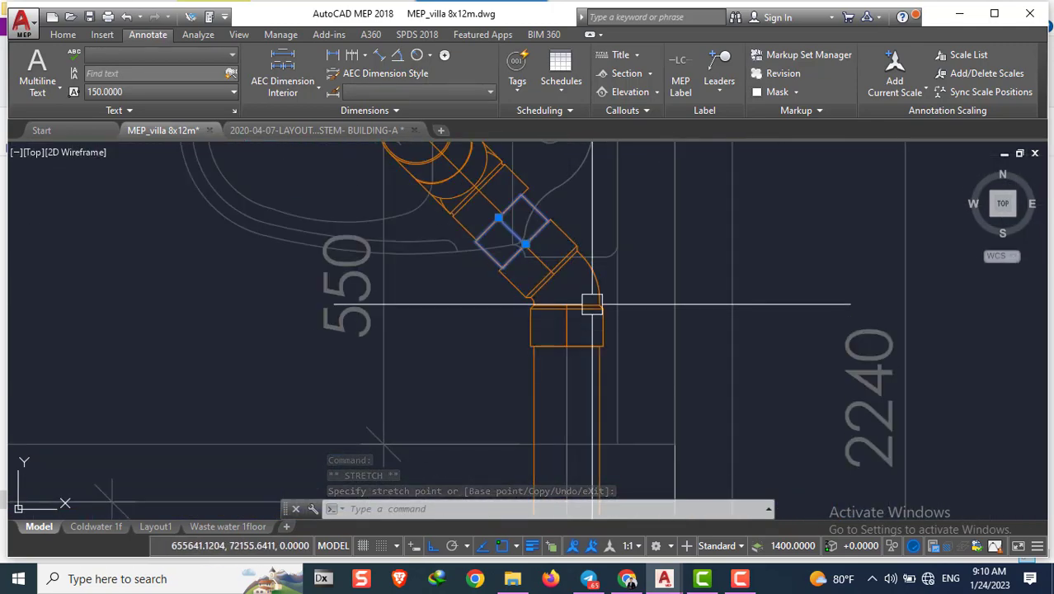
Move the coupling and elbow below the WC so they join the pipe
{"action": "left_click", "coordinate": [525, 243]}
{"action": "type", "text": "m"}
{"action": "key", "text": "Return"}
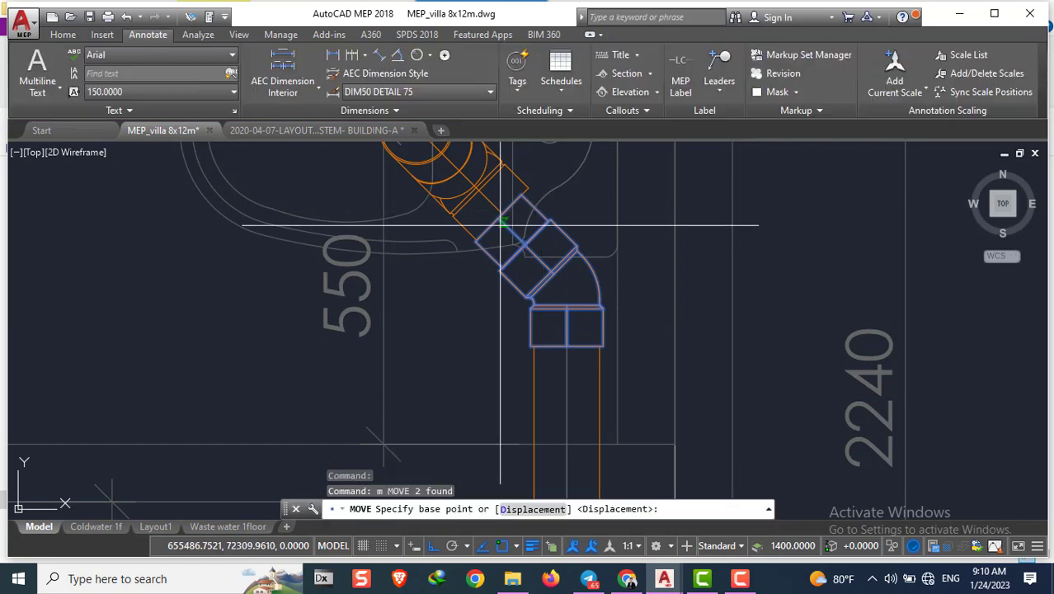
{"action": "scroll", "coordinate": [503, 223], "scroll_direction": "up", "scroll_amount": 2}
{"action": "scroll", "coordinate": [492, 221], "scroll_direction": "up", "scroll_amount": 2}
{"action": "left_click", "coordinate": [491, 221]}
{"action": "scroll", "coordinate": [519, 223], "scroll_direction": "down", "scroll_amount": 3}
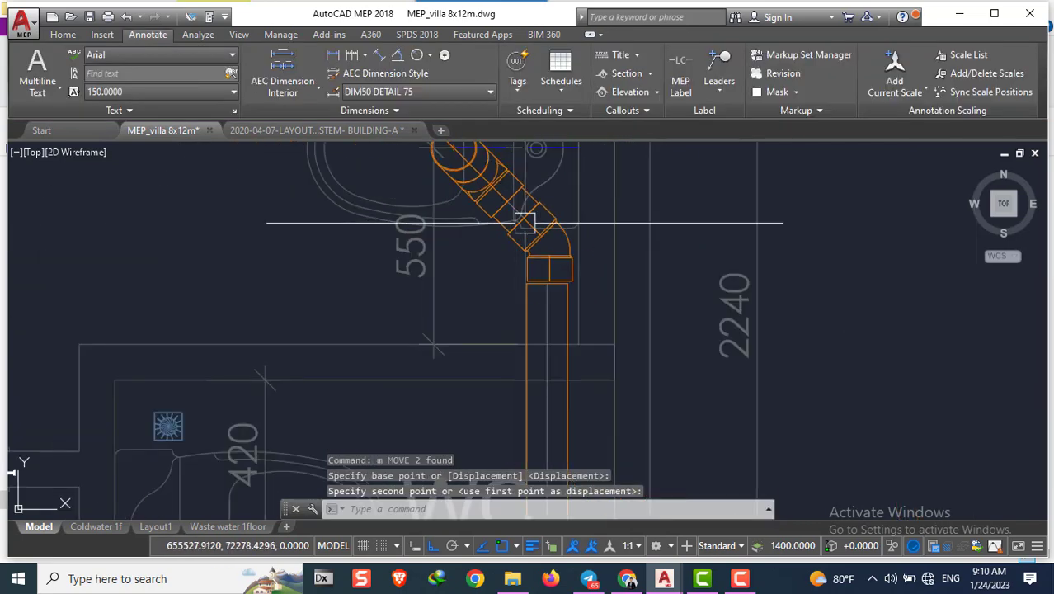
{"action": "scroll", "coordinate": [544, 289], "scroll_direction": "up", "scroll_amount": 3}
{"action": "left_click", "coordinate": [551, 270]}
Grab the vertical pipe's end point, then cancel and clear the selection
{"action": "left_click", "coordinate": [552, 270]}
{"action": "scroll", "coordinate": [495, 264], "scroll_direction": "down", "scroll_amount": 3}
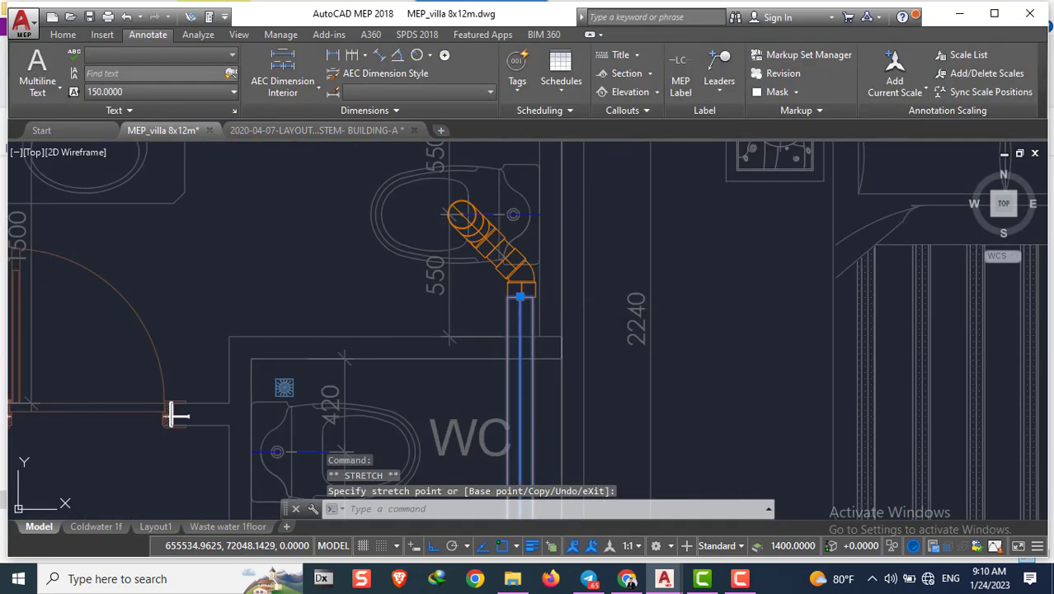
{"action": "scroll", "coordinate": [517, 282], "scroll_direction": "up", "scroll_amount": 3}
{"action": "key", "text": "Escape"}
{"action": "key", "text": "Escape"}
{"action": "key", "text": "Escape"}
{"action": "scroll", "coordinate": [519, 282], "scroll_direction": "down", "scroll_amount": 3}
{"action": "scroll", "coordinate": [527, 218], "scroll_direction": "up", "scroll_amount": 3}
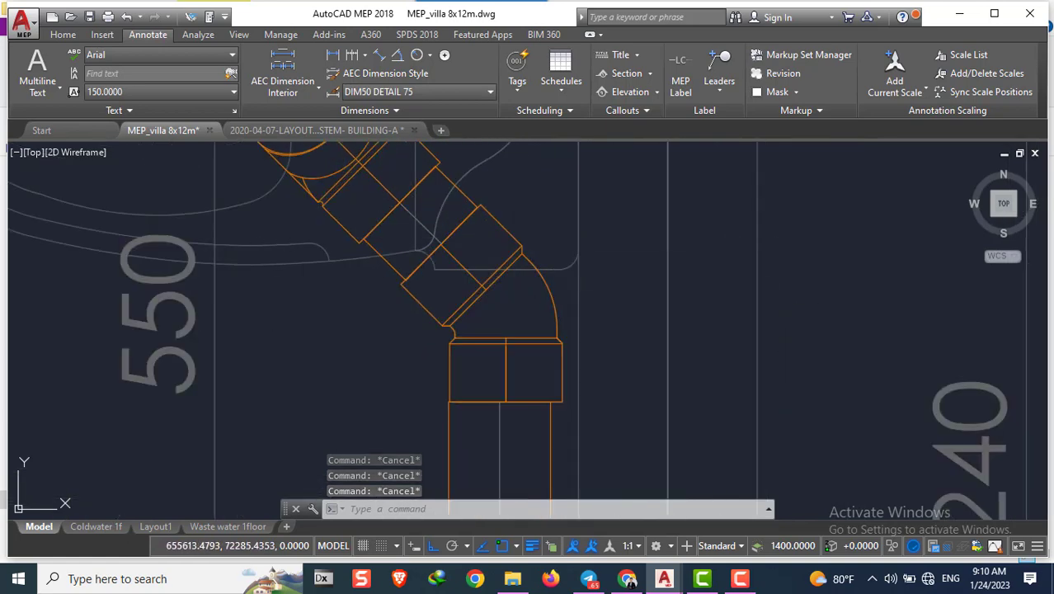
Select the remaining pipe pieces and start a move, then cancel it
{"action": "left_click", "coordinate": [377, 176]}
{"action": "scroll", "coordinate": [412, 224], "scroll_direction": "down", "scroll_amount": 3}
{"action": "type", "text": "m"}
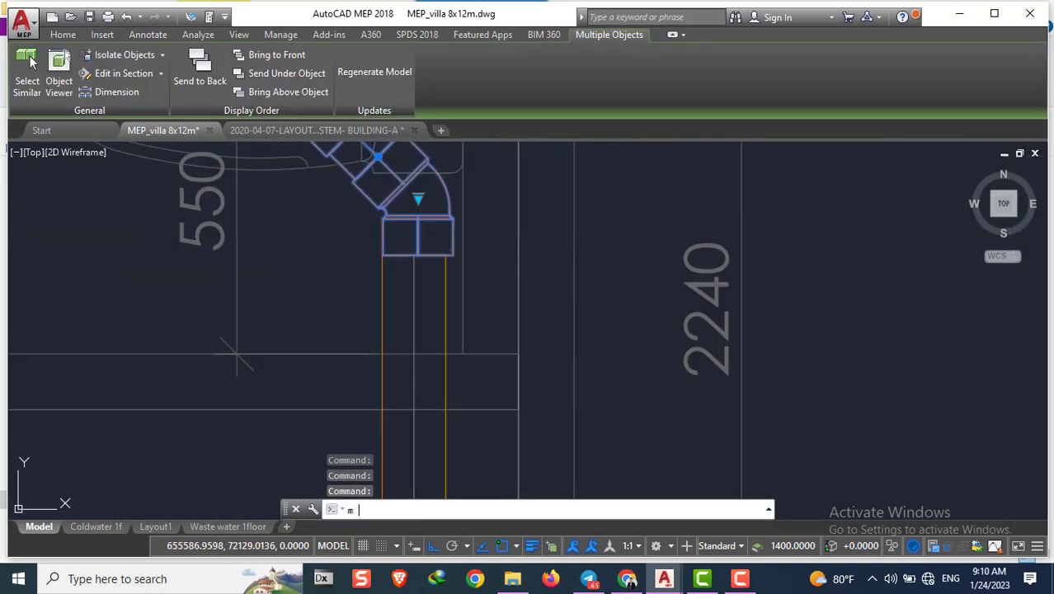
{"action": "key", "text": "Return"}
{"action": "scroll", "coordinate": [424, 256], "scroll_direction": "up", "scroll_amount": 3}
{"action": "scroll", "coordinate": [434, 236], "scroll_direction": "down", "scroll_amount": 3}
{"action": "key", "text": "Escape"}
{"action": "key", "text": "Escape"}
{"action": "key", "text": "Escape"}
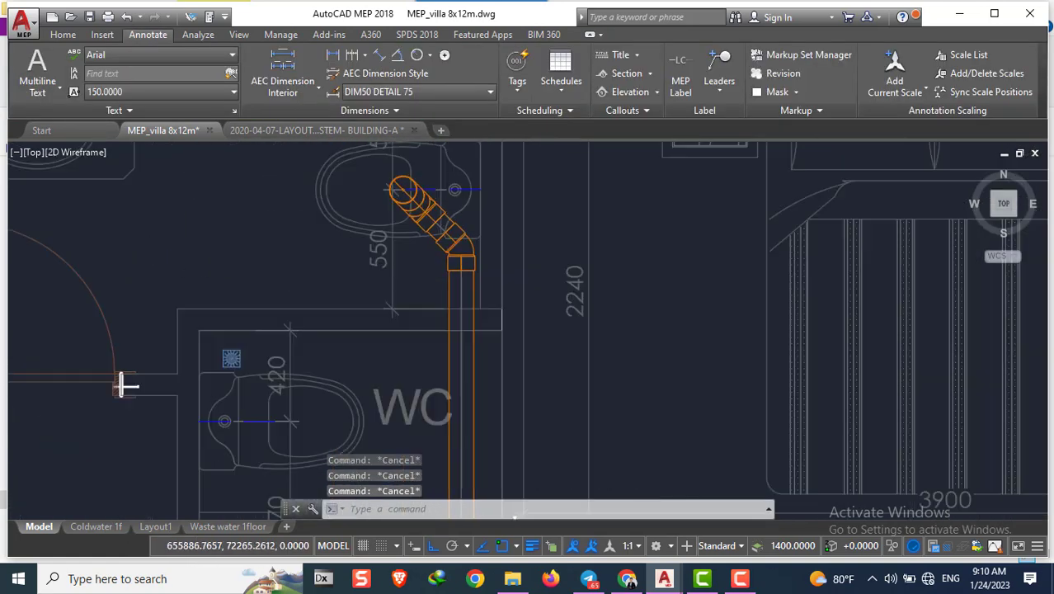
{"action": "scroll", "coordinate": [434, 236], "scroll_direction": "down", "scroll_amount": 3}
Pan and zoom the plan to the horizontal pipe run beside the WC drain
{"action": "mouse_move", "coordinate": [684, 305]}
{"action": "middle_mouse_down"}
{"action": "mouse_move", "coordinate": [605, 216]}
{"action": "mouse_move", "coordinate": [581, 248]}
{"action": "middle_mouse_up"}
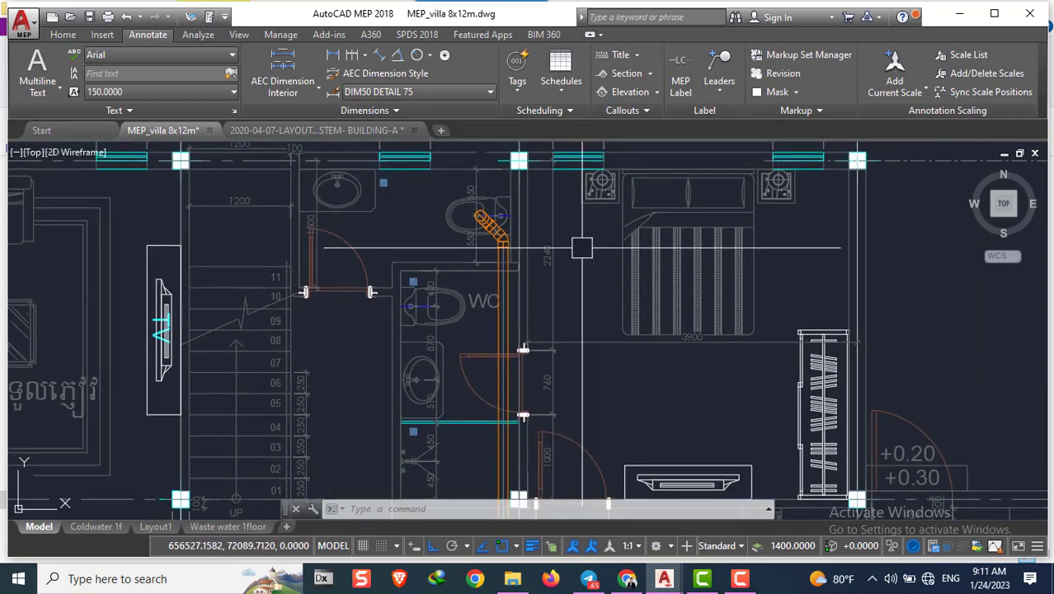
{"action": "scroll", "coordinate": [489, 220], "scroll_direction": "up", "scroll_amount": 2}
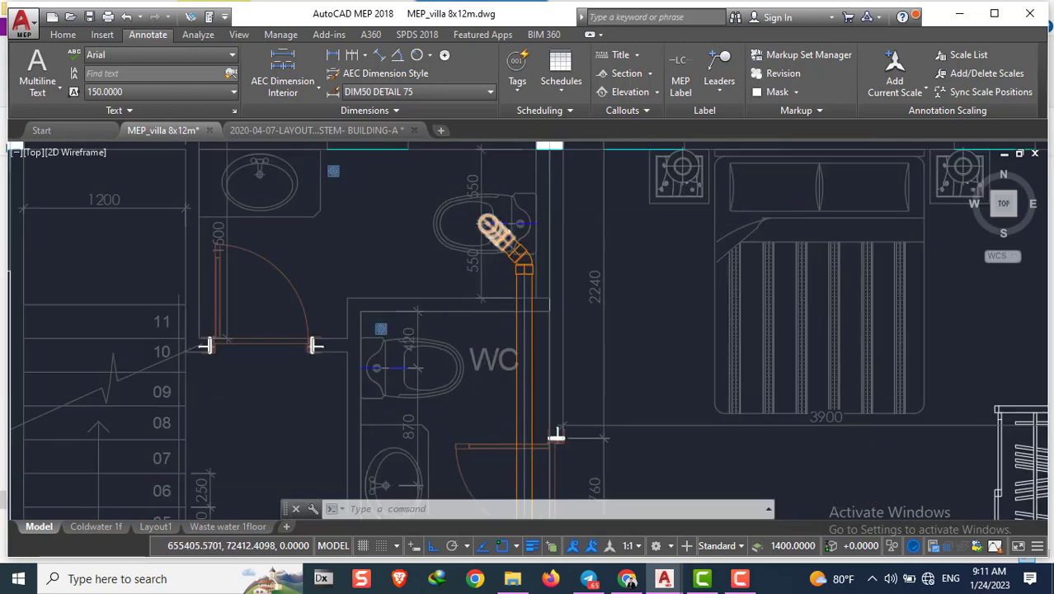
{"action": "scroll", "coordinate": [489, 219], "scroll_direction": "up", "scroll_amount": 2}
{"action": "scroll", "coordinate": [489, 219], "scroll_direction": "down", "scroll_amount": 4}
{"action": "scroll", "coordinate": [489, 220], "scroll_direction": "down", "scroll_amount": 2}
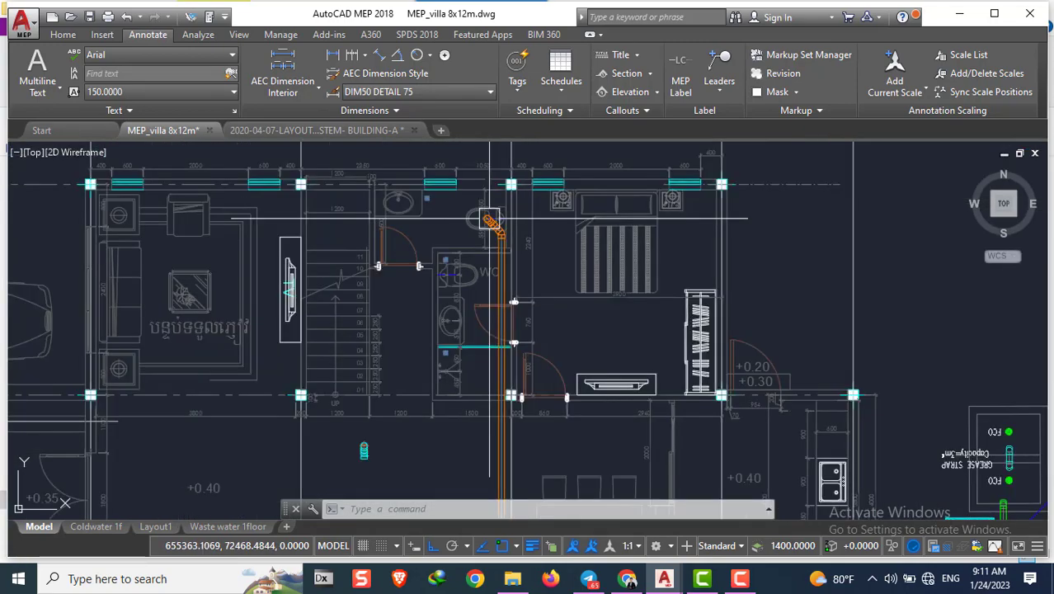
{"action": "scroll", "coordinate": [463, 204], "scroll_direction": "up", "scroll_amount": 4}
{"action": "scroll", "coordinate": [450, 193], "scroll_direction": "down", "scroll_amount": 2}
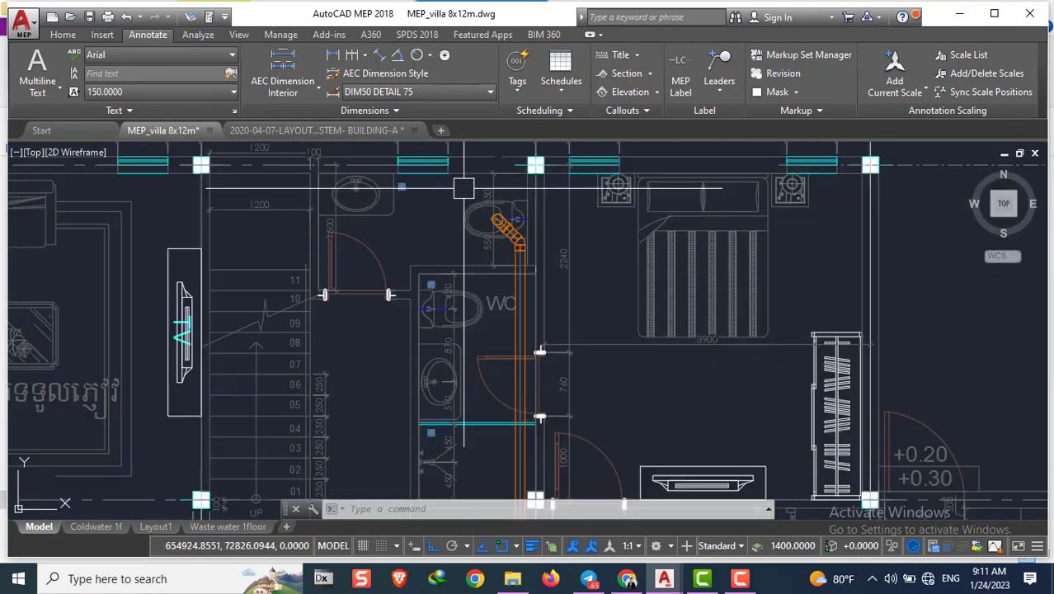
{"action": "scroll", "coordinate": [458, 185], "scroll_direction": "up", "scroll_amount": 2}
{"action": "scroll", "coordinate": [446, 198], "scroll_direction": "down", "scroll_amount": 3}
{"action": "scroll", "coordinate": [428, 345], "scroll_direction": "down", "scroll_amount": 2}
{"action": "scroll", "coordinate": [428, 344], "scroll_direction": "up", "scroll_amount": 6}
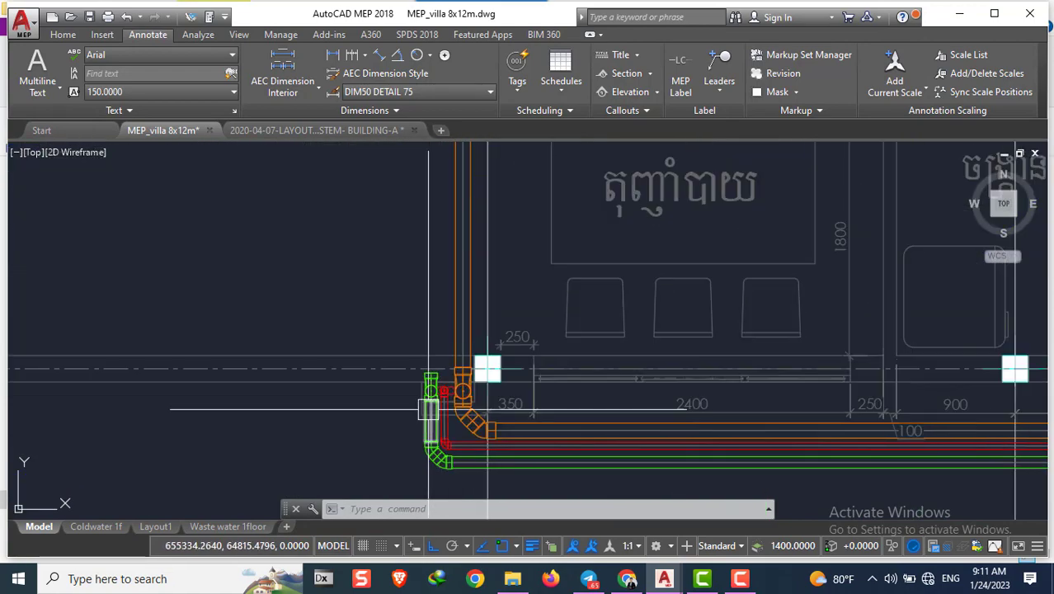
{"action": "scroll", "coordinate": [426, 408], "scroll_direction": "down", "scroll_amount": 1}
{"action": "scroll", "coordinate": [434, 371], "scroll_direction": "down", "scroll_amount": 5}
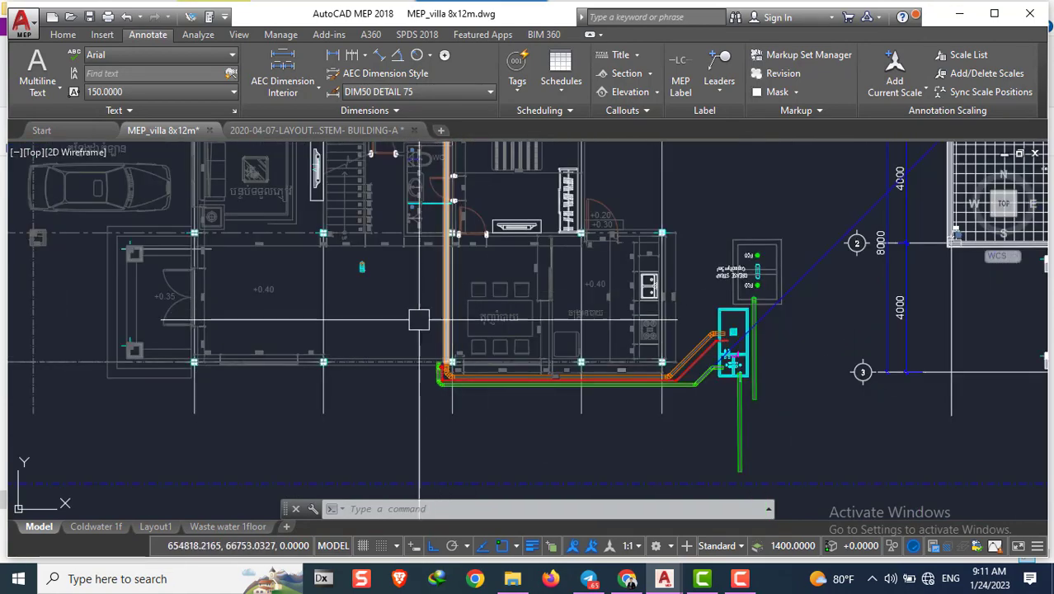
{"action": "scroll", "coordinate": [474, 390], "scroll_direction": "up", "scroll_amount": 6}
Copy the selected horizontal pipe to a new position just below
{"action": "type", "text": "c"}
{"action": "key", "text": "Return"}
{"action": "scroll", "coordinate": [418, 381], "scroll_direction": "up", "scroll_amount": 3}
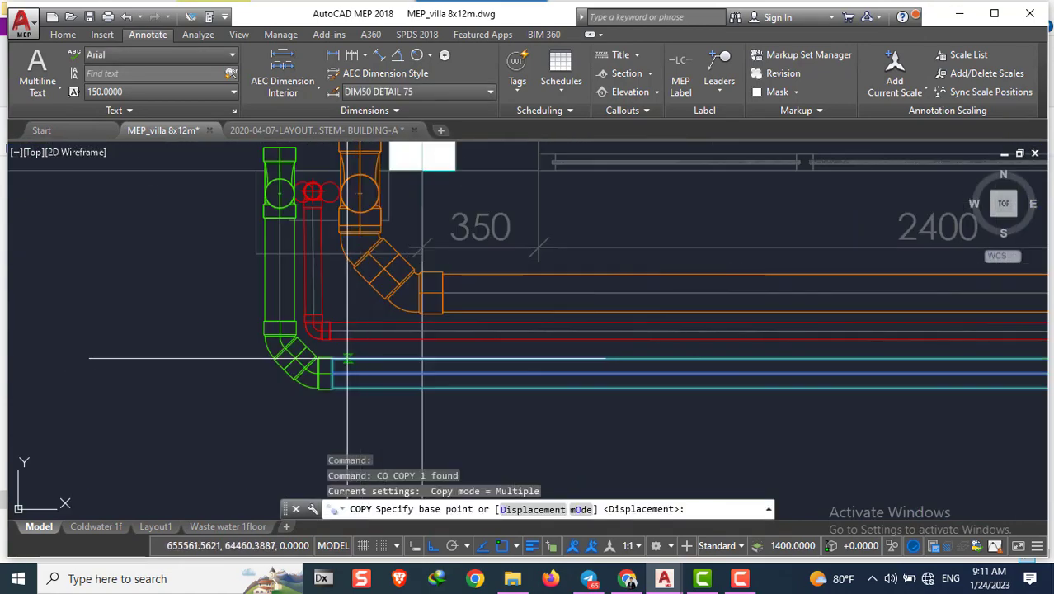
{"action": "left_click", "coordinate": [348, 360]}
{"action": "scroll", "coordinate": [362, 379], "scroll_direction": "down", "scroll_amount": 2}
{"action": "scroll", "coordinate": [381, 392], "scroll_direction": "up", "scroll_amount": 2}
{"action": "left_click", "coordinate": [367, 398]}
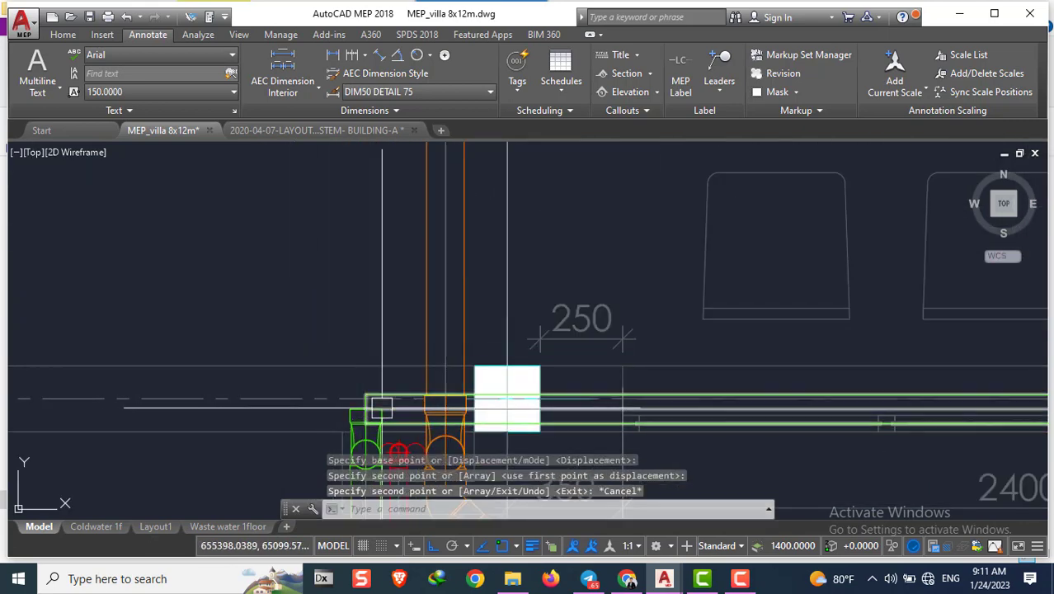
{"action": "key", "text": "Escape"}
Draw a vertical construction ray as a guide for the new pipe
{"action": "type", "text": "ray"}
{"action": "key", "text": "Return"}
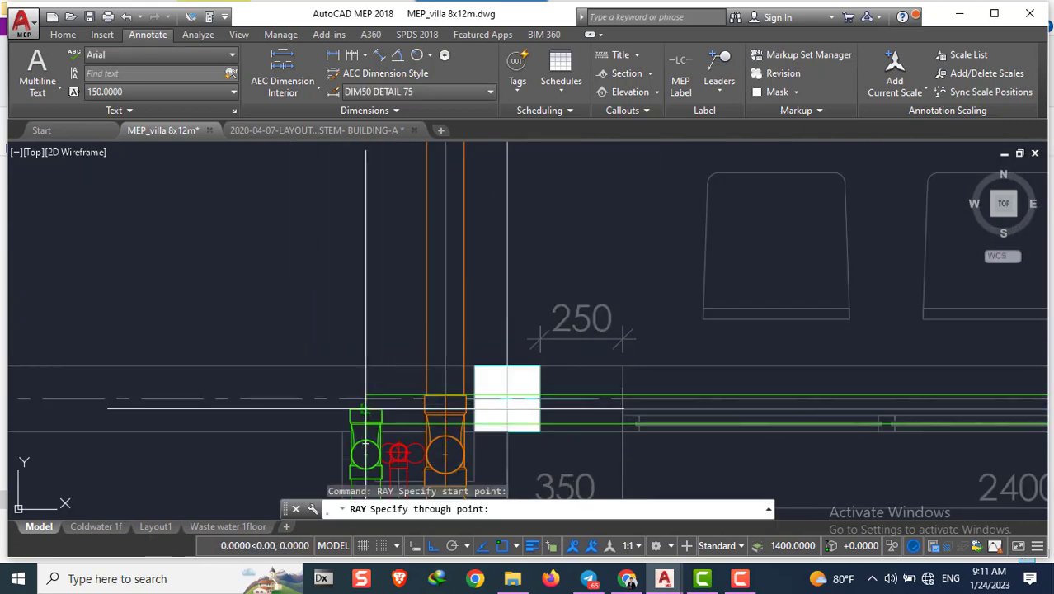
{"action": "left_click", "coordinate": [307, 278]}
{"action": "key", "text": "Escape"}
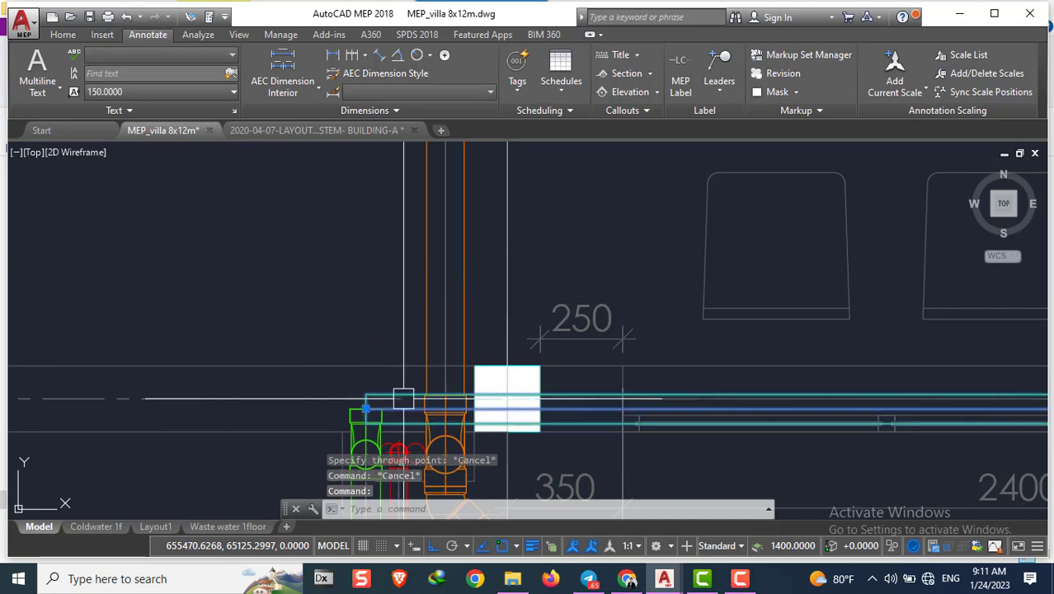
Rotate the copied pipe about its base point so it runs vertically
{"action": "type", "text": "ro"}
{"action": "key", "text": "Return"}
{"action": "left_click", "coordinate": [365, 409]}
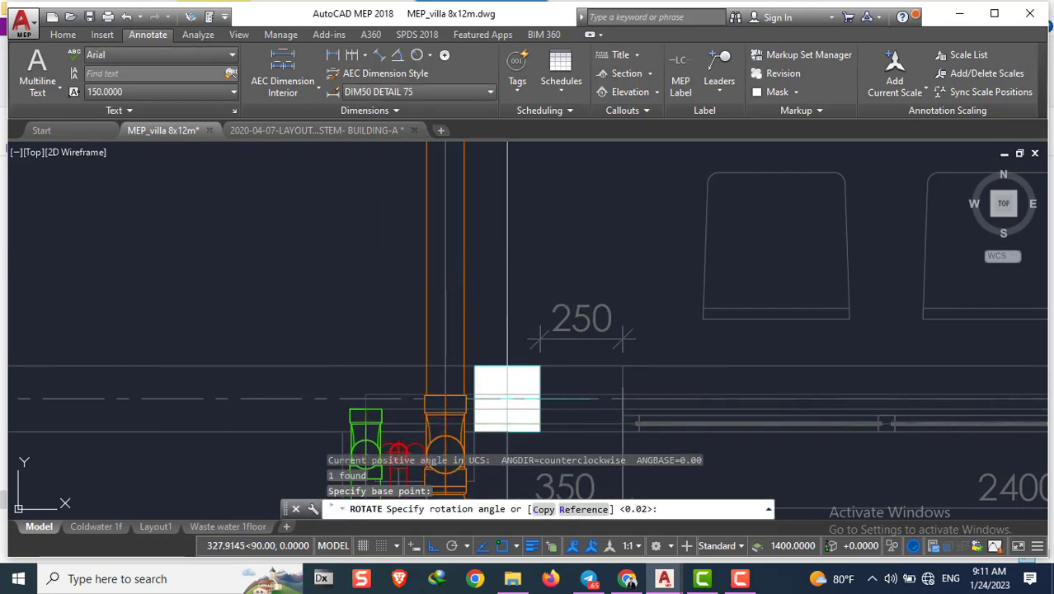
{"action": "scroll", "coordinate": [507, 398], "scroll_direction": "down", "scroll_amount": 5}
{"action": "scroll", "coordinate": [379, 247], "scroll_direction": "up", "scroll_amount": 3}
{"action": "scroll", "coordinate": [379, 206], "scroll_direction": "up", "scroll_amount": 3}
{"action": "scroll", "coordinate": [380, 177], "scroll_direction": "up", "scroll_amount": 2}
{"action": "left_click", "coordinate": [380, 177]}
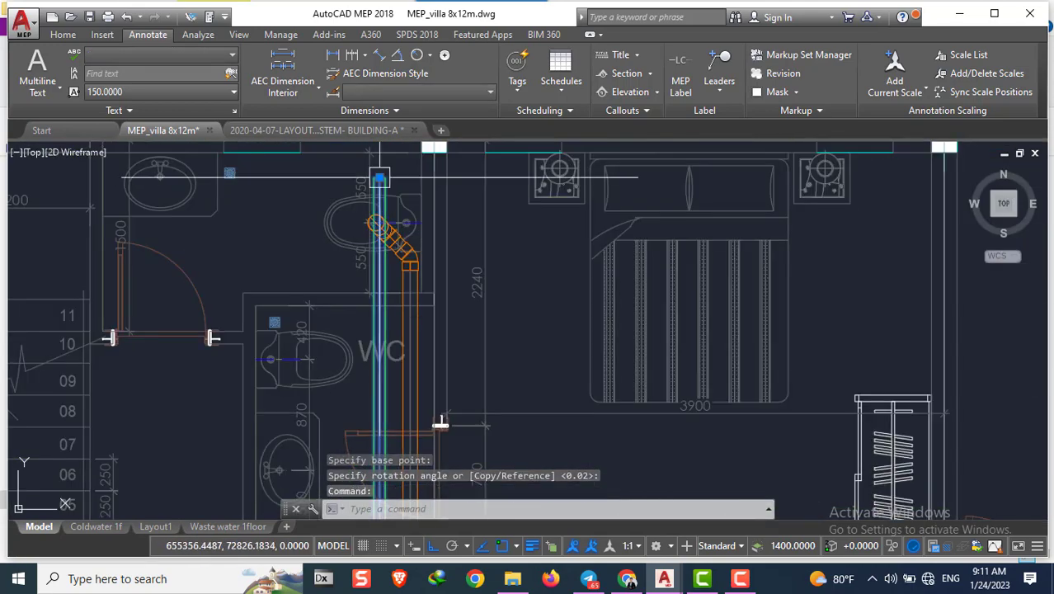
Grip the vertical pipe's end to stretch it along the drain, then cancel
{"action": "left_click", "coordinate": [379, 177]}
{"action": "scroll", "coordinate": [378, 206], "scroll_direction": "down", "scroll_amount": 3}
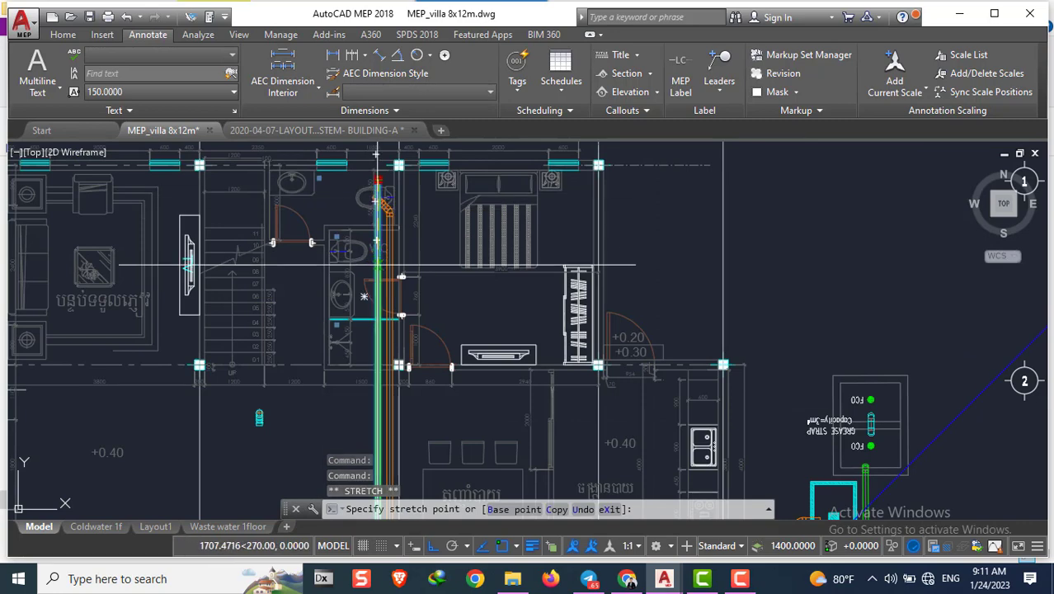
{"action": "scroll", "coordinate": [374, 312], "scroll_direction": "up", "scroll_amount": 4}
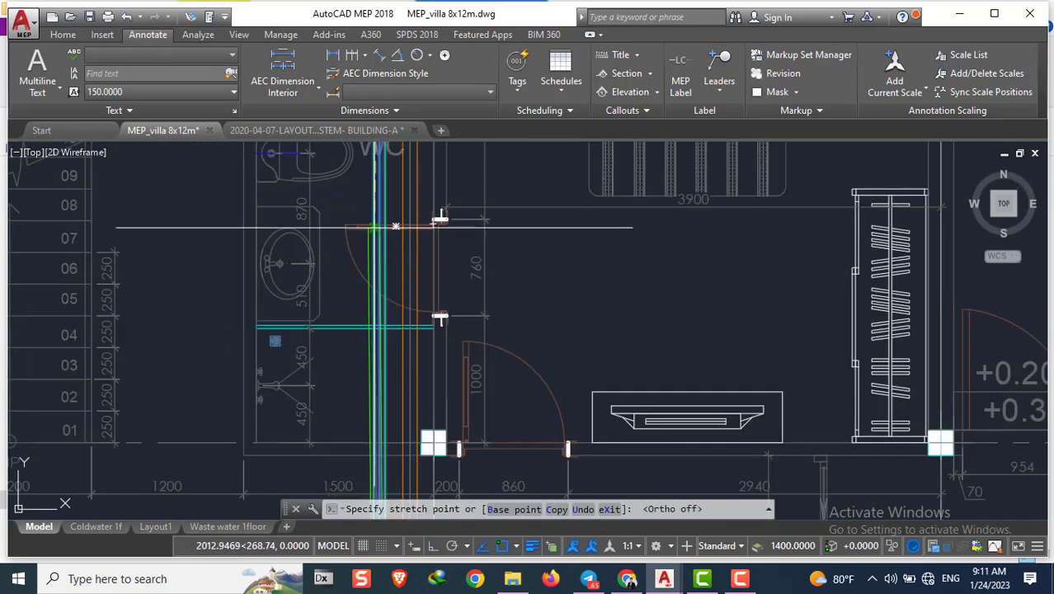
{"action": "scroll", "coordinate": [391, 227], "scroll_direction": "down", "scroll_amount": 2}
{"action": "scroll", "coordinate": [376, 229], "scroll_direction": "down", "scroll_amount": 2}
{"action": "key", "text": "Escape"}
{"action": "key", "text": "Escape"}
{"action": "scroll", "coordinate": [355, 230], "scroll_direction": "down", "scroll_amount": 2}
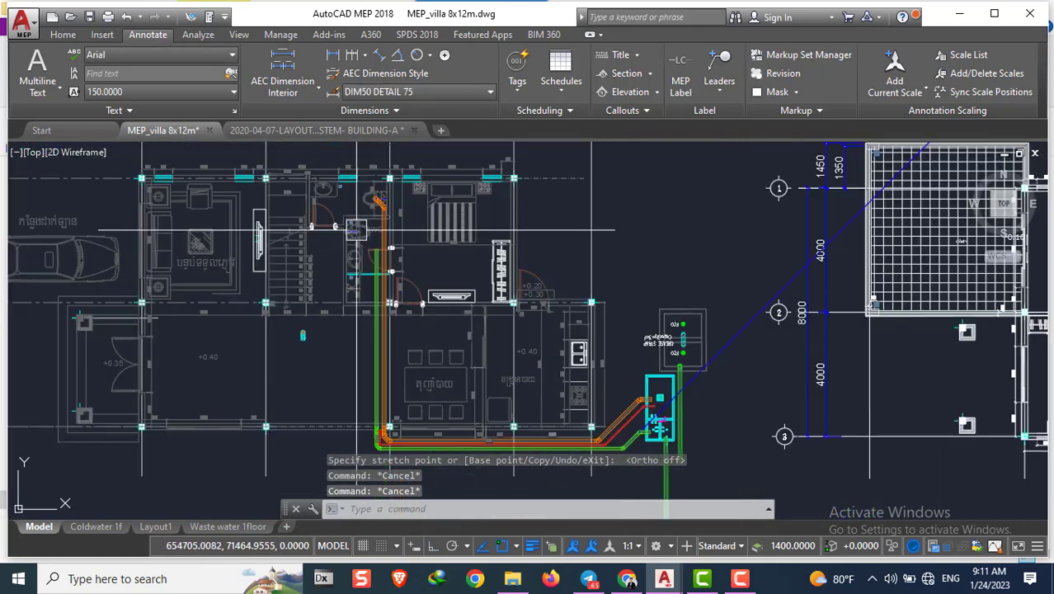
{"action": "scroll", "coordinate": [355, 230], "scroll_direction": "down", "scroll_amount": 2}
{"action": "scroll", "coordinate": [494, 345], "scroll_direction": "up", "scroll_amount": 5}
{"action": "scroll", "coordinate": [441, 303], "scroll_direction": "up", "scroll_amount": 2}
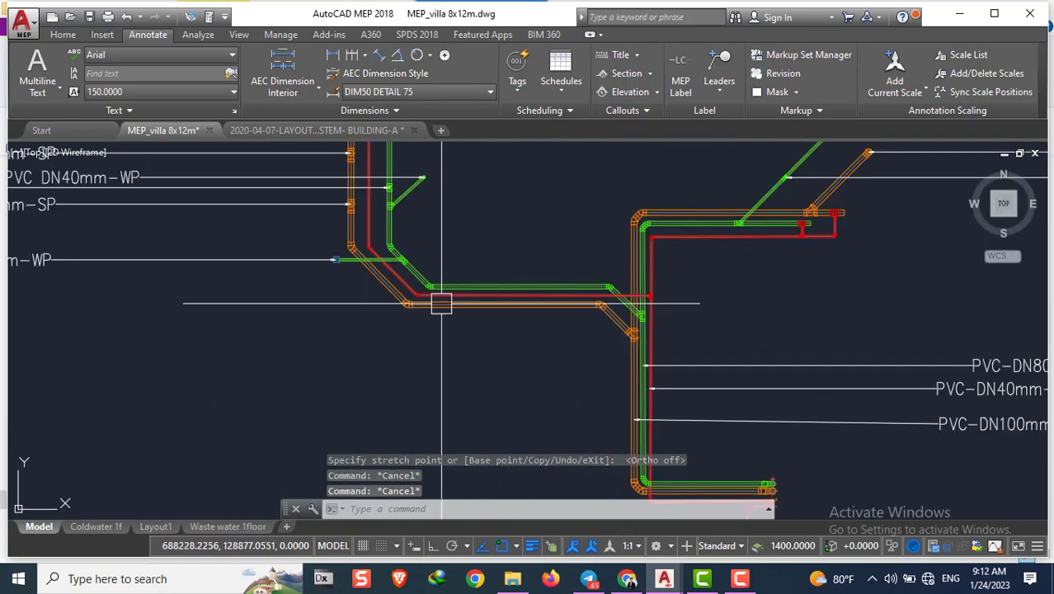
{"action": "scroll", "coordinate": [625, 337], "scroll_direction": "up", "scroll_amount": 3}
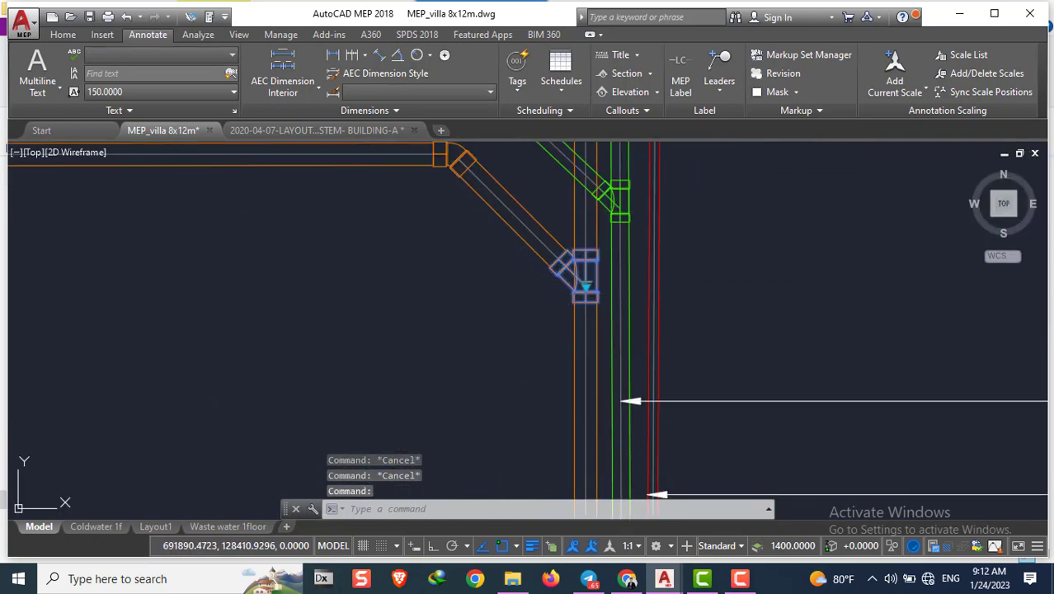
Copy the diagonal pipe and its fittings to the WC branch junction
{"action": "left_click", "coordinate": [457, 169]}
{"action": "left_click", "coordinate": [451, 205]}
{"action": "scroll", "coordinate": [469, 232], "scroll_direction": "down", "scroll_amount": 3}
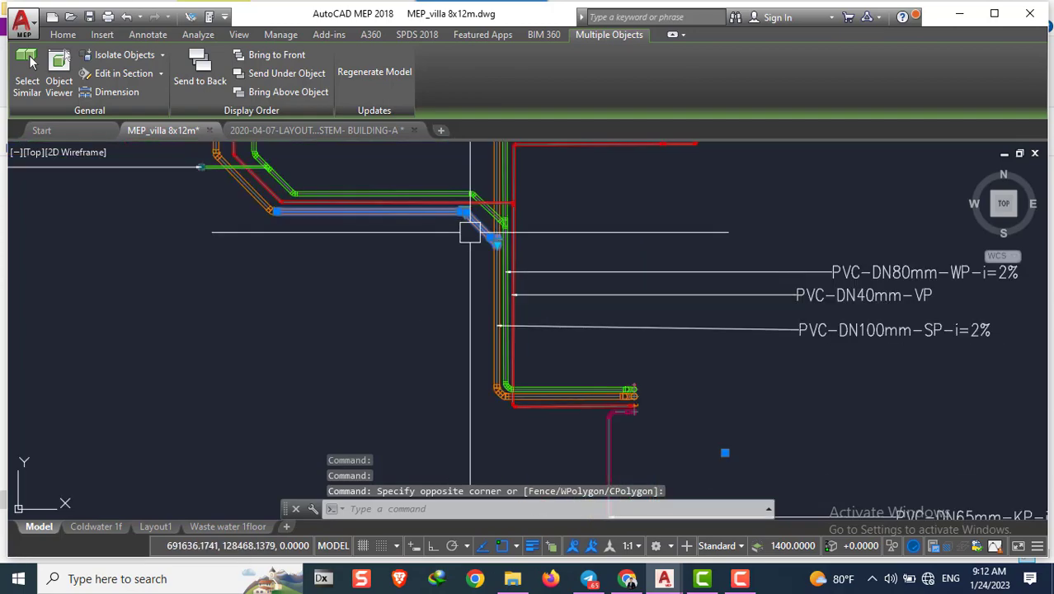
{"action": "type", "text": "co"}
{"action": "key", "text": "Return"}
{"action": "scroll", "coordinate": [487, 244], "scroll_direction": "up", "scroll_amount": 2}
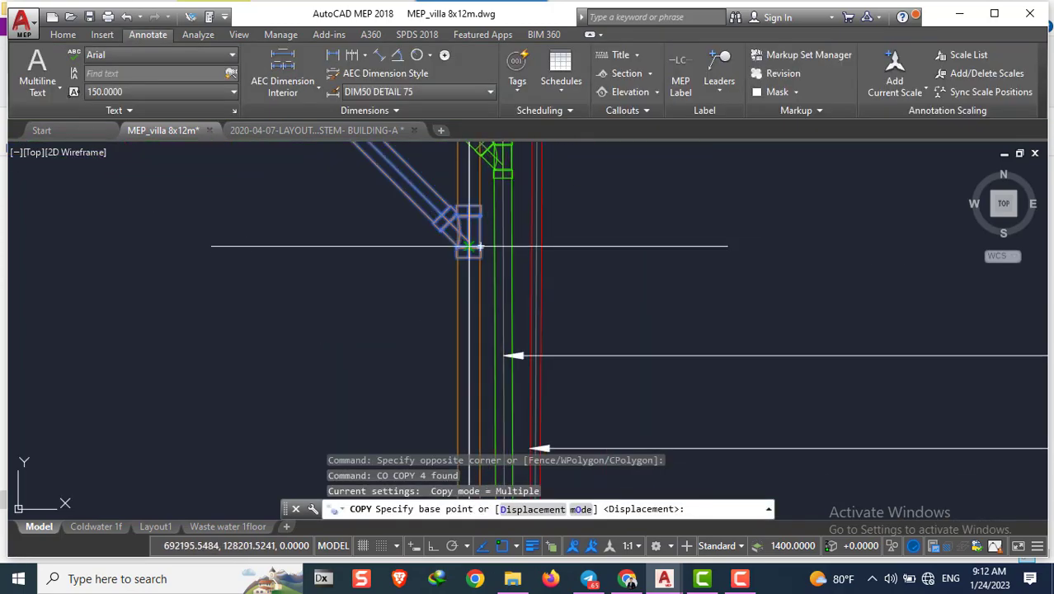
{"action": "left_click", "coordinate": [485, 262]}
{"action": "scroll", "coordinate": [528, 274], "scroll_direction": "down", "scroll_amount": 5}
{"action": "scroll", "coordinate": [527, 274], "scroll_direction": "up", "scroll_amount": 4}
{"action": "scroll", "coordinate": [498, 330], "scroll_direction": "up", "scroll_amount": 4}
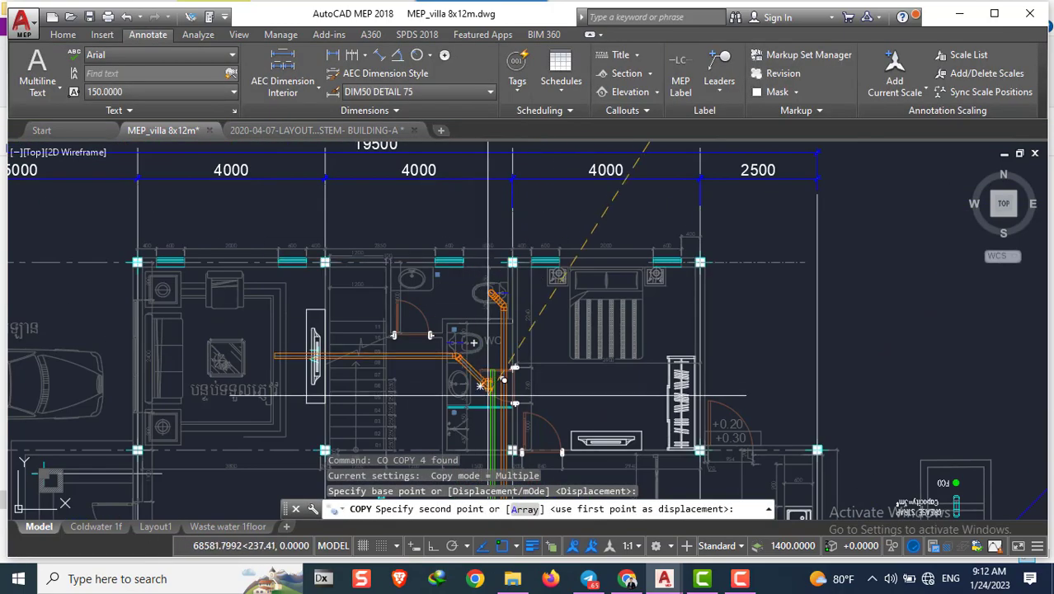
{"action": "scroll", "coordinate": [513, 347], "scroll_direction": "up", "scroll_amount": 4}
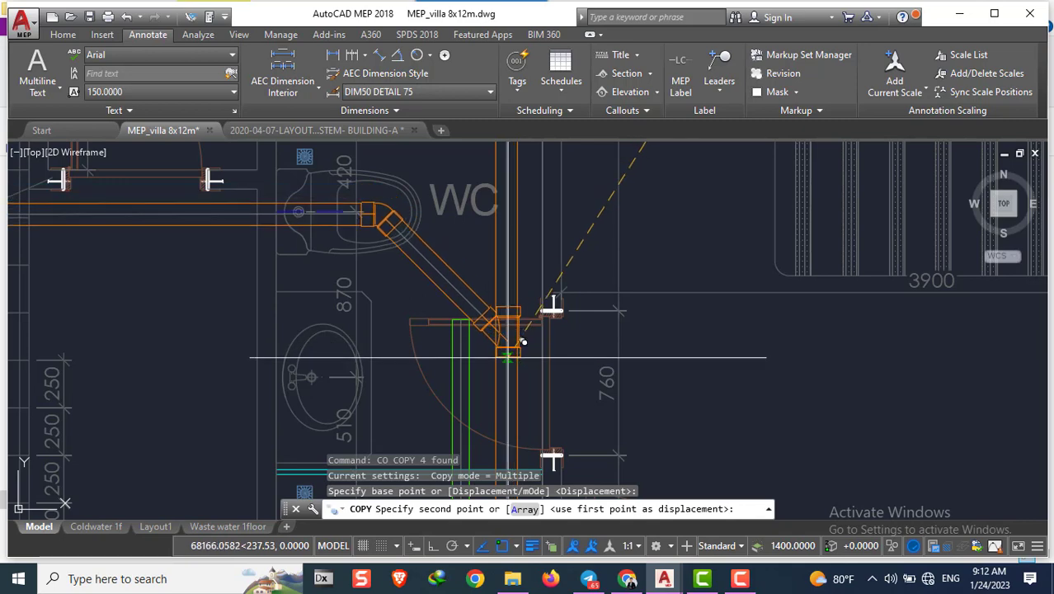
{"action": "scroll", "coordinate": [507, 359], "scroll_direction": "up", "scroll_amount": 2}
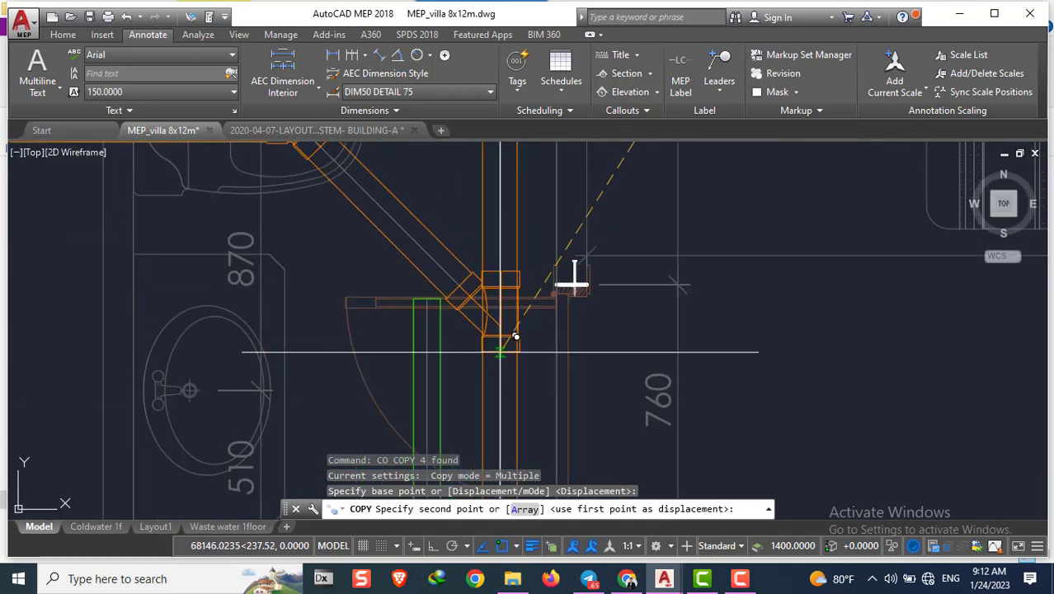
{"action": "scroll", "coordinate": [501, 352], "scroll_direction": "down", "scroll_amount": 2}
{"action": "left_click", "coordinate": [515, 336]}
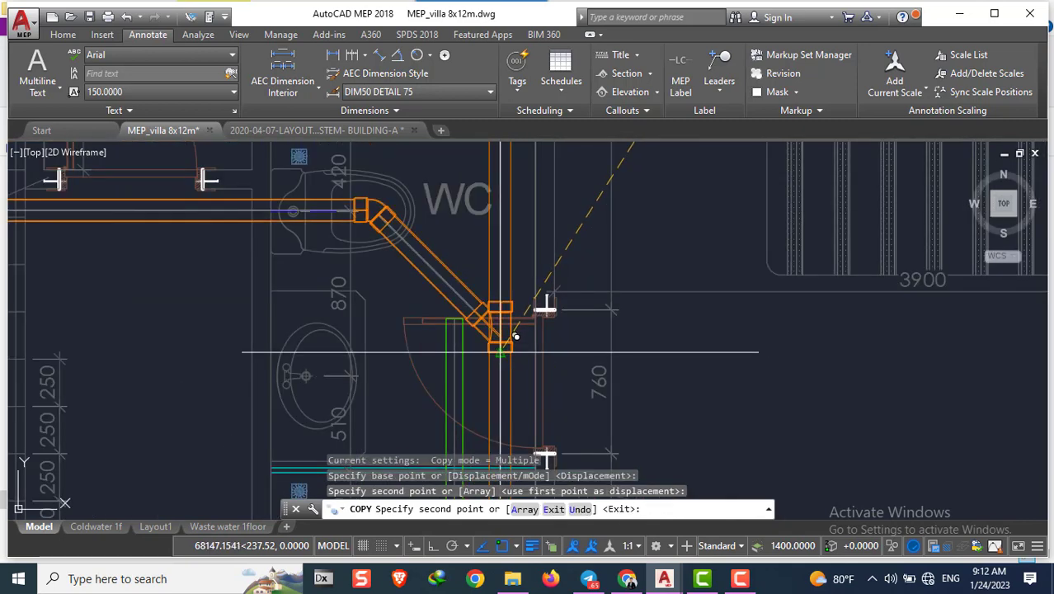
{"action": "scroll", "coordinate": [516, 330], "scroll_direction": "down", "scroll_amount": 3}
{"action": "key", "text": "Escape"}
Copy the upper toilet's elbow from its centre onto the lower WC pipe end
{"action": "scroll", "coordinate": [516, 280], "scroll_direction": "up", "scroll_amount": 3}
{"action": "middle_click_drag", "start_coordinate": [515, 281], "coordinate": [227, 337]}
{"action": "scroll", "coordinate": [703, 241], "scroll_direction": "up", "scroll_amount": 2}
{"action": "type", "text": "co"}
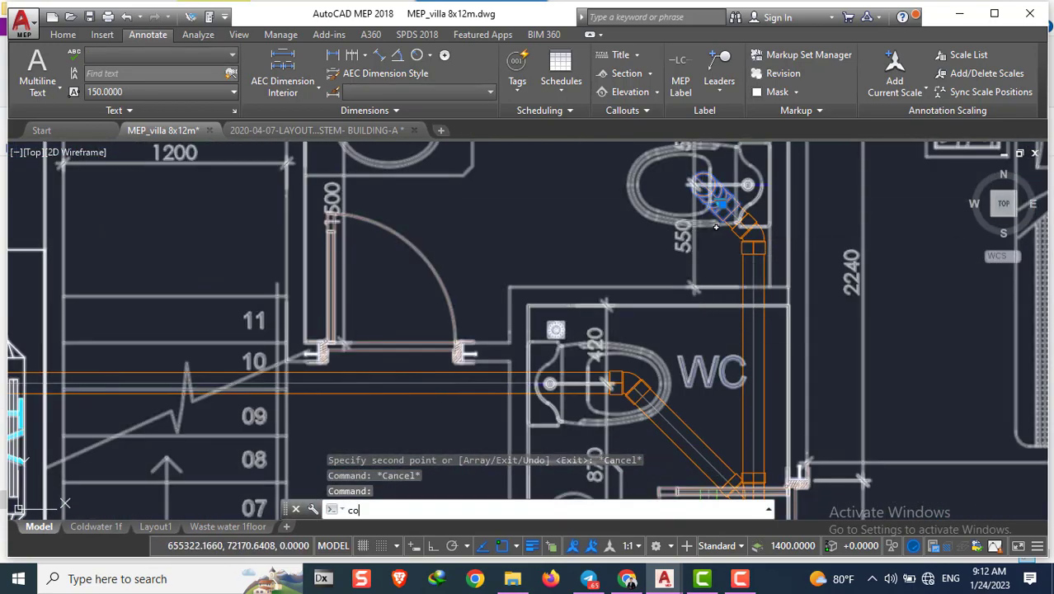
{"action": "key", "text": "Return"}
{"action": "scroll", "coordinate": [701, 185], "scroll_direction": "up", "scroll_amount": 3}
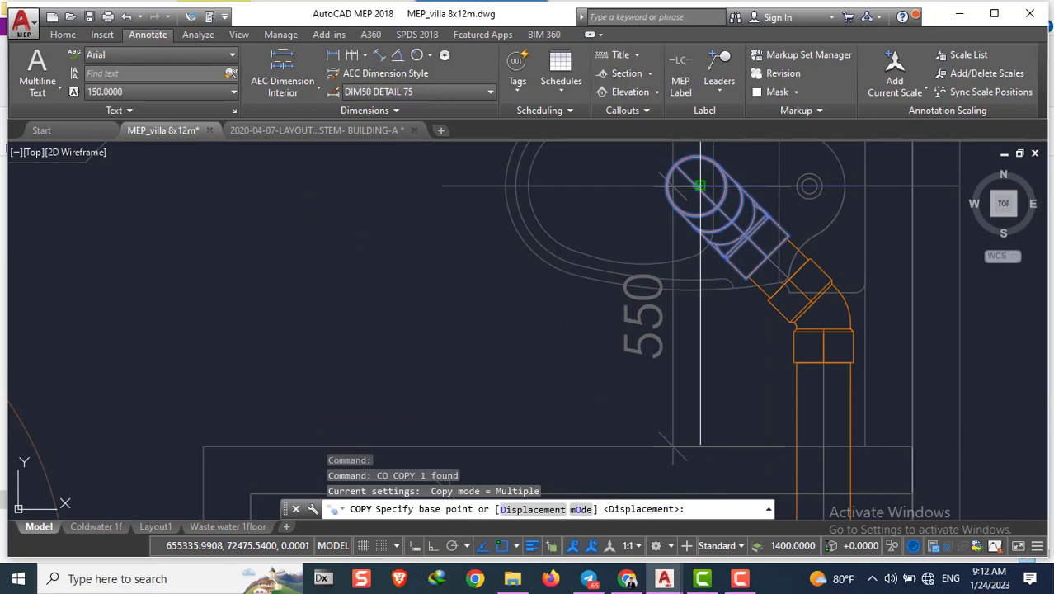
{"action": "left_click", "coordinate": [696, 185]}
{"action": "scroll", "coordinate": [697, 185], "scroll_direction": "down", "scroll_amount": 4}
{"action": "scroll", "coordinate": [749, 193], "scroll_direction": "up", "scroll_amount": 2}
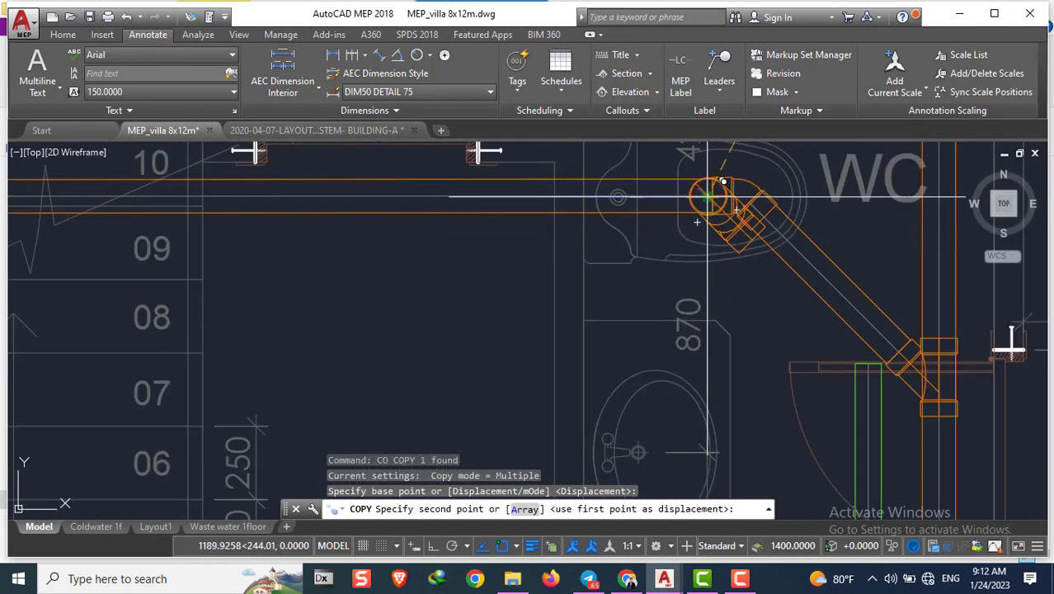
{"action": "left_click", "coordinate": [706, 196]}
{"action": "scroll", "coordinate": [717, 229], "scroll_direction": "down", "scroll_amount": 2}
{"action": "key", "text": "Escape"}
{"action": "key", "text": "Escape"}
{"action": "scroll", "coordinate": [739, 244], "scroll_direction": "down", "scroll_amount": 2}
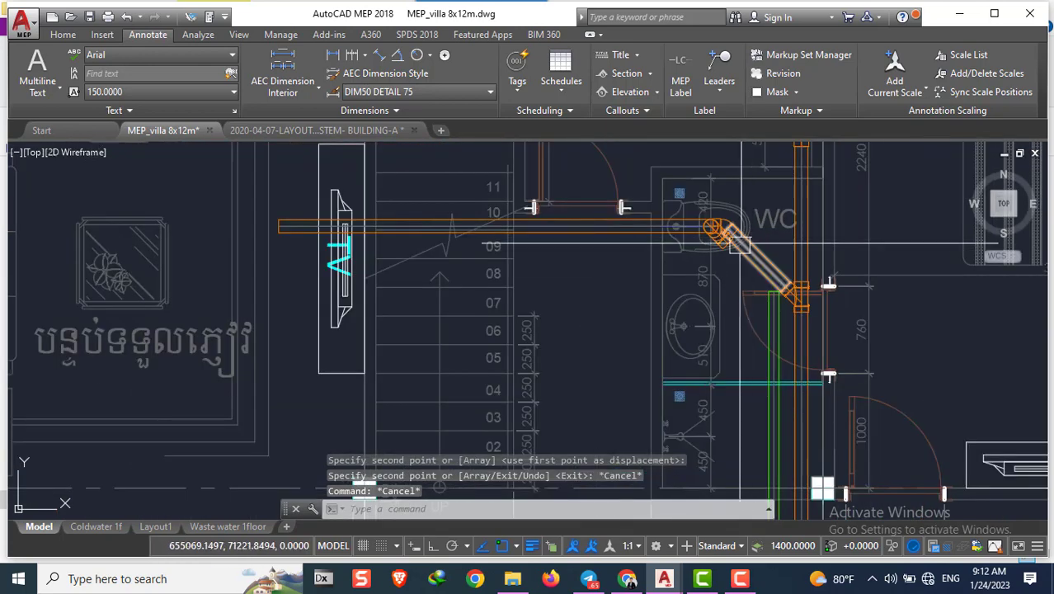
{"action": "scroll", "coordinate": [739, 245], "scroll_direction": "up", "scroll_amount": 3}
{"action": "scroll", "coordinate": [685, 219], "scroll_direction": "up", "scroll_amount": 2}
Rotate the copied WC elbow 45 degrees about its base point
{"action": "scroll", "coordinate": [599, 264], "scroll_direction": "up", "scroll_amount": 3}
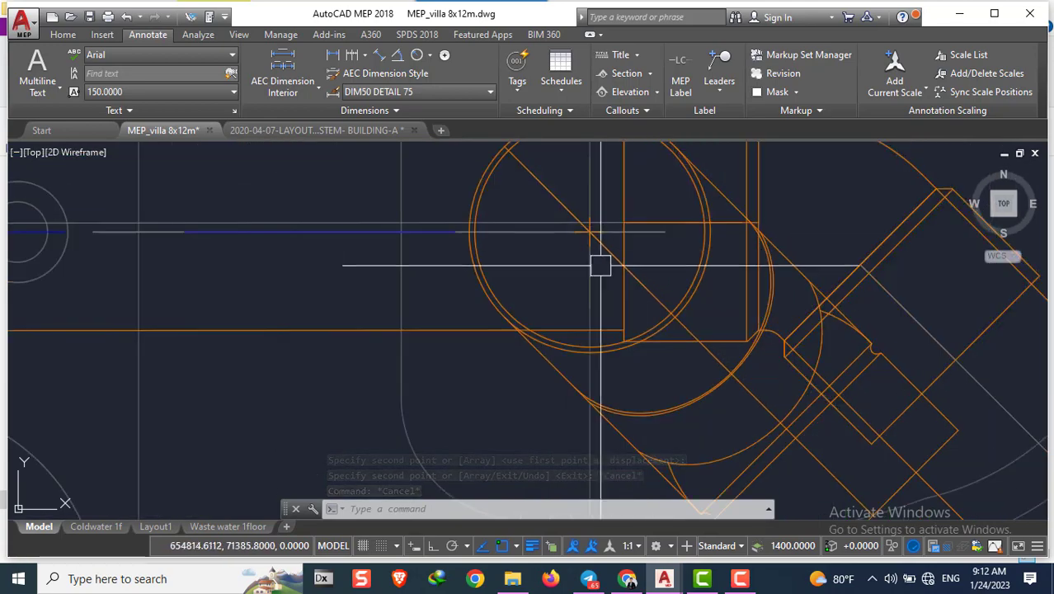
{"action": "scroll", "coordinate": [593, 232], "scroll_direction": "up", "scroll_amount": 2}
{"action": "scroll", "coordinate": [592, 233], "scroll_direction": "down", "scroll_amount": 2}
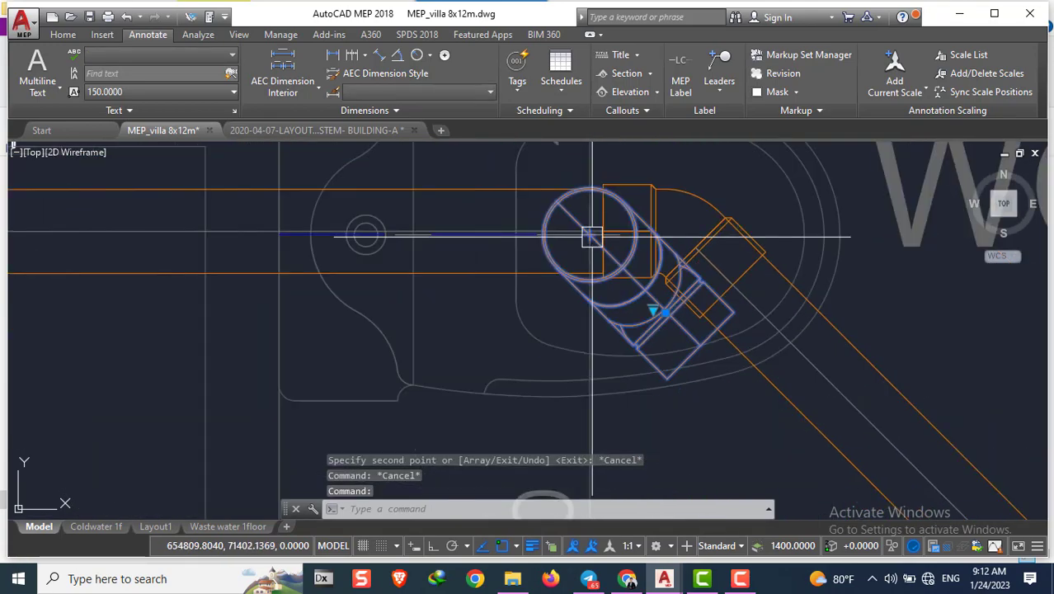
{"action": "scroll", "coordinate": [598, 235], "scroll_direction": "down", "scroll_amount": 2}
{"action": "scroll", "coordinate": [619, 239], "scroll_direction": "up", "scroll_amount": 3}
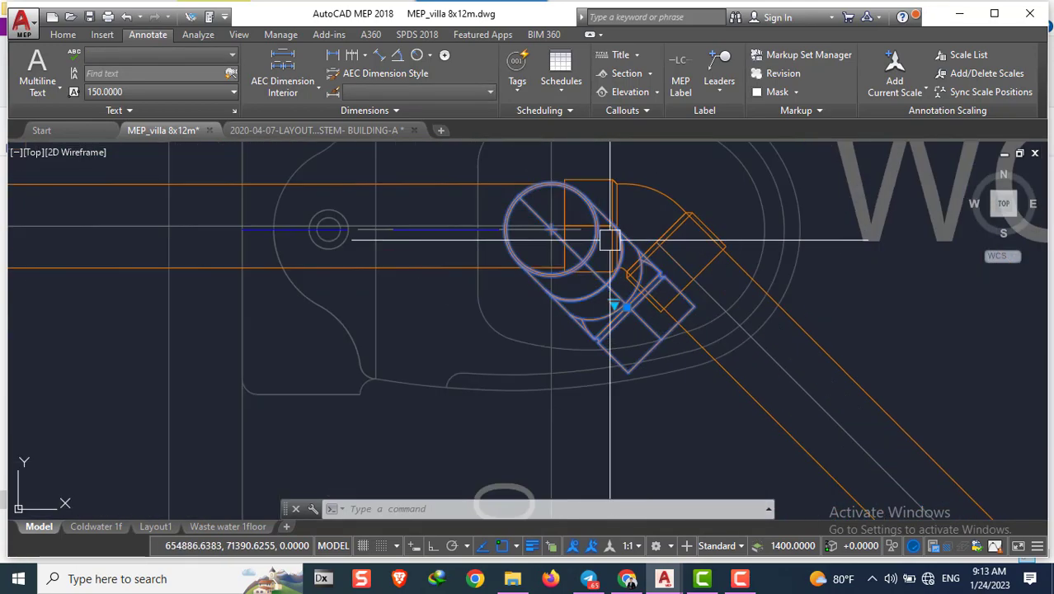
{"action": "scroll", "coordinate": [540, 230], "scroll_direction": "up", "scroll_amount": 2}
{"action": "type", "text": "ro"}
{"action": "key", "text": "Return"}
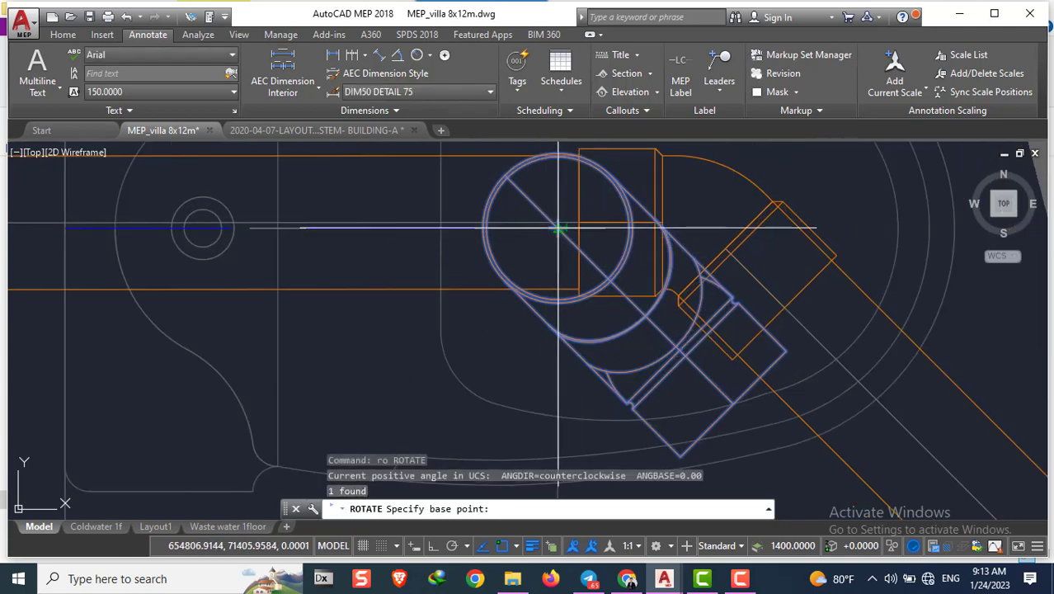
{"action": "left_click", "coordinate": [558, 229]}
{"action": "scroll", "coordinate": [705, 223], "scroll_direction": "down", "scroll_amount": 2}
{"action": "type", "text": "45"}
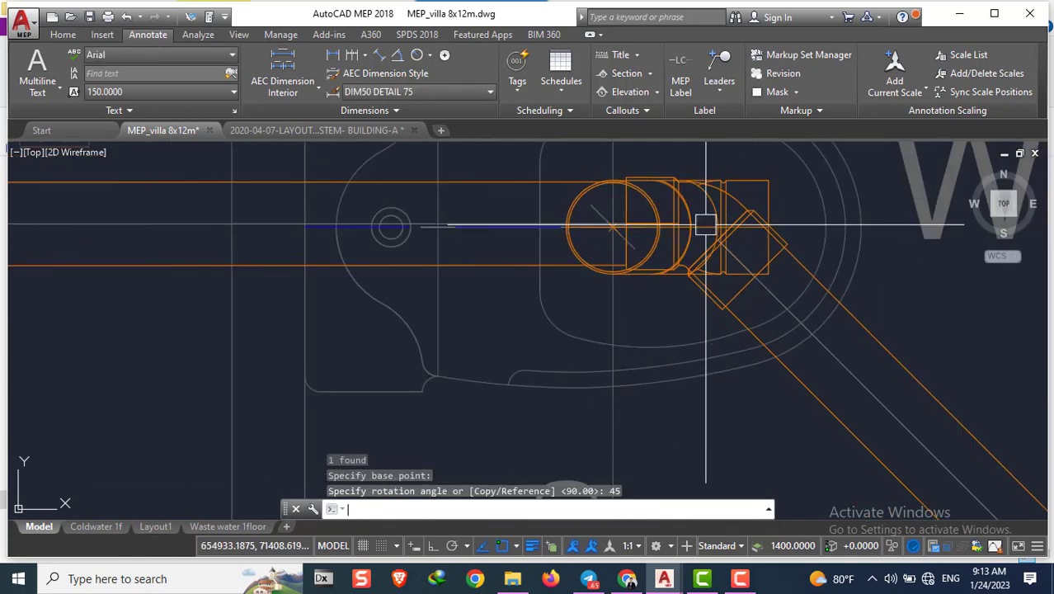
{"action": "scroll", "coordinate": [544, 239], "scroll_direction": "down", "scroll_amount": 3}
{"action": "key", "text": "Return"}
{"action": "scroll", "coordinate": [562, 249], "scroll_direction": "down", "scroll_amount": 3}
{"action": "scroll", "coordinate": [561, 249], "scroll_direction": "up", "scroll_amount": 3}
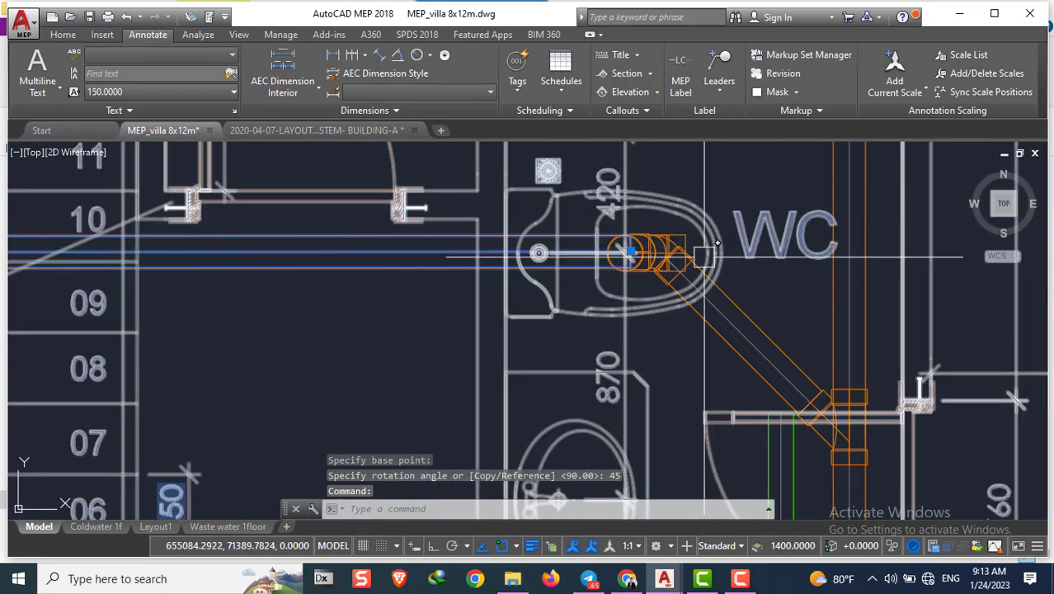
Move the rotated elbow onto the end of the WC drain pipe
{"action": "key", "text": "Escape"}
{"action": "key", "text": "Escape"}
{"action": "key", "text": "Escape"}
{"action": "scroll", "coordinate": [692, 235], "scroll_direction": "up", "scroll_amount": 2}
{"action": "scroll", "coordinate": [703, 221], "scroll_direction": "up", "scroll_amount": 2}
{"action": "type", "text": "m"}
{"action": "key", "text": "Return"}
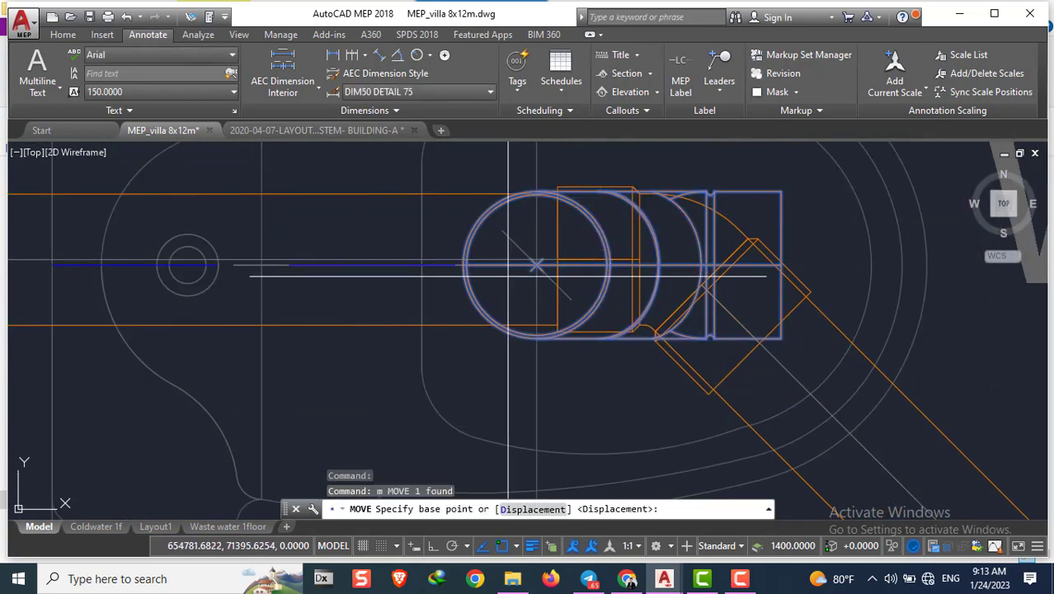
{"action": "left_click", "coordinate": [537, 264]}
{"action": "scroll", "coordinate": [476, 241], "scroll_direction": "down", "scroll_amount": 2}
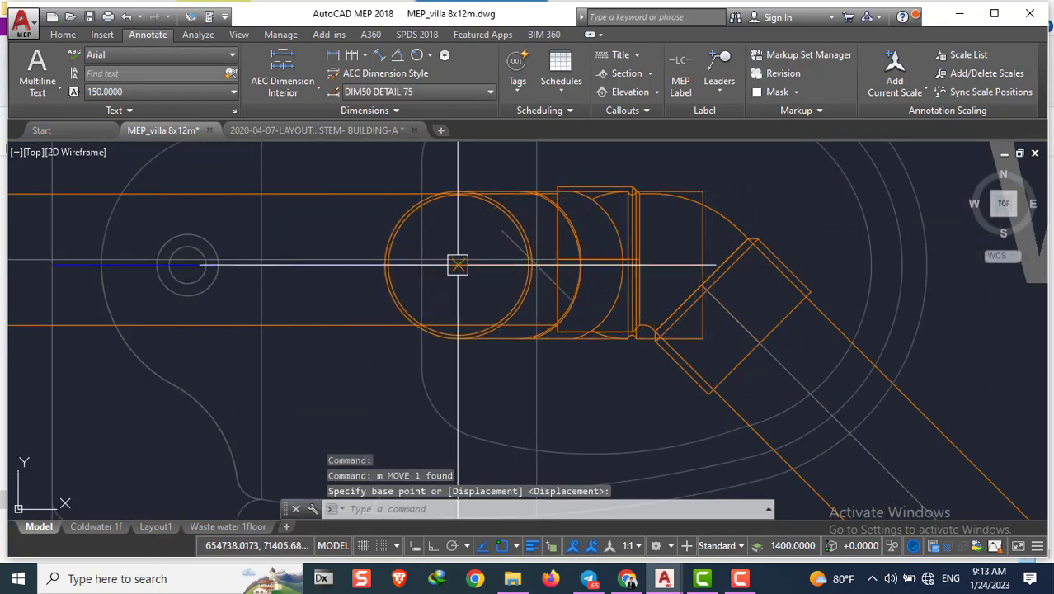
{"action": "scroll", "coordinate": [495, 223], "scroll_direction": "down", "scroll_amount": 3}
{"action": "left_click", "coordinate": [535, 206]}
{"action": "scroll", "coordinate": [532, 228], "scroll_direction": "up", "scroll_amount": 3}
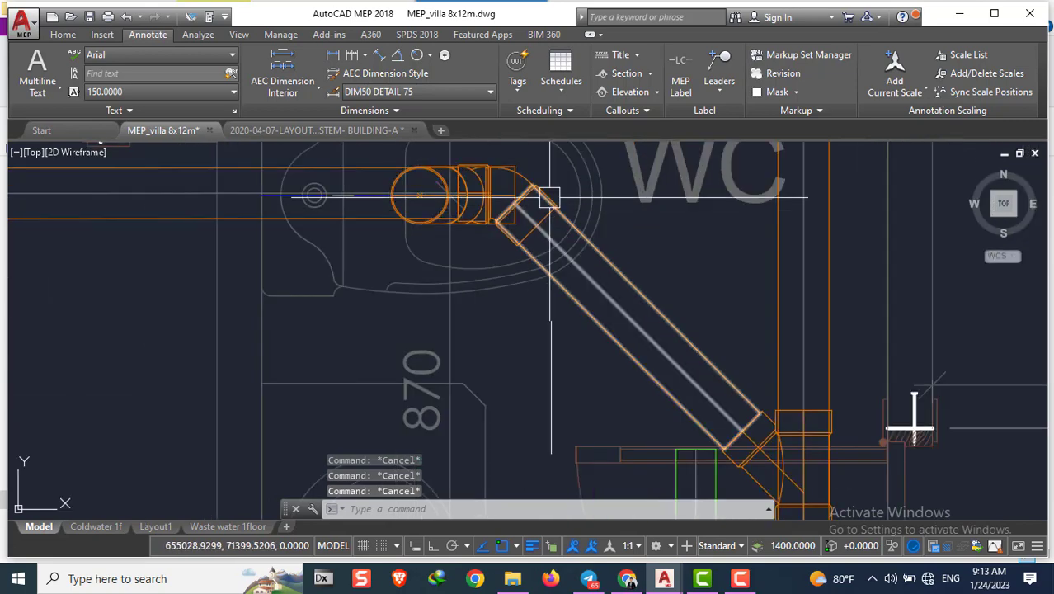
{"action": "scroll", "coordinate": [540, 192], "scroll_direction": "up", "scroll_amount": 2}
{"action": "type", "text": "m"}
Shift the selected fitting further right along the horizontal pipe
{"action": "key", "text": "Return"}
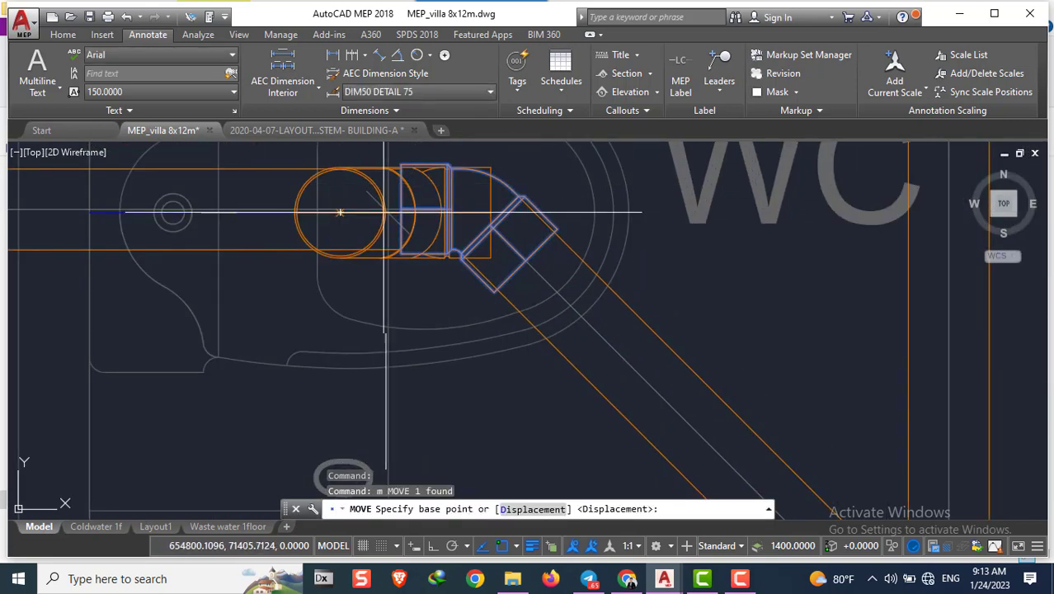
{"action": "left_click", "coordinate": [441, 211]}
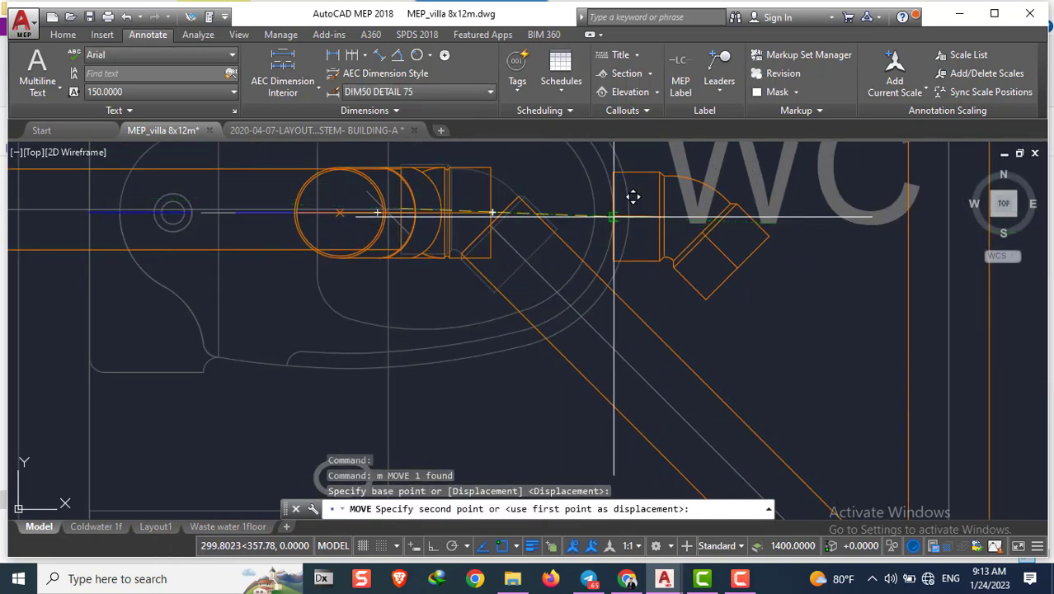
{"action": "left_click", "coordinate": [633, 196]}
{"action": "scroll", "coordinate": [601, 239], "scroll_direction": "down", "scroll_amount": 2}
{"action": "scroll", "coordinate": [676, 288], "scroll_direction": "down", "scroll_amount": 1}
Draw a diagonal construction ray as a guide from the WC elbow
{"action": "type", "text": "ray"}
{"action": "key", "text": "Return"}
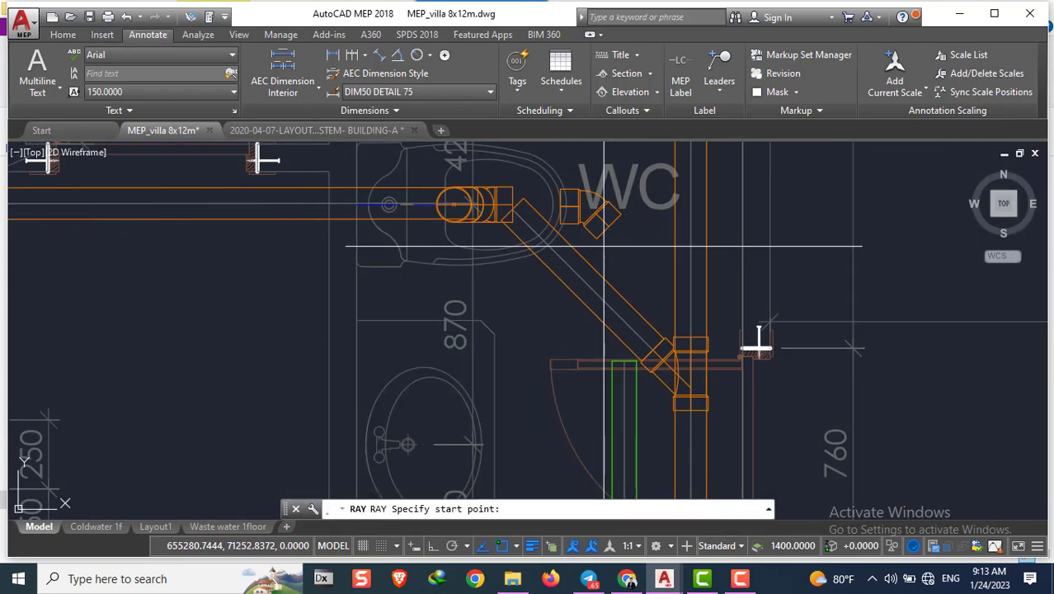
{"action": "scroll", "coordinate": [603, 245], "scroll_direction": "up", "scroll_amount": 3}
{"action": "left_click", "coordinate": [616, 239]}
{"action": "scroll", "coordinate": [742, 330], "scroll_direction": "down", "scroll_amount": 2}
{"action": "key", "text": "Return"}
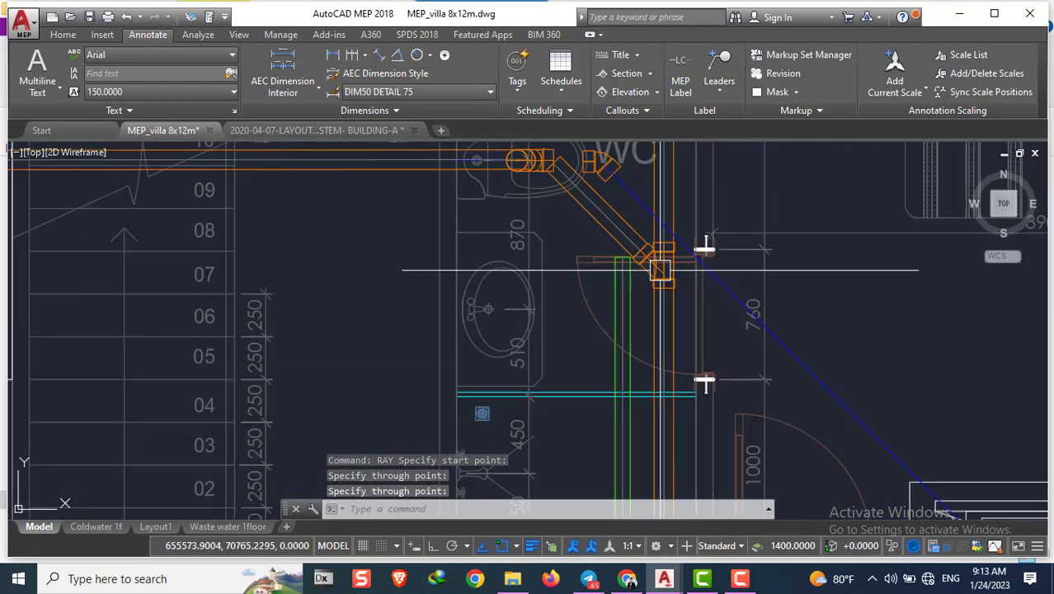
{"action": "scroll", "coordinate": [773, 210], "scroll_direction": "up", "scroll_amount": 2}
Move the selected fitting and pipe to their new spot on the drain
{"action": "left_click", "coordinate": [773, 211]}
{"action": "scroll", "coordinate": [773, 210], "scroll_direction": "down", "scroll_amount": 2}
{"action": "scroll", "coordinate": [659, 231], "scroll_direction": "up", "scroll_amount": 2}
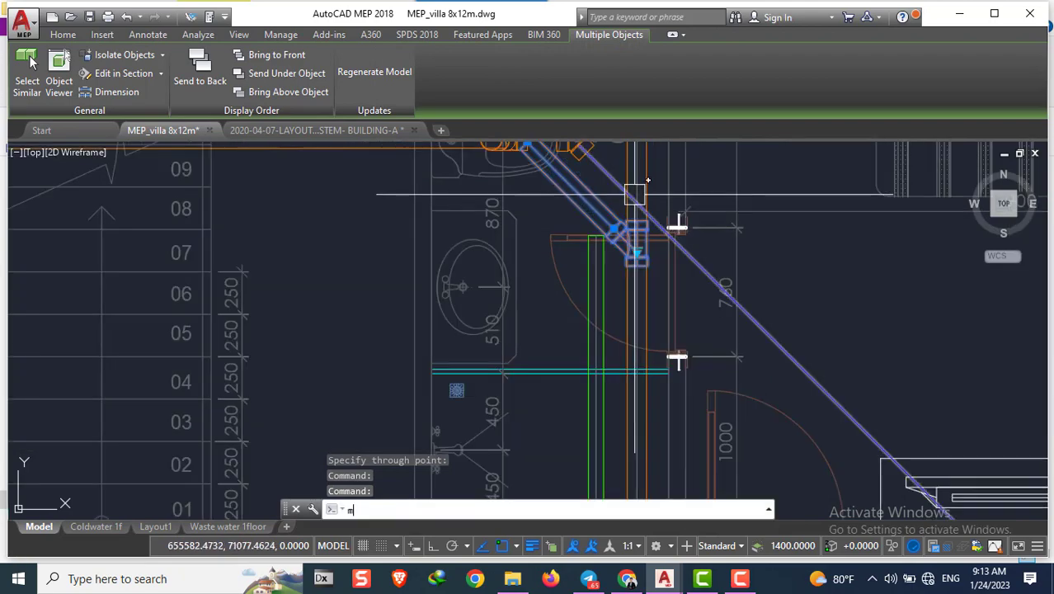
{"action": "type", "text": "m"}
{"action": "key", "text": "Return"}
{"action": "scroll", "coordinate": [627, 224], "scroll_direction": "up", "scroll_amount": 1}
{"action": "left_click", "coordinate": [628, 224]}
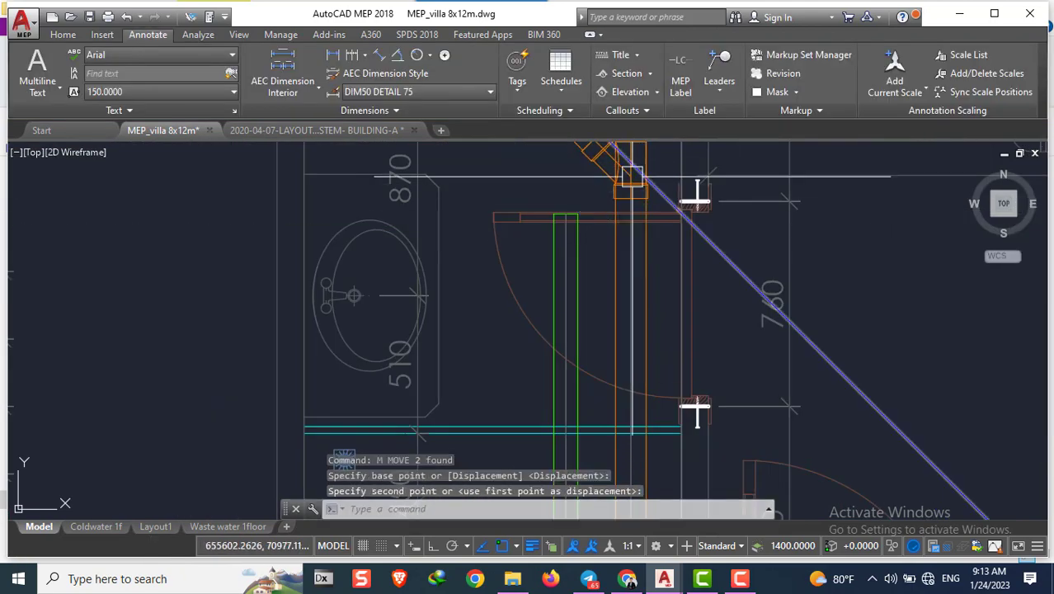
{"action": "scroll", "coordinate": [643, 190], "scroll_direction": "down", "scroll_amount": 2}
{"action": "scroll", "coordinate": [643, 174], "scroll_direction": "up", "scroll_amount": 1}
{"action": "scroll", "coordinate": [643, 174], "scroll_direction": "up", "scroll_amount": 2}
{"action": "scroll", "coordinate": [560, 297], "scroll_direction": "up", "scroll_amount": 1}
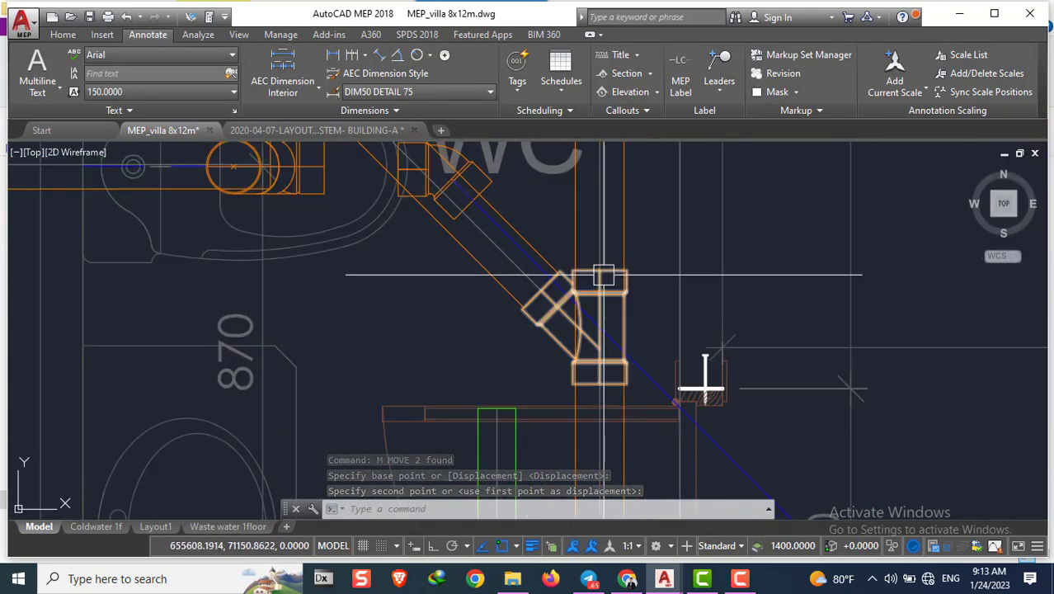
{"action": "left_click", "coordinate": [501, 275]}
Try moving the wye fitting, then cancel the unfinished move
{"action": "left_click", "coordinate": [521, 282]}
{"action": "scroll", "coordinate": [521, 283], "scroll_direction": "up", "scroll_amount": 3}
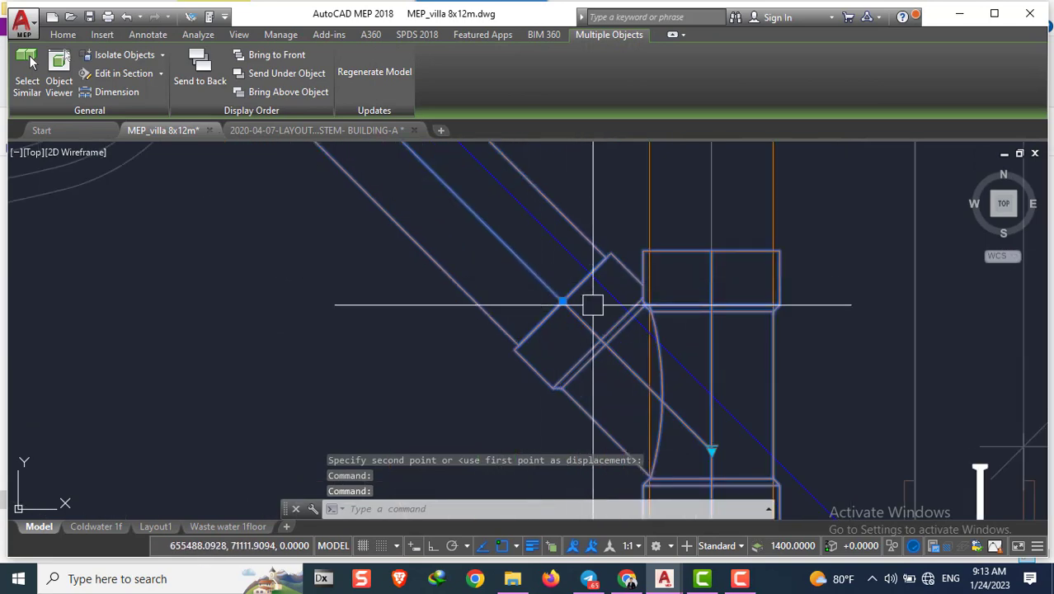
{"action": "type", "text": "m"}
{"action": "key", "text": "Return"}
{"action": "left_click", "coordinate": [640, 389]}
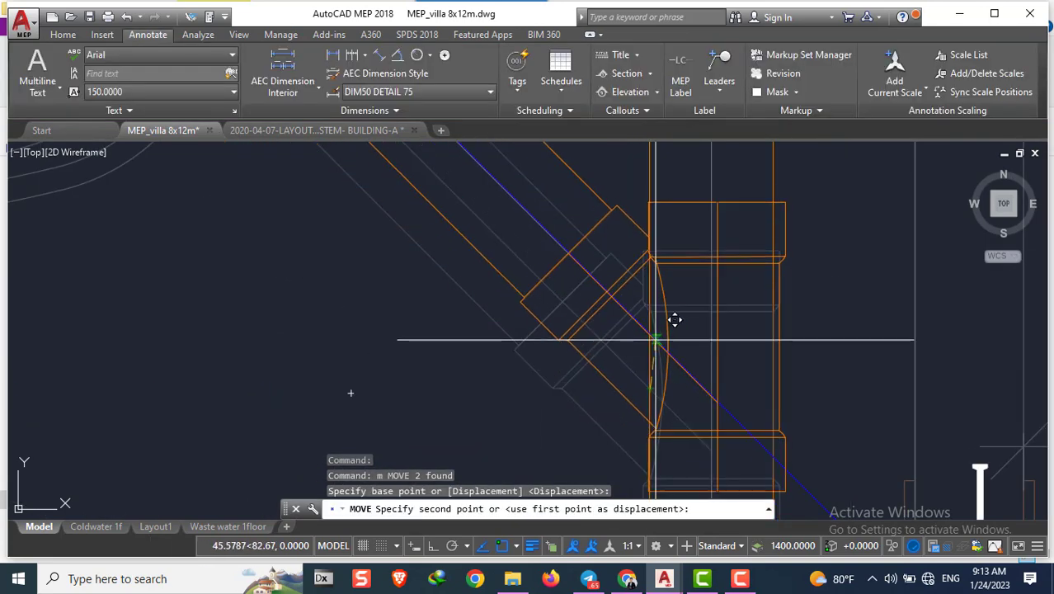
{"action": "scroll", "coordinate": [626, 334], "scroll_direction": "down", "scroll_amount": 3}
{"action": "left_click", "coordinate": [607, 336]}
{"action": "scroll", "coordinate": [577, 313], "scroll_direction": "up", "scroll_amount": 3}
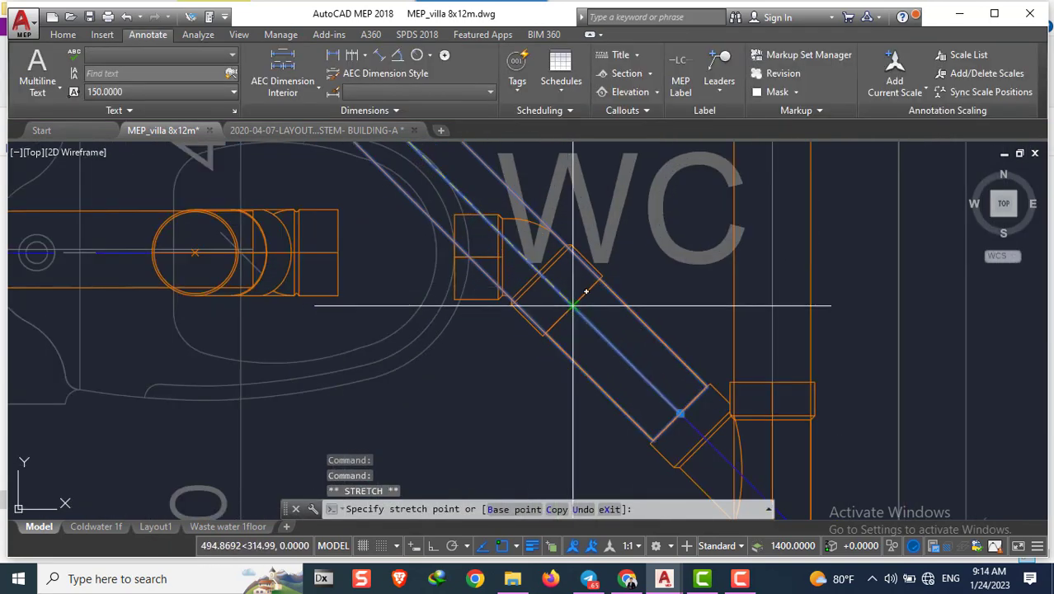
{"action": "key", "text": "Escape"}
{"action": "key", "text": "Escape"}
{"action": "key", "text": "Escape"}
{"action": "scroll", "coordinate": [513, 257], "scroll_direction": "down", "scroll_amount": 4}
Try stretching the horizontal WC drain pipe, cancel it, and erase the diagonal ray
{"action": "left_click", "coordinate": [283, 265]}
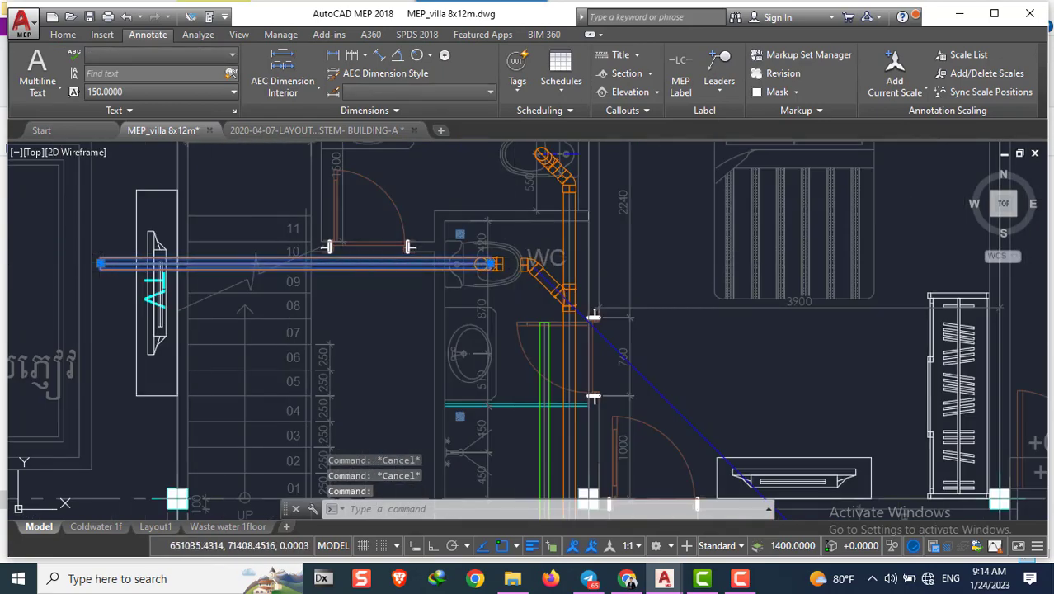
{"action": "left_click", "coordinate": [489, 264]}
{"action": "scroll", "coordinate": [489, 263], "scroll_direction": "up", "scroll_amount": 3}
{"action": "scroll", "coordinate": [418, 239], "scroll_direction": "up", "scroll_amount": 2}
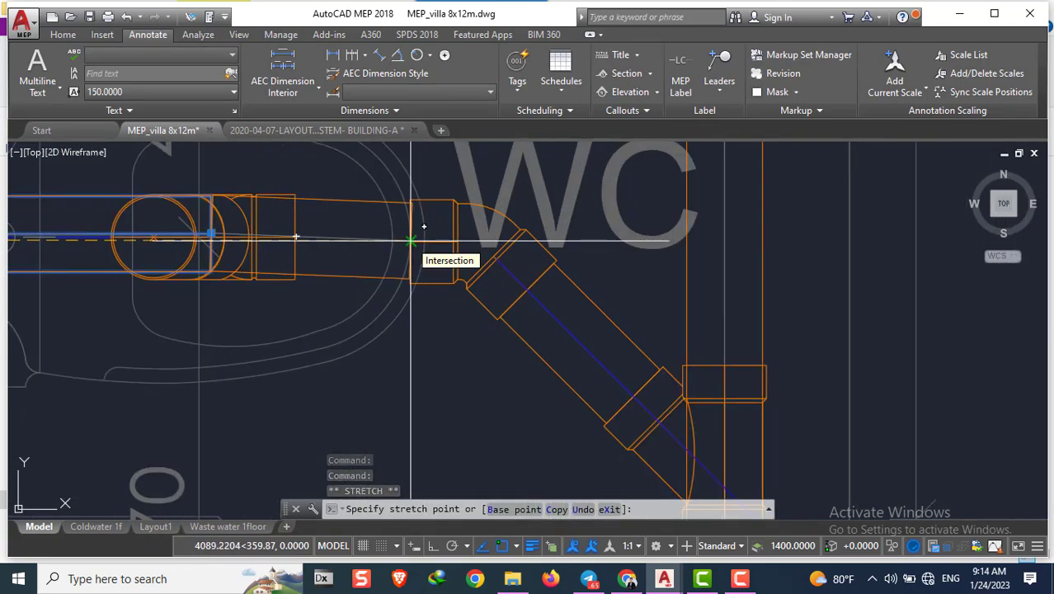
{"action": "scroll", "coordinate": [410, 240], "scroll_direction": "down", "scroll_amount": 3}
{"action": "scroll", "coordinate": [494, 216], "scroll_direction": "up", "scroll_amount": 3}
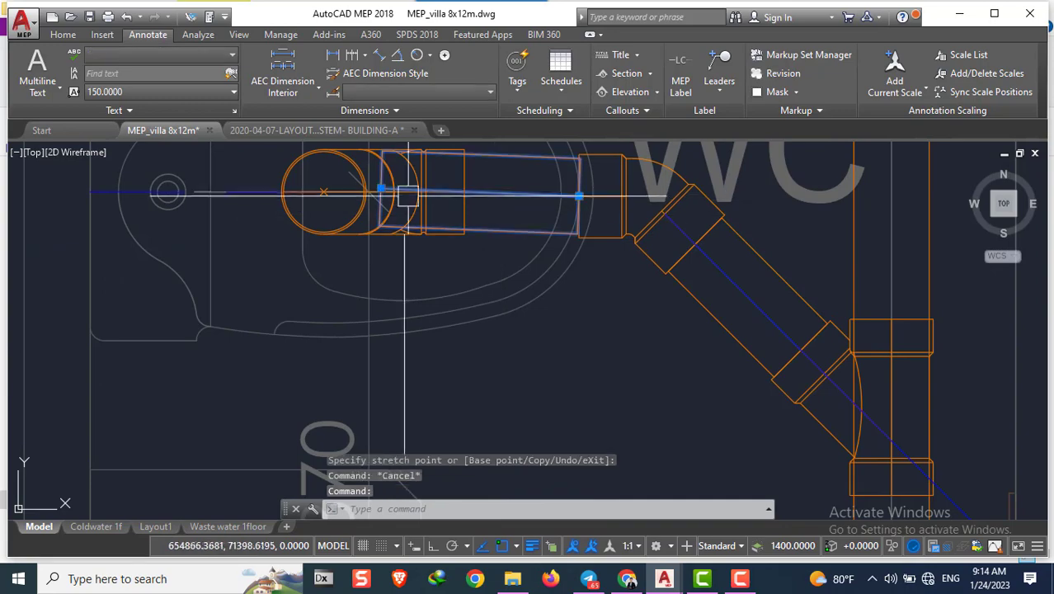
{"action": "key", "text": "Escape"}
{"action": "key", "text": "Escape"}
{"action": "key", "text": "Escape"}
{"action": "scroll", "coordinate": [823, 419], "scroll_direction": "down", "scroll_amount": 3}
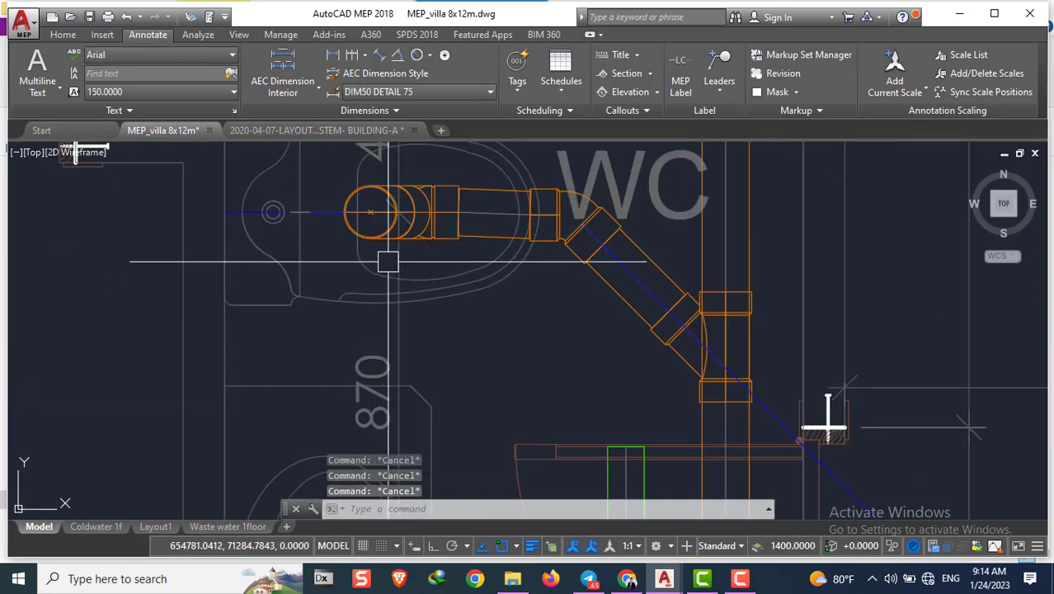
{"action": "scroll", "coordinate": [823, 419], "scroll_direction": "down", "scroll_amount": 3}
{"action": "type", "text": "e"}
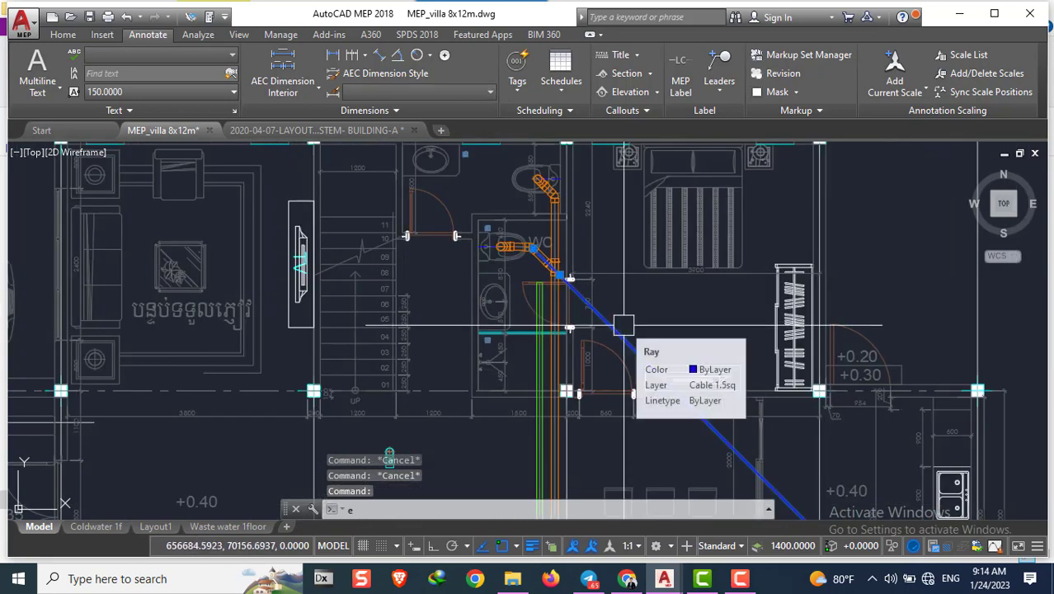
{"action": "key", "text": "Return"}
Pan to the WC and stair area and grab the green waste pipe's end
{"action": "scroll", "coordinate": [457, 306], "scroll_direction": "down", "scroll_amount": 3}
{"action": "scroll", "coordinate": [457, 306], "scroll_direction": "up", "scroll_amount": 3}
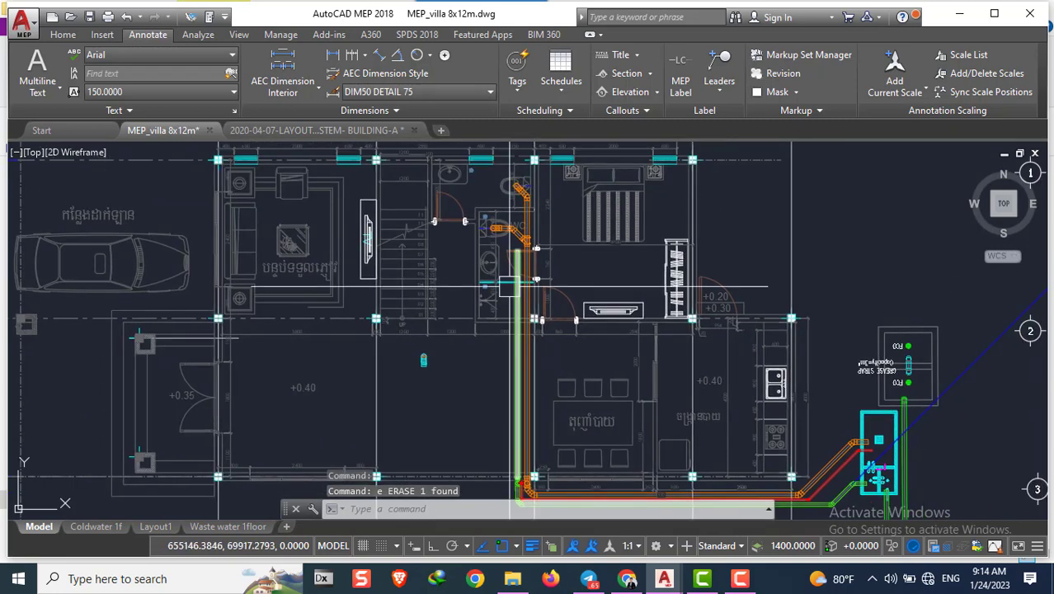
{"action": "scroll", "coordinate": [518, 328], "scroll_direction": "up", "scroll_amount": 2}
{"action": "scroll", "coordinate": [518, 328], "scroll_direction": "down", "scroll_amount": 2}
{"action": "scroll", "coordinate": [518, 328], "scroll_direction": "up", "scroll_amount": 2}
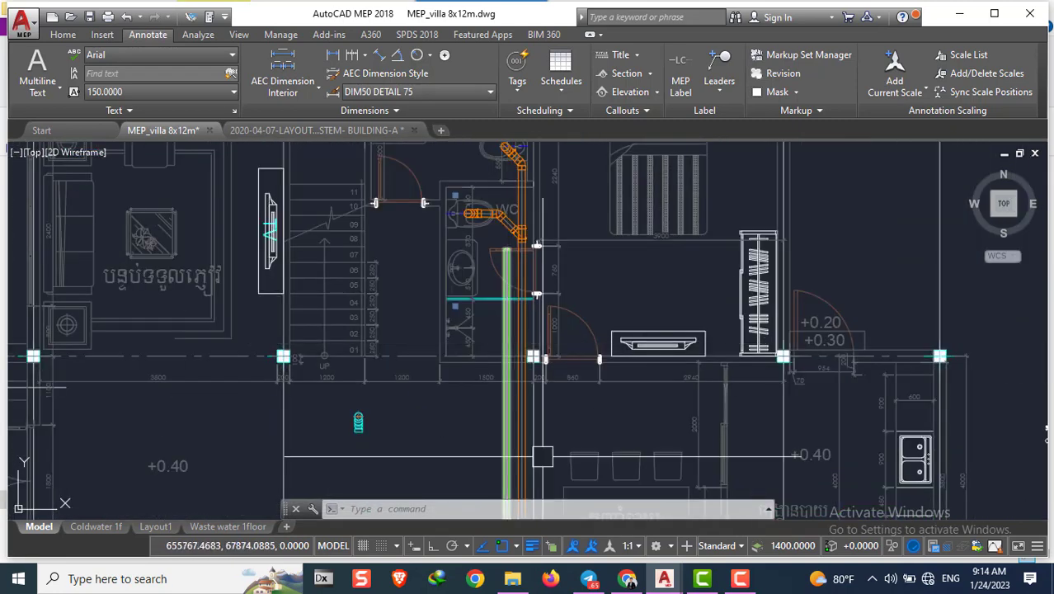
{"action": "scroll", "coordinate": [479, 269], "scroll_direction": "up", "scroll_amount": 2}
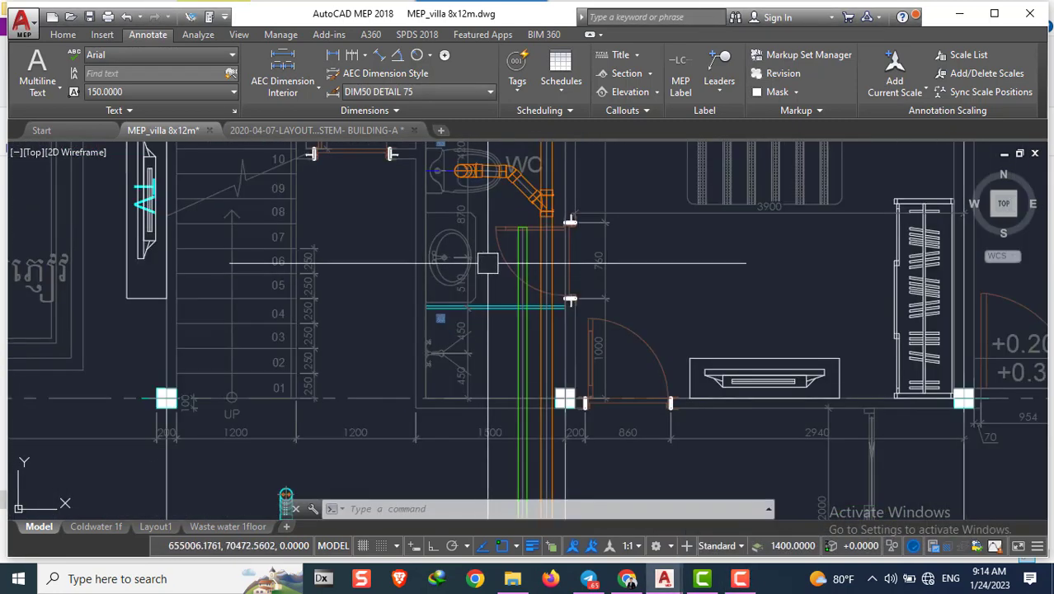
{"action": "middle_click_drag", "start_coordinate": [487, 263], "coordinate": [470, 332]}
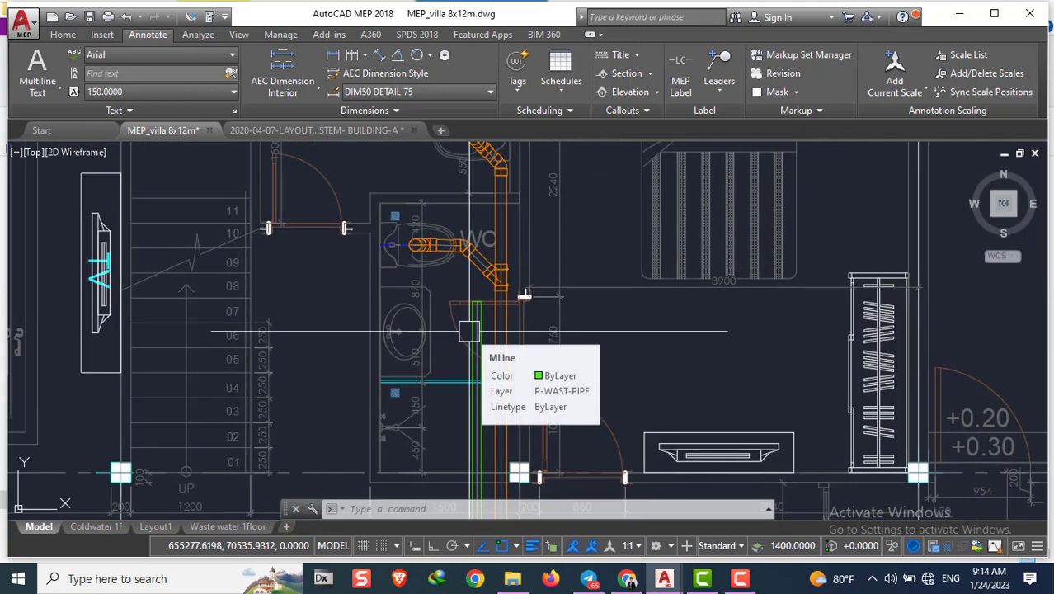
{"action": "left_click", "coordinate": [469, 332]}
{"action": "left_click", "coordinate": [478, 302]}
{"action": "scroll", "coordinate": [478, 302], "scroll_direction": "down", "scroll_amount": 2}
{"action": "scroll", "coordinate": [471, 273], "scroll_direction": "up", "scroll_amount": 2}
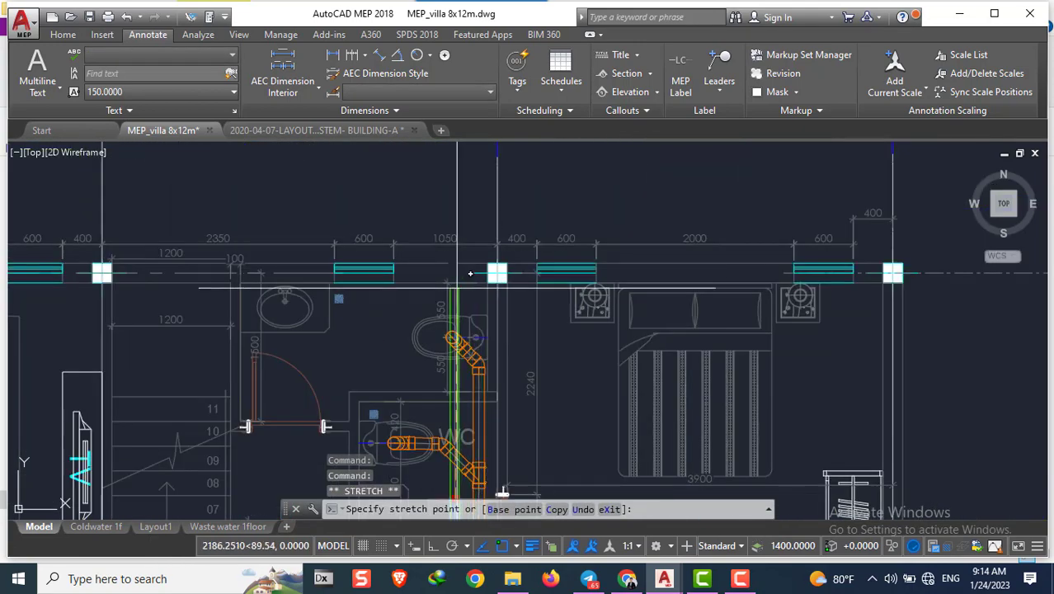
Toggle the grid on and off, then cancel the waste pipe stretch and deselect
{"action": "key", "text": "F7"}
{"action": "scroll", "coordinate": [456, 305], "scroll_direction": "up", "scroll_amount": 2}
{"action": "scroll", "coordinate": [450, 243], "scroll_direction": "up", "scroll_amount": 1}
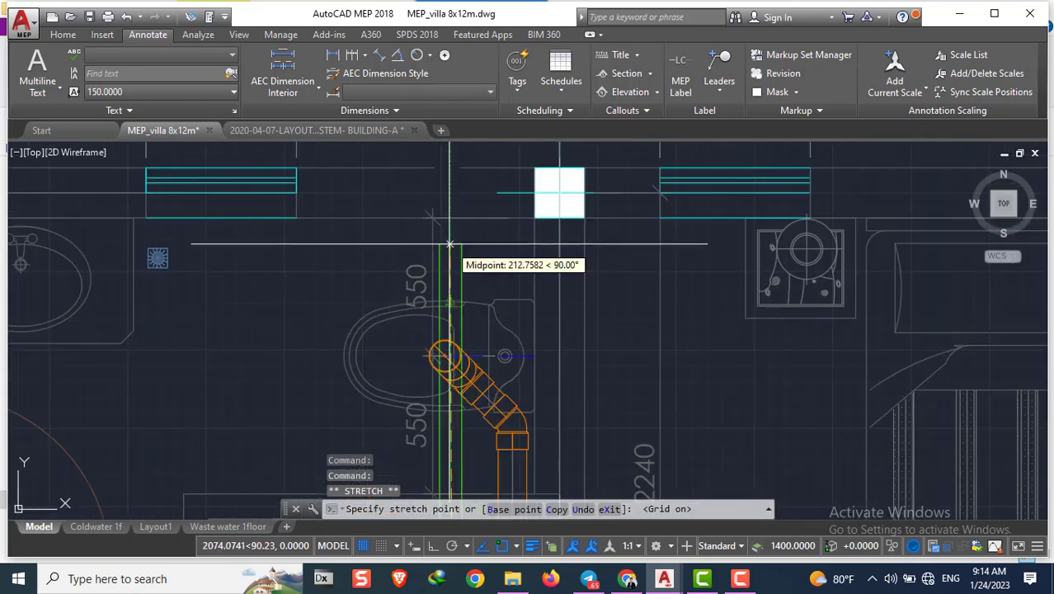
{"action": "key", "text": "F7"}
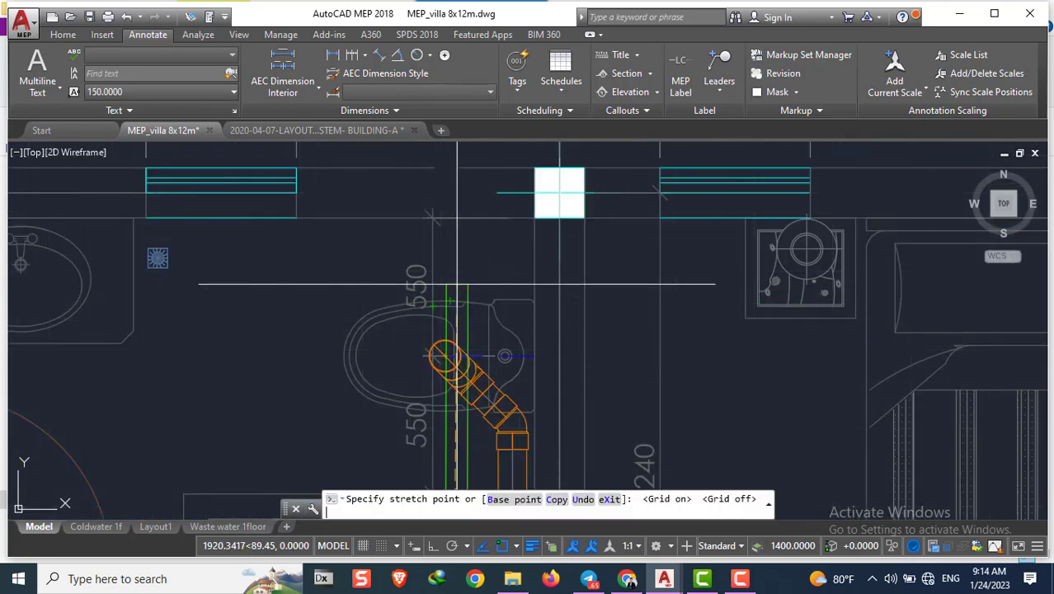
{"action": "scroll", "coordinate": [462, 281], "scroll_direction": "down", "scroll_amount": 4}
{"action": "scroll", "coordinate": [463, 278], "scroll_direction": "up", "scroll_amount": 2}
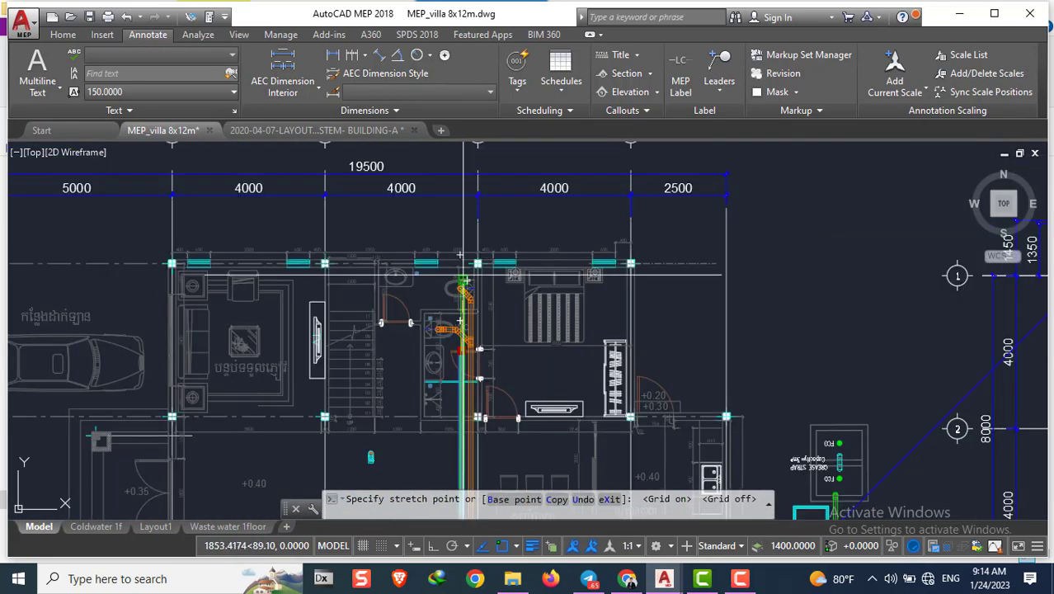
{"action": "scroll", "coordinate": [465, 248], "scroll_direction": "up", "scroll_amount": 3}
{"action": "key", "text": "Escape"}
{"action": "scroll", "coordinate": [461, 274], "scroll_direction": "down", "scroll_amount": 4}
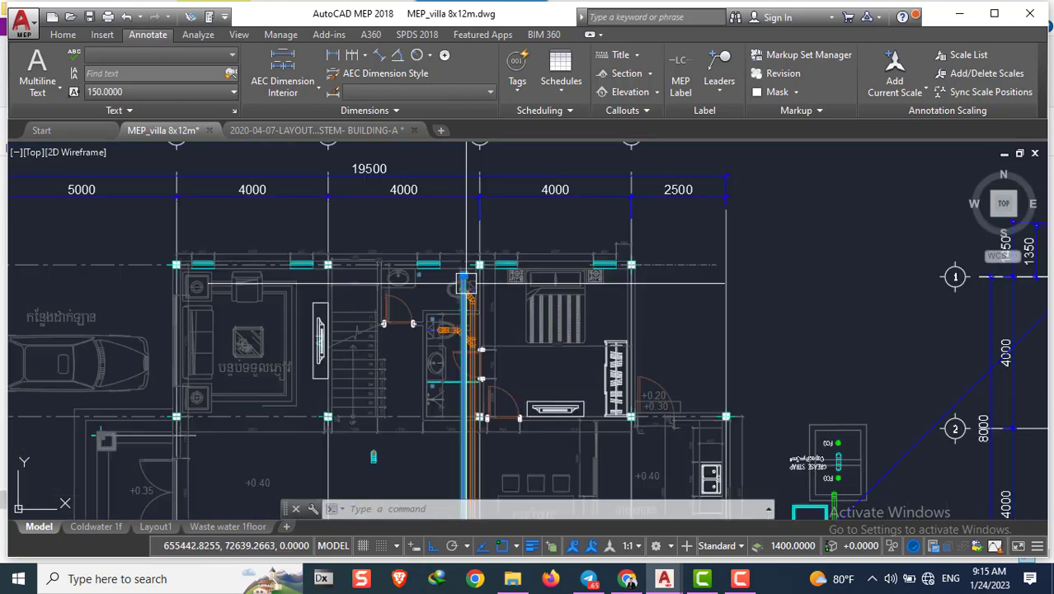
{"action": "scroll", "coordinate": [460, 274], "scroll_direction": "up", "scroll_amount": 3}
{"action": "scroll", "coordinate": [461, 274], "scroll_direction": "down", "scroll_amount": 3}
{"action": "key", "text": "Escape"}
{"action": "key", "text": "Escape"}
Pan the view to the waste pipe corner beside the dining area
{"action": "scroll", "coordinate": [477, 334], "scroll_direction": "up", "scroll_amount": 4}
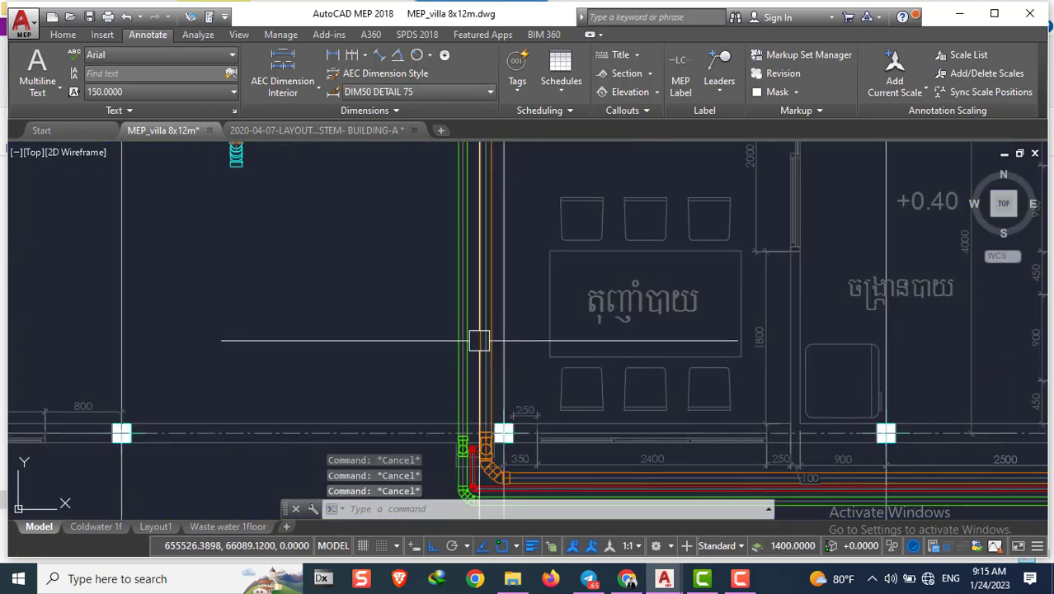
{"action": "scroll", "coordinate": [472, 297], "scroll_direction": "down", "scroll_amount": 3}
{"action": "scroll", "coordinate": [476, 189], "scroll_direction": "up", "scroll_amount": 5}
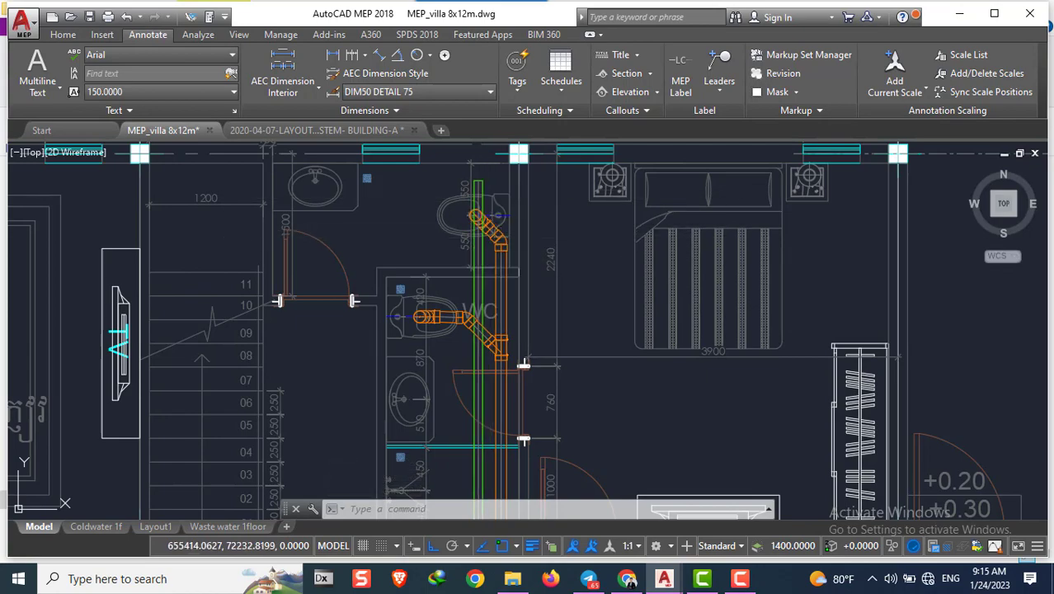
{"action": "scroll", "coordinate": [480, 238], "scroll_direction": "up", "scroll_amount": 4}
{"action": "scroll", "coordinate": [463, 216], "scroll_direction": "down", "scroll_amount": 2}
{"action": "scroll", "coordinate": [458, 224], "scroll_direction": "down", "scroll_amount": 1}
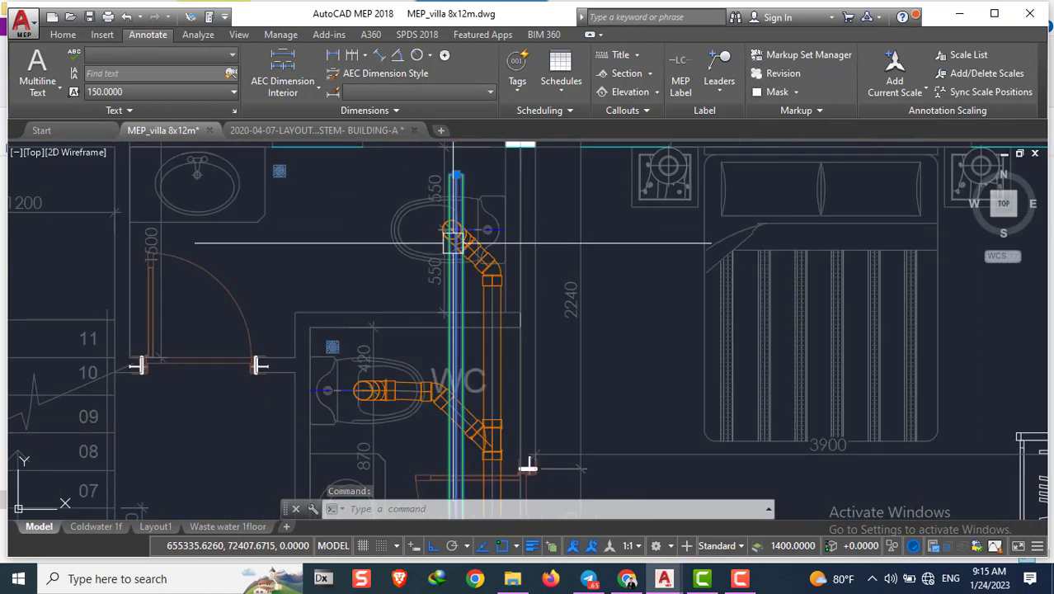
{"action": "scroll", "coordinate": [452, 235], "scroll_direction": "down", "scroll_amount": 1}
{"action": "scroll", "coordinate": [459, 271], "scroll_direction": "down", "scroll_amount": 1}
{"action": "middle_click_drag", "start_coordinate": [459, 315], "coordinate": [449, 179]}
{"action": "scroll", "coordinate": [462, 354], "scroll_direction": "up", "scroll_amount": 2}
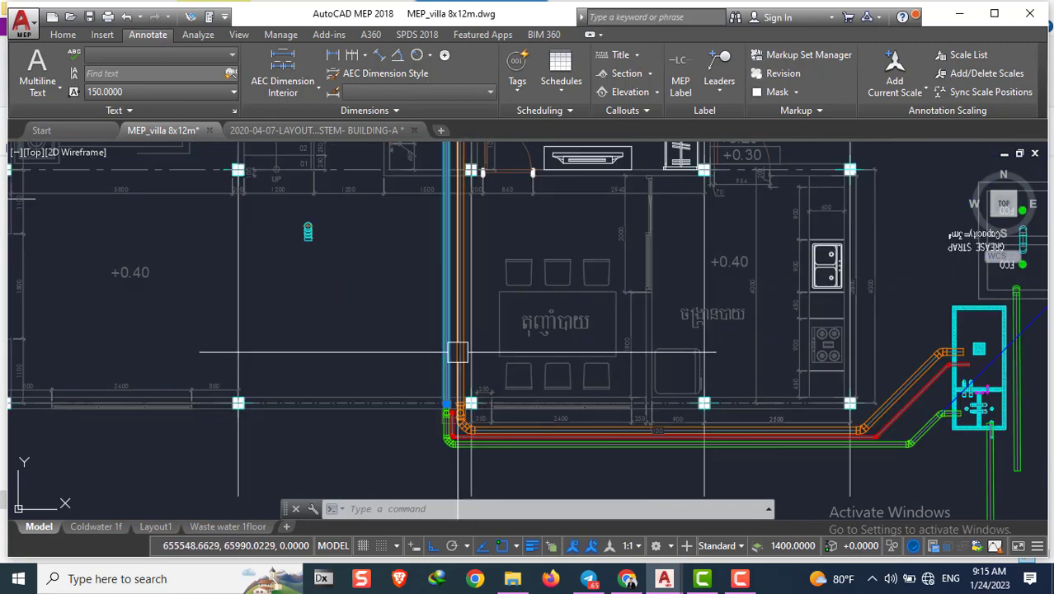
Move the green waste pipe line left from its corner to a new position
{"action": "type", "text": "m"}
{"action": "key", "text": "Return"}
{"action": "scroll", "coordinate": [461, 355], "scroll_direction": "down", "scroll_amount": 2}
{"action": "scroll", "coordinate": [448, 363], "scroll_direction": "up", "scroll_amount": 2}
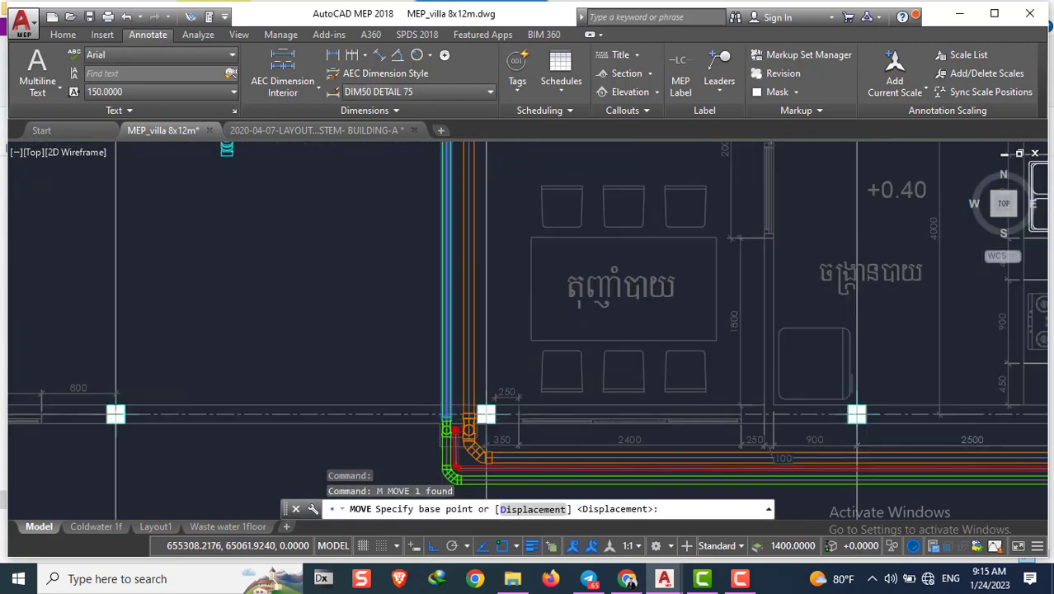
{"action": "scroll", "coordinate": [454, 379], "scroll_direction": "up", "scroll_amount": 2}
{"action": "left_click", "coordinate": [464, 393]}
{"action": "scroll", "coordinate": [445, 392], "scroll_direction": "down", "scroll_amount": 1}
{"action": "left_click", "coordinate": [420, 386]}
{"action": "scroll", "coordinate": [421, 386], "scroll_direction": "down", "scroll_amount": 3}
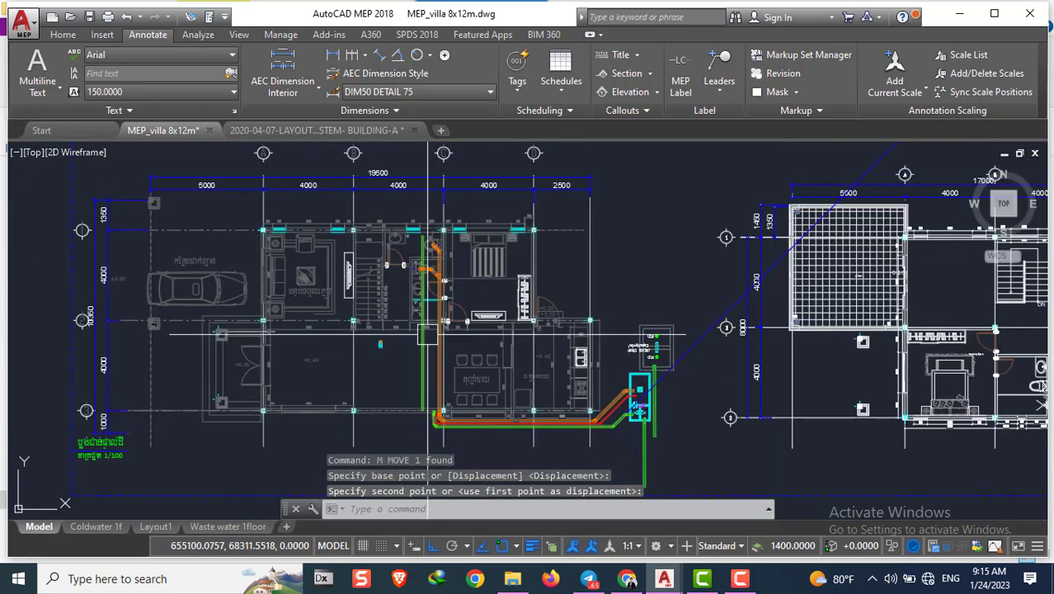
{"action": "scroll", "coordinate": [631, 416], "scroll_direction": "up", "scroll_amount": 2}
{"action": "scroll", "coordinate": [631, 416], "scroll_direction": "up", "scroll_amount": 3}
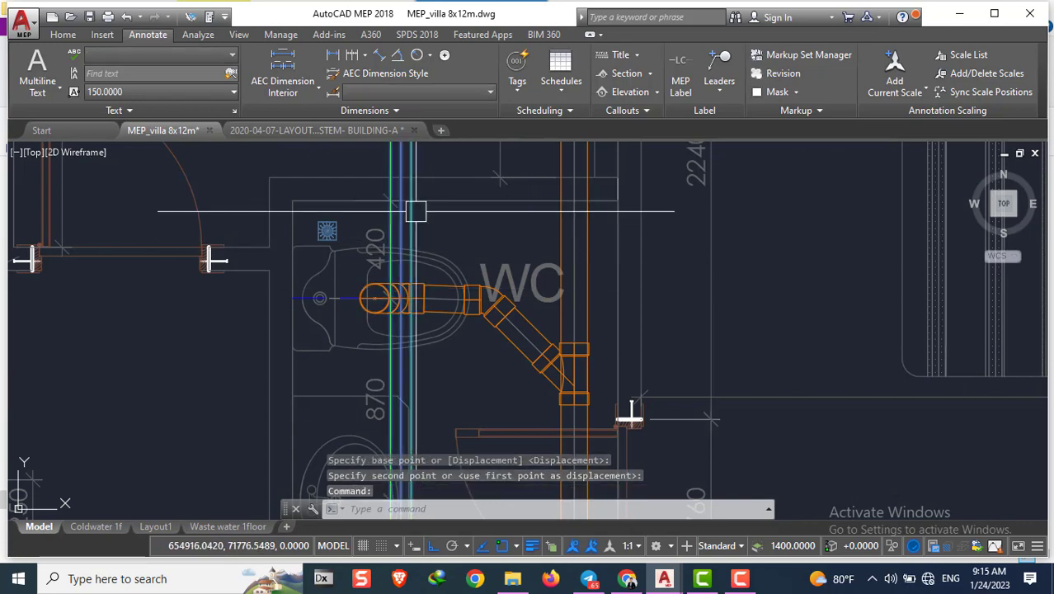
Move the waste pipe line a second time into its final position
{"action": "type", "text": "m"}
{"action": "key", "text": "Return"}
{"action": "left_click", "coordinate": [402, 298]}
{"action": "scroll", "coordinate": [459, 298], "scroll_direction": "down", "scroll_amount": 3}
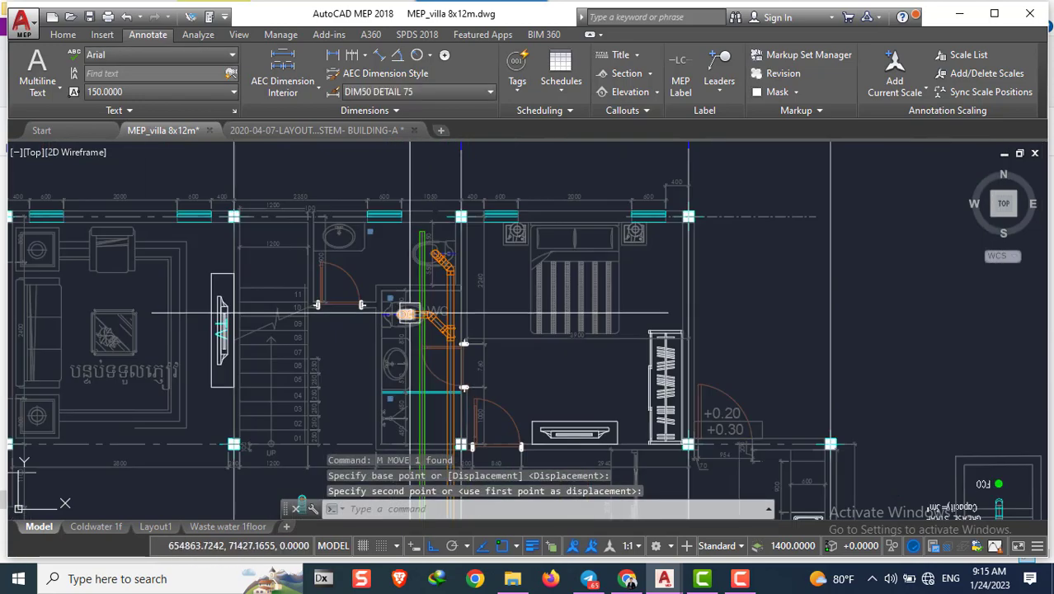
{"action": "scroll", "coordinate": [430, 242], "scroll_direction": "up", "scroll_amount": 3}
{"action": "scroll", "coordinate": [502, 169], "scroll_direction": "down", "scroll_amount": 1}
{"action": "scroll", "coordinate": [420, 246], "scroll_direction": "down", "scroll_amount": 1}
{"action": "left_click", "coordinate": [420, 246]}
{"action": "scroll", "coordinate": [420, 246], "scroll_direction": "down", "scroll_amount": 2}
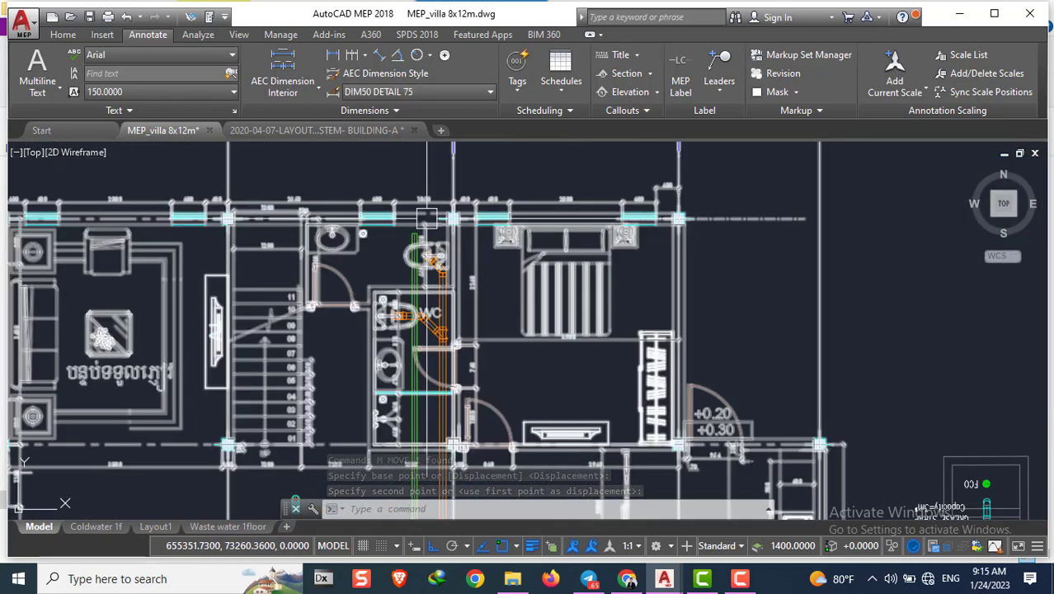
{"action": "scroll", "coordinate": [419, 246], "scroll_direction": "down", "scroll_amount": 2}
{"action": "scroll", "coordinate": [461, 264], "scroll_direction": "down", "scroll_amount": 2}
{"action": "scroll", "coordinate": [495, 277], "scroll_direction": "down", "scroll_amount": 3}
Crossing-select the four green pipe pieces and elbows and start copying them with CO
{"action": "scroll", "coordinate": [495, 277], "scroll_direction": "up", "scroll_amount": 2}
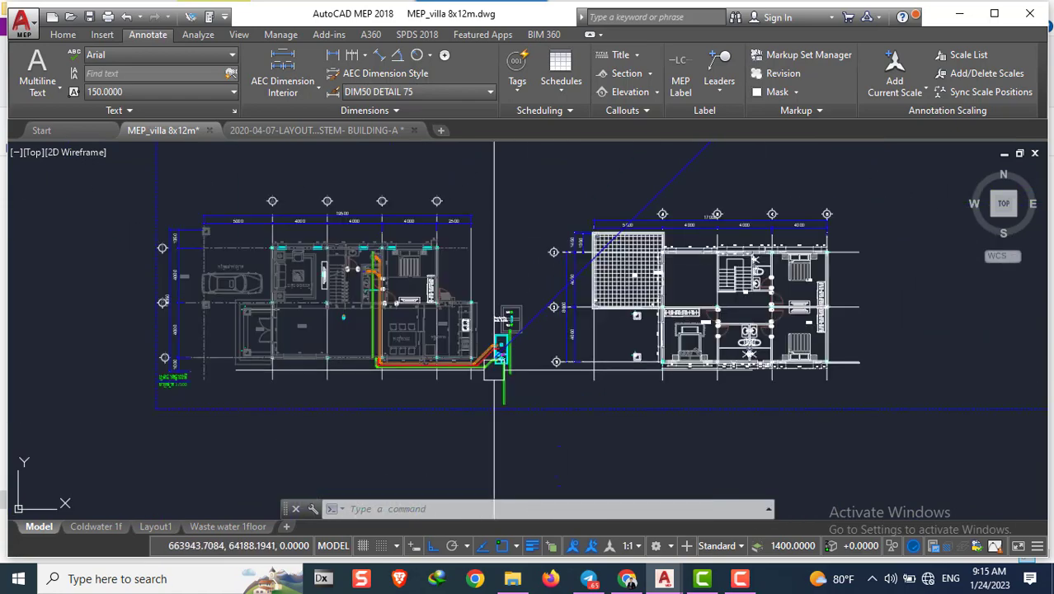
{"action": "scroll", "coordinate": [535, 297], "scroll_direction": "down", "scroll_amount": 3}
{"action": "scroll", "coordinate": [631, 289], "scroll_direction": "down", "scroll_amount": 3}
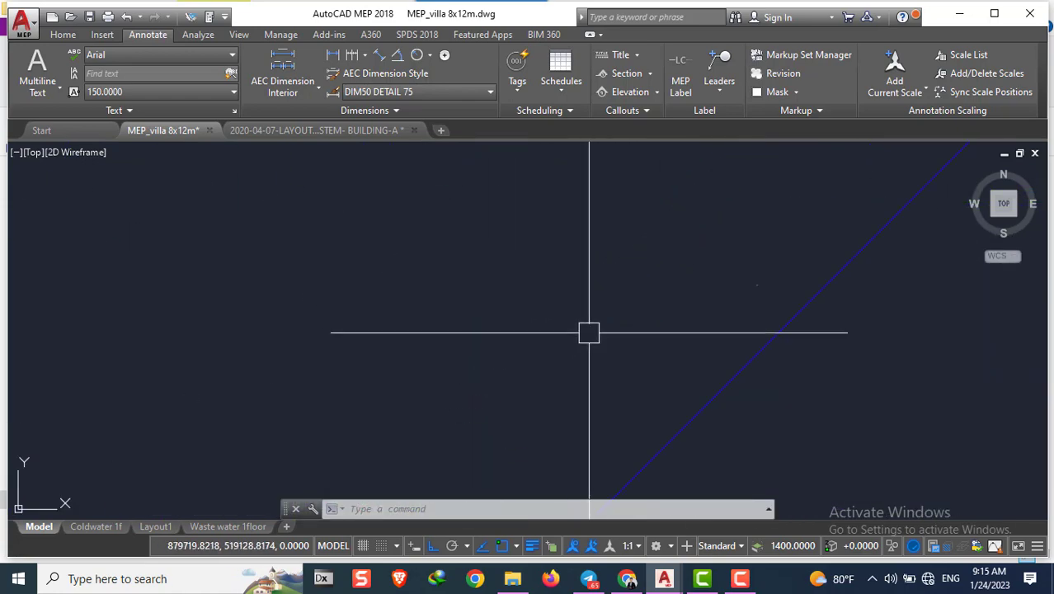
{"action": "scroll", "coordinate": [611, 200], "scroll_direction": "up", "scroll_amount": 3}
{"action": "scroll", "coordinate": [618, 215], "scroll_direction": "up", "scroll_amount": 3}
{"action": "scroll", "coordinate": [628, 224], "scroll_direction": "up", "scroll_amount": 2}
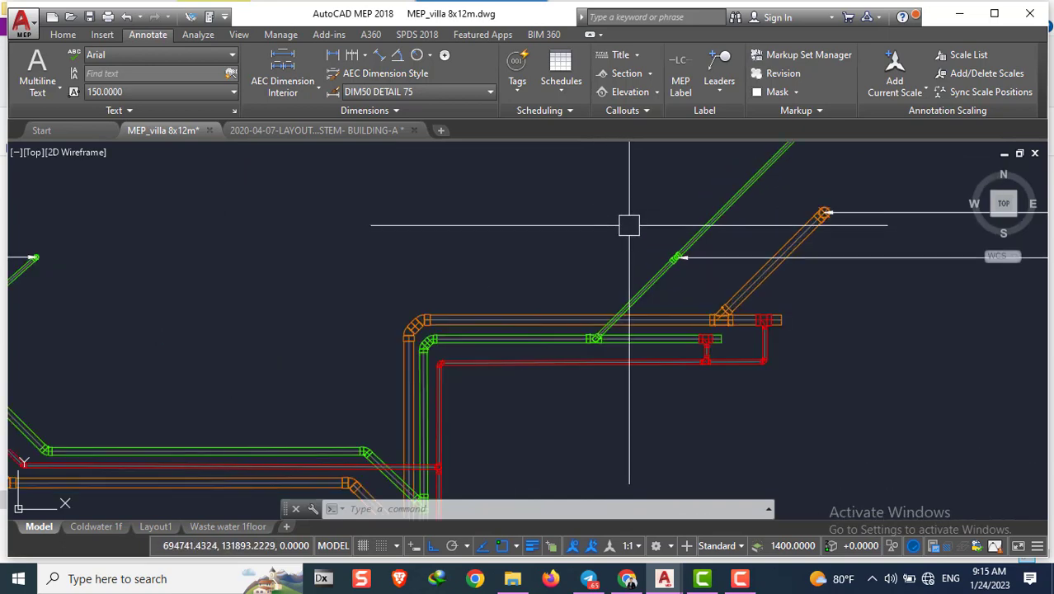
{"action": "scroll", "coordinate": [629, 224], "scroll_direction": "up", "scroll_amount": 3}
{"action": "scroll", "coordinate": [694, 287], "scroll_direction": "up", "scroll_amount": 3}
{"action": "scroll", "coordinate": [546, 325], "scroll_direction": "up", "scroll_amount": 2}
{"action": "left_click", "coordinate": [541, 326]}
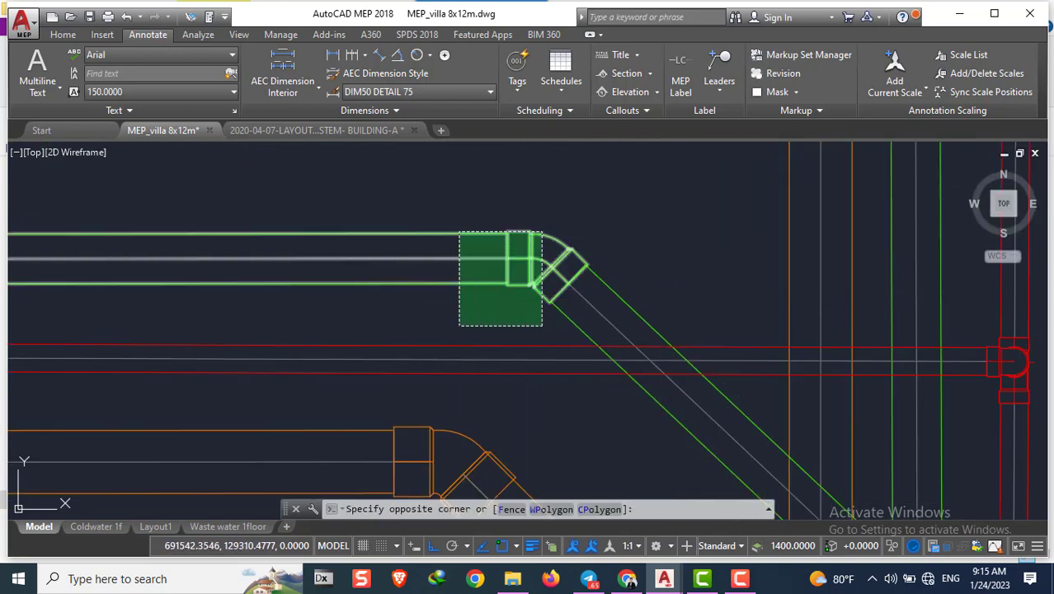
{"action": "left_click", "coordinate": [459, 233]}
{"action": "scroll", "coordinate": [683, 318], "scroll_direction": "down", "scroll_amount": 2}
{"action": "scroll", "coordinate": [635, 301], "scroll_direction": "down", "scroll_amount": 2}
{"action": "scroll", "coordinate": [629, 287], "scroll_direction": "down", "scroll_amount": 2}
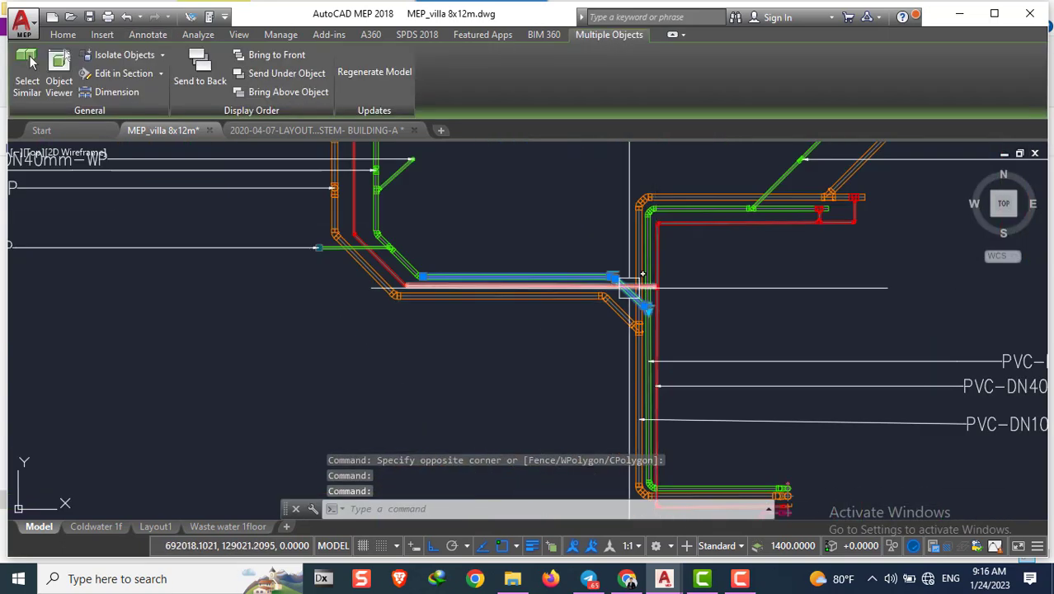
{"action": "type", "text": "co"}
{"action": "key", "text": "Return"}
Place the copy from the elbow end, at an angle, onto the washbasin's vertical drain pipe
{"action": "scroll", "coordinate": [660, 330], "scroll_direction": "up", "scroll_amount": 3}
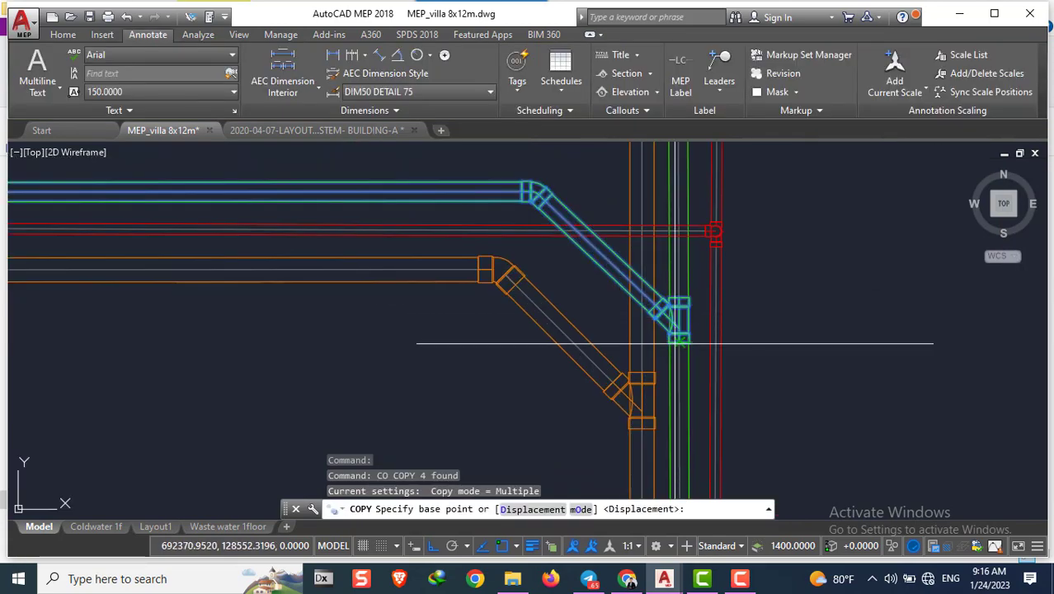
{"action": "left_click", "coordinate": [678, 340]}
{"action": "scroll", "coordinate": [678, 330], "scroll_direction": "down", "scroll_amount": 5}
{"action": "scroll", "coordinate": [659, 235], "scroll_direction": "up", "scroll_amount": 2}
{"action": "scroll", "coordinate": [824, 272], "scroll_direction": "up", "scroll_amount": 2}
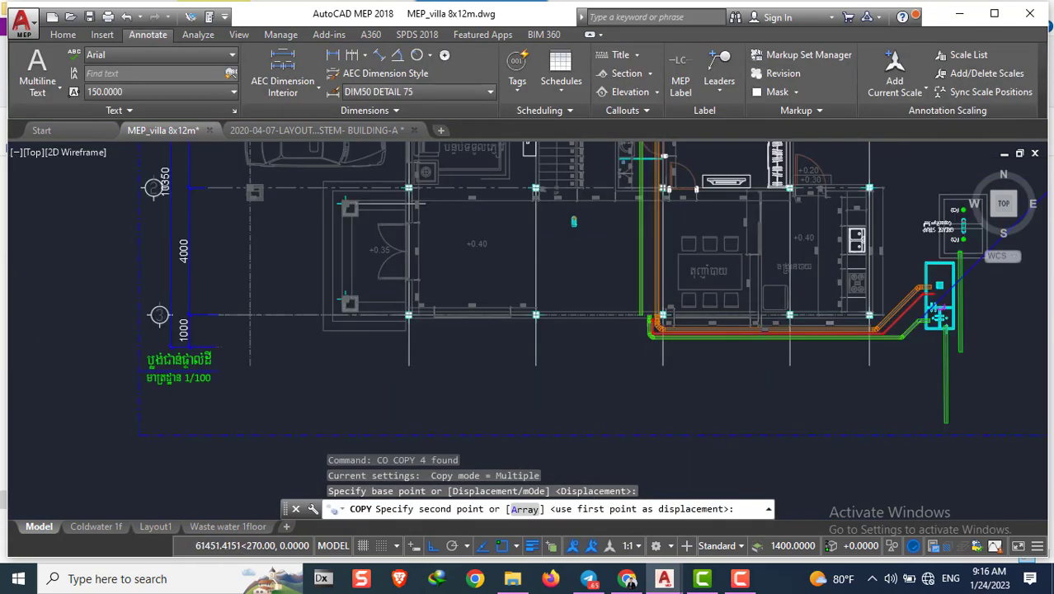
{"action": "scroll", "coordinate": [665, 239], "scroll_direction": "up", "scroll_amount": 4}
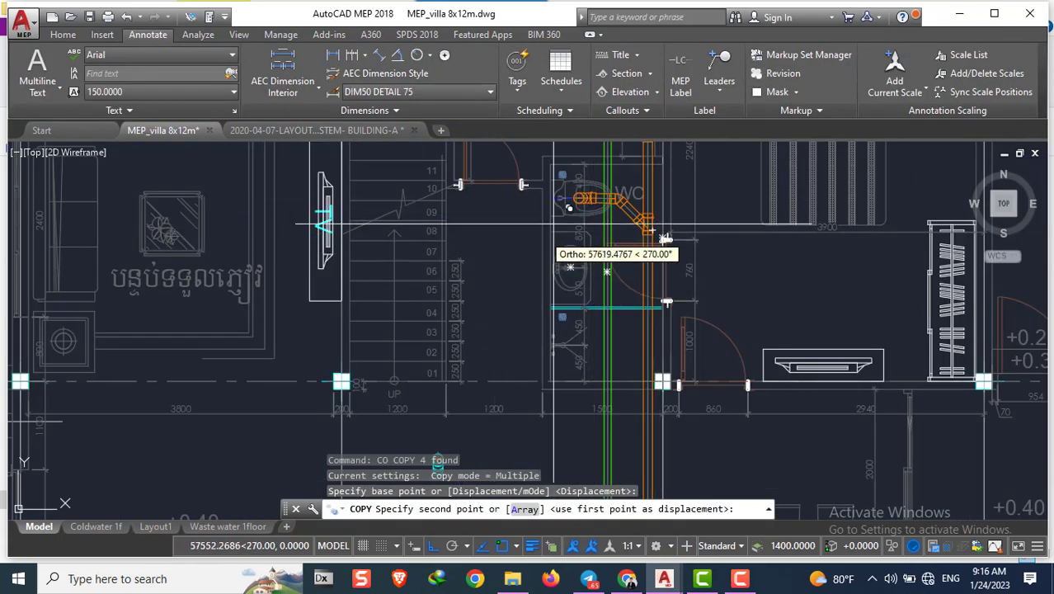
{"action": "scroll", "coordinate": [569, 225], "scroll_direction": "down", "scroll_amount": 2}
{"action": "scroll", "coordinate": [614, 235], "scroll_direction": "down", "scroll_amount": 3}
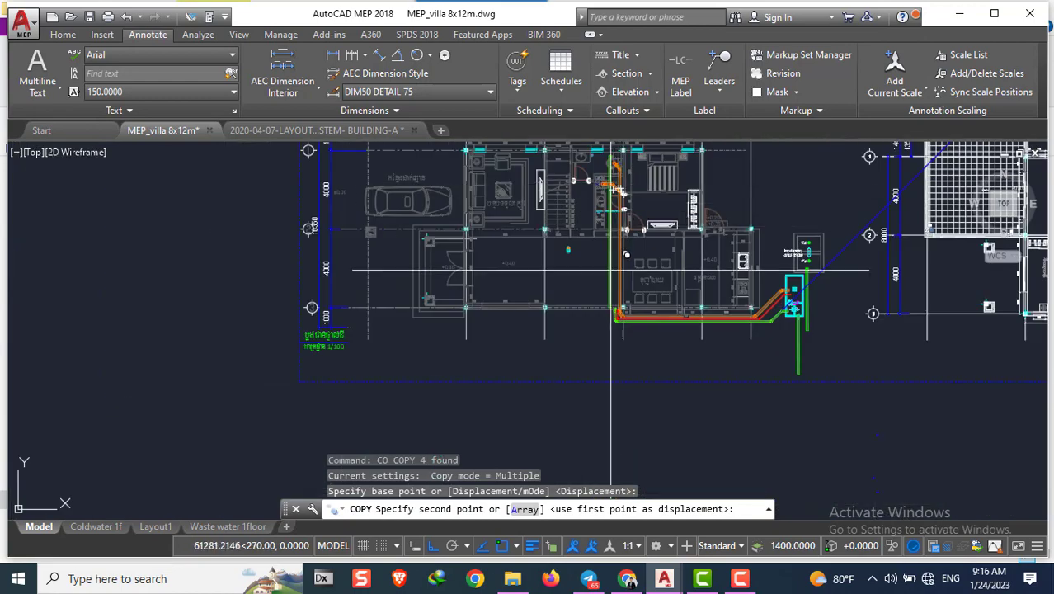
{"action": "scroll", "coordinate": [602, 224], "scroll_direction": "up", "scroll_amount": 5}
{"action": "key", "text": "F8"}
{"action": "scroll", "coordinate": [626, 290], "scroll_direction": "up", "scroll_amount": 2}
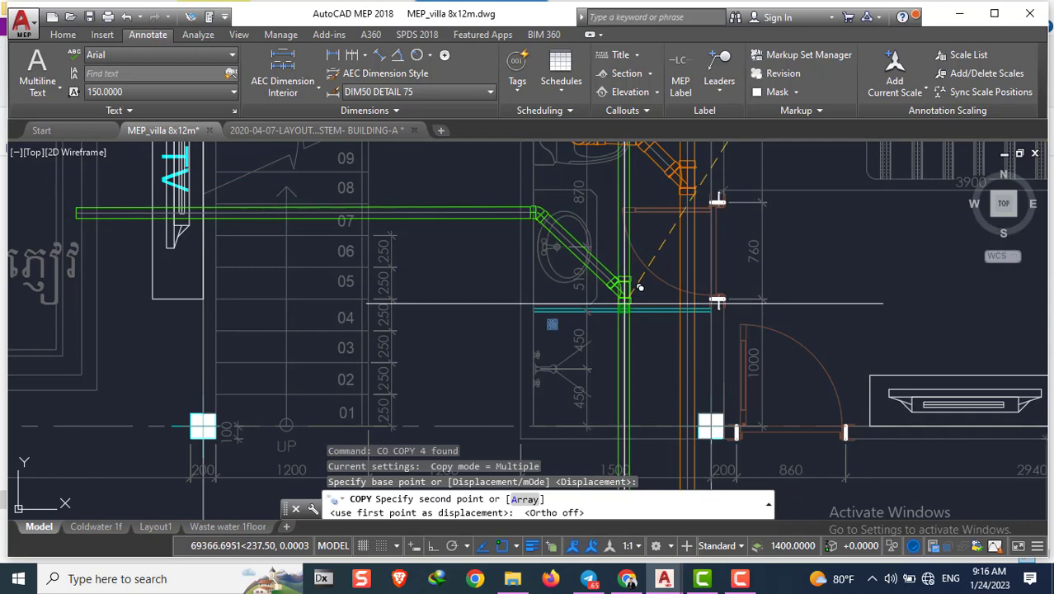
{"action": "left_click", "coordinate": [620, 305]}
{"action": "key", "text": "Escape"}
{"action": "scroll", "coordinate": [618, 301], "scroll_direction": "up", "scroll_amount": 2}
Resize the fitting where the copy meets the drain to 80X40
{"action": "left_click", "coordinate": [632, 304]}
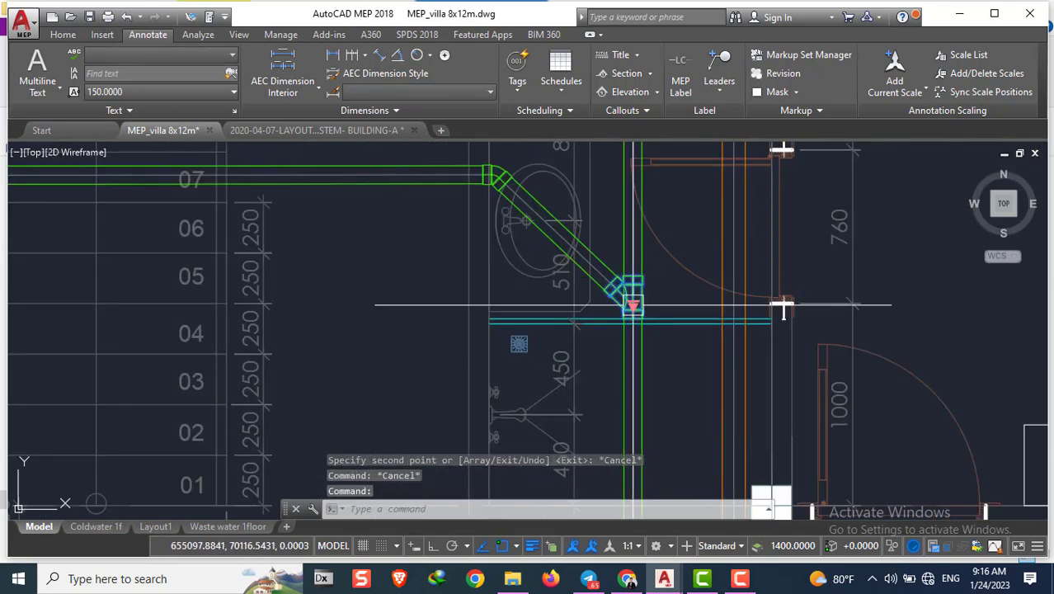
{"action": "left_click", "coordinate": [633, 303]}
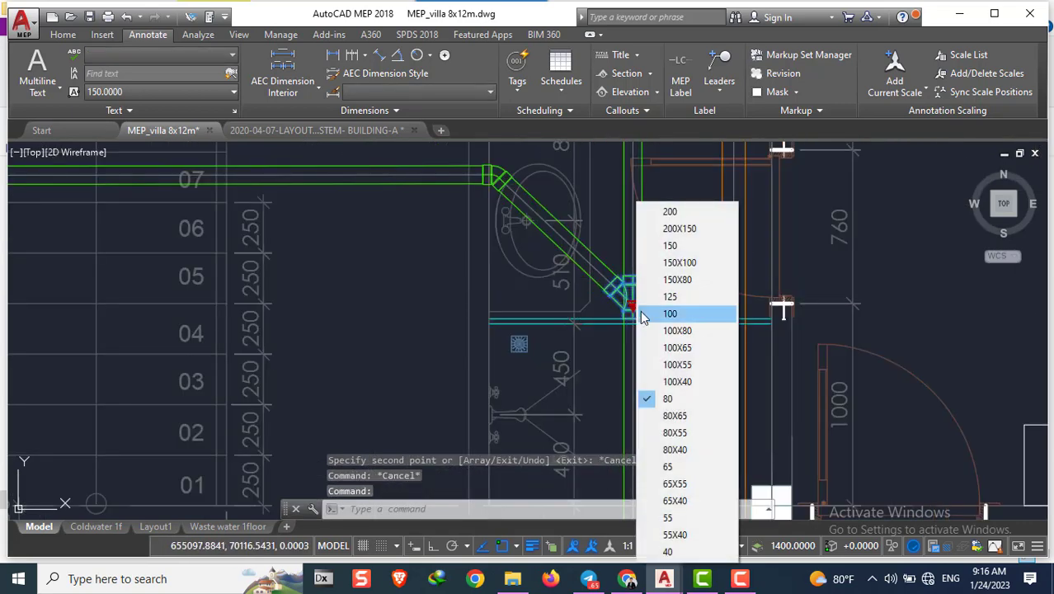
{"action": "left_click", "coordinate": [669, 450]}
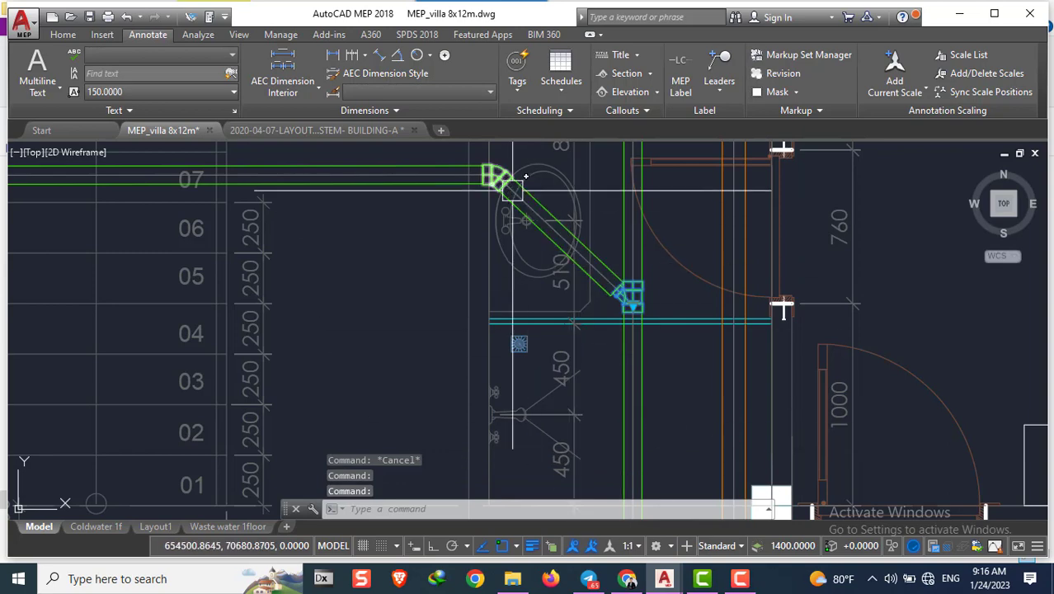
Inspect the diagonal waste pipe and the elbow's size choices, leaving them unchanged
{"action": "left_click", "coordinate": [602, 265]}
{"action": "scroll", "coordinate": [607, 297], "scroll_direction": "up", "scroll_amount": 3}
{"action": "scroll", "coordinate": [607, 305], "scroll_direction": "down", "scroll_amount": 3}
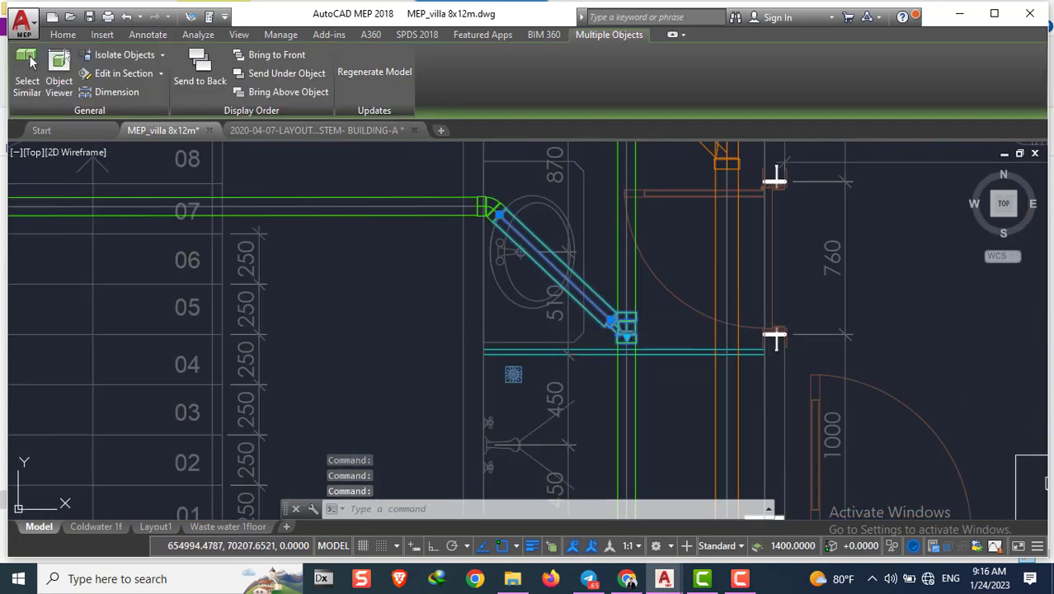
{"action": "scroll", "coordinate": [607, 315], "scroll_direction": "up", "scroll_amount": 3}
{"action": "key", "text": "Escape"}
{"action": "key", "text": "Escape"}
{"action": "scroll", "coordinate": [607, 315], "scroll_direction": "up", "scroll_amount": 3}
{"action": "scroll", "coordinate": [577, 297], "scroll_direction": "down", "scroll_amount": 3}
{"action": "left_click", "coordinate": [521, 270]}
{"action": "scroll", "coordinate": [494, 247], "scroll_direction": "down", "scroll_amount": 2}
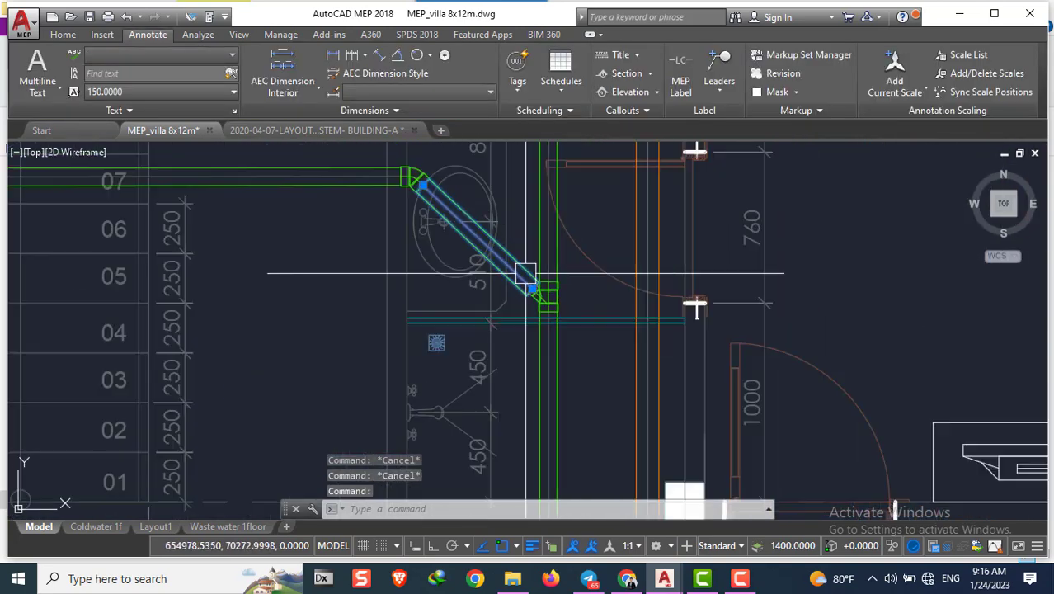
{"action": "key", "text": "Escape"}
{"action": "scroll", "coordinate": [410, 172], "scroll_direction": "up", "scroll_amount": 3}
{"action": "left_click", "coordinate": [413, 177]}
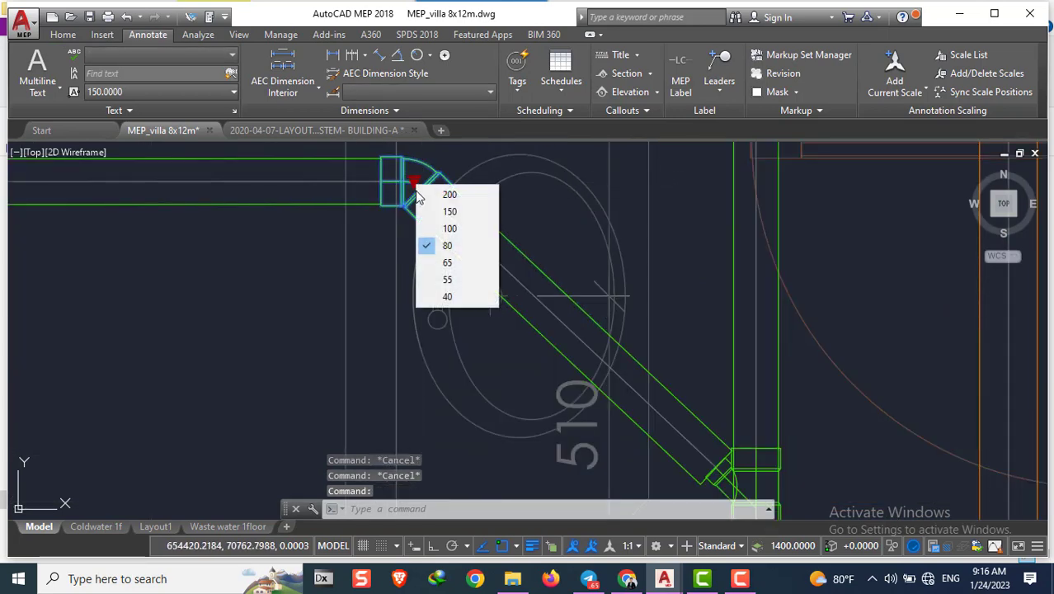
{"action": "left_click", "coordinate": [448, 298]}
{"action": "key", "text": "Escape"}
Erase the straight pipe leading to the washbasin elbow
{"action": "left_click", "coordinate": [248, 181]}
{"action": "type", "text": "e"}
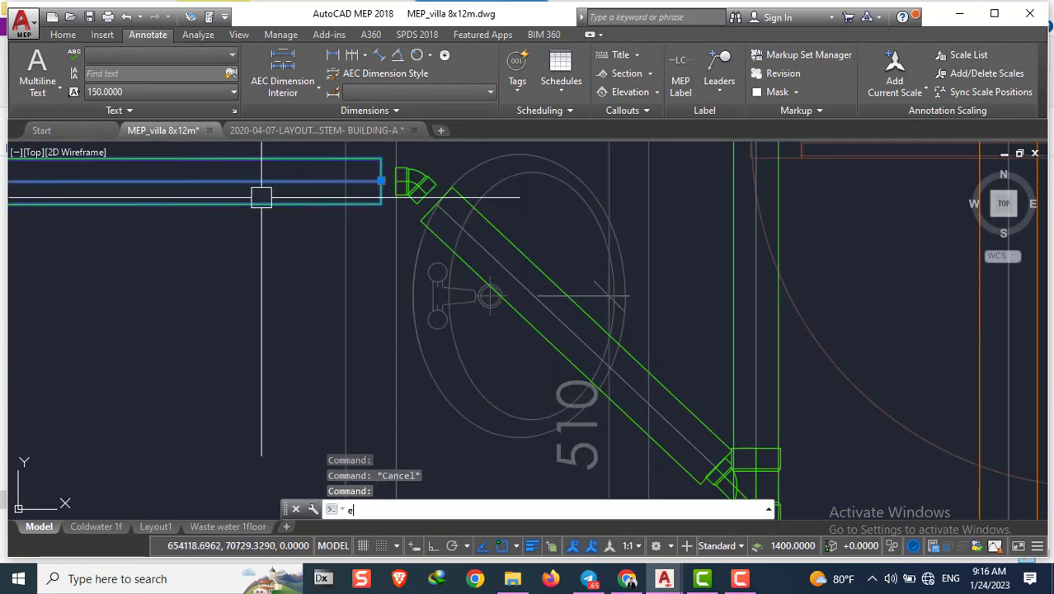
{"action": "key", "text": "Return"}
{"action": "scroll", "coordinate": [374, 236], "scroll_direction": "down", "scroll_amount": 3}
{"action": "scroll", "coordinate": [450, 301], "scroll_direction": "up", "scroll_amount": 2}
{"action": "scroll", "coordinate": [450, 301], "scroll_direction": "up", "scroll_amount": 2}
Align the diagonal pipe to the fitting and tee with two point pairs, scaling it to fit
{"action": "left_click", "coordinate": [456, 294]}
{"action": "type", "text": "a"}
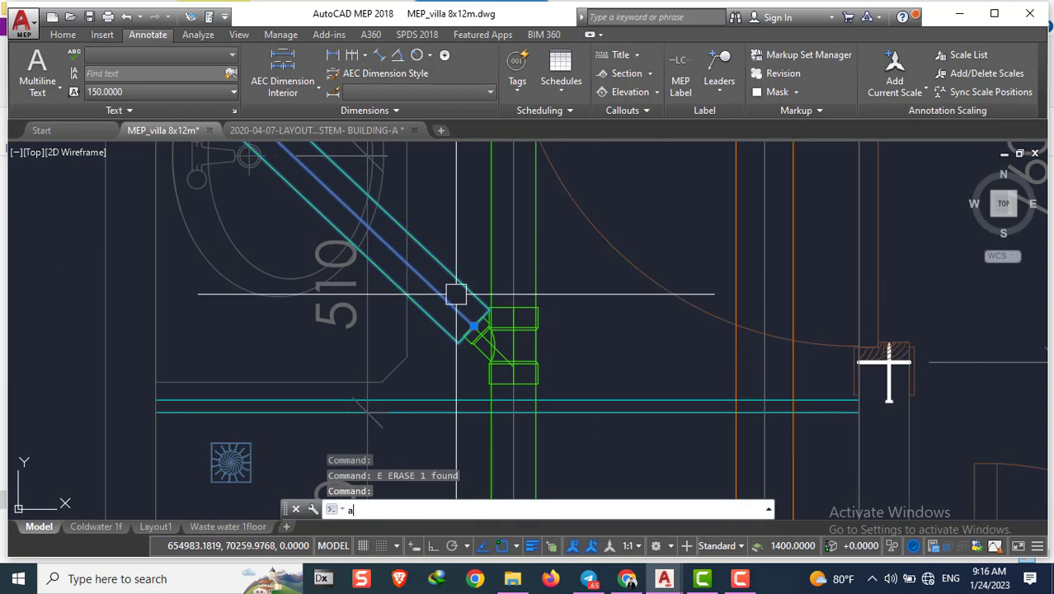
{"action": "key", "text": "Return"}
{"action": "scroll", "coordinate": [462, 356], "scroll_direction": "up", "scroll_amount": 4}
{"action": "scroll", "coordinate": [452, 319], "scroll_direction": "up", "scroll_amount": 3}
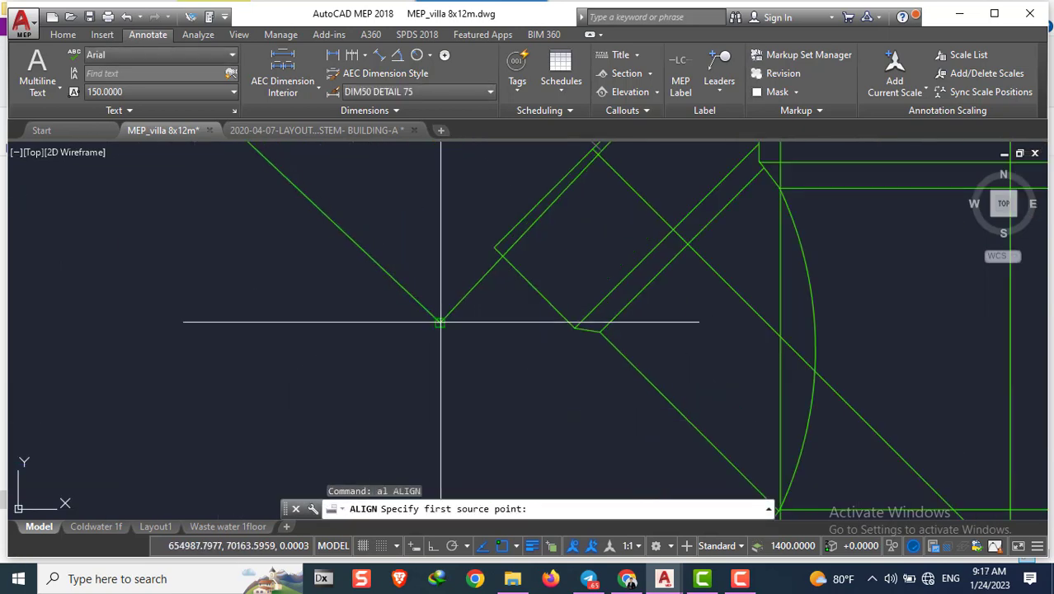
{"action": "left_click", "coordinate": [440, 323]}
{"action": "left_click", "coordinate": [602, 330]}
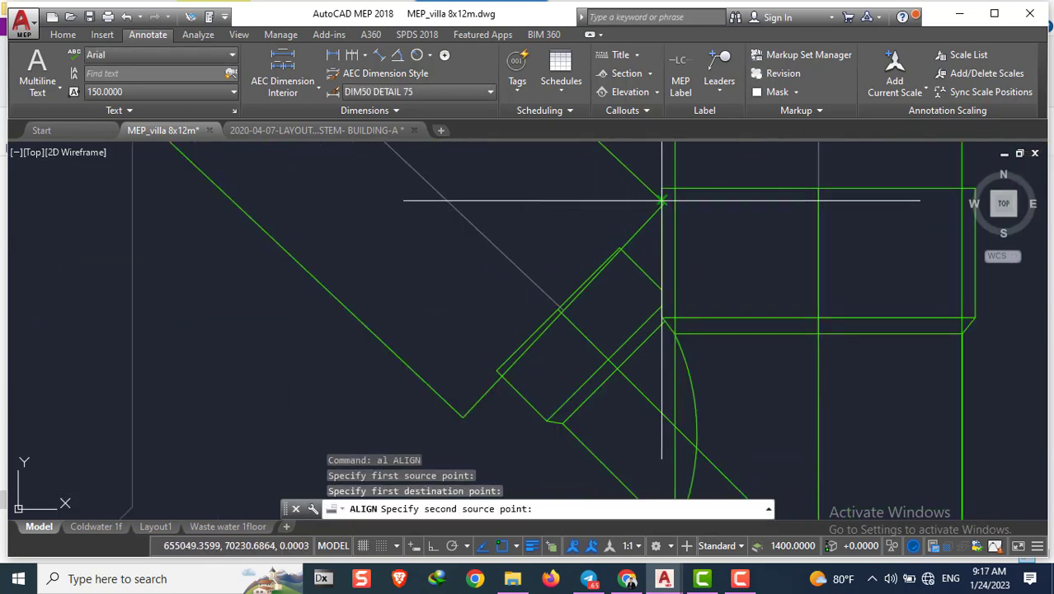
{"action": "left_click", "coordinate": [669, 209]}
{"action": "scroll", "coordinate": [653, 299], "scroll_direction": "up", "scroll_amount": 2}
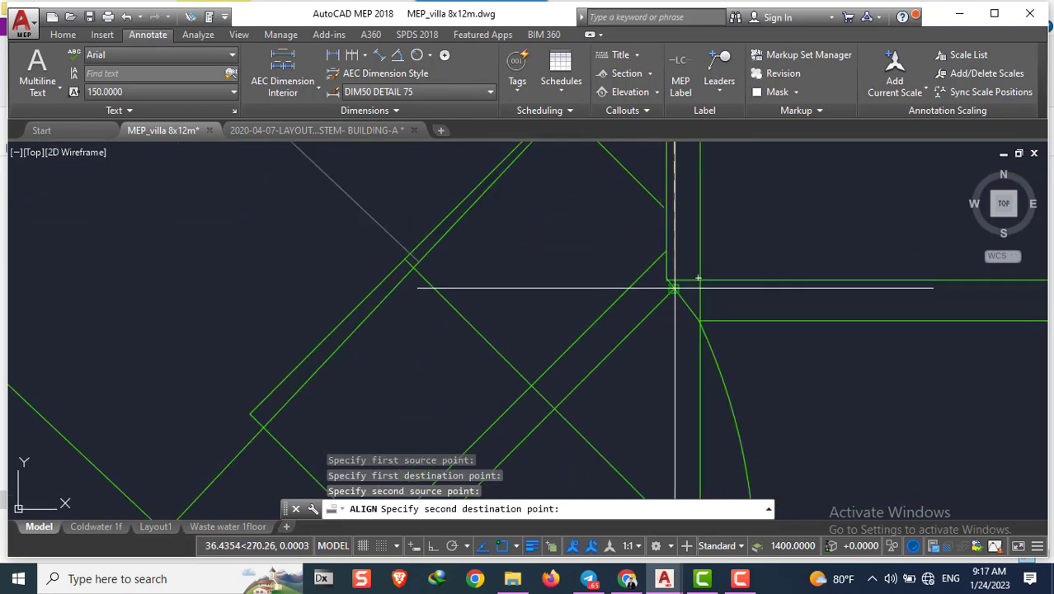
{"action": "scroll", "coordinate": [674, 288], "scroll_direction": "up", "scroll_amount": 2}
{"action": "scroll", "coordinate": [683, 235], "scroll_direction": "down", "scroll_amount": 2}
{"action": "left_click", "coordinate": [670, 242]}
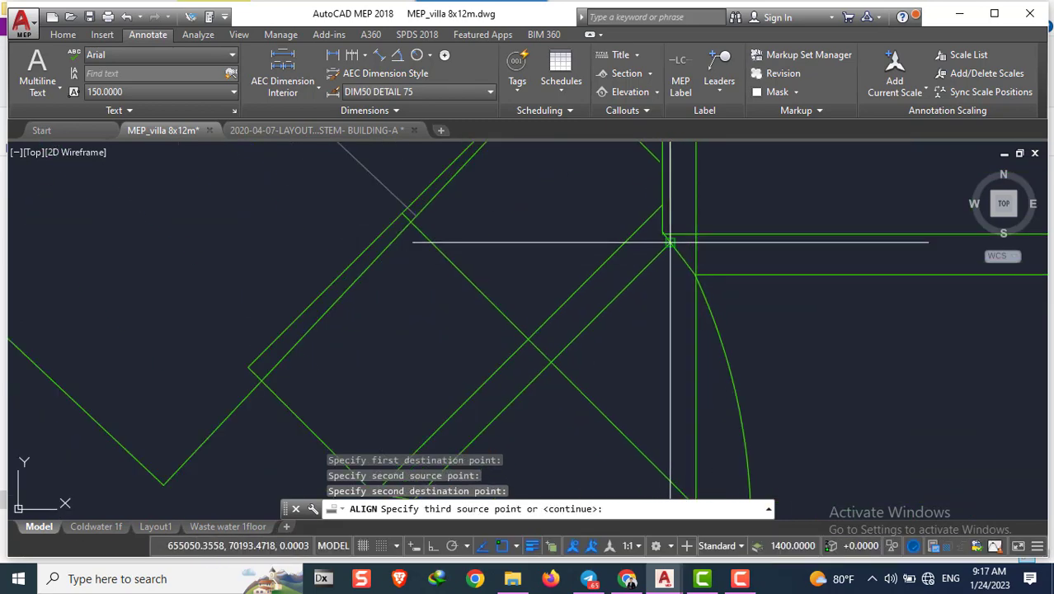
{"action": "key", "text": "Return"}
{"action": "type", "text": "y"}
{"action": "key", "text": "Return"}
{"action": "scroll", "coordinate": [600, 229], "scroll_direction": "down", "scroll_amount": 2}
{"action": "scroll", "coordinate": [609, 265], "scroll_direction": "down", "scroll_amount": 2}
{"action": "scroll", "coordinate": [540, 191], "scroll_direction": "up", "scroll_amount": 1}
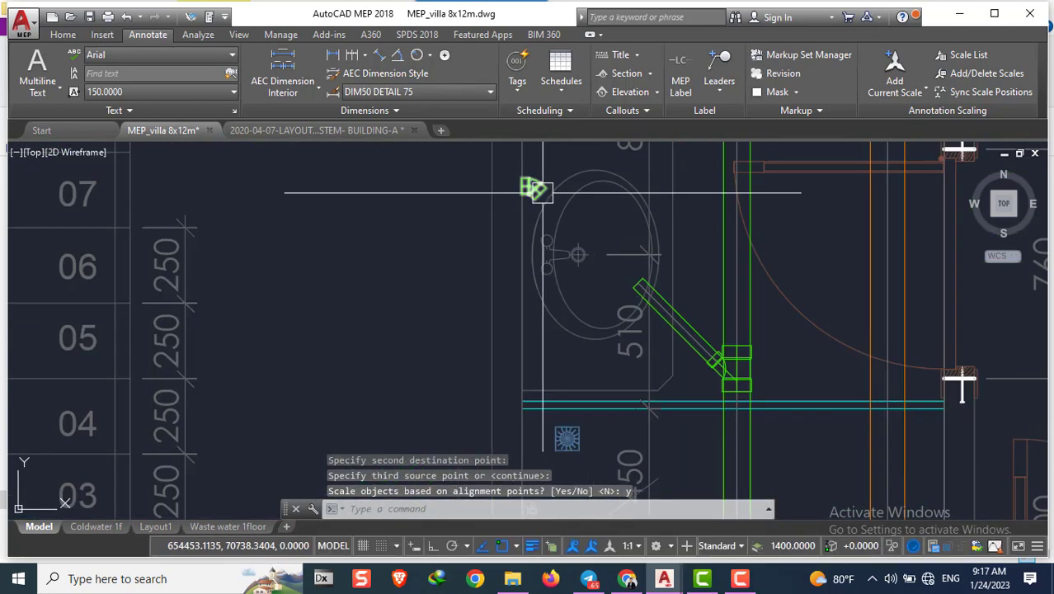
Begin moving the elbow fitting from a base point, then cancel the move
{"action": "type", "text": "m"}
{"action": "key", "text": "Return"}
{"action": "scroll", "coordinate": [538, 191], "scroll_direction": "up", "scroll_amount": 2}
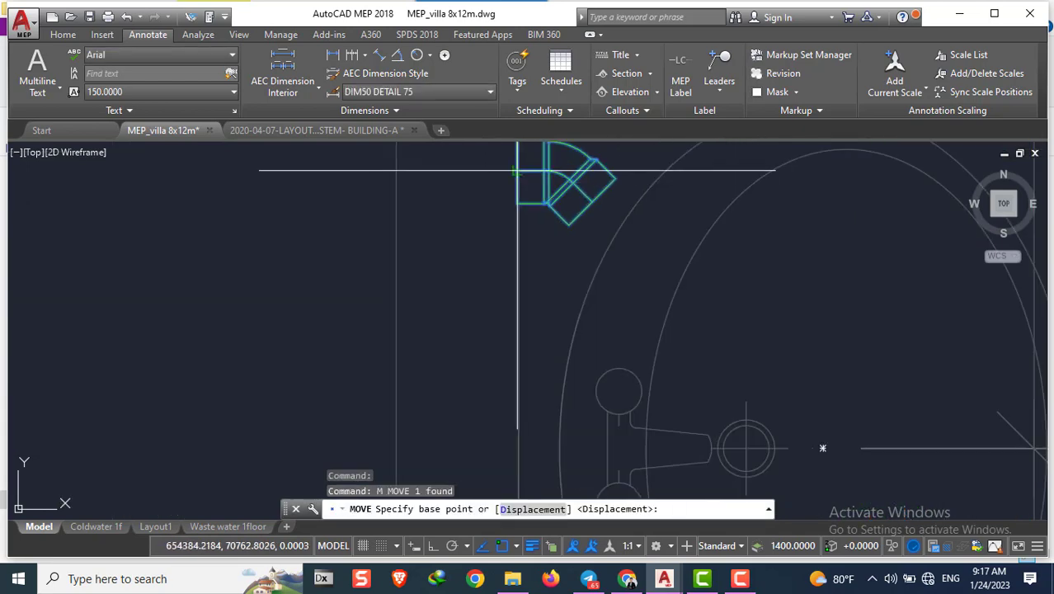
{"action": "left_click", "coordinate": [523, 189]}
{"action": "scroll", "coordinate": [521, 245], "scroll_direction": "down", "scroll_amount": 2}
{"action": "key", "text": "Escape"}
{"action": "key", "text": "Escape"}
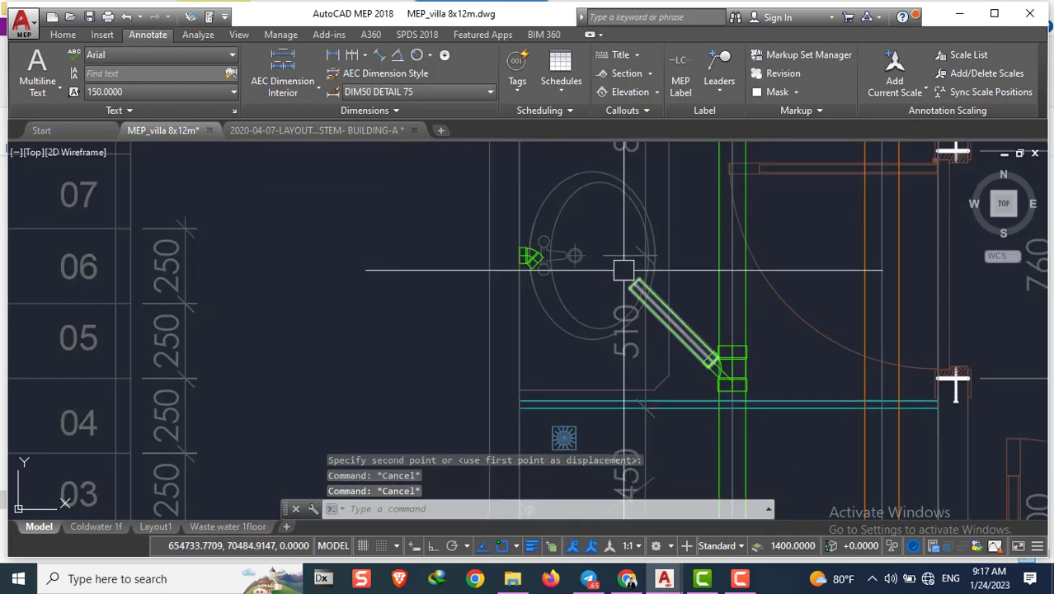
Start a RAY construction line, then cancel it
{"action": "type", "text": "ray"}
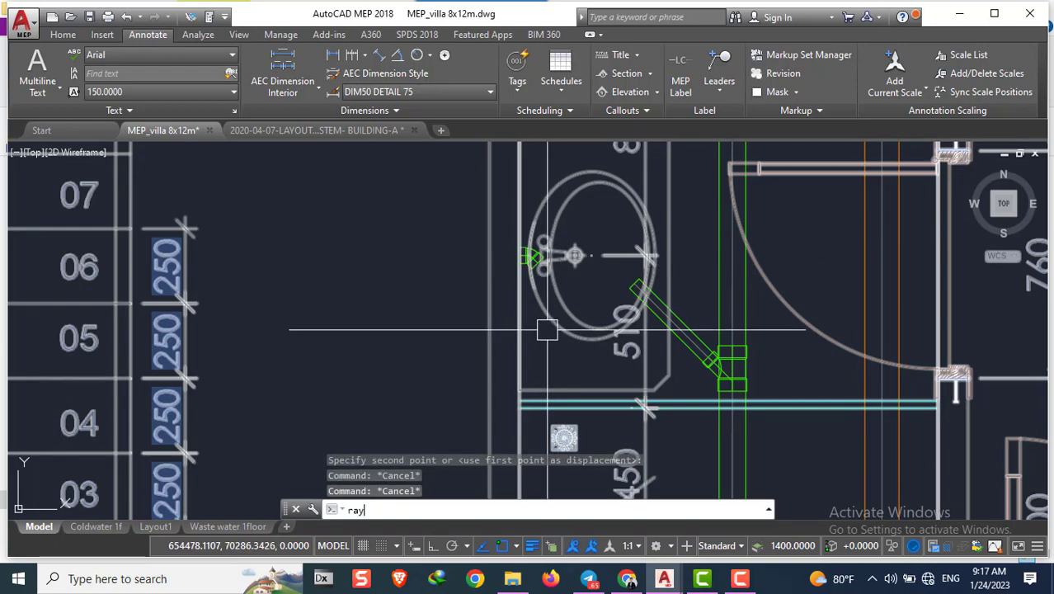
{"action": "key", "text": "Return"}
{"action": "scroll", "coordinate": [546, 278], "scroll_direction": "up", "scroll_amount": 2}
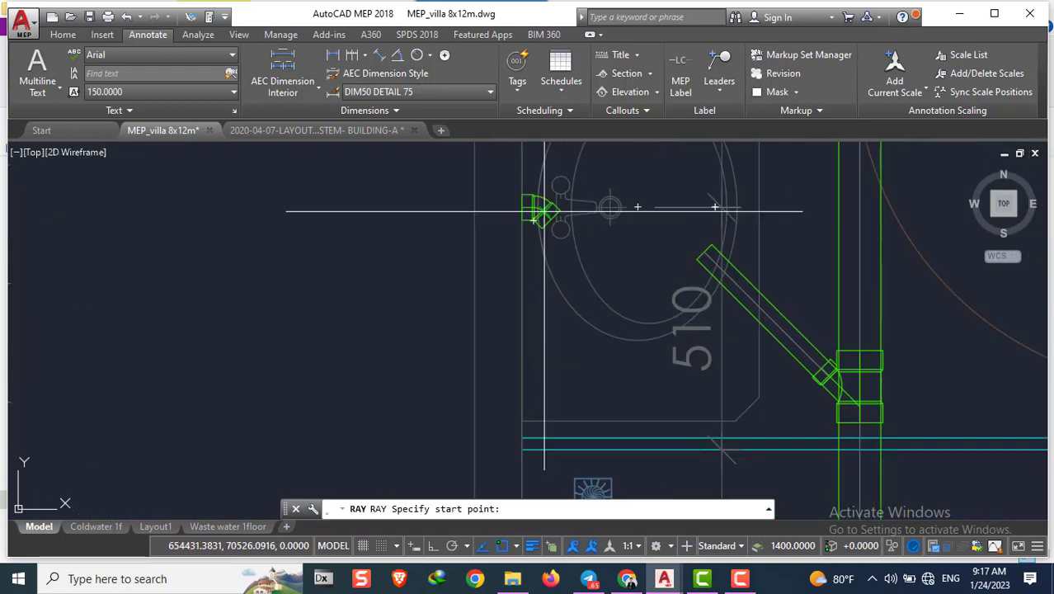
{"action": "scroll", "coordinate": [543, 208], "scroll_direction": "up", "scroll_amount": 3}
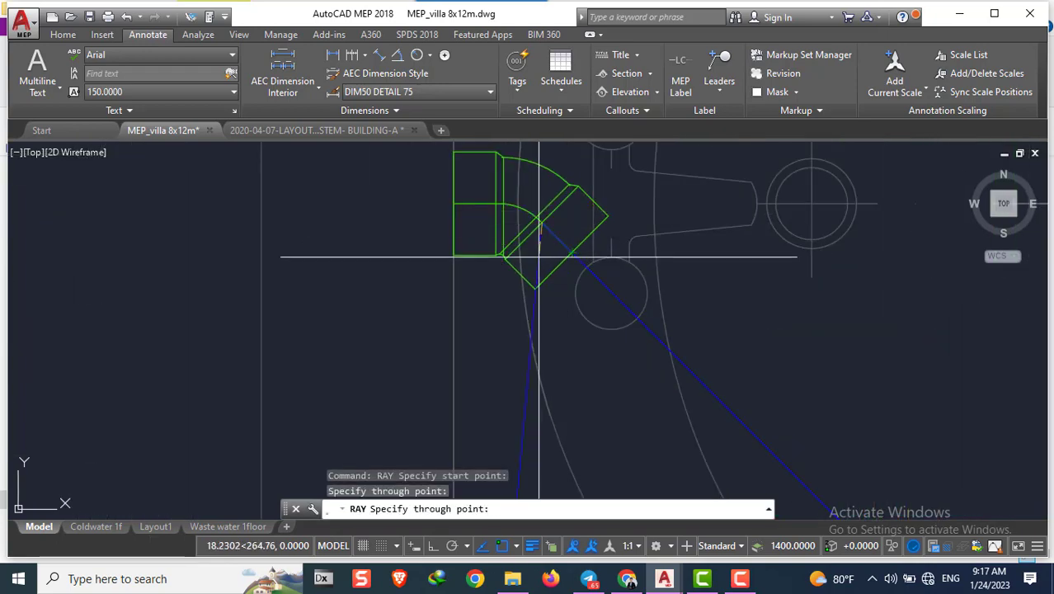
{"action": "key", "text": "Escape"}
{"action": "scroll", "coordinate": [660, 263], "scroll_direction": "down", "scroll_amount": 3}
{"action": "scroll", "coordinate": [691, 250], "scroll_direction": "up", "scroll_amount": 4}
Move the fitting at the tee down to a new position
{"action": "left_click", "coordinate": [691, 250]}
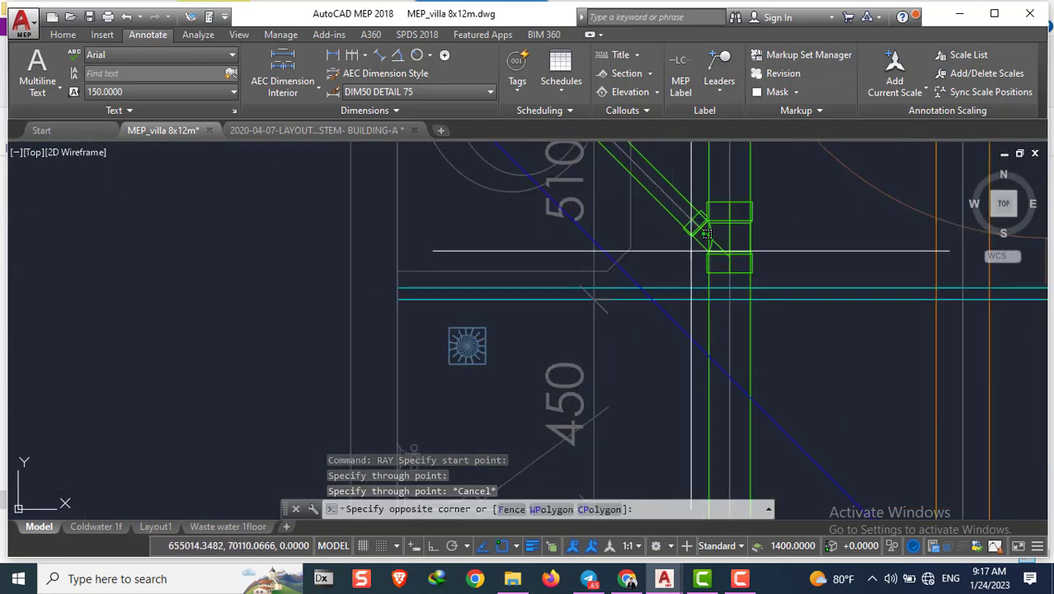
{"action": "left_click", "coordinate": [705, 233]}
{"action": "scroll", "coordinate": [696, 235], "scroll_direction": "down", "scroll_amount": 2}
{"action": "scroll", "coordinate": [693, 235], "scroll_direction": "down", "scroll_amount": 2}
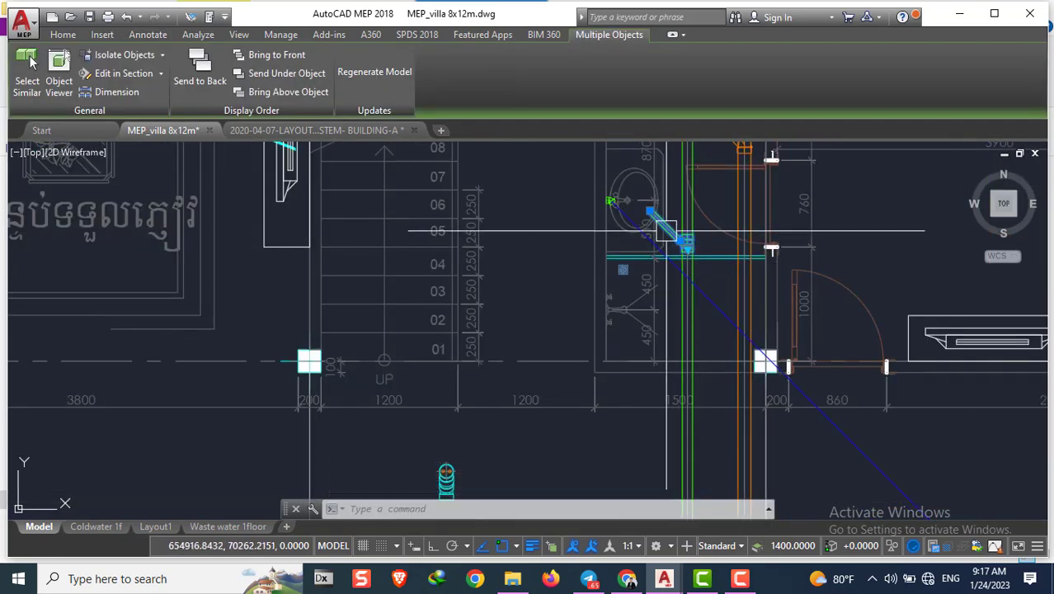
{"action": "scroll", "coordinate": [679, 235], "scroll_direction": "up", "scroll_amount": 2}
{"action": "scroll", "coordinate": [679, 235], "scroll_direction": "up", "scroll_amount": 2}
{"action": "type", "text": "m"}
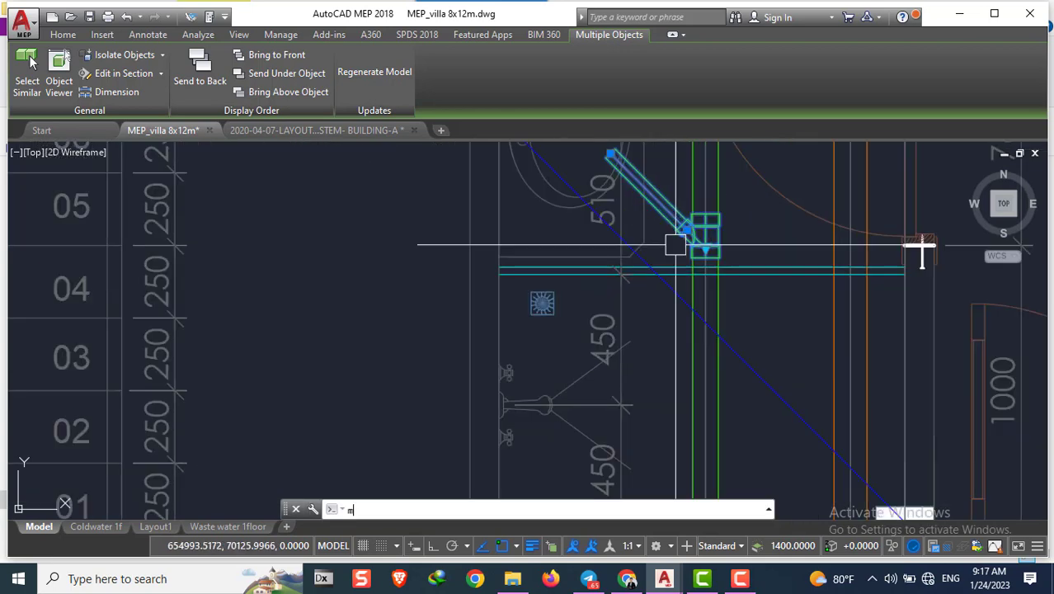
{"action": "key", "text": "Return"}
{"action": "scroll", "coordinate": [676, 235], "scroll_direction": "up", "scroll_amount": 2}
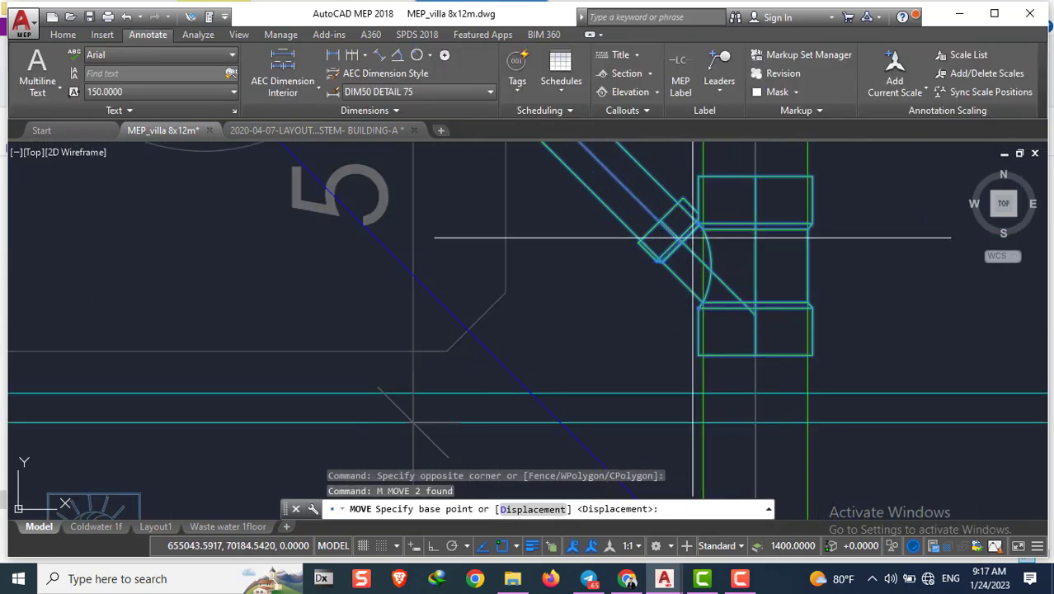
{"action": "left_click", "coordinate": [722, 240]}
{"action": "scroll", "coordinate": [717, 355], "scroll_direction": "down", "scroll_amount": 2}
{"action": "left_click", "coordinate": [707, 379]}
{"action": "key", "text": "Escape"}
{"action": "key", "text": "Escape"}
{"action": "scroll", "coordinate": [671, 281], "scroll_direction": "down", "scroll_amount": 3}
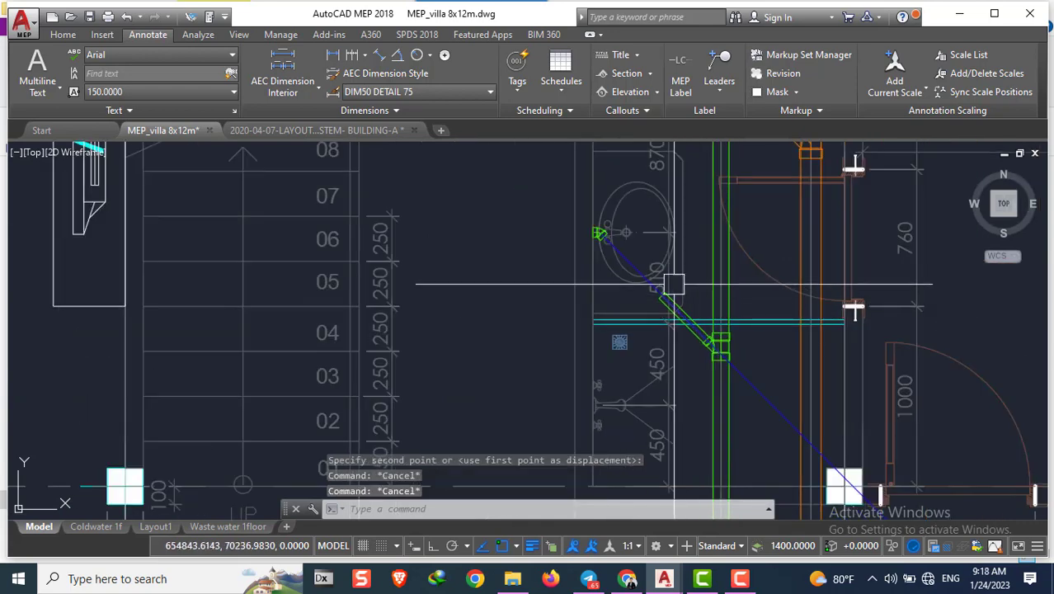
{"action": "scroll", "coordinate": [648, 288], "scroll_direction": "up", "scroll_amount": 3}
Try grip-stretching the diagonal waste pipe end, then abandon it
{"action": "left_click", "coordinate": [675, 271]}
{"action": "left_click", "coordinate": [675, 271]}
{"action": "scroll", "coordinate": [627, 240], "scroll_direction": "down", "scroll_amount": 2}
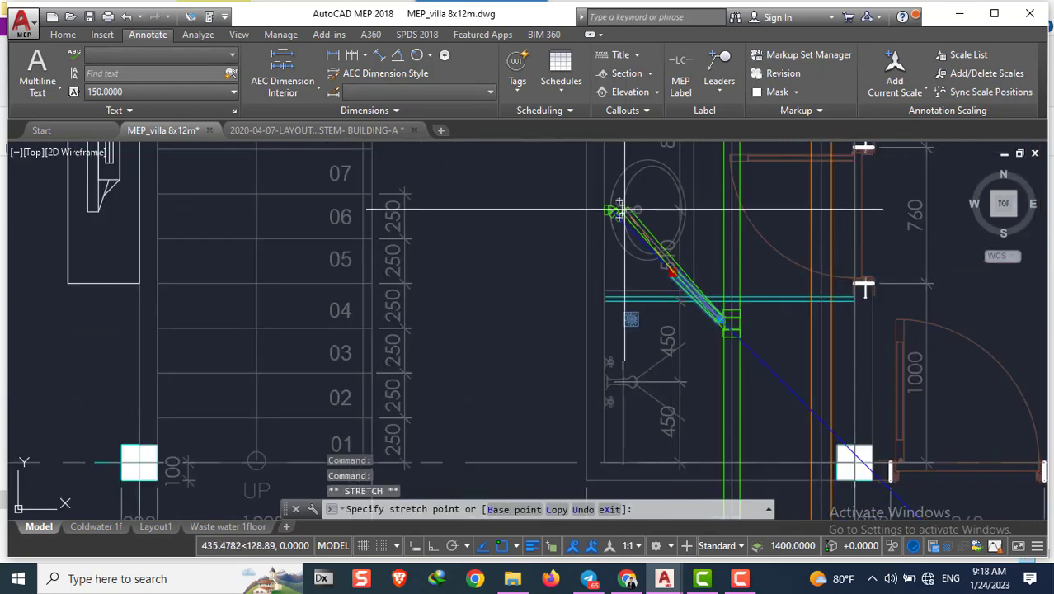
{"action": "scroll", "coordinate": [610, 222], "scroll_direction": "up", "scroll_amount": 3}
{"action": "scroll", "coordinate": [578, 270], "scroll_direction": "down", "scroll_amount": 2}
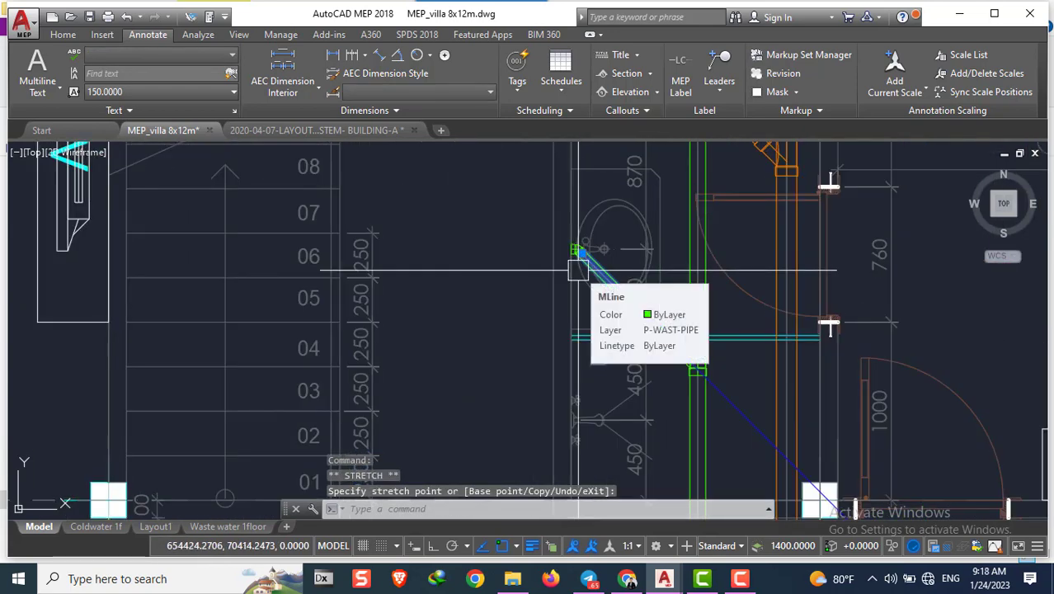
{"action": "key", "text": "Escape"}
{"action": "key", "text": "Escape"}
{"action": "scroll", "coordinate": [684, 350], "scroll_direction": "up", "scroll_amount": 1}
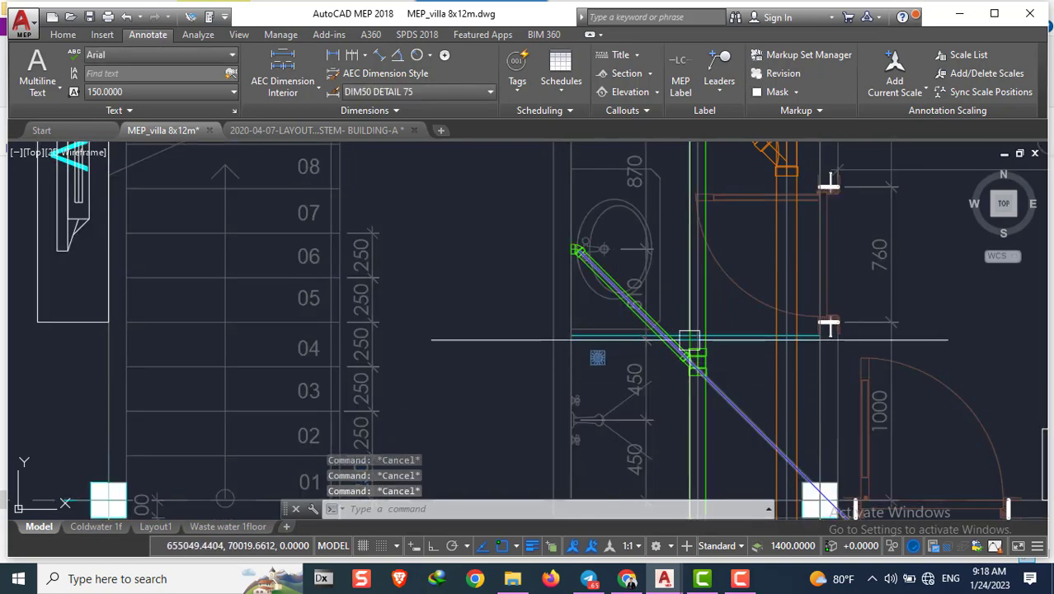
{"action": "scroll", "coordinate": [701, 390], "scroll_direction": "up", "scroll_amount": 1}
{"action": "scroll", "coordinate": [700, 390], "scroll_direction": "up", "scroll_amount": 4}
{"action": "scroll", "coordinate": [703, 383], "scroll_direction": "down", "scroll_amount": 2}
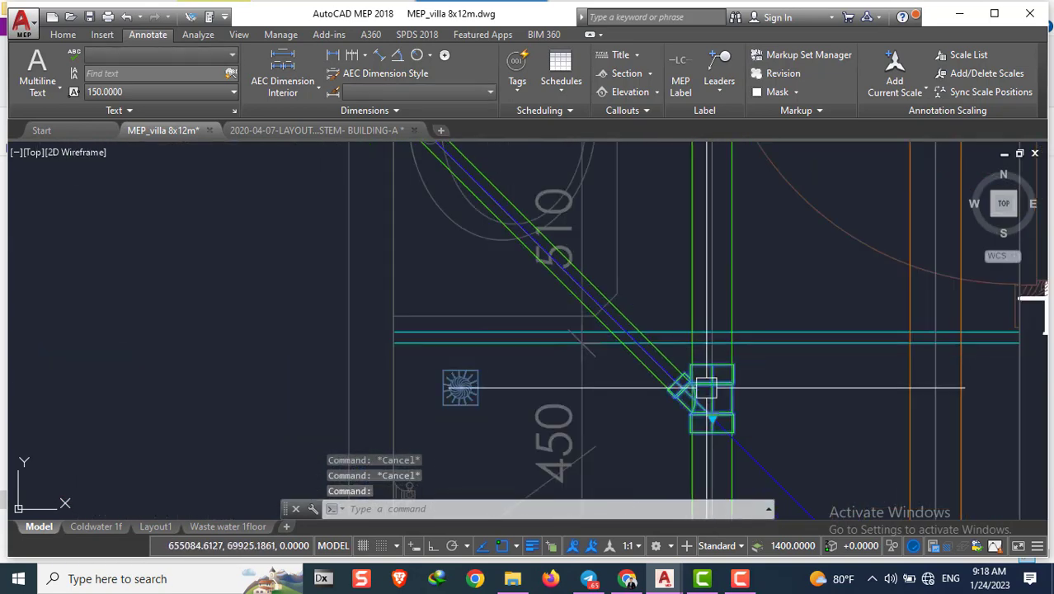
{"action": "scroll", "coordinate": [706, 387], "scroll_direction": "down", "scroll_amount": 2}
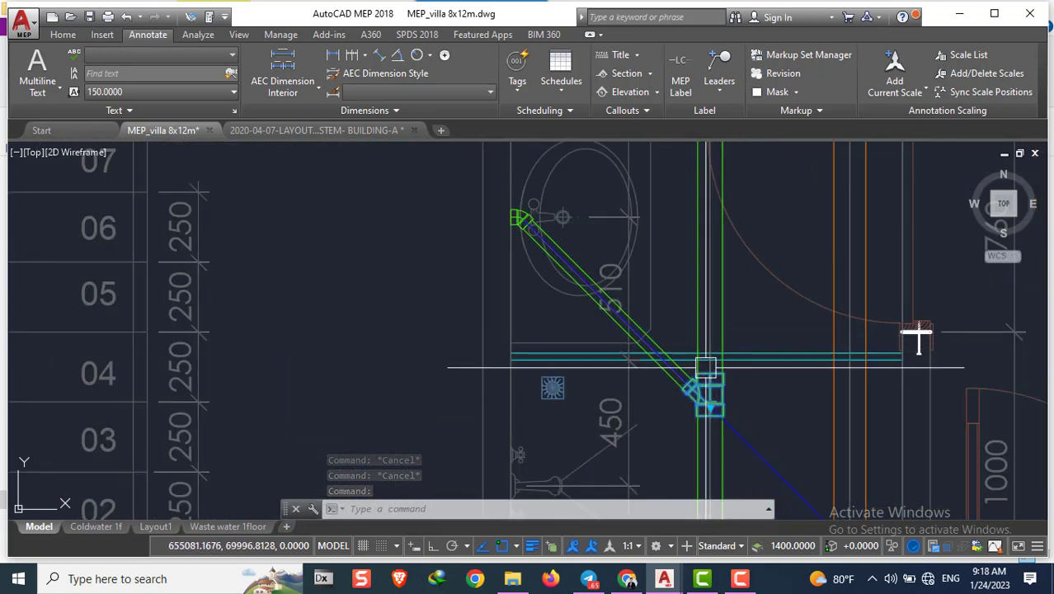
{"action": "scroll", "coordinate": [519, 216], "scroll_direction": "up", "scroll_amount": 3}
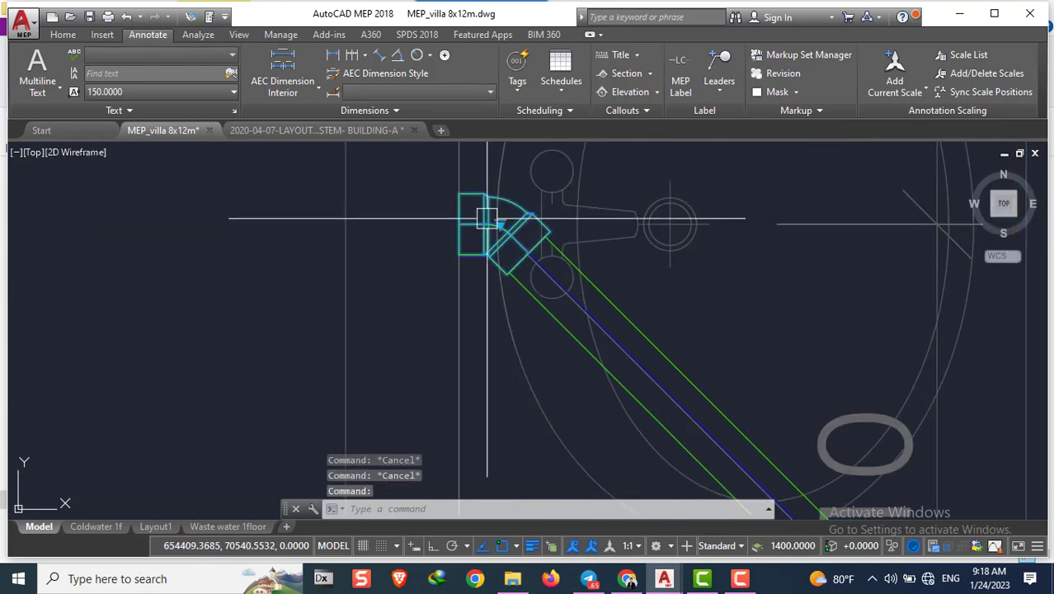
{"action": "type", "text": "N"}
{"action": "key", "text": "Escape"}
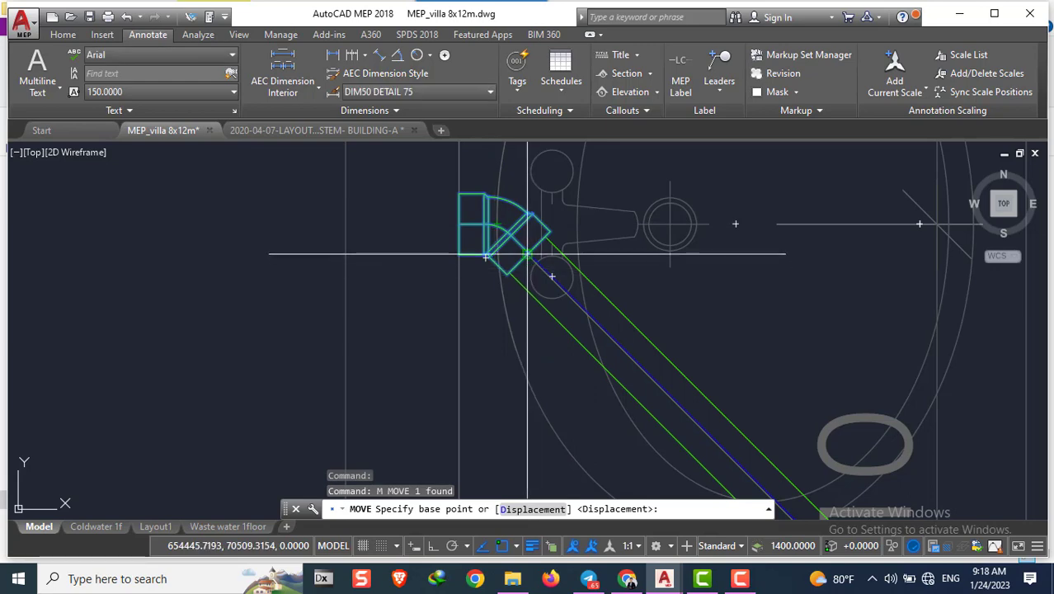
Drag the elbow fitting down to the tee and erase the blue diagonal pipe
{"action": "left_click", "coordinate": [486, 256]}
{"action": "middle_click_drag", "start_coordinate": [485, 256], "coordinate": [607, 333]}
{"action": "scroll", "coordinate": [596, 326], "scroll_direction": "down", "scroll_amount": 3}
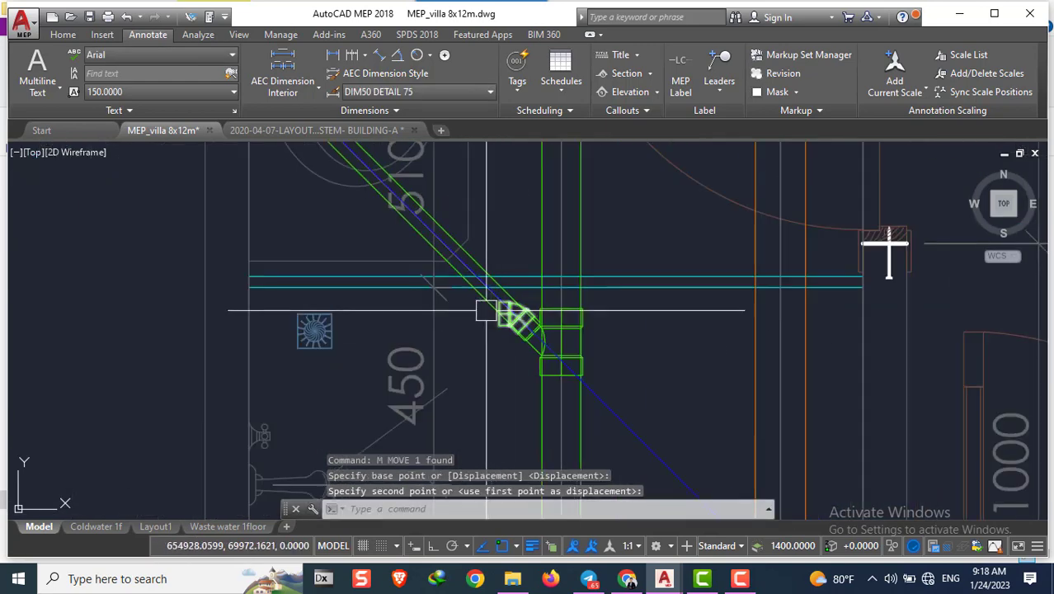
{"action": "key", "text": "Escape"}
{"action": "key", "text": "Escape"}
{"action": "key", "text": "Escape"}
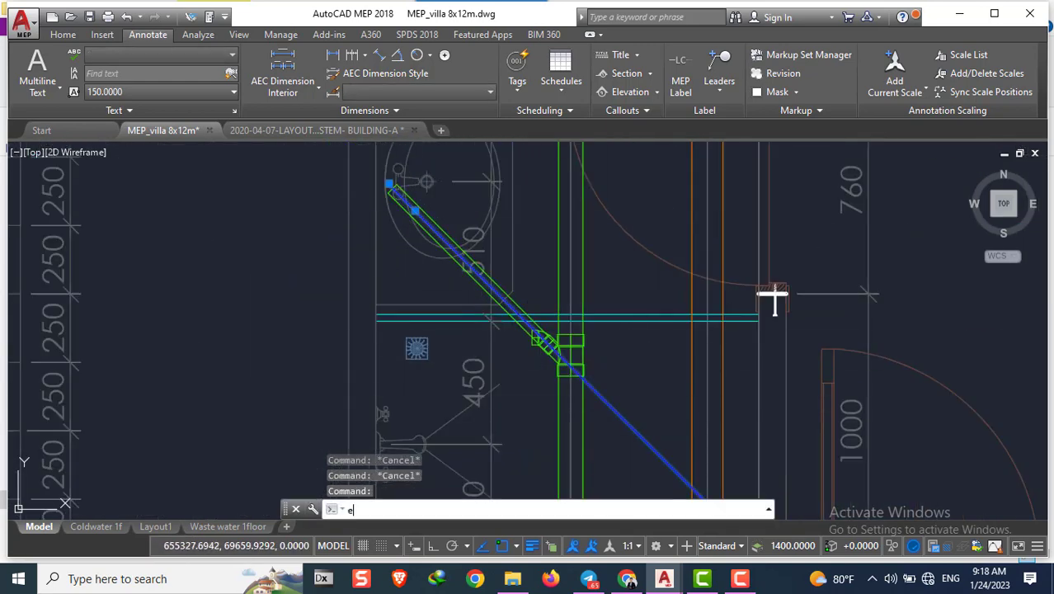
{"action": "type", "text": "e"}
{"action": "key", "text": "Return"}
Draw a horizontal guide ray through the elbow
{"action": "scroll", "coordinate": [421, 346], "scroll_direction": "up", "scroll_amount": 1}
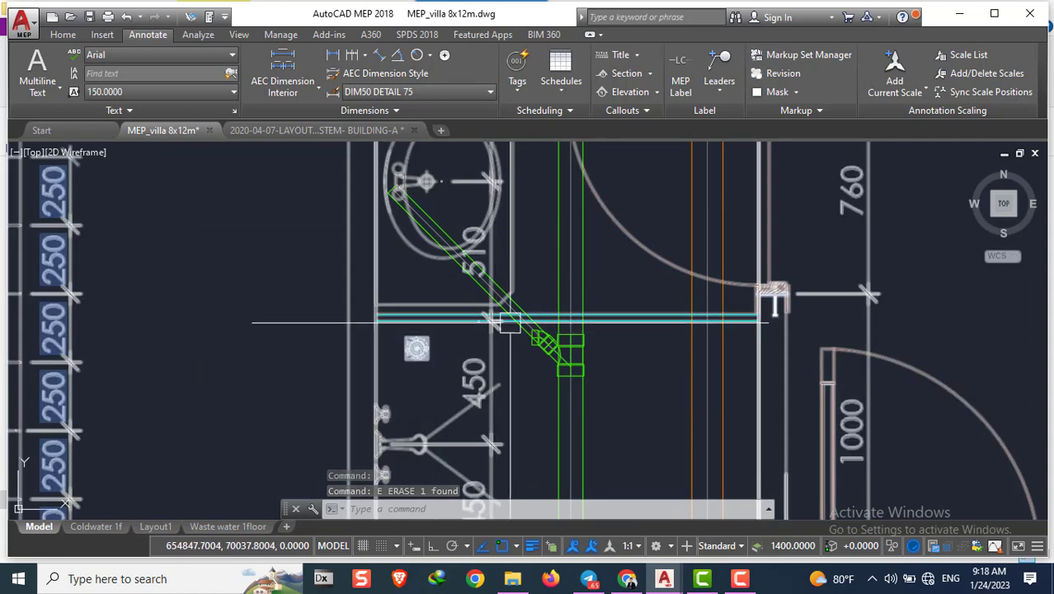
{"action": "scroll", "coordinate": [577, 342], "scroll_direction": "up", "scroll_amount": 3}
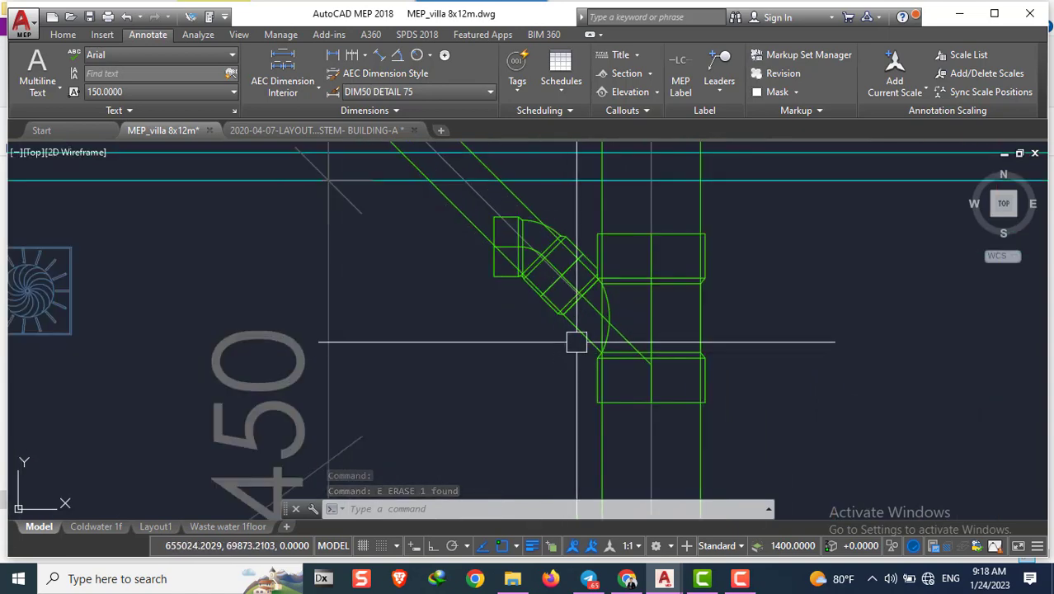
{"action": "left_click", "coordinate": [581, 296]}
{"action": "key", "text": "Escape"}
{"action": "key", "text": "Escape"}
{"action": "left_click", "coordinate": [581, 323]}
{"action": "scroll", "coordinate": [551, 294], "scroll_direction": "down", "scroll_amount": 2}
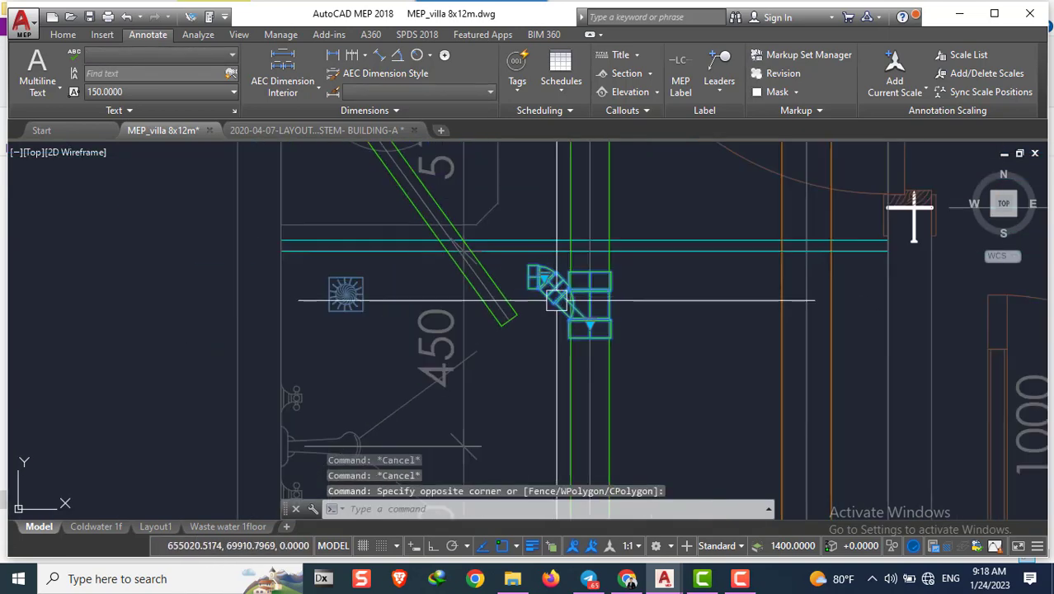
{"action": "key", "text": "Escape"}
{"action": "scroll", "coordinate": [556, 300], "scroll_direction": "up", "scroll_amount": 2}
{"action": "type", "text": "ray"}
{"action": "key", "text": "Return"}
{"action": "scroll", "coordinate": [508, 253], "scroll_direction": "up", "scroll_amount": 2}
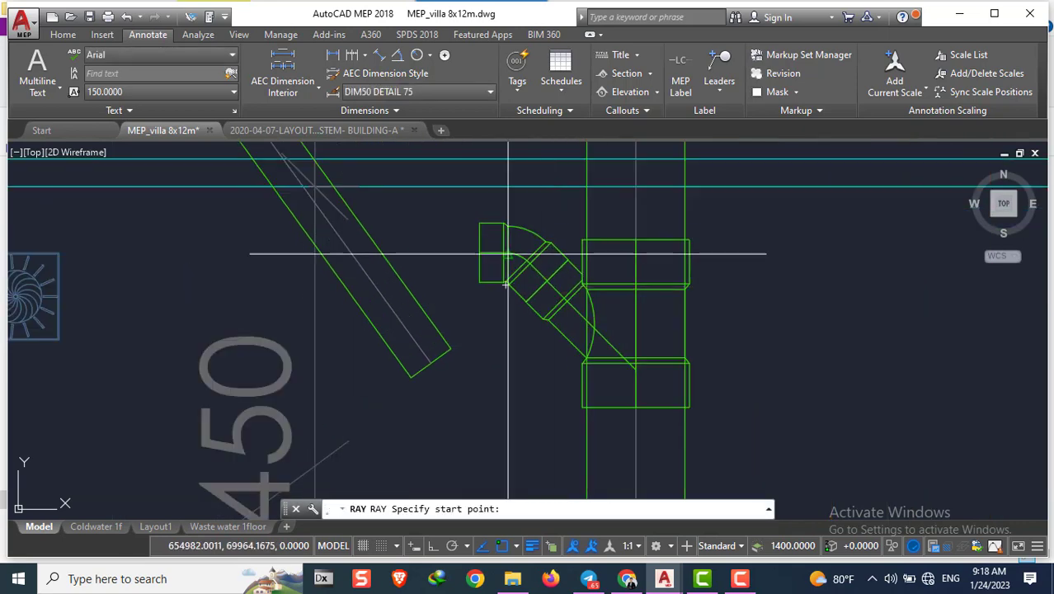
{"action": "left_click", "coordinate": [479, 252]}
{"action": "key", "text": "Return"}
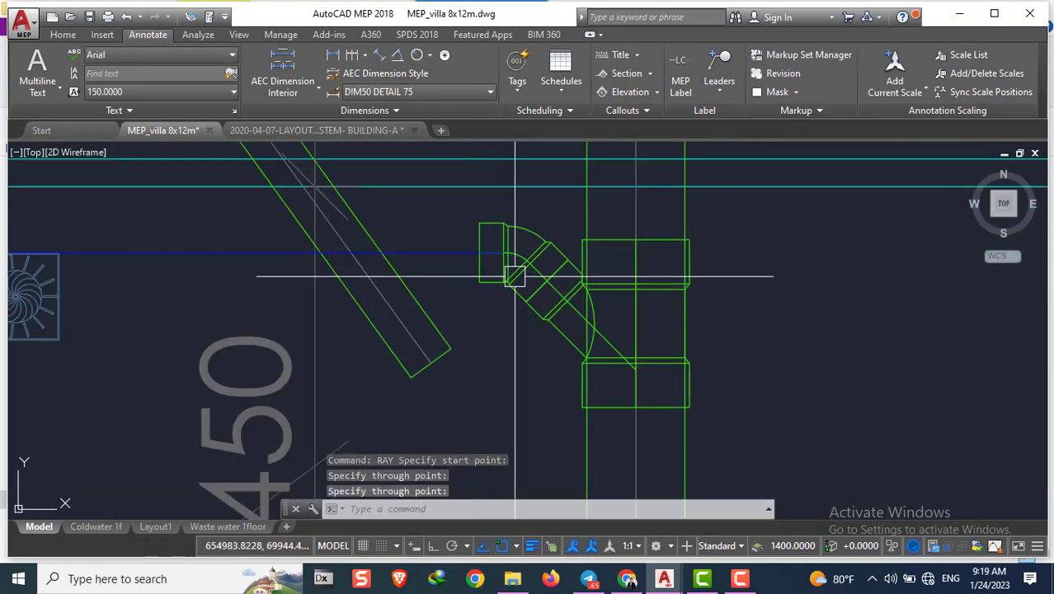
Select the two elbow fittings and begin moving them, then cancel
{"action": "left_click", "coordinate": [550, 365]}
{"action": "left_click", "coordinate": [494, 295]}
{"action": "scroll", "coordinate": [495, 294], "scroll_direction": "down", "scroll_amount": 3}
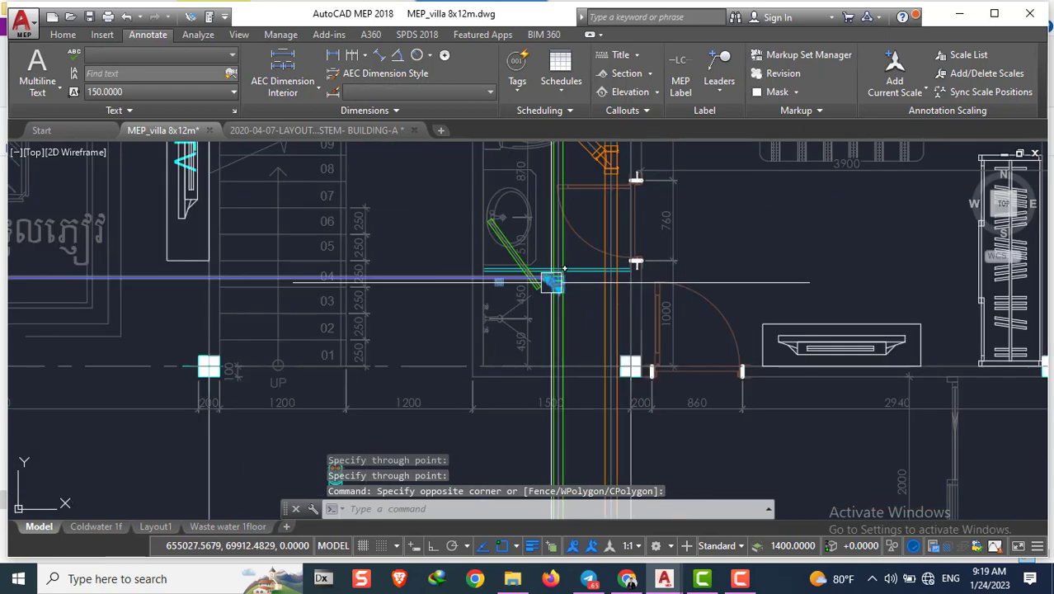
{"action": "type", "text": "m"}
{"action": "key", "text": "Return"}
{"action": "scroll", "coordinate": [902, 223], "scroll_direction": "up", "scroll_amount": 3}
{"action": "key", "text": "Escape"}
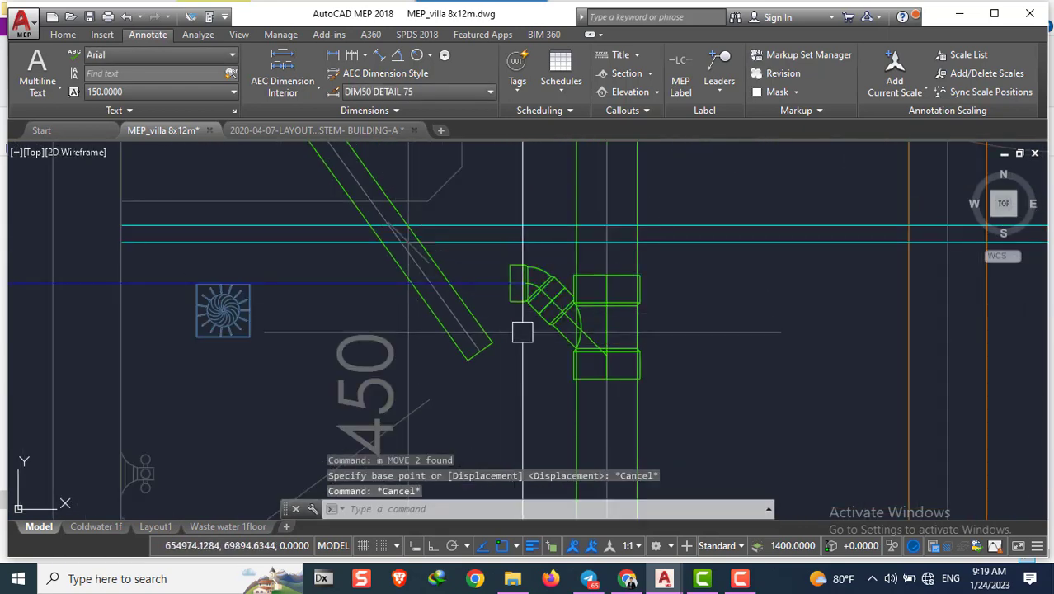
Select the three fittings at the stack and try moving them, then cancel
{"action": "left_click", "coordinate": [529, 287]}
{"action": "left_click", "coordinate": [559, 324]}
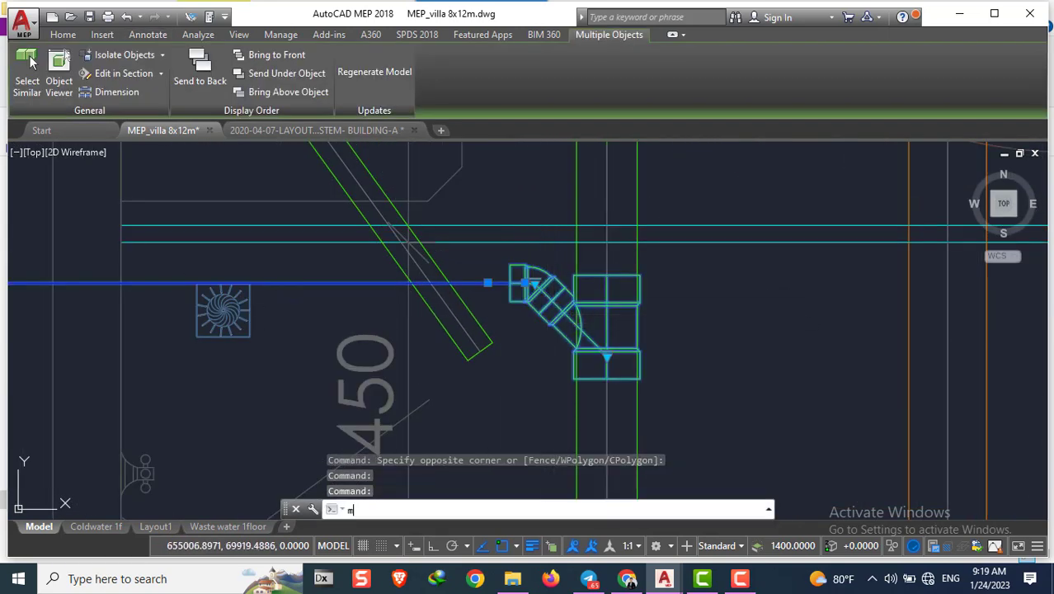
{"action": "type", "text": "m"}
{"action": "key", "text": "Return"}
{"action": "left_click", "coordinate": [525, 302]}
{"action": "scroll", "coordinate": [599, 305], "scroll_direction": "down", "scroll_amount": 3}
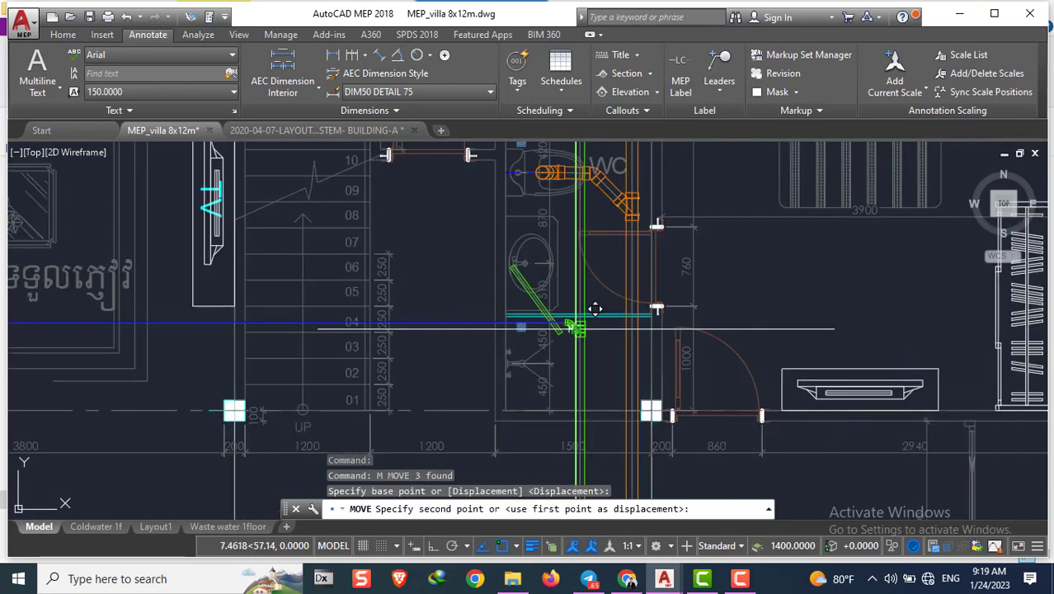
{"action": "scroll", "coordinate": [592, 250], "scroll_direction": "down", "scroll_amount": 2}
{"action": "scroll", "coordinate": [595, 255], "scroll_direction": "up", "scroll_amount": 4}
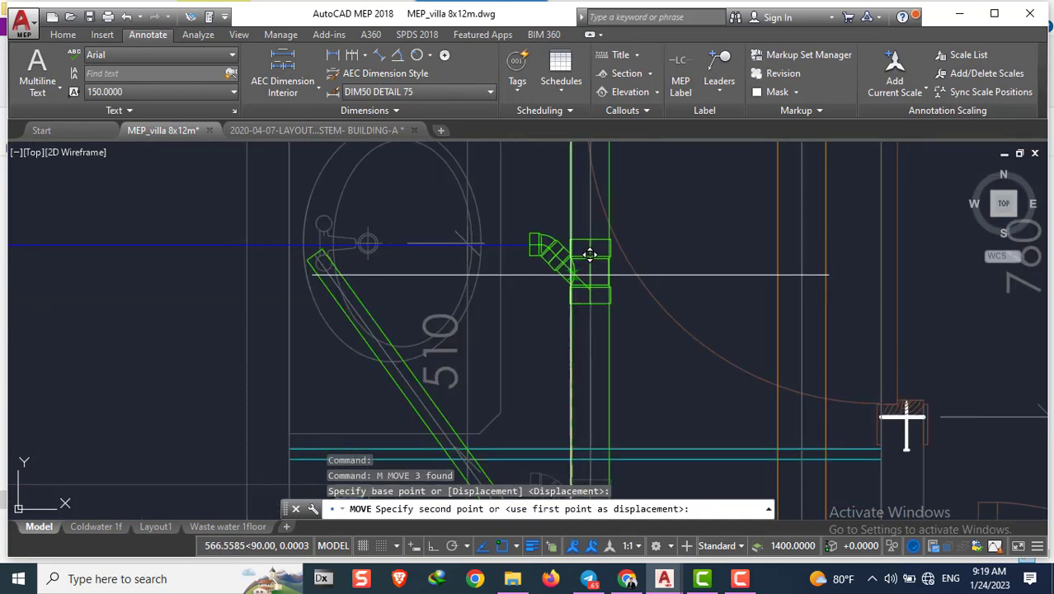
{"action": "key", "text": "Escape"}
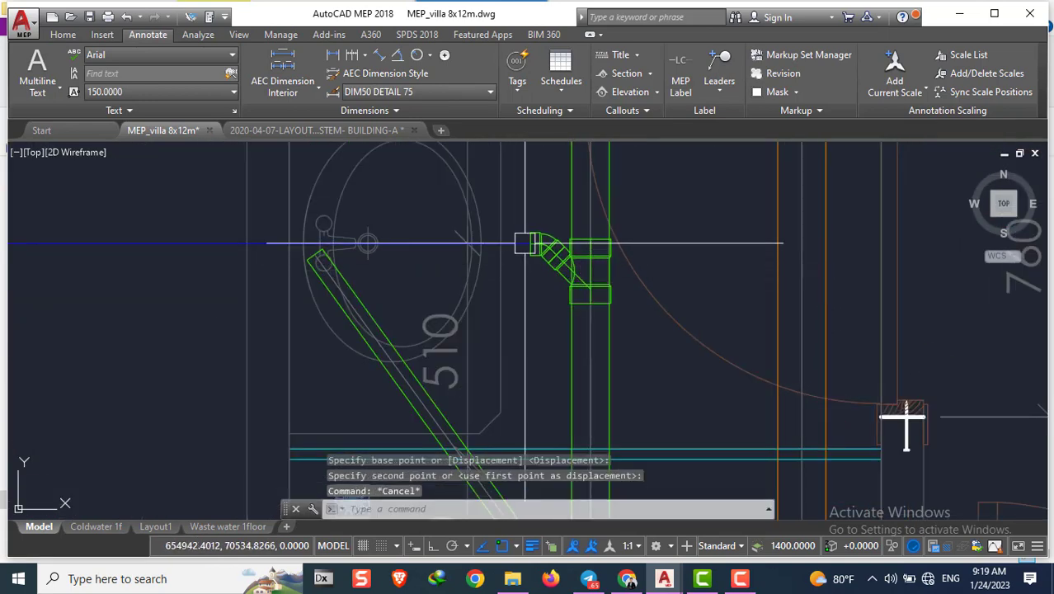
{"action": "scroll", "coordinate": [512, 322], "scroll_direction": "down", "scroll_amount": 5}
{"action": "key", "text": "Escape"}
Stretch the diagonal washbasin pipe end onto the elbow so it runs horizontally
{"action": "left_click", "coordinate": [517, 357]}
{"action": "scroll", "coordinate": [532, 243], "scroll_direction": "up", "scroll_amount": 2}
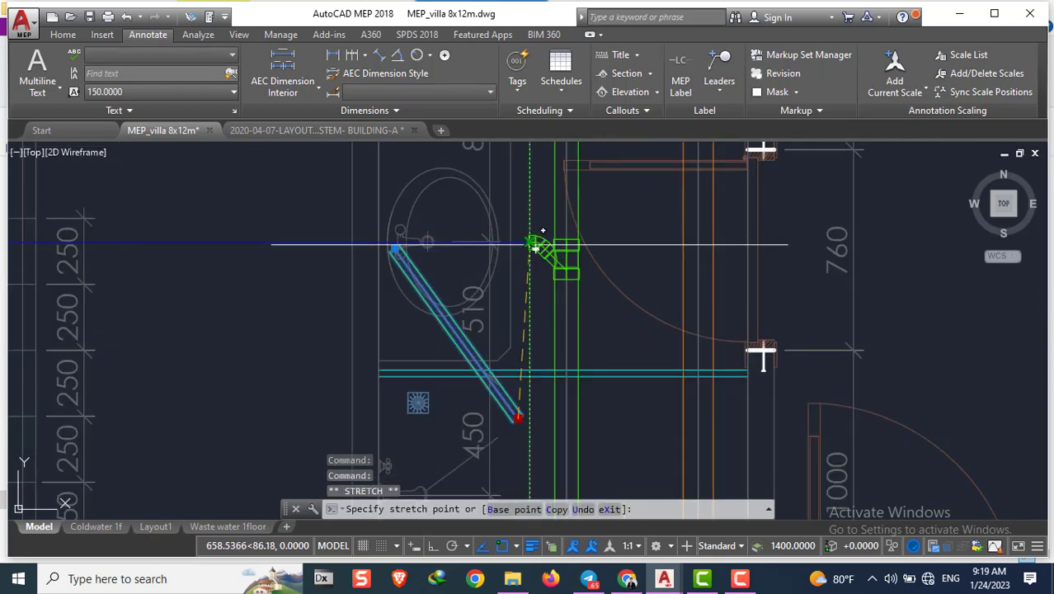
{"action": "scroll", "coordinate": [503, 273], "scroll_direction": "up", "scroll_amount": 2}
{"action": "middle_click_drag", "start_coordinate": [489, 283], "coordinate": [437, 359]}
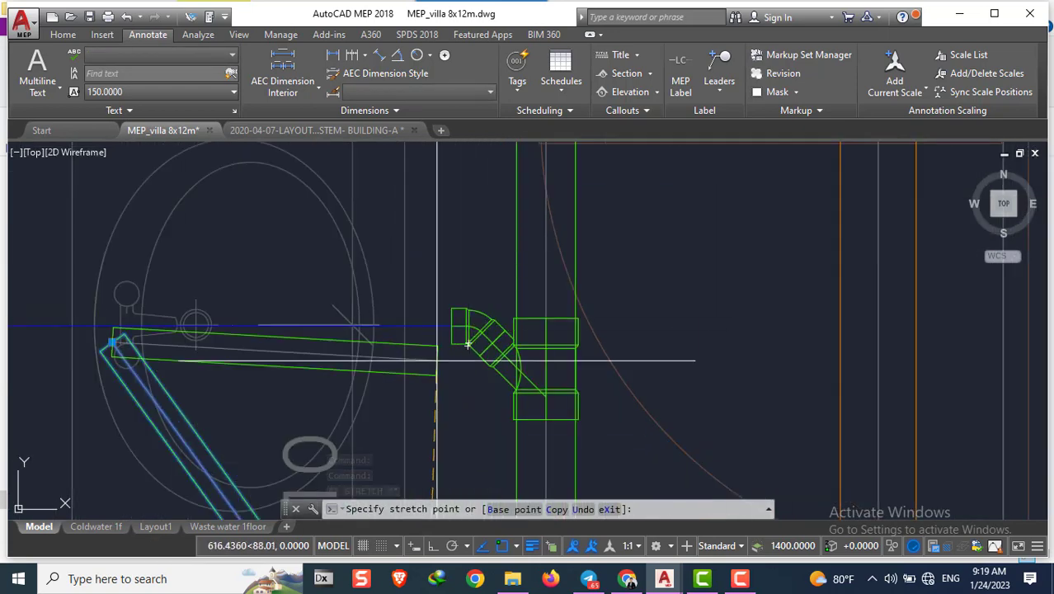
{"action": "left_click", "coordinate": [451, 325]}
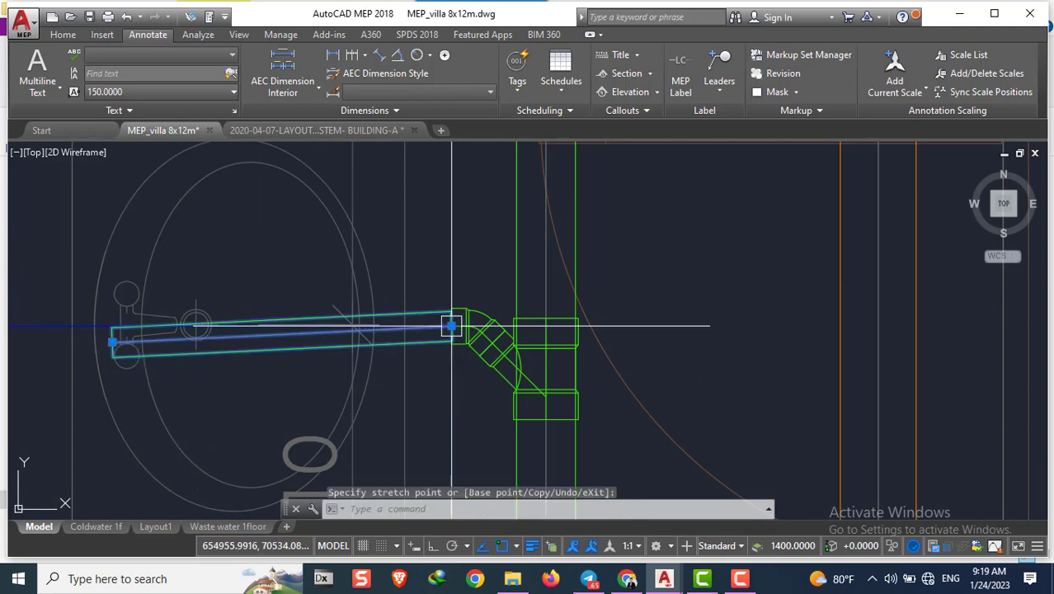
{"action": "left_click", "coordinate": [118, 340]}
{"action": "key", "text": "Escape"}
{"action": "key", "text": "Escape"}
{"action": "key", "text": "Escape"}
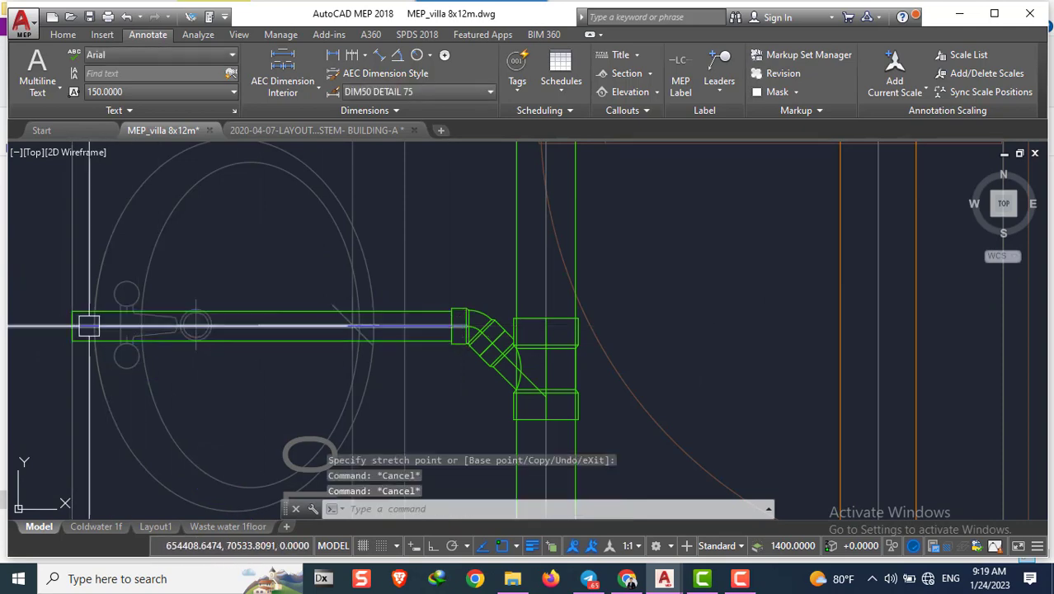
{"action": "scroll", "coordinate": [229, 305], "scroll_direction": "down", "scroll_amount": 5}
{"action": "scroll", "coordinate": [297, 395], "scroll_direction": "up", "scroll_amount": 2}
{"action": "scroll", "coordinate": [297, 371], "scroll_direction": "up", "scroll_amount": 2}
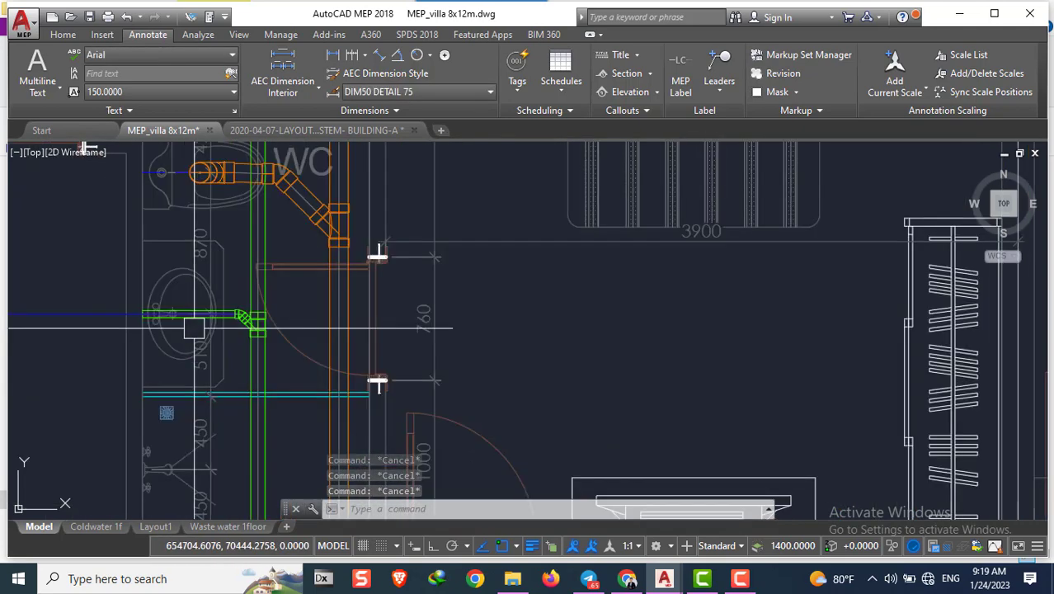
{"action": "scroll", "coordinate": [289, 338], "scroll_direction": "down", "scroll_amount": 4}
{"action": "scroll", "coordinate": [287, 329], "scroll_direction": "down", "scroll_amount": 2}
{"action": "scroll", "coordinate": [287, 329], "scroll_direction": "down", "scroll_amount": 2}
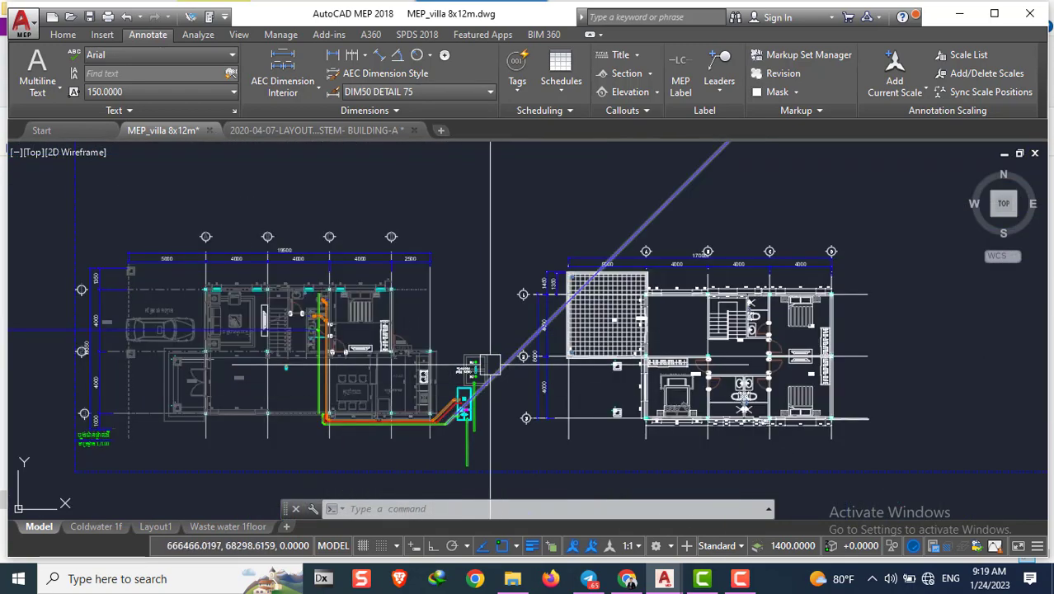
Copy the round fitting to the washbasin end of the horizontal pipe
{"action": "scroll", "coordinate": [475, 275], "scroll_direction": "up", "scroll_amount": 5}
{"action": "scroll", "coordinate": [291, 239], "scroll_direction": "up", "scroll_amount": 2}
{"action": "scroll", "coordinate": [511, 236], "scroll_direction": "up", "scroll_amount": 5}
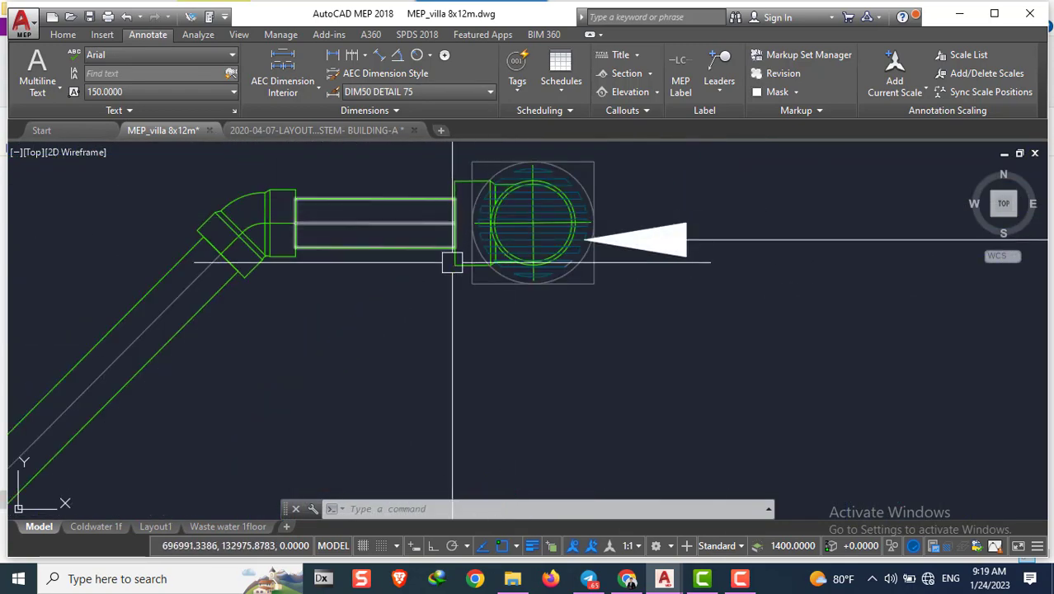
{"action": "scroll", "coordinate": [452, 262], "scroll_direction": "up", "scroll_amount": 5}
{"action": "scroll", "coordinate": [436, 254], "scroll_direction": "down", "scroll_amount": 9}
{"action": "type", "text": "co"}
{"action": "key", "text": "Return"}
{"action": "scroll", "coordinate": [445, 260], "scroll_direction": "up", "scroll_amount": 4}
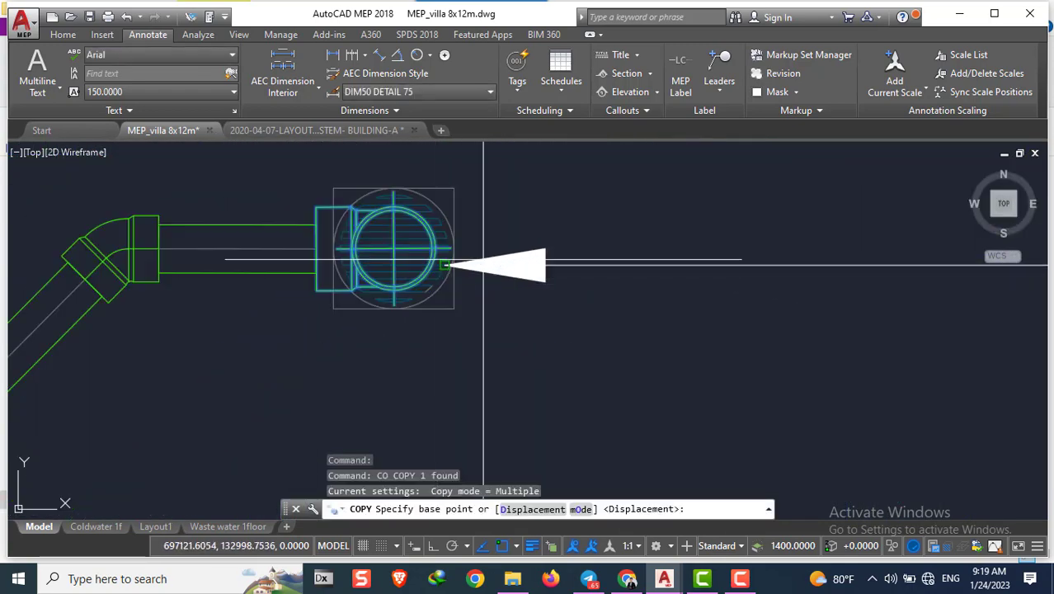
{"action": "left_click", "coordinate": [394, 252]}
{"action": "scroll", "coordinate": [670, 272], "scroll_direction": "down", "scroll_amount": 5}
{"action": "scroll", "coordinate": [671, 247], "scroll_direction": "down", "scroll_amount": 3}
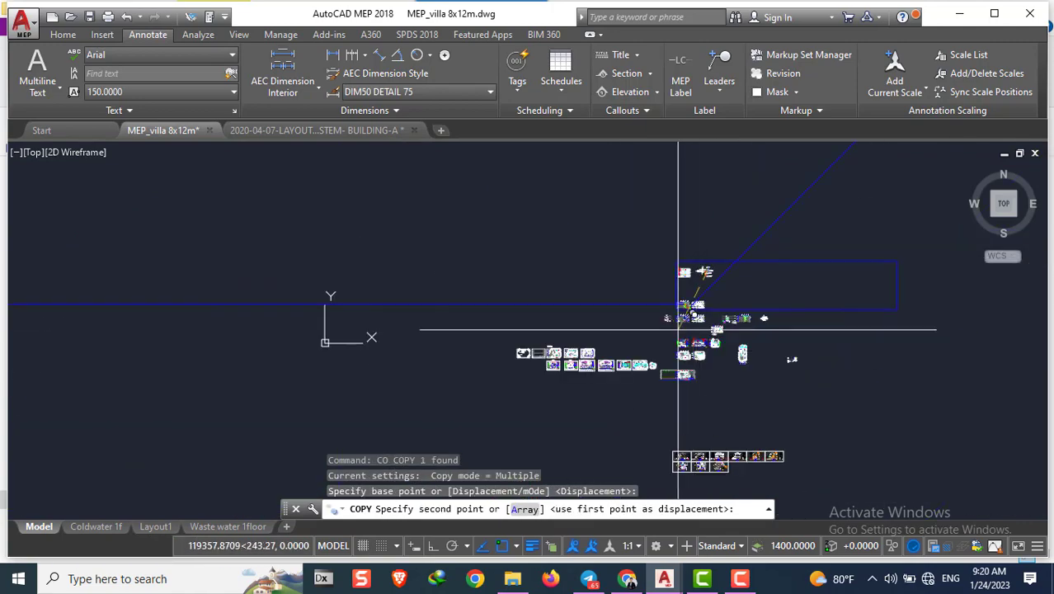
{"action": "scroll", "coordinate": [690, 234], "scroll_direction": "up", "scroll_amount": 1}
{"action": "scroll", "coordinate": [689, 235], "scroll_direction": "up", "scroll_amount": 4}
{"action": "scroll", "coordinate": [577, 346], "scroll_direction": "up", "scroll_amount": 3}
{"action": "scroll", "coordinate": [541, 408], "scroll_direction": "up", "scroll_amount": 2}
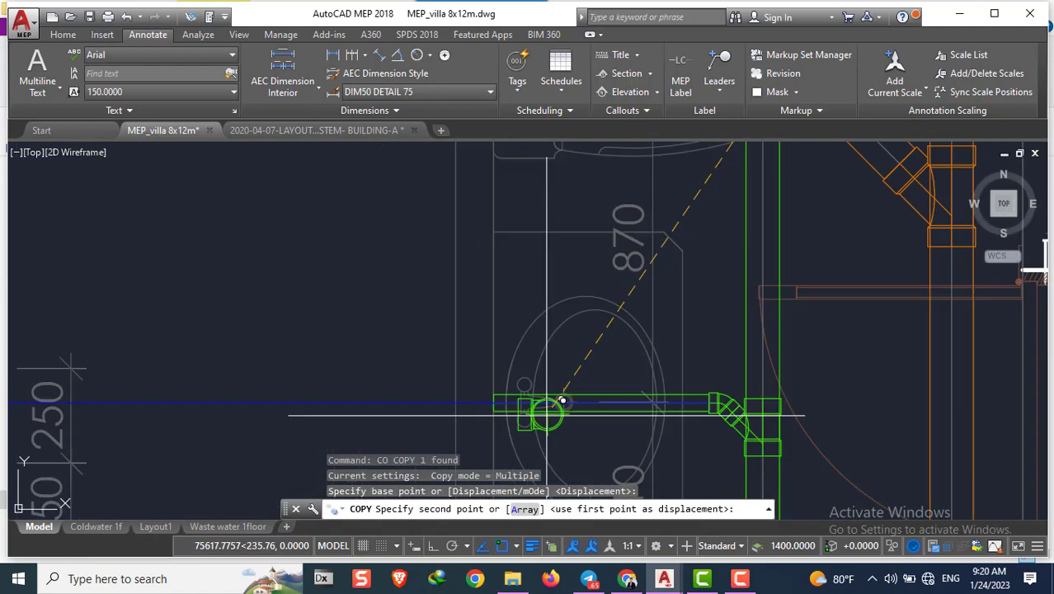
{"action": "scroll", "coordinate": [464, 394], "scroll_direction": "up", "scroll_amount": 2}
{"action": "left_click", "coordinate": [465, 394]}
{"action": "left_click", "coordinate": [463, 395]}
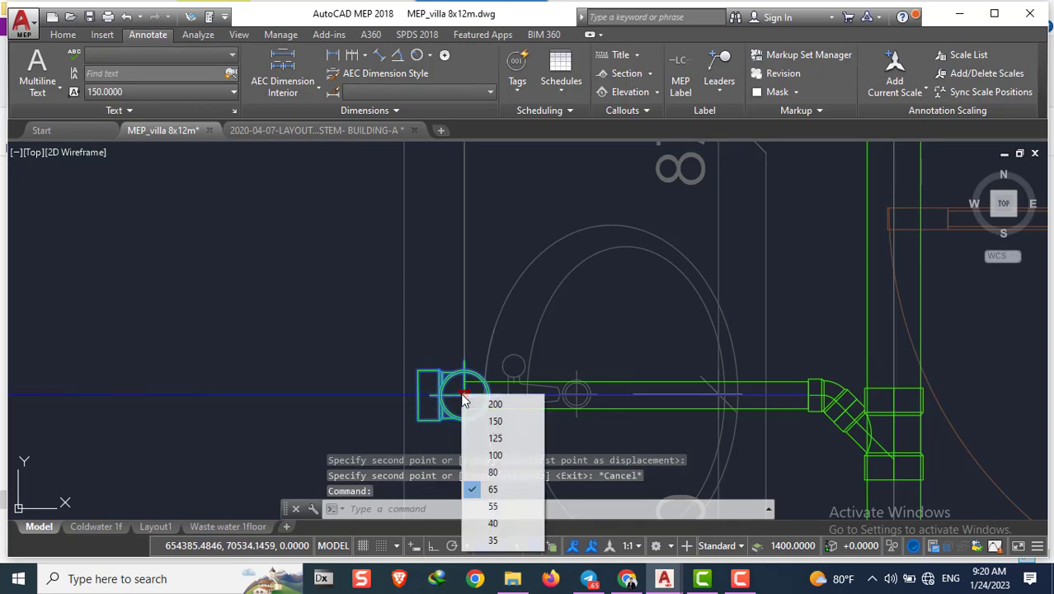
{"action": "key", "text": "Escape"}
Rotate the copied fitting about its centre to face the pipe
{"action": "scroll", "coordinate": [445, 416], "scroll_direction": "up", "scroll_amount": 3}
{"action": "scroll", "coordinate": [425, 380], "scroll_direction": "up", "scroll_amount": 2}
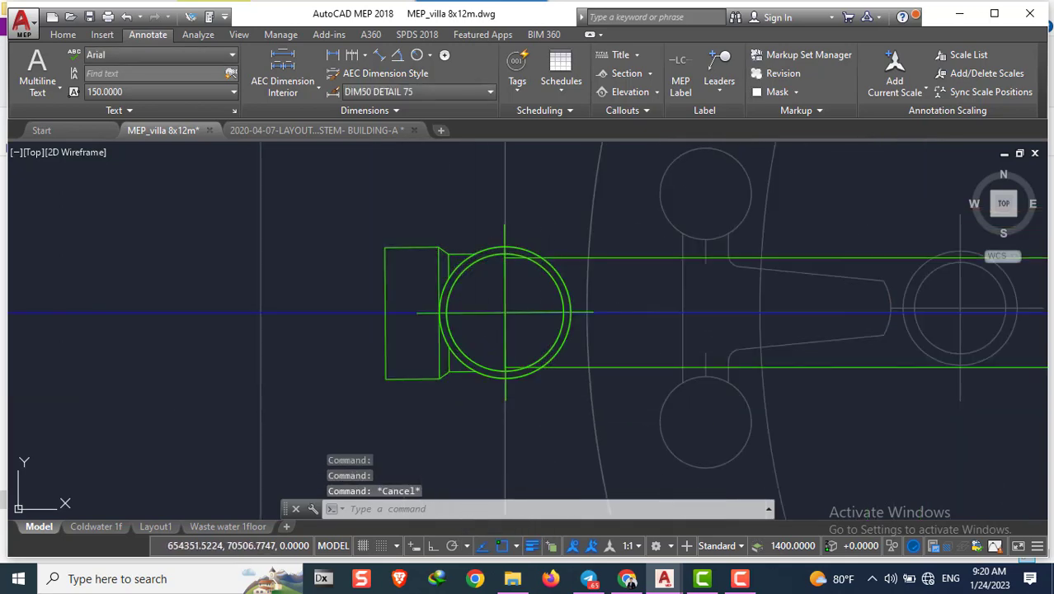
{"action": "type", "text": "r"}
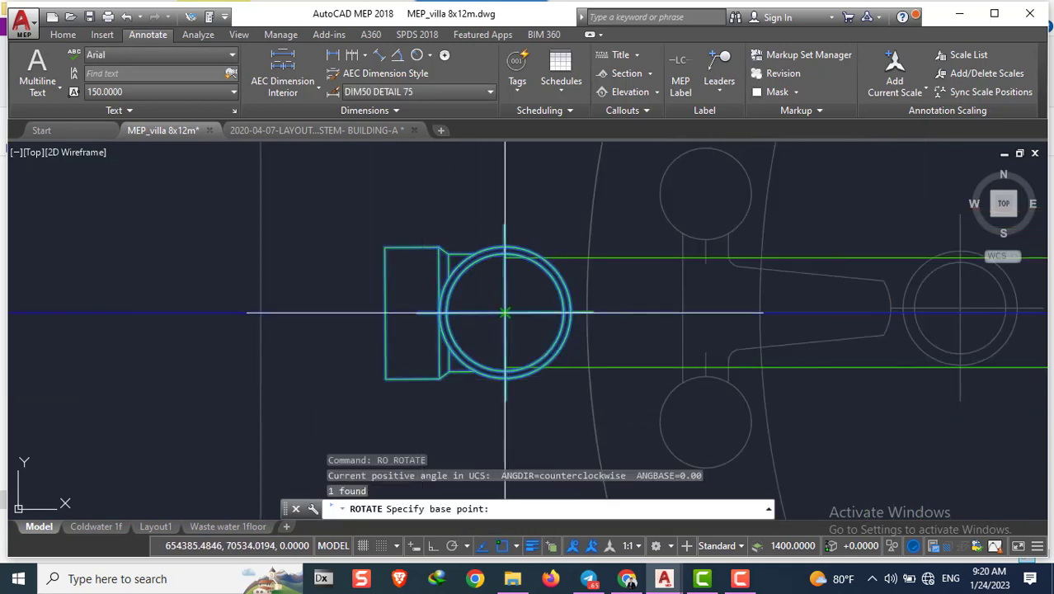
{"action": "left_click", "coordinate": [505, 312]}
{"action": "scroll", "coordinate": [339, 330], "scroll_direction": "down", "scroll_amount": 3}
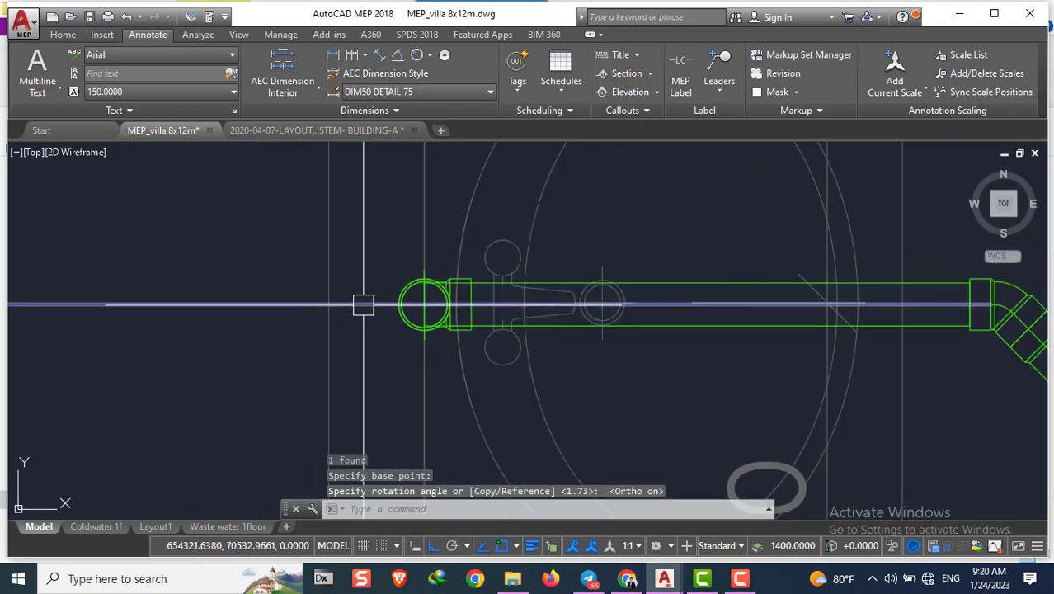
{"action": "left_click", "coordinate": [358, 306]}
{"action": "type", "text": "r"}
{"action": "key", "text": "Escape"}
{"action": "key", "text": "Escape"}
{"action": "key", "text": "Escape"}
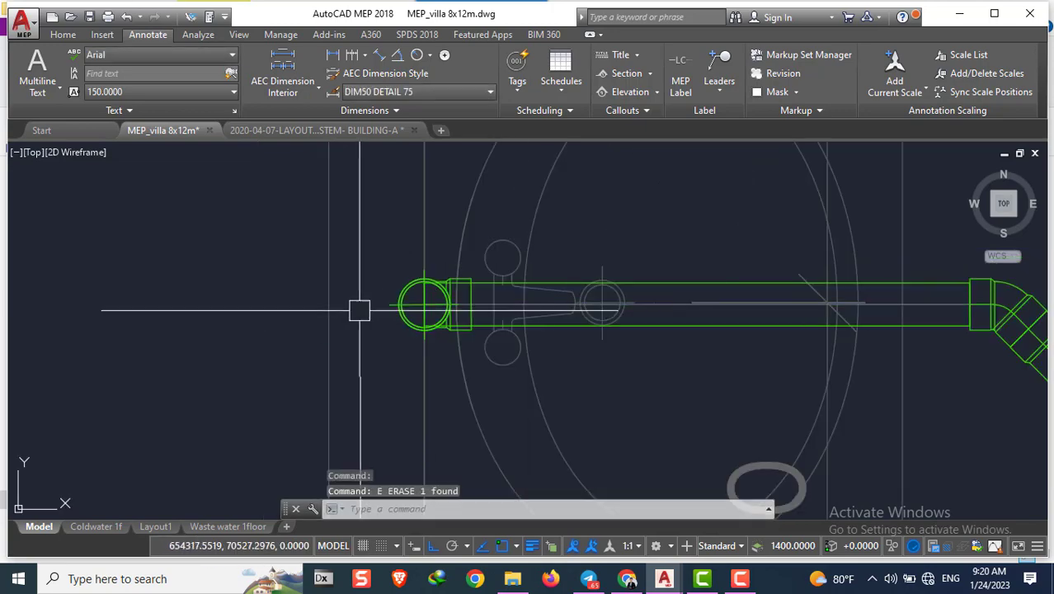
{"action": "scroll", "coordinate": [354, 307], "scroll_direction": "down", "scroll_amount": 5}
{"action": "scroll", "coordinate": [516, 273], "scroll_direction": "up", "scroll_amount": 2}
{"action": "scroll", "coordinate": [499, 278], "scroll_direction": "up", "scroll_amount": 4}
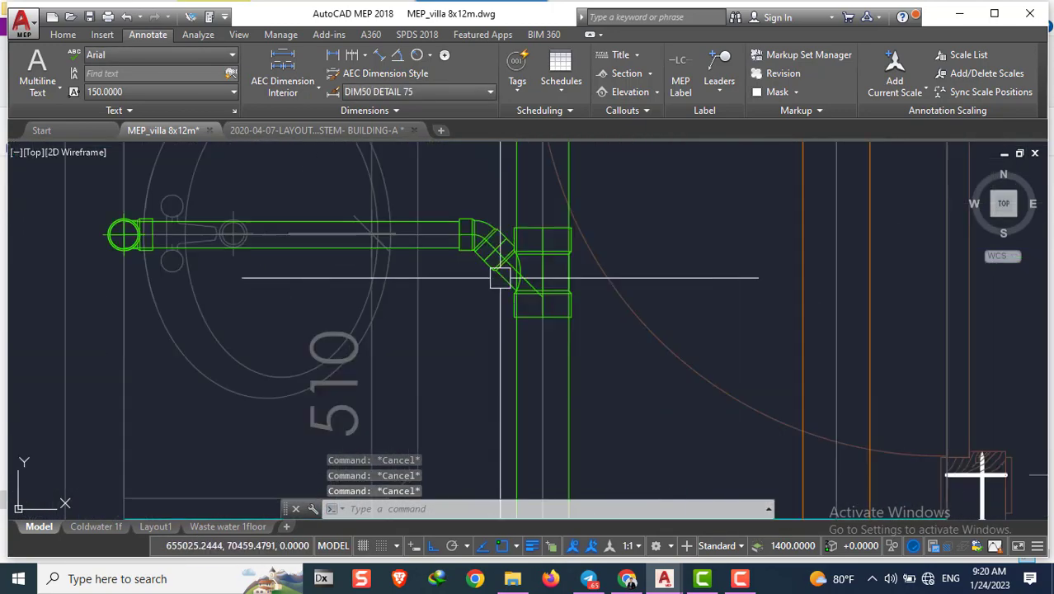
{"action": "scroll", "coordinate": [404, 255], "scroll_direction": "down", "scroll_amount": 3}
{"action": "scroll", "coordinate": [823, 376], "scroll_direction": "up", "scroll_amount": 2}
{"action": "scroll", "coordinate": [540, 282], "scroll_direction": "down", "scroll_amount": 3}
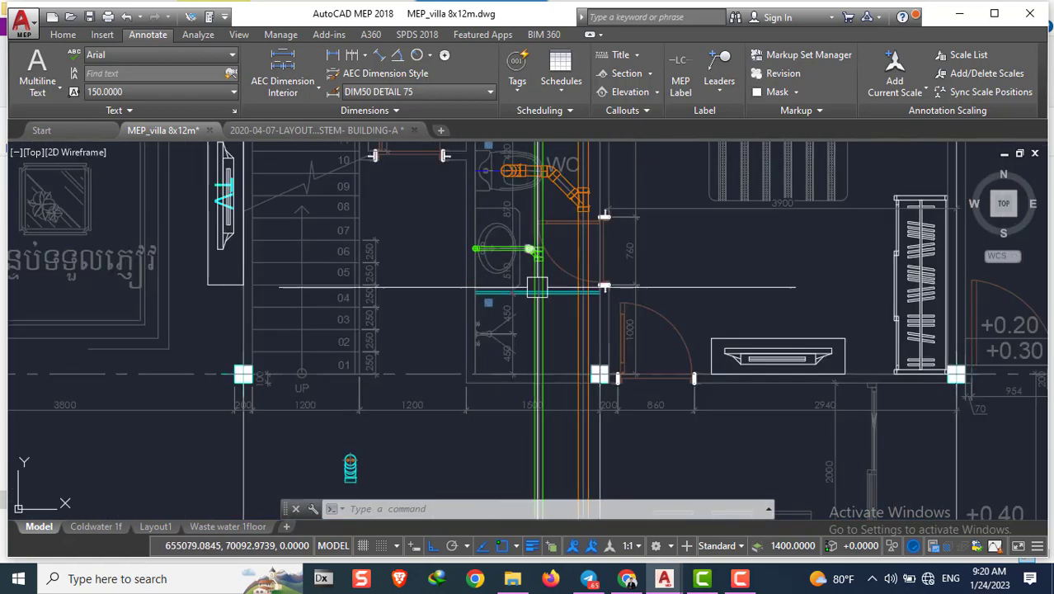
{"action": "scroll", "coordinate": [577, 237], "scroll_direction": "up", "scroll_amount": 1}
{"action": "scroll", "coordinate": [576, 238], "scroll_direction": "down", "scroll_amount": 3}
{"action": "scroll", "coordinate": [564, 229], "scroll_direction": "up", "scroll_amount": 5}
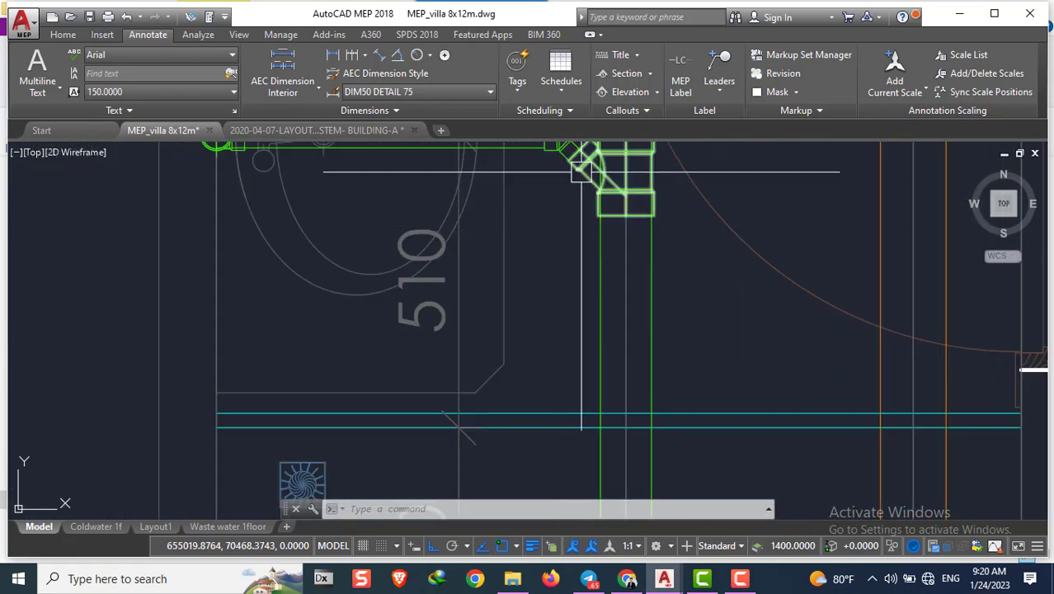
{"action": "scroll", "coordinate": [538, 280], "scroll_direction": "down", "scroll_amount": 2}
Start copying the washbasin pipe run from its end, then cancel the copy
{"action": "left_click", "coordinate": [322, 197]}
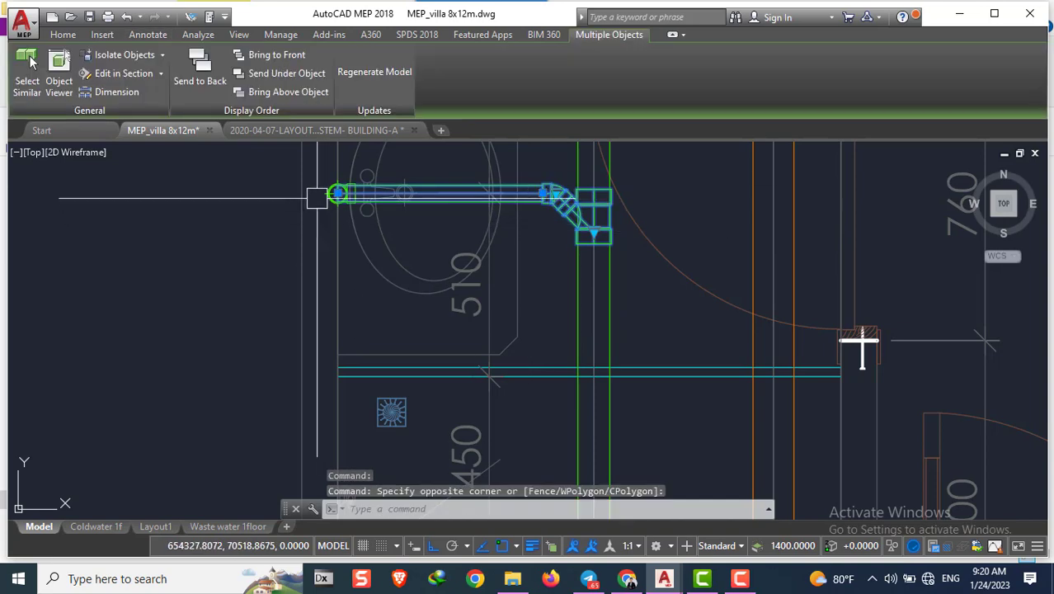
{"action": "scroll", "coordinate": [324, 194], "scroll_direction": "up", "scroll_amount": 2}
{"action": "scroll", "coordinate": [324, 194], "scroll_direction": "down", "scroll_amount": 2}
{"action": "type", "text": "co"}
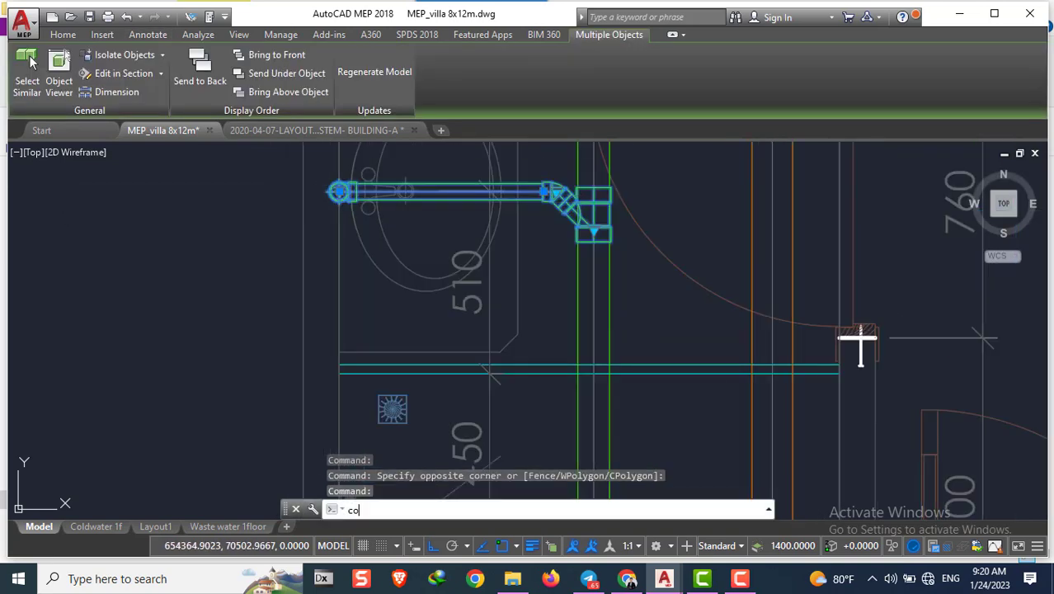
{"action": "key", "text": "Return"}
{"action": "scroll", "coordinate": [341, 188], "scroll_direction": "up", "scroll_amount": 2}
{"action": "left_click", "coordinate": [341, 185]}
{"action": "scroll", "coordinate": [341, 185], "scroll_direction": "down", "scroll_amount": 2}
{"action": "scroll", "coordinate": [449, 281], "scroll_direction": "up", "scroll_amount": 2}
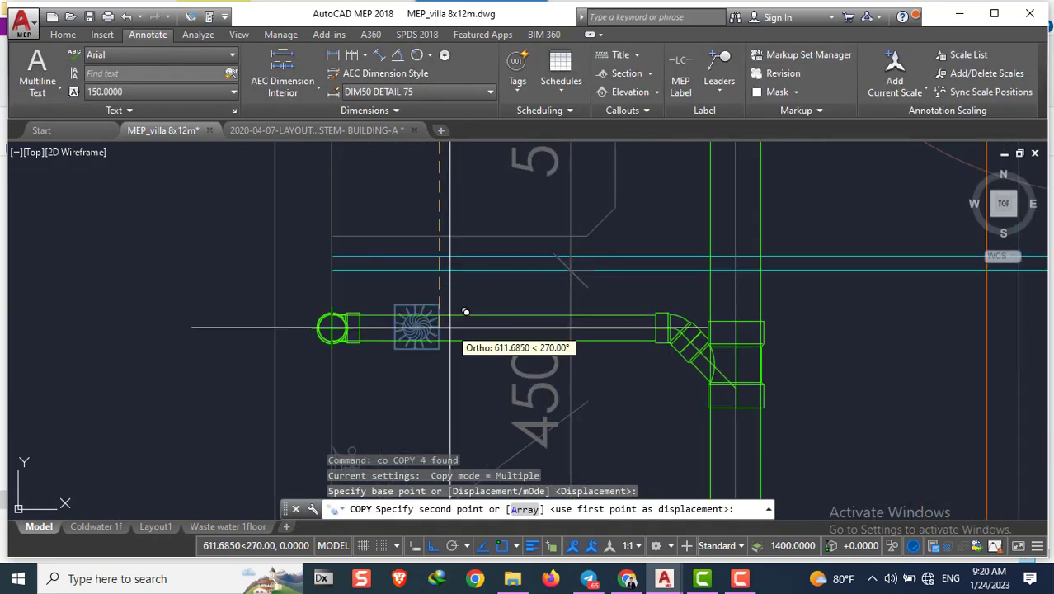
{"action": "scroll", "coordinate": [454, 311], "scroll_direction": "down", "scroll_amount": 2}
{"action": "key", "text": "Escape"}
{"action": "scroll", "coordinate": [297, 322], "scroll_direction": "up", "scroll_amount": 3}
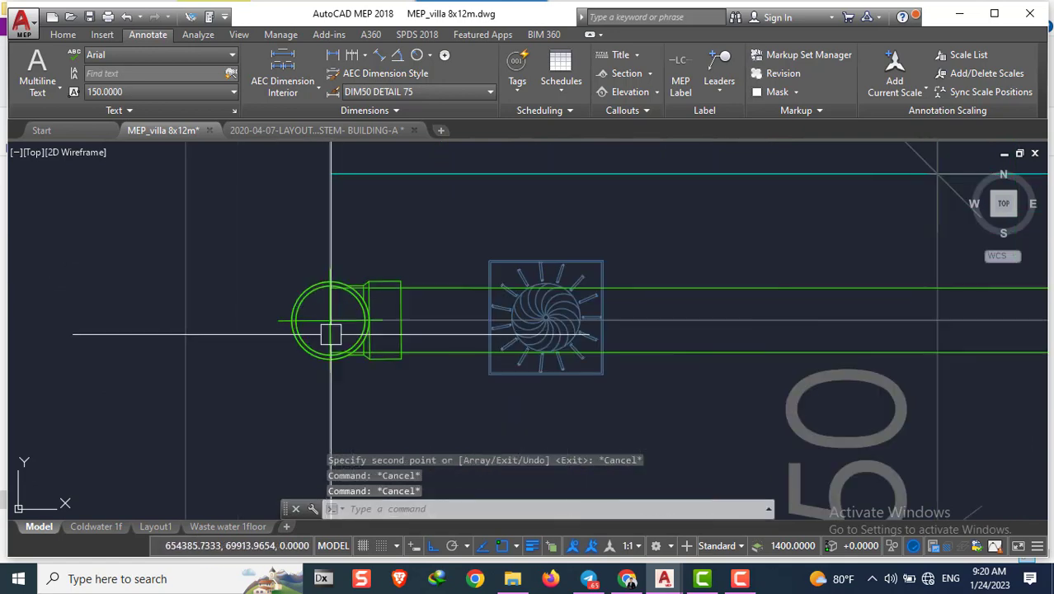
{"action": "key", "text": "Escape"}
Move the round fitting onto the floor drain
{"action": "type", "text": "m"}
{"action": "left_click", "coordinate": [329, 320]}
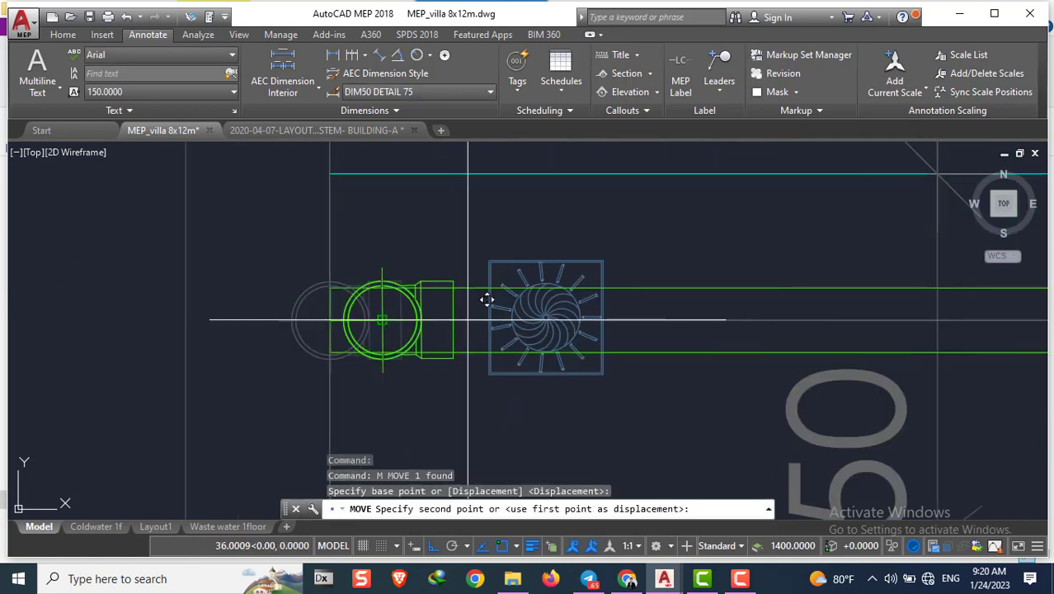
{"action": "left_click", "coordinate": [546, 317]}
{"action": "key", "text": "Escape"}
{"action": "scroll", "coordinate": [342, 314], "scroll_direction": "down", "scroll_amount": 2}
Try stretching the drain pipe's end, then cancel the stretch
{"action": "left_click", "coordinate": [341, 314]}
{"action": "left_click", "coordinate": [334, 318]}
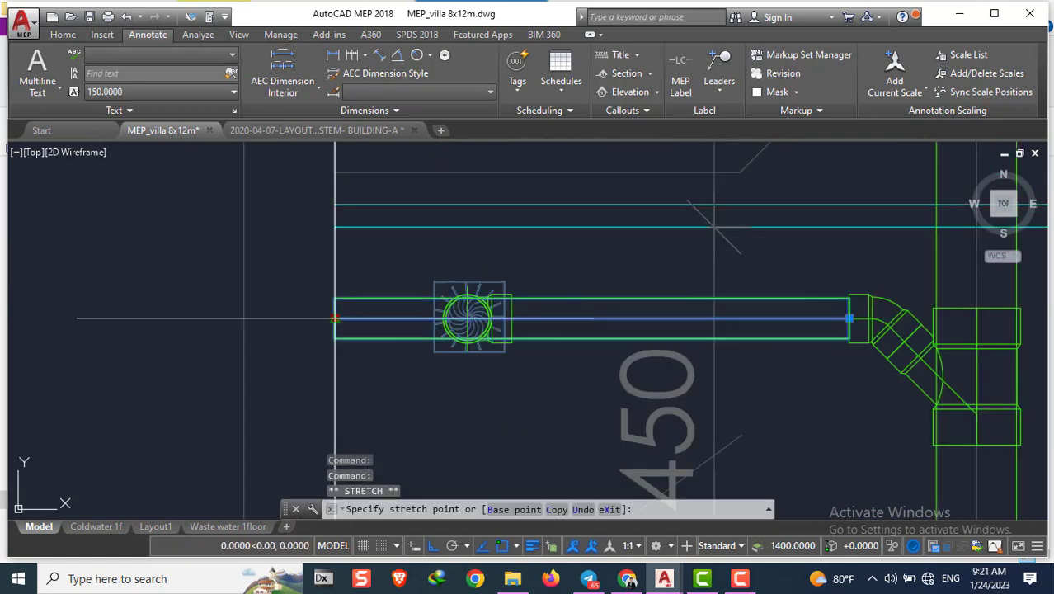
{"action": "key", "text": "Escape"}
{"action": "key", "text": "Escape"}
{"action": "scroll", "coordinate": [470, 313], "scroll_direction": "up", "scroll_amount": 3}
Check the floor drain's size list, leaving its size unchanged
{"action": "left_click", "coordinate": [446, 272]}
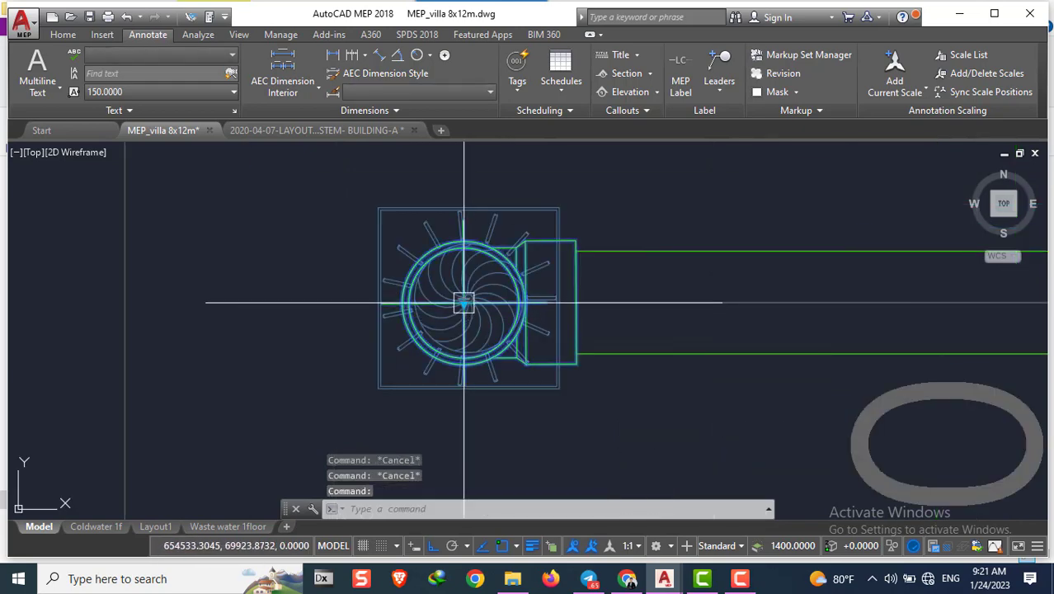
{"action": "left_click", "coordinate": [464, 301]}
{"action": "left_click", "coordinate": [489, 419]}
{"action": "key", "text": "Escape"}
{"action": "key", "text": "Escape"}
{"action": "scroll", "coordinate": [495, 330], "scroll_direction": "down", "scroll_amount": 2}
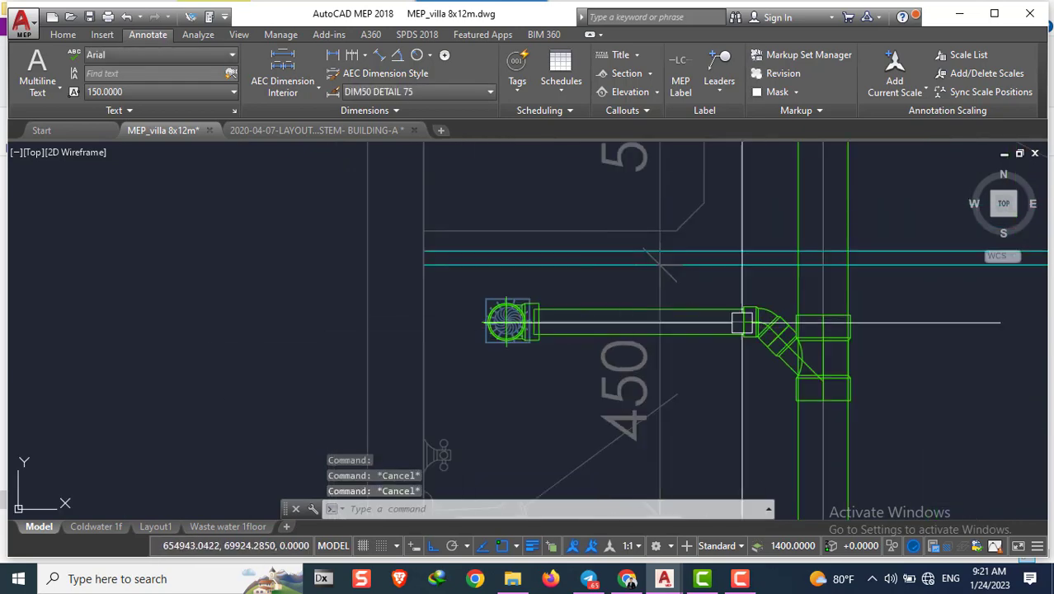
{"action": "scroll", "coordinate": [527, 330], "scroll_direction": "up", "scroll_amount": 2}
Set the tee fitting to 65X40 and give the elbow the smaller size
{"action": "left_click", "coordinate": [841, 387]}
{"action": "left_click", "coordinate": [839, 412]}
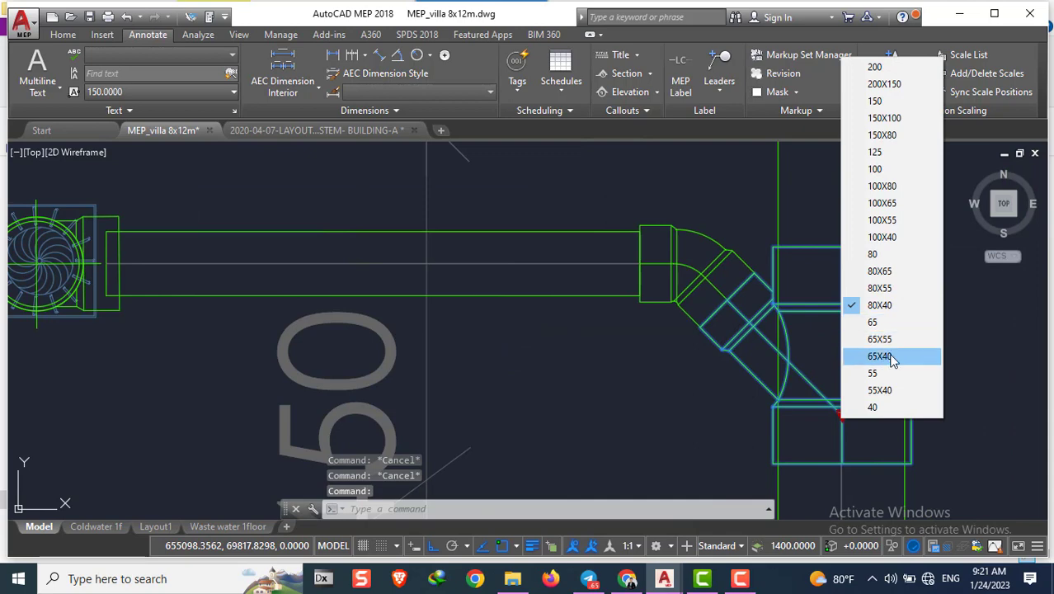
{"action": "left_click", "coordinate": [879, 356]}
{"action": "left_click", "coordinate": [694, 258]}
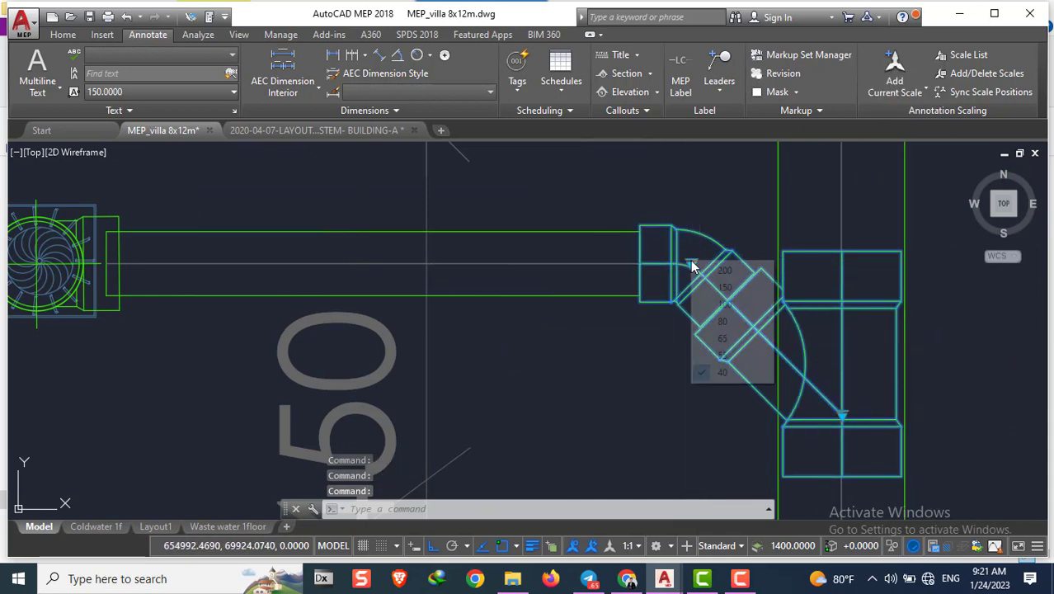
{"action": "left_click", "coordinate": [691, 263]}
{"action": "left_click", "coordinate": [709, 353]}
Make a first ALIGN attempt on the drain pipe, then abandon it
{"action": "left_click", "coordinate": [597, 297]}
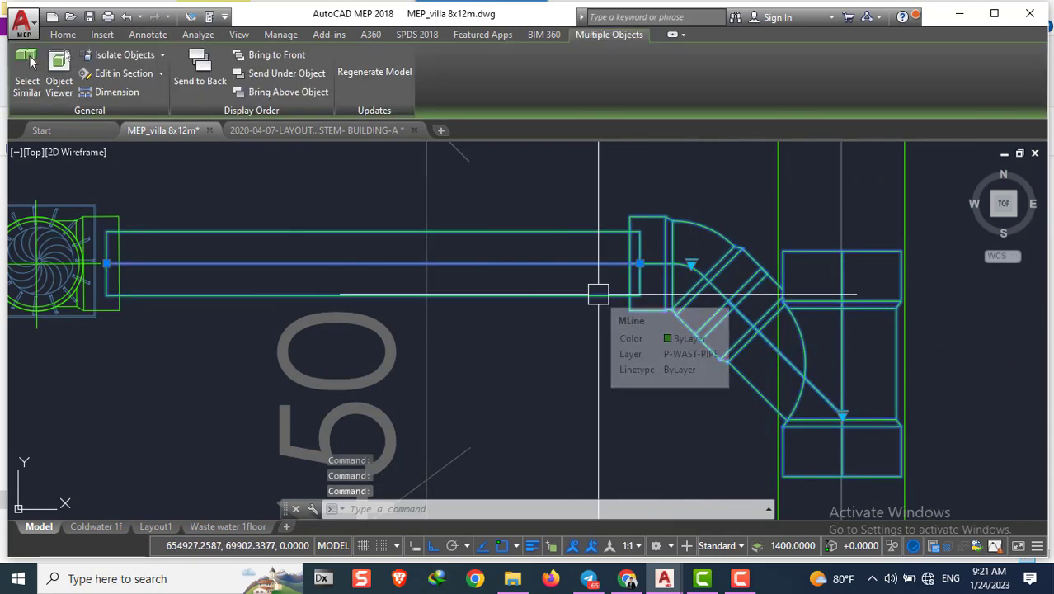
{"action": "key", "text": "Escape"}
{"action": "key", "text": "Escape"}
{"action": "left_click", "coordinate": [598, 292]}
{"action": "type", "text": "a"}
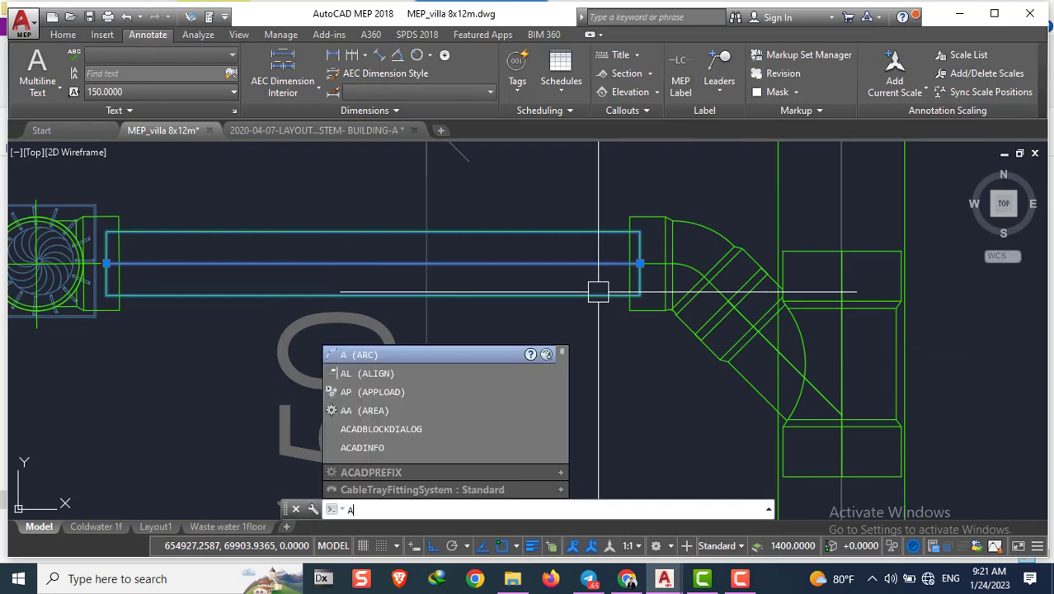
{"action": "type", "text": "l"}
{"action": "key", "text": "Return"}
{"action": "scroll", "coordinate": [622, 238], "scroll_direction": "up", "scroll_amount": 5}
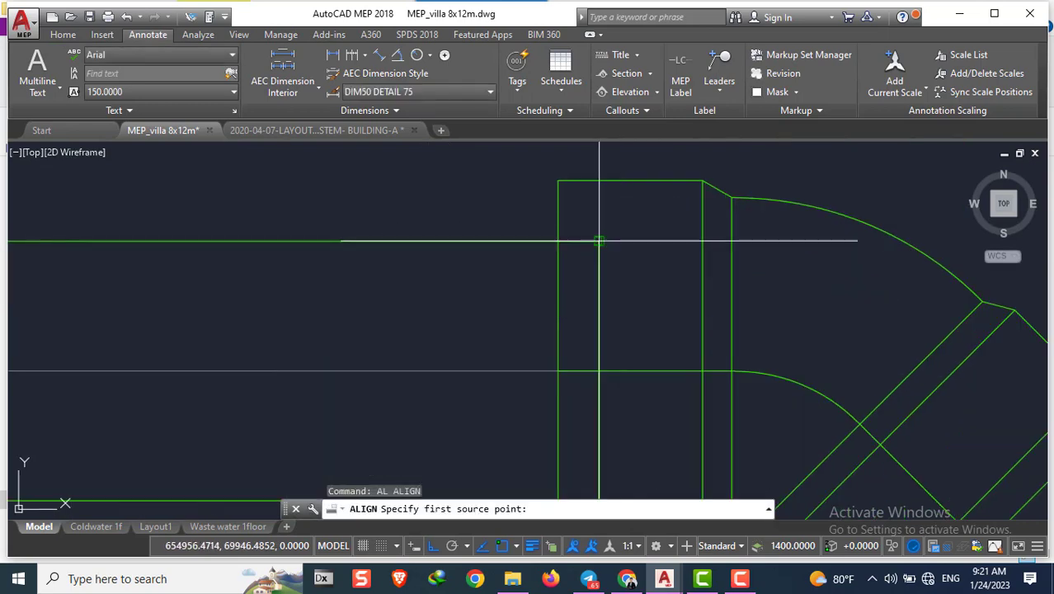
{"action": "left_click", "coordinate": [732, 196]}
{"action": "scroll", "coordinate": [718, 247], "scroll_direction": "down", "scroll_amount": 3}
{"action": "scroll", "coordinate": [687, 314], "scroll_direction": "up", "scroll_amount": 2}
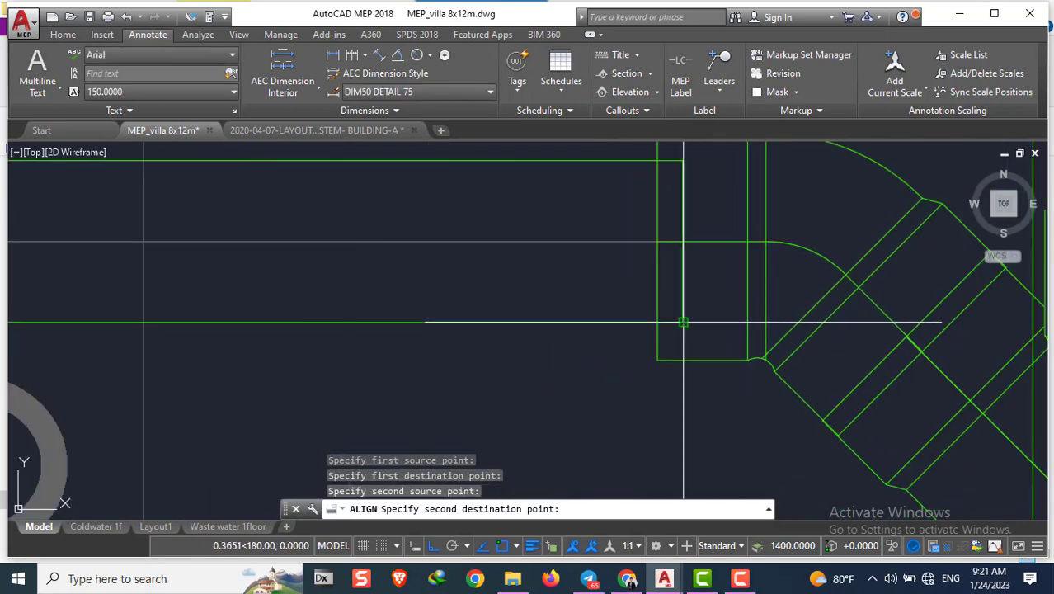
{"action": "key", "text": "Return"}
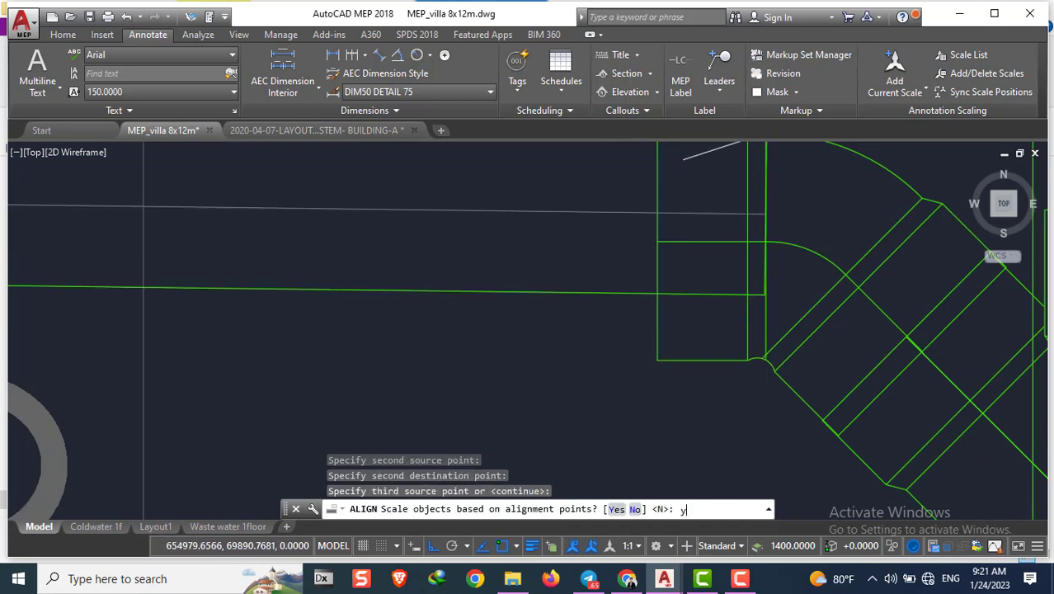
{"action": "scroll", "coordinate": [654, 334], "scroll_direction": "down", "scroll_amount": 3}
{"action": "key", "text": "Escape"}
{"action": "key", "text": "Escape"}
{"action": "key", "text": "Escape"}
{"action": "scroll", "coordinate": [419, 266], "scroll_direction": "up", "scroll_amount": 3}
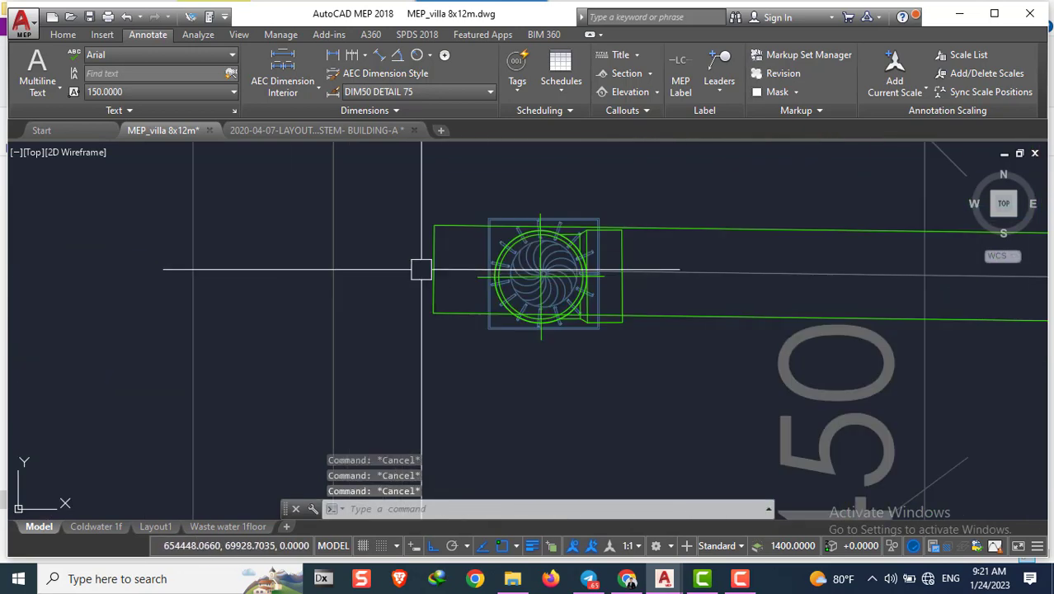
Window-select the pipe and try stretching its end, then cancel
{"action": "left_click", "coordinate": [419, 266]}
{"action": "left_click", "coordinate": [434, 247]}
{"action": "left_click", "coordinate": [433, 268]}
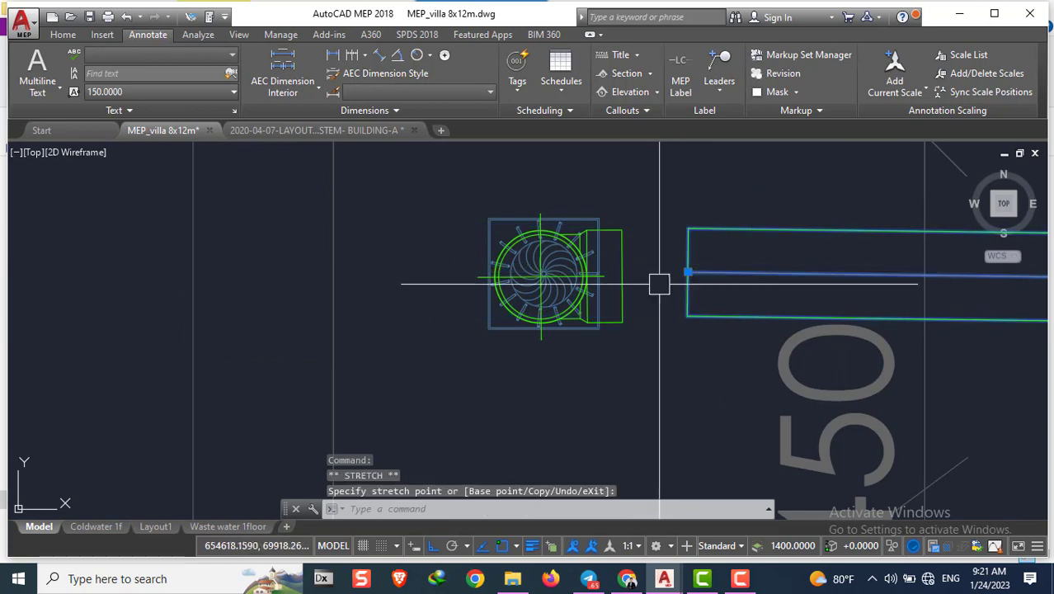
{"action": "key", "text": "Escape"}
{"action": "key", "text": "Escape"}
{"action": "scroll", "coordinate": [626, 255], "scroll_direction": "up", "scroll_amount": 2}
Align the drain pipe to the floor drain with scaling set to Yes
{"action": "type", "text": "al"}
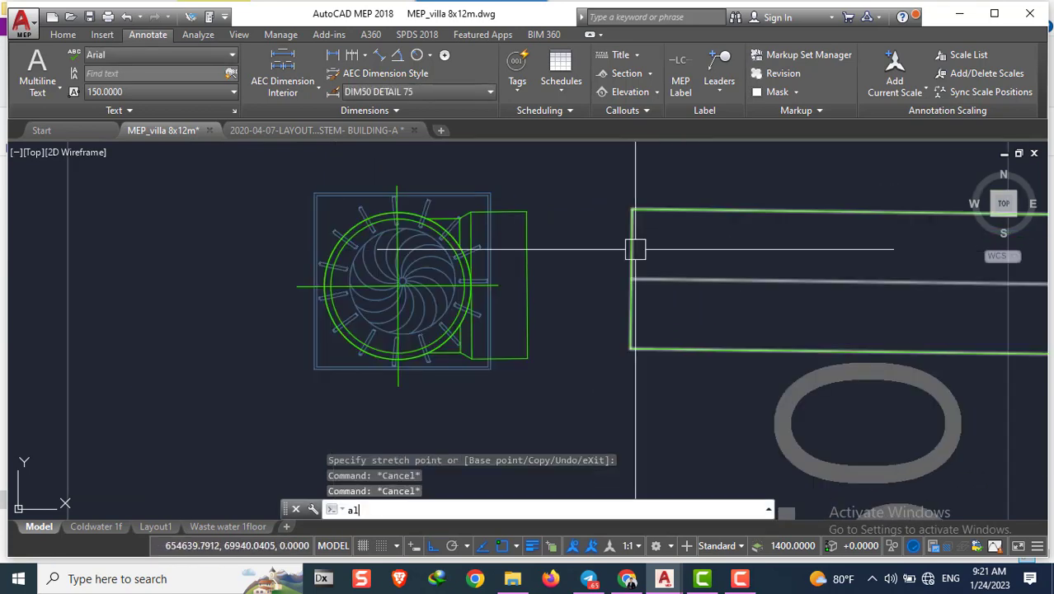
{"action": "key", "text": "Return"}
{"action": "left_click", "coordinate": [632, 350]}
{"action": "key", "text": "Return"}
{"action": "left_click", "coordinate": [631, 350]}
{"action": "scroll", "coordinate": [480, 373], "scroll_direction": "up", "scroll_amount": 3}
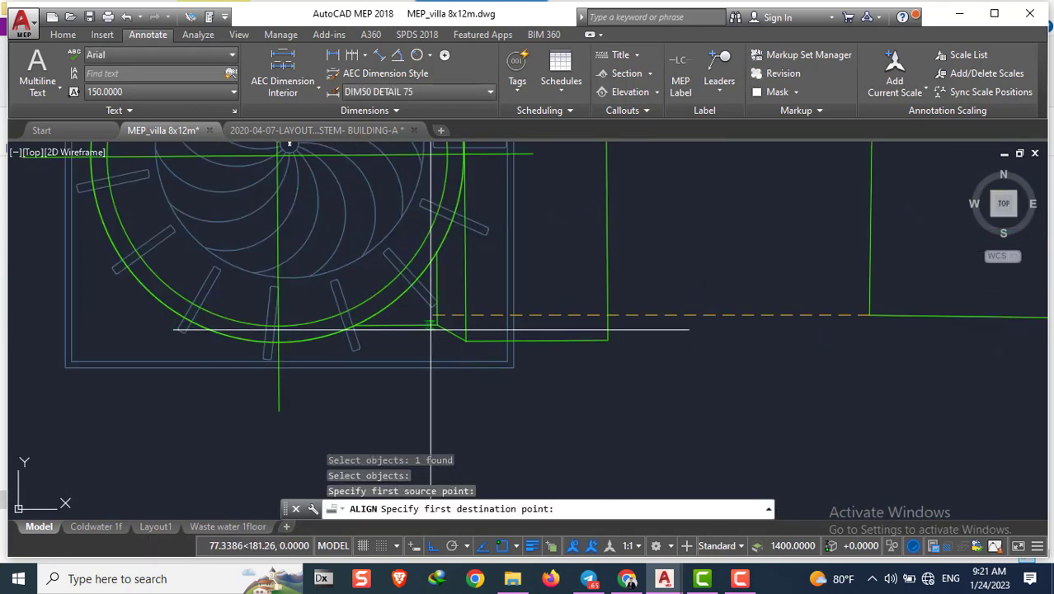
{"action": "scroll", "coordinate": [466, 330], "scroll_direction": "down", "scroll_amount": 5}
{"action": "scroll", "coordinate": [518, 249], "scroll_direction": "up", "scroll_amount": 5}
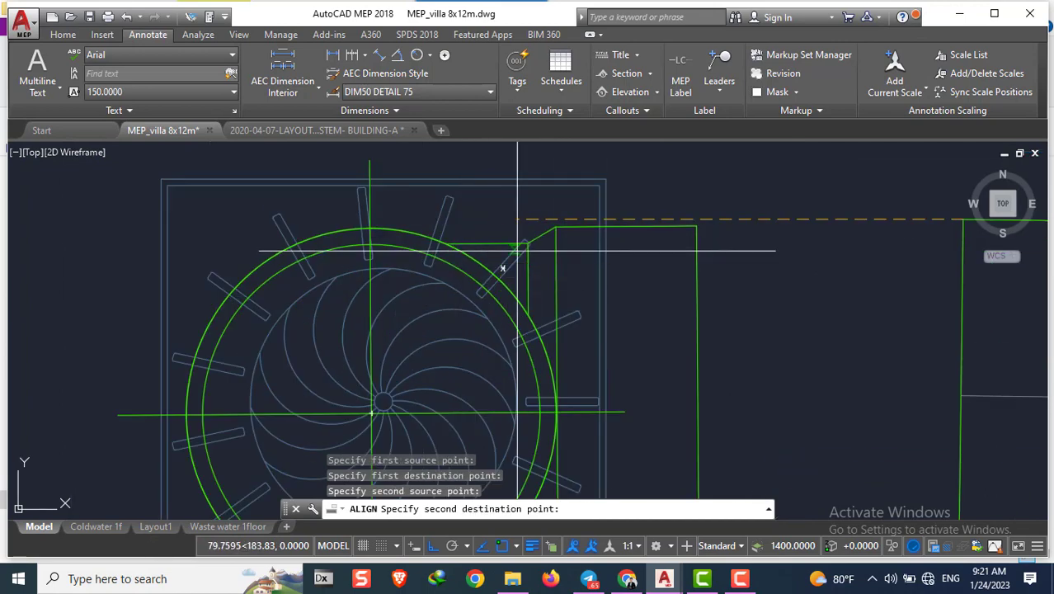
{"action": "scroll", "coordinate": [528, 244], "scroll_direction": "up", "scroll_amount": 2}
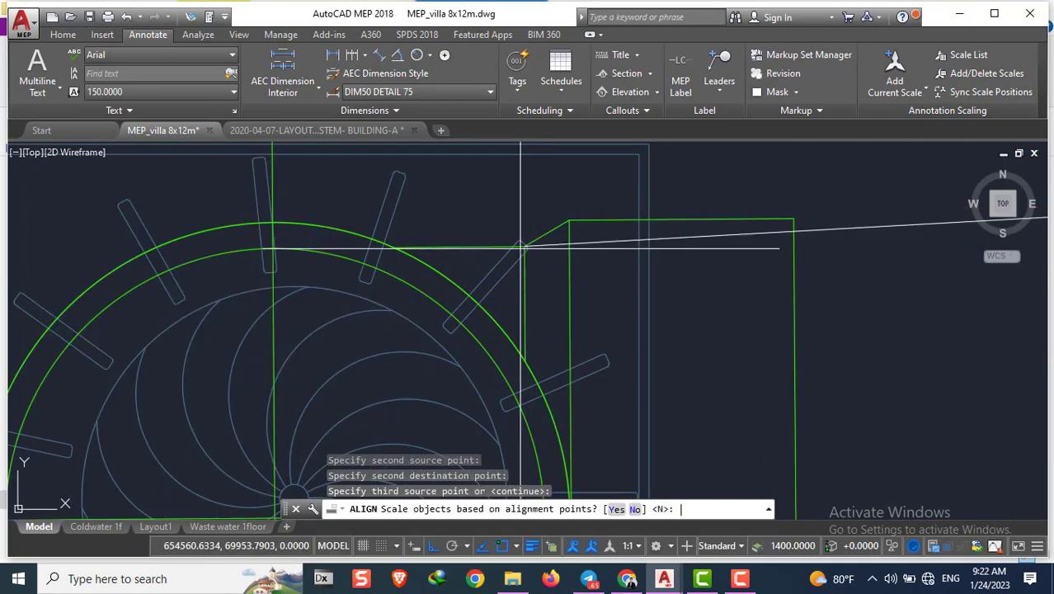
{"action": "scroll", "coordinate": [521, 246], "scroll_direction": "down", "scroll_amount": 5}
{"action": "type", "text": "y"}
{"action": "key", "text": "Return"}
{"action": "scroll", "coordinate": [739, 297], "scroll_direction": "up", "scroll_amount": 5}
{"action": "scroll", "coordinate": [740, 297], "scroll_direction": "down", "scroll_amount": 2}
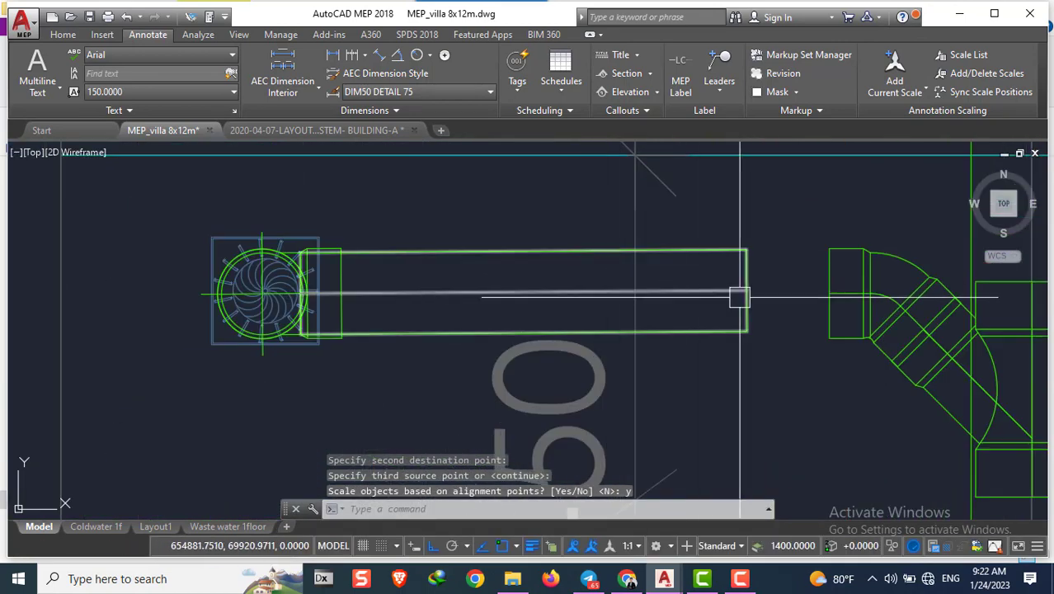
Try lengthening the aligned pipe's end, then cancel the stretch
{"action": "left_click", "coordinate": [739, 297]}
{"action": "left_click", "coordinate": [746, 291]}
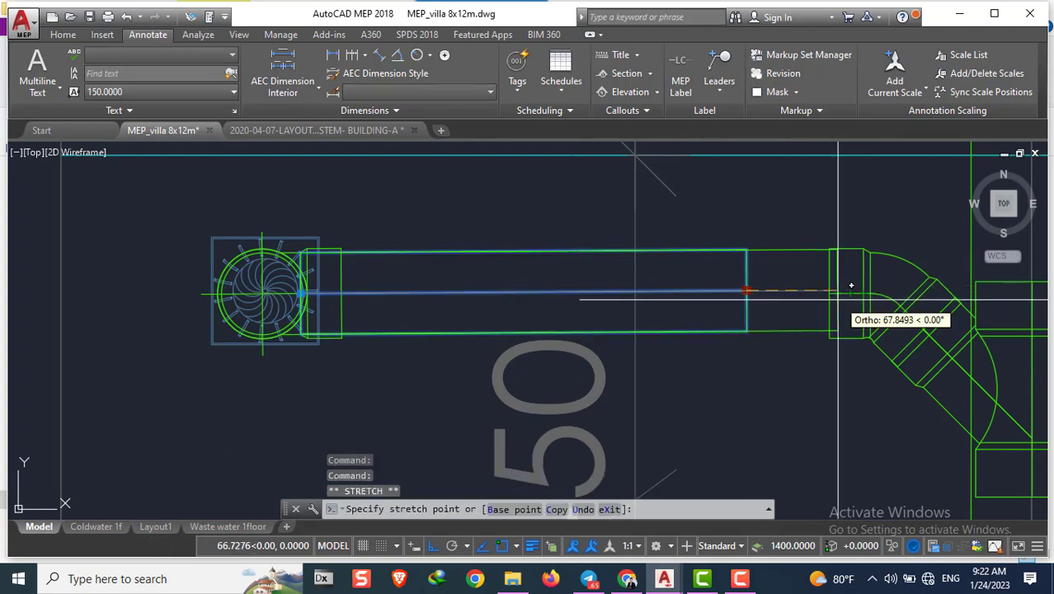
{"action": "key", "text": "Escape"}
{"action": "key", "text": "Escape"}
{"action": "key", "text": "Escape"}
{"action": "scroll", "coordinate": [612, 235], "scroll_direction": "down", "scroll_amount": 5}
Window-select the floor drain together with its pipe run
{"action": "middle_click_drag", "start_coordinate": [612, 235], "coordinate": [710, 255]}
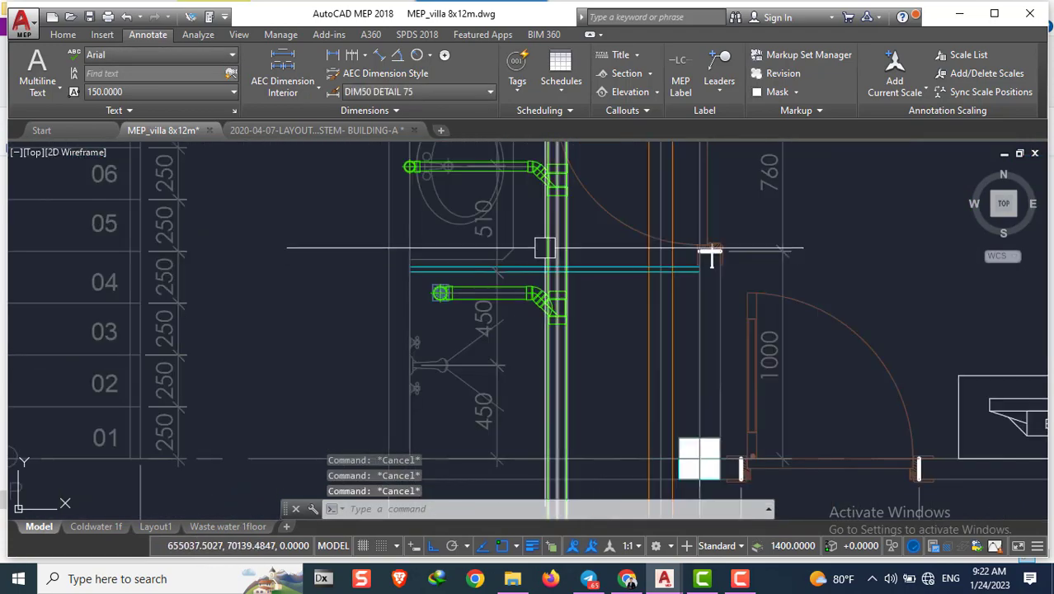
{"action": "scroll", "coordinate": [511, 189], "scroll_direction": "down", "scroll_amount": 5}
{"action": "scroll", "coordinate": [541, 337], "scroll_direction": "up", "scroll_amount": 5}
{"action": "scroll", "coordinate": [549, 326], "scroll_direction": "down", "scroll_amount": 3}
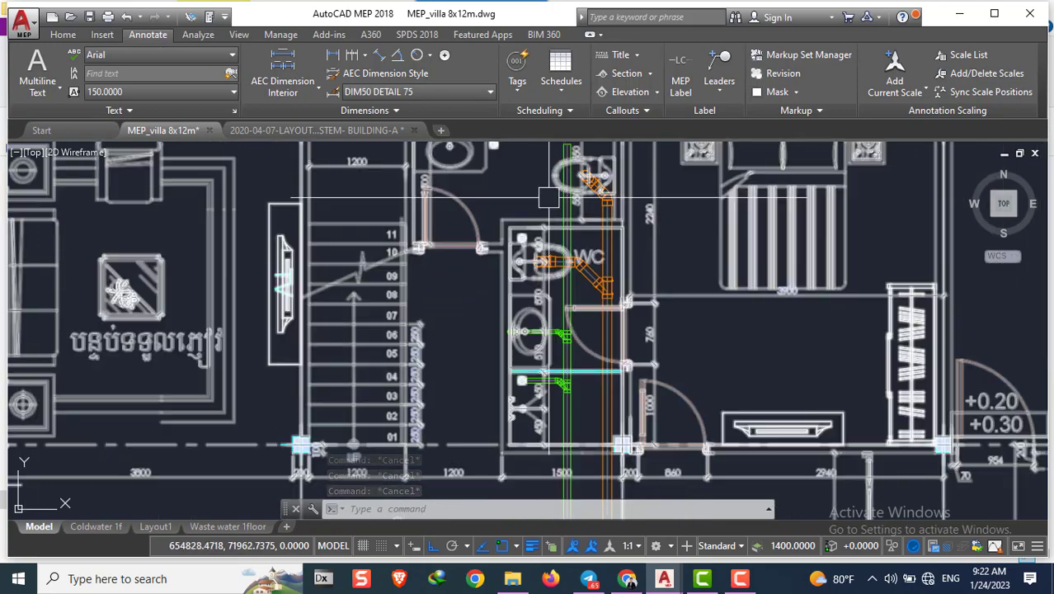
{"action": "scroll", "coordinate": [558, 307], "scroll_direction": "up", "scroll_amount": 4}
{"action": "scroll", "coordinate": [558, 307], "scroll_direction": "up", "scroll_amount": 3}
{"action": "left_click", "coordinate": [557, 360]}
{"action": "left_click", "coordinate": [499, 295]}
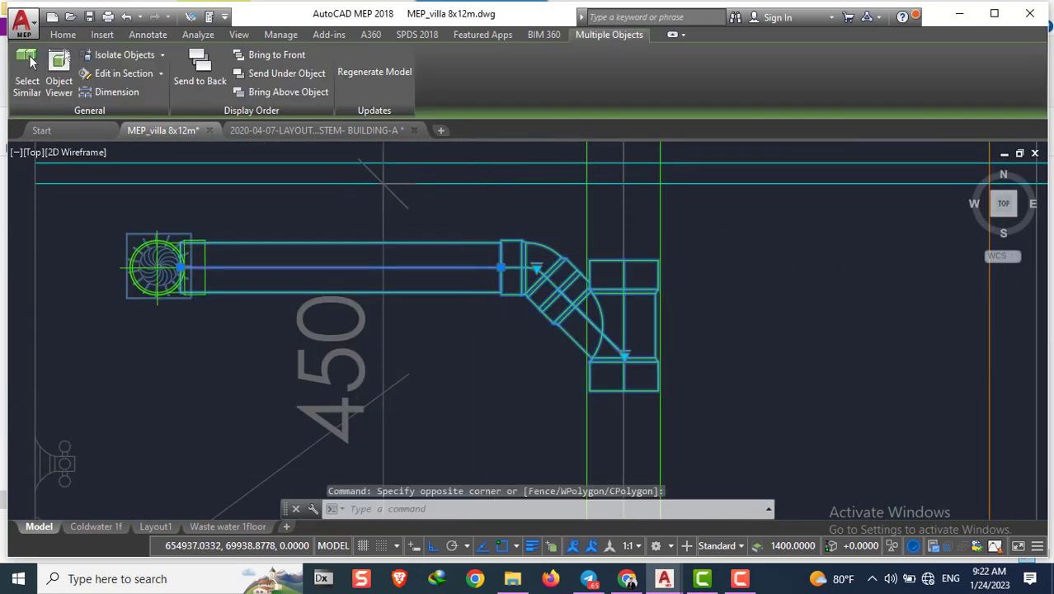
{"action": "scroll", "coordinate": [396, 301], "scroll_direction": "up", "scroll_amount": 3}
{"action": "left_click", "coordinate": [396, 301]}
{"action": "scroll", "coordinate": [396, 301], "scroll_direction": "down", "scroll_amount": 2}
{"action": "scroll", "coordinate": [430, 294], "scroll_direction": "down", "scroll_amount": 1}
{"action": "scroll", "coordinate": [369, 349], "scroll_direction": "up", "scroll_amount": 5}
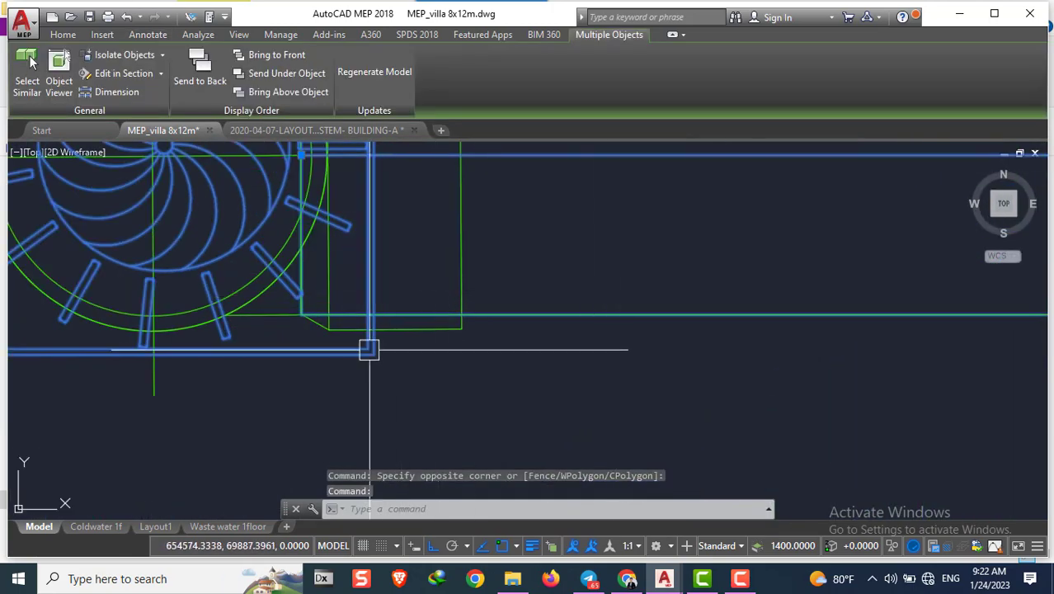
{"action": "scroll", "coordinate": [368, 294], "scroll_direction": "down", "scroll_amount": 5}
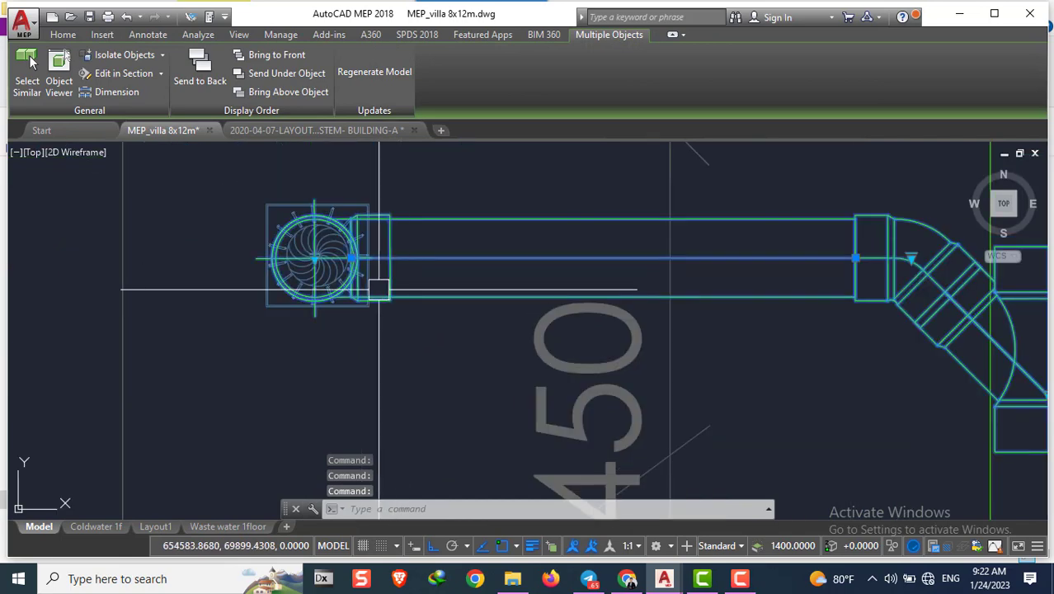
{"action": "scroll", "coordinate": [378, 288], "scroll_direction": "down", "scroll_amount": 4}
Copy the floor drain and pipe run into the other WC
{"action": "type", "text": "co"}
{"action": "key", "text": "Return"}
{"action": "scroll", "coordinate": [398, 272], "scroll_direction": "up", "scroll_amount": 5}
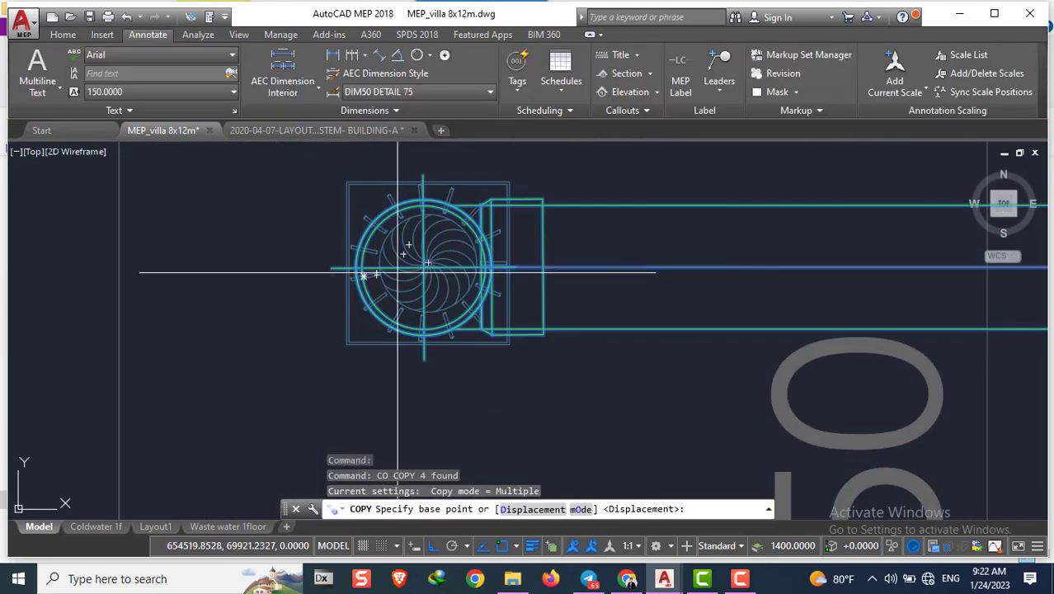
{"action": "left_click", "coordinate": [427, 264]}
{"action": "scroll", "coordinate": [435, 239], "scroll_direction": "down", "scroll_amount": 3}
{"action": "scroll", "coordinate": [445, 239], "scroll_direction": "down", "scroll_amount": 2}
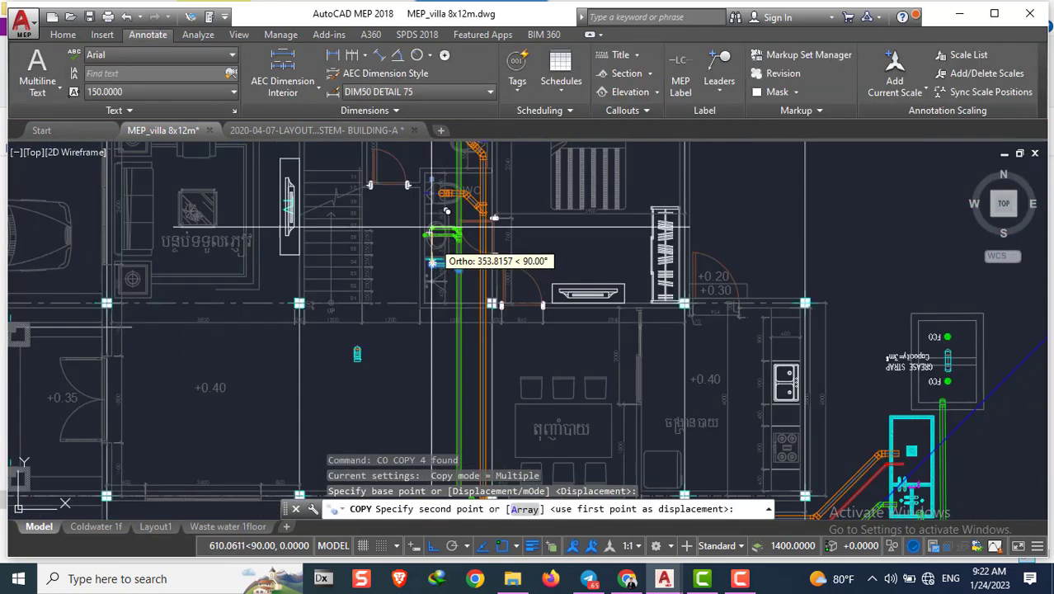
{"action": "scroll", "coordinate": [446, 240], "scroll_direction": "up", "scroll_amount": 3}
{"action": "scroll", "coordinate": [445, 239], "scroll_direction": "up", "scroll_amount": 3}
{"action": "scroll", "coordinate": [435, 160], "scroll_direction": "down", "scroll_amount": 2}
{"action": "left_click", "coordinate": [435, 160]}
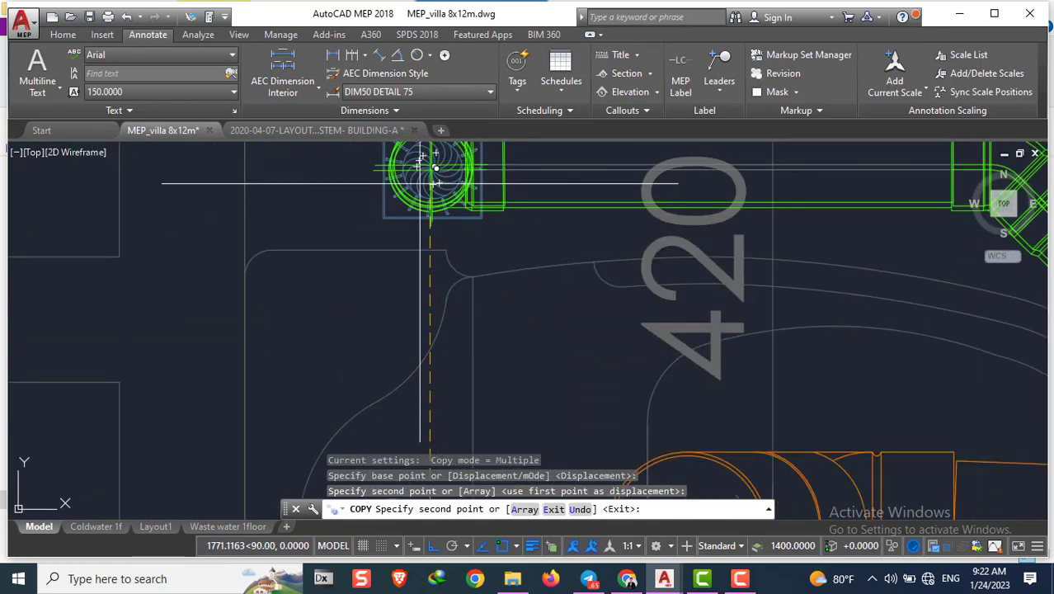
{"action": "scroll", "coordinate": [632, 371], "scroll_direction": "down", "scroll_amount": 3}
{"action": "key", "text": "Escape"}
{"action": "key", "text": "Escape"}
{"action": "scroll", "coordinate": [632, 371], "scroll_direction": "down", "scroll_amount": 3}
{"action": "scroll", "coordinate": [478, 181], "scroll_direction": "up", "scroll_amount": 3}
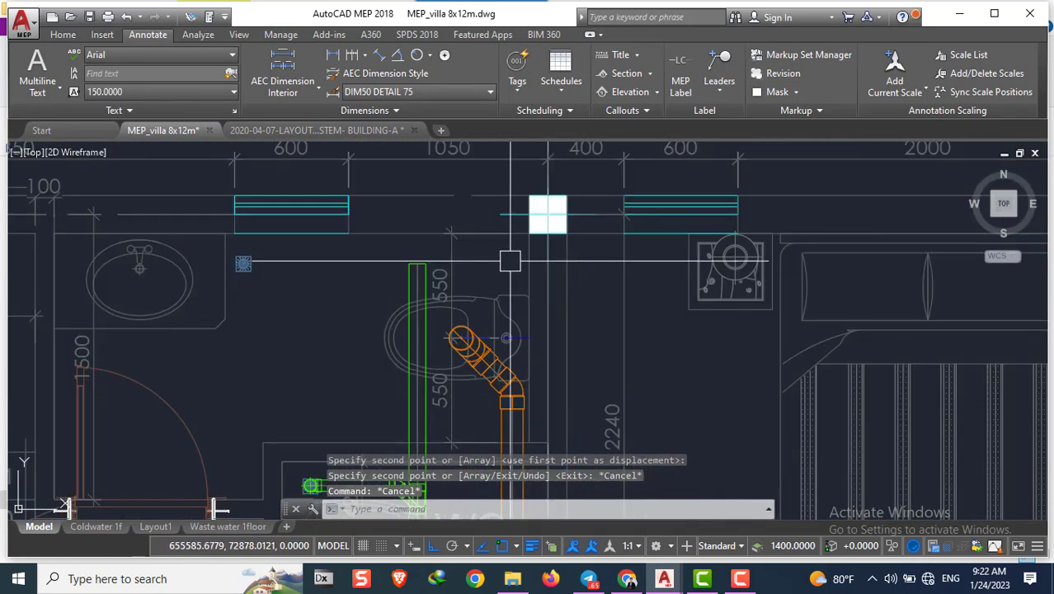
{"action": "scroll", "coordinate": [510, 261], "scroll_direction": "down", "scroll_amount": 3}
{"action": "scroll", "coordinate": [510, 261], "scroll_direction": "up", "scroll_amount": 3}
{"action": "scroll", "coordinate": [525, 468], "scroll_direction": "down", "scroll_amount": 3}
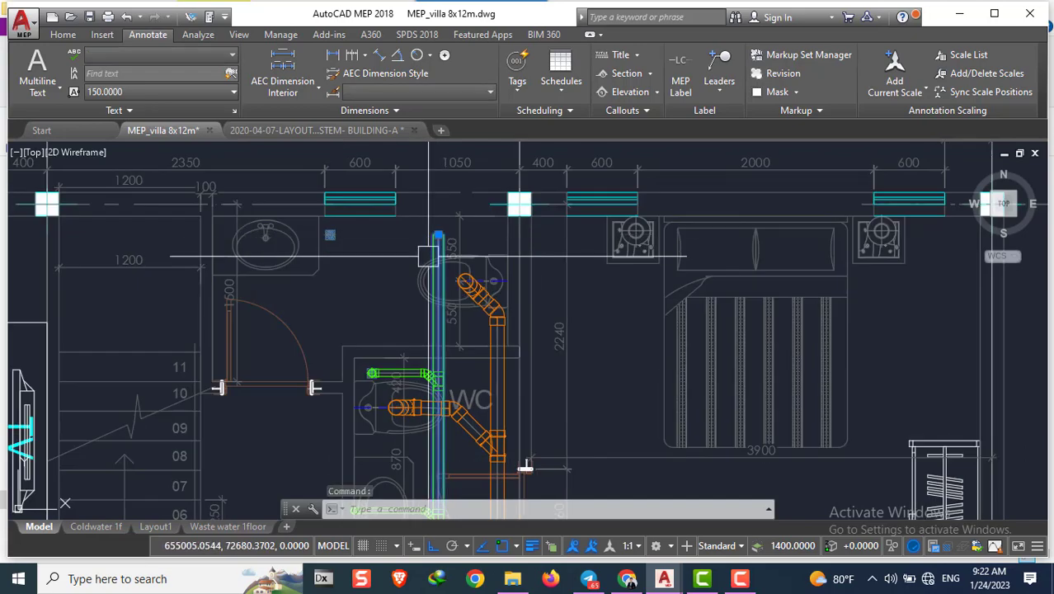
Copy the green tee fitting up beside the toilet
{"action": "key", "text": "Escape"}
{"action": "scroll", "coordinate": [428, 255], "scroll_direction": "down", "scroll_amount": 3}
{"action": "scroll", "coordinate": [393, 383], "scroll_direction": "up", "scroll_amount": 4}
{"action": "scroll", "coordinate": [393, 383], "scroll_direction": "up", "scroll_amount": 3}
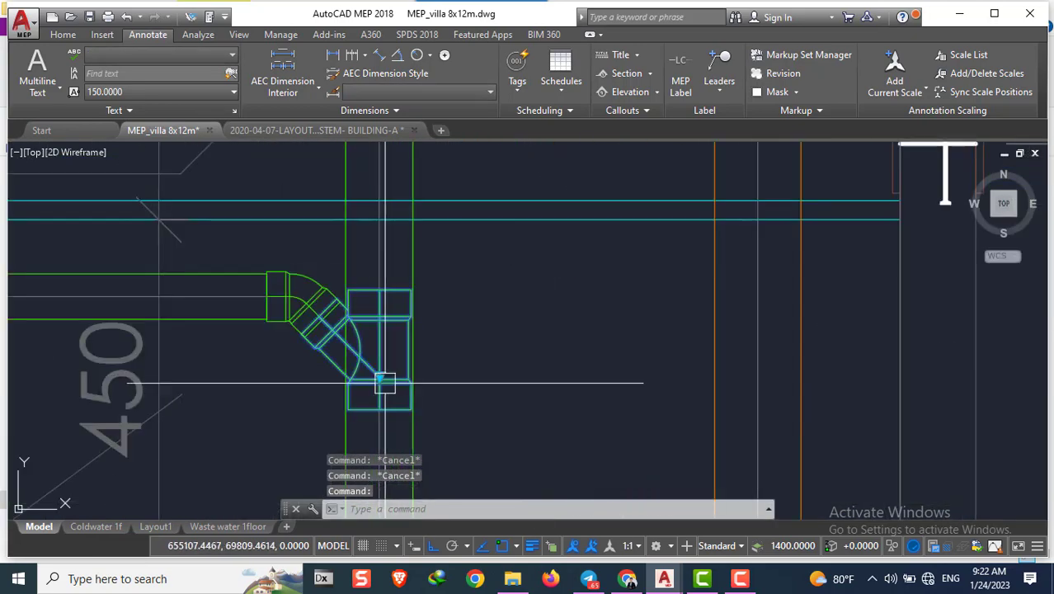
{"action": "scroll", "coordinate": [384, 384], "scroll_direction": "down", "scroll_amount": 2}
{"action": "scroll", "coordinate": [369, 353], "scroll_direction": "down", "scroll_amount": 2}
{"action": "type", "text": "co"}
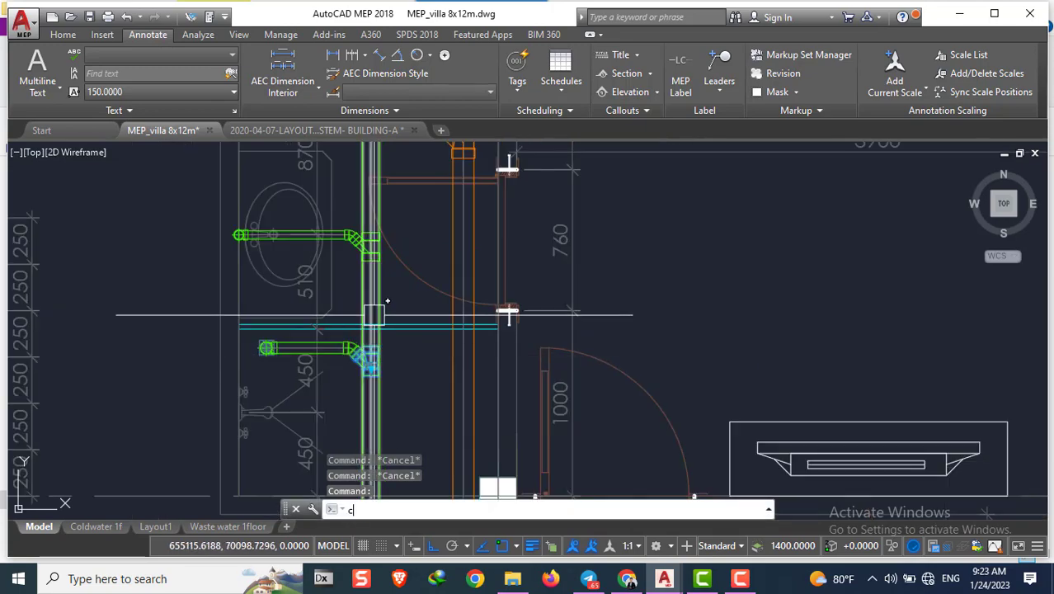
{"action": "key", "text": "Return"}
{"action": "scroll", "coordinate": [367, 367], "scroll_direction": "up", "scroll_amount": 4}
{"action": "left_click", "coordinate": [401, 405]}
{"action": "scroll", "coordinate": [402, 405], "scroll_direction": "down", "scroll_amount": 6}
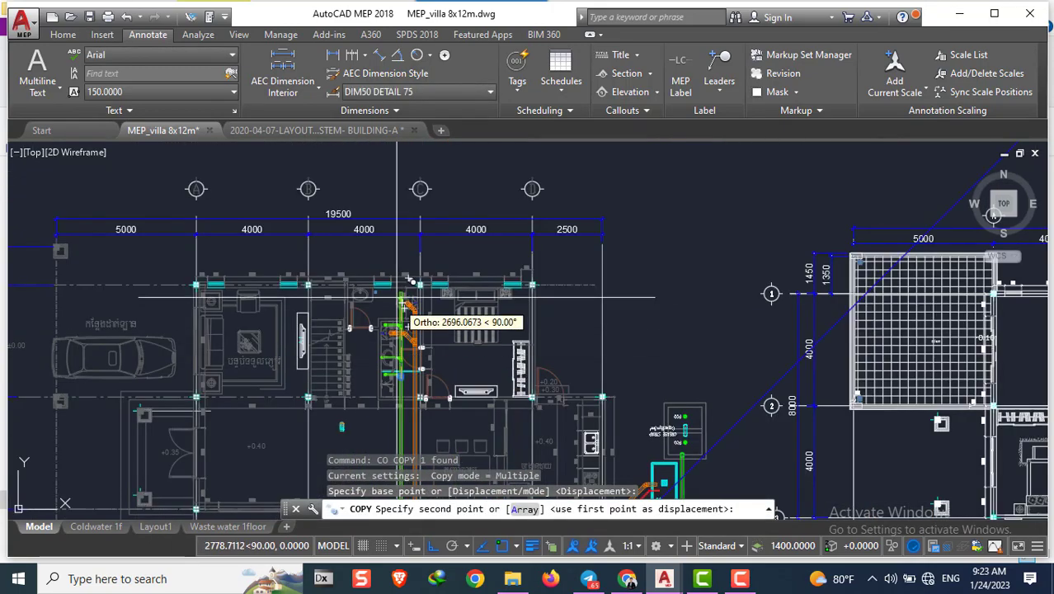
{"action": "scroll", "coordinate": [399, 358], "scroll_direction": "up", "scroll_amount": 3}
{"action": "key", "text": "Escape"}
Start a construction ray from the fitting, then cancel it
{"action": "scroll", "coordinate": [382, 325], "scroll_direction": "up", "scroll_amount": 4}
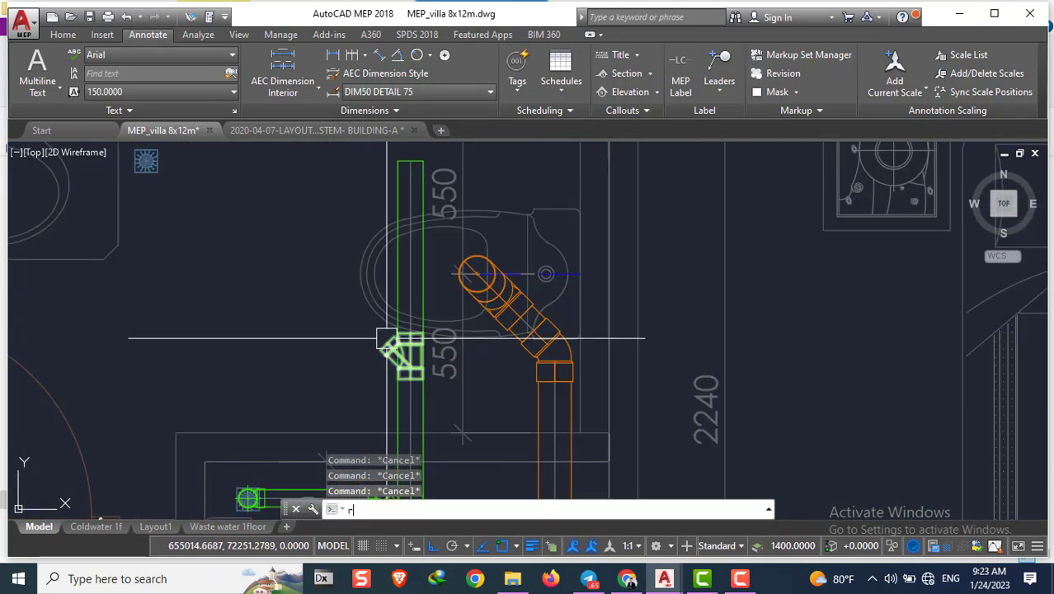
{"action": "type", "text": "ray"}
{"action": "key", "text": "Return"}
{"action": "scroll", "coordinate": [401, 378], "scroll_direction": "up", "scroll_amount": 5}
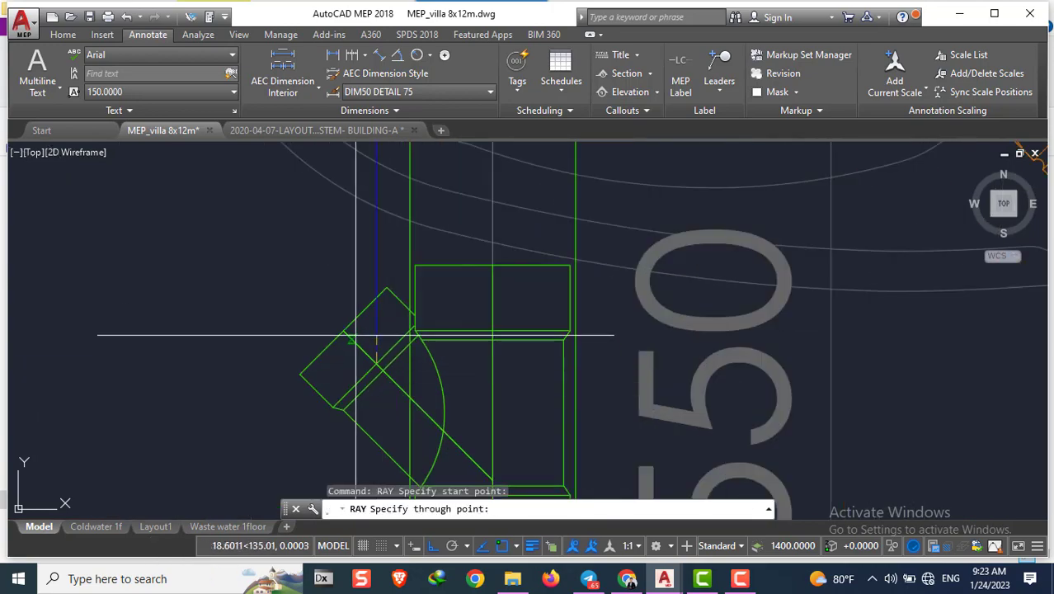
{"action": "scroll", "coordinate": [347, 329], "scroll_direction": "down", "scroll_amount": 3}
{"action": "scroll", "coordinate": [354, 338], "scroll_direction": "down", "scroll_amount": 2}
{"action": "key", "text": "Escape"}
{"action": "key", "text": "Escape"}
Move the selected floor drain and diagonal line onto the end of the drain line
{"action": "scroll", "coordinate": [379, 362], "scroll_direction": "up", "scroll_amount": 2}
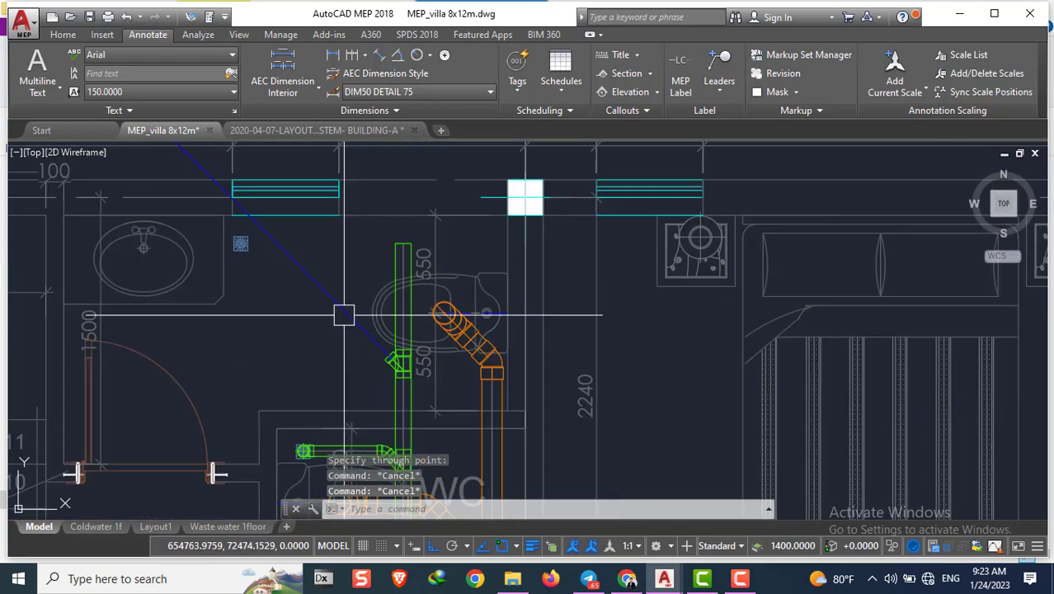
{"action": "scroll", "coordinate": [387, 380], "scroll_direction": "up", "scroll_amount": 2}
{"action": "scroll", "coordinate": [388, 380], "scroll_direction": "up", "scroll_amount": 3}
{"action": "scroll", "coordinate": [417, 371], "scroll_direction": "down", "scroll_amount": 5}
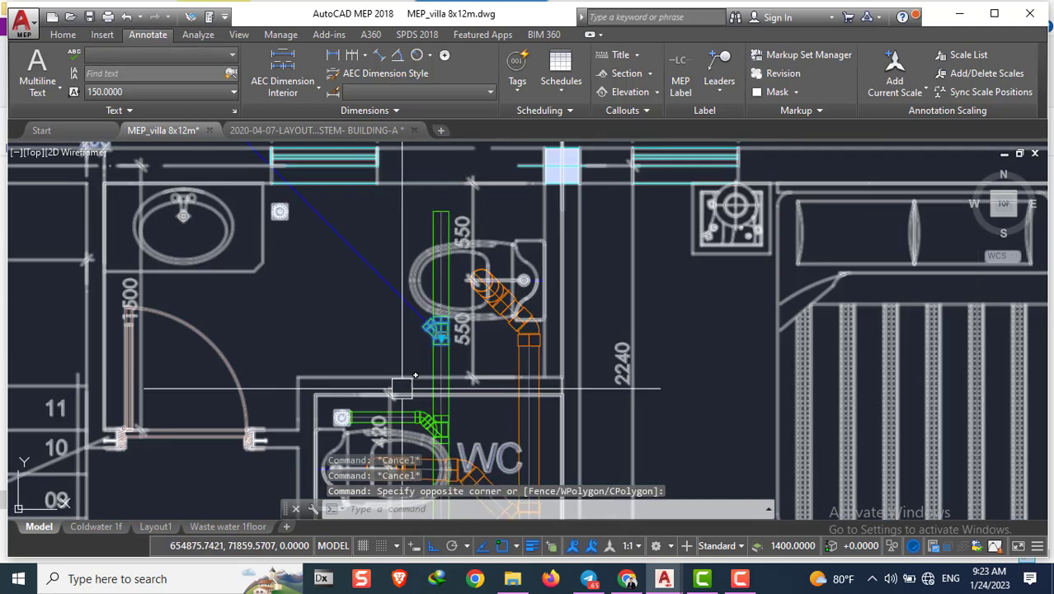
{"action": "left_click", "coordinate": [413, 297]}
{"action": "scroll", "coordinate": [282, 185], "scroll_direction": "up", "scroll_amount": 2}
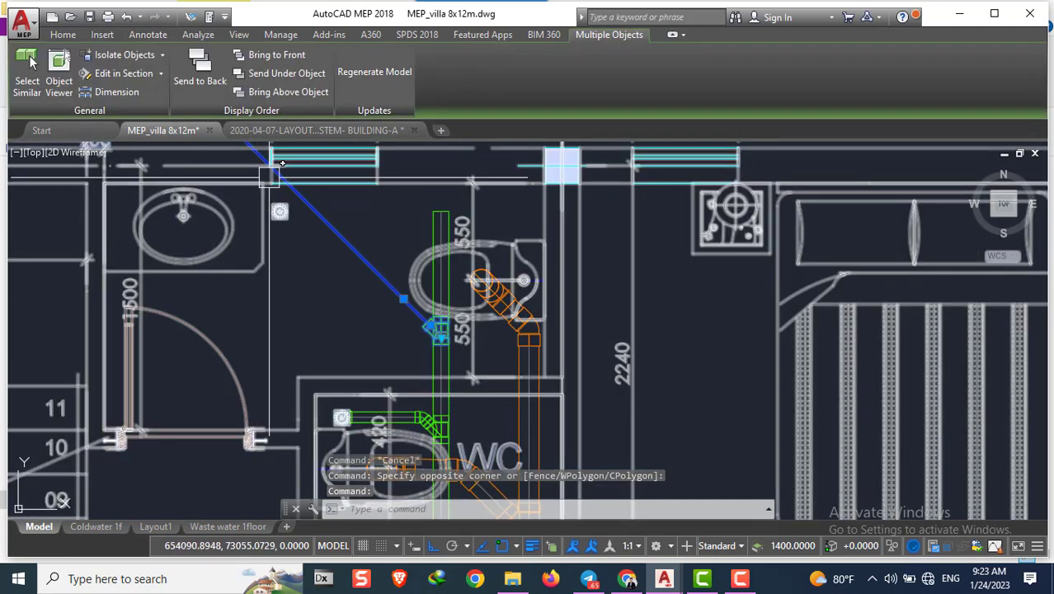
{"action": "scroll", "coordinate": [282, 185], "scroll_direction": "up", "scroll_amount": 2}
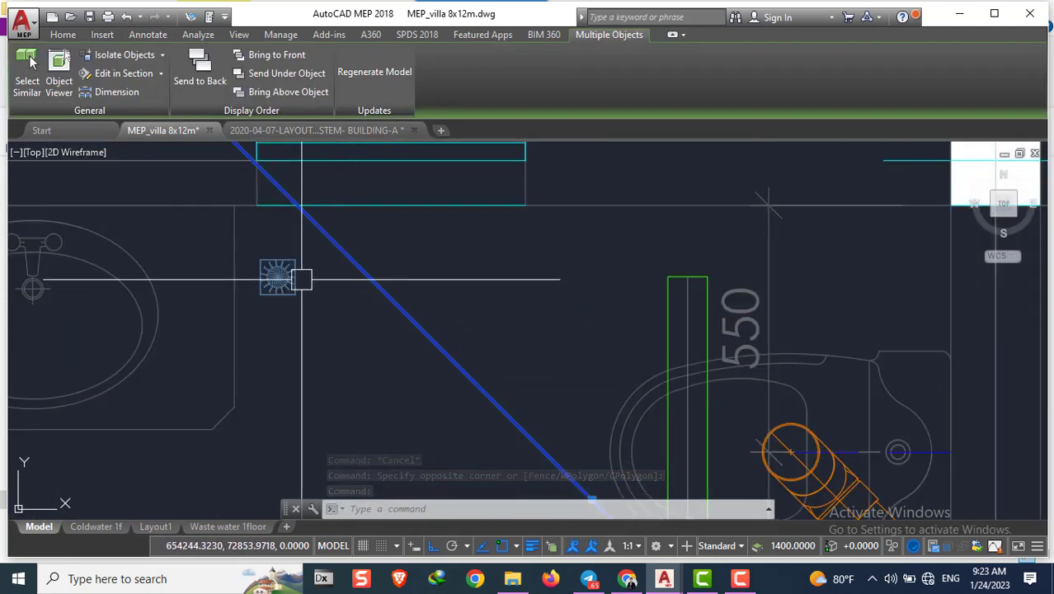
{"action": "type", "text": "m"}
{"action": "key", "text": "Return"}
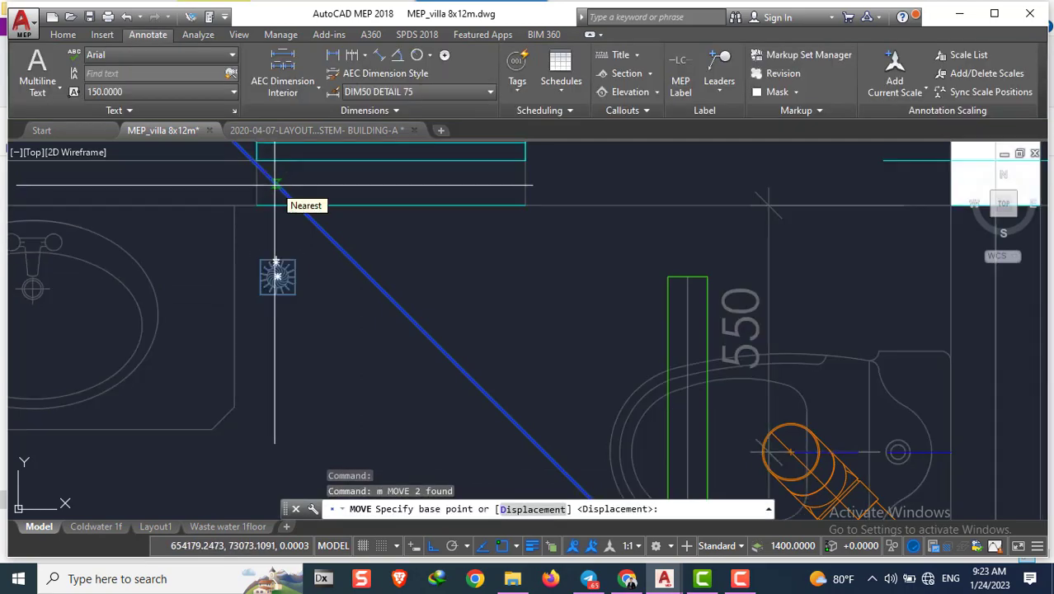
{"action": "left_click", "coordinate": [277, 183]}
{"action": "scroll", "coordinate": [277, 277], "scroll_direction": "down", "scroll_amount": 2}
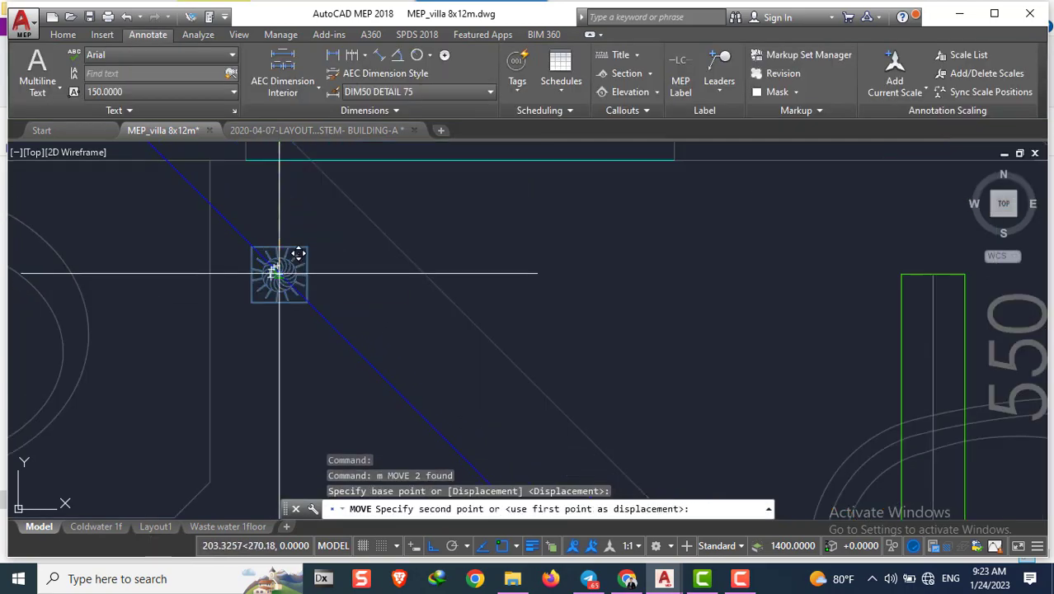
{"action": "left_click", "coordinate": [356, 282]}
Resize the wye fitting on the vertical green stack to 80X55
{"action": "scroll", "coordinate": [310, 313], "scroll_direction": "up", "scroll_amount": 2}
{"action": "scroll", "coordinate": [356, 283], "scroll_direction": "up", "scroll_amount": 5}
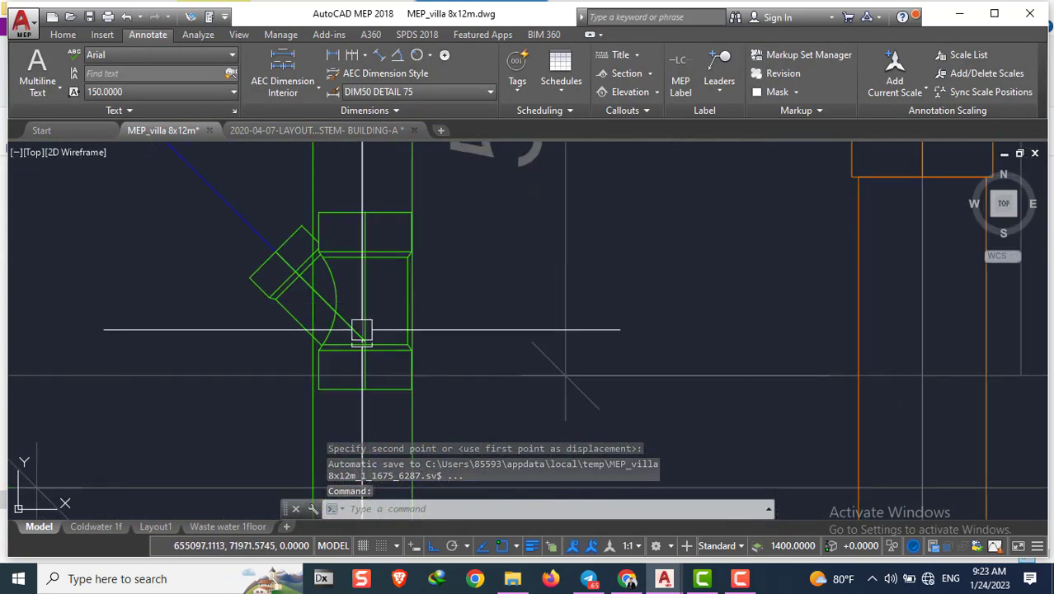
{"action": "left_click", "coordinate": [351, 357]}
{"action": "left_click", "coordinate": [351, 356]}
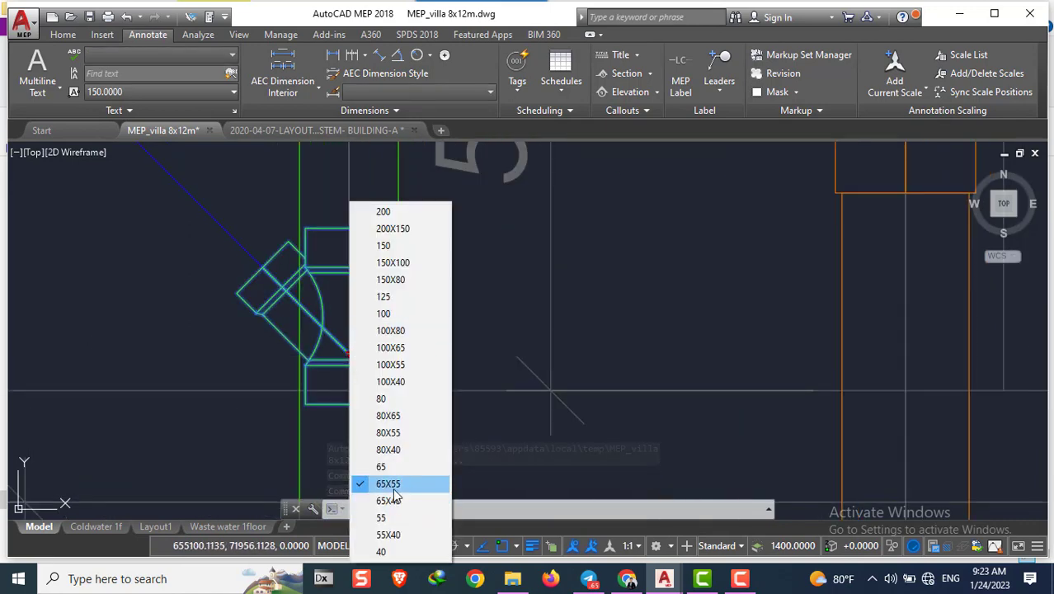
{"action": "left_click", "coordinate": [395, 435]}
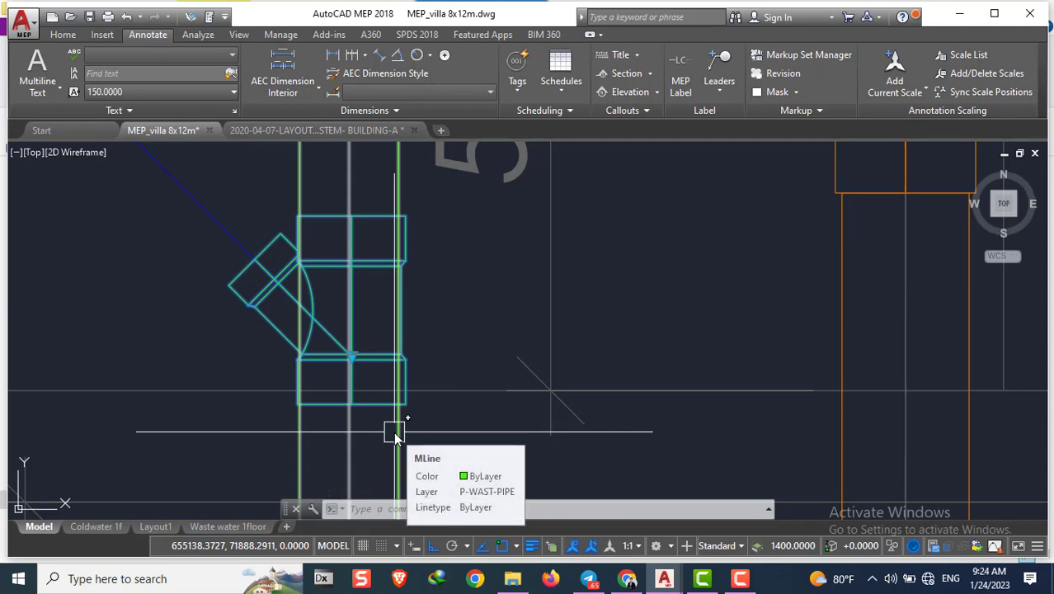
{"action": "scroll", "coordinate": [395, 437], "scroll_direction": "down", "scroll_amount": 2}
{"action": "scroll", "coordinate": [365, 350], "scroll_direction": "up", "scroll_amount": 2}
{"action": "scroll", "coordinate": [365, 351], "scroll_direction": "up", "scroll_amount": 1}
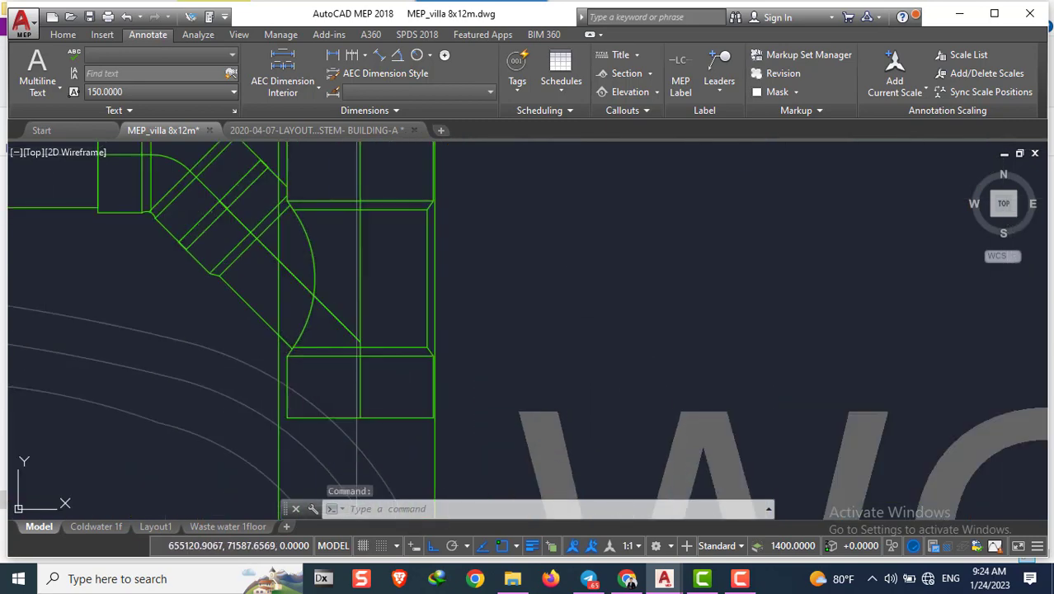
{"action": "scroll", "coordinate": [365, 350], "scroll_direction": "up", "scroll_amount": 1}
{"action": "scroll", "coordinate": [395, 437], "scroll_direction": "down", "scroll_amount": 1}
{"action": "scroll", "coordinate": [395, 437], "scroll_direction": "down", "scroll_amount": 2}
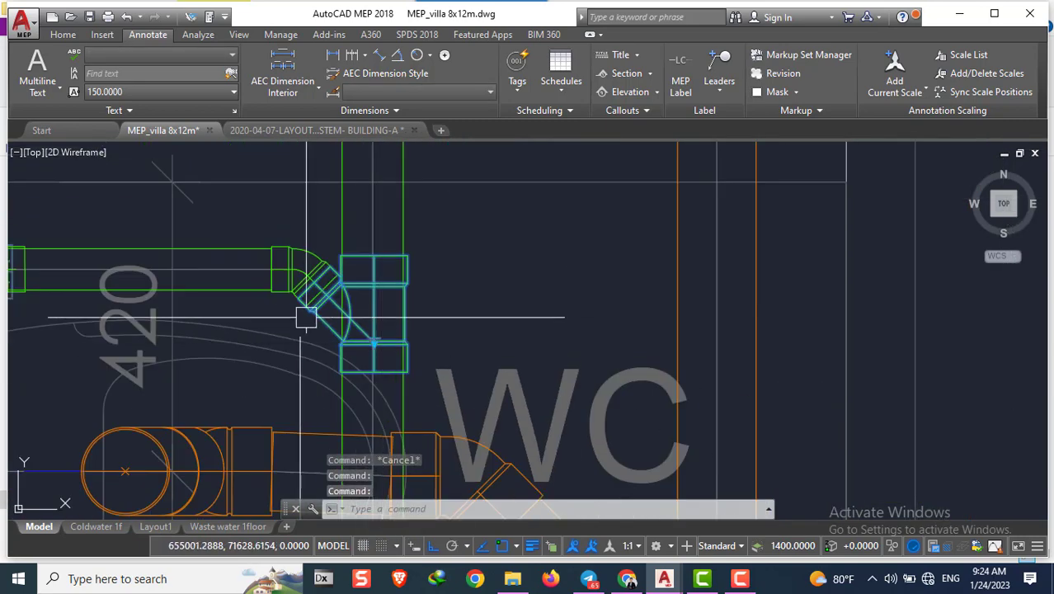
{"action": "scroll", "coordinate": [368, 277], "scroll_direction": "up", "scroll_amount": 2}
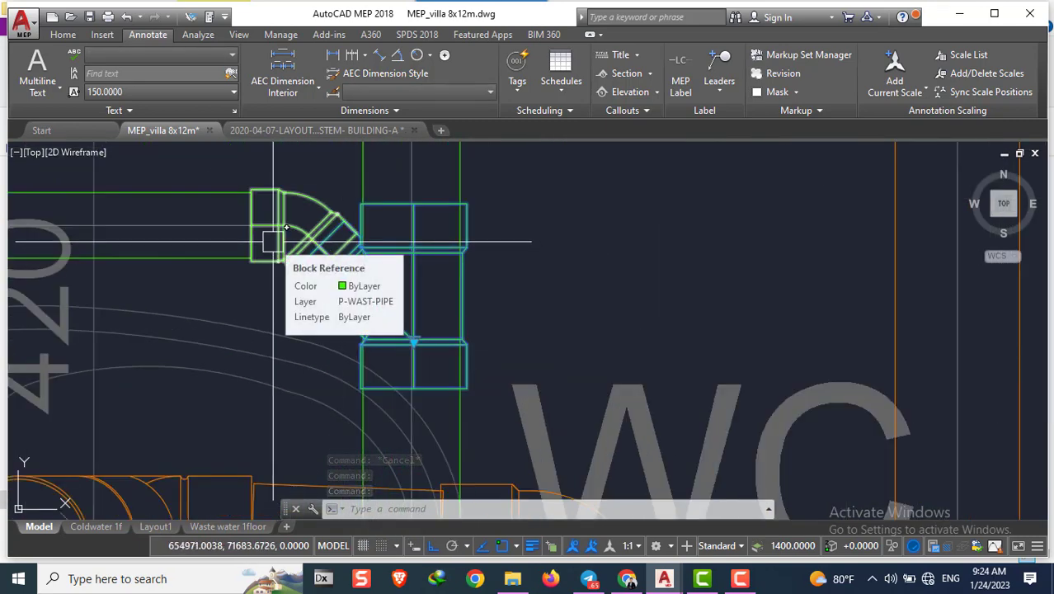
{"action": "scroll", "coordinate": [353, 247], "scroll_direction": "down", "scroll_amount": 6}
{"action": "scroll", "coordinate": [353, 247], "scroll_direction": "up", "scroll_amount": 3}
{"action": "scroll", "coordinate": [363, 230], "scroll_direction": "up", "scroll_amount": 3}
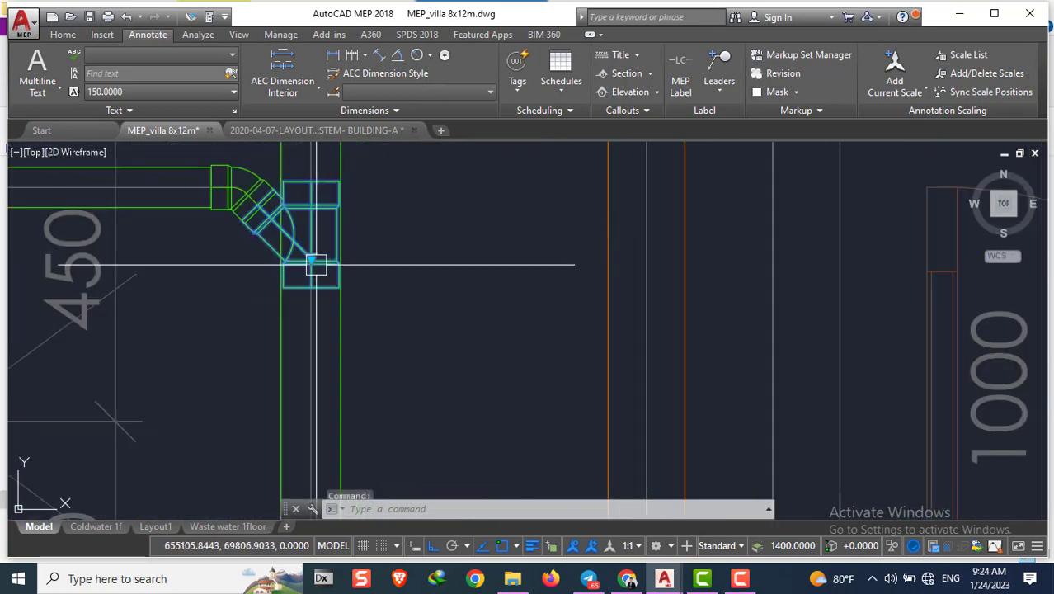
{"action": "left_click", "coordinate": [347, 433]}
Clear the selection and begin a leader callout beside the stack
{"action": "scroll", "coordinate": [565, 266], "scroll_direction": "down", "scroll_amount": 2}
{"action": "scroll", "coordinate": [594, 230], "scroll_direction": "up", "scroll_amount": 1}
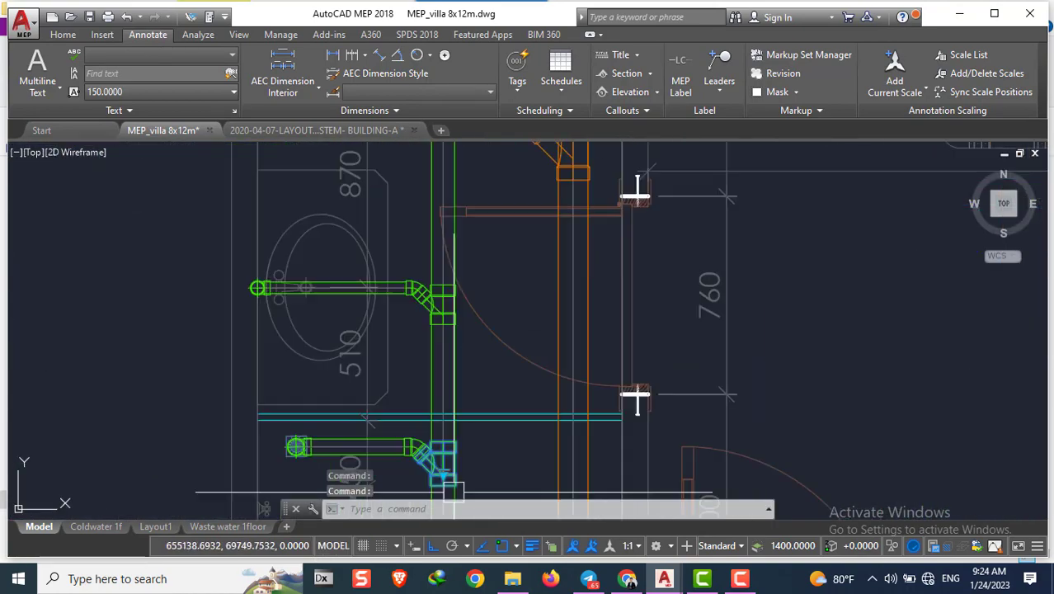
{"action": "scroll", "coordinate": [742, 371], "scroll_direction": "up", "scroll_amount": 1}
{"action": "scroll", "coordinate": [788, 412], "scroll_direction": "down", "scroll_amount": 3}
{"action": "scroll", "coordinate": [493, 289], "scroll_direction": "up", "scroll_amount": 5}
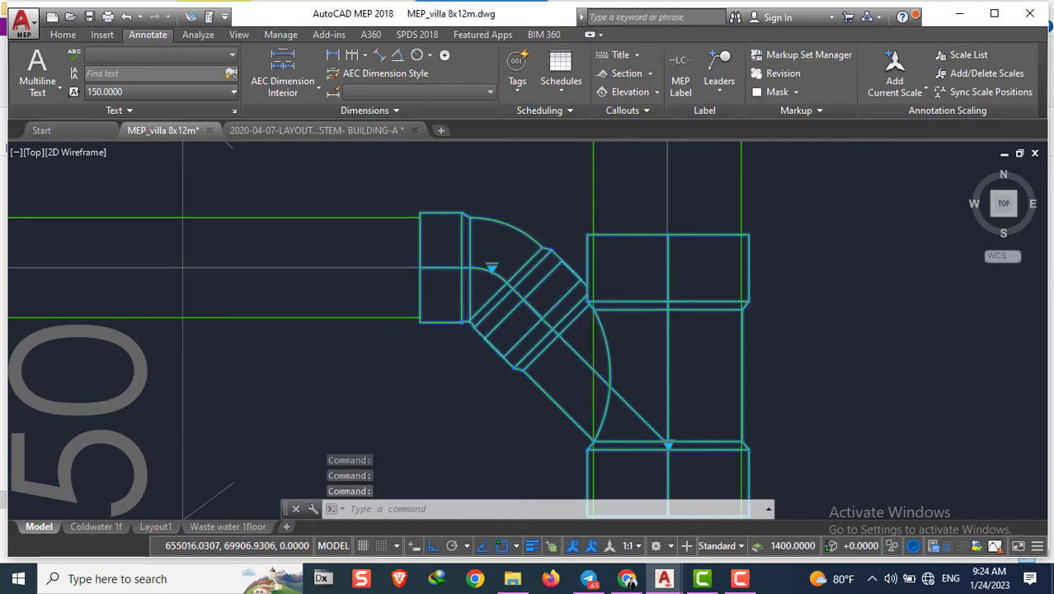
{"action": "scroll", "coordinate": [520, 301], "scroll_direction": "down", "scroll_amount": 5}
{"action": "scroll", "coordinate": [537, 319], "scroll_direction": "up", "scroll_amount": 3}
{"action": "scroll", "coordinate": [541, 317], "scroll_direction": "down", "scroll_amount": 3}
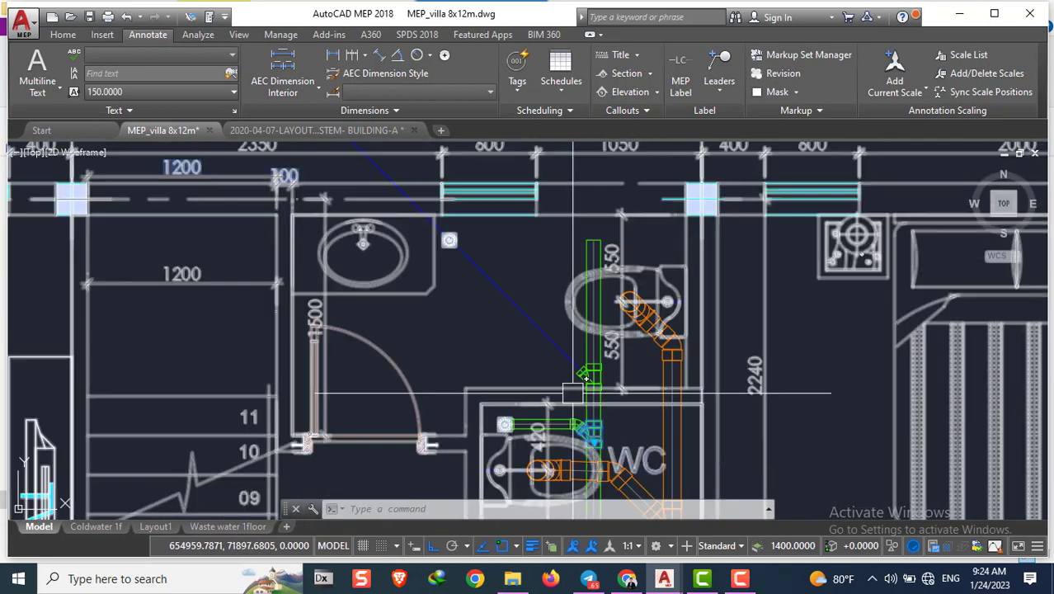
{"action": "scroll", "coordinate": [555, 427], "scroll_direction": "up", "scroll_amount": 4}
{"action": "key", "text": "Escape"}
{"action": "type", "text": "c"}
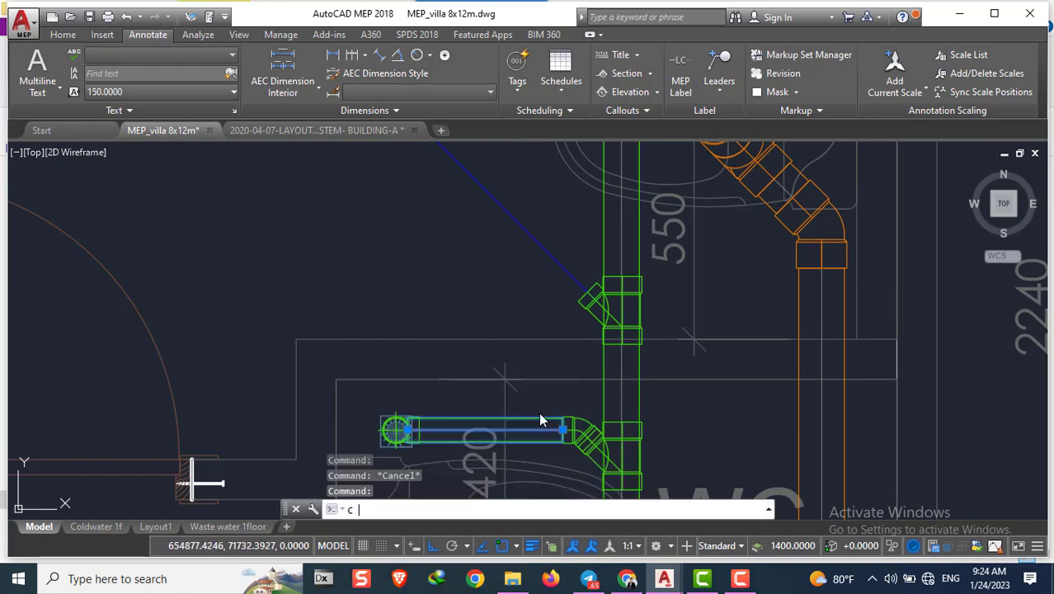
{"action": "key", "text": "Return"}
{"action": "left_click", "coordinate": [587, 286]}
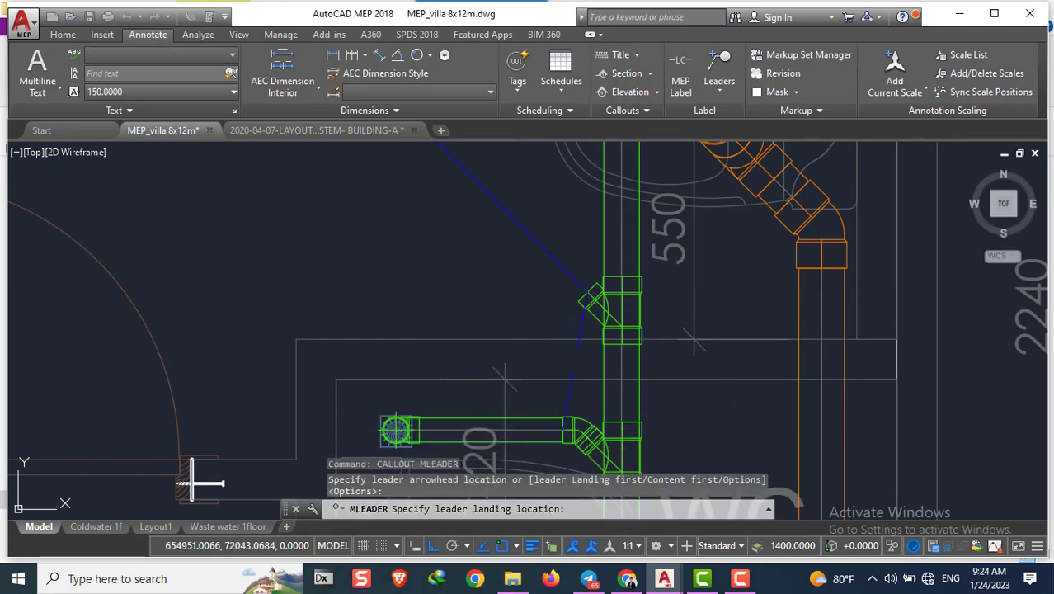
Cancel the callout and erase the stray leader line
{"action": "key", "text": "Escape"}
{"action": "key", "text": "Escape"}
{"action": "left_click", "coordinate": [576, 368]}
{"action": "type", "text": "e"}
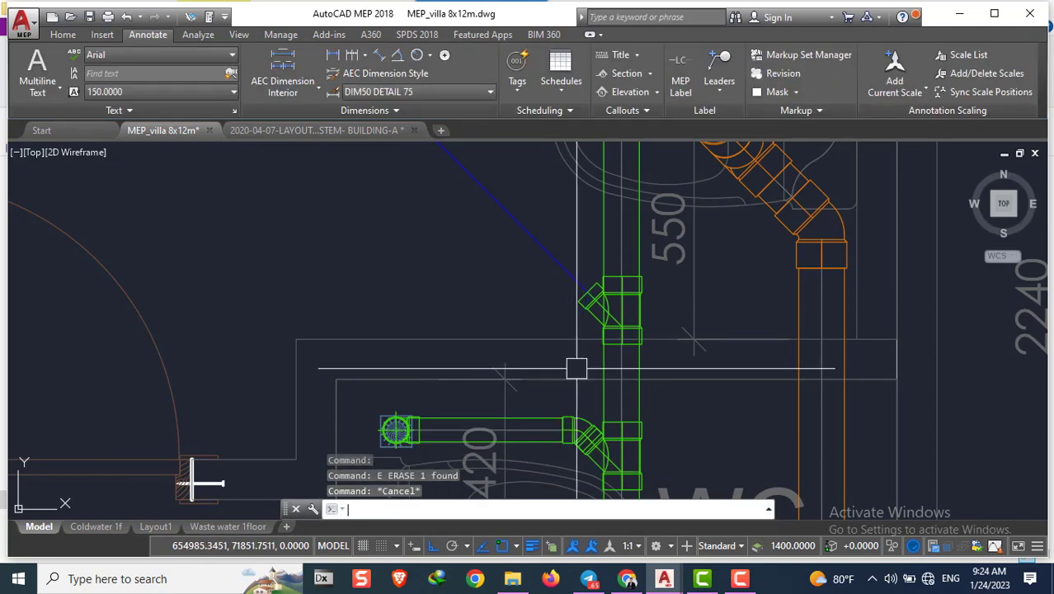
{"action": "scroll", "coordinate": [561, 370], "scroll_direction": "up", "scroll_amount": 2}
{"action": "scroll", "coordinate": [535, 370], "scroll_direction": "up", "scroll_amount": 2}
{"action": "scroll", "coordinate": [557, 383], "scroll_direction": "down", "scroll_amount": 3}
Copy the pipe to sit beside the upper fitting
{"action": "type", "text": "c"}
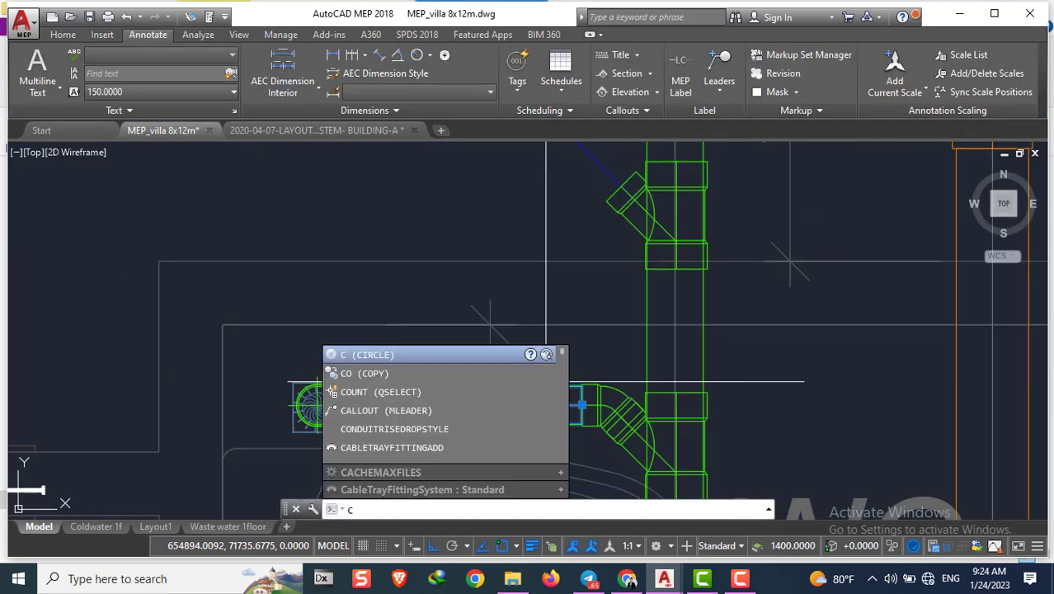
{"action": "type", "text": "o"}
{"action": "left_click", "coordinate": [582, 405]}
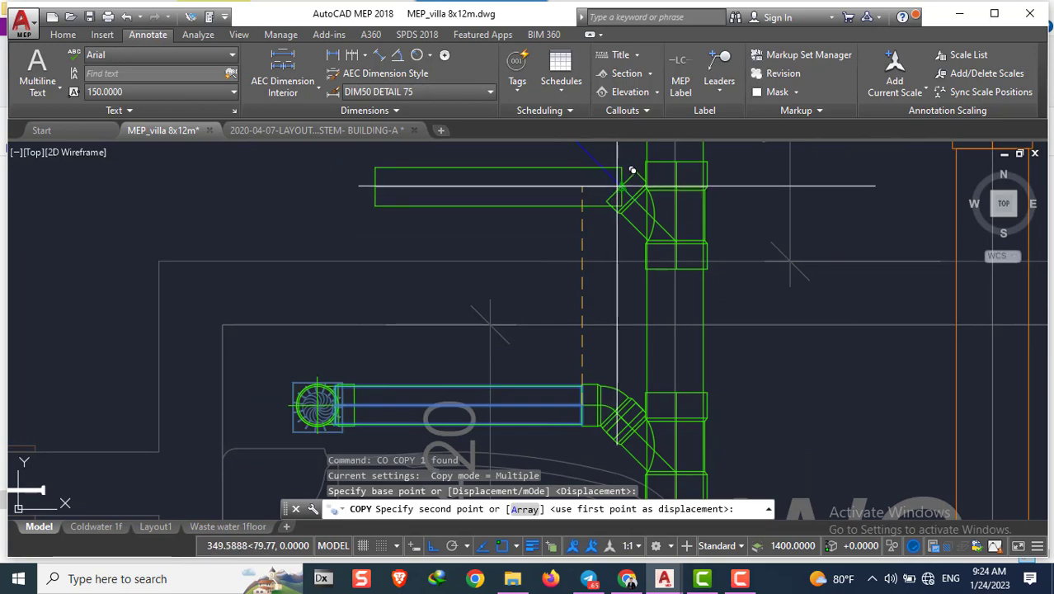
{"action": "scroll", "coordinate": [617, 185], "scroll_direction": "down", "scroll_amount": 3}
{"action": "left_click", "coordinate": [620, 253]}
{"action": "key", "text": "Escape"}
Try stretching the copied pipe's end, then cancel the stretch
{"action": "left_click", "coordinate": [521, 253]}
{"action": "scroll", "coordinate": [521, 253], "scroll_direction": "down", "scroll_amount": 5}
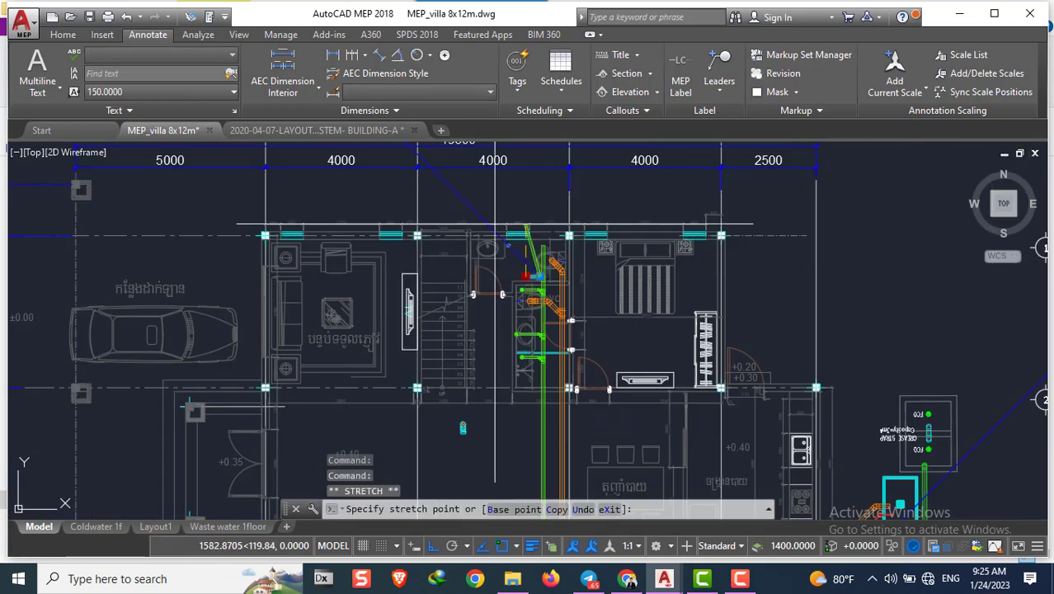
{"action": "scroll", "coordinate": [536, 239], "scroll_direction": "up", "scroll_amount": 4}
{"action": "scroll", "coordinate": [483, 284], "scroll_direction": "up", "scroll_amount": 4}
{"action": "scroll", "coordinate": [483, 283], "scroll_direction": "up", "scroll_amount": 2}
{"action": "key", "text": "Escape"}
{"action": "key", "text": "Escape"}
{"action": "scroll", "coordinate": [511, 247], "scroll_direction": "down", "scroll_amount": 3}
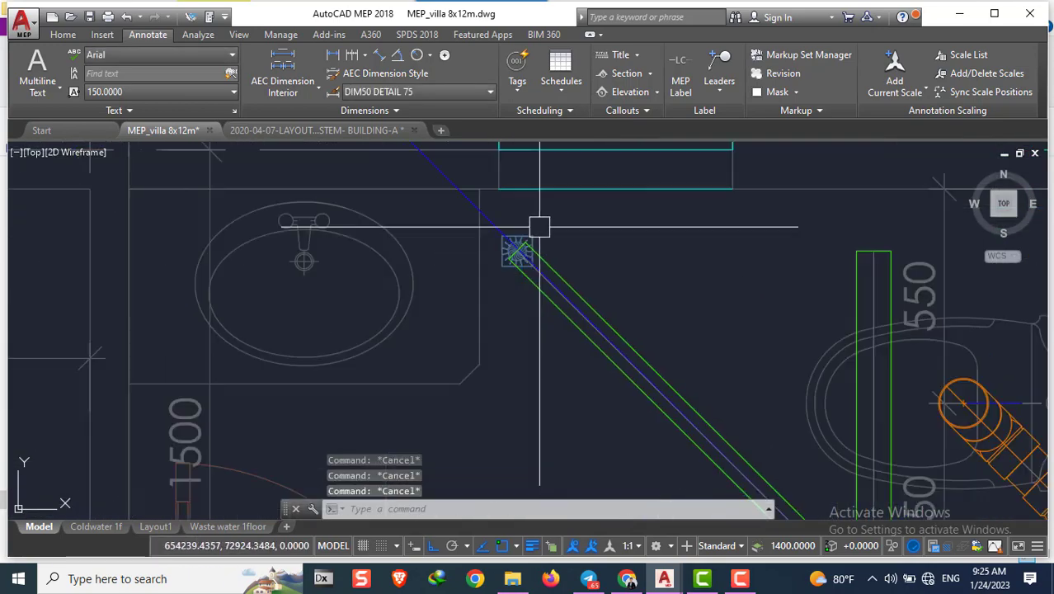
{"action": "scroll", "coordinate": [574, 365], "scroll_direction": "down", "scroll_amount": 2}
{"action": "scroll", "coordinate": [634, 401], "scroll_direction": "up", "scroll_amount": 2}
{"action": "scroll", "coordinate": [562, 404], "scroll_direction": "down", "scroll_amount": 2}
{"action": "scroll", "coordinate": [561, 404], "scroll_direction": "up", "scroll_amount": 3}
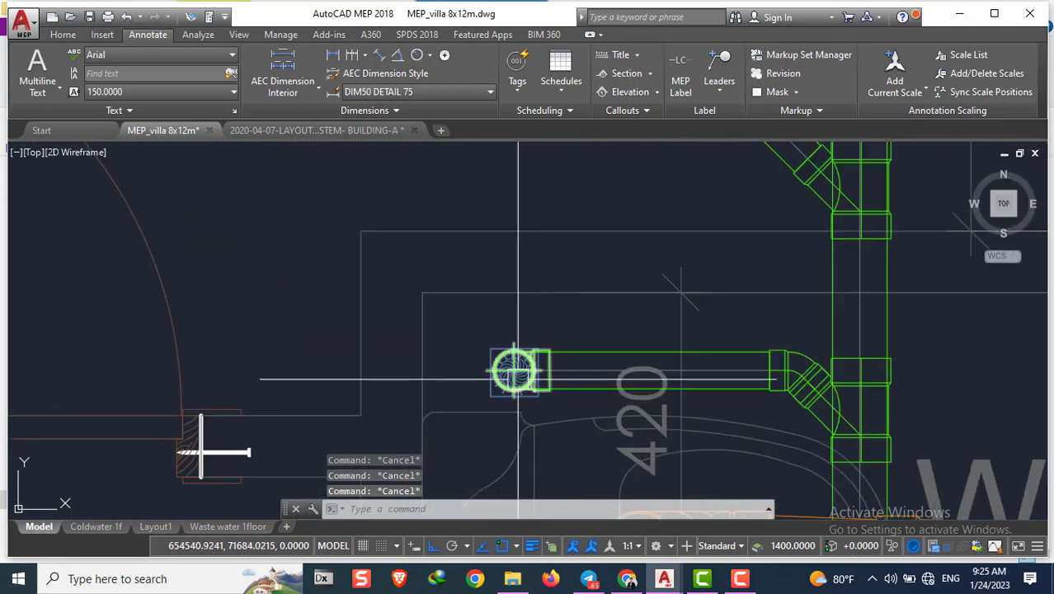
{"action": "scroll", "coordinate": [552, 382], "scroll_direction": "up", "scroll_amount": 3}
Dismiss the style manager opened by mistake
{"action": "type", "text": "c"}
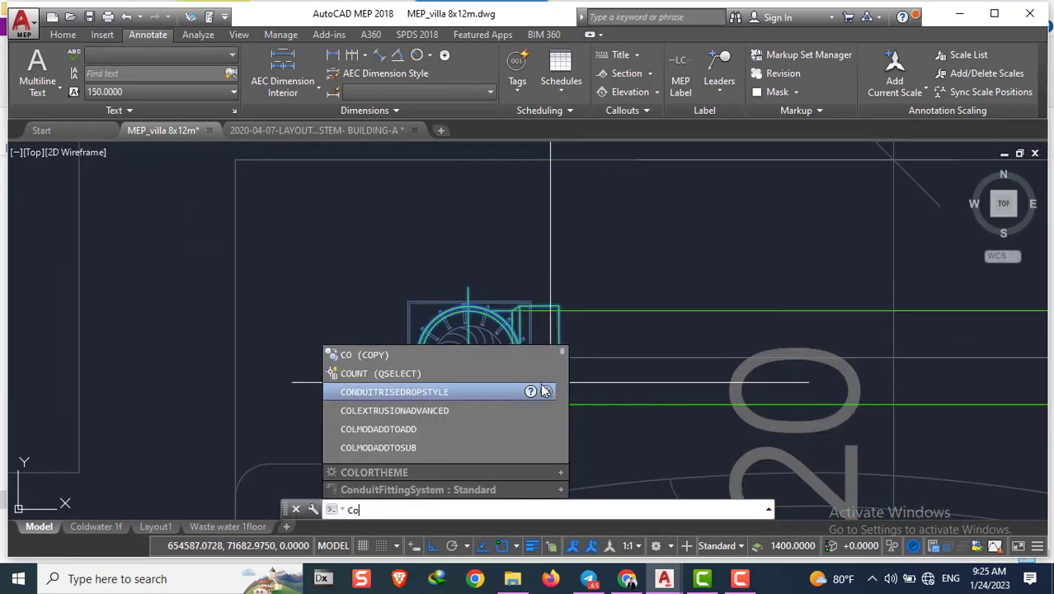
{"action": "key", "text": "Return"}
{"action": "key", "text": "Escape"}
{"action": "scroll", "coordinate": [543, 379], "scroll_direction": "up", "scroll_amount": 4}
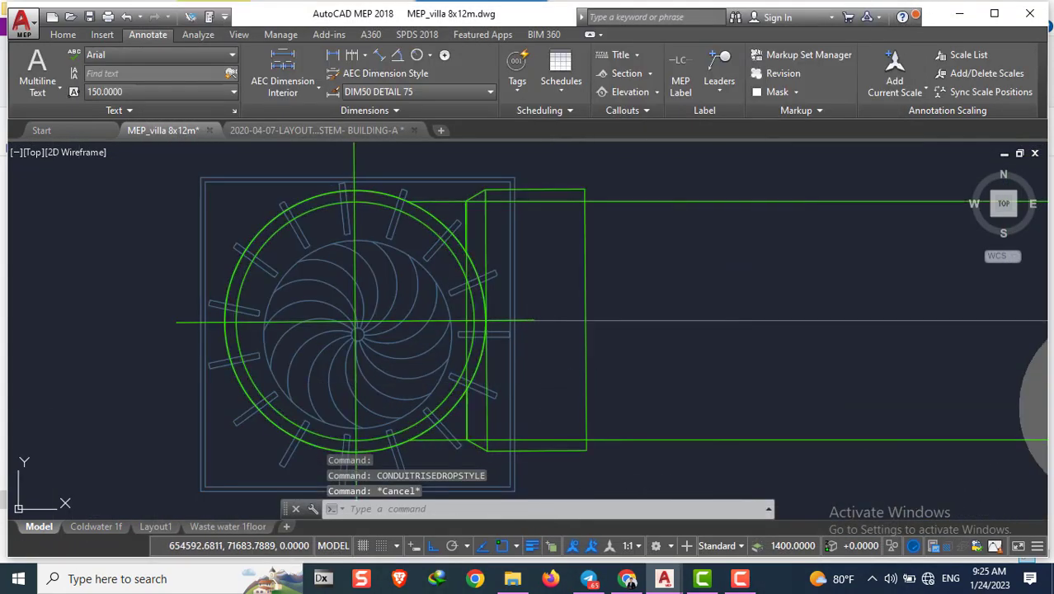
Copy the pipe-end round fitting onto the floor drain of the diagonal line
{"action": "type", "text": "co"}
{"action": "key", "text": "Return"}
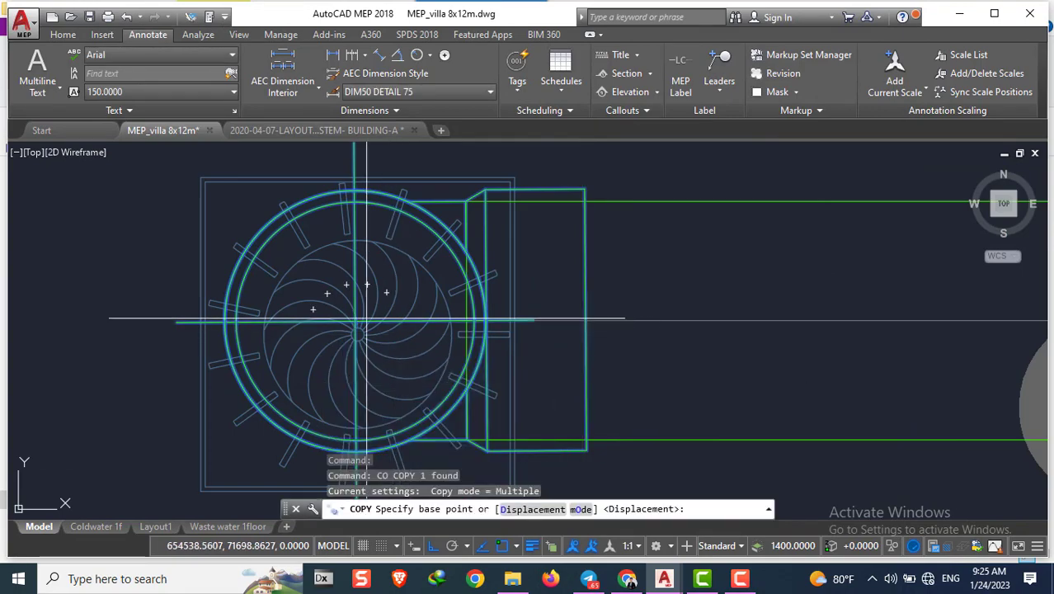
{"action": "left_click", "coordinate": [355, 322]}
{"action": "scroll", "coordinate": [355, 322], "scroll_direction": "down", "scroll_amount": 5}
{"action": "scroll", "coordinate": [612, 372], "scroll_direction": "up", "scroll_amount": 4}
{"action": "scroll", "coordinate": [613, 372], "scroll_direction": "up", "scroll_amount": 3}
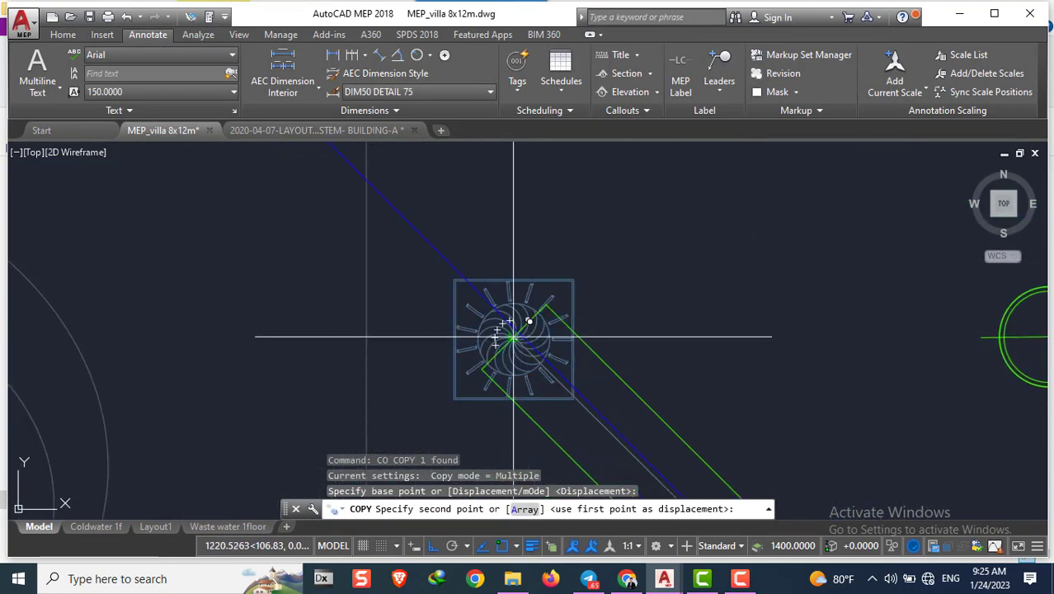
{"action": "left_click", "coordinate": [505, 323]}
{"action": "key", "text": "Escape"}
Rotate the copied fitting by 45 degrees, then end the command
{"action": "type", "text": "r"}
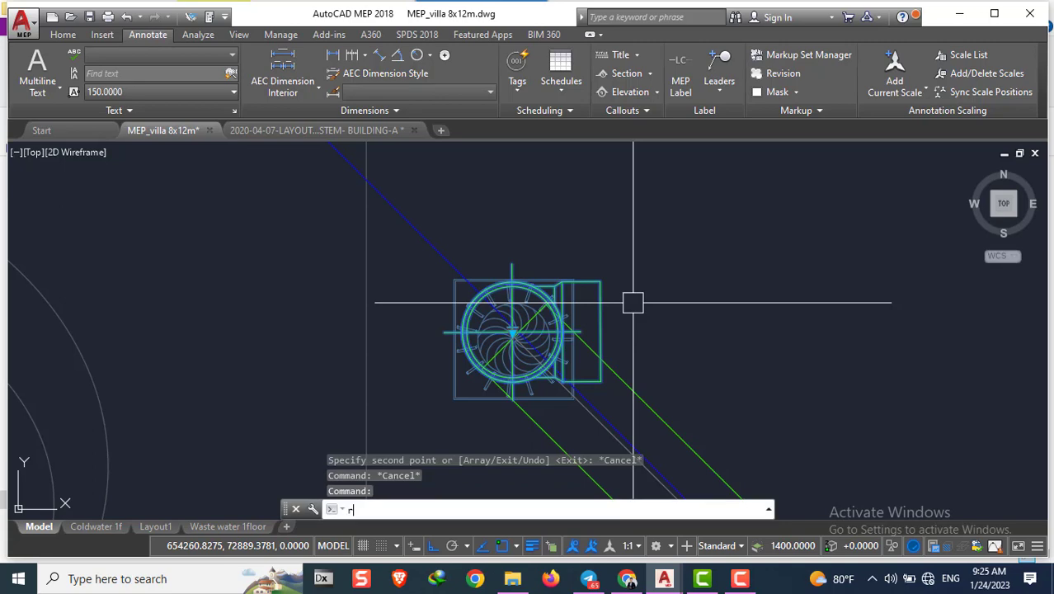
{"action": "type", "text": "o"}
{"action": "key", "text": "Return"}
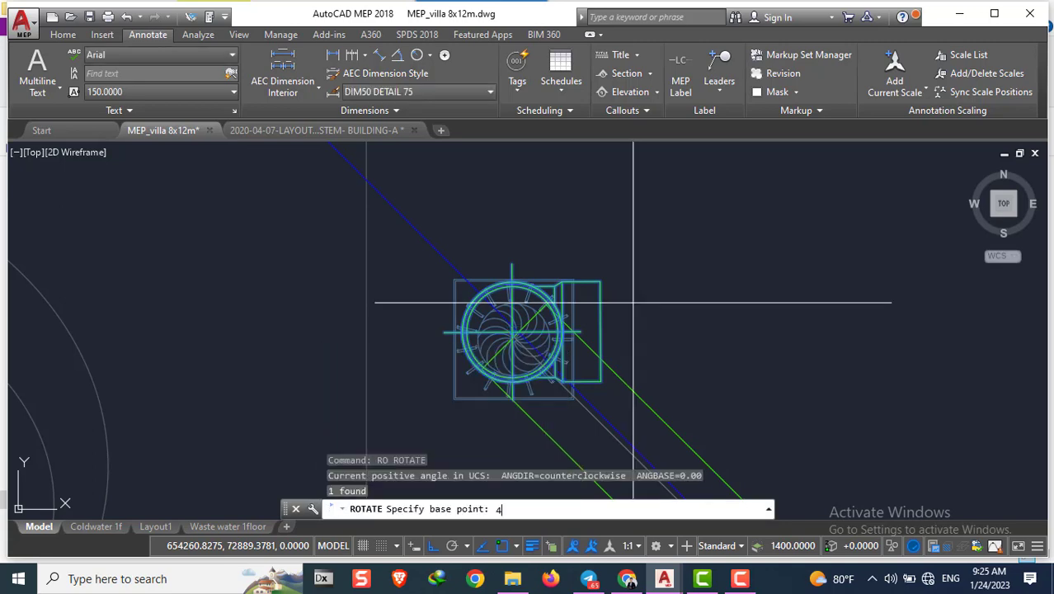
{"action": "type", "text": "5"}
{"action": "key", "text": "Return"}
{"action": "scroll", "coordinate": [597, 382], "scroll_direction": "down", "scroll_amount": 3}
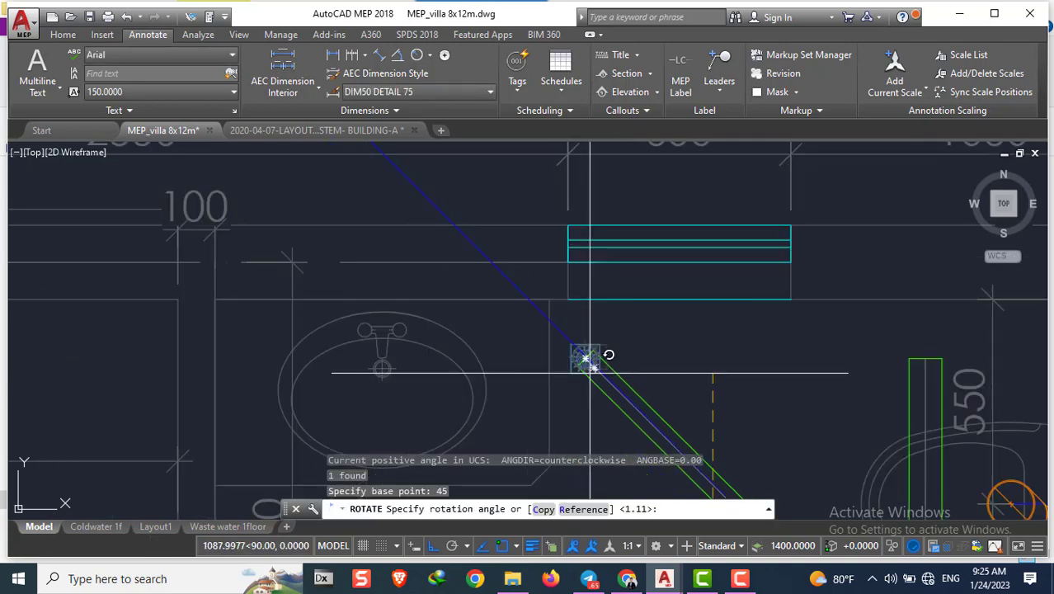
{"action": "scroll", "coordinate": [587, 363], "scroll_direction": "down", "scroll_amount": 2}
{"action": "left_click", "coordinate": [587, 362]}
{"action": "scroll", "coordinate": [624, 319], "scroll_direction": "up", "scroll_amount": 3}
{"action": "key", "text": "Escape"}
{"action": "key", "text": "Escape"}
{"action": "scroll", "coordinate": [624, 319], "scroll_direction": "down", "scroll_amount": 3}
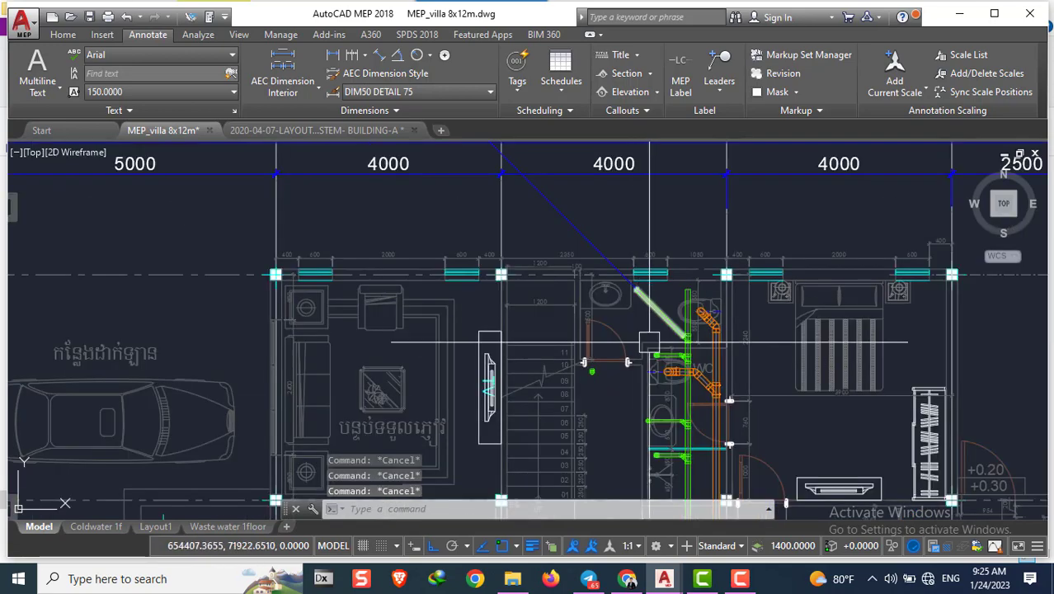
{"action": "scroll", "coordinate": [495, 347], "scroll_direction": "up", "scroll_amount": 5}
{"action": "scroll", "coordinate": [495, 346], "scroll_direction": "down", "scroll_amount": 1}
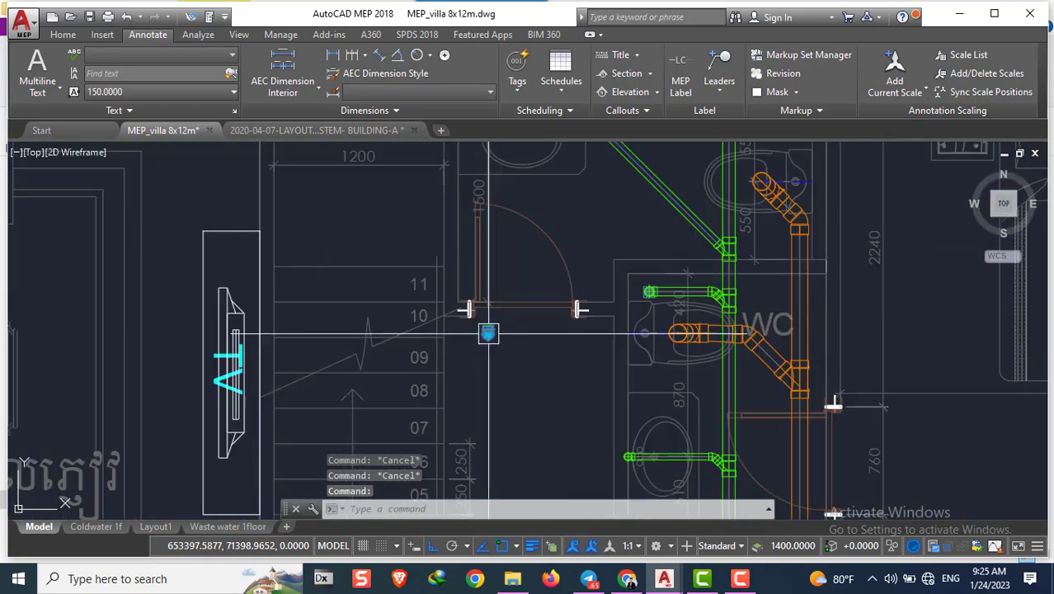
{"action": "scroll", "coordinate": [482, 338], "scroll_direction": "up", "scroll_amount": 4}
Rotate the drain fixture 45 degrees about its centre
{"action": "type", "text": "e"}
{"action": "key", "text": "BackSpace"}
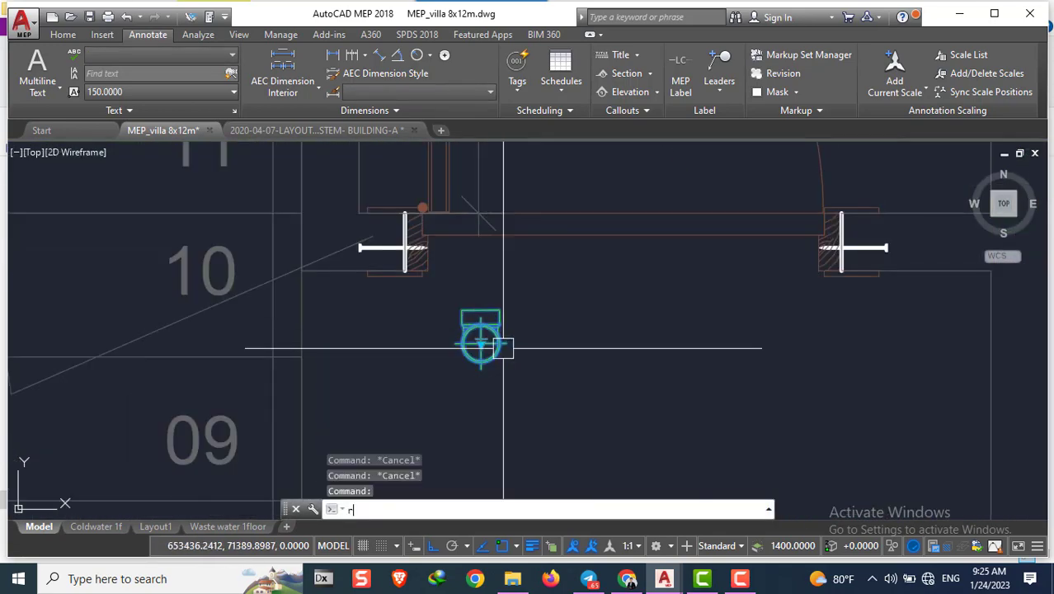
{"action": "type", "text": "ro"}
{"action": "key", "text": "Return"}
{"action": "scroll", "coordinate": [471, 338], "scroll_direction": "up", "scroll_amount": 4}
{"action": "left_click", "coordinate": [472, 339]}
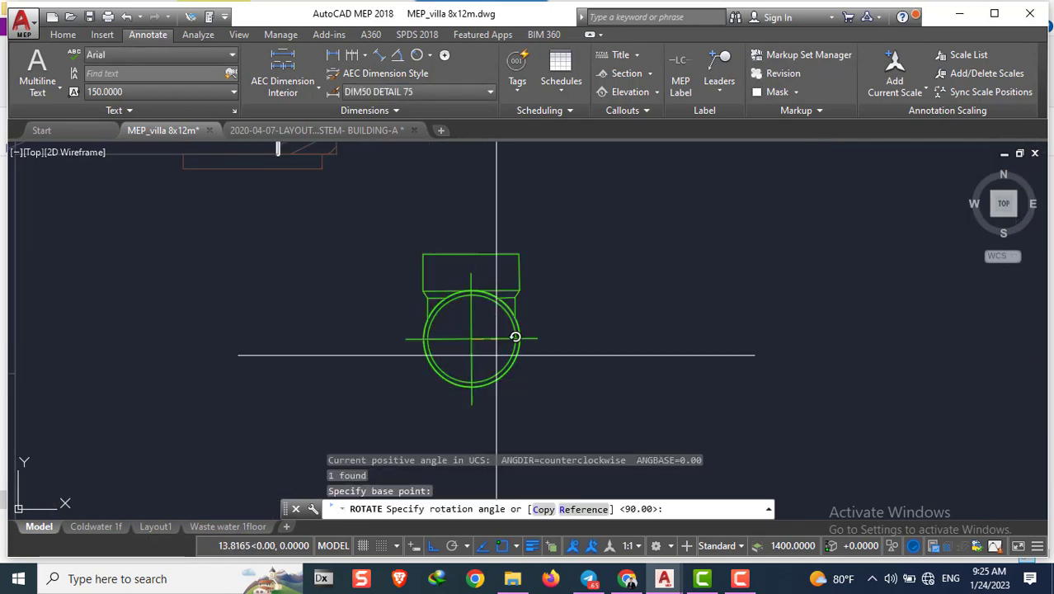
{"action": "key", "text": "Return"}
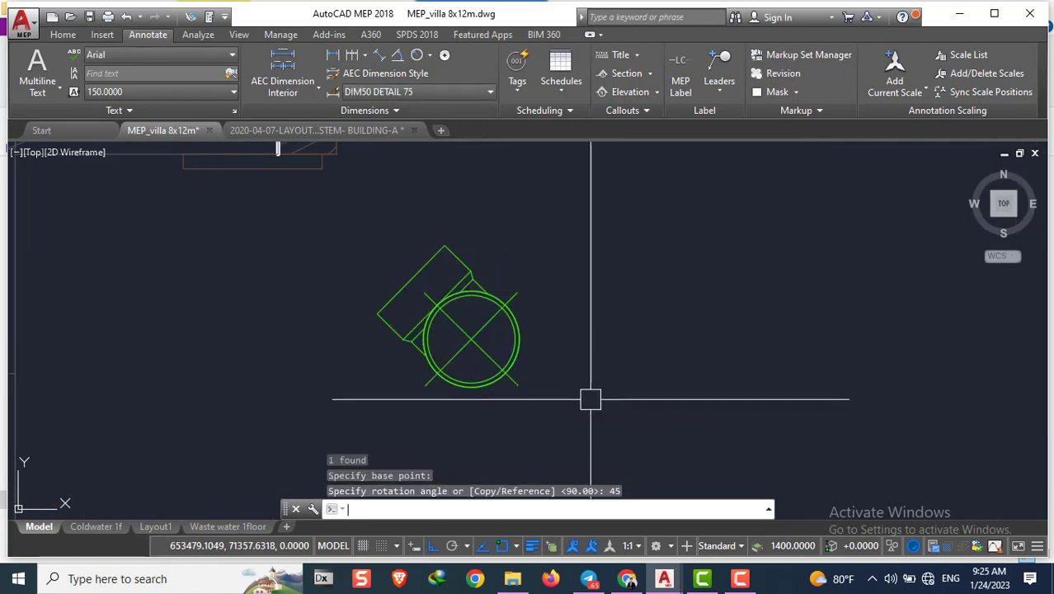
Inspect the rotated fixture's properties, then abandon a mirror attempt
{"action": "left_click", "coordinate": [493, 356]}
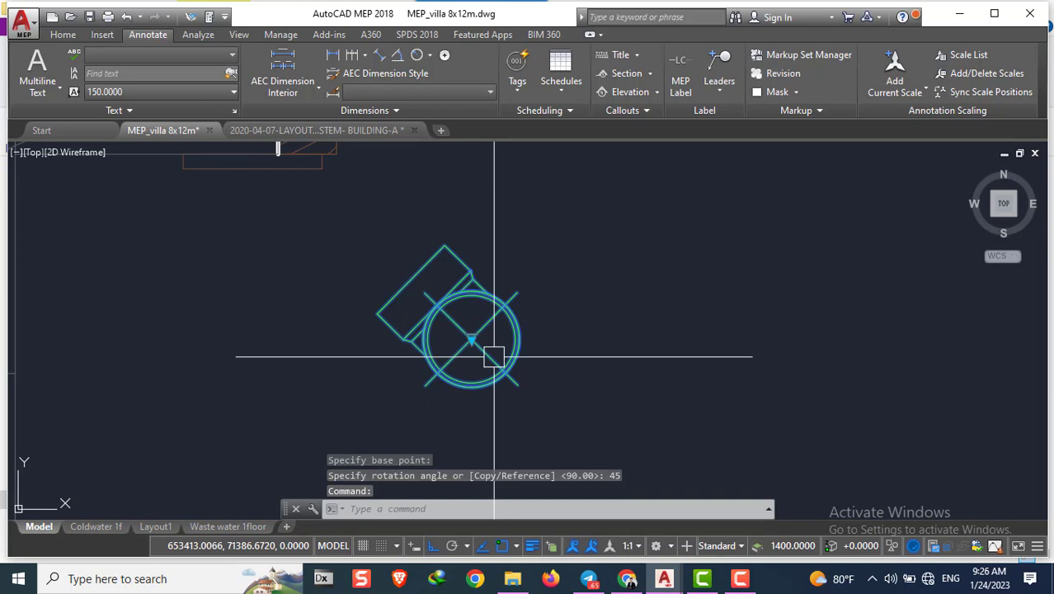
{"action": "type", "text": "mo"}
{"action": "key", "text": "Return"}
{"action": "key", "text": "Escape"}
{"action": "key", "text": "Escape"}
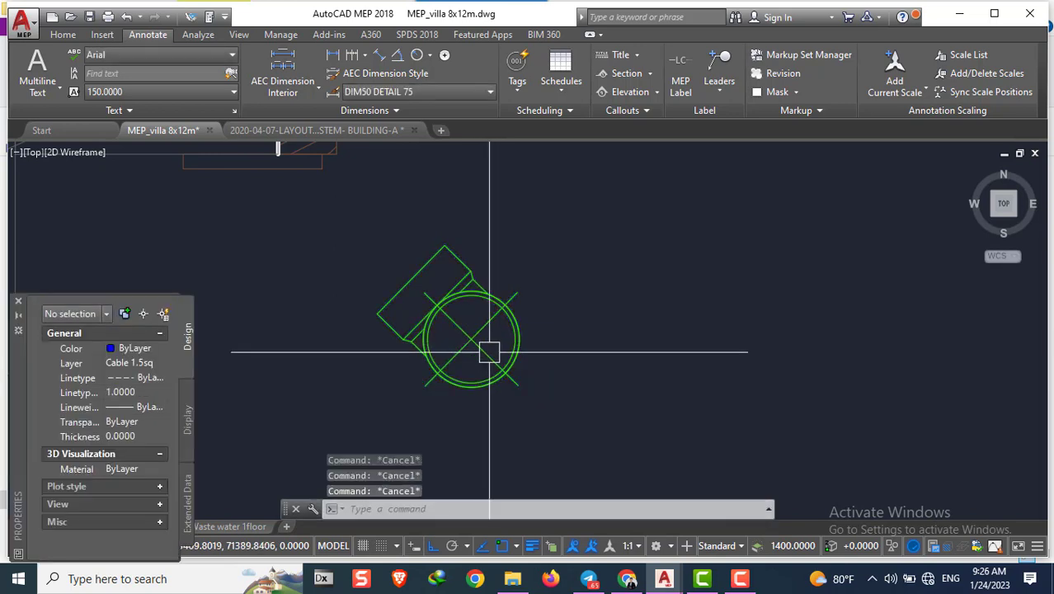
{"action": "left_click", "coordinate": [17, 302]}
{"action": "type", "text": "mi"}
{"action": "key", "text": "Return"}
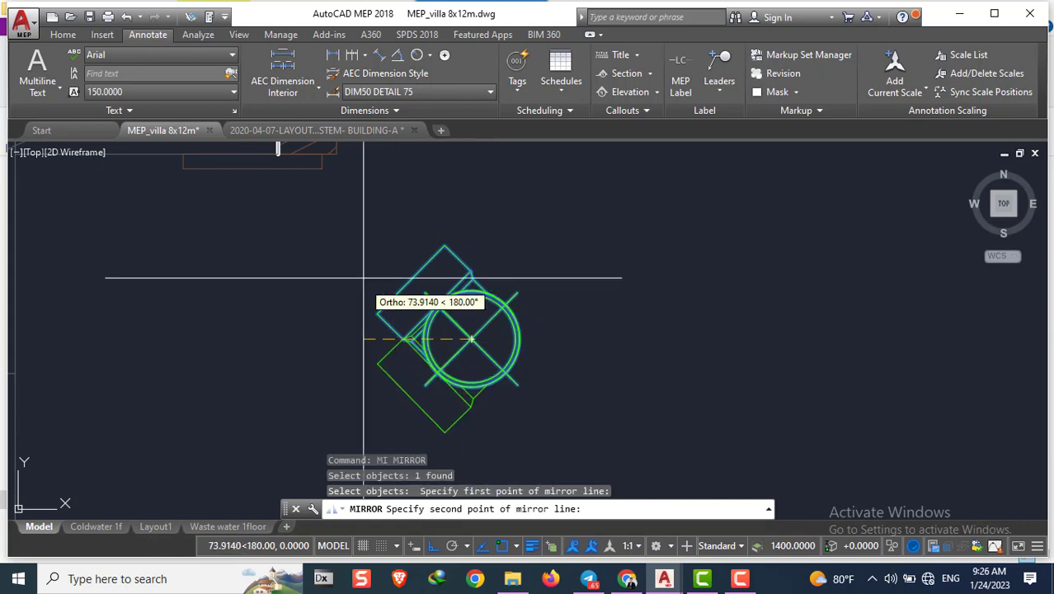
{"action": "key", "text": "Escape"}
Attempt another rotation and a move of the fixture, cancelling both
{"action": "type", "text": "ro"}
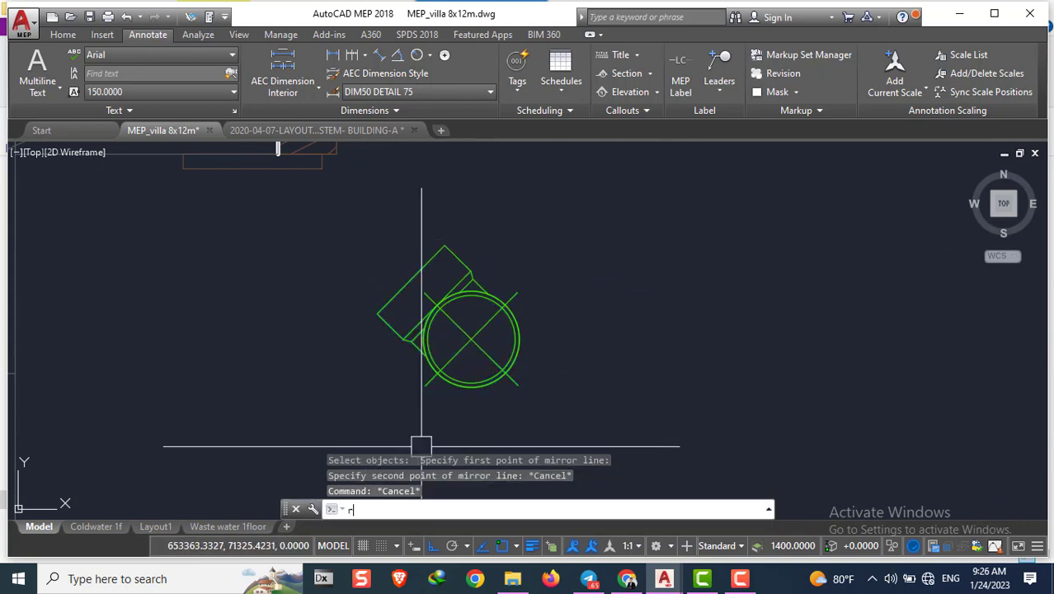
{"action": "key", "text": "Return"}
{"action": "left_click", "coordinate": [475, 338]}
{"action": "key", "text": "Return"}
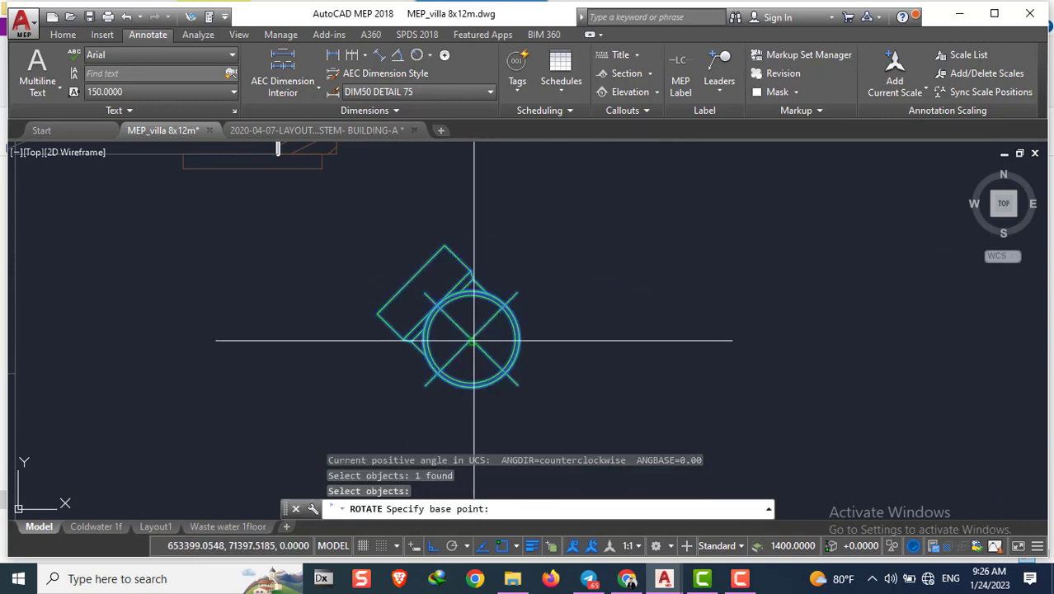
{"action": "left_click", "coordinate": [474, 340]}
{"action": "scroll", "coordinate": [452, 396], "scroll_direction": "down", "scroll_amount": 5}
{"action": "key", "text": "Escape"}
{"action": "type", "text": "m"}
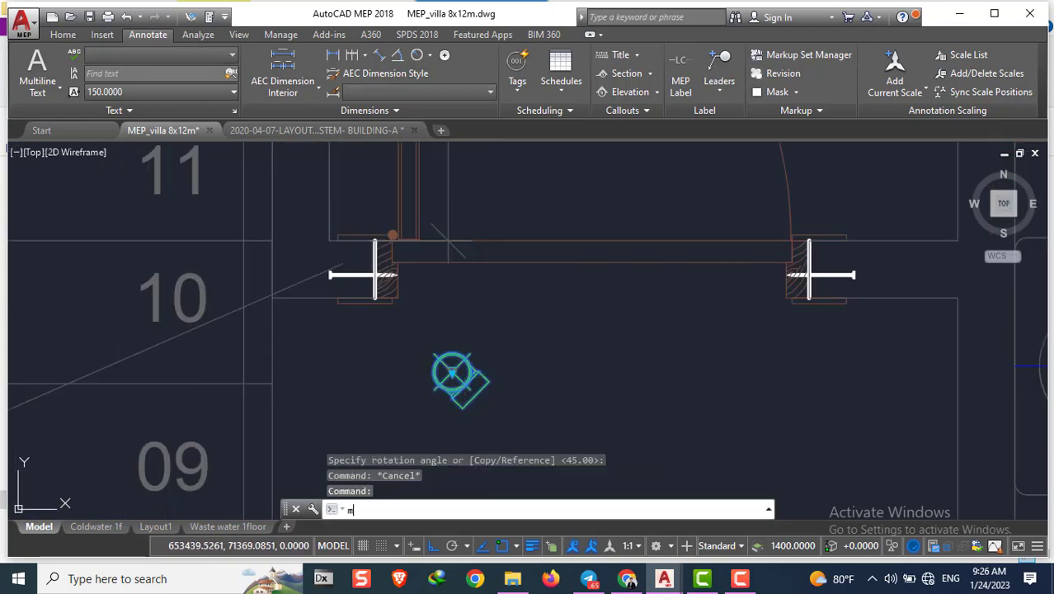
{"action": "left_click", "coordinate": [452, 371]}
{"action": "scroll", "coordinate": [580, 366], "scroll_direction": "up", "scroll_amount": 8}
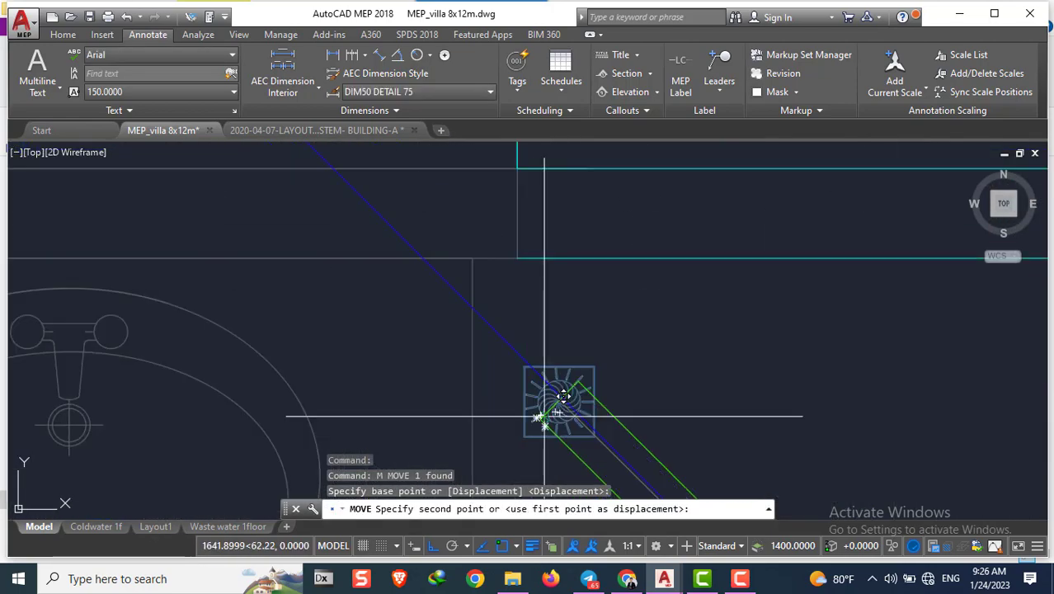
{"action": "key", "text": "Escape"}
{"action": "key", "text": "Escape"}
{"action": "scroll", "coordinate": [544, 322], "scroll_direction": "down", "scroll_amount": 5}
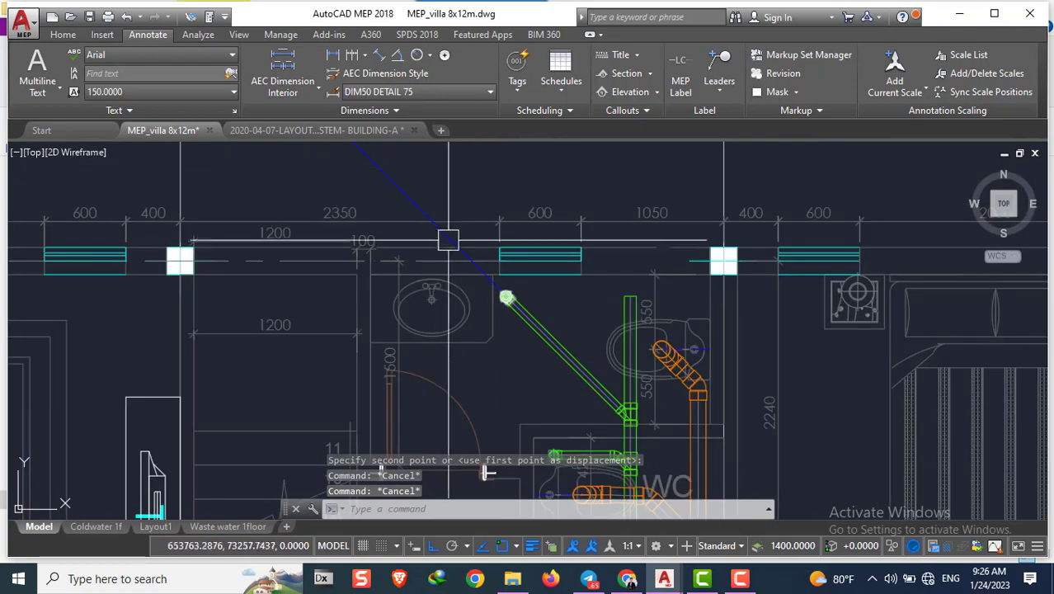
Erase the stray blue diagonal line running to the washbasin's drain pipe
{"action": "type", "text": "e"}
{"action": "key", "text": "Return"}
{"action": "scroll", "coordinate": [649, 322], "scroll_direction": "up", "scroll_amount": 2}
{"action": "scroll", "coordinate": [648, 323], "scroll_direction": "up", "scroll_amount": 2}
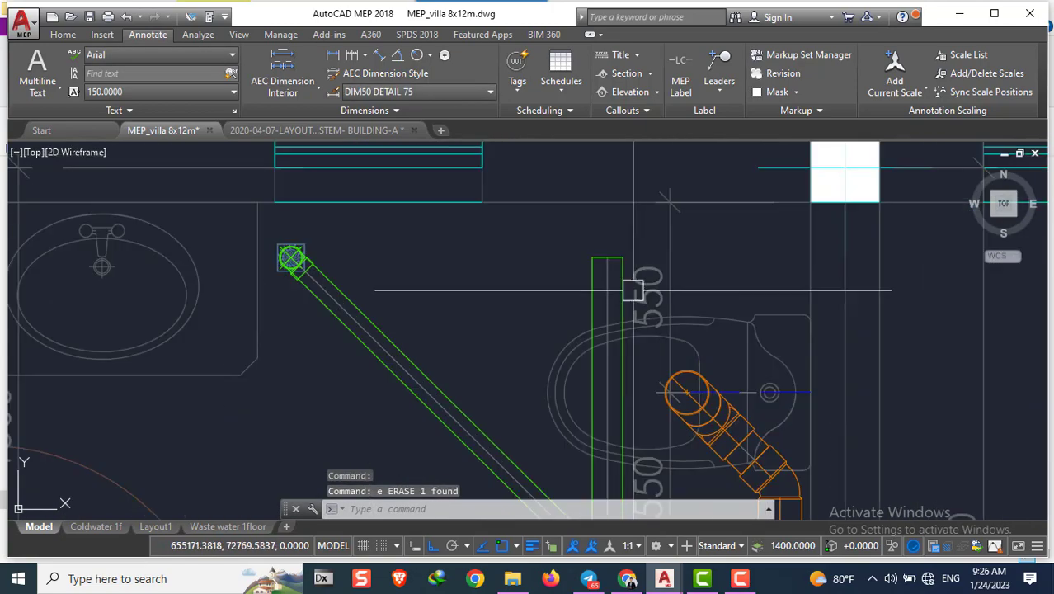
Grab a pipe end grip, cancel the stretch, and zoom around the WC drain pipes
{"action": "left_click", "coordinate": [607, 257]}
{"action": "scroll", "coordinate": [608, 257], "scroll_direction": "down", "scroll_amount": 3}
{"action": "scroll", "coordinate": [598, 361], "scroll_direction": "up", "scroll_amount": 3}
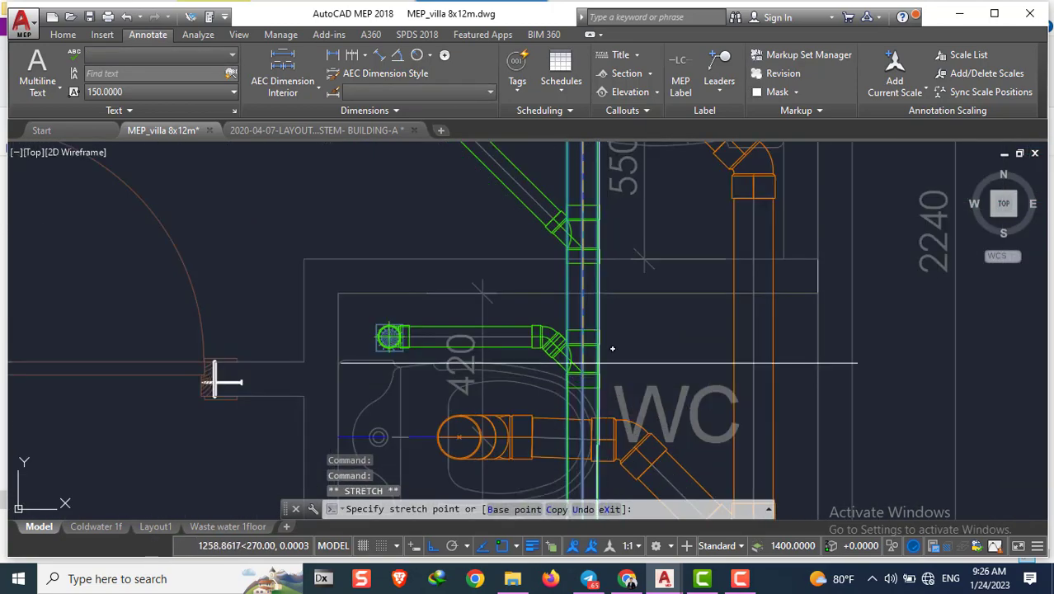
{"action": "scroll", "coordinate": [219, 377], "scroll_direction": "down", "scroll_amount": 3}
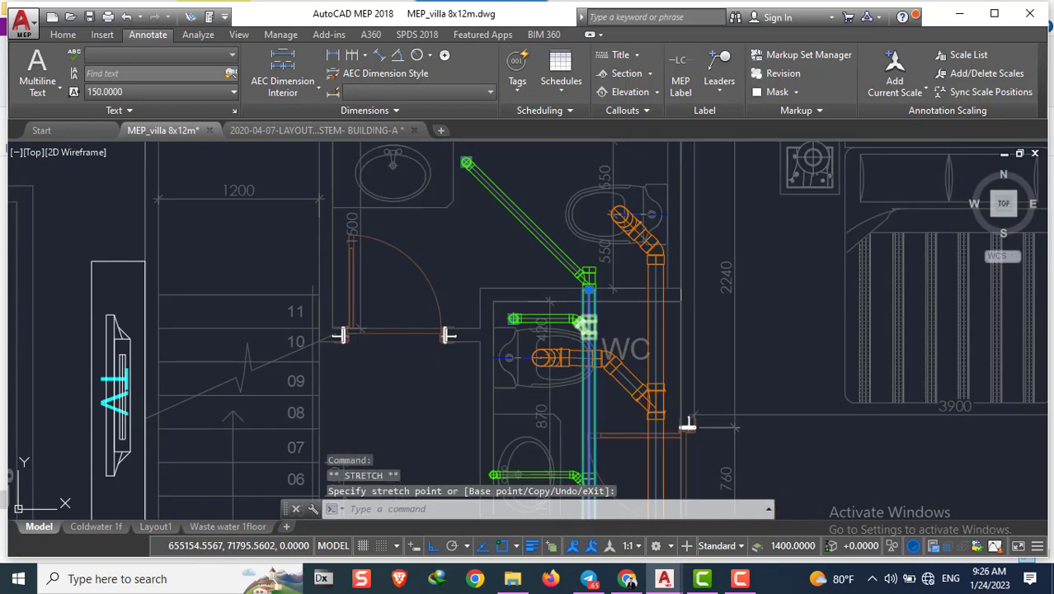
{"action": "key", "text": "Escape"}
{"action": "key", "text": "Escape"}
{"action": "key", "text": "Escape"}
{"action": "scroll", "coordinate": [360, 369], "scroll_direction": "up", "scroll_amount": 2}
{"action": "scroll", "coordinate": [603, 270], "scroll_direction": "up", "scroll_amount": 3}
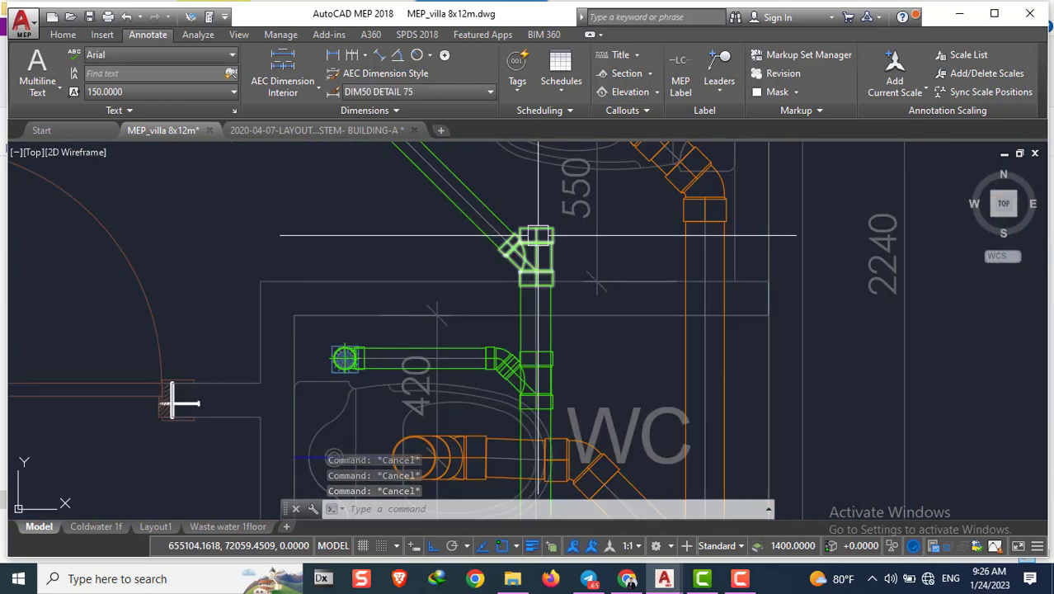
{"action": "scroll", "coordinate": [538, 235], "scroll_direction": "down", "scroll_amount": 2}
{"action": "scroll", "coordinate": [693, 478], "scroll_direction": "down", "scroll_amount": 5}
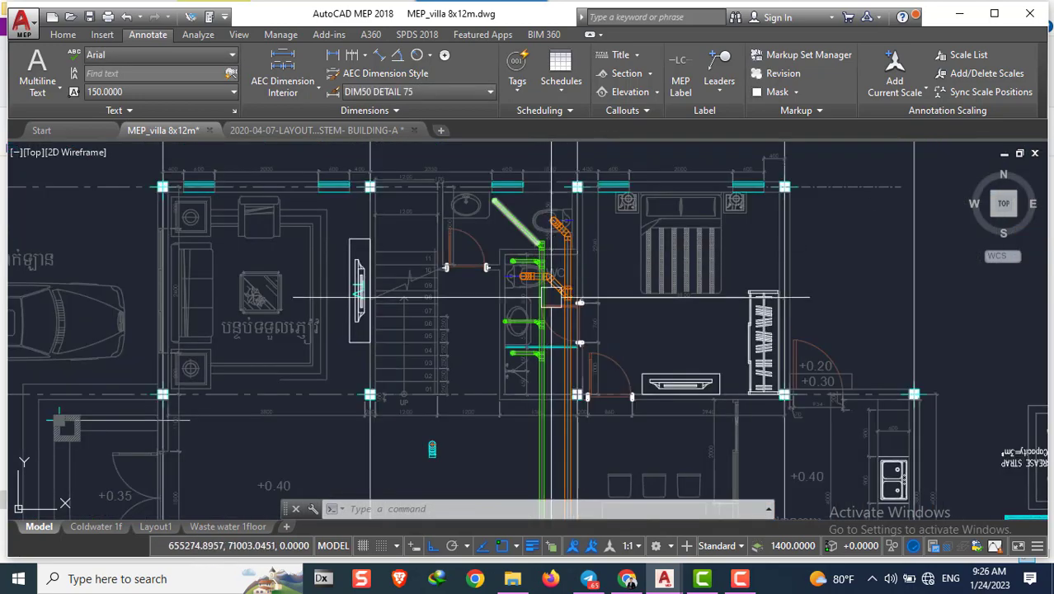
{"action": "scroll", "coordinate": [501, 295], "scroll_direction": "up", "scroll_amount": 6}
{"action": "scroll", "coordinate": [510, 327], "scroll_direction": "down", "scroll_amount": 3}
{"action": "scroll", "coordinate": [510, 327], "scroll_direction": "down", "scroll_amount": 3}
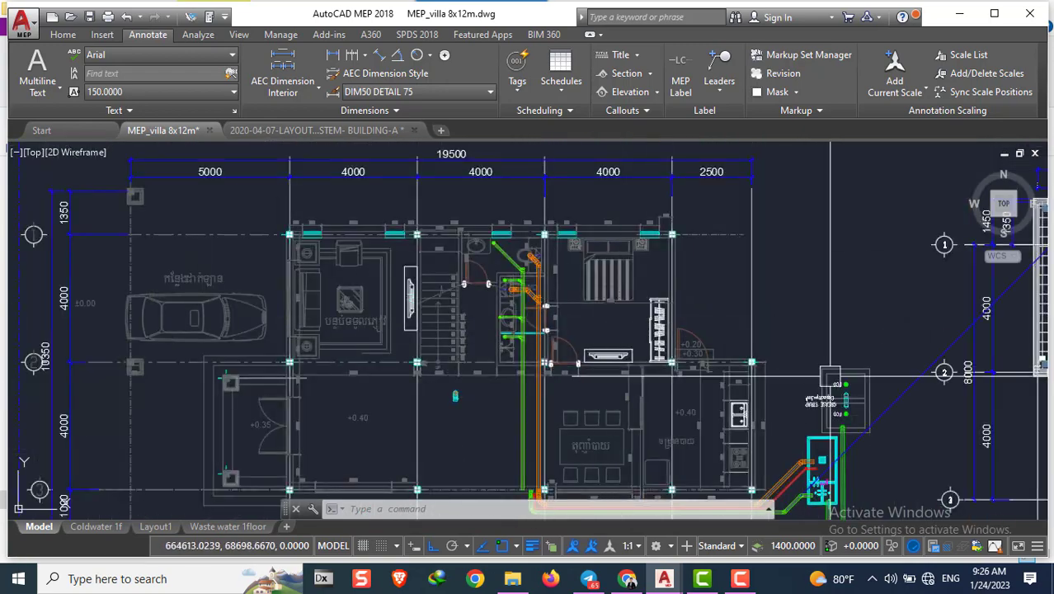
{"action": "scroll", "coordinate": [577, 346], "scroll_direction": "up", "scroll_amount": 2}
{"action": "scroll", "coordinate": [596, 353], "scroll_direction": "up", "scroll_amount": 2}
{"action": "scroll", "coordinate": [644, 243], "scroll_direction": "down", "scroll_amount": 6}
Start copying the green elbow fitting, picking a base point on the elbow
{"action": "scroll", "coordinate": [640, 306], "scroll_direction": "up", "scroll_amount": 3}
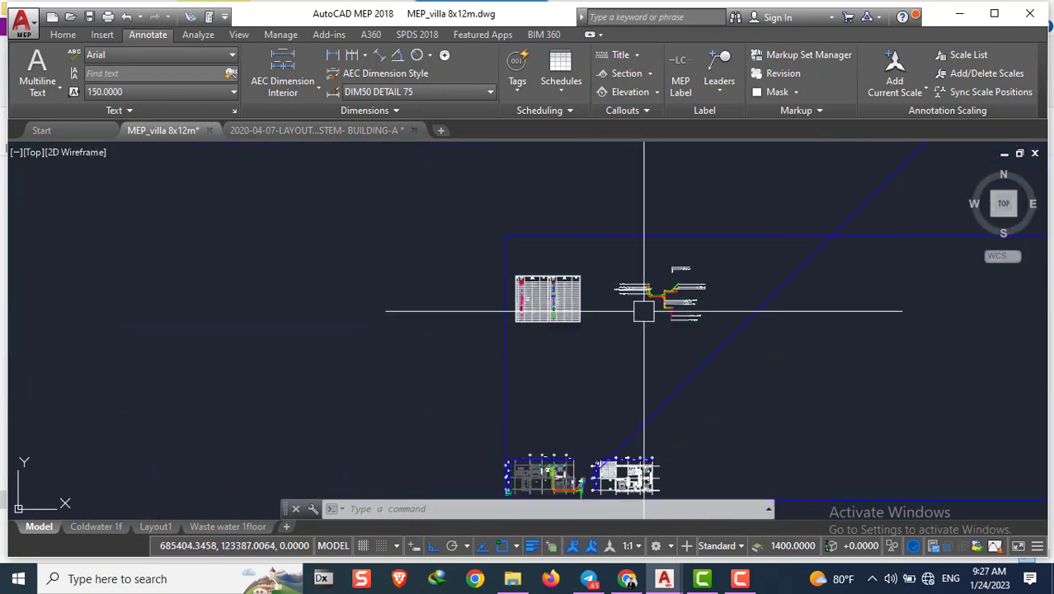
{"action": "scroll", "coordinate": [583, 319], "scroll_direction": "up", "scroll_amount": 5}
{"action": "scroll", "coordinate": [557, 244], "scroll_direction": "down", "scroll_amount": 2}
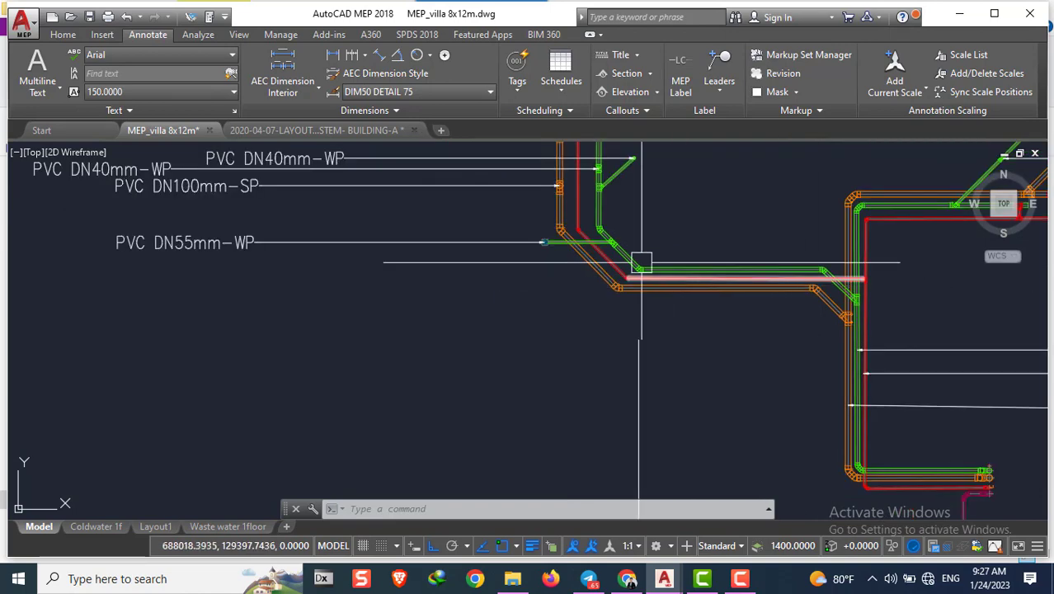
{"action": "scroll", "coordinate": [626, 207], "scroll_direction": "up", "scroll_amount": 1}
{"action": "scroll", "coordinate": [651, 298], "scroll_direction": "up", "scroll_amount": 2}
{"action": "scroll", "coordinate": [664, 352], "scroll_direction": "up", "scroll_amount": 1}
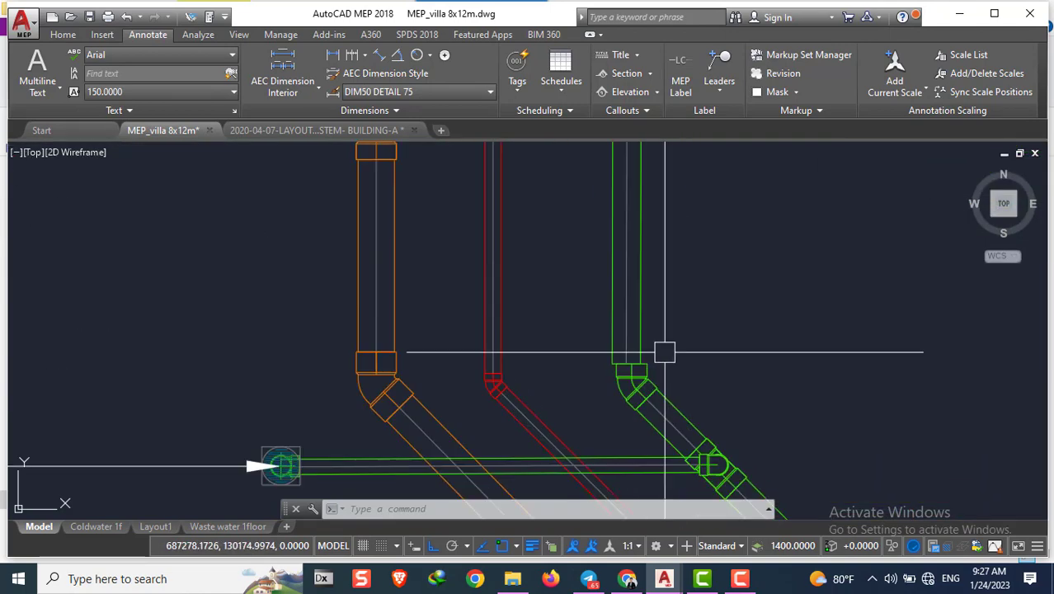
{"action": "type", "text": "co"}
{"action": "key", "text": "Return"}
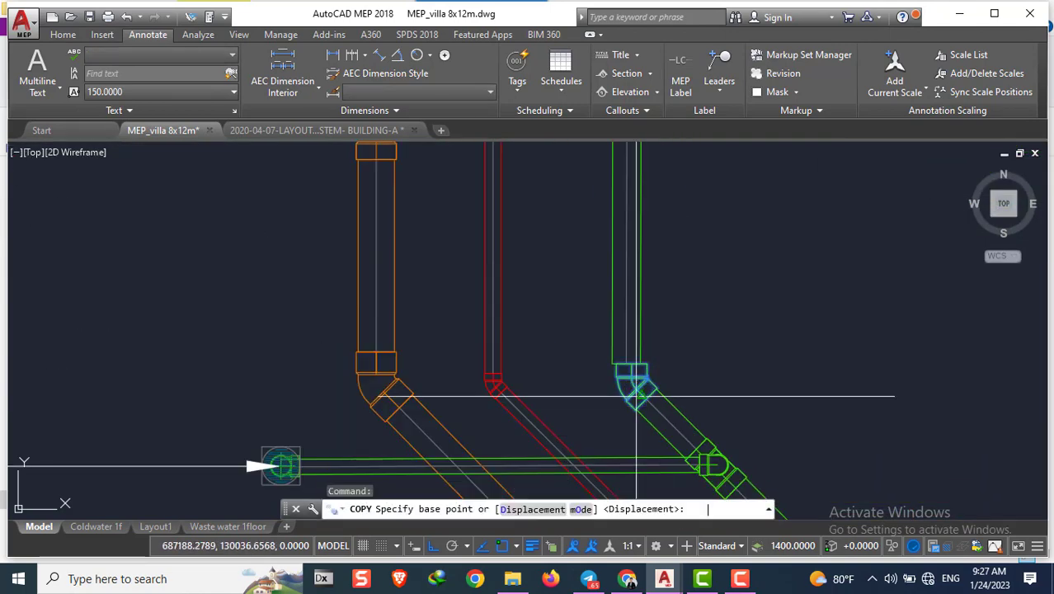
{"action": "left_click", "coordinate": [635, 394]}
Place the elbow copy beside the diagonal WC drain pipe with Ortho off
{"action": "scroll", "coordinate": [774, 216], "scroll_direction": "down", "scroll_amount": 3}
{"action": "scroll", "coordinate": [739, 251], "scroll_direction": "down", "scroll_amount": 3}
{"action": "scroll", "coordinate": [684, 329], "scroll_direction": "down", "scroll_amount": 2}
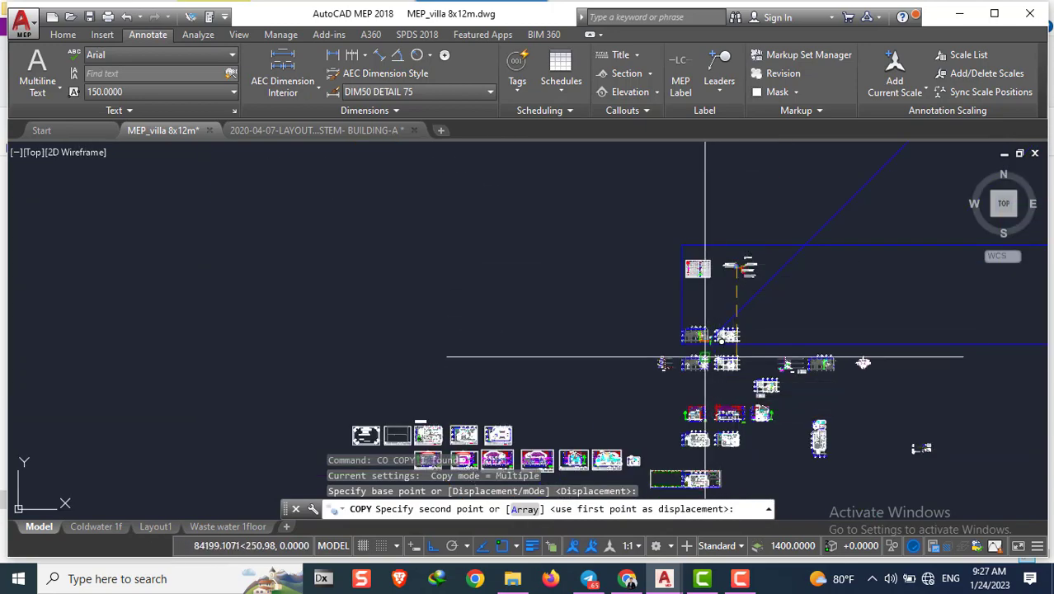
{"action": "scroll", "coordinate": [709, 239], "scroll_direction": "up", "scroll_amount": 4}
{"action": "scroll", "coordinate": [731, 268], "scroll_direction": "up", "scroll_amount": 3}
{"action": "scroll", "coordinate": [651, 277], "scroll_direction": "up", "scroll_amount": 2}
{"action": "key", "text": "F8"}
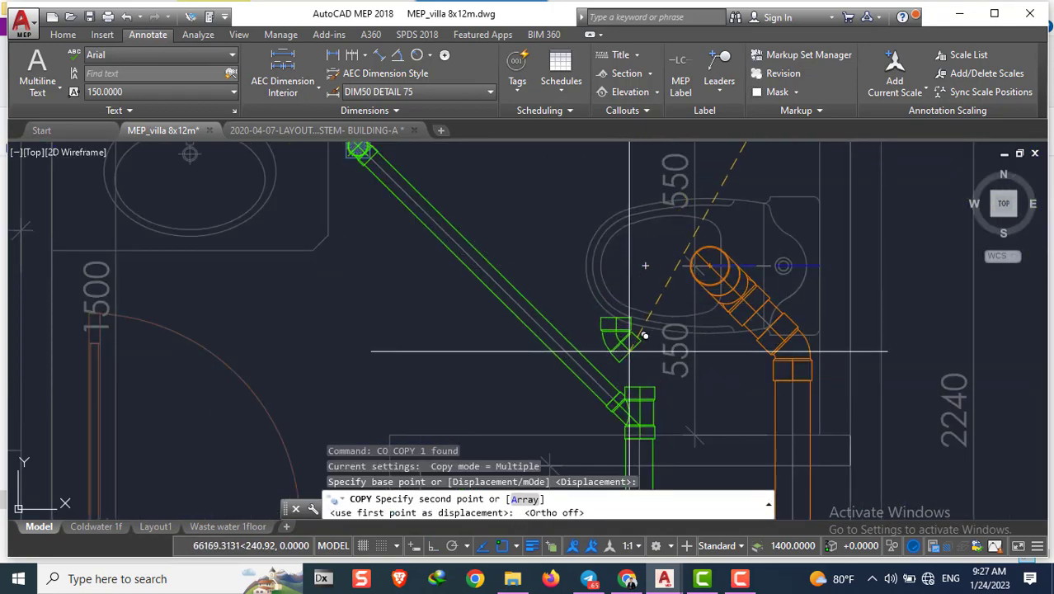
{"action": "left_click", "coordinate": [479, 401]}
{"action": "key", "text": "Escape"}
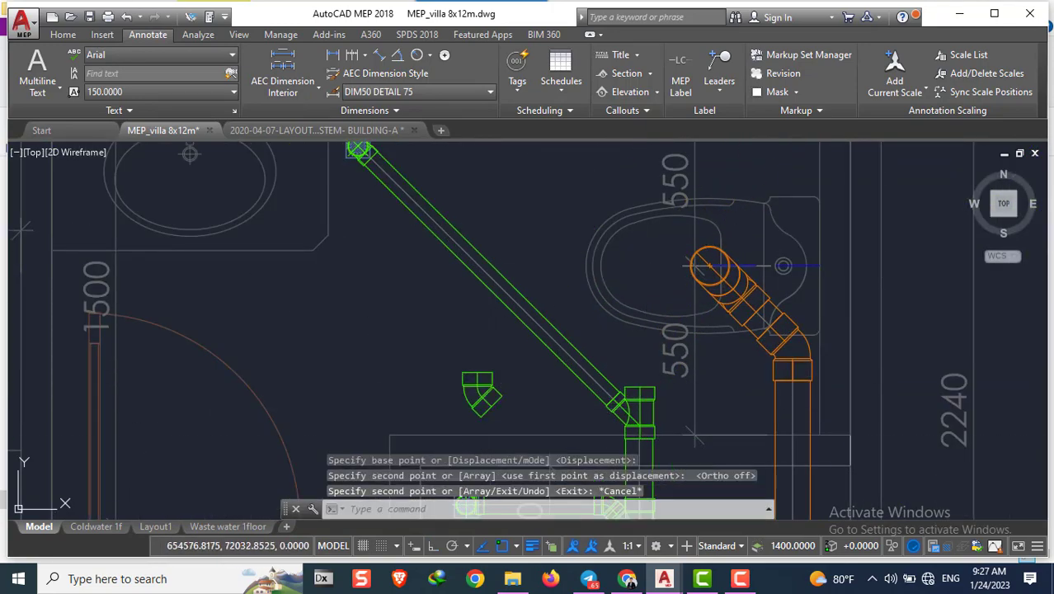
Start mirroring the copied elbow, picking the mirror line's first point
{"action": "type", "text": "Mi"}
{"action": "key", "text": "Return"}
{"action": "left_click", "coordinate": [485, 386]}
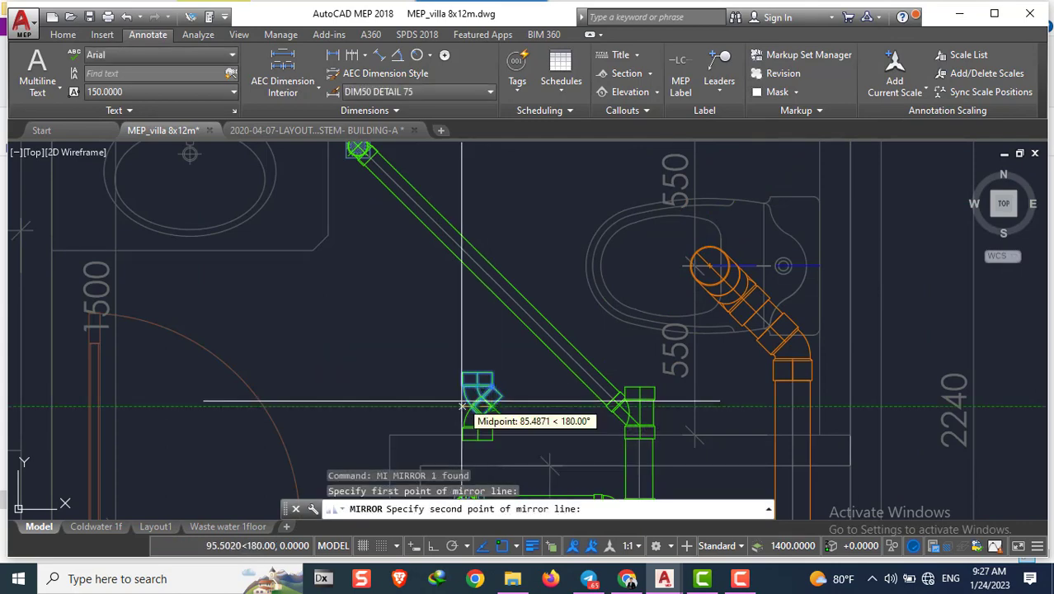
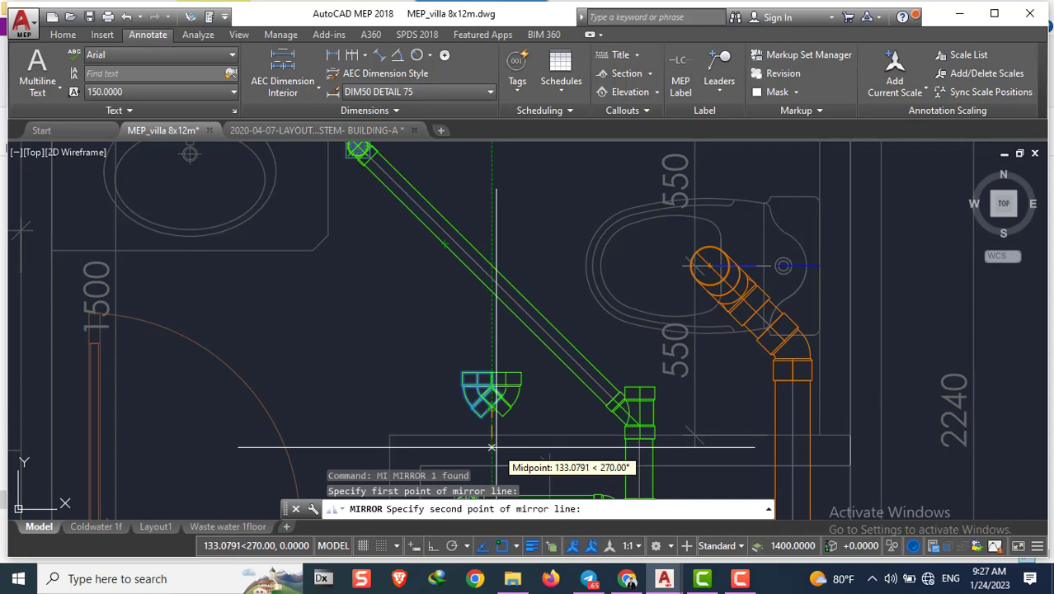
Cancel the mirror and rotate the copied elbow 180° about its pivot
{"action": "key", "text": "Escape"}
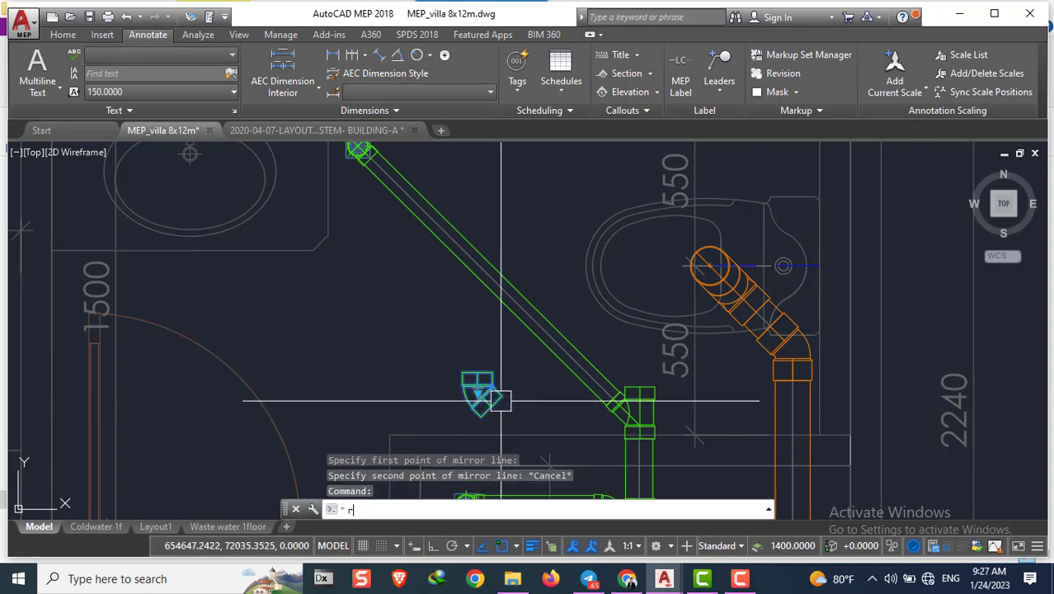
{"action": "type", "text": "ro"}
{"action": "key", "text": "Return"}
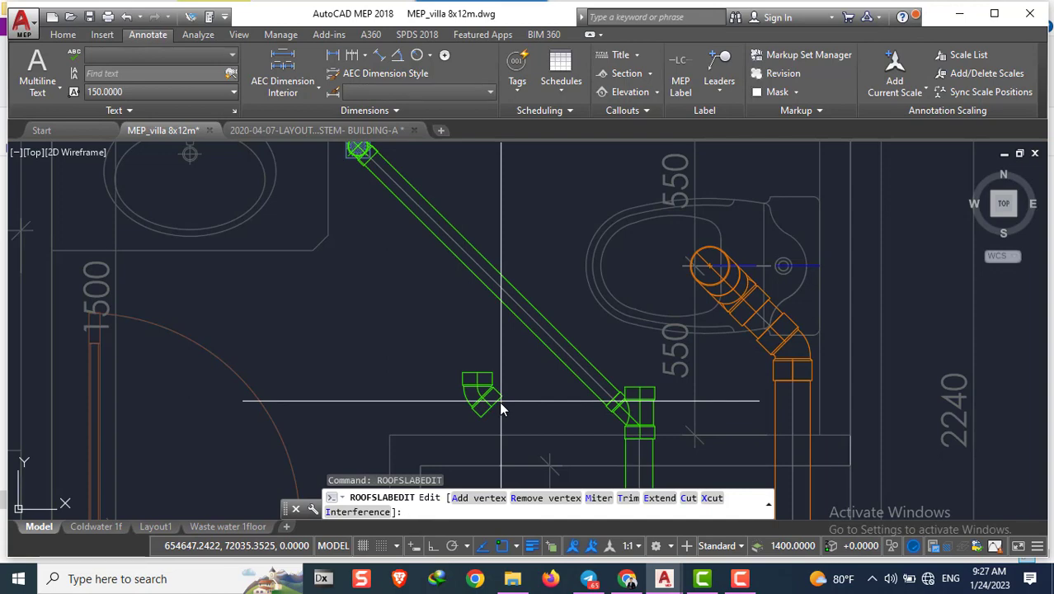
{"action": "key", "text": "Escape"}
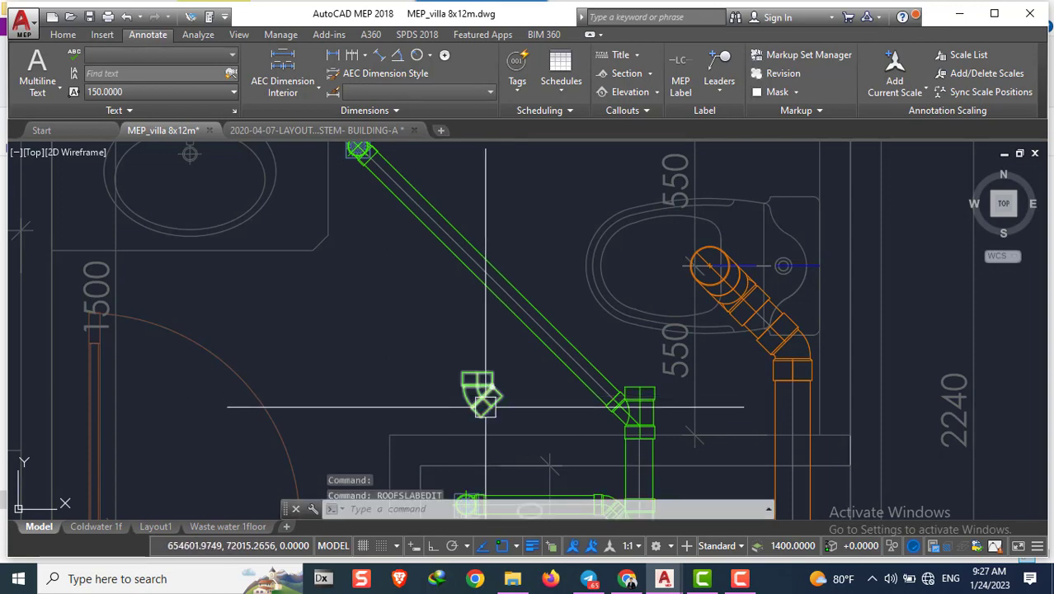
{"action": "type", "text": "RO ROTATE"}
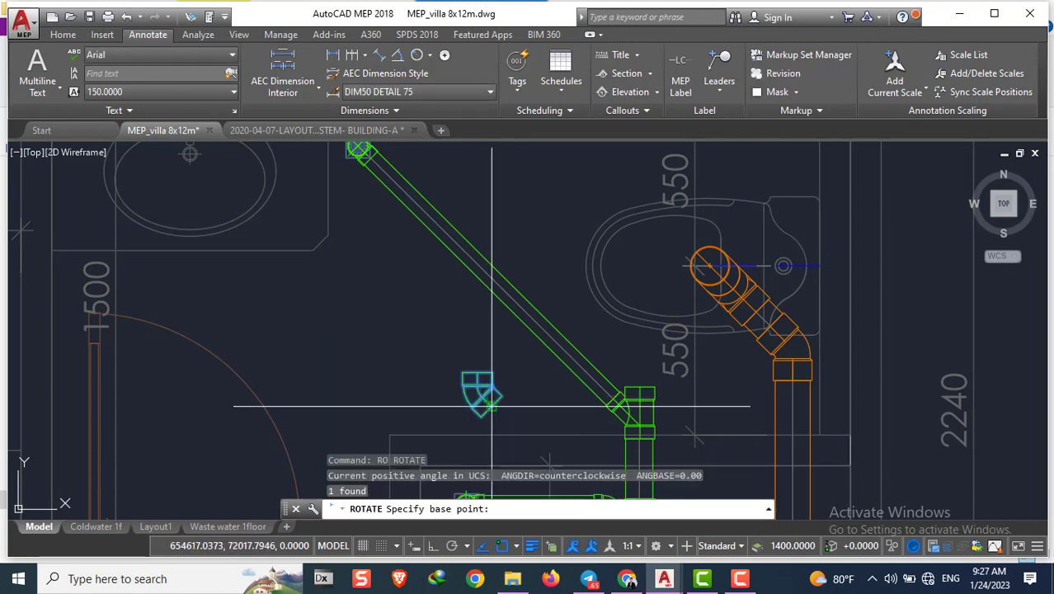
{"action": "left_click", "coordinate": [492, 405]}
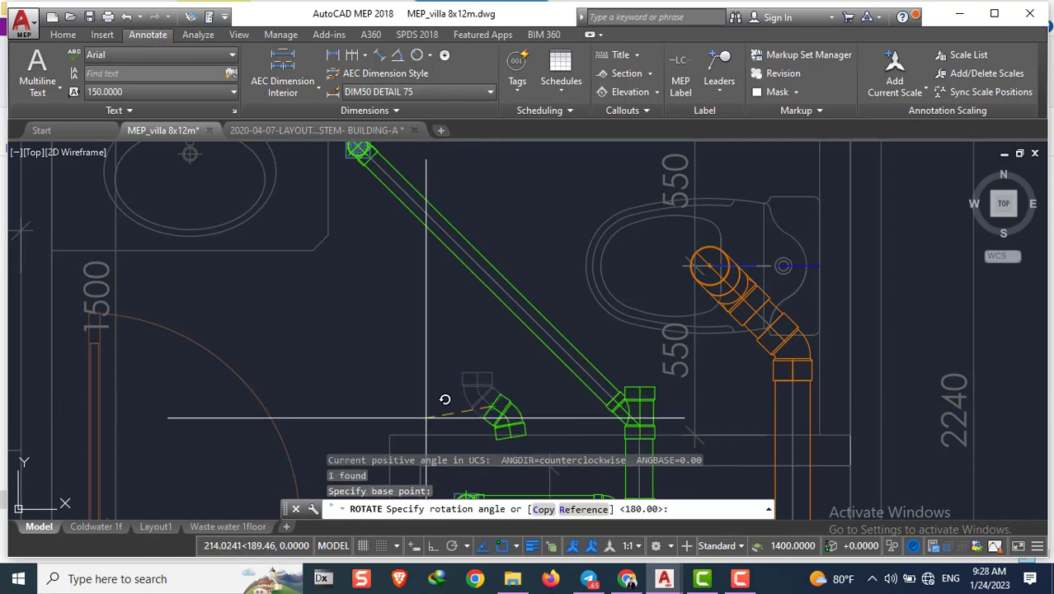
{"action": "left_click", "coordinate": [404, 392]}
{"action": "scroll", "coordinate": [532, 400], "scroll_direction": "down", "scroll_amount": 2}
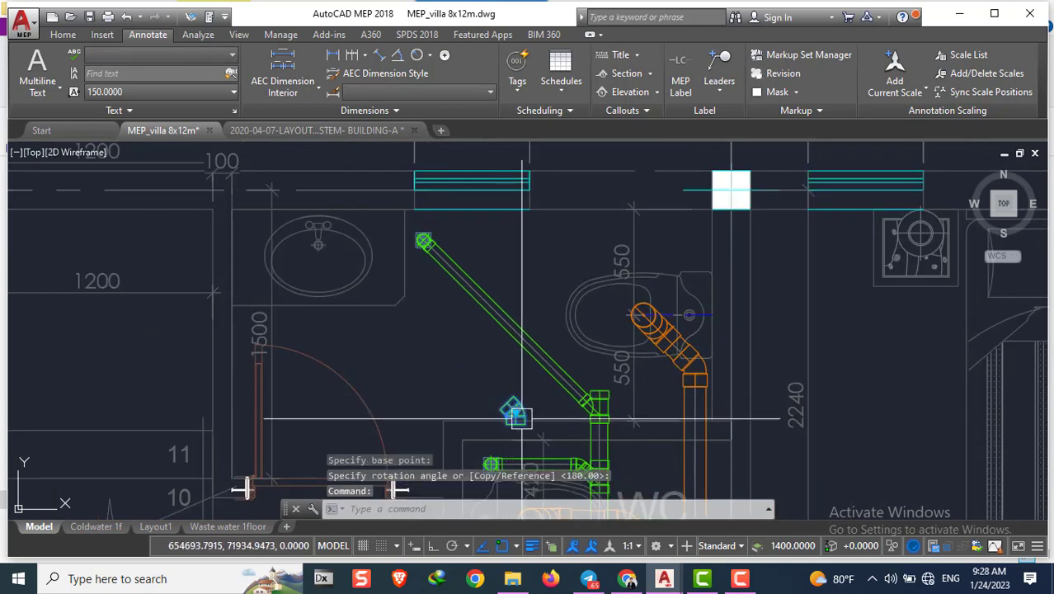
{"action": "scroll", "coordinate": [520, 438], "scroll_direction": "up", "scroll_amount": 1}
{"action": "scroll", "coordinate": [516, 420], "scroll_direction": "up", "scroll_amount": 2}
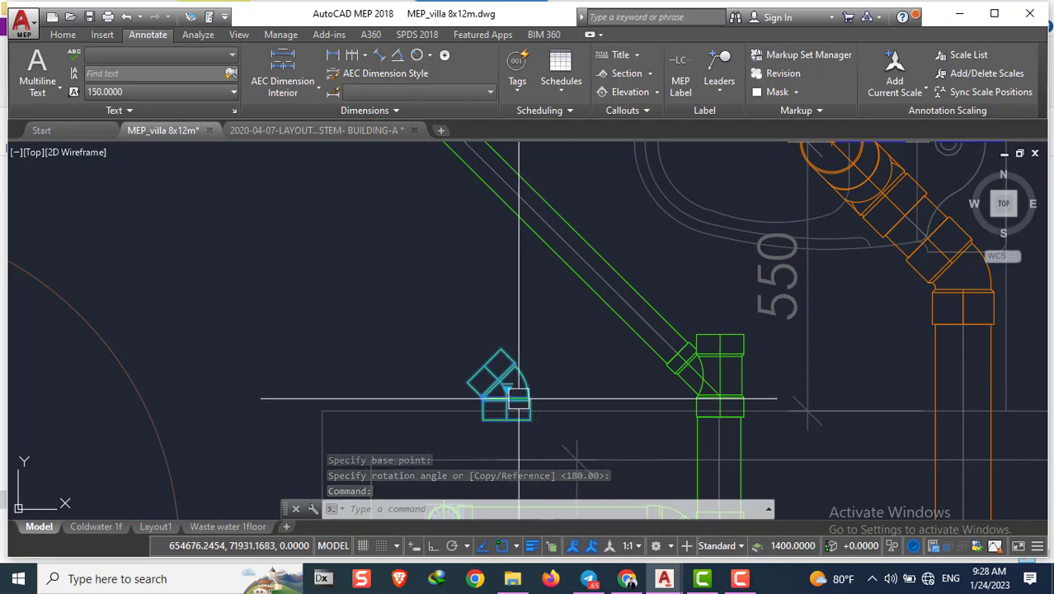
{"action": "scroll", "coordinate": [512, 410], "scroll_direction": "down", "scroll_amount": 1}
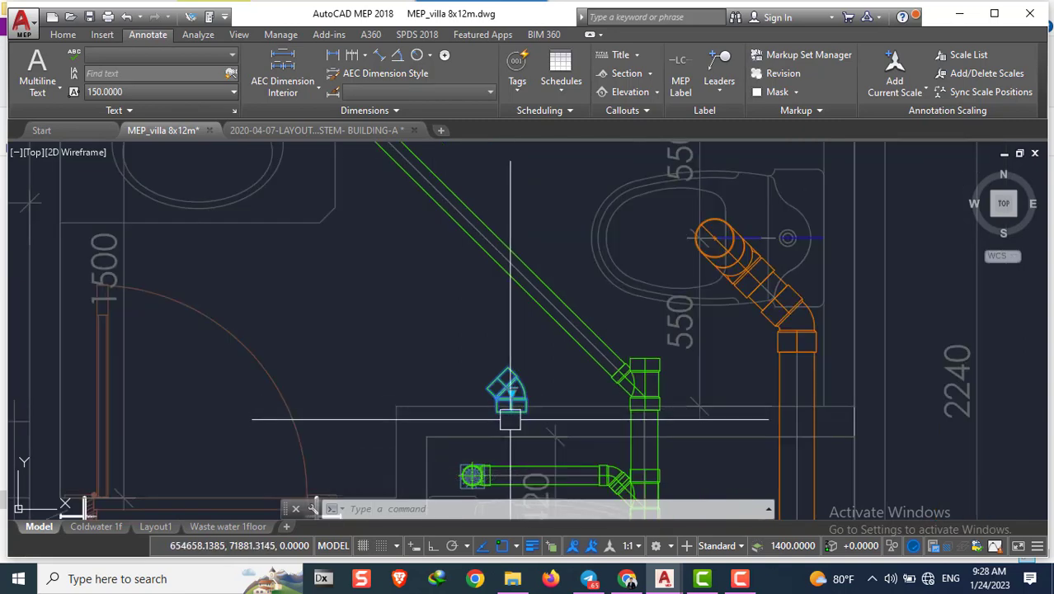
{"action": "scroll", "coordinate": [511, 412], "scroll_direction": "up", "scroll_amount": 1}
{"action": "scroll", "coordinate": [511, 408], "scroll_direction": "down", "scroll_amount": 1}
Move the elbow in two moves onto the top end of the vertical waste pipe
{"action": "type", "text": "m"}
{"action": "key", "text": "Return"}
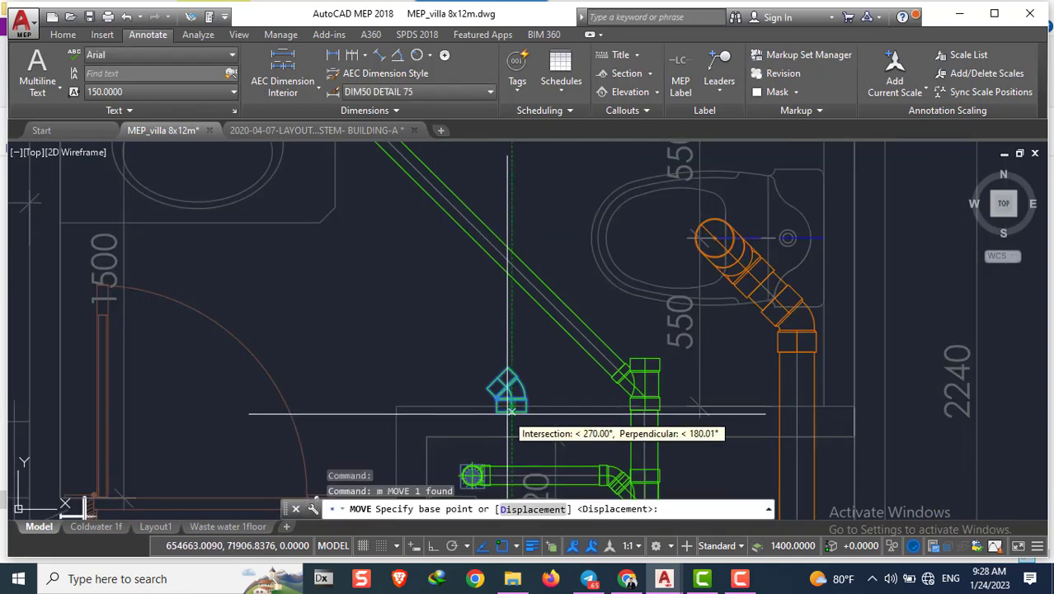
{"action": "left_click", "coordinate": [499, 380]}
{"action": "left_click", "coordinate": [634, 370]}
{"action": "scroll", "coordinate": [631, 379], "scroll_direction": "up", "scroll_amount": 2}
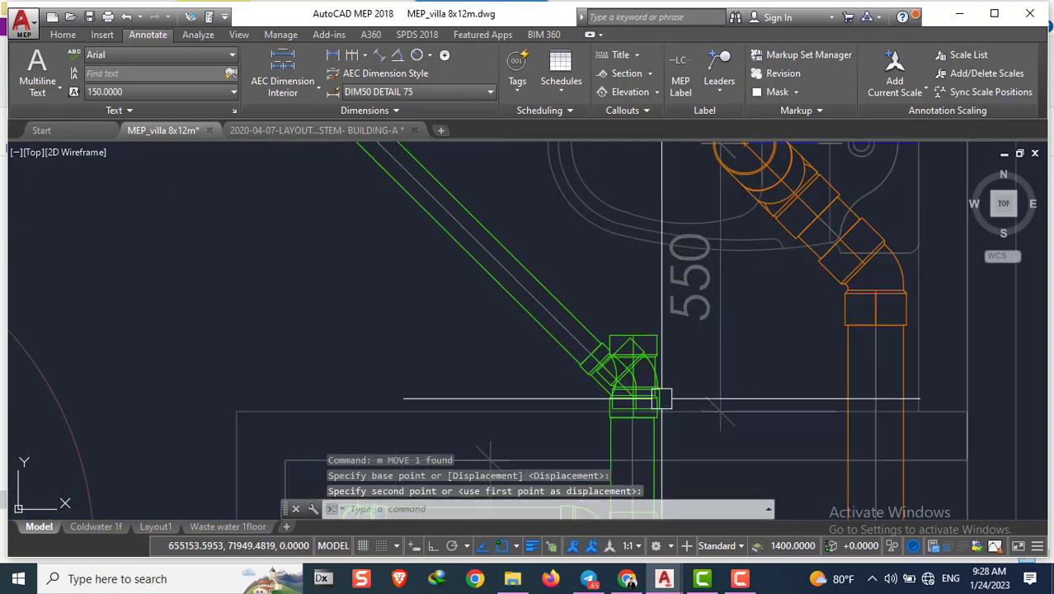
{"action": "scroll", "coordinate": [627, 330], "scroll_direction": "up", "scroll_amount": 2}
{"action": "scroll", "coordinate": [593, 351], "scroll_direction": "up", "scroll_amount": 1}
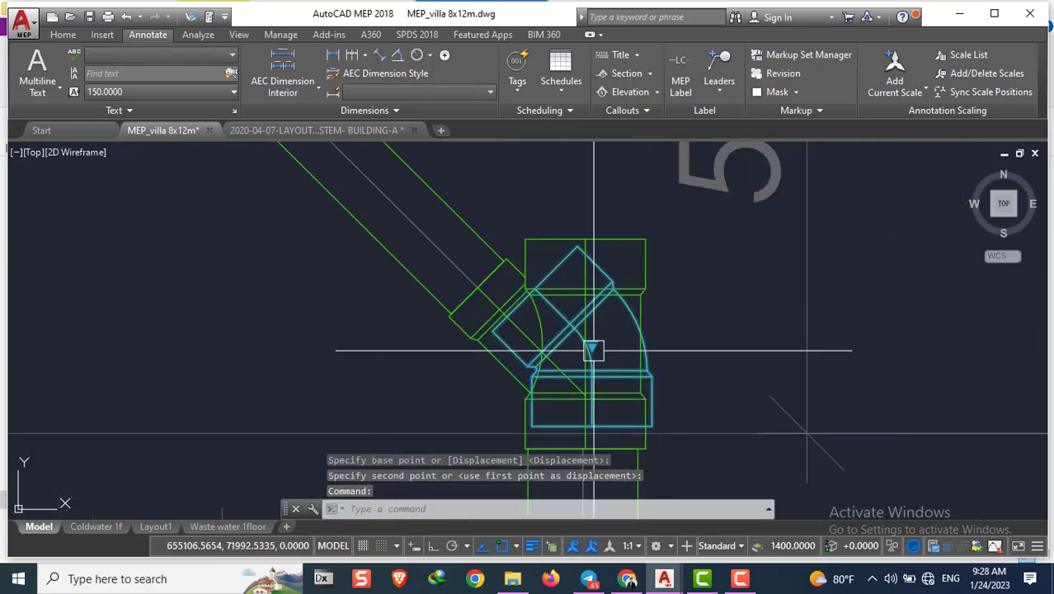
{"action": "type", "text": "m"}
{"action": "key", "text": "Return"}
{"action": "left_click", "coordinate": [610, 407]}
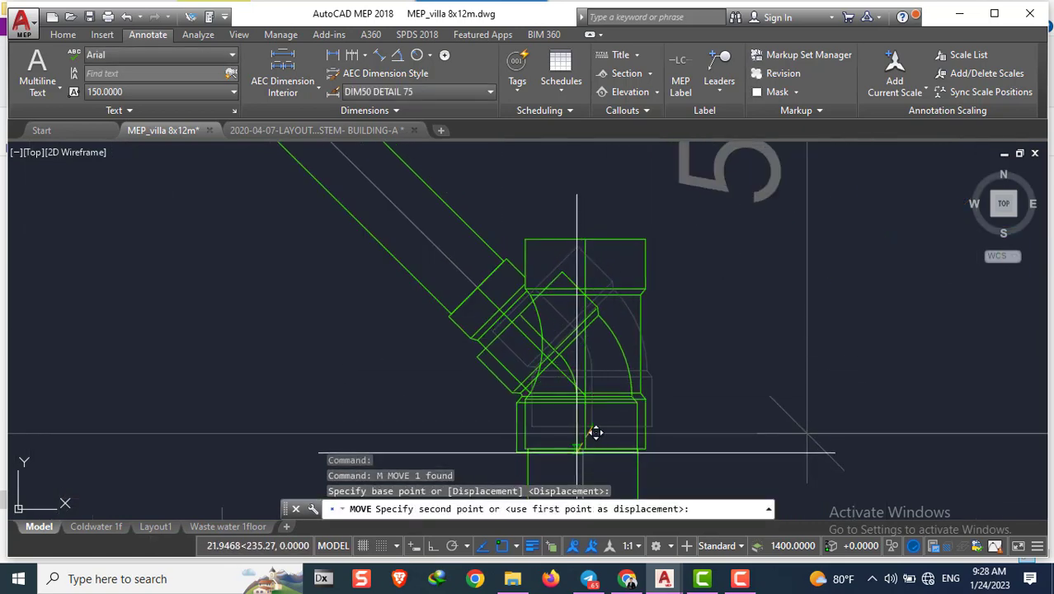
{"action": "left_click", "coordinate": [608, 342]}
{"action": "scroll", "coordinate": [626, 330], "scroll_direction": "down", "scroll_amount": 4}
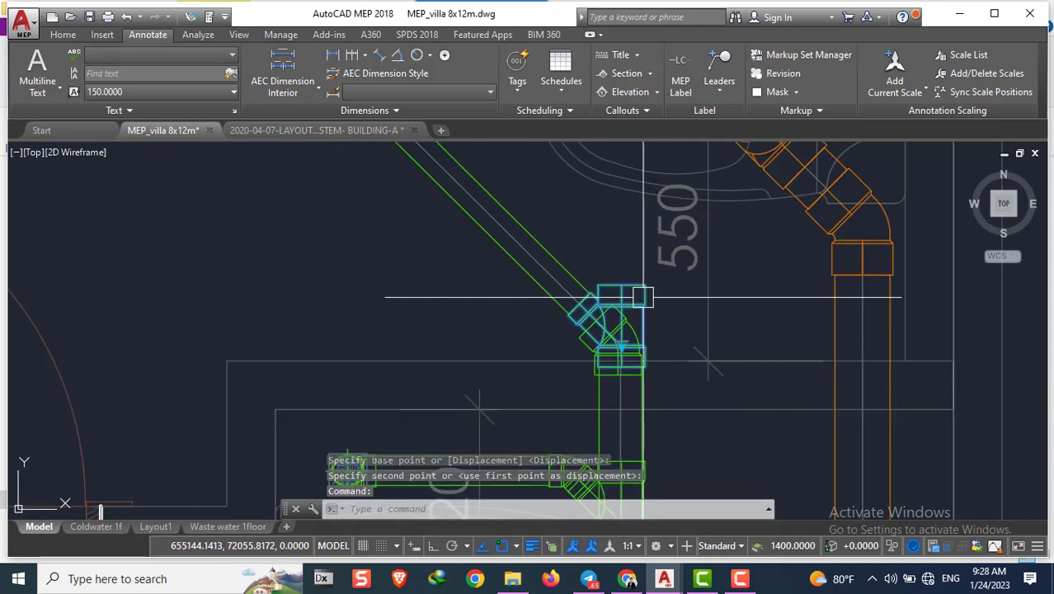
{"action": "scroll", "coordinate": [643, 297], "scroll_direction": "up", "scroll_amount": 3}
Erase the duplicate fitting on the riser
{"action": "type", "text": "e"}
{"action": "key", "text": "Return"}
{"action": "scroll", "coordinate": [610, 308], "scroll_direction": "down", "scroll_amount": 3}
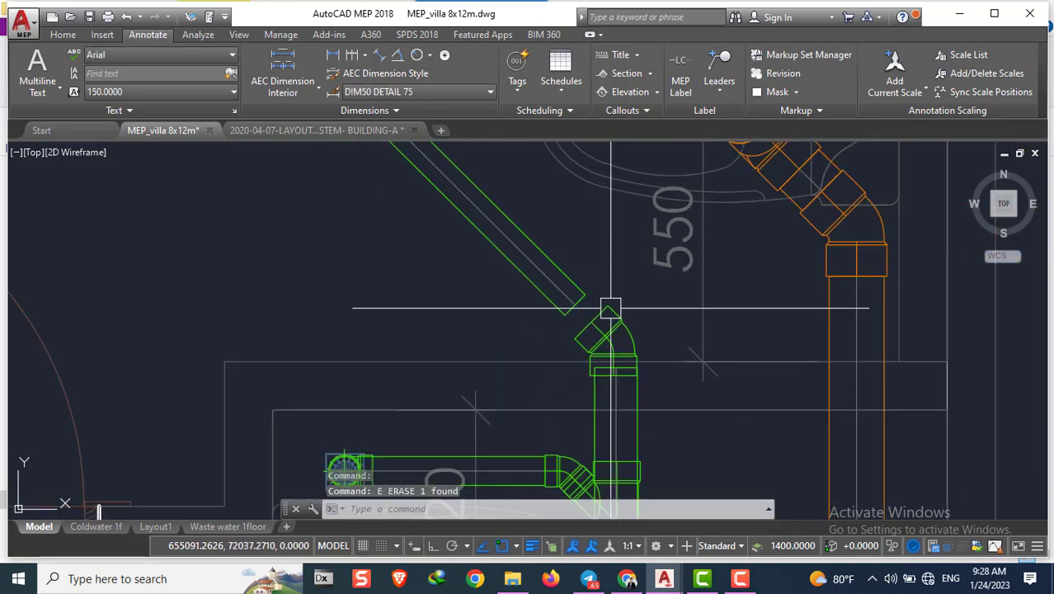
{"action": "scroll", "coordinate": [610, 308], "scroll_direction": "down", "scroll_amount": 2}
{"action": "scroll", "coordinate": [578, 321], "scroll_direction": "up", "scroll_amount": 4}
{"action": "left_click", "coordinate": [529, 338]}
{"action": "scroll", "coordinate": [529, 345], "scroll_direction": "up", "scroll_amount": 2}
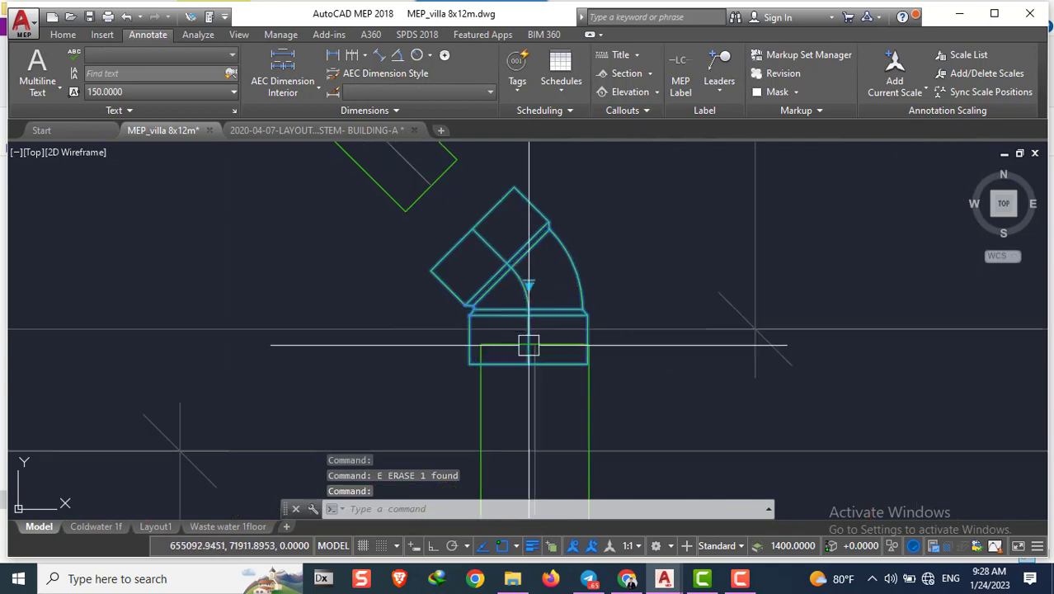
Start a construction ray with RAY and cancel it
{"action": "type", "text": "ray"}
{"action": "key", "text": "Return"}
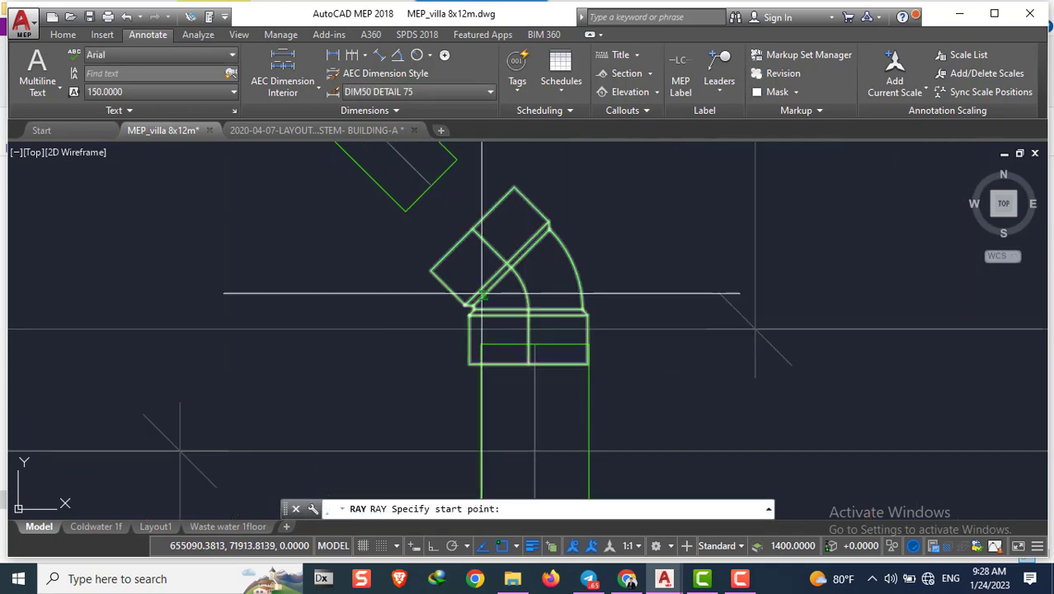
{"action": "key", "text": "Escape"}
{"action": "key", "text": "Escape"}
{"action": "scroll", "coordinate": [494, 244], "scroll_direction": "down", "scroll_amount": 3}
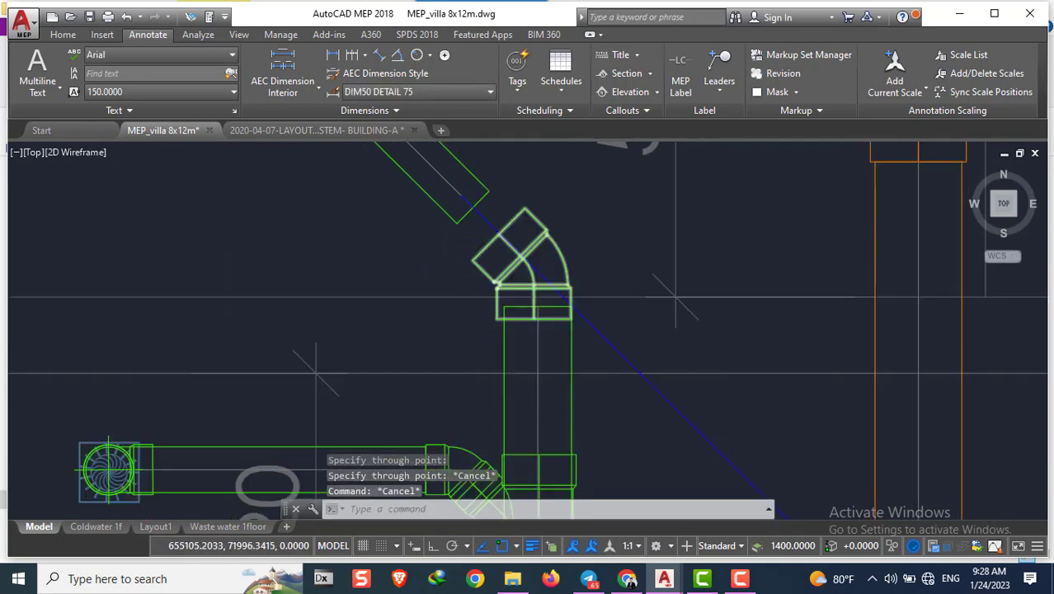
{"action": "scroll", "coordinate": [545, 249], "scroll_direction": "up", "scroll_amount": 2}
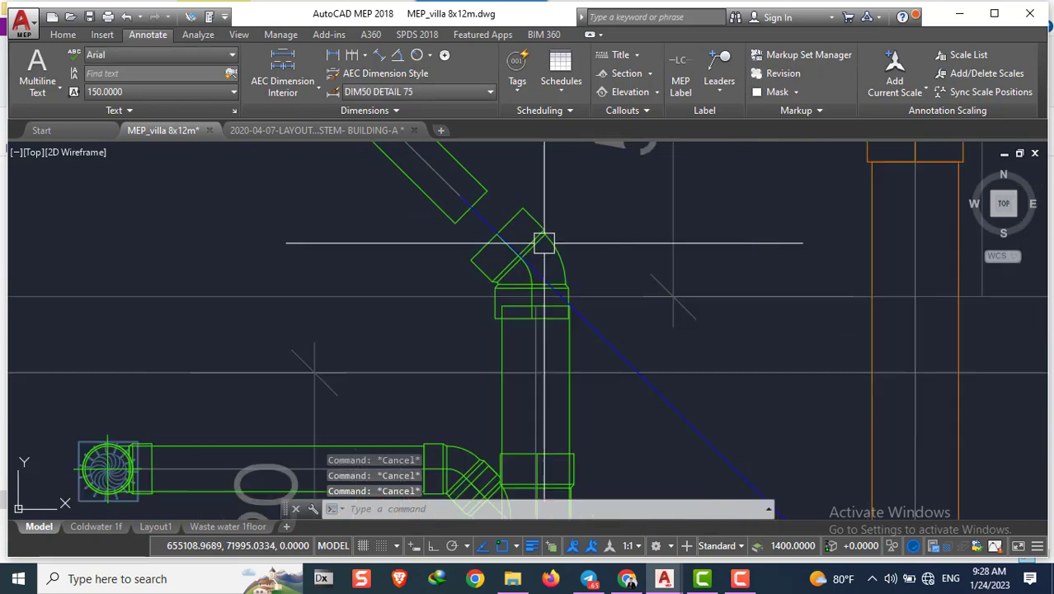
{"action": "scroll", "coordinate": [540, 237], "scroll_direction": "up", "scroll_amount": 2}
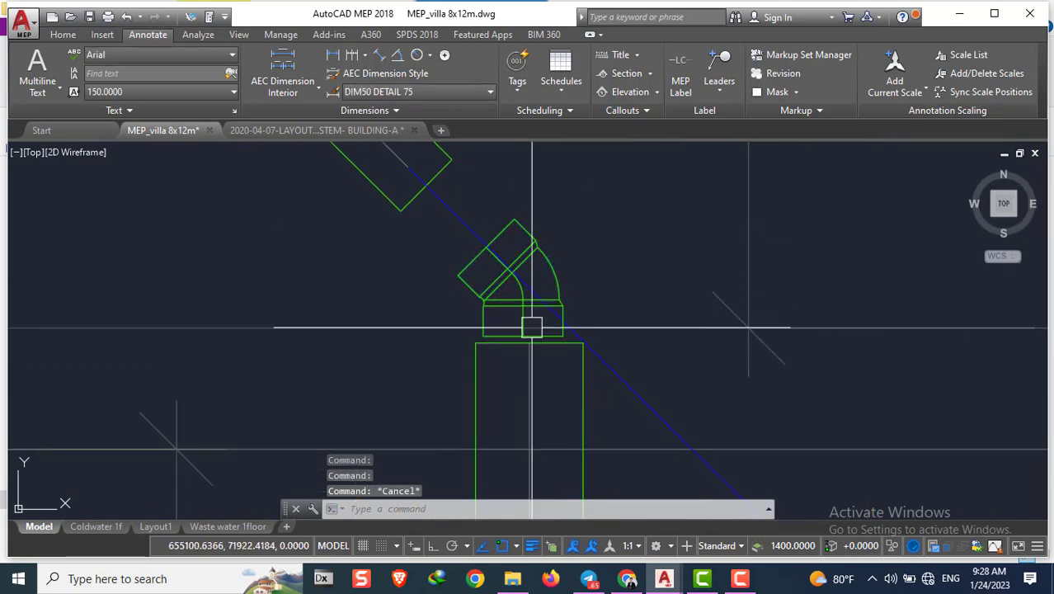
{"action": "scroll", "coordinate": [512, 280], "scroll_direction": "down", "scroll_amount": 3}
Pan and zoom around the villa pipe runs, bends and legend
{"action": "scroll", "coordinate": [486, 347], "scroll_direction": "up", "scroll_amount": 1}
{"action": "scroll", "coordinate": [414, 291], "scroll_direction": "down", "scroll_amount": 2}
{"action": "scroll", "coordinate": [388, 346], "scroll_direction": "down", "scroll_amount": 3}
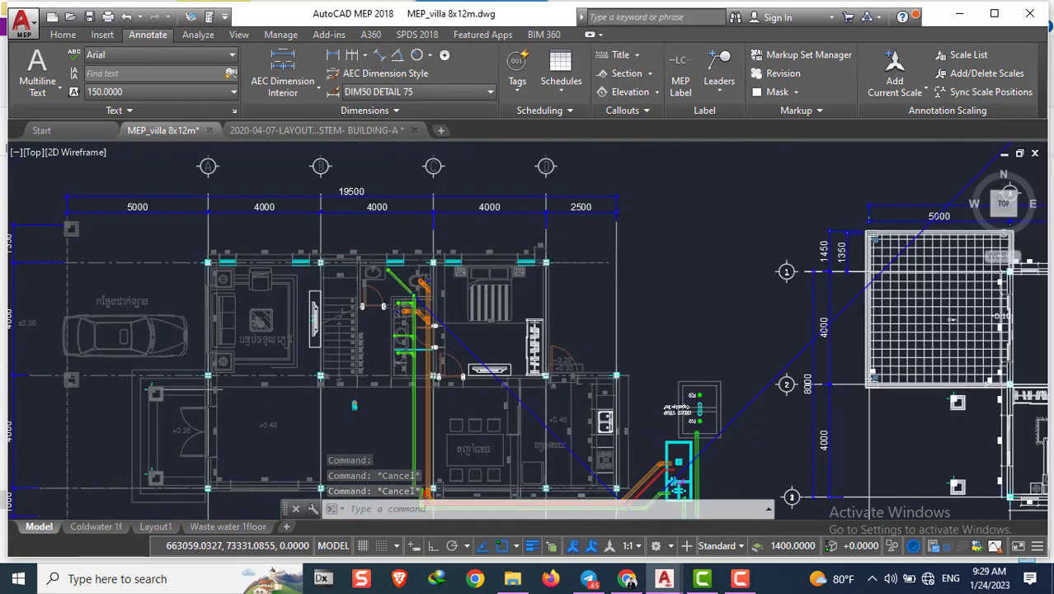
{"action": "scroll", "coordinate": [676, 242], "scroll_direction": "down", "scroll_amount": 3}
{"action": "scroll", "coordinate": [566, 259], "scroll_direction": "down", "scroll_amount": 3}
{"action": "scroll", "coordinate": [566, 201], "scroll_direction": "up", "scroll_amount": 5}
{"action": "scroll", "coordinate": [666, 230], "scroll_direction": "up", "scroll_amount": 5}
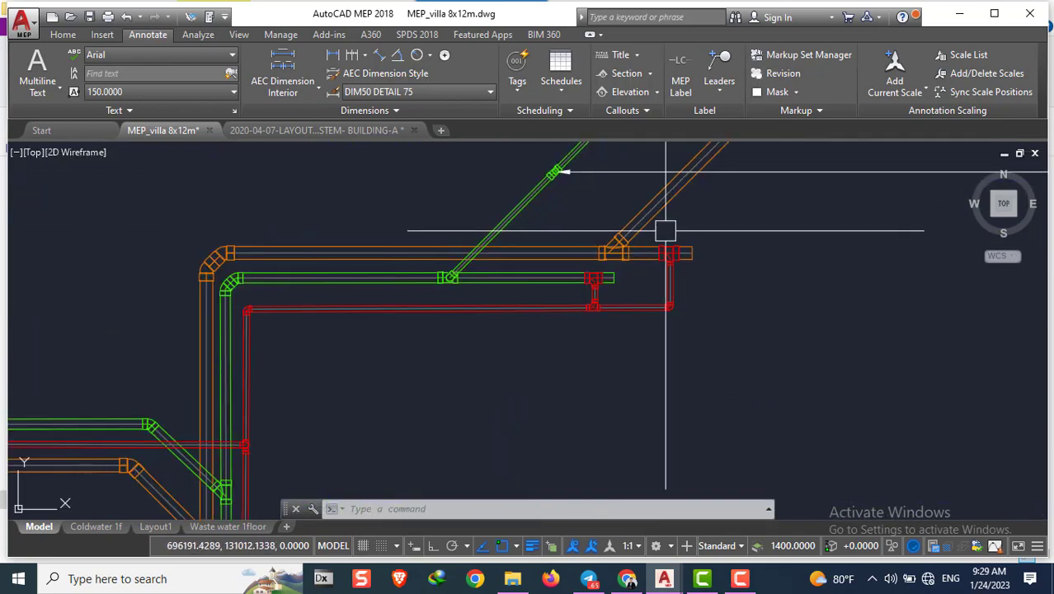
{"action": "middle_click_drag", "start_coordinate": [666, 231], "coordinate": [682, 301]}
{"action": "scroll", "coordinate": [388, 306], "scroll_direction": "down", "scroll_amount": 3}
{"action": "scroll", "coordinate": [388, 306], "scroll_direction": "up", "scroll_amount": 2}
{"action": "middle_click_drag", "start_coordinate": [388, 306], "coordinate": [585, 399]}
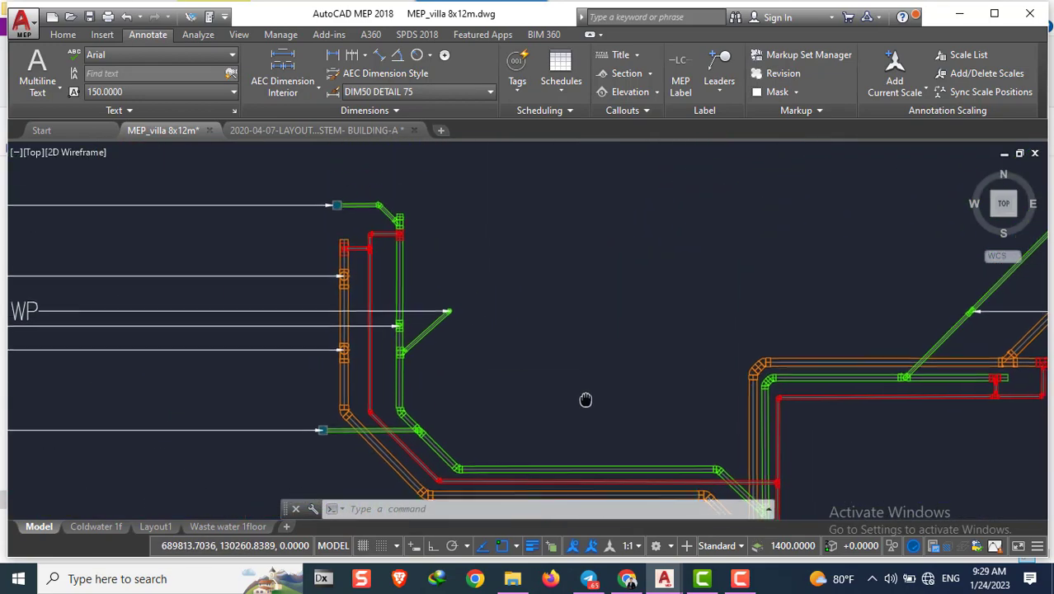
{"action": "scroll", "coordinate": [318, 276], "scroll_direction": "up", "scroll_amount": 4}
{"action": "scroll", "coordinate": [317, 276], "scroll_direction": "down", "scroll_amount": 2}
{"action": "middle_click_drag", "start_coordinate": [387, 351], "coordinate": [221, 335]}
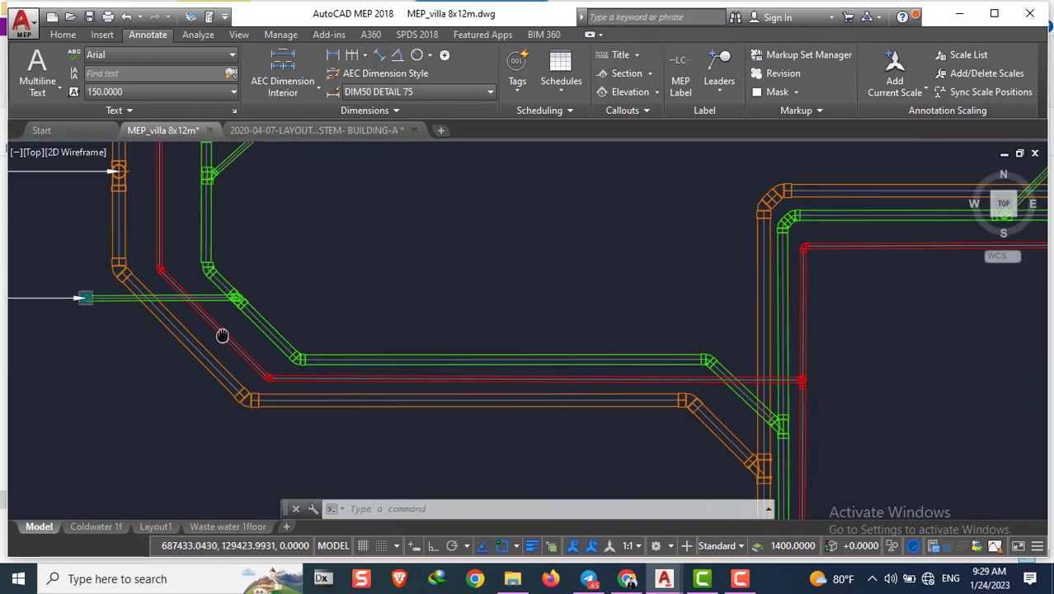
{"action": "scroll", "coordinate": [687, 367], "scroll_direction": "down", "scroll_amount": 4}
{"action": "scroll", "coordinate": [527, 353], "scroll_direction": "up", "scroll_amount": 3}
{"action": "scroll", "coordinate": [436, 332], "scroll_direction": "up", "scroll_amount": 2}
{"action": "scroll", "coordinate": [578, 323], "scroll_direction": "up", "scroll_amount": 2}
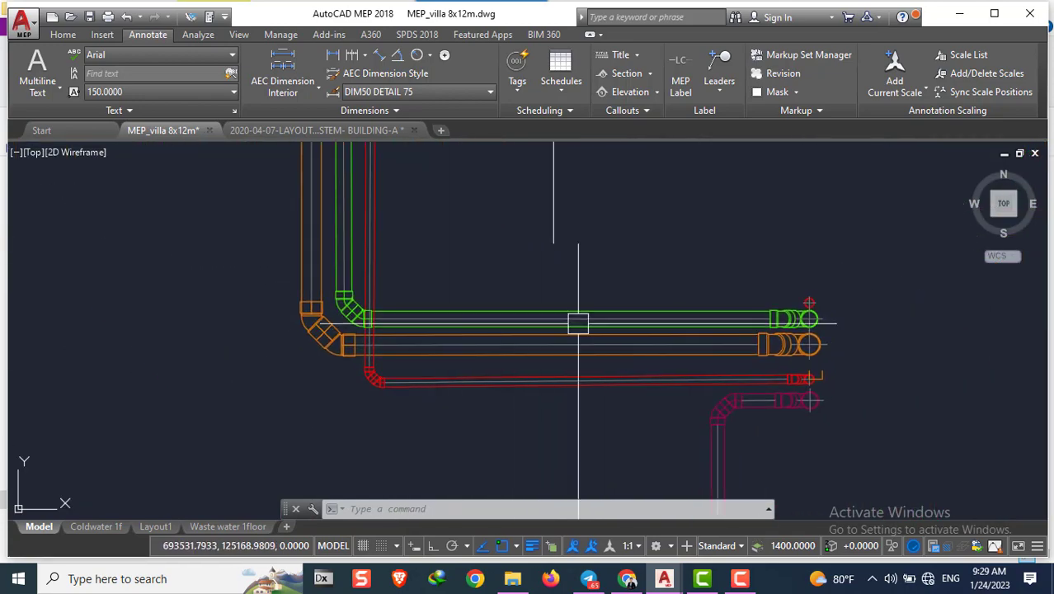
{"action": "scroll", "coordinate": [578, 322], "scroll_direction": "down", "scroll_amount": 4}
{"action": "scroll", "coordinate": [471, 295], "scroll_direction": "up", "scroll_amount": 4}
{"action": "scroll", "coordinate": [471, 295], "scroll_direction": "down", "scroll_amount": 3}
{"action": "scroll", "coordinate": [521, 218], "scroll_direction": "up", "scroll_amount": 3}
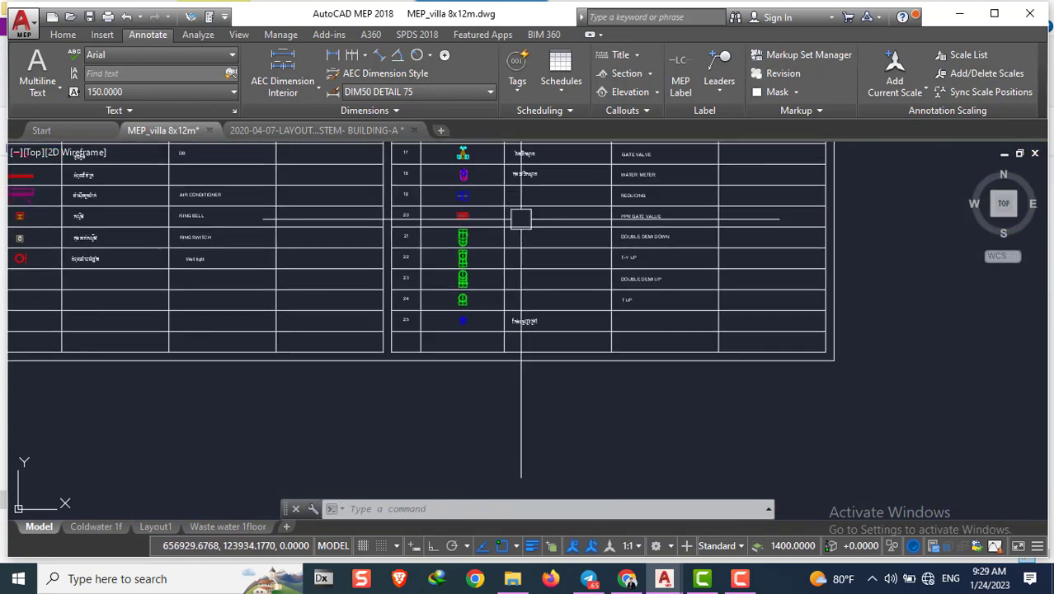
{"action": "scroll", "coordinate": [521, 218], "scroll_direction": "up", "scroll_amount": 3}
{"action": "scroll", "coordinate": [436, 329], "scroll_direction": "up", "scroll_amount": 2}
{"action": "scroll", "coordinate": [395, 338], "scroll_direction": "down", "scroll_amount": 1}
{"action": "scroll", "coordinate": [312, 242], "scroll_direction": "down", "scroll_amount": 2}
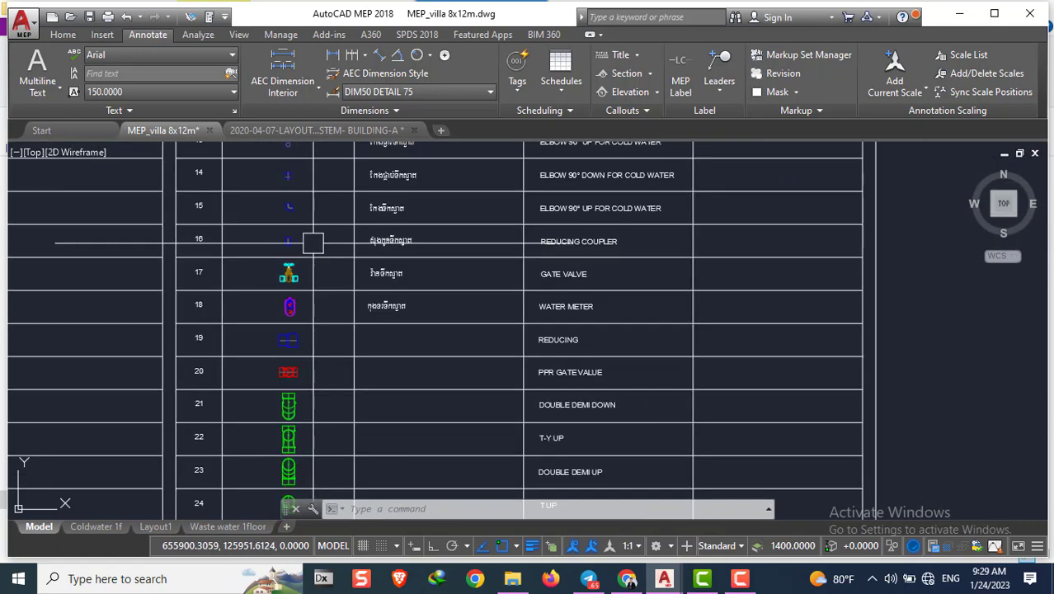
Window-select the riser-foot fitting in the waste-water layout, then return to MEP_villa
{"action": "left_click", "coordinate": [307, 130]}
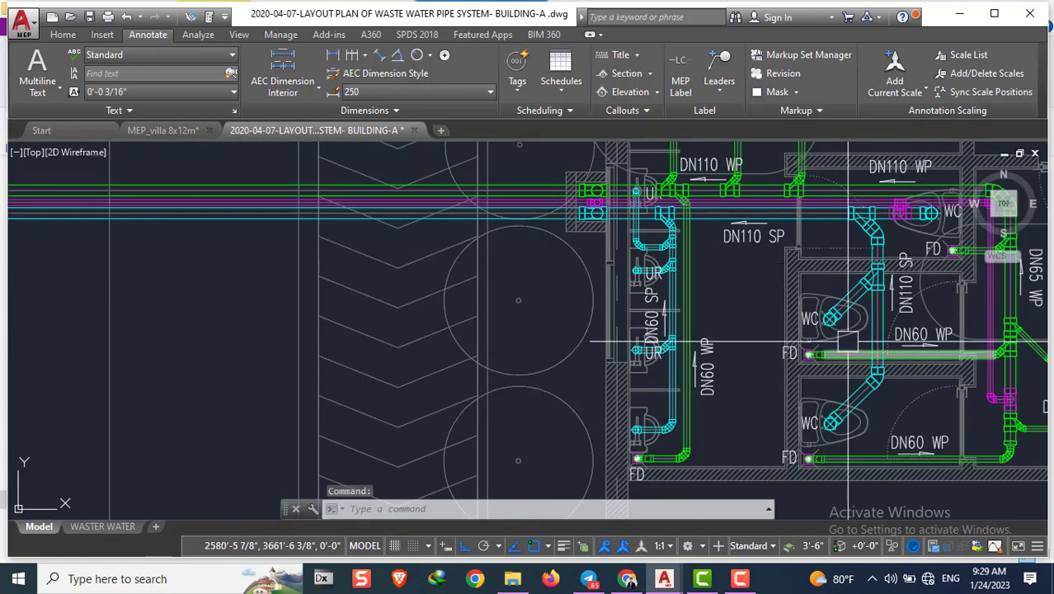
{"action": "middle_click_drag", "start_coordinate": [848, 340], "coordinate": [495, 350]}
{"action": "scroll", "coordinate": [682, 421], "scroll_direction": "up", "scroll_amount": 2}
{"action": "scroll", "coordinate": [583, 420], "scroll_direction": "up", "scroll_amount": 4}
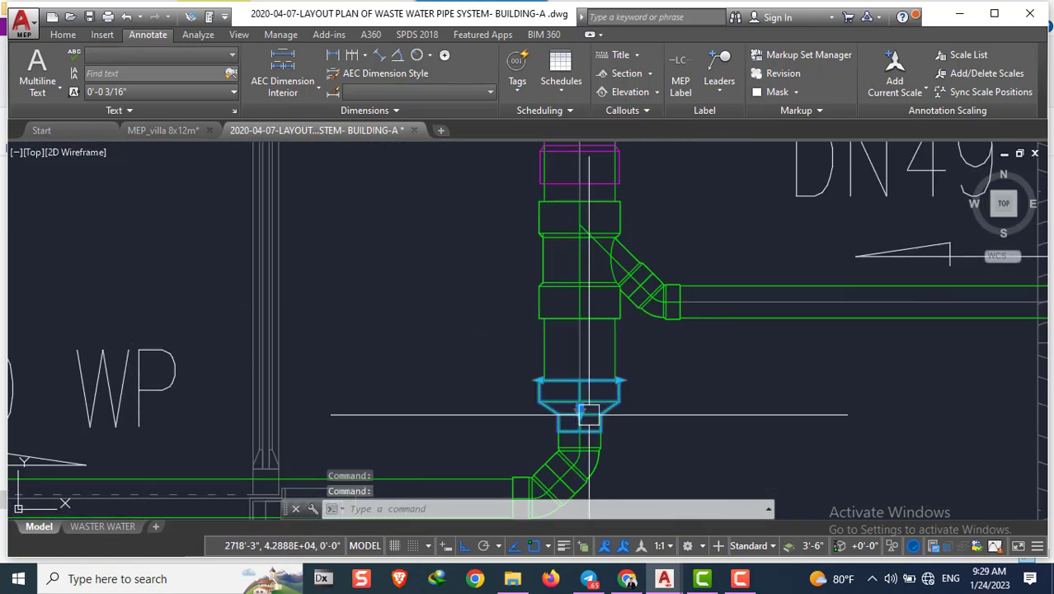
{"action": "left_click", "coordinate": [175, 132]}
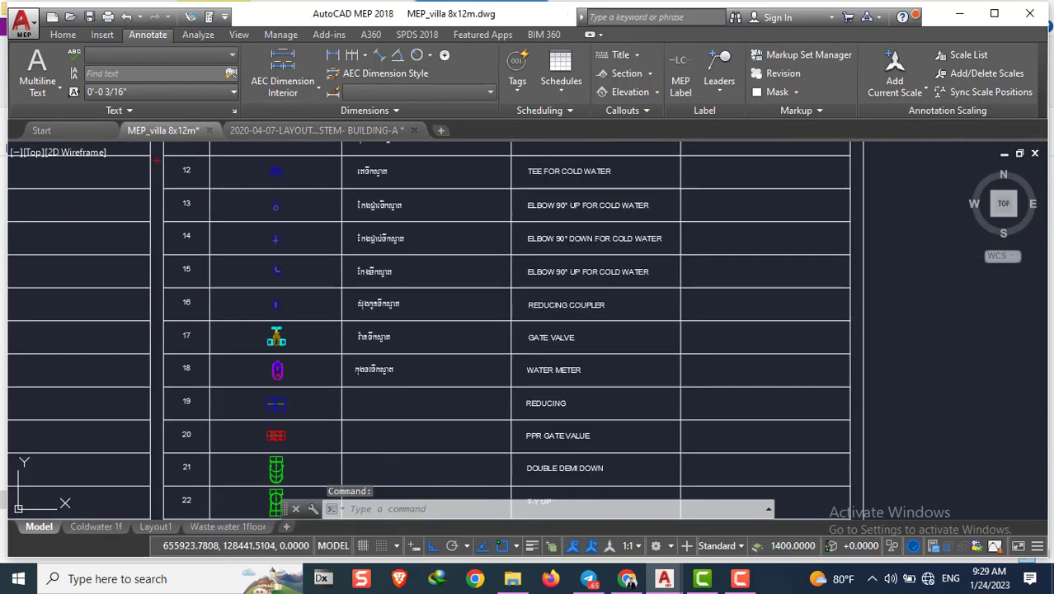
{"action": "scroll", "coordinate": [743, 224], "scroll_direction": "down", "scroll_amount": 2}
{"action": "scroll", "coordinate": [743, 224], "scroll_direction": "down", "scroll_amount": 3}
{"action": "scroll", "coordinate": [660, 371], "scroll_direction": "down", "scroll_amount": 3}
{"action": "scroll", "coordinate": [610, 420], "scroll_direction": "up", "scroll_amount": 3}
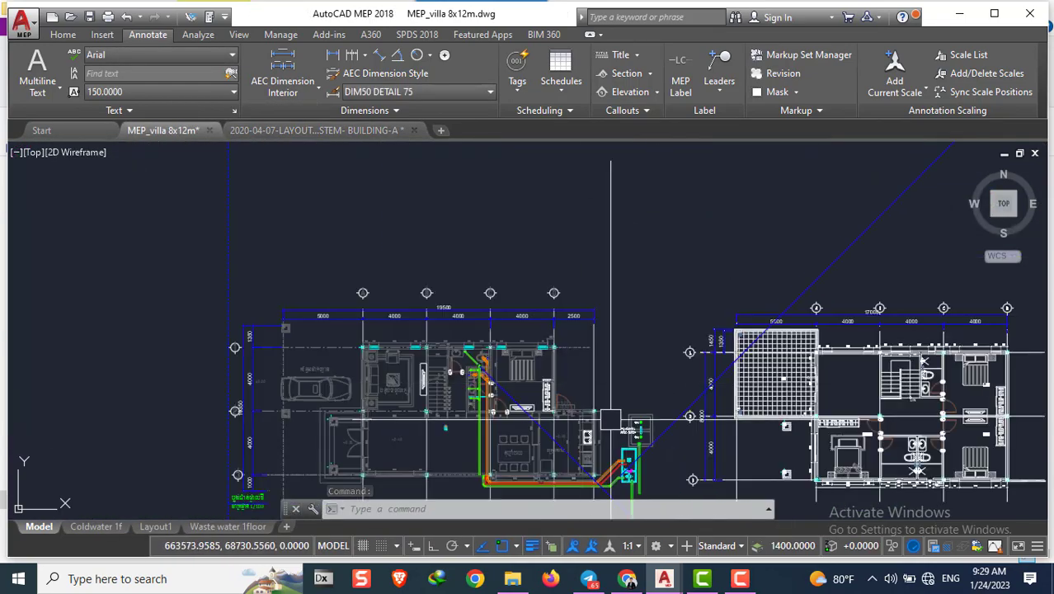
{"action": "scroll", "coordinate": [610, 420], "scroll_direction": "up", "scroll_amount": 5}
{"action": "scroll", "coordinate": [519, 345], "scroll_direction": "up", "scroll_amount": 4}
Paste the copied fitting into the villa drawing and check its visibility options
{"action": "key", "text": "ctrl+v"}
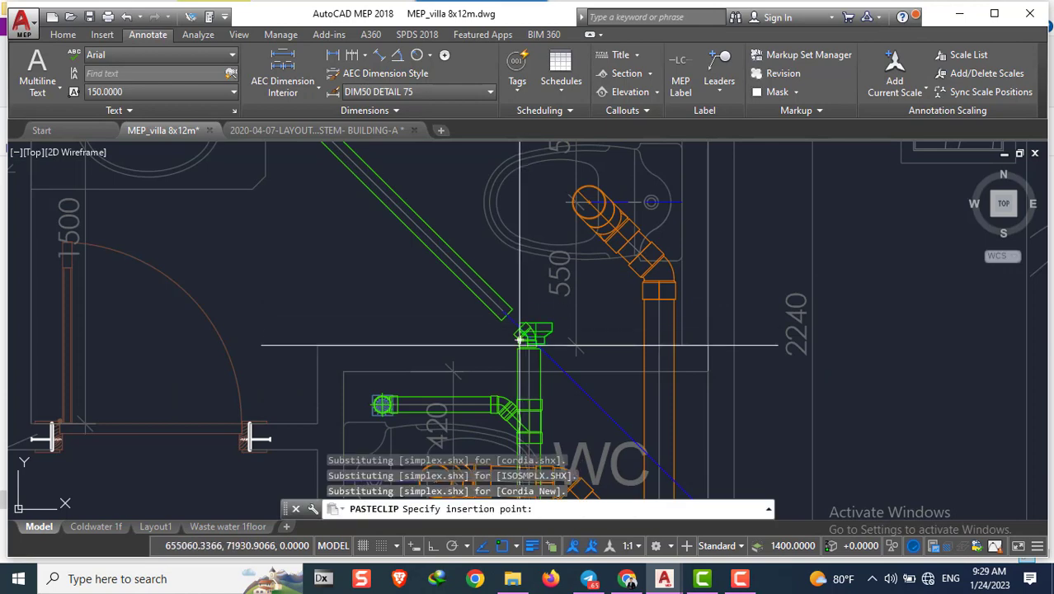
{"action": "scroll", "coordinate": [520, 338], "scroll_direction": "up", "scroll_amount": 2}
{"action": "scroll", "coordinate": [520, 338], "scroll_direction": "up", "scroll_amount": 2}
{"action": "key", "text": "Escape"}
{"action": "left_click", "coordinate": [515, 366]}
{"action": "left_click", "coordinate": [514, 365]}
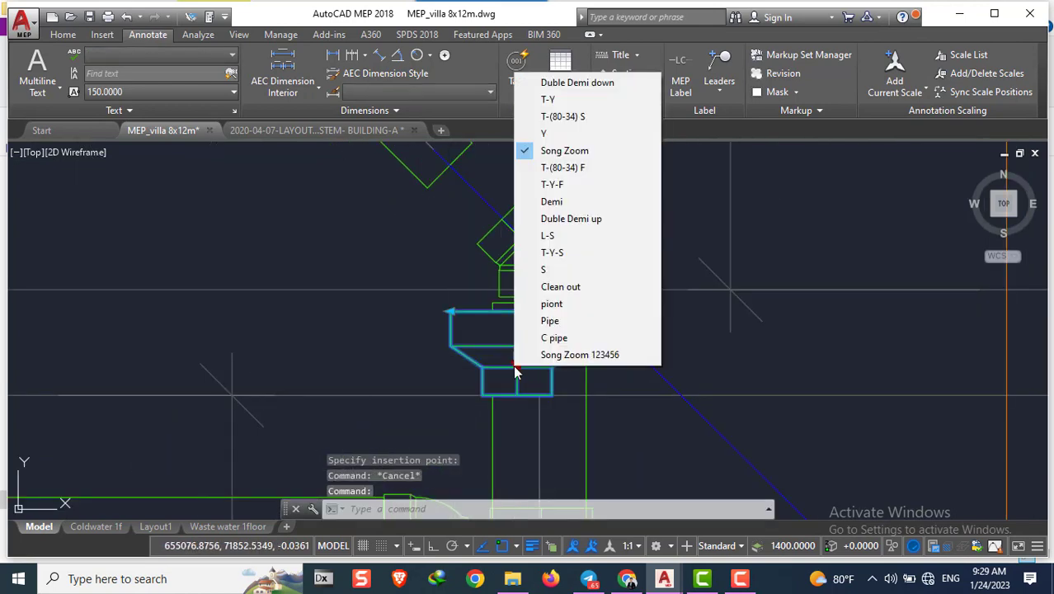
{"action": "key", "text": "Escape"}
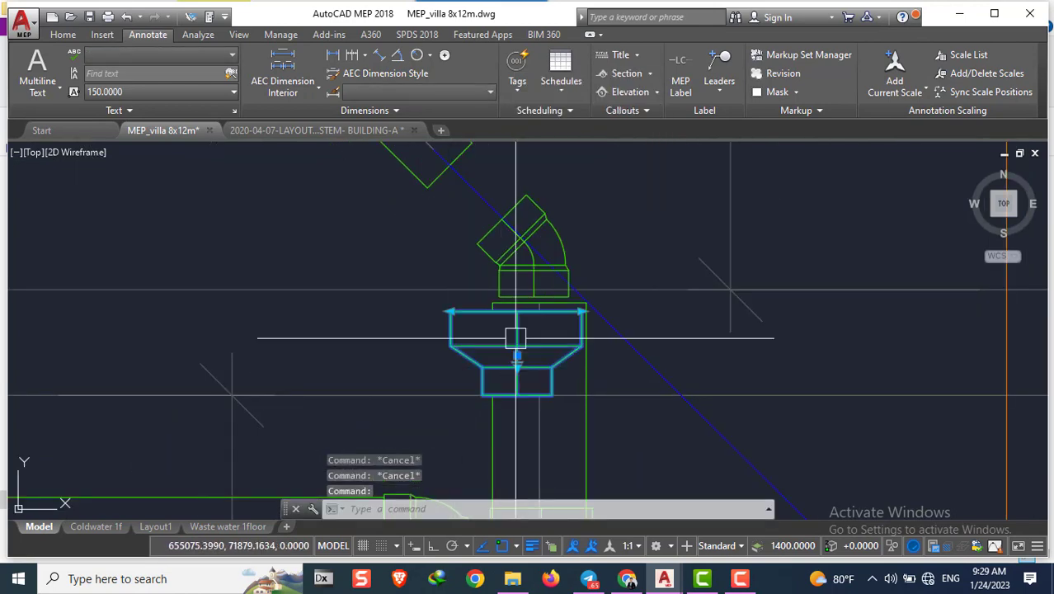
Rotate the pasted fitting 180° upright with Ortho on
{"action": "type", "text": "Ro"}
{"action": "key", "text": "Return"}
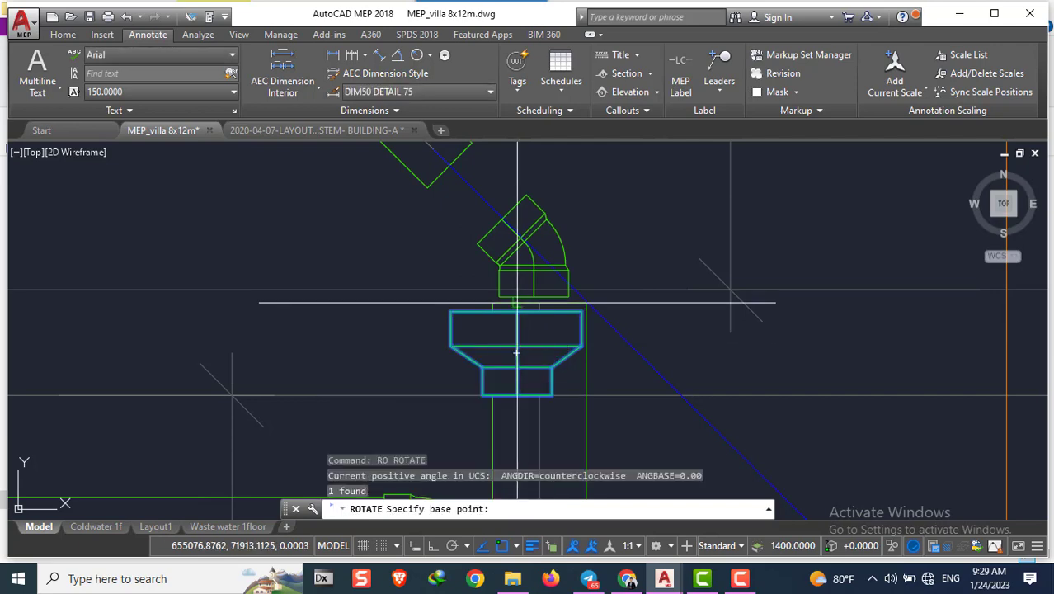
{"action": "left_click", "coordinate": [515, 311]}
{"action": "key", "text": "F8"}
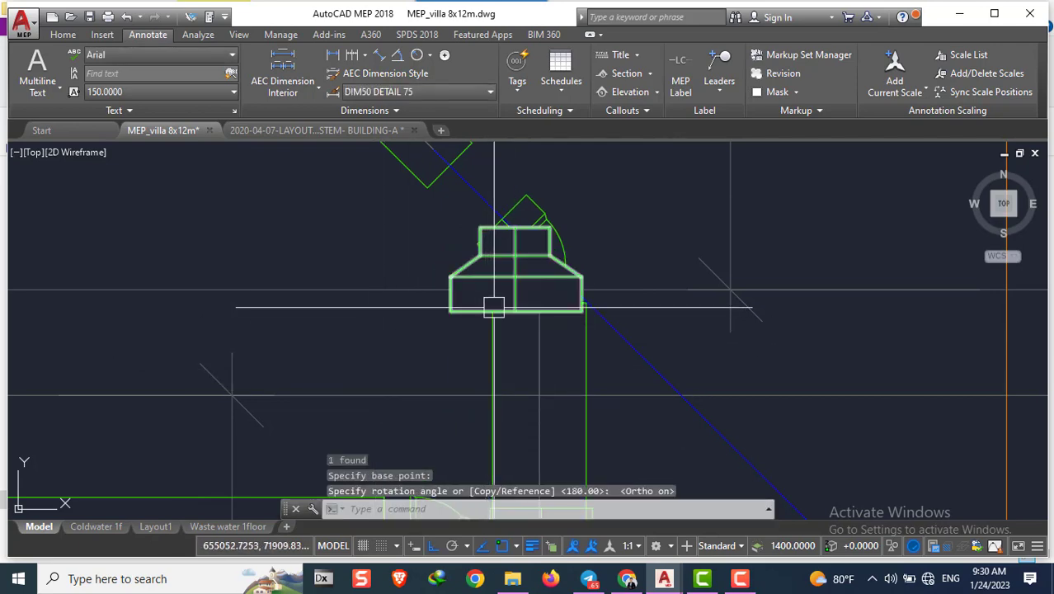
{"action": "left_click", "coordinate": [483, 302]}
{"action": "scroll", "coordinate": [515, 319], "scroll_direction": "up", "scroll_amount": 2}
{"action": "key", "text": "Escape"}
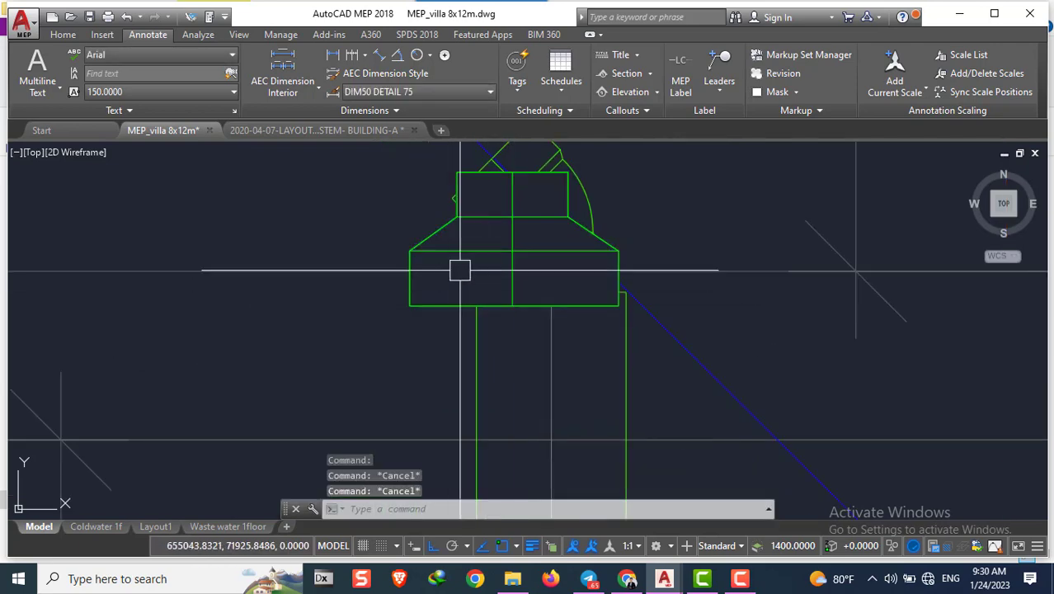
{"action": "type", "text": "m"}
Nudge the fitting into position, abandoning two further move attempts
{"action": "key", "text": "Return"}
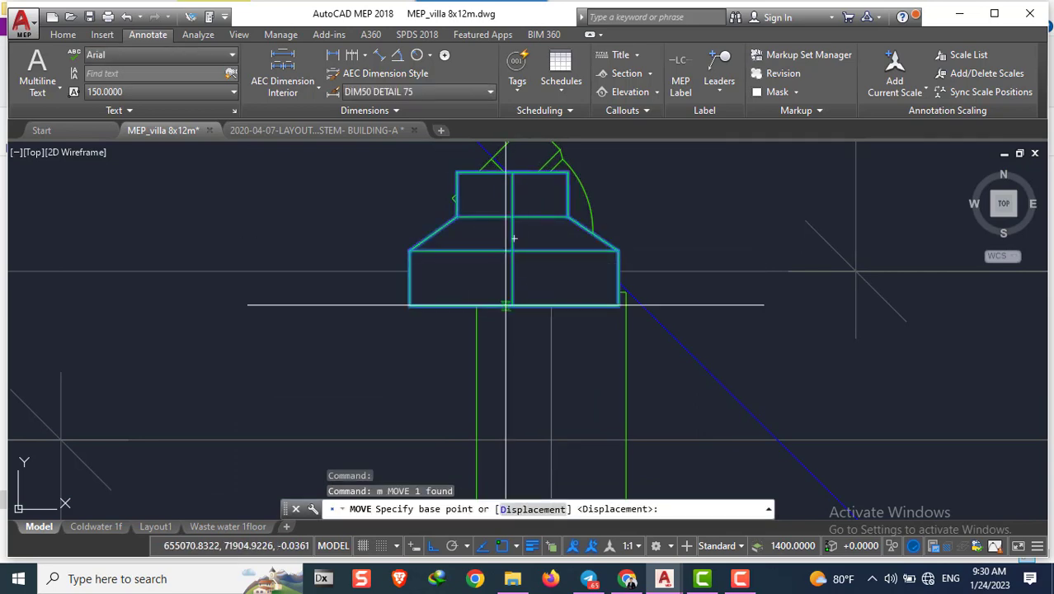
{"action": "left_click", "coordinate": [512, 305]}
{"action": "scroll", "coordinate": [512, 305], "scroll_direction": "down", "scroll_amount": 5}
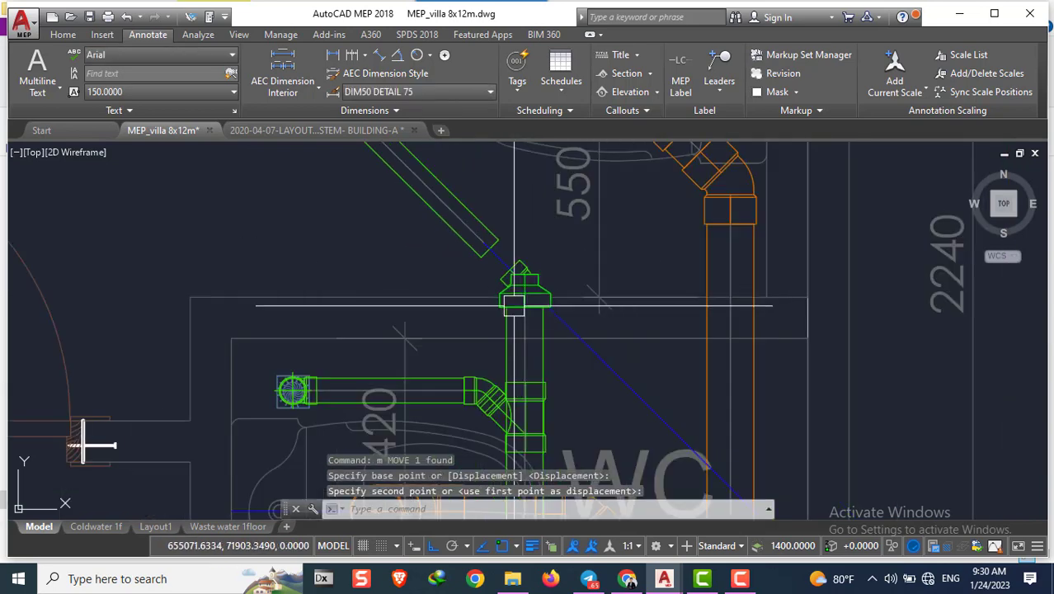
{"action": "scroll", "coordinate": [530, 307], "scroll_direction": "up", "scroll_amount": 5}
{"action": "left_click", "coordinate": [504, 301]}
{"action": "type", "text": "M"}
{"action": "key", "text": "Return"}
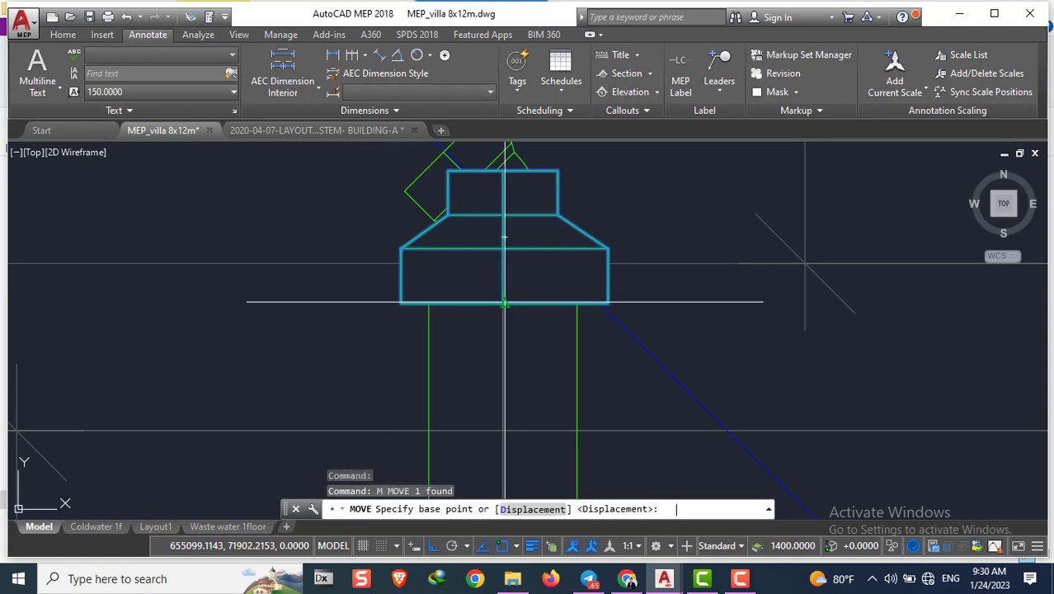
{"action": "left_click", "coordinate": [503, 315]}
{"action": "key", "text": "Escape"}
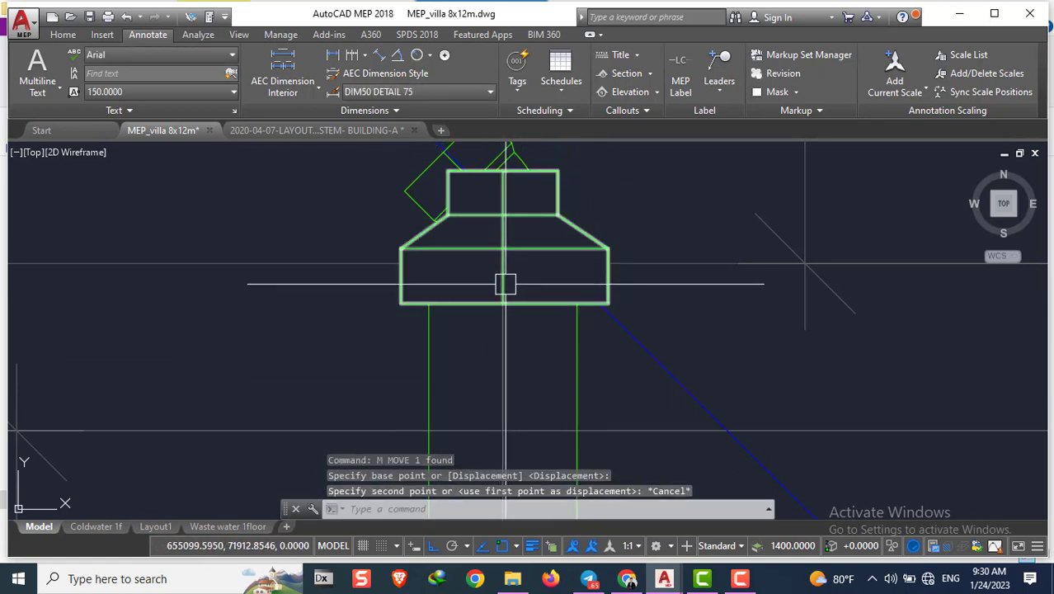
{"action": "type", "text": "M"}
{"action": "key", "text": "Return"}
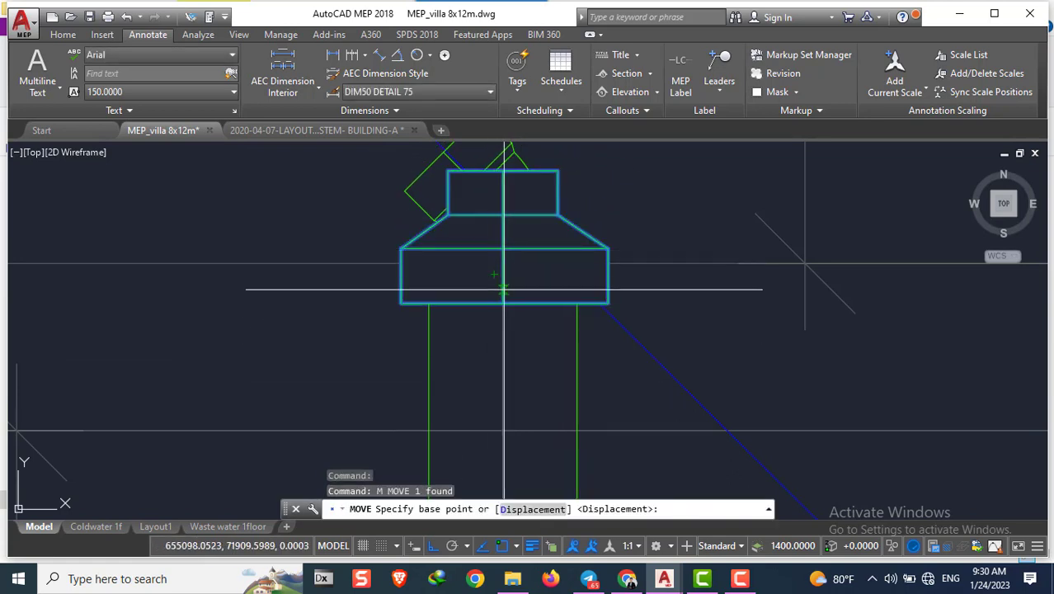
{"action": "left_click", "coordinate": [503, 290]}
{"action": "key", "text": "Escape"}
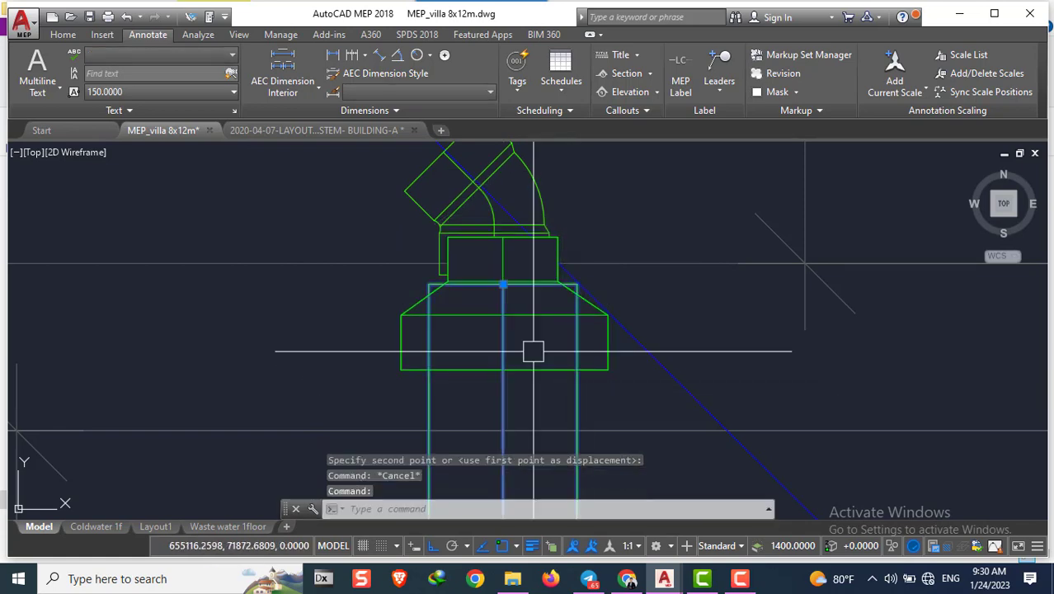
Select the fitting and cancel an accidental grip stretch
{"action": "left_click", "coordinate": [502, 322]}
{"action": "key", "text": "Escape"}
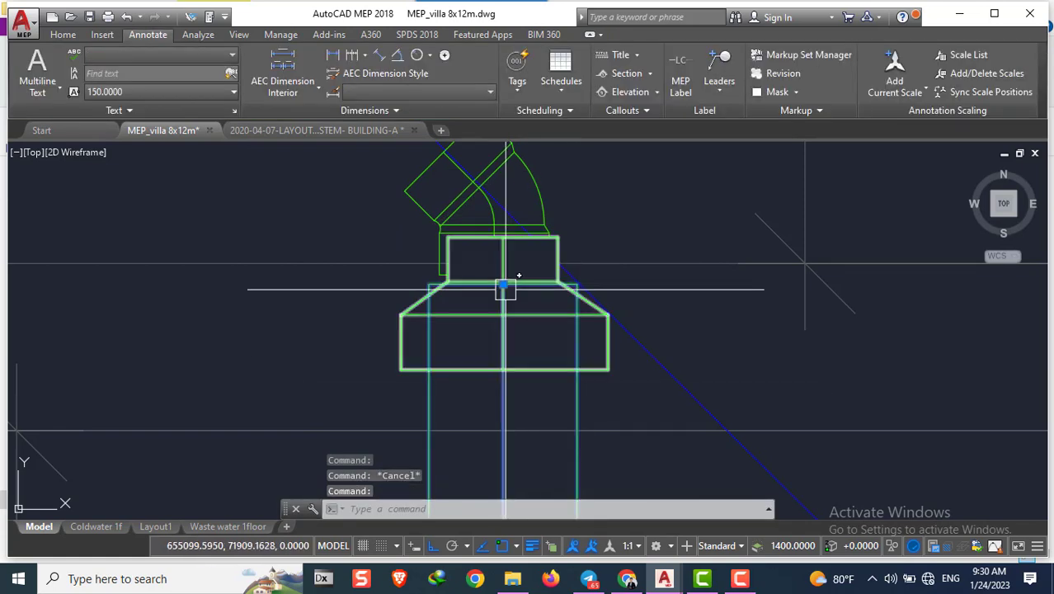
{"action": "left_click", "coordinate": [504, 287]}
{"action": "key", "text": "Escape"}
{"action": "scroll", "coordinate": [487, 330], "scroll_direction": "down", "scroll_amount": 5}
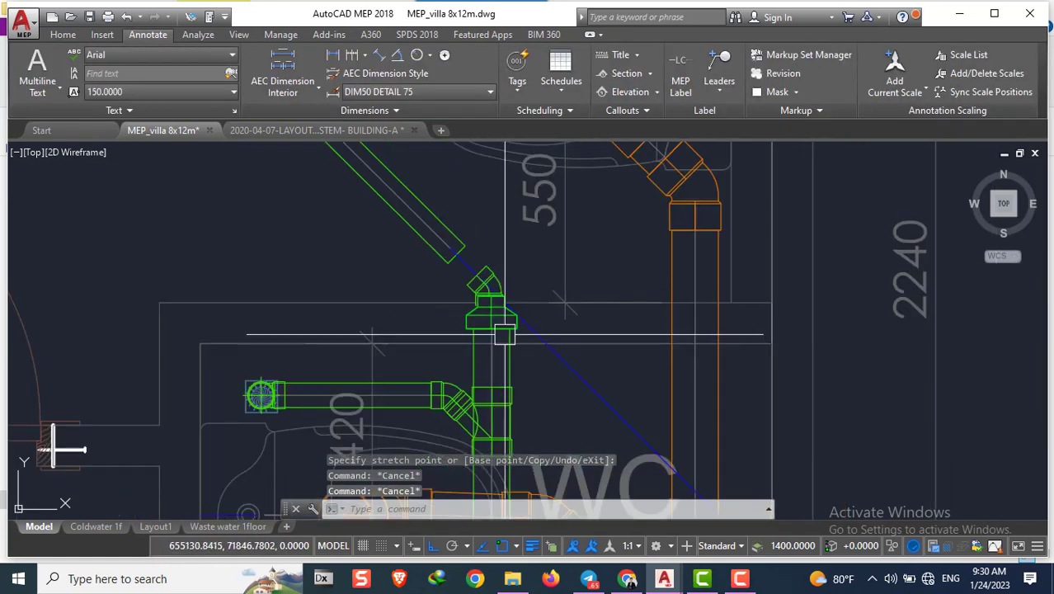
{"action": "scroll", "coordinate": [503, 295], "scroll_direction": "up", "scroll_amount": 5}
Move the reducer onto the top of the vertical waste pipe below the 45° elbow
{"action": "type", "text": "m"}
{"action": "key", "text": "Return"}
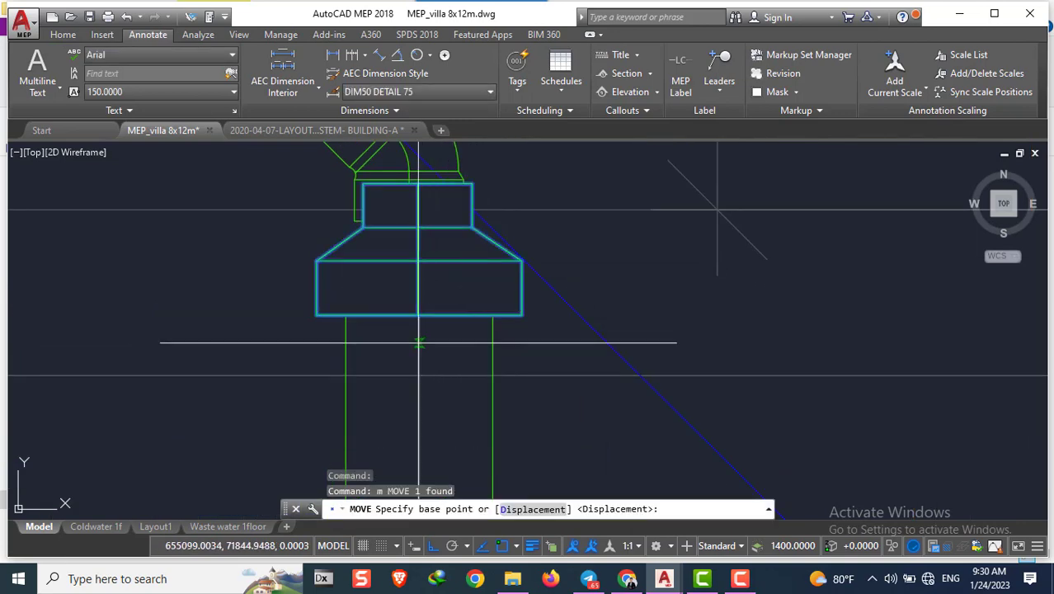
{"action": "left_click", "coordinate": [419, 314]}
{"action": "left_click", "coordinate": [408, 360]}
{"action": "scroll", "coordinate": [407, 361], "scroll_direction": "down", "scroll_amount": 5}
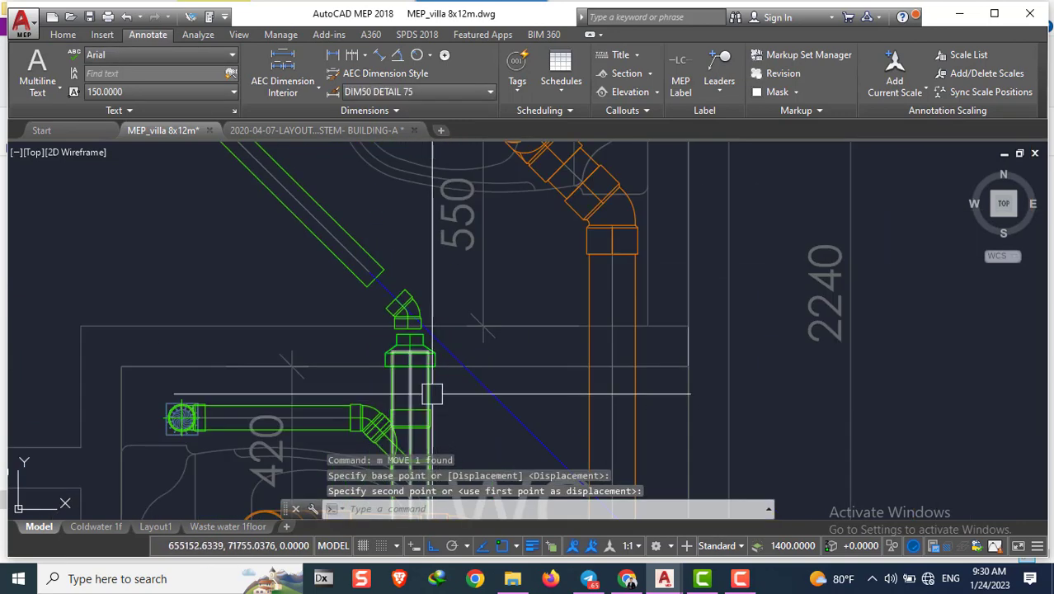
{"action": "key", "text": "Escape"}
{"action": "key", "text": "Escape"}
{"action": "scroll", "coordinate": [355, 261], "scroll_direction": "up", "scroll_amount": 4}
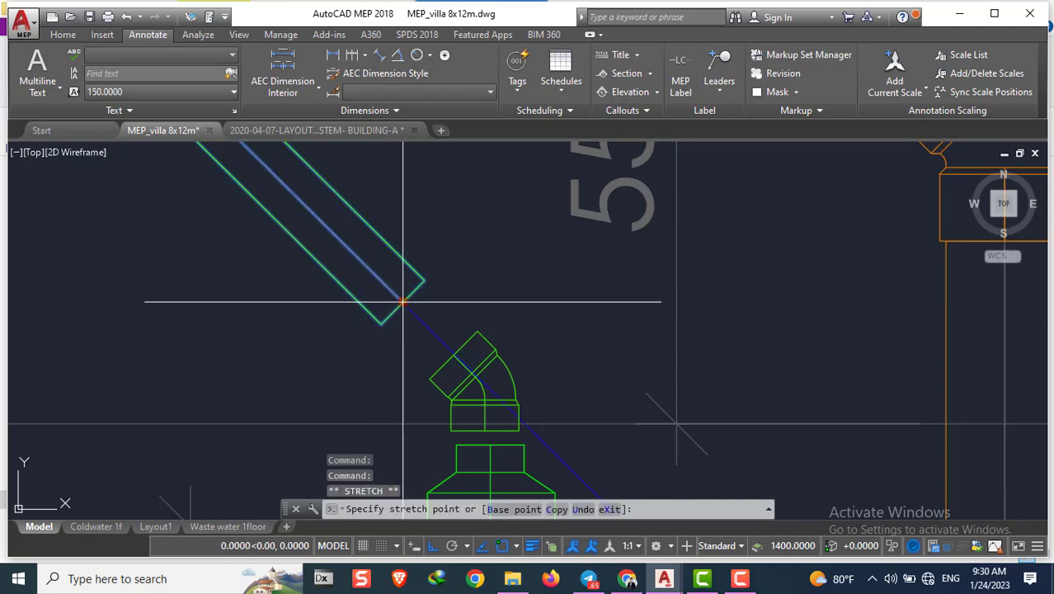
{"action": "key", "text": "Escape"}
{"action": "key", "text": "Escape"}
{"action": "scroll", "coordinate": [495, 334], "scroll_direction": "down", "scroll_amount": 3}
{"action": "scroll", "coordinate": [511, 346], "scroll_direction": "up", "scroll_amount": 3}
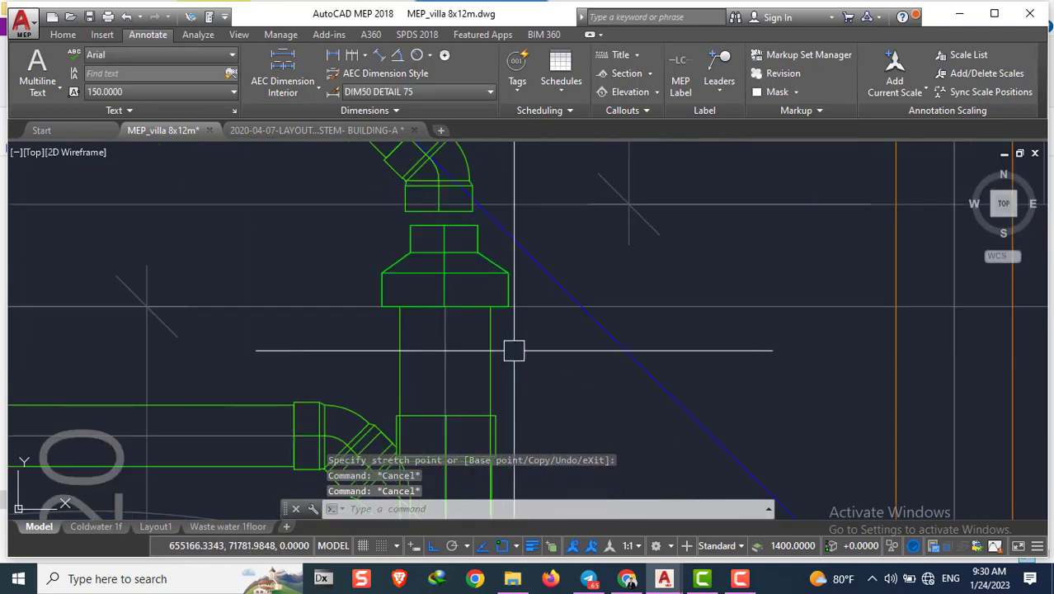
{"action": "scroll", "coordinate": [486, 341], "scroll_direction": "up", "scroll_amount": 2}
{"action": "scroll", "coordinate": [444, 330], "scroll_direction": "down", "scroll_amount": 2}
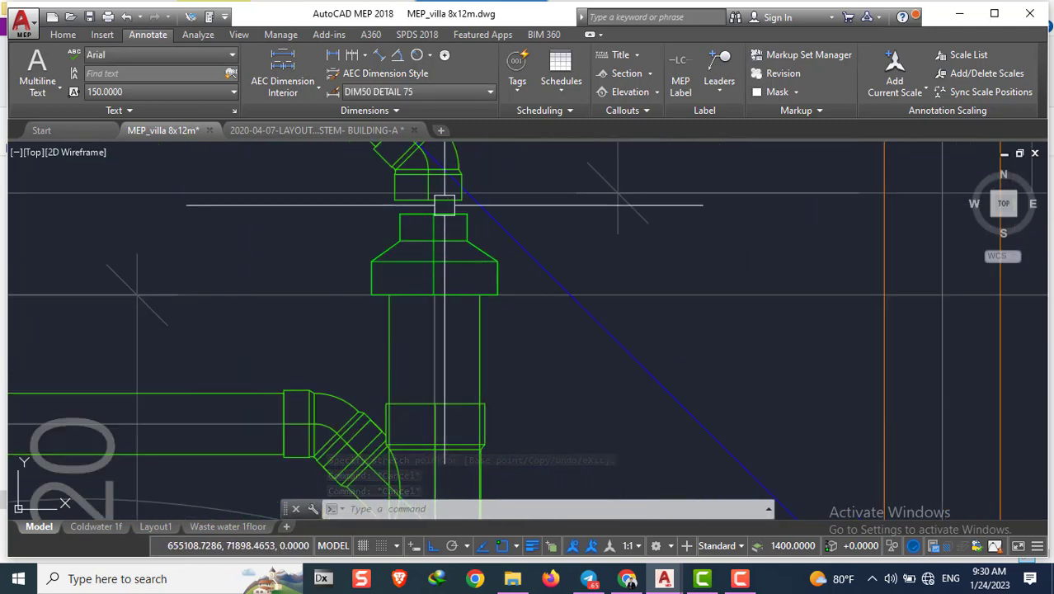
Select the cleanout branch pipe and start copying it
{"action": "left_click", "coordinate": [477, 346]}
{"action": "scroll", "coordinate": [474, 352], "scroll_direction": "down", "scroll_amount": 2}
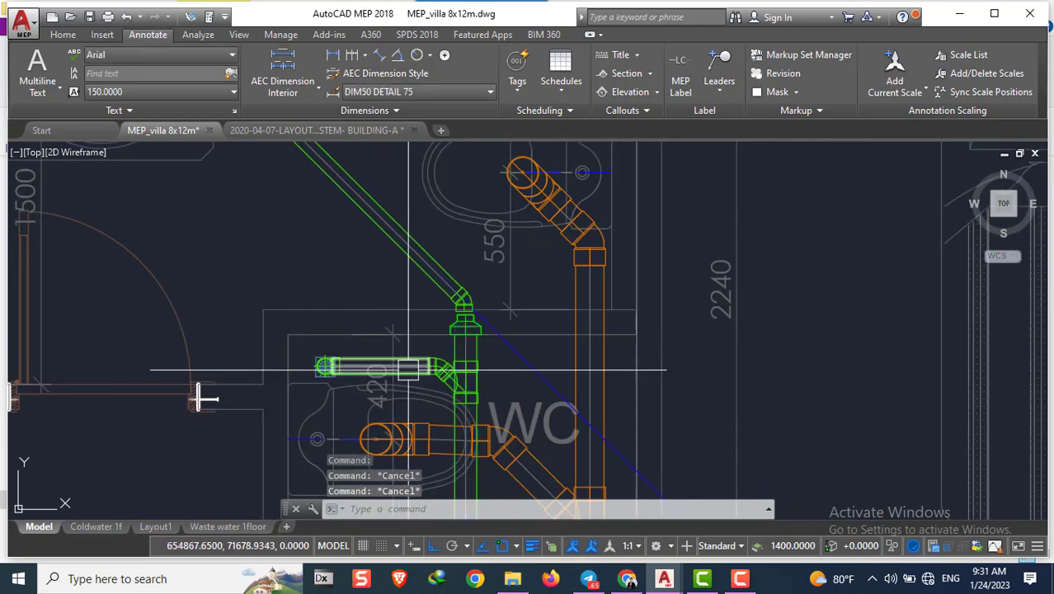
{"action": "type", "text": "c"}
{"action": "scroll", "coordinate": [470, 329], "scroll_direction": "up", "scroll_amount": 2}
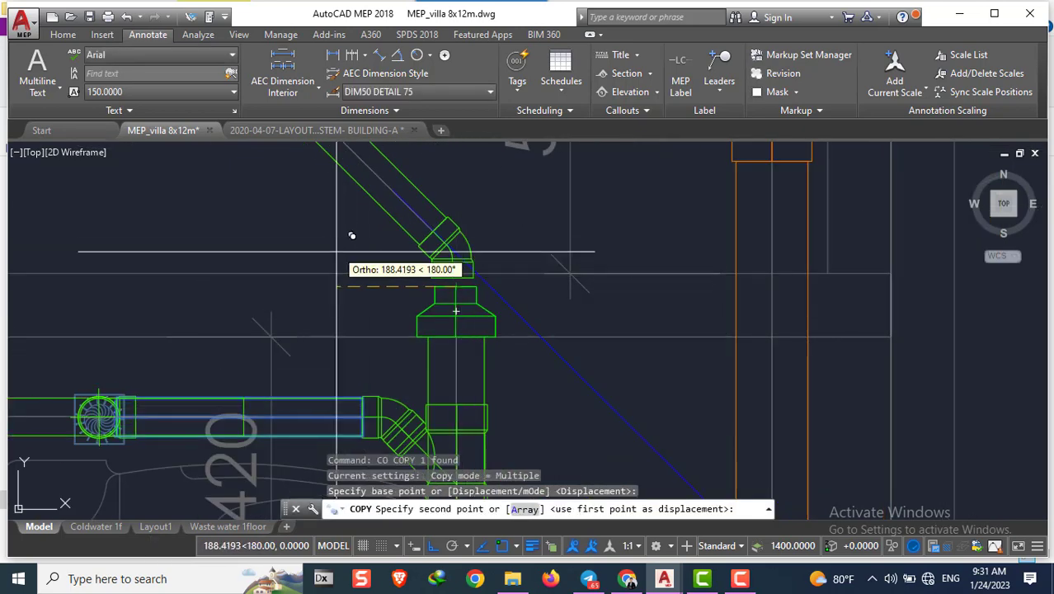
Copy the horizontal branch pipe to sit beside the top riser fitting
{"action": "left_click", "coordinate": [424, 262]}
{"action": "key", "text": "Escape"}
{"action": "type", "text": "c"}
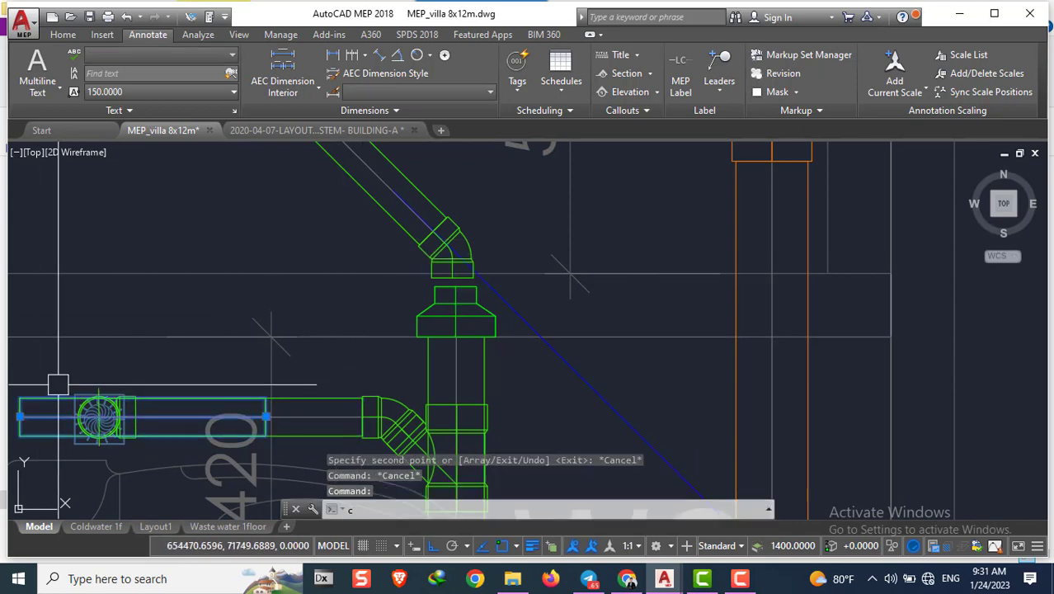
{"action": "type", "text": "o"}
{"action": "key", "text": "Return"}
{"action": "left_click", "coordinate": [26, 416]}
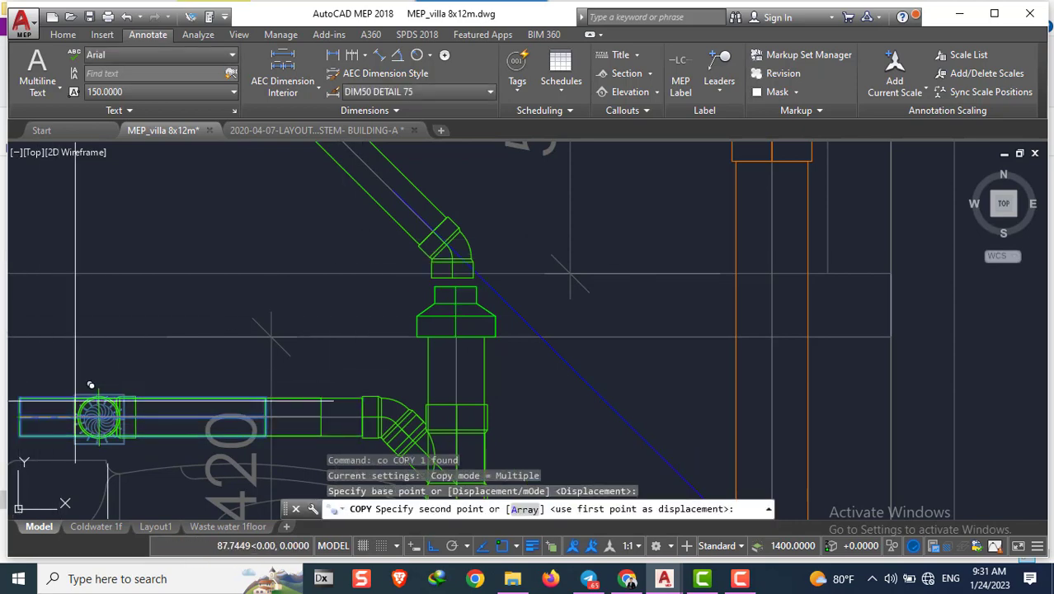
{"action": "left_click", "coordinate": [456, 287]}
{"action": "key", "text": "Escape"}
Try a grip stretch on the copied pipe's end, then cancel it
{"action": "left_click", "coordinate": [695, 307]}
{"action": "left_click", "coordinate": [695, 308]}
{"action": "scroll", "coordinate": [502, 274], "scroll_direction": "up", "scroll_amount": 4}
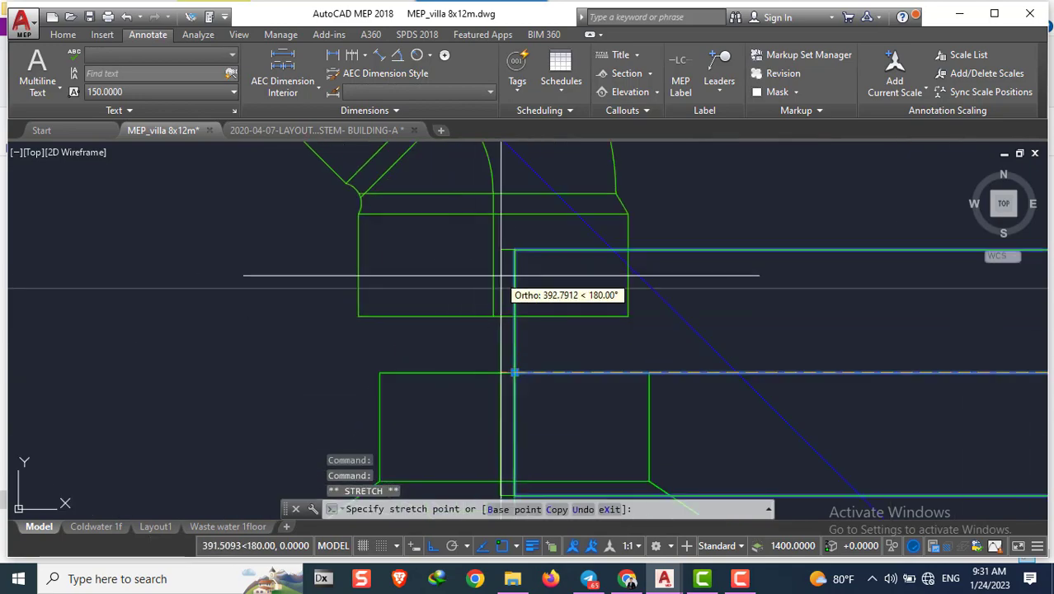
{"action": "scroll", "coordinate": [514, 315], "scroll_direction": "down", "scroll_amount": 2}
{"action": "key", "text": "Escape"}
{"action": "key", "text": "Escape"}
{"action": "scroll", "coordinate": [577, 346], "scroll_direction": "down", "scroll_amount": 4}
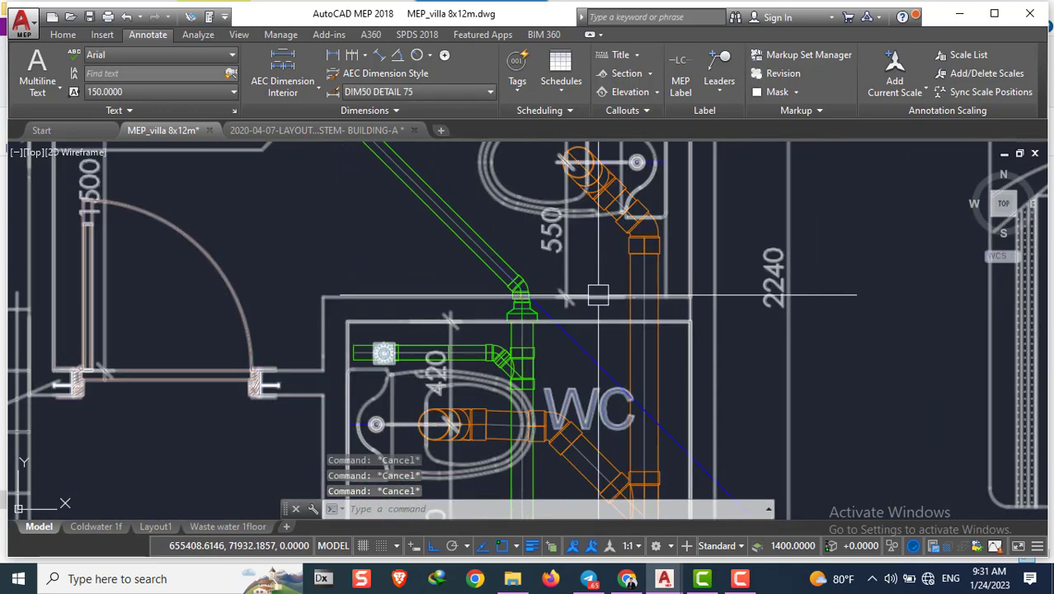
{"action": "scroll", "coordinate": [688, 450], "scroll_direction": "down", "scroll_amount": 5}
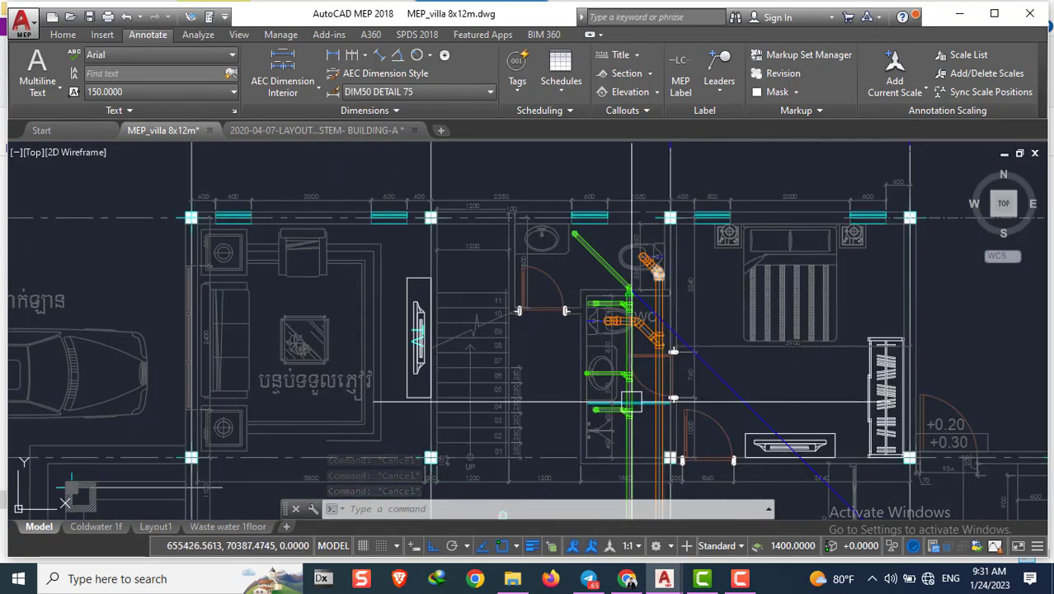
{"action": "scroll", "coordinate": [665, 375], "scroll_direction": "up", "scroll_amount": 3}
Select the horizontal pipe beside the toilet, then clear the selection and reposition the view
{"action": "middle_click_drag", "start_coordinate": [664, 375], "coordinate": [662, 355]}
{"action": "scroll", "coordinate": [607, 330], "scroll_direction": "up", "scroll_amount": 2}
{"action": "scroll", "coordinate": [505, 322], "scroll_direction": "up", "scroll_amount": 2}
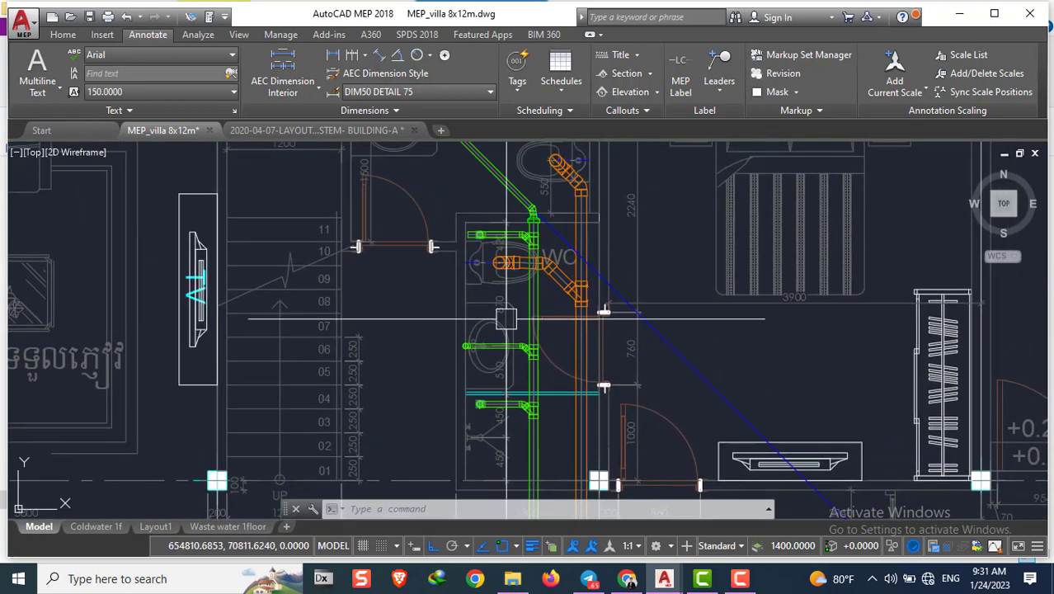
{"action": "scroll", "coordinate": [442, 308], "scroll_direction": "up", "scroll_amount": 3}
{"action": "scroll", "coordinate": [445, 297], "scroll_direction": "up", "scroll_amount": 2}
{"action": "left_click", "coordinate": [459, 268]}
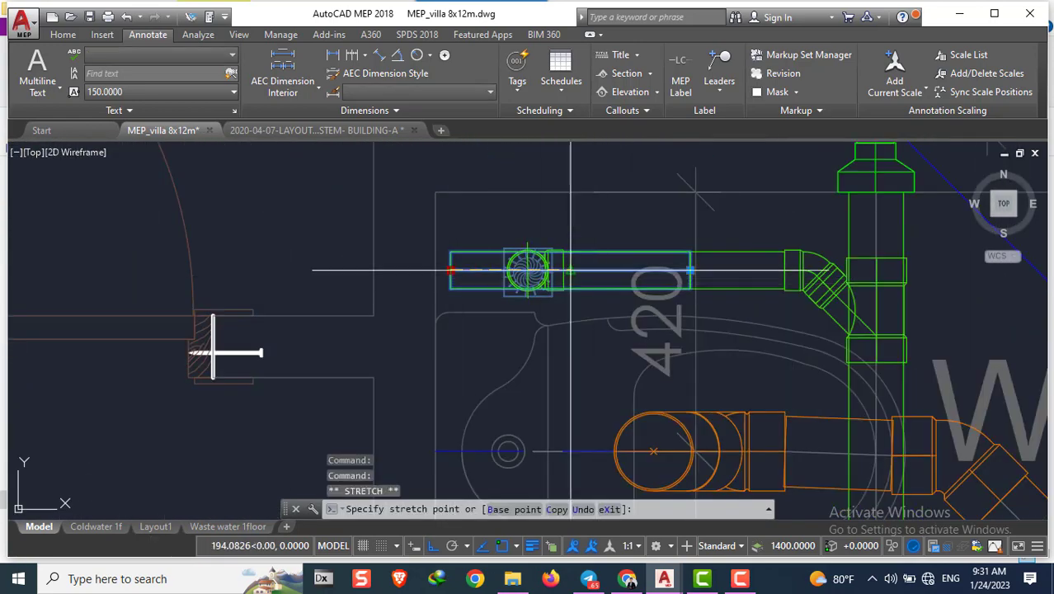
{"action": "scroll", "coordinate": [561, 284], "scroll_direction": "up", "scroll_amount": 1}
{"action": "key", "text": "Escape"}
{"action": "key", "text": "Escape"}
{"action": "key", "text": "Escape"}
{"action": "scroll", "coordinate": [543, 279], "scroll_direction": "down", "scroll_amount": 5}
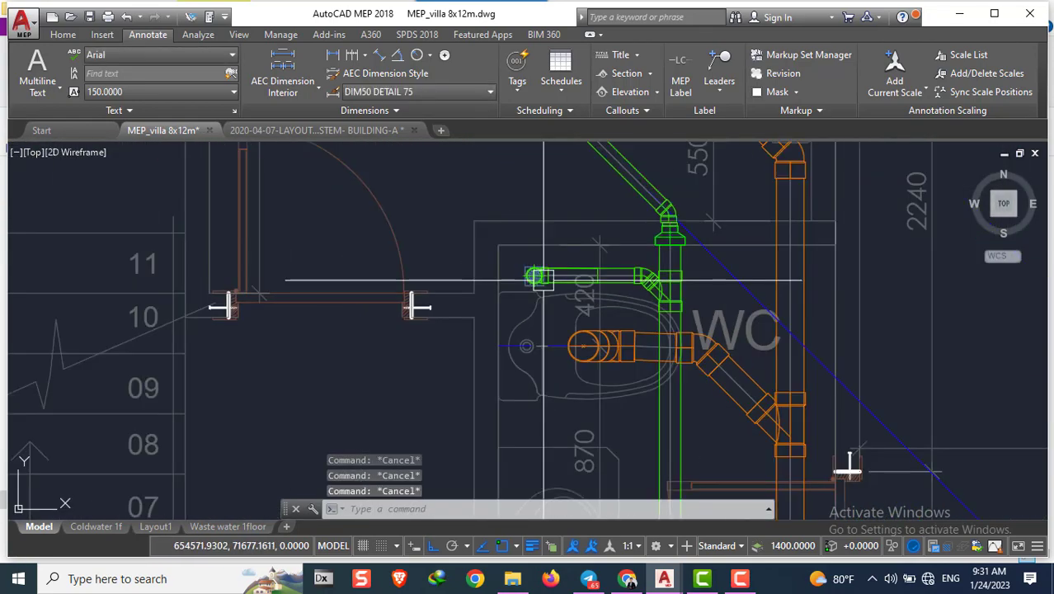
{"action": "scroll", "coordinate": [544, 279], "scroll_direction": "down", "scroll_amount": 4}
{"action": "middle_click_drag", "start_coordinate": [486, 208], "coordinate": [486, 181]}
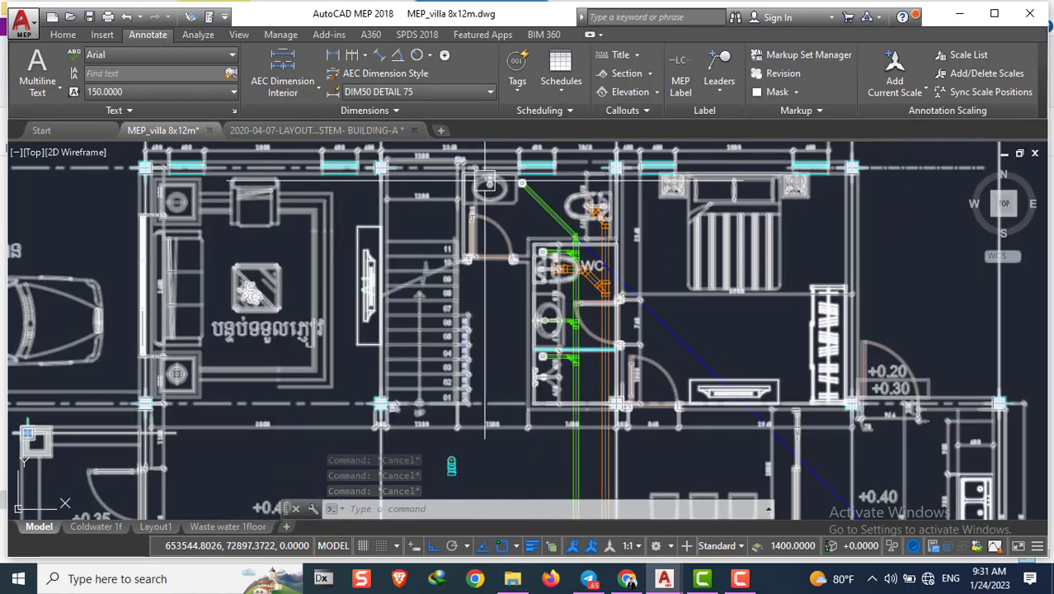
{"action": "scroll", "coordinate": [507, 190], "scroll_direction": "up", "scroll_amount": 1}
{"action": "scroll", "coordinate": [532, 197], "scroll_direction": "up", "scroll_amount": 1}
{"action": "scroll", "coordinate": [553, 206], "scroll_direction": "up", "scroll_amount": 1}
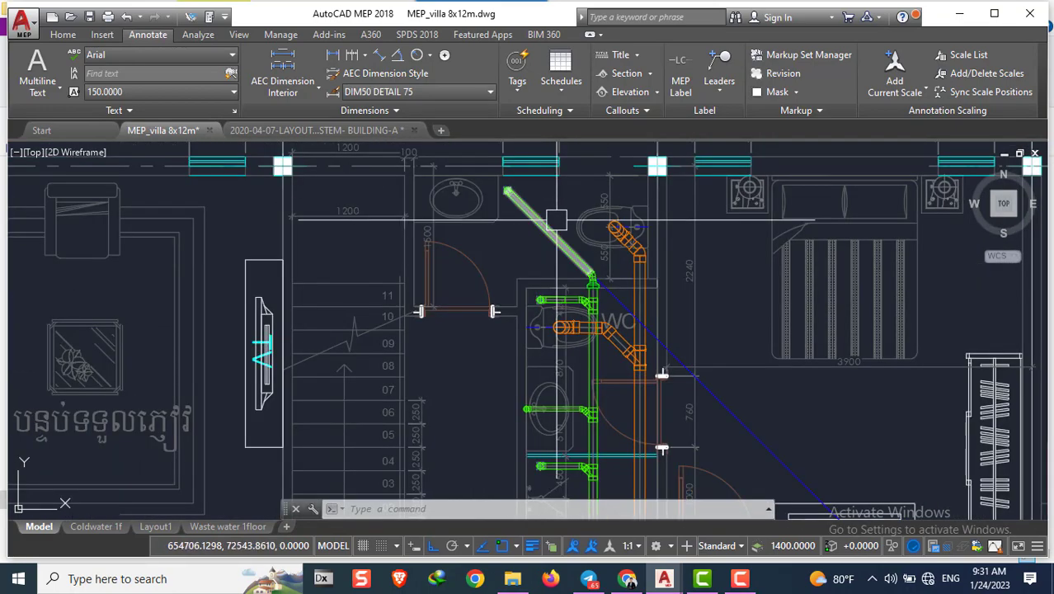
{"action": "scroll", "coordinate": [556, 220], "scroll_direction": "down", "scroll_amount": 3}
{"action": "scroll", "coordinate": [557, 220], "scroll_direction": "down", "scroll_amount": 3}
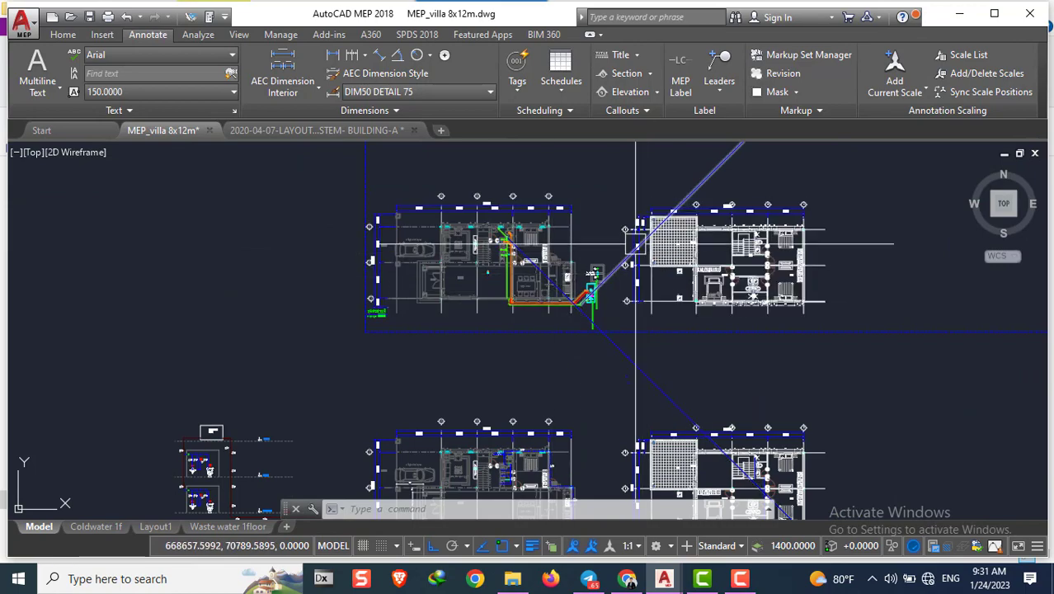
{"action": "scroll", "coordinate": [809, 392], "scroll_direction": "down", "scroll_amount": 2}
{"action": "scroll", "coordinate": [809, 393], "scroll_direction": "up", "scroll_amount": 5}
{"action": "scroll", "coordinate": [703, 225], "scroll_direction": "up", "scroll_amount": 2}
{"action": "scroll", "coordinate": [703, 225], "scroll_direction": "up", "scroll_amount": 2}
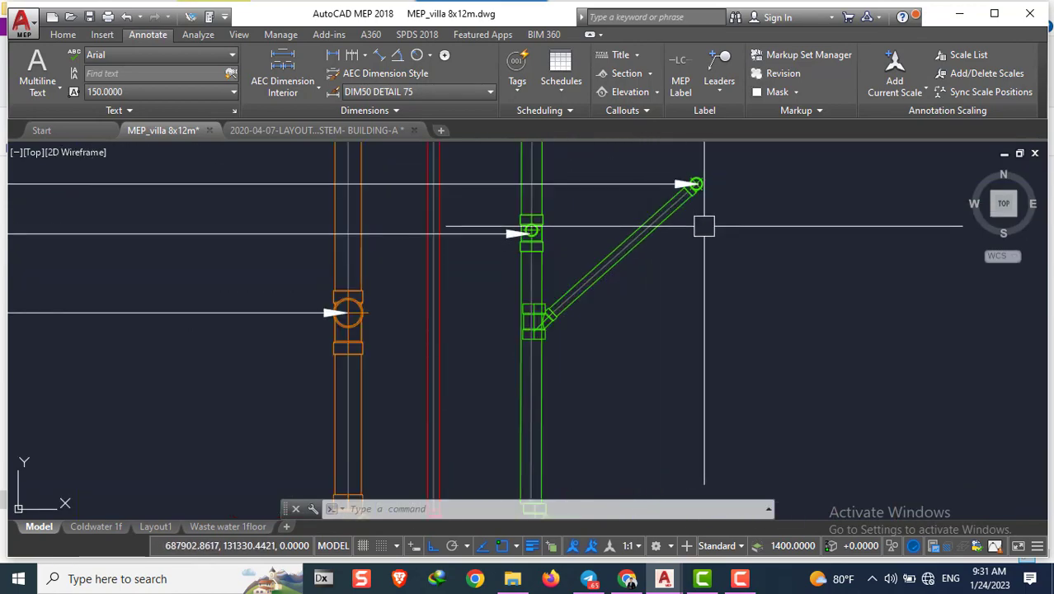
{"action": "scroll", "coordinate": [730, 256], "scroll_direction": "down", "scroll_amount": 2}
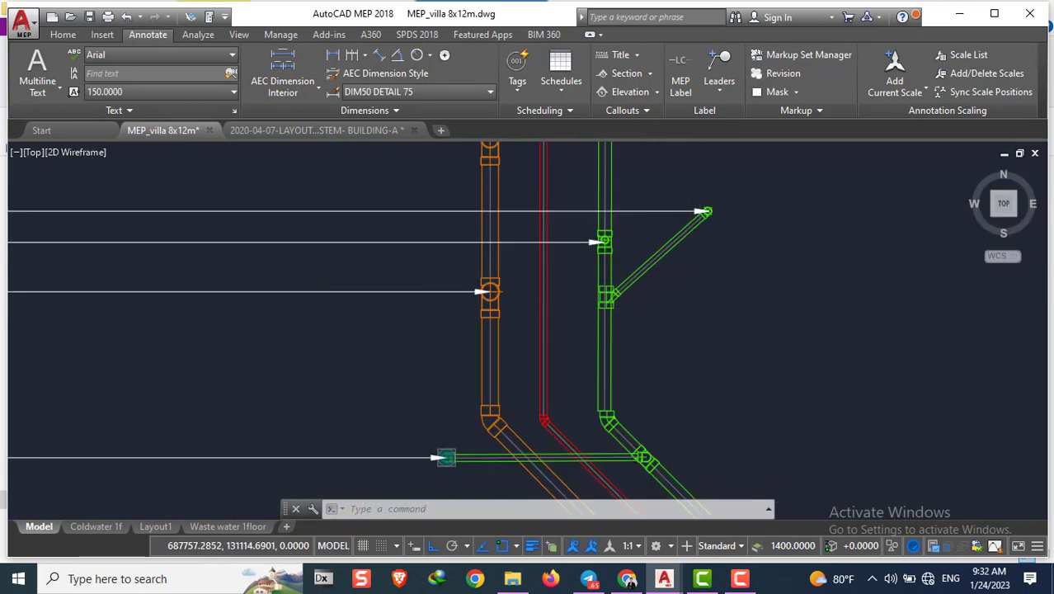
{"action": "scroll", "coordinate": [668, 426], "scroll_direction": "up", "scroll_amount": 3}
{"action": "scroll", "coordinate": [700, 354], "scroll_direction": "down", "scroll_amount": 3}
{"action": "scroll", "coordinate": [671, 299], "scroll_direction": "up", "scroll_amount": 3}
{"action": "left_click", "coordinate": [670, 298]}
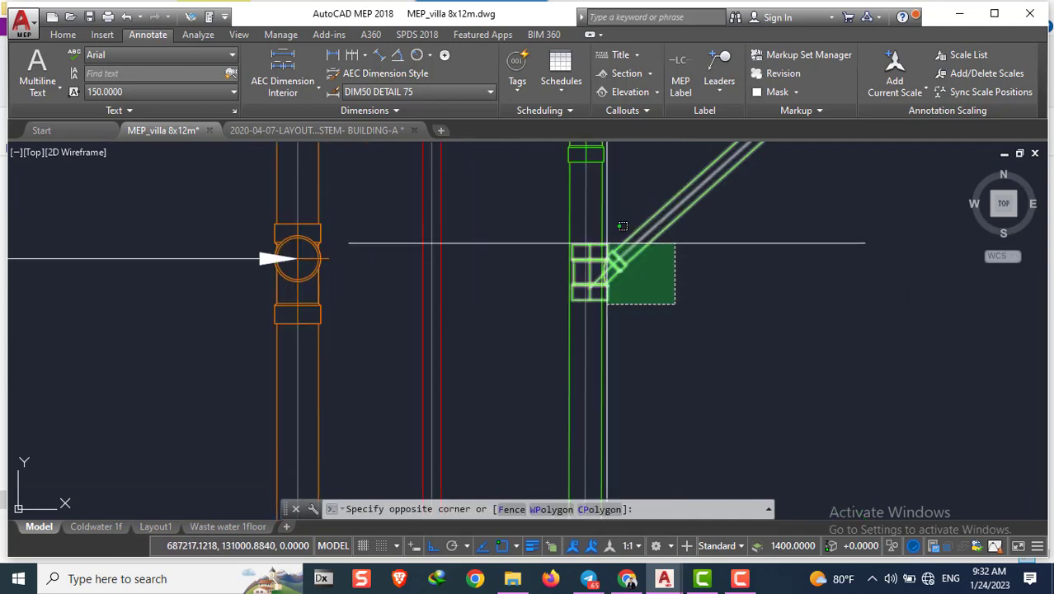
{"action": "left_click", "coordinate": [615, 228]}
{"action": "scroll", "coordinate": [681, 235], "scroll_direction": "down", "scroll_amount": 2}
{"action": "scroll", "coordinate": [681, 235], "scroll_direction": "up", "scroll_amount": 2}
{"action": "scroll", "coordinate": [680, 227], "scroll_direction": "down", "scroll_amount": 2}
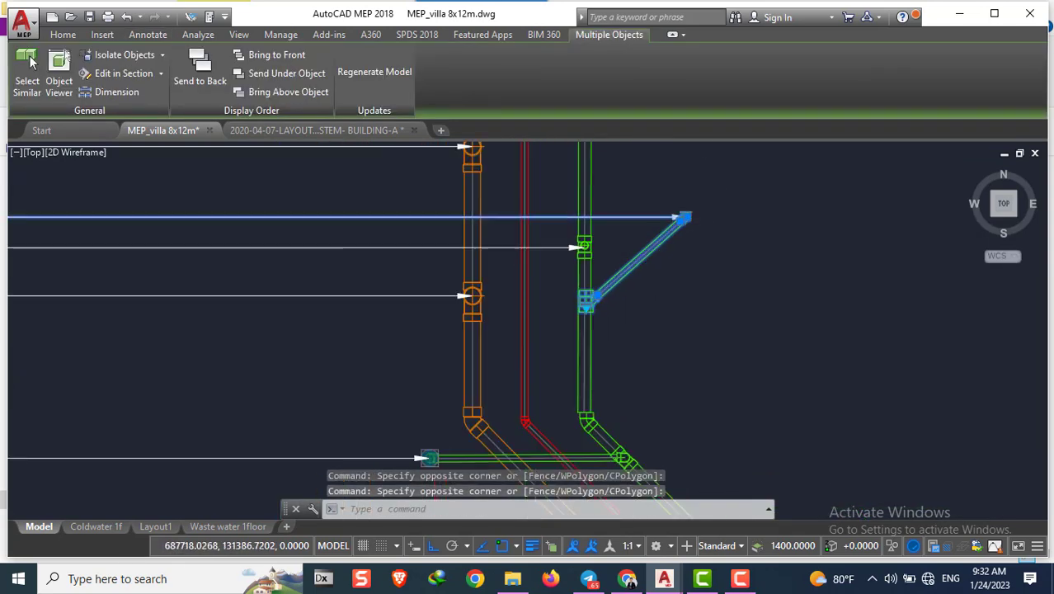
{"action": "scroll", "coordinate": [578, 231], "scroll_direction": "down", "scroll_amount": 2}
{"action": "type", "text": "co"}
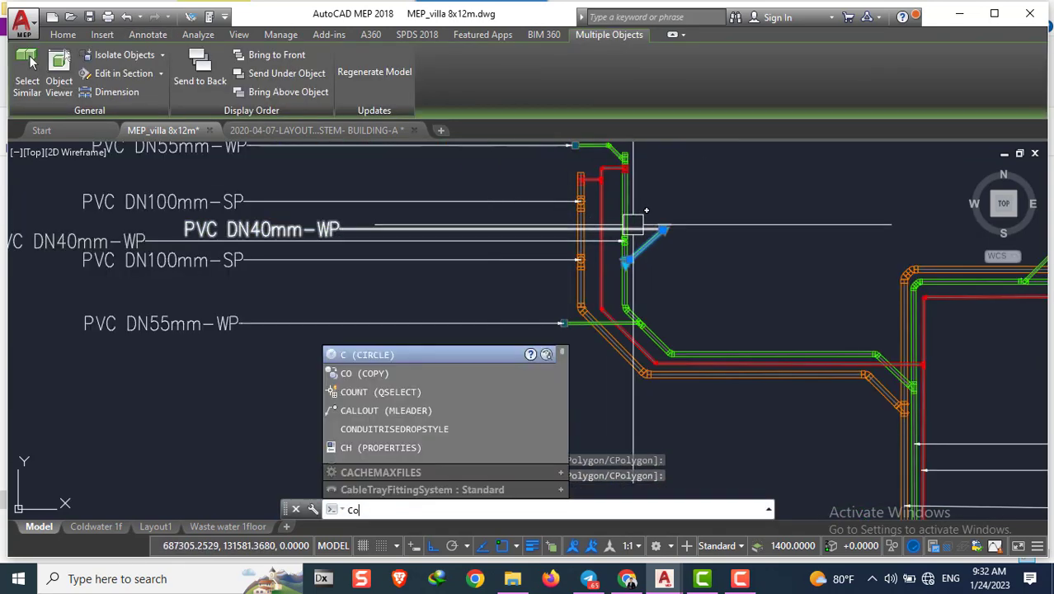
{"action": "key", "text": "Return"}
{"action": "scroll", "coordinate": [470, 247], "scroll_direction": "down", "scroll_amount": 4}
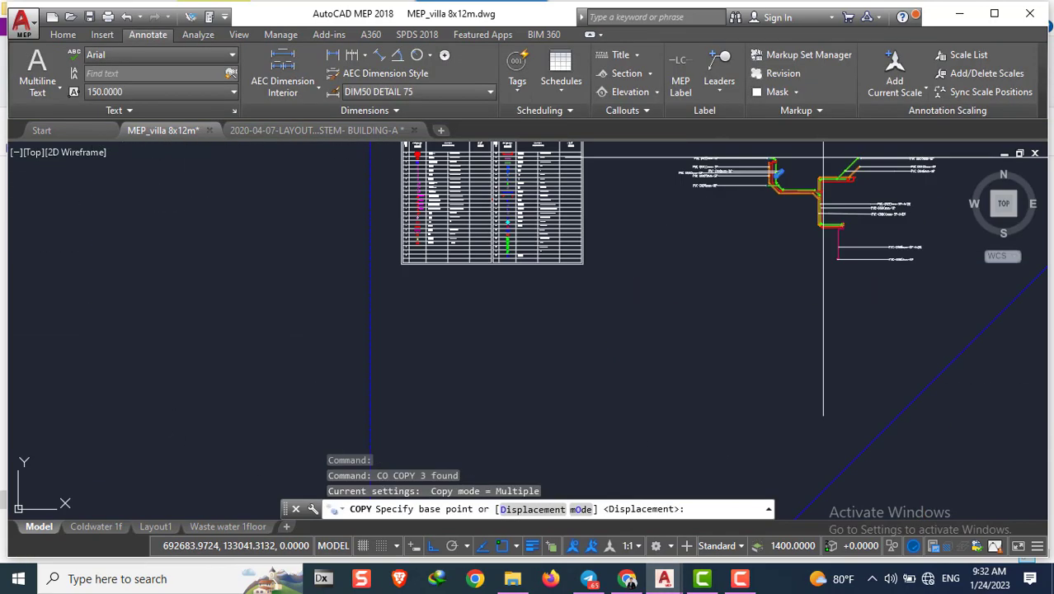
{"action": "scroll", "coordinate": [742, 239], "scroll_direction": "up", "scroll_amount": 3}
{"action": "scroll", "coordinate": [586, 335], "scroll_direction": "up", "scroll_amount": 3}
{"action": "scroll", "coordinate": [586, 335], "scroll_direction": "up", "scroll_amount": 1}
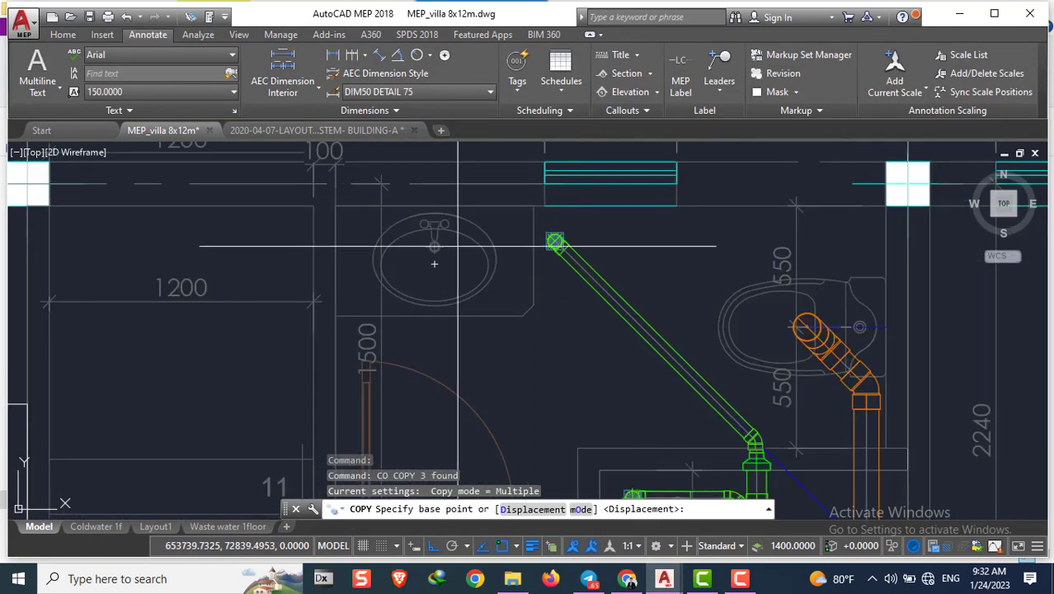
{"action": "key", "text": "ctrl+v"}
{"action": "scroll", "coordinate": [552, 332], "scroll_direction": "down", "scroll_amount": 3}
{"action": "key", "text": "Escape"}
{"action": "key", "text": "Escape"}
{"action": "key", "text": "Escape"}
Copy the riser's wye fitting onto the diagonal waste pipe
{"action": "scroll", "coordinate": [553, 332], "scroll_direction": "up", "scroll_amount": 5}
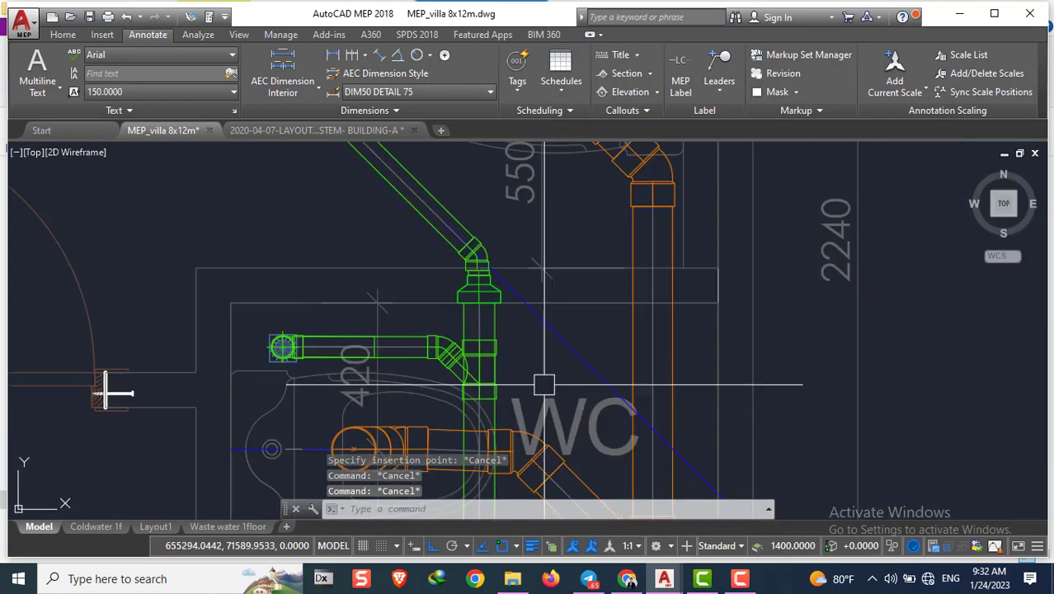
{"action": "scroll", "coordinate": [453, 478], "scroll_direction": "up", "scroll_amount": 2}
{"action": "left_click", "coordinate": [485, 338]}
{"action": "type", "text": "co"}
{"action": "key", "text": "Return"}
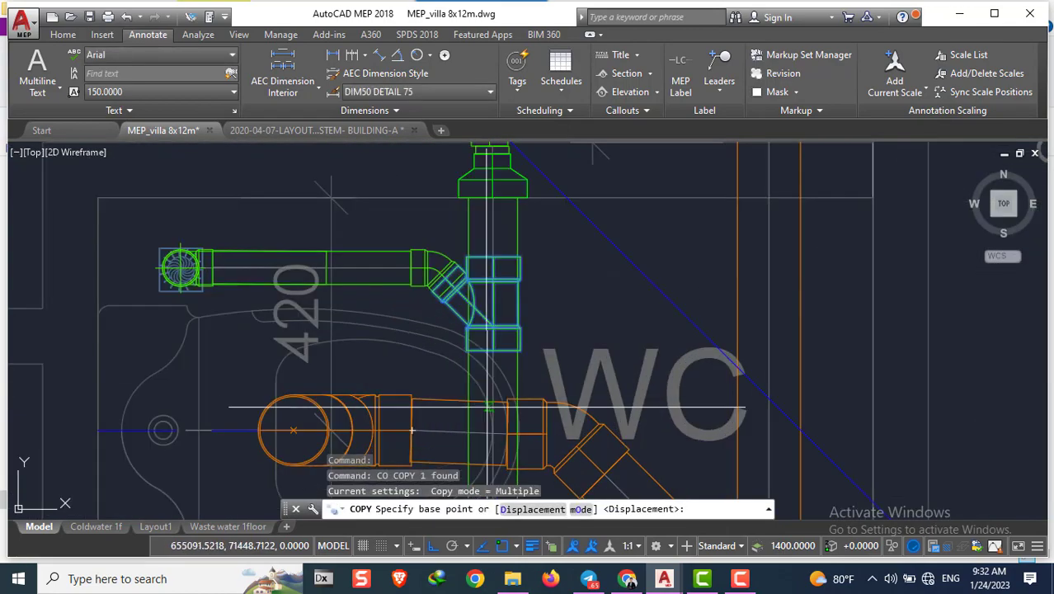
{"action": "left_click", "coordinate": [493, 349]}
{"action": "scroll", "coordinate": [493, 350], "scroll_direction": "down", "scroll_amount": 3}
{"action": "scroll", "coordinate": [462, 288], "scroll_direction": "up", "scroll_amount": 3}
{"action": "left_click", "coordinate": [561, 277]}
{"action": "key", "text": "Escape"}
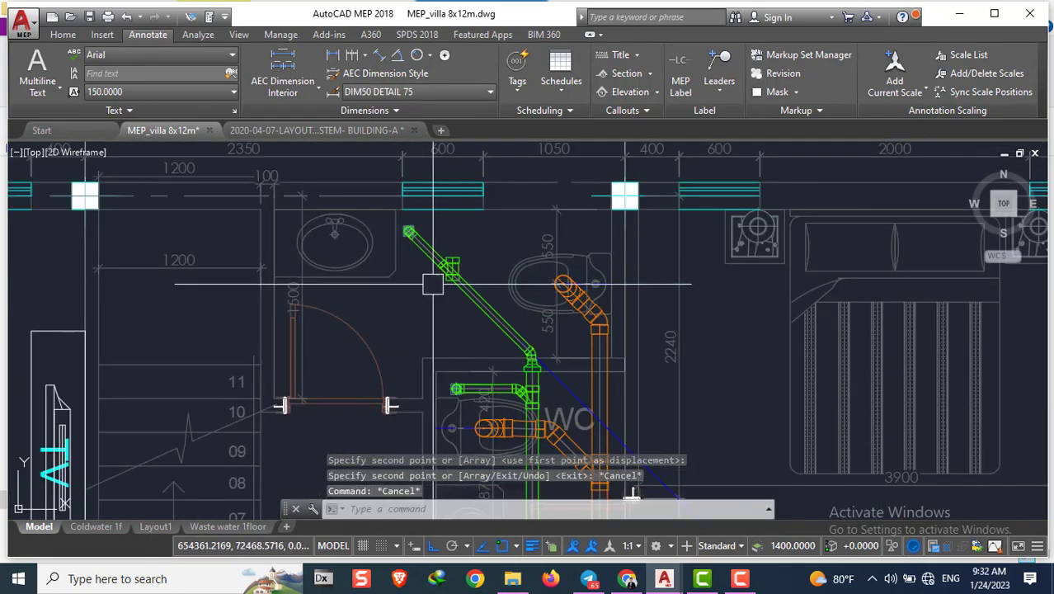
Attempt to rotate the newly placed wye, then abandon the rotation
{"action": "type", "text": "e"}
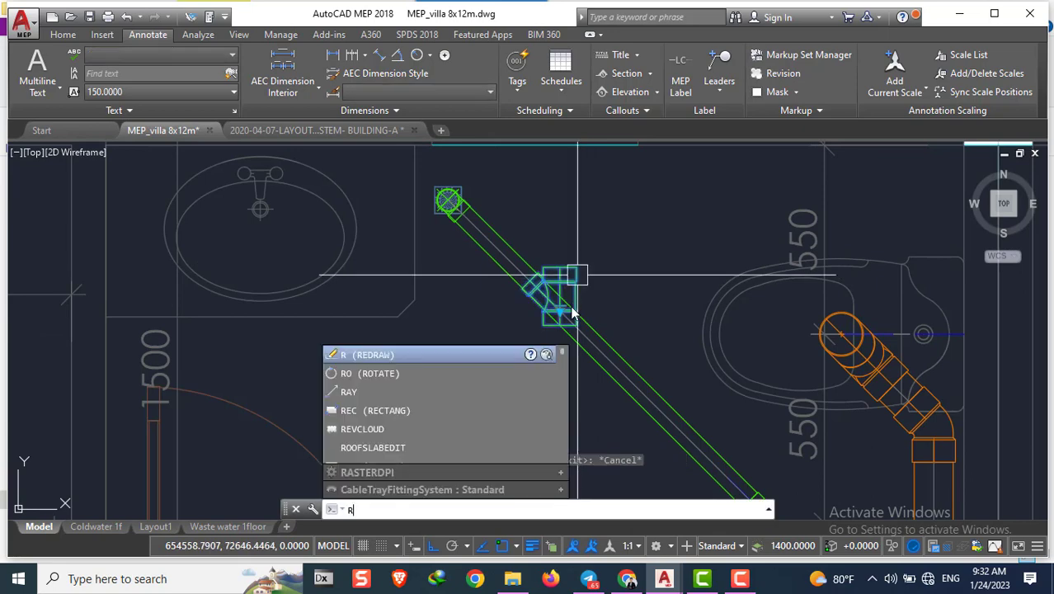
{"action": "key", "text": "Escape"}
{"action": "scroll", "coordinate": [582, 243], "scroll_direction": "down", "scroll_amount": 3}
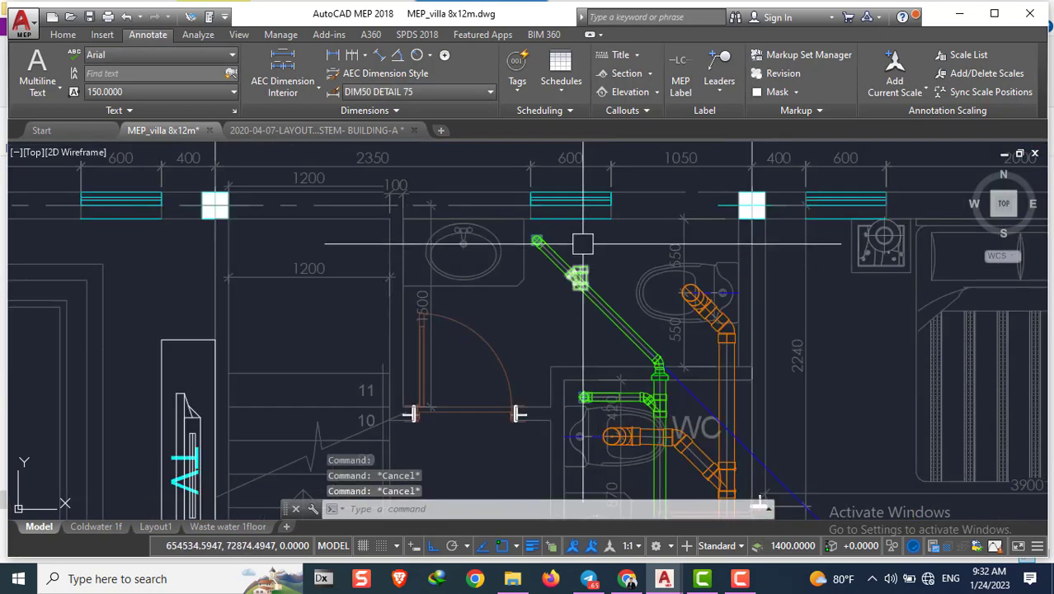
{"action": "scroll", "coordinate": [578, 263], "scroll_direction": "up", "scroll_amount": 3}
{"action": "left_click", "coordinate": [582, 294]}
{"action": "type", "text": "ro"}
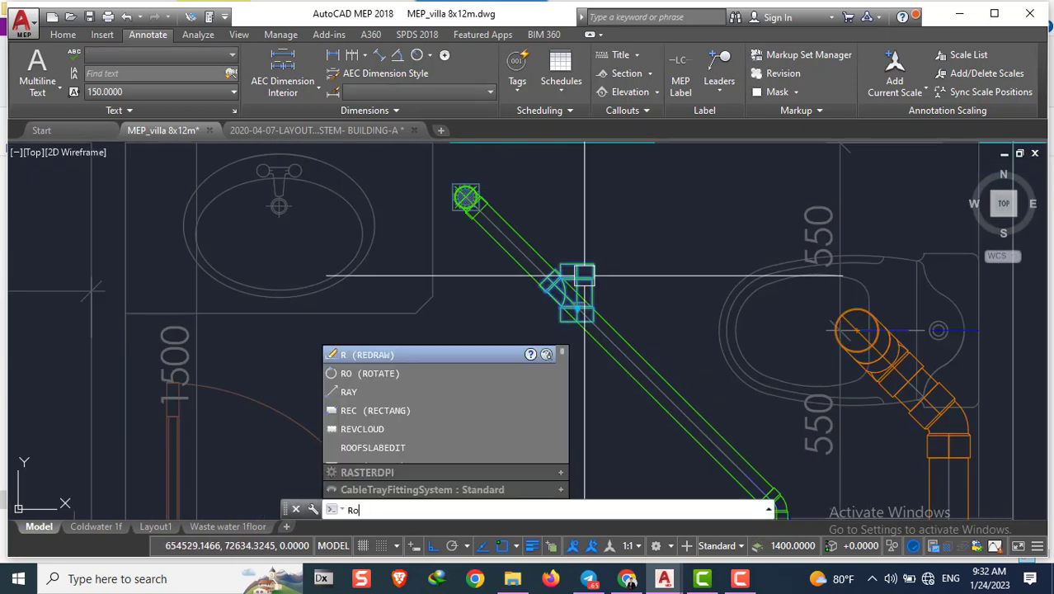
{"action": "key", "text": "Return"}
{"action": "left_click", "coordinate": [578, 265]}
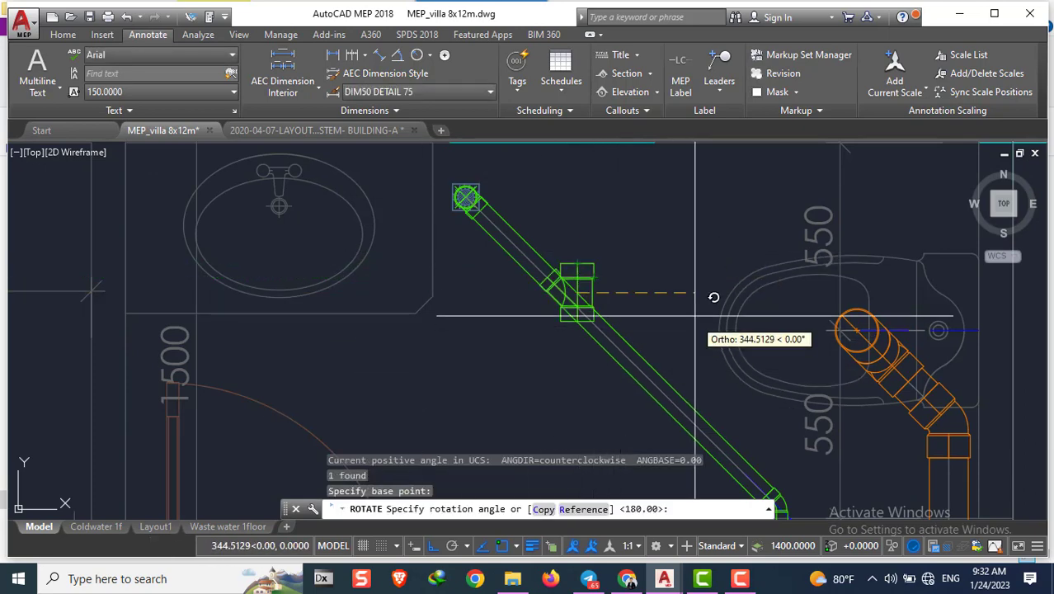
{"action": "key", "text": "Escape"}
{"action": "key", "text": "Escape"}
{"action": "scroll", "coordinate": [695, 271], "scroll_direction": "down", "scroll_amount": 3}
{"action": "scroll", "coordinate": [260, 355], "scroll_direction": "down", "scroll_amount": 2}
{"action": "scroll", "coordinate": [422, 337], "scroll_direction": "up", "scroll_amount": 5}
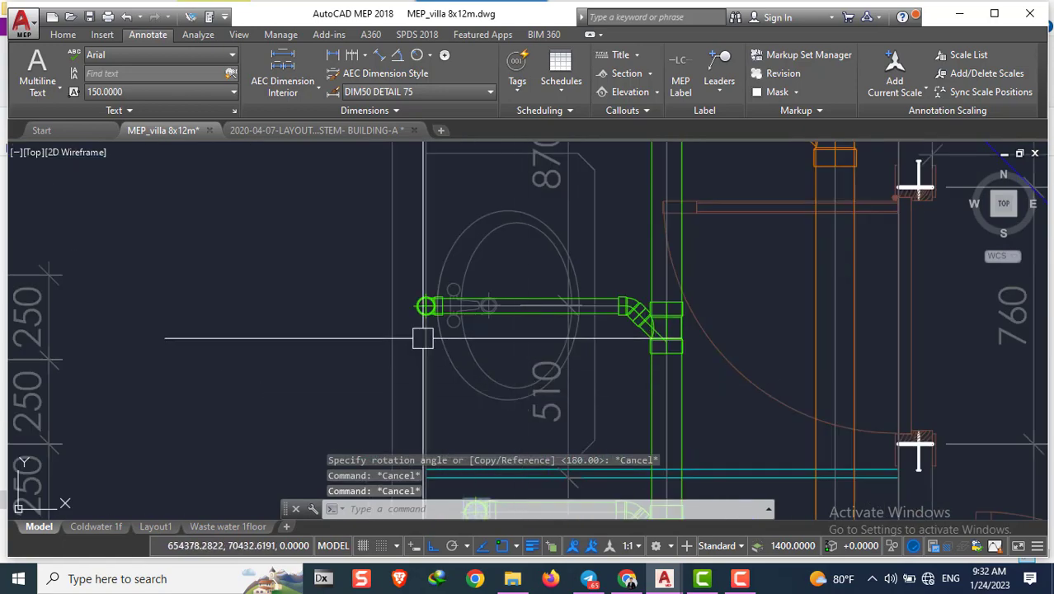
{"action": "scroll", "coordinate": [422, 337], "scroll_direction": "up", "scroll_amount": 5}
Copy the horizontal branch pipe and its fitting to the washbasin
{"action": "left_click", "coordinate": [775, 277]}
{"action": "left_click", "coordinate": [394, 276]}
{"action": "scroll", "coordinate": [394, 276], "scroll_direction": "down", "scroll_amount": 5}
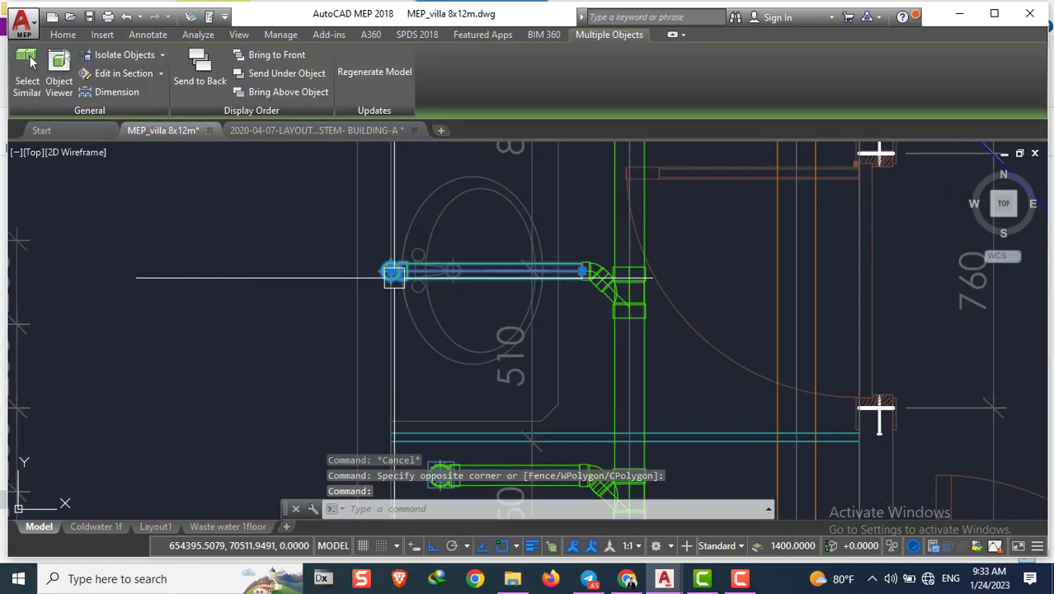
{"action": "type", "text": "co"}
{"action": "key", "text": "Return"}
{"action": "scroll", "coordinate": [394, 276], "scroll_direction": "up", "scroll_amount": 3}
{"action": "left_click", "coordinate": [451, 258]}
{"action": "scroll", "coordinate": [450, 258], "scroll_direction": "down", "scroll_amount": 4}
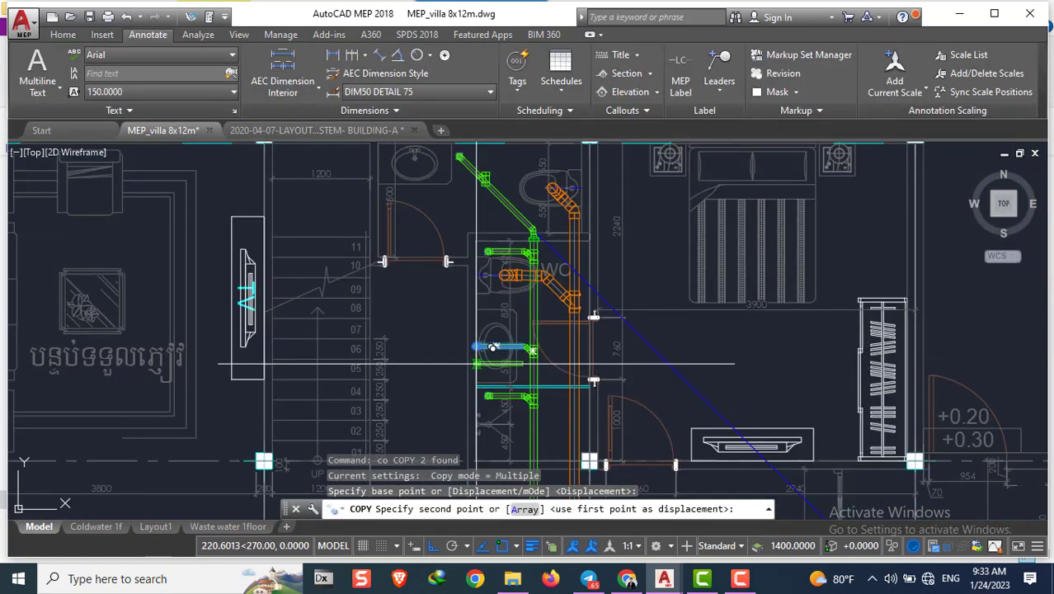
{"action": "scroll", "coordinate": [493, 347], "scroll_direction": "down", "scroll_amount": 3}
{"action": "scroll", "coordinate": [502, 266], "scroll_direction": "up", "scroll_amount": 5}
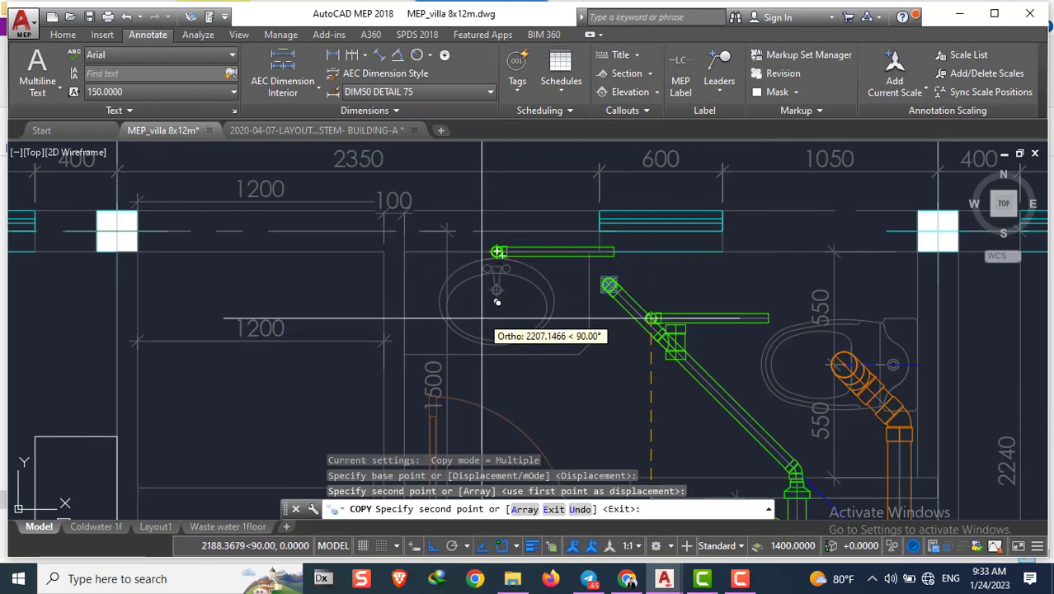
{"action": "left_click", "coordinate": [498, 252]}
{"action": "key", "text": "Escape"}
Rotate the copied branch pipe about its end so it runs vertical
{"action": "scroll", "coordinate": [523, 266], "scroll_direction": "up", "scroll_amount": 2}
{"action": "scroll", "coordinate": [511, 247], "scroll_direction": "up", "scroll_amount": 2}
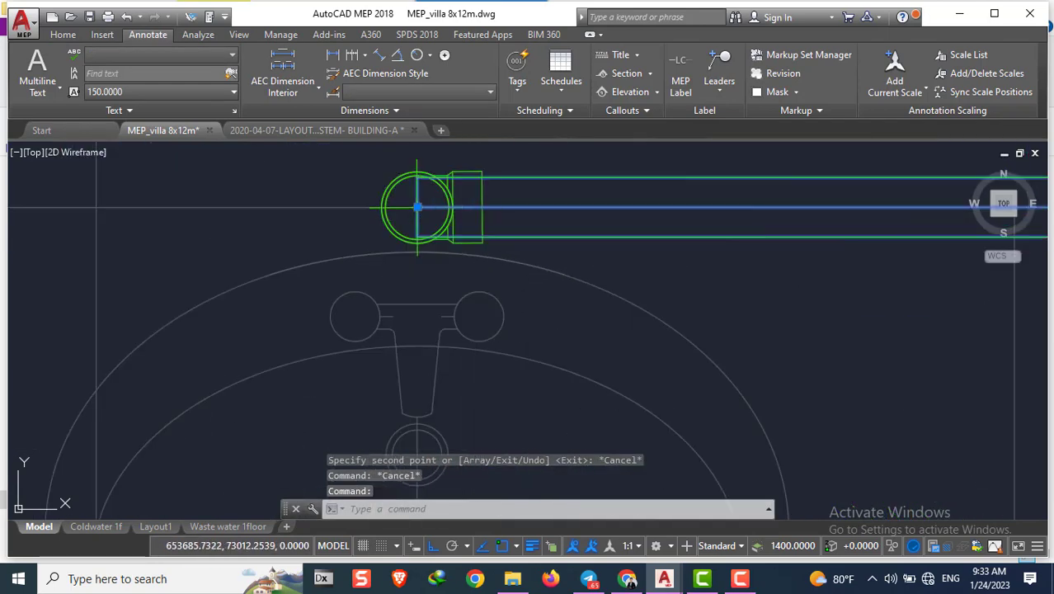
{"action": "left_click", "coordinate": [477, 229]}
{"action": "type", "text": "ro"}
{"action": "key", "text": "Return"}
{"action": "left_click", "coordinate": [417, 206]}
{"action": "scroll", "coordinate": [416, 206], "scroll_direction": "down", "scroll_amount": 3}
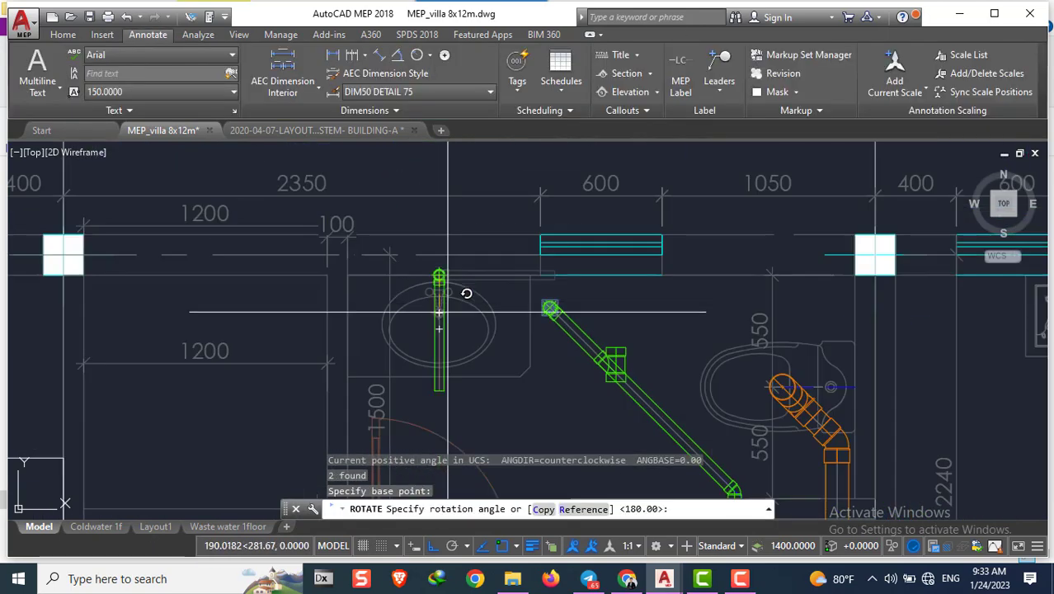
{"action": "key", "text": "Escape"}
{"action": "scroll", "coordinate": [504, 365], "scroll_direction": "down", "scroll_amount": 3}
{"action": "scroll", "coordinate": [519, 363], "scroll_direction": "down", "scroll_amount": 2}
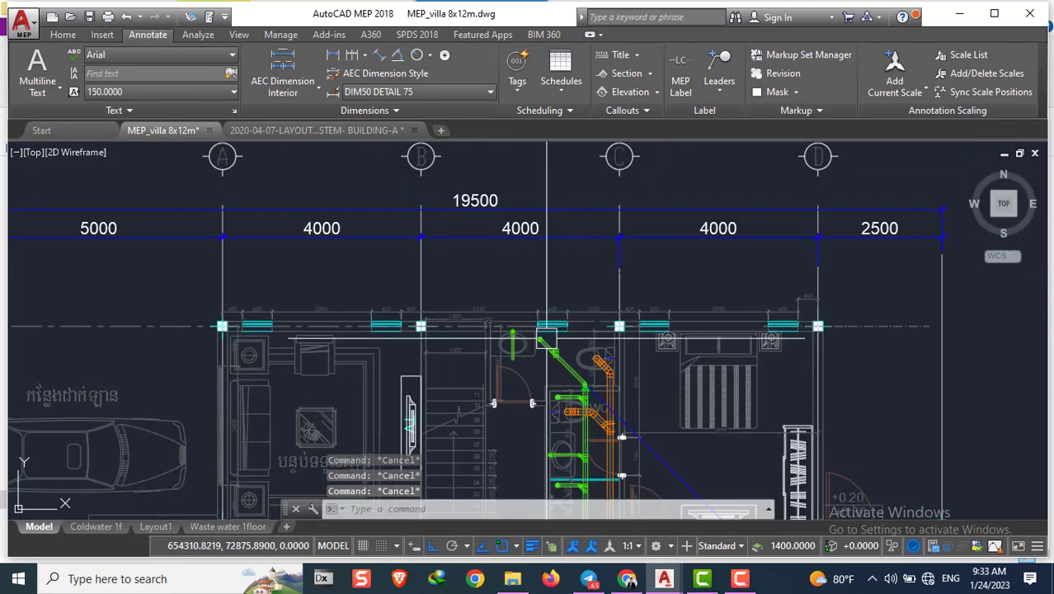
{"action": "scroll", "coordinate": [546, 369], "scroll_direction": "up", "scroll_amount": 3}
{"action": "scroll", "coordinate": [531, 334], "scroll_direction": "up", "scroll_amount": 1}
{"action": "scroll", "coordinate": [530, 334], "scroll_direction": "down", "scroll_amount": 2}
Move the wye fitting left off the diagonal pipe
{"action": "middle_click_drag", "start_coordinate": [530, 334], "coordinate": [595, 372]}
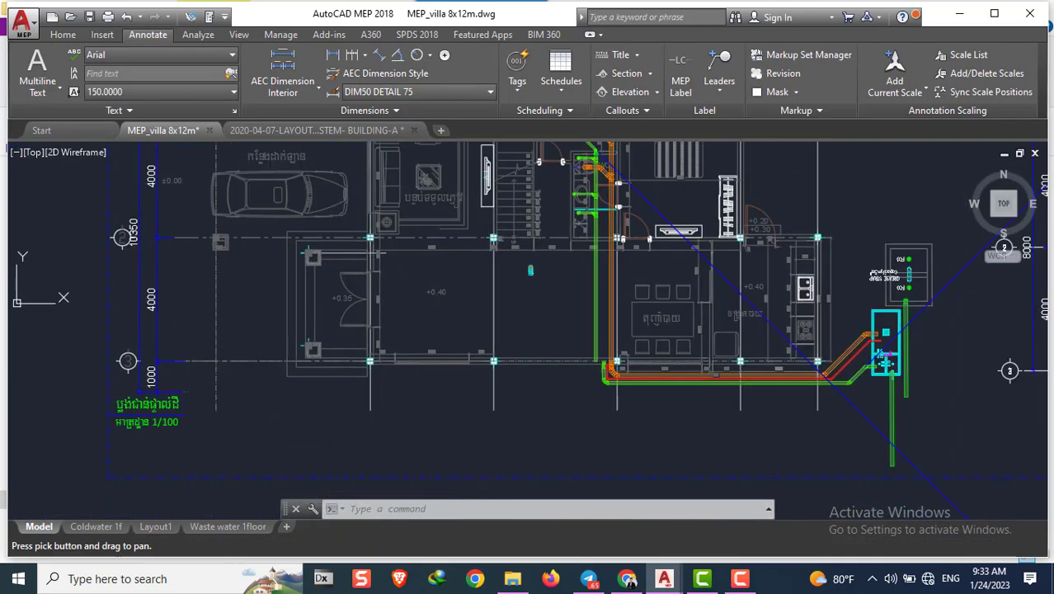
{"action": "scroll", "coordinate": [595, 372], "scroll_direction": "up", "scroll_amount": 3}
{"action": "scroll", "coordinate": [614, 401], "scroll_direction": "up", "scroll_amount": 2}
{"action": "scroll", "coordinate": [678, 241], "scroll_direction": "down", "scroll_amount": 5}
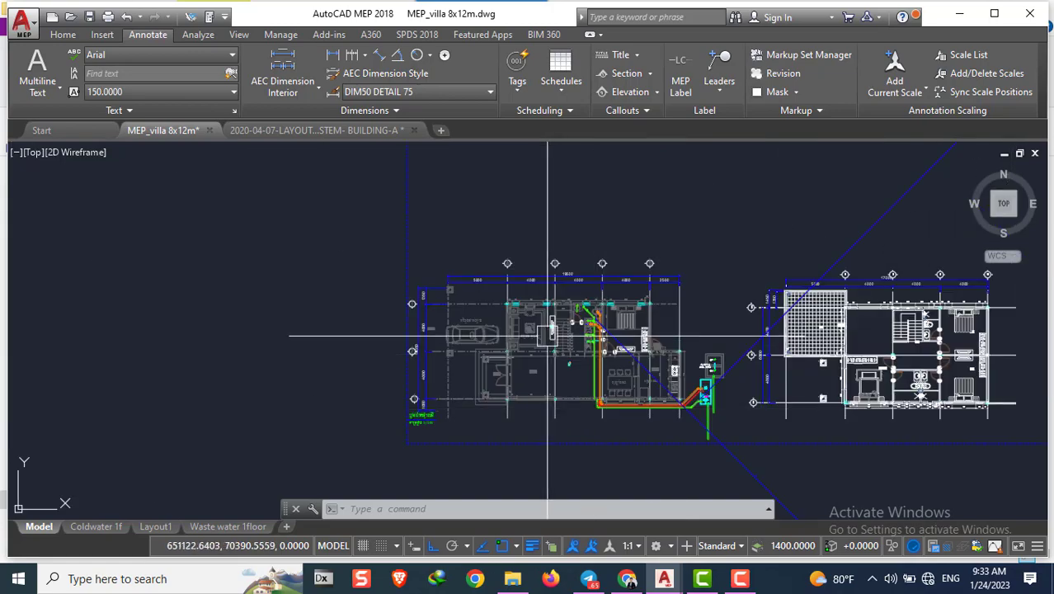
{"action": "scroll", "coordinate": [640, 251], "scroll_direction": "up", "scroll_amount": 3}
{"action": "scroll", "coordinate": [638, 236], "scroll_direction": "up", "scroll_amount": 2}
{"action": "scroll", "coordinate": [606, 239], "scroll_direction": "up", "scroll_amount": 1}
{"action": "scroll", "coordinate": [606, 239], "scroll_direction": "down", "scroll_amount": 2}
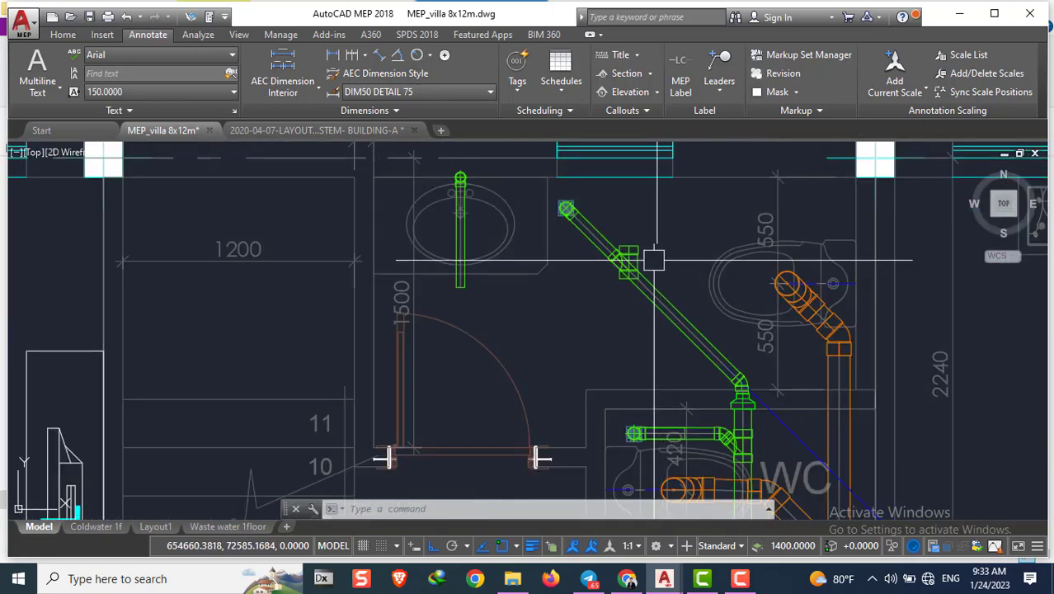
{"action": "scroll", "coordinate": [631, 262], "scroll_direction": "up", "scroll_amount": 5}
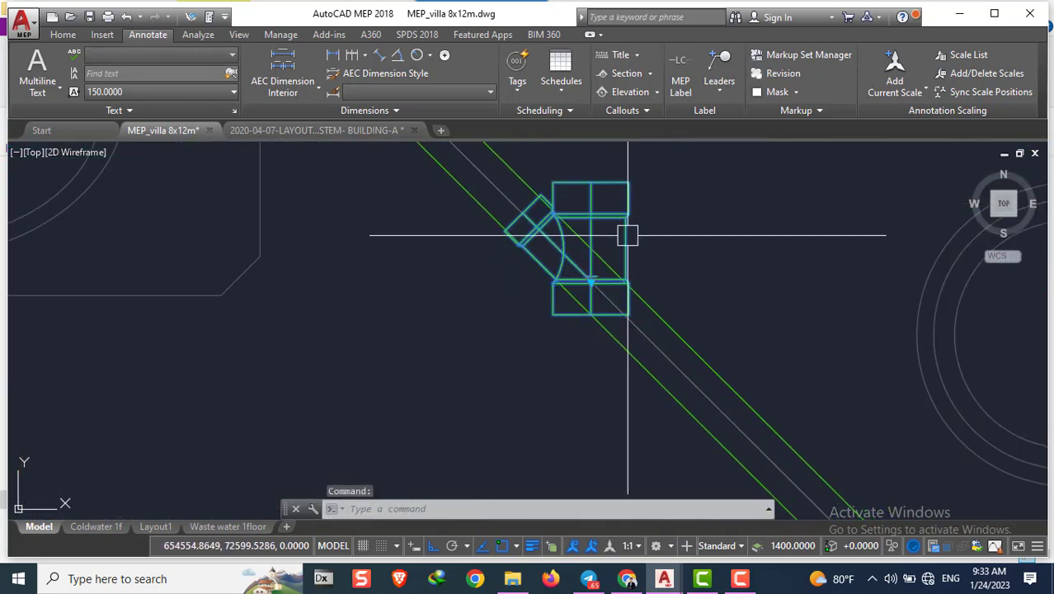
{"action": "type", "text": "m"}
{"action": "key", "text": "Return"}
{"action": "left_click", "coordinate": [627, 190]}
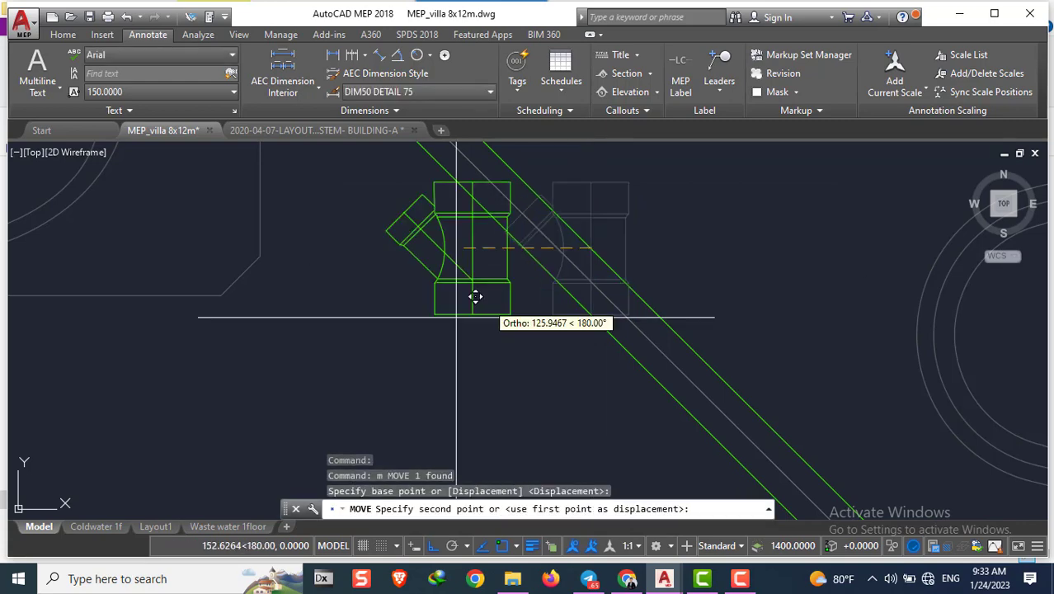
{"action": "left_click", "coordinate": [409, 303]}
{"action": "key", "text": "Escape"}
{"action": "key", "text": "Escape"}
Check the wye's size choices, then rotate the wye to its new angle
{"action": "left_click", "coordinate": [365, 278]}
{"action": "left_click", "coordinate": [372, 282]}
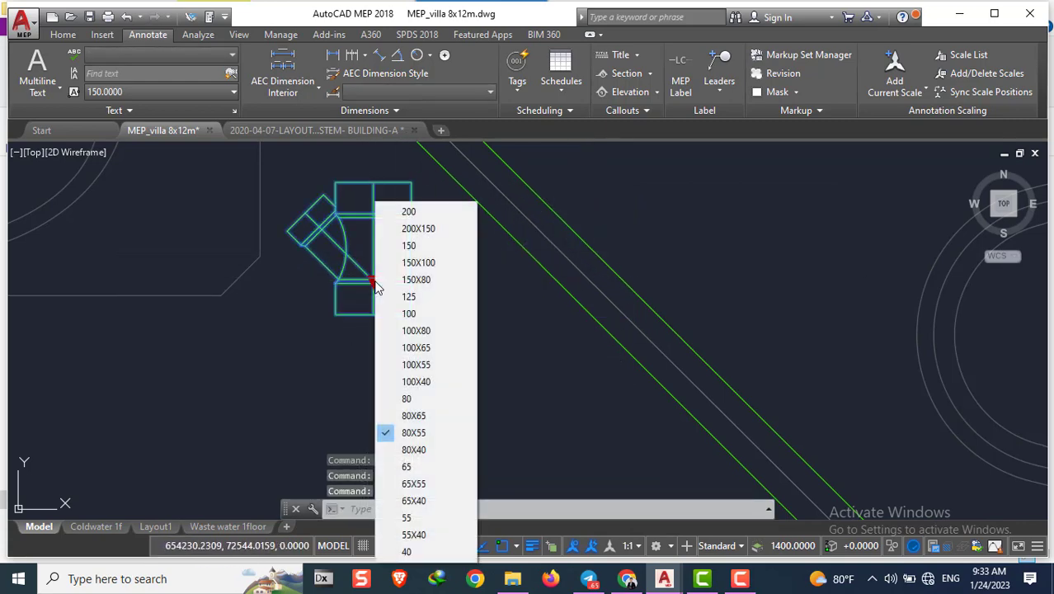
{"action": "left_click", "coordinate": [417, 549]}
{"action": "scroll", "coordinate": [428, 357], "scroll_direction": "down", "scroll_amount": 2}
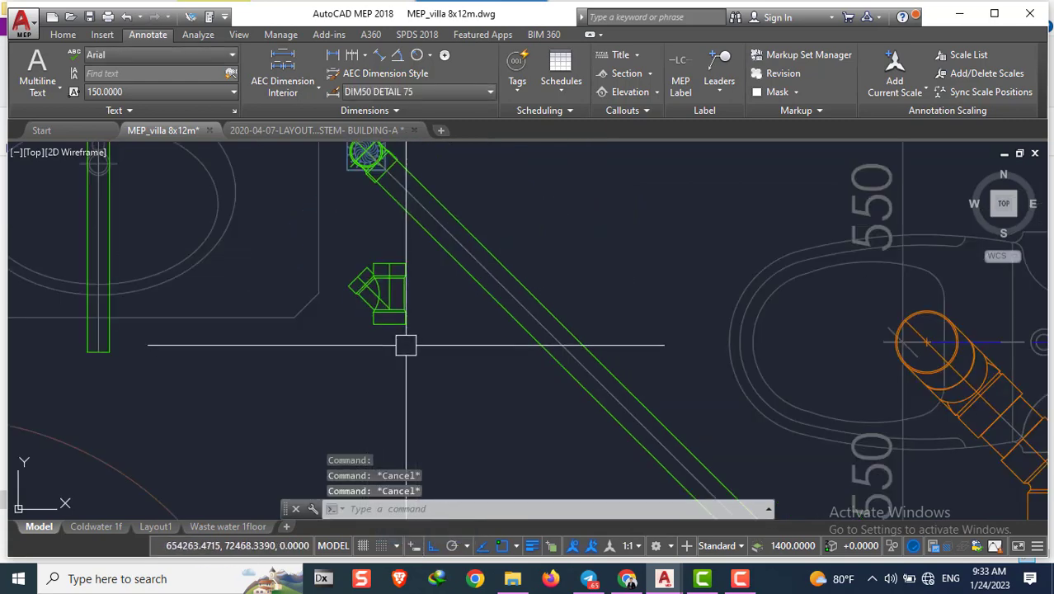
{"action": "type", "text": "RA"}
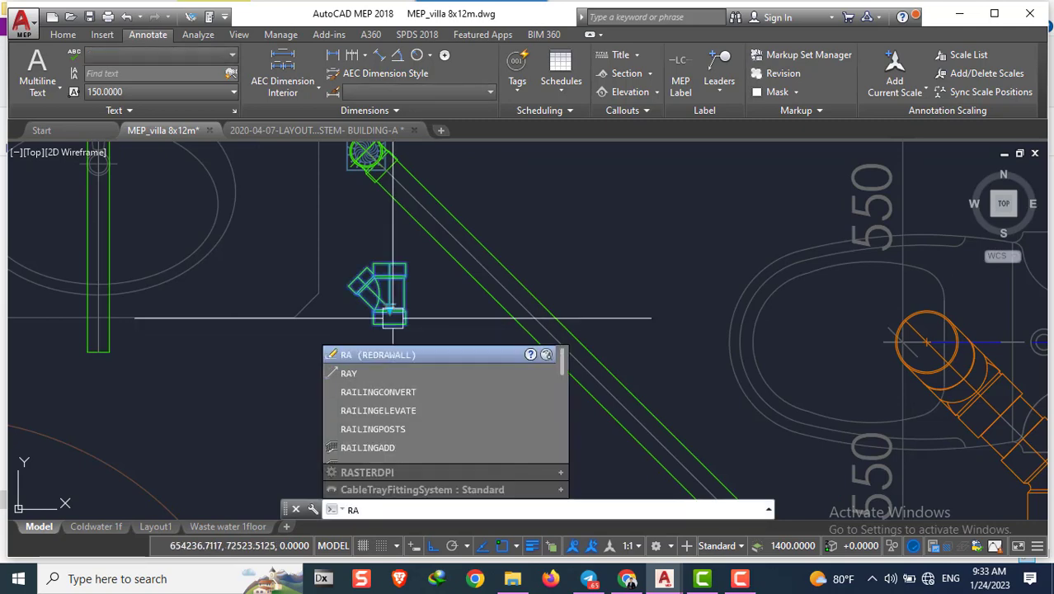
{"action": "key", "text": "Return"}
{"action": "left_click", "coordinate": [404, 275]}
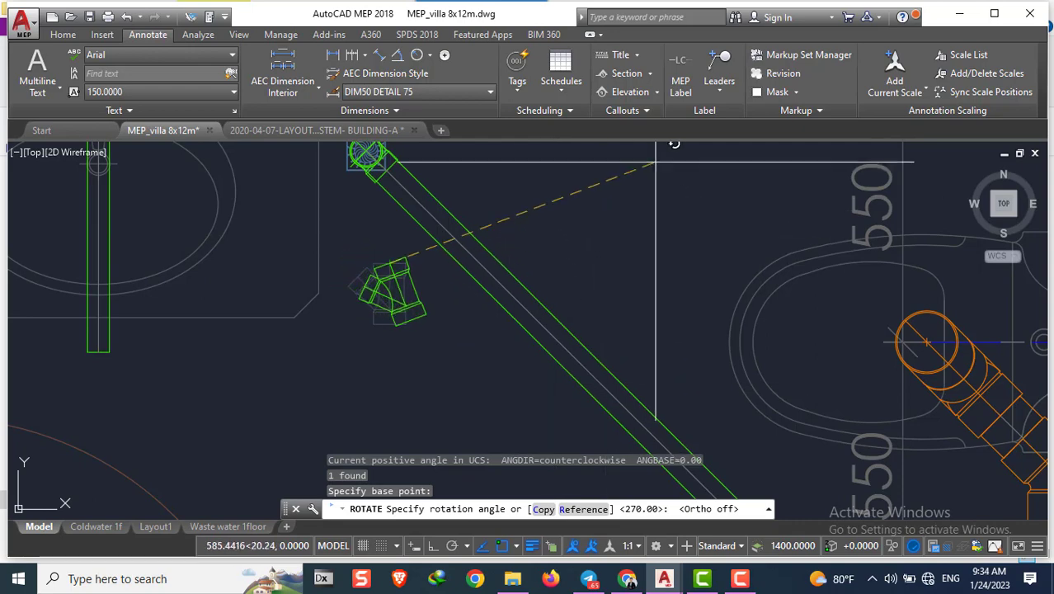
{"action": "left_click", "coordinate": [510, 156]}
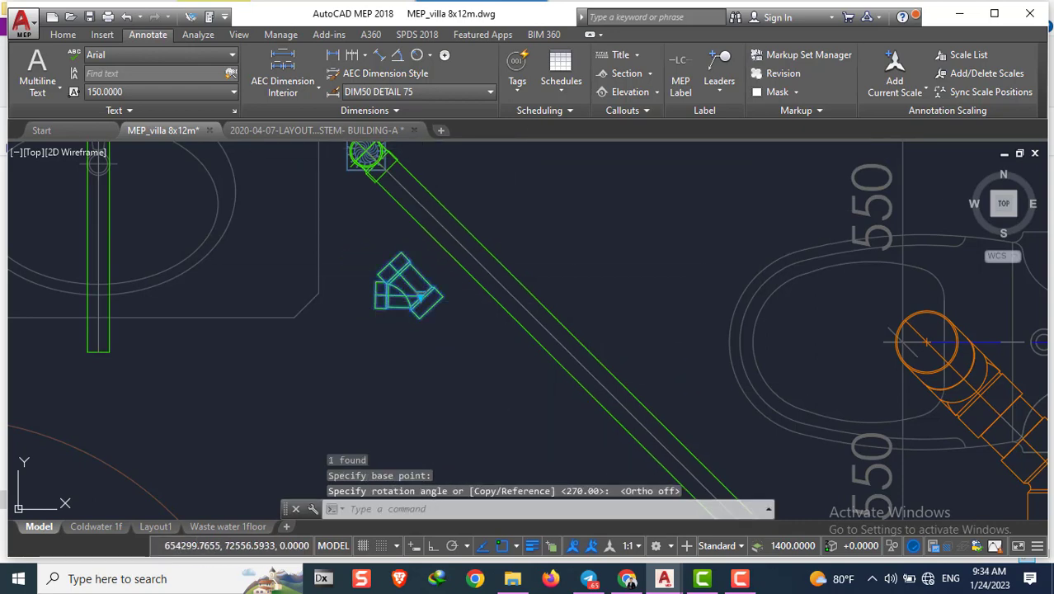
Begin moving the rotated fitting, cancel it, and zoom around the WC
{"action": "type", "text": "m"}
{"action": "key", "text": "Return"}
{"action": "left_click", "coordinate": [420, 298]}
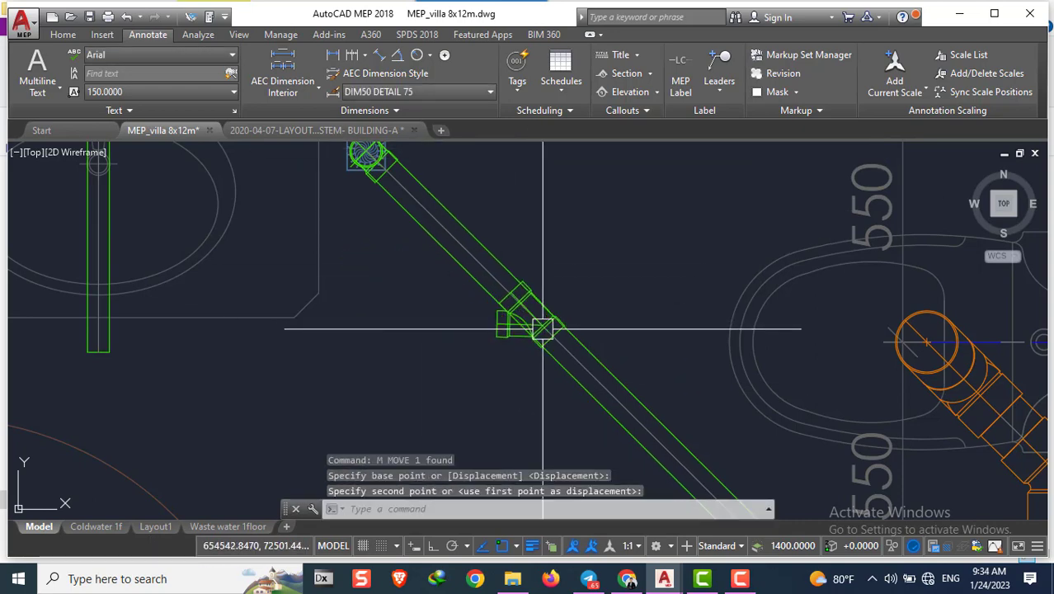
{"action": "key", "text": "Escape"}
{"action": "scroll", "coordinate": [495, 321], "scroll_direction": "down", "scroll_amount": 2}
{"action": "key", "text": "Escape"}
{"action": "scroll", "coordinate": [232, 165], "scroll_direction": "up", "scroll_amount": 4}
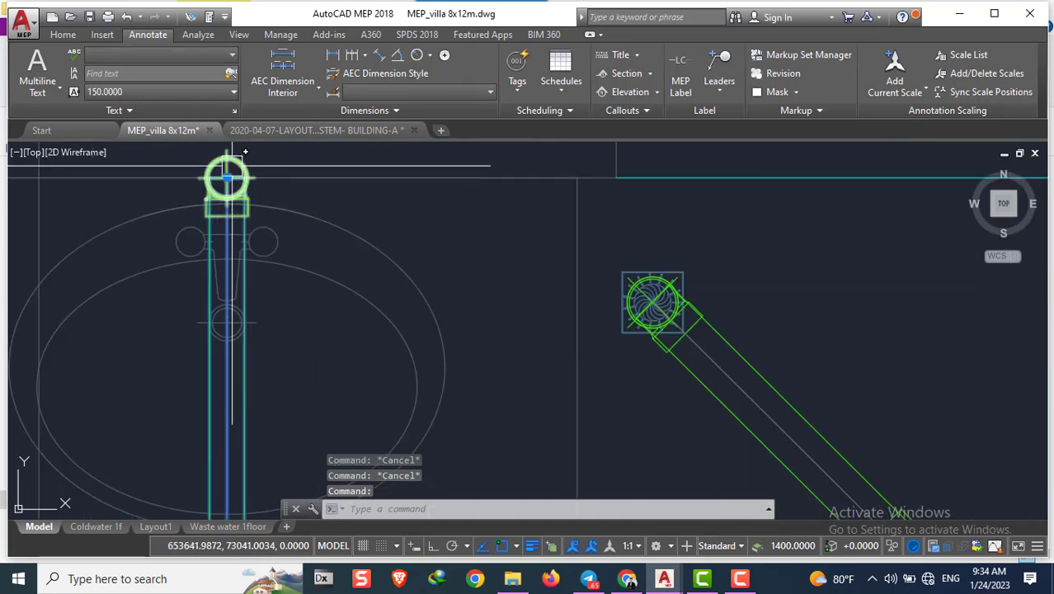
{"action": "key", "text": "Escape"}
{"action": "scroll", "coordinate": [231, 165], "scroll_direction": "down", "scroll_amount": 3}
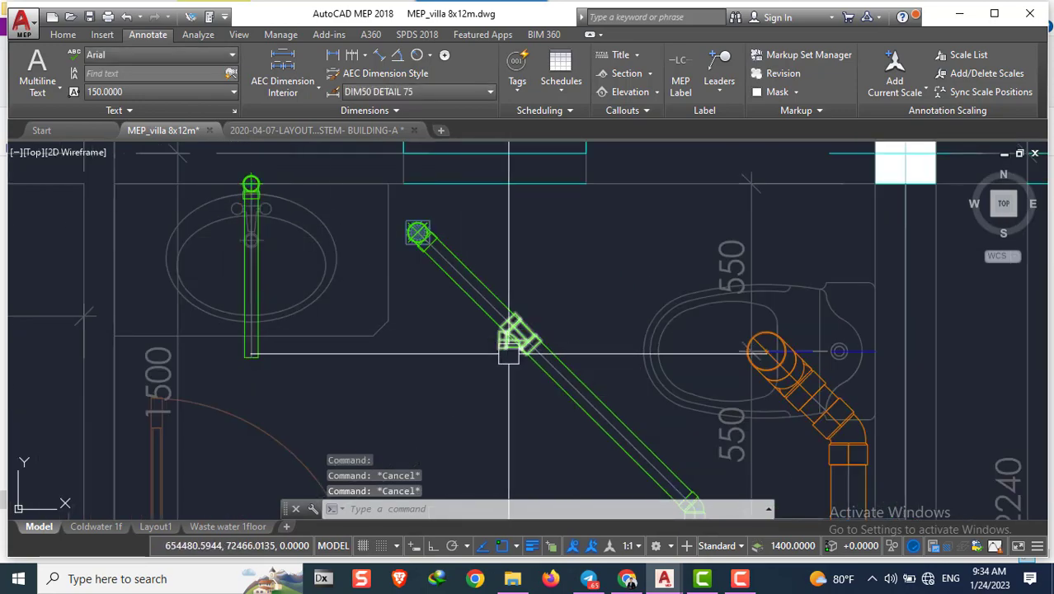
{"action": "key", "text": "Escape"}
{"action": "scroll", "coordinate": [508, 355], "scroll_direction": "down", "scroll_amount": 3}
{"action": "scroll", "coordinate": [235, 431], "scroll_direction": "up", "scroll_amount": 3}
{"action": "scroll", "coordinate": [528, 420], "scroll_direction": "down", "scroll_amount": 2}
{"action": "scroll", "coordinate": [490, 384], "scroll_direction": "up", "scroll_amount": 1}
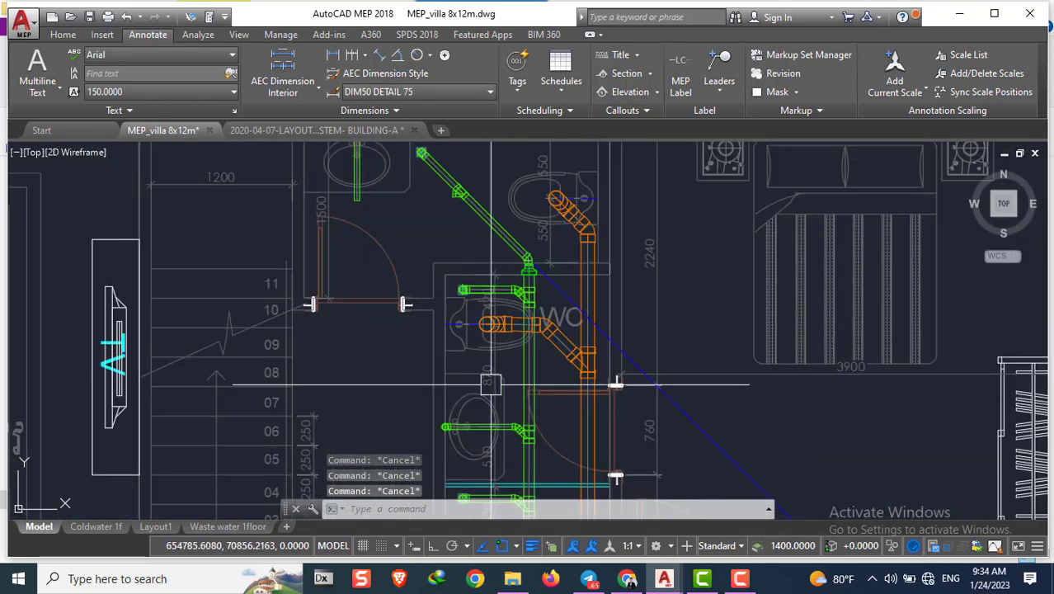
{"action": "scroll", "coordinate": [490, 383], "scroll_direction": "up", "scroll_amount": 4}
{"action": "scroll", "coordinate": [512, 319], "scroll_direction": "down", "scroll_amount": 4}
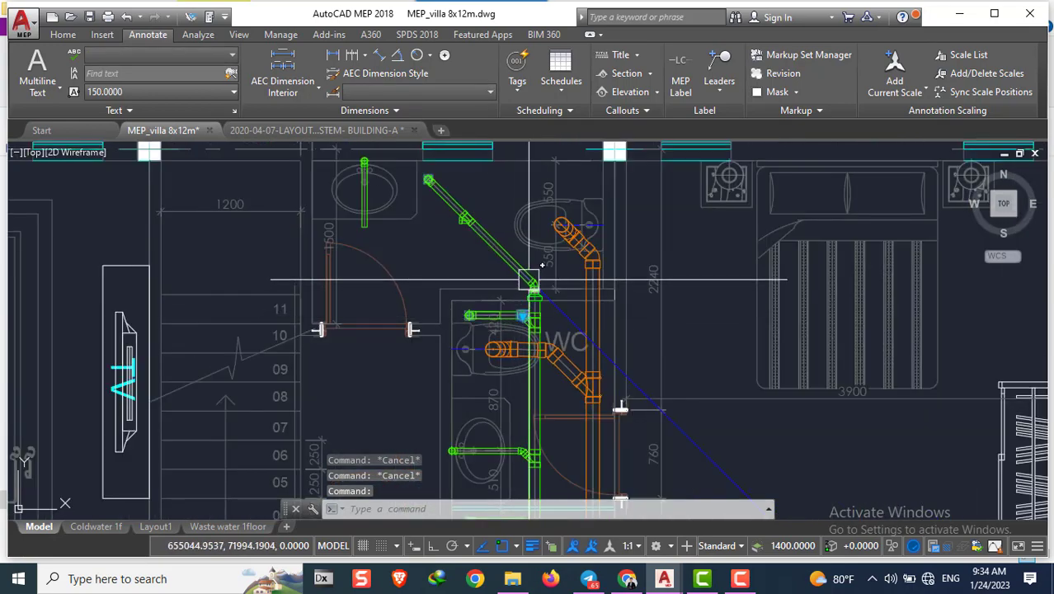
{"action": "scroll", "coordinate": [528, 280], "scroll_direction": "up", "scroll_amount": 3}
{"action": "scroll", "coordinate": [544, 285], "scroll_direction": "up", "scroll_amount": 2}
Copy the elbow fitting to a spot beside the branch fitting on the diagonal pipe
{"action": "type", "text": "c"}
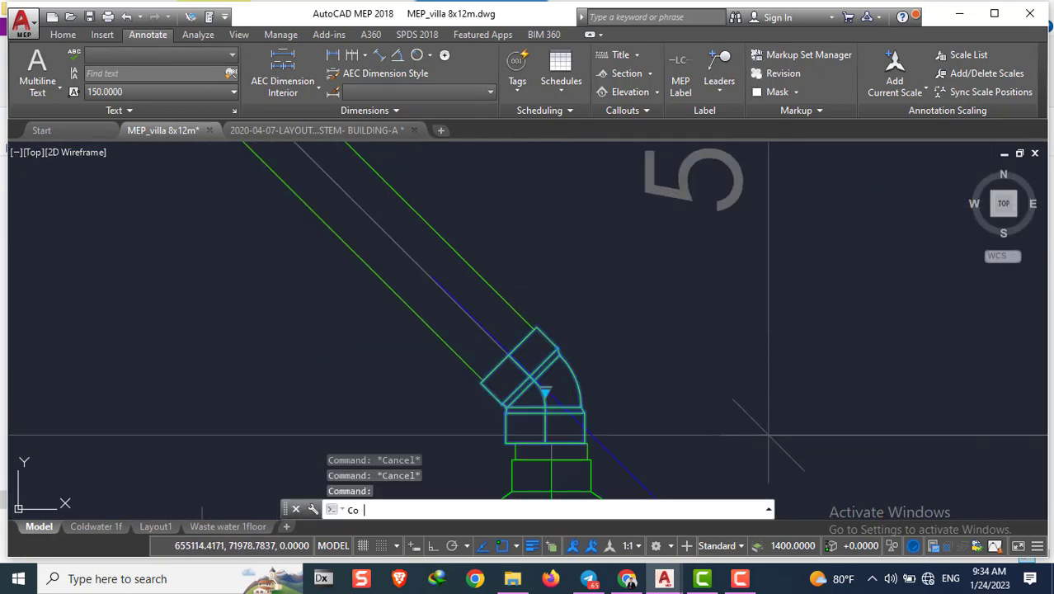
{"action": "key", "text": "Return"}
{"action": "left_click", "coordinate": [544, 393]}
{"action": "scroll", "coordinate": [544, 393], "scroll_direction": "down", "scroll_amount": 3}
{"action": "scroll", "coordinate": [418, 386], "scroll_direction": "up", "scroll_amount": 3}
{"action": "left_click", "coordinate": [419, 386]}
{"action": "key", "text": "Escape"}
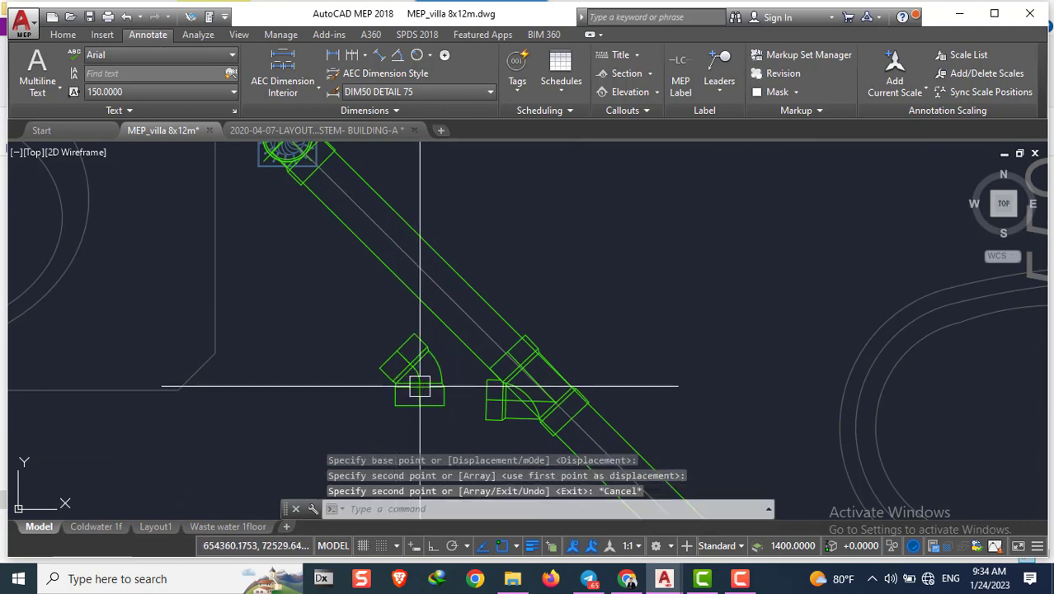
Select the copied elbow and start a mirror, then cancel it
{"action": "left_click", "coordinate": [419, 386]}
{"action": "type", "text": "mi"}
{"action": "key", "text": "Return"}
{"action": "left_click", "coordinate": [396, 381]}
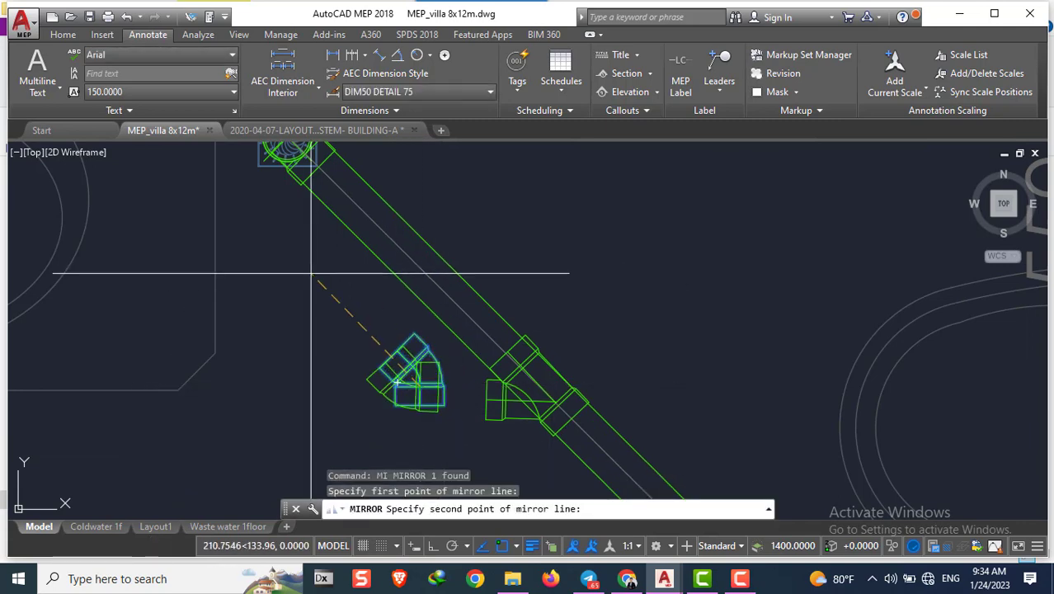
{"action": "key", "text": "Escape"}
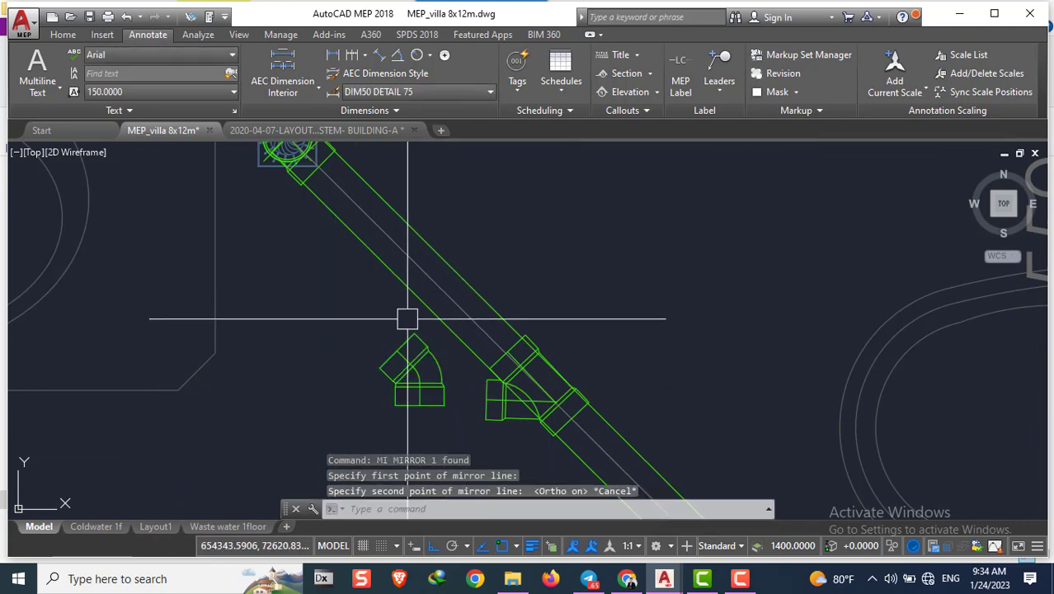
{"action": "key", "text": "Escape"}
Try rotating and mirroring the elbow again, cancelling each attempt
{"action": "key", "text": "Return"}
{"action": "left_click", "coordinate": [419, 379]}
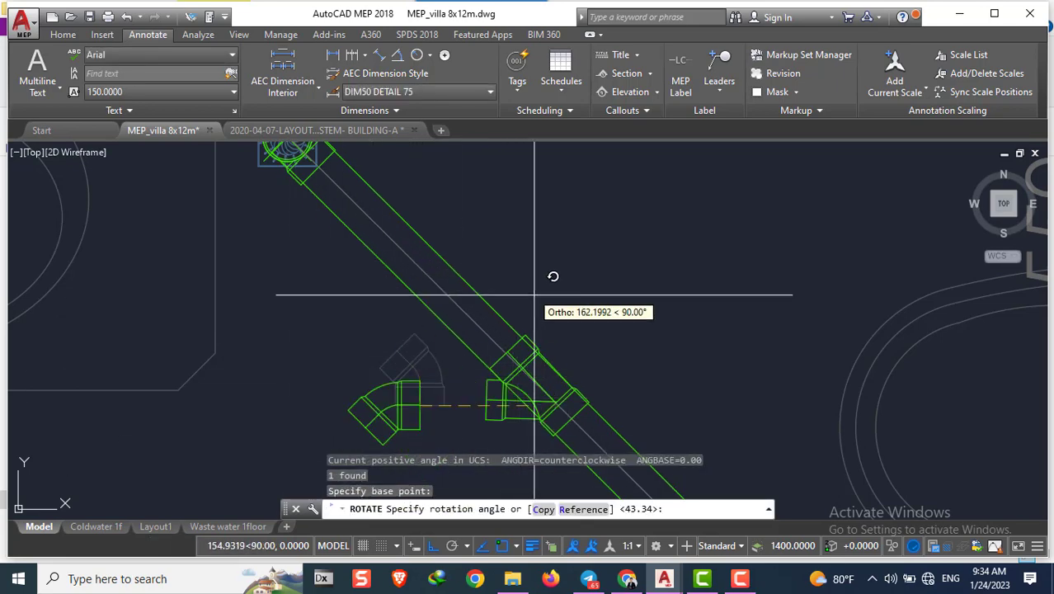
{"action": "key", "text": "Escape"}
{"action": "key", "text": "Escape"}
{"action": "type", "text": "mi"}
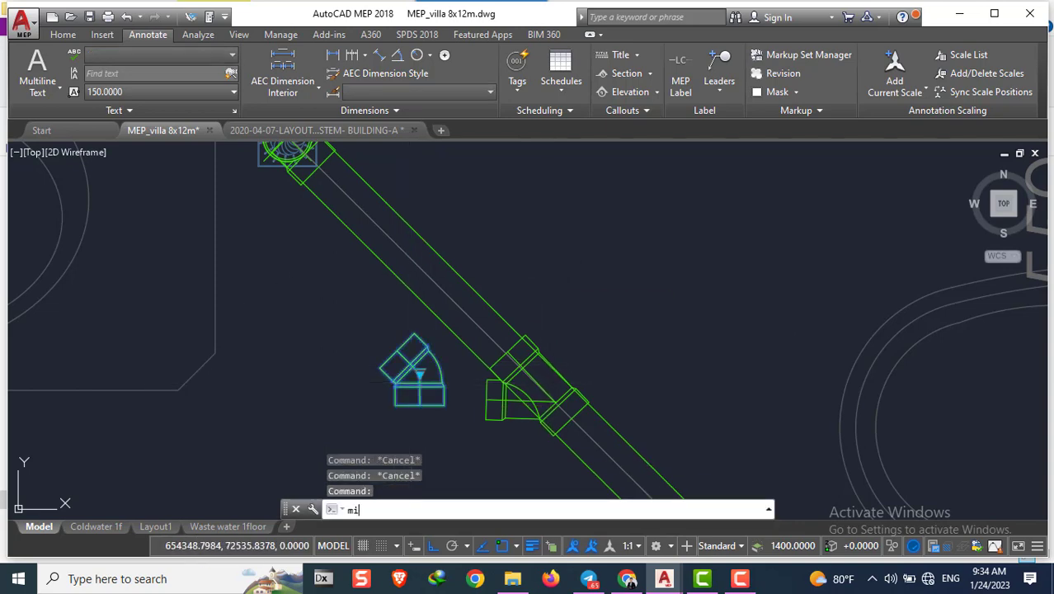
{"action": "key", "text": "Return"}
{"action": "left_click", "coordinate": [418, 368]}
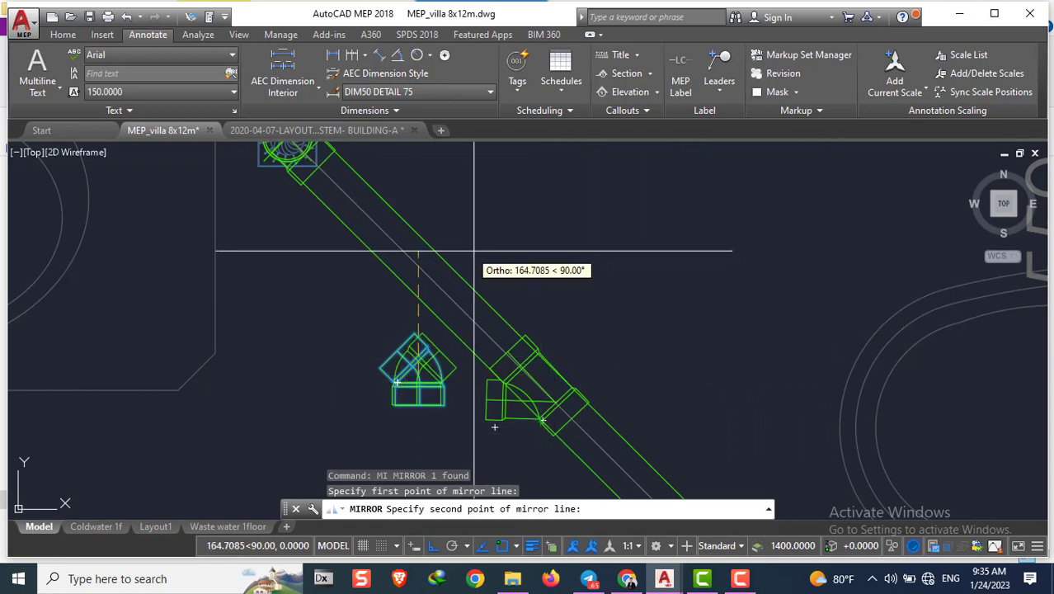
{"action": "key", "text": "Escape"}
{"action": "left_click", "coordinate": [414, 369]}
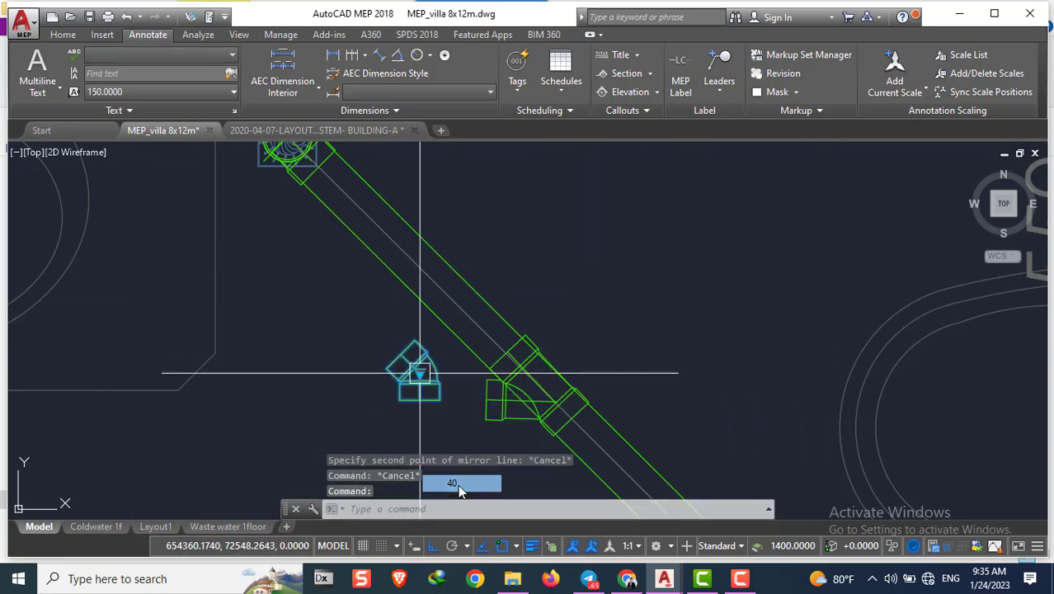
{"action": "key", "text": "Escape"}
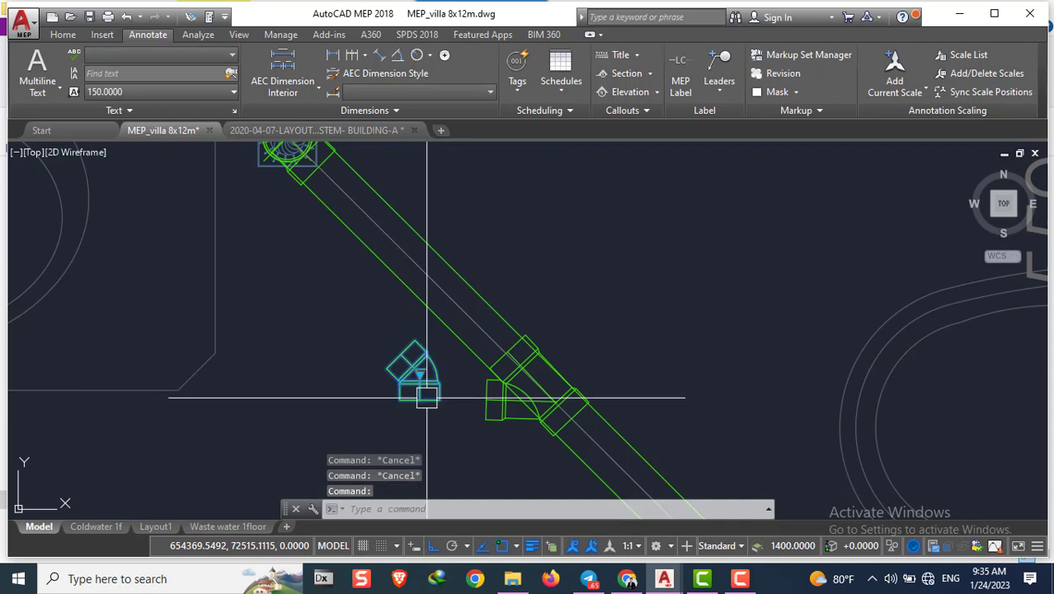
{"action": "type", "text": "r"}
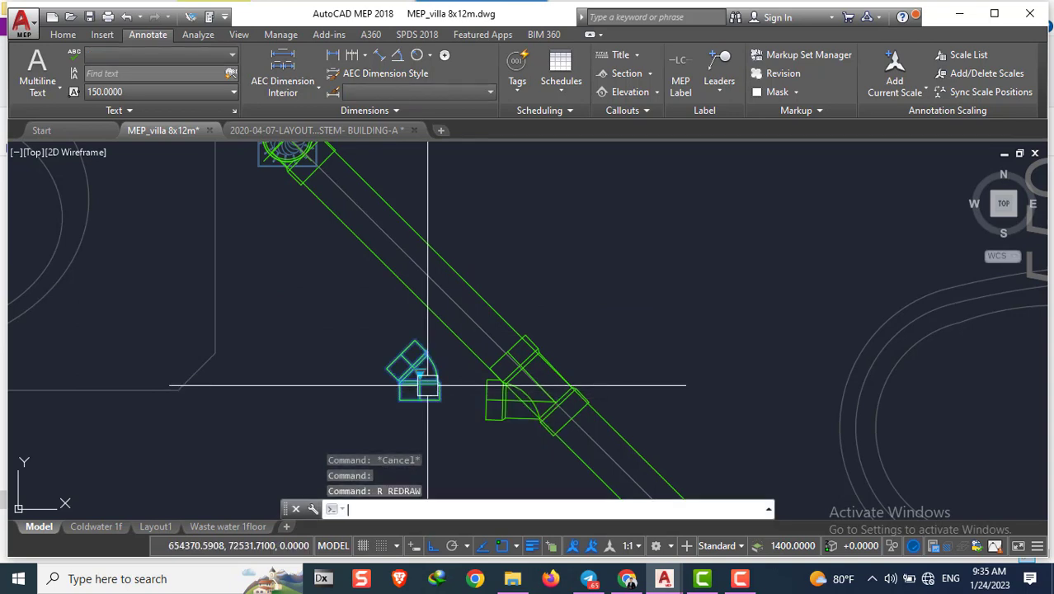
{"action": "key", "text": "Escape"}
{"action": "key", "text": "Escape"}
{"action": "key", "text": "Escape"}
Rotate the elbow alone about a pivot point to a new angle
{"action": "key", "text": "Return"}
{"action": "left_click", "coordinate": [413, 374]}
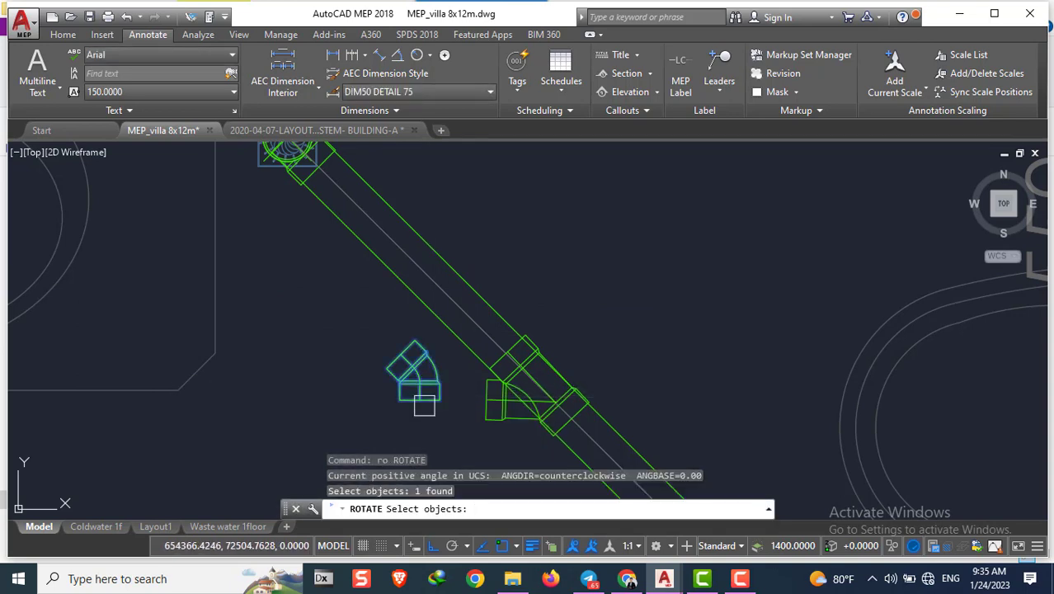
{"action": "key", "text": "Return"}
{"action": "left_click", "coordinate": [399, 353]}
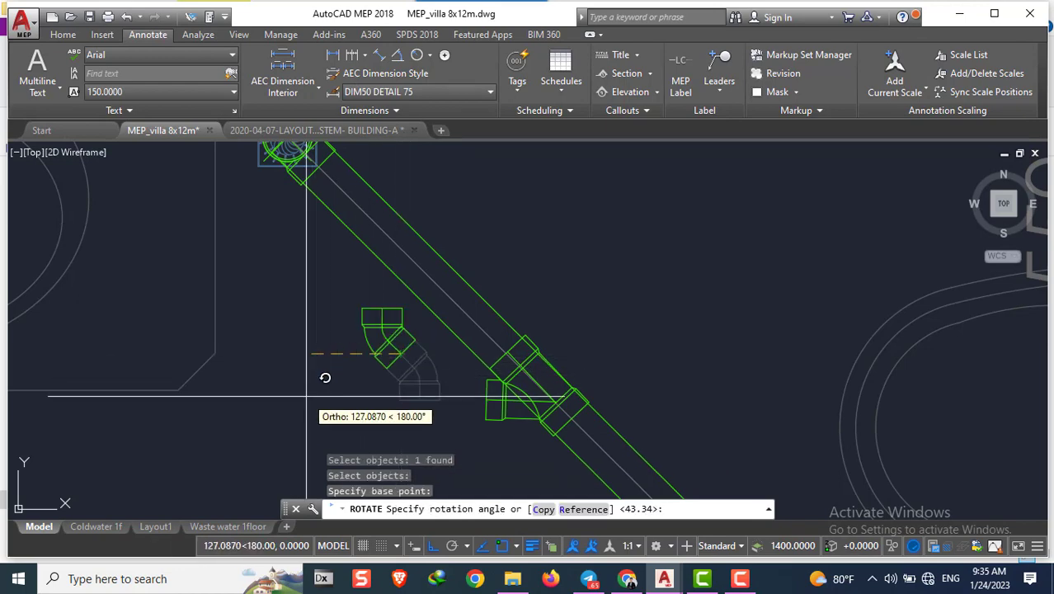
{"action": "left_click", "coordinate": [344, 438]}
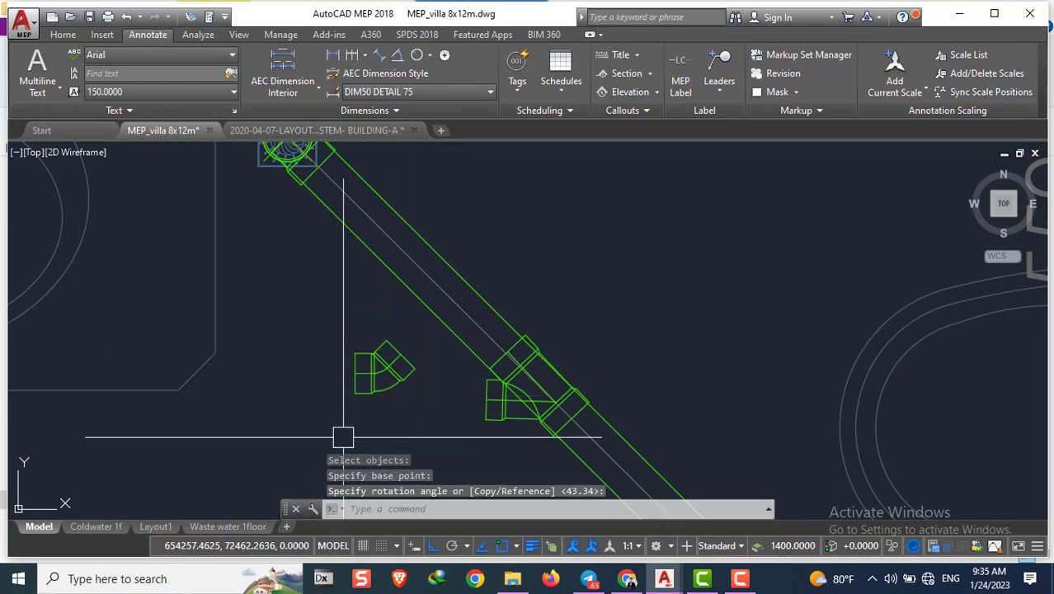
Mirror the rotated elbow with Erase source set to Yes
{"action": "type", "text": "mi"}
{"action": "key", "text": "Return"}
{"action": "left_click", "coordinate": [355, 394]}
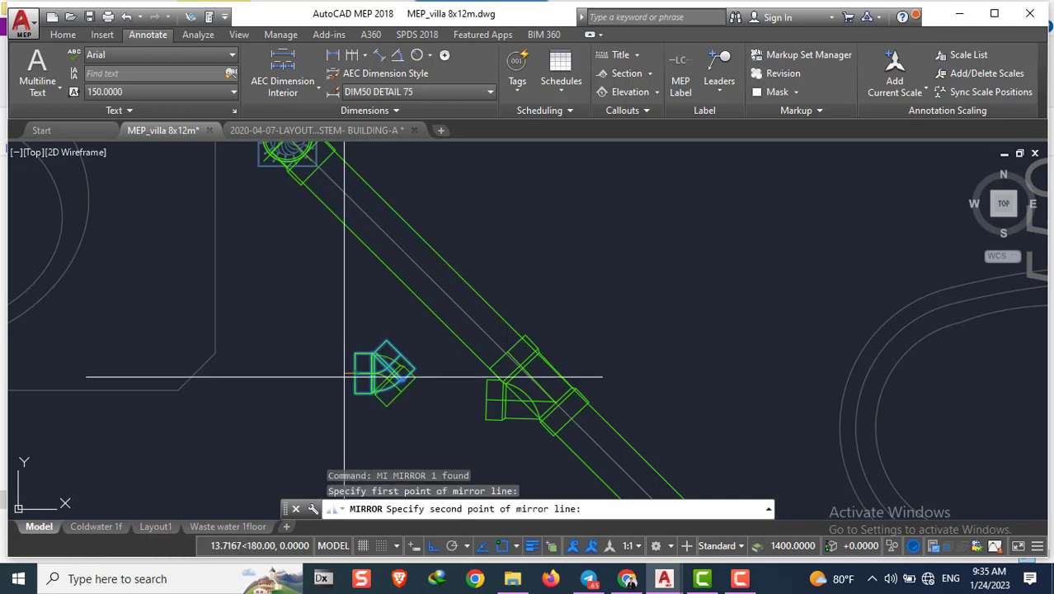
{"action": "type", "text": "y"}
{"action": "key", "text": "Return"}
Select the flipped elbow and begin moving it from a base point
{"action": "left_click", "coordinate": [346, 367]}
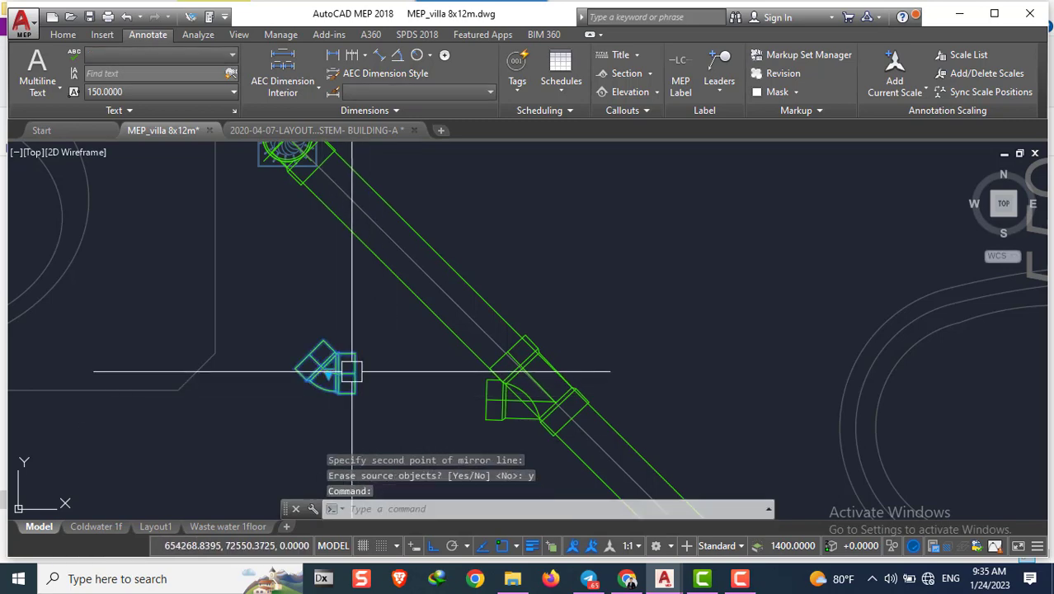
{"action": "type", "text": "m"}
{"action": "key", "text": "Return"}
{"action": "left_click", "coordinate": [355, 373]}
Cancel the move, then start a construction ray and cancel it too
{"action": "scroll", "coordinate": [506, 364], "scroll_direction": "down", "scroll_amount": 5}
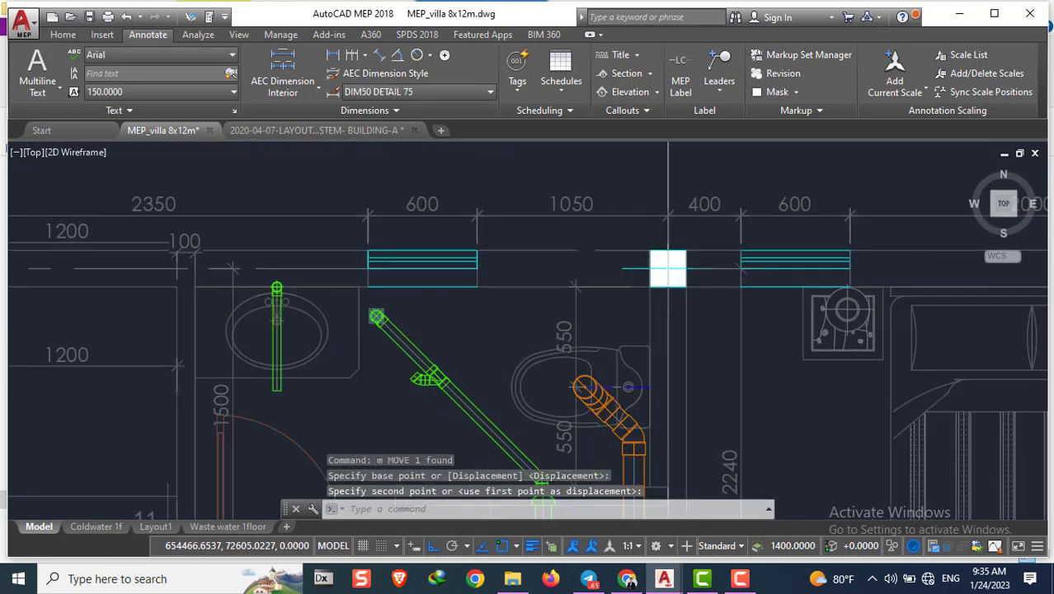
{"action": "key", "text": "Escape"}
{"action": "key", "text": "Escape"}
{"action": "key", "text": "Escape"}
{"action": "scroll", "coordinate": [701, 400], "scroll_direction": "up", "scroll_amount": 3}
{"action": "scroll", "coordinate": [461, 376], "scroll_direction": "up", "scroll_amount": 3}
{"action": "scroll", "coordinate": [455, 383], "scroll_direction": "up", "scroll_amount": 2}
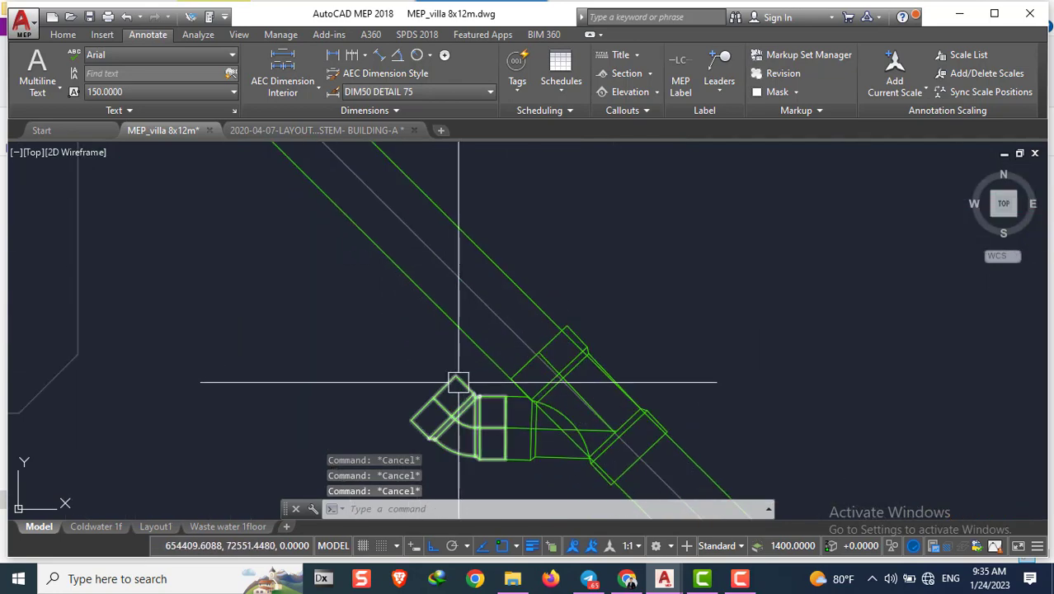
{"action": "type", "text": "ray"}
{"action": "key", "text": "Return"}
{"action": "scroll", "coordinate": [433, 400], "scroll_direction": "up", "scroll_amount": 3}
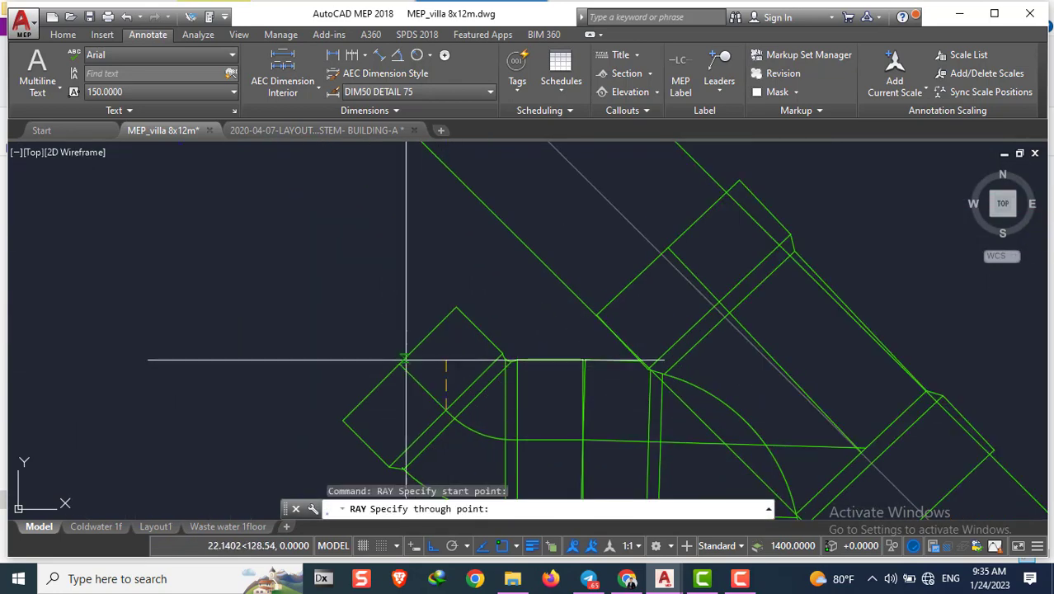
{"action": "scroll", "coordinate": [400, 364], "scroll_direction": "down", "scroll_amount": 3}
{"action": "key", "text": "Escape"}
{"action": "key", "text": "Escape"}
{"action": "key", "text": "Escape"}
Zoom in and out around the waste pipe to inspect the leftover fitting
{"action": "scroll", "coordinate": [262, 376], "scroll_direction": "down", "scroll_amount": 3}
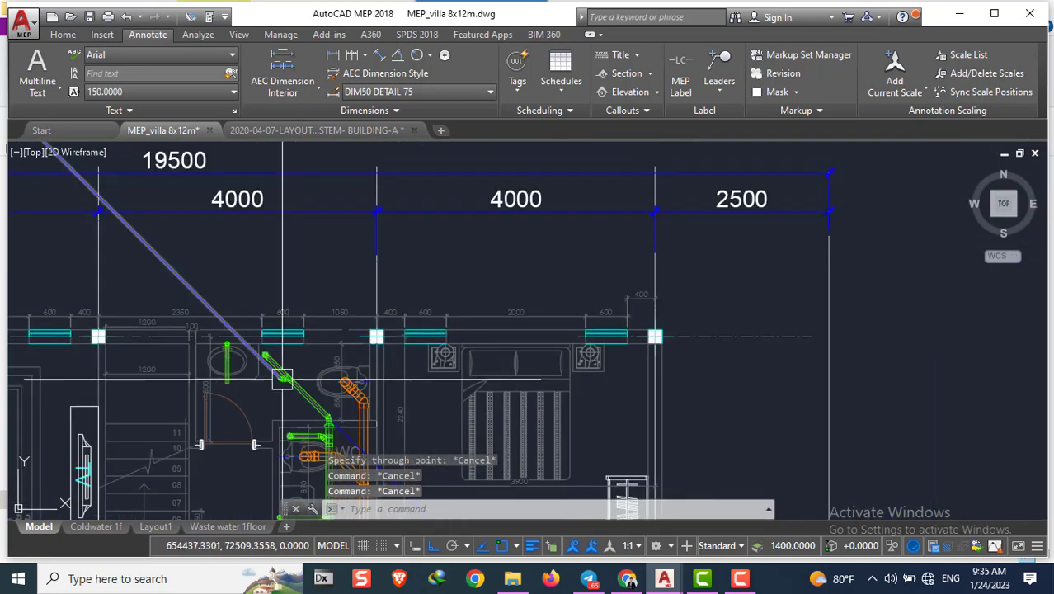
{"action": "scroll", "coordinate": [253, 372], "scroll_direction": "up", "scroll_amount": 3}
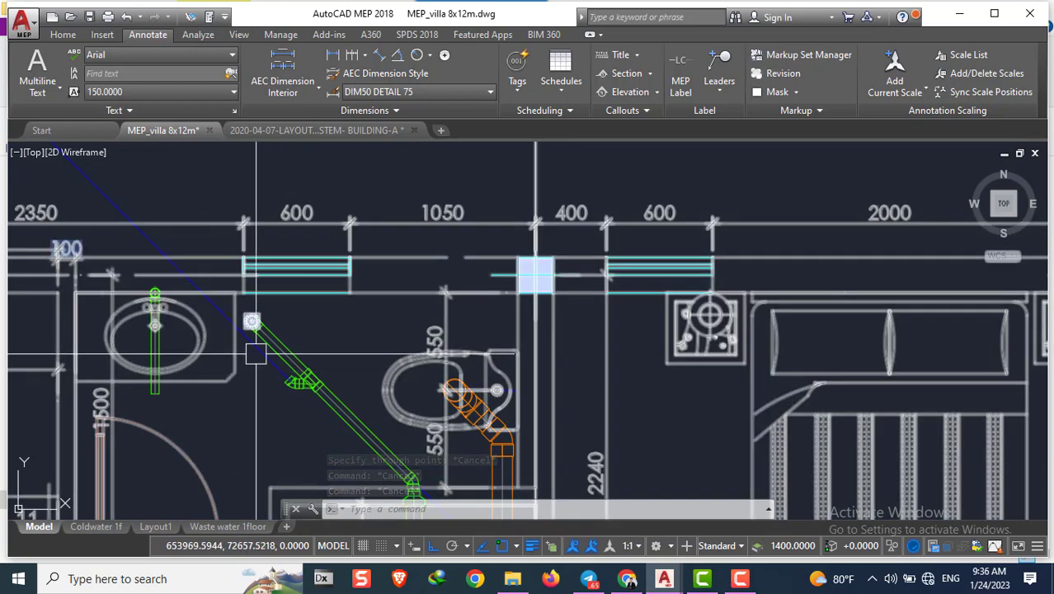
{"action": "scroll", "coordinate": [272, 377], "scroll_direction": "up", "scroll_amount": 5}
{"action": "scroll", "coordinate": [305, 392], "scroll_direction": "down", "scroll_amount": 5}
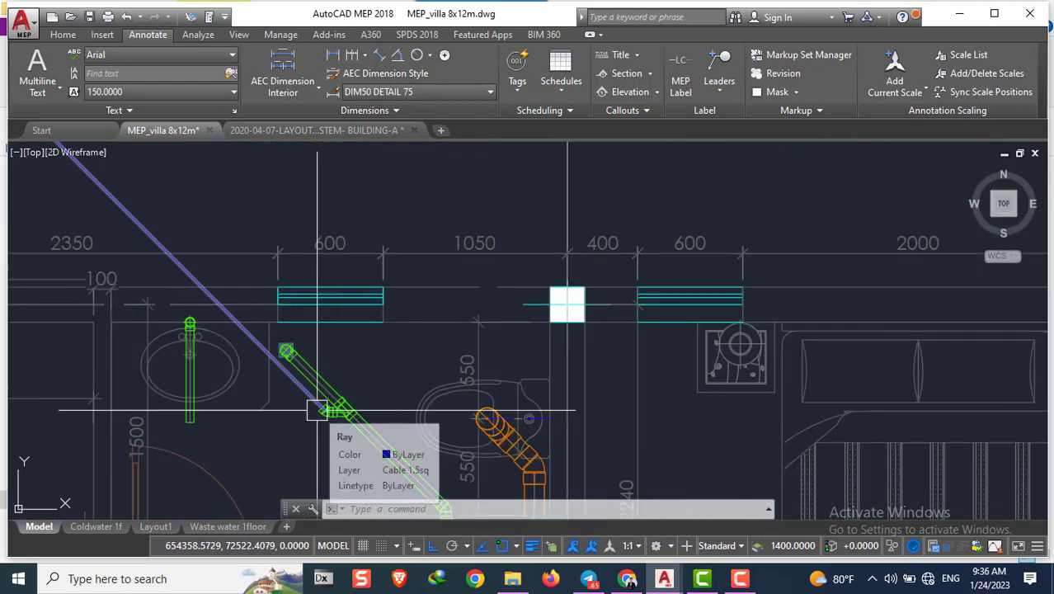
{"action": "scroll", "coordinate": [316, 410], "scroll_direction": "up", "scroll_amount": 3}
{"action": "scroll", "coordinate": [195, 310], "scroll_direction": "down", "scroll_amount": 2}
{"action": "scroll", "coordinate": [272, 371], "scroll_direction": "down", "scroll_amount": 2}
{"action": "scroll", "coordinate": [267, 363], "scroll_direction": "up", "scroll_amount": 2}
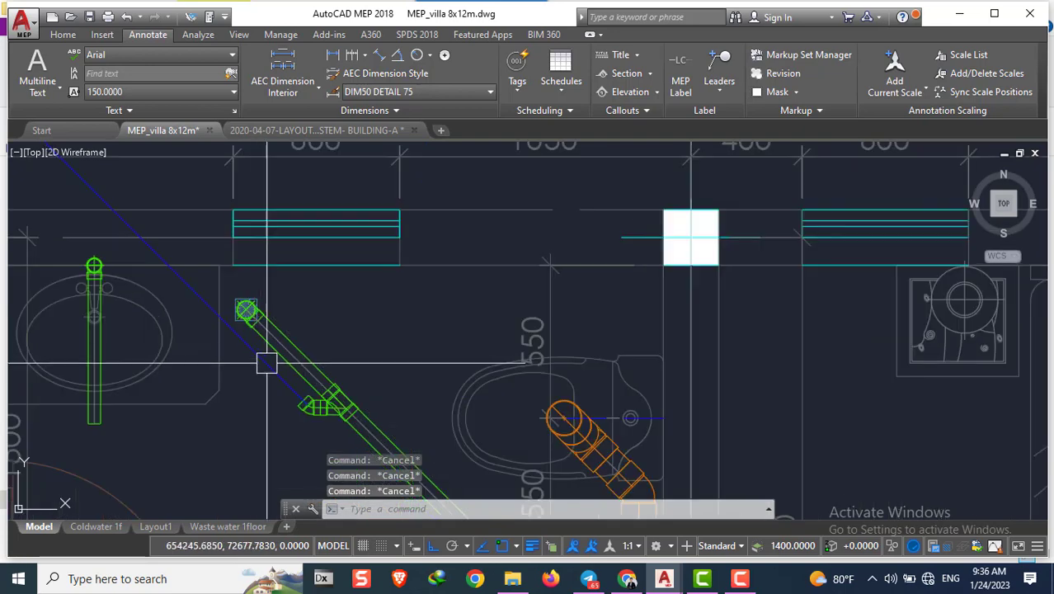
{"action": "scroll", "coordinate": [267, 363], "scroll_direction": "up", "scroll_amount": 3}
{"action": "scroll", "coordinate": [243, 402], "scroll_direction": "down", "scroll_amount": 3}
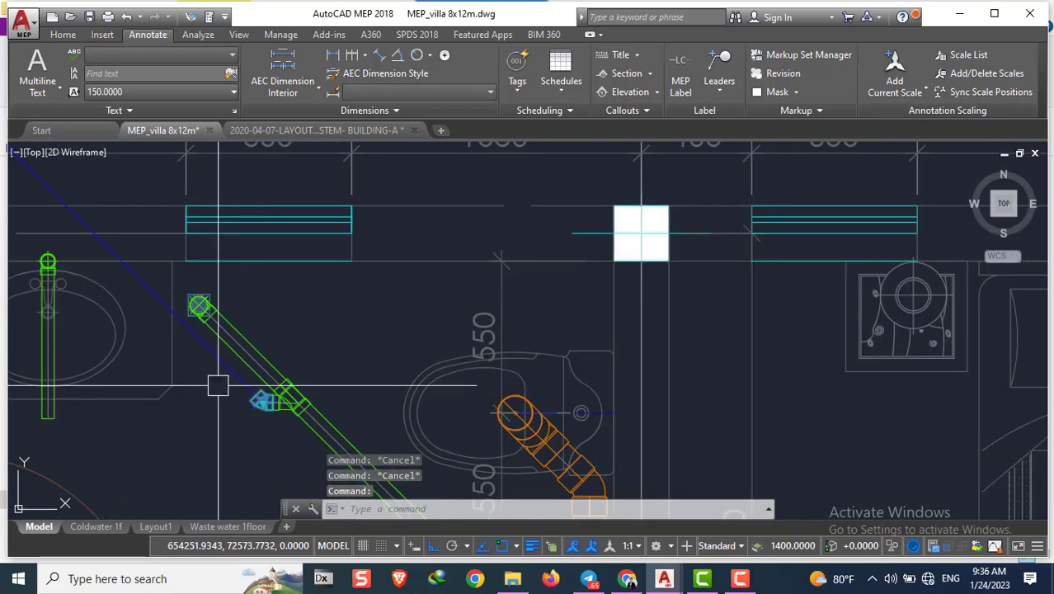
{"action": "scroll", "coordinate": [256, 402], "scroll_direction": "up", "scroll_amount": 3}
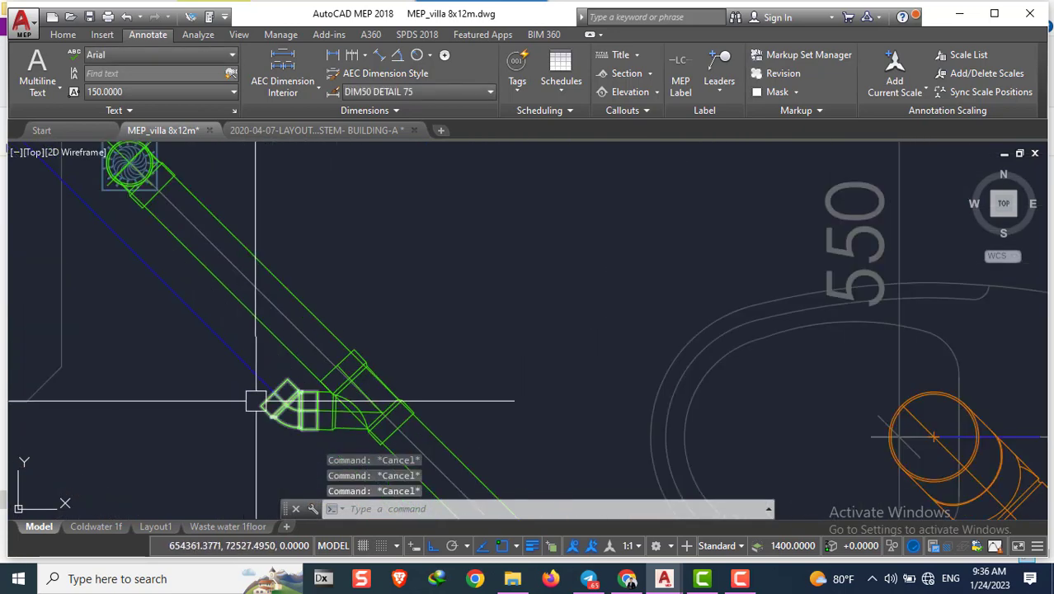
Start copying the selected fitting, then cancel the unfinished copy
{"action": "type", "text": "co"}
{"action": "key", "text": "Return"}
{"action": "left_click", "coordinate": [284, 401]}
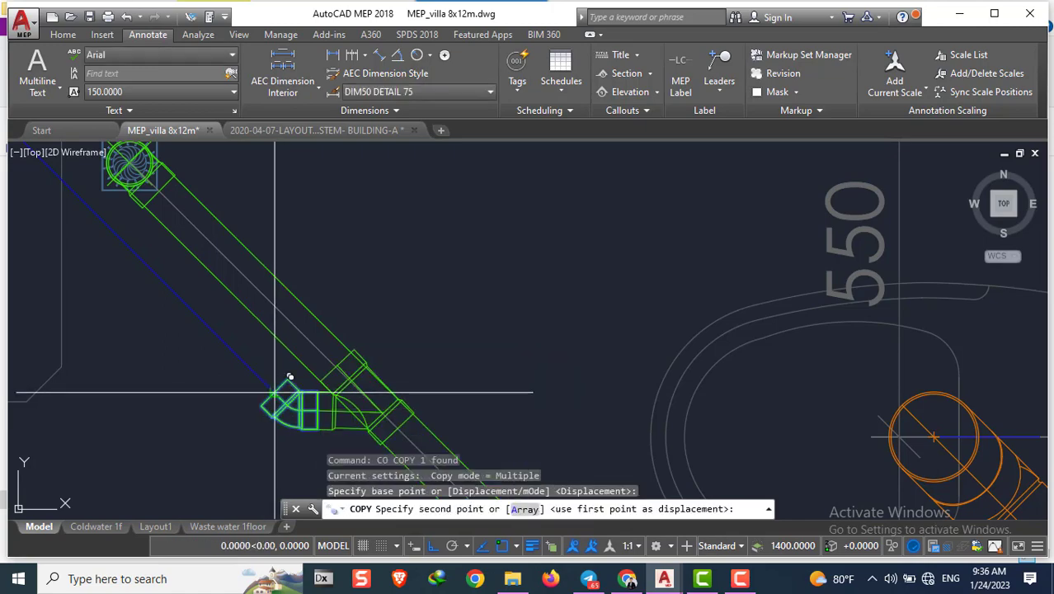
{"action": "scroll", "coordinate": [247, 363], "scroll_direction": "down", "scroll_amount": 3}
{"action": "scroll", "coordinate": [235, 315], "scroll_direction": "up", "scroll_amount": 4}
{"action": "key", "text": "Escape"}
{"action": "scroll", "coordinate": [258, 385], "scroll_direction": "up", "scroll_amount": 2}
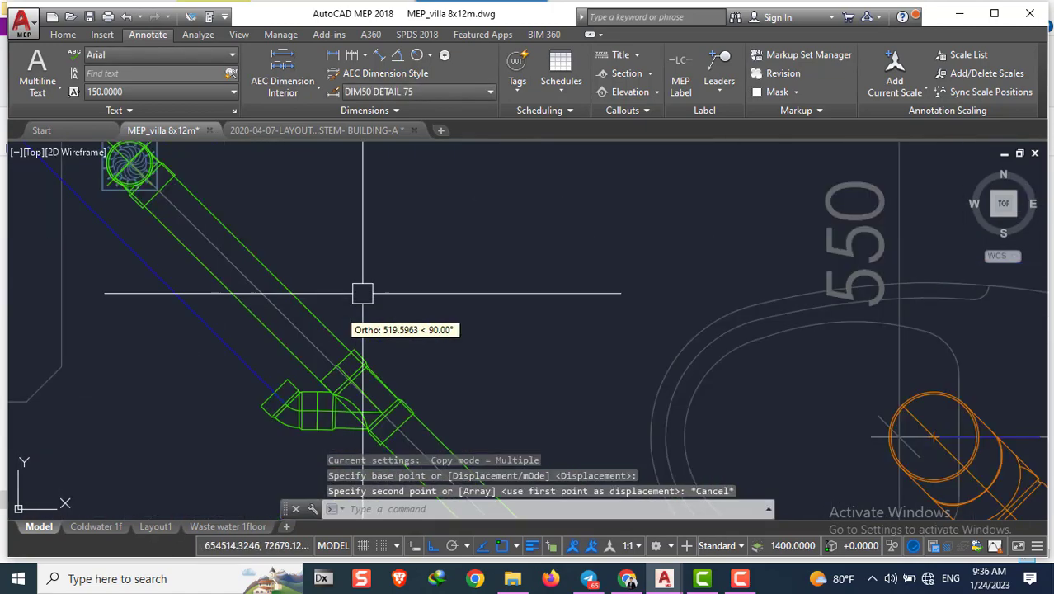
{"action": "key", "text": "Escape"}
{"action": "scroll", "coordinate": [361, 292], "scroll_direction": "down", "scroll_amount": 5}
{"action": "scroll", "coordinate": [353, 219], "scroll_direction": "up", "scroll_amount": 5}
Erase the leftover fitting, then select the green elbow fitting
{"action": "type", "text": "e"}
{"action": "key", "text": "Return"}
{"action": "scroll", "coordinate": [746, 472], "scroll_direction": "down", "scroll_amount": 4}
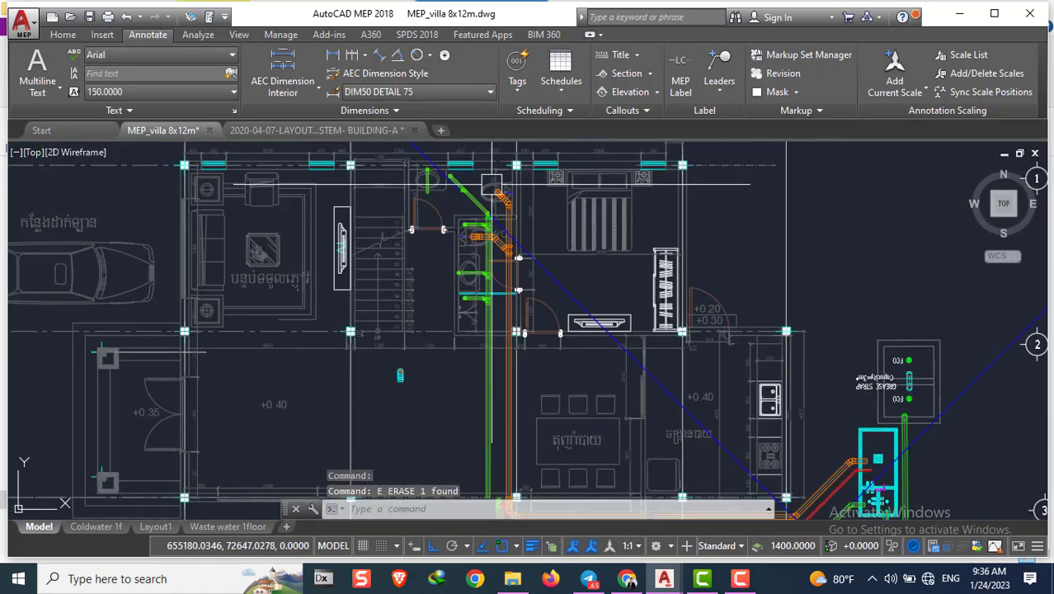
{"action": "scroll", "coordinate": [633, 346], "scroll_direction": "down", "scroll_amount": 2}
{"action": "scroll", "coordinate": [633, 330], "scroll_direction": "up", "scroll_amount": 3}
{"action": "scroll", "coordinate": [633, 326], "scroll_direction": "up", "scroll_amount": 3}
{"action": "middle_click_drag", "start_coordinate": [633, 326], "coordinate": [645, 185]}
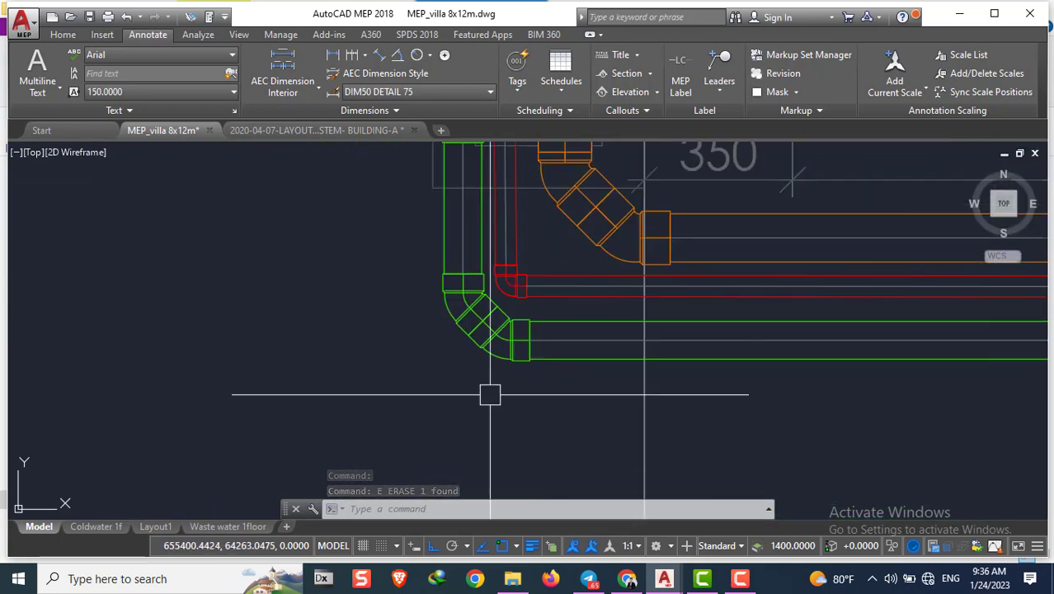
{"action": "left_click", "coordinate": [486, 389]}
Copy the selected elbow onto the sink drain pipe with ortho turned off
{"action": "left_click", "coordinate": [444, 268]}
{"action": "type", "text": "c"}
{"action": "key", "text": "Return"}
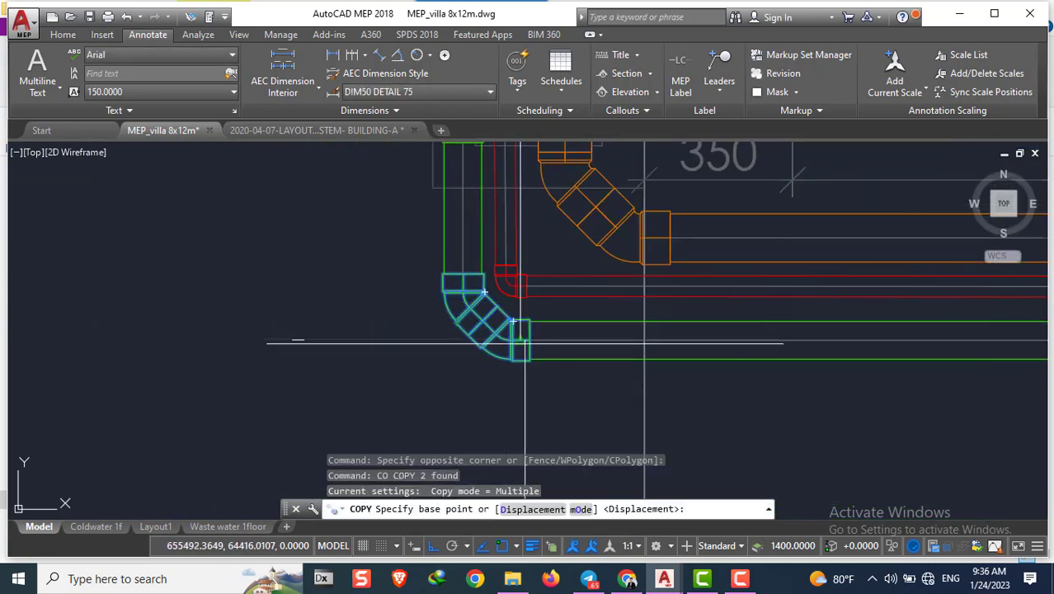
{"action": "left_click", "coordinate": [530, 340]}
{"action": "scroll", "coordinate": [495, 247], "scroll_direction": "down", "scroll_amount": 4}
{"action": "scroll", "coordinate": [478, 217], "scroll_direction": "up", "scroll_amount": 2}
{"action": "scroll", "coordinate": [478, 217], "scroll_direction": "up", "scroll_amount": 5}
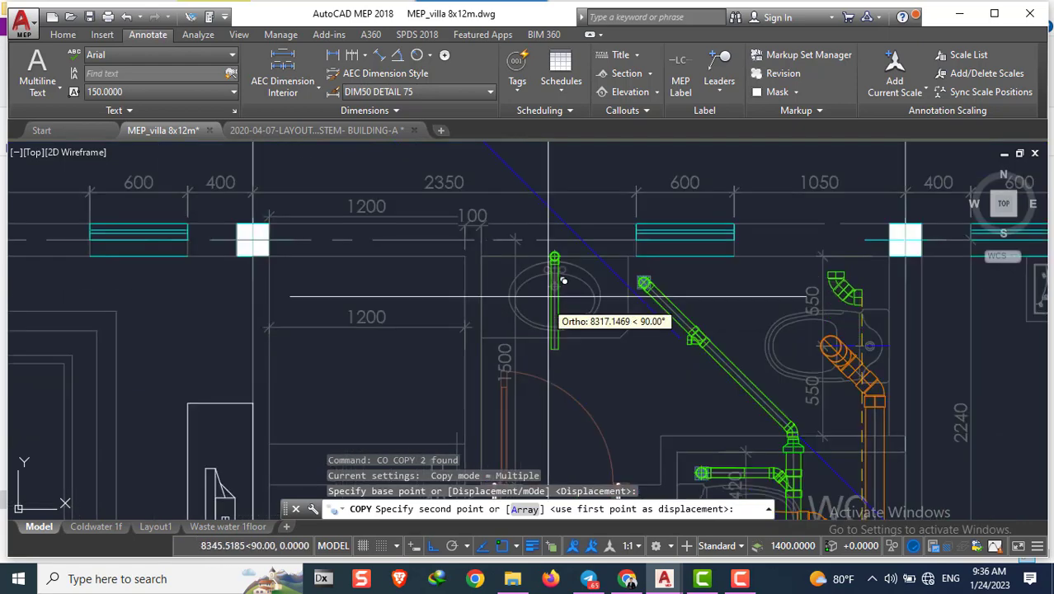
{"action": "key", "text": "F8"}
{"action": "left_click", "coordinate": [575, 362]}
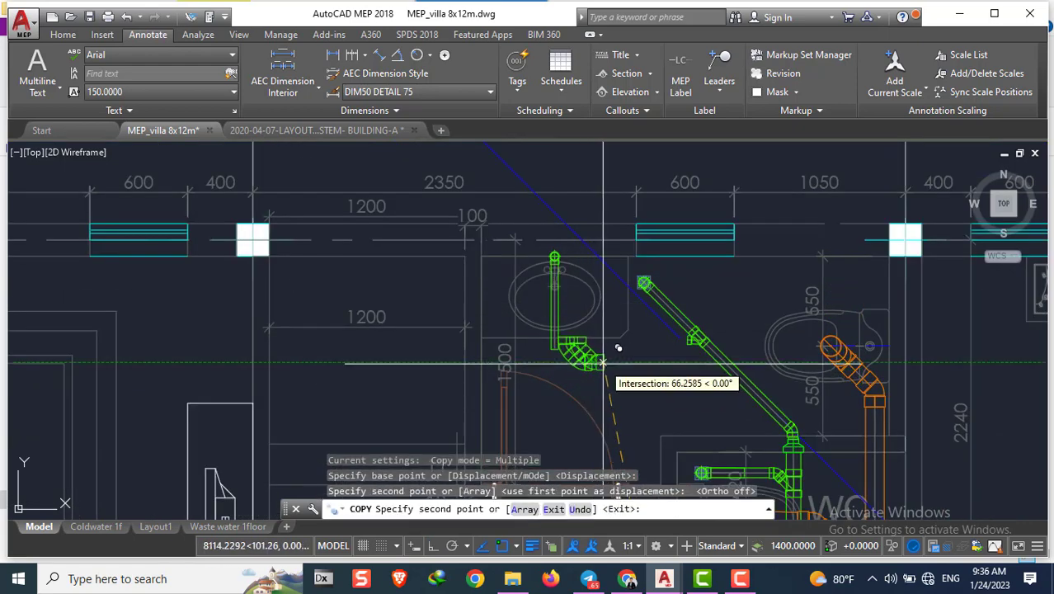
{"action": "key", "text": "Escape"}
Move the new elbow up near the top of the drain pipe
{"action": "left_click", "coordinate": [575, 354]}
{"action": "left_click", "coordinate": [574, 348]}
{"action": "type", "text": "m"}
{"action": "key", "text": "Return"}
{"action": "scroll", "coordinate": [575, 348], "scroll_direction": "up", "scroll_amount": 3}
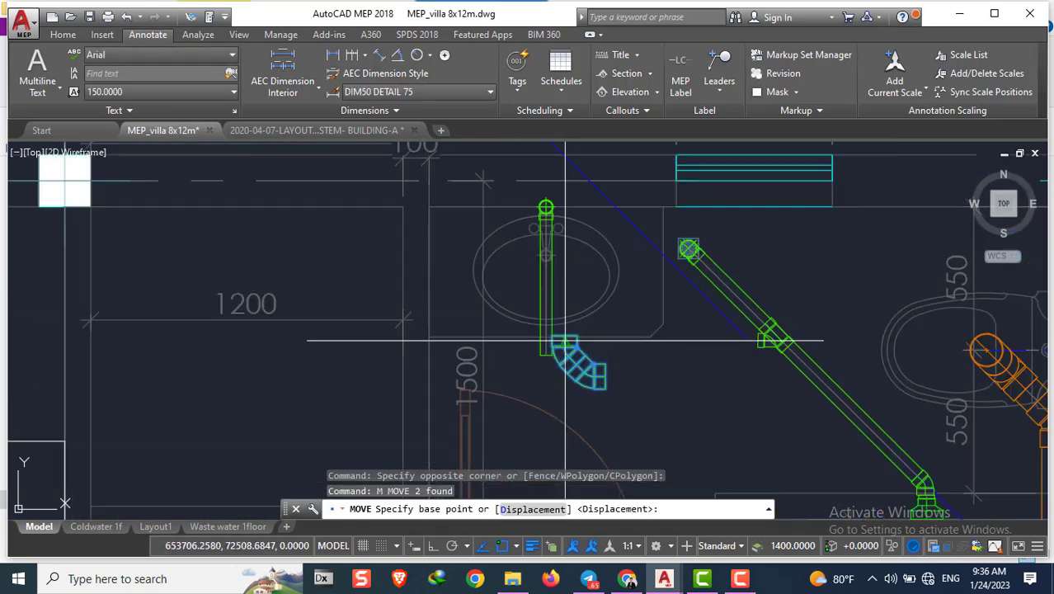
{"action": "left_click", "coordinate": [562, 333]}
{"action": "left_click", "coordinate": [551, 151]}
{"action": "key", "text": "Escape"}
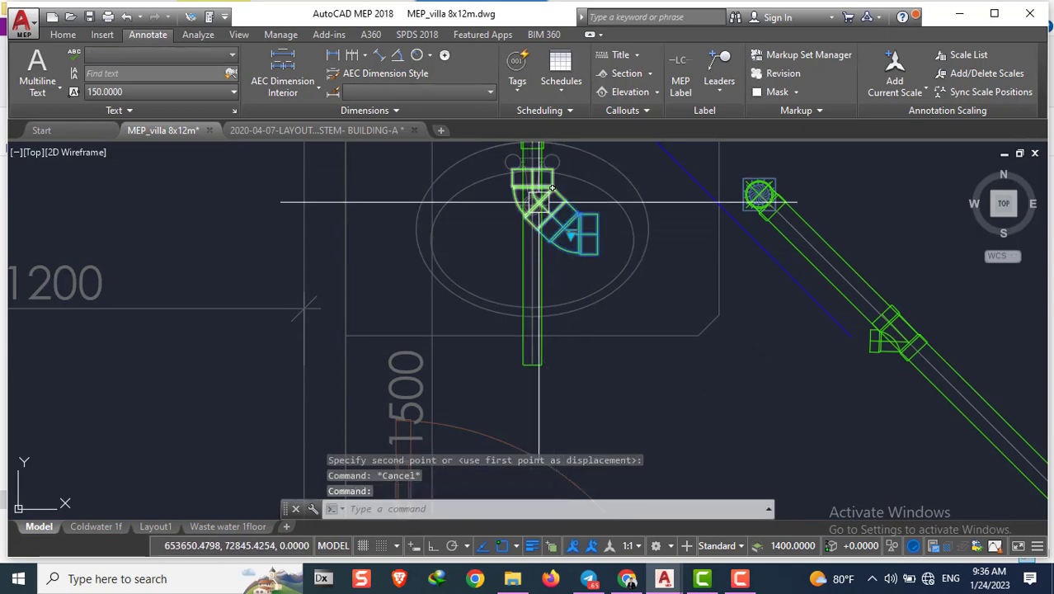
Change the elbow to a smaller size from its size list
{"action": "left_click", "coordinate": [566, 230]}
{"action": "left_click", "coordinate": [565, 272]}
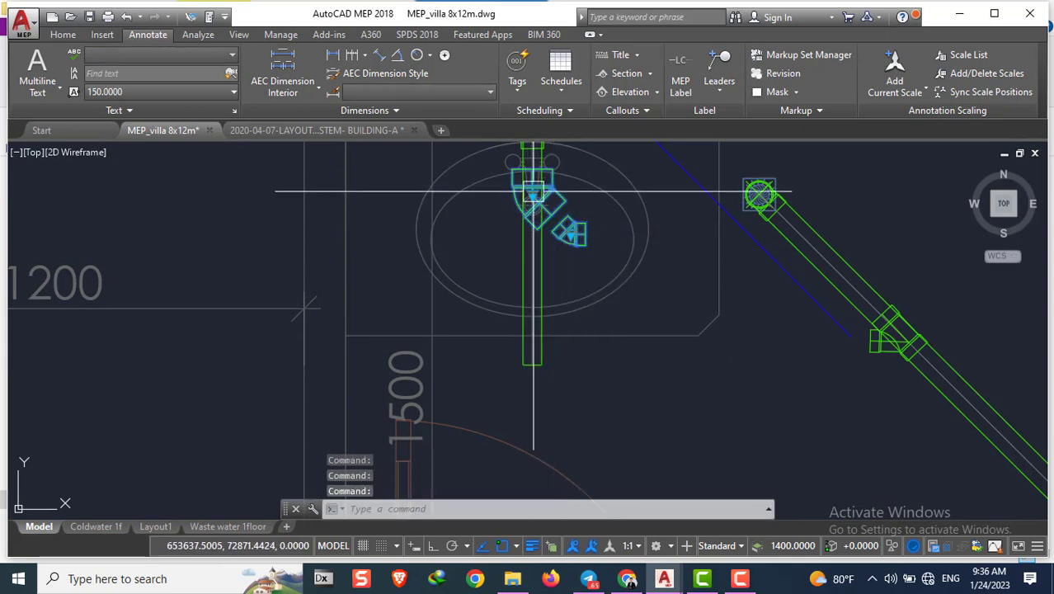
{"action": "key", "text": "Escape"}
{"action": "scroll", "coordinate": [556, 207], "scroll_direction": "up", "scroll_amount": 2}
{"action": "key", "text": "Escape"}
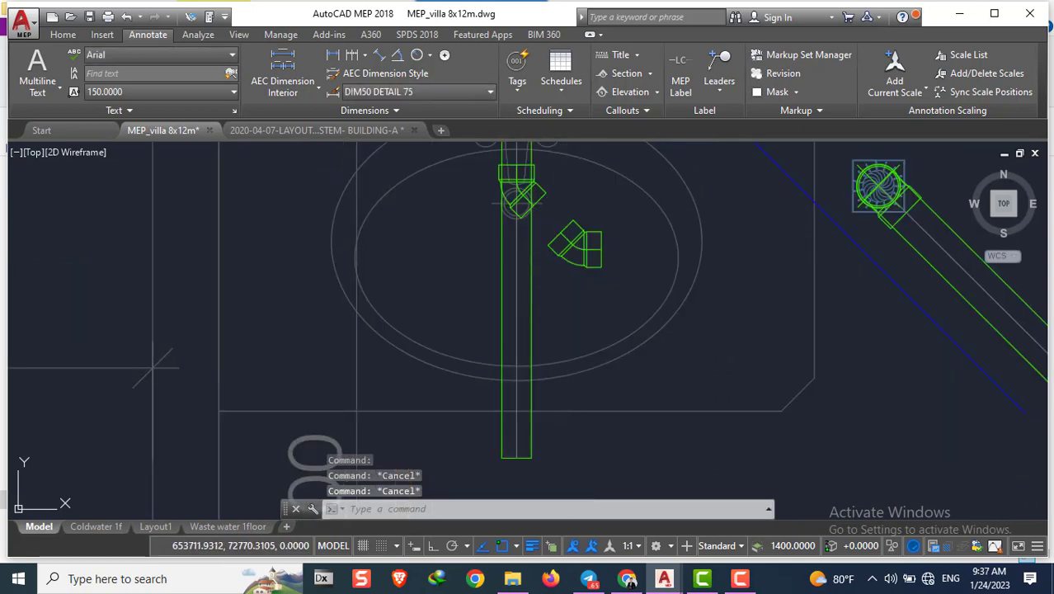
{"action": "scroll", "coordinate": [561, 267], "scroll_direction": "down", "scroll_amount": 3}
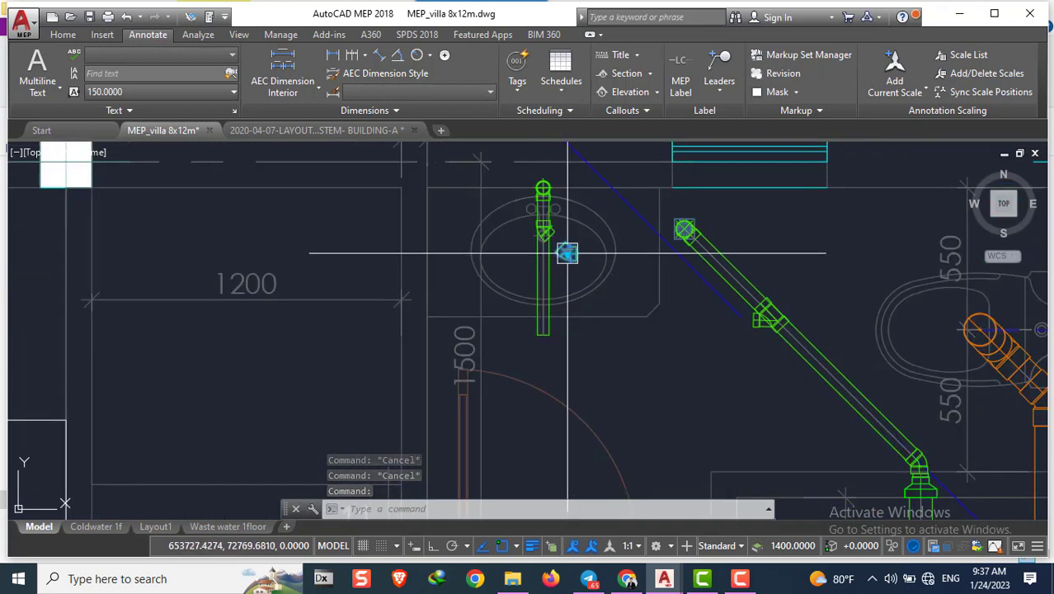
{"action": "scroll", "coordinate": [539, 229], "scroll_direction": "up", "scroll_amount": 4}
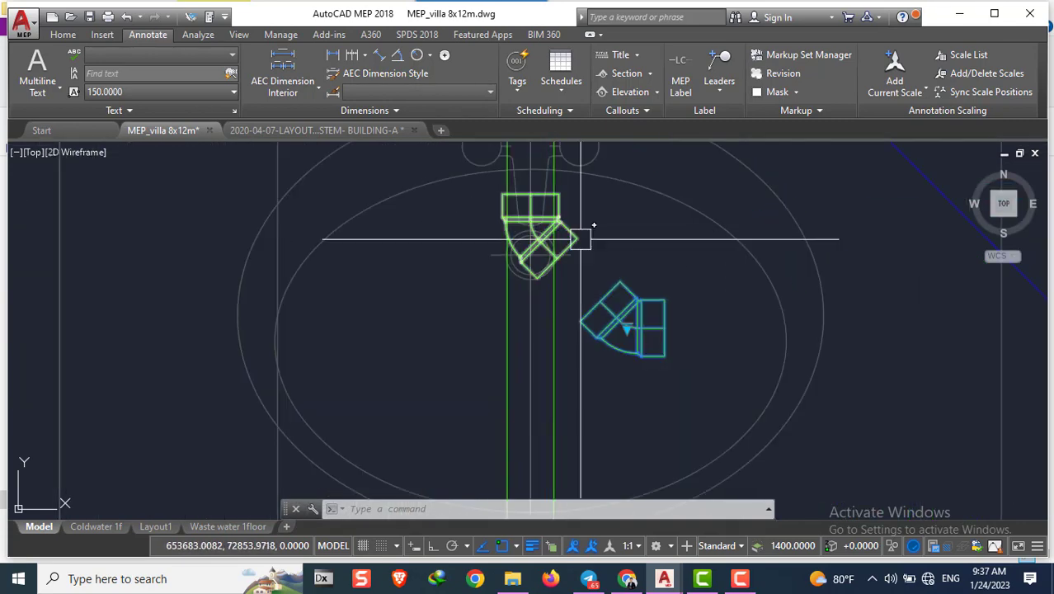
{"action": "key", "text": "Escape"}
{"action": "key", "text": "Escape"}
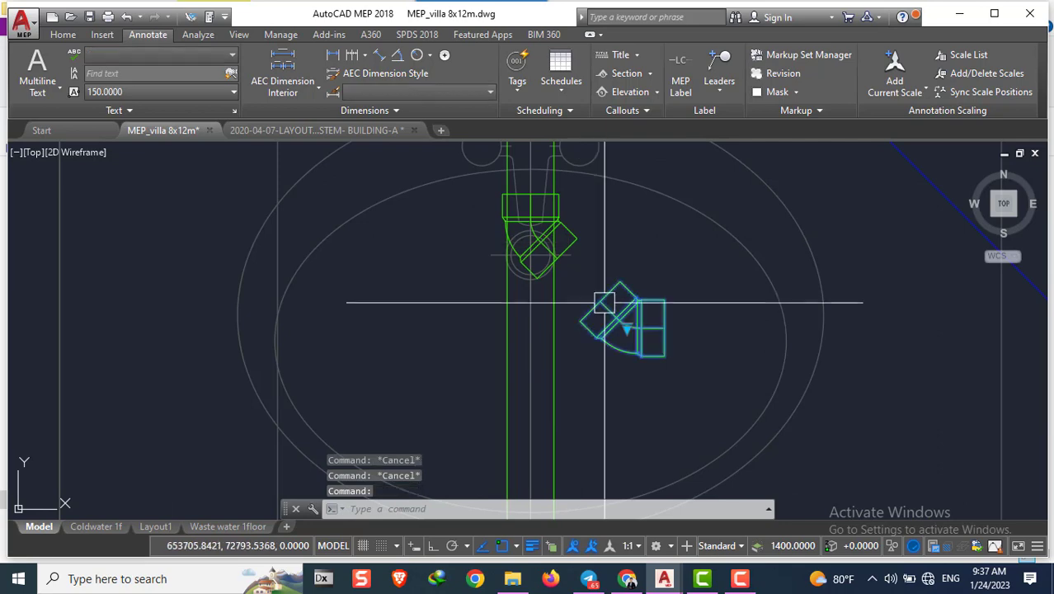
{"action": "type", "text": "m"}
Start moving the resized elbow, then cancel the move
{"action": "key", "text": "Return"}
{"action": "left_click", "coordinate": [601, 300]}
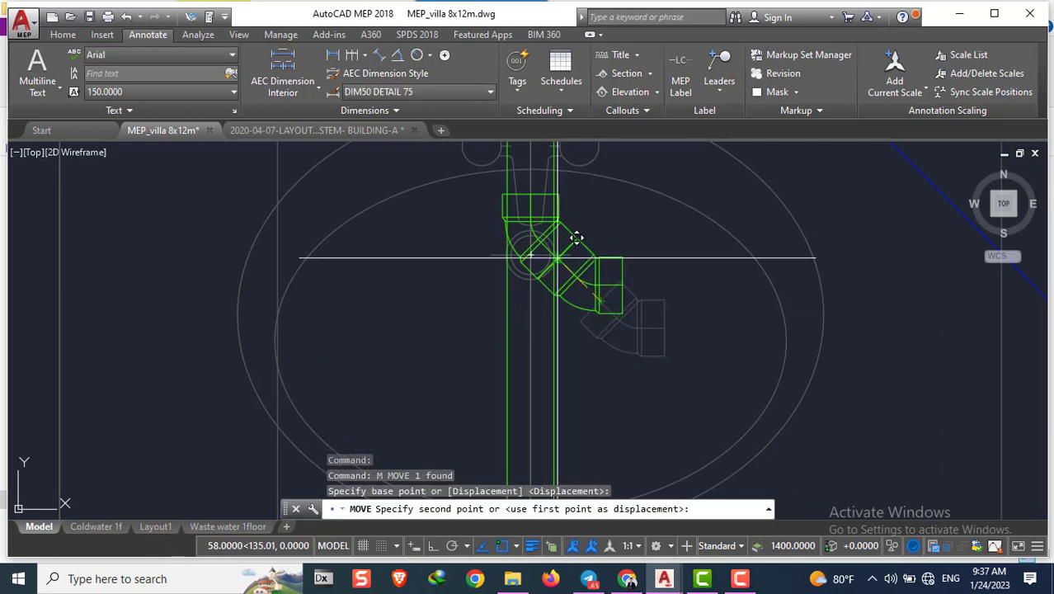
{"action": "key", "text": "Escape"}
{"action": "scroll", "coordinate": [546, 280], "scroll_direction": "down", "scroll_amount": 3}
{"action": "scroll", "coordinate": [536, 249], "scroll_direction": "up", "scroll_amount": 5}
{"action": "scroll", "coordinate": [537, 249], "scroll_direction": "down", "scroll_amount": 2}
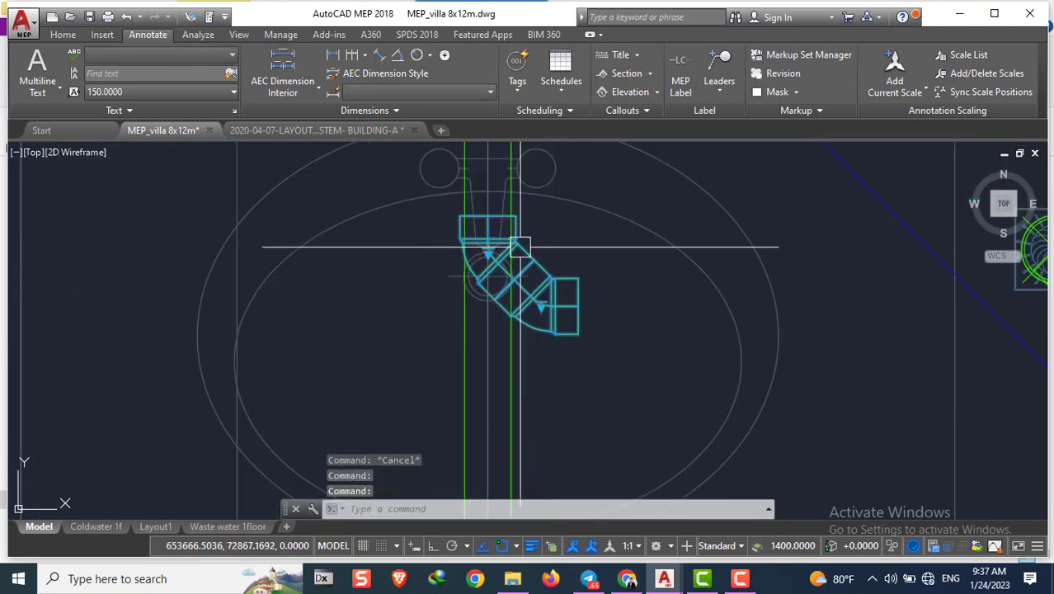
{"action": "scroll", "coordinate": [528, 264], "scroll_direction": "down", "scroll_amount": 2}
Start moving the two selected fittings, then cancel
{"action": "type", "text": "m"}
{"action": "key", "text": "Return"}
{"action": "scroll", "coordinate": [521, 293], "scroll_direction": "down", "scroll_amount": 2}
{"action": "left_click", "coordinate": [521, 293]}
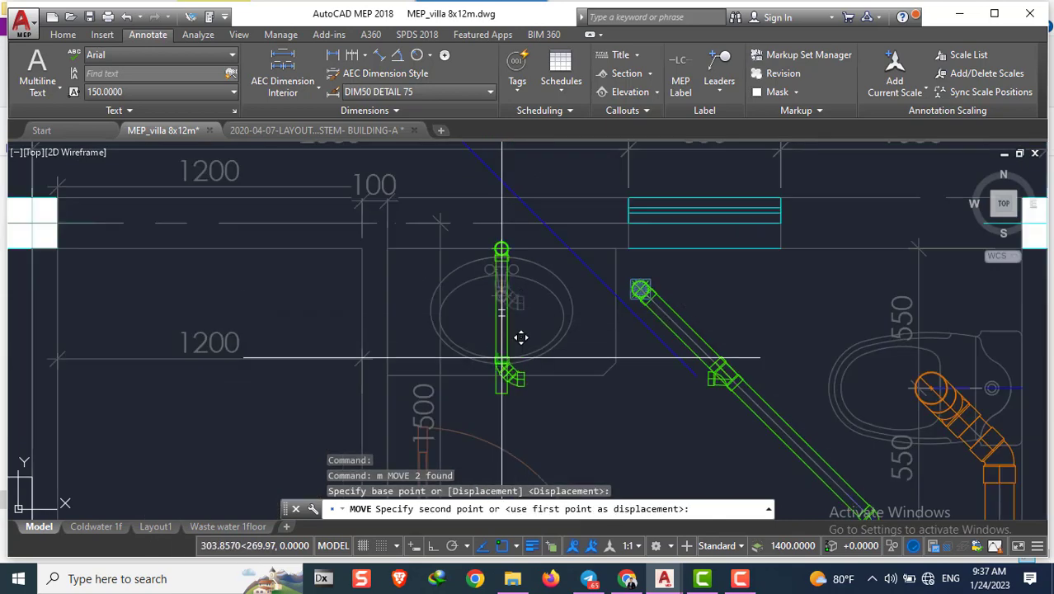
{"action": "scroll", "coordinate": [522, 336], "scroll_direction": "up", "scroll_amount": 2}
{"action": "scroll", "coordinate": [515, 330], "scroll_direction": "down", "scroll_amount": 4}
{"action": "key", "text": "Escape"}
{"action": "key", "text": "Escape"}
{"action": "scroll", "coordinate": [607, 322], "scroll_direction": "up", "scroll_amount": 4}
Start a construction ray from the fitting, then cancel it
{"action": "type", "text": "r"}
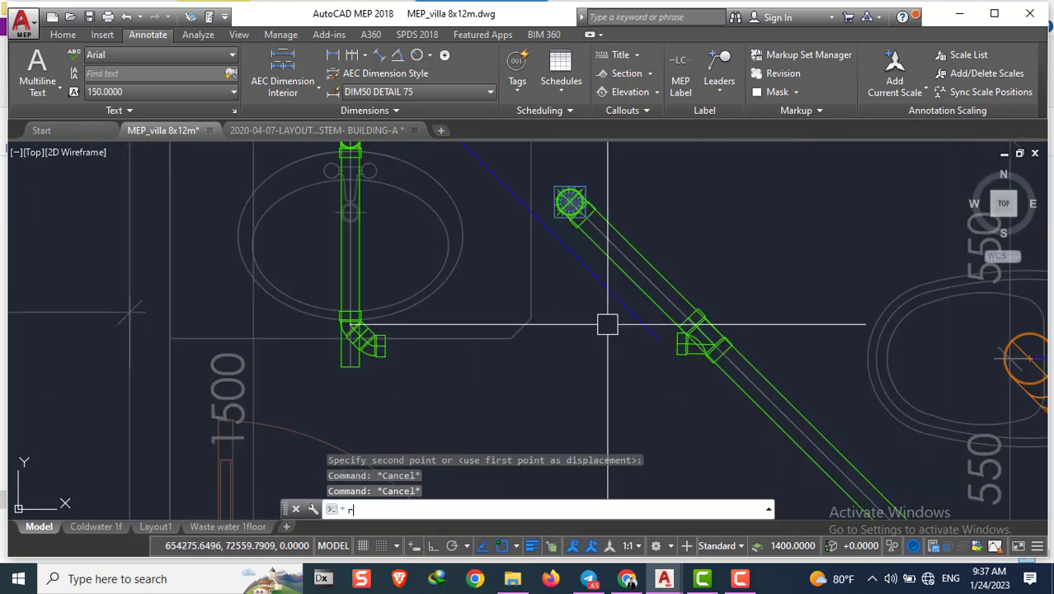
{"action": "type", "text": "ay"}
{"action": "key", "text": "Return"}
{"action": "scroll", "coordinate": [644, 329], "scroll_direction": "up", "scroll_amount": 3}
{"action": "scroll", "coordinate": [672, 332], "scroll_direction": "up", "scroll_amount": 2}
{"action": "left_click", "coordinate": [672, 330]}
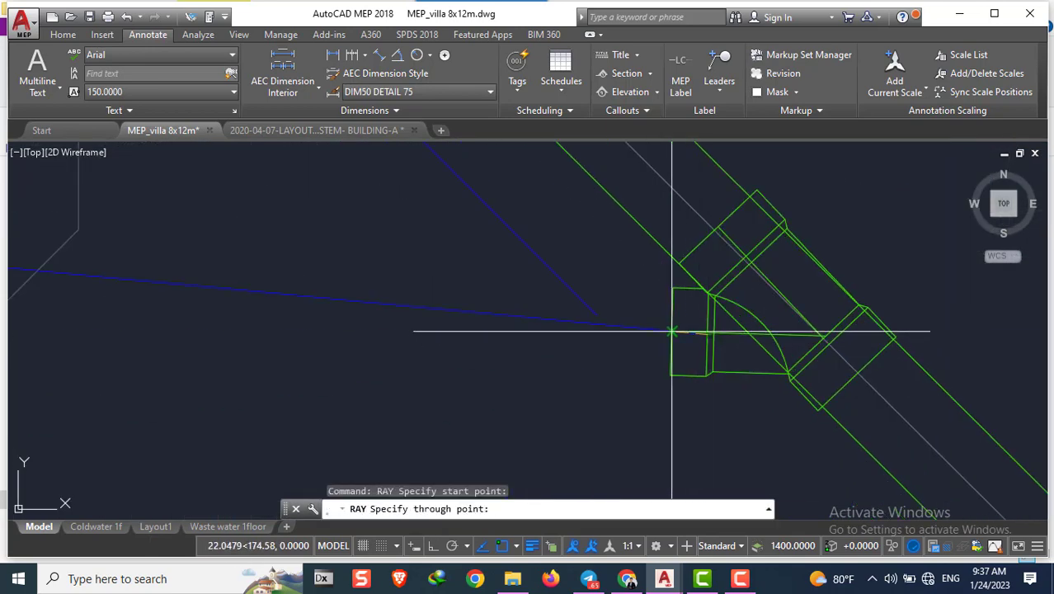
{"action": "scroll", "coordinate": [577, 330], "scroll_direction": "down", "scroll_amount": 3}
{"action": "key", "text": "Escape"}
{"action": "key", "text": "Escape"}
{"action": "scroll", "coordinate": [447, 340], "scroll_direction": "up", "scroll_amount": 3}
{"action": "scroll", "coordinate": [403, 308], "scroll_direction": "up", "scroll_amount": 2}
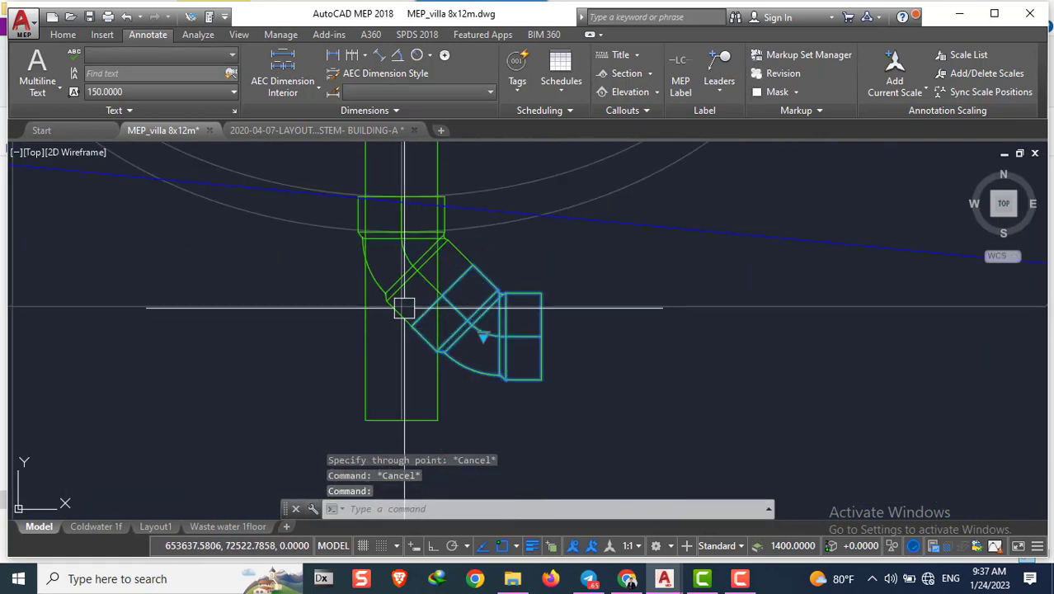
Move the upper elbow down to seat it at the drain pipe's lower end
{"action": "left_click", "coordinate": [416, 278]}
{"action": "type", "text": "m"}
{"action": "key", "text": "Return"}
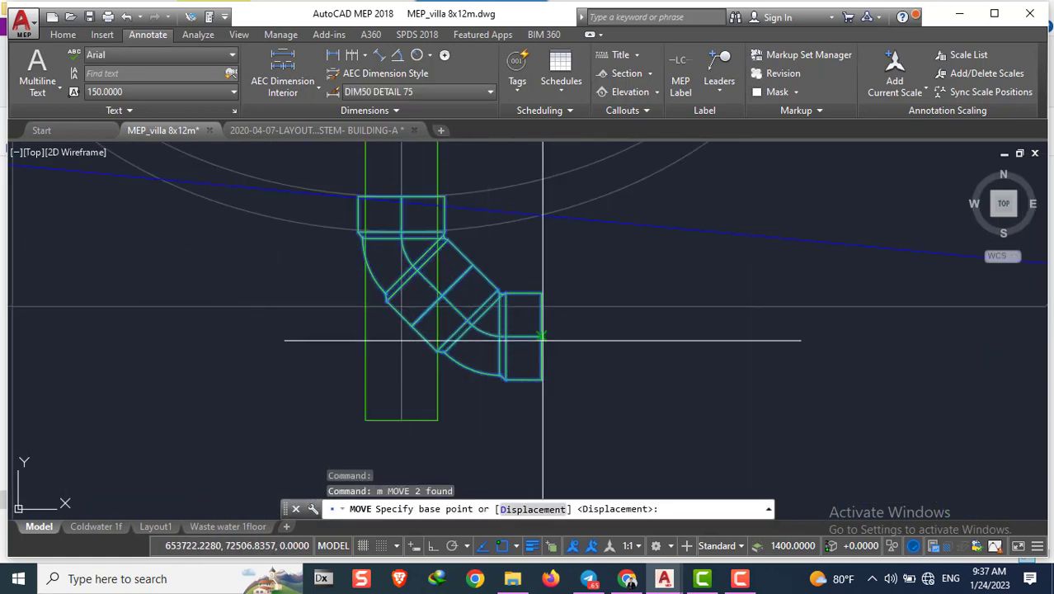
{"action": "left_click", "coordinate": [541, 336]}
{"action": "scroll", "coordinate": [508, 296], "scroll_direction": "down", "scroll_amount": 3}
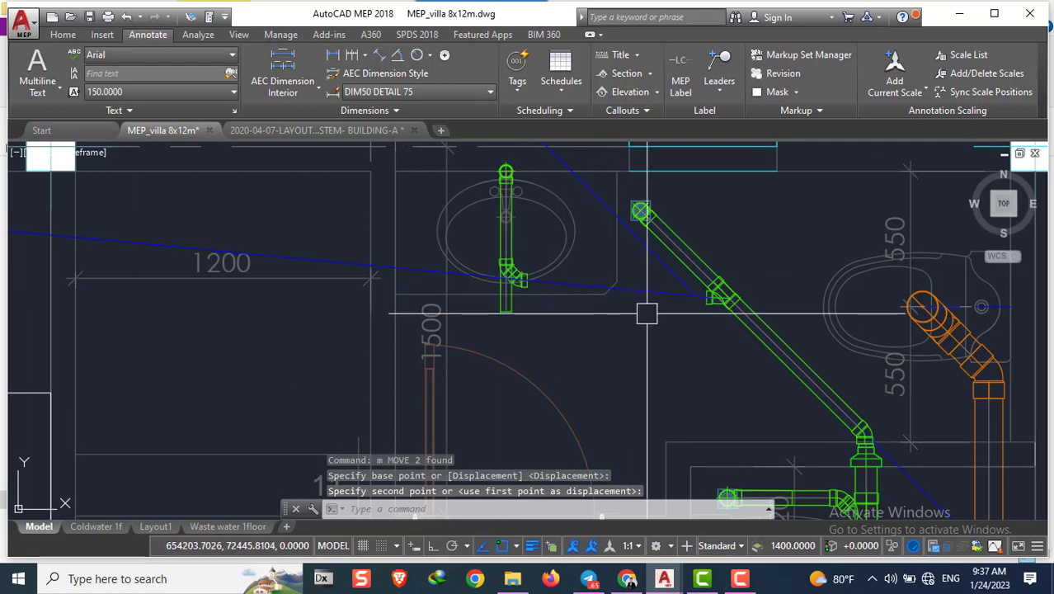
{"action": "left_click", "coordinate": [505, 307]}
{"action": "scroll", "coordinate": [505, 307], "scroll_direction": "up", "scroll_amount": 3}
{"action": "scroll", "coordinate": [462, 305], "scroll_direction": "down", "scroll_amount": 1}
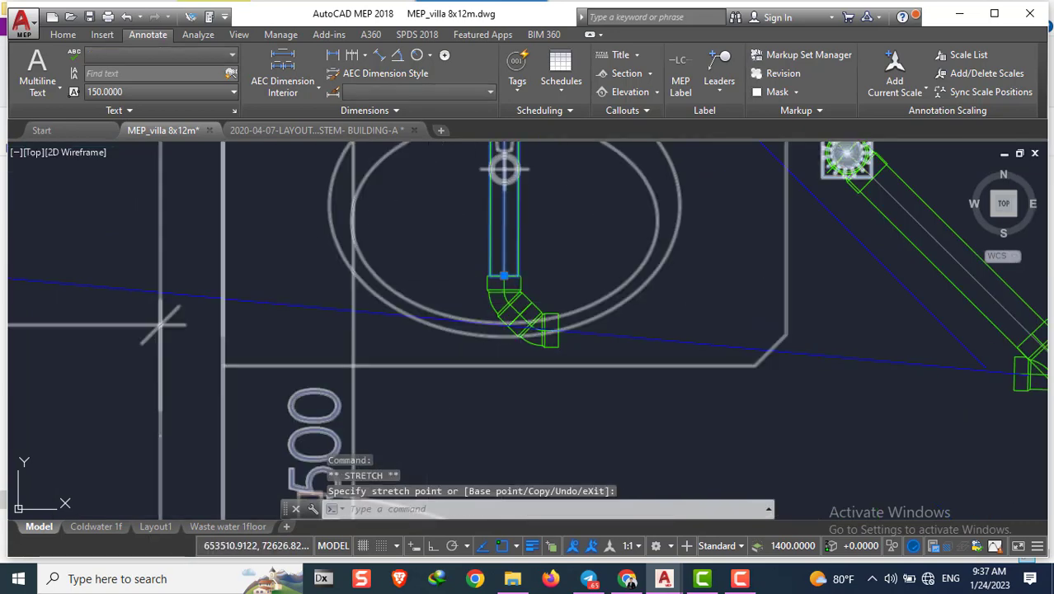
{"action": "scroll", "coordinate": [449, 299], "scroll_direction": "down", "scroll_amount": 2}
{"action": "key", "text": "Escape"}
{"action": "key", "text": "Escape"}
{"action": "key", "text": "Escape"}
Copy the selected elbow to its new position near the basin
{"action": "type", "text": "co"}
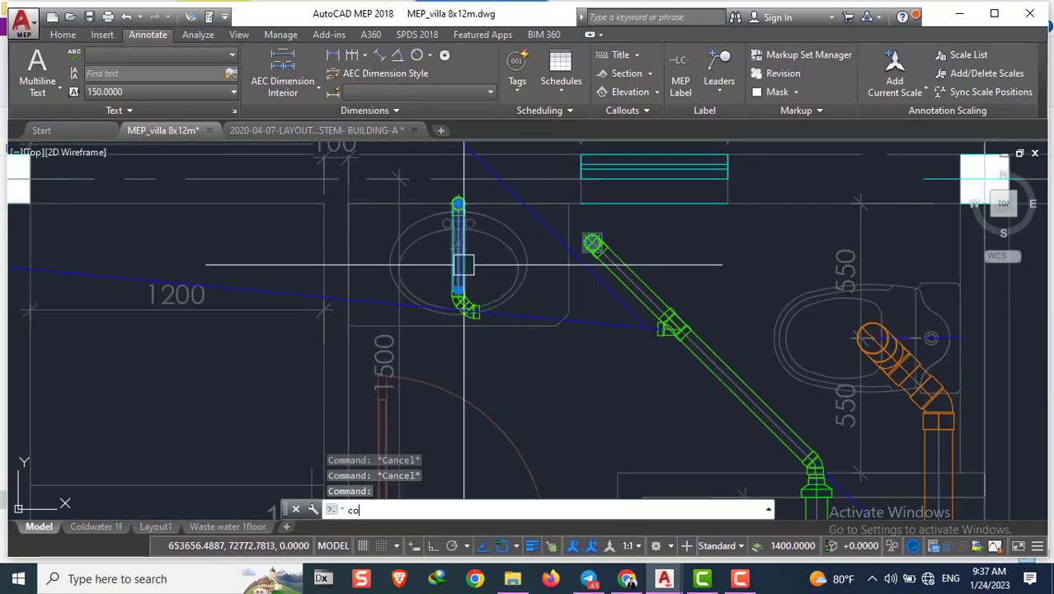
{"action": "key", "text": "Return"}
{"action": "scroll", "coordinate": [494, 255], "scroll_direction": "up", "scroll_amount": 4}
{"action": "scroll", "coordinate": [495, 255], "scroll_direction": "up", "scroll_amount": 2}
{"action": "left_click", "coordinate": [493, 251]}
{"action": "left_click", "coordinate": [573, 332]}
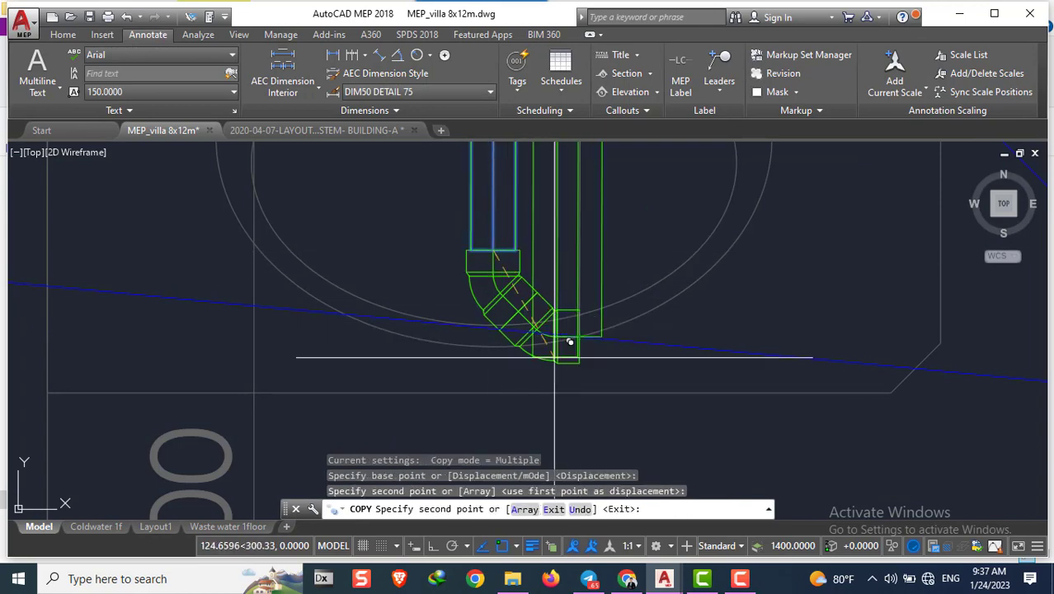
{"action": "key", "text": "Escape"}
Try stretching the connecting pipe's end, then cancel and clear the selection
{"action": "scroll", "coordinate": [565, 312], "scroll_direction": "down", "scroll_amount": 3}
{"action": "left_click", "coordinate": [557, 297]}
{"action": "scroll", "coordinate": [742, 371], "scroll_direction": "up", "scroll_amount": 2}
{"action": "left_click", "coordinate": [430, 198]}
{"action": "scroll", "coordinate": [761, 387], "scroll_direction": "up", "scroll_amount": 2}
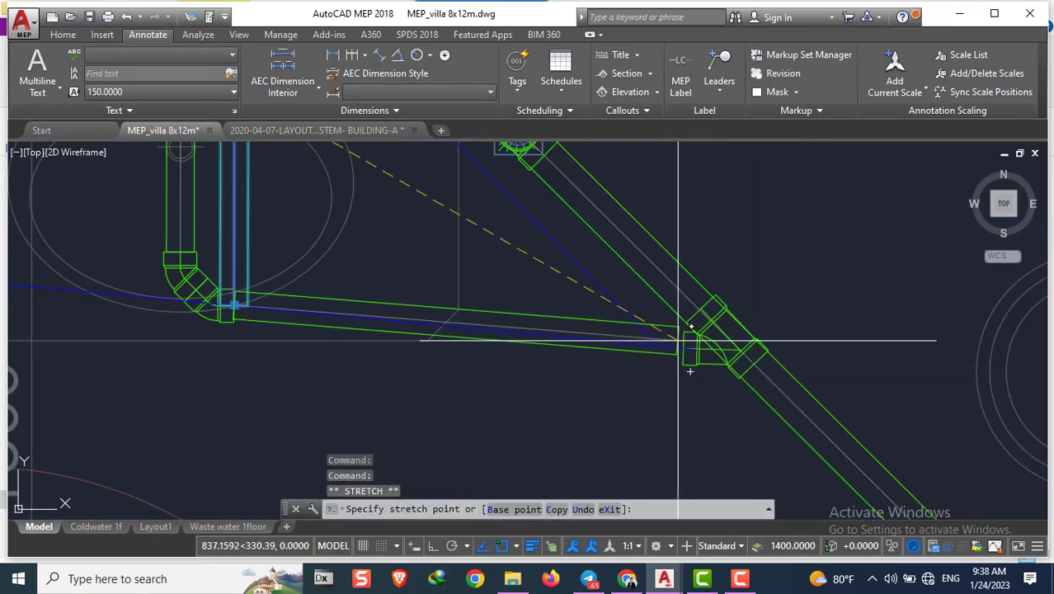
{"action": "key", "text": "Escape"}
{"action": "key", "text": "Escape"}
{"action": "scroll", "coordinate": [670, 341], "scroll_direction": "up", "scroll_amount": 3}
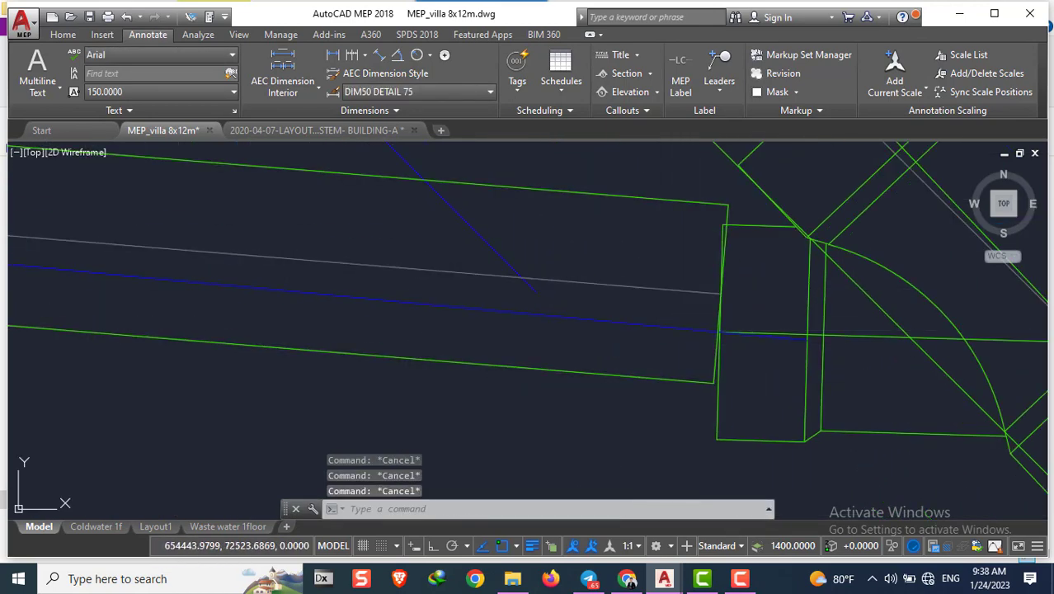
{"action": "scroll", "coordinate": [649, 301], "scroll_direction": "down", "scroll_amount": 5}
{"action": "scroll", "coordinate": [680, 306], "scroll_direction": "up", "scroll_amount": 2}
{"action": "scroll", "coordinate": [611, 293], "scroll_direction": "up", "scroll_amount": 3}
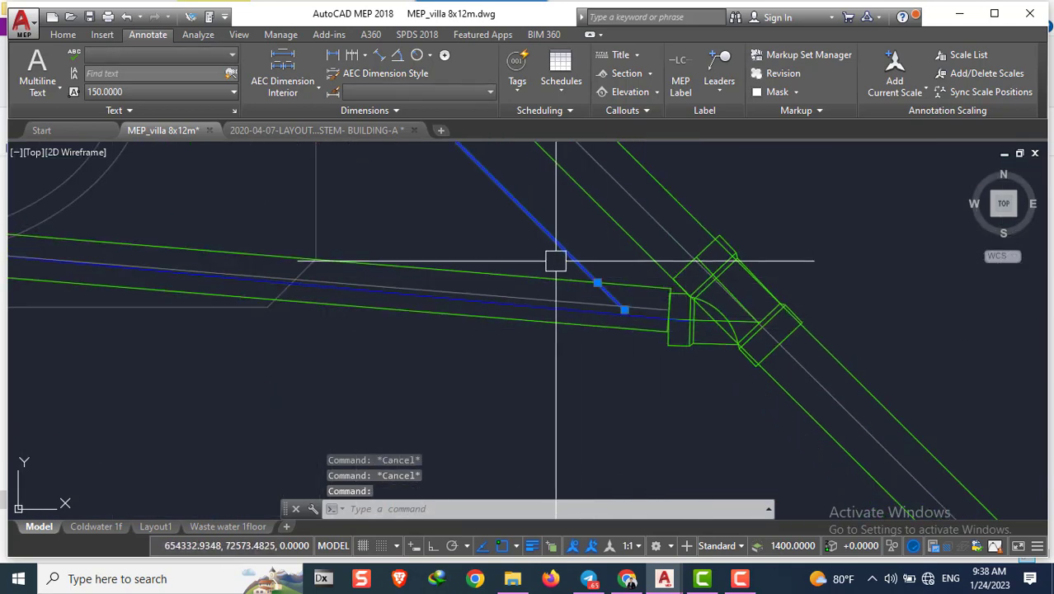
{"action": "key", "text": "Escape"}
{"action": "key", "text": "Escape"}
Erase the stray blue line beside the pipes
{"action": "scroll", "coordinate": [569, 298], "scroll_direction": "up", "scroll_amount": 3}
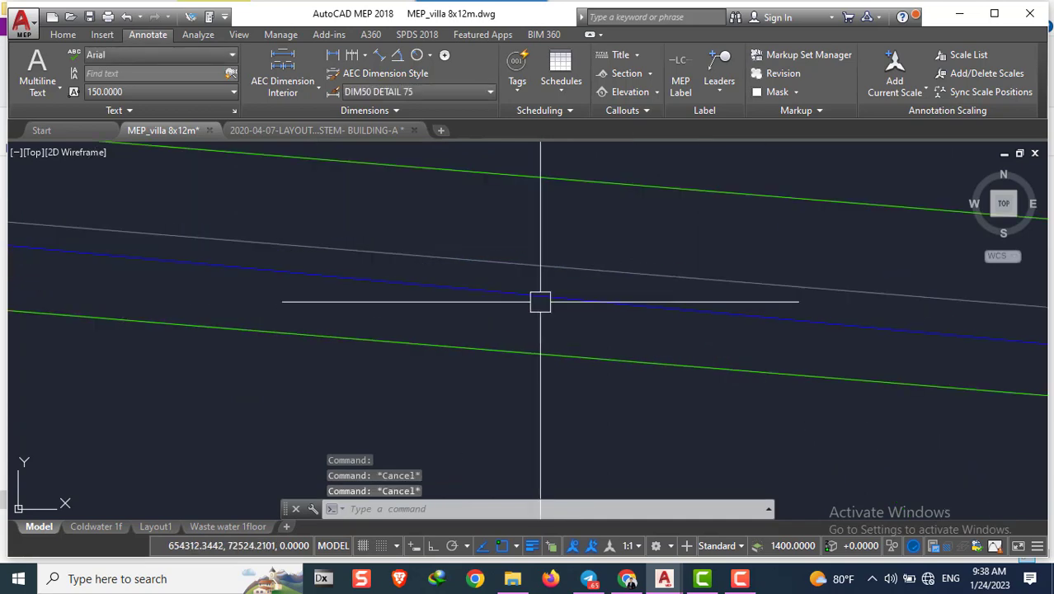
{"action": "left_click", "coordinate": [540, 298]}
{"action": "type", "text": "e"}
{"action": "key", "text": "Return"}
{"action": "scroll", "coordinate": [577, 305], "scroll_direction": "down", "scroll_amount": 5}
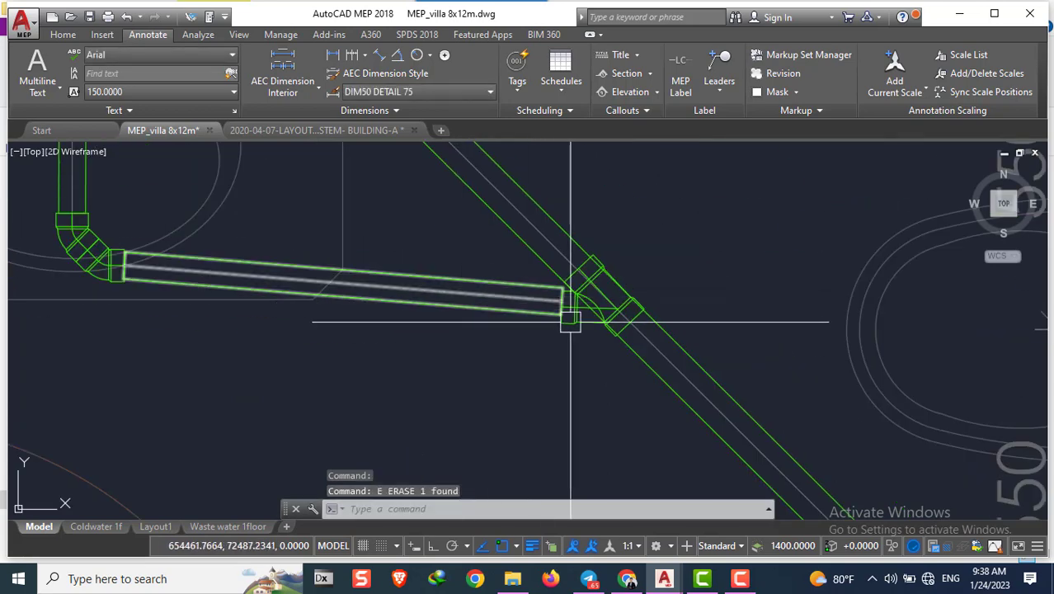
Move the fitting onto the end of the sloped waste pipe
{"action": "type", "text": "m"}
{"action": "left_click", "coordinate": [604, 294]}
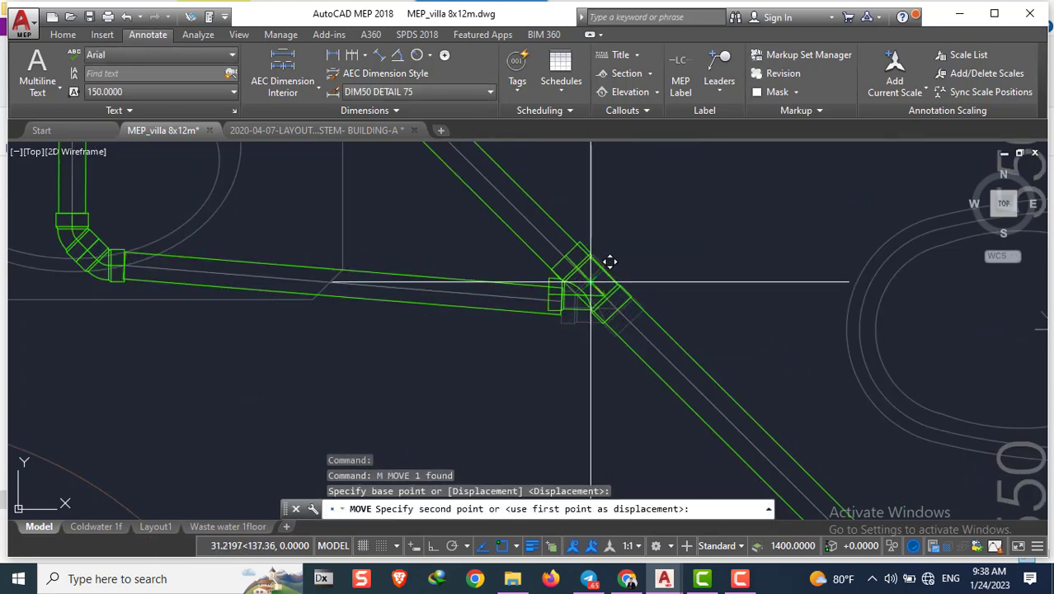
{"action": "left_click", "coordinate": [582, 279]}
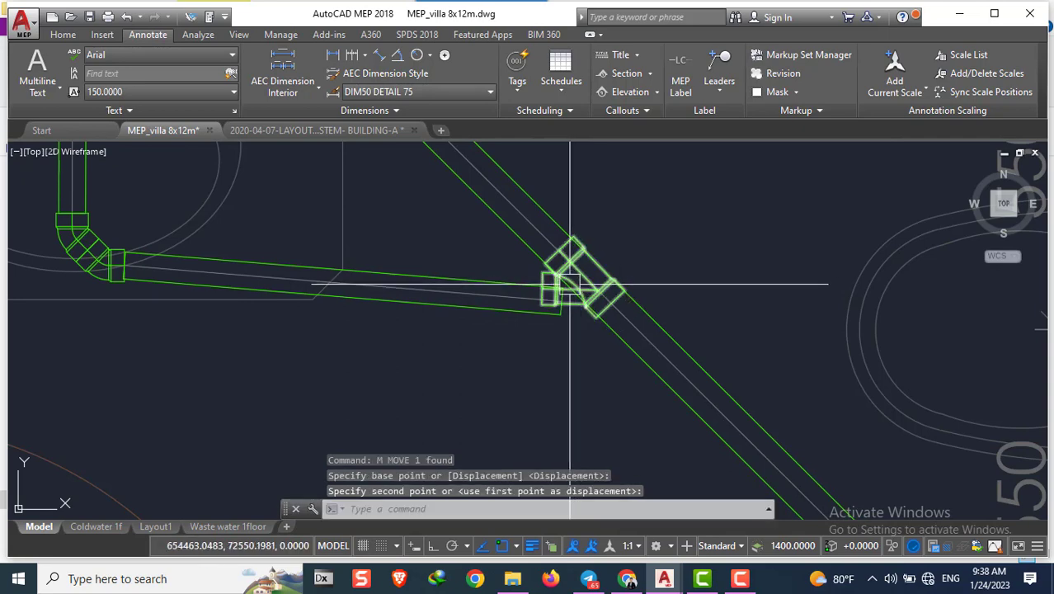
{"action": "scroll", "coordinate": [569, 275], "scroll_direction": "up", "scroll_amount": 3}
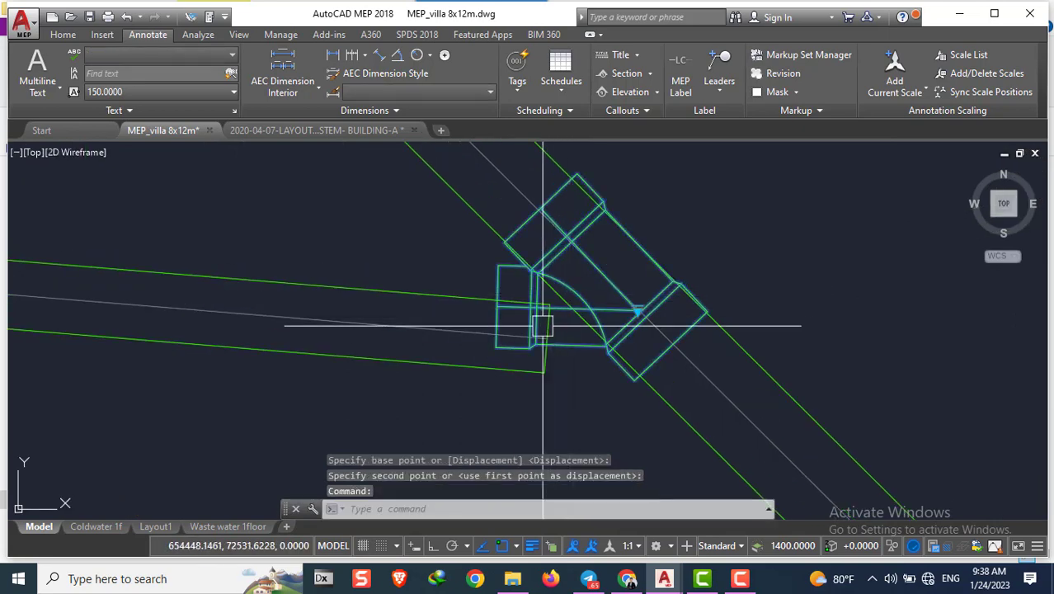
{"action": "key", "text": "Escape"}
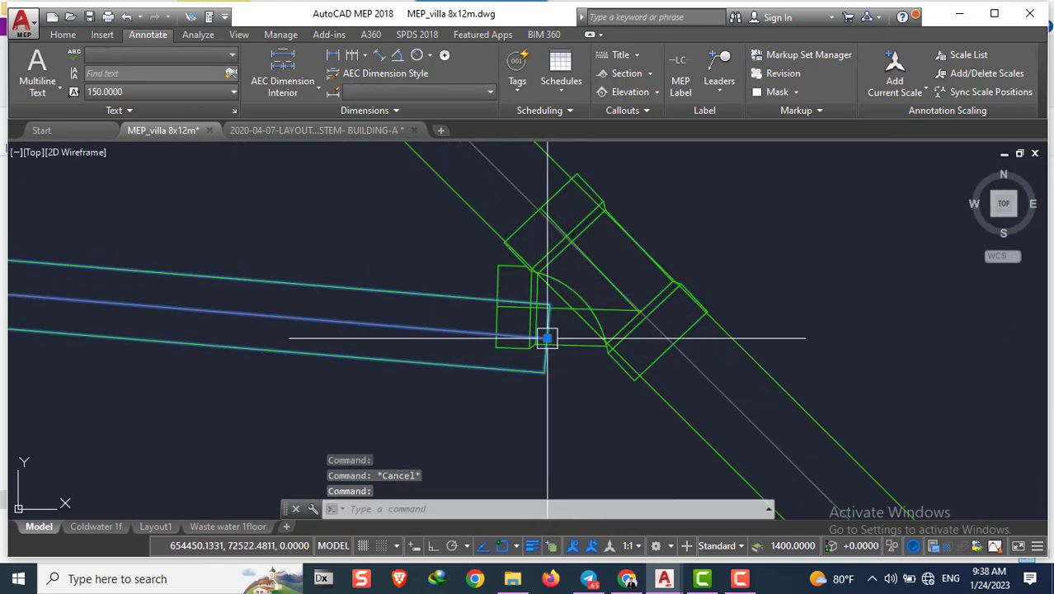
Stretch the horizontal pipe's end to meet the elbow
{"action": "left_click", "coordinate": [547, 338]}
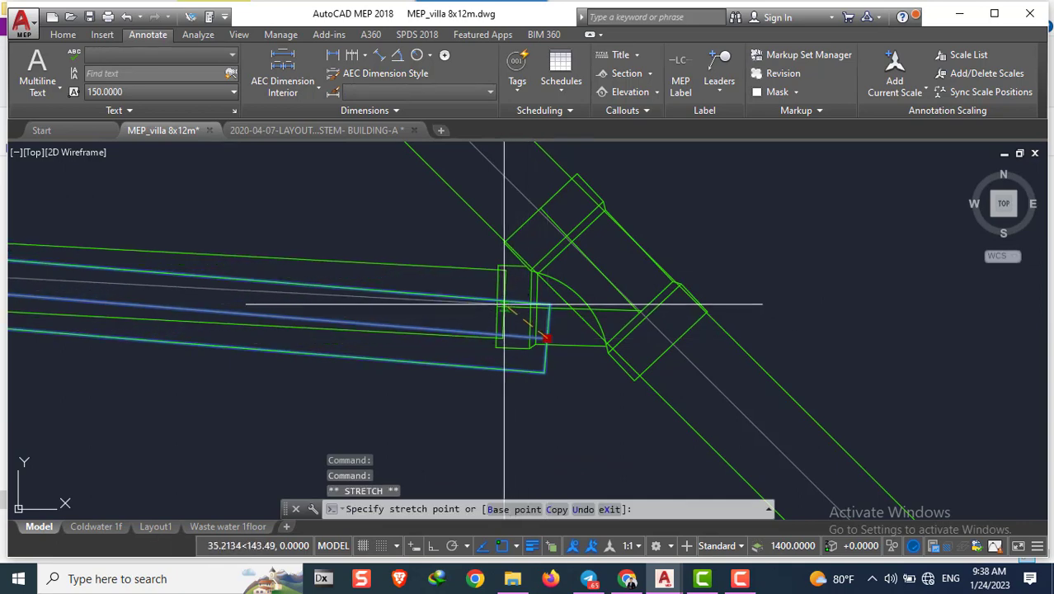
{"action": "left_click", "coordinate": [498, 300]}
{"action": "scroll", "coordinate": [497, 298], "scroll_direction": "down", "scroll_amount": 4}
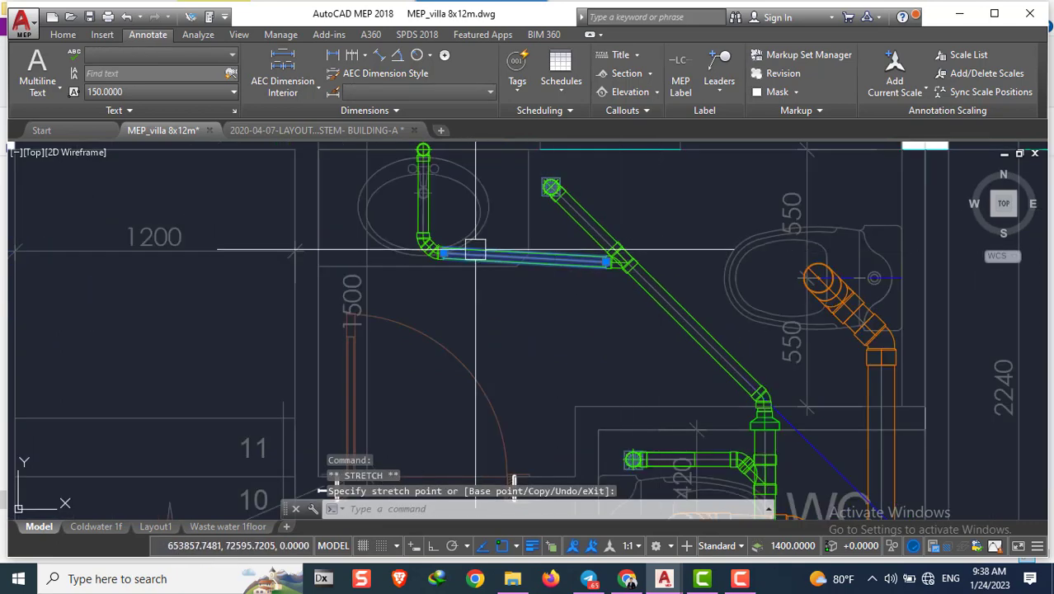
{"action": "scroll", "coordinate": [475, 249], "scroll_direction": "up", "scroll_amount": 5}
{"action": "scroll", "coordinate": [385, 259], "scroll_direction": "down", "scroll_amount": 4}
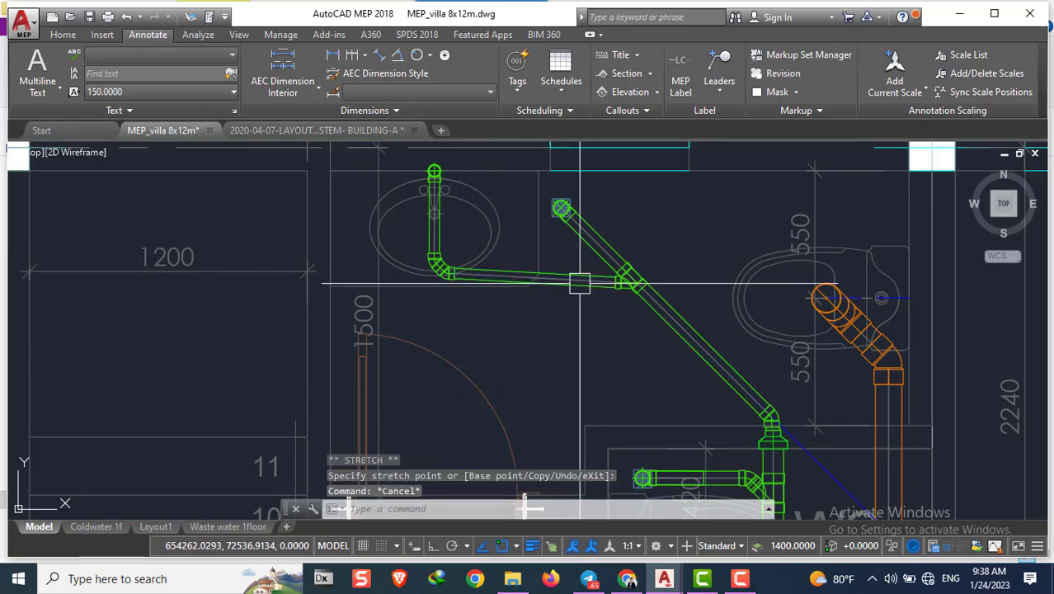
{"action": "key", "text": "Escape"}
{"action": "key", "text": "Escape"}
{"action": "key", "text": "Escape"}
{"action": "scroll", "coordinate": [576, 284], "scroll_direction": "up", "scroll_amount": 4}
{"action": "scroll", "coordinate": [138, 264], "scroll_direction": "down", "scroll_amount": 2}
{"action": "scroll", "coordinate": [577, 288], "scroll_direction": "down", "scroll_amount": 5}
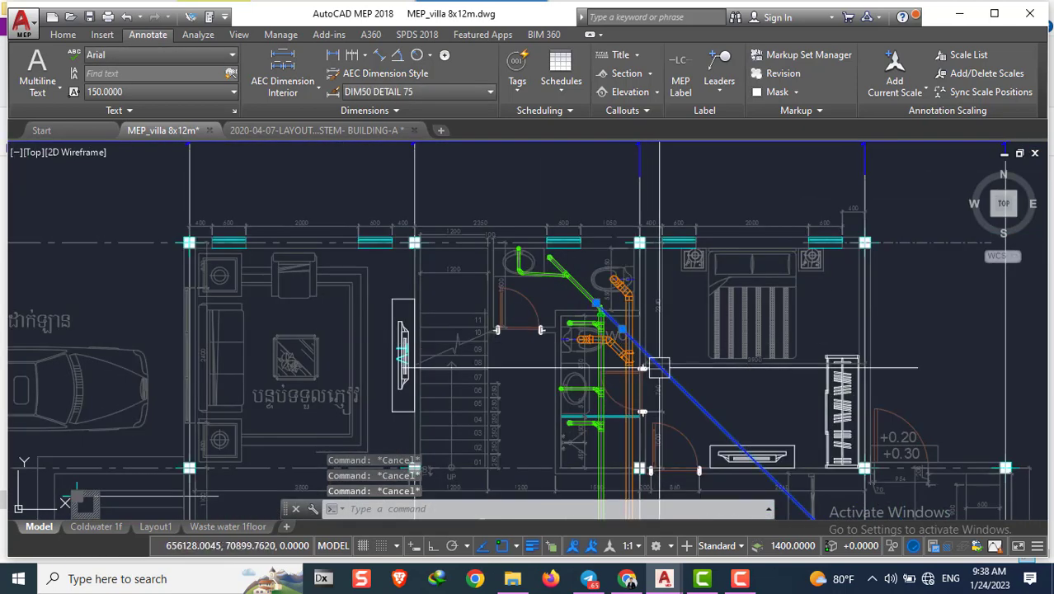
Erase the selected blue diagonal pipe crossing the WC
{"action": "type", "text": "e"}
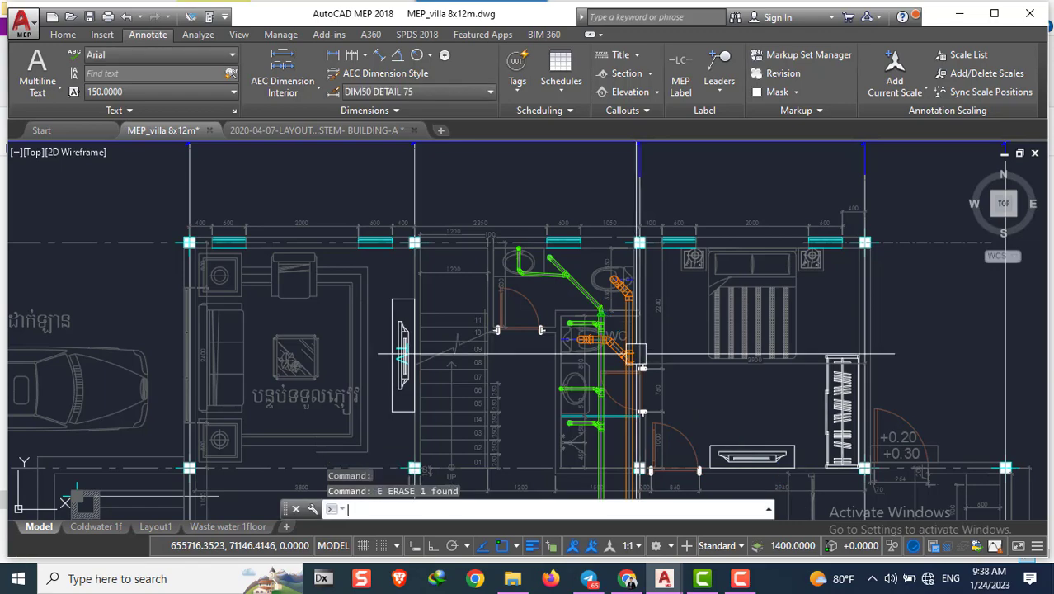
{"action": "key", "text": "Return"}
{"action": "scroll", "coordinate": [724, 380], "scroll_direction": "down", "scroll_amount": 3}
{"action": "scroll", "coordinate": [724, 381], "scroll_direction": "up", "scroll_amount": 2}
{"action": "scroll", "coordinate": [725, 381], "scroll_direction": "up", "scroll_amount": 2}
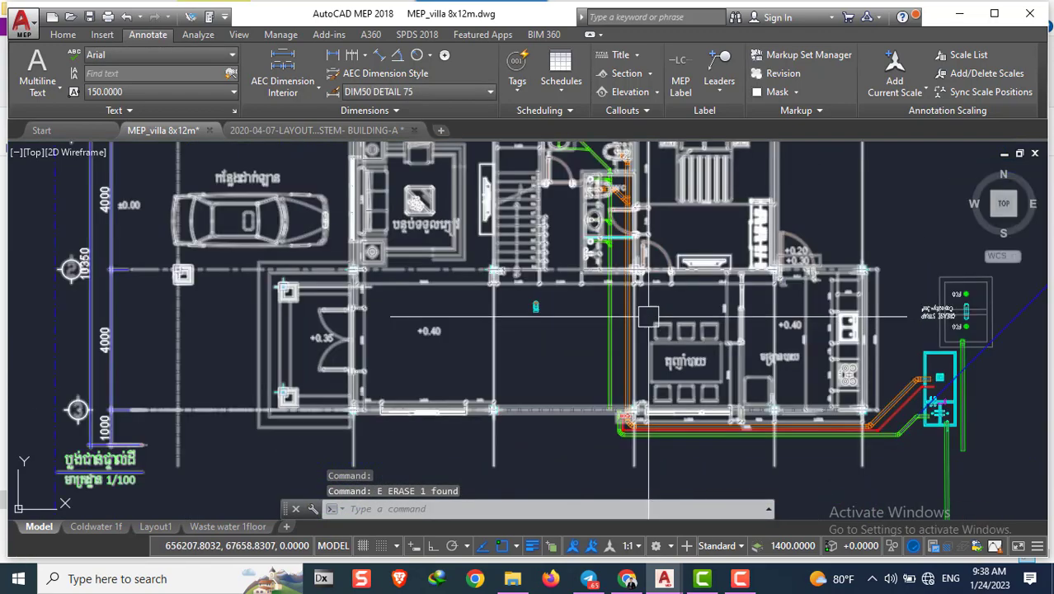
{"action": "scroll", "coordinate": [653, 212], "scroll_direction": "up", "scroll_amount": 1}
{"action": "scroll", "coordinate": [494, 495], "scroll_direction": "down", "scroll_amount": 3}
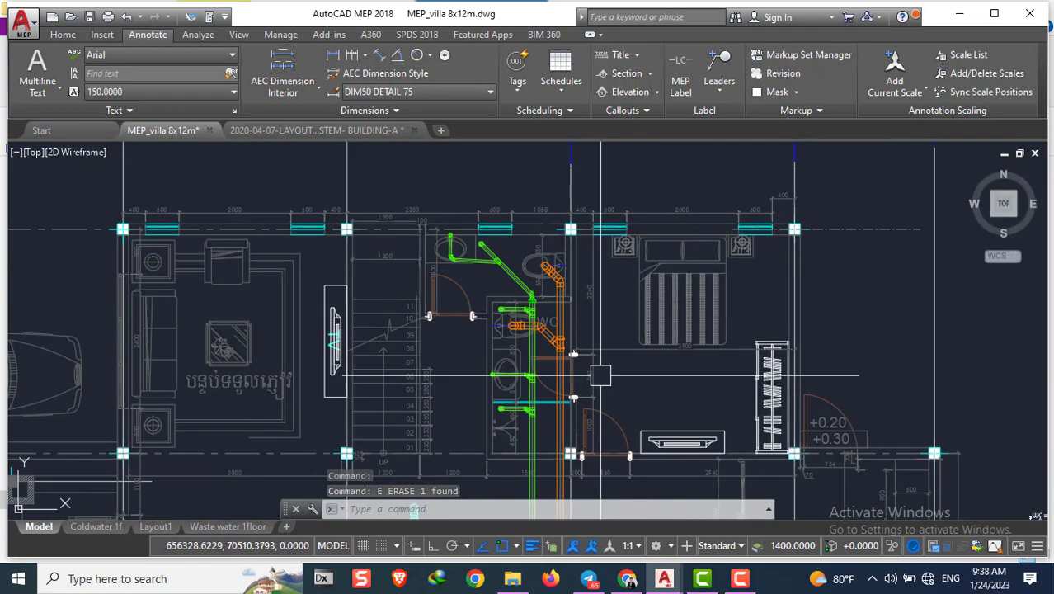
{"action": "scroll", "coordinate": [545, 305], "scroll_direction": "up", "scroll_amount": 4}
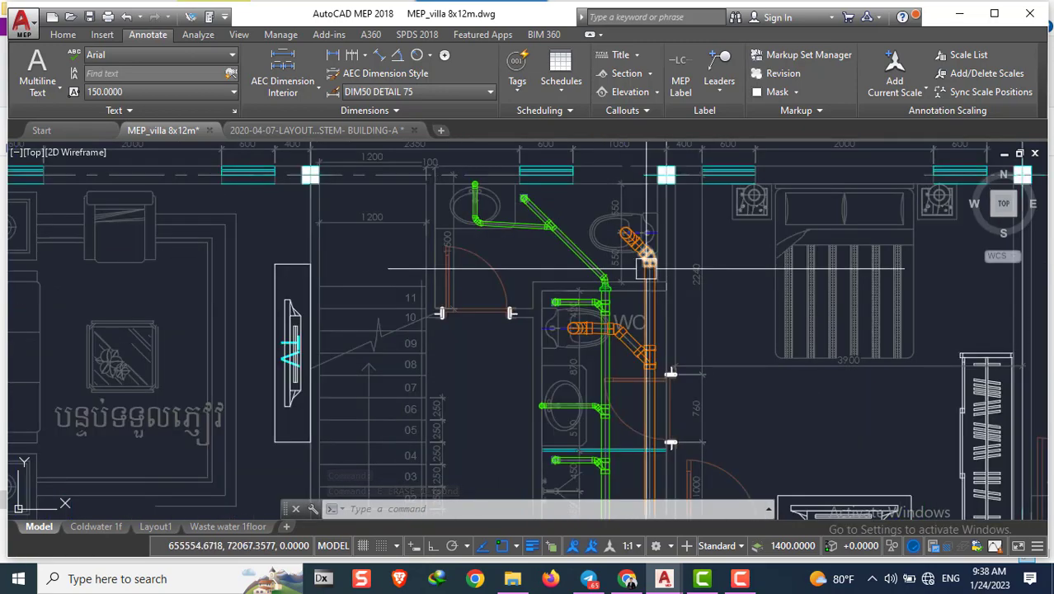
Zoom and pan down to the lower corner where the green and orange risers turn
{"action": "scroll", "coordinate": [665, 273], "scroll_direction": "down", "scroll_amount": 1}
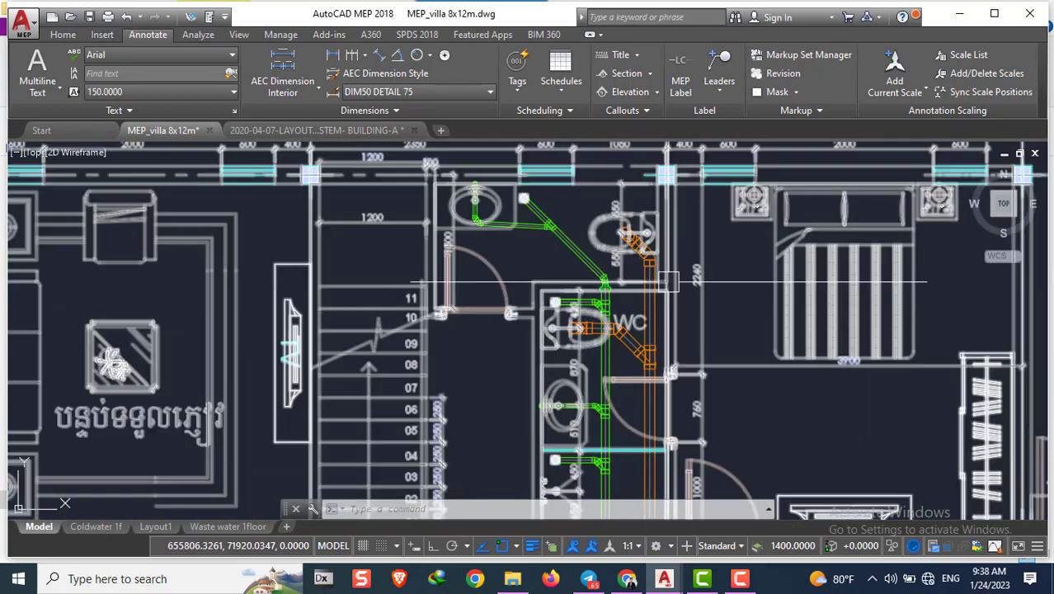
{"action": "scroll", "coordinate": [673, 285], "scroll_direction": "down", "scroll_amount": 1}
{"action": "scroll", "coordinate": [681, 294], "scroll_direction": "down", "scroll_amount": 1}
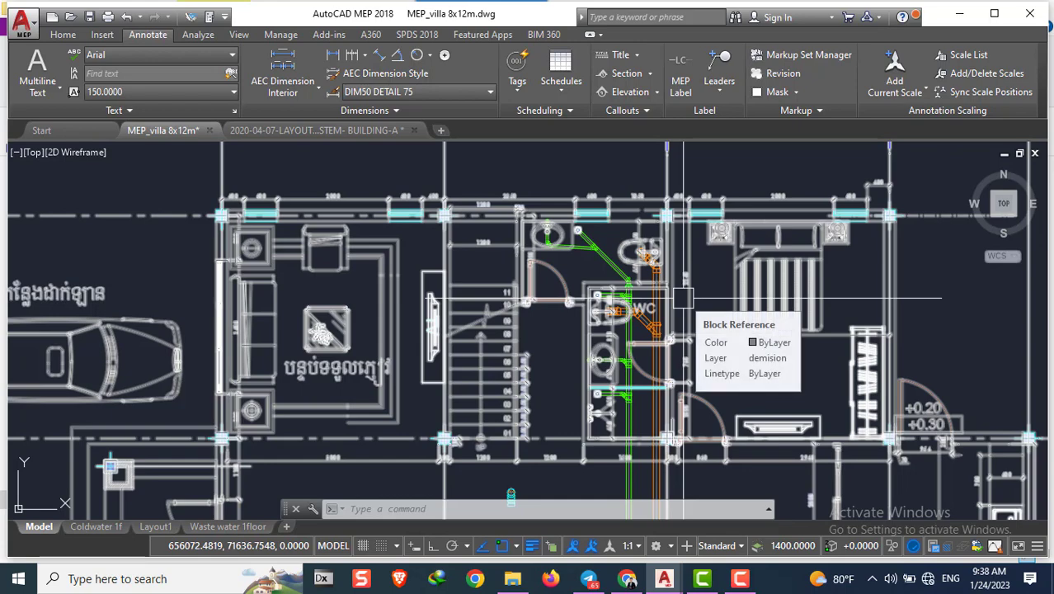
{"action": "mouse_move", "coordinate": [682, 297]}
{"action": "middle_mouse_down"}
{"action": "mouse_move", "coordinate": [579, 330]}
{"action": "mouse_move", "coordinate": [487, 336]}
{"action": "middle_mouse_up"}
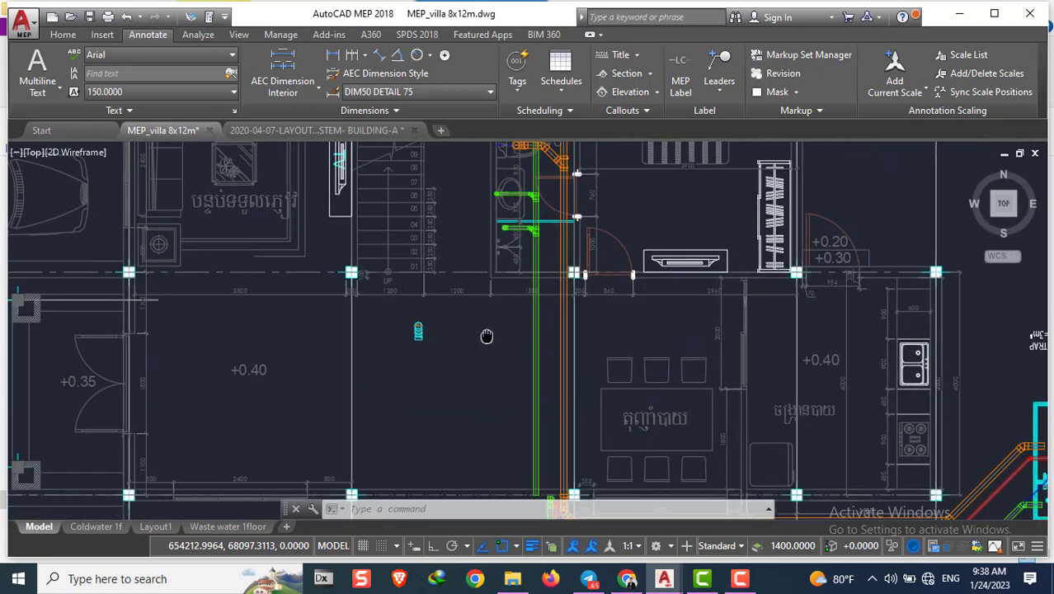
{"action": "scroll", "coordinate": [542, 283], "scroll_direction": "down", "scroll_amount": 5}
{"action": "scroll", "coordinate": [549, 364], "scroll_direction": "up", "scroll_amount": 5}
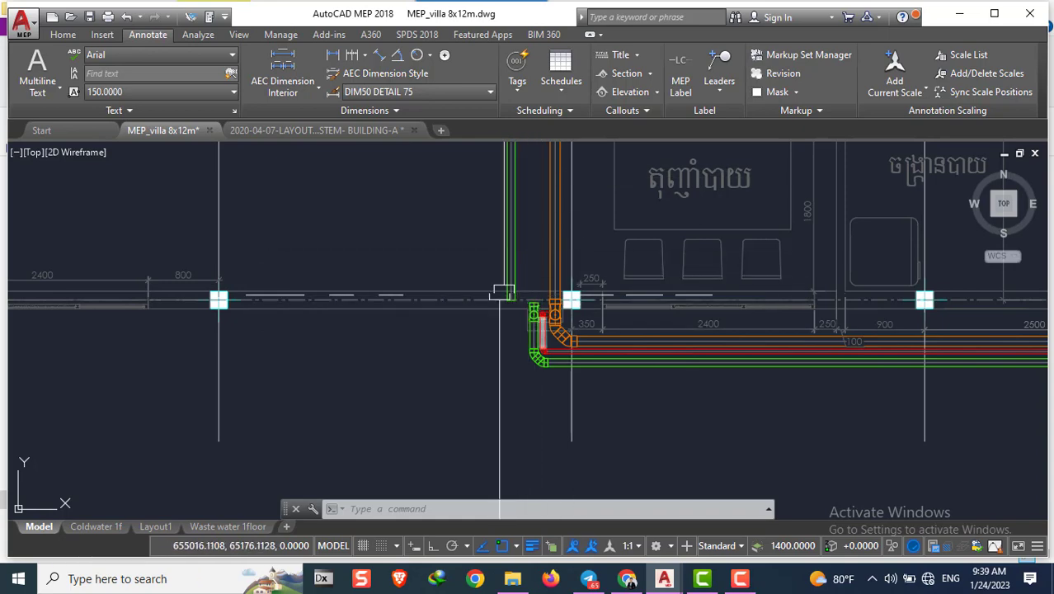
Select the red riser pipe together with its elbow and fittings
{"action": "scroll", "coordinate": [525, 278], "scroll_direction": "up", "scroll_amount": 3}
{"action": "scroll", "coordinate": [552, 322], "scroll_direction": "up", "scroll_amount": 2}
{"action": "scroll", "coordinate": [563, 325], "scroll_direction": "up", "scroll_amount": 1}
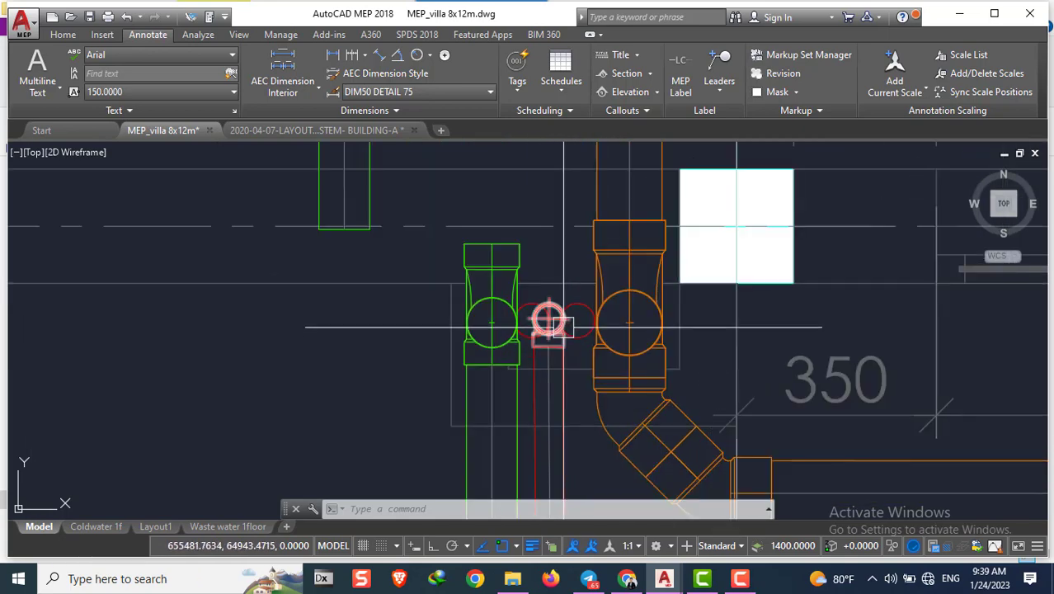
{"action": "scroll", "coordinate": [573, 319], "scroll_direction": "down", "scroll_amount": 2}
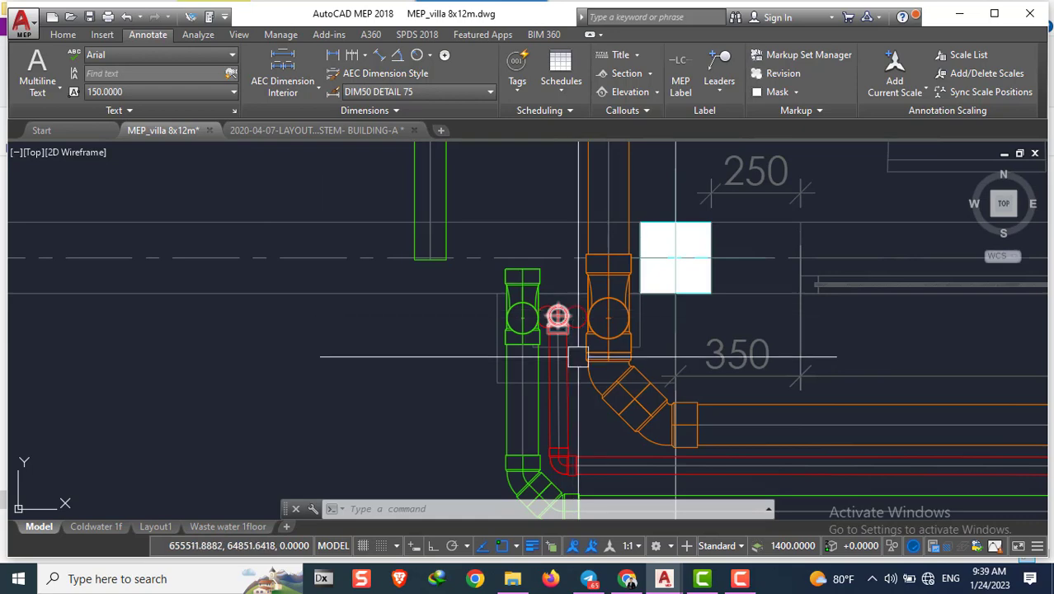
{"action": "scroll", "coordinate": [577, 356], "scroll_direction": "up", "scroll_amount": 1}
{"action": "scroll", "coordinate": [569, 334], "scroll_direction": "up", "scroll_amount": 2}
{"action": "scroll", "coordinate": [565, 306], "scroll_direction": "up", "scroll_amount": 1}
{"action": "scroll", "coordinate": [557, 341], "scroll_direction": "up", "scroll_amount": 2}
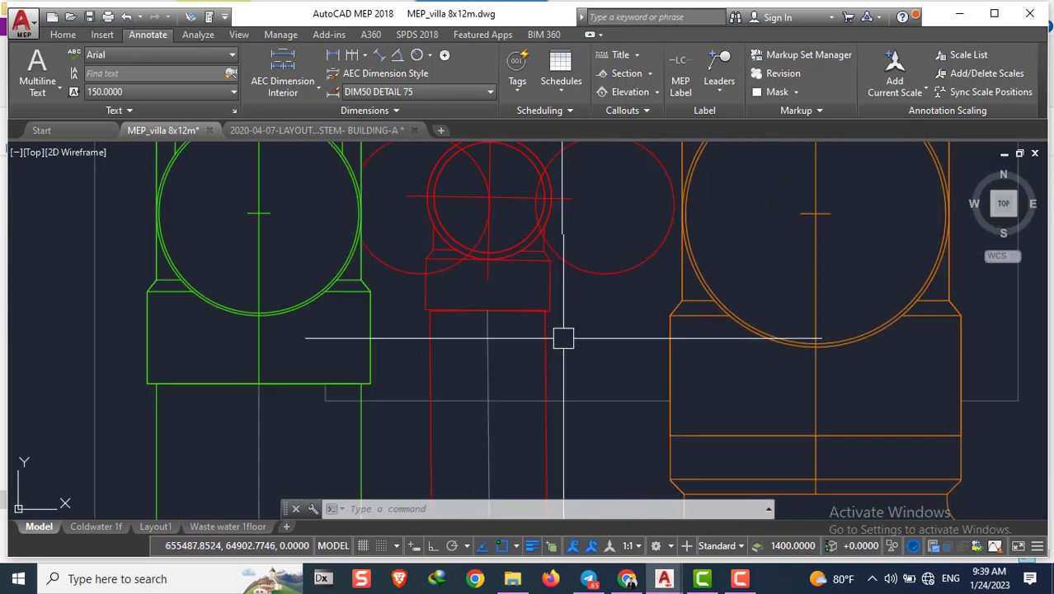
{"action": "left_click", "coordinate": [511, 197]}
{"action": "scroll", "coordinate": [529, 195], "scroll_direction": "down", "scroll_amount": 3}
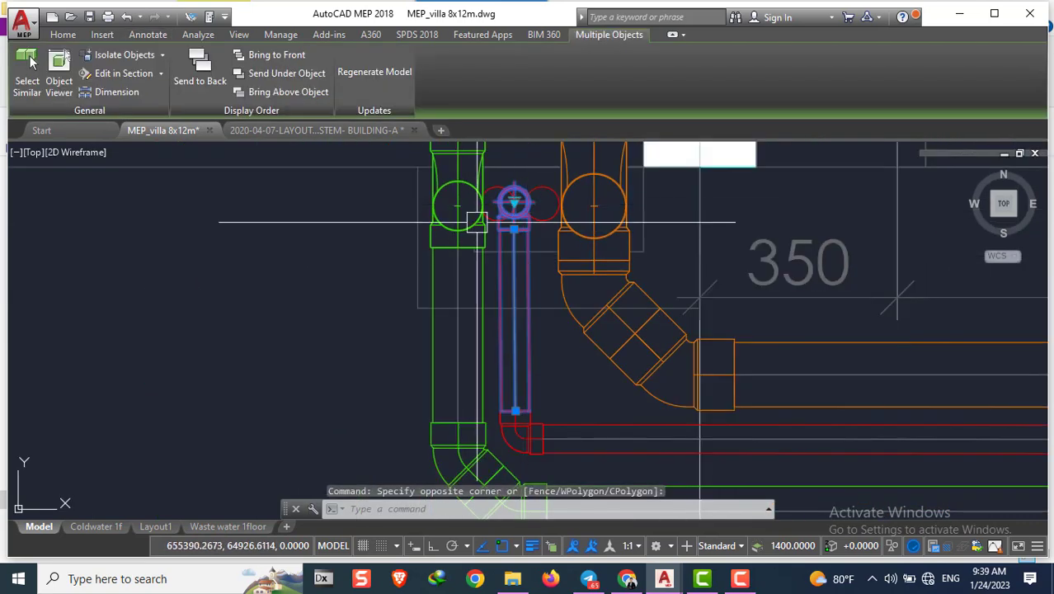
{"action": "scroll", "coordinate": [541, 299], "scroll_direction": "up", "scroll_amount": 2}
{"action": "scroll", "coordinate": [547, 430], "scroll_direction": "up", "scroll_amount": 2}
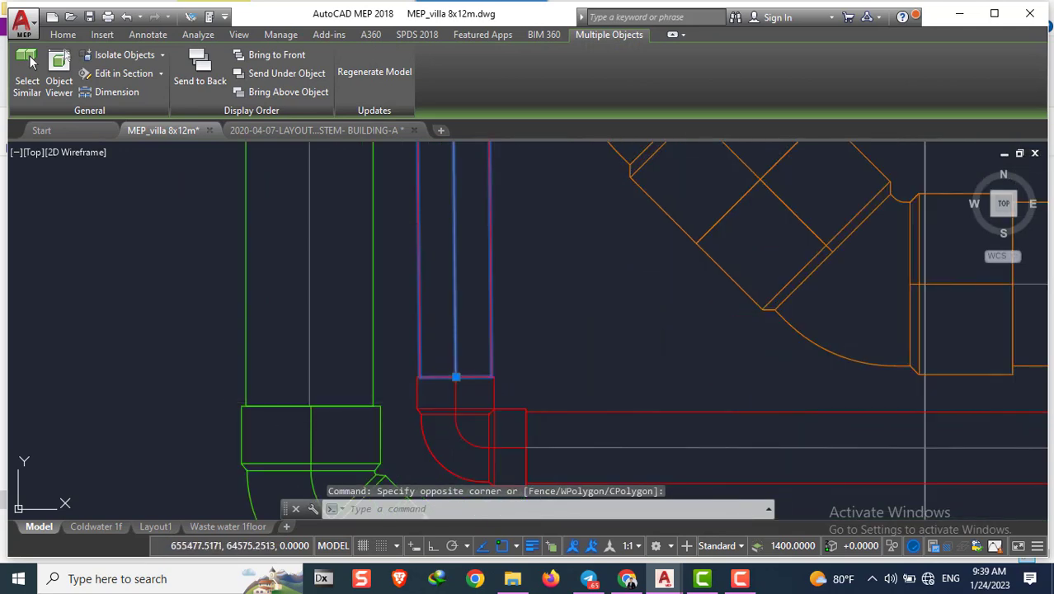
{"action": "scroll", "coordinate": [482, 312], "scroll_direction": "down", "scroll_amount": 4}
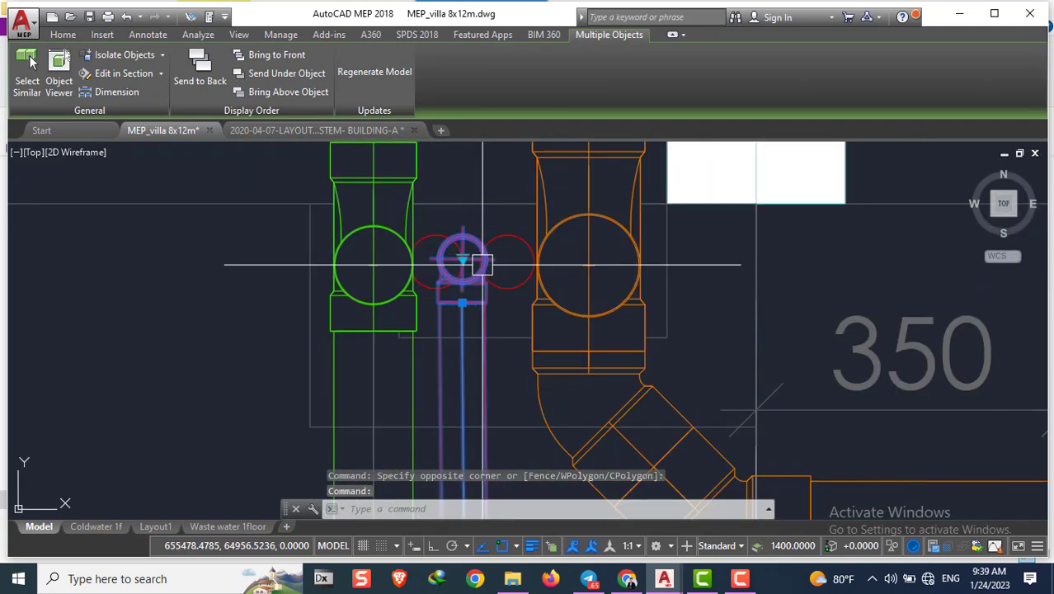
Move the three red parts left into place between the green and orange risers
{"action": "type", "text": "m"}
{"action": "key", "text": "Return"}
{"action": "scroll", "coordinate": [467, 264], "scroll_direction": "up", "scroll_amount": 2}
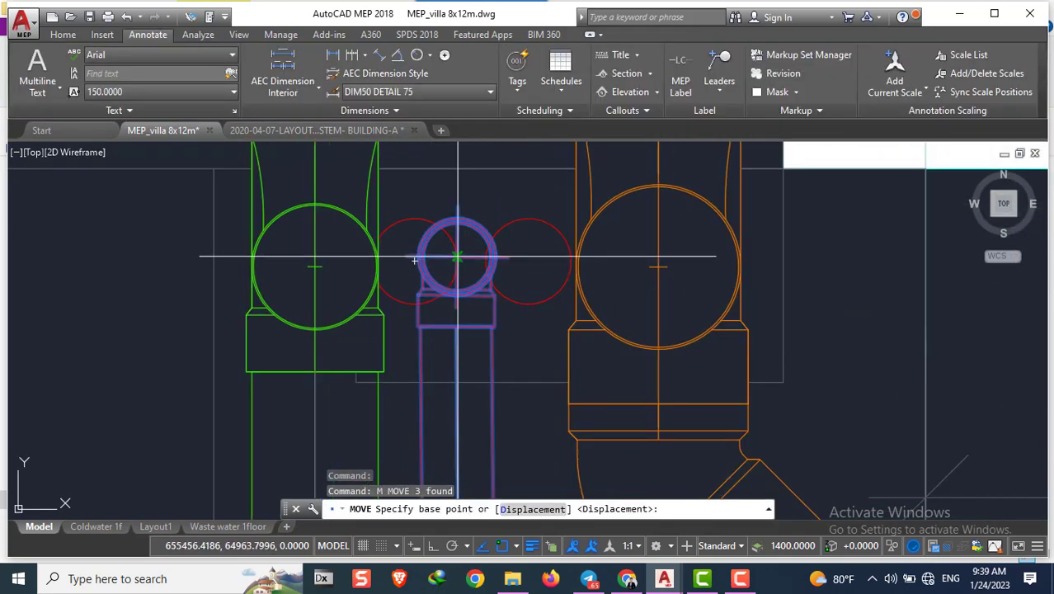
{"action": "left_click", "coordinate": [457, 257]}
{"action": "left_click", "coordinate": [423, 257]}
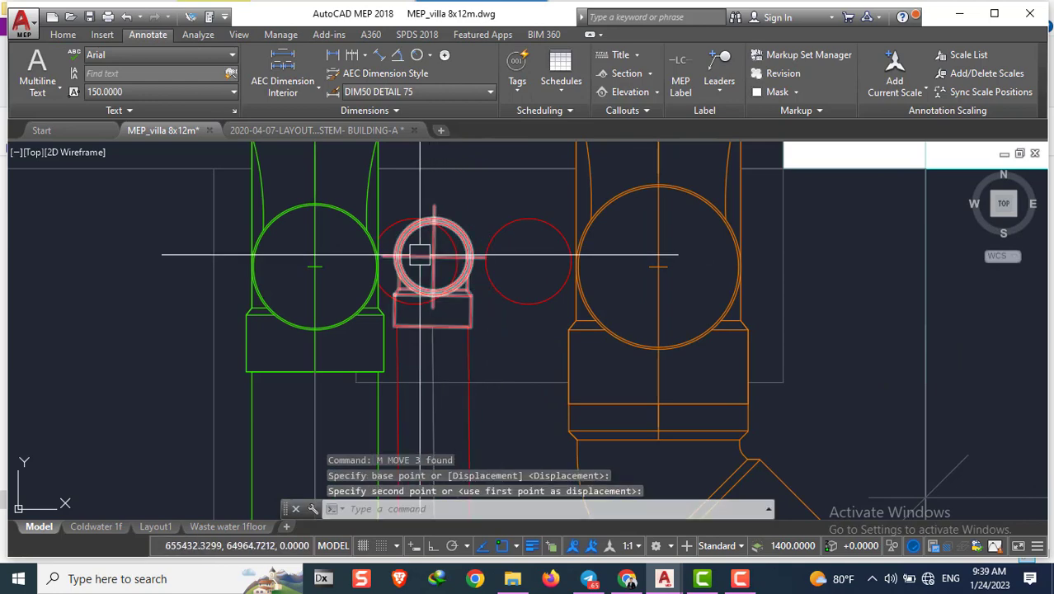
{"action": "scroll", "coordinate": [423, 248], "scroll_direction": "down", "scroll_amount": 5}
{"action": "scroll", "coordinate": [419, 334], "scroll_direction": "up", "scroll_amount": 2}
{"action": "scroll", "coordinate": [419, 334], "scroll_direction": "up", "scroll_amount": 5}
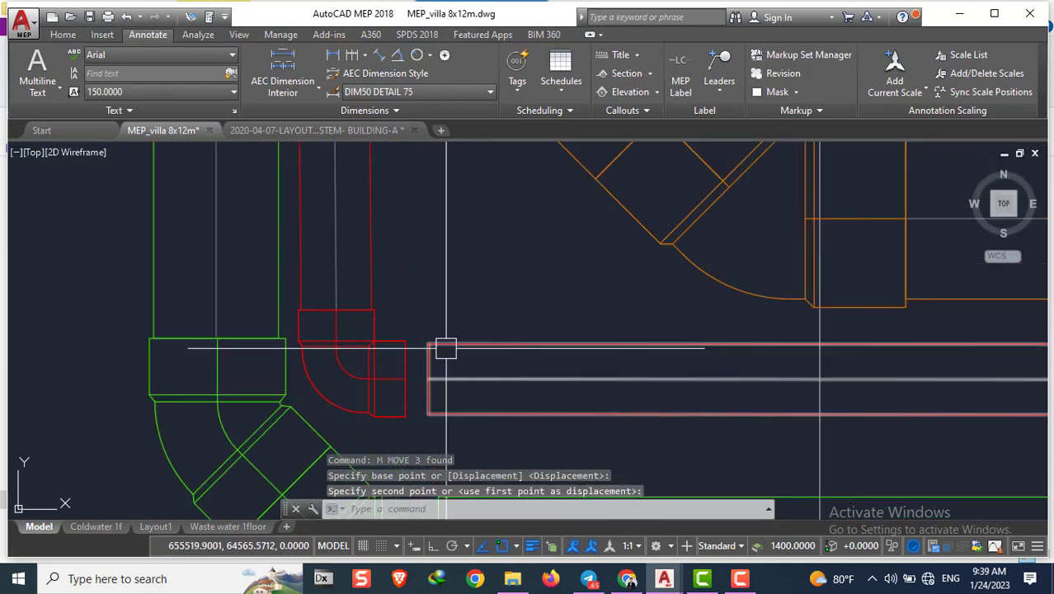
Check the horizontal pipe's end at the red elbow, leaving it unchanged
{"action": "left_click", "coordinate": [432, 369]}
{"action": "left_click", "coordinate": [428, 378]}
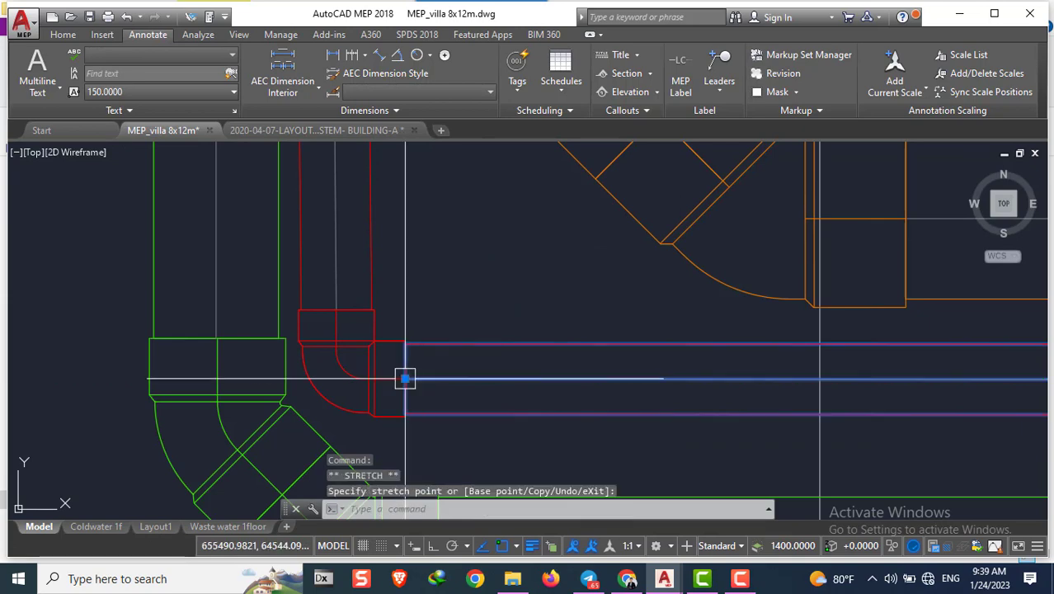
{"action": "scroll", "coordinate": [380, 378], "scroll_direction": "down", "scroll_amount": 3}
{"action": "key", "text": "Escape"}
{"action": "key", "text": "Escape"}
{"action": "key", "text": "Escape"}
{"action": "scroll", "coordinate": [423, 184], "scroll_direction": "up", "scroll_amount": 4}
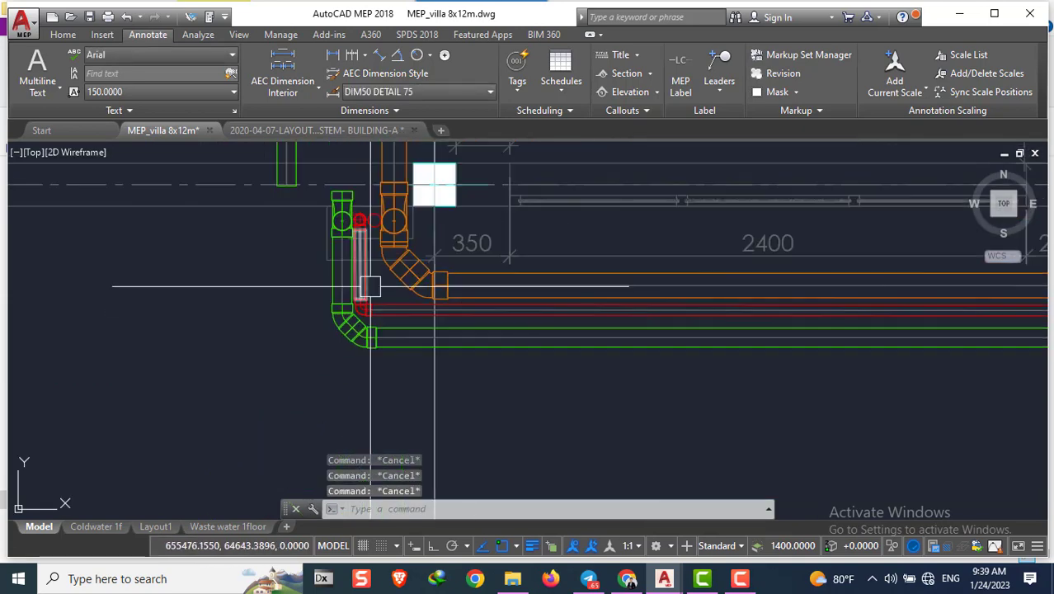
{"action": "scroll", "coordinate": [353, 206], "scroll_direction": "up", "scroll_amount": 3}
{"action": "scroll", "coordinate": [334, 178], "scroll_direction": "up", "scroll_amount": 6}
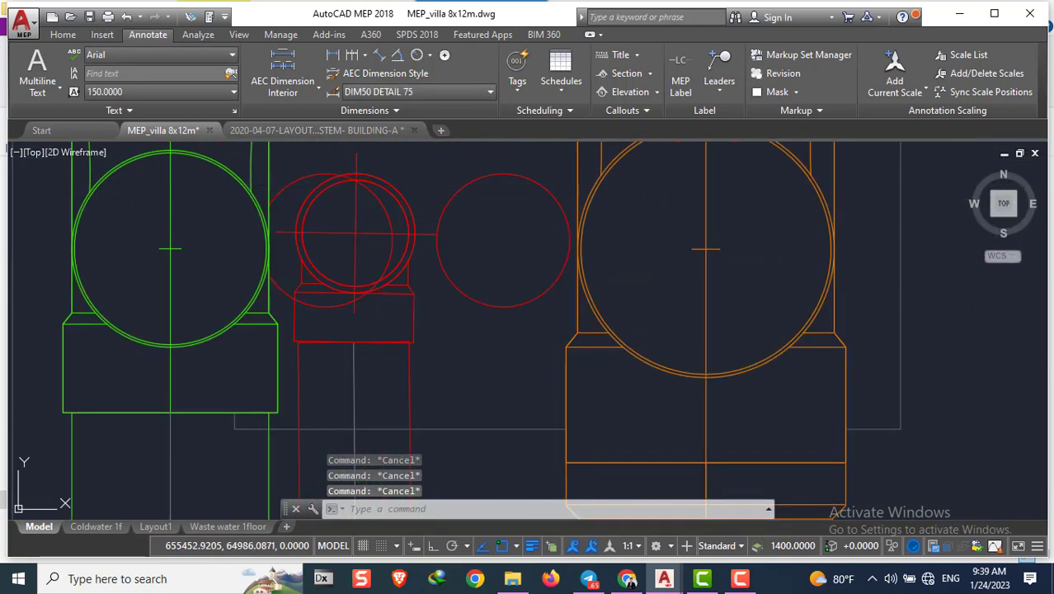
{"action": "scroll", "coordinate": [389, 187], "scroll_direction": "down", "scroll_amount": 4}
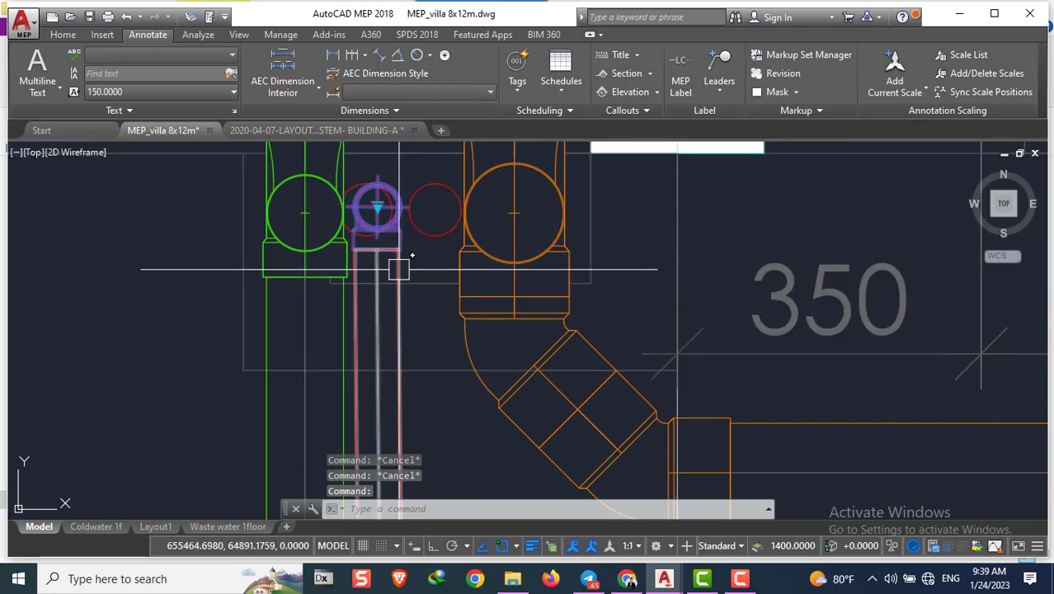
Copy the red vertical riser pipe one riser width to the right
{"action": "left_click", "coordinate": [392, 247]}
{"action": "type", "text": "c"}
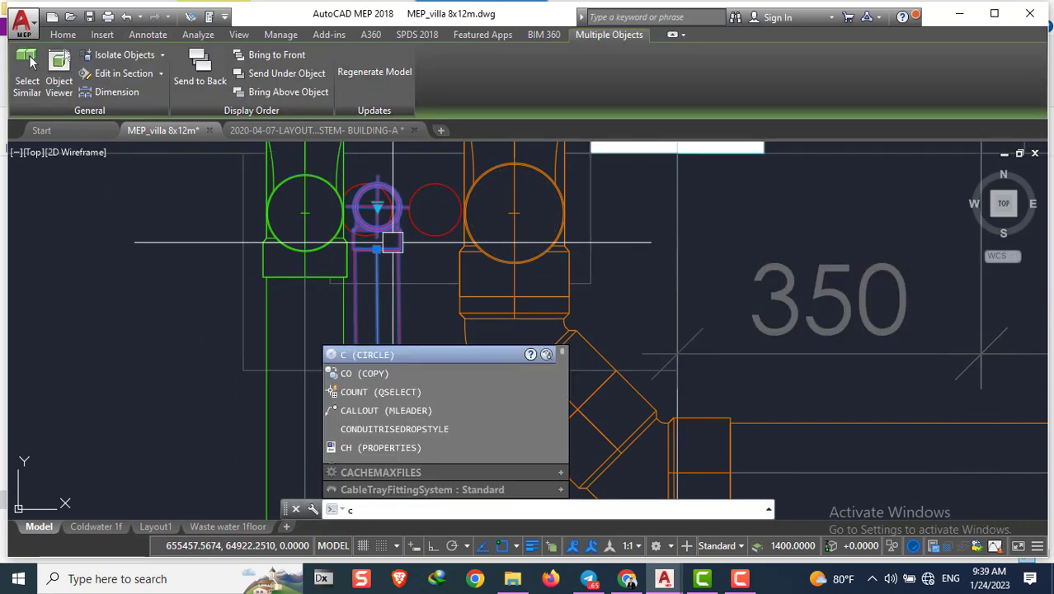
{"action": "type", "text": "o"}
{"action": "key", "text": "Return"}
{"action": "left_click", "coordinate": [377, 207]}
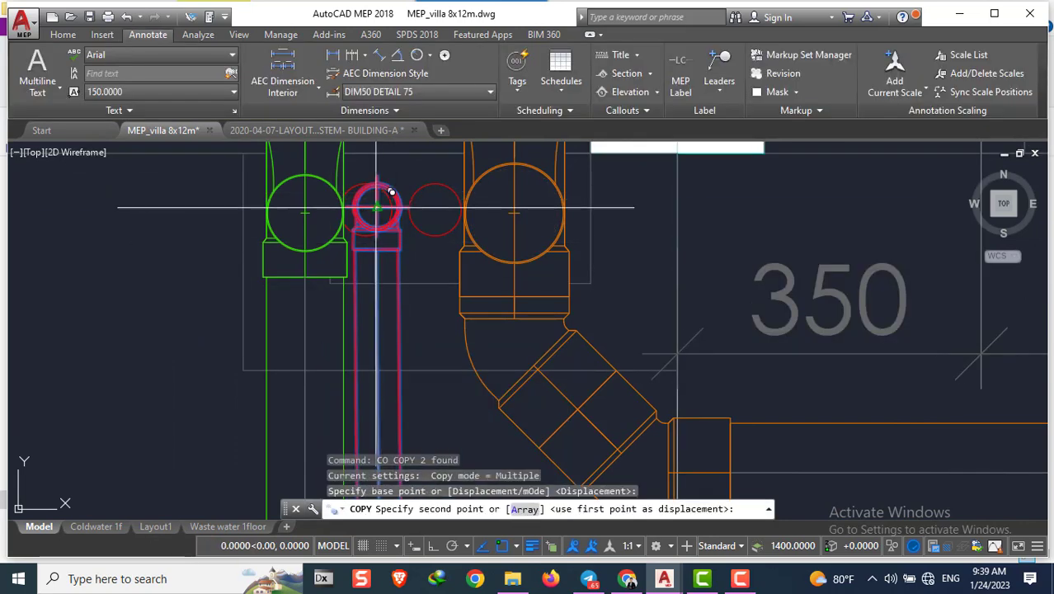
{"action": "left_click", "coordinate": [435, 208]}
{"action": "key", "text": "Escape"}
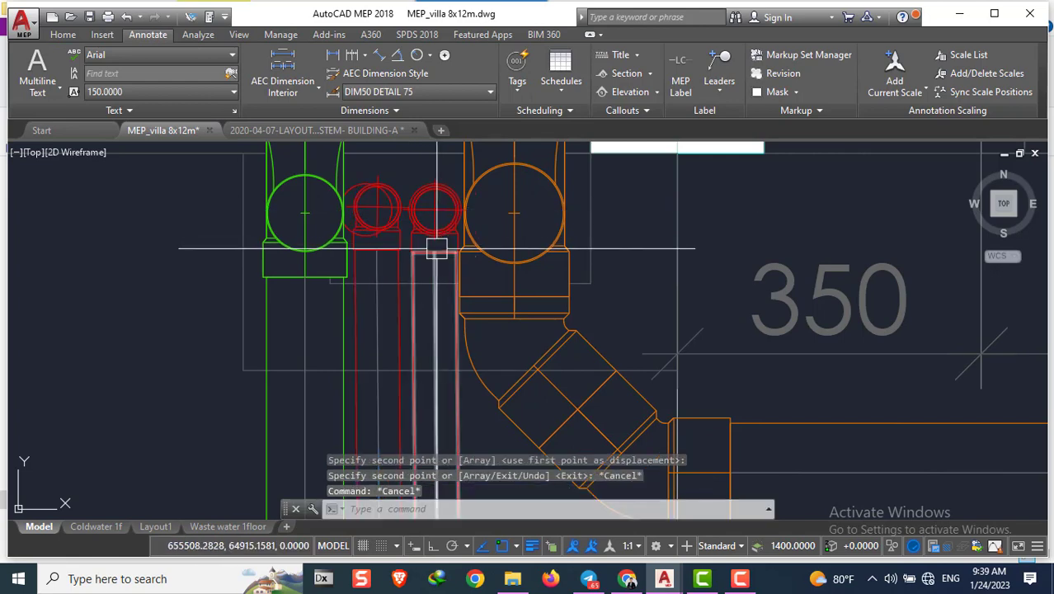
Rotate the copied riser pipe at right angles with Ortho so it stands upright
{"action": "left_click", "coordinate": [427, 218]}
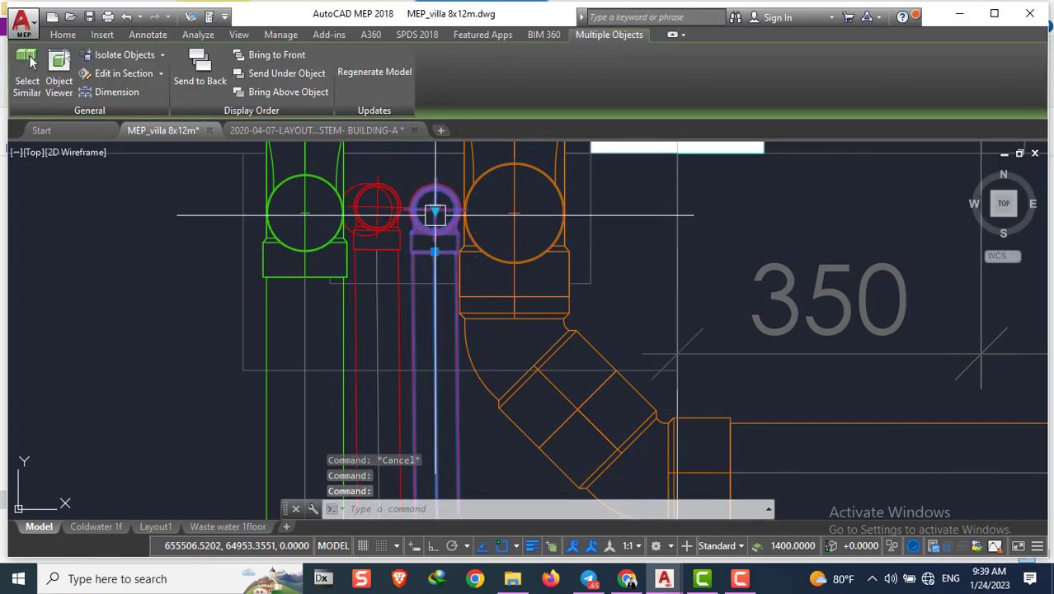
{"action": "type", "text": "ro"}
{"action": "key", "text": "Return"}
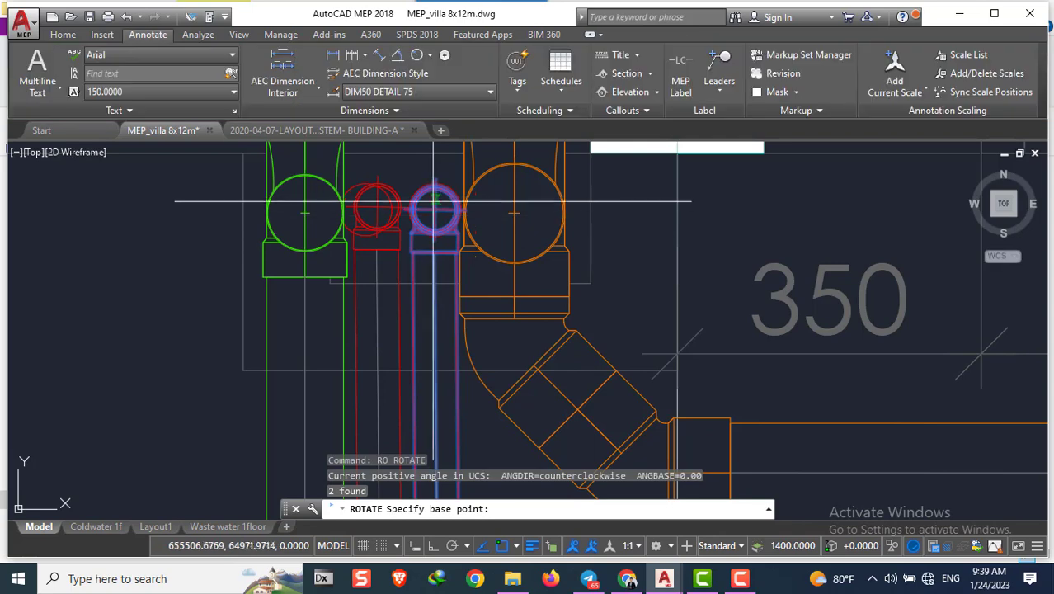
{"action": "left_click", "coordinate": [460, 216]}
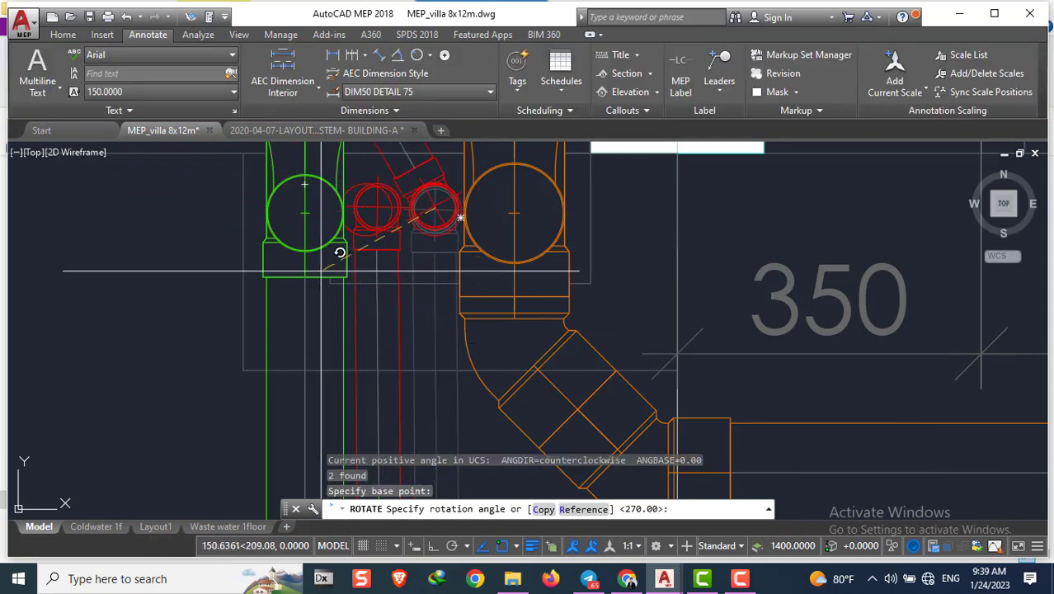
{"action": "key", "text": "F8"}
{"action": "scroll", "coordinate": [305, 239], "scroll_direction": "down", "scroll_amount": 3}
{"action": "scroll", "coordinate": [247, 264], "scroll_direction": "down", "scroll_amount": 2}
{"action": "left_click", "coordinate": [230, 267]}
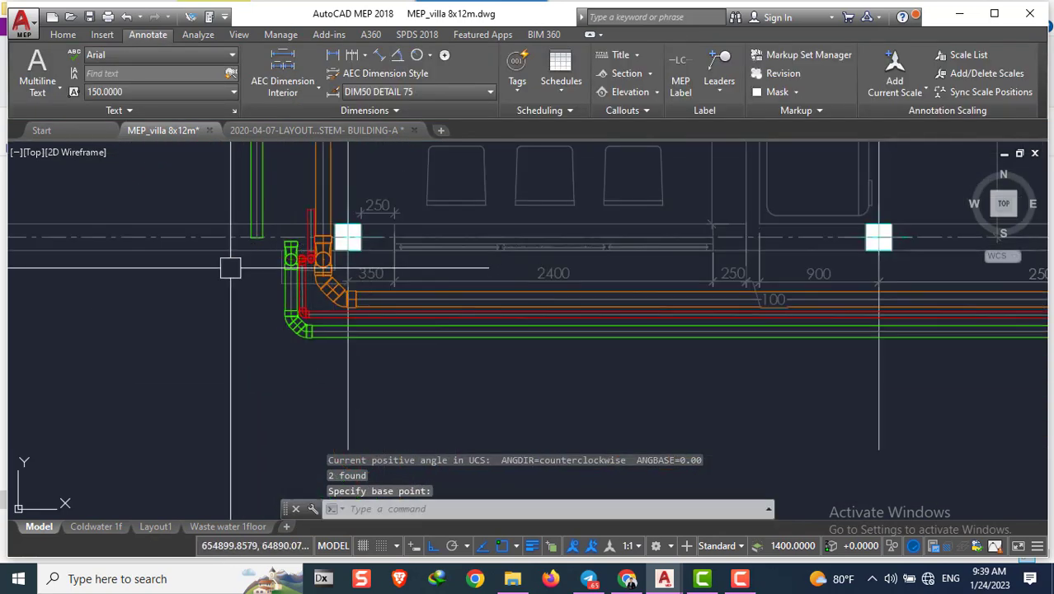
{"action": "left_click", "coordinate": [230, 267]}
{"action": "scroll", "coordinate": [310, 230], "scroll_direction": "up", "scroll_amount": 5}
{"action": "key", "text": "Escape"}
{"action": "key", "text": "Escape"}
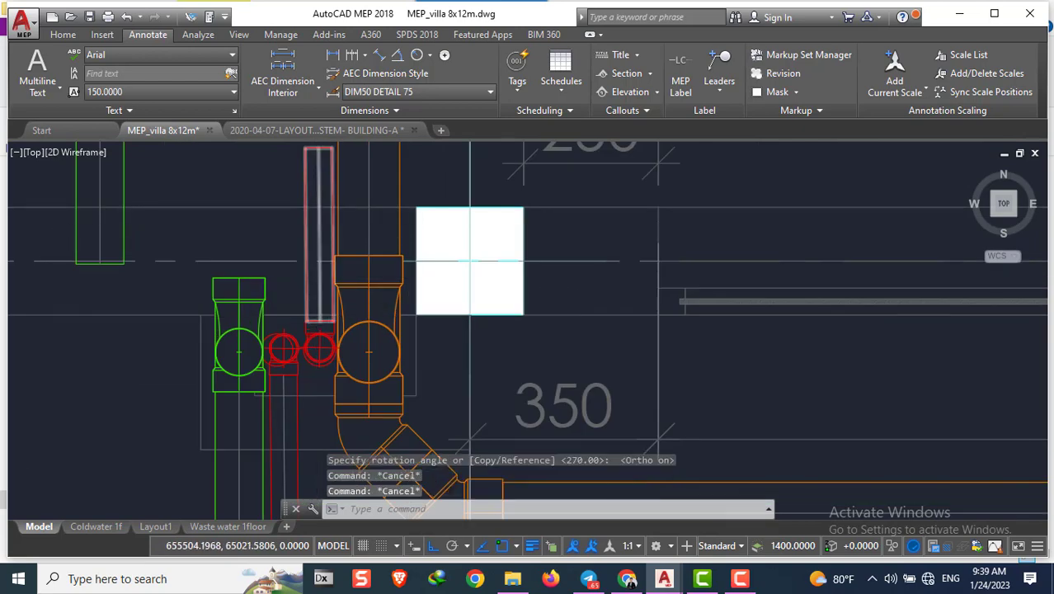
Select the small round fitting and the vertical pipe above it
{"action": "scroll", "coordinate": [313, 334], "scroll_direction": "up", "scroll_amount": 4}
{"action": "scroll", "coordinate": [313, 354], "scroll_direction": "down", "scroll_amount": 5}
{"action": "scroll", "coordinate": [313, 354], "scroll_direction": "up", "scroll_amount": 5}
{"action": "scroll", "coordinate": [313, 339], "scroll_direction": "down", "scroll_amount": 4}
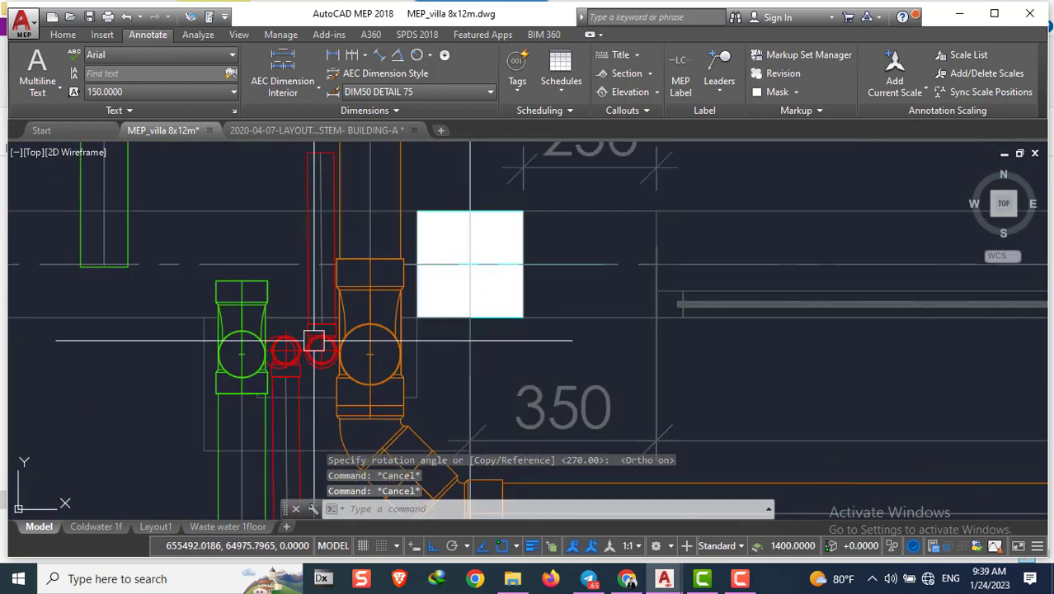
{"action": "scroll", "coordinate": [314, 339], "scroll_direction": "up", "scroll_amount": 4}
{"action": "scroll", "coordinate": [309, 326], "scroll_direction": "up", "scroll_amount": 1}
{"action": "scroll", "coordinate": [314, 305], "scroll_direction": "down", "scroll_amount": 5}
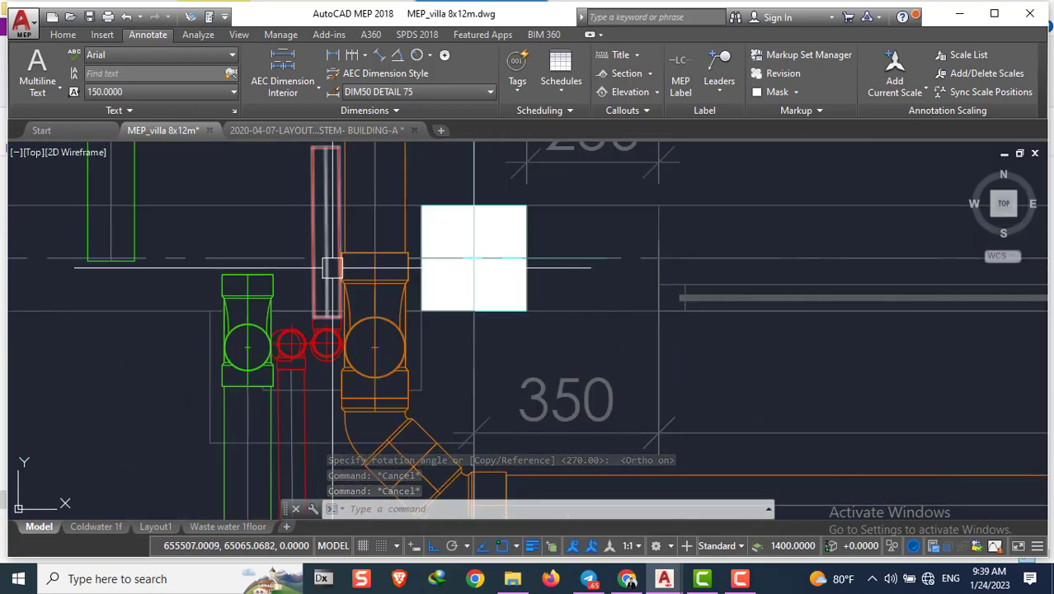
{"action": "scroll", "coordinate": [321, 316], "scroll_direction": "up", "scroll_amount": 3}
{"action": "scroll", "coordinate": [306, 352], "scroll_direction": "up", "scroll_amount": 2}
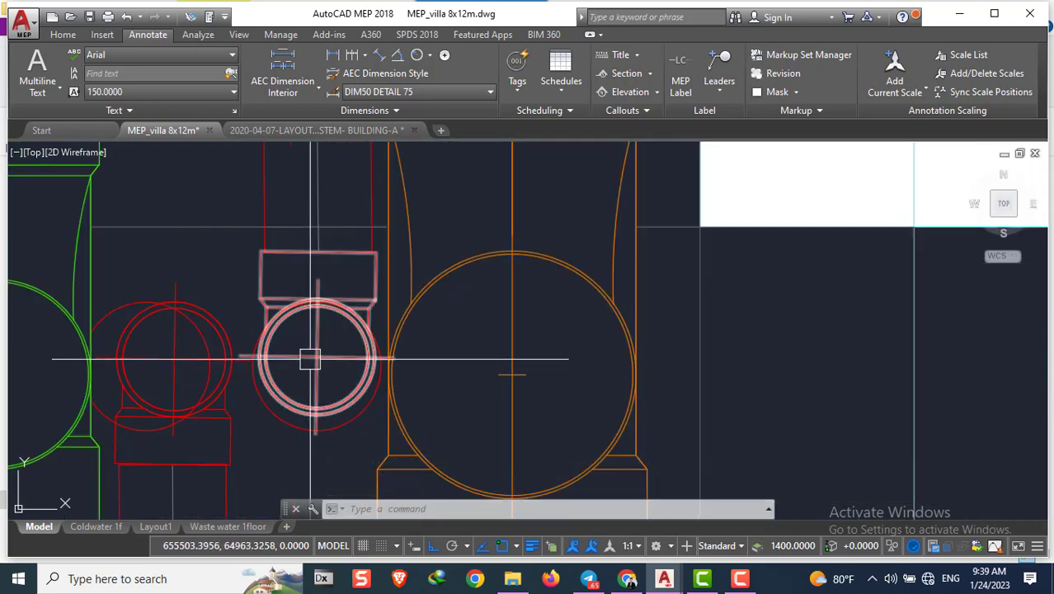
{"action": "left_click", "coordinate": [310, 367]}
{"action": "left_click", "coordinate": [264, 233]}
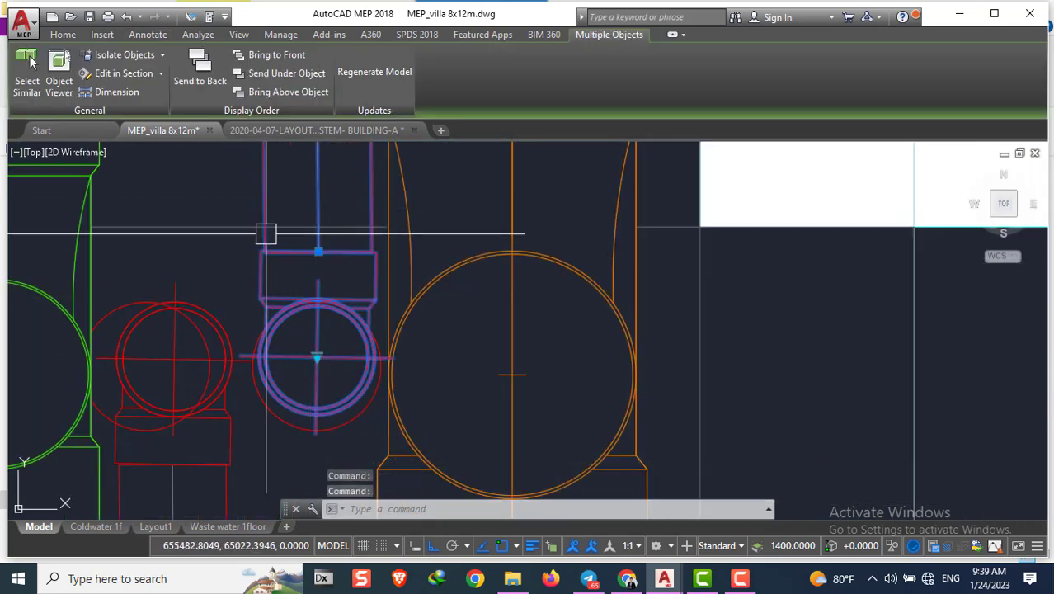
{"action": "scroll", "coordinate": [280, 270], "scroll_direction": "down", "scroll_amount": 3}
Start moving the fitting and its pipe, then cancel the move
{"action": "type", "text": "m"}
{"action": "key", "text": "Return"}
{"action": "scroll", "coordinate": [284, 274], "scroll_direction": "up", "scroll_amount": 3}
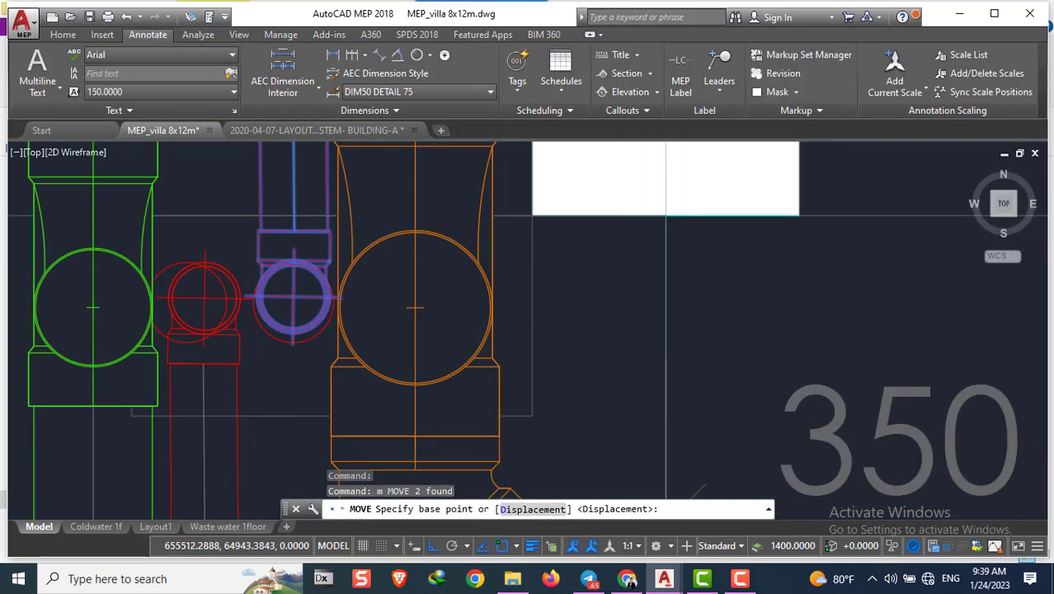
{"action": "left_click", "coordinate": [287, 280]}
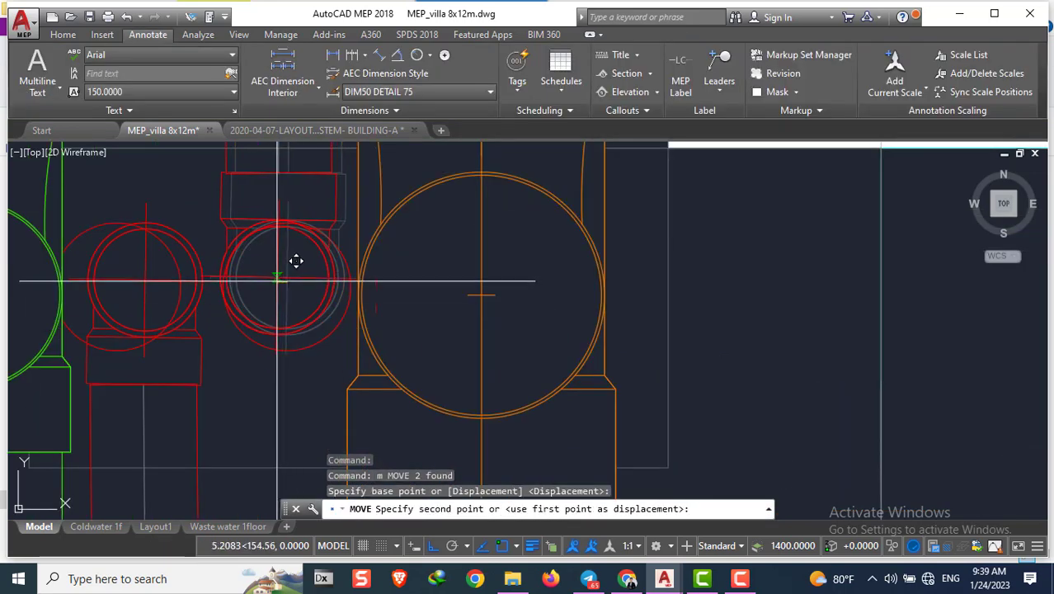
{"action": "scroll", "coordinate": [278, 284], "scroll_direction": "down", "scroll_amount": 3}
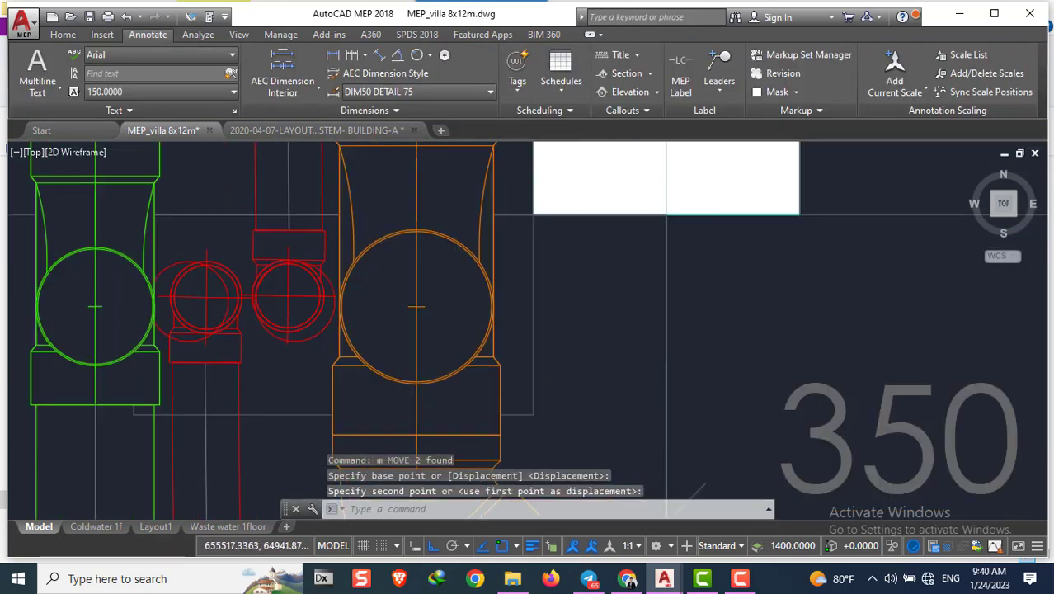
{"action": "scroll", "coordinate": [305, 346], "scroll_direction": "down", "scroll_amount": 2}
{"action": "key", "text": "Escape"}
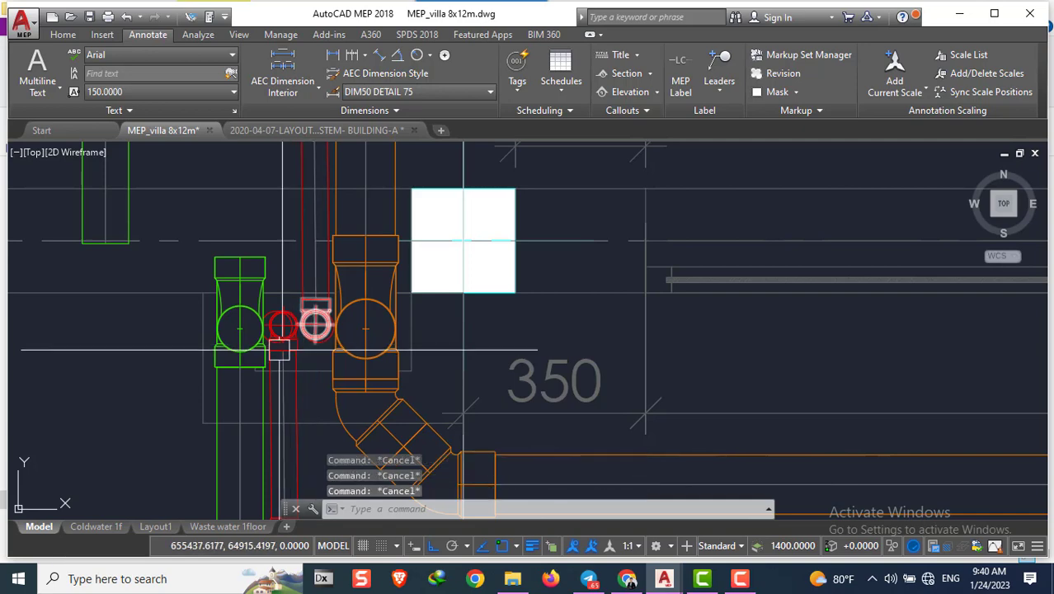
Try a grip stretch on the pipe beside the orange riser, then cancel it
{"action": "scroll", "coordinate": [301, 306], "scroll_direction": "down", "scroll_amount": 1}
{"action": "scroll", "coordinate": [301, 277], "scroll_direction": "down", "scroll_amount": 2}
{"action": "scroll", "coordinate": [303, 280], "scroll_direction": "up", "scroll_amount": 2}
{"action": "scroll", "coordinate": [303, 280], "scroll_direction": "up", "scroll_amount": 1}
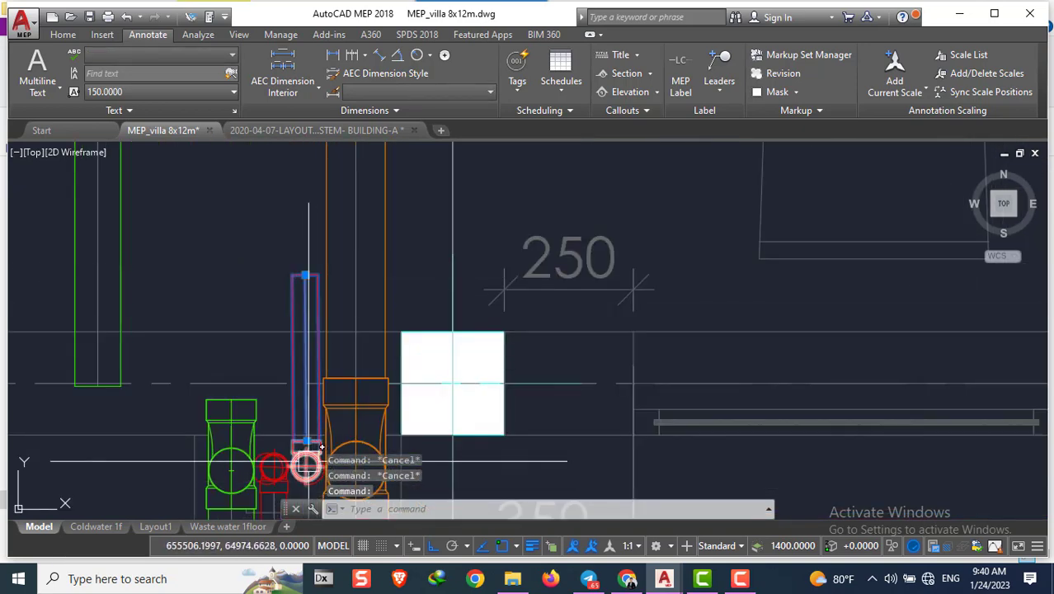
{"action": "scroll", "coordinate": [297, 358], "scroll_direction": "down", "scroll_amount": 3}
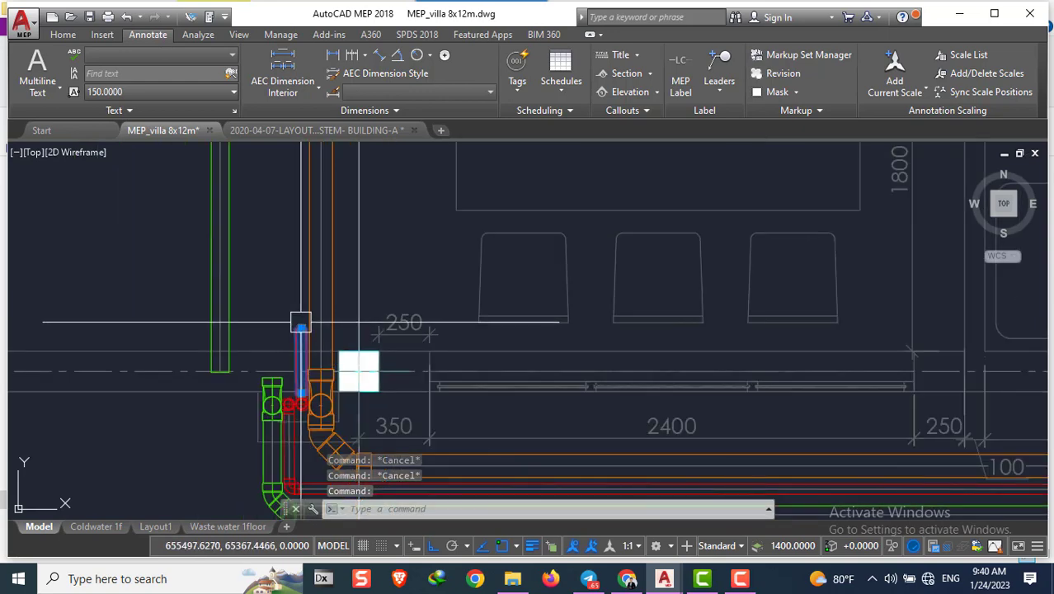
{"action": "scroll", "coordinate": [302, 328], "scroll_direction": "down", "scroll_amount": 6}
{"action": "scroll", "coordinate": [301, 307], "scroll_direction": "down", "scroll_amount": 1}
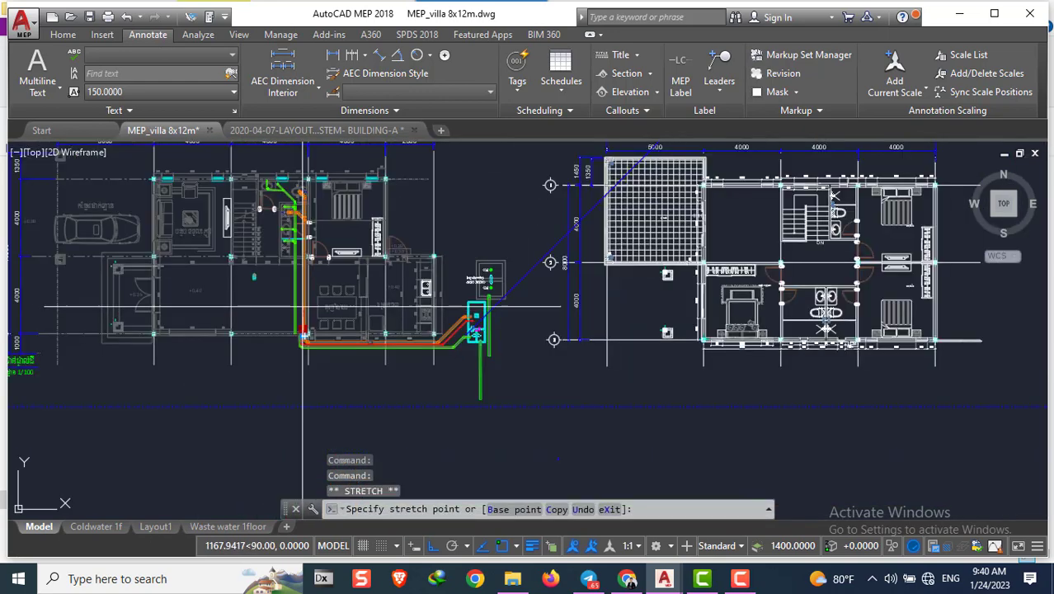
{"action": "scroll", "coordinate": [304, 196], "scroll_direction": "up", "scroll_amount": 7}
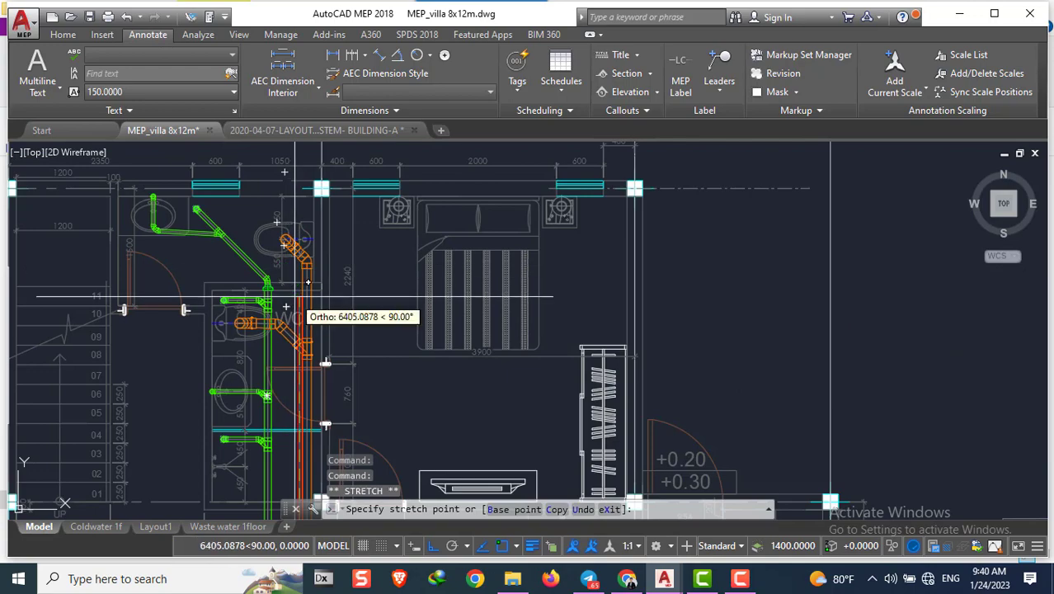
{"action": "scroll", "coordinate": [296, 295], "scroll_direction": "down", "scroll_amount": 4}
{"action": "scroll", "coordinate": [315, 419], "scroll_direction": "up", "scroll_amount": 3}
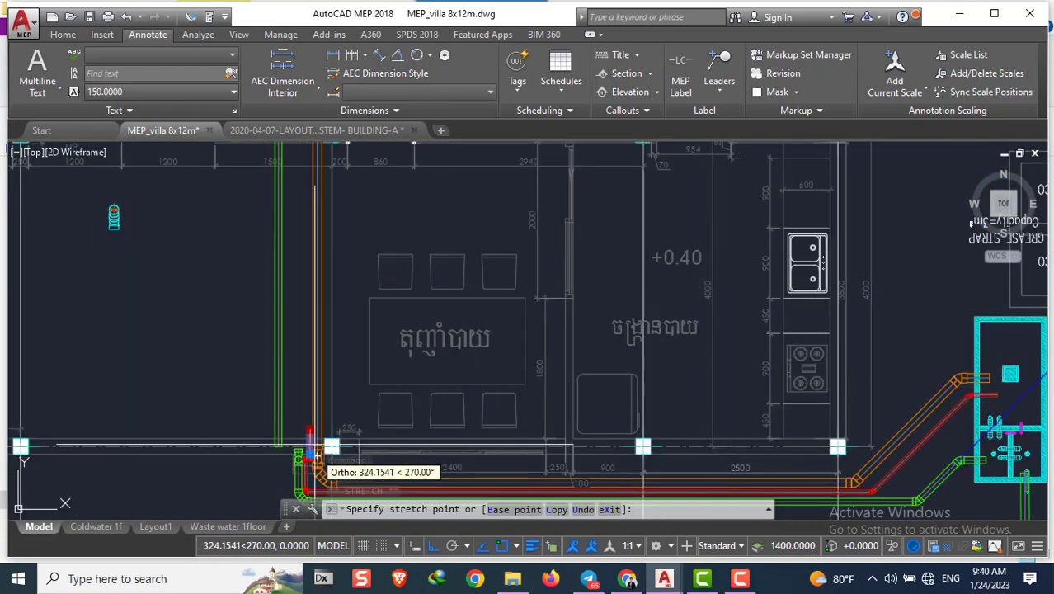
{"action": "scroll", "coordinate": [305, 325], "scroll_direction": "down", "scroll_amount": 1}
{"action": "scroll", "coordinate": [312, 396], "scroll_direction": "up", "scroll_amount": 4}
{"action": "scroll", "coordinate": [336, 388], "scroll_direction": "up", "scroll_amount": 5}
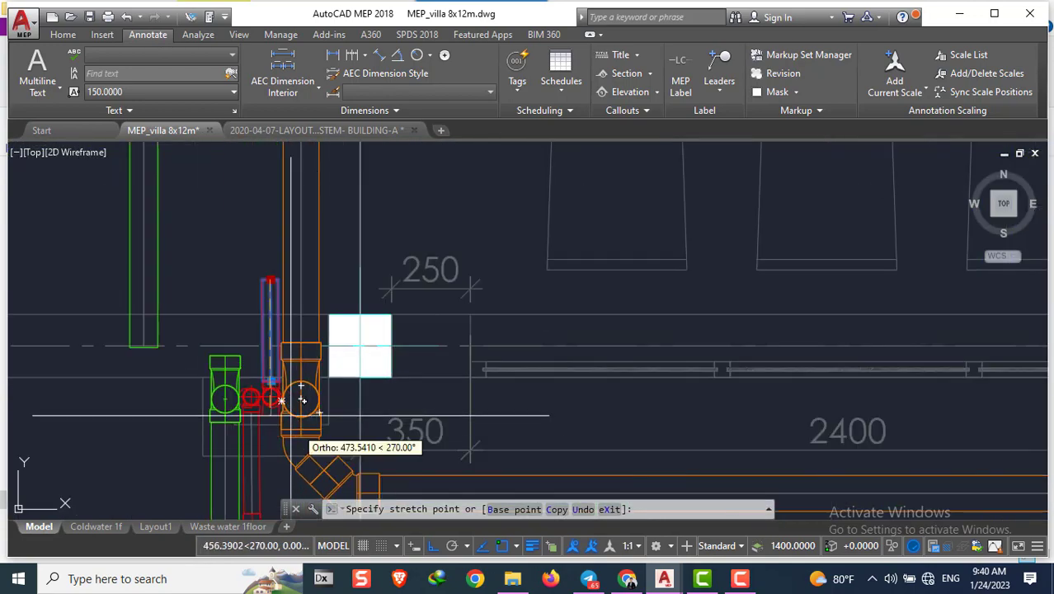
{"action": "key", "text": "Escape"}
{"action": "key", "text": "Escape"}
{"action": "key", "text": "Escape"}
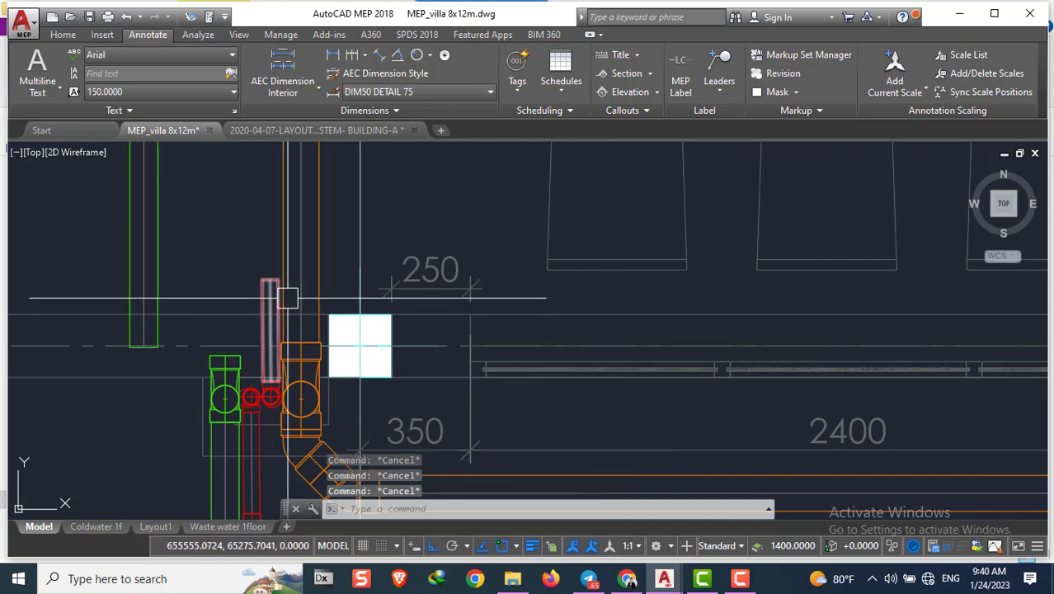
{"action": "scroll", "coordinate": [272, 317], "scroll_direction": "down", "scroll_amount": 1}
{"action": "scroll", "coordinate": [305, 290], "scroll_direction": "down", "scroll_amount": 3}
{"action": "scroll", "coordinate": [280, 305], "scroll_direction": "up", "scroll_amount": 4}
{"action": "scroll", "coordinate": [272, 316], "scroll_direction": "up", "scroll_amount": 5}
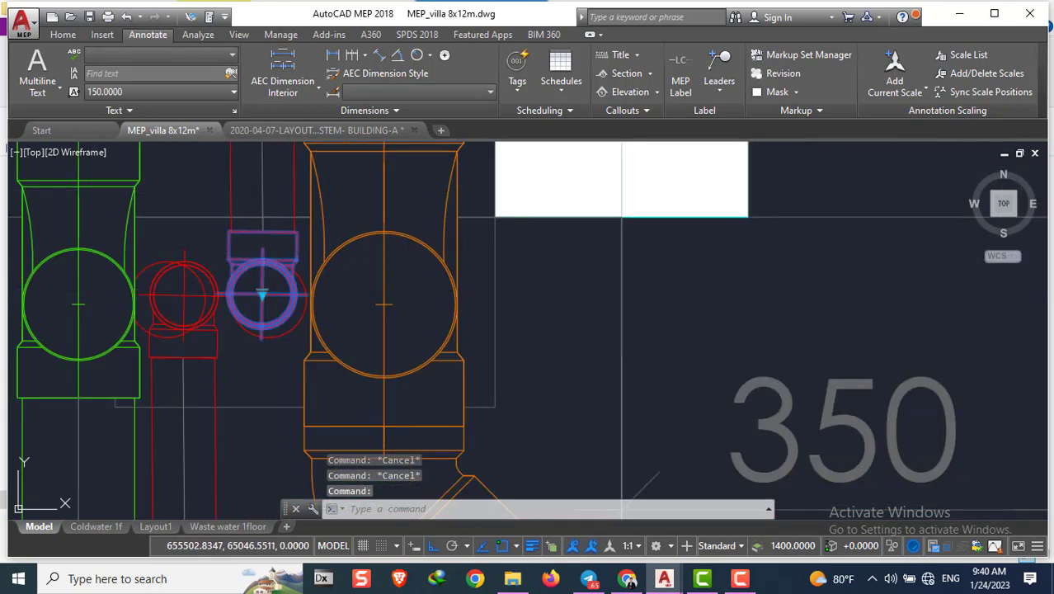
Rotate the vertical pipe and its fitting about a pivot point below them
{"action": "left_click", "coordinate": [271, 239]}
{"action": "type", "text": "ro"}
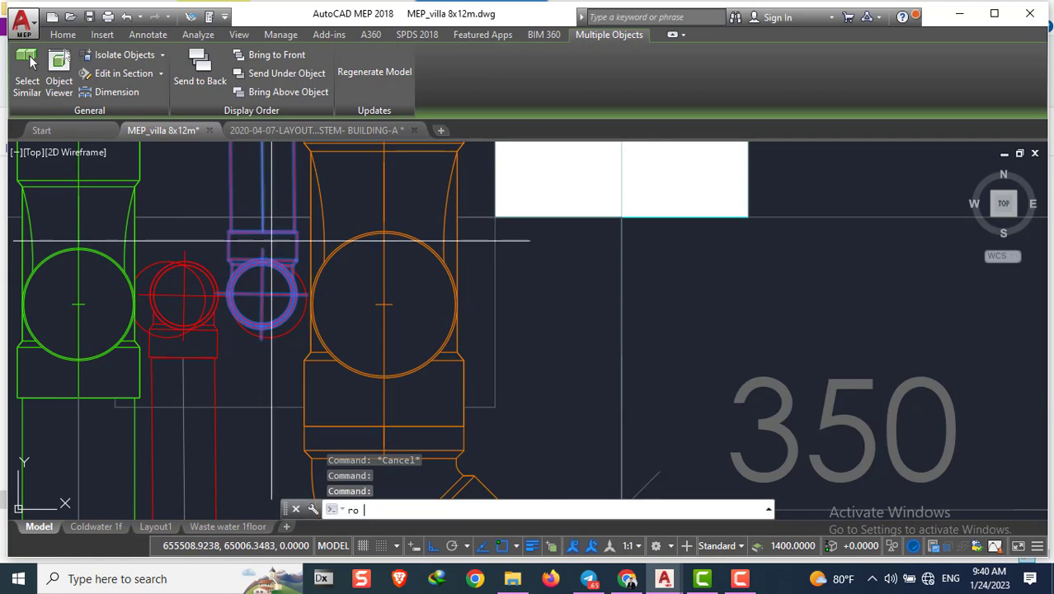
{"action": "key", "text": "Return"}
{"action": "scroll", "coordinate": [206, 425], "scroll_direction": "down", "scroll_amount": 2}
{"action": "left_click", "coordinate": [251, 355]}
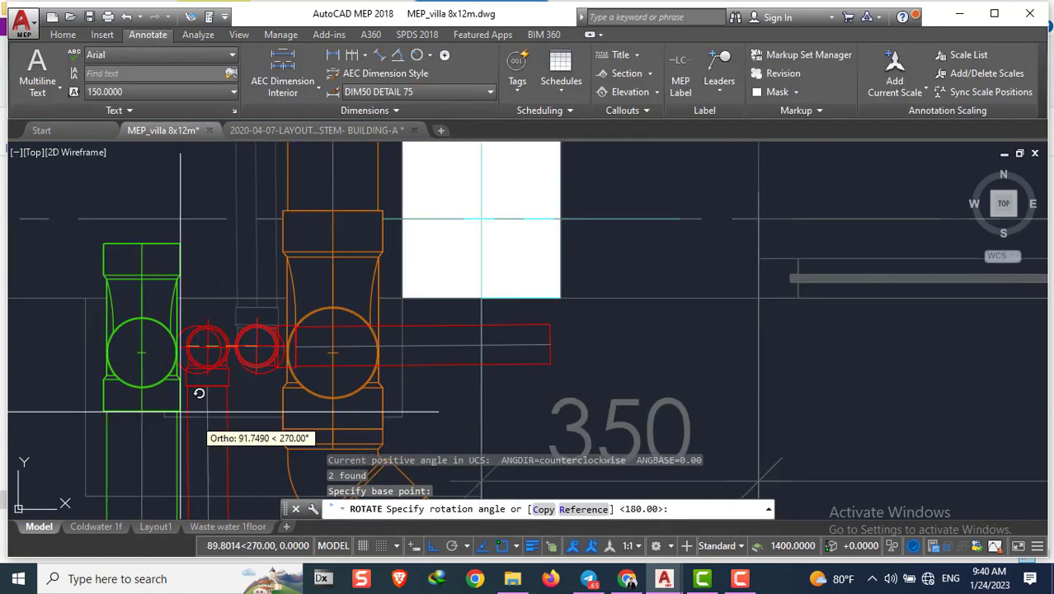
{"action": "left_click", "coordinate": [33, 371]}
{"action": "scroll", "coordinate": [219, 359], "scroll_direction": "down", "scroll_amount": 5}
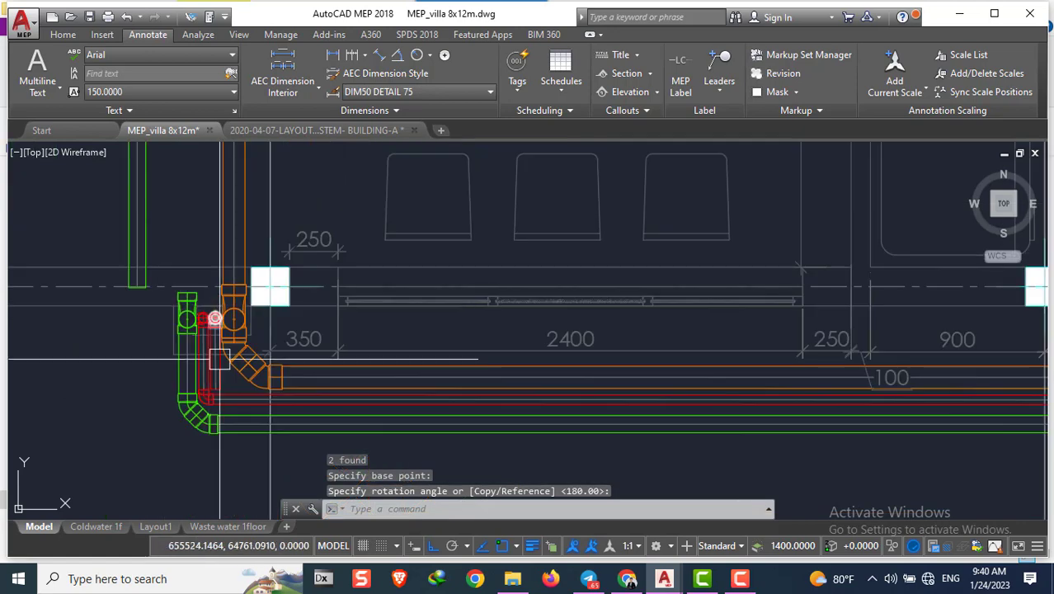
{"action": "scroll", "coordinate": [219, 358], "scroll_direction": "up", "scroll_amount": 2}
{"action": "scroll", "coordinate": [219, 388], "scroll_direction": "up", "scroll_amount": 3}
Move the small elbow from the pipe corner to the end of the red pipe
{"action": "left_click", "coordinate": [157, 421]}
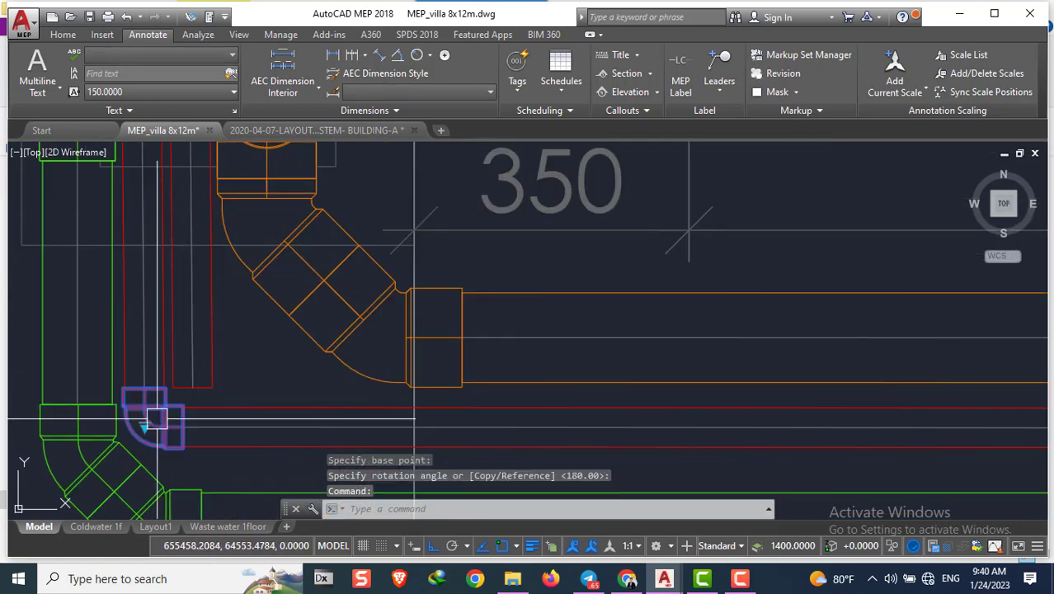
{"action": "type", "text": "m"}
{"action": "key", "text": "Return"}
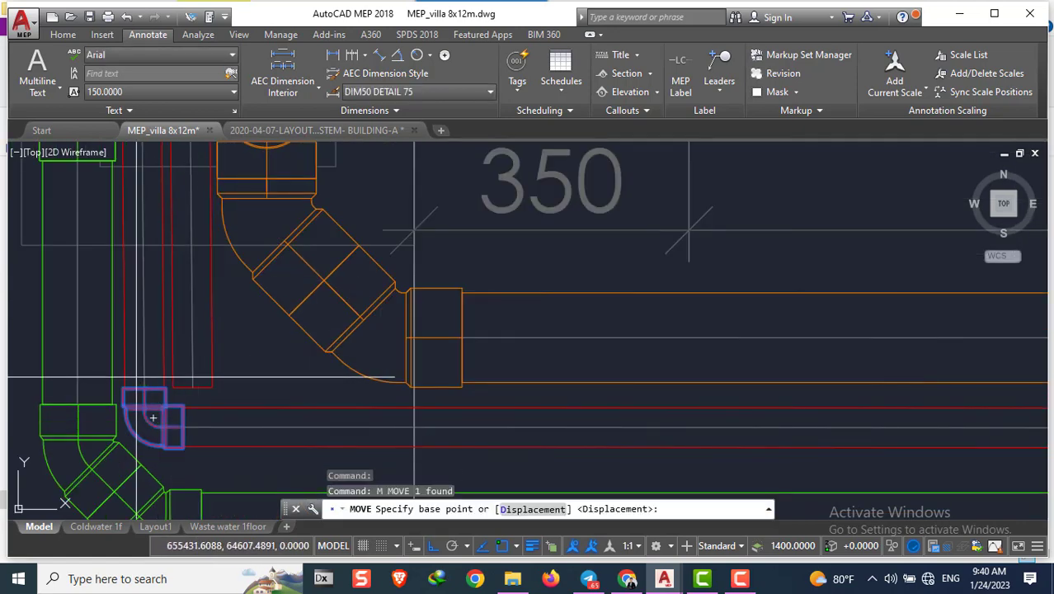
{"action": "left_click", "coordinate": [144, 388]}
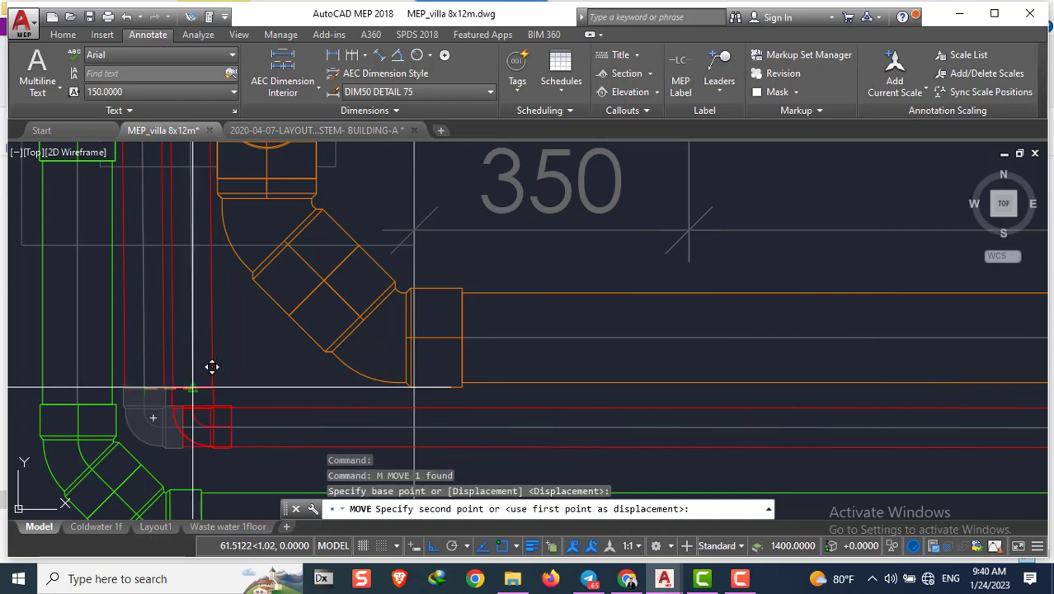
{"action": "left_click", "coordinate": [190, 387]}
Attempt to grip-stretch the pipe at the elbow, then cancel and clear the selection
{"action": "left_click", "coordinate": [199, 422]}
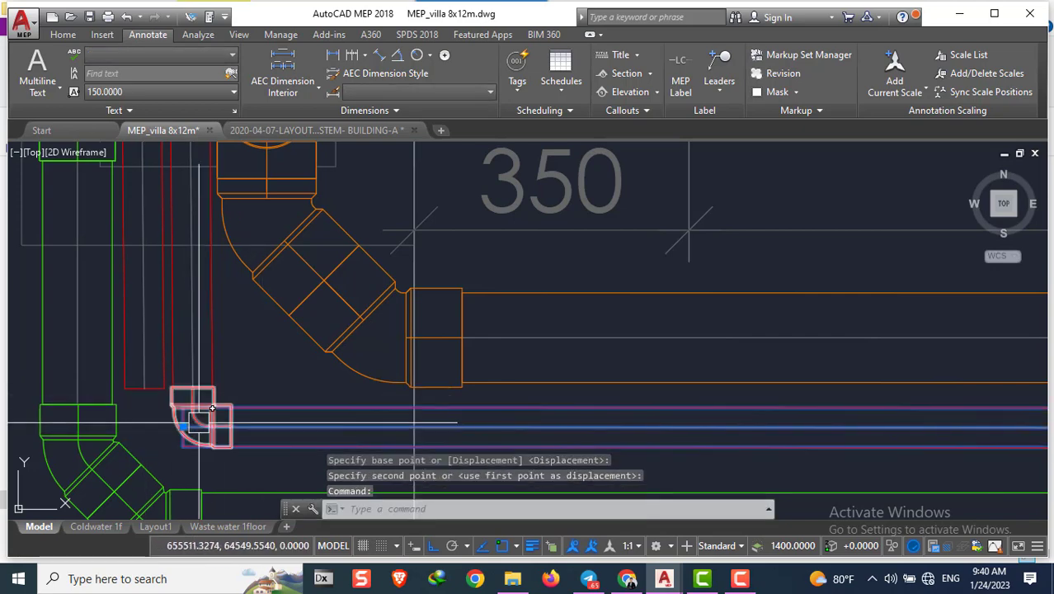
{"action": "left_click", "coordinate": [189, 425]}
{"action": "key", "text": "Escape"}
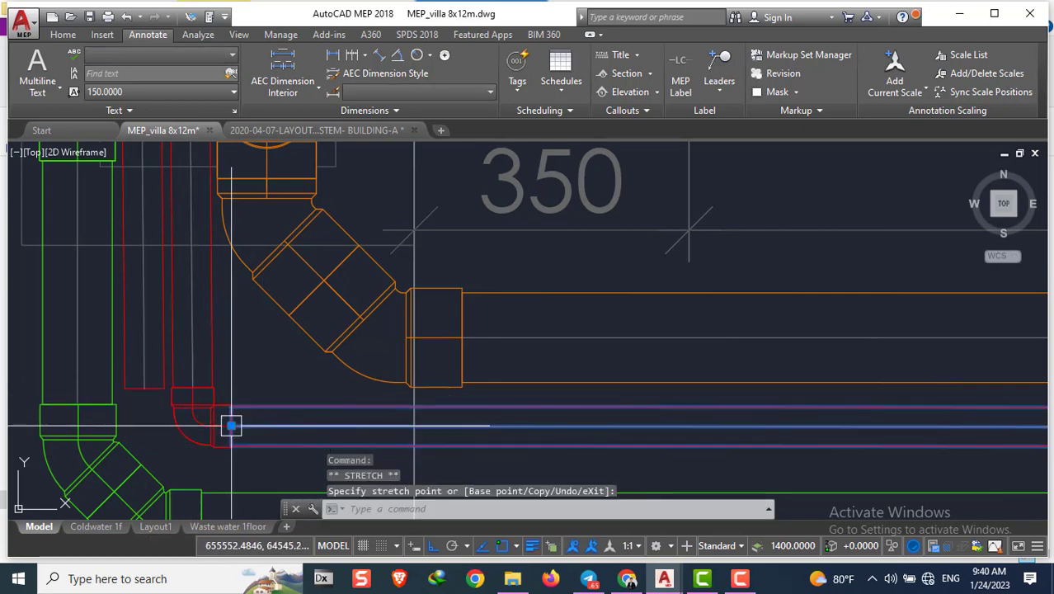
{"action": "key", "text": "Escape"}
{"action": "key", "text": "Escape"}
{"action": "scroll", "coordinate": [259, 437], "scroll_direction": "down", "scroll_amount": 3}
{"action": "scroll", "coordinate": [420, 459], "scroll_direction": "up", "scroll_amount": 4}
{"action": "middle_click_drag", "start_coordinate": [420, 459], "coordinate": [642, 449]}
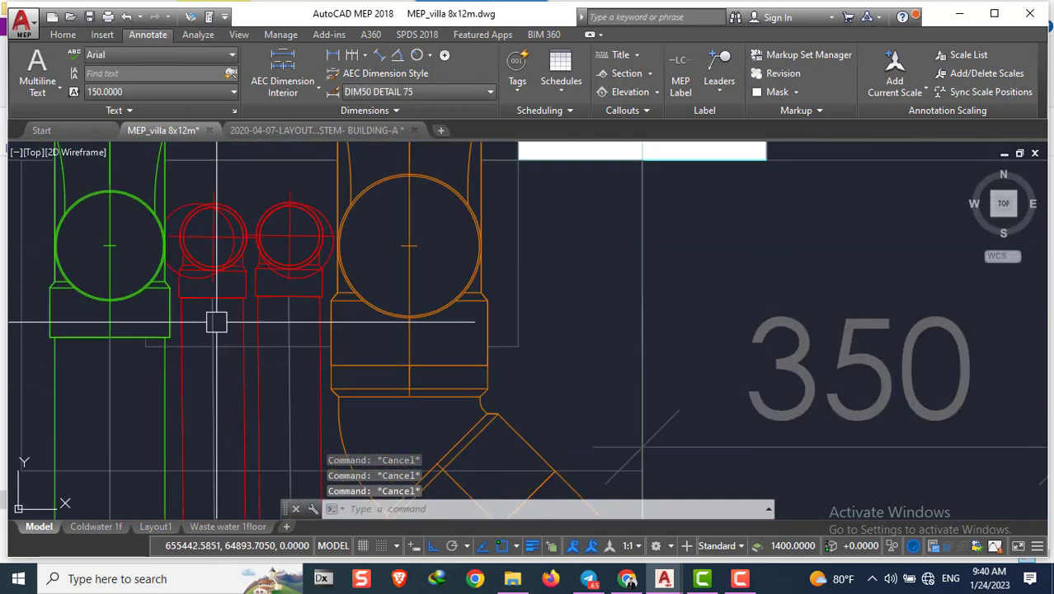
Begin rotating the red round fitting and its pipe about the fitting's centre, briefly checking File Explorer
{"action": "left_click", "coordinate": [207, 256]}
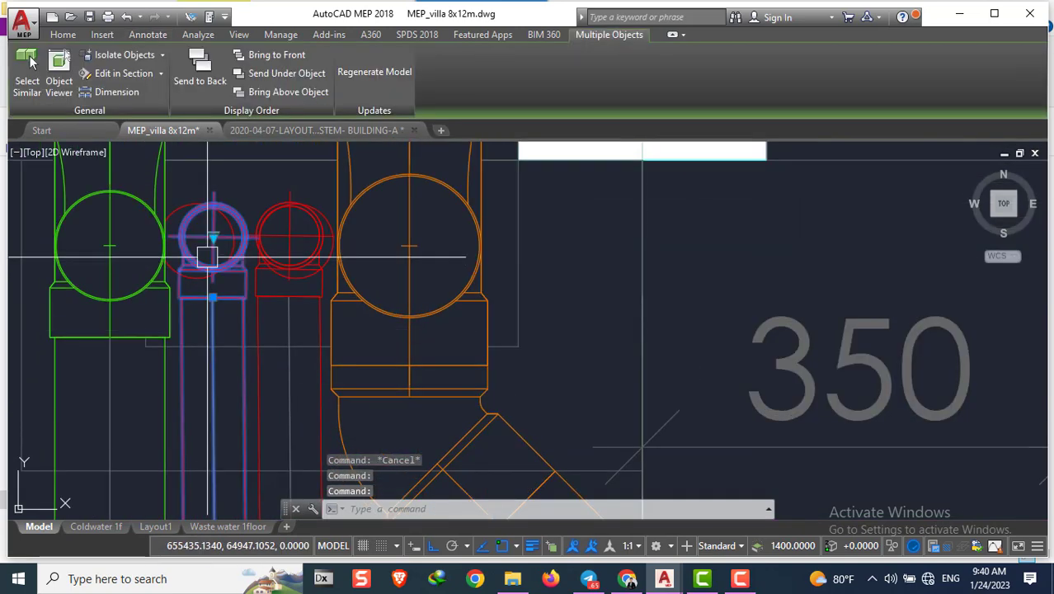
{"action": "type", "text": "ro"}
{"action": "key", "text": "Return"}
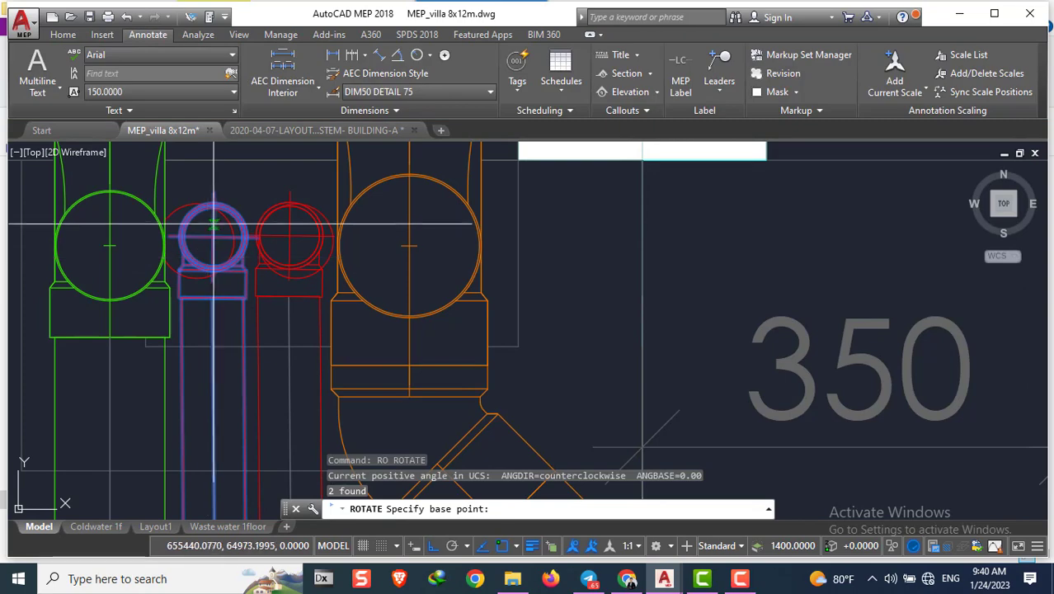
{"action": "left_click", "coordinate": [212, 237]}
{"action": "scroll", "coordinate": [85, 395], "scroll_direction": "down", "scroll_amount": 3}
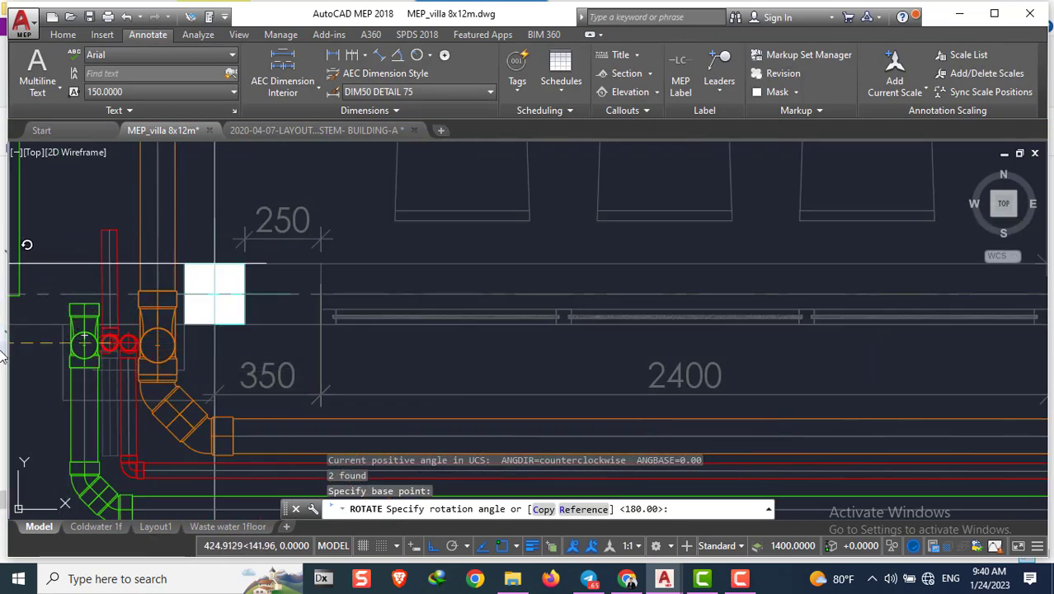
{"action": "key", "text": "alt+Tab"}
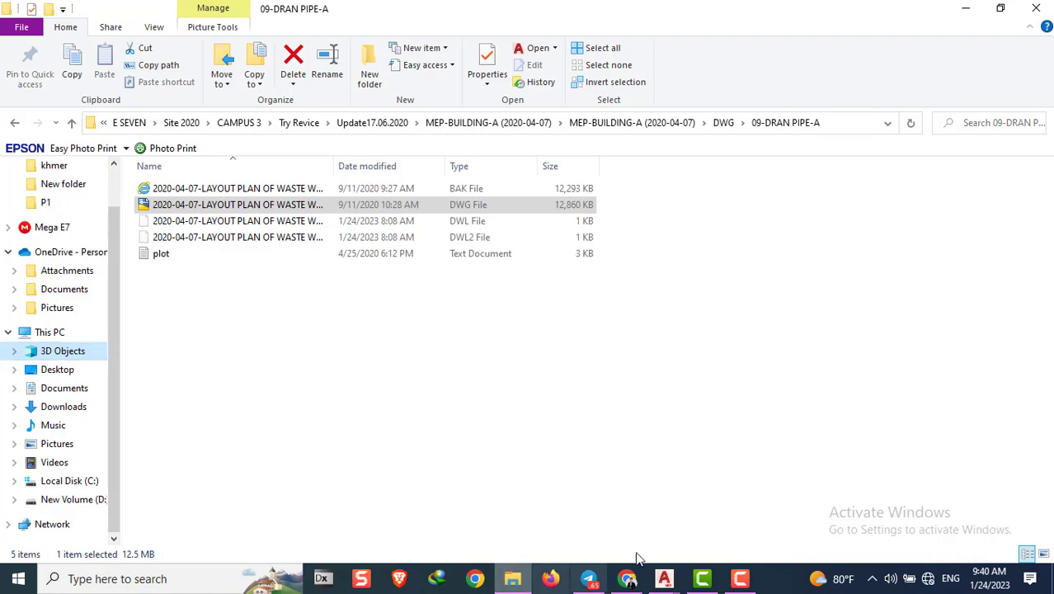
{"action": "left_click", "coordinate": [965, 10]}
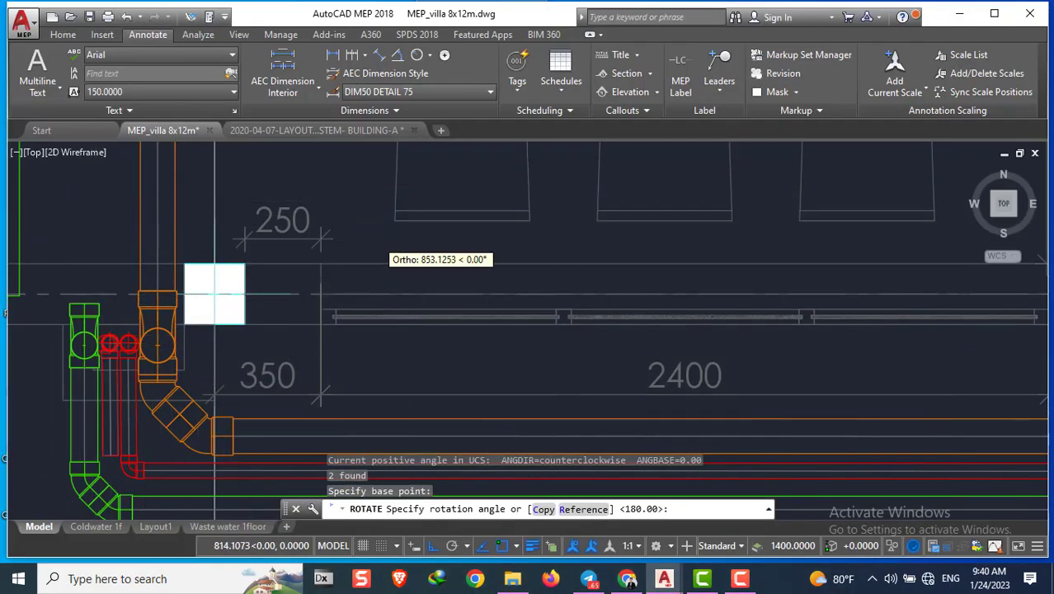
Finish rotating the fitting and pipe through 180°
{"action": "scroll", "coordinate": [490, 222], "scroll_direction": "down", "scroll_amount": 5}
{"action": "scroll", "coordinate": [490, 203], "scroll_direction": "up", "scroll_amount": 2}
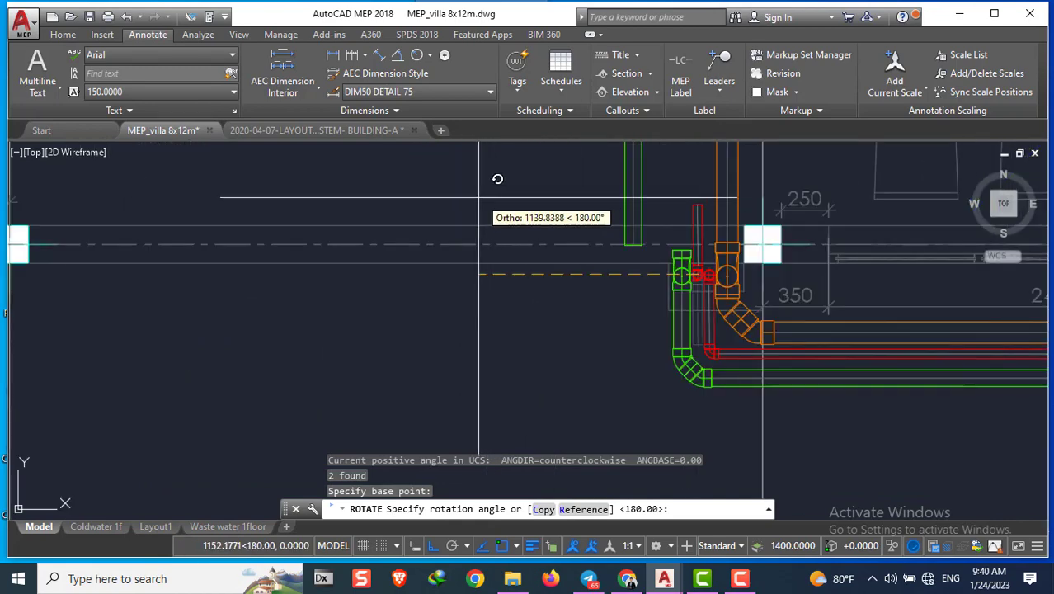
{"action": "left_click", "coordinate": [470, 200]}
{"action": "scroll", "coordinate": [762, 244], "scroll_direction": "down", "scroll_amount": 5}
{"action": "scroll", "coordinate": [558, 295], "scroll_direction": "up", "scroll_amount": 3}
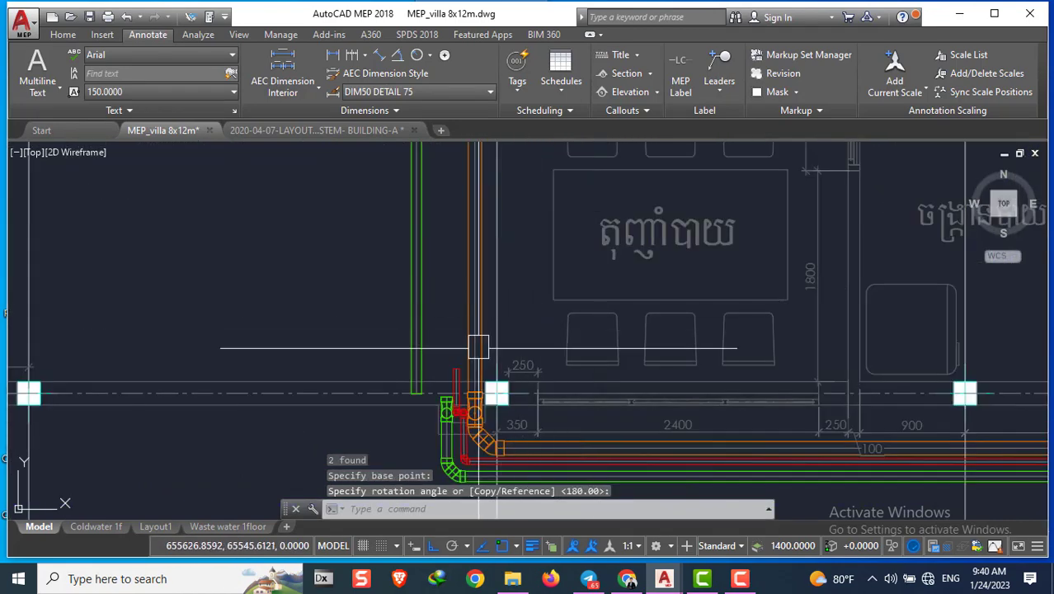
Attempt to stretch a pipe end by its grip, then cancel the stretch
{"action": "left_click", "coordinate": [455, 369]}
{"action": "scroll", "coordinate": [458, 363], "scroll_direction": "down", "scroll_amount": 2}
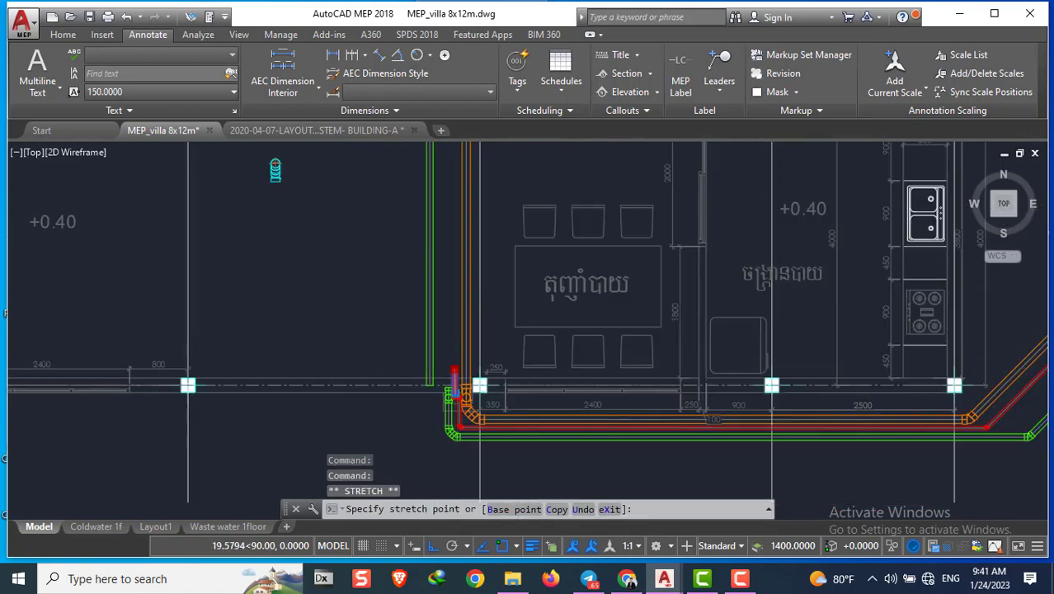
{"action": "scroll", "coordinate": [457, 305], "scroll_direction": "down", "scroll_amount": 3}
{"action": "scroll", "coordinate": [465, 243], "scroll_direction": "up", "scroll_amount": 5}
{"action": "scroll", "coordinate": [465, 243], "scroll_direction": "down", "scroll_amount": 2}
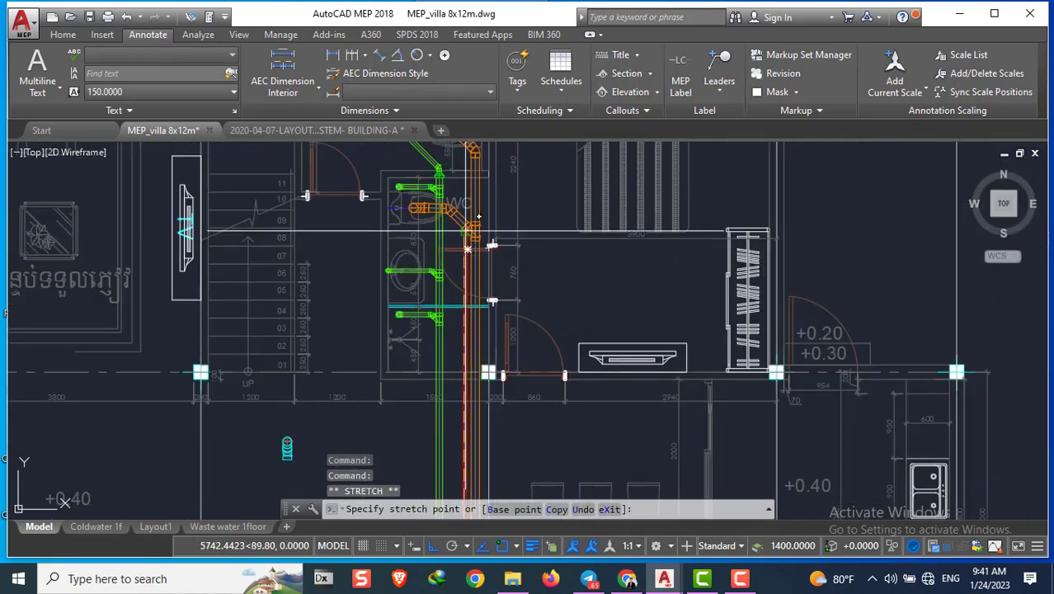
{"action": "scroll", "coordinate": [481, 358], "scroll_direction": "down", "scroll_amount": 2}
{"action": "scroll", "coordinate": [461, 281], "scroll_direction": "up", "scroll_amount": 4}
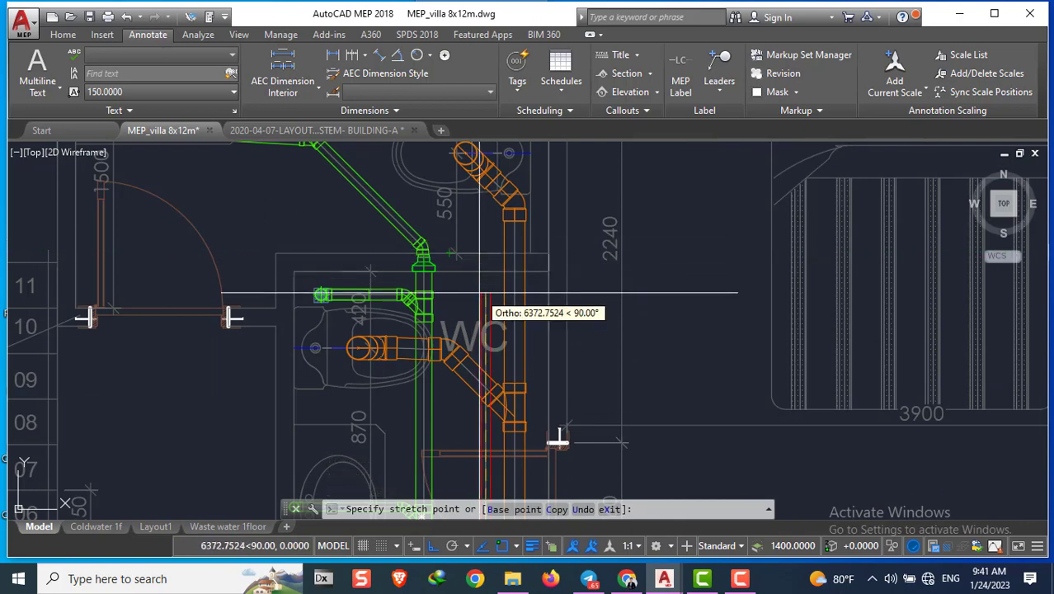
{"action": "key", "text": "Escape"}
{"action": "key", "text": "Escape"}
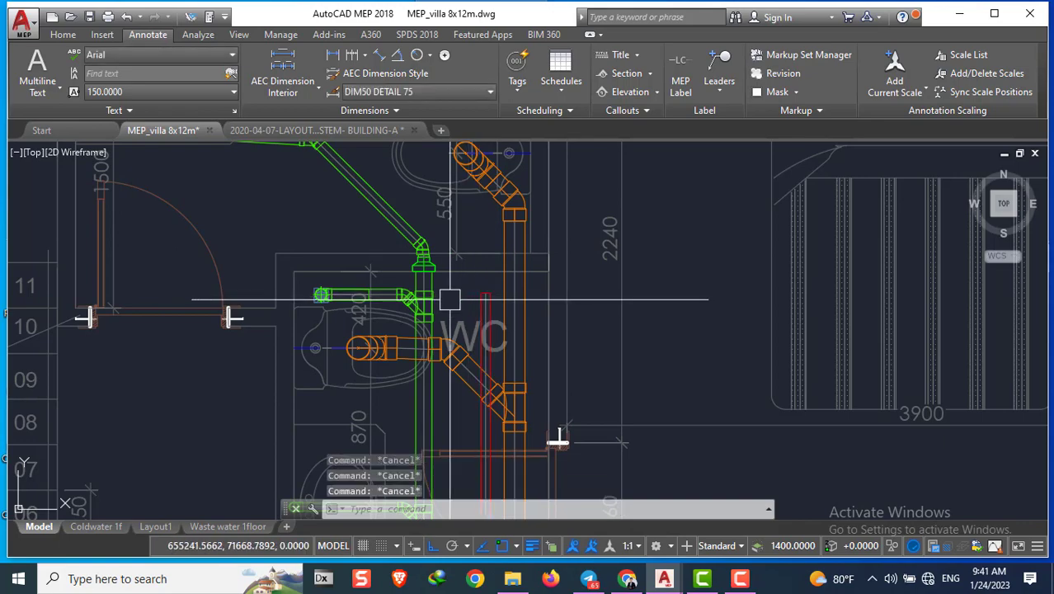
{"action": "scroll", "coordinate": [419, 261], "scroll_direction": "down", "scroll_amount": 4}
{"action": "scroll", "coordinate": [502, 258], "scroll_direction": "up", "scroll_amount": 1}
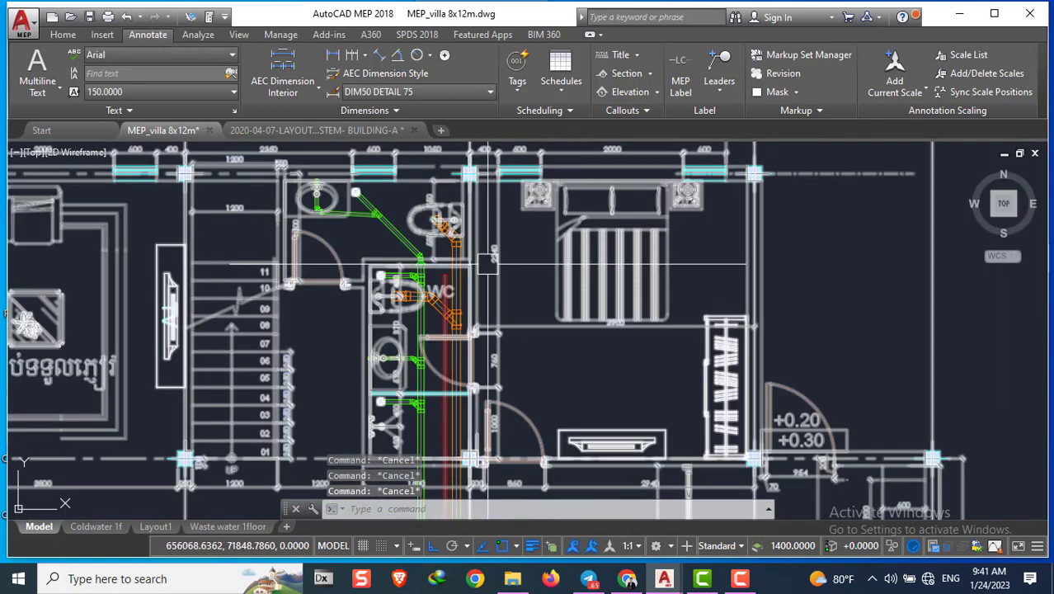
{"action": "scroll", "coordinate": [454, 263], "scroll_direction": "up", "scroll_amount": 3}
{"action": "scroll", "coordinate": [403, 304], "scroll_direction": "down", "scroll_amount": 1}
{"action": "scroll", "coordinate": [397, 295], "scroll_direction": "up", "scroll_amount": 3}
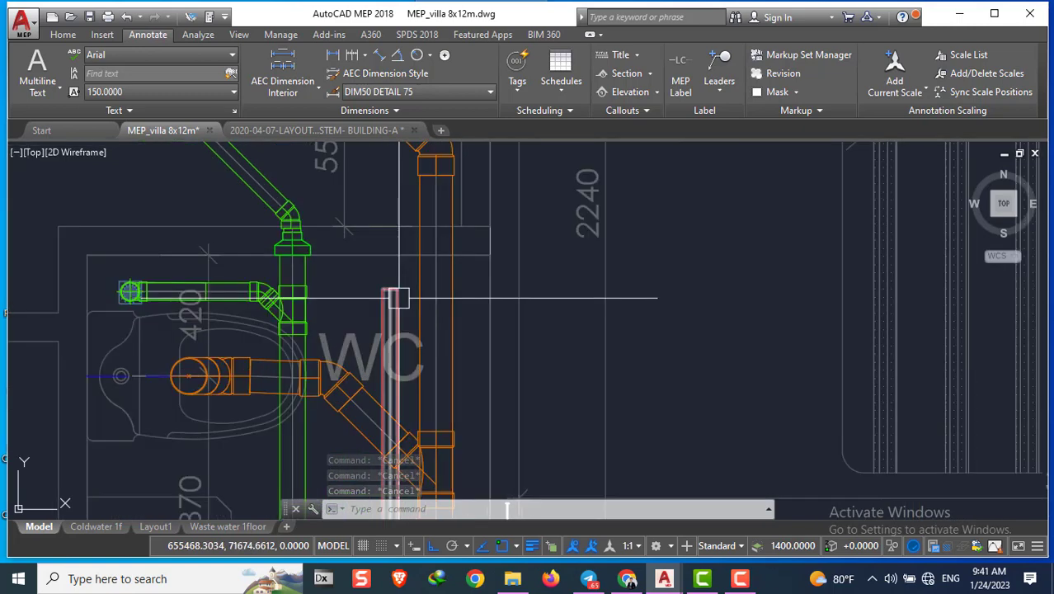
Try lengthening the vertical red WC pipe upward by its end grip, then cancel
{"action": "left_click", "coordinate": [390, 288]}
{"action": "left_click", "coordinate": [390, 289]}
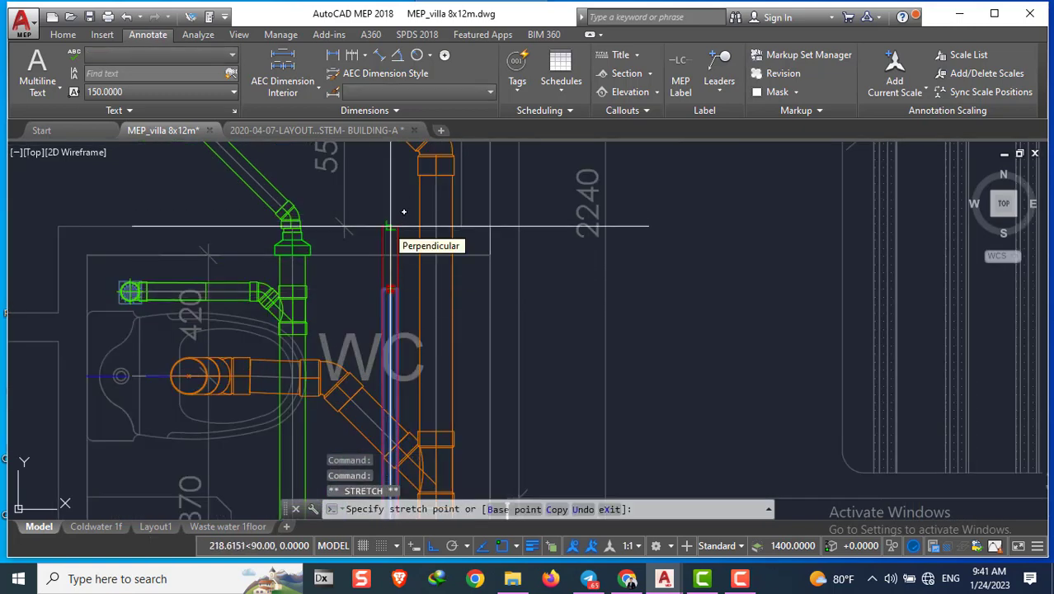
{"action": "scroll", "coordinate": [403, 212], "scroll_direction": "down", "scroll_amount": 1}
{"action": "scroll", "coordinate": [387, 272], "scroll_direction": "down", "scroll_amount": 1}
{"action": "scroll", "coordinate": [394, 283], "scroll_direction": "up", "scroll_amount": 2}
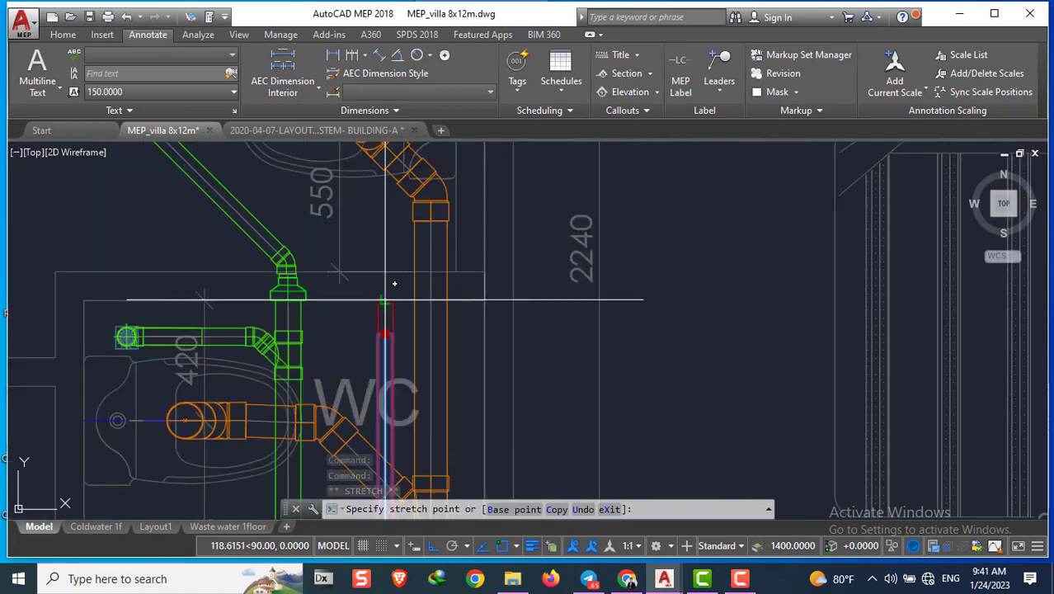
{"action": "scroll", "coordinate": [394, 283], "scroll_direction": "up", "scroll_amount": 2}
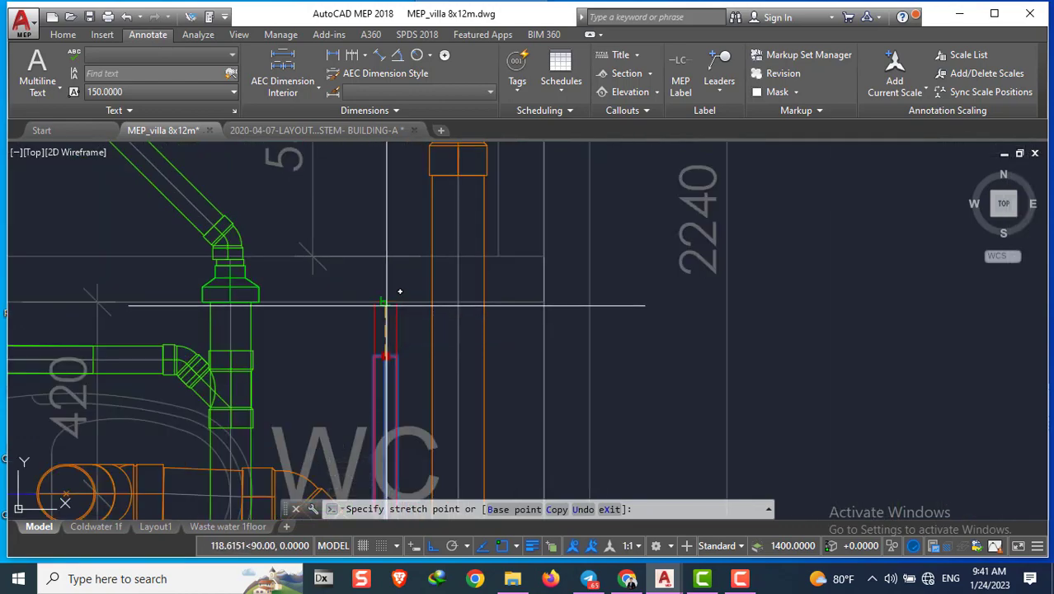
{"action": "key", "text": "Escape"}
{"action": "key", "text": "Escape"}
{"action": "key", "text": "Escape"}
{"action": "scroll", "coordinate": [397, 328], "scroll_direction": "down", "scroll_amount": 3}
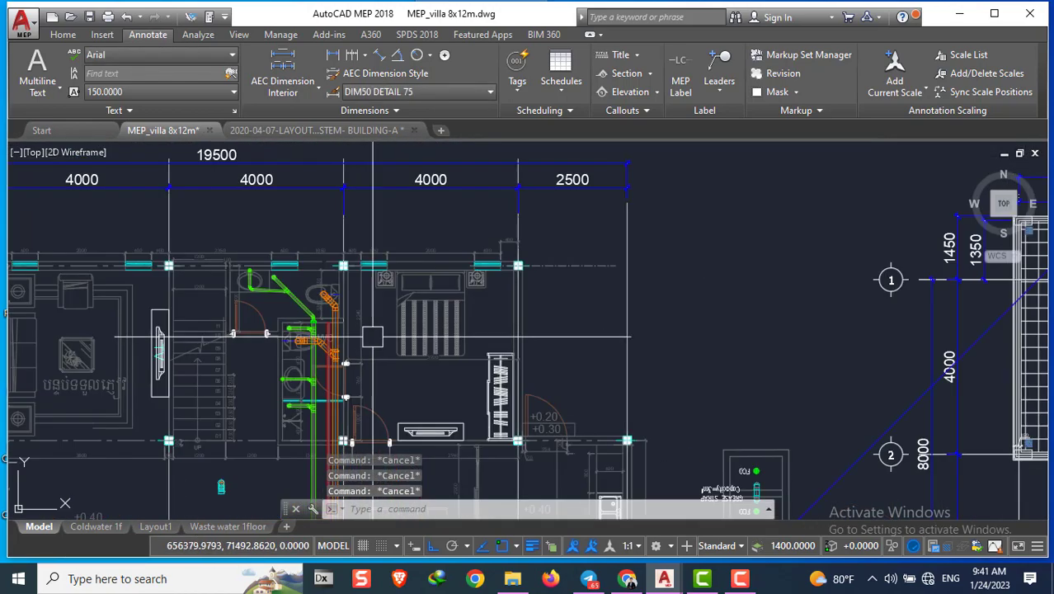
{"action": "scroll", "coordinate": [396, 329], "scroll_direction": "down", "scroll_amount": 2}
{"action": "scroll", "coordinate": [658, 258], "scroll_direction": "down", "scroll_amount": 4}
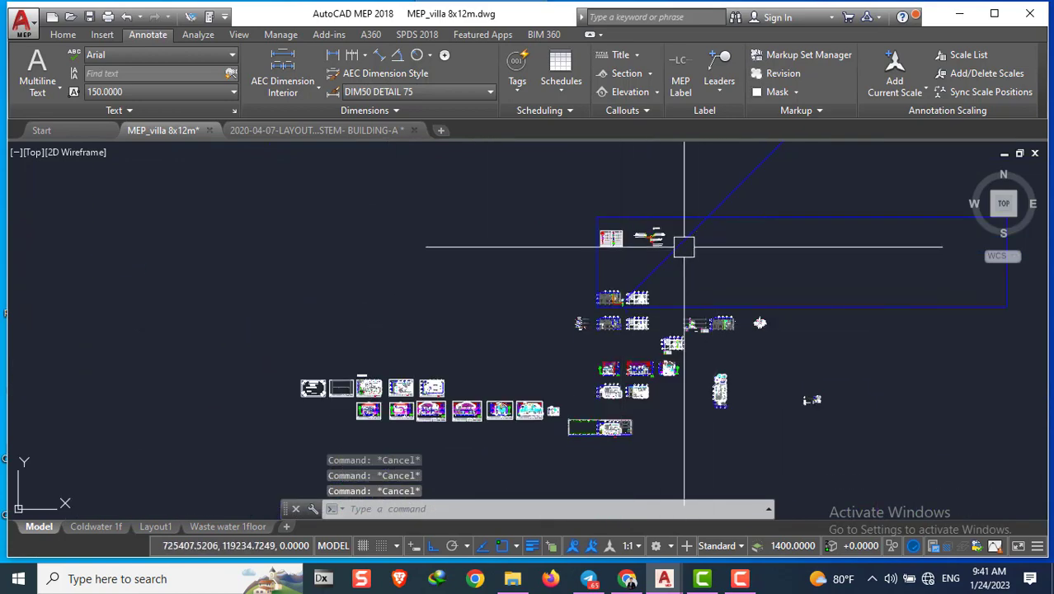
{"action": "type", "text": "e"}
Erase the stray blue line
{"action": "key", "text": "Return"}
{"action": "scroll", "coordinate": [640, 242], "scroll_direction": "up", "scroll_amount": 5}
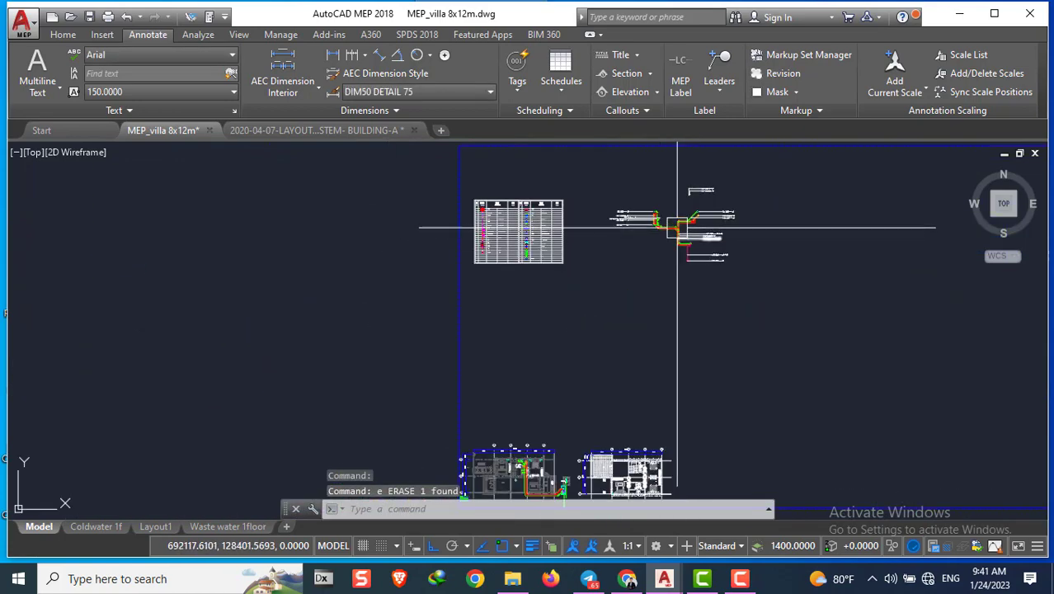
{"action": "scroll", "coordinate": [673, 181], "scroll_direction": "up", "scroll_amount": 5}
{"action": "scroll", "coordinate": [600, 188], "scroll_direction": "up", "scroll_amount": 4}
{"action": "scroll", "coordinate": [601, 189], "scroll_direction": "up", "scroll_amount": 3}
{"action": "scroll", "coordinate": [616, 219], "scroll_direction": "up", "scroll_amount": 3}
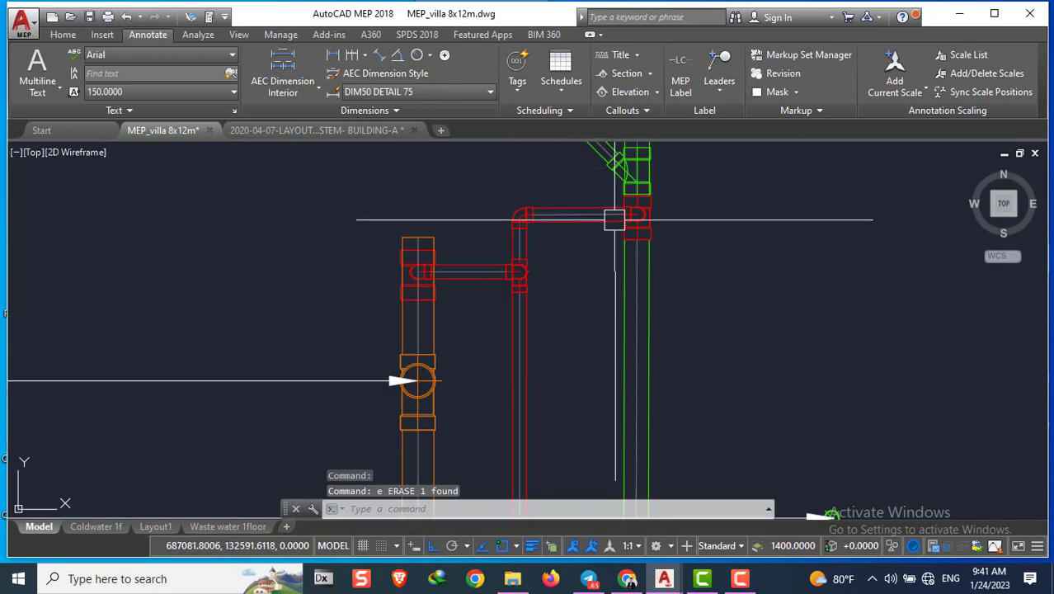
{"action": "scroll", "coordinate": [640, 230], "scroll_direction": "up", "scroll_amount": 5}
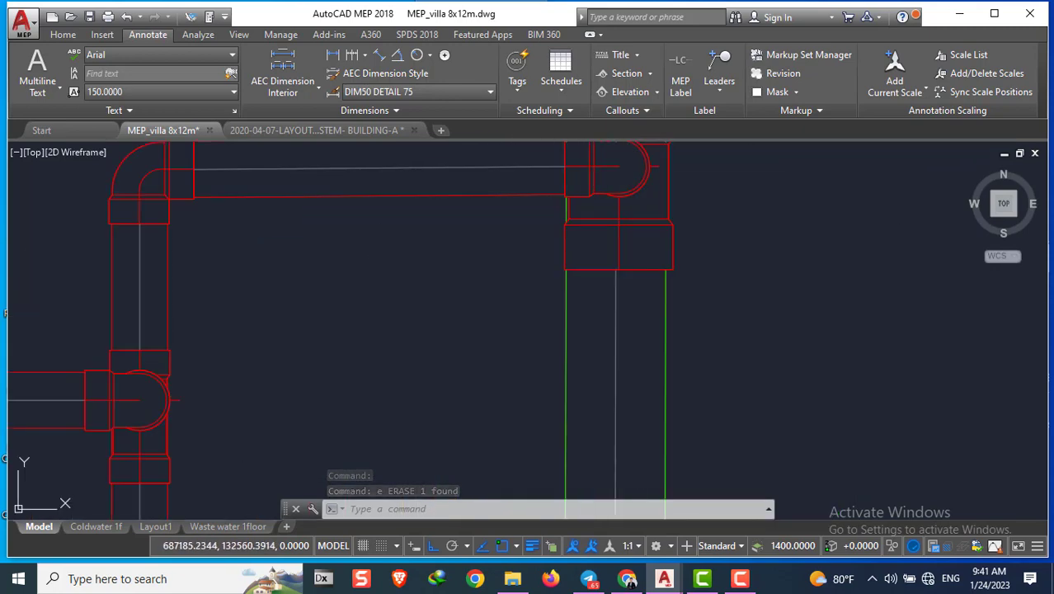
{"action": "scroll", "coordinate": [566, 254], "scroll_direction": "down", "scroll_amount": 2}
{"action": "scroll", "coordinate": [578, 221], "scroll_direction": "up", "scroll_amount": 2}
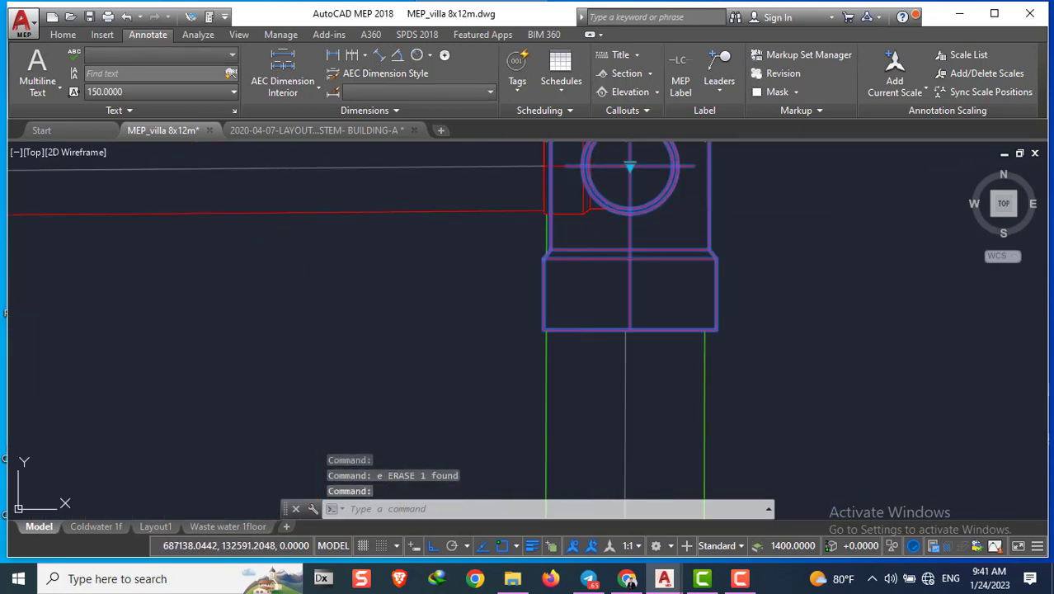
{"action": "scroll", "coordinate": [614, 234], "scroll_direction": "down", "scroll_amount": 3}
{"action": "scroll", "coordinate": [550, 269], "scroll_direction": "down", "scroll_amount": 3}
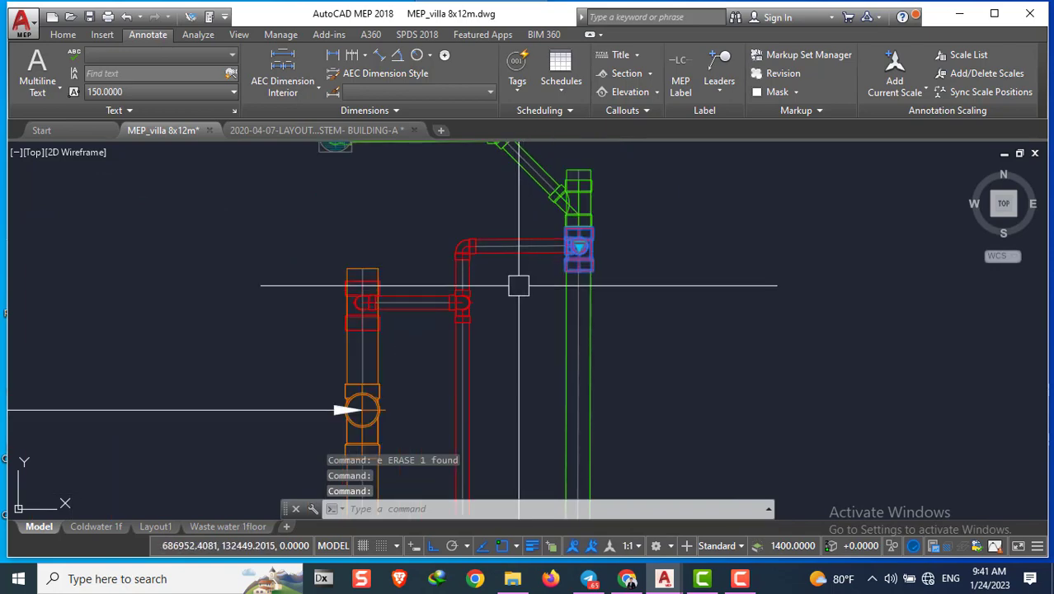
{"action": "scroll", "coordinate": [498, 269], "scroll_direction": "up", "scroll_amount": 4}
Crossing-select the red pipe branch, elbow and fittings and copy them from the elbow base point
{"action": "left_click", "coordinate": [518, 246]}
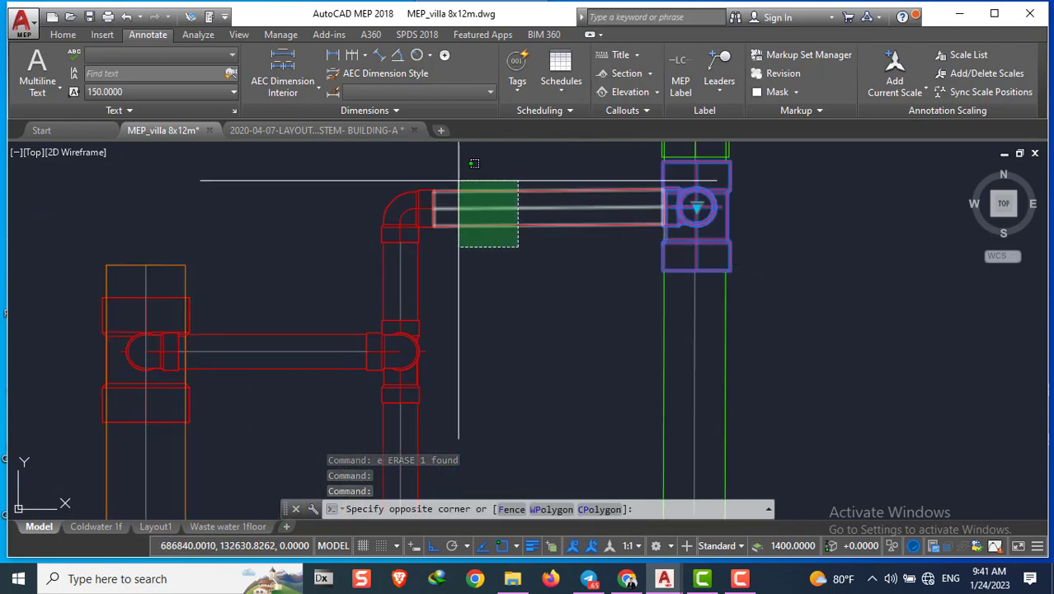
{"action": "left_click", "coordinate": [428, 173]}
{"action": "scroll", "coordinate": [475, 221], "scroll_direction": "down", "scroll_amount": 4}
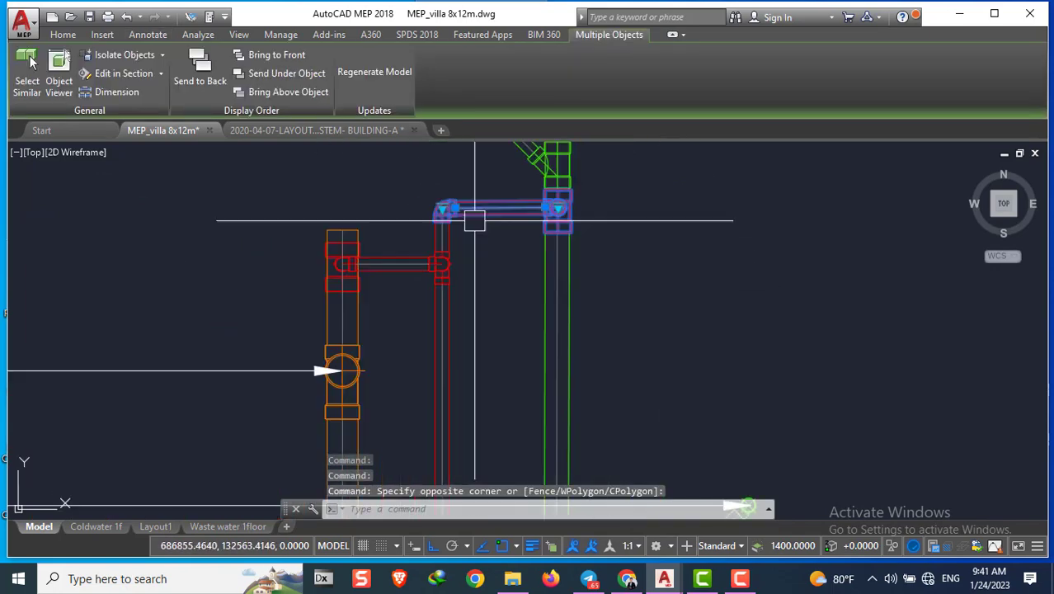
{"action": "type", "text": "c"}
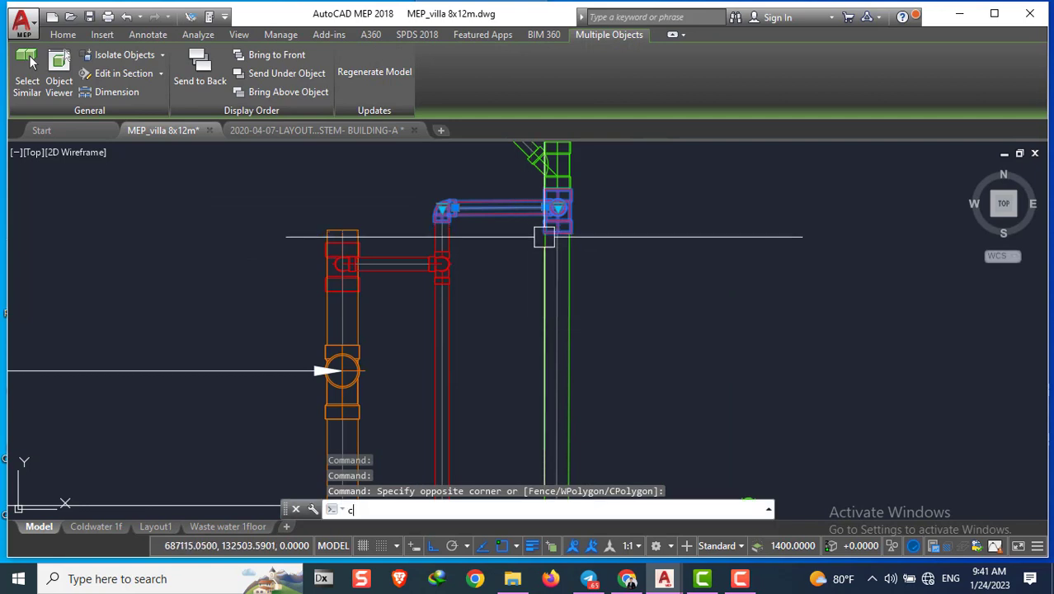
{"action": "type", "text": "o"}
{"action": "key", "text": "Return"}
{"action": "scroll", "coordinate": [546, 236], "scroll_direction": "up", "scroll_amount": 2}
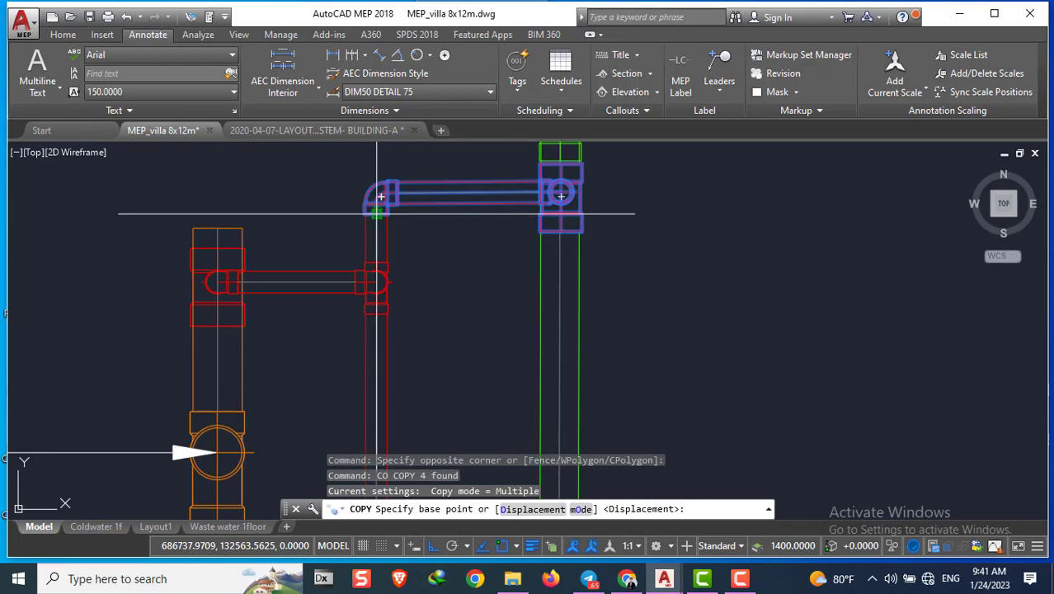
{"action": "left_click", "coordinate": [560, 195]}
Place the copied branch at the WC riser and select the riser's tee fitting
{"action": "scroll", "coordinate": [631, 302], "scroll_direction": "down", "scroll_amount": 8}
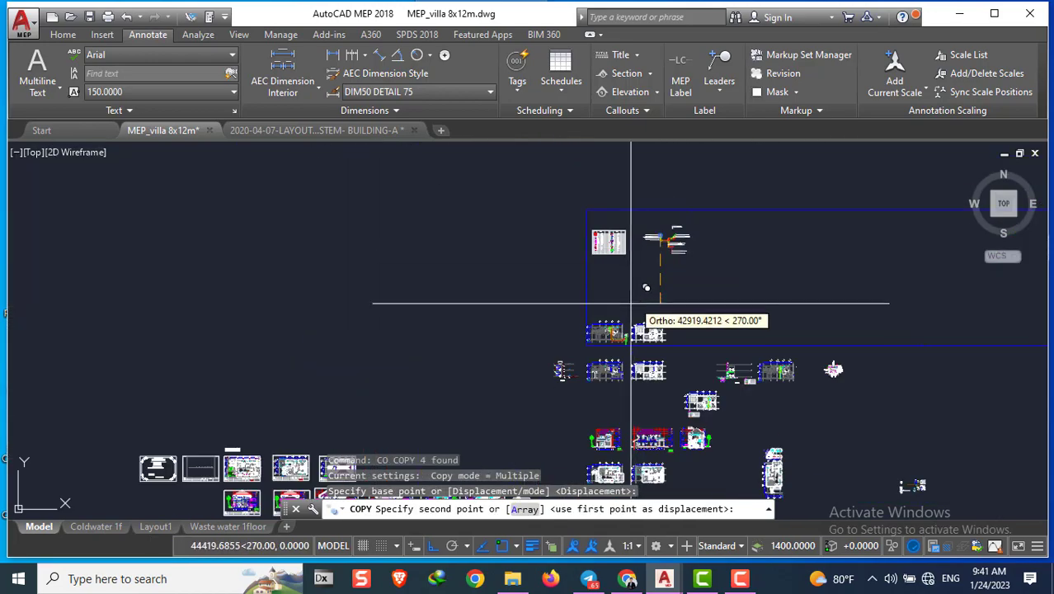
{"action": "scroll", "coordinate": [632, 303], "scroll_direction": "up", "scroll_amount": 4}
{"action": "scroll", "coordinate": [630, 306], "scroll_direction": "up", "scroll_amount": 2}
{"action": "scroll", "coordinate": [627, 313], "scroll_direction": "up", "scroll_amount": 2}
{"action": "scroll", "coordinate": [624, 321], "scroll_direction": "up", "scroll_amount": 2}
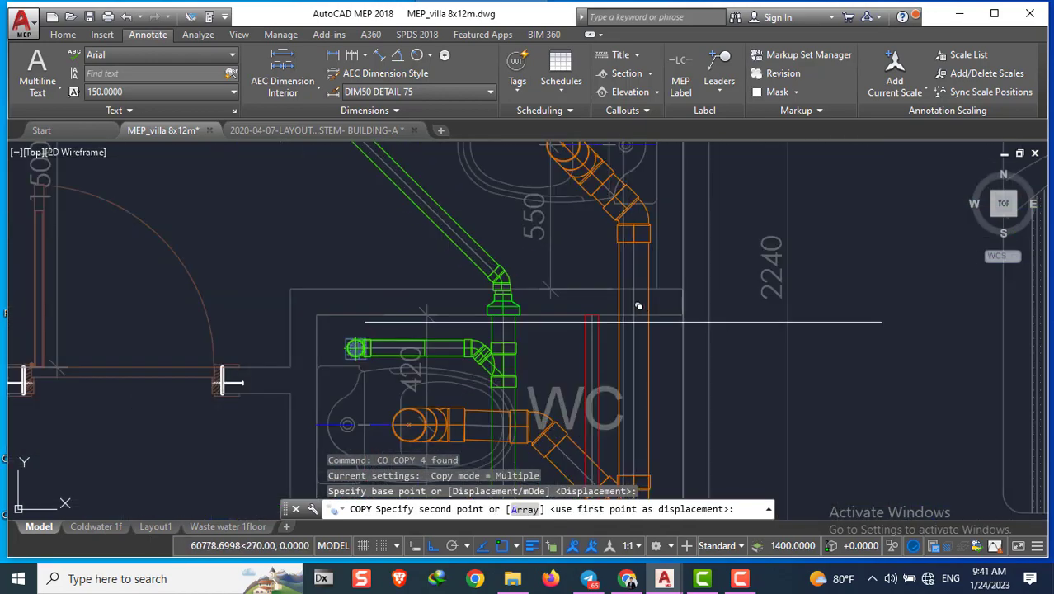
{"action": "scroll", "coordinate": [591, 314], "scroll_direction": "up", "scroll_amount": 2}
{"action": "scroll", "coordinate": [610, 328], "scroll_direction": "up", "scroll_amount": 1}
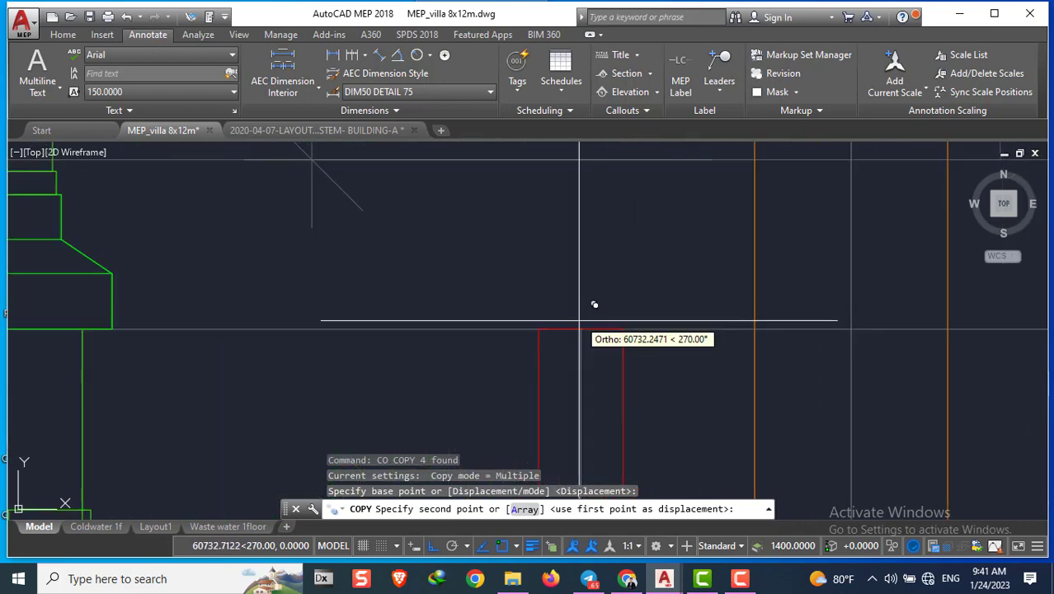
{"action": "left_click", "coordinate": [580, 329]}
{"action": "scroll", "coordinate": [358, 306], "scroll_direction": "down", "scroll_amount": 3}
{"action": "scroll", "coordinate": [482, 350], "scroll_direction": "up", "scroll_amount": 2}
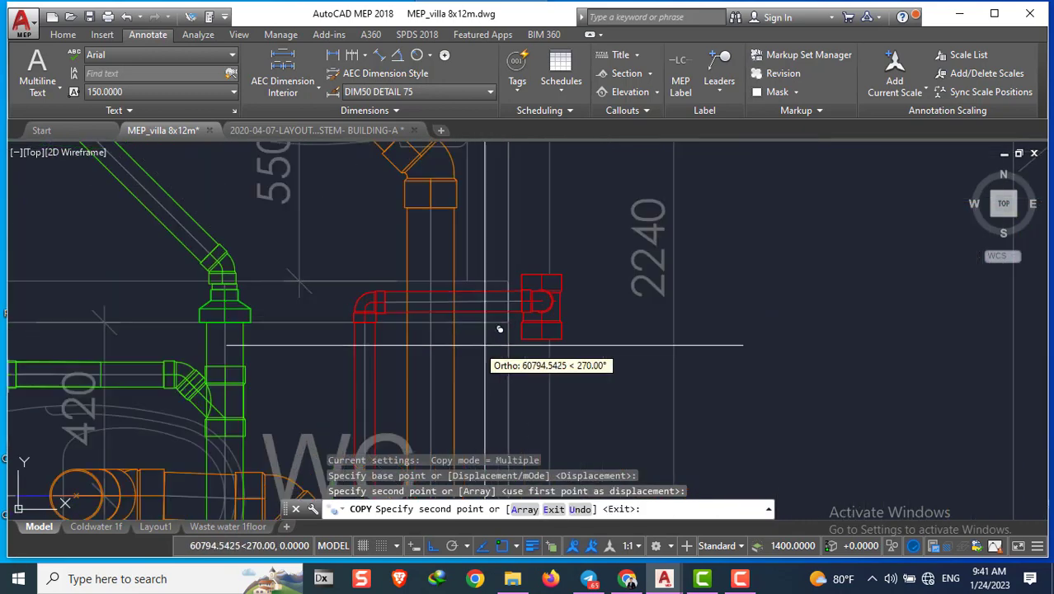
{"action": "key", "text": "Escape"}
{"action": "scroll", "coordinate": [522, 325], "scroll_direction": "up", "scroll_amount": 1}
{"action": "scroll", "coordinate": [568, 316], "scroll_direction": "up", "scroll_amount": 1}
{"action": "scroll", "coordinate": [569, 314], "scroll_direction": "up", "scroll_amount": 1}
{"action": "left_click", "coordinate": [566, 307]}
{"action": "scroll", "coordinate": [558, 291], "scroll_direction": "up", "scroll_amount": 2}
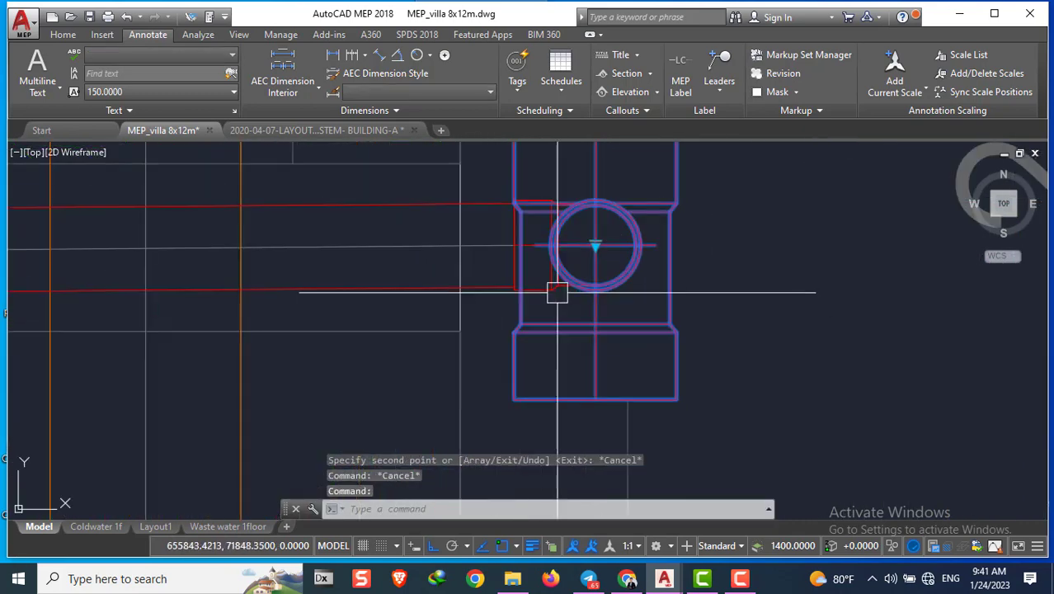
Start moving the selected fittings from their centre, then cancel the move
{"action": "type", "text": "m"}
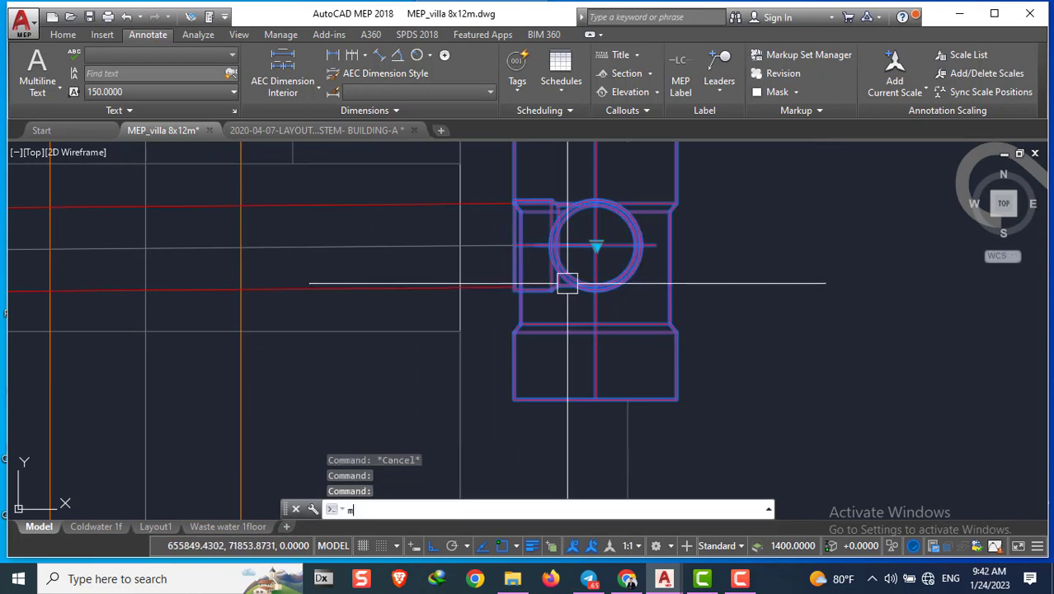
{"action": "key", "text": "Return"}
{"action": "left_click", "coordinate": [597, 244]}
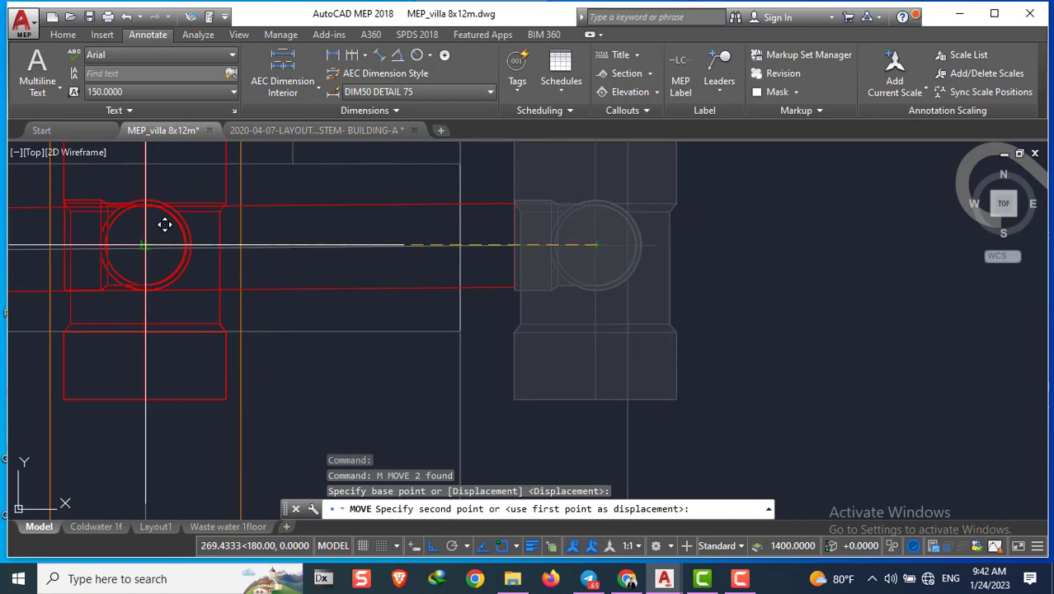
{"action": "key", "text": "Escape"}
{"action": "scroll", "coordinate": [497, 233], "scroll_direction": "down", "scroll_amount": 3}
Try lengthening the horizontal pipes by their end grips, cancelling both stretches
{"action": "left_click", "coordinate": [498, 233]}
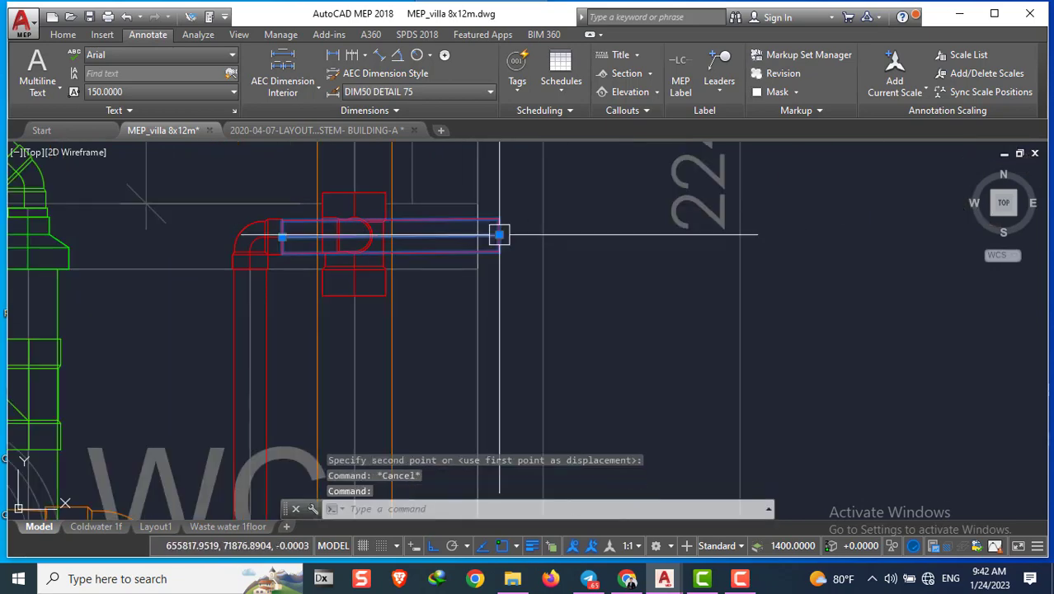
{"action": "left_click", "coordinate": [499, 237]}
{"action": "scroll", "coordinate": [353, 235], "scroll_direction": "up", "scroll_amount": 2}
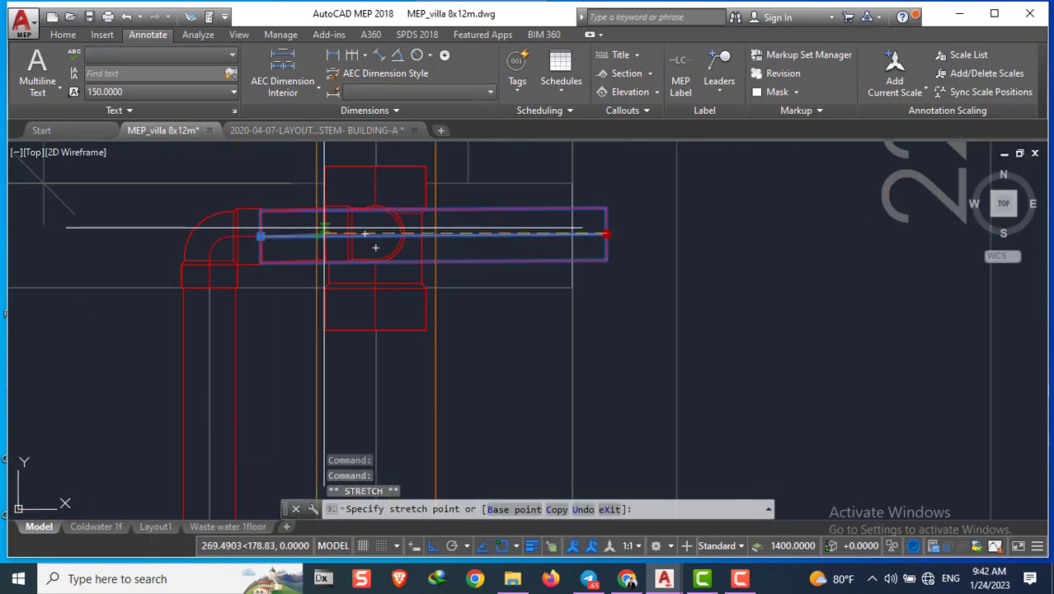
{"action": "key", "text": "Escape"}
{"action": "scroll", "coordinate": [319, 230], "scroll_direction": "up", "scroll_amount": 5}
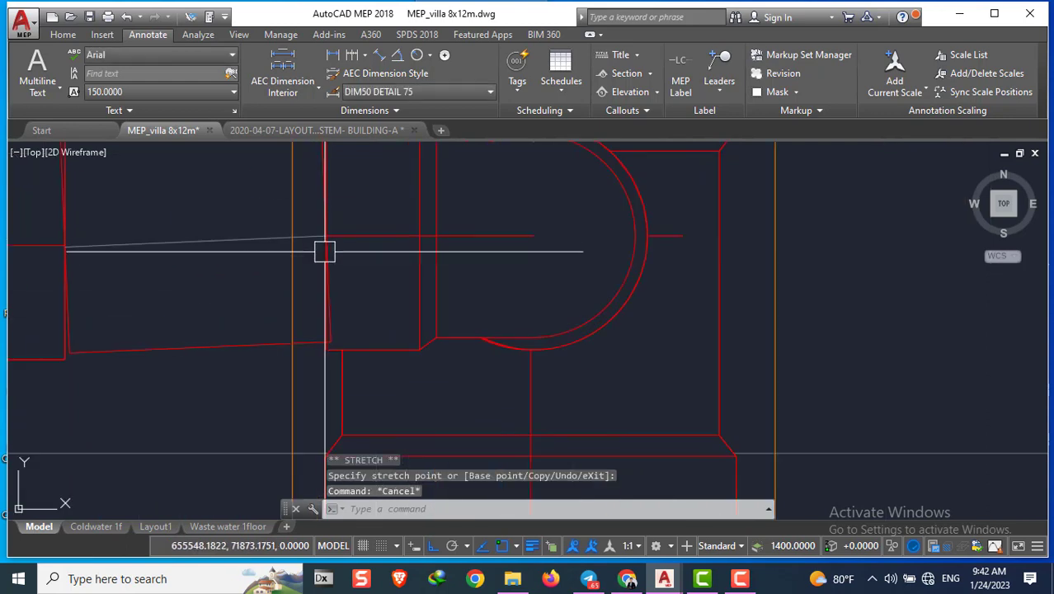
{"action": "left_click", "coordinate": [224, 242]}
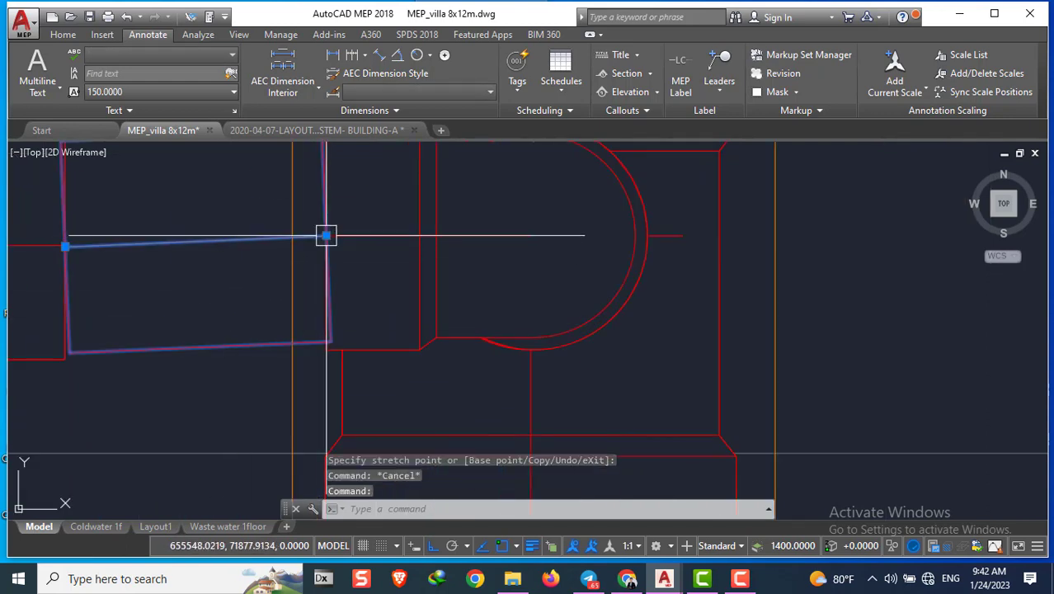
{"action": "left_click", "coordinate": [325, 237]}
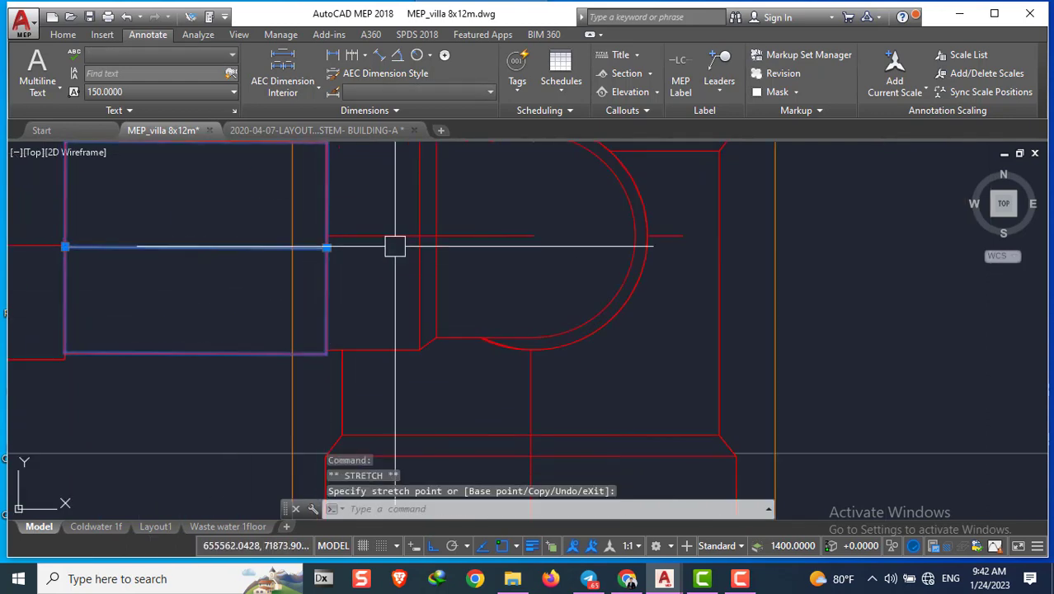
{"action": "key", "text": "Escape"}
{"action": "key", "text": "Escape"}
{"action": "key", "text": "Escape"}
{"action": "scroll", "coordinate": [544, 268], "scroll_direction": "up", "scroll_amount": 3}
{"action": "scroll", "coordinate": [619, 280], "scroll_direction": "up", "scroll_amount": 3}
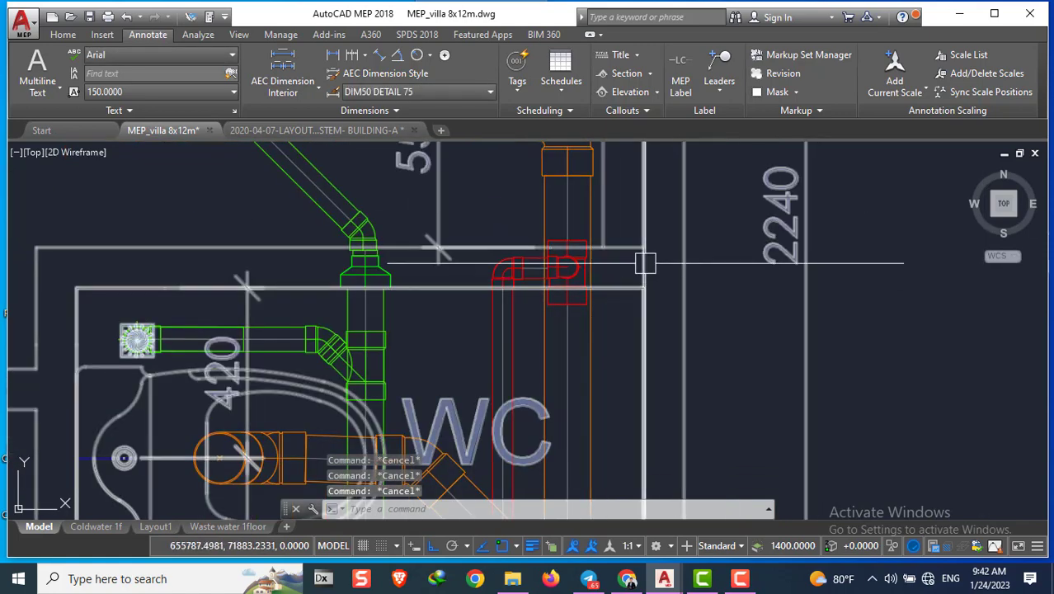
{"action": "scroll", "coordinate": [645, 263], "scroll_direction": "up", "scroll_amount": 1}
{"action": "scroll", "coordinate": [619, 216], "scroll_direction": "up", "scroll_amount": 3}
{"action": "scroll", "coordinate": [545, 224], "scroll_direction": "up", "scroll_amount": 2}
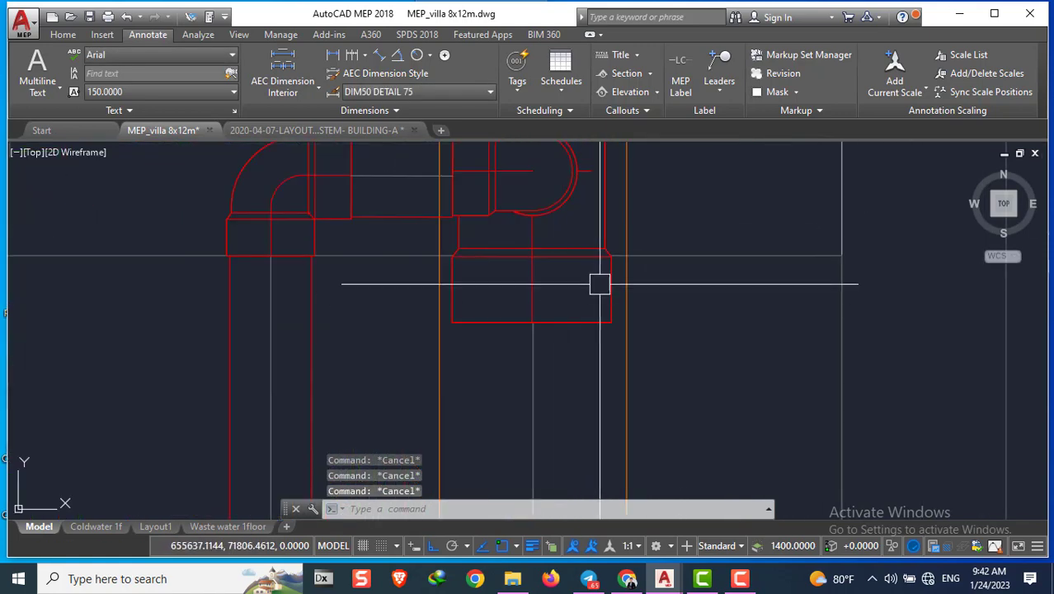
Resize the WC riser tee from 80X40 to a larger 100-series size
{"action": "left_click", "coordinate": [531, 172]}
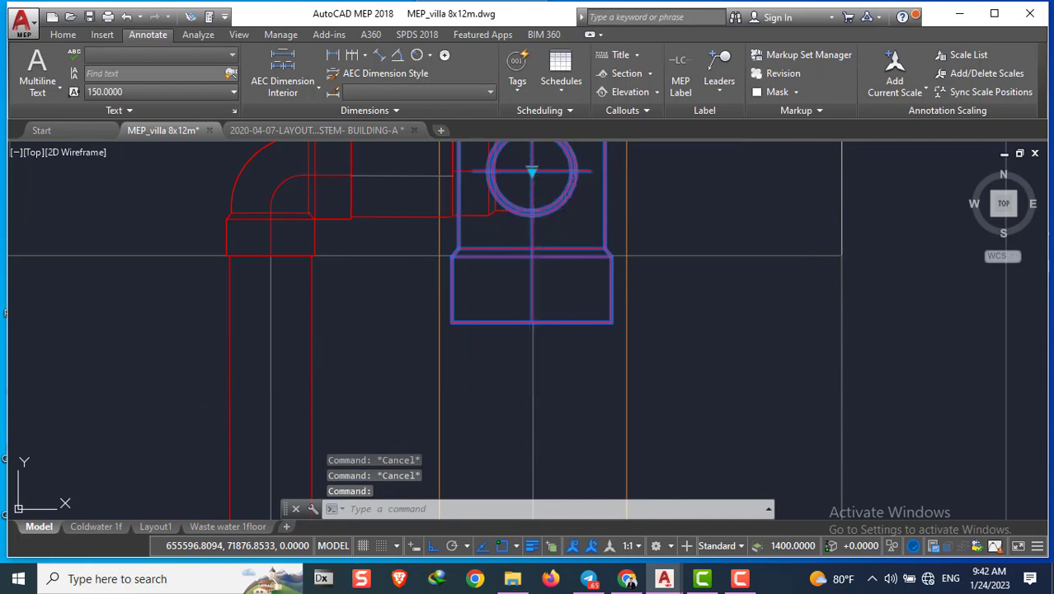
{"action": "left_click", "coordinate": [531, 172]}
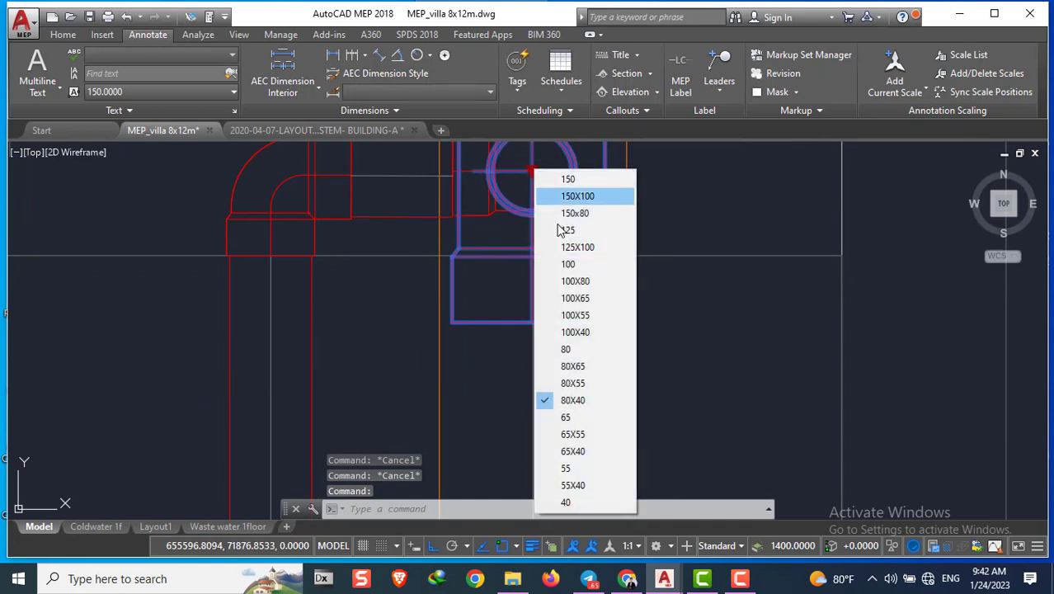
{"action": "left_click", "coordinate": [574, 332]}
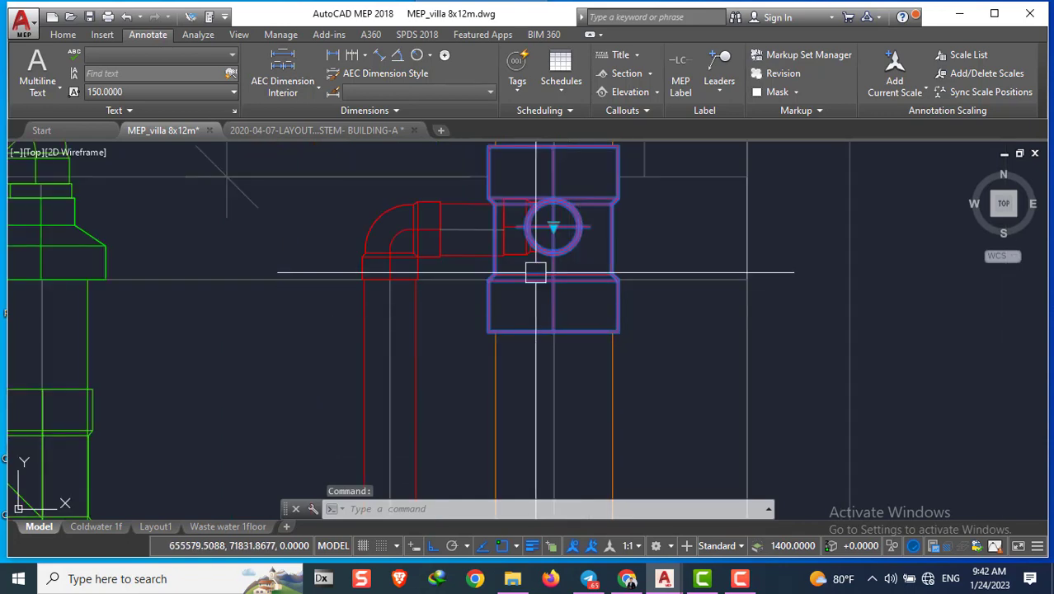
{"action": "key", "text": "Escape"}
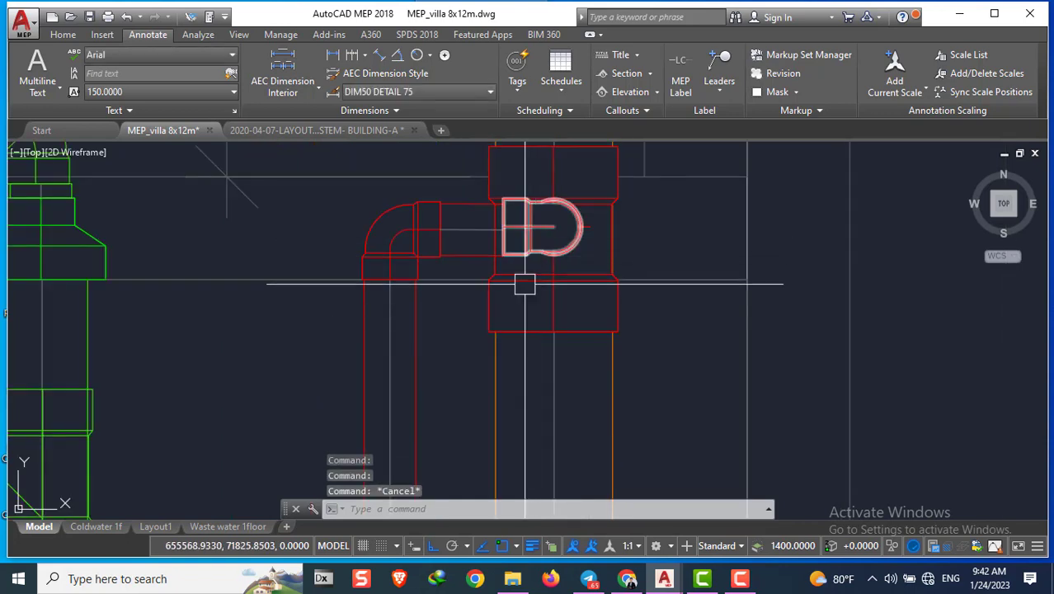
{"action": "scroll", "coordinate": [888, 263], "scroll_direction": "down", "scroll_amount": 2}
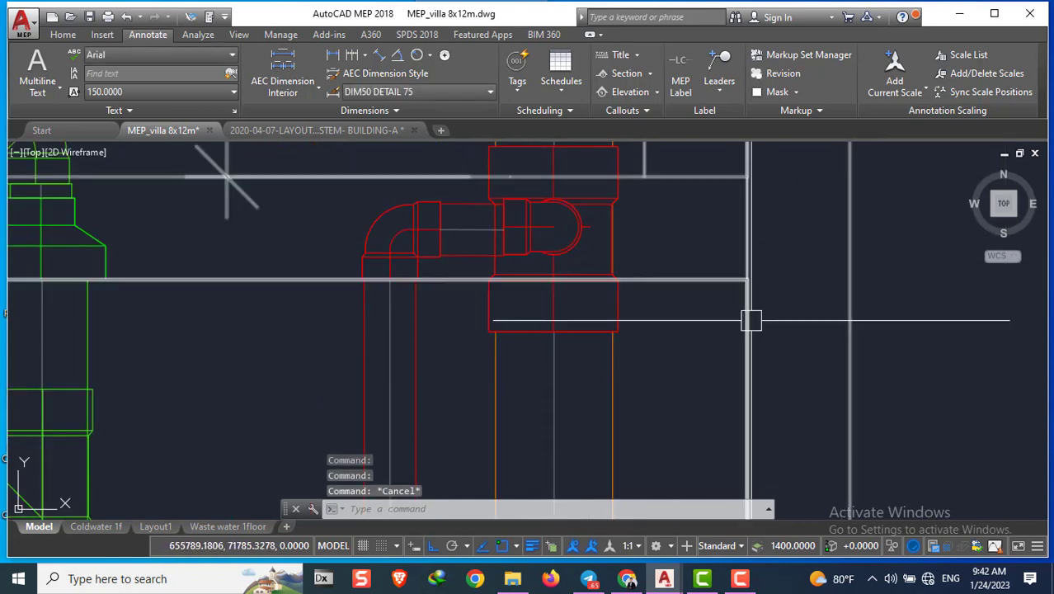
{"action": "scroll", "coordinate": [903, 293], "scroll_direction": "down", "scroll_amount": 1}
{"action": "scroll", "coordinate": [904, 293], "scroll_direction": "down", "scroll_amount": 2}
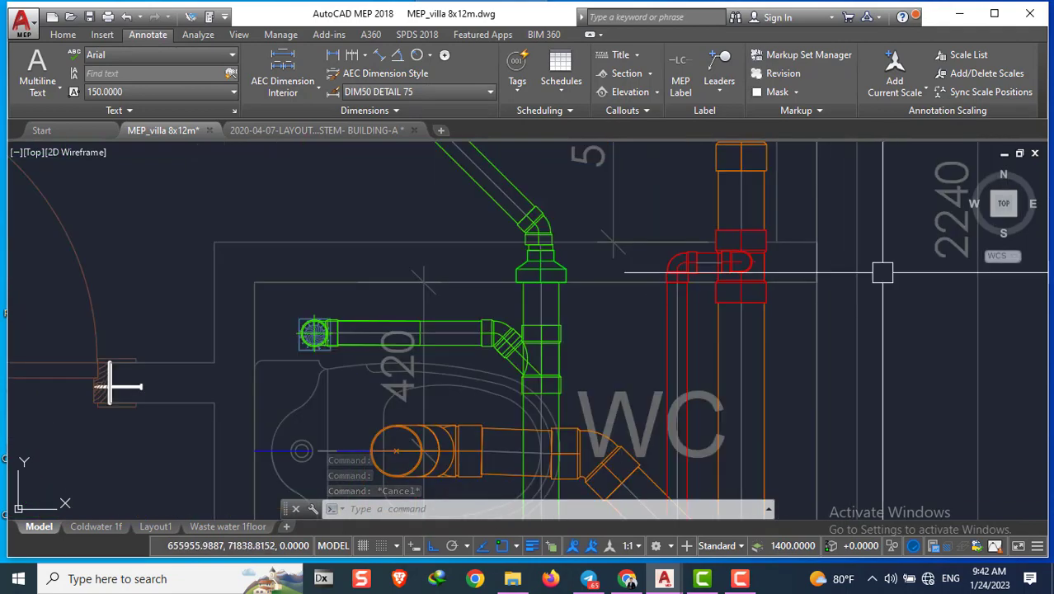
Pan out across the drawing sheets to bring the riser diagram into view
{"action": "scroll", "coordinate": [882, 272], "scroll_direction": "down", "scroll_amount": 2}
{"action": "middle_click_drag", "start_coordinate": [752, 271], "coordinate": [641, 300]}
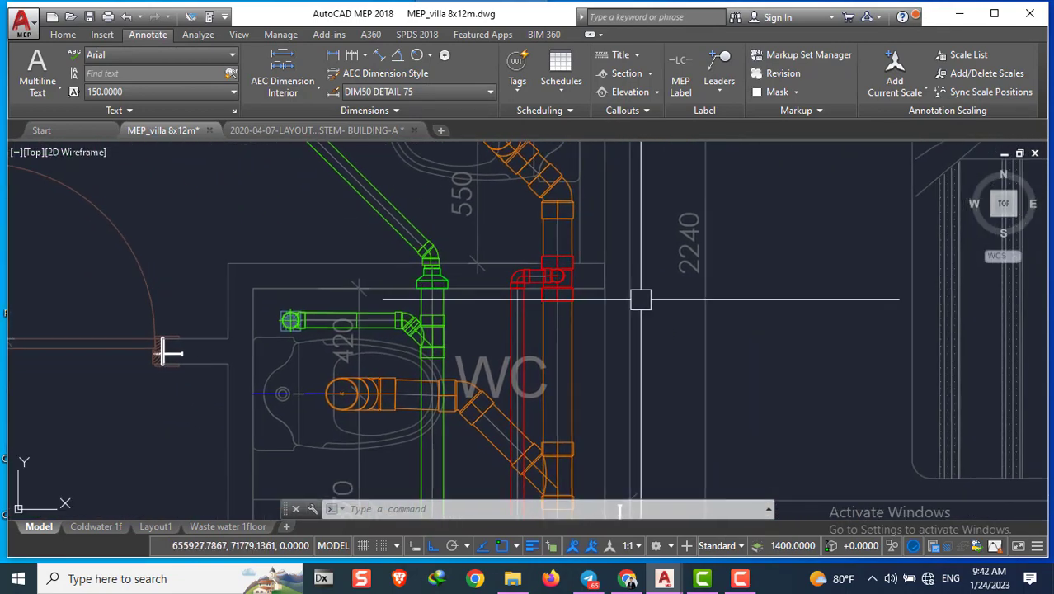
{"action": "scroll", "coordinate": [640, 300], "scroll_direction": "down", "scroll_amount": 5}
{"action": "scroll", "coordinate": [629, 311], "scroll_direction": "down", "scroll_amount": 2}
{"action": "middle_click_drag", "start_coordinate": [724, 280], "coordinate": [505, 334]}
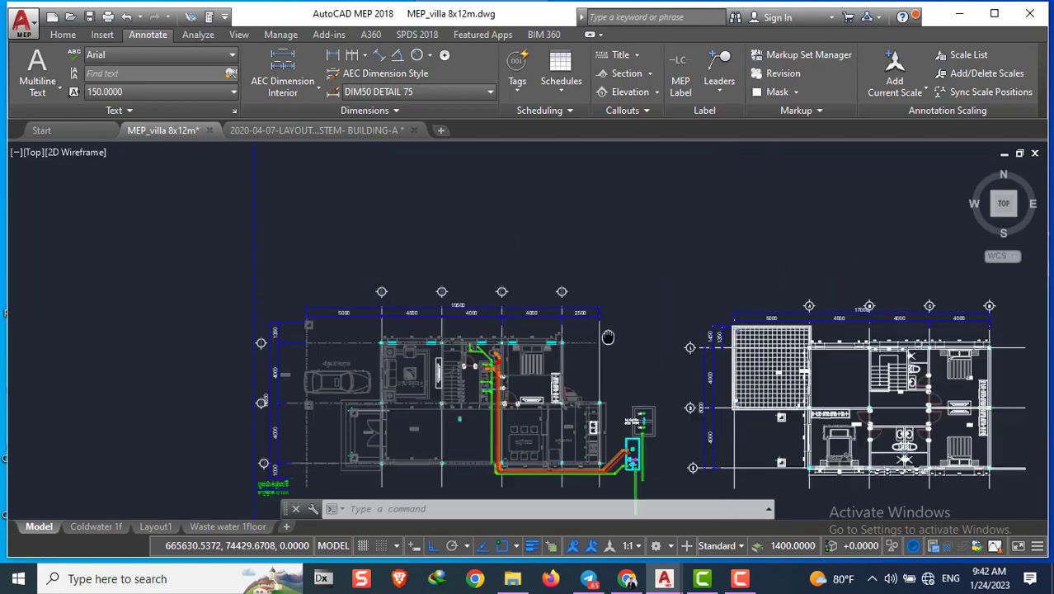
{"action": "scroll", "coordinate": [505, 334], "scroll_direction": "down", "scroll_amount": 4}
{"action": "middle_click_drag", "start_coordinate": [524, 282], "coordinate": [577, 318]}
Zoom into the riser diagram and select the tee fitting and its connecting horizontal pipe
{"action": "scroll", "coordinate": [576, 318], "scroll_direction": "up", "scroll_amount": 2}
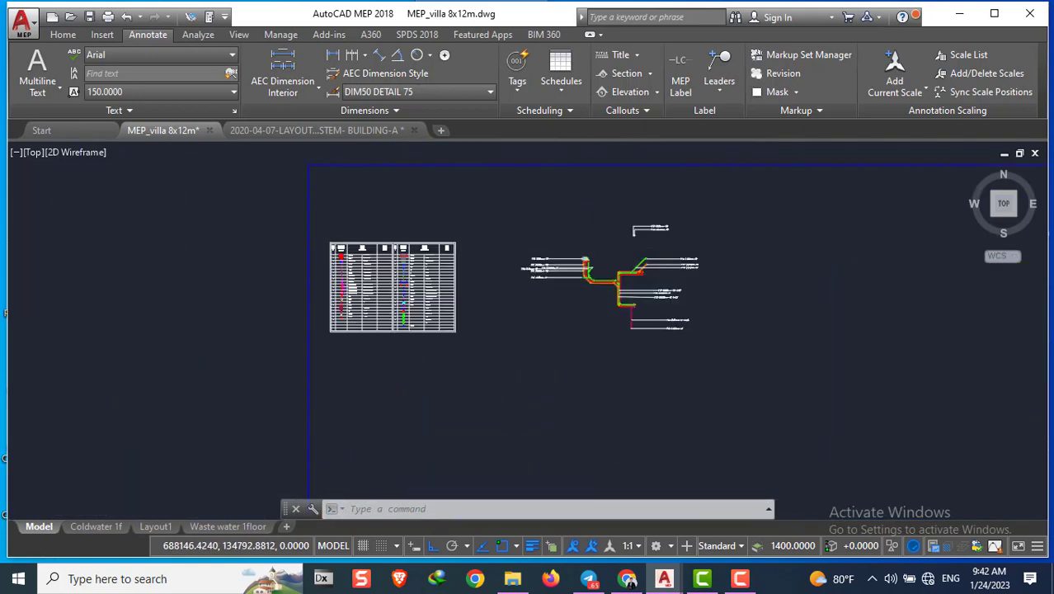
{"action": "scroll", "coordinate": [527, 309], "scroll_direction": "up", "scroll_amount": 3}
{"action": "scroll", "coordinate": [487, 302], "scroll_direction": "up", "scroll_amount": 3}
{"action": "scroll", "coordinate": [477, 300], "scroll_direction": "up", "scroll_amount": 2}
{"action": "scroll", "coordinate": [488, 282], "scroll_direction": "up", "scroll_amount": 2}
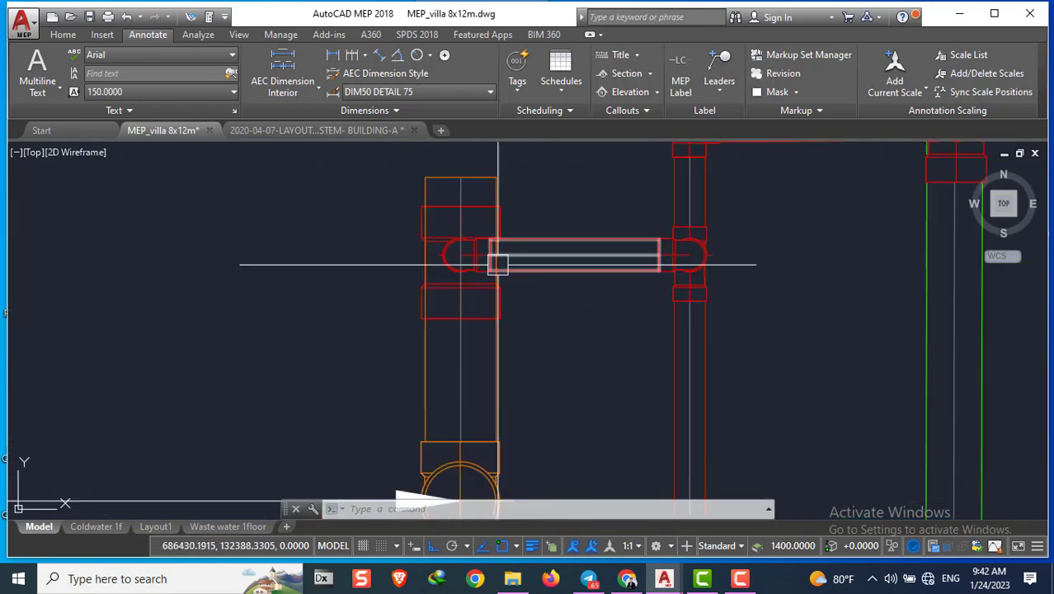
{"action": "scroll", "coordinate": [498, 247], "scroll_direction": "down", "scroll_amount": 2}
{"action": "scroll", "coordinate": [501, 239], "scroll_direction": "up", "scroll_amount": 1}
{"action": "scroll", "coordinate": [486, 313], "scroll_direction": "up", "scroll_amount": 2}
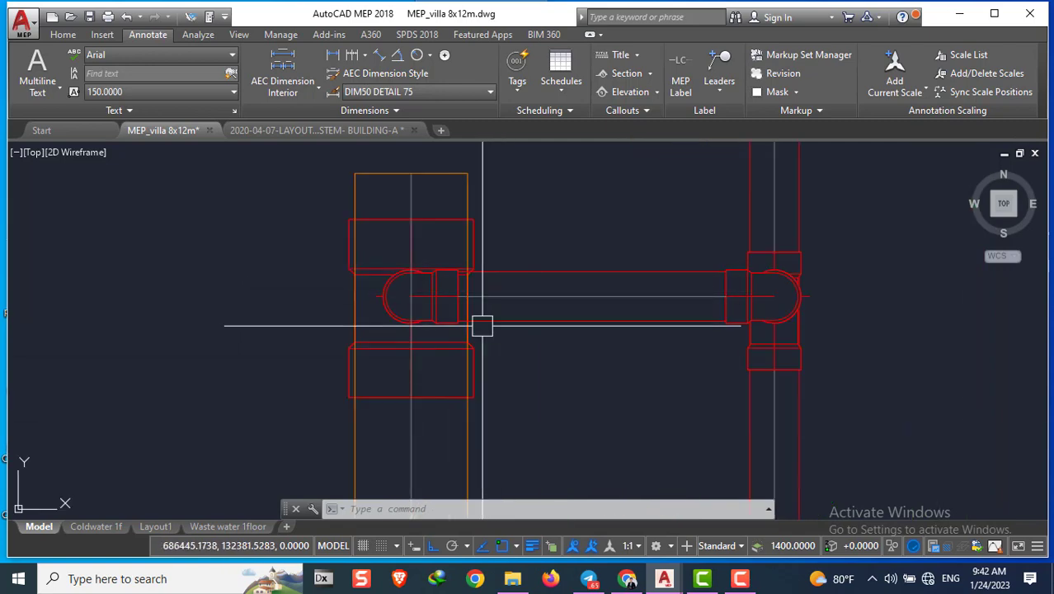
{"action": "scroll", "coordinate": [441, 349], "scroll_direction": "up", "scroll_amount": 1}
{"action": "left_click", "coordinate": [441, 349]}
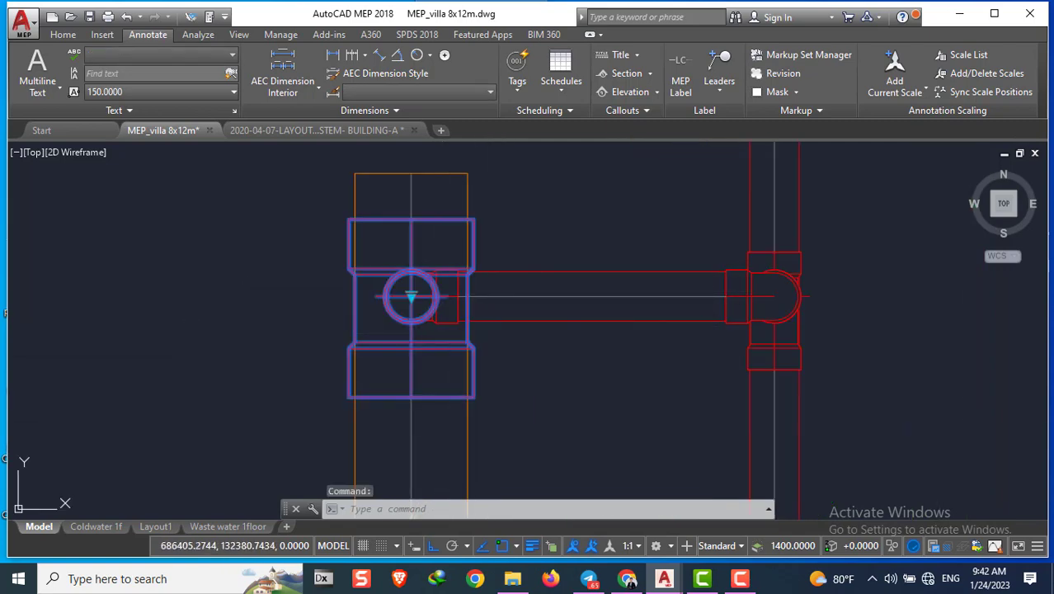
{"action": "left_click", "coordinate": [718, 297]}
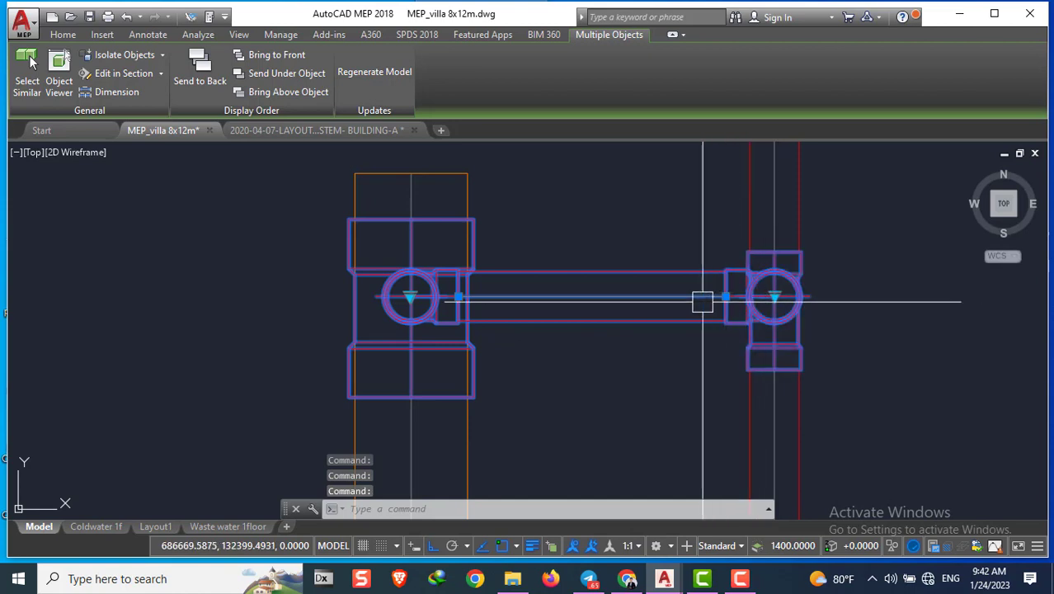
Copy the selection with CO from a base point at the tee centre, dragging it toward the WC risers
{"action": "type", "text": "co"}
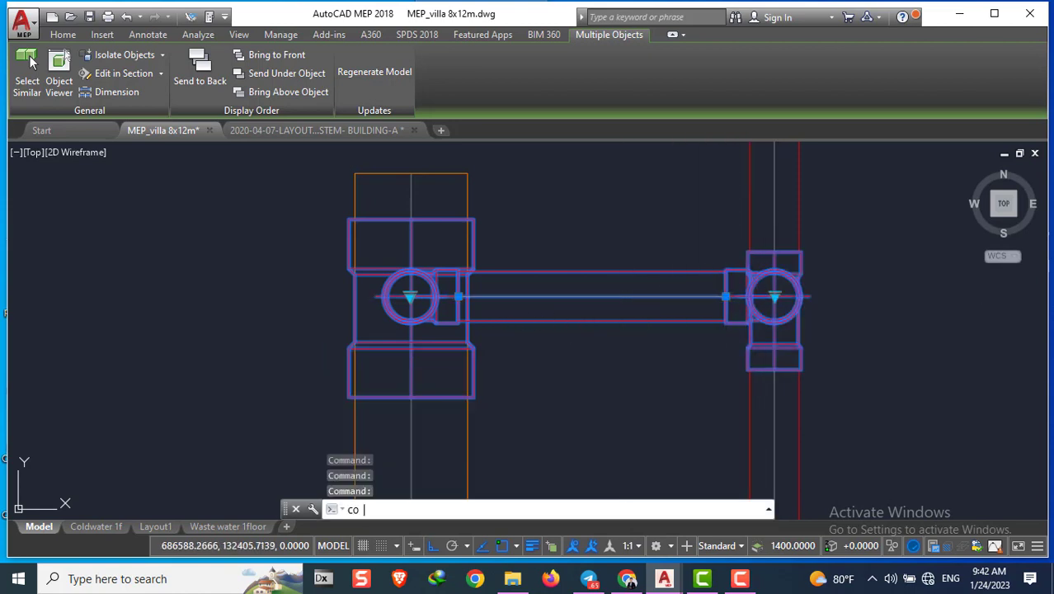
{"action": "key", "text": "Return"}
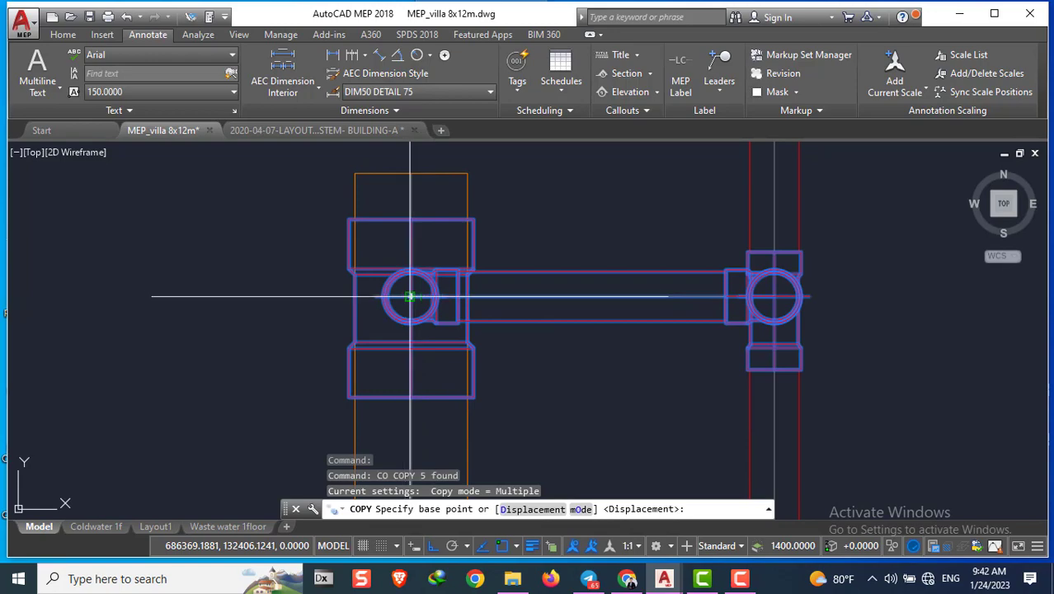
{"action": "left_click", "coordinate": [410, 296]}
{"action": "scroll", "coordinate": [462, 284], "scroll_direction": "down", "scroll_amount": 3}
{"action": "scroll", "coordinate": [466, 248], "scroll_direction": "down", "scroll_amount": 2}
{"action": "scroll", "coordinate": [483, 283], "scroll_direction": "down", "scroll_amount": 3}
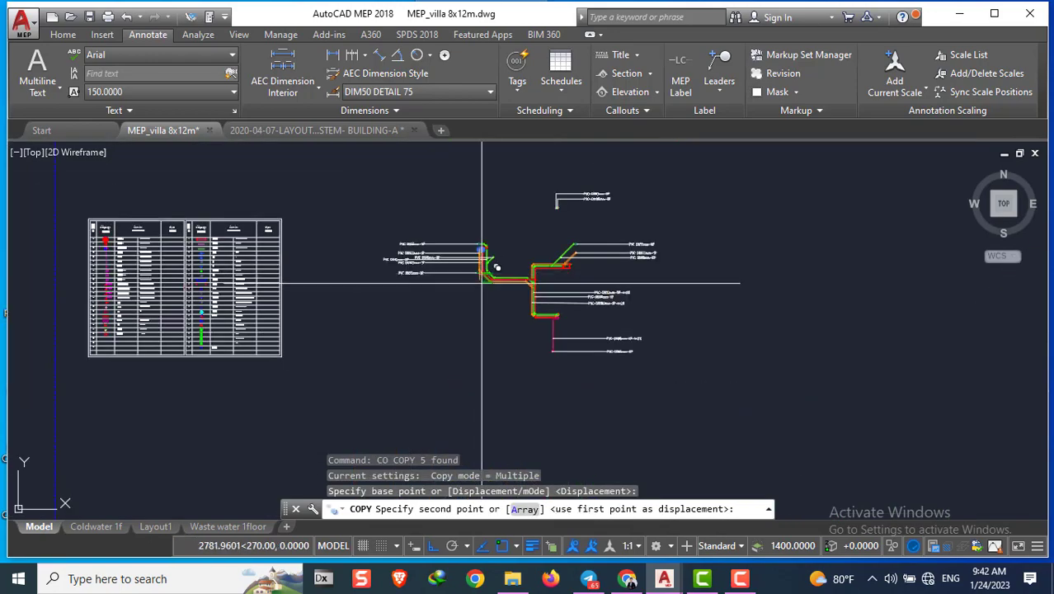
{"action": "scroll", "coordinate": [445, 289], "scroll_direction": "up", "scroll_amount": 2}
{"action": "scroll", "coordinate": [419, 396], "scroll_direction": "up", "scroll_amount": 2}
{"action": "scroll", "coordinate": [412, 355], "scroll_direction": "up", "scroll_amount": 2}
{"action": "scroll", "coordinate": [381, 254], "scroll_direction": "up", "scroll_amount": 2}
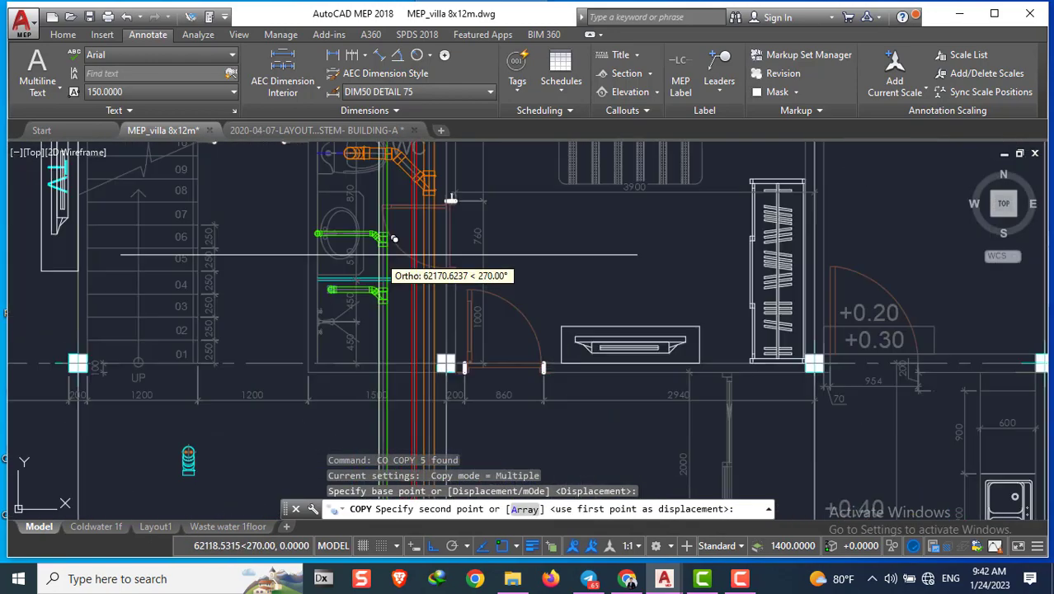
{"action": "scroll", "coordinate": [380, 239], "scroll_direction": "down", "scroll_amount": 3}
{"action": "scroll", "coordinate": [387, 273], "scroll_direction": "up", "scroll_amount": 3}
{"action": "scroll", "coordinate": [400, 312], "scroll_direction": "up", "scroll_amount": 1}
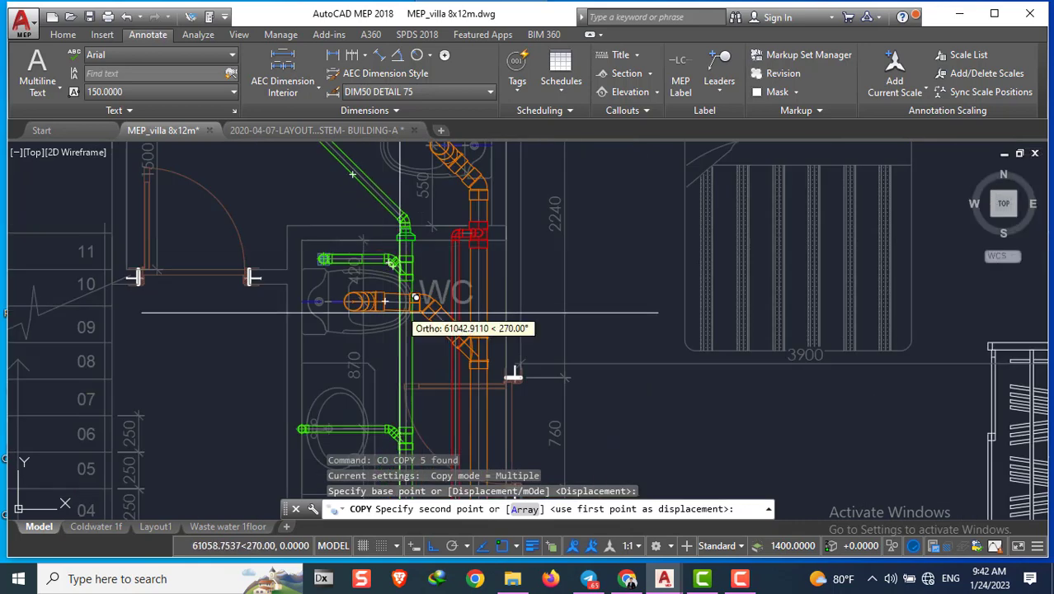
{"action": "scroll", "coordinate": [400, 349], "scroll_direction": "up", "scroll_amount": 2}
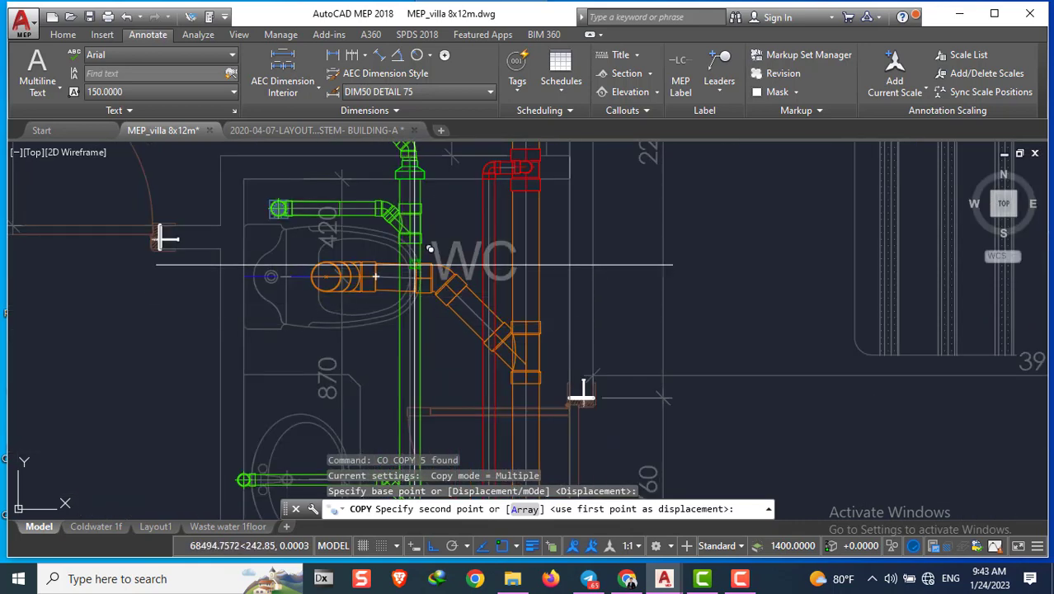
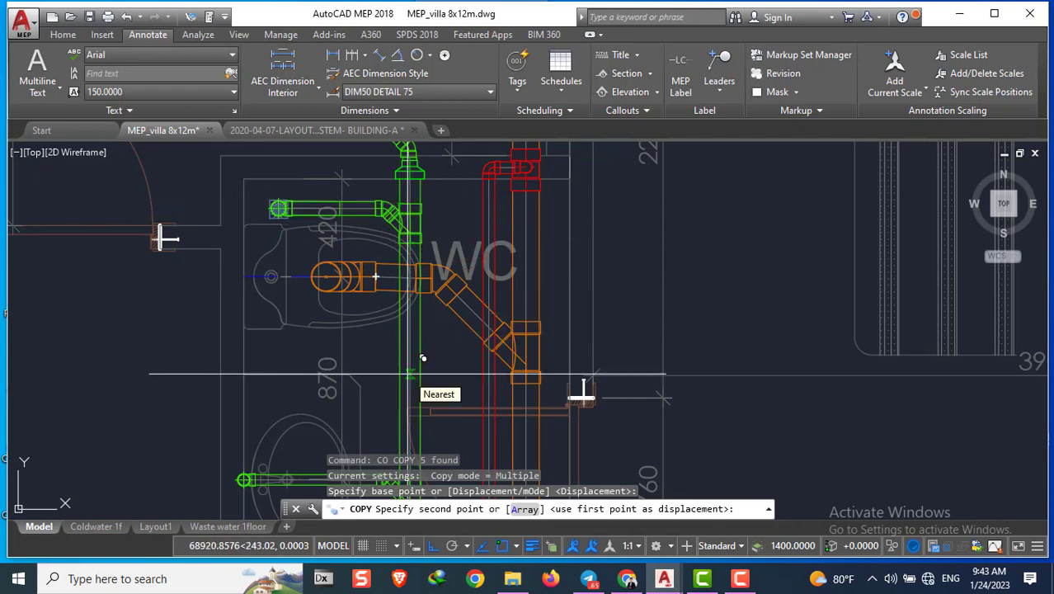
Place the copied red tee-and-branch fitting on the green pipe below the WC
{"action": "scroll", "coordinate": [421, 357], "scroll_direction": "up", "scroll_amount": 2}
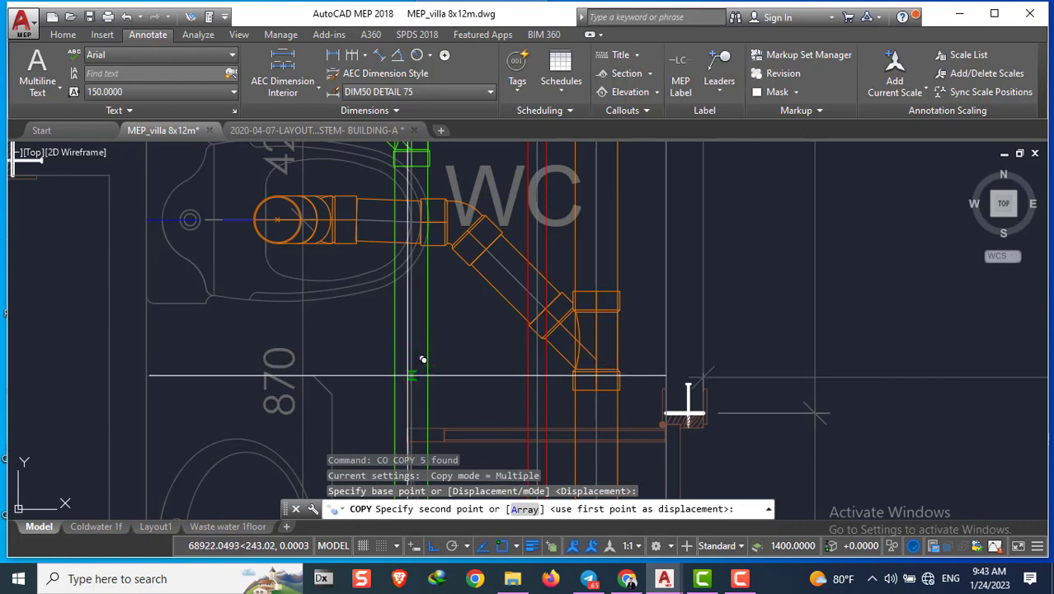
{"action": "left_click", "coordinate": [421, 361]}
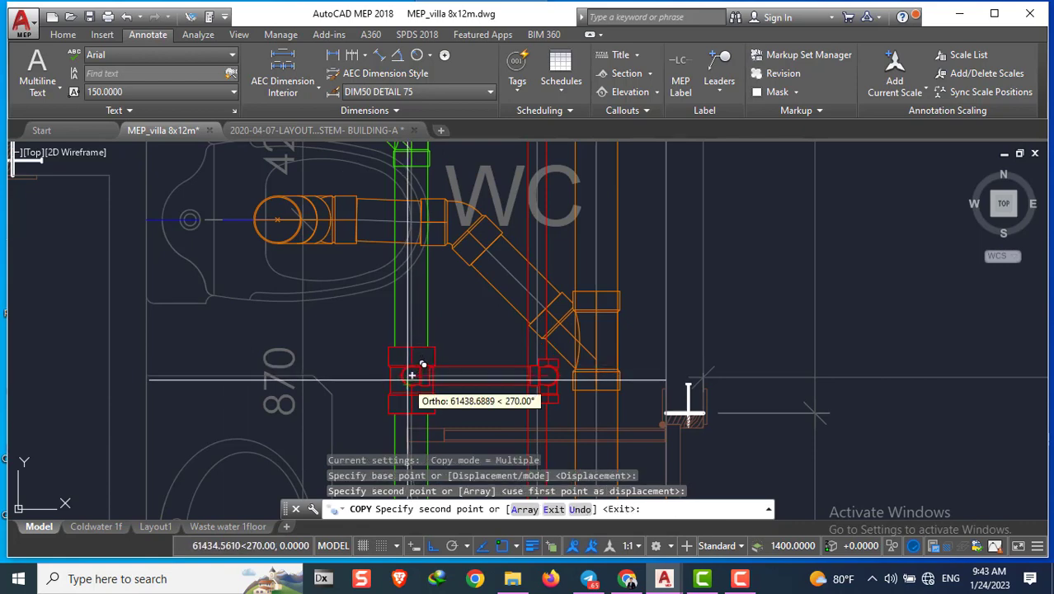
{"action": "scroll", "coordinate": [420, 365], "scroll_direction": "down", "scroll_amount": 2}
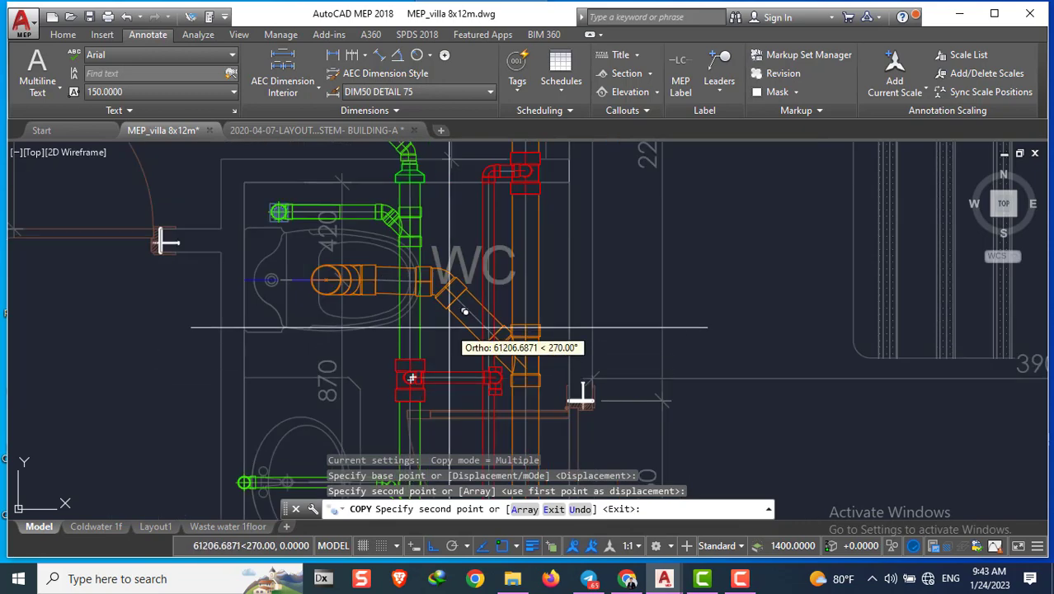
{"action": "scroll", "coordinate": [451, 359], "scroll_direction": "up", "scroll_amount": 2}
{"action": "scroll", "coordinate": [445, 350], "scroll_direction": "down", "scroll_amount": 2}
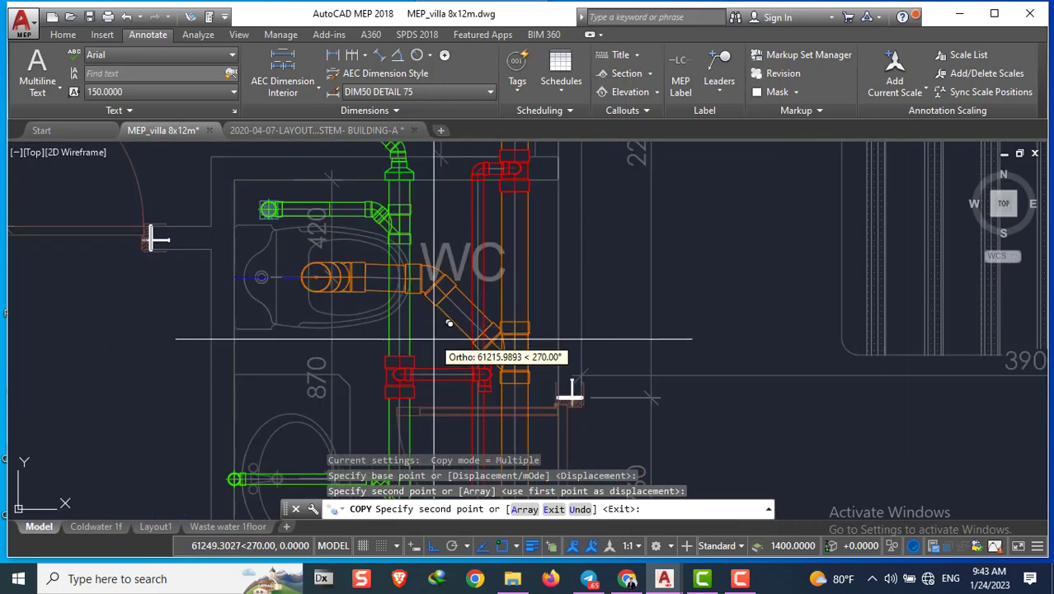
{"action": "scroll", "coordinate": [571, 393], "scroll_direction": "down", "scroll_amount": 2}
{"action": "scroll", "coordinate": [490, 407], "scroll_direction": "up", "scroll_amount": 2}
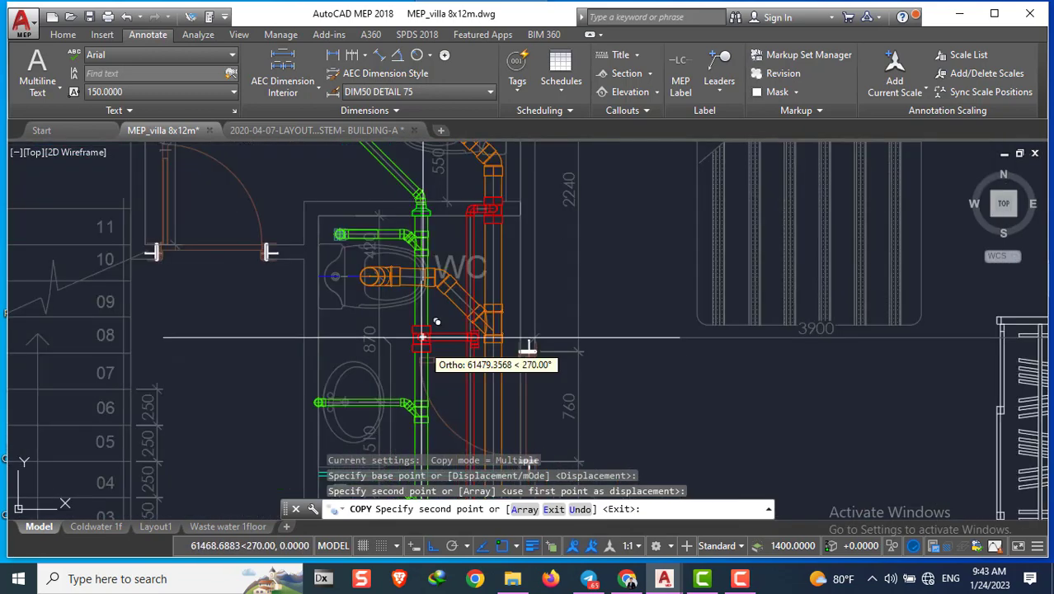
{"action": "scroll", "coordinate": [490, 407], "scroll_direction": "down", "scroll_amount": 2}
{"action": "scroll", "coordinate": [490, 407], "scroll_direction": "down", "scroll_amount": 2}
{"action": "scroll", "coordinate": [462, 379], "scroll_direction": "up", "scroll_amount": 2}
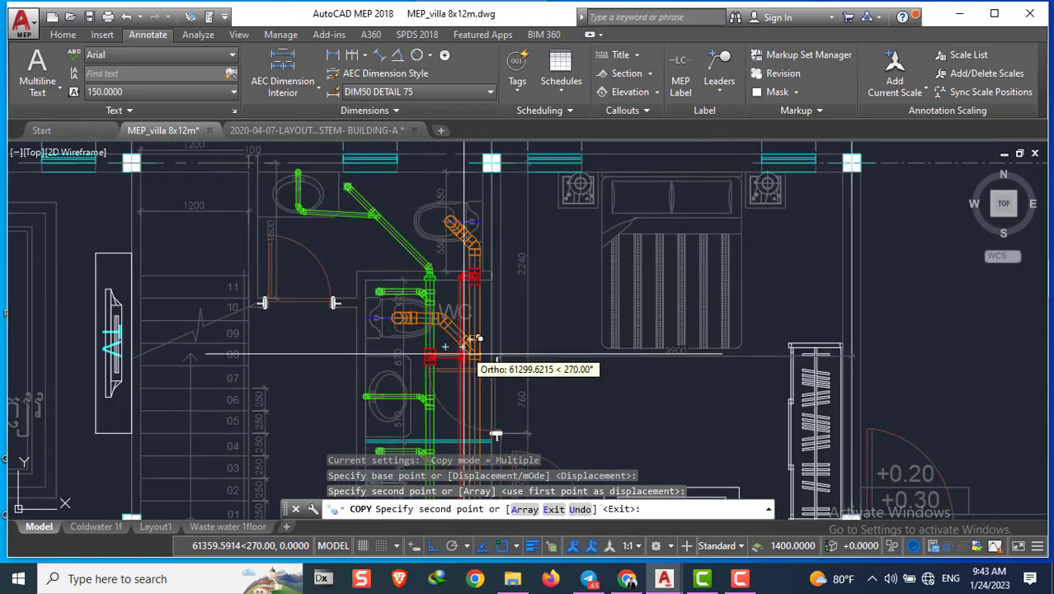
{"action": "scroll", "coordinate": [466, 360], "scroll_direction": "up", "scroll_amount": 2}
{"action": "scroll", "coordinate": [471, 363], "scroll_direction": "up", "scroll_amount": 2}
{"action": "key", "text": "Escape"}
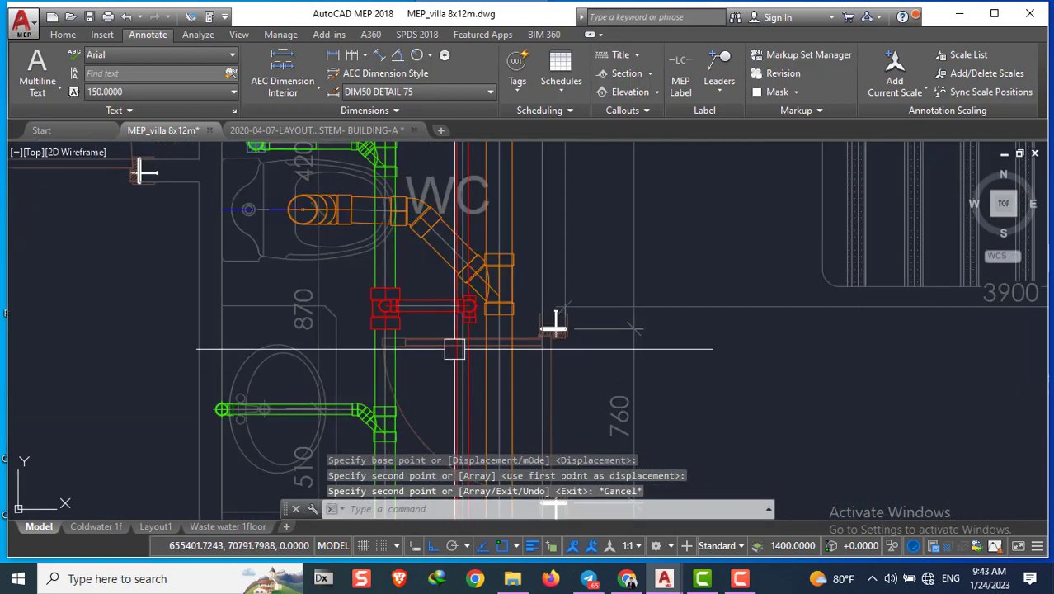
{"action": "scroll", "coordinate": [475, 313], "scroll_direction": "up", "scroll_amount": 3}
Attempt to move the branch-end valve three times, cancelling each so it stays in place
{"action": "left_click", "coordinate": [475, 271]}
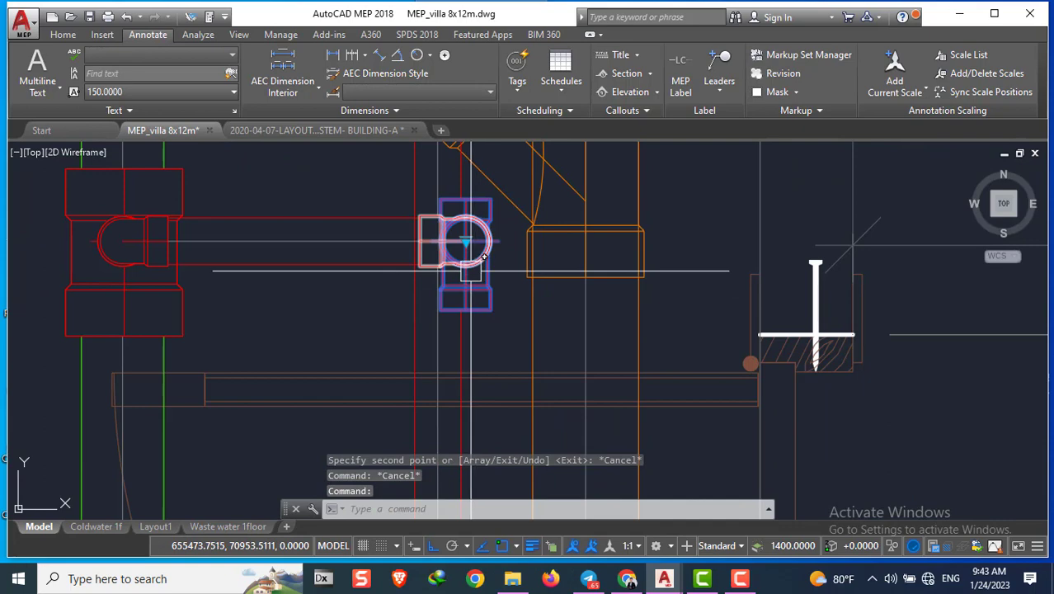
{"action": "type", "text": "m"}
{"action": "key", "text": "Return"}
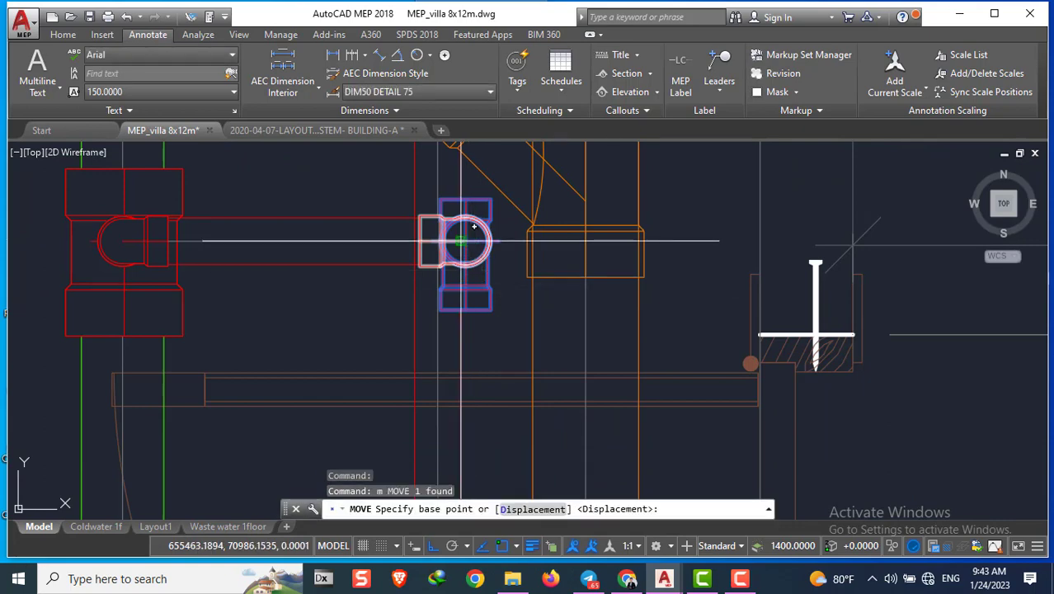
{"action": "left_click", "coordinate": [465, 241]}
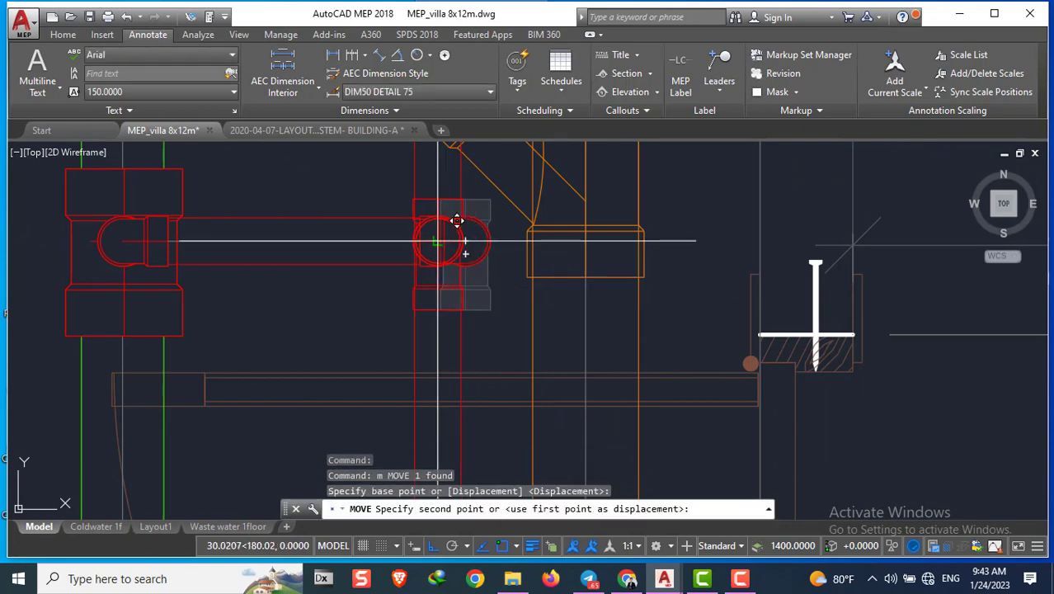
{"action": "key", "text": "Escape"}
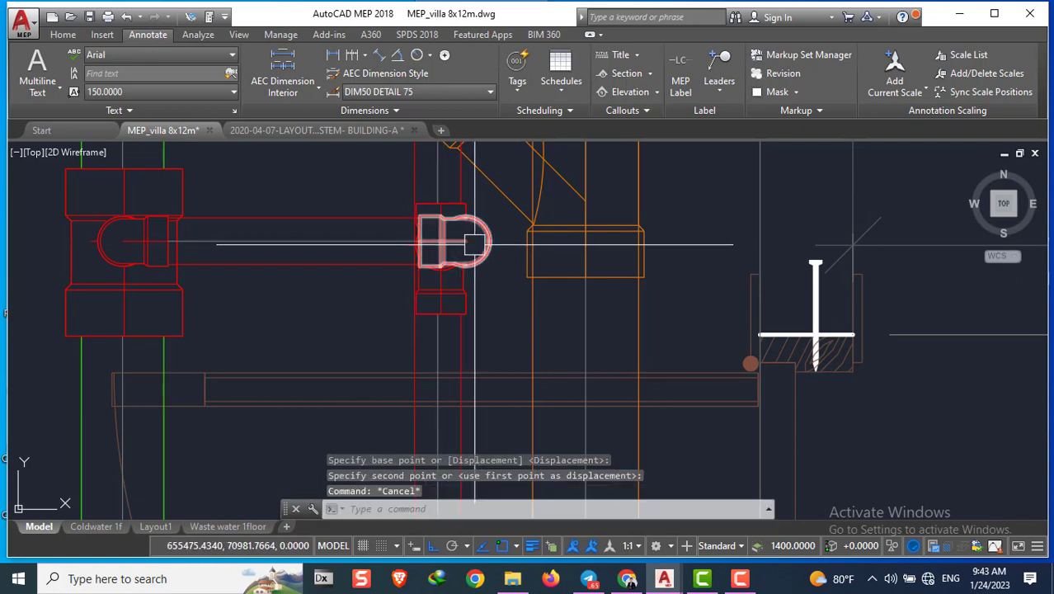
{"action": "left_click", "coordinate": [487, 240]}
{"action": "type", "text": "m"}
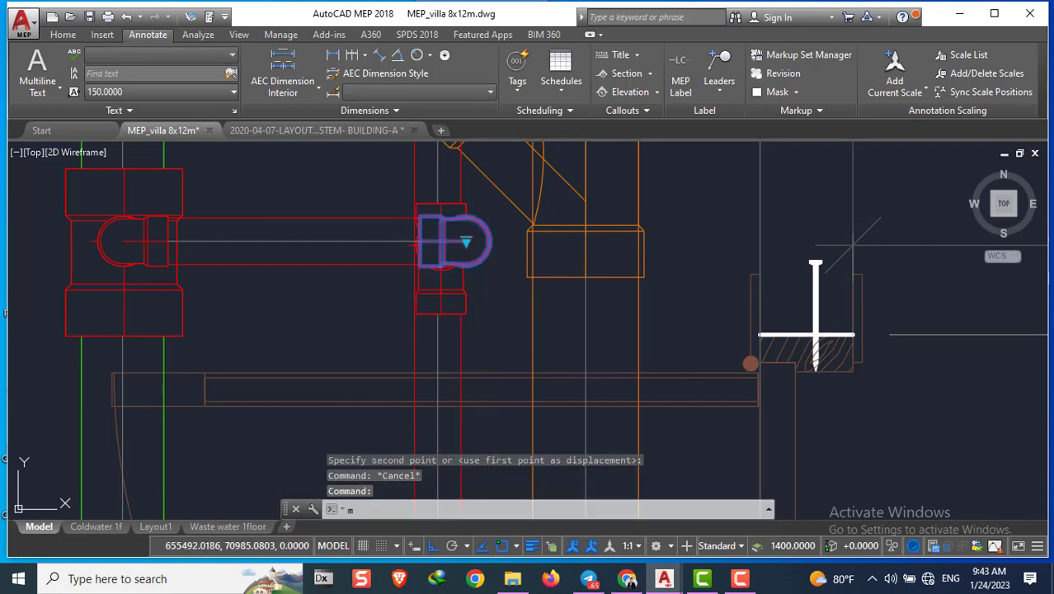
{"action": "key", "text": "Return"}
{"action": "left_click", "coordinate": [465, 244]}
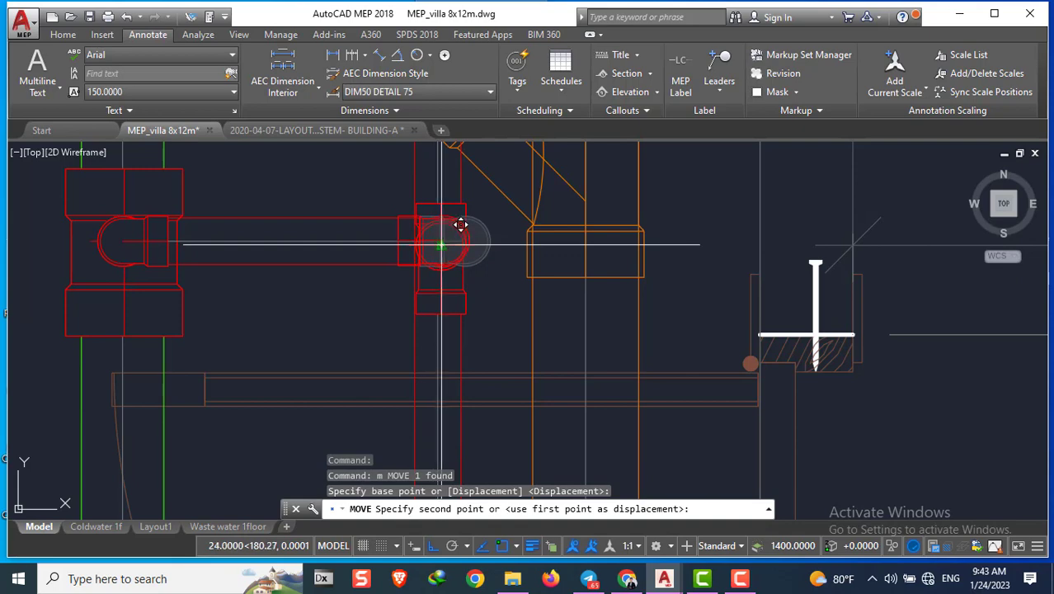
{"action": "key", "text": "Escape"}
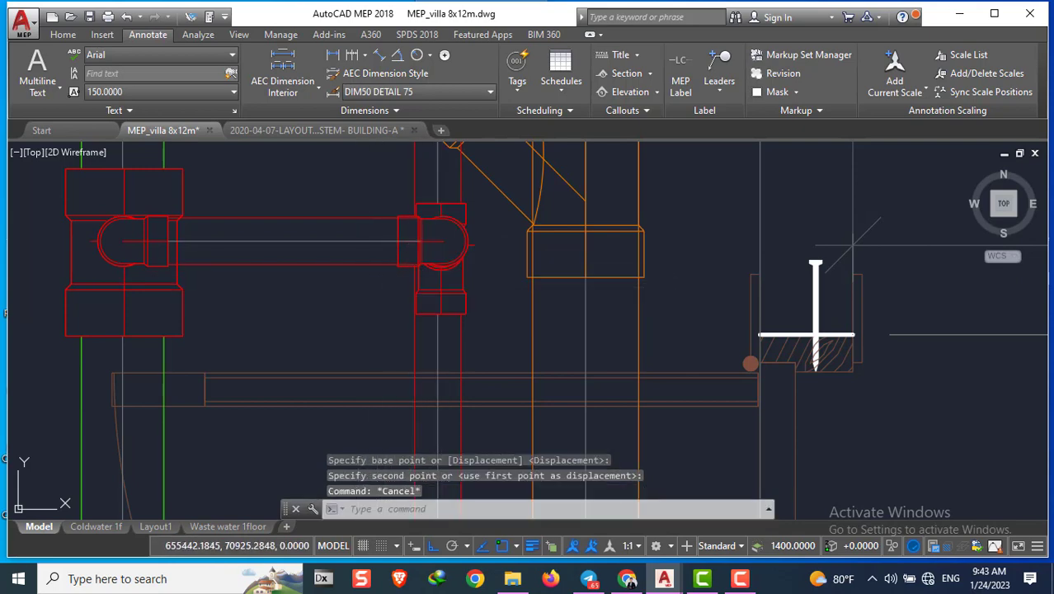
{"action": "left_click", "coordinate": [437, 241]}
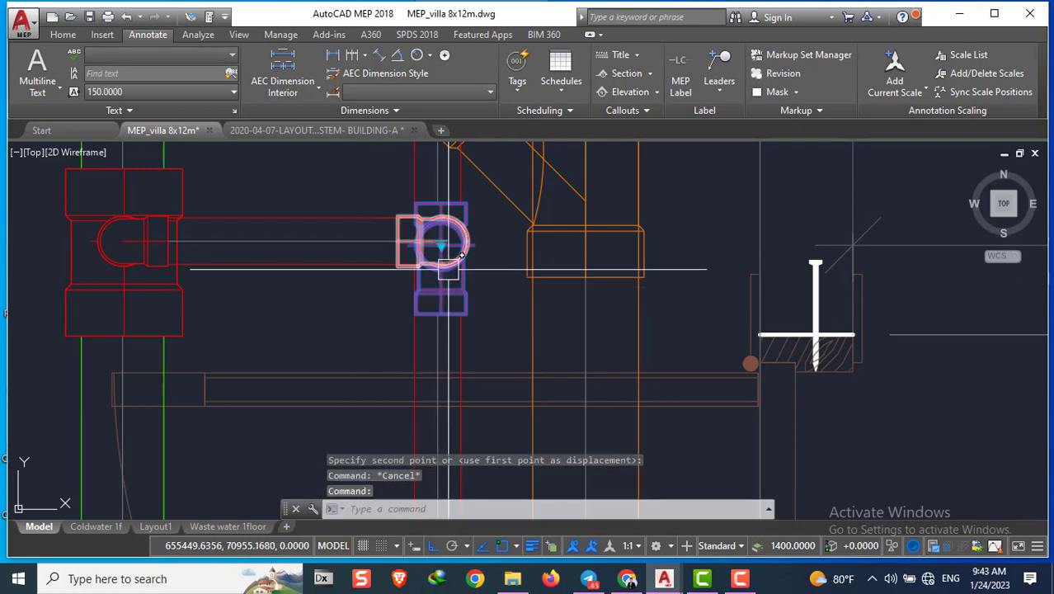
{"action": "type", "text": "m"}
{"action": "key", "text": "Return"}
{"action": "left_click", "coordinate": [459, 225]}
{"action": "key", "text": "Escape"}
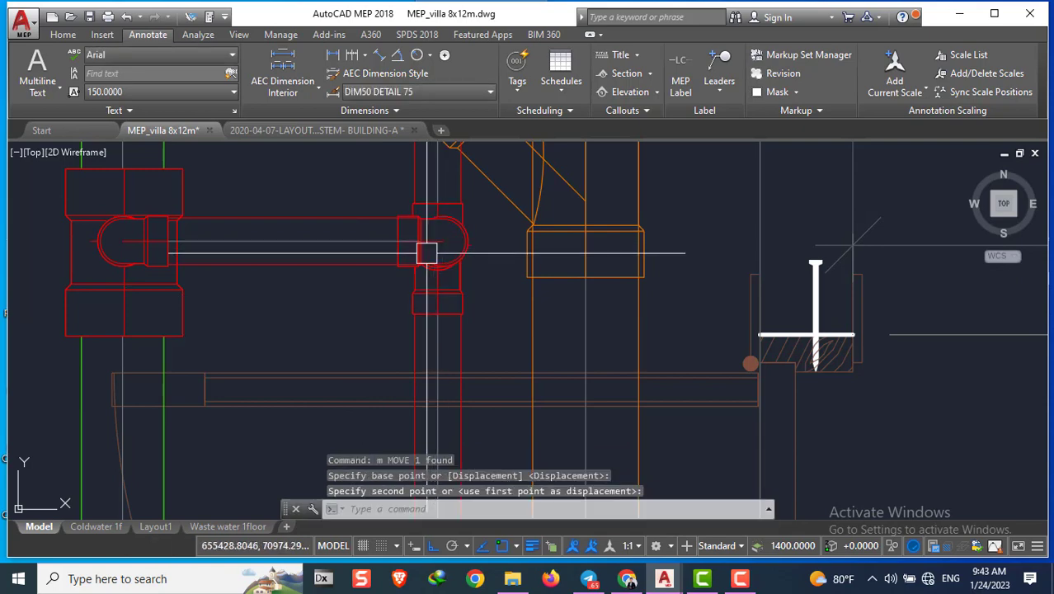
Resize the red tee fitting on the green pipe to 80X40
{"action": "scroll", "coordinate": [198, 273], "scroll_direction": "down", "scroll_amount": 2}
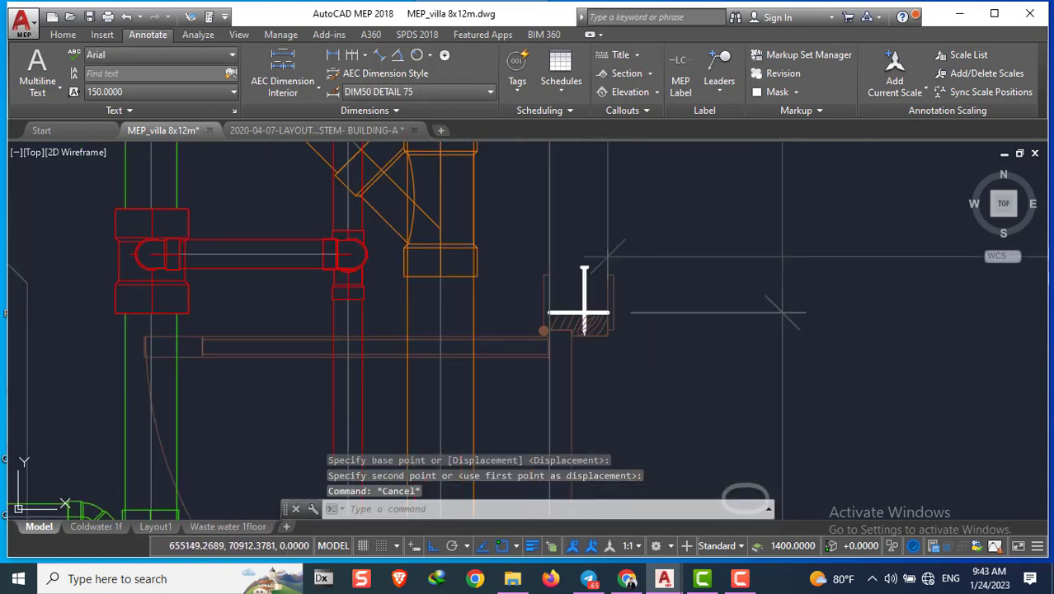
{"action": "left_click", "coordinate": [152, 255]}
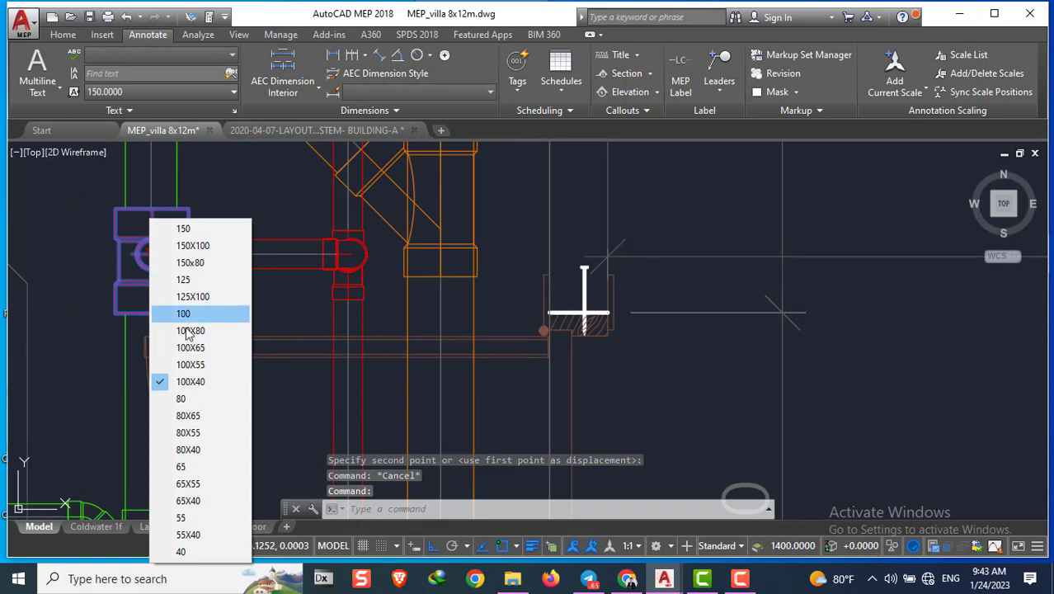
{"action": "left_click", "coordinate": [188, 449]}
{"action": "key", "text": "Escape"}
{"action": "key", "text": "Escape"}
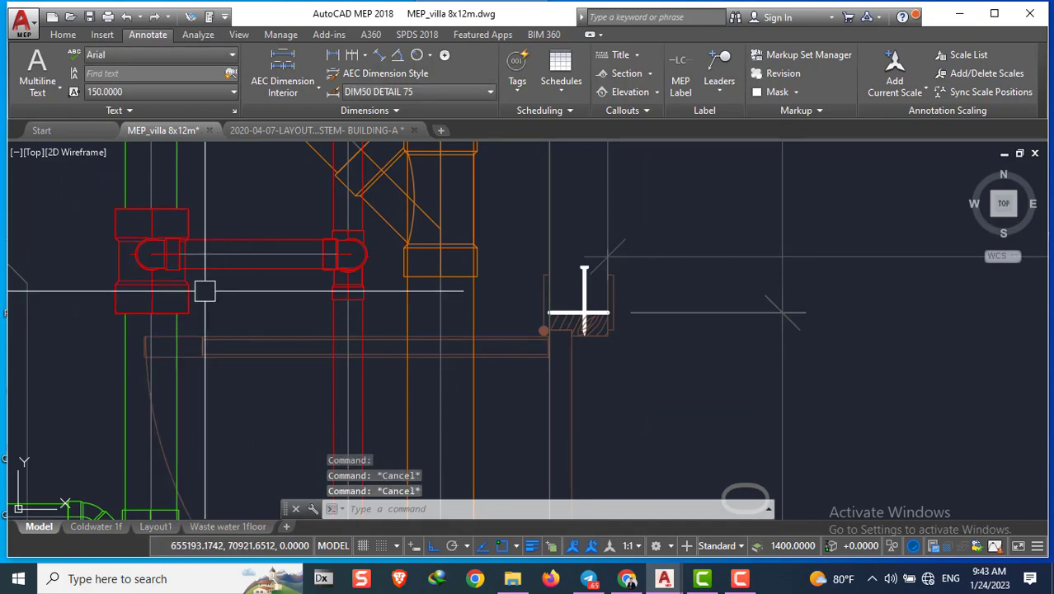
{"action": "scroll", "coordinate": [527, 305], "scroll_direction": "down", "scroll_amount": 5}
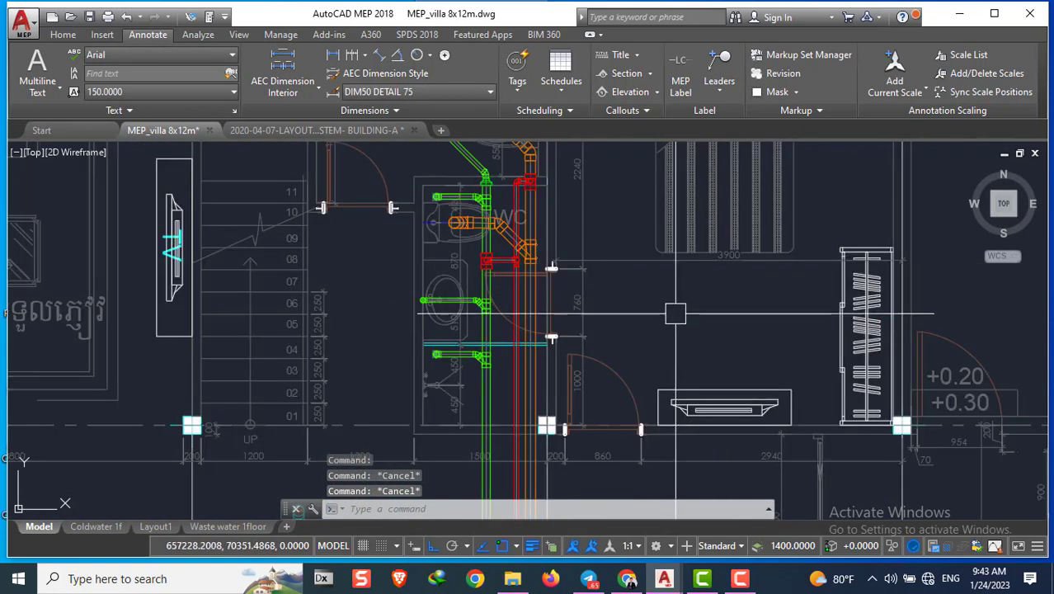
{"action": "middle_click_drag", "start_coordinate": [641, 297], "coordinate": [642, 175]}
{"action": "scroll", "coordinate": [641, 174], "scroll_direction": "down", "scroll_amount": 2}
{"action": "scroll", "coordinate": [569, 387], "scroll_direction": "up", "scroll_amount": 3}
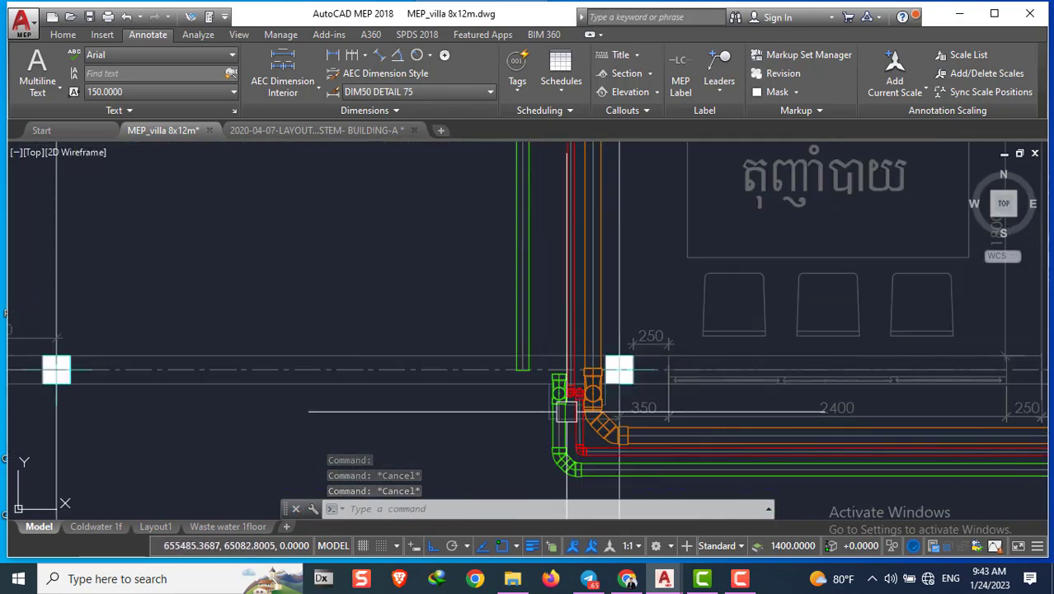
{"action": "scroll", "coordinate": [578, 350], "scroll_direction": "up", "scroll_amount": 2}
{"action": "scroll", "coordinate": [578, 350], "scroll_direction": "up", "scroll_amount": 5}
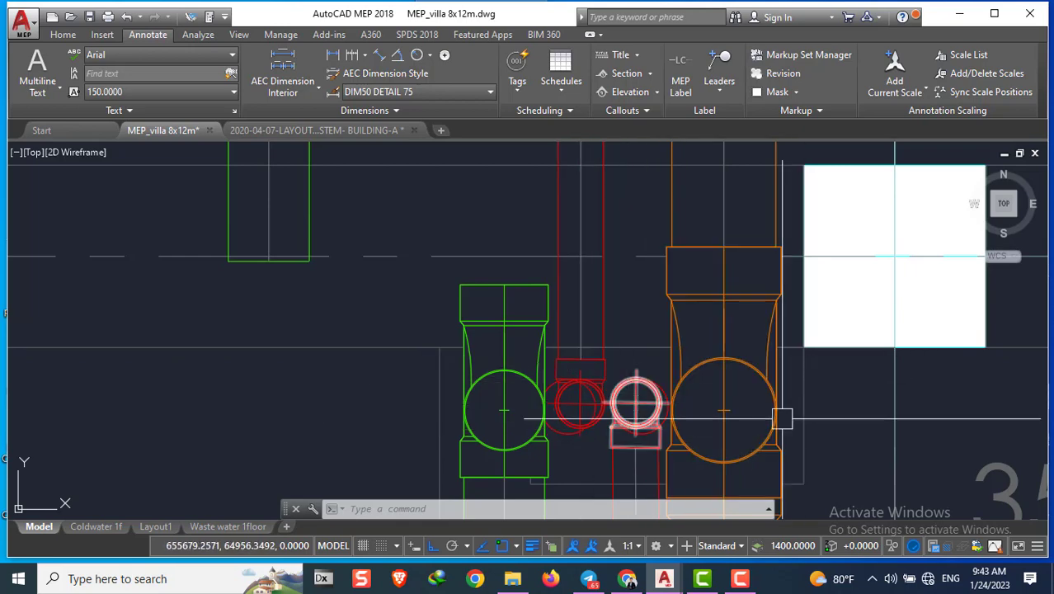
{"action": "scroll", "coordinate": [577, 407], "scroll_direction": "down", "scroll_amount": 3}
{"action": "scroll", "coordinate": [576, 407], "scroll_direction": "down", "scroll_amount": 2}
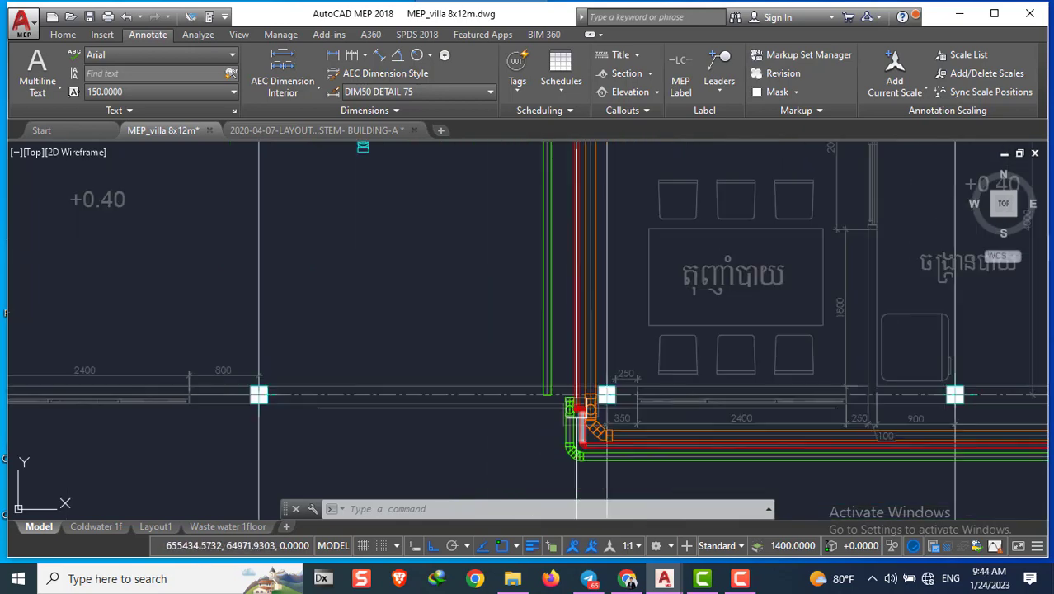
{"action": "scroll", "coordinate": [576, 407], "scroll_direction": "down", "scroll_amount": 3}
{"action": "scroll", "coordinate": [623, 389], "scroll_direction": "down", "scroll_amount": 2}
{"action": "scroll", "coordinate": [721, 450], "scroll_direction": "up", "scroll_amount": 3}
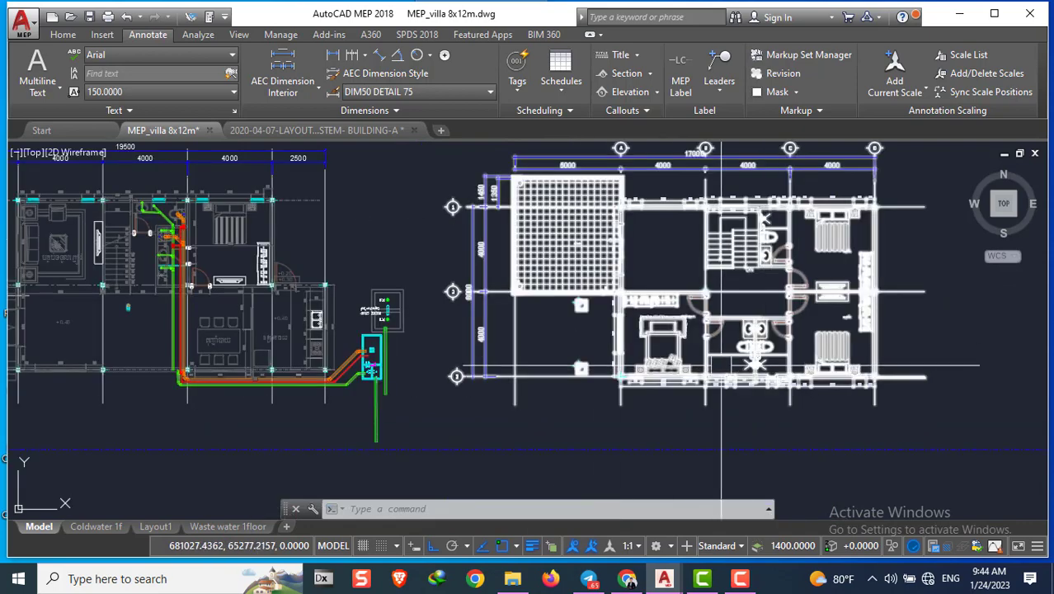
{"action": "scroll", "coordinate": [790, 260], "scroll_direction": "down", "scroll_amount": 2}
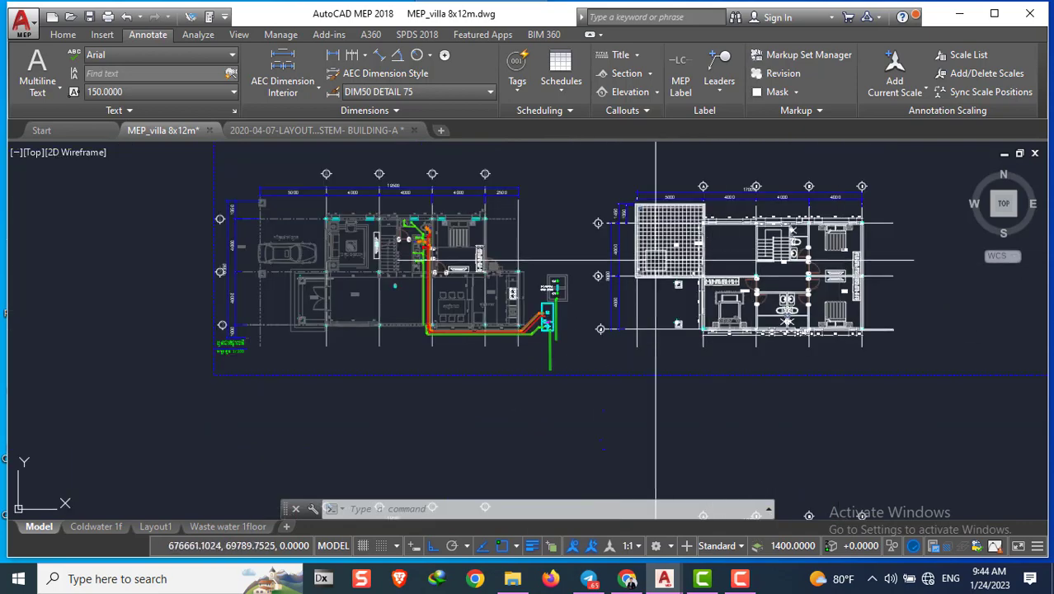
{"action": "scroll", "coordinate": [420, 260], "scroll_direction": "up", "scroll_amount": 1}
{"action": "scroll", "coordinate": [414, 266], "scroll_direction": "up", "scroll_amount": 1}
{"action": "scroll", "coordinate": [541, 314], "scroll_direction": "up", "scroll_amount": 5}
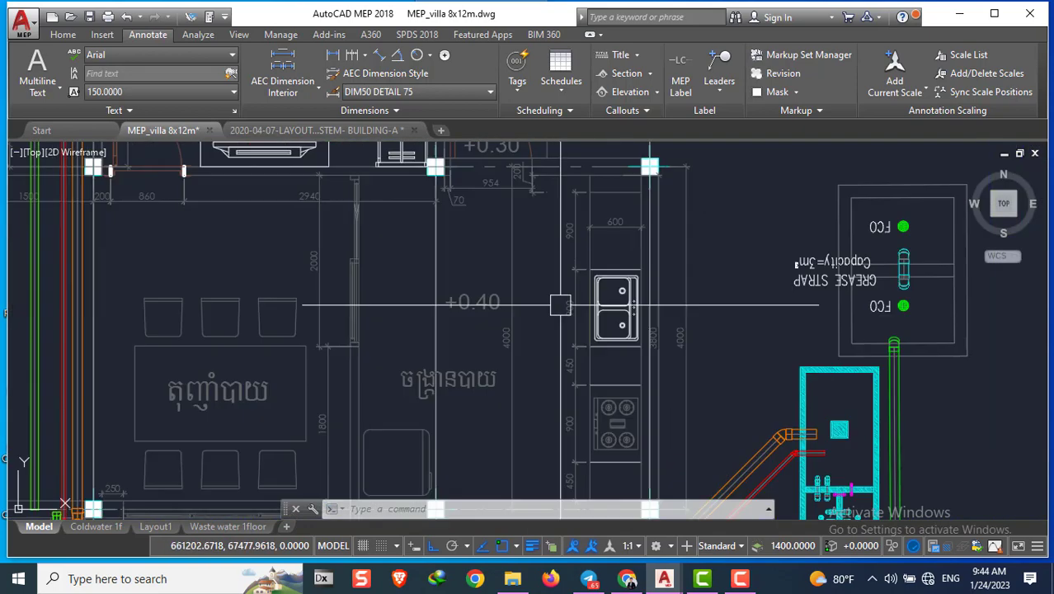
{"action": "scroll", "coordinate": [636, 278], "scroll_direction": "down", "scroll_amount": 3}
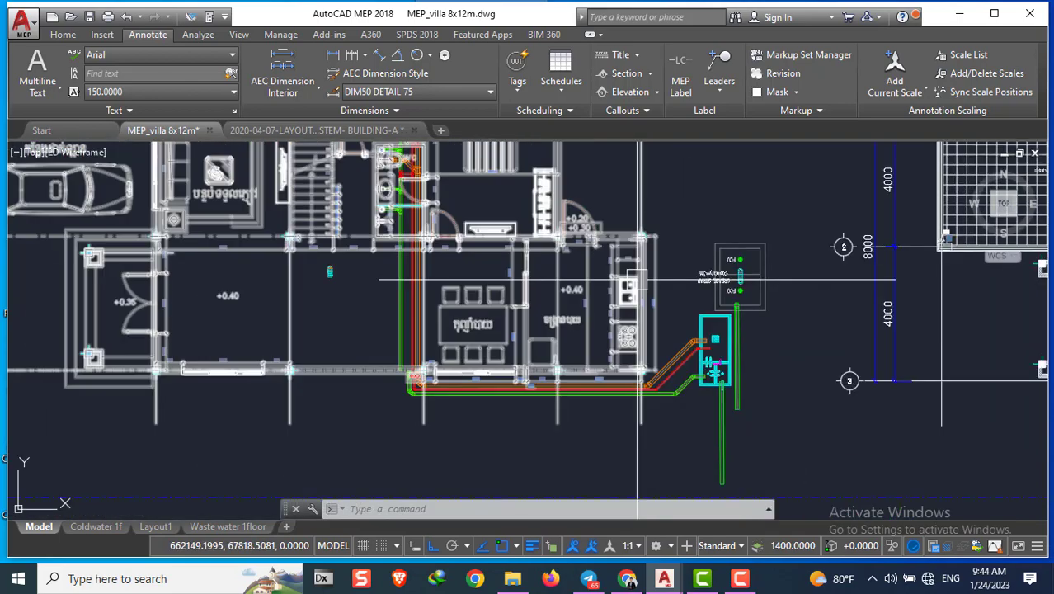
{"action": "scroll", "coordinate": [648, 291], "scroll_direction": "up", "scroll_amount": 4}
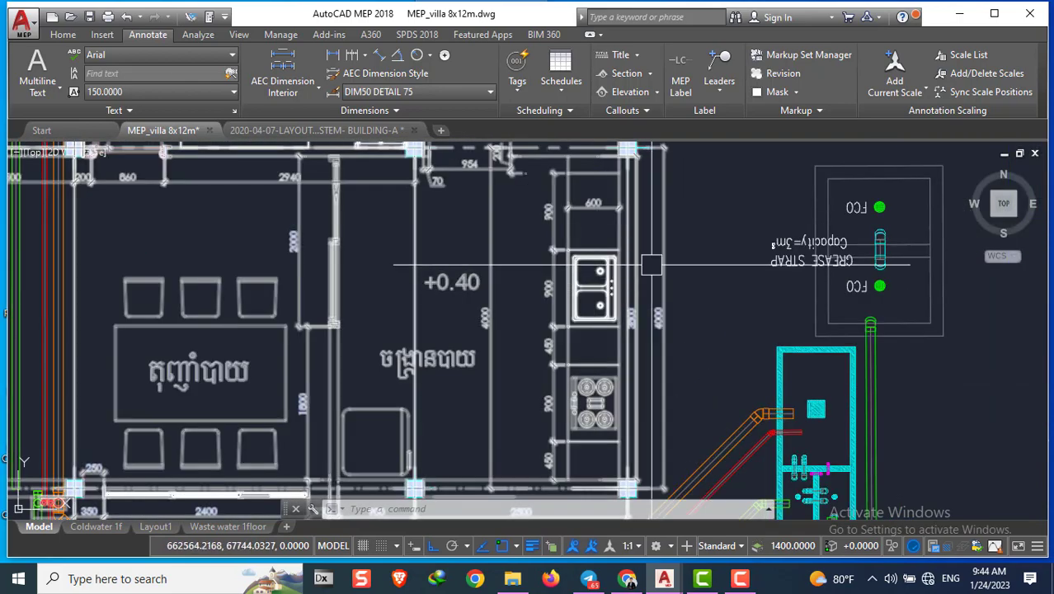
{"action": "scroll", "coordinate": [650, 264], "scroll_direction": "down", "scroll_amount": 3}
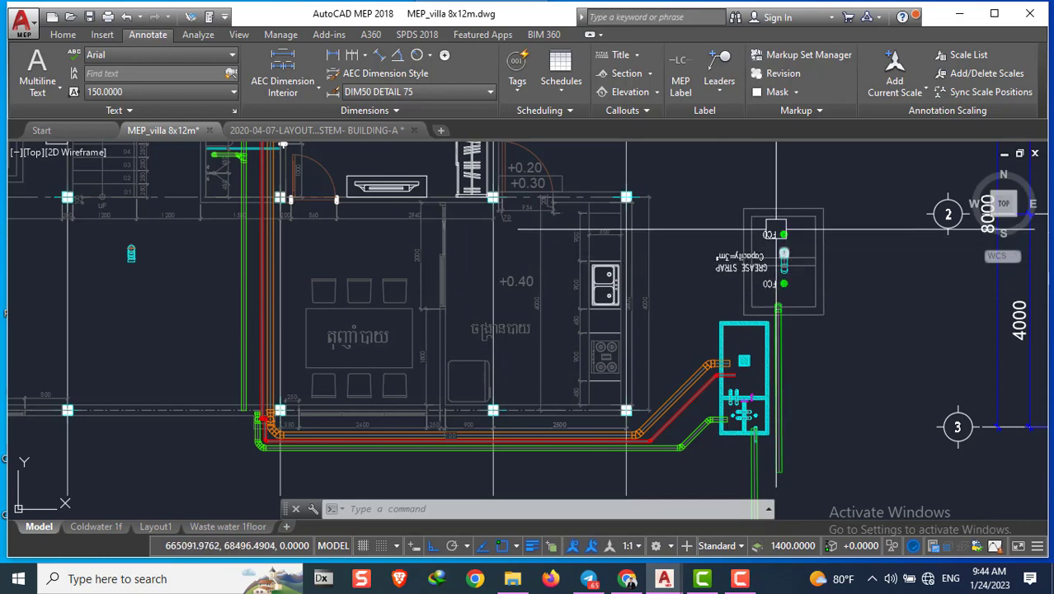
{"action": "scroll", "coordinate": [775, 230], "scroll_direction": "up", "scroll_amount": 2}
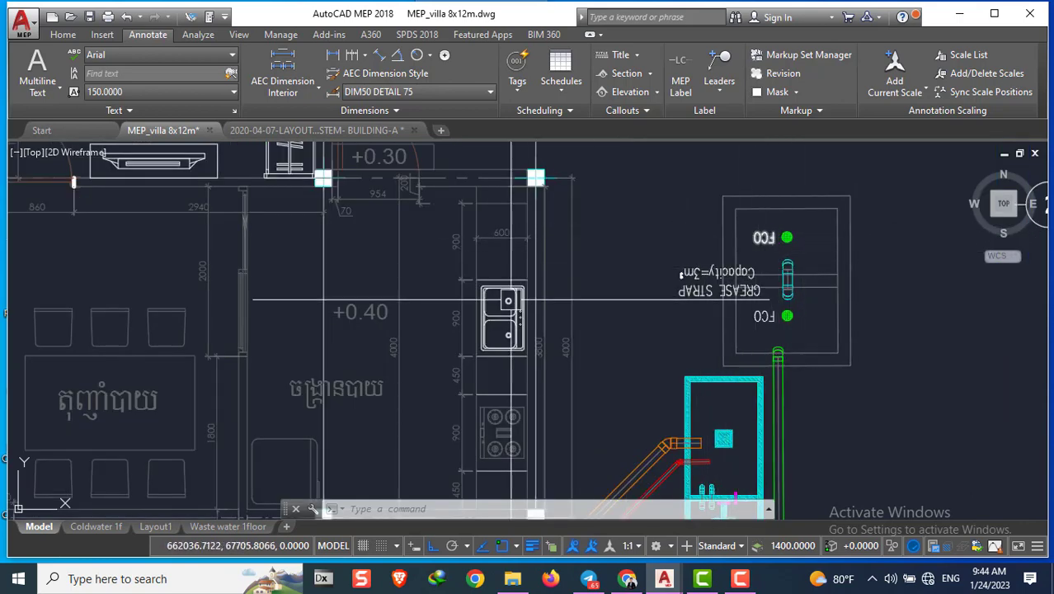
{"action": "scroll", "coordinate": [754, 255], "scroll_direction": "down", "scroll_amount": 2}
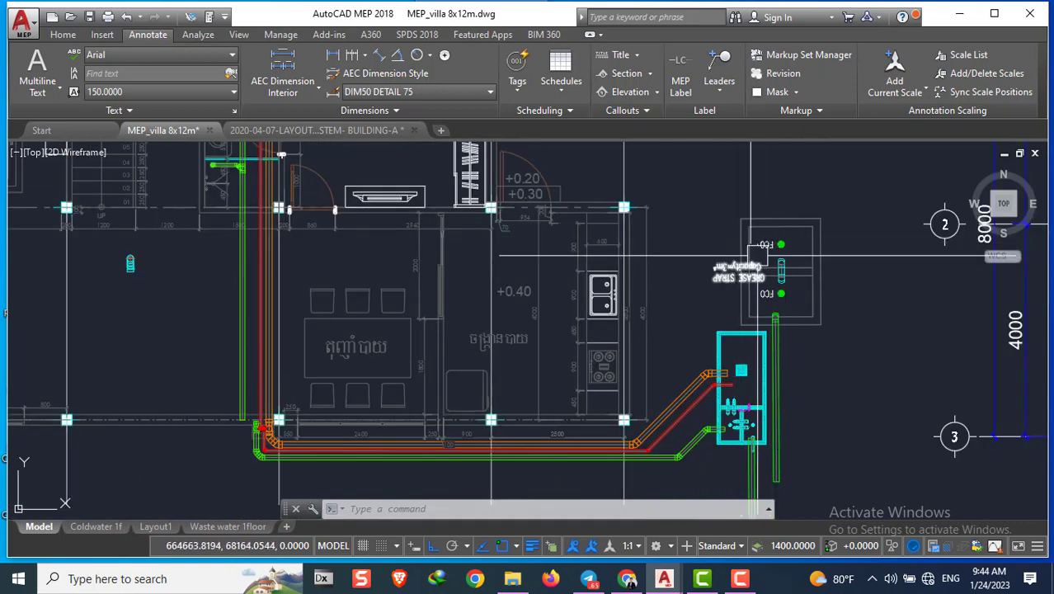
{"action": "scroll", "coordinate": [751, 251], "scroll_direction": "down", "scroll_amount": 2}
{"action": "scroll", "coordinate": [371, 376], "scroll_direction": "up", "scroll_amount": 2}
{"action": "scroll", "coordinate": [371, 377], "scroll_direction": "up", "scroll_amount": 5}
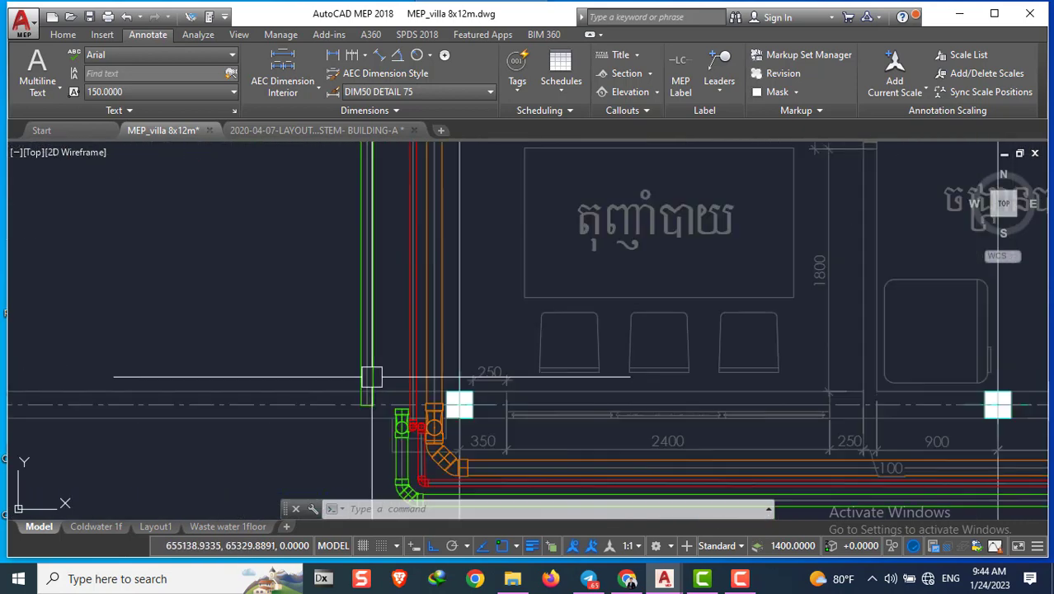
{"action": "scroll", "coordinate": [371, 377], "scroll_direction": "down", "scroll_amount": 3}
{"action": "scroll", "coordinate": [404, 419], "scroll_direction": "up", "scroll_amount": 3}
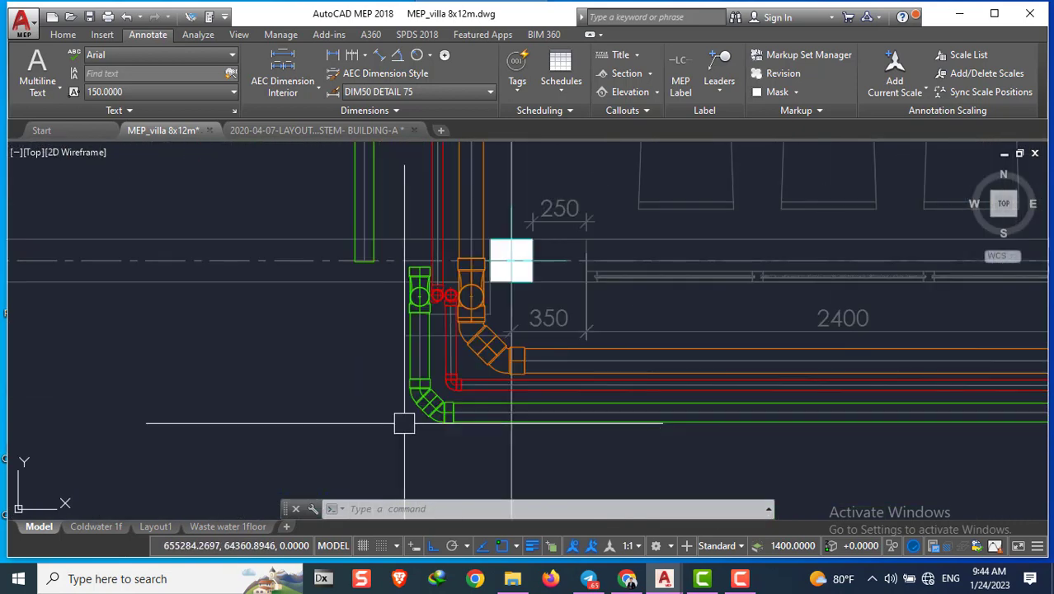
{"action": "scroll", "coordinate": [420, 389], "scroll_direction": "up", "scroll_amount": 3}
{"action": "left_click", "coordinate": [430, 379]}
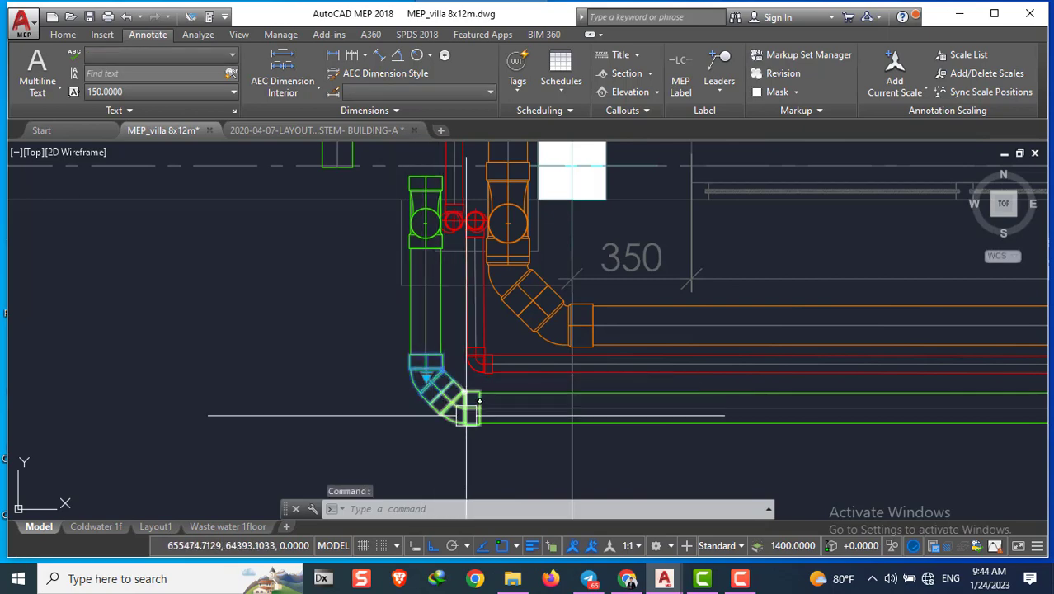
Copy the green elbow up the vertical green riser
{"action": "scroll", "coordinate": [414, 399], "scroll_direction": "down", "scroll_amount": 1}
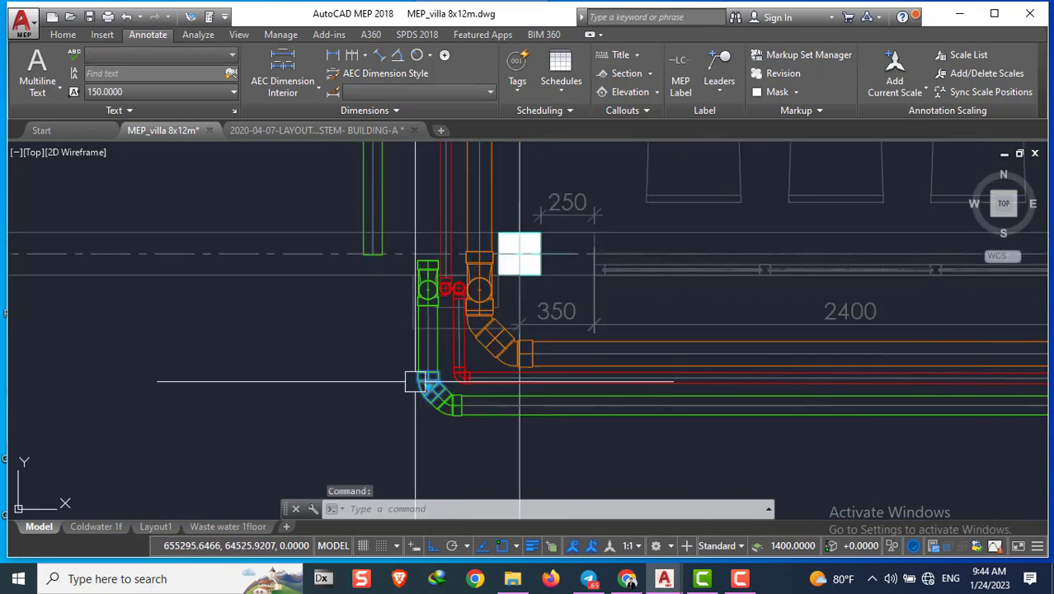
{"action": "type", "text": "co"}
{"action": "key", "text": "Return"}
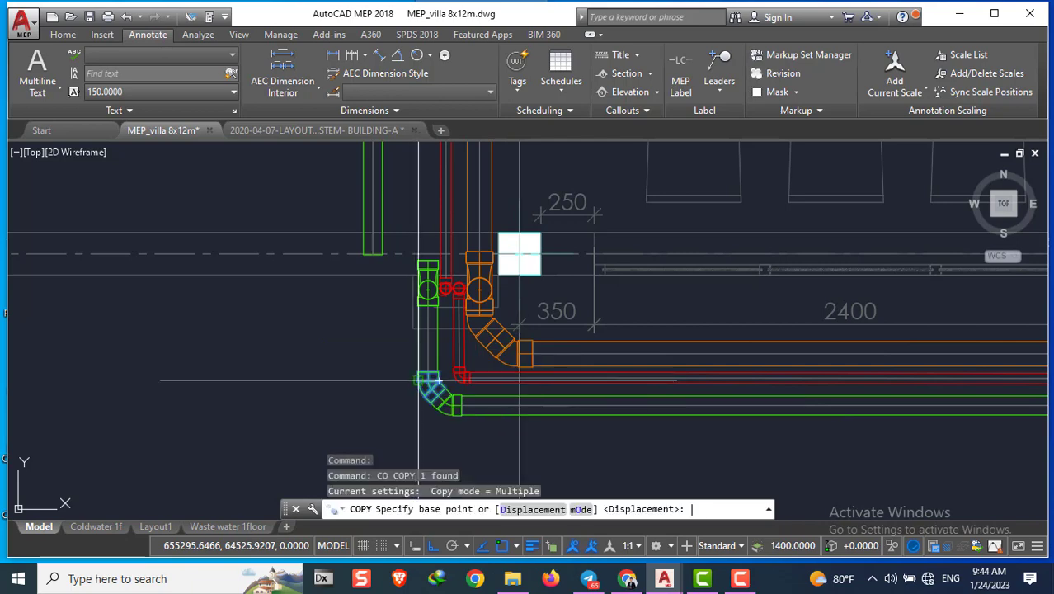
{"action": "scroll", "coordinate": [429, 386], "scroll_direction": "up", "scroll_amount": 2}
{"action": "left_click", "coordinate": [446, 357]}
{"action": "scroll", "coordinate": [444, 354], "scroll_direction": "down", "scroll_amount": 4}
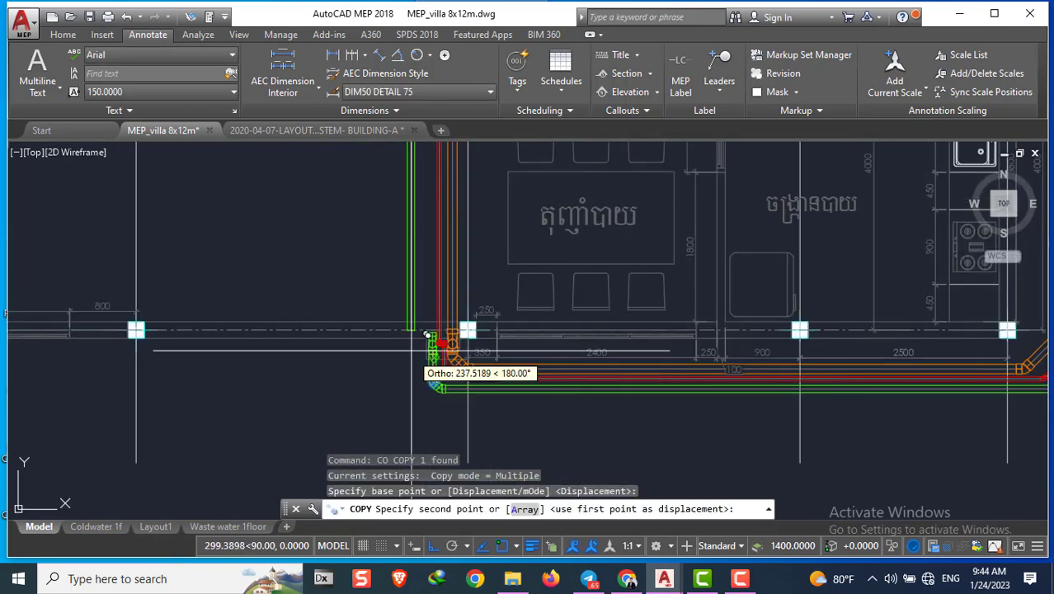
{"action": "scroll", "coordinate": [417, 247], "scroll_direction": "up", "scroll_amount": 2}
{"action": "left_click", "coordinate": [418, 223]}
{"action": "key", "text": "Escape"}
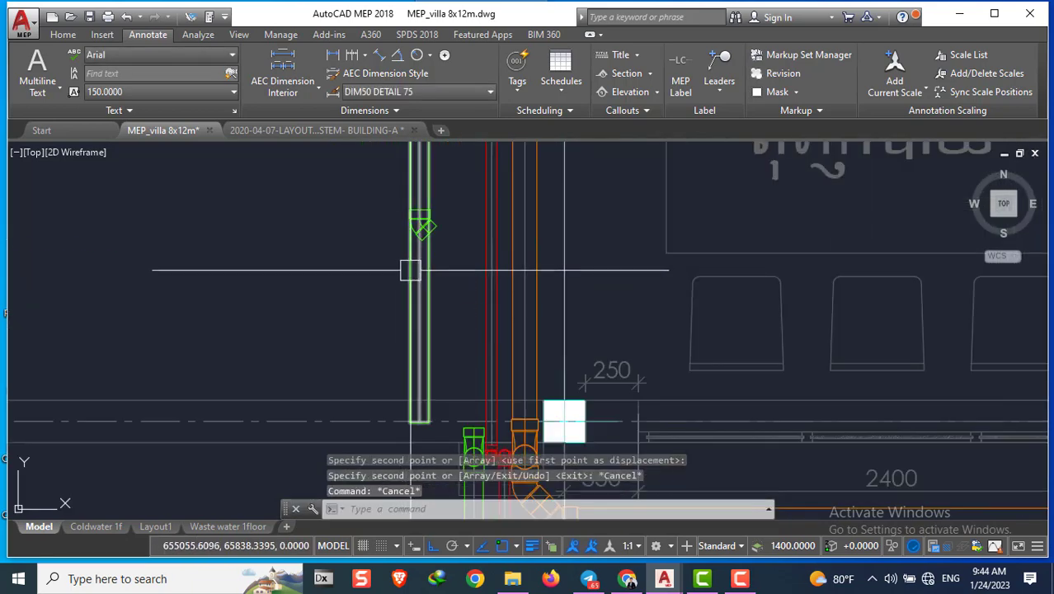
Draw a diagonal 45° construction ray from the copied elbow
{"action": "scroll", "coordinate": [410, 269], "scroll_direction": "down", "scroll_amount": 2}
{"action": "scroll", "coordinate": [417, 265], "scroll_direction": "up", "scroll_amount": 3}
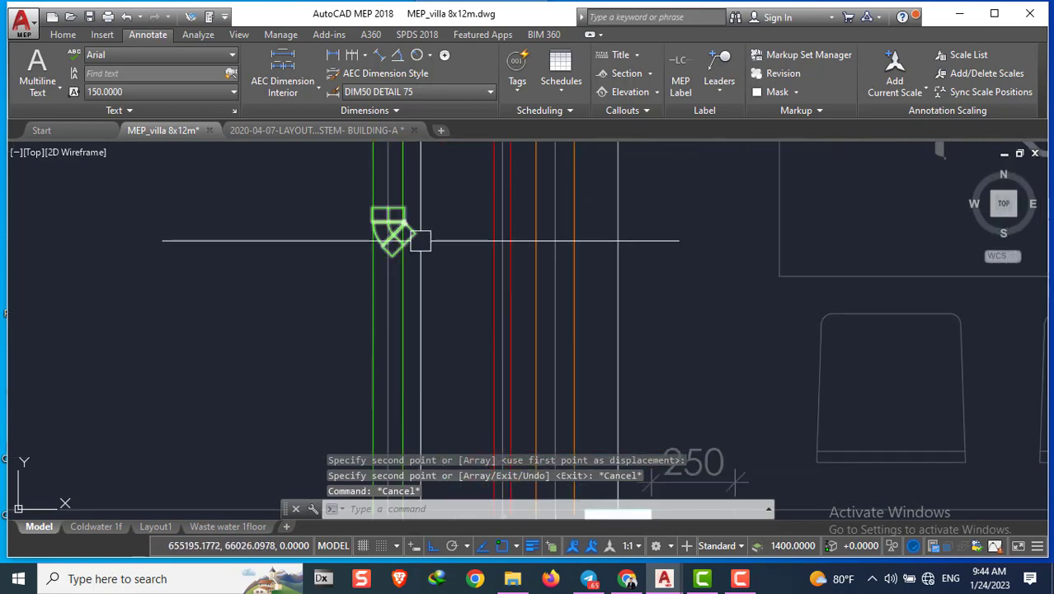
{"action": "type", "text": "ray"}
{"action": "key", "text": "Return"}
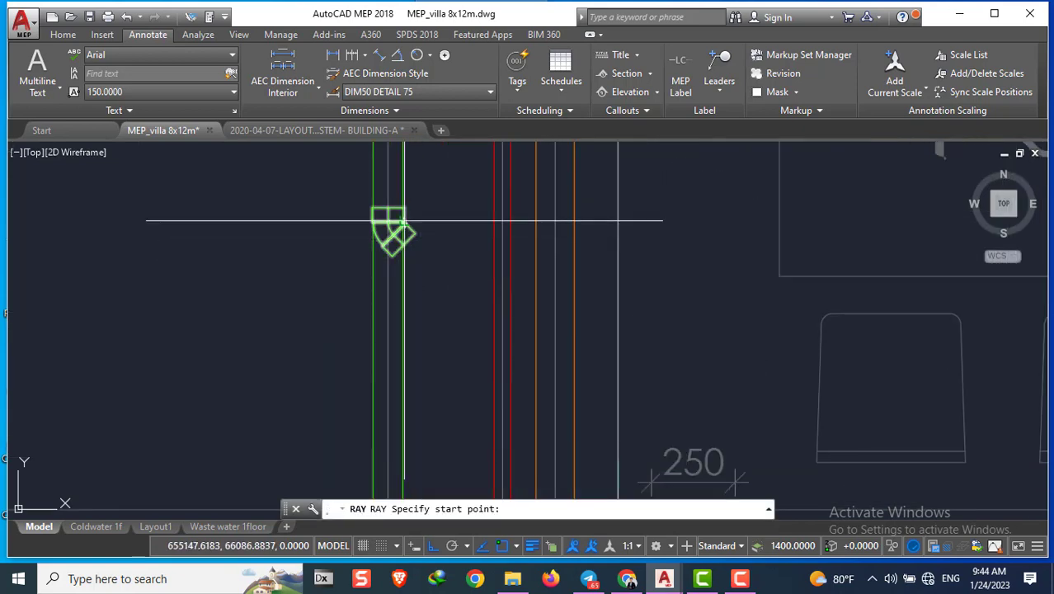
{"action": "scroll", "coordinate": [403, 220], "scroll_direction": "up", "scroll_amount": 2}
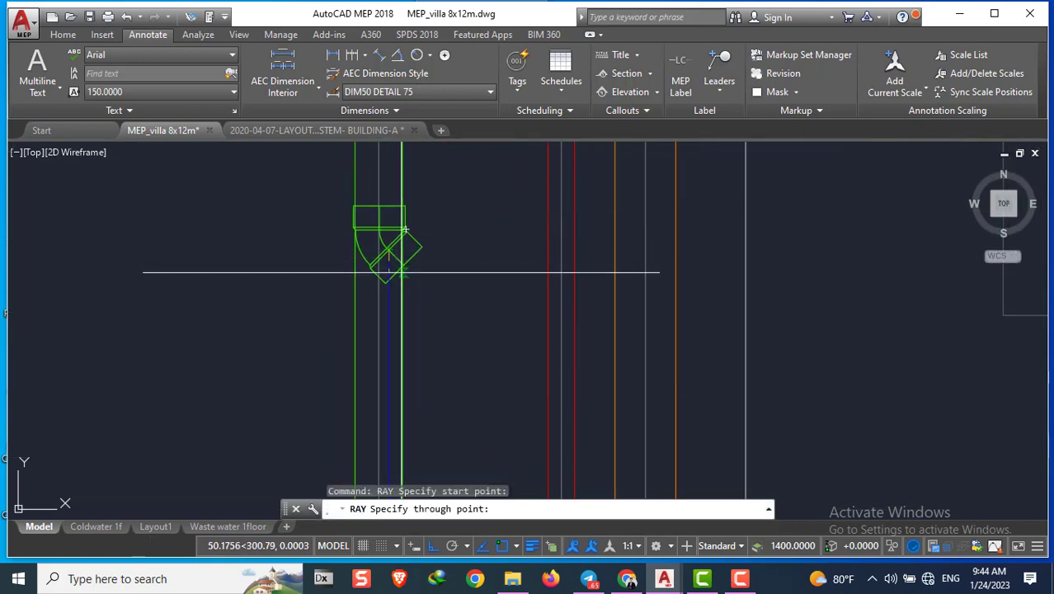
{"action": "left_click", "coordinate": [403, 265]}
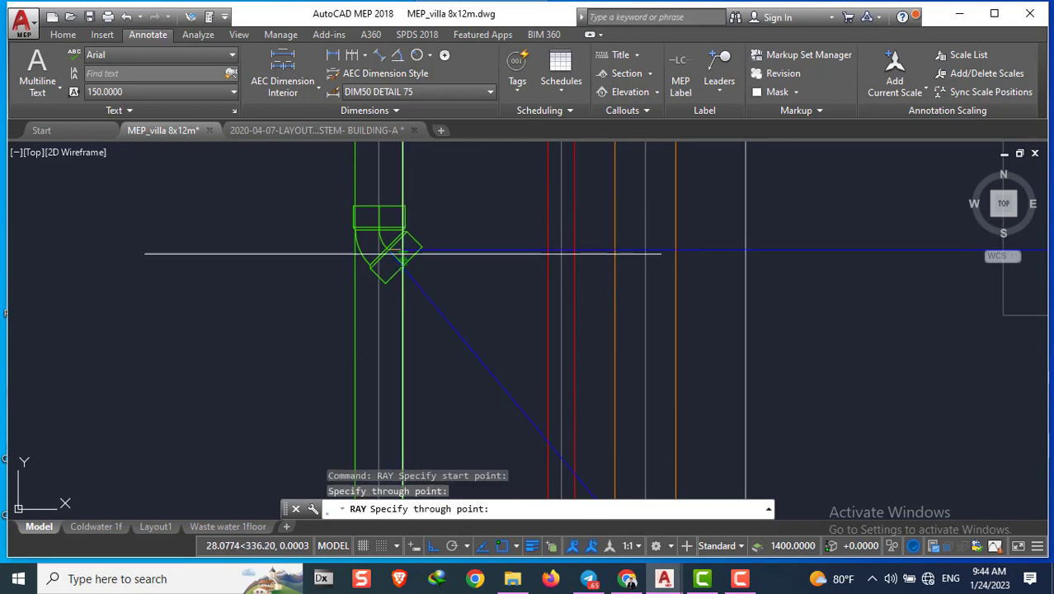
{"action": "scroll", "coordinate": [404, 253], "scroll_direction": "down", "scroll_amount": 4}
{"action": "key", "text": "Escape"}
{"action": "key", "text": "Escape"}
{"action": "key", "text": "Escape"}
{"action": "scroll", "coordinate": [404, 245], "scroll_direction": "up", "scroll_amount": 4}
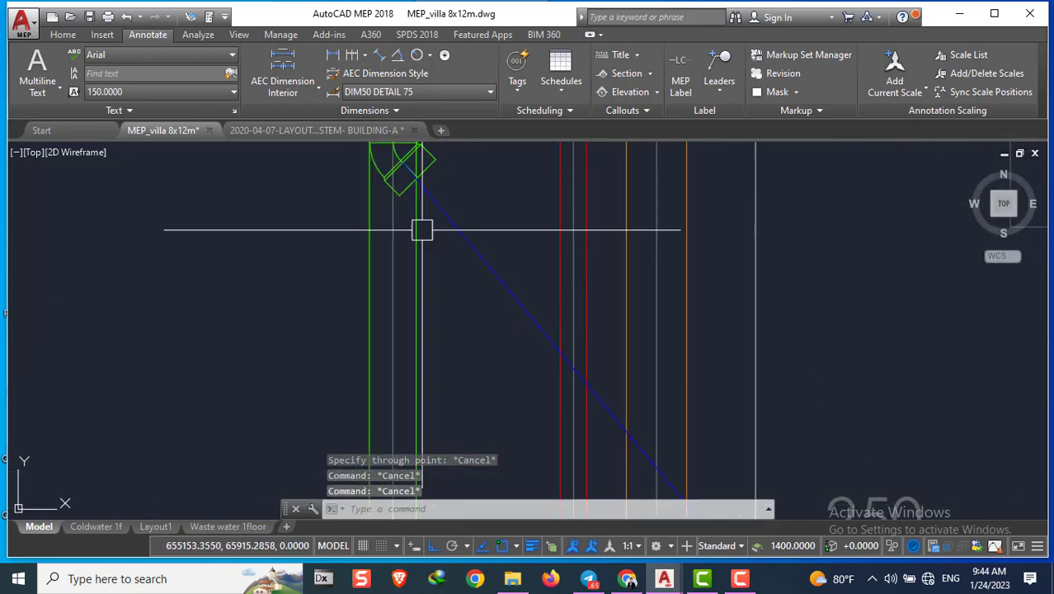
Window-select the ray and copied elbow, start moving them, then abandon the move
{"action": "left_click", "coordinate": [468, 195]}
{"action": "left_click", "coordinate": [430, 159]}
{"action": "scroll", "coordinate": [443, 276], "scroll_direction": "down", "scroll_amount": 3}
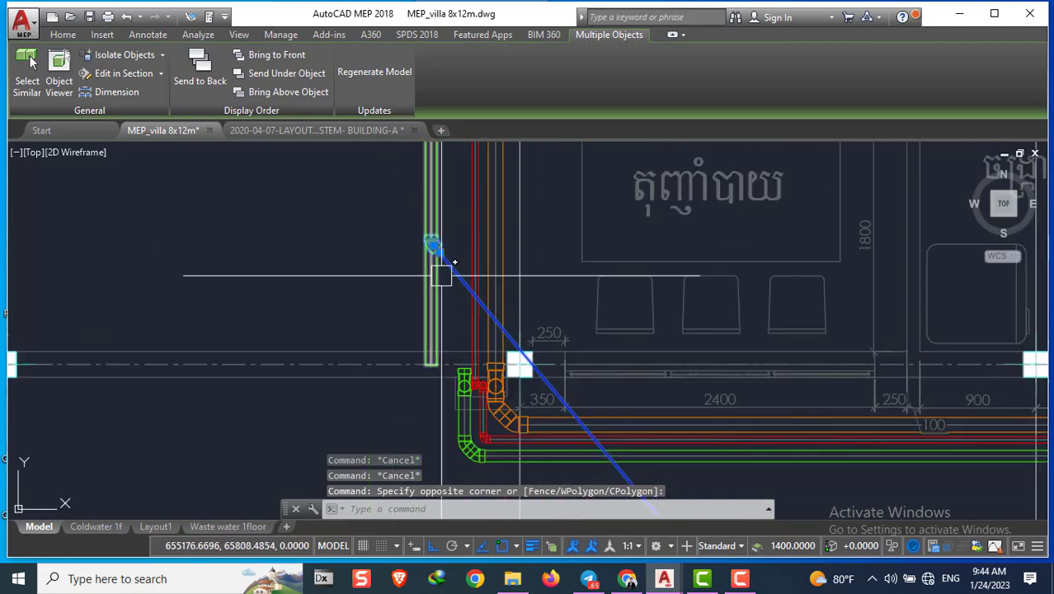
{"action": "type", "text": "m"}
{"action": "key", "text": "Return"}
{"action": "scroll", "coordinate": [445, 247], "scroll_direction": "up", "scroll_amount": 2}
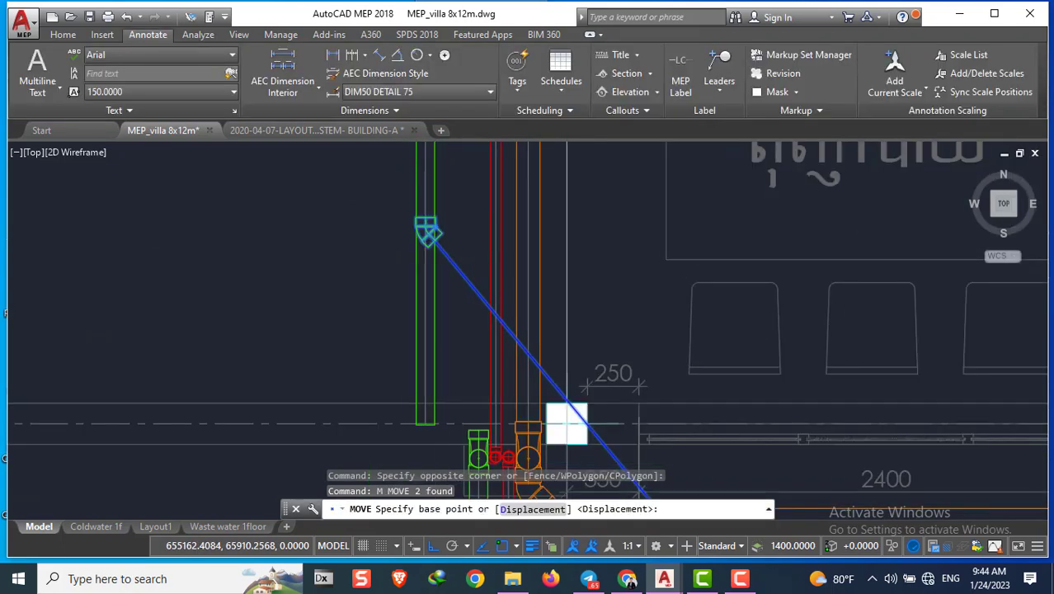
{"action": "scroll", "coordinate": [432, 227], "scroll_direction": "up", "scroll_amount": 2}
{"action": "left_click", "coordinate": [429, 224]}
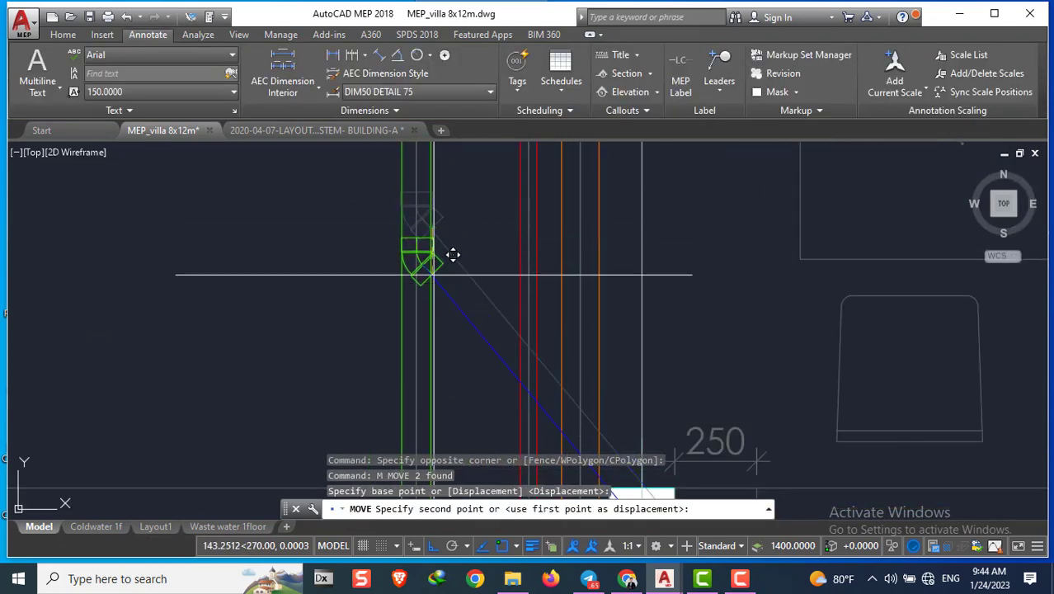
{"action": "scroll", "coordinate": [453, 292], "scroll_direction": "down", "scroll_amount": 2}
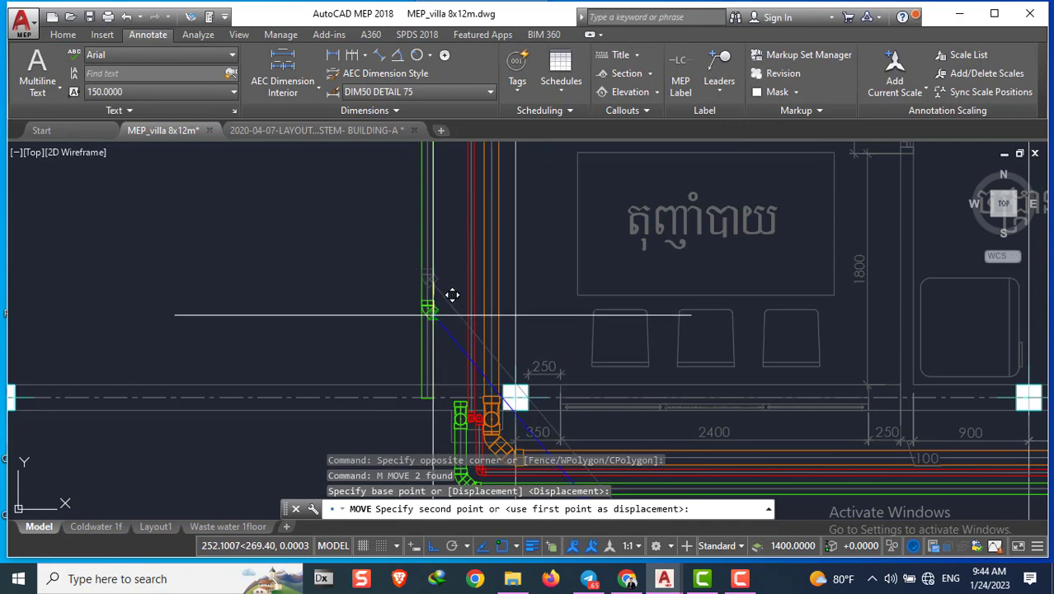
{"action": "key", "text": "Escape"}
{"action": "key", "text": "Escape"}
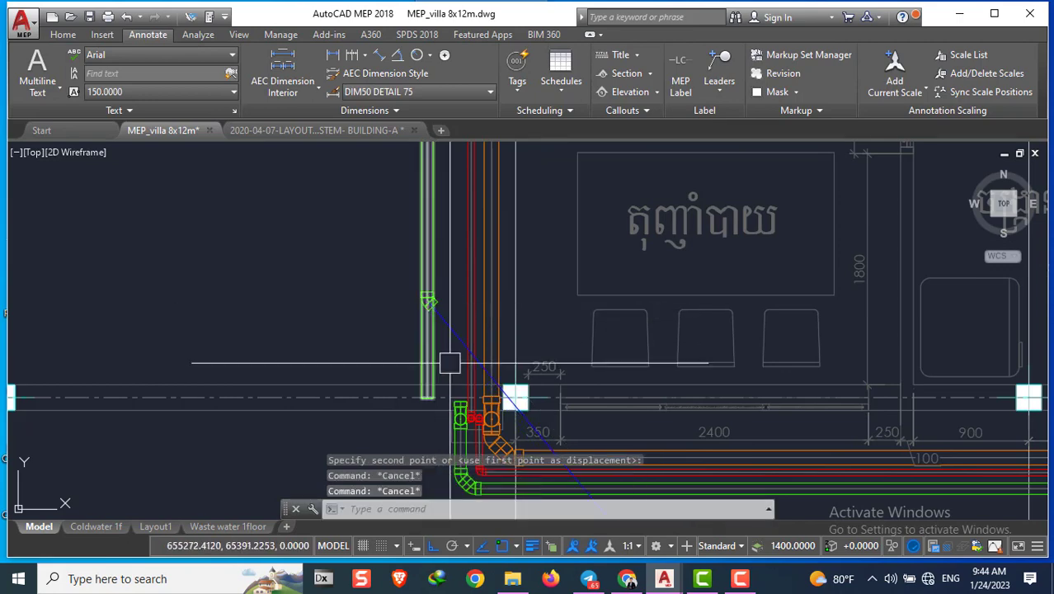
{"action": "scroll", "coordinate": [461, 347], "scroll_direction": "down", "scroll_amount": 2}
Copy the green elbow fitting to the top of the green riser
{"action": "scroll", "coordinate": [539, 275], "scroll_direction": "up", "scroll_amount": 3}
{"action": "scroll", "coordinate": [454, 416], "scroll_direction": "up", "scroll_amount": 2}
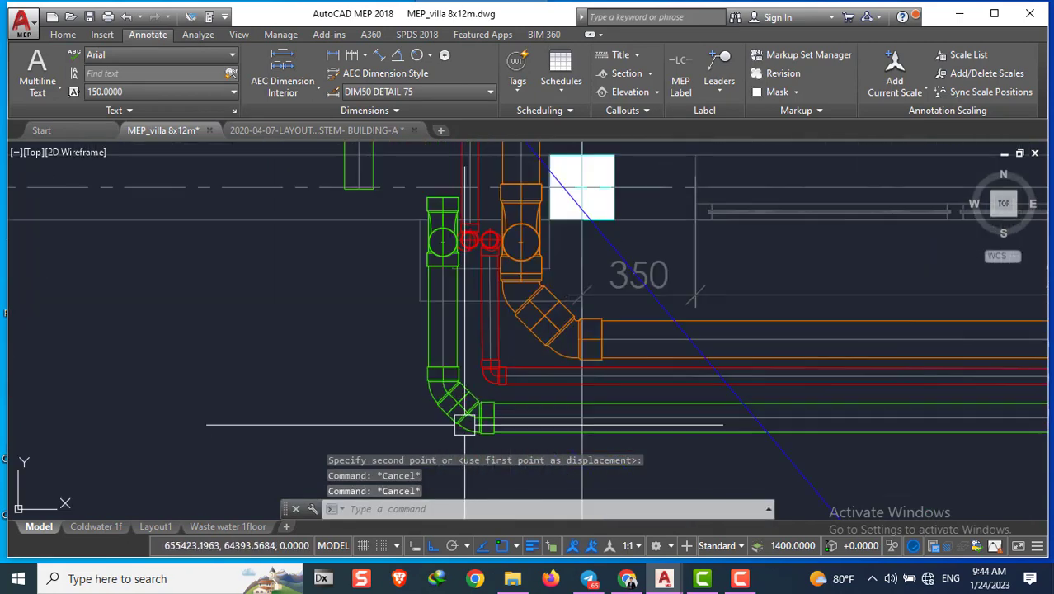
{"action": "scroll", "coordinate": [513, 315], "scroll_direction": "down", "scroll_amount": 2}
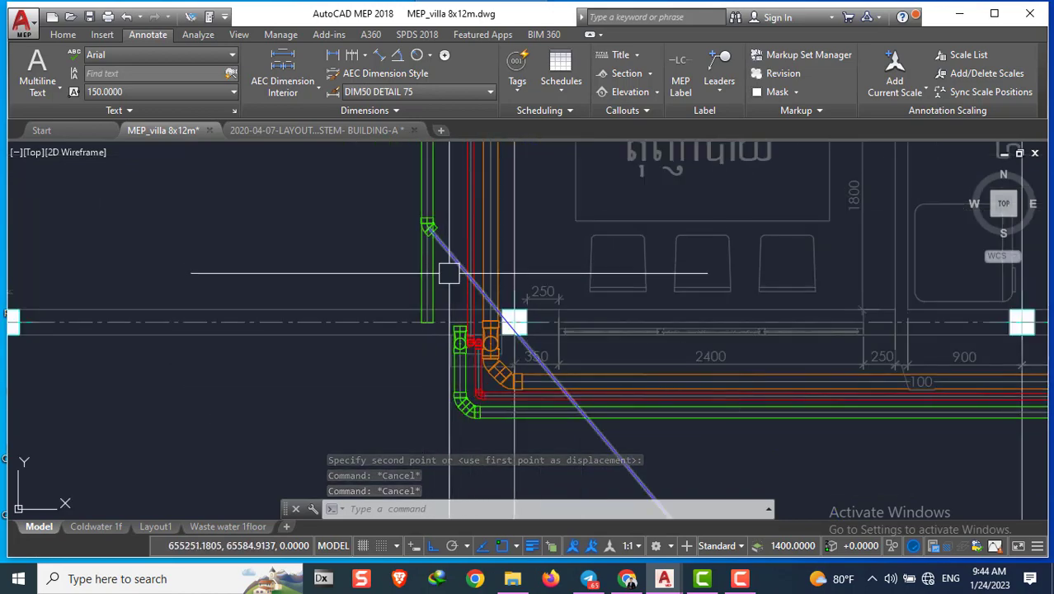
{"action": "scroll", "coordinate": [447, 274], "scroll_direction": "down", "scroll_amount": 3}
{"action": "scroll", "coordinate": [511, 347], "scroll_direction": "down", "scroll_amount": 2}
{"action": "scroll", "coordinate": [610, 343], "scroll_direction": "up", "scroll_amount": 3}
{"action": "scroll", "coordinate": [588, 330], "scroll_direction": "up", "scroll_amount": 2}
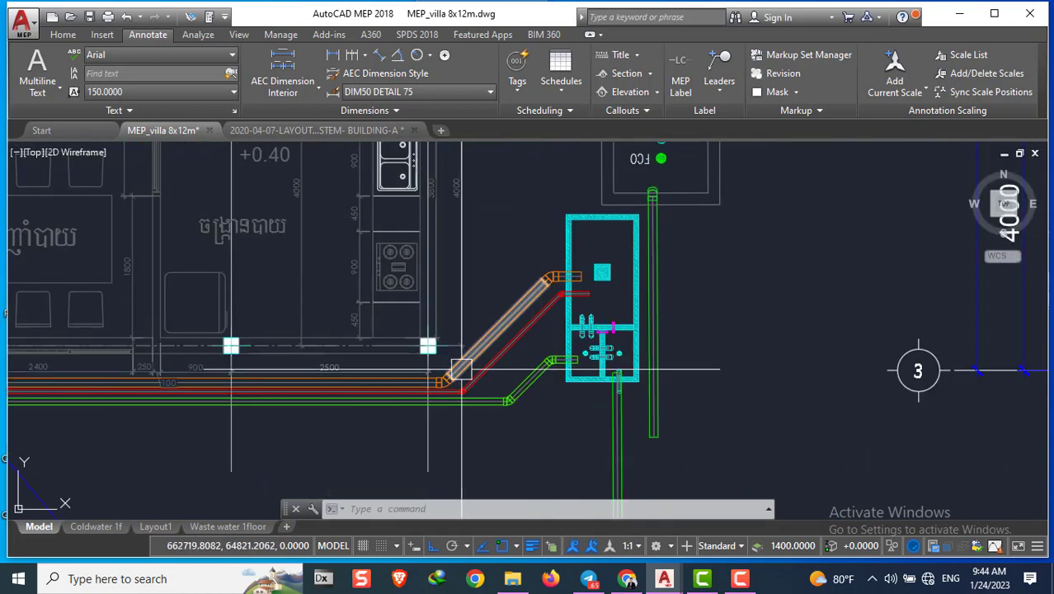
{"action": "scroll", "coordinate": [450, 365], "scroll_direction": "up", "scroll_amount": 2}
{"action": "scroll", "coordinate": [426, 396], "scroll_direction": "up", "scroll_amount": 2}
{"action": "scroll", "coordinate": [428, 407], "scroll_direction": "down", "scroll_amount": 2}
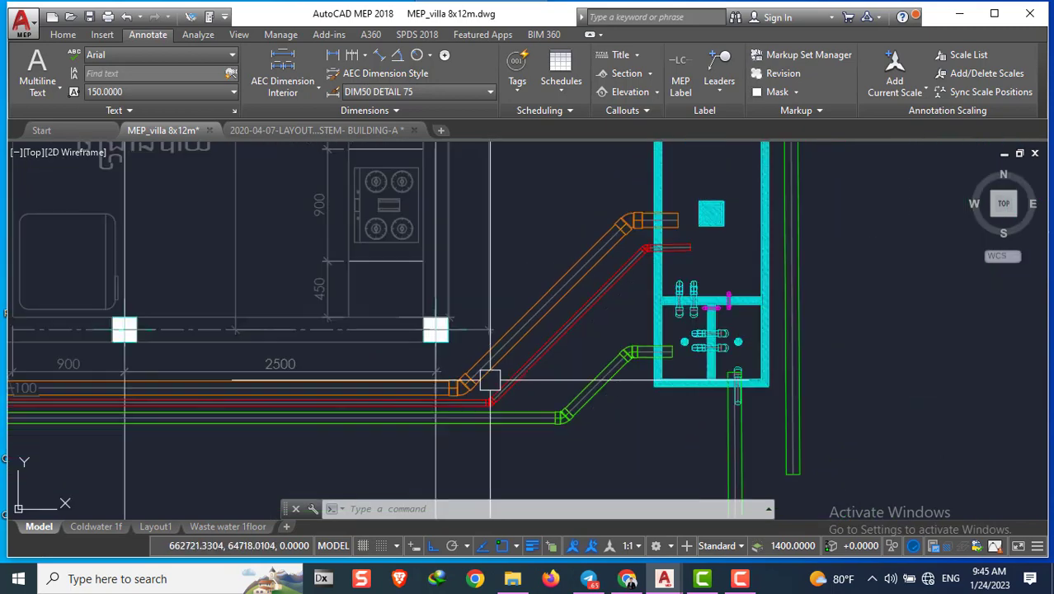
{"action": "scroll", "coordinate": [486, 376], "scroll_direction": "up", "scroll_amount": 3}
{"action": "left_click", "coordinate": [542, 393]}
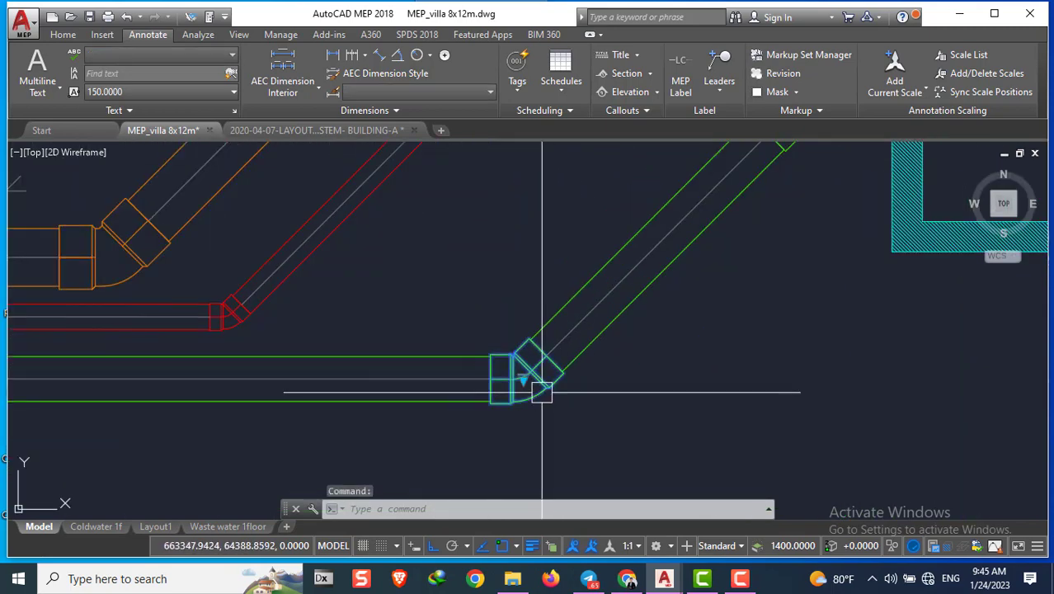
{"action": "type", "text": "co"}
{"action": "key", "text": "Return"}
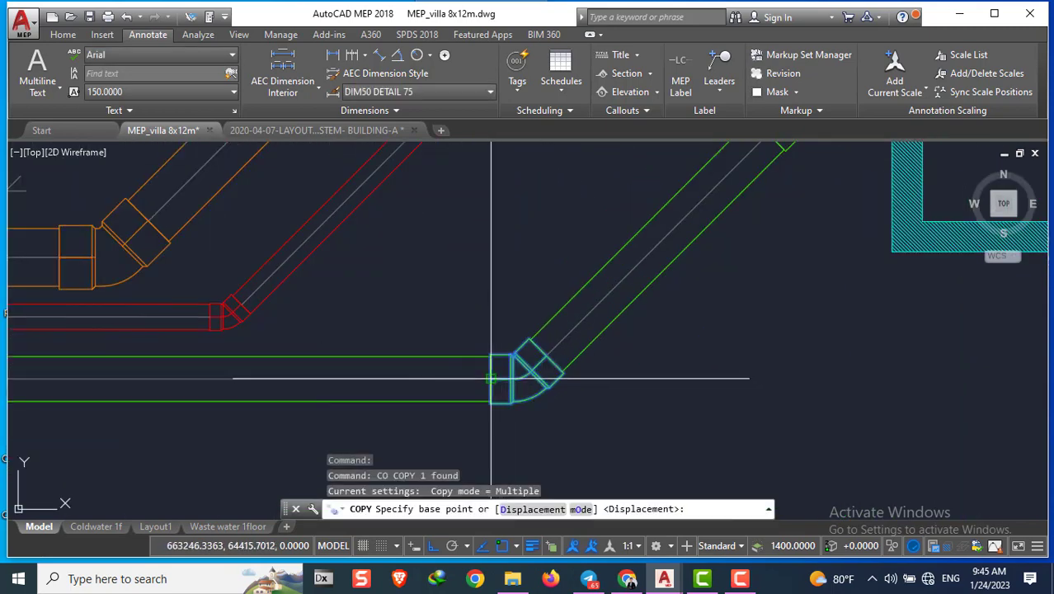
{"action": "left_click", "coordinate": [491, 379]}
{"action": "scroll", "coordinate": [701, 322], "scroll_direction": "down", "scroll_amount": 2}
{"action": "scroll", "coordinate": [577, 330], "scroll_direction": "down", "scroll_amount": 2}
{"action": "scroll", "coordinate": [392, 345], "scroll_direction": "down", "scroll_amount": 2}
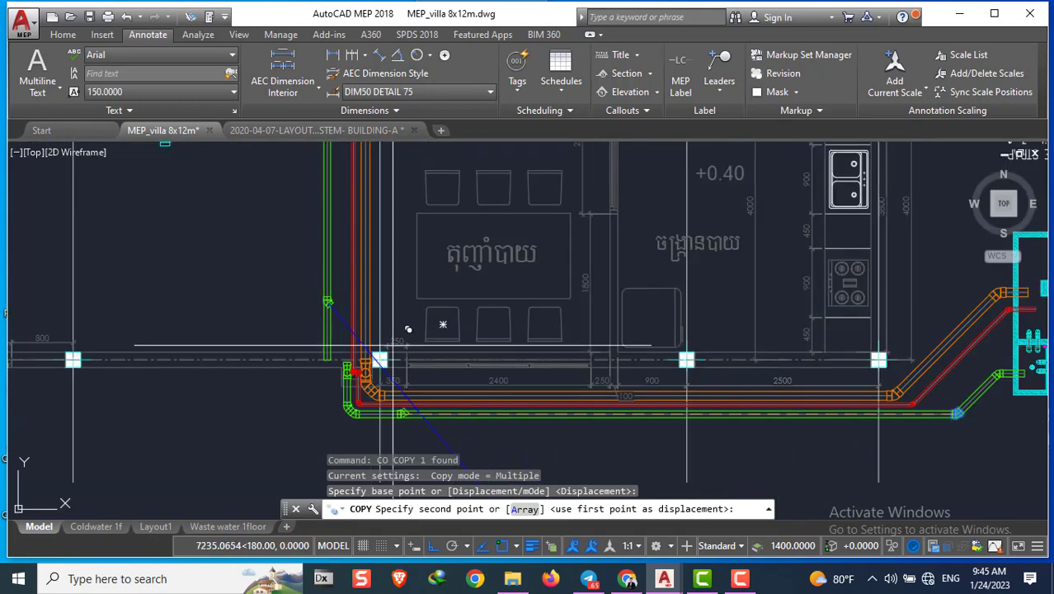
{"action": "scroll", "coordinate": [408, 329], "scroll_direction": "up", "scroll_amount": 5}
{"action": "left_click", "coordinate": [418, 406]}
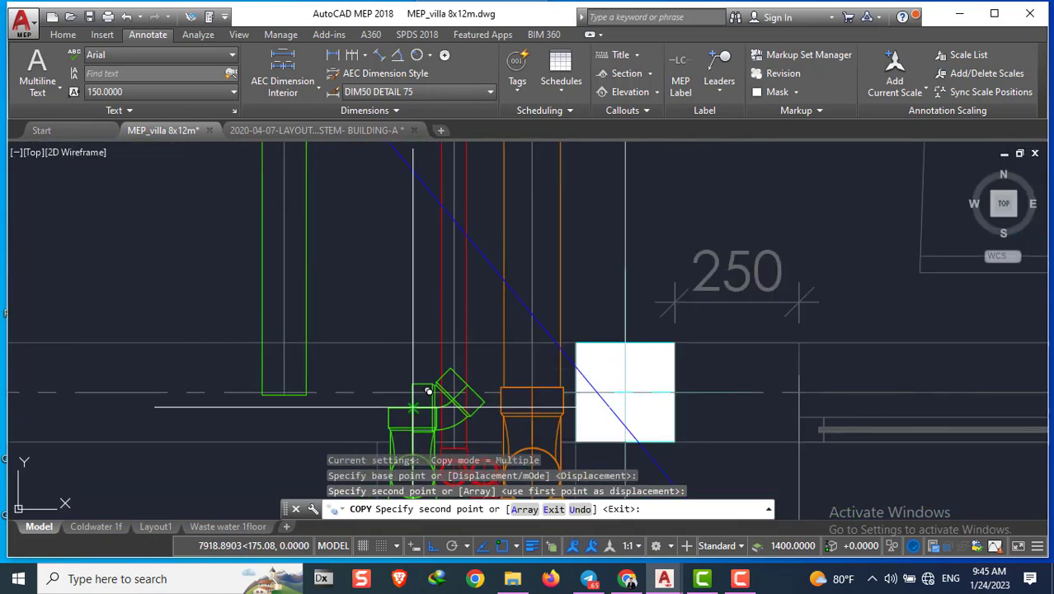
{"action": "key", "text": "Escape"}
Rotate the copied elbow to point upward and move it up onto the diagonal route
{"action": "left_click", "coordinate": [417, 383]}
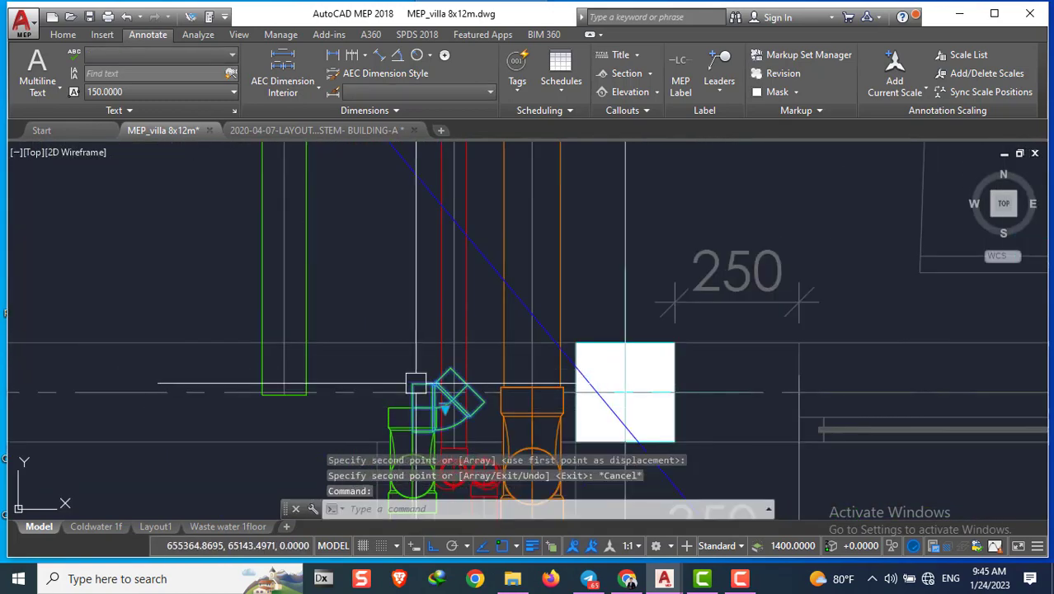
{"action": "type", "text": "ro"}
{"action": "key", "text": "Return"}
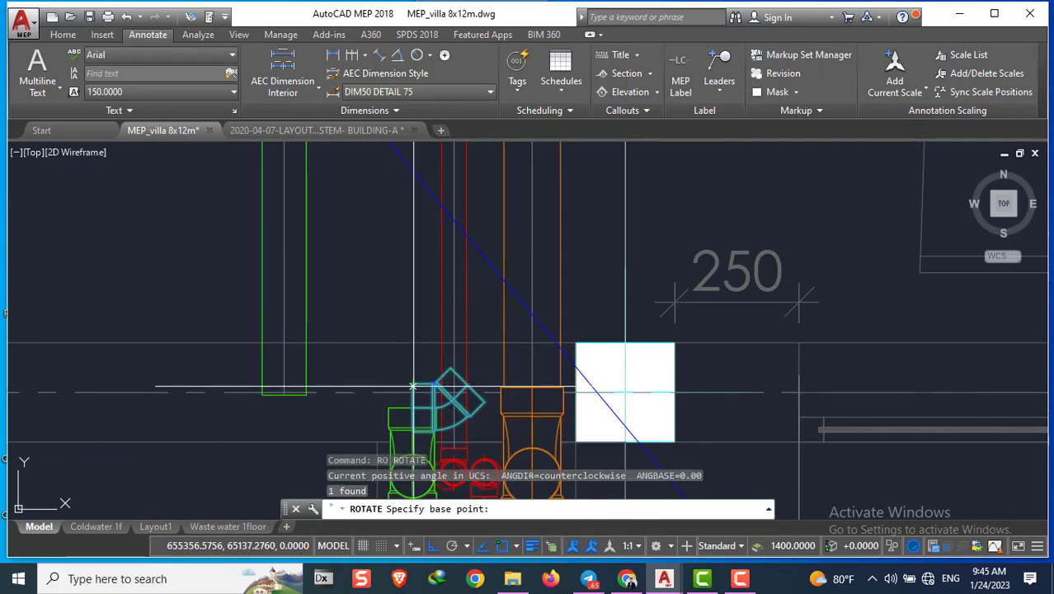
{"action": "left_click", "coordinate": [413, 407]}
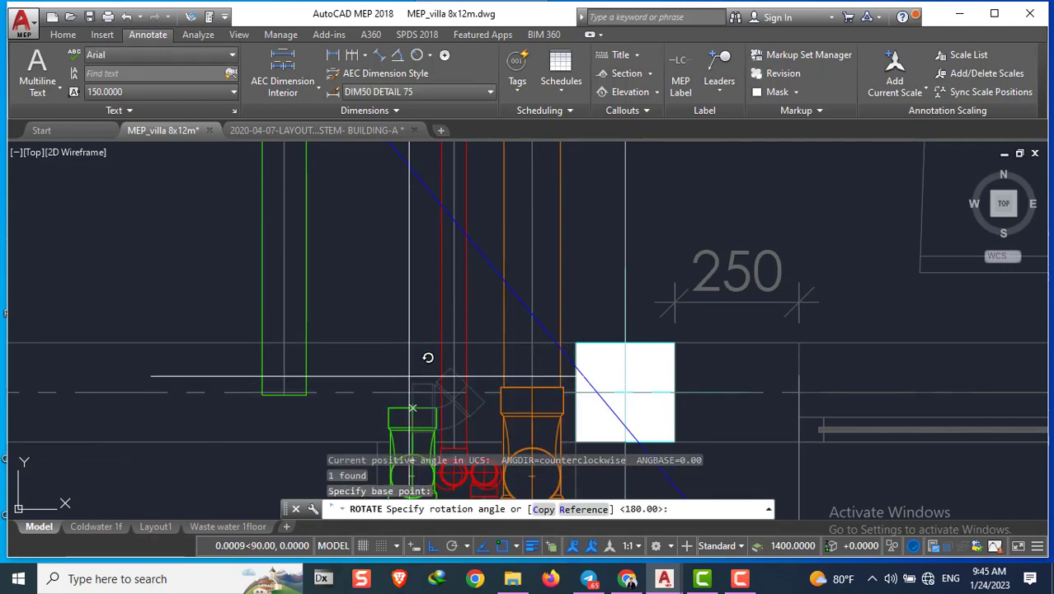
{"action": "left_click", "coordinate": [412, 306]}
{"action": "scroll", "coordinate": [412, 306], "scroll_direction": "down", "scroll_amount": 2}
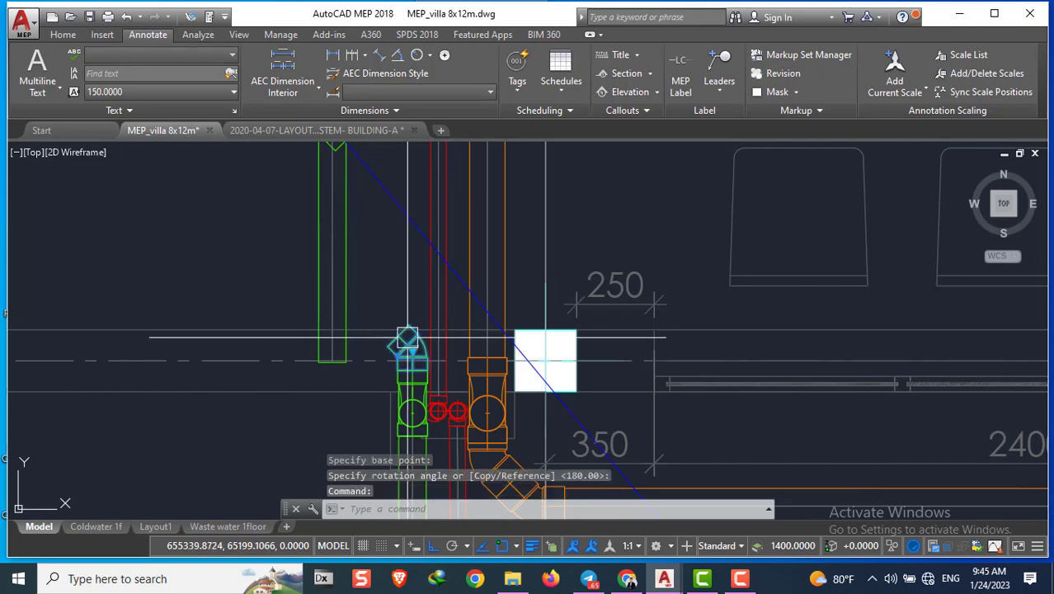
{"action": "type", "text": "m"}
{"action": "key", "text": "Return"}
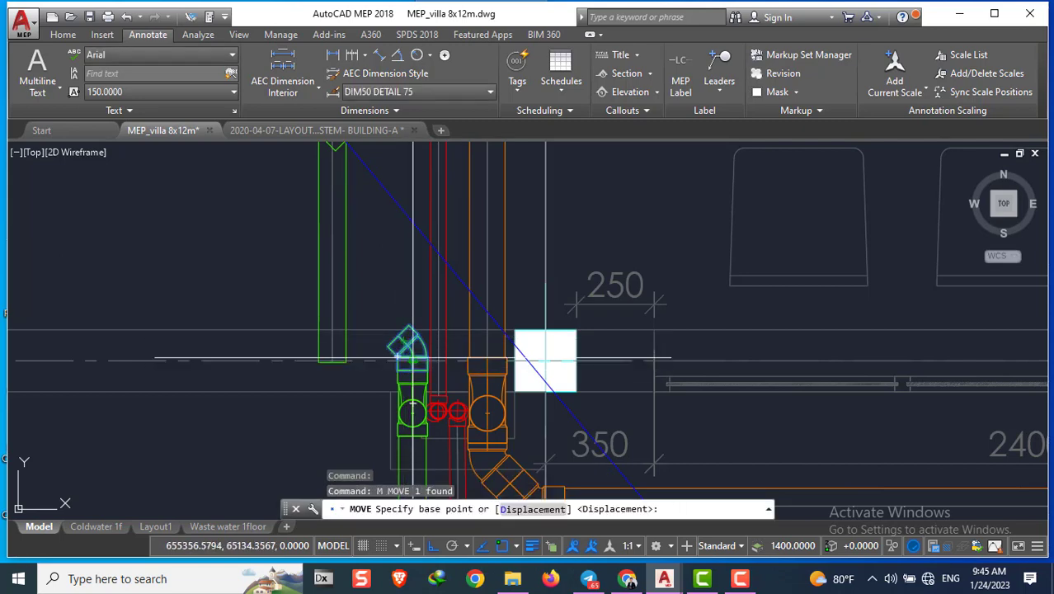
{"action": "left_click", "coordinate": [410, 359]}
{"action": "left_click", "coordinate": [410, 222]}
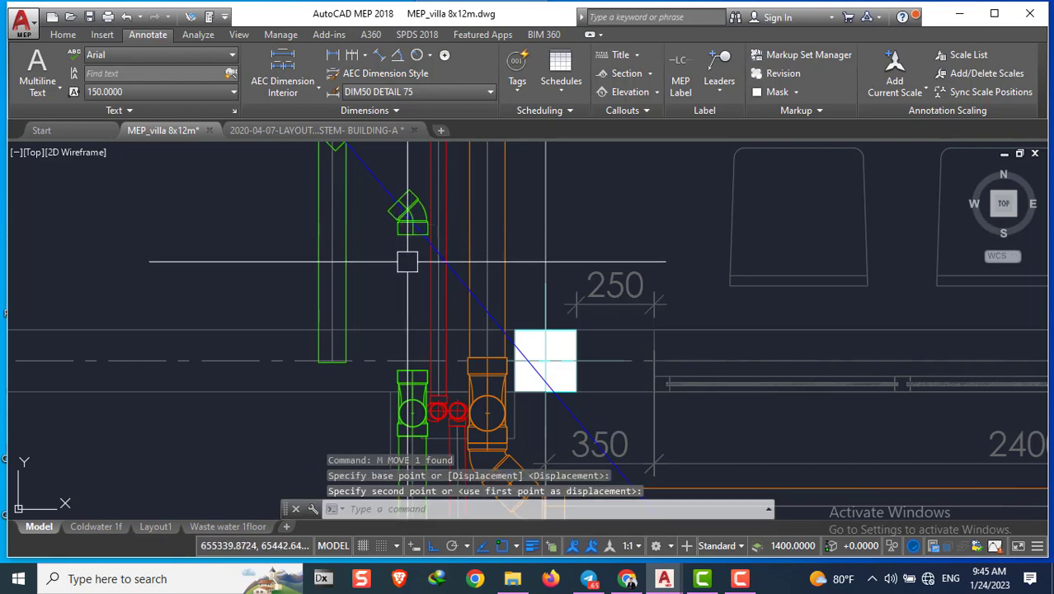
{"action": "scroll", "coordinate": [407, 262], "scroll_direction": "down", "scroll_amount": 4}
Extend the vertical green pipe's top end up to the raised elbow
{"action": "left_click", "coordinate": [378, 270]}
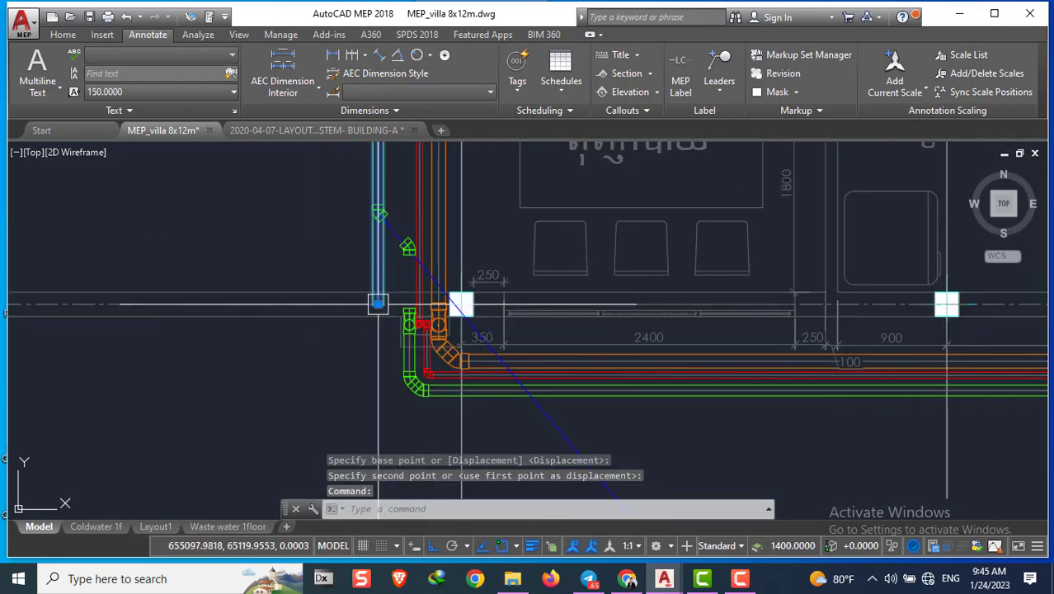
{"action": "left_click", "coordinate": [378, 304]}
{"action": "scroll", "coordinate": [380, 208], "scroll_direction": "up", "scroll_amount": 2}
{"action": "scroll", "coordinate": [385, 209], "scroll_direction": "up", "scroll_amount": 2}
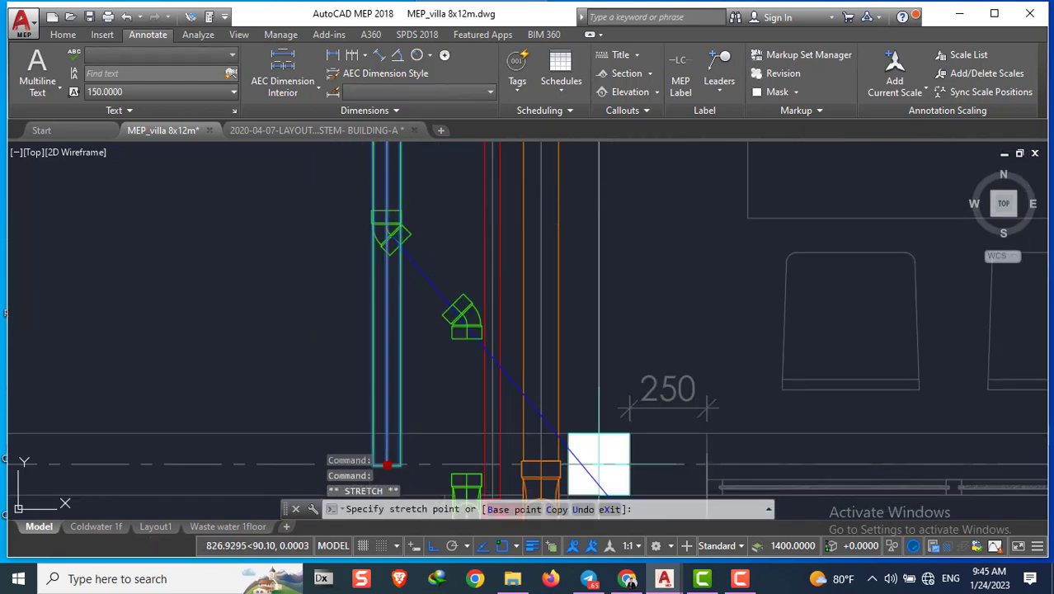
{"action": "scroll", "coordinate": [457, 342], "scroll_direction": "down", "scroll_amount": 3}
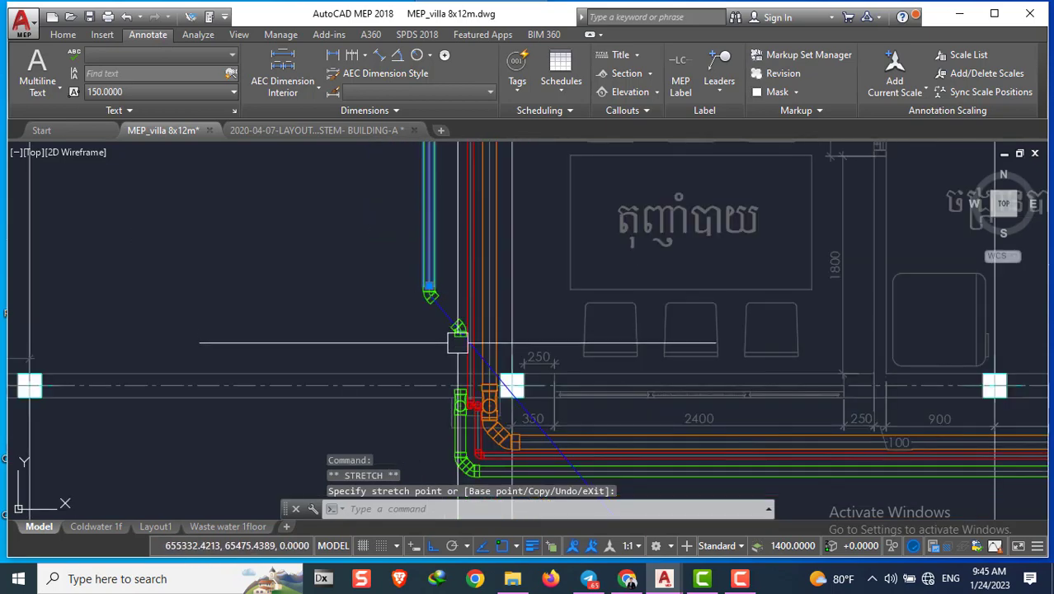
{"action": "scroll", "coordinate": [463, 434], "scroll_direction": "up", "scroll_amount": 3}
{"action": "left_click", "coordinate": [451, 359]}
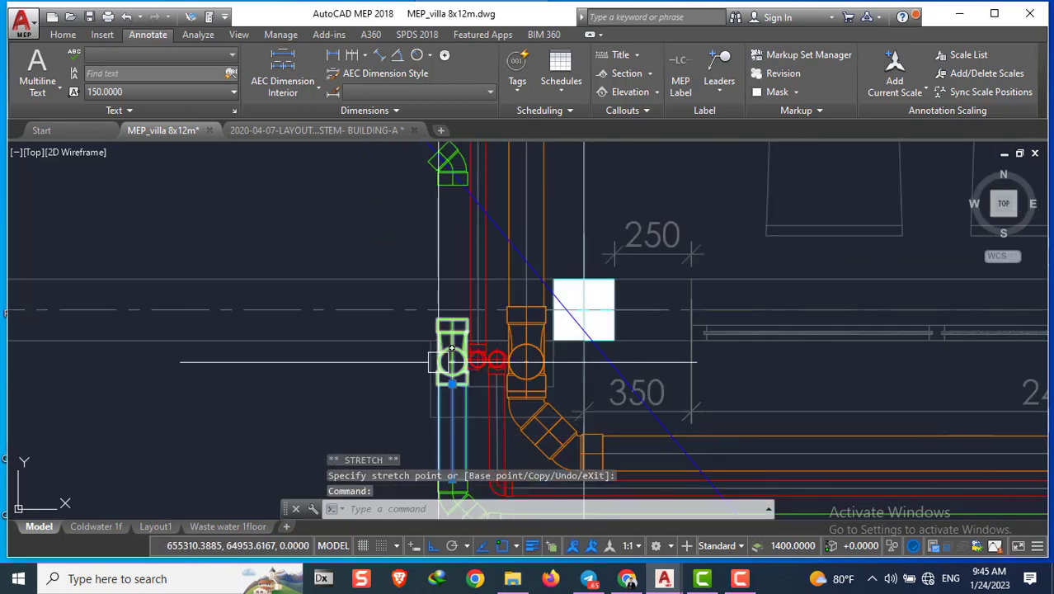
{"action": "left_click", "coordinate": [451, 382]}
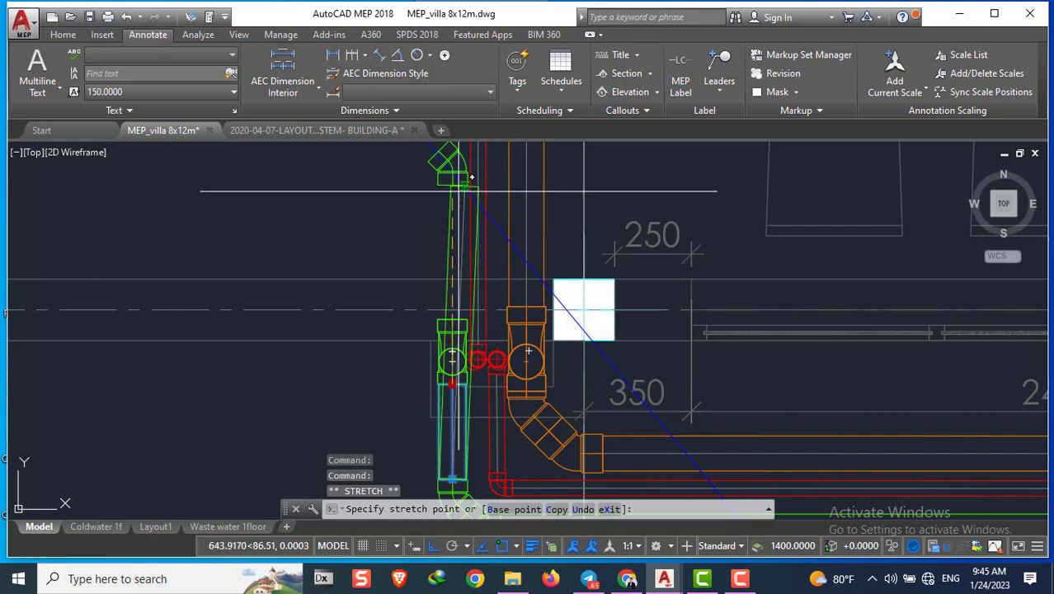
{"action": "scroll", "coordinate": [472, 177], "scroll_direction": "up", "scroll_amount": 3}
{"action": "scroll", "coordinate": [470, 180], "scroll_direction": "up", "scroll_amount": 3}
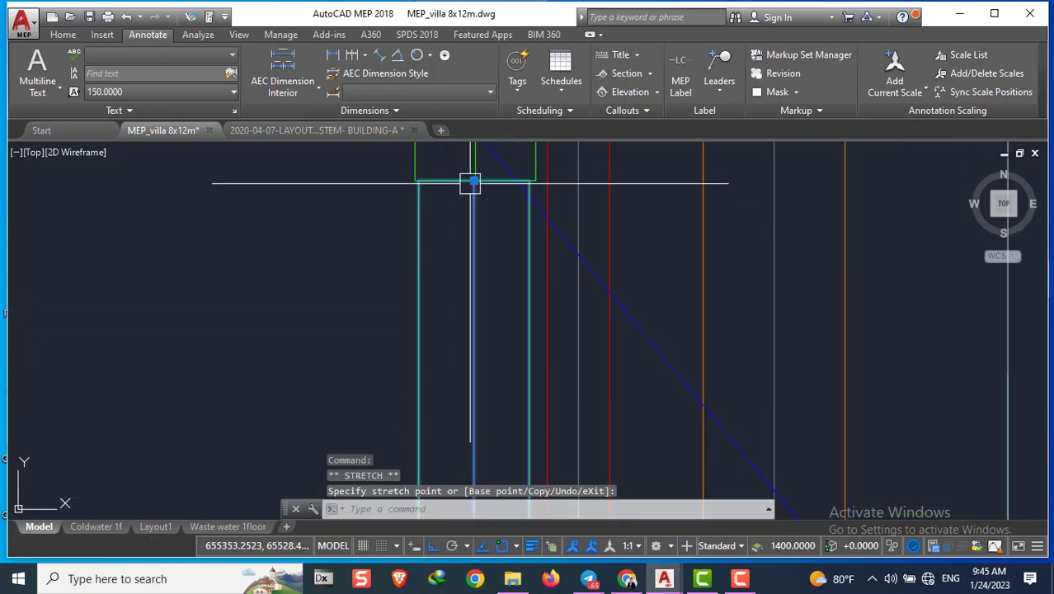
{"action": "scroll", "coordinate": [470, 239], "scroll_direction": "down", "scroll_amount": 5}
{"action": "key", "text": "Escape"}
{"action": "key", "text": "Escape"}
{"action": "key", "text": "Escape"}
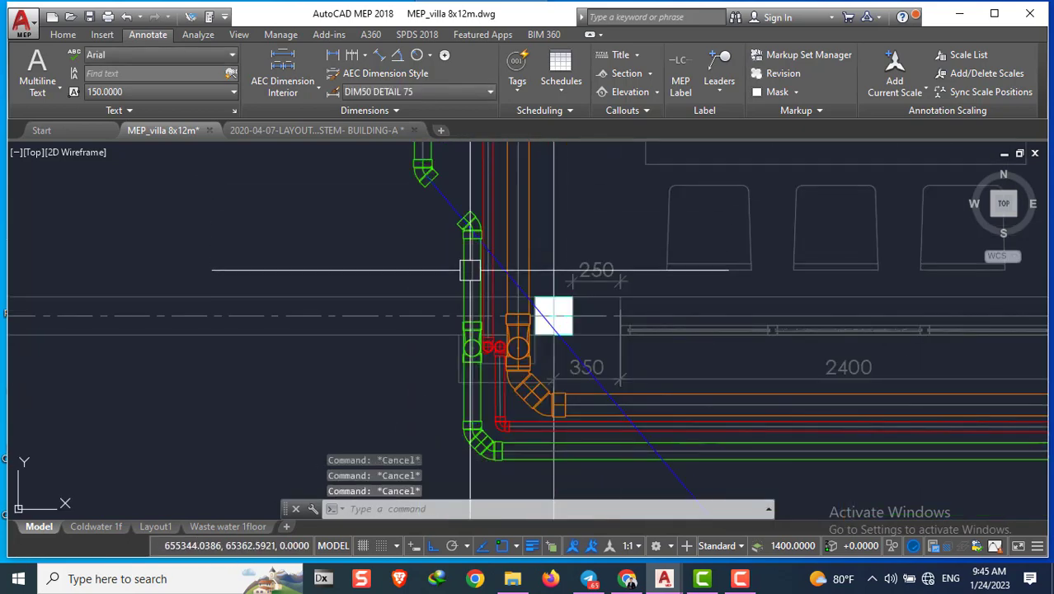
Copy the green pipe from its lower end to the upper elbow
{"action": "type", "text": "co"}
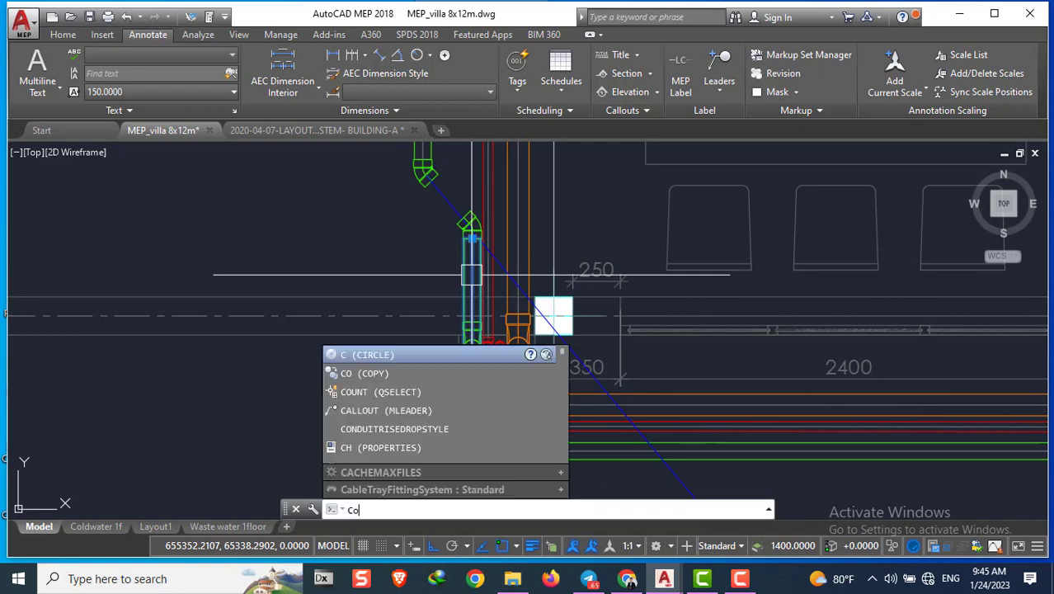
{"action": "key", "text": "Return"}
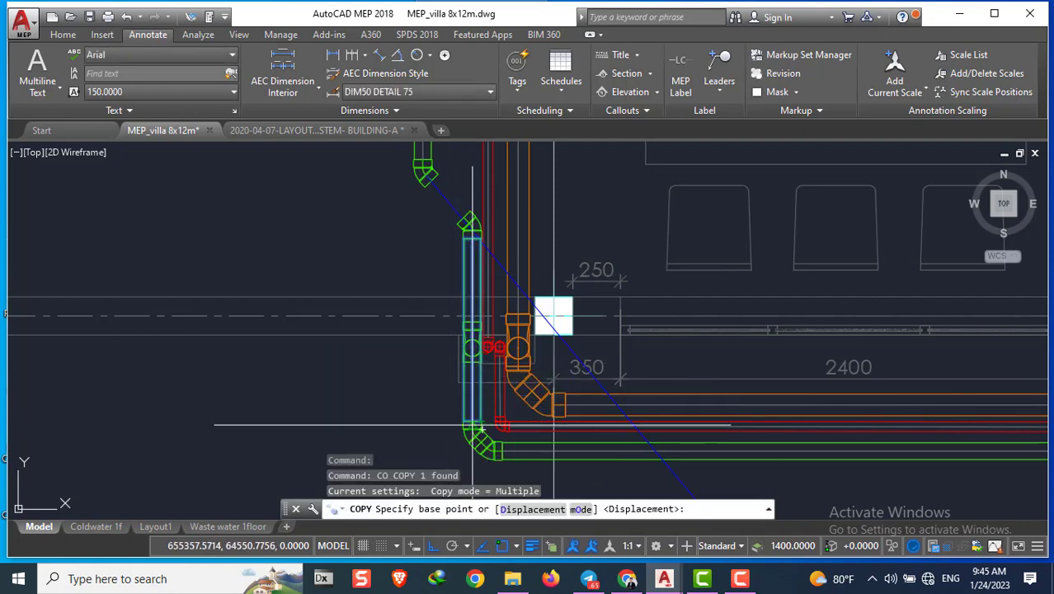
{"action": "left_click", "coordinate": [473, 426]}
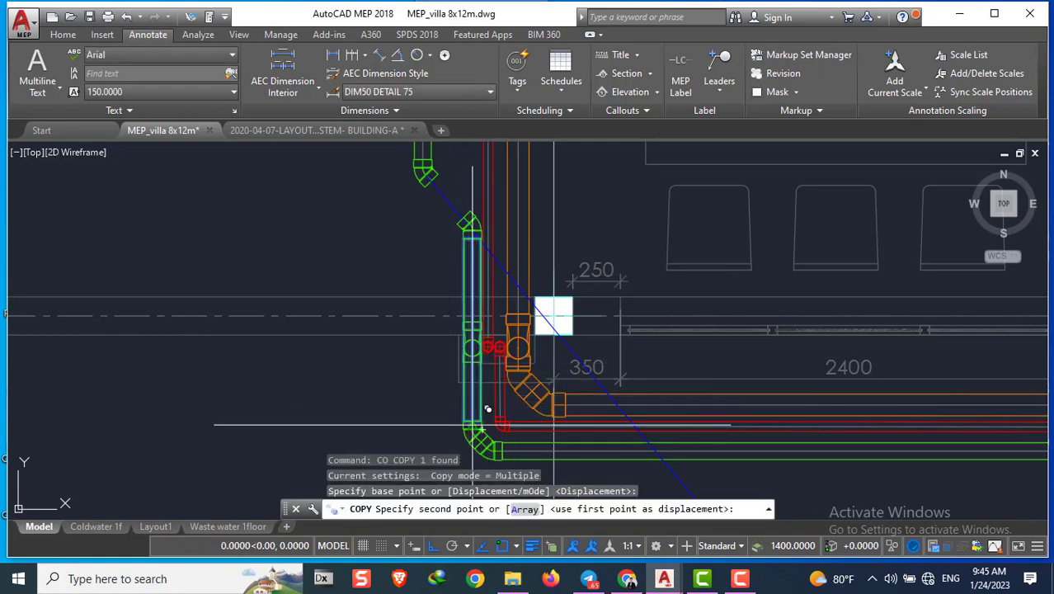
{"action": "left_click", "coordinate": [431, 179]}
{"action": "scroll", "coordinate": [431, 179], "scroll_direction": "down", "scroll_amount": 3}
{"action": "key", "text": "Escape"}
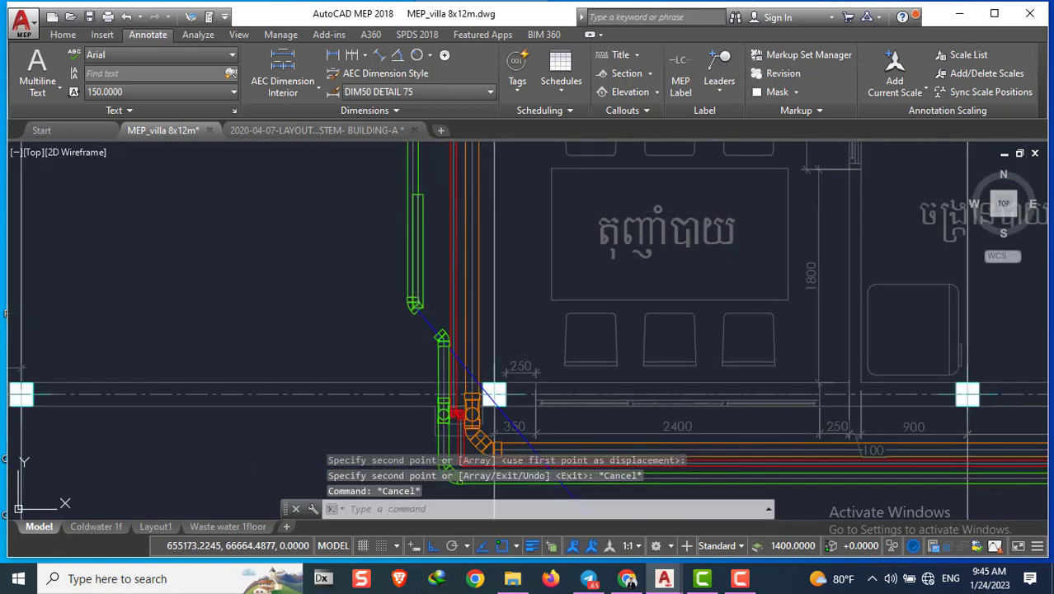
Stretch the copied green pipe down so it runs between the two 45° elbows
{"action": "left_click", "coordinate": [414, 231]}
{"action": "left_click", "coordinate": [414, 198]}
{"action": "scroll", "coordinate": [429, 321], "scroll_direction": "up", "scroll_amount": 3}
{"action": "scroll", "coordinate": [416, 301], "scroll_direction": "up", "scroll_amount": 3}
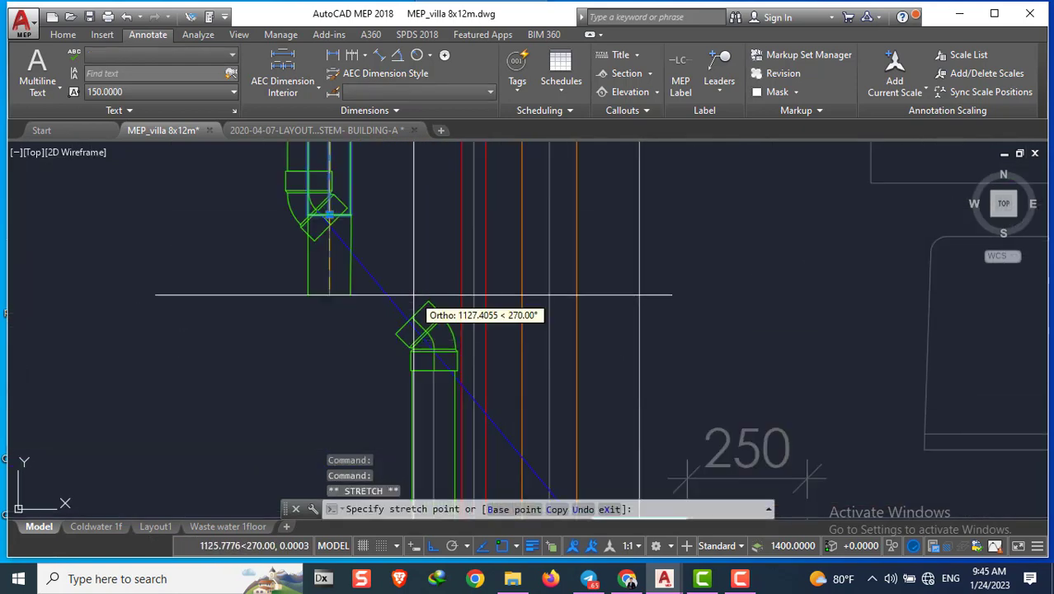
{"action": "left_click", "coordinate": [411, 312]}
{"action": "key", "text": "Escape"}
{"action": "key", "text": "Escape"}
{"action": "key", "text": "Escape"}
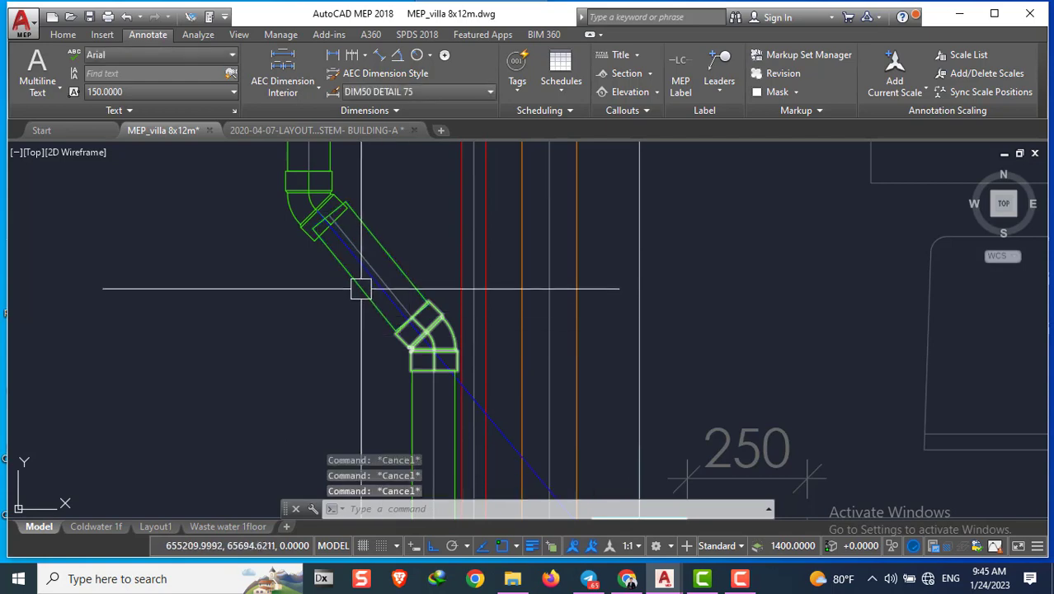
Try stretching the pipe's upper end, cancel, then pick the unwanted horizontal line for deletion
{"action": "left_click", "coordinate": [330, 218]}
{"action": "scroll", "coordinate": [328, 217], "scroll_direction": "up", "scroll_amount": 2}
{"action": "scroll", "coordinate": [329, 216], "scroll_direction": "up", "scroll_amount": 2}
{"action": "left_click", "coordinate": [327, 211]}
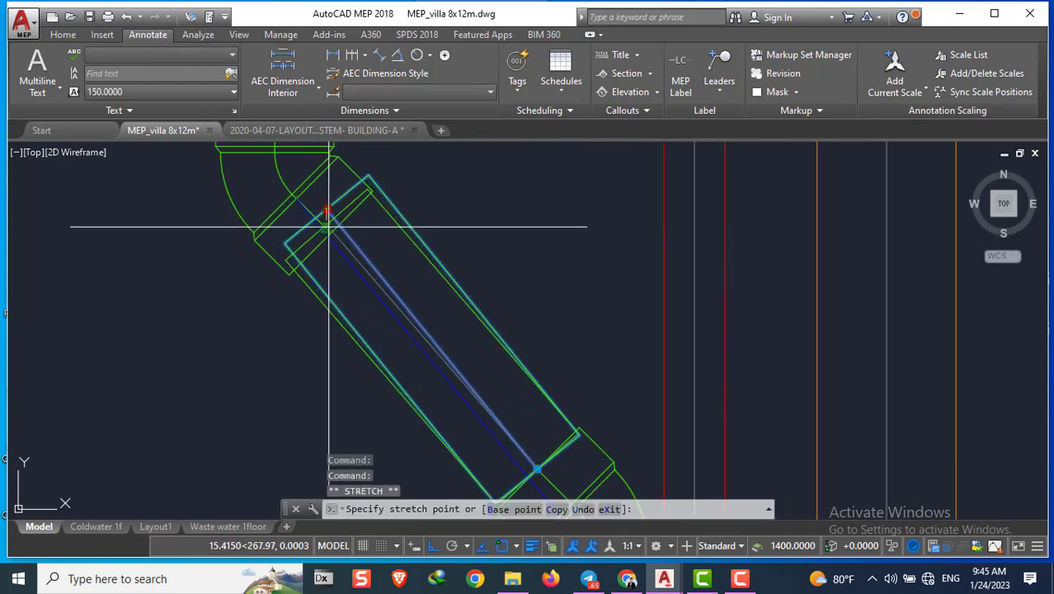
{"action": "scroll", "coordinate": [329, 235], "scroll_direction": "down", "scroll_amount": 3}
{"action": "scroll", "coordinate": [442, 259], "scroll_direction": "down", "scroll_amount": 2}
{"action": "key", "text": "Escape"}
{"action": "key", "text": "Escape"}
{"action": "key", "text": "Escape"}
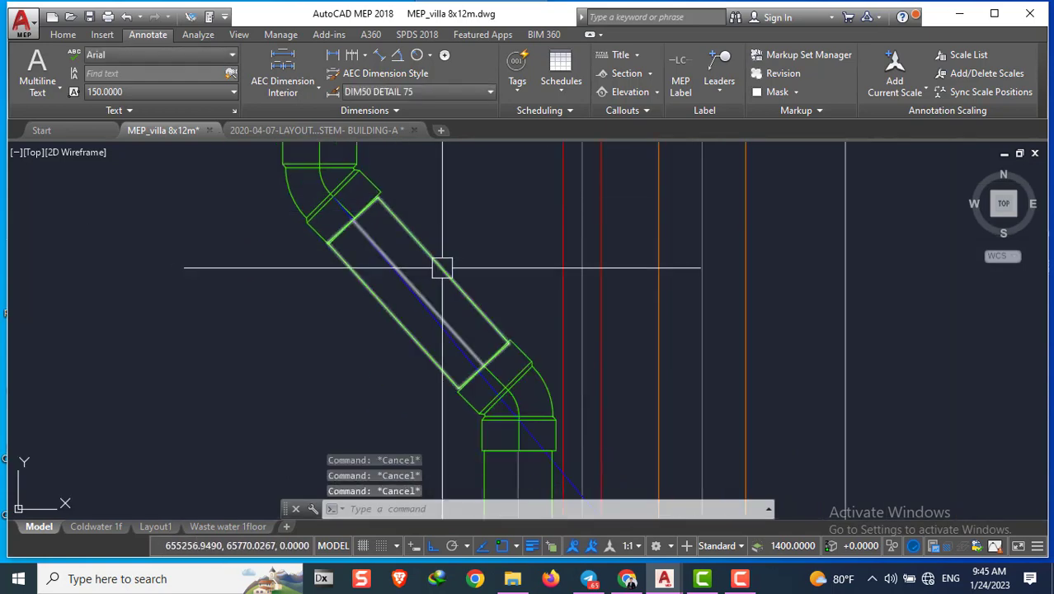
{"action": "scroll", "coordinate": [450, 269], "scroll_direction": "down", "scroll_amount": 3}
{"action": "scroll", "coordinate": [494, 330], "scroll_direction": "down", "scroll_amount": 2}
{"action": "left_click", "coordinate": [539, 316]}
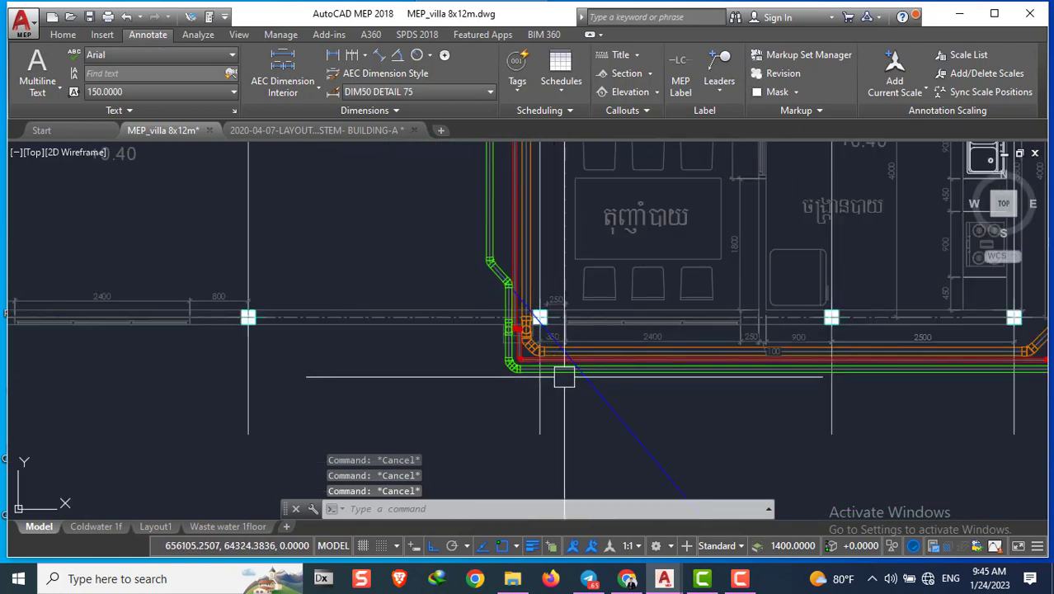
Erase the stray line near the pipe corner with the E command
{"action": "type", "text": "e"}
{"action": "scroll", "coordinate": [540, 348], "scroll_direction": "down", "scroll_amount": 5}
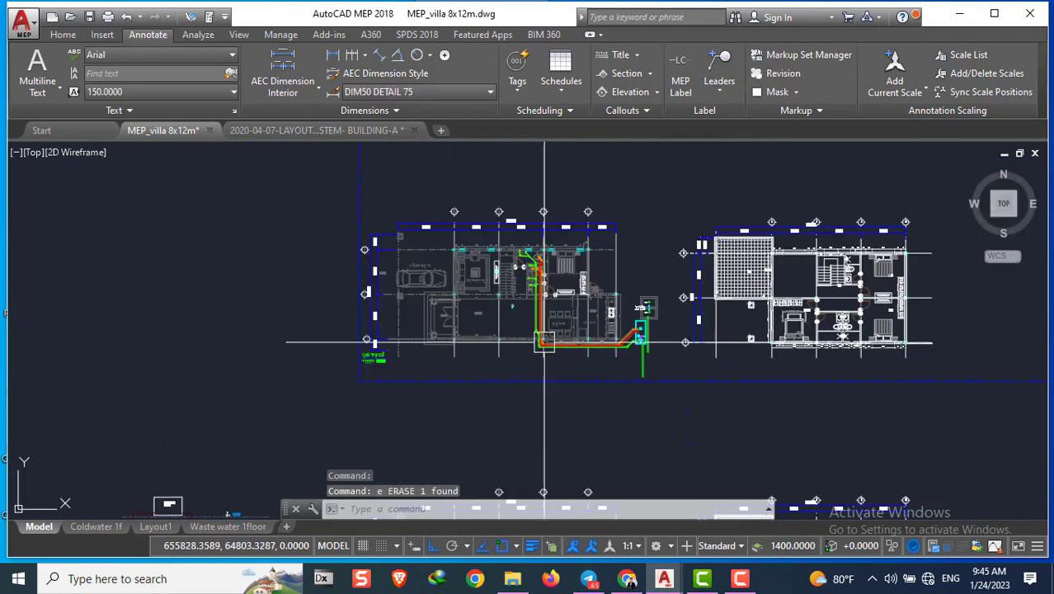
{"action": "scroll", "coordinate": [627, 343], "scroll_direction": "up", "scroll_amount": 4}
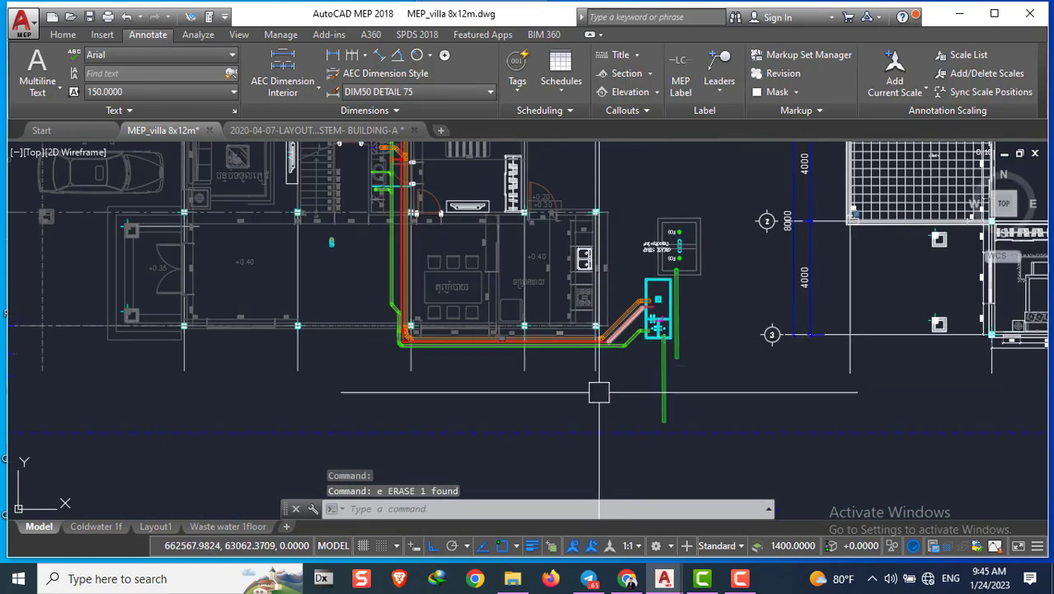
{"action": "scroll", "coordinate": [412, 232], "scroll_direction": "down", "scroll_amount": 4}
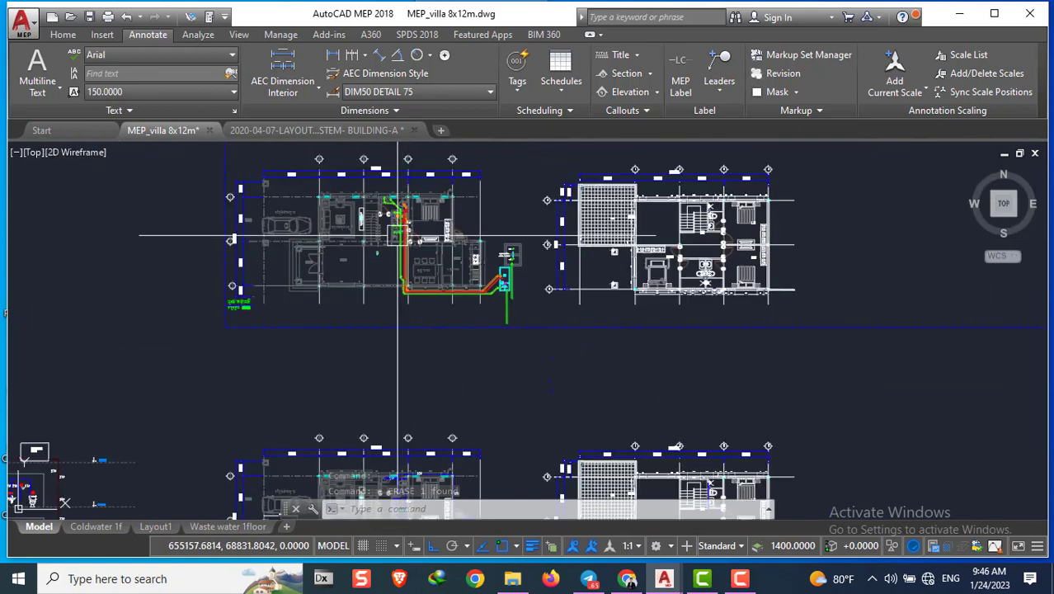
{"action": "scroll", "coordinate": [401, 198], "scroll_direction": "up", "scroll_amount": 8}
{"action": "scroll", "coordinate": [424, 178], "scroll_direction": "down", "scroll_amount": 2}
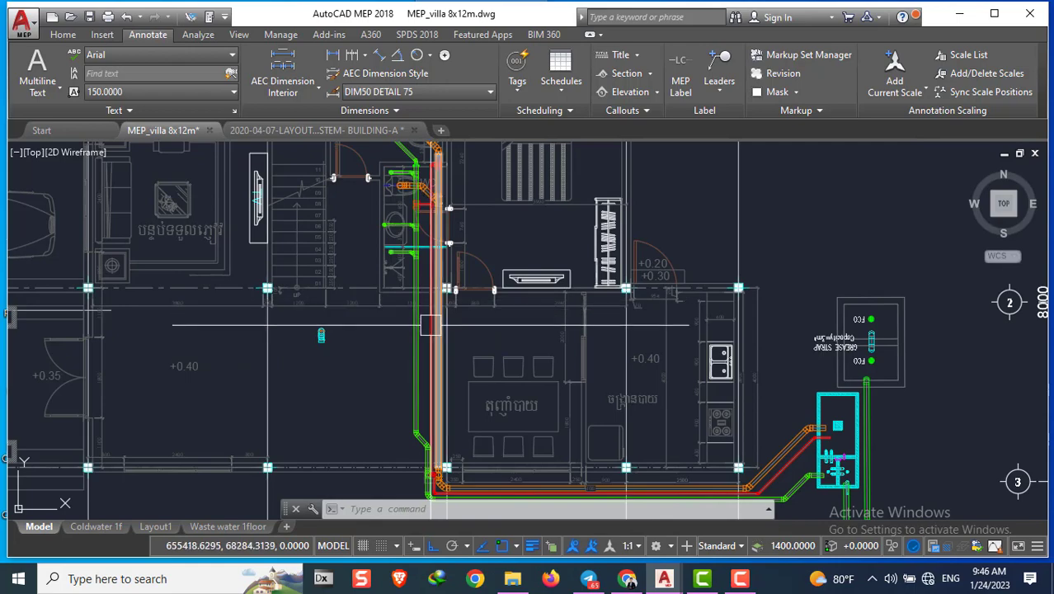
{"action": "scroll", "coordinate": [494, 297], "scroll_direction": "down", "scroll_amount": 4}
{"action": "scroll", "coordinate": [561, 312], "scroll_direction": "up", "scroll_amount": 1}
{"action": "scroll", "coordinate": [565, 313], "scroll_direction": "up", "scroll_amount": 2}
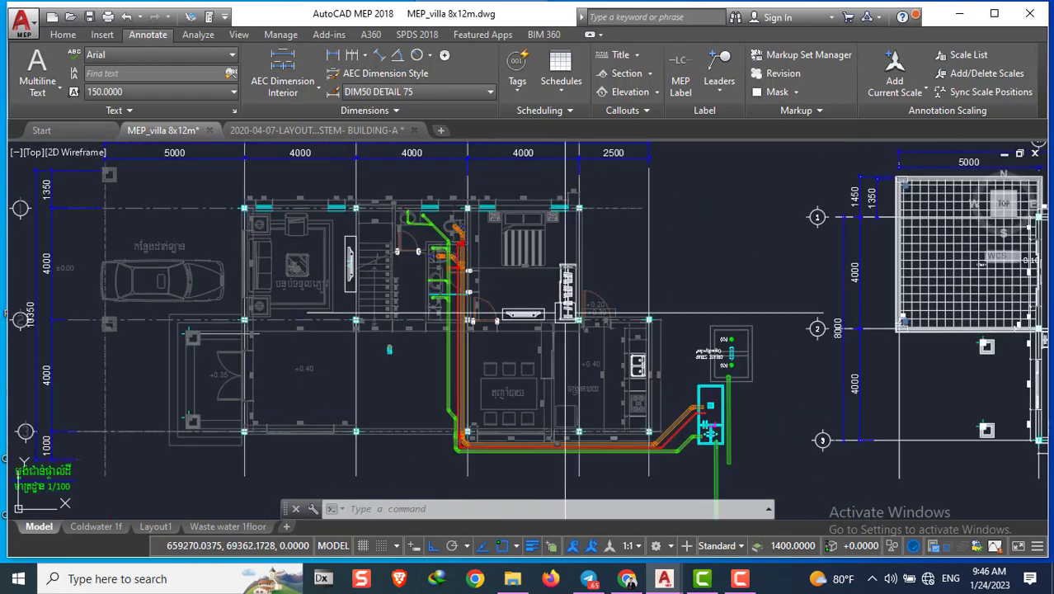
{"action": "left_click", "coordinate": [741, 580]}
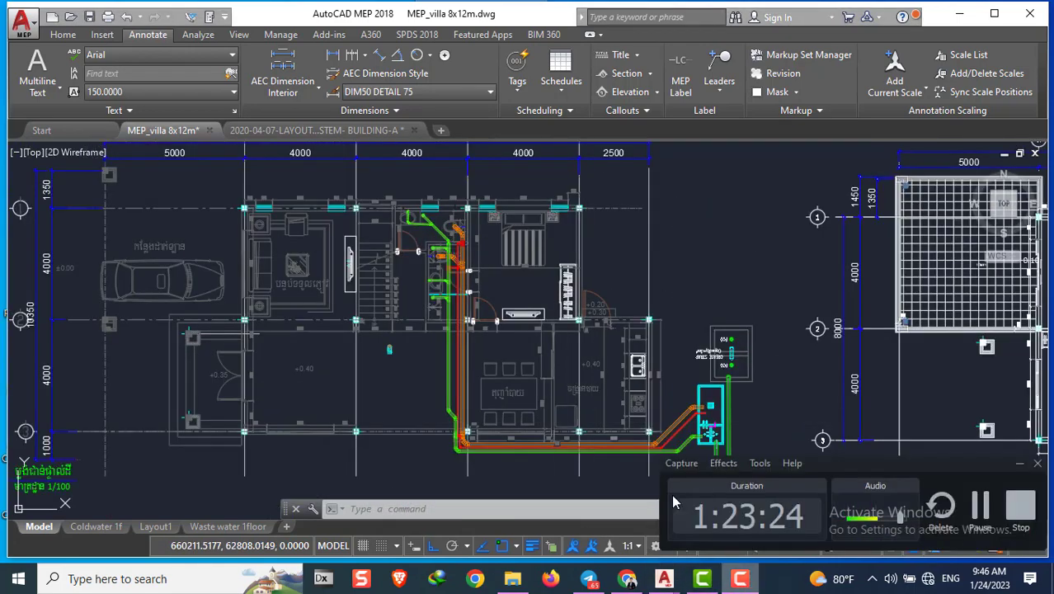
Pan and zoom across the villa plan to check the green, red and orange pipe runs
{"action": "left_click", "coordinate": [513, 300]}
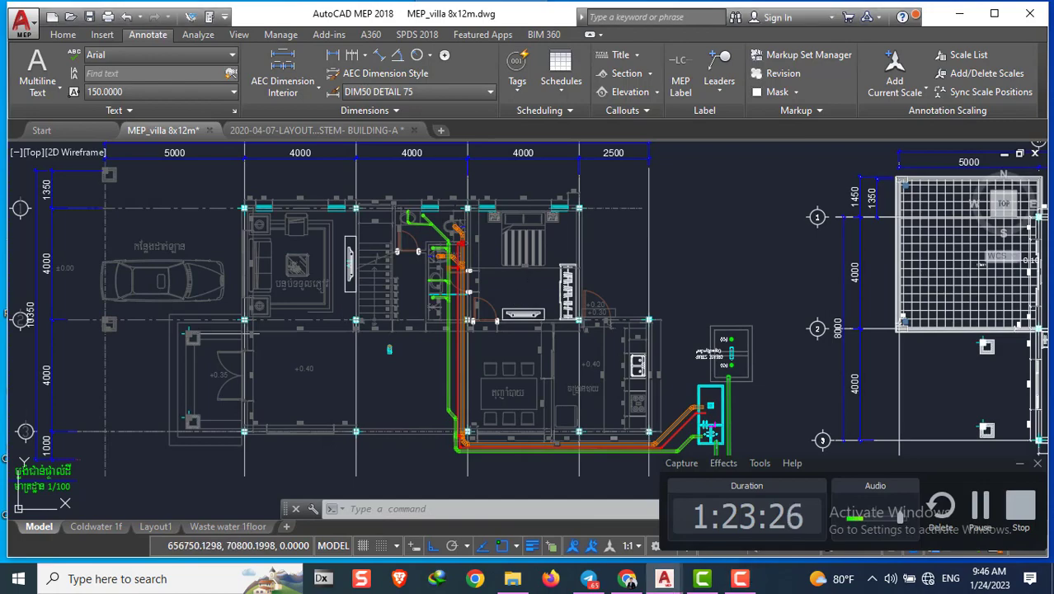
{"action": "middle_click_drag", "start_coordinate": [714, 383], "coordinate": [588, 289]}
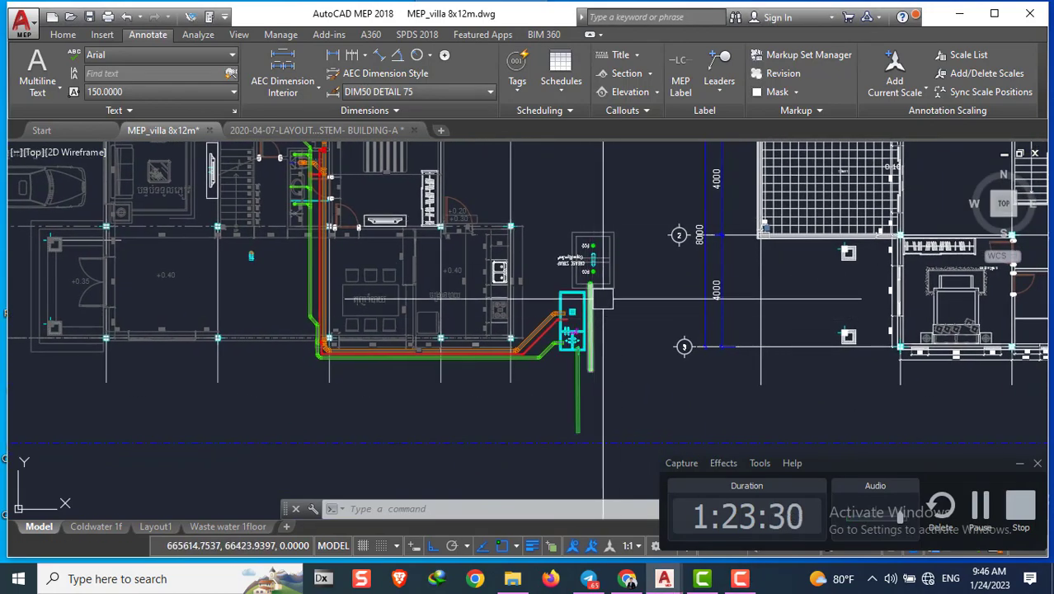
{"action": "middle_click_drag", "start_coordinate": [602, 298], "coordinate": [417, 378]}
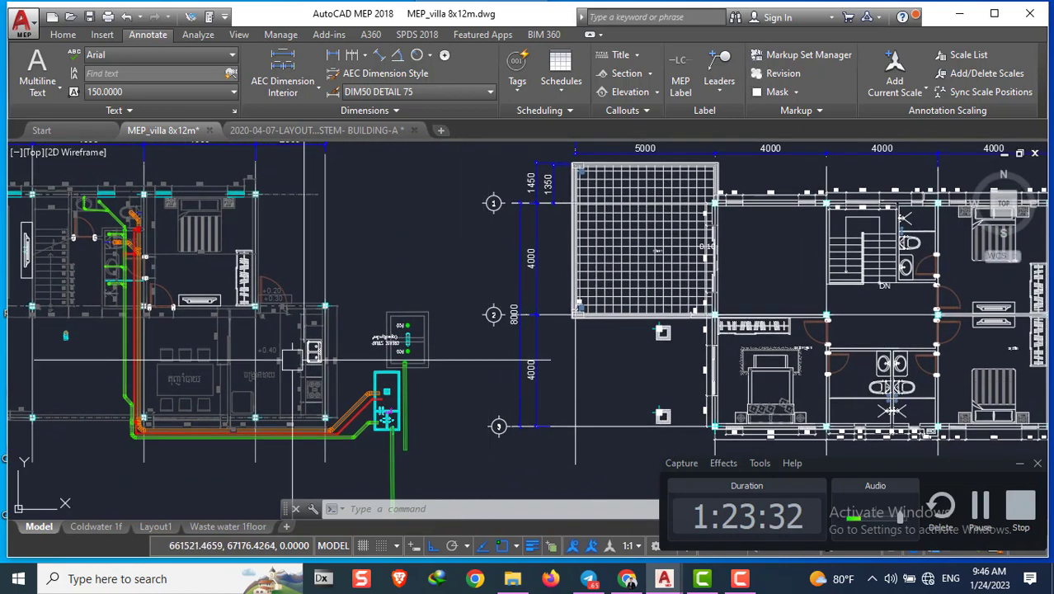
{"action": "scroll", "coordinate": [293, 358], "scroll_direction": "down", "scroll_amount": 4}
{"action": "scroll", "coordinate": [628, 358], "scroll_direction": "up", "scroll_amount": 2}
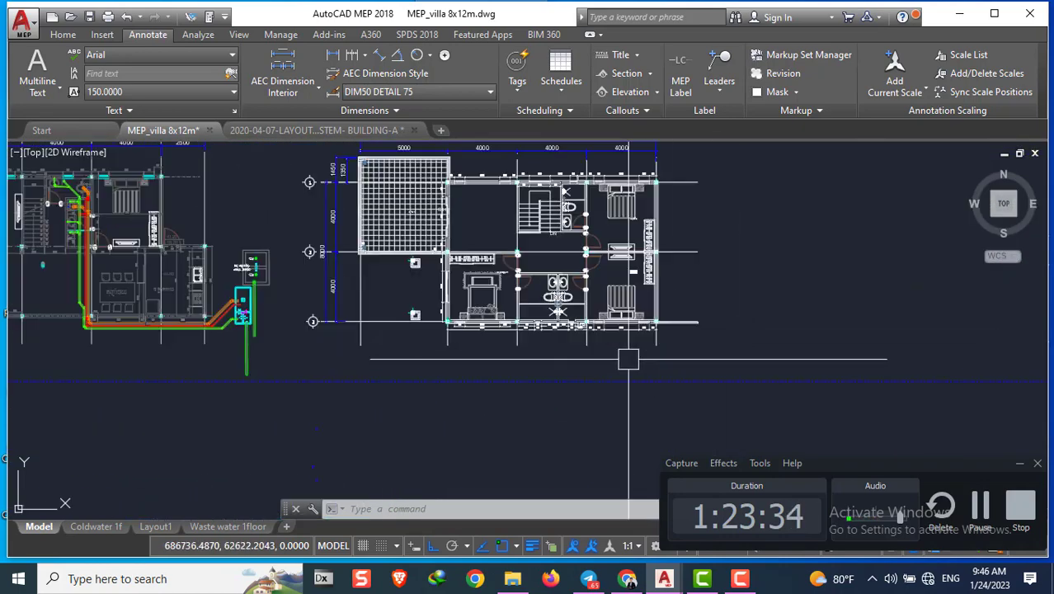
{"action": "scroll", "coordinate": [628, 358], "scroll_direction": "up", "scroll_amount": 3}
{"action": "scroll", "coordinate": [629, 359], "scroll_direction": "down", "scroll_amount": 5}
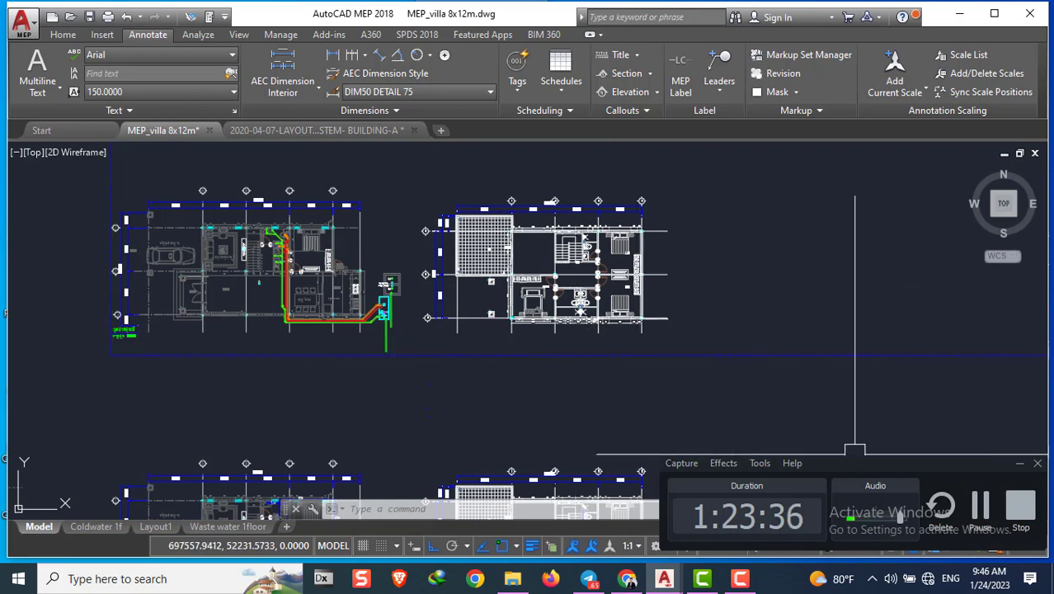
{"action": "mouse_move", "coordinate": [390, 408]}
{"action": "middle_mouse_down"}
{"action": "mouse_move", "coordinate": [629, 326]}
{"action": "mouse_move", "coordinate": [381, 420]}
{"action": "middle_mouse_up"}
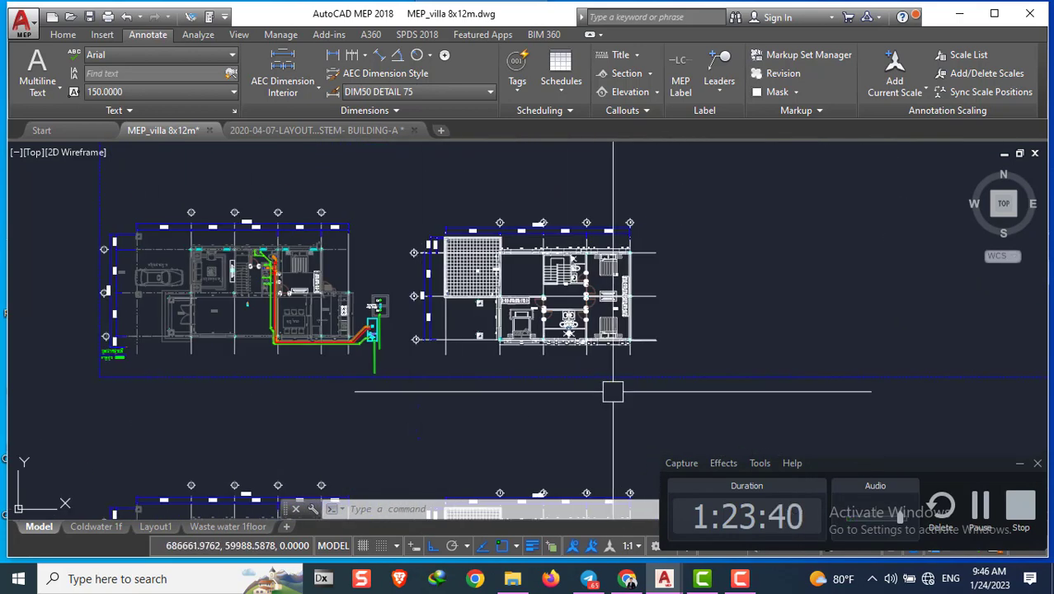
{"action": "middle_click_drag", "start_coordinate": [613, 391], "coordinate": [612, 284]}
{"action": "scroll", "coordinate": [458, 277], "scroll_direction": "up", "scroll_amount": 3}
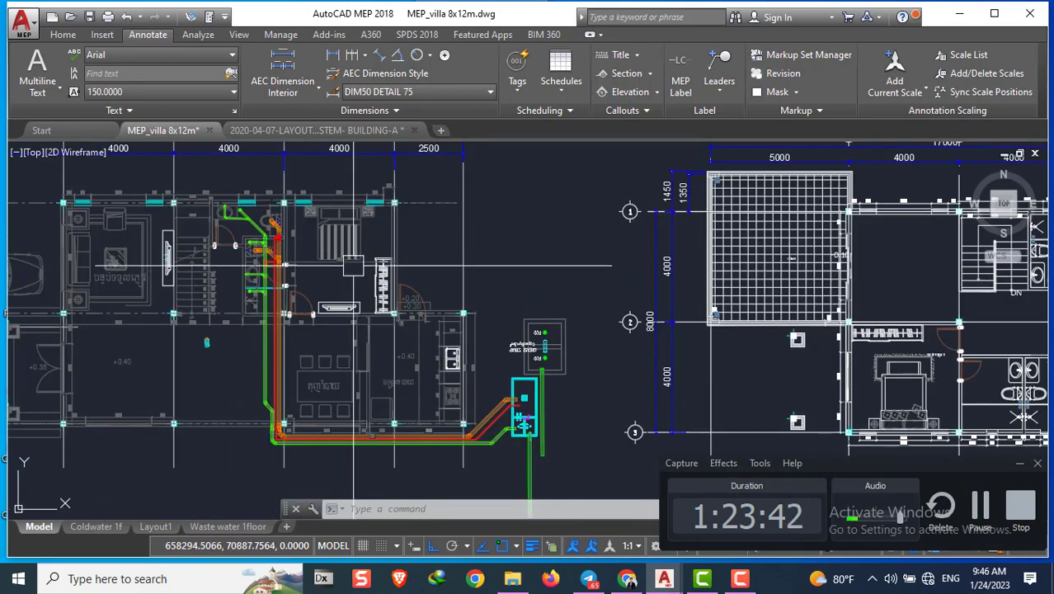
{"action": "scroll", "coordinate": [458, 276], "scroll_direction": "up", "scroll_amount": 1}
{"action": "scroll", "coordinate": [530, 246], "scroll_direction": "down", "scroll_amount": 2}
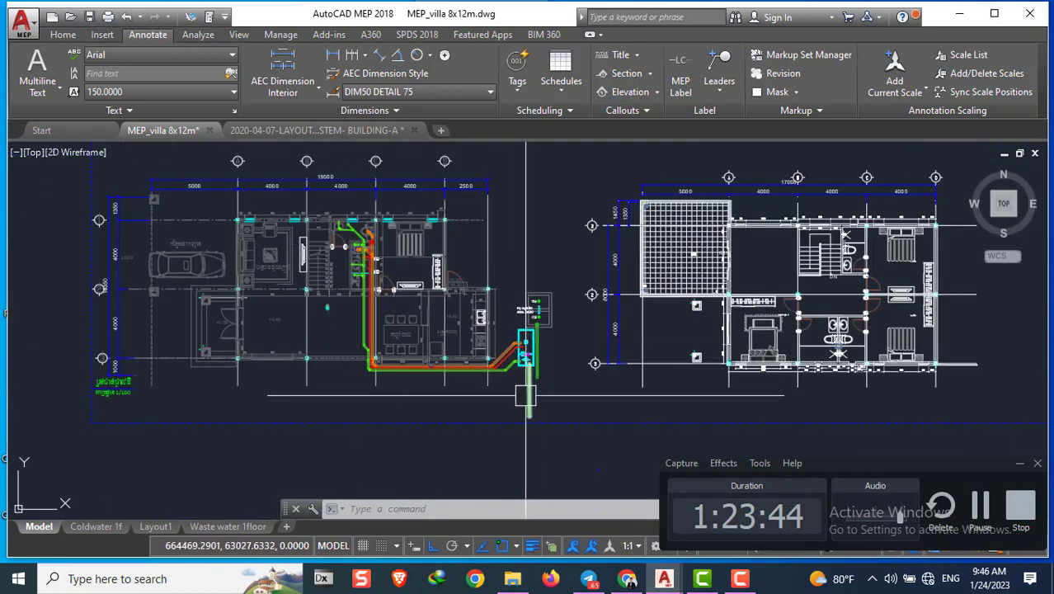
Drag the blue outlet pipe's bottom grip up to end just beneath the grease trap tank
{"action": "scroll", "coordinate": [525, 401], "scroll_direction": "up", "scroll_amount": 3}
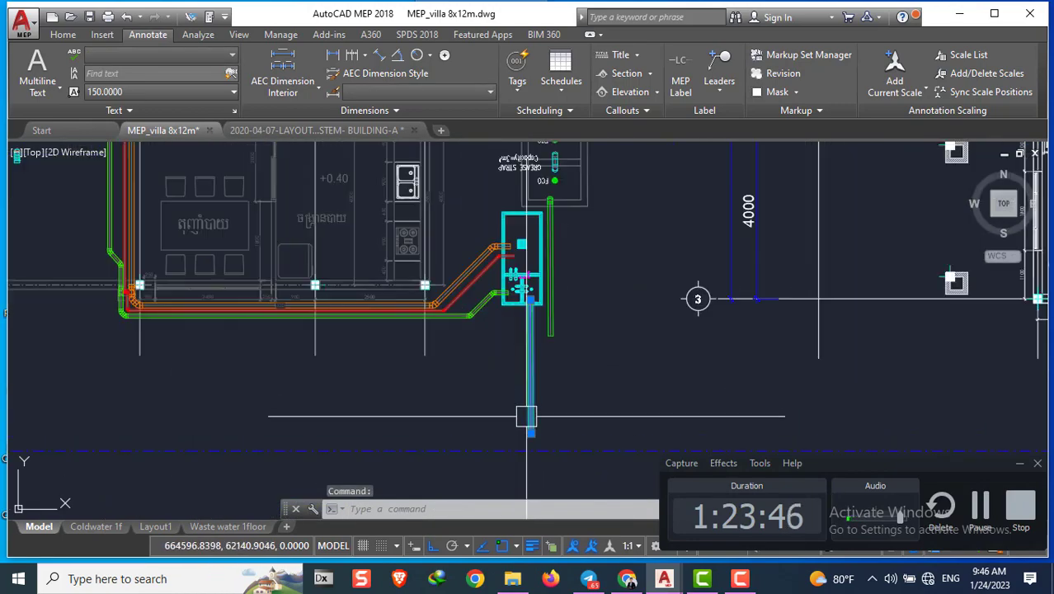
{"action": "left_click", "coordinate": [530, 432]}
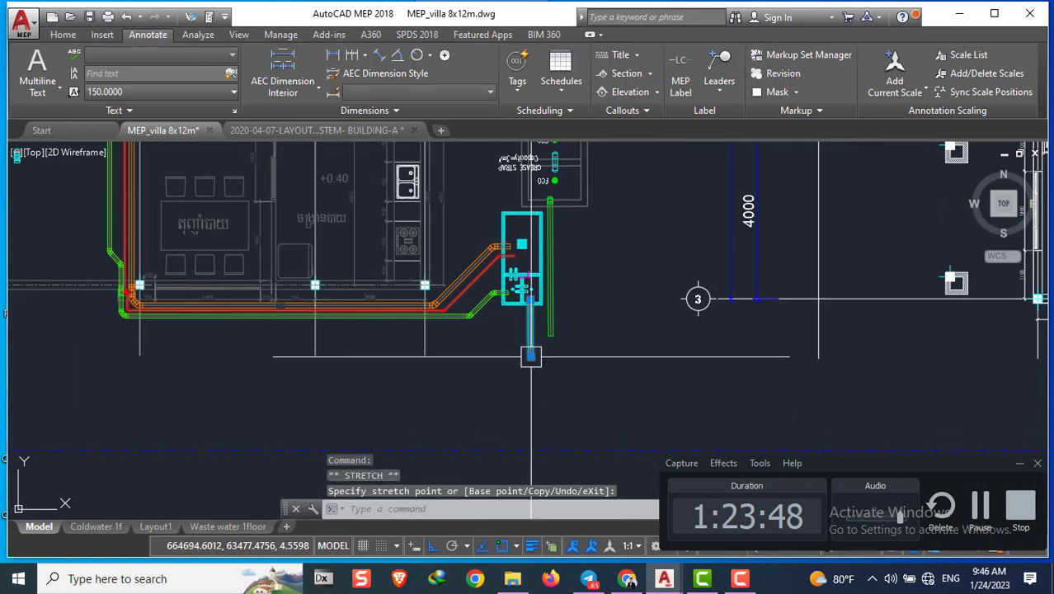
{"action": "left_click", "coordinate": [530, 354]}
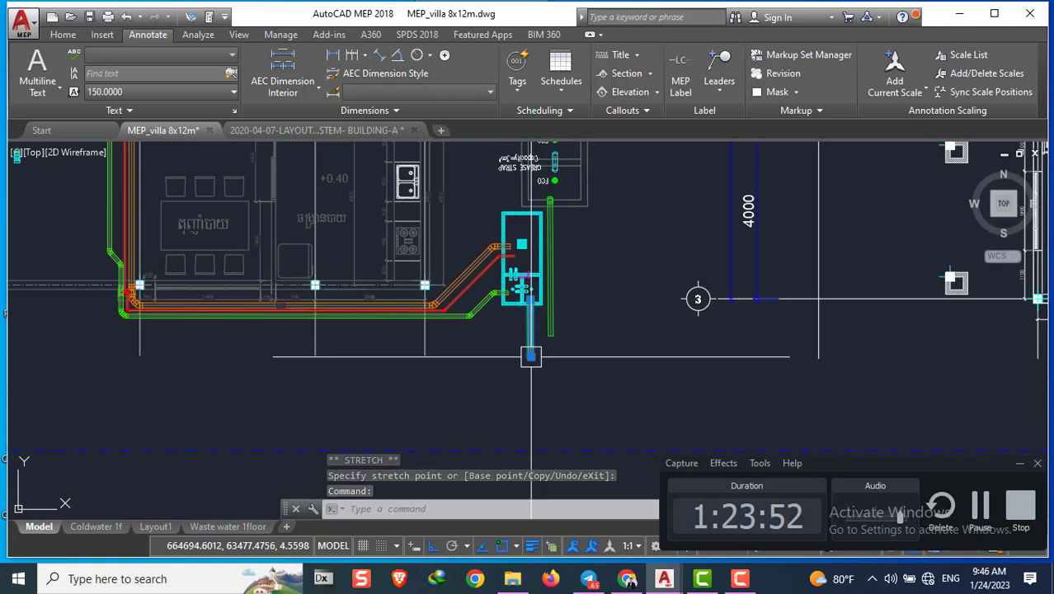
{"action": "scroll", "coordinate": [530, 354], "scroll_direction": "down", "scroll_amount": 1}
{"action": "scroll", "coordinate": [543, 338], "scroll_direction": "up", "scroll_amount": 2}
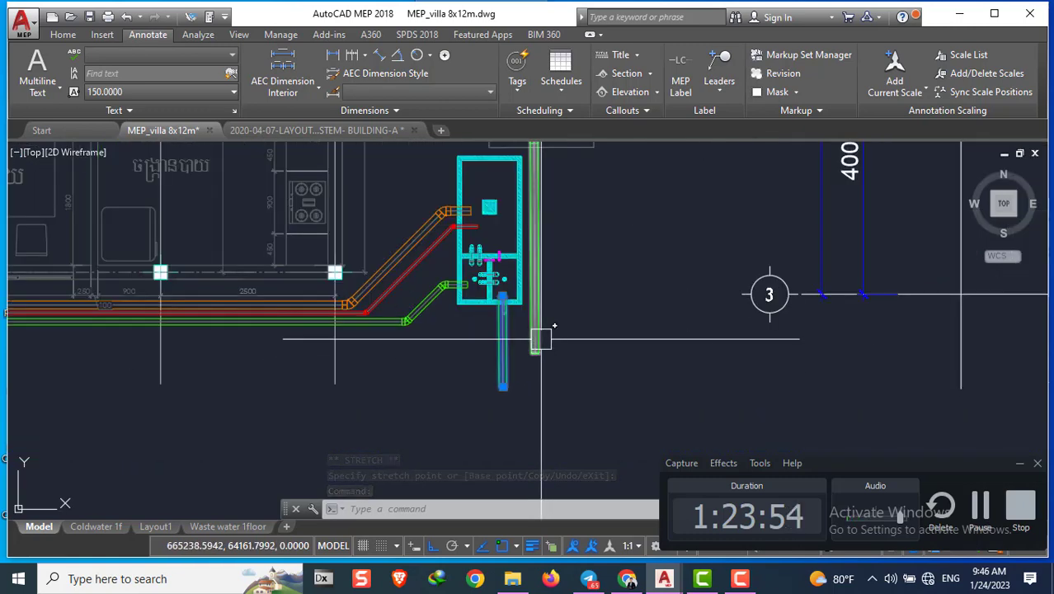
{"action": "key", "text": "Escape"}
{"action": "key", "text": "Escape"}
{"action": "scroll", "coordinate": [534, 281], "scroll_direction": "down", "scroll_amount": 2}
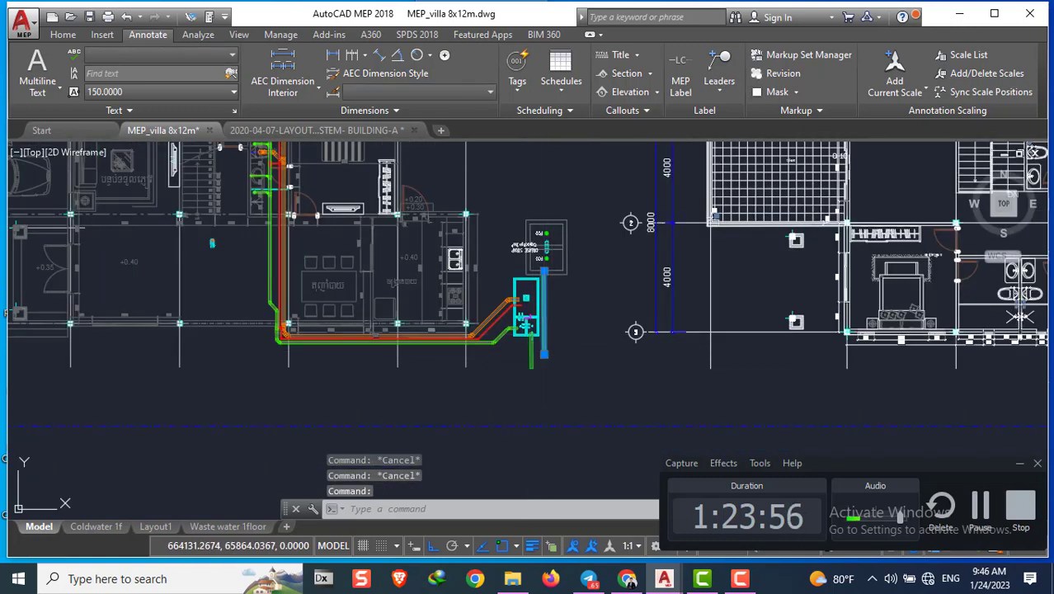
{"action": "scroll", "coordinate": [455, 239], "scroll_direction": "up", "scroll_amount": 1}
{"action": "scroll", "coordinate": [455, 239], "scroll_direction": "up", "scroll_amount": 2}
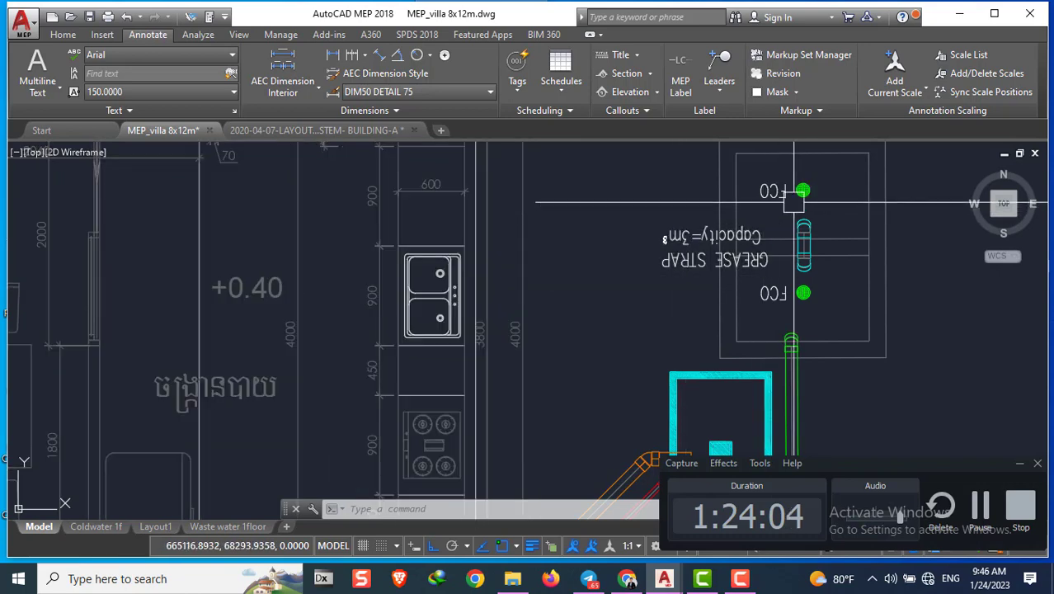
{"action": "scroll", "coordinate": [791, 206], "scroll_direction": "down", "scroll_amount": 2}
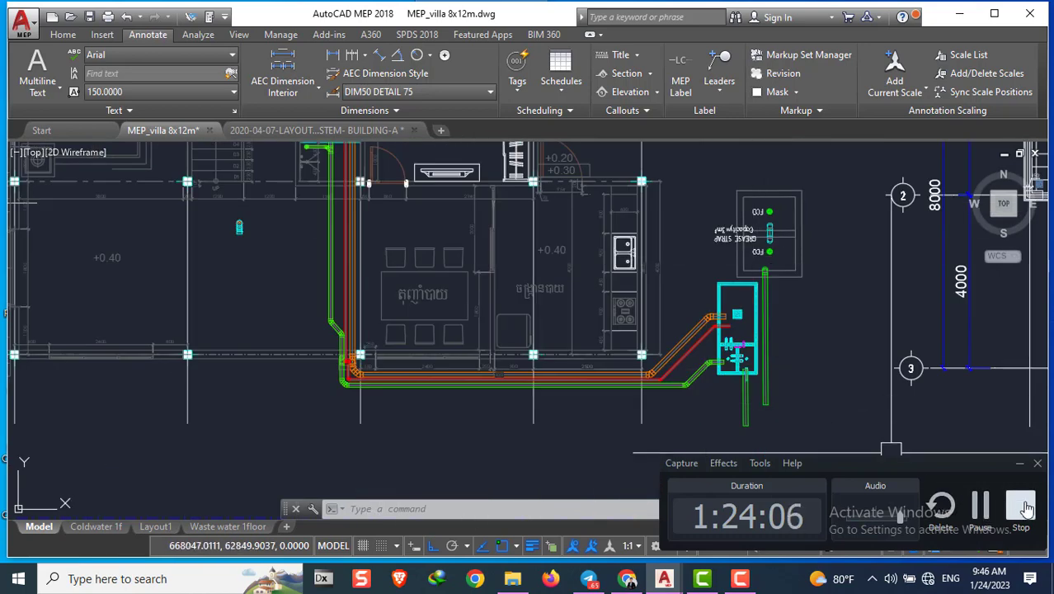